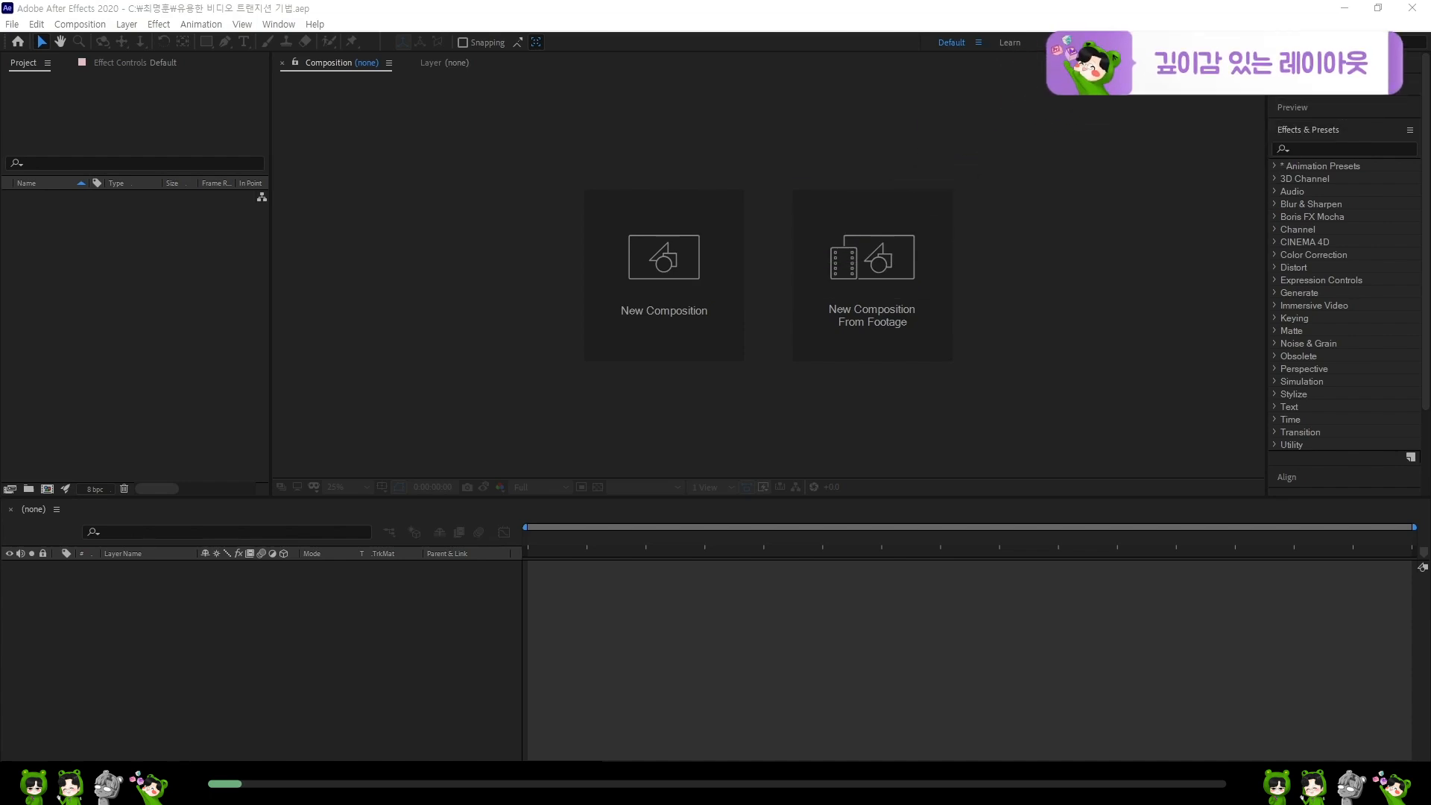
- Import 바다.ai, 섬.ai and 숲.ai into the project as compositions with footage dimensions set to Layer Size
drag(976, 213, 82, 255)
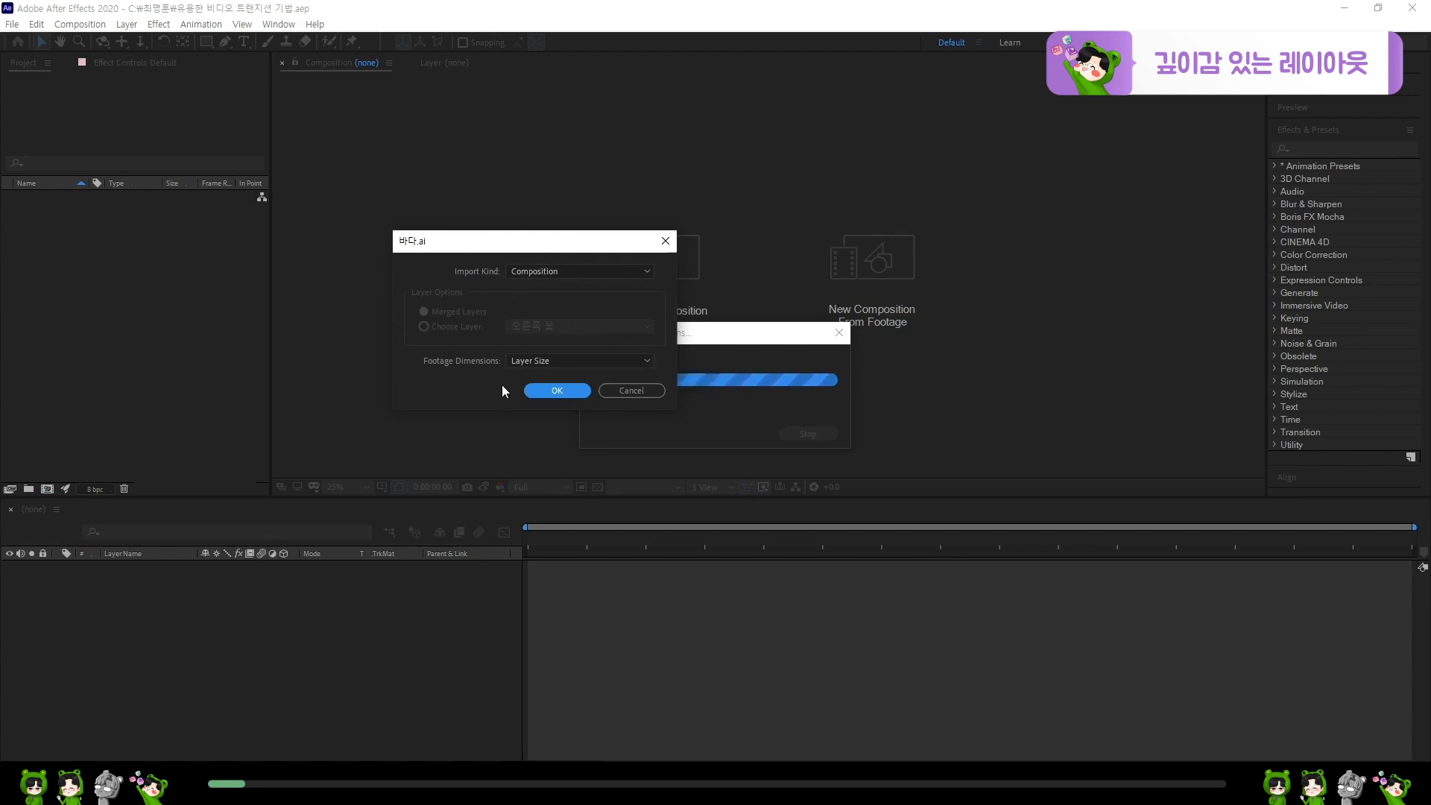
click(556, 391)
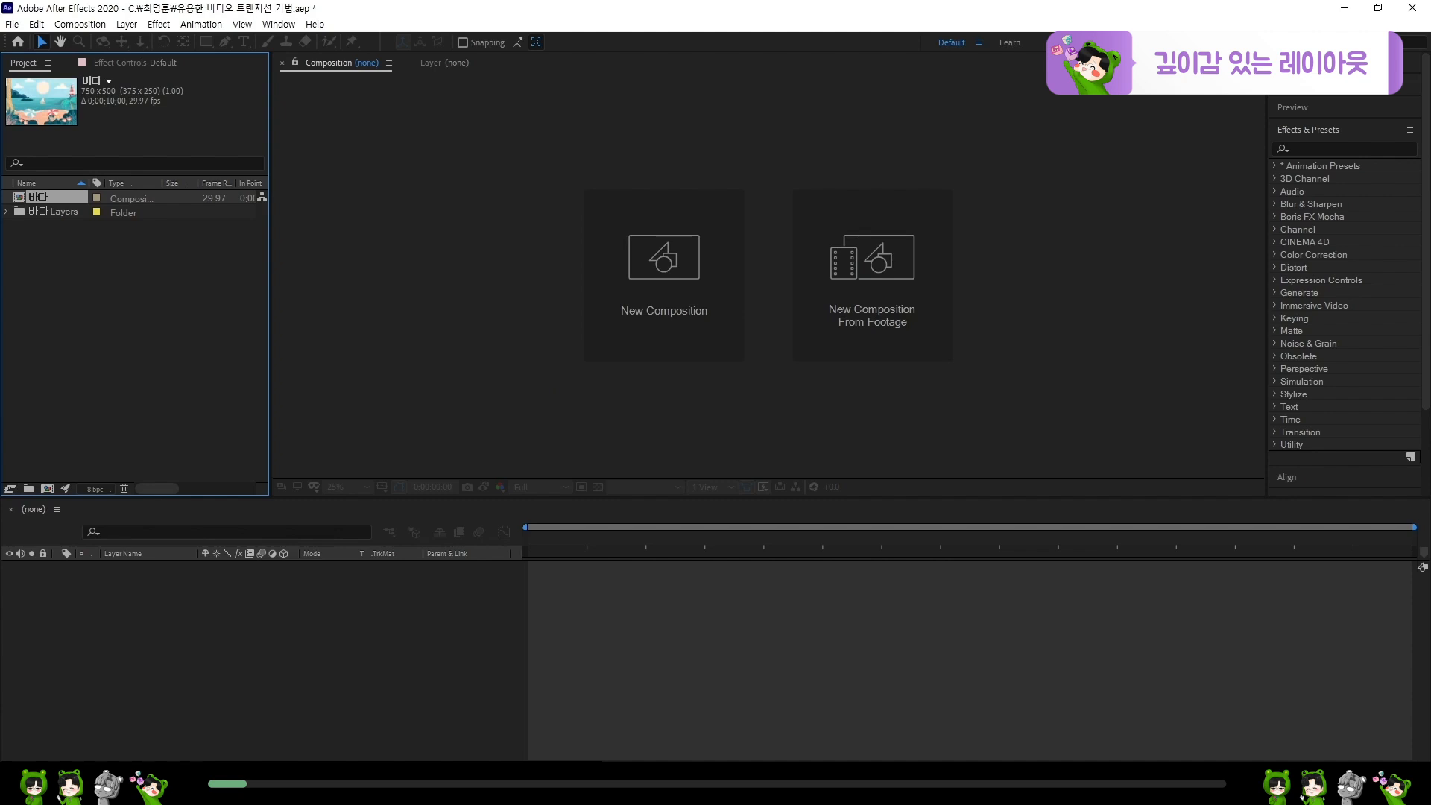
drag(343, 373, 134, 288)
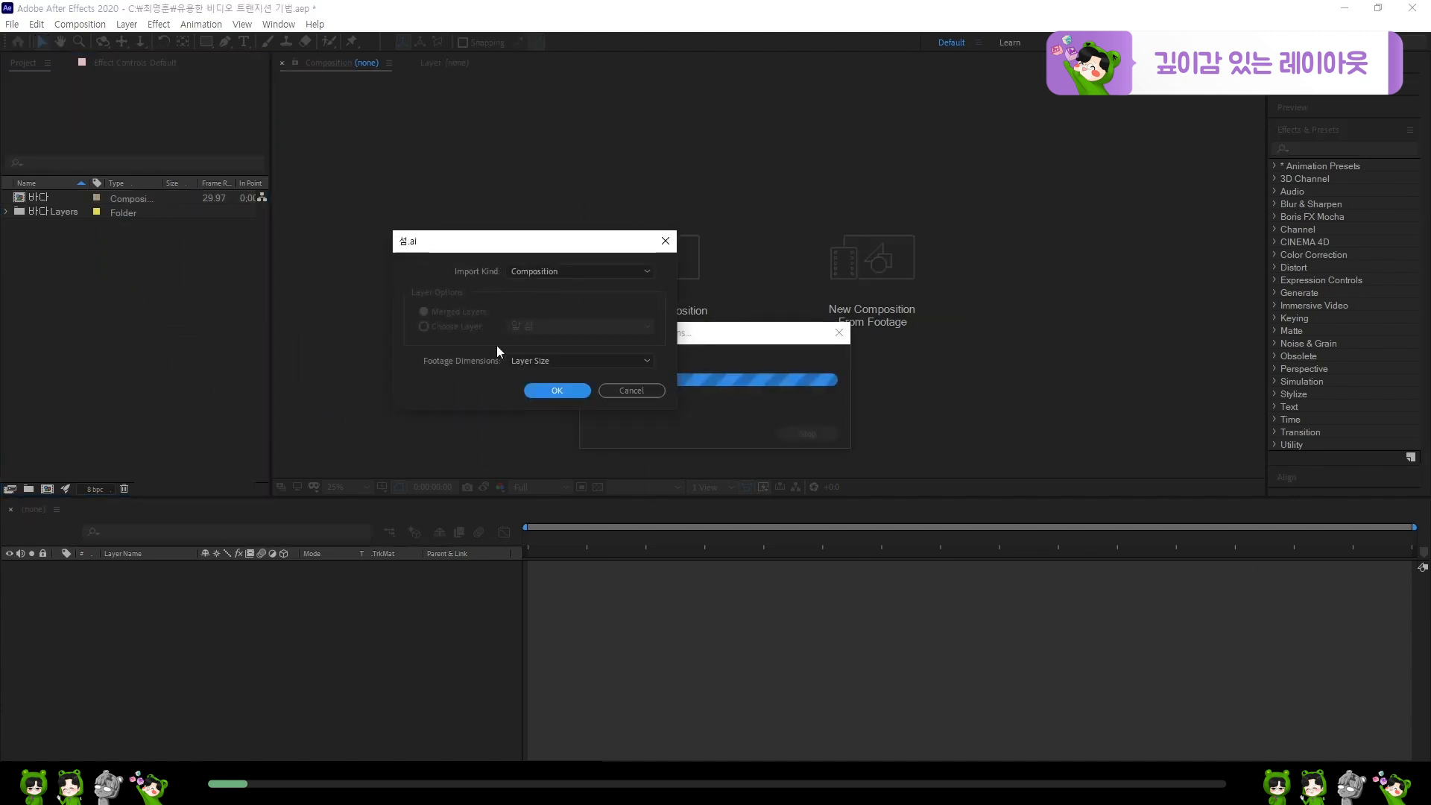
click(544, 386)
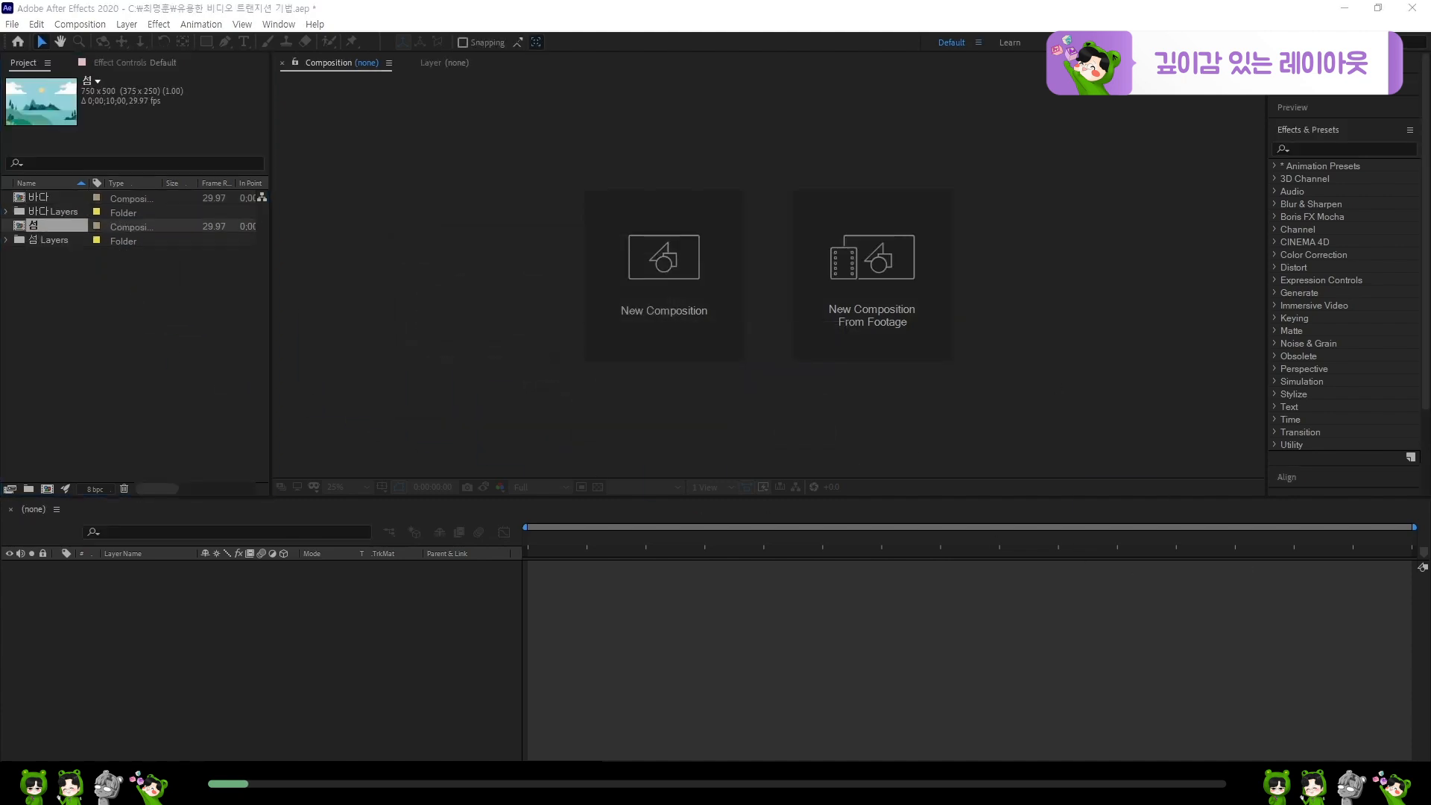
drag(4, 253, 191, 289)
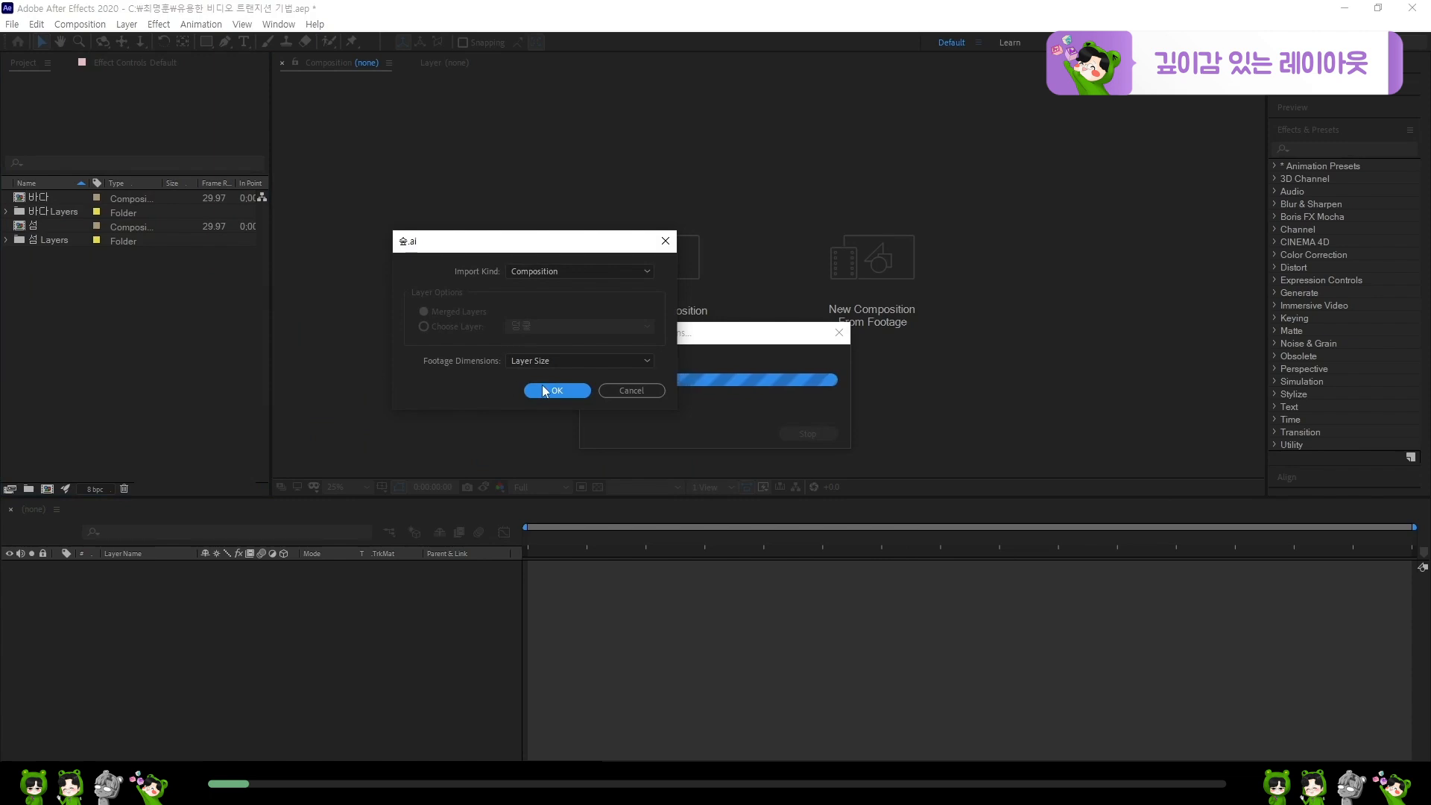
click(544, 386)
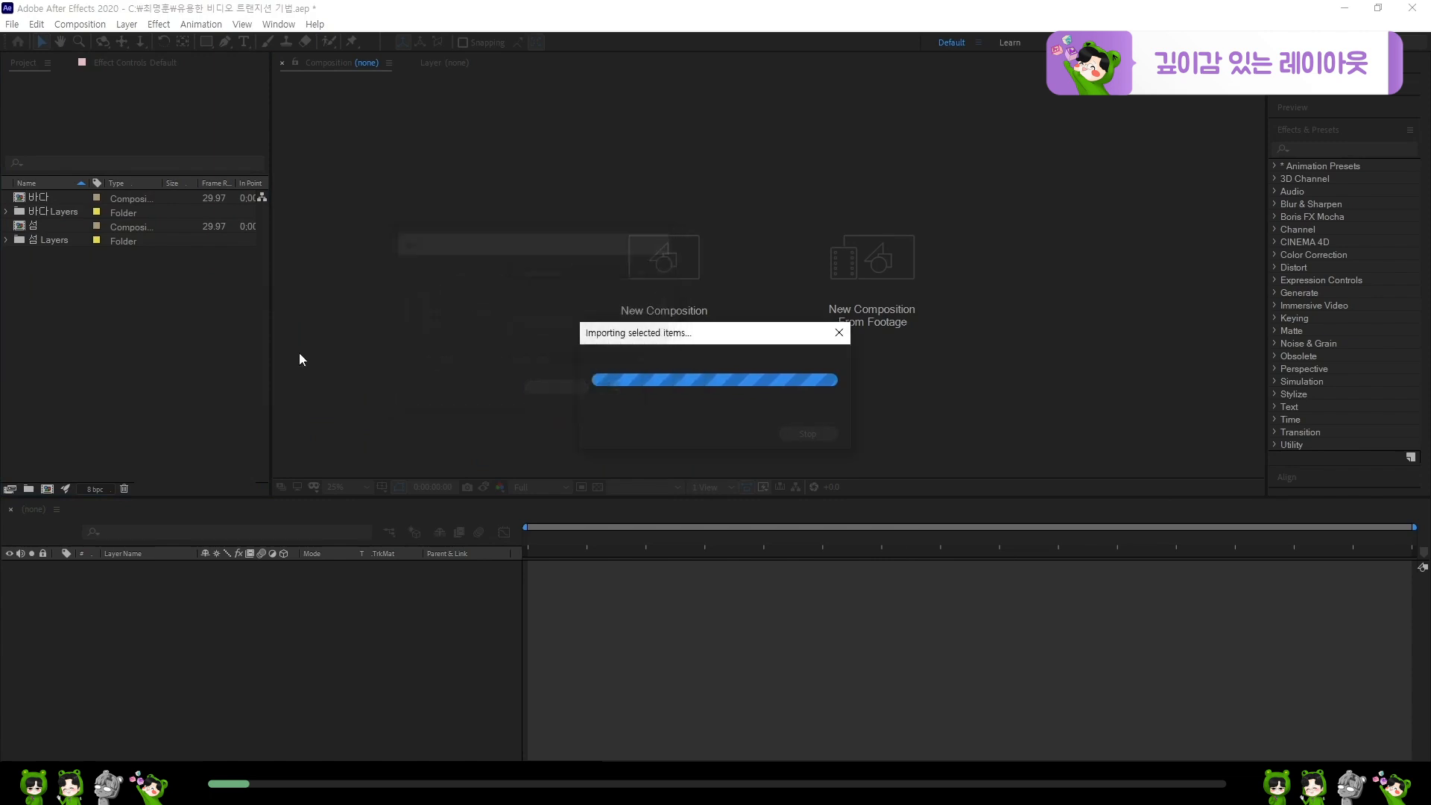
click(135, 325)
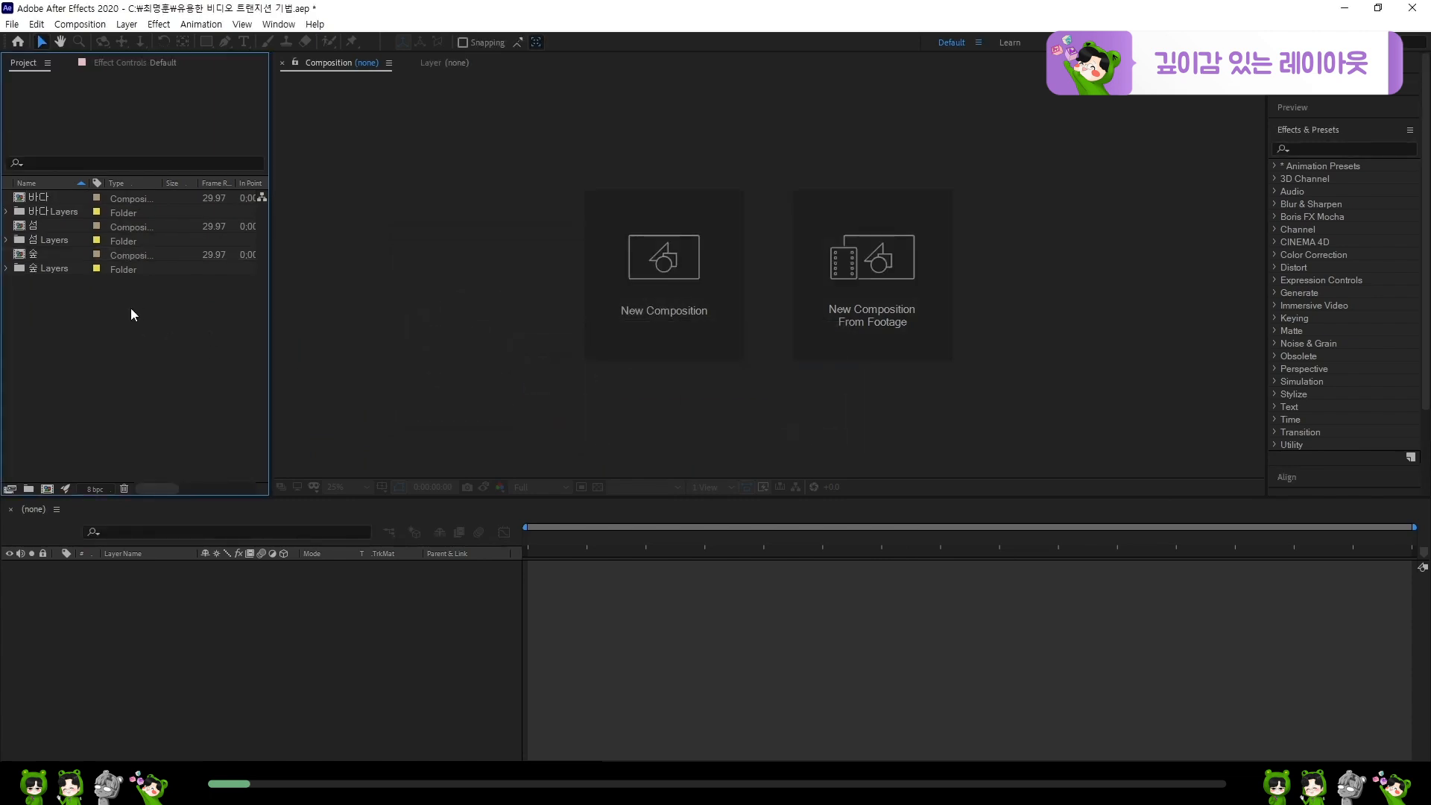
- Open the imported 바다, 섬 and 숲 compositions in the timeline
double_click(47, 197)
click(36, 226)
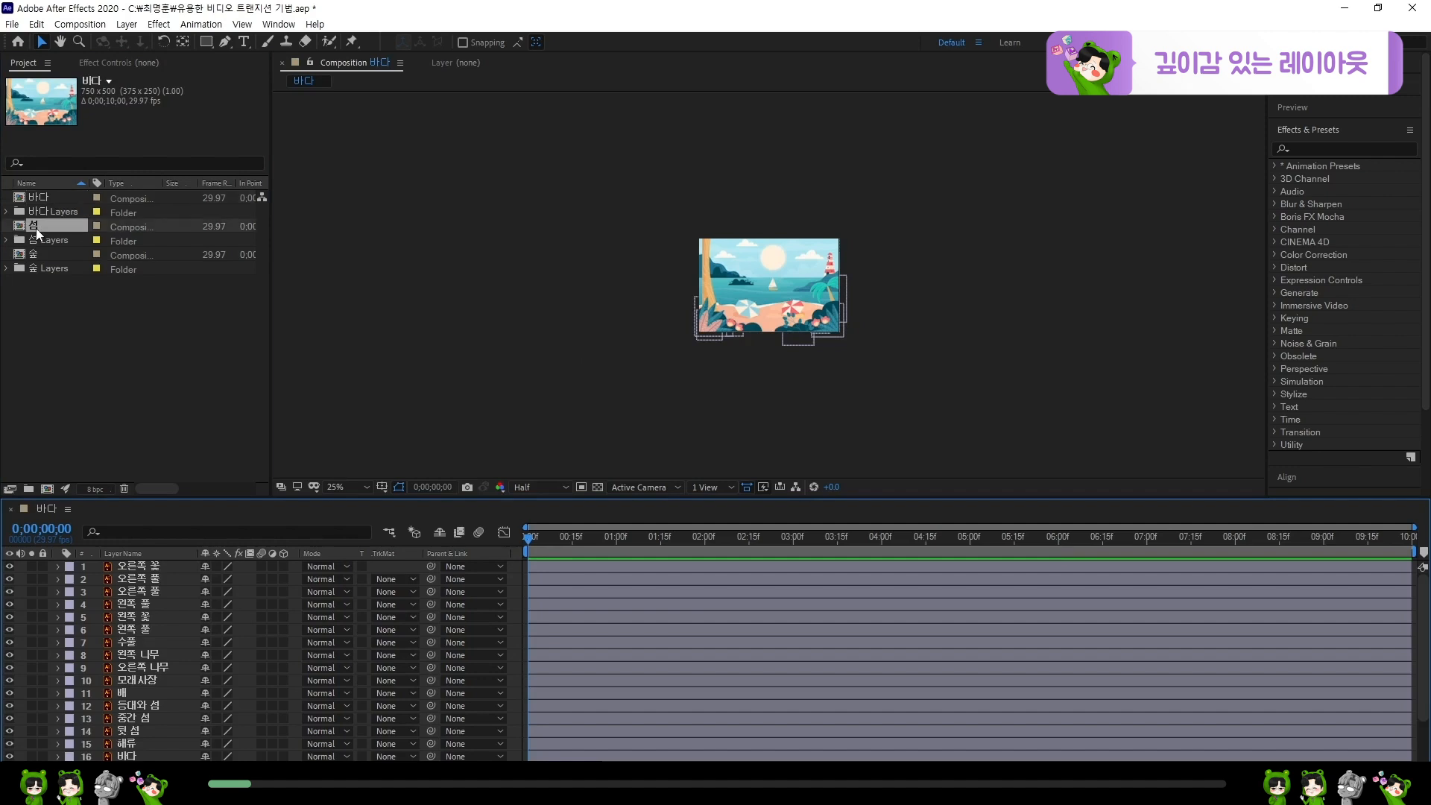
double_click(36, 228)
double_click(33, 256)
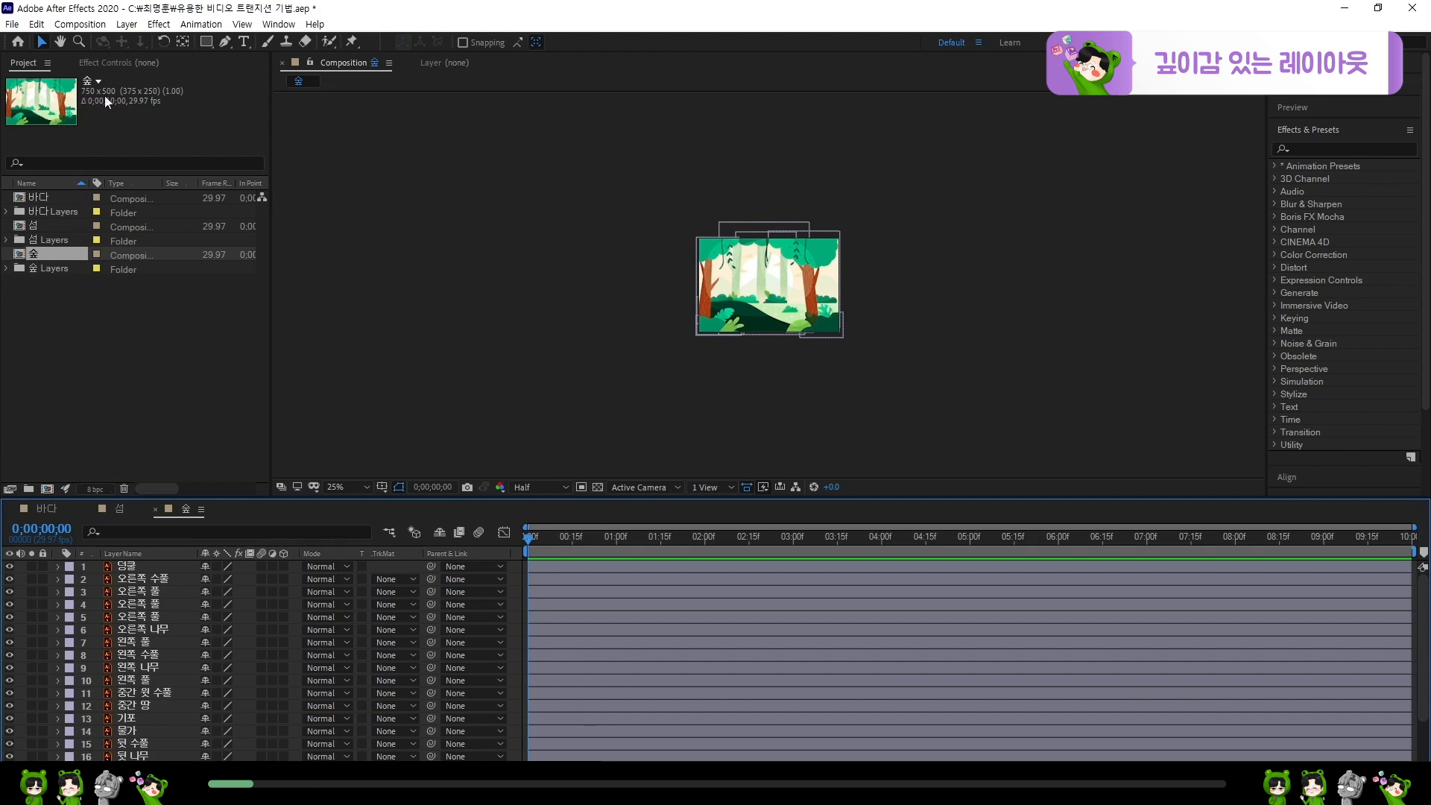
- Set the 숲 composition to the HDTV 1080 29.97 preset
click(918, 256)
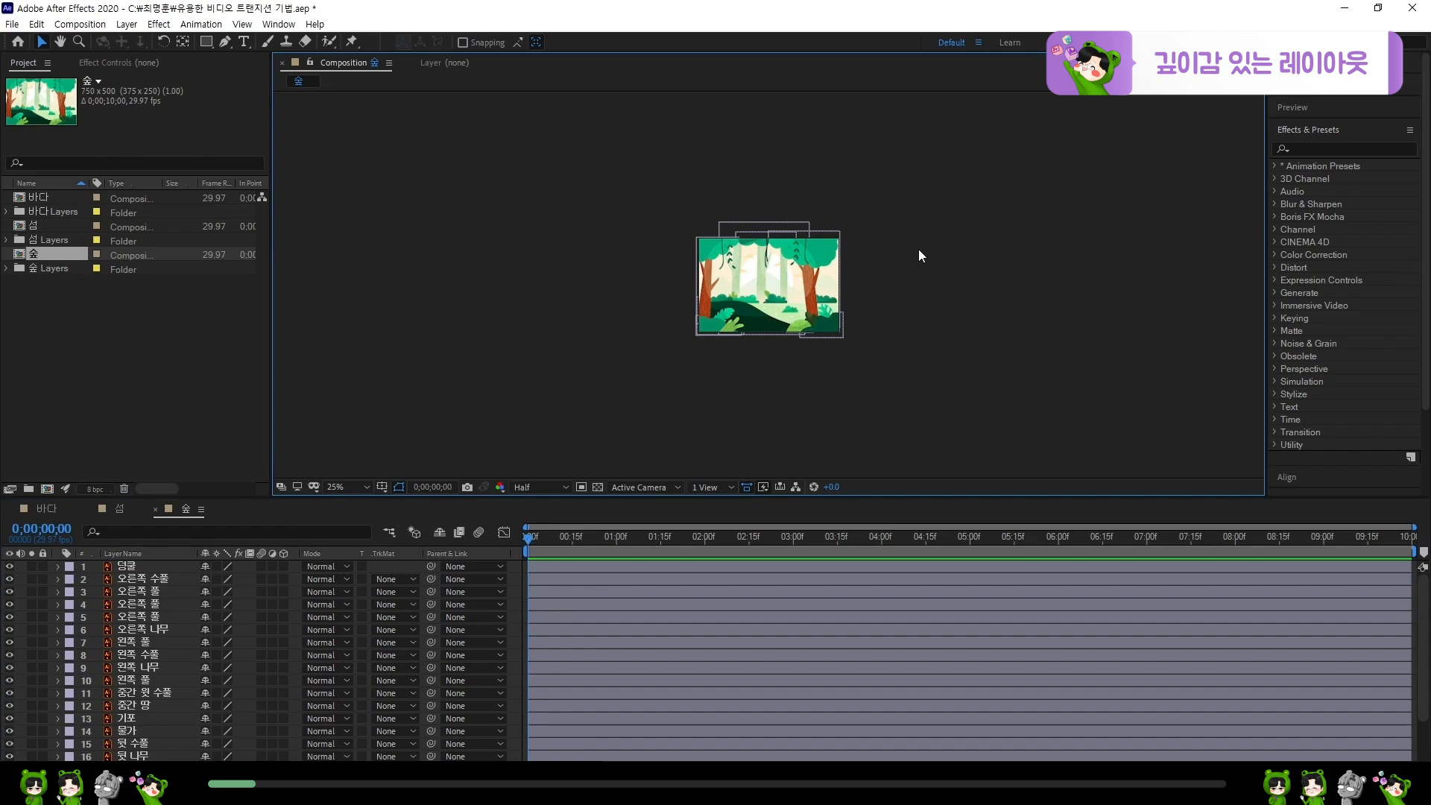
key(ctrl+k)
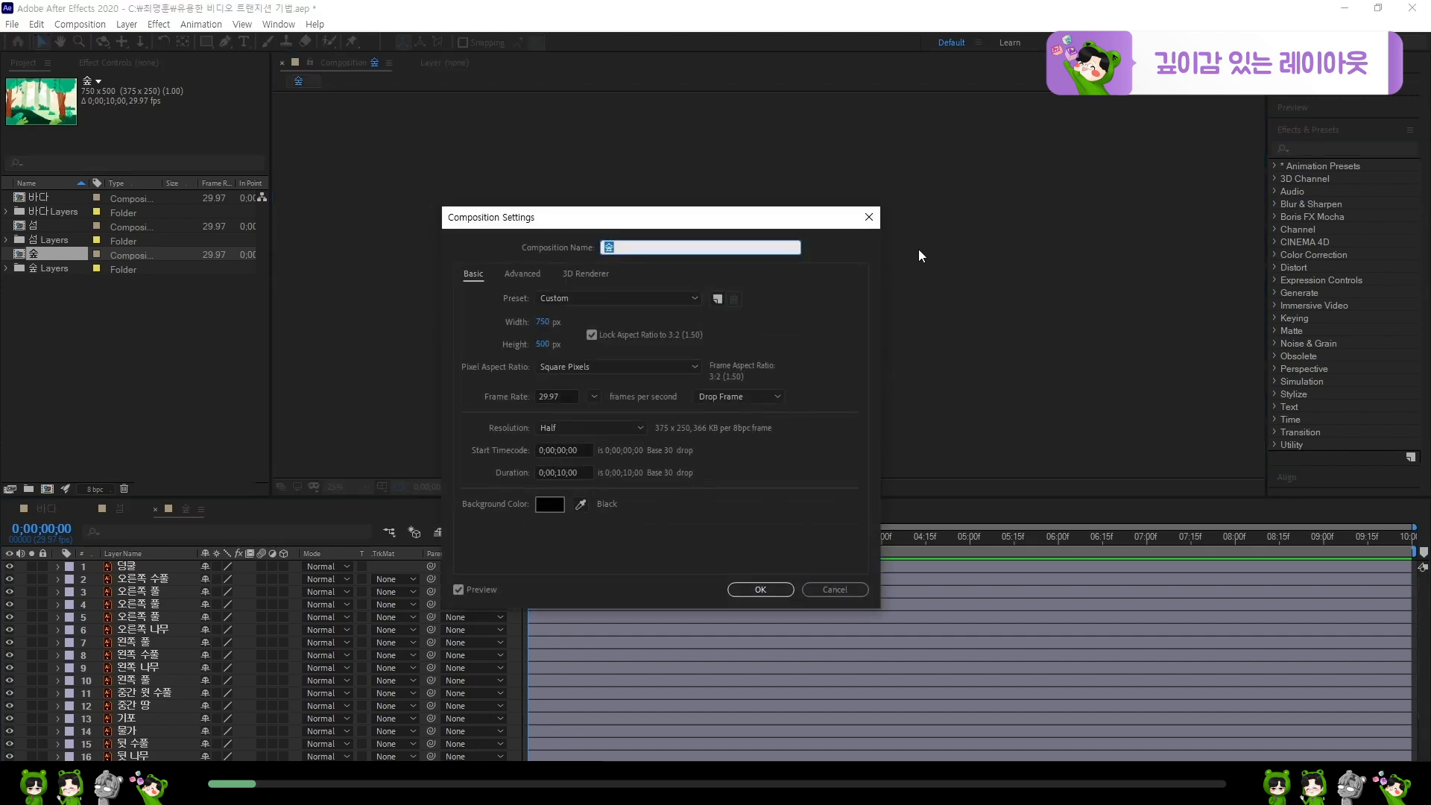
click(584, 298)
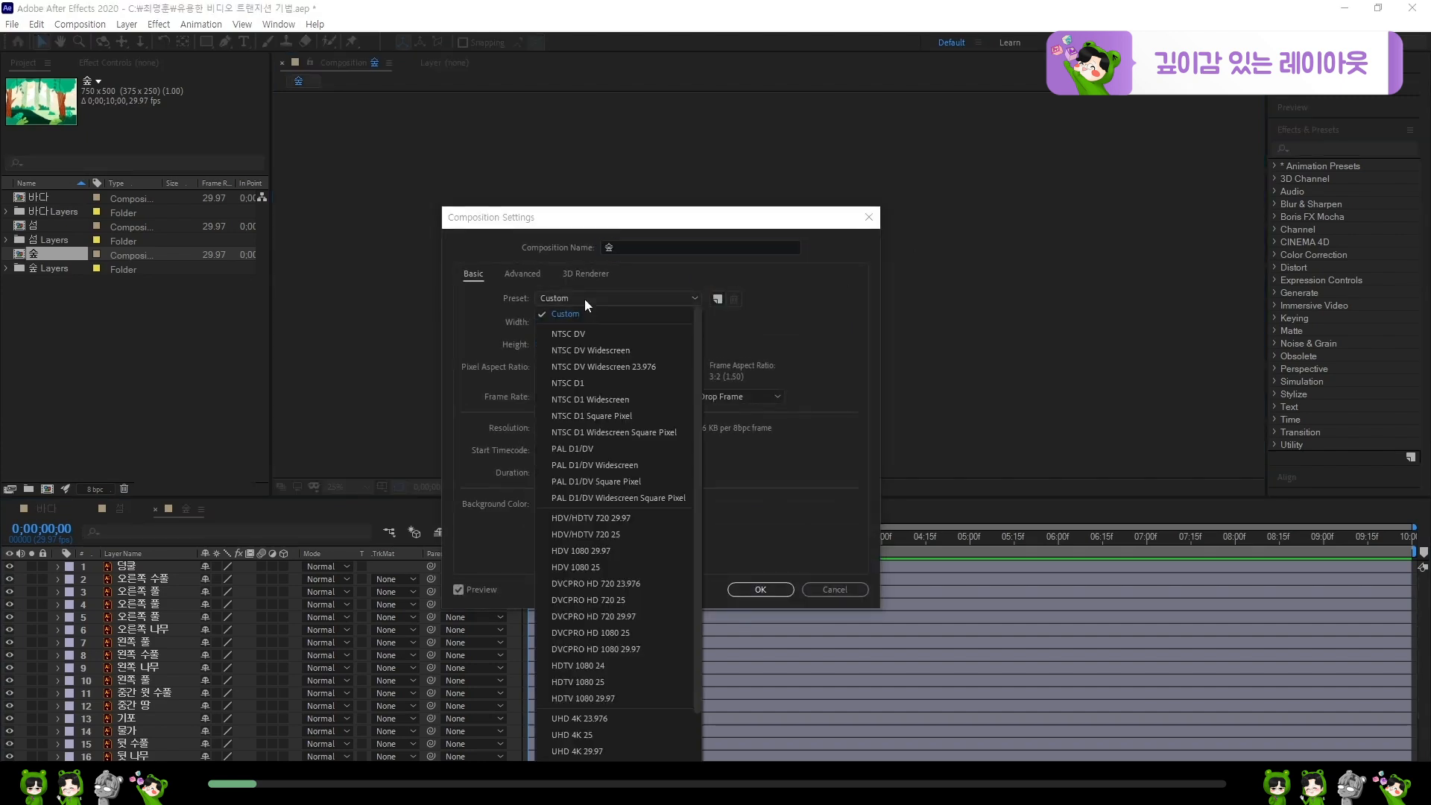
click(611, 701)
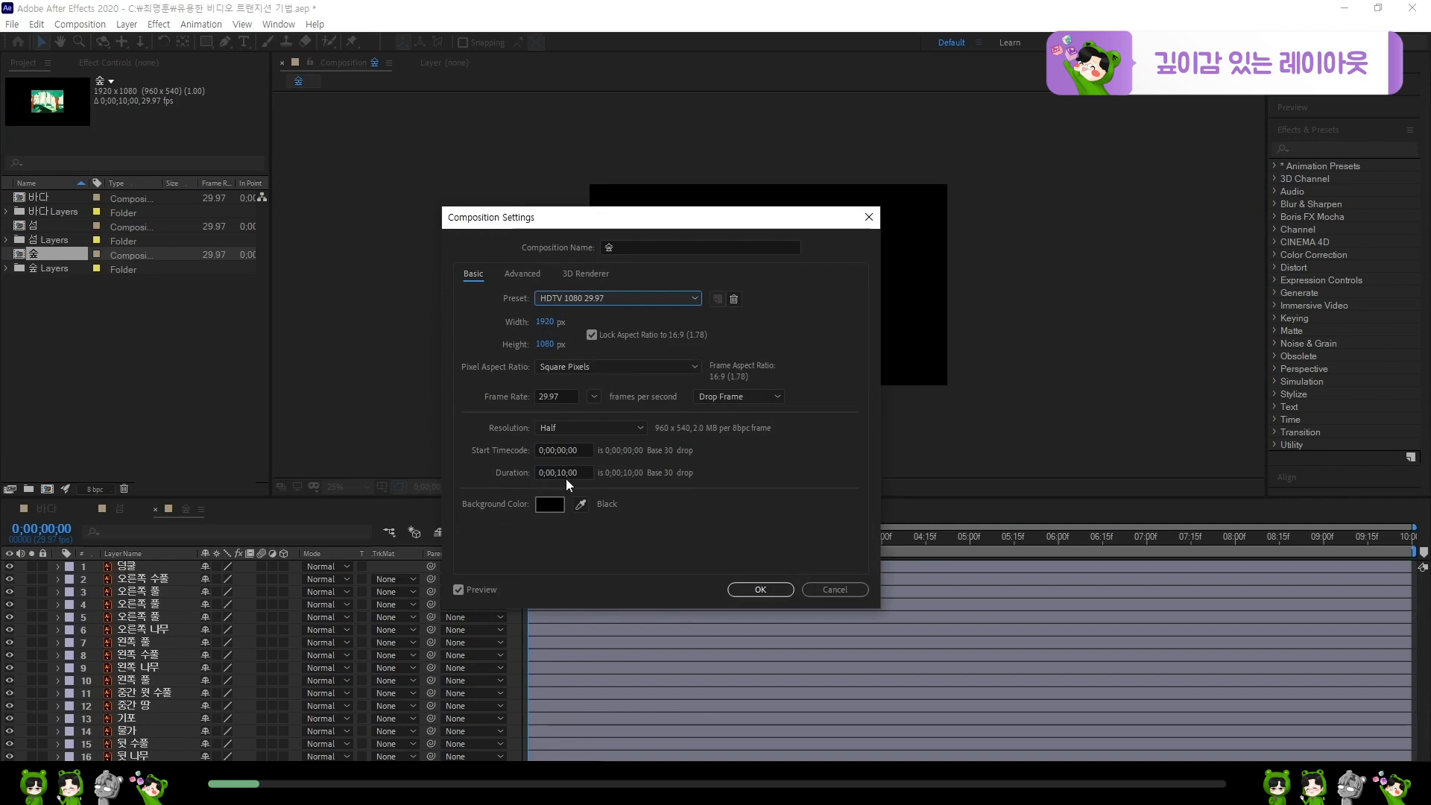
click(761, 589)
- Set the 섬 composition to the HDTV 1080 29.97 preset
click(126, 508)
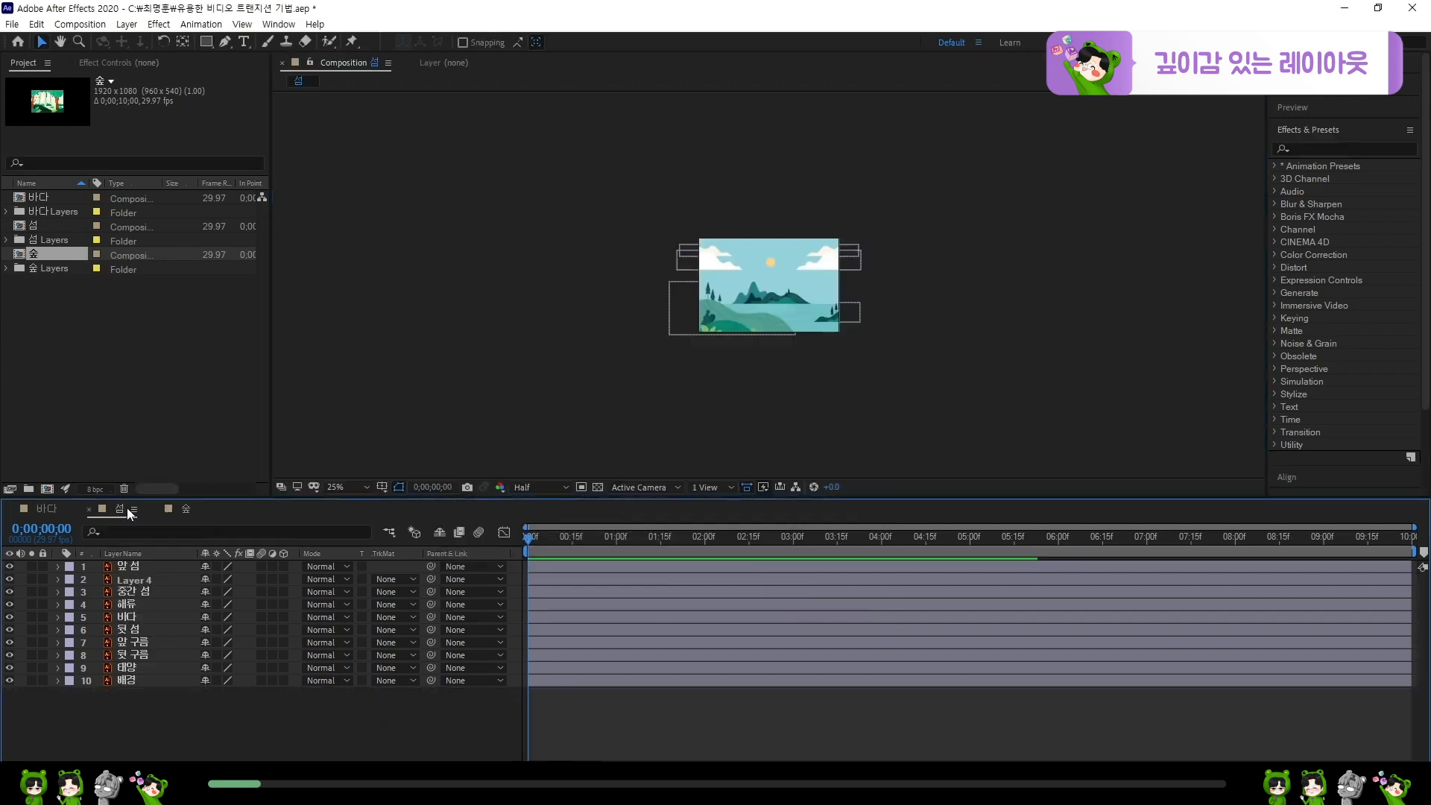
key(ctrl+k)
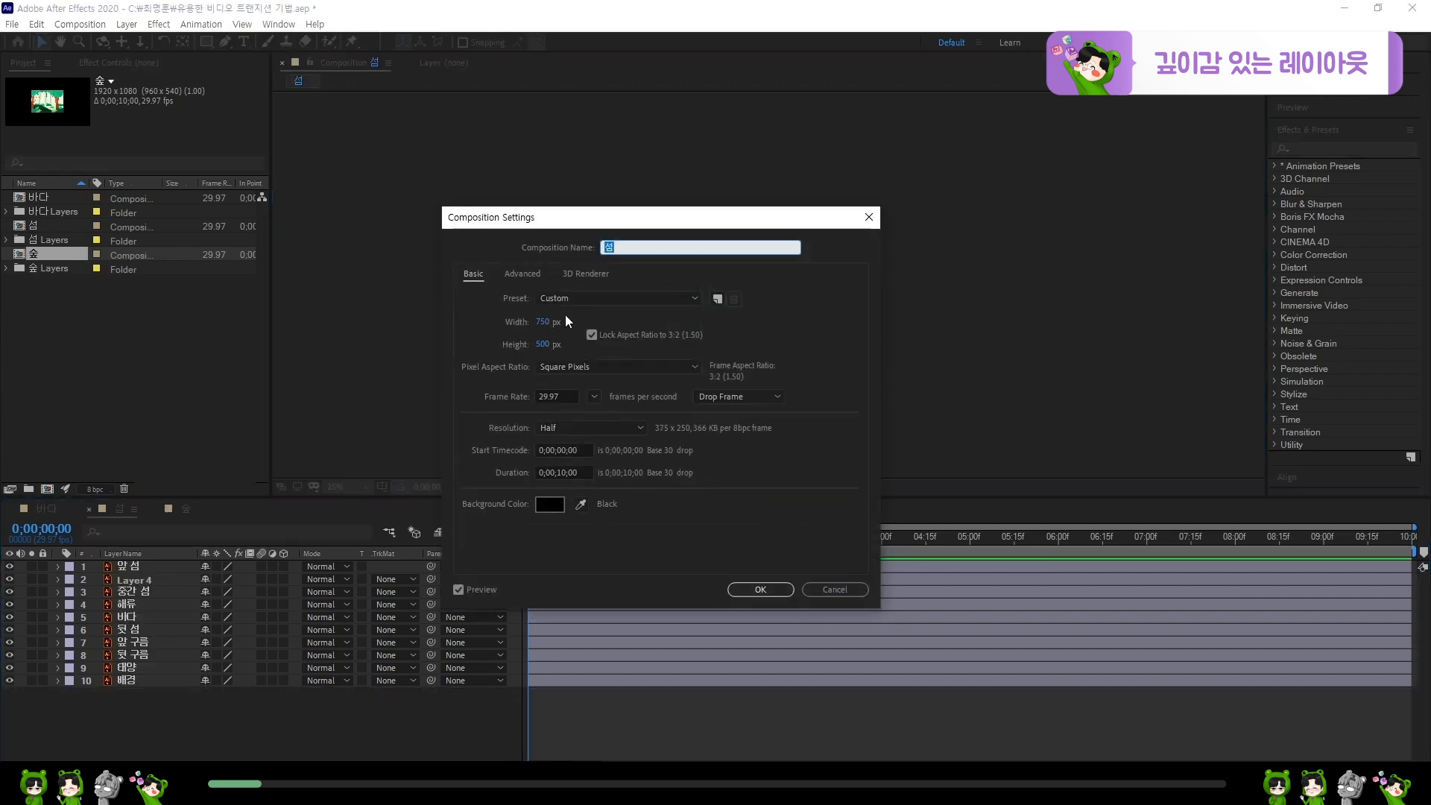
click(596, 298)
click(595, 698)
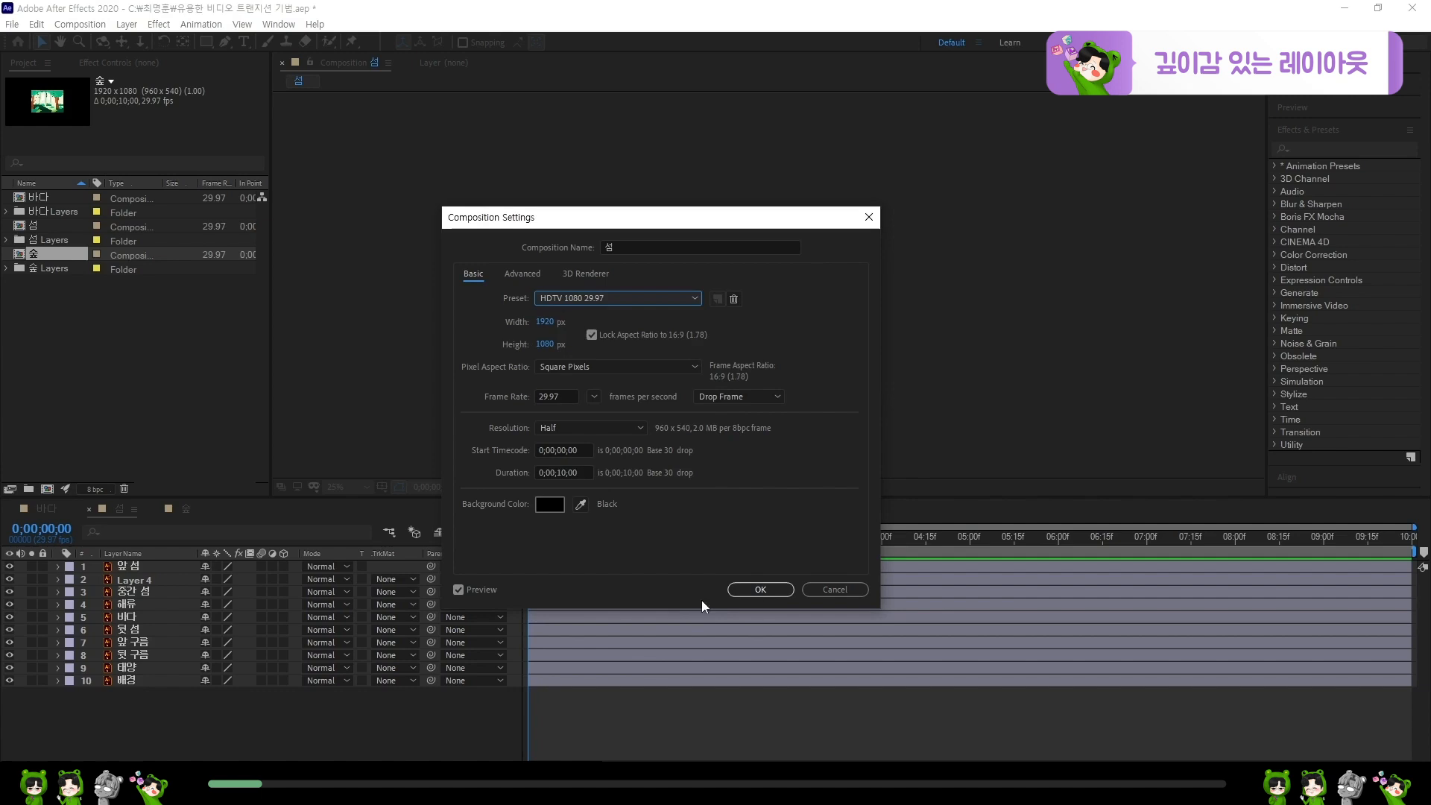
click(760, 589)
- Set the 바다 composition to the HDTV 1080 29.97 preset and save the project
click(46, 507)
key(ctrl+k)
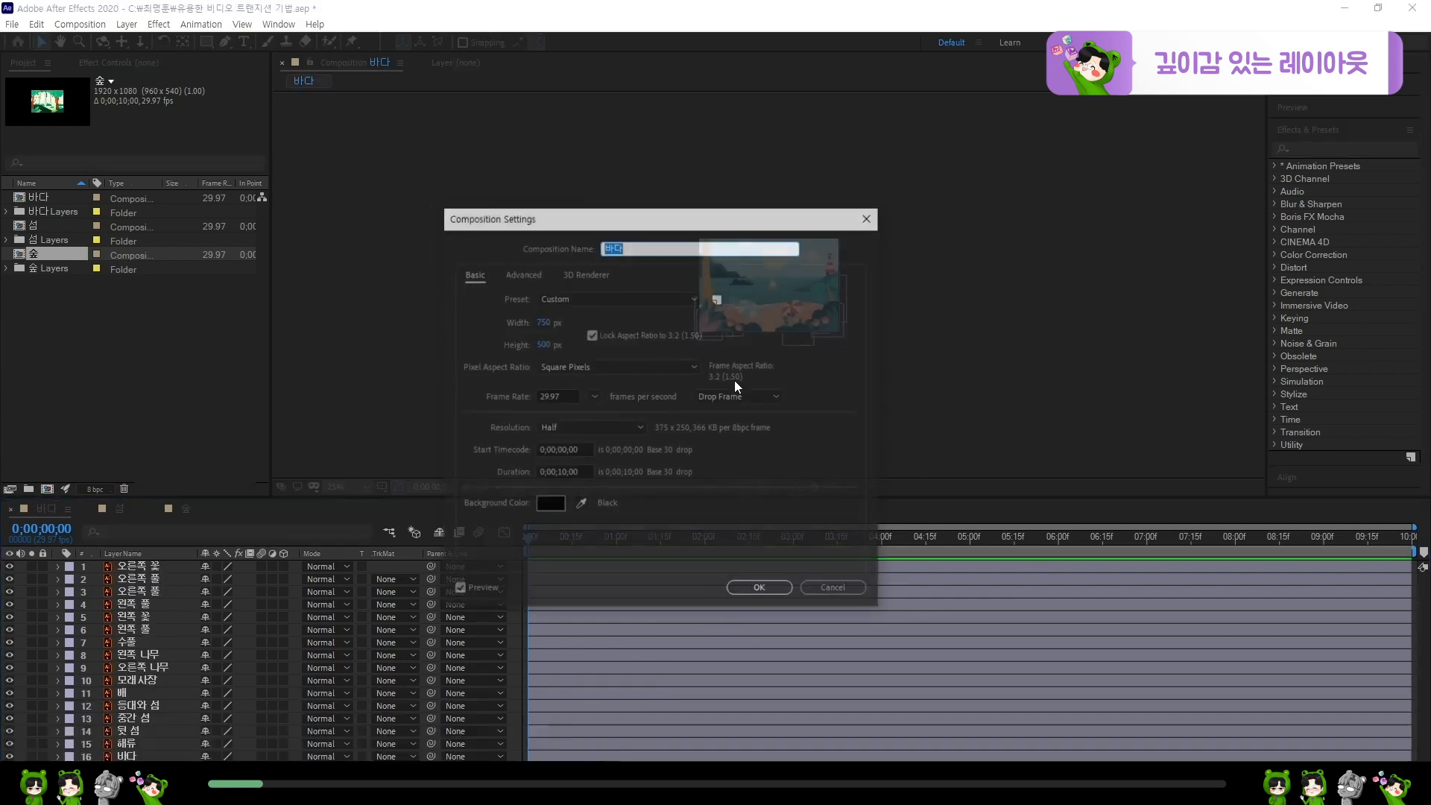
click(618, 298)
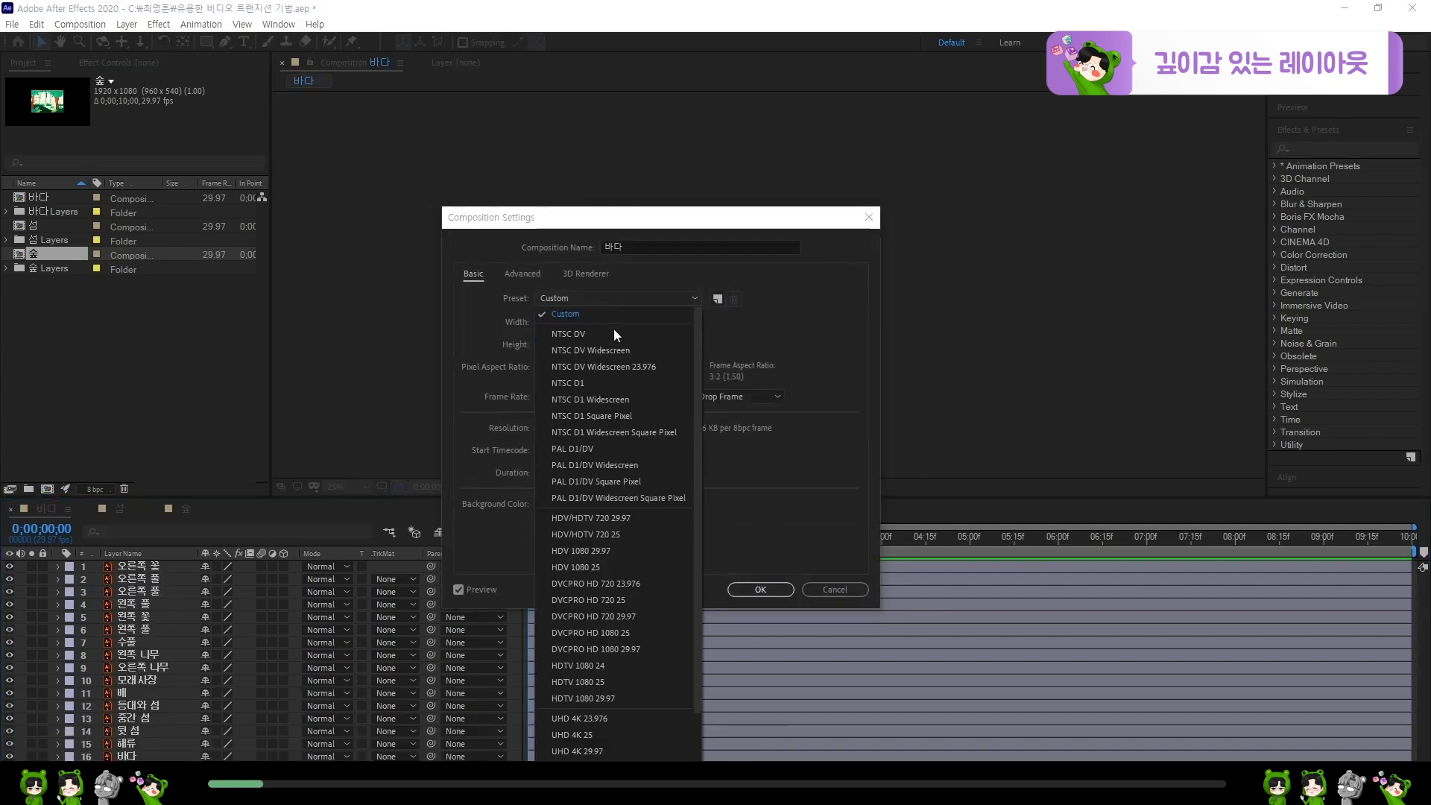
click(611, 700)
click(773, 590)
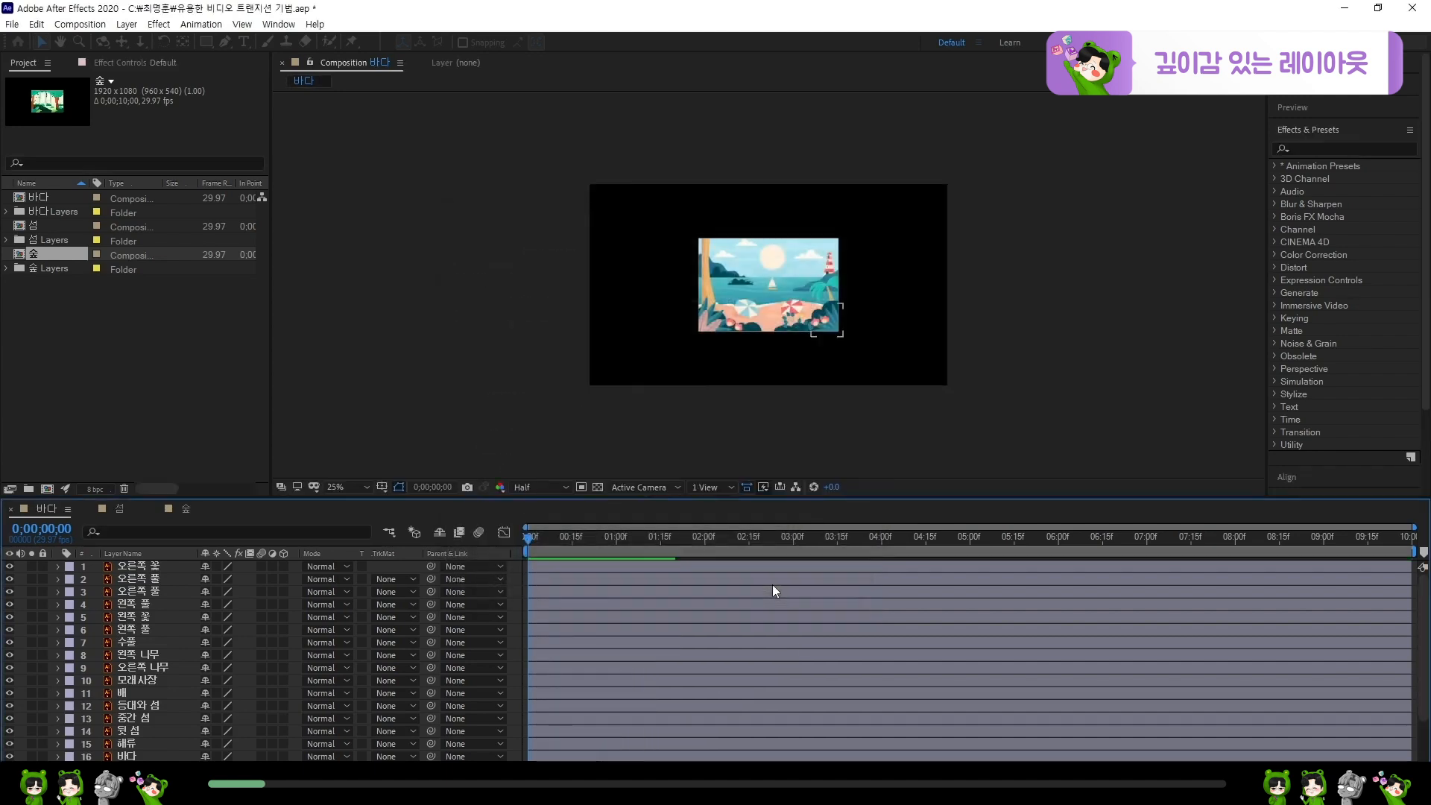
click(477, 431)
key(ctrl+s)
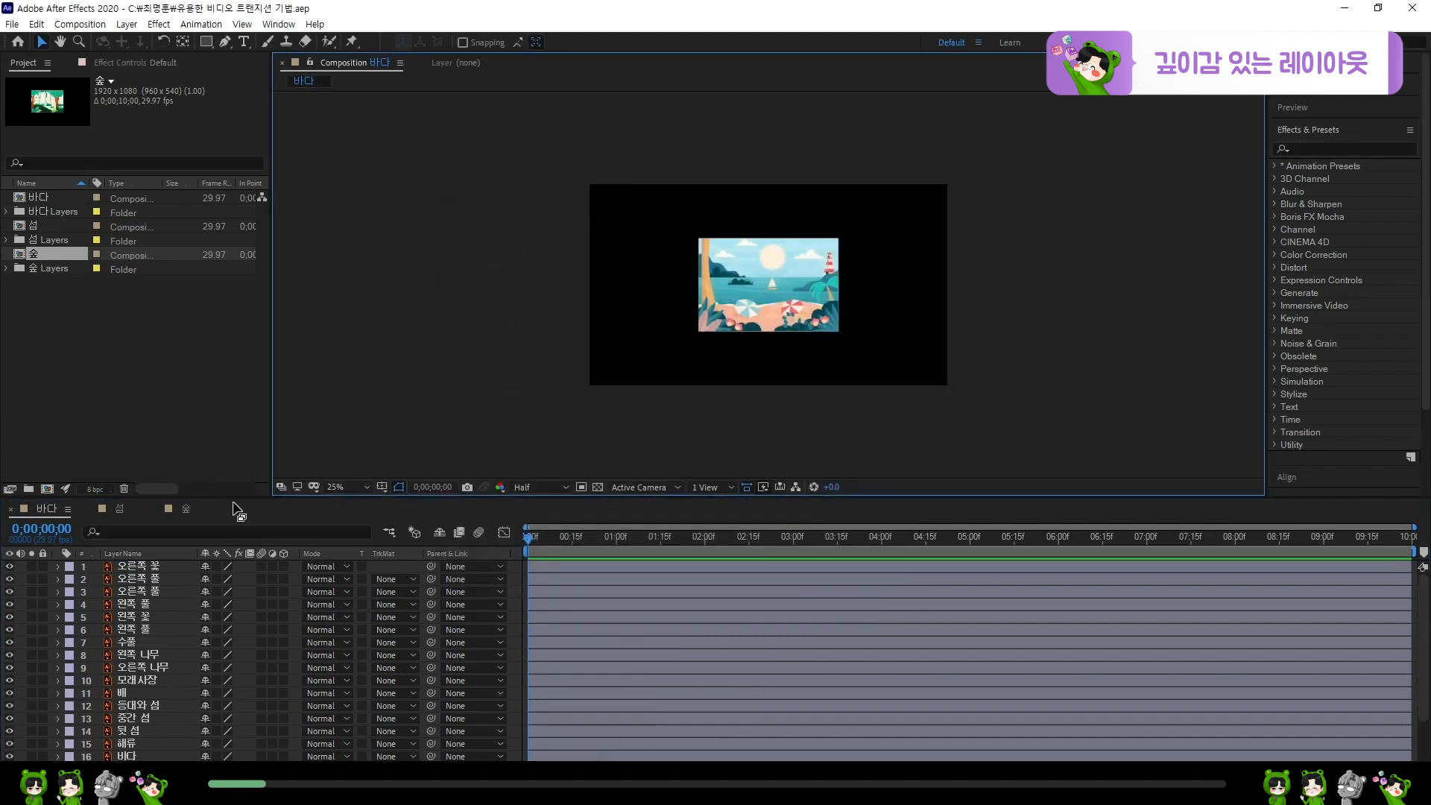
- Switch to the 숲 composition
click(186, 508)
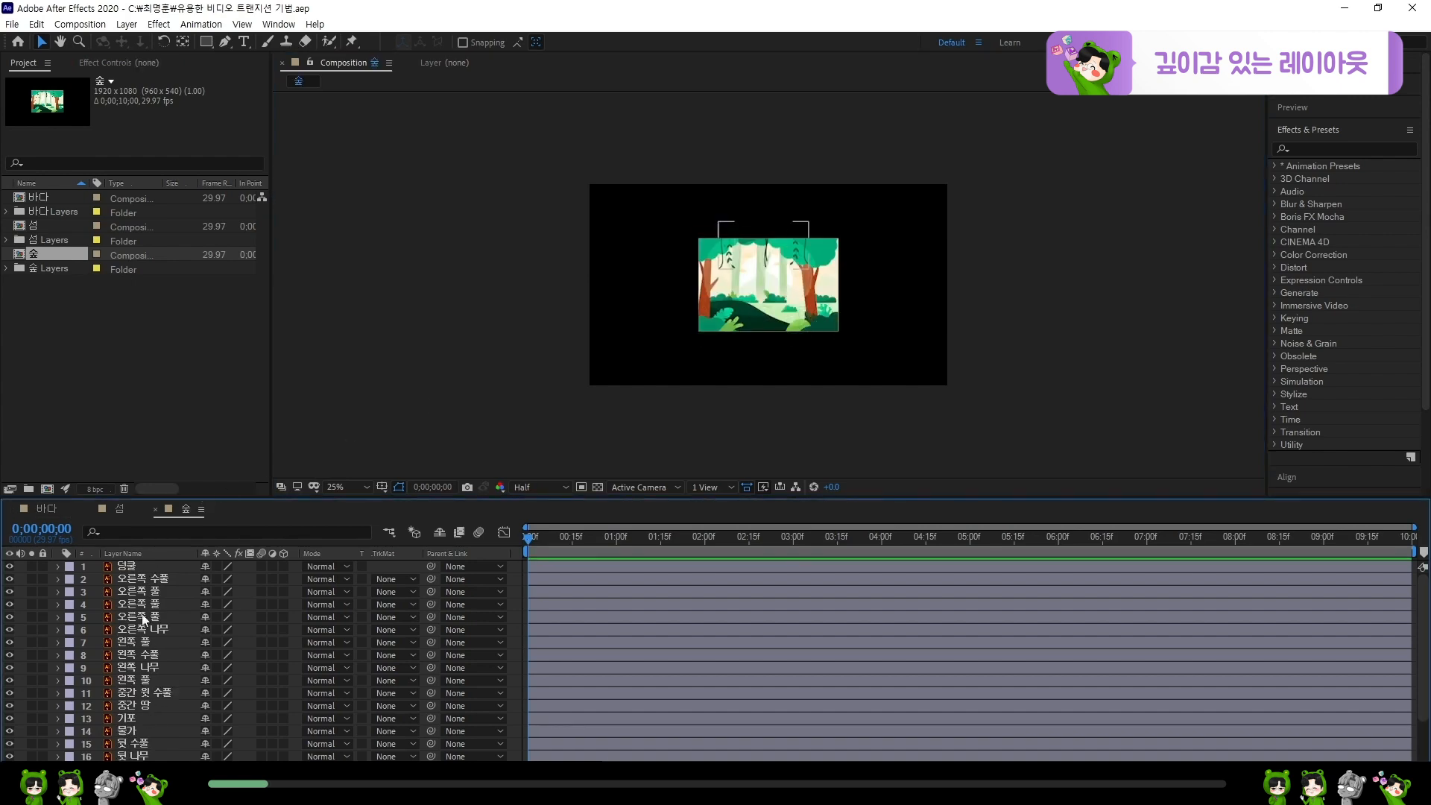
key(period)
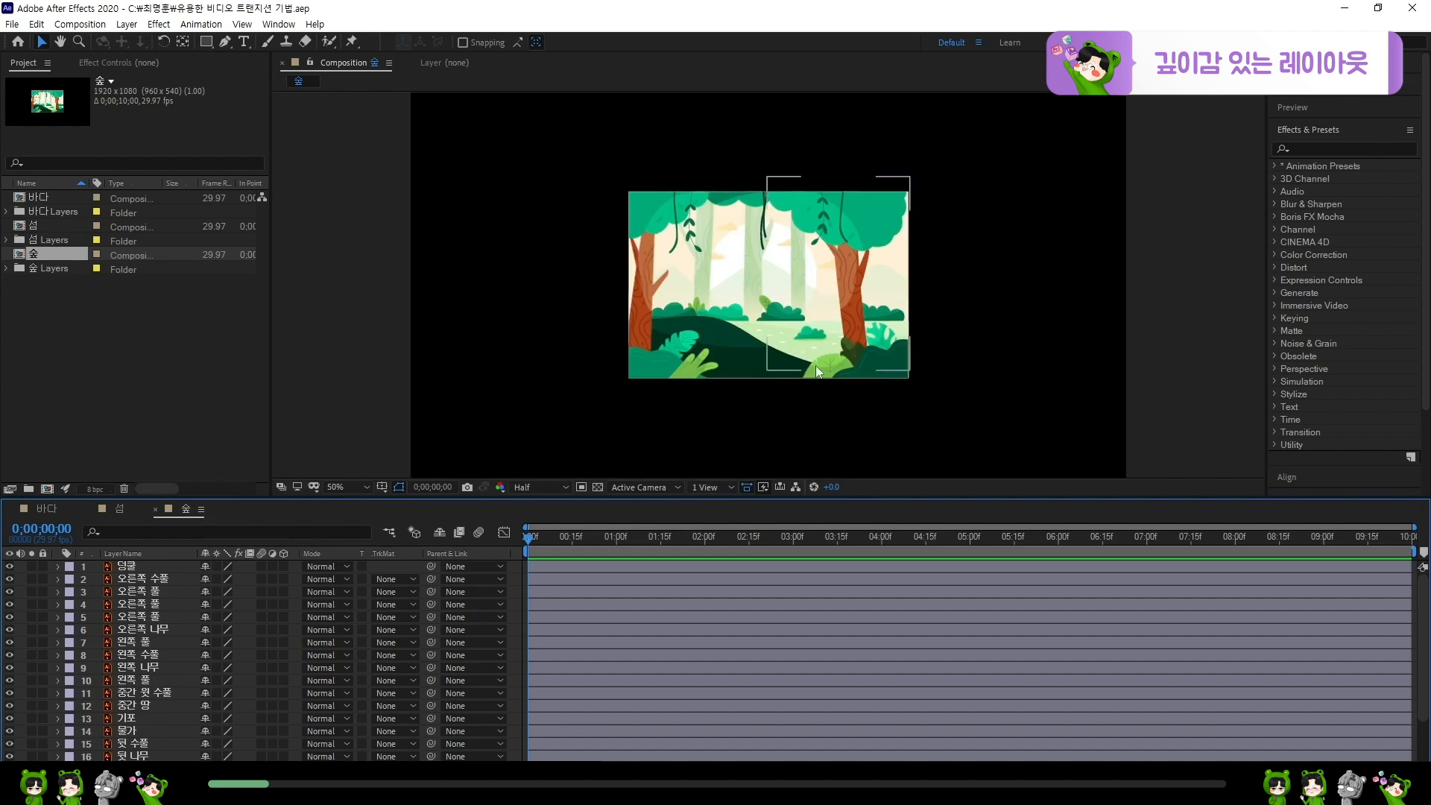
- Try shifting the 오른쪽 나무 layer horizontally outward in the forest scene, and undo the move
click(851, 279)
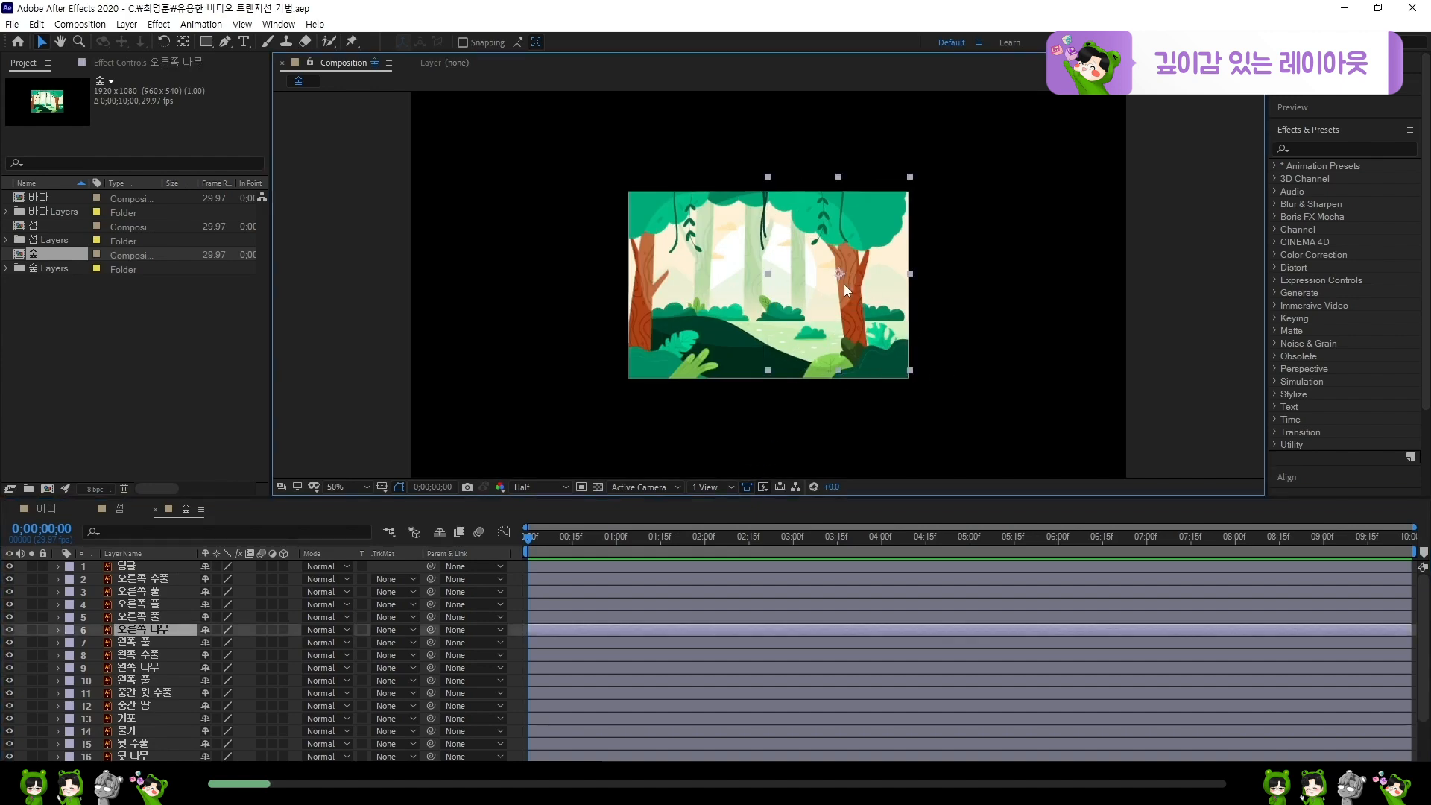
drag(844, 284, 887, 284)
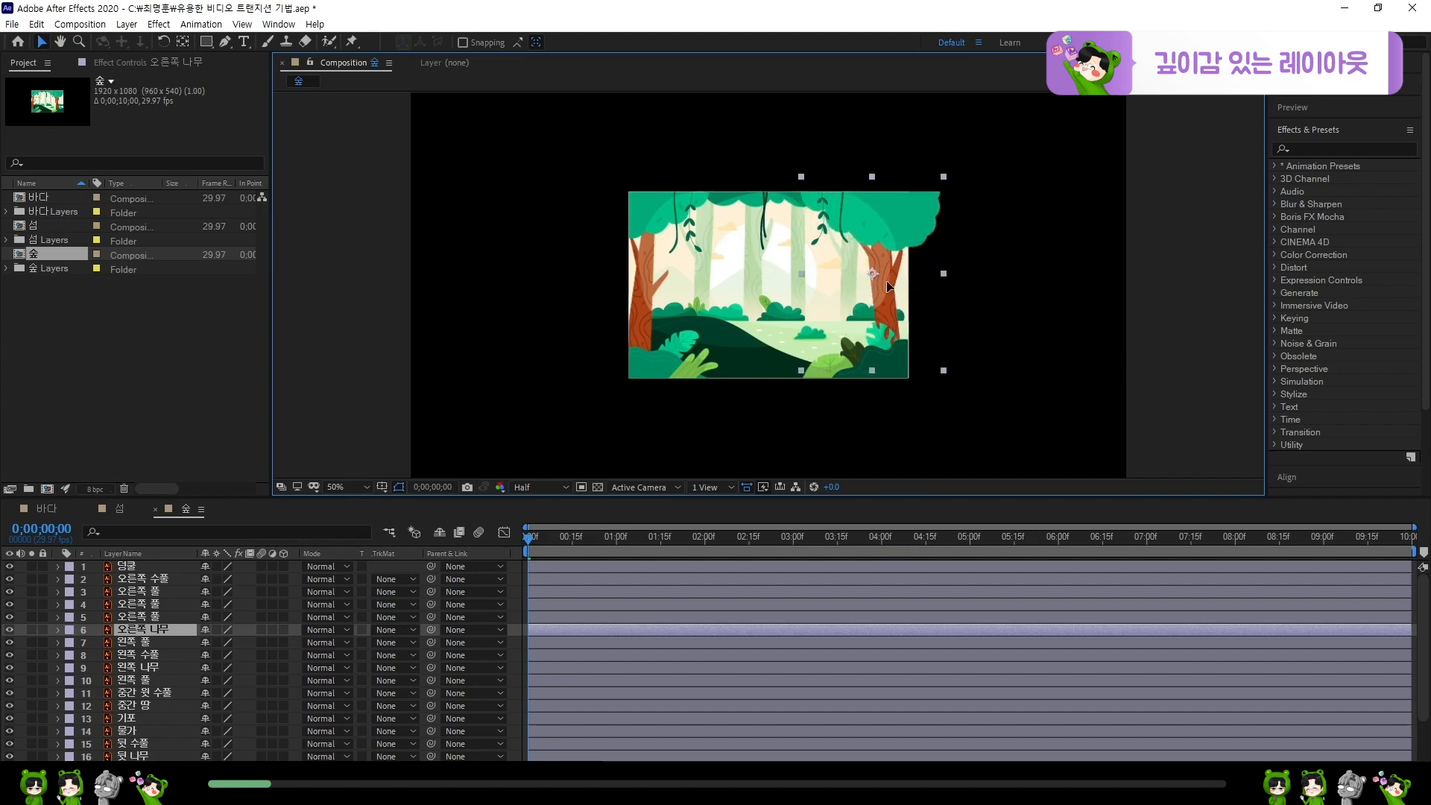
key(ctrl+z)
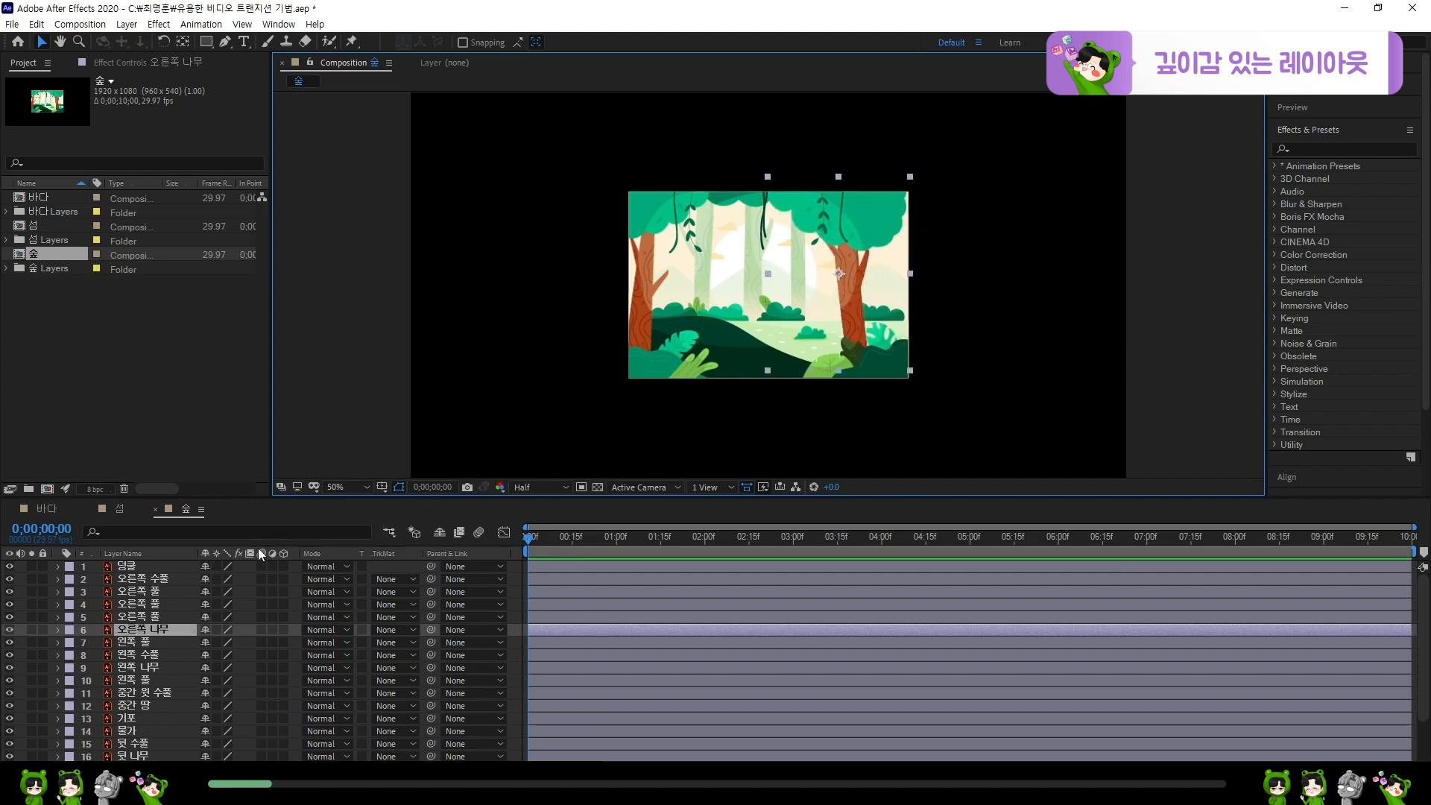
- Turn all layers of the 숲 composition, from 덩굴 down to 배경, into 3D layers
click(154, 566)
scroll(151, 746, down, 2)
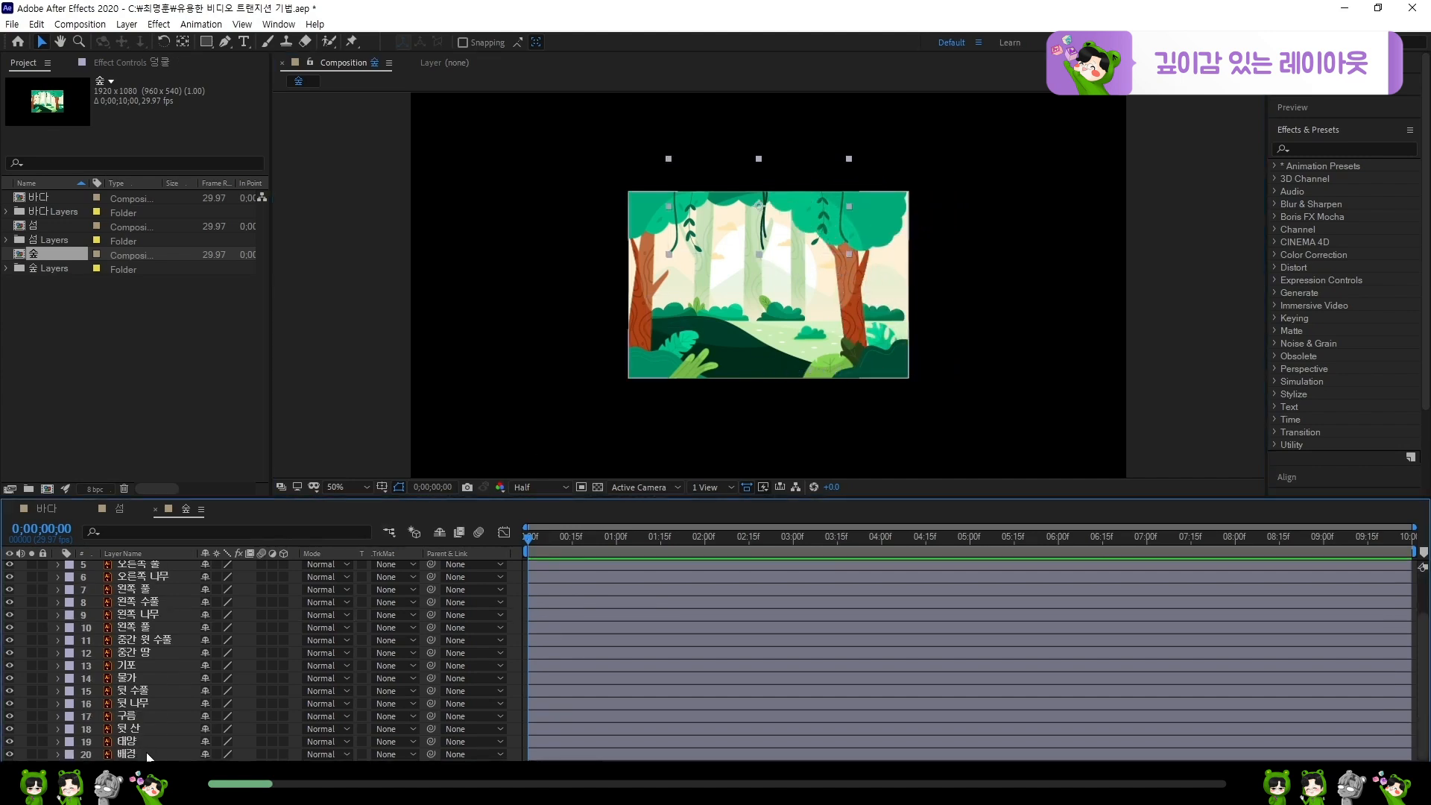
shift+click(148, 754)
scroll(154, 731, up, 2)
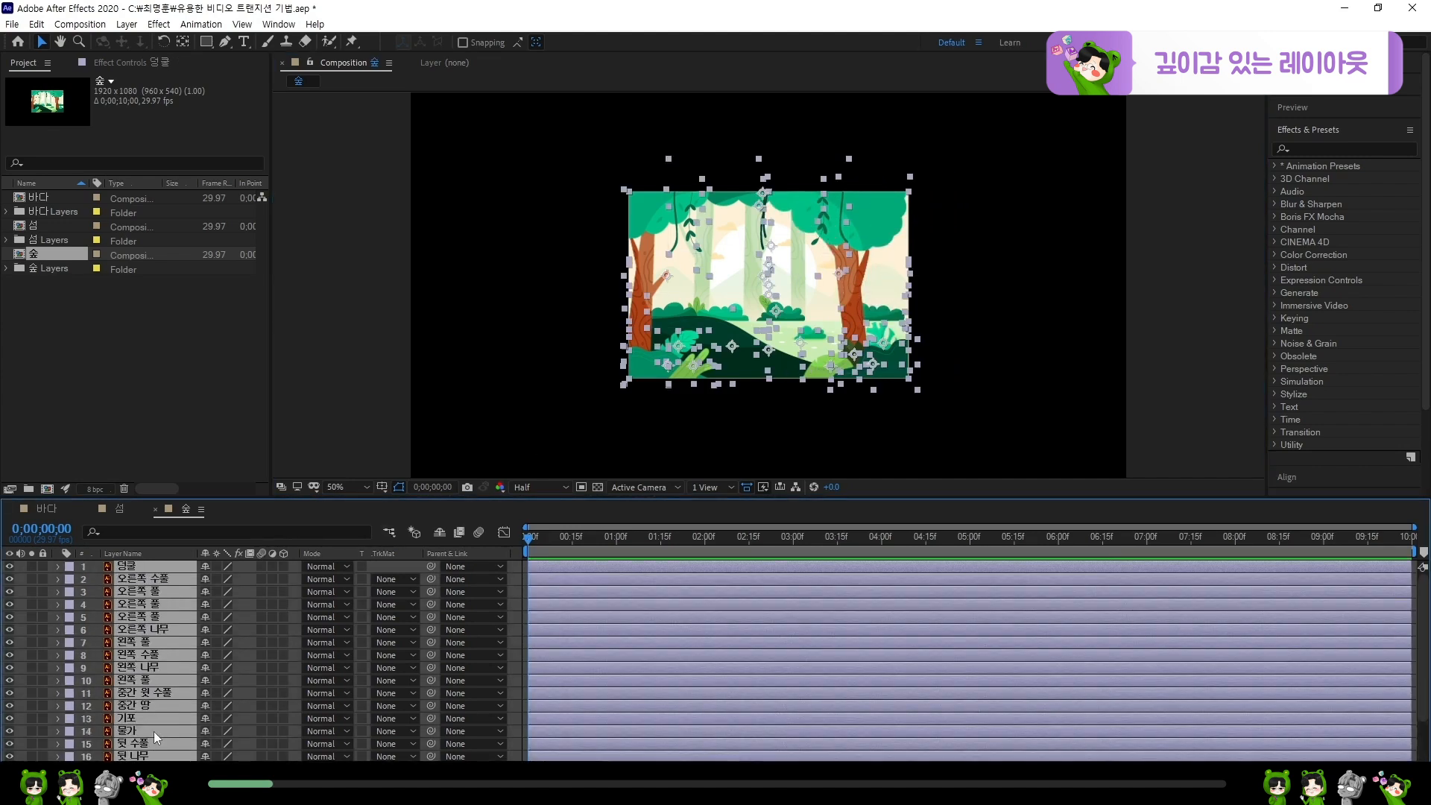
click(283, 566)
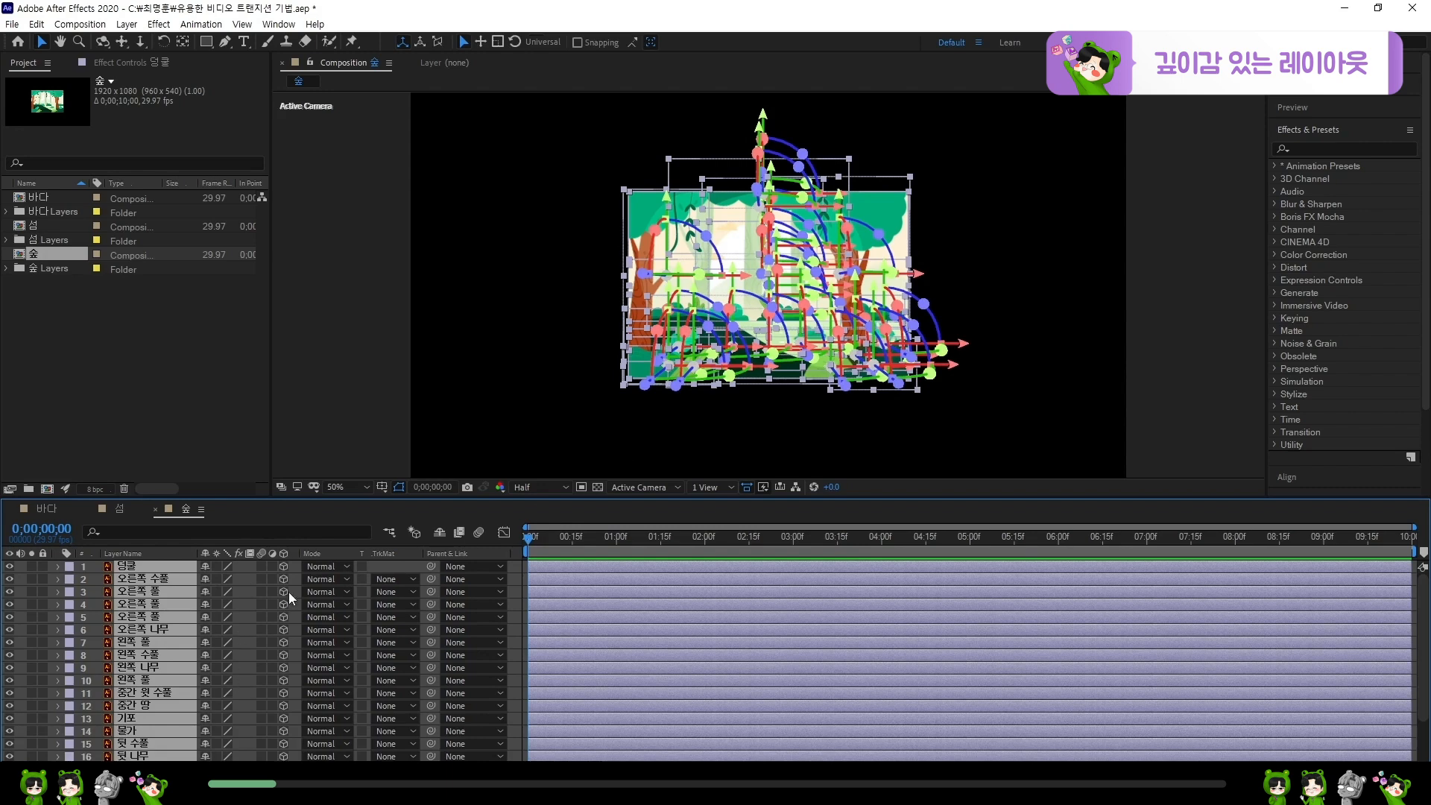
- Inspect the Position properties of all the 숲 layers for their Z axis, hide them again and deselect the layers
key(p)
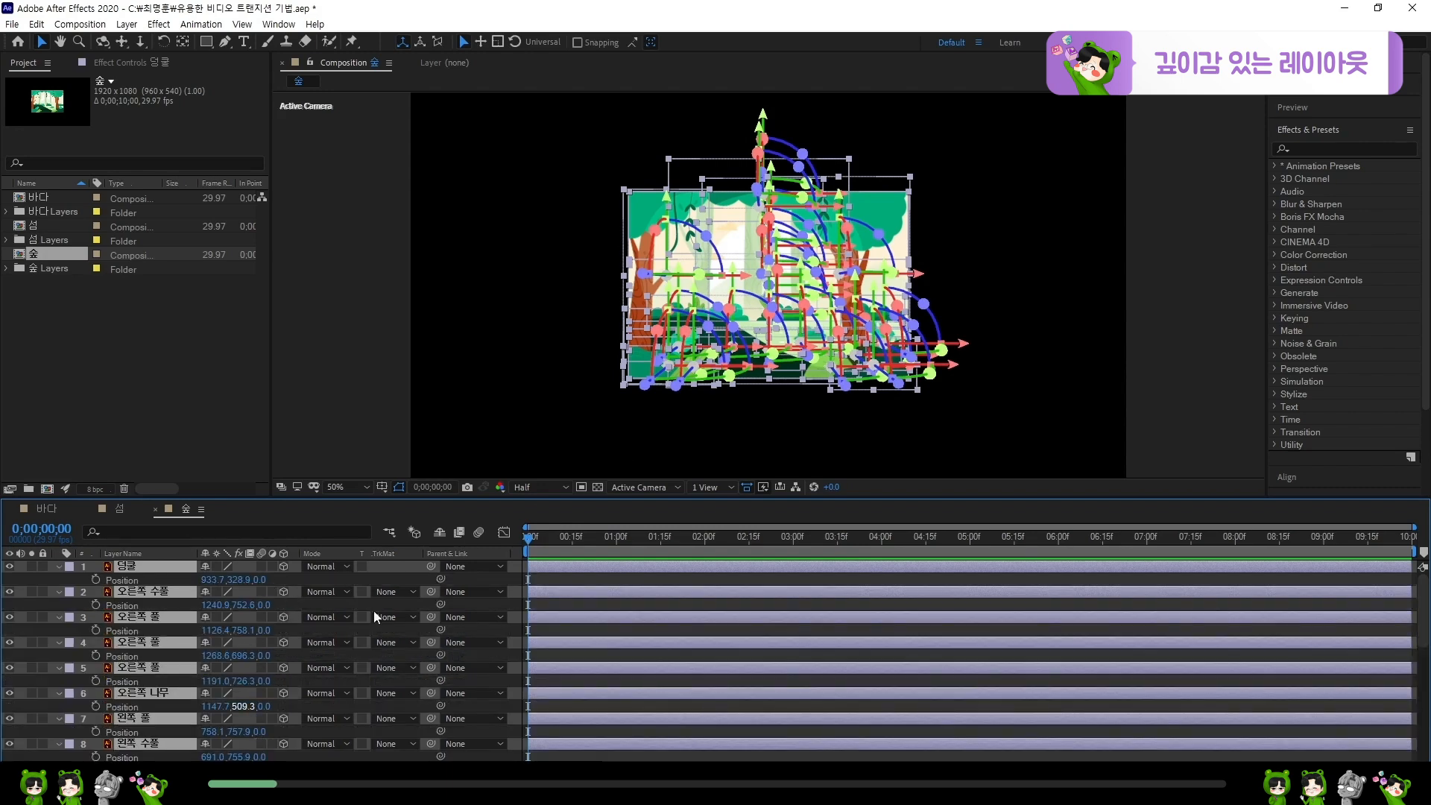
key(p)
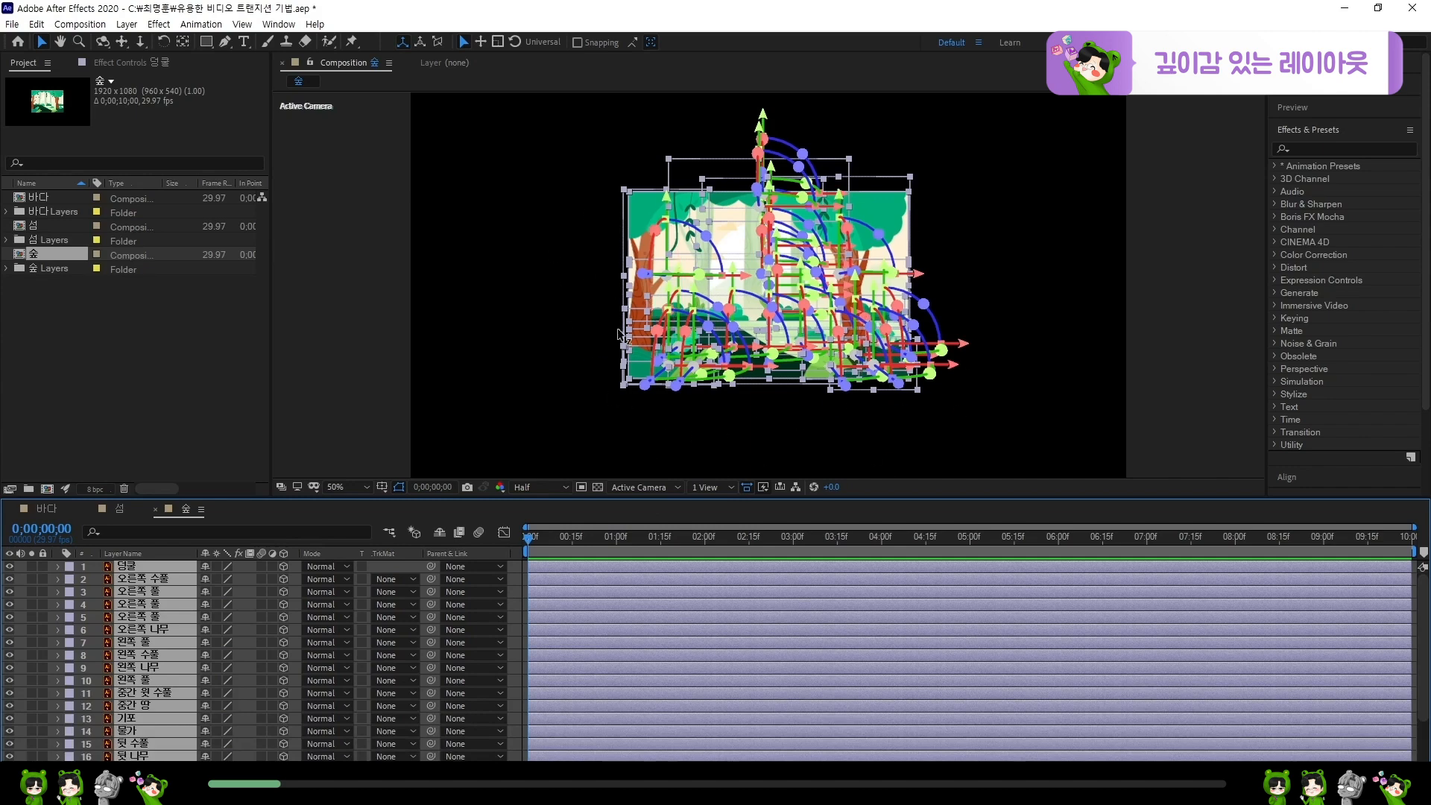
click(519, 584)
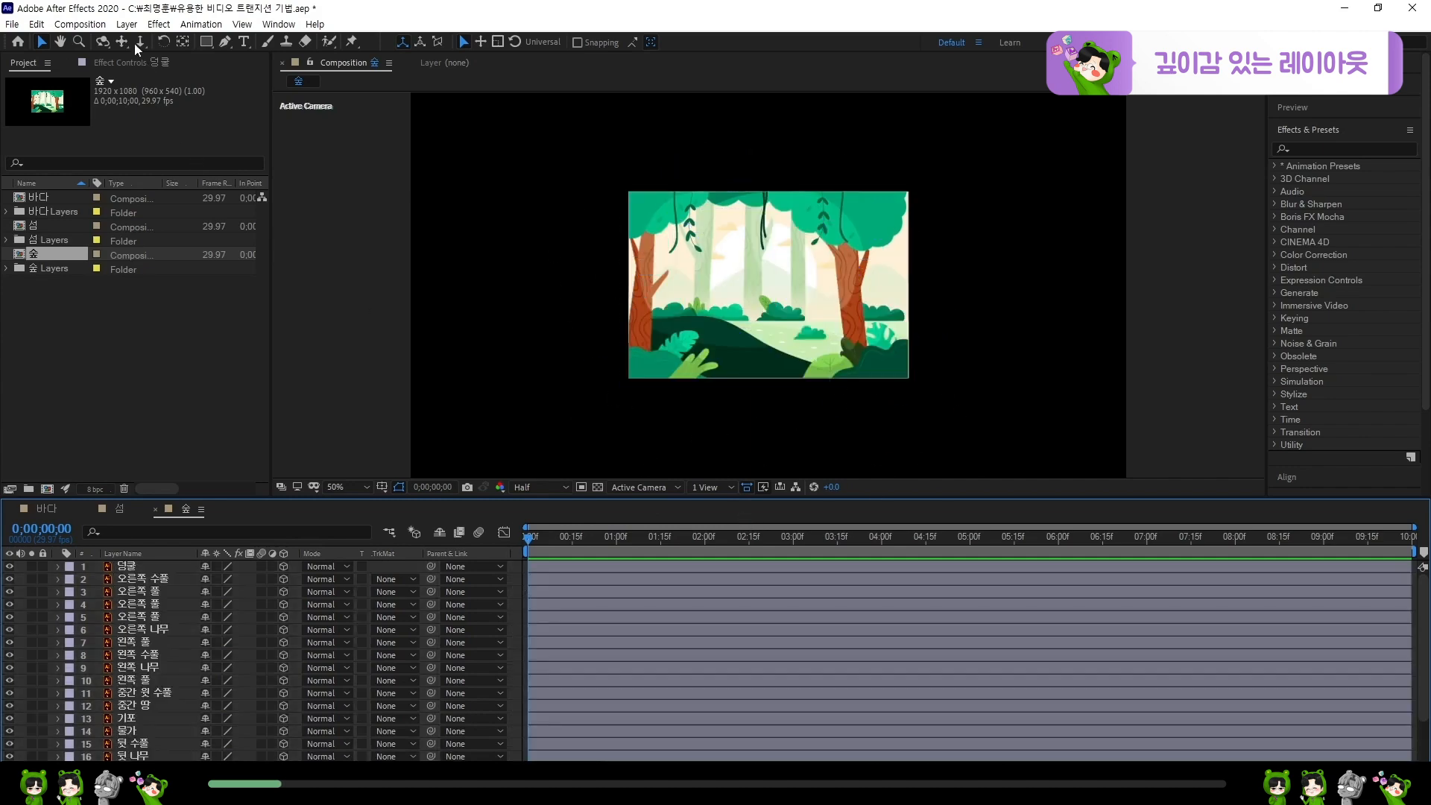
- Add a two-node camera with the 35mm preset to the 숲 composition
click(125, 25)
mouse_move(224, 42)
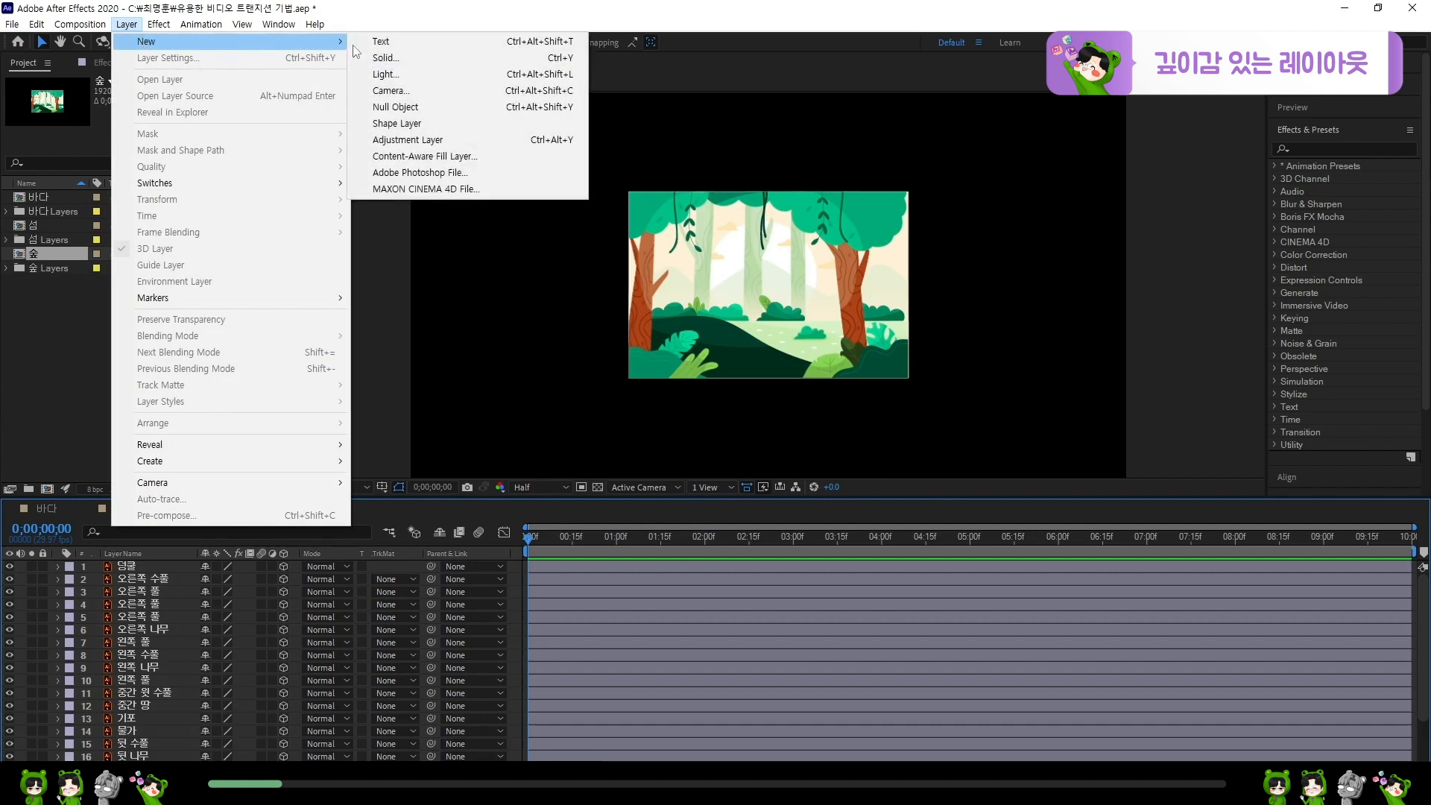
click(483, 91)
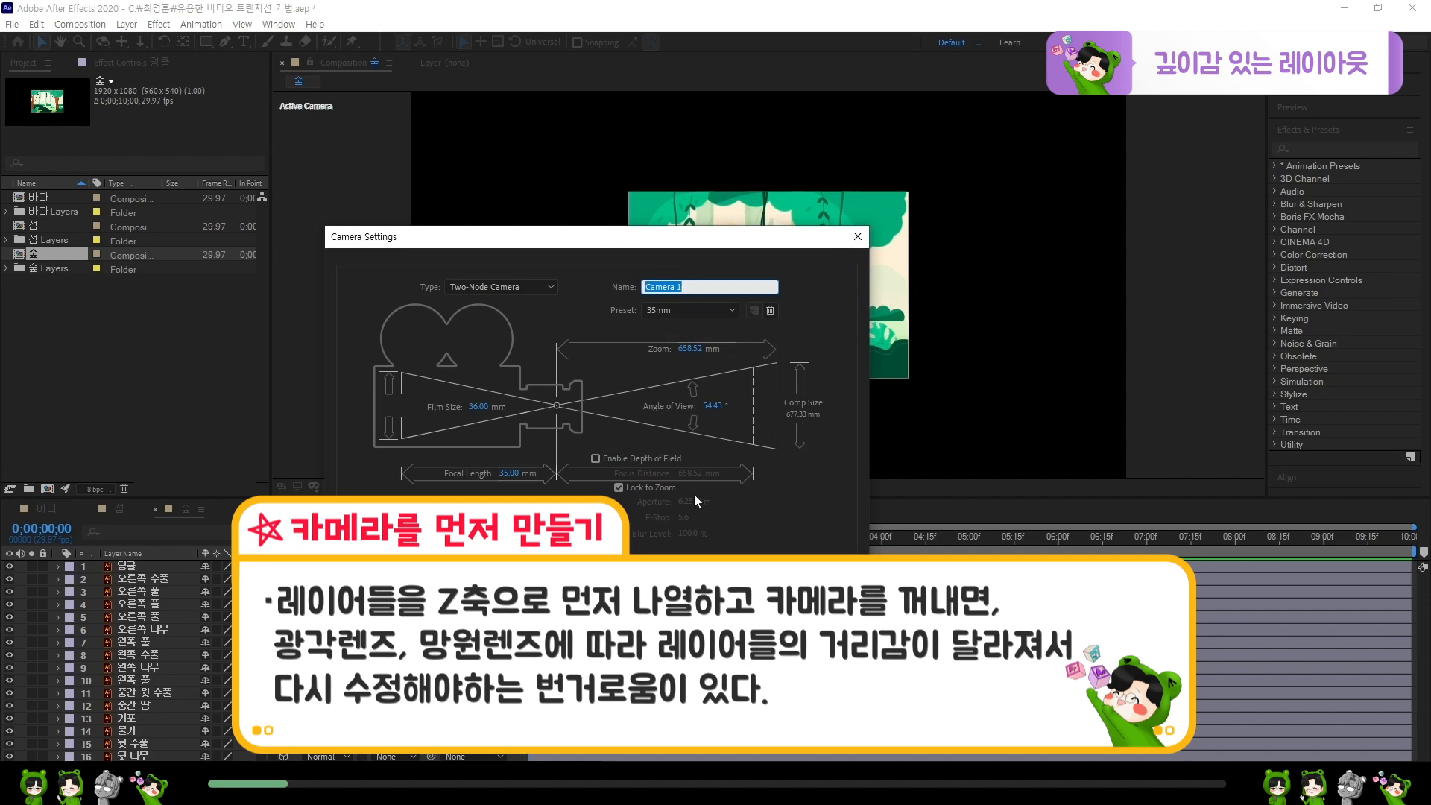
click(728, 309)
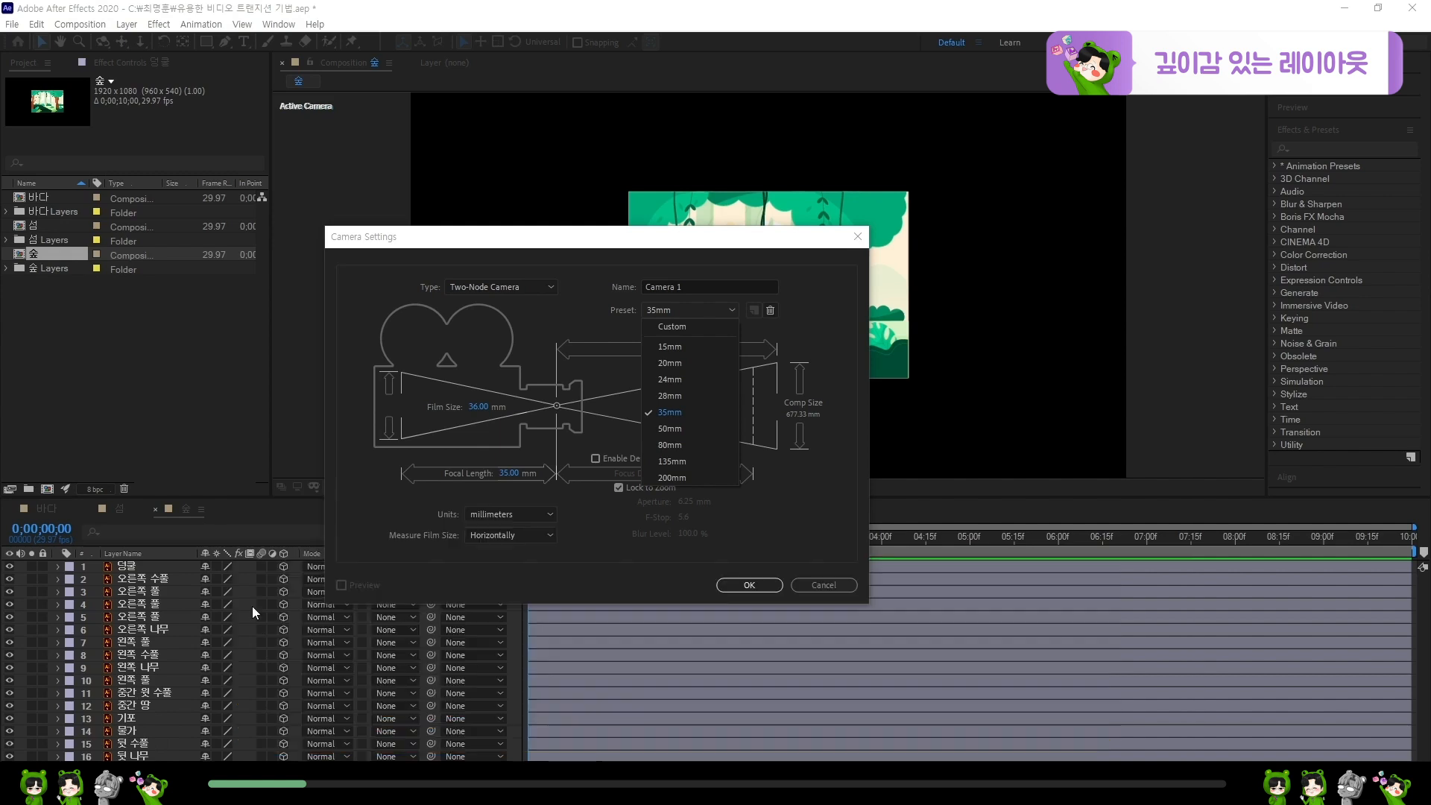
click(690, 411)
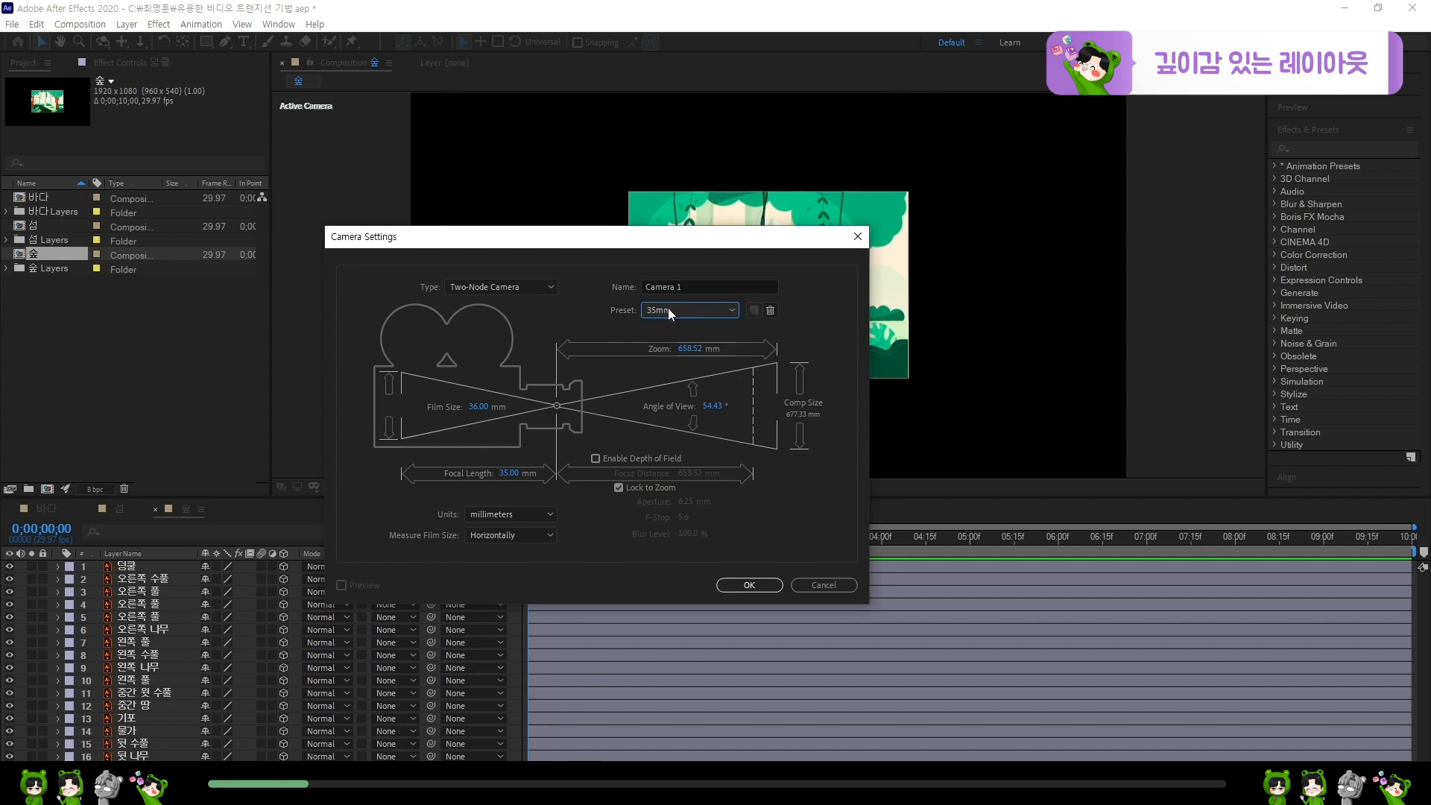
click(743, 586)
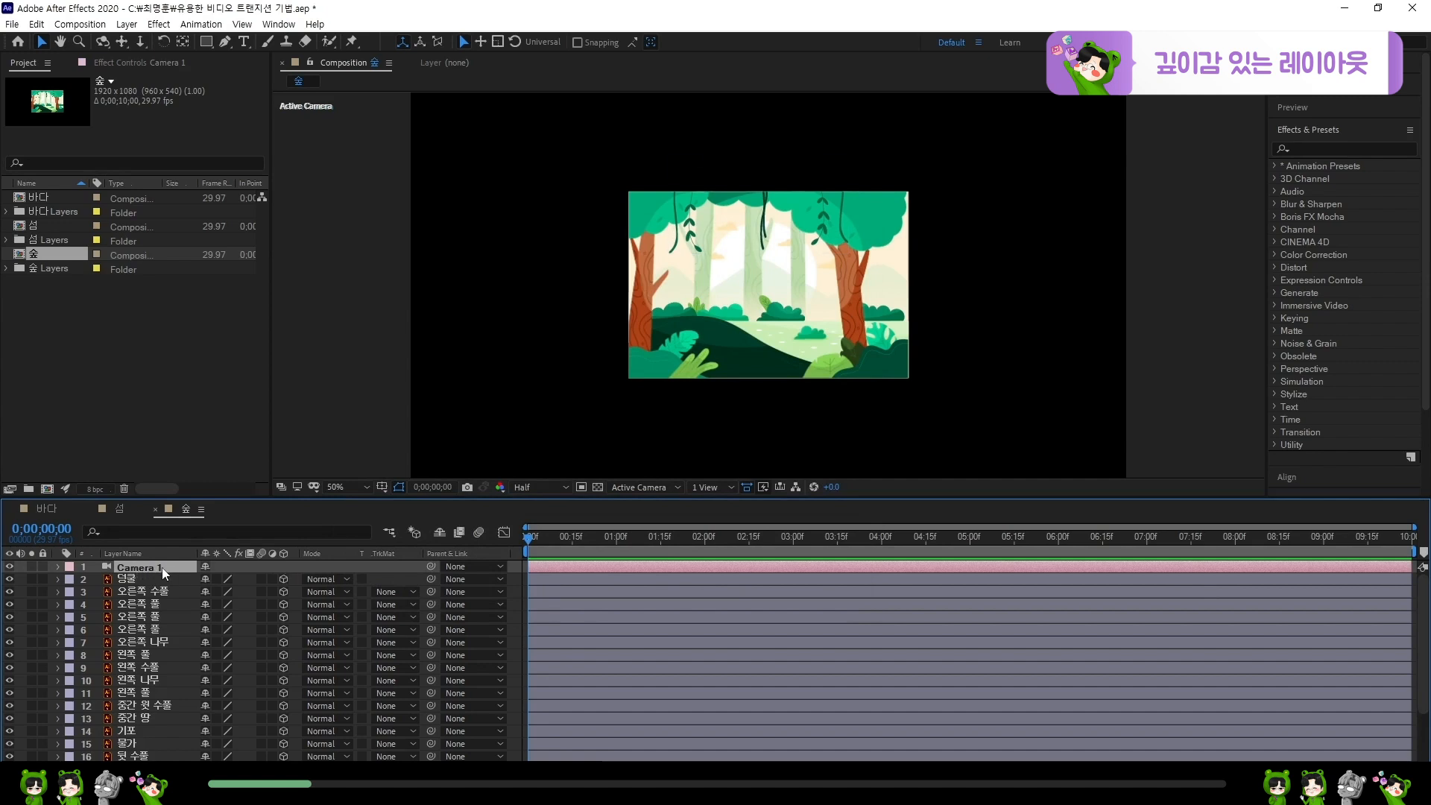
- Create a 3D null object named 카메라 컨트롤러 and parent Camera 1 to it
click(127, 24)
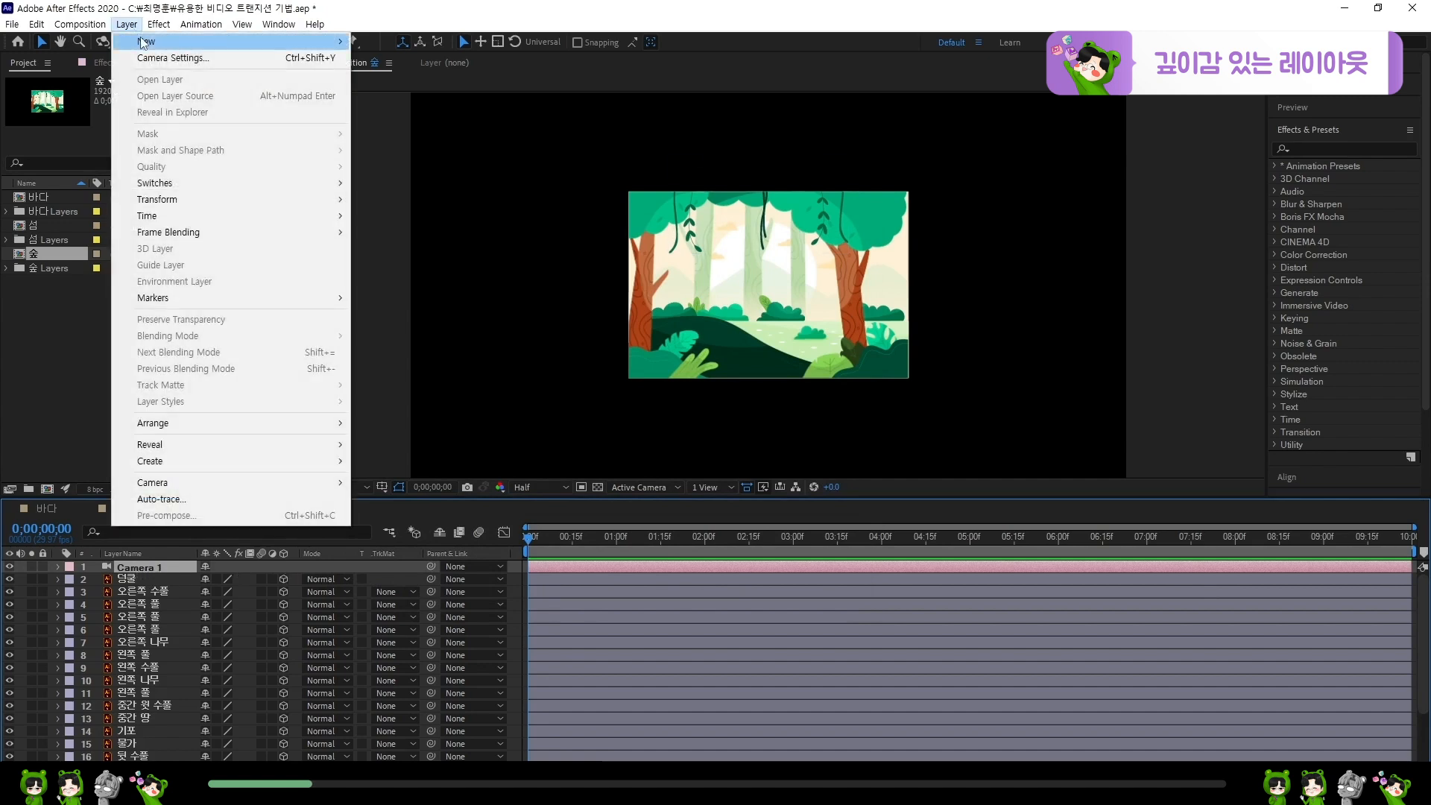
mouse_move(149, 41)
click(419, 108)
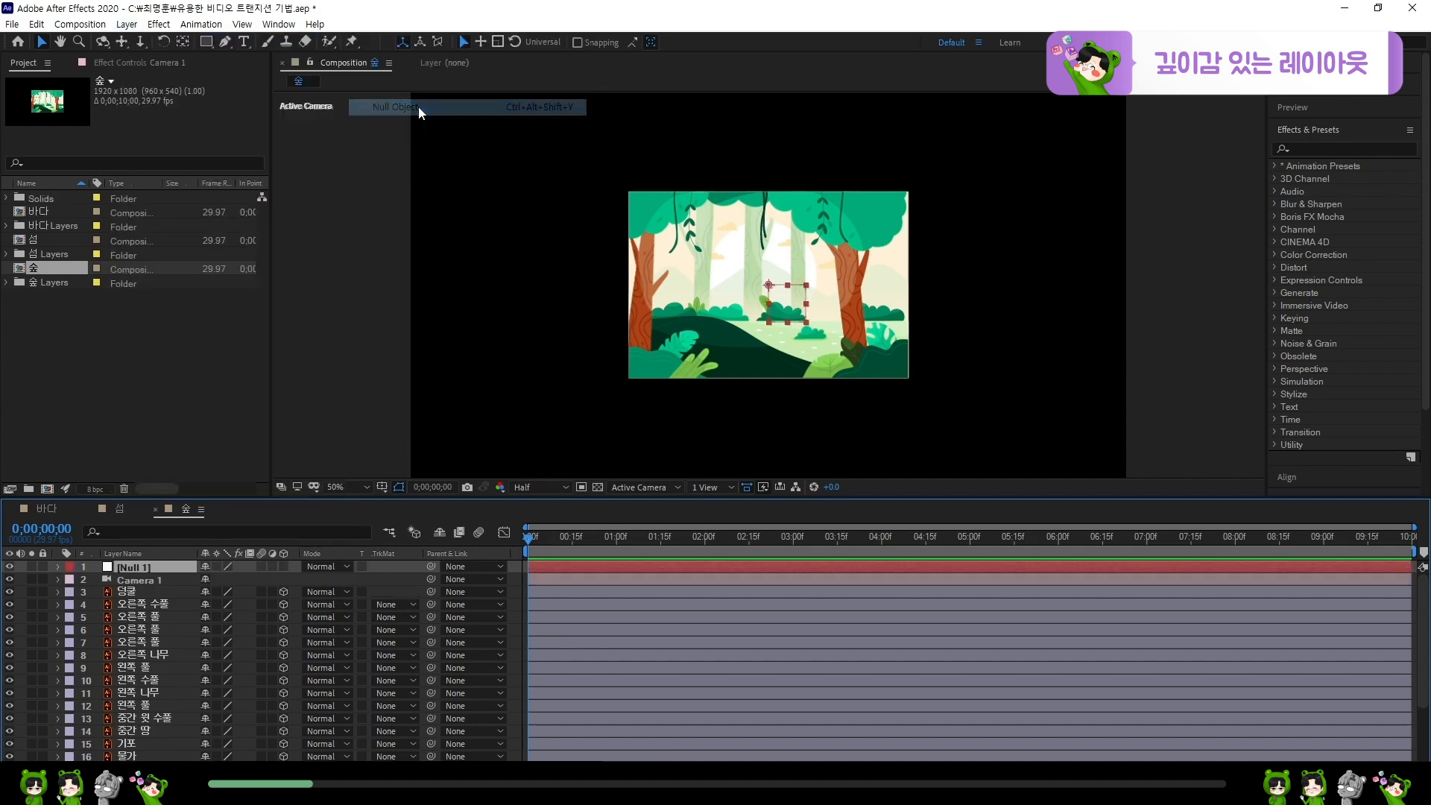
key(Return)
text(카메라 컨트롤러)
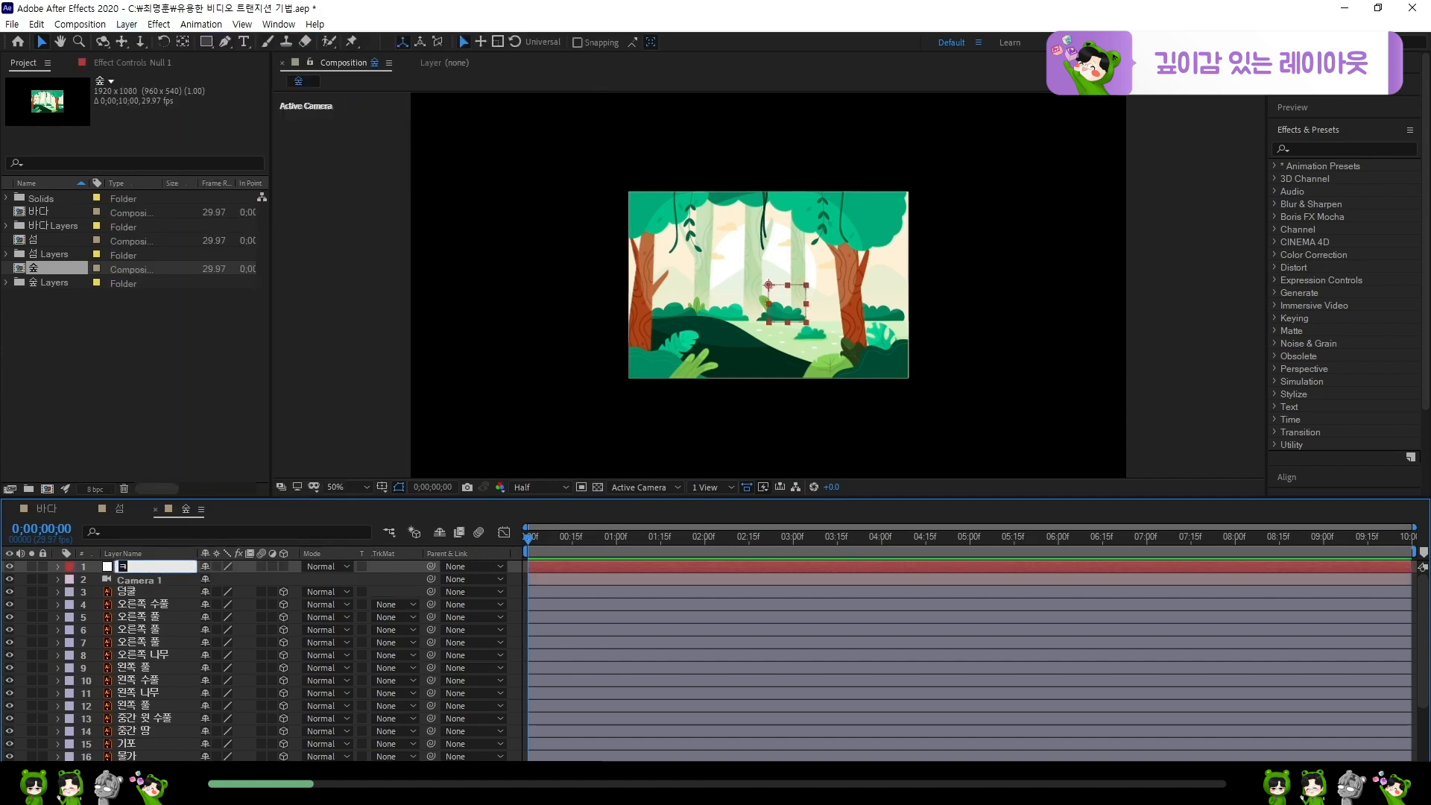
key(Return)
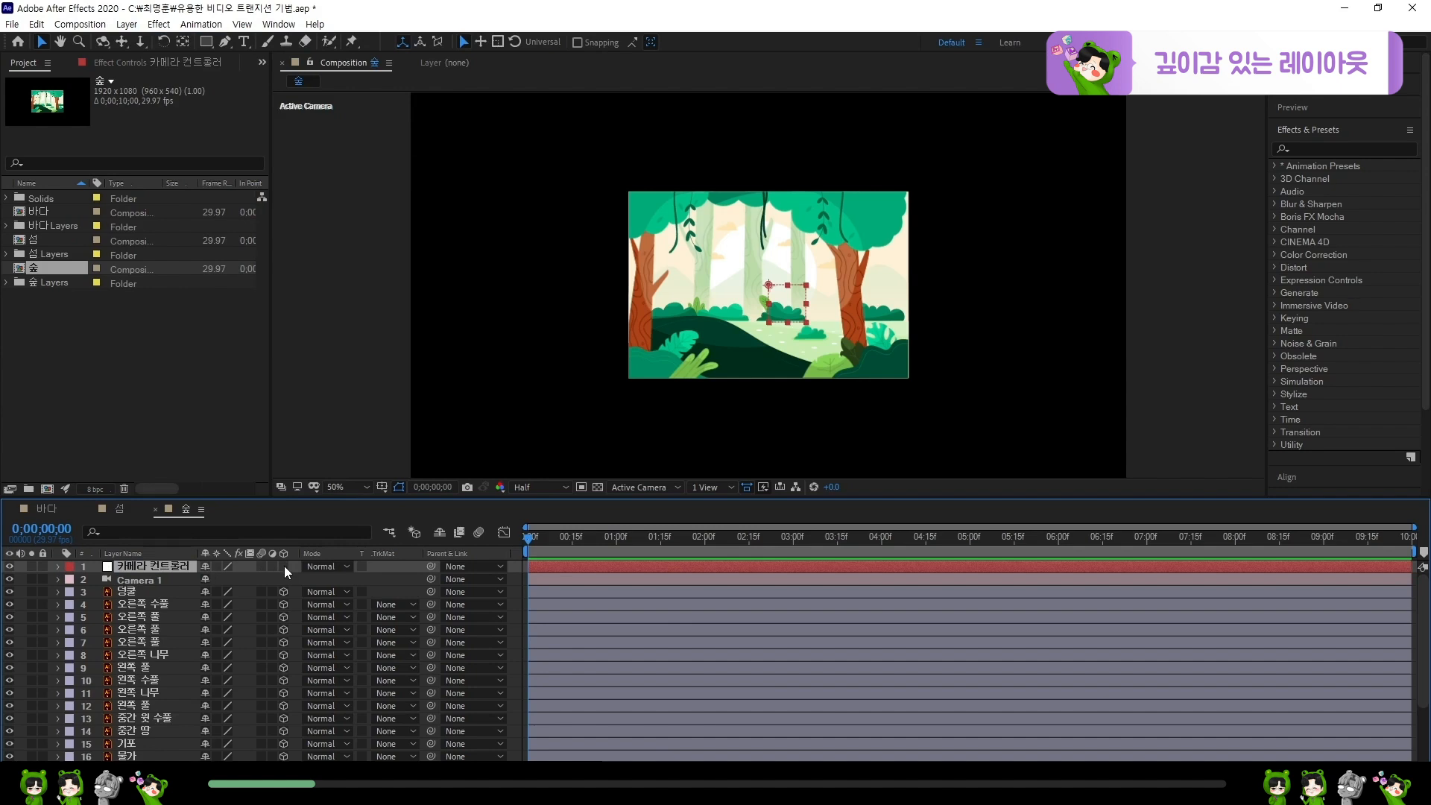
click(141, 581)
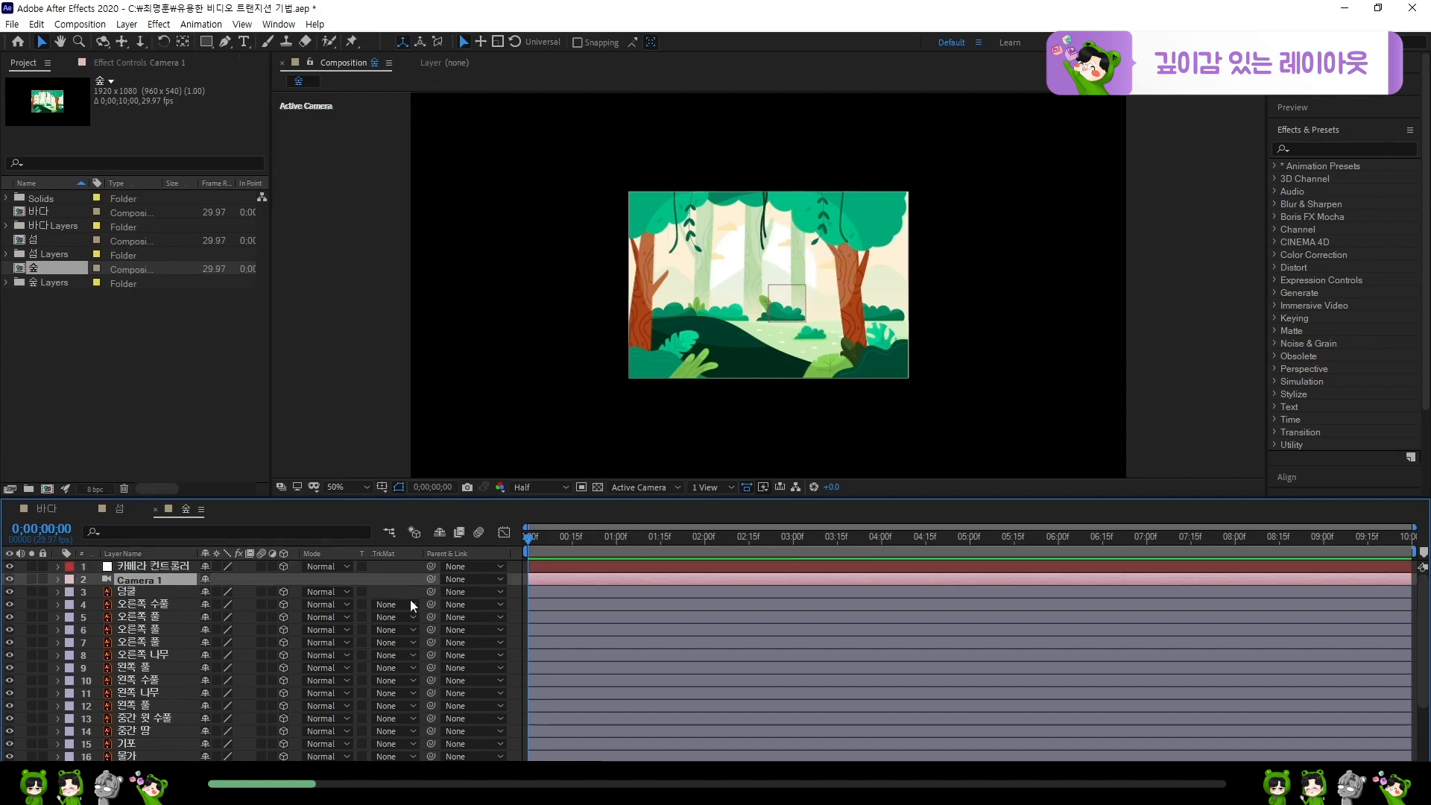
drag(430, 579, 168, 564)
- Try moving the 카메라 컨트롤러 null to Z 475 and along the X axis, undo both moves and hide its Position property
click(105, 570)
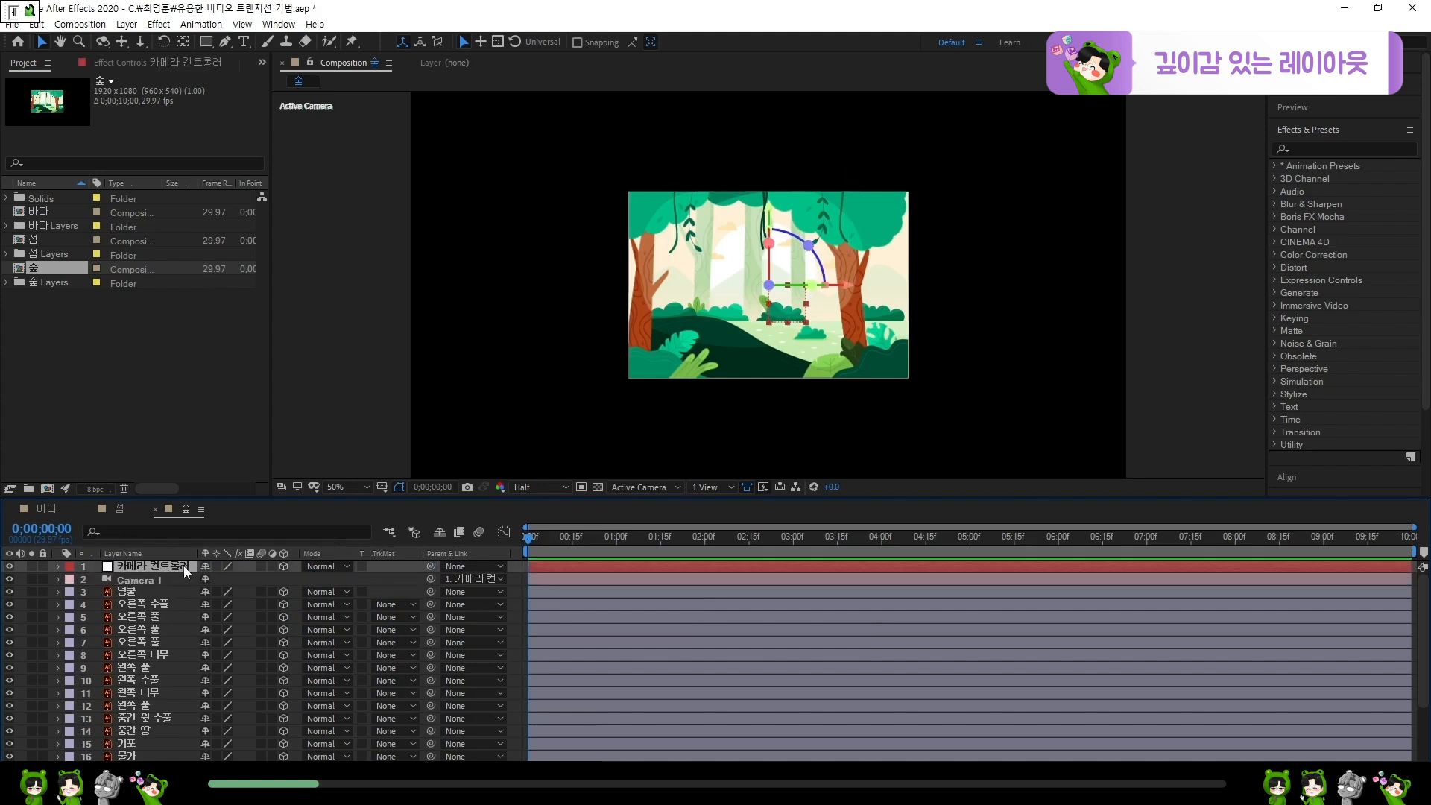
key(p)
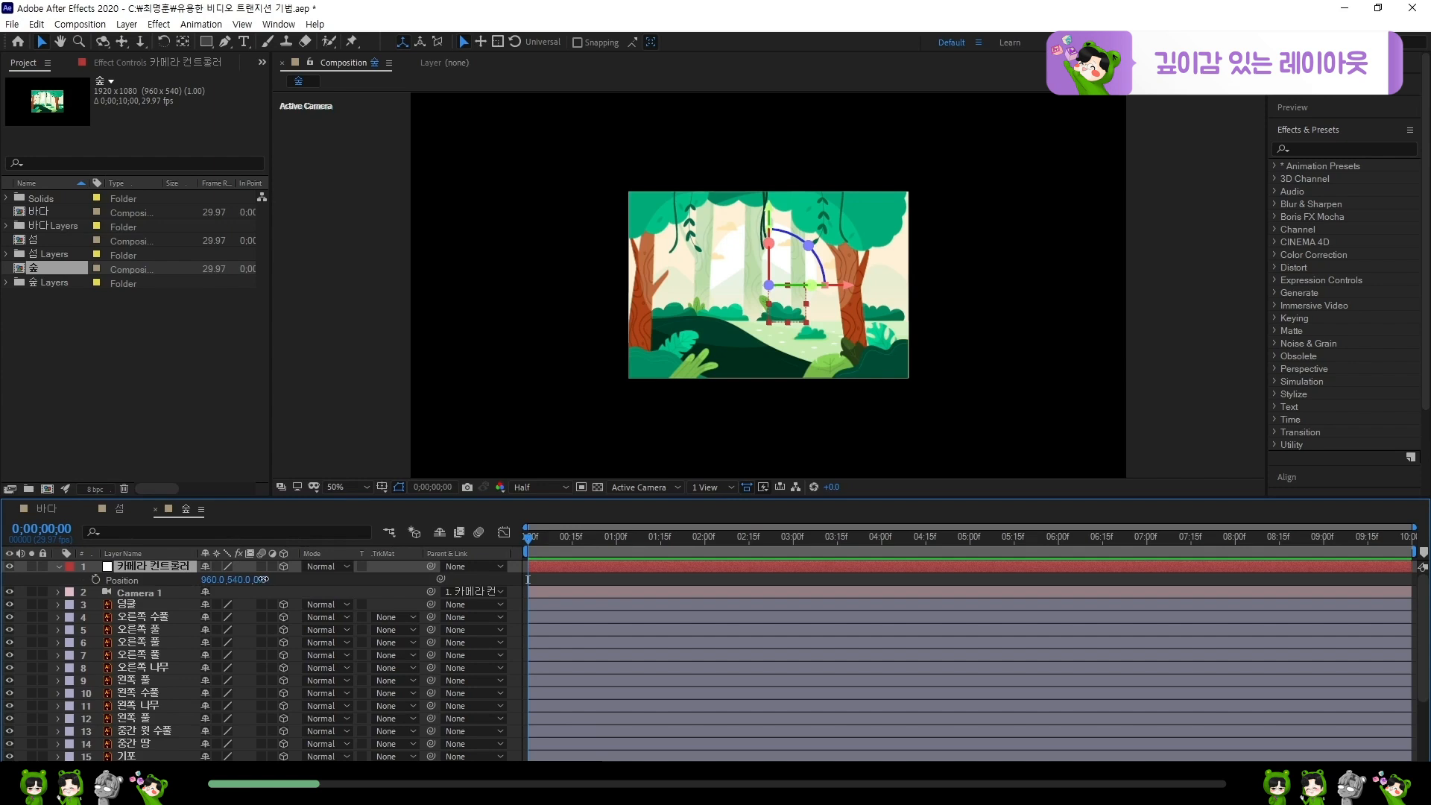
drag(259, 580, 608, 583)
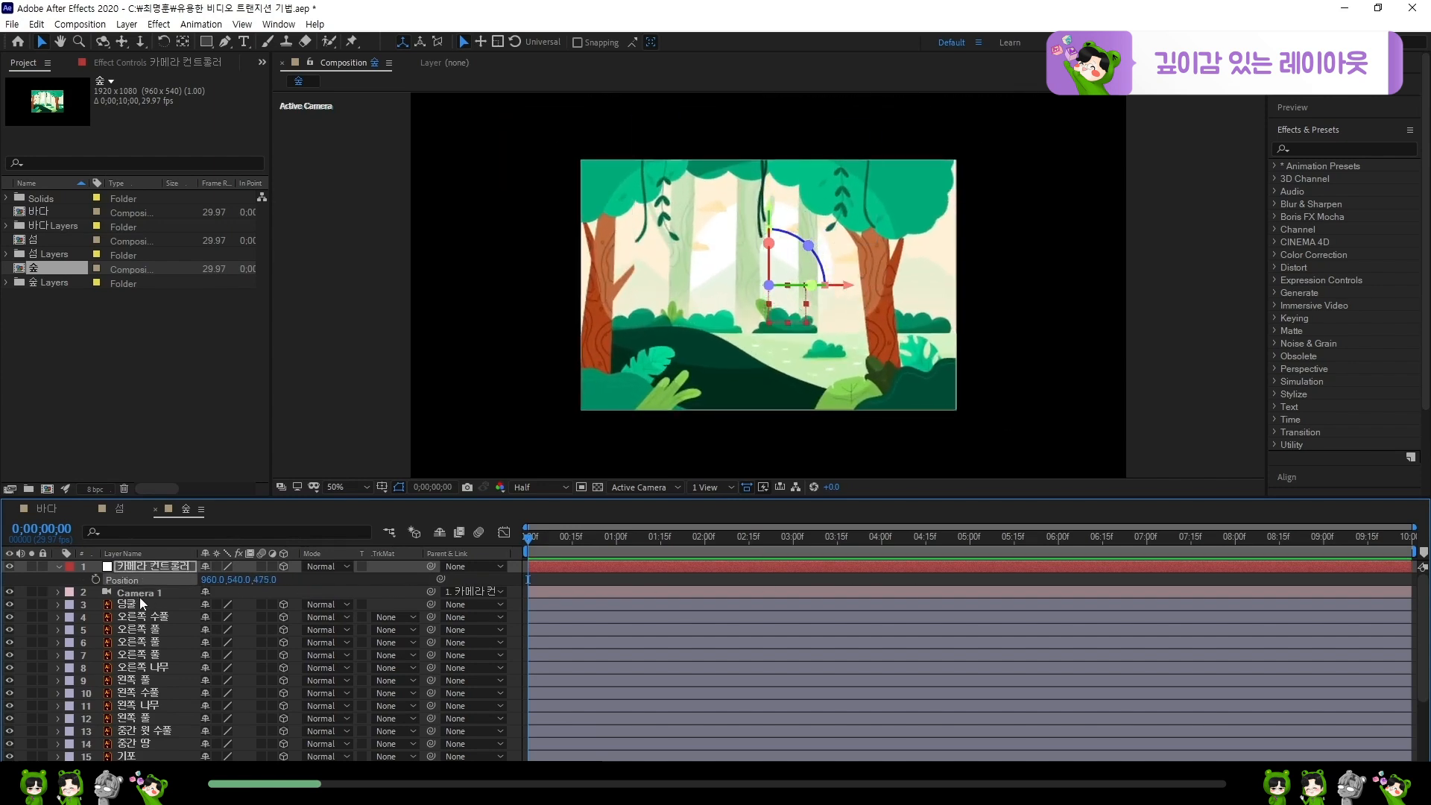
key(ctrl+z)
drag(211, 581, 2, 578)
key(ctrl+z)
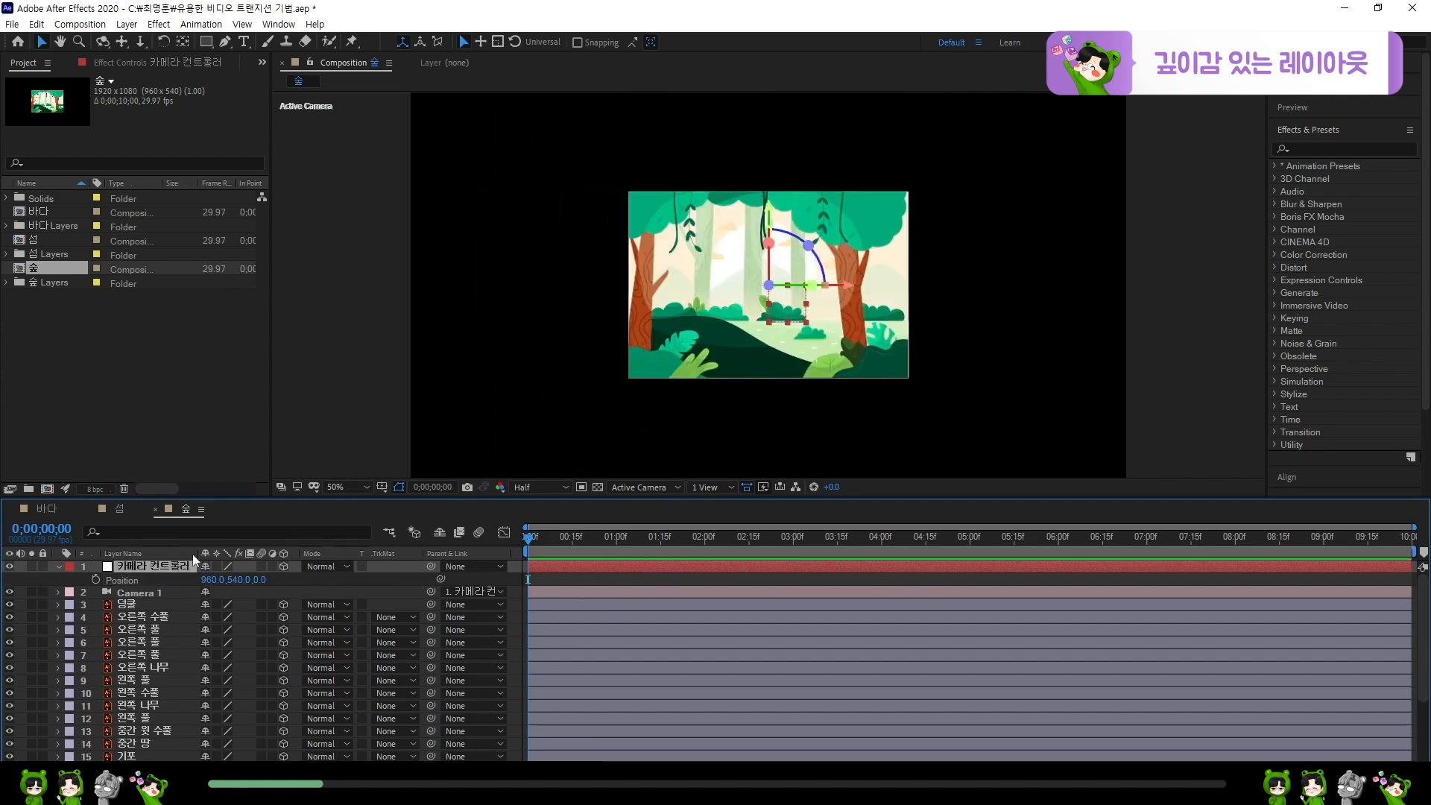
click(59, 566)
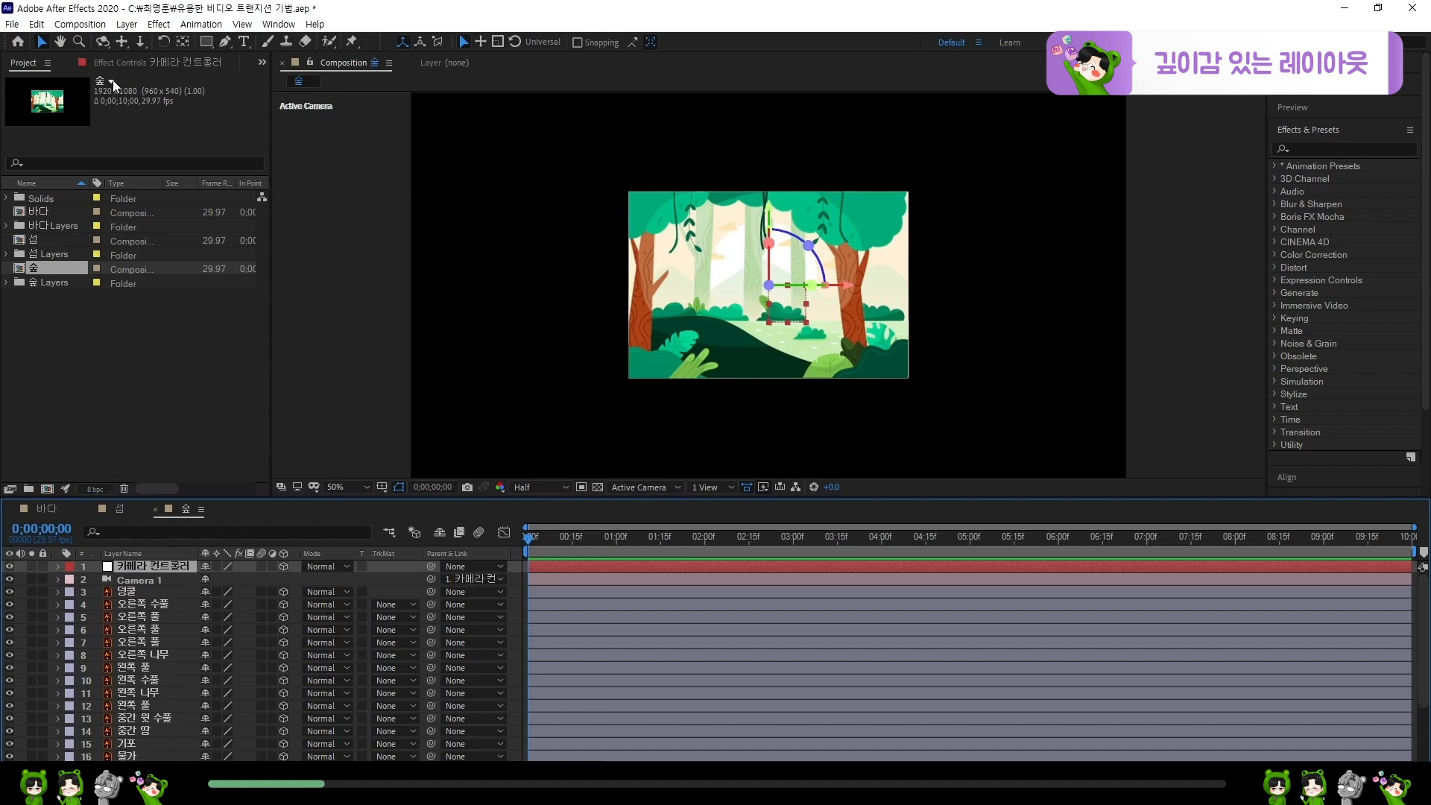
- Create a 3D null object named 관성 and parent the 카메라 컨트롤러 null to it
click(126, 24)
mouse_move(186, 41)
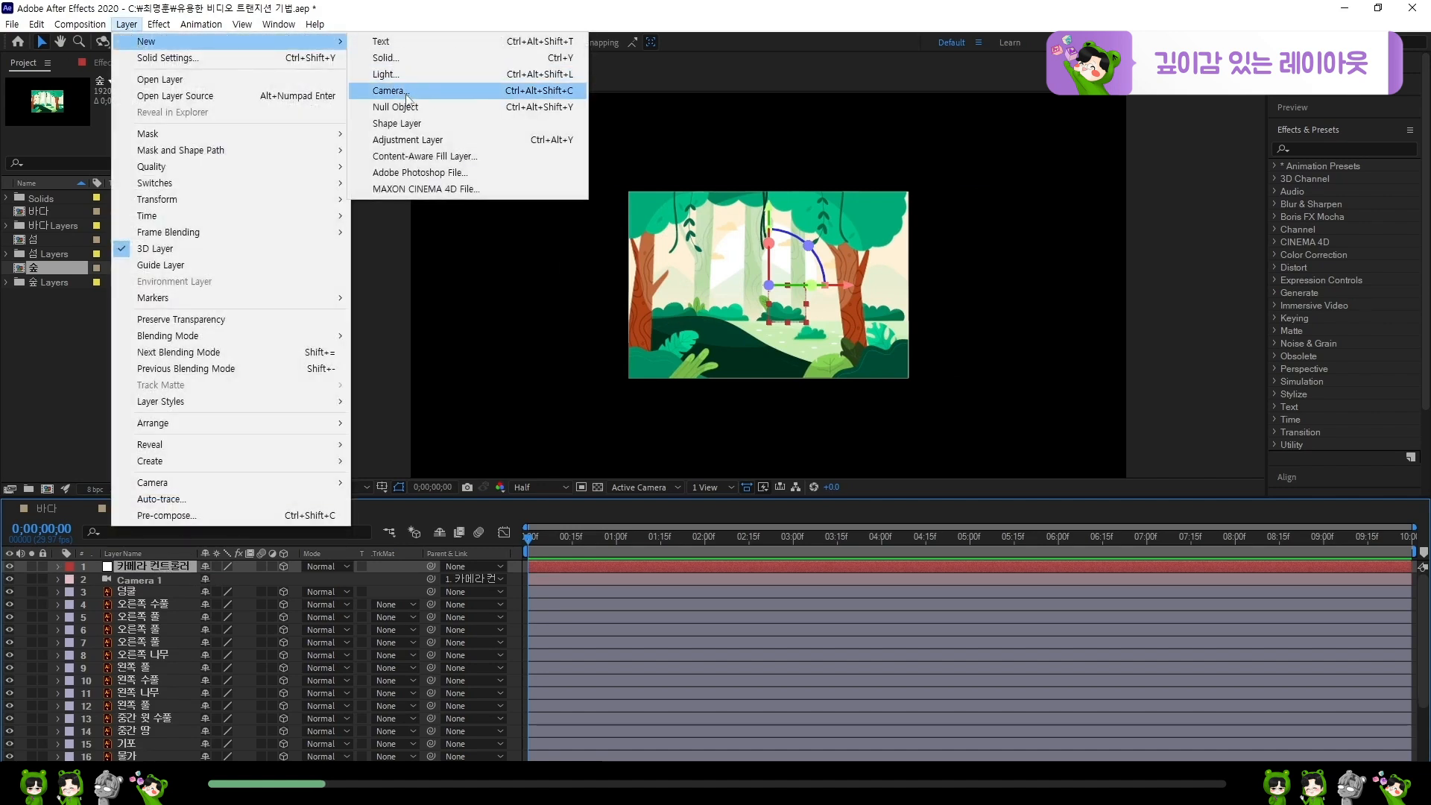
click(426, 106)
key(Return)
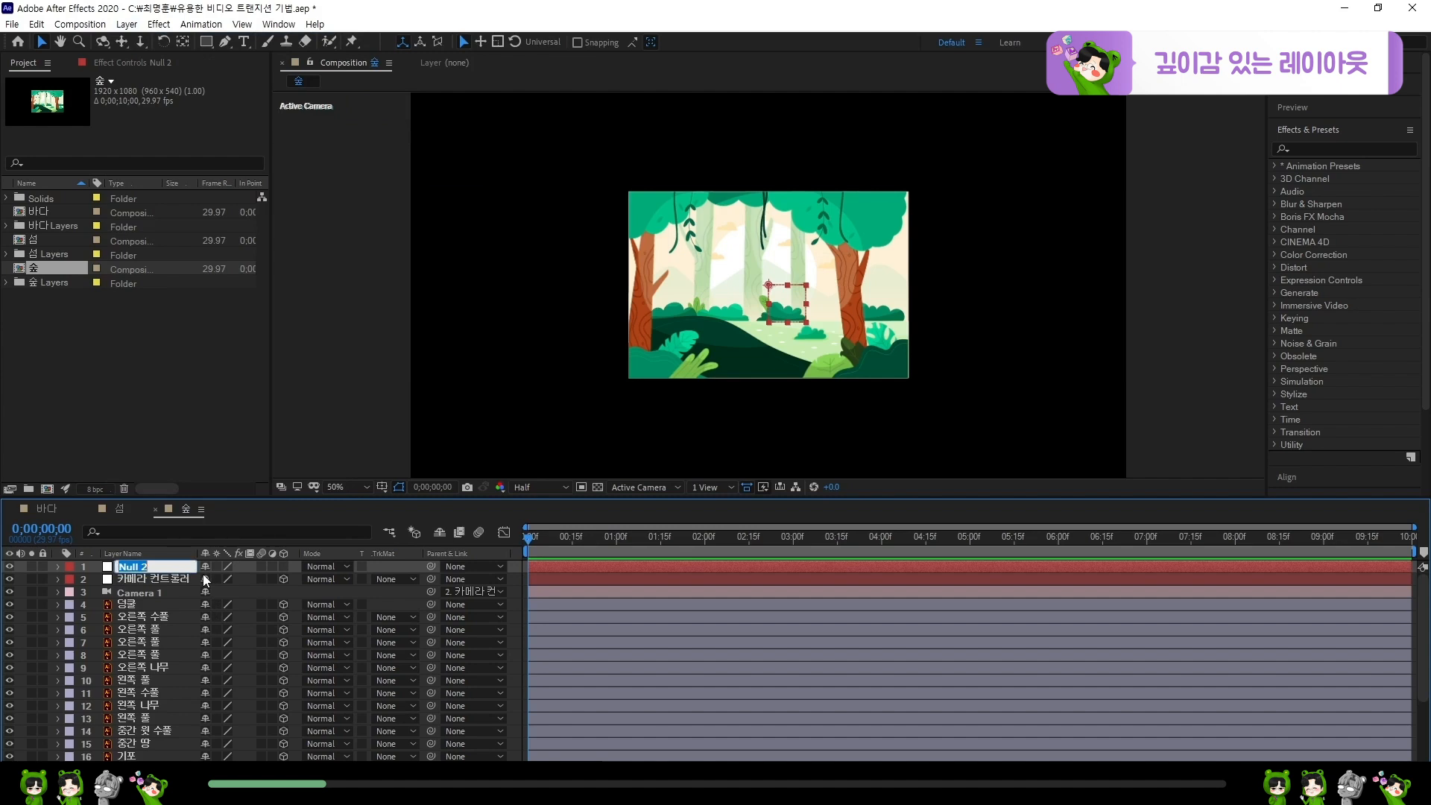
text(괜성)
key(Return)
click(285, 565)
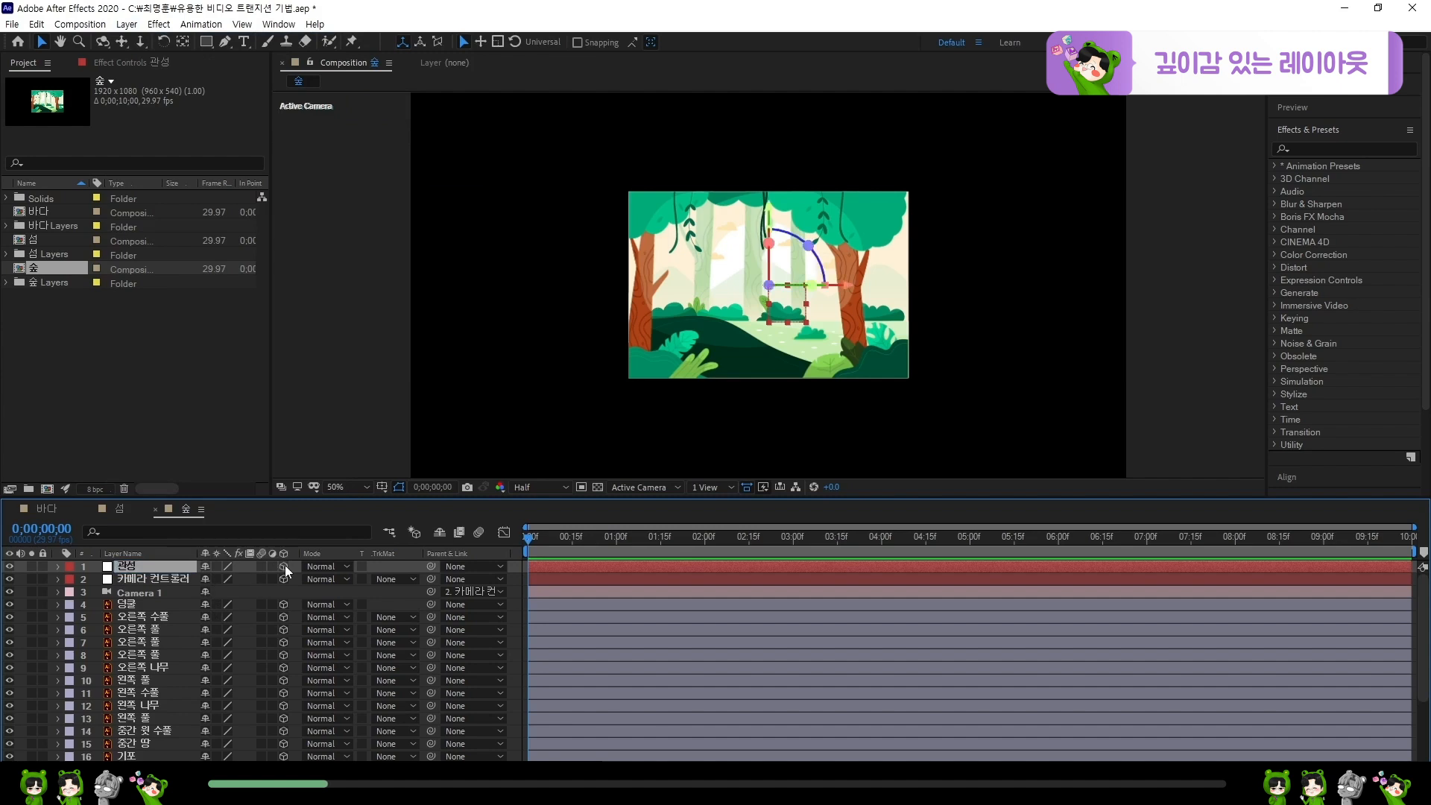
click(173, 579)
drag(431, 579, 153, 563)
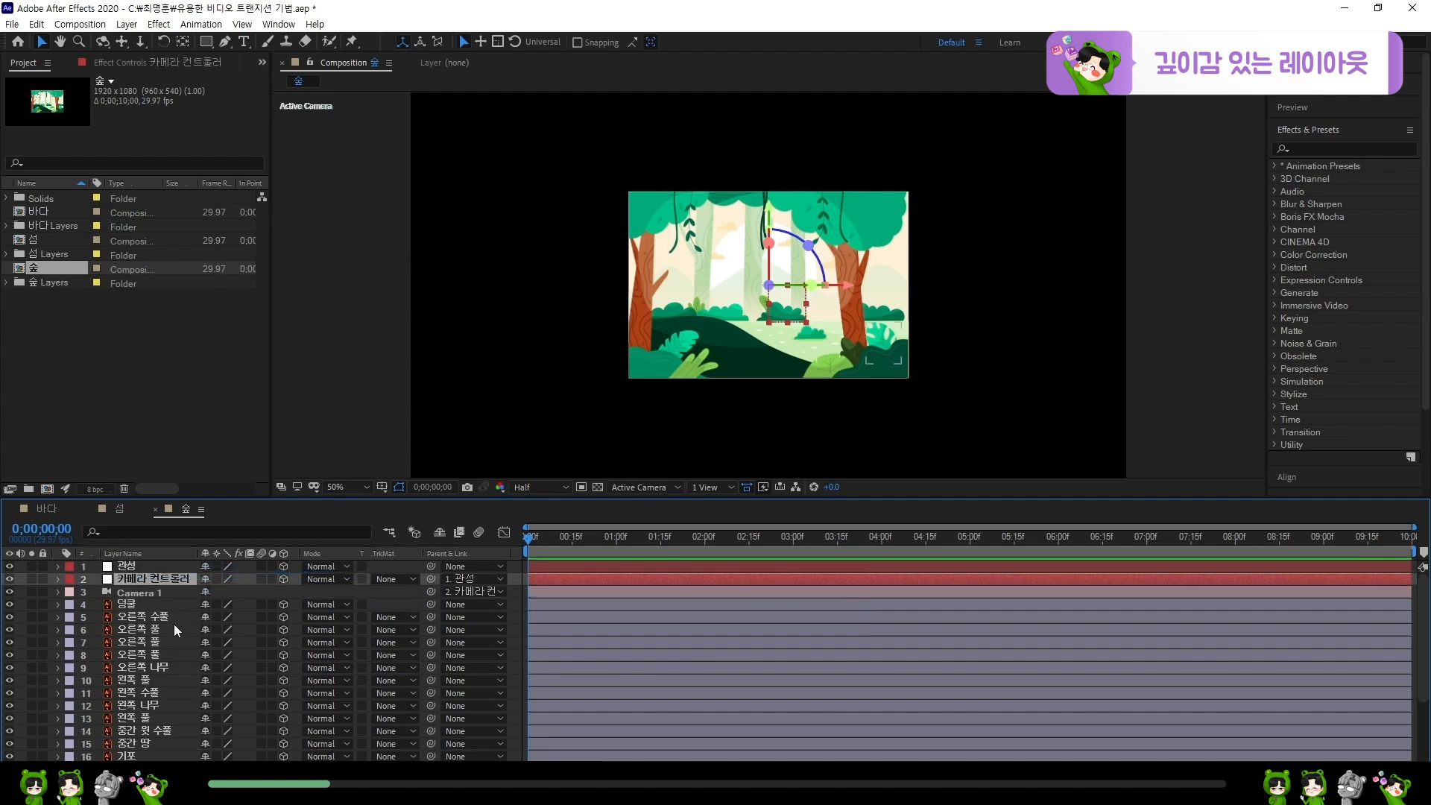
- Copy the 관성, 카메라 컨트롤러 and Camera 1 layers from 숲 into the 섬 and 바다 compositions
shift+click(144, 592)
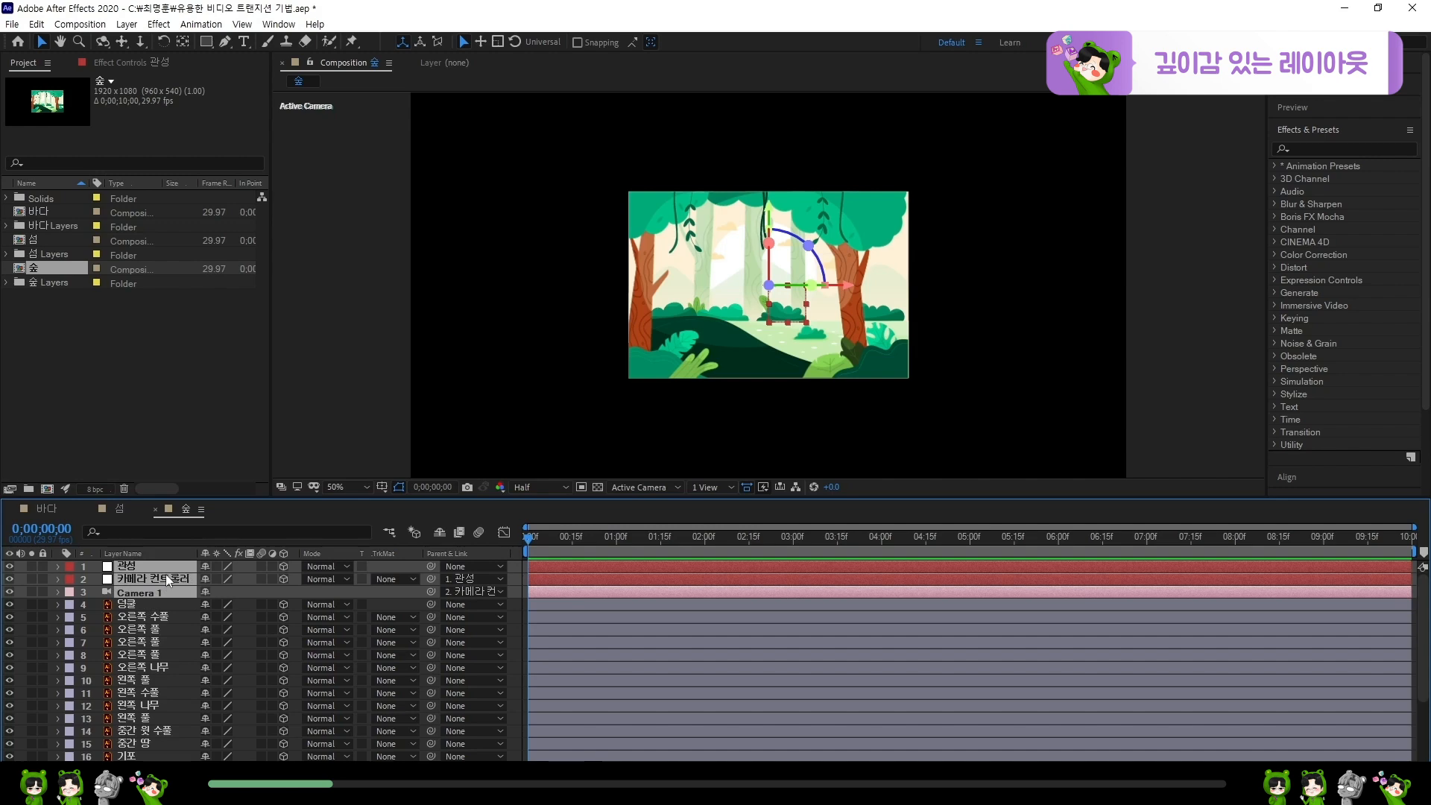
click(120, 511)
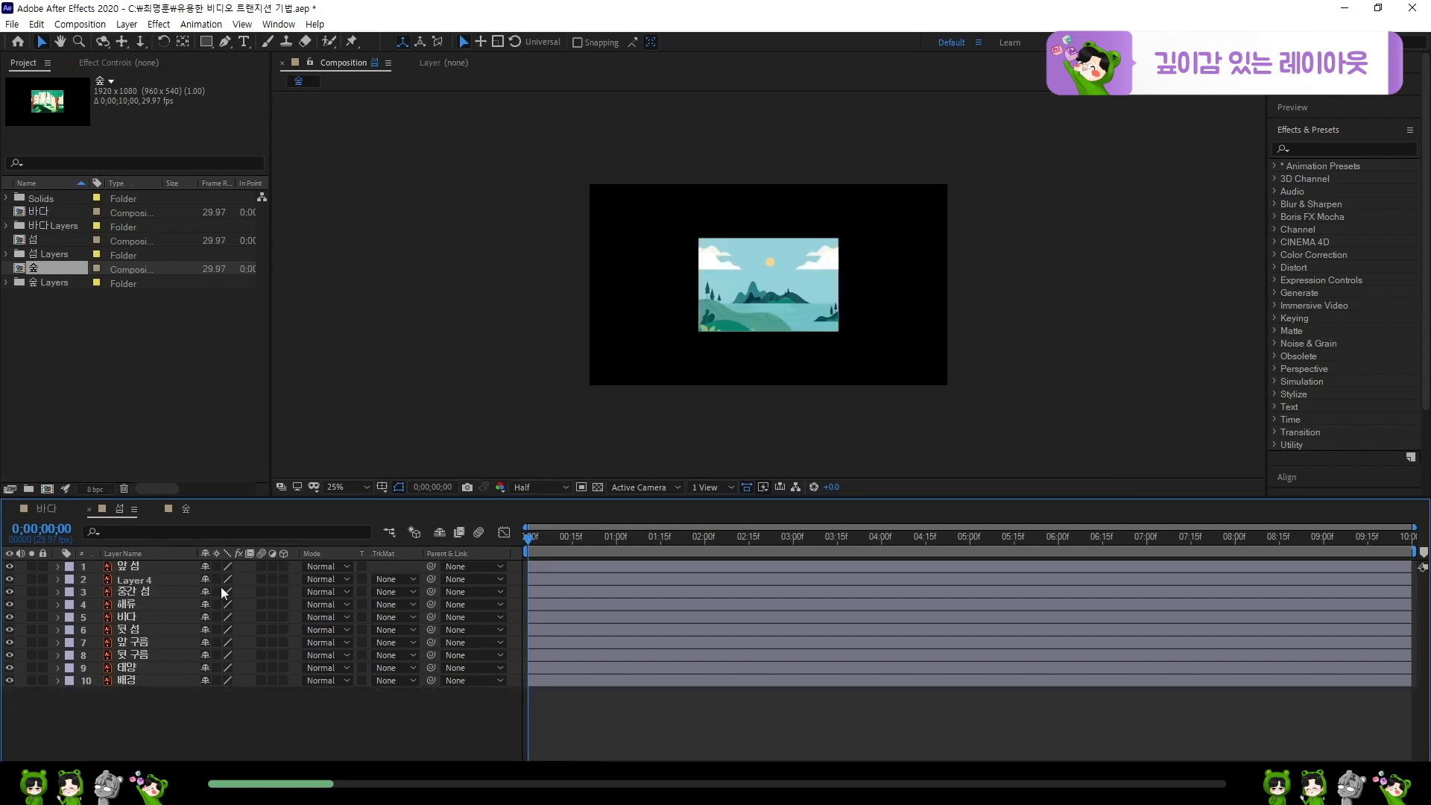
key(ctrl+v)
click(51, 506)
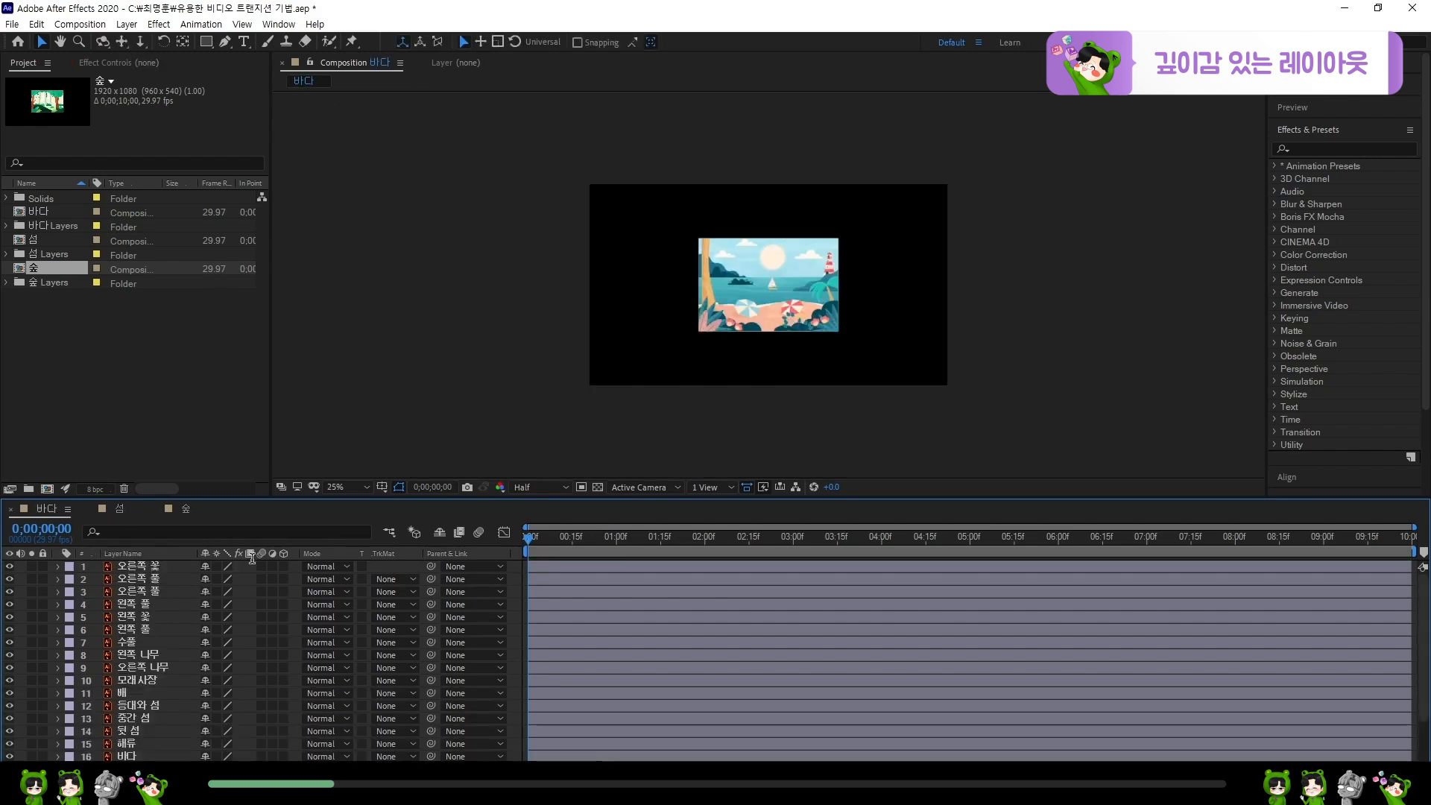
key(ctrl+v)
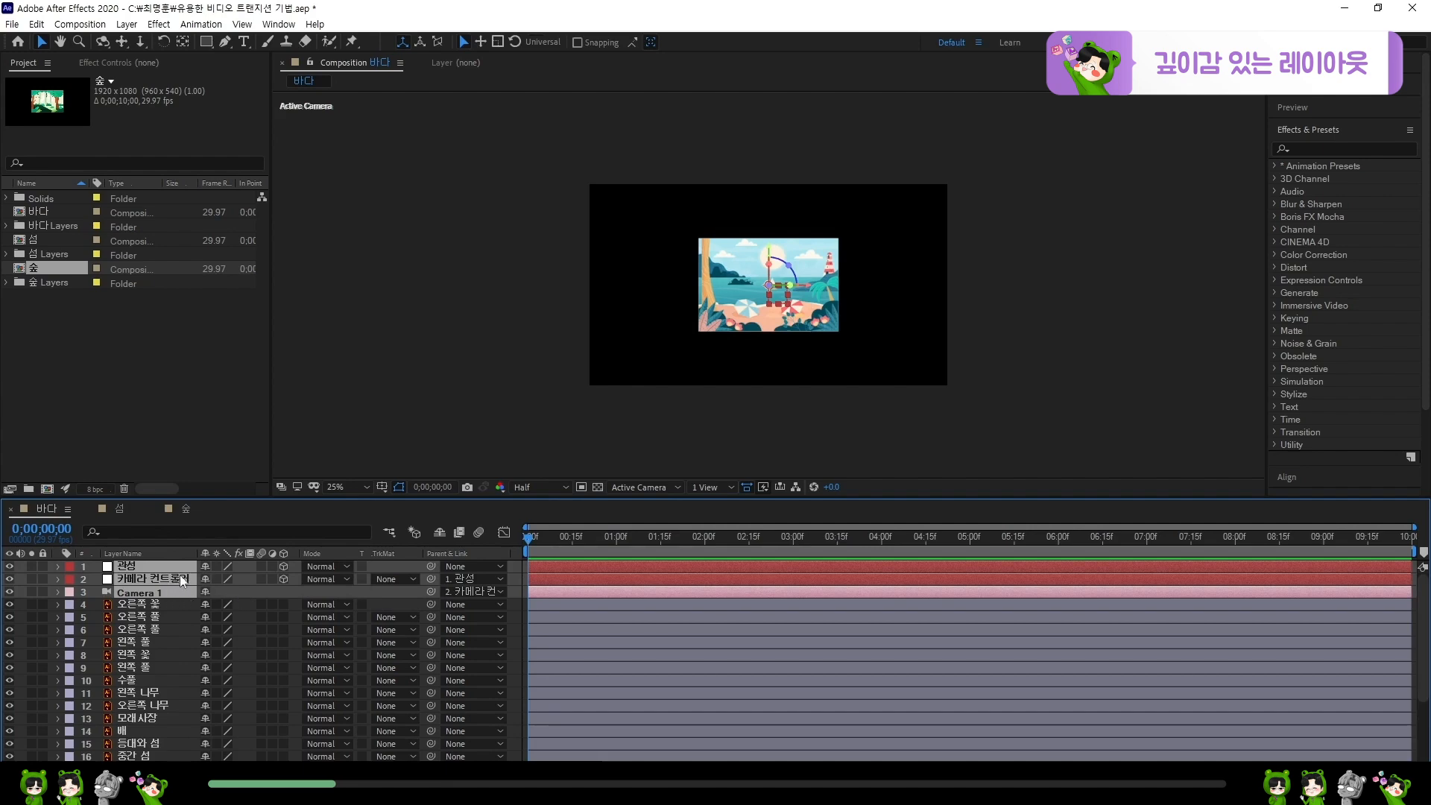
- Return to the 숲 composition, enlarge the timeline area to show more layers and save the project
click(183, 510)
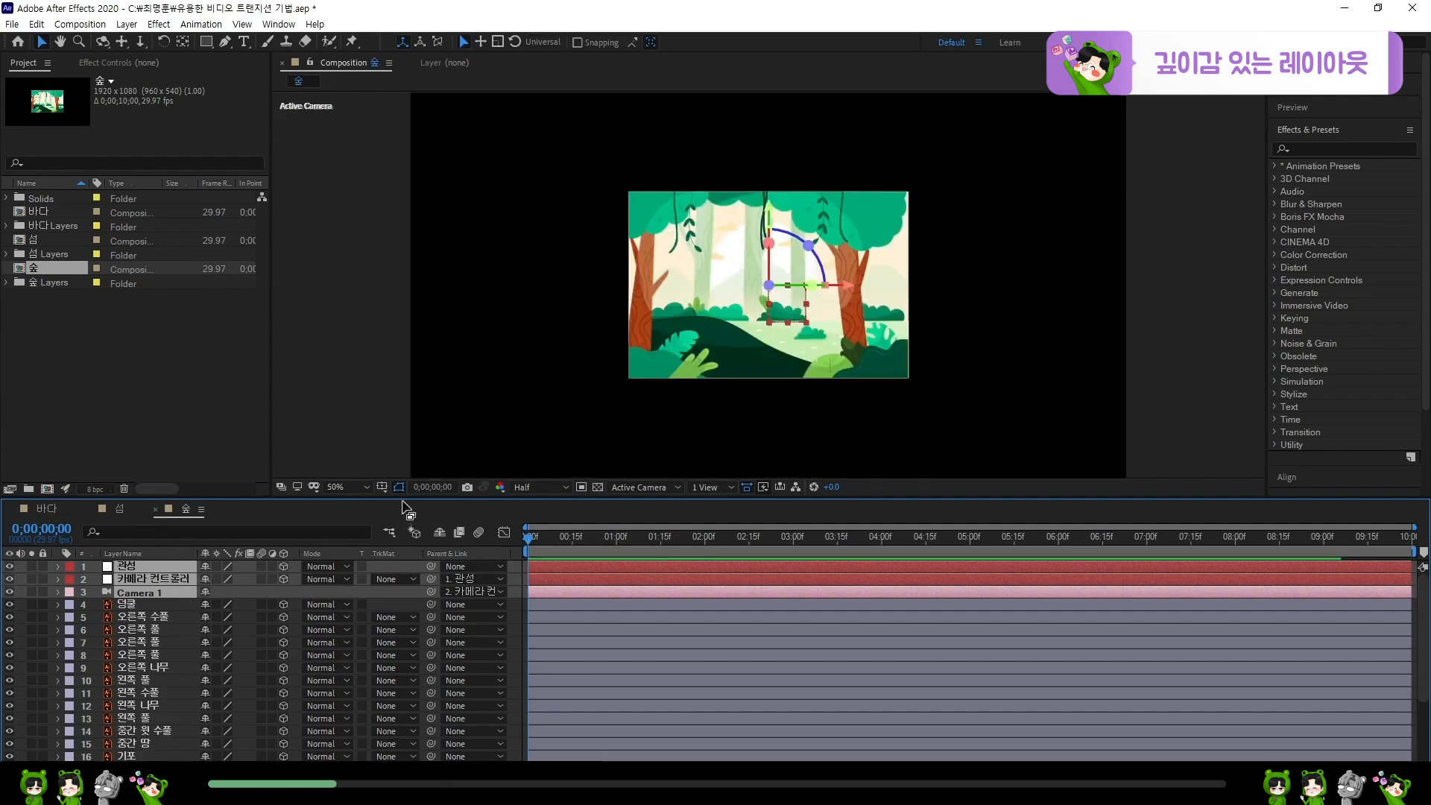
drag(404, 496, 403, 425)
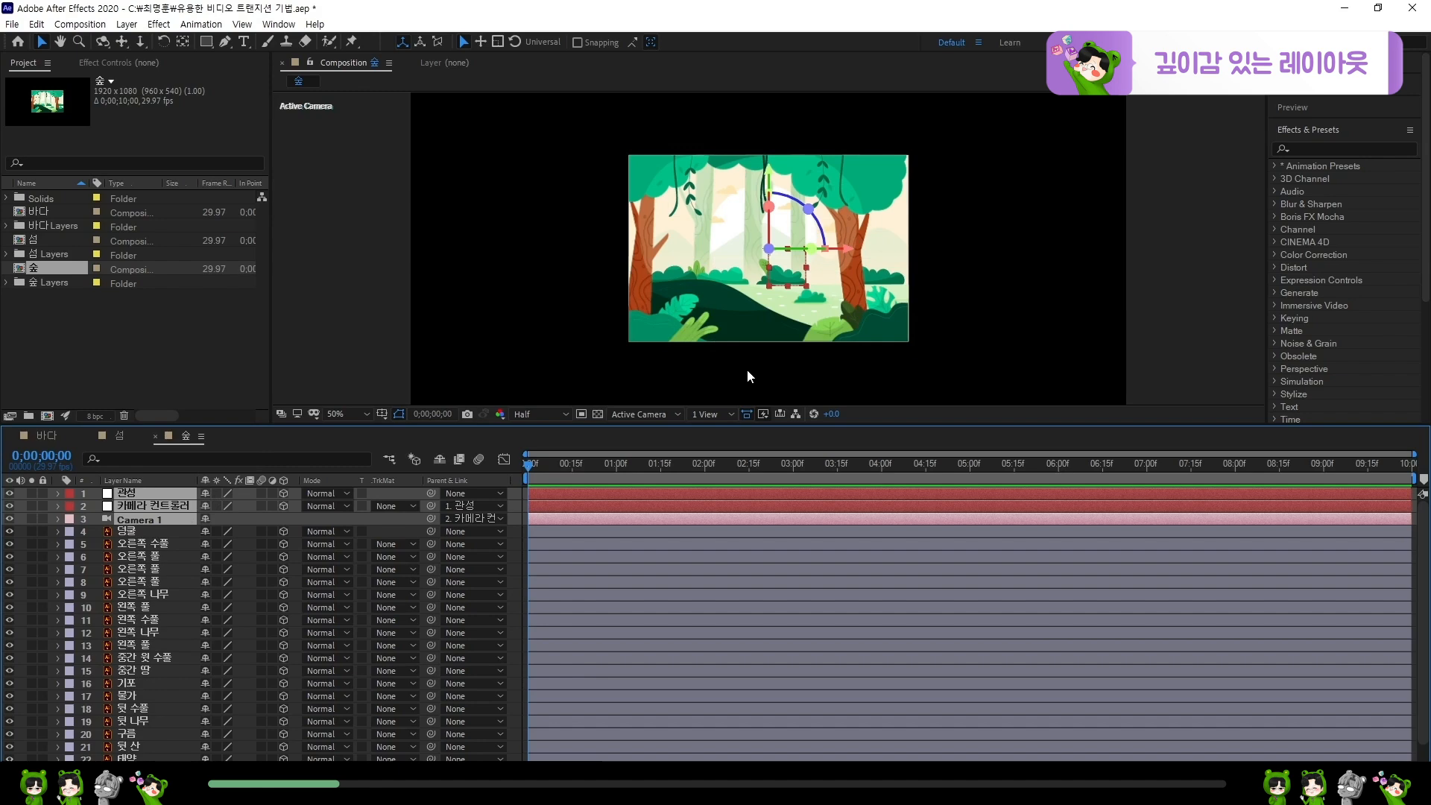
click(152, 534)
key(ctrl+s)
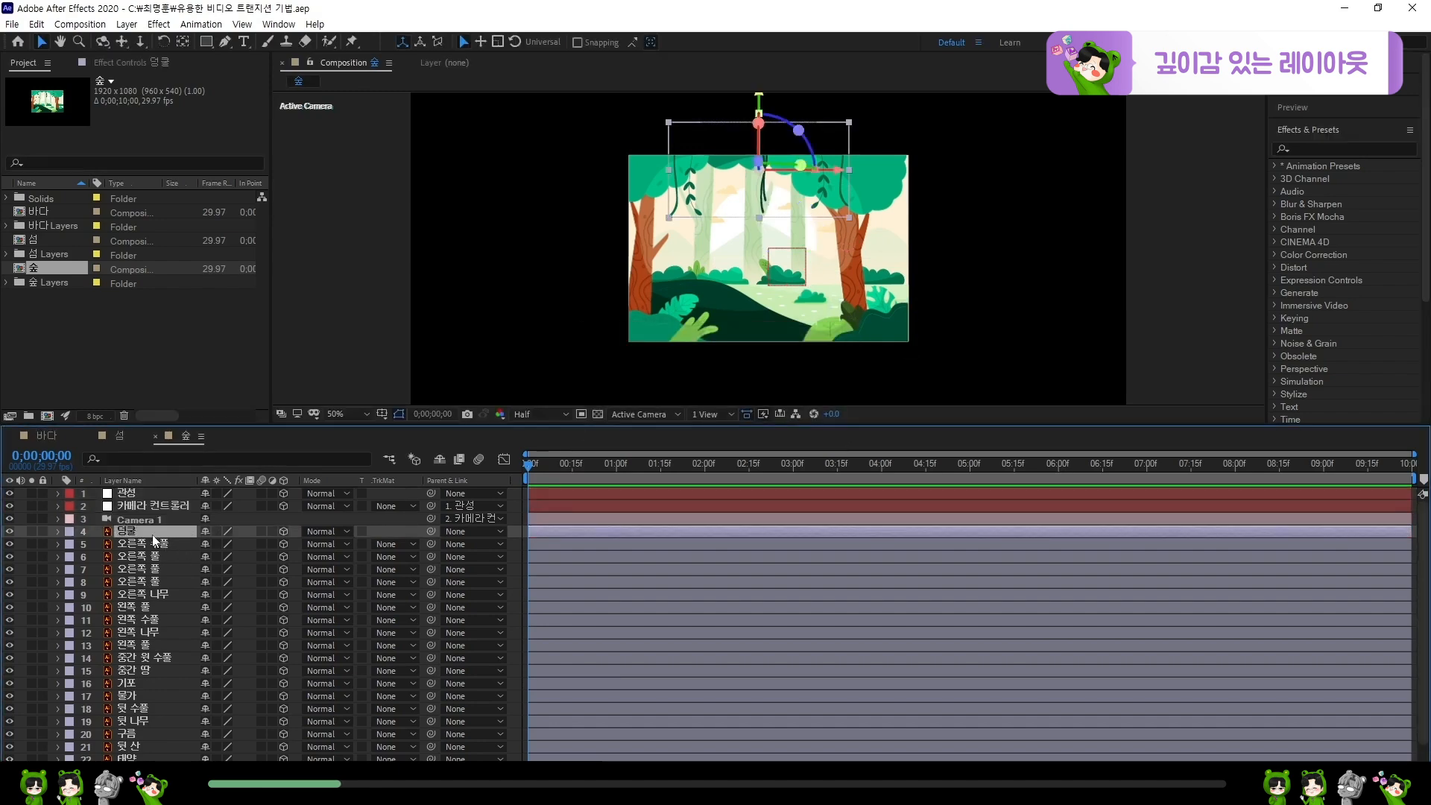
- Add a null object directly above the foreground layers that start with 덩굴 and make it a 3D layer
shift+click(144, 645)
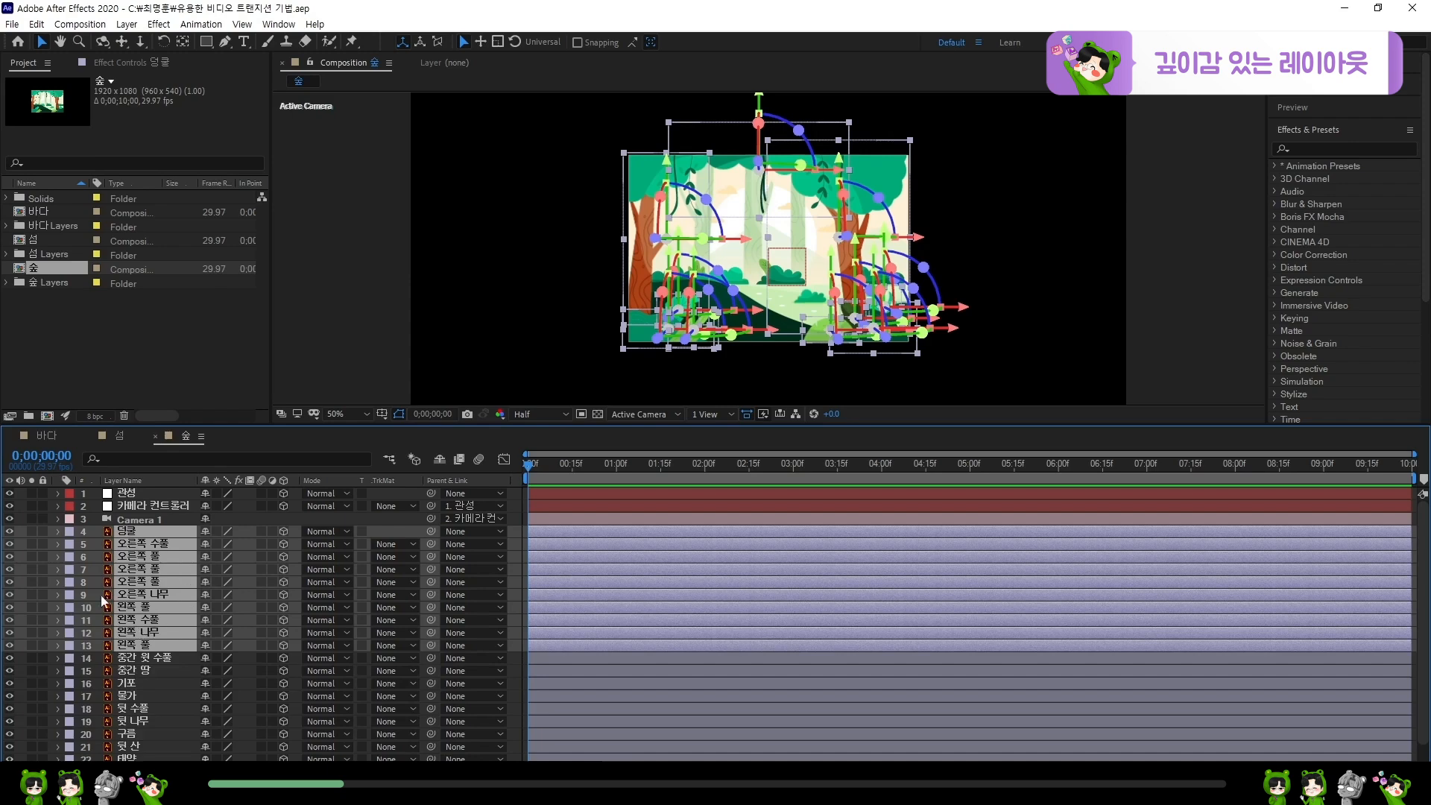
scroll(132, 593, down, 1)
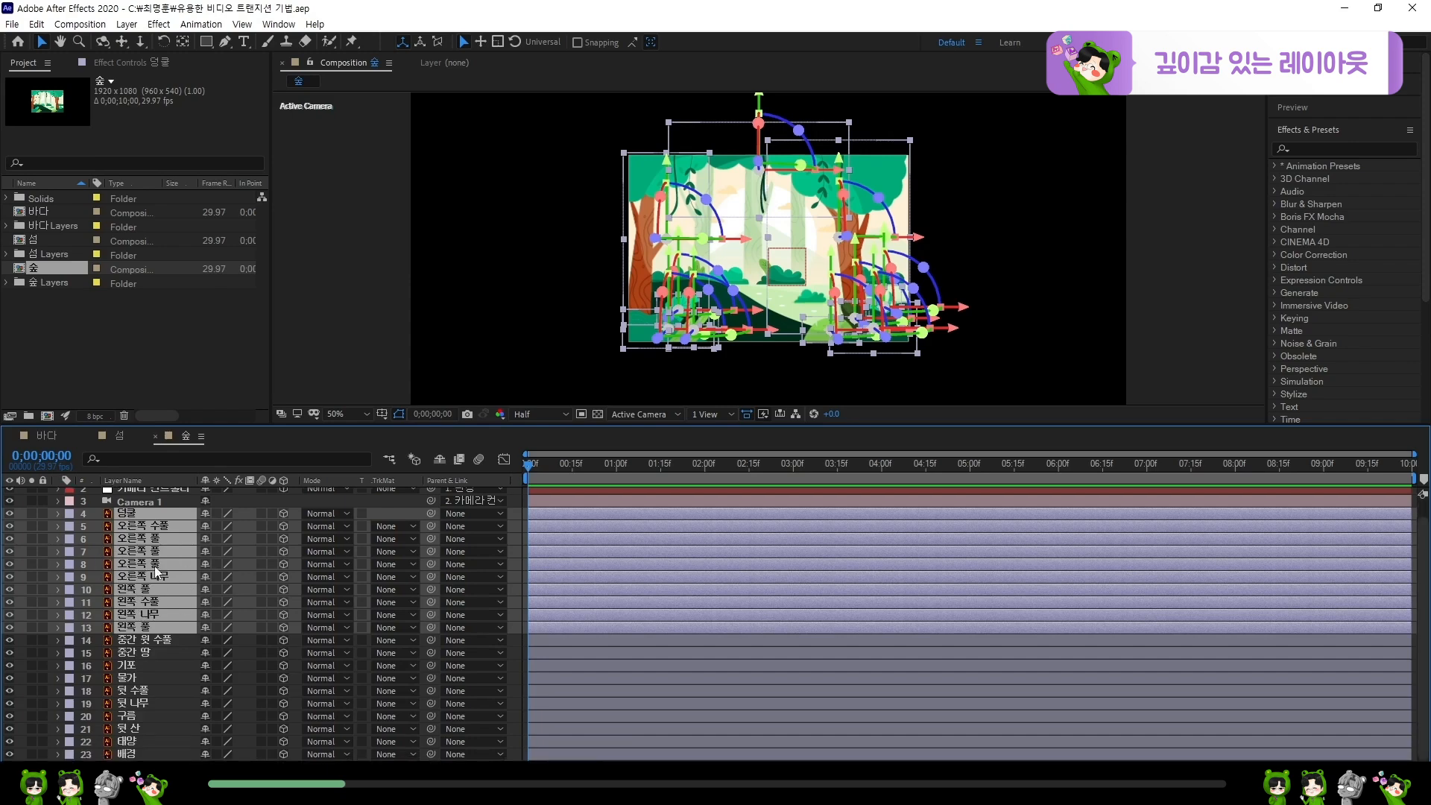
key(ctrl+alt+shift+y)
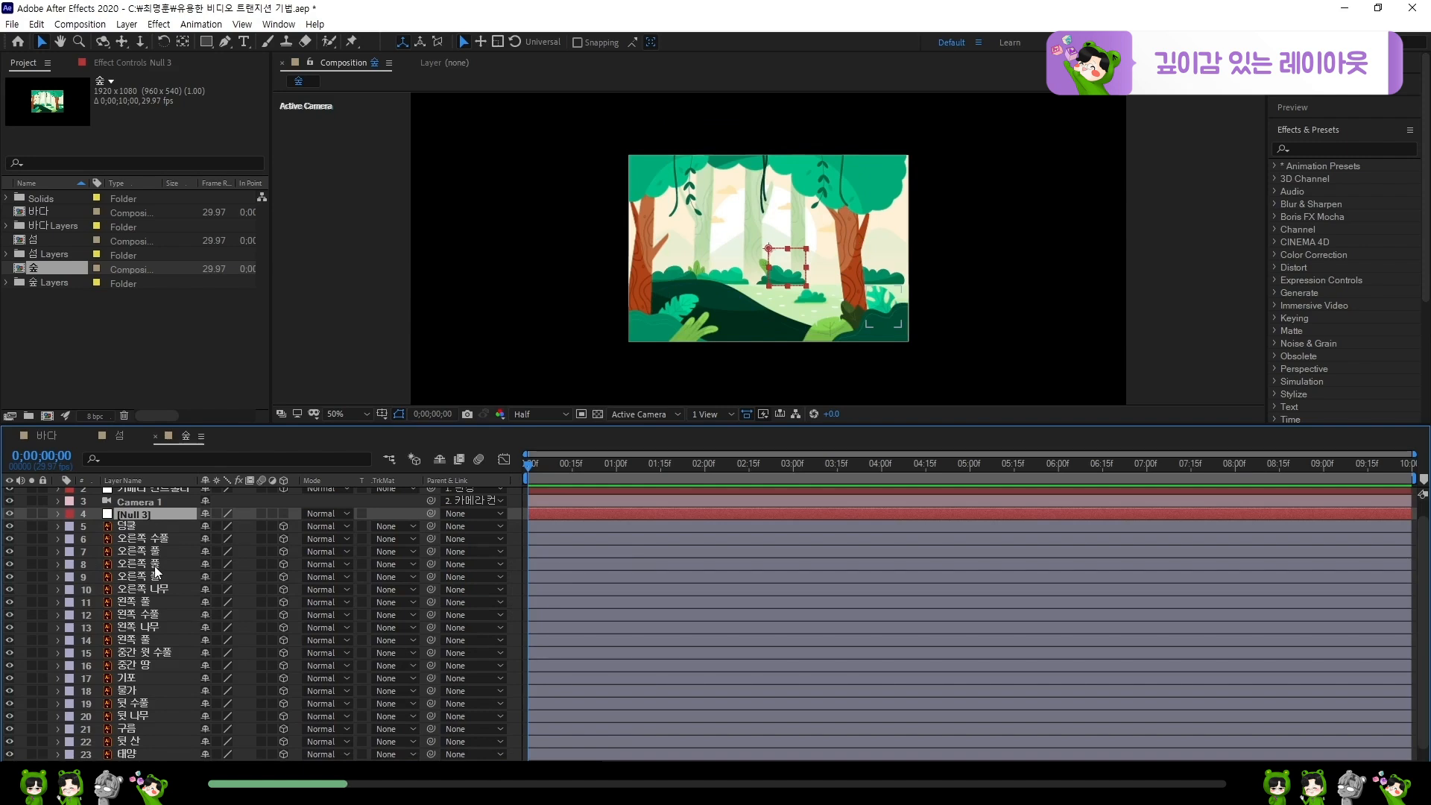
click(284, 513)
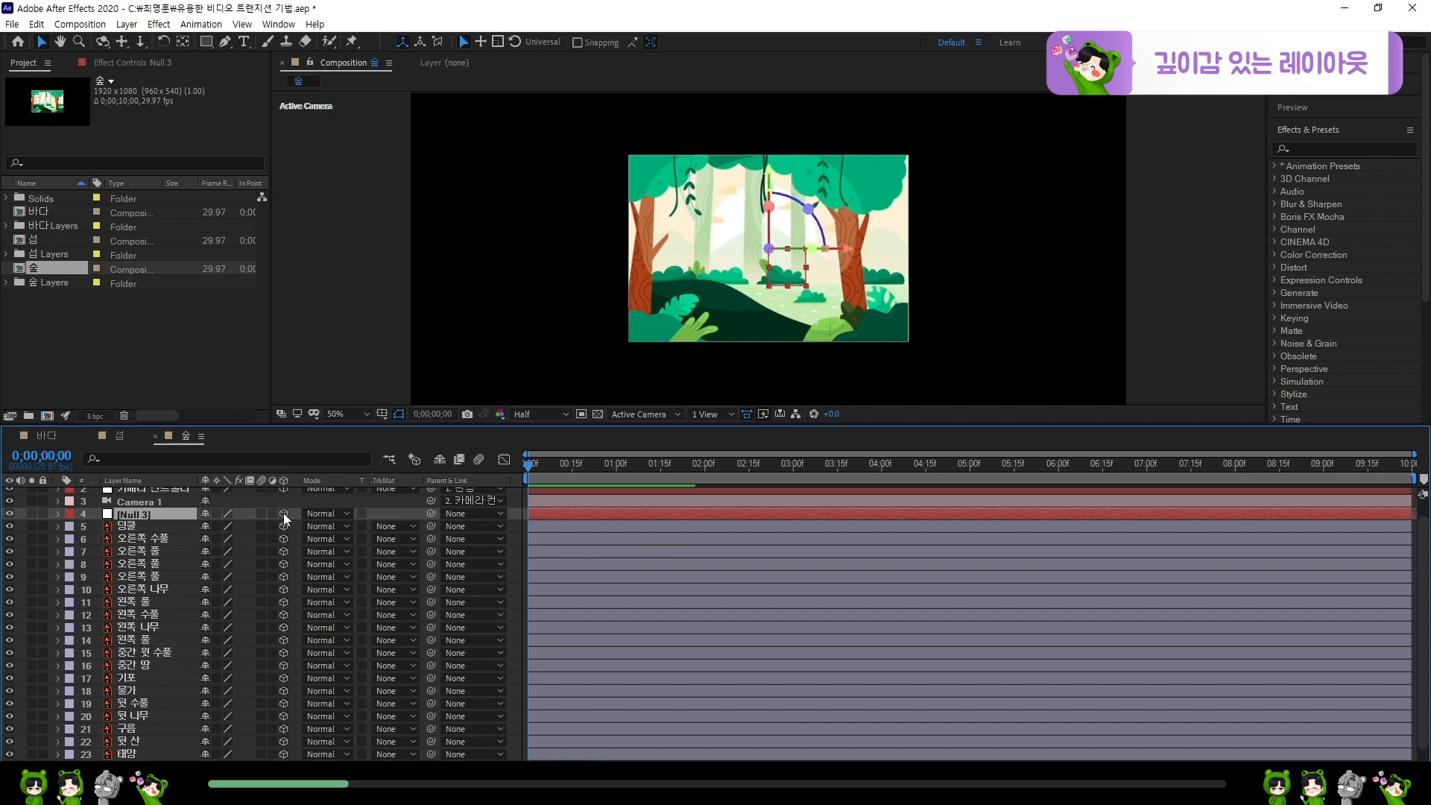
- Parent the foreground layers, from 덩굴 down to the lowest 왼쪽 풀, to the new null above them
click(145, 529)
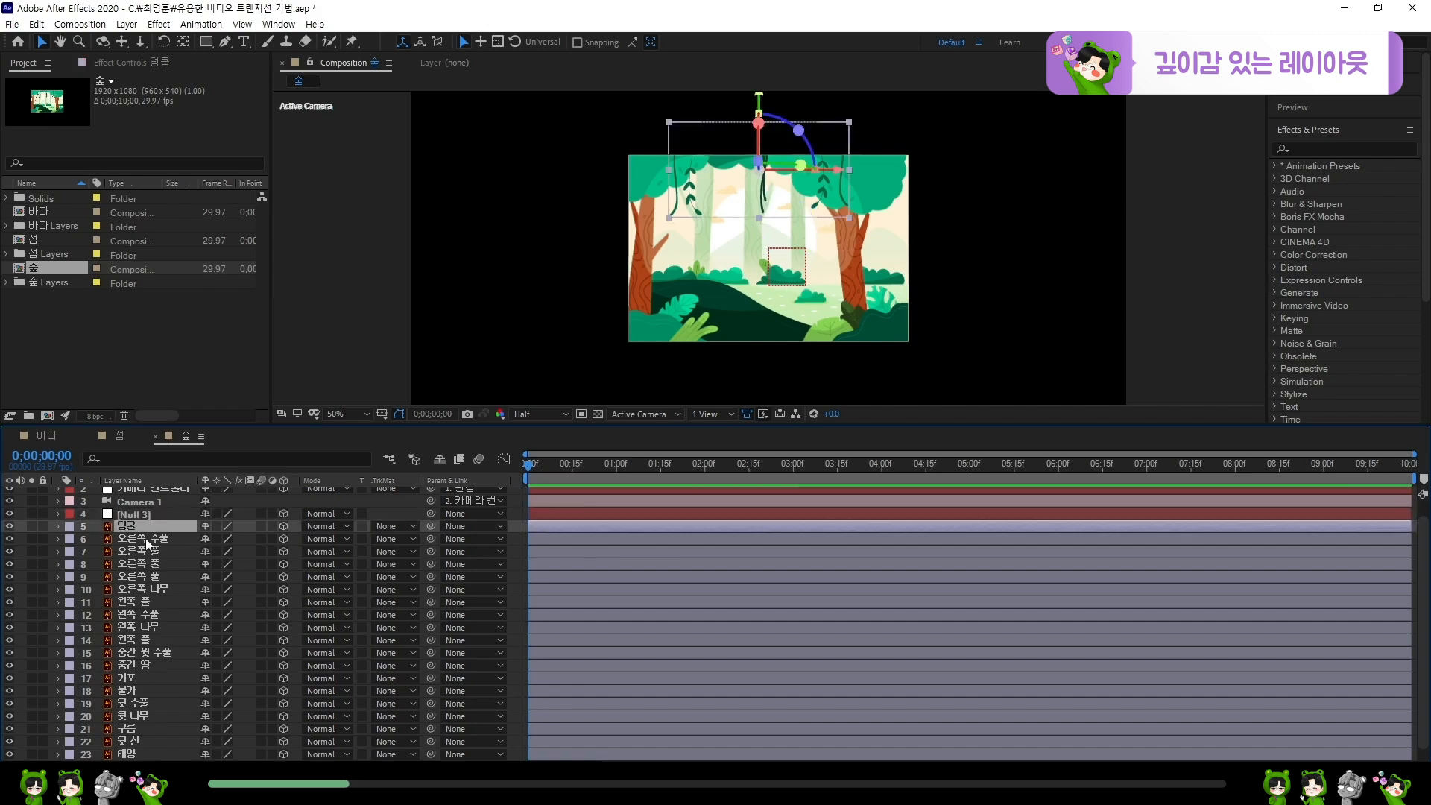
shift+click(149, 641)
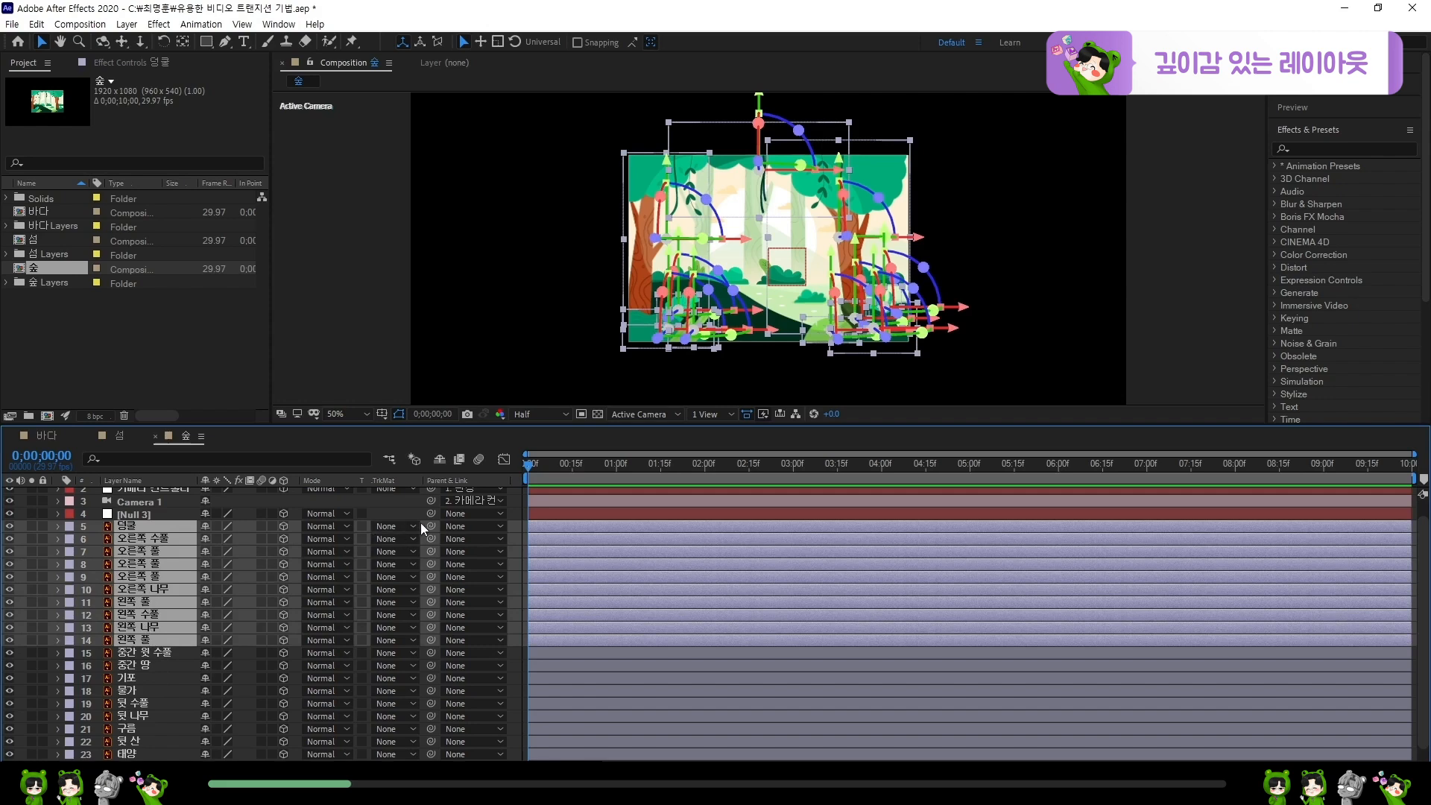
drag(431, 527, 170, 511)
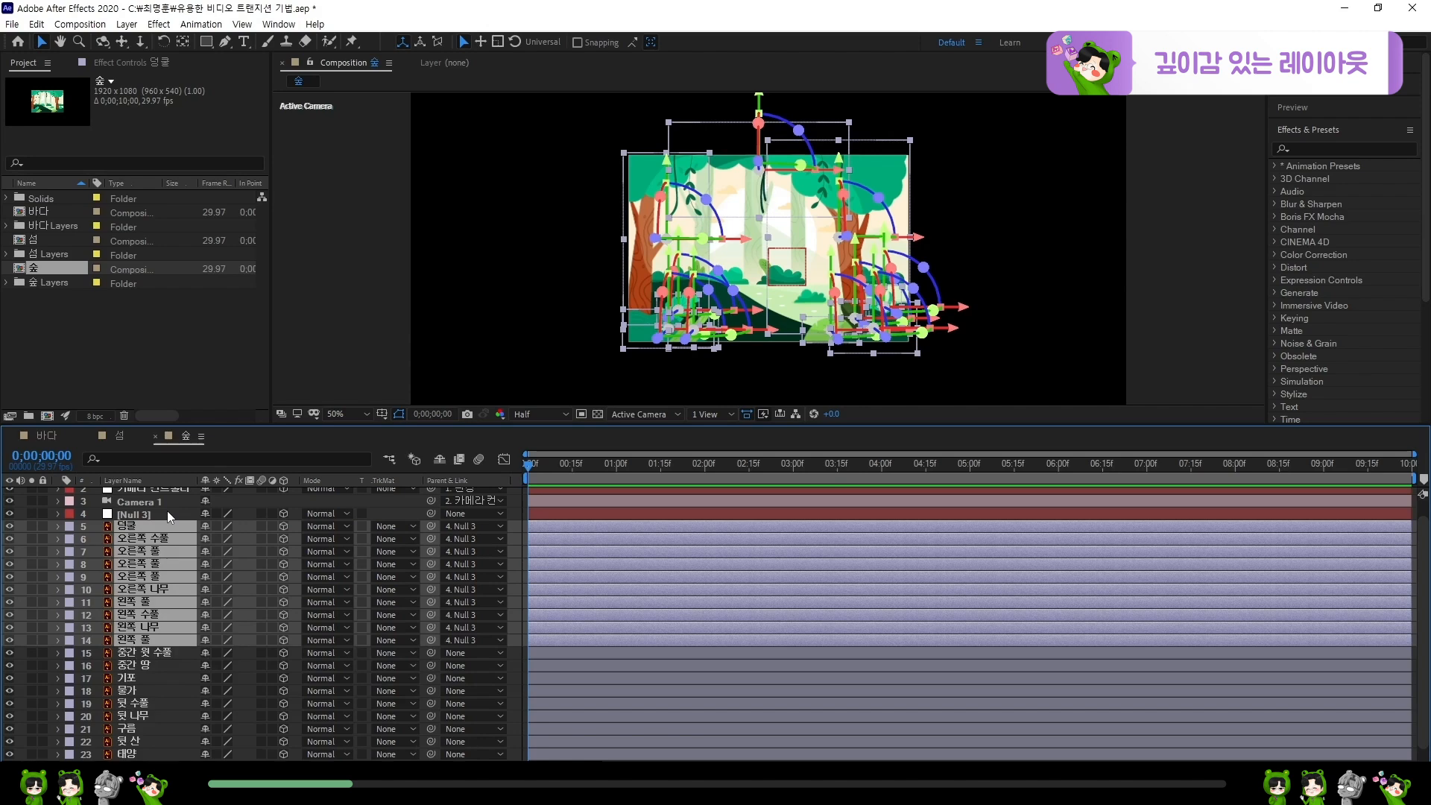
click(166, 511)
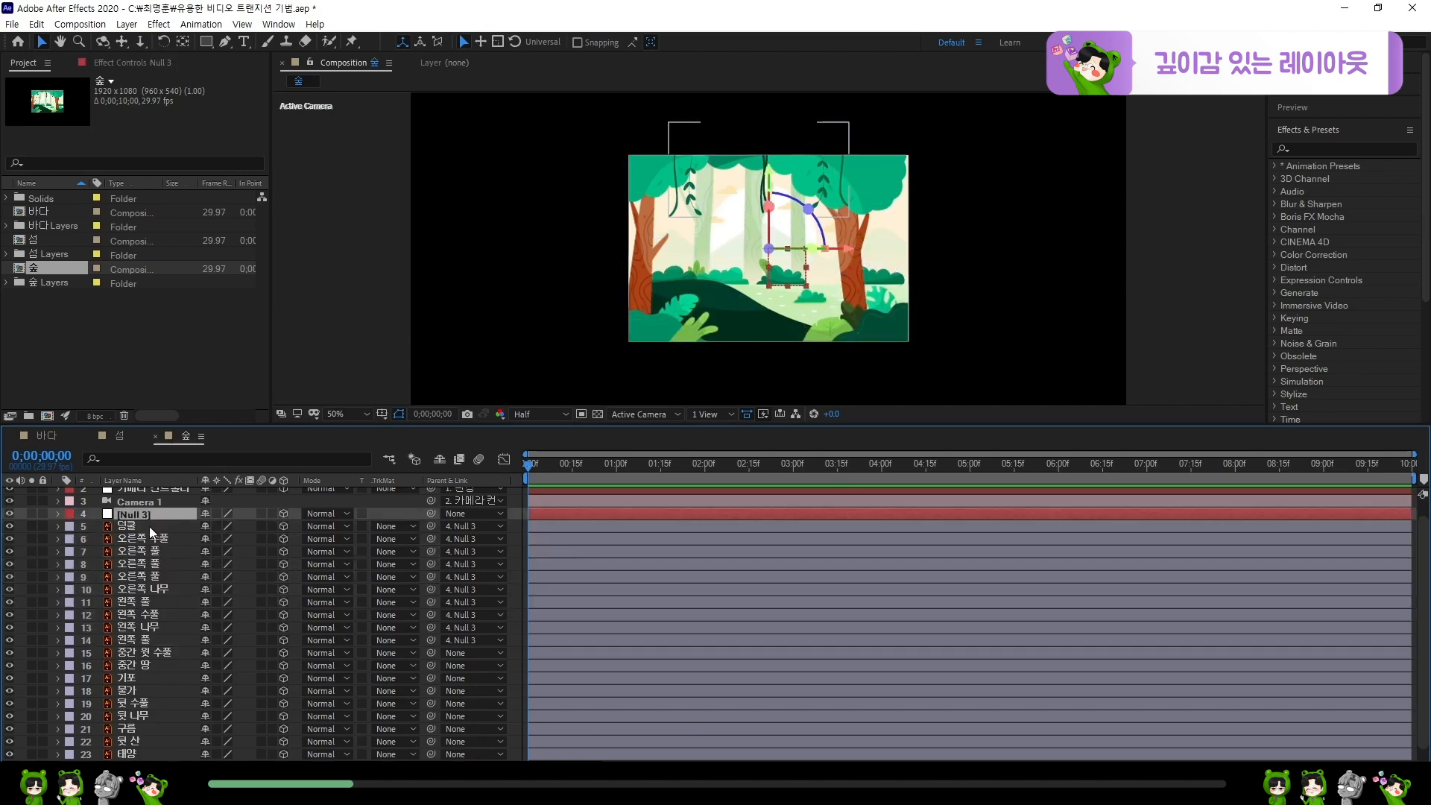
click(149, 526)
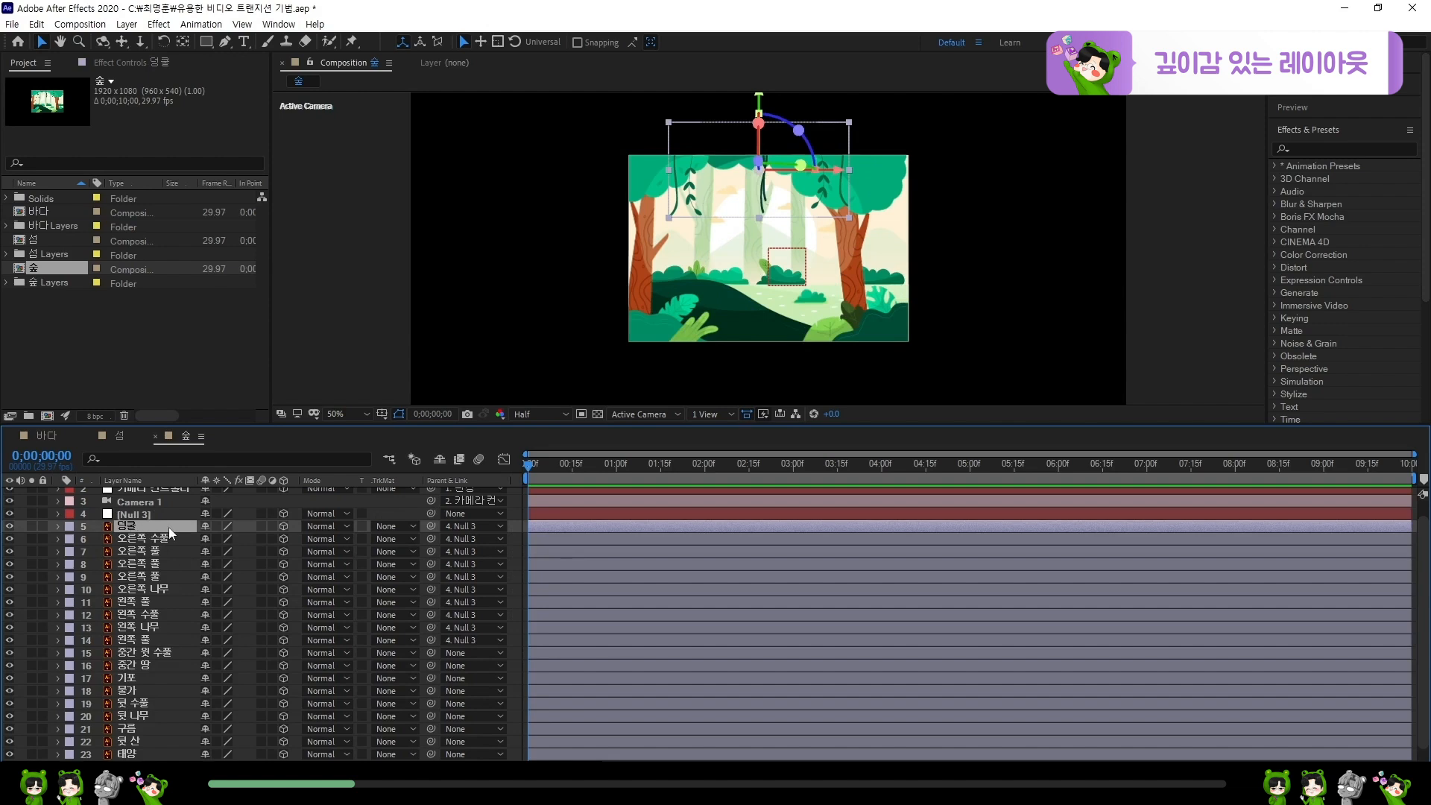
- Move 덩굴 above the foreground null, add a separate 3D null above it, and parent 덩굴 to that null
drag(148, 523, 148, 509)
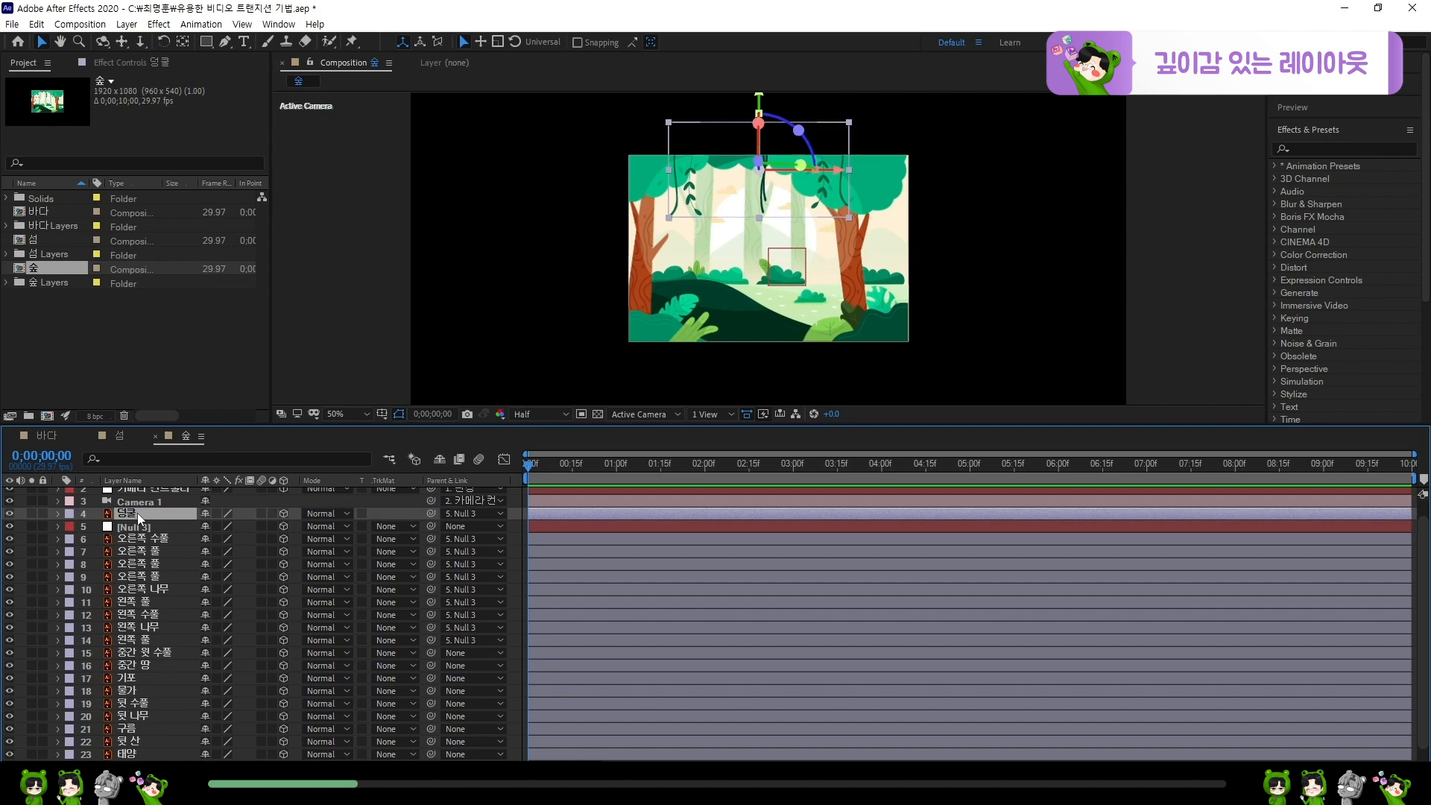
key(ctrl+alt+shift+y)
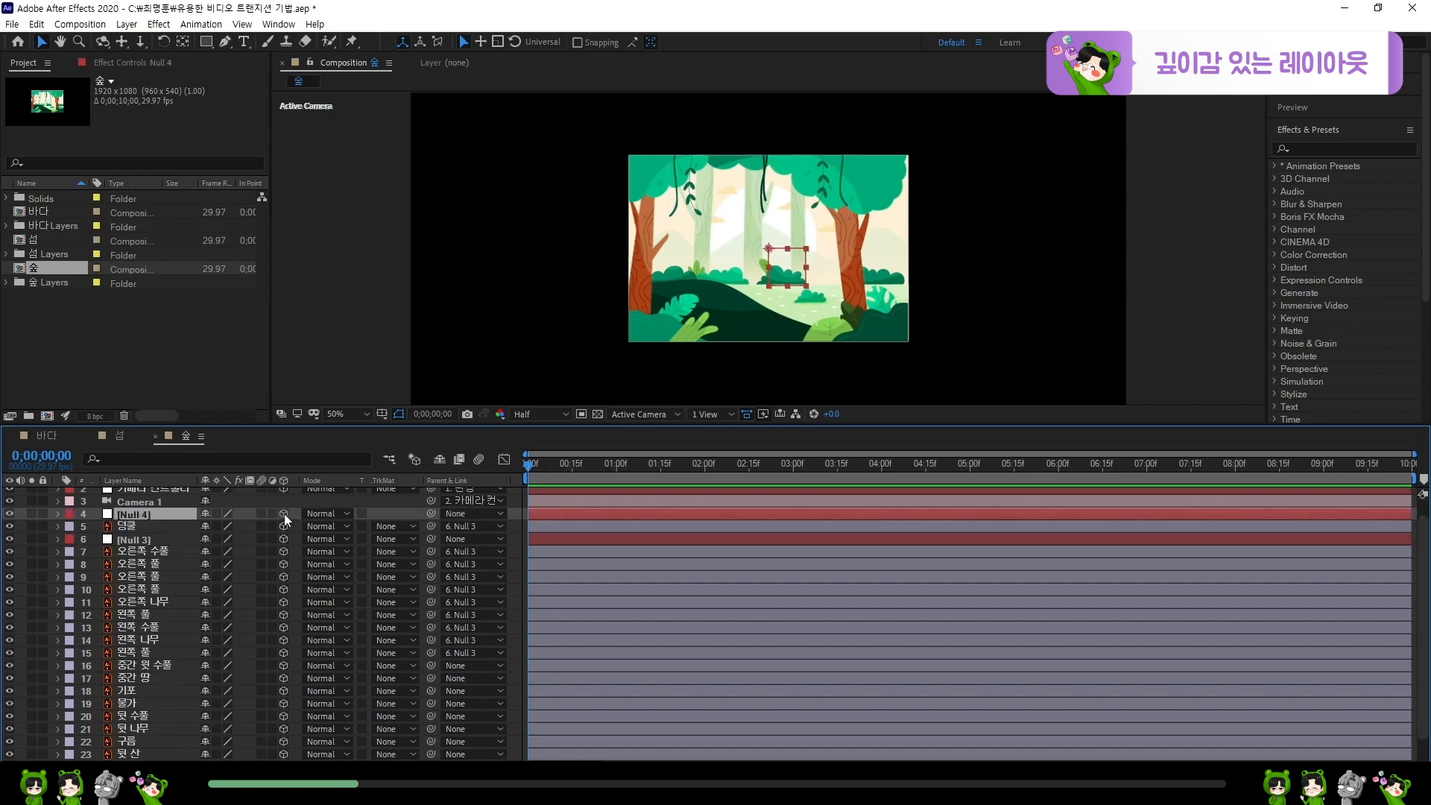
click(149, 526)
drag(431, 525, 165, 514)
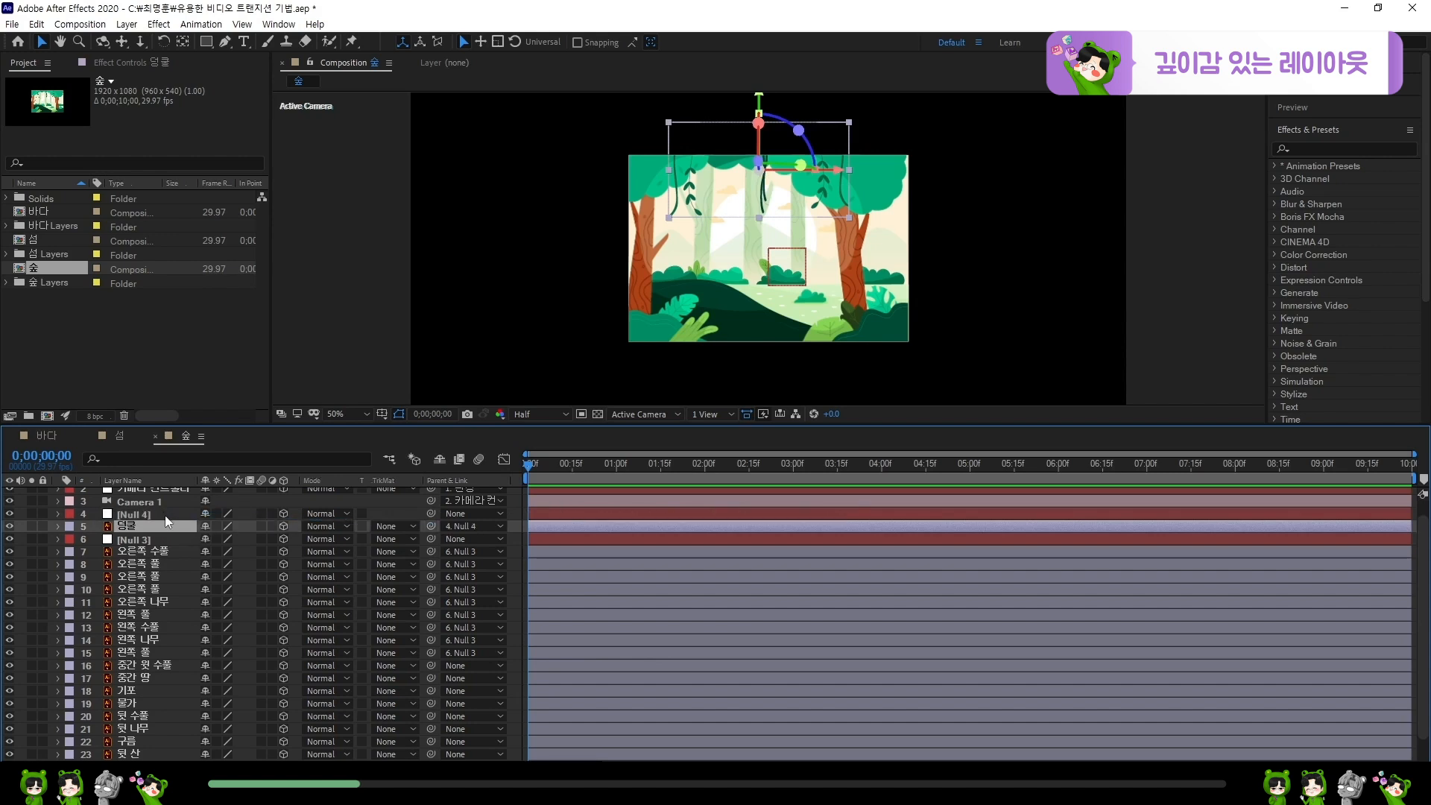
- Add a 3D null above 중간 윗 수풀 and parent the five middle layers, from 중간 윗 수풀 down to 뒷 수풀, to it
click(168, 666)
scroll(168, 666, down, 1)
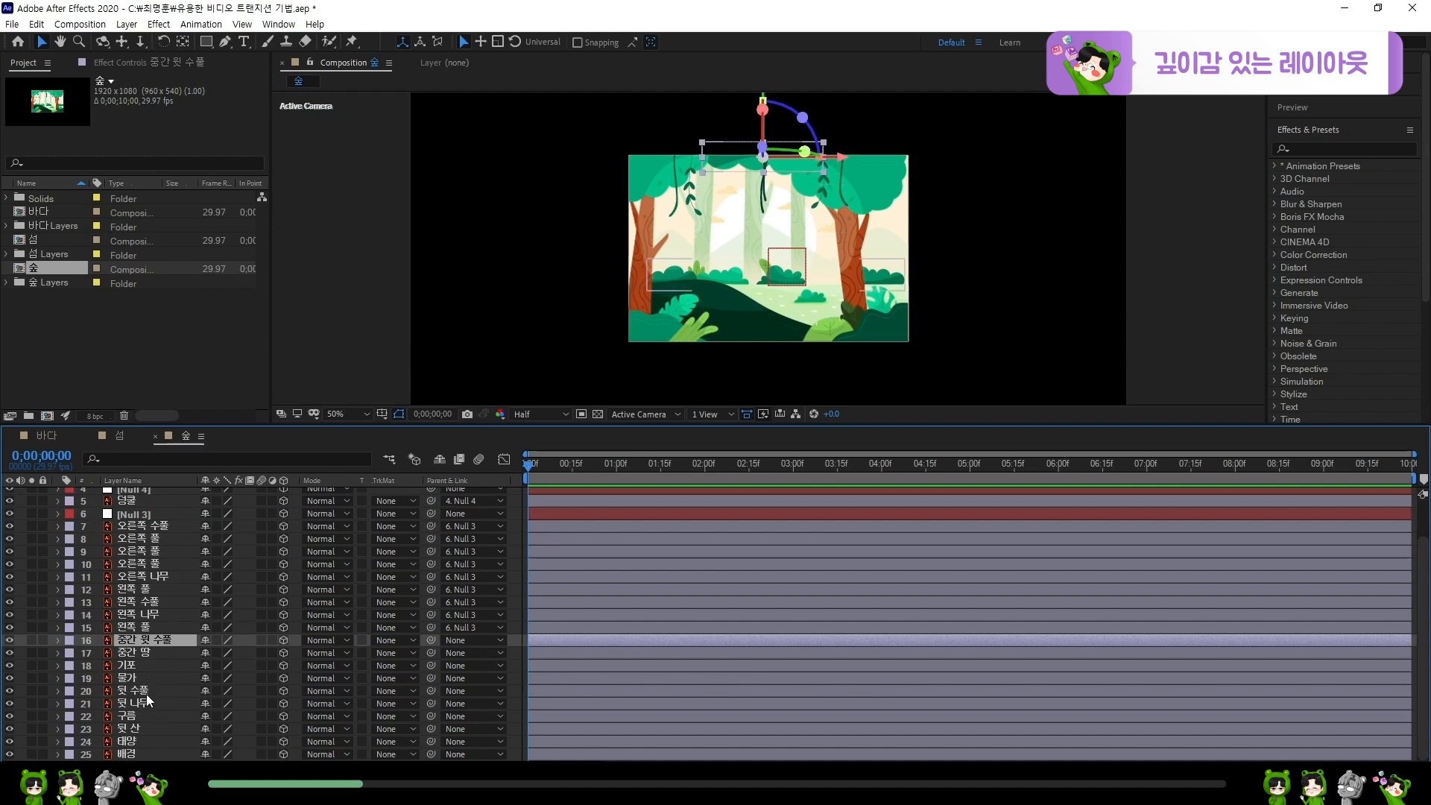
shift+click(150, 695)
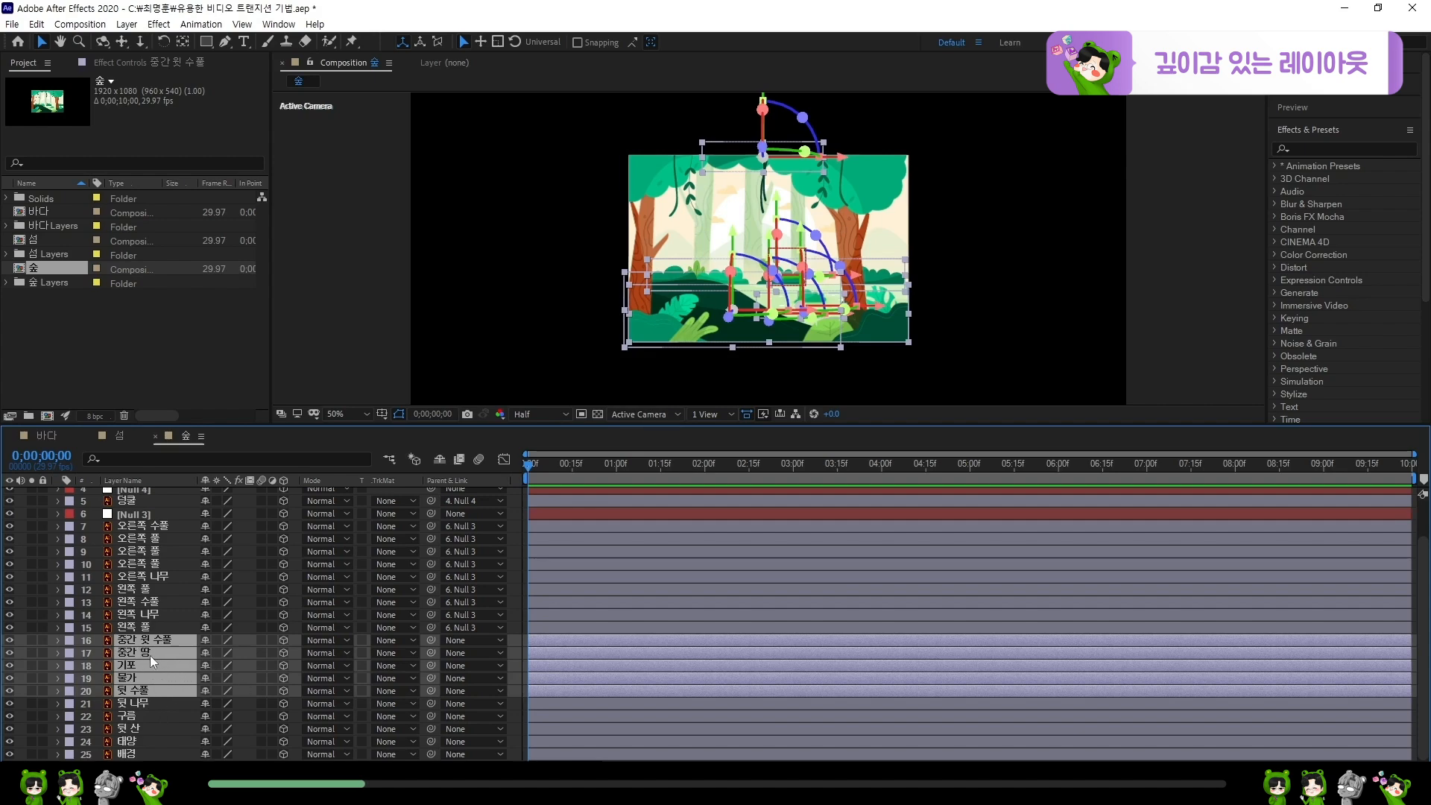
key(ctrl+alt+shift+y)
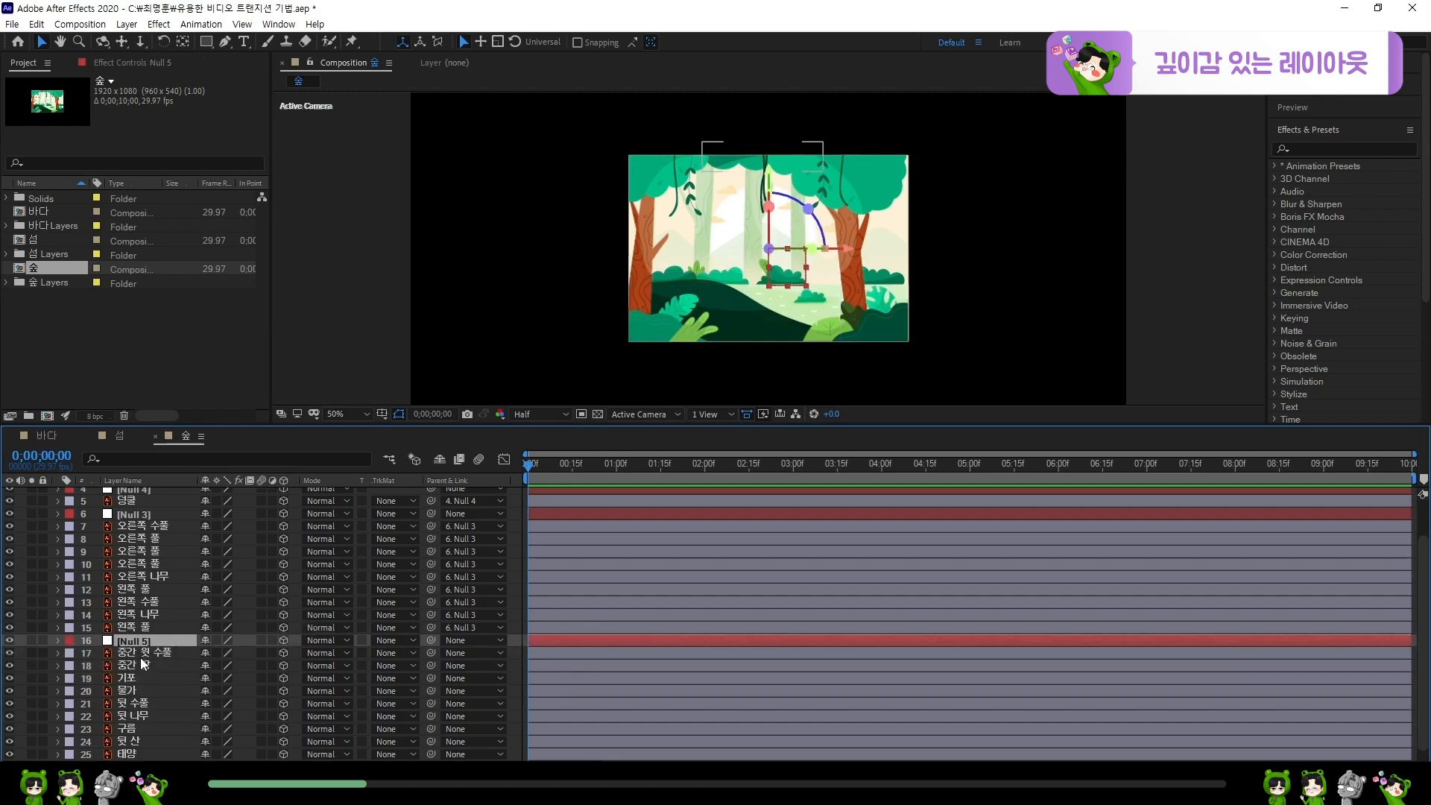
click(149, 653)
shift+click(148, 702)
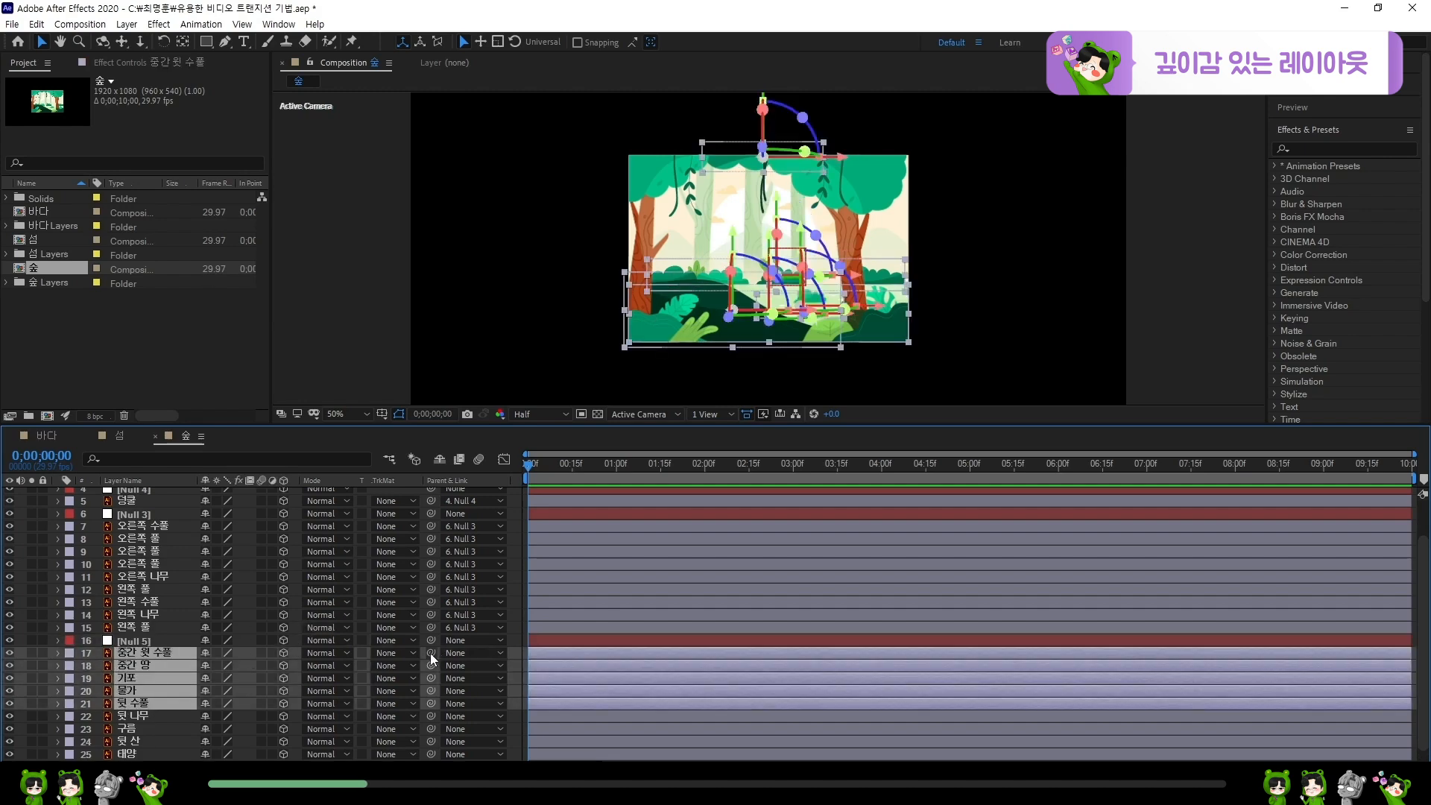
drag(431, 653, 167, 640)
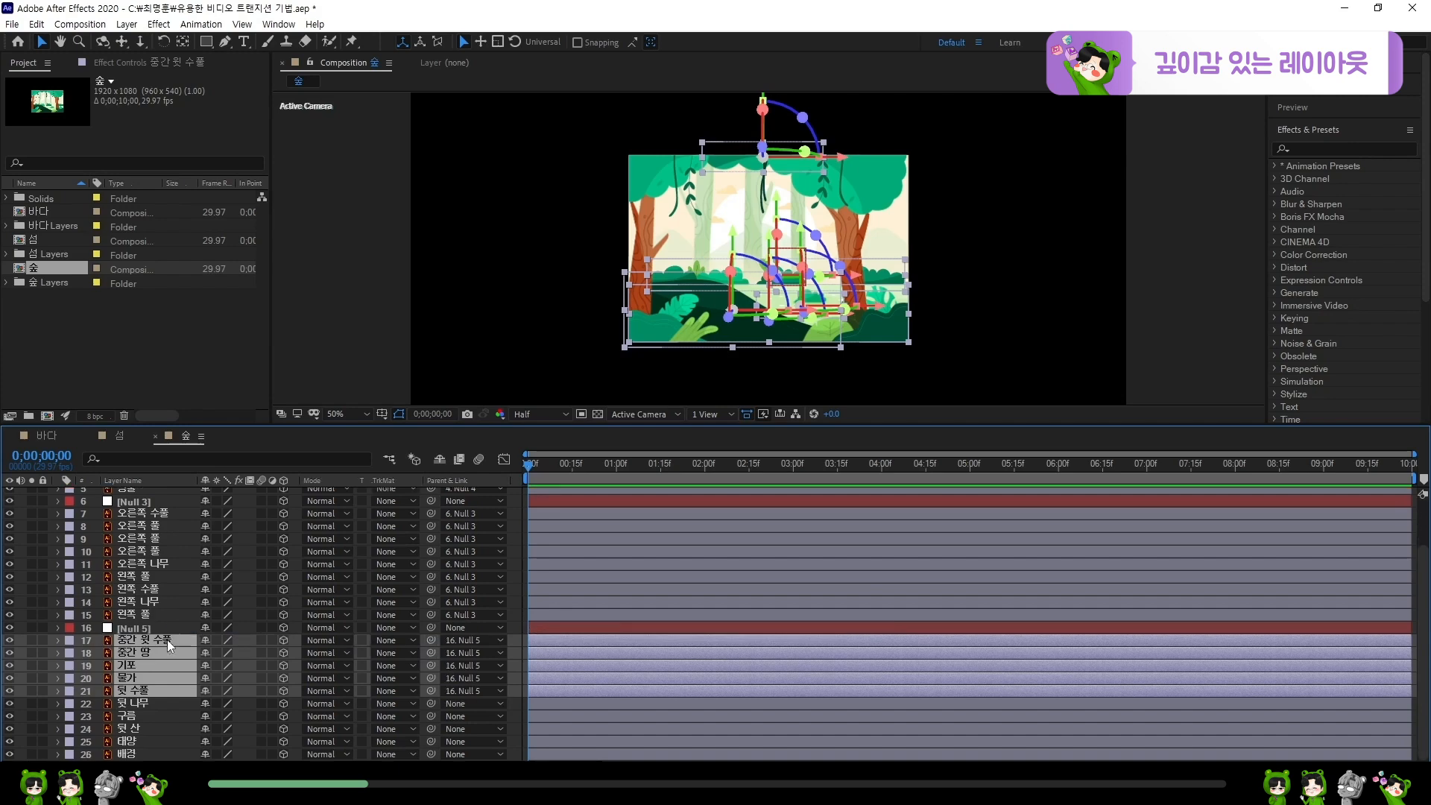
- Examine which parts of the forest scene the 뒷 나무, 구름, 뒷 산 and 태양 layers contain
click(164, 701)
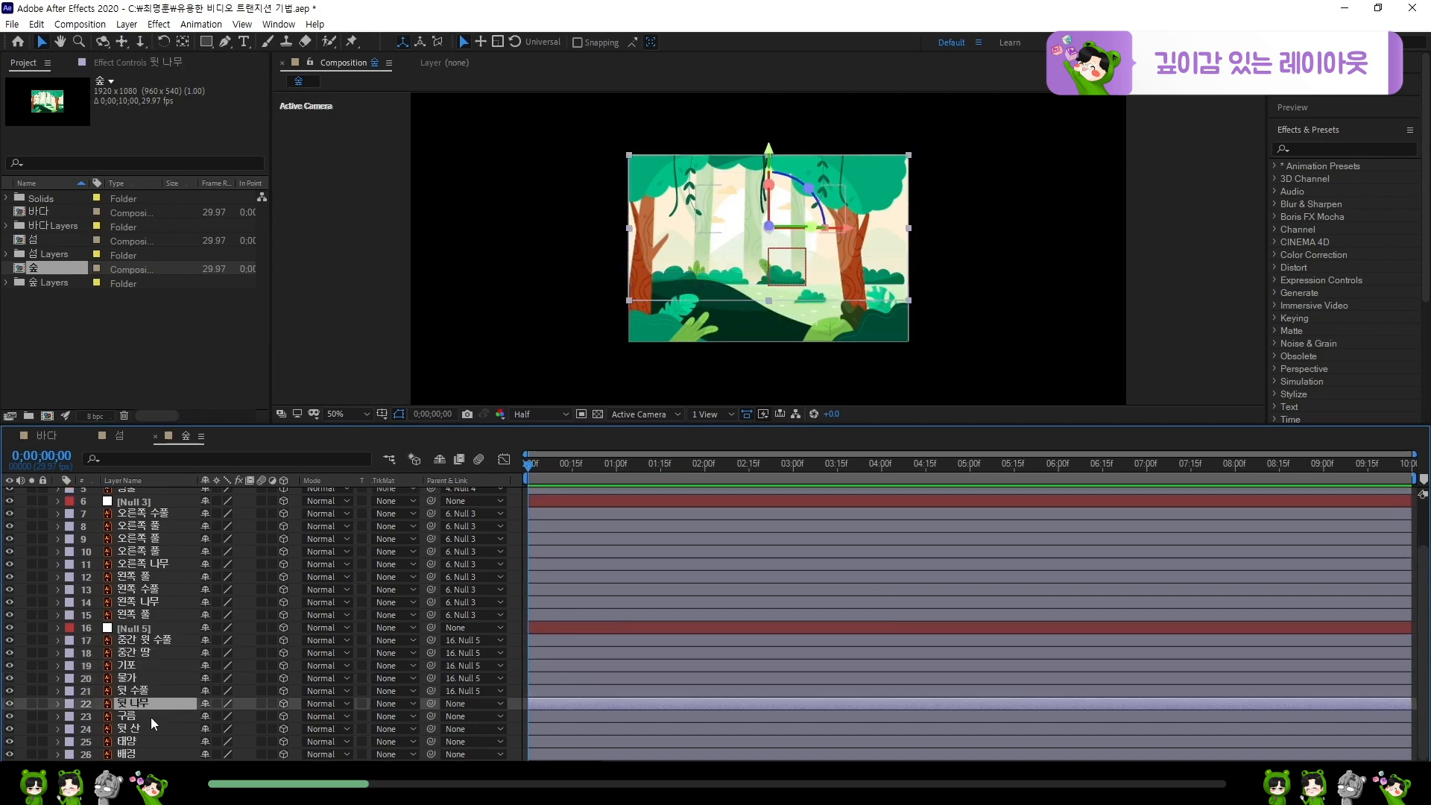
click(150, 717)
click(150, 727)
click(149, 740)
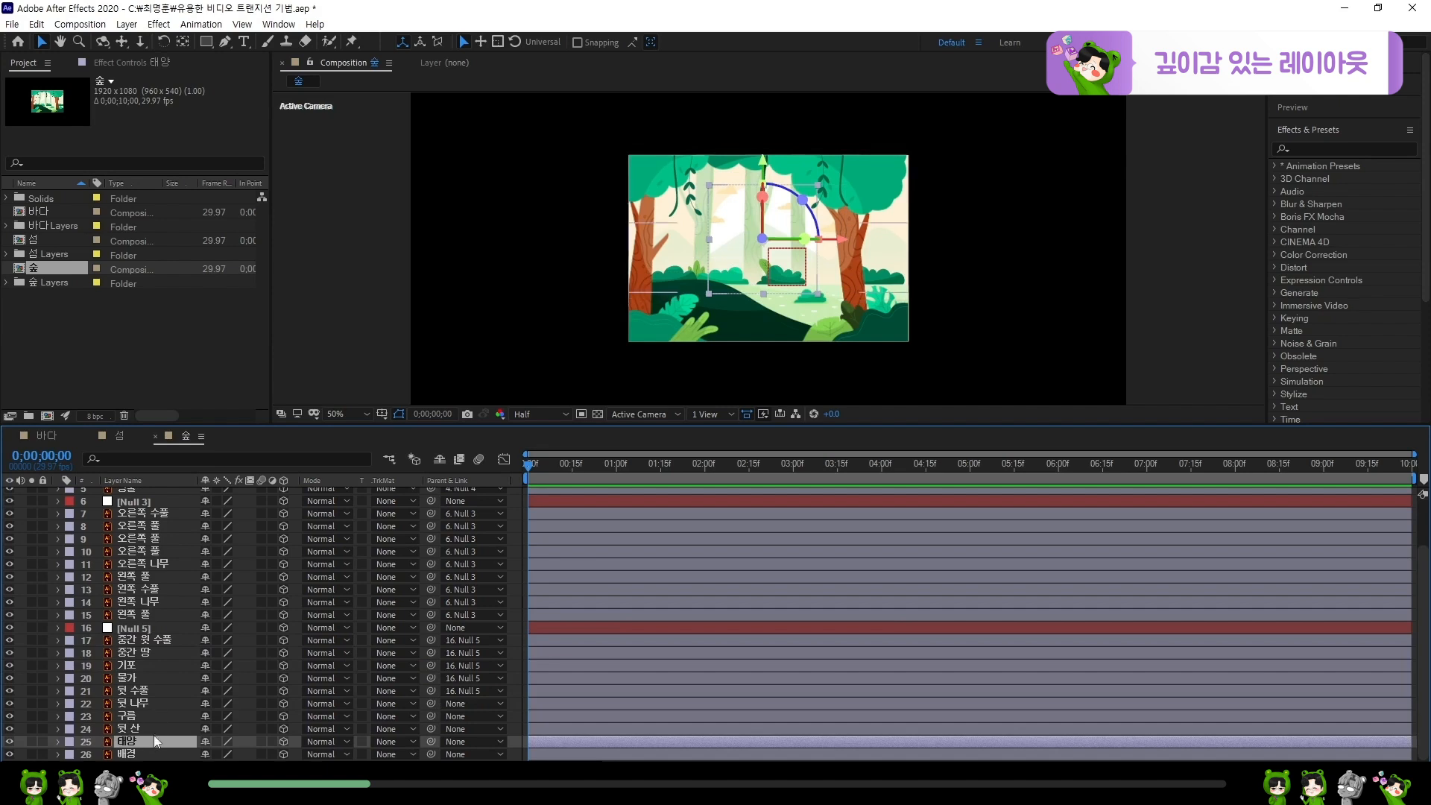
click(150, 712)
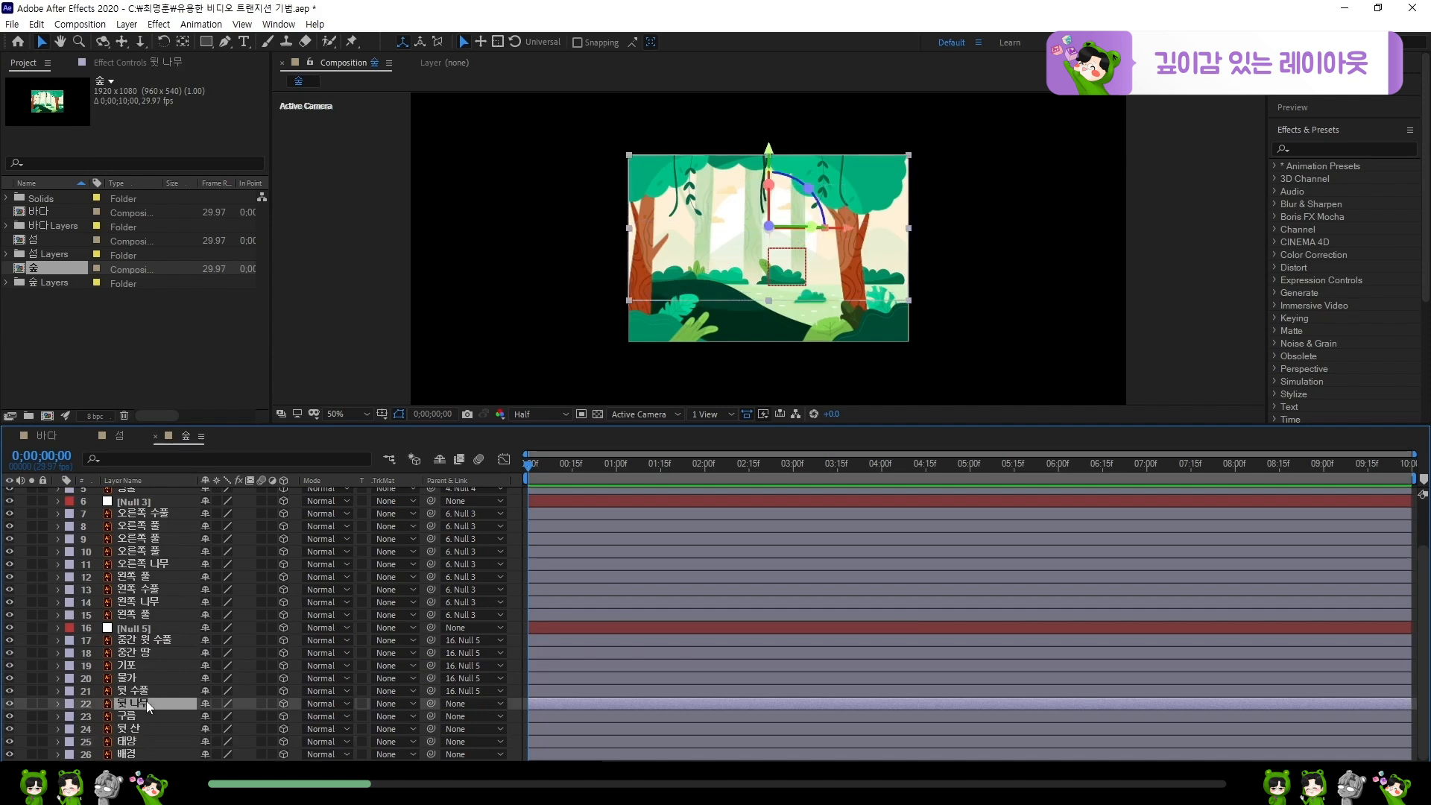
click(146, 728)
click(143, 741)
click(148, 702)
click(146, 716)
click(147, 727)
click(147, 740)
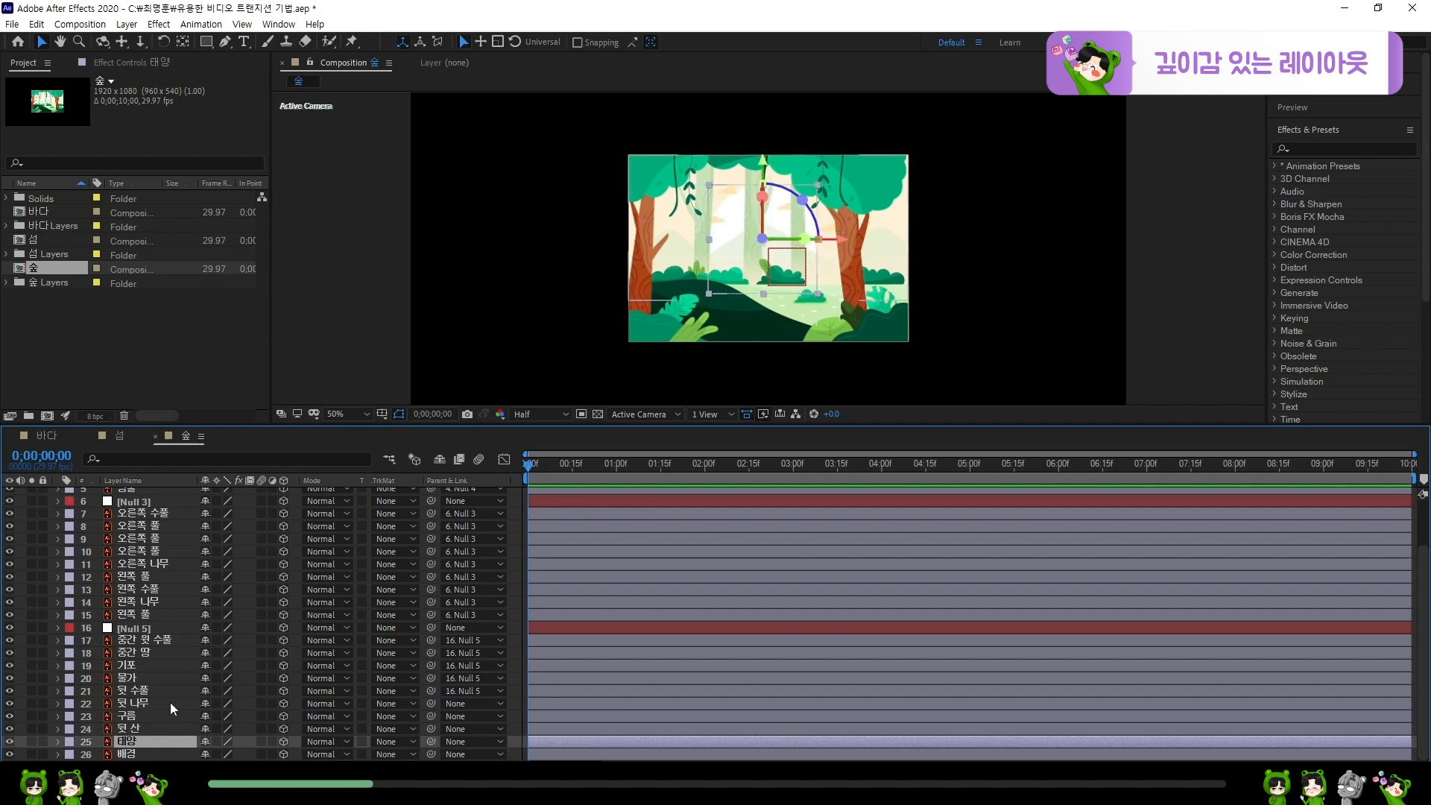
- Add a 3D null directly above the 뒷 나무 layer and parent 뒷 나무 to it
click(170, 702)
key(ctrl+alt+shift+y)
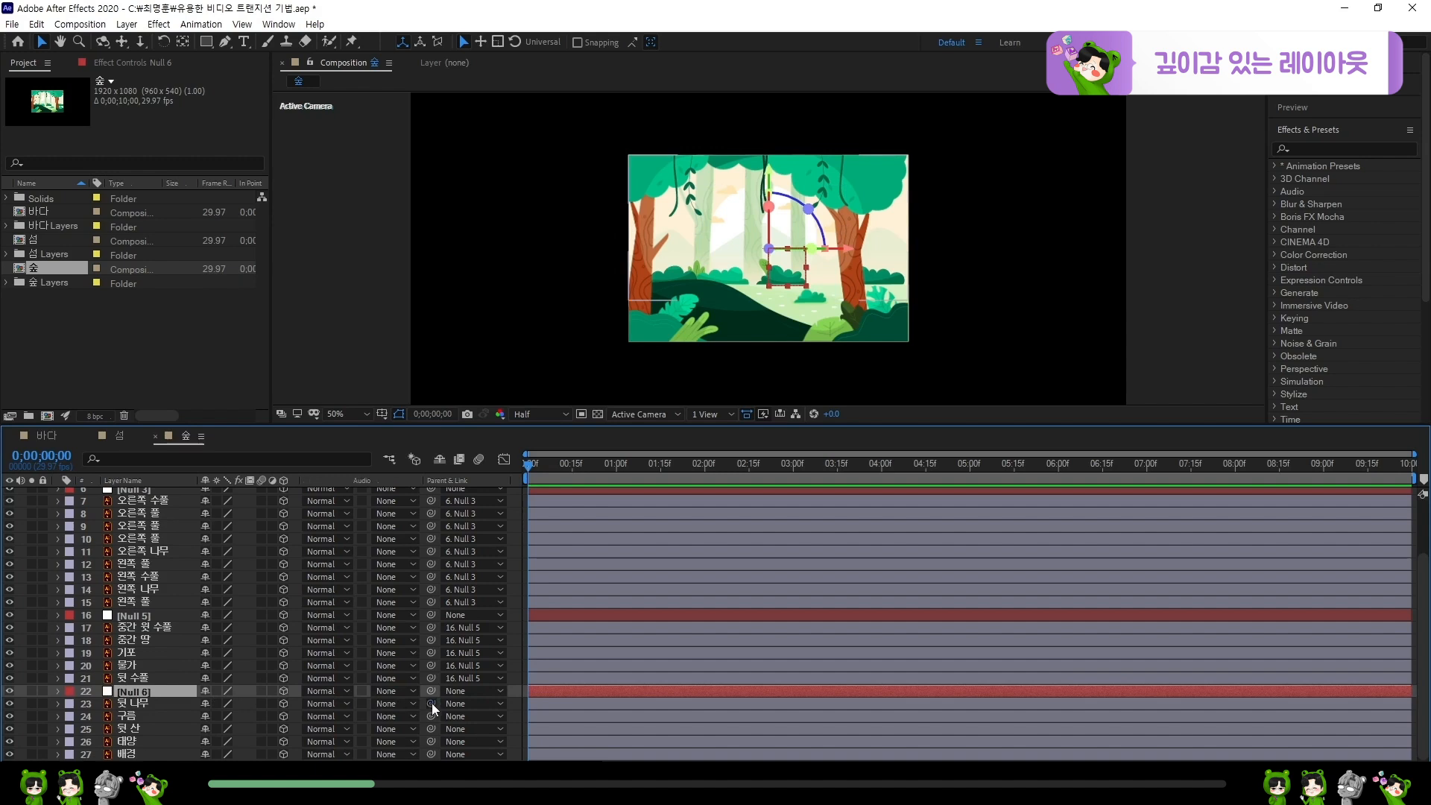
drag(431, 703, 172, 691)
- Add a 3D null directly above the 구름 layer and parent 구름 to it
click(173, 717)
key(ctrl+alt+shift+y)
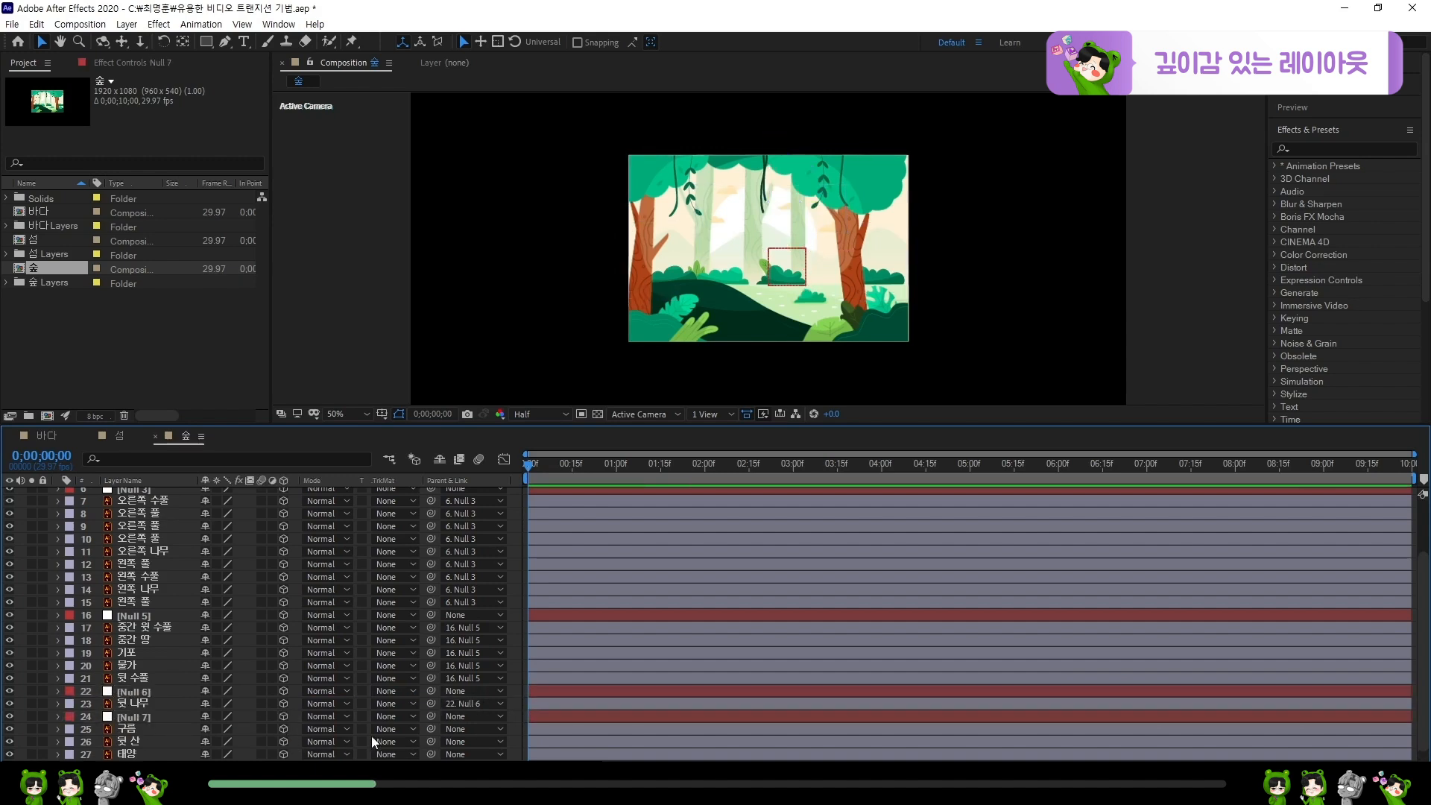
drag(431, 731, 145, 717)
click(146, 717)
- Add a 3D null directly above the 뒷 산 layer and parent 뒷 산 to it
scroll(142, 718, down, 1)
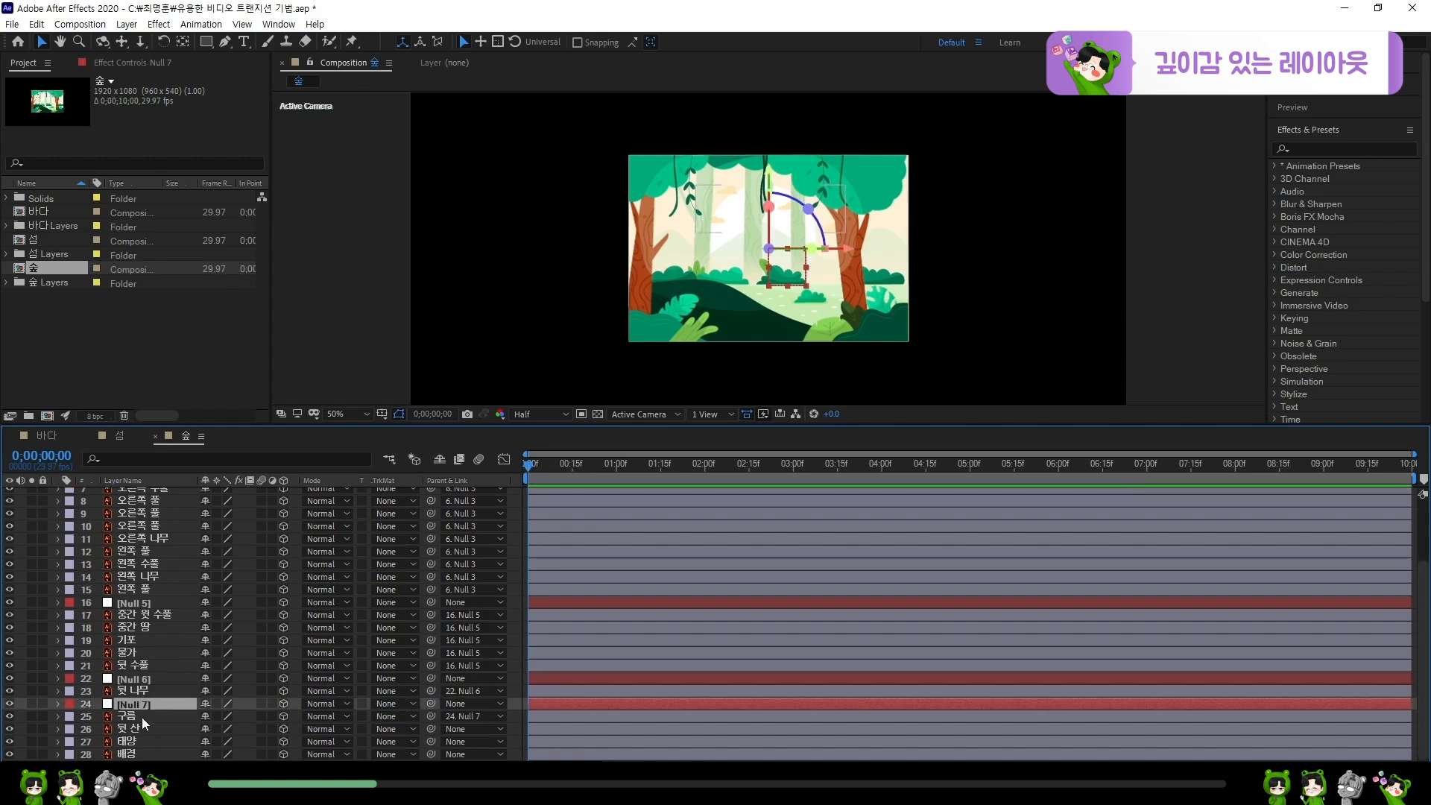
click(136, 727)
key(ctrl+alt+shift+y)
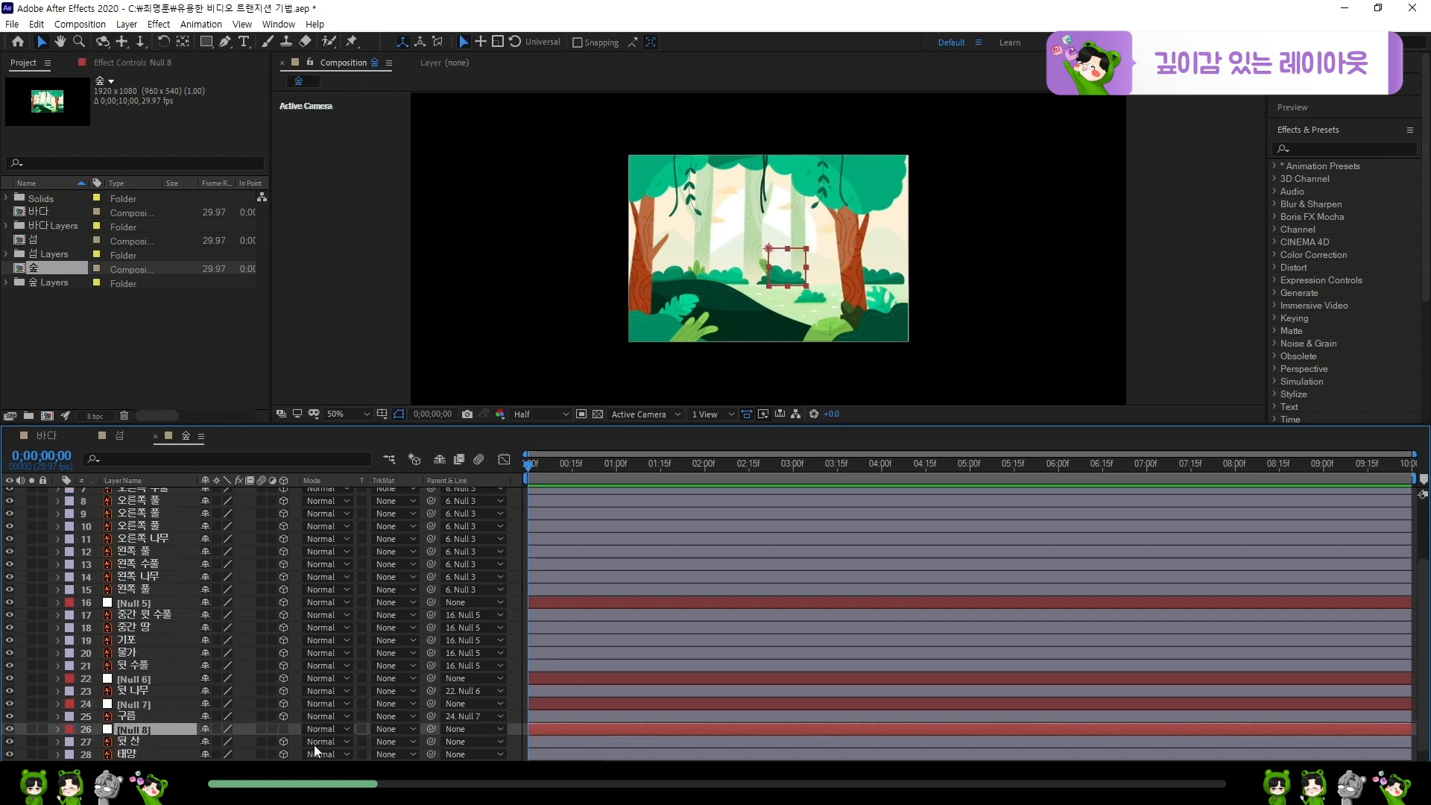
scroll(314, 745, down, 1)
click(292, 728)
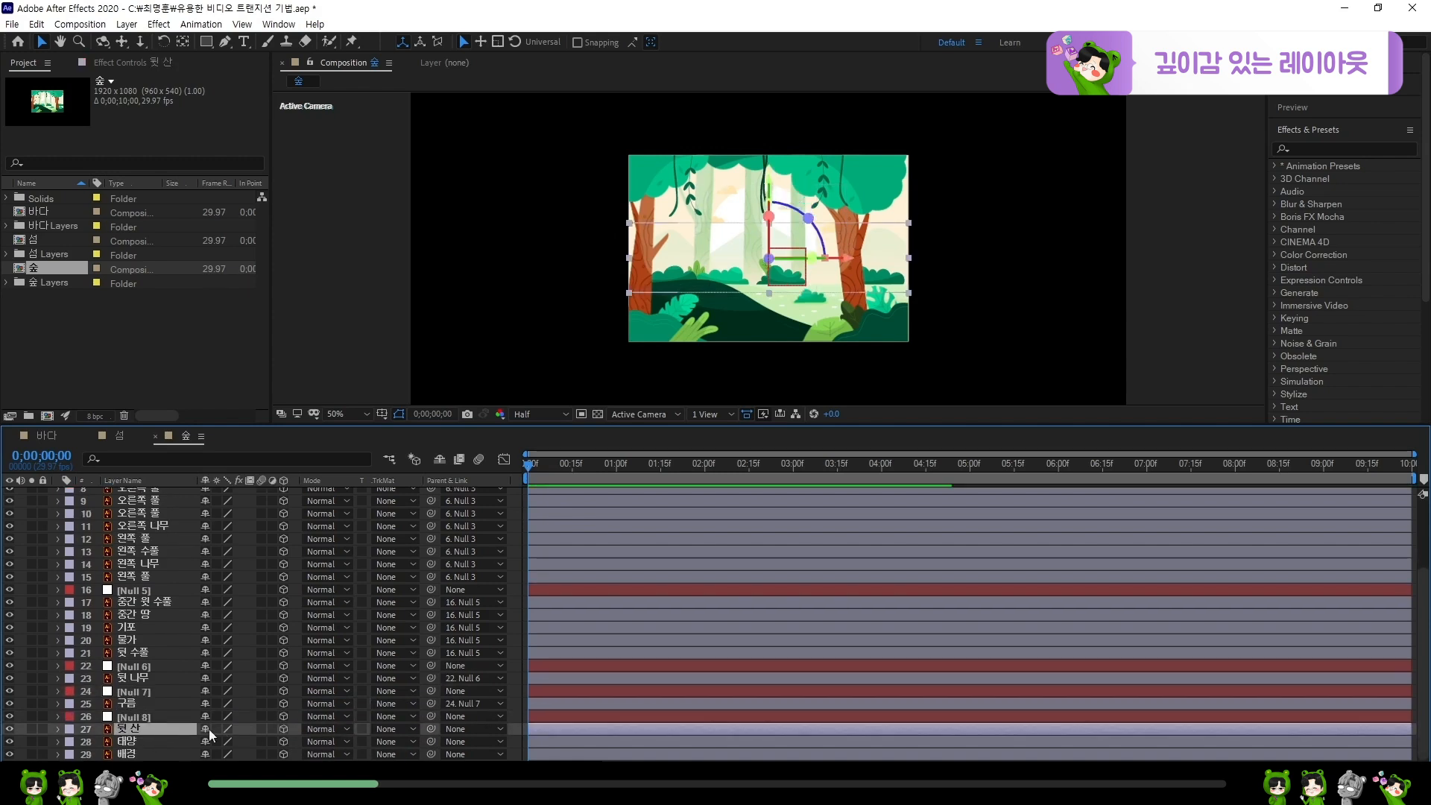
drag(430, 729, 169, 718)
- Add a 3D null directly above the 태양 layer and parent 태양 to it
click(155, 742)
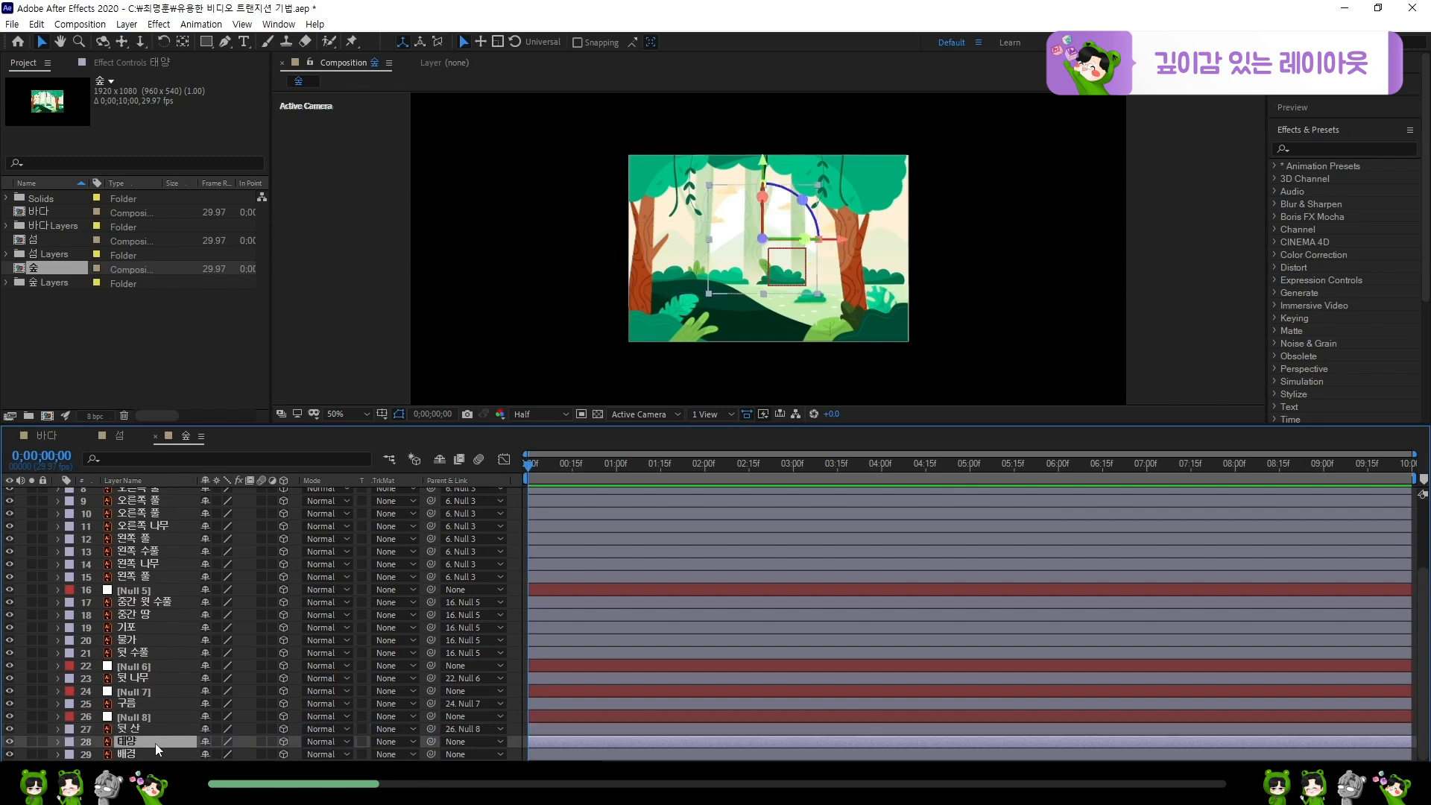
key(ctrl+alt+shift+y)
scroll(108, 726, down, 1)
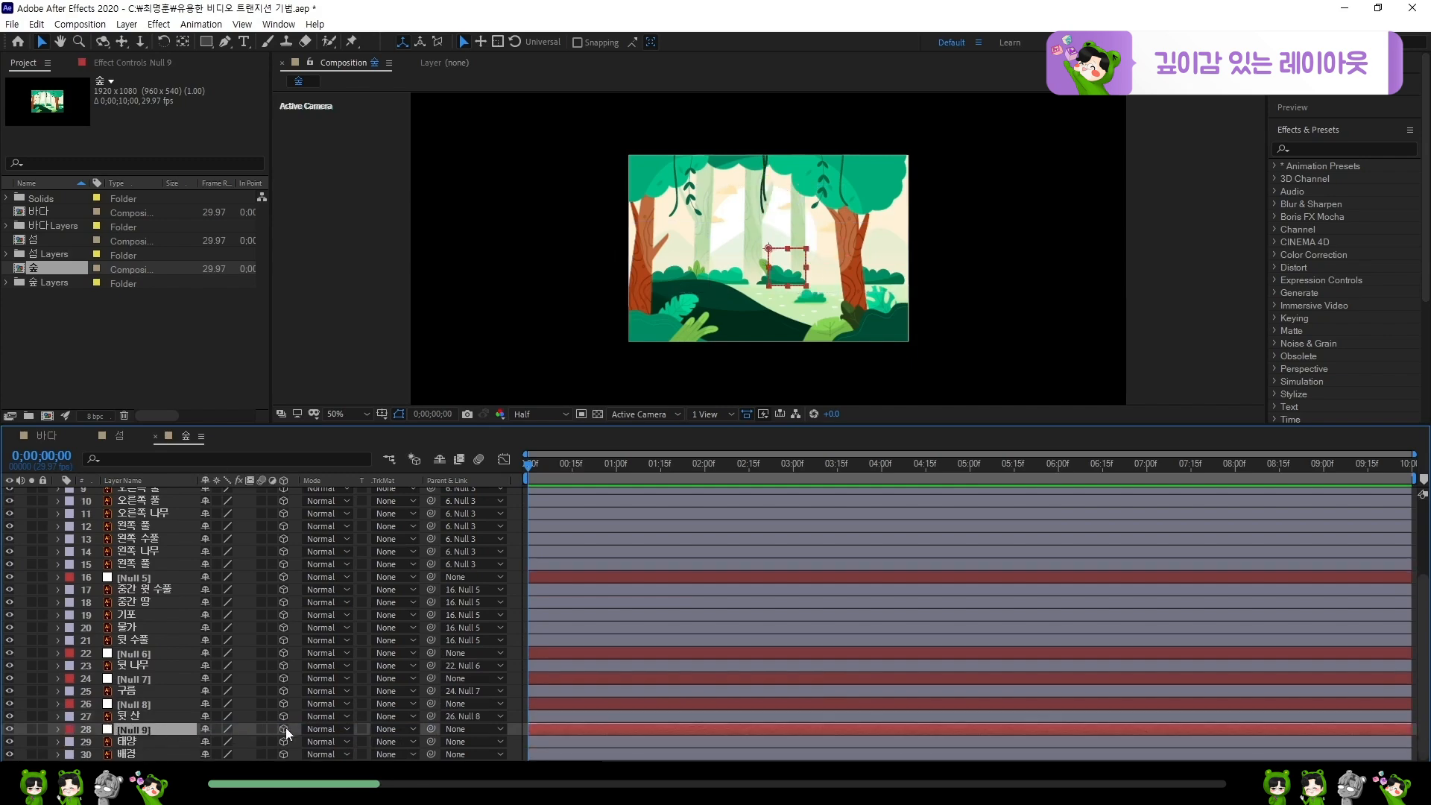
drag(430, 742, 155, 730)
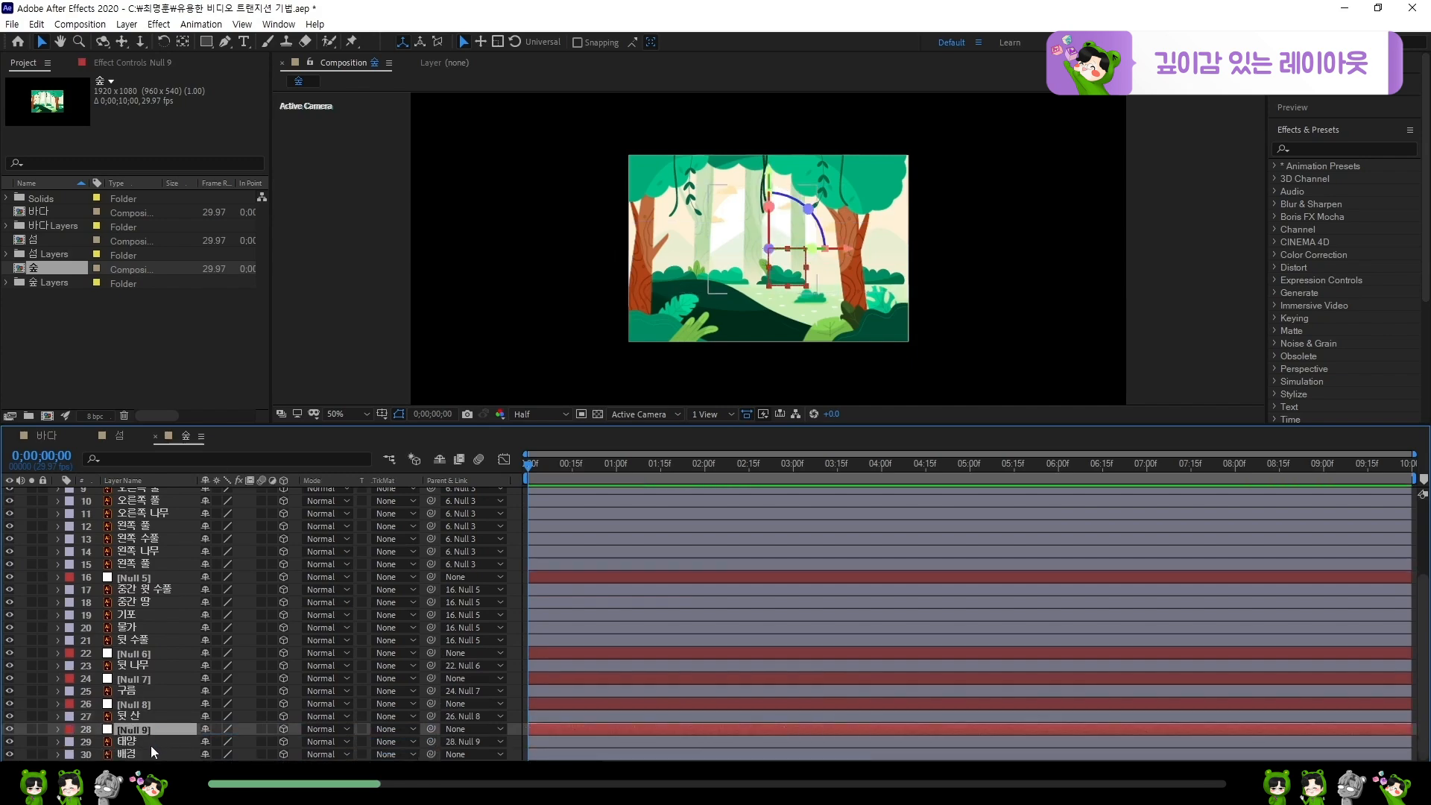
- Turn the 배경 layer back into a 2D layer and scale it to 262%
click(146, 755)
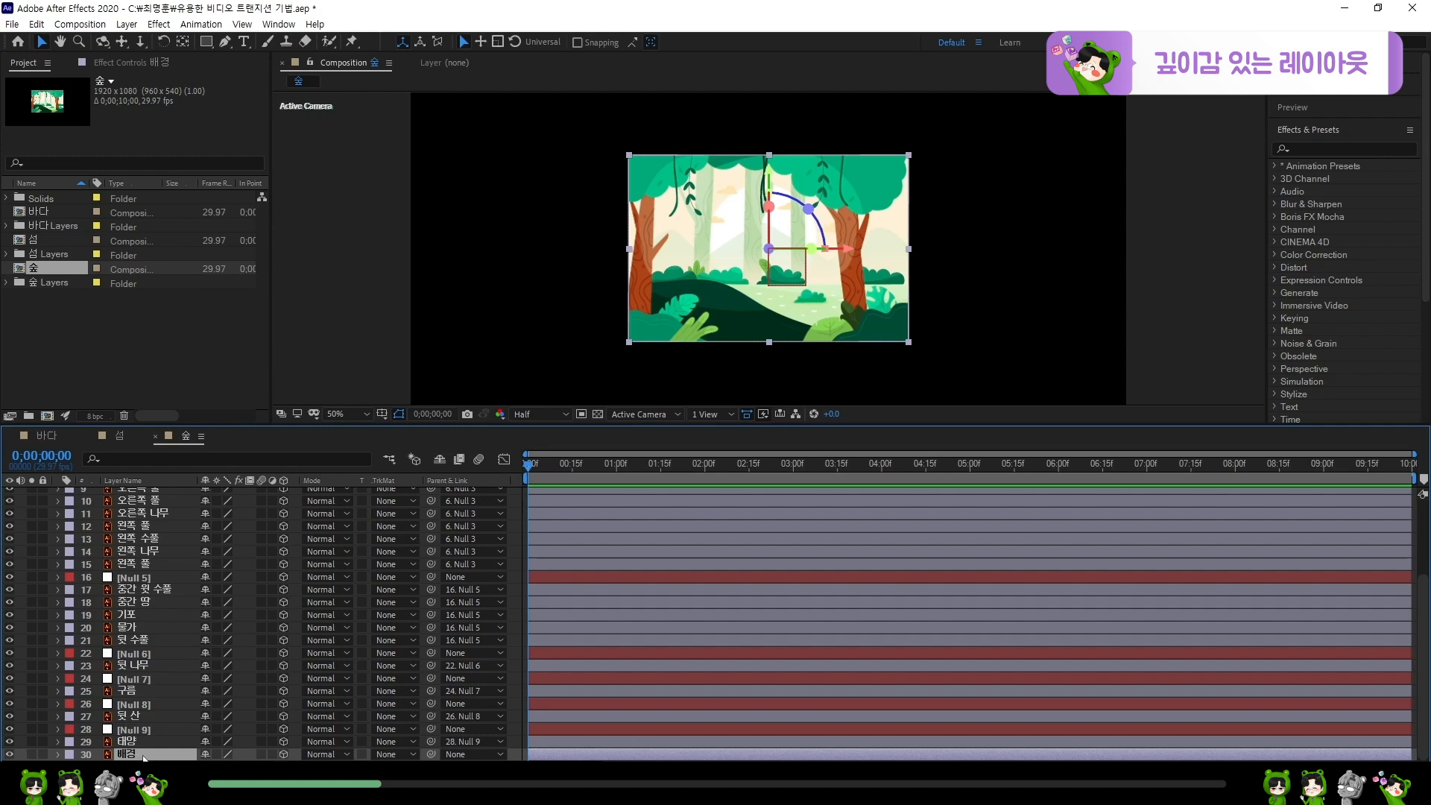
click(283, 754)
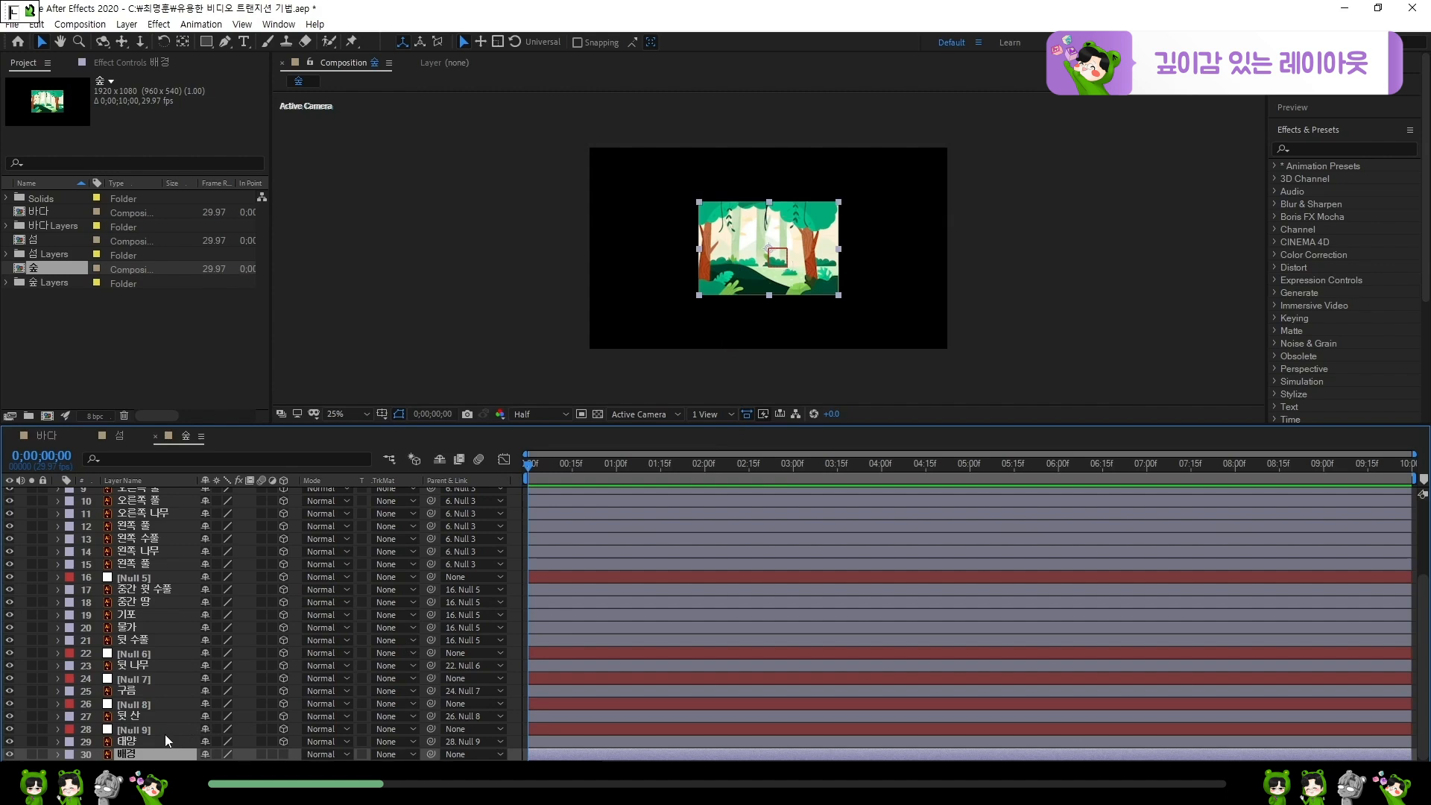
key(s)
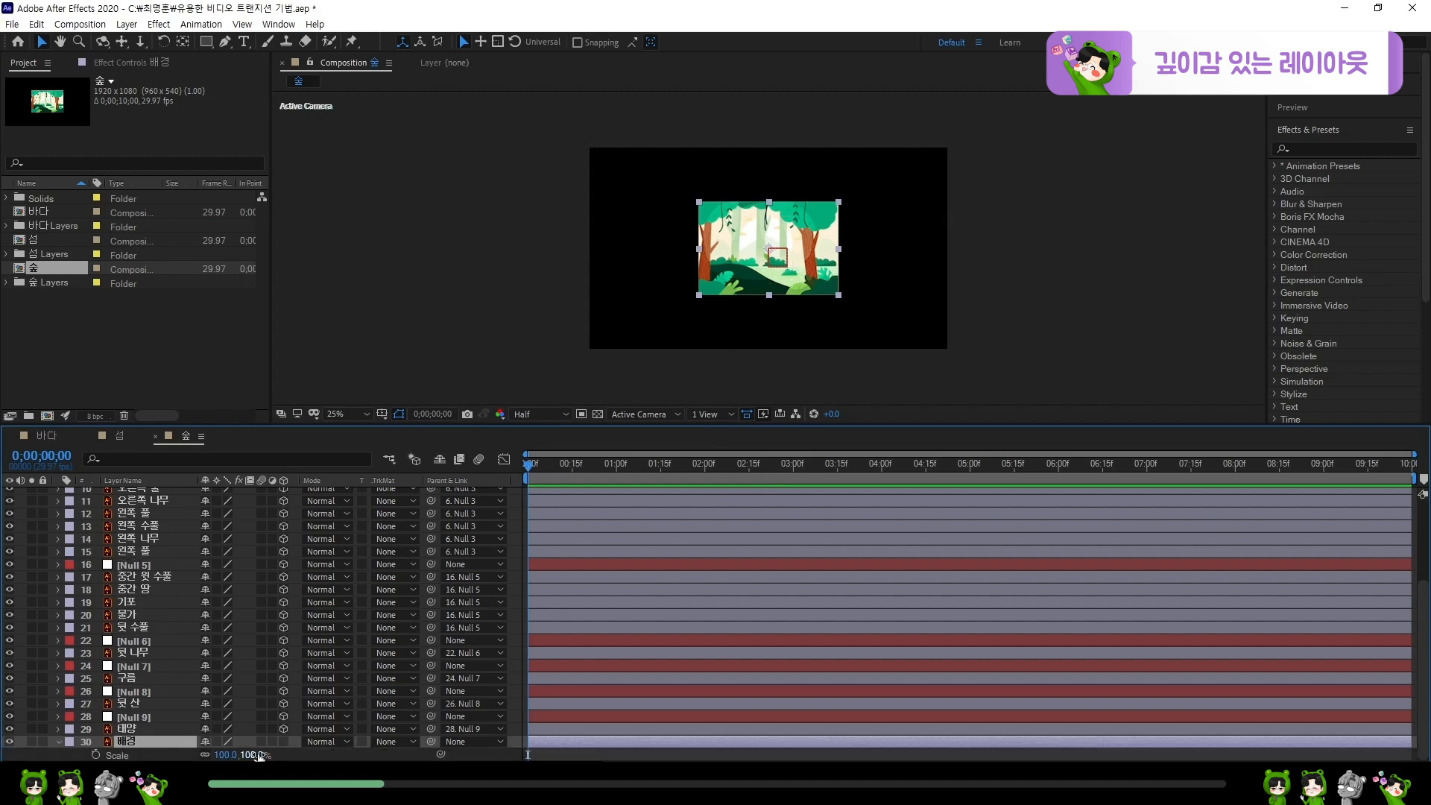
drag(258, 755, 385, 759)
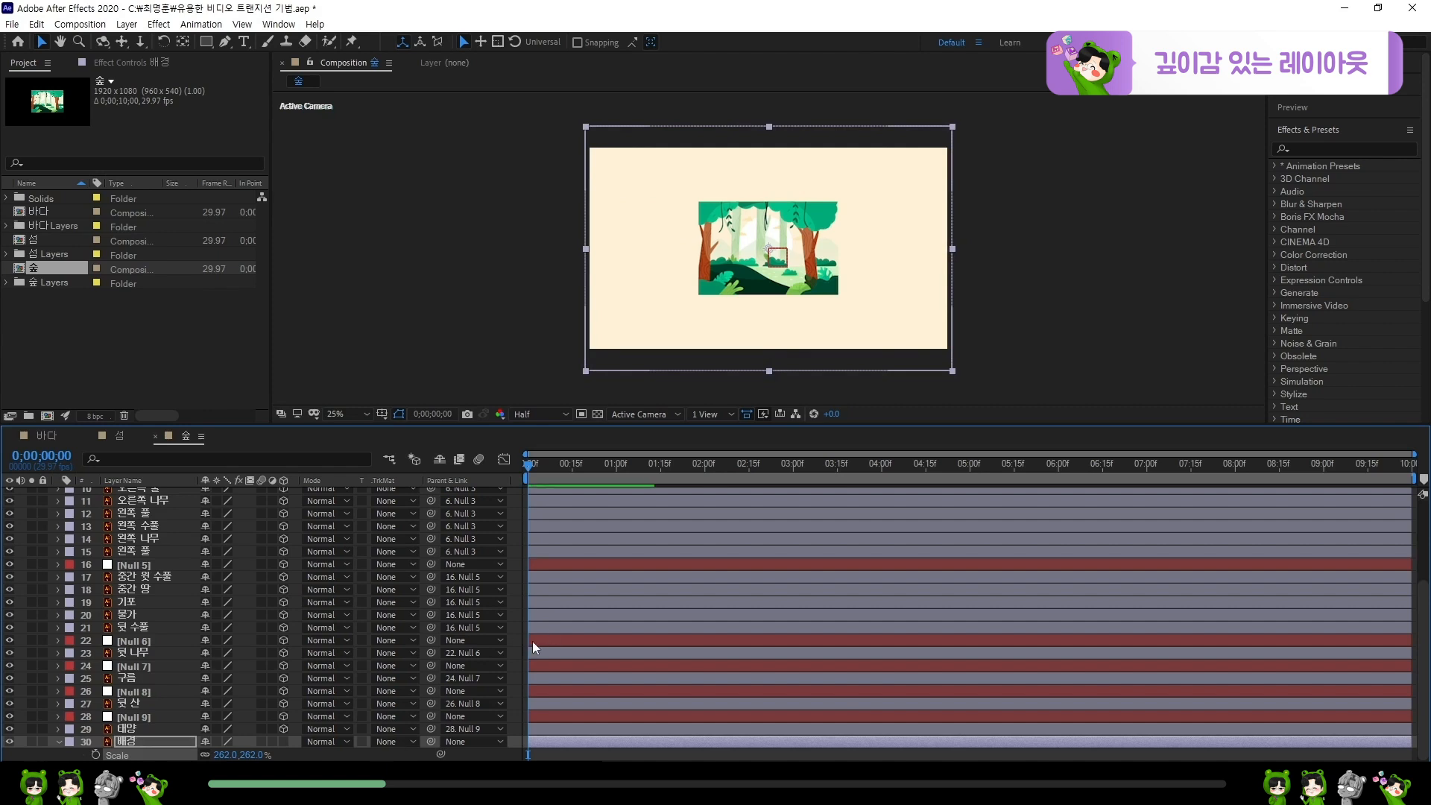
- Save the project and clear the layer selection
click(519, 564)
key(ctrl+s)
key(F2)
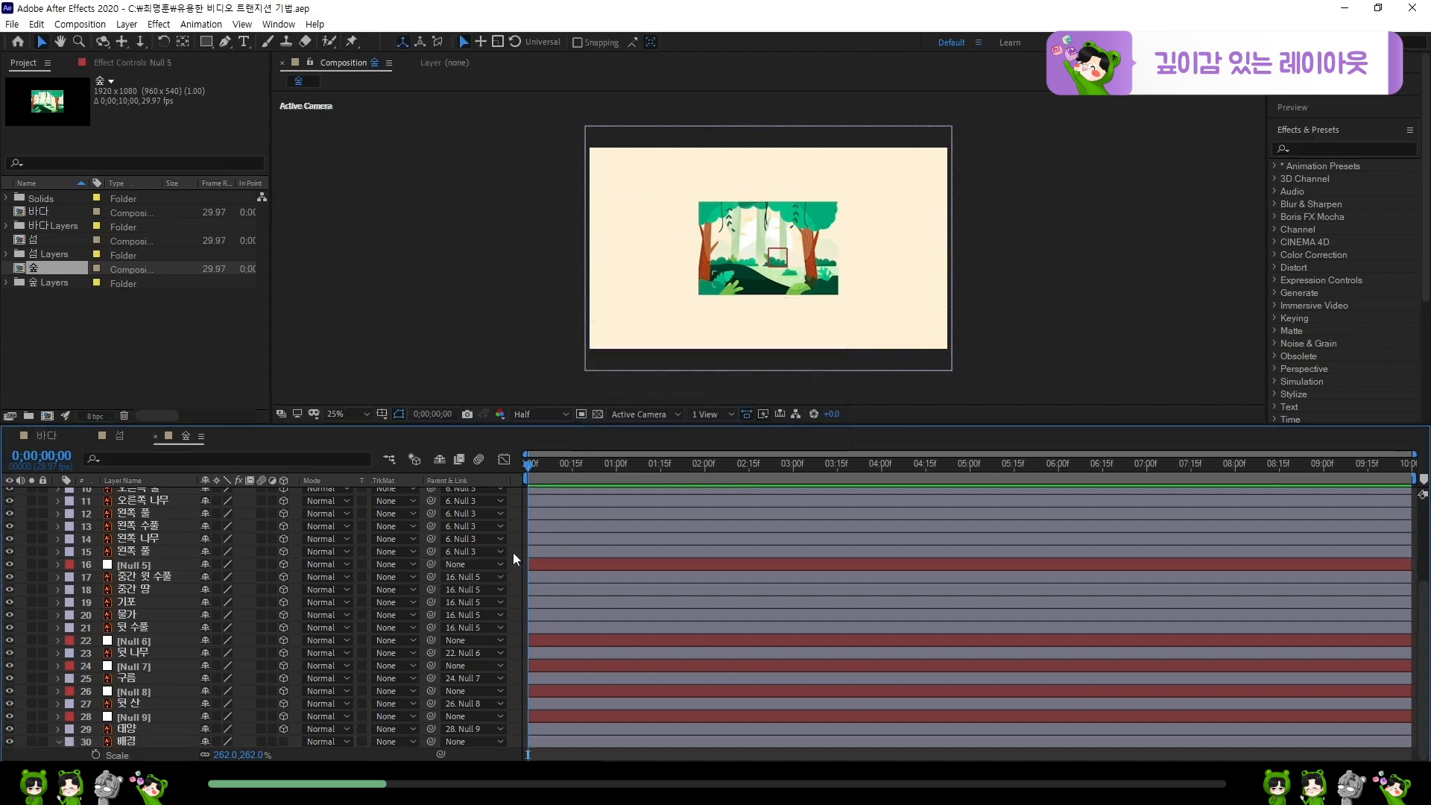
- Rename the null directly above the 덩굴 layer as 덩굴
scroll(514, 552, up, 4)
click(162, 547)
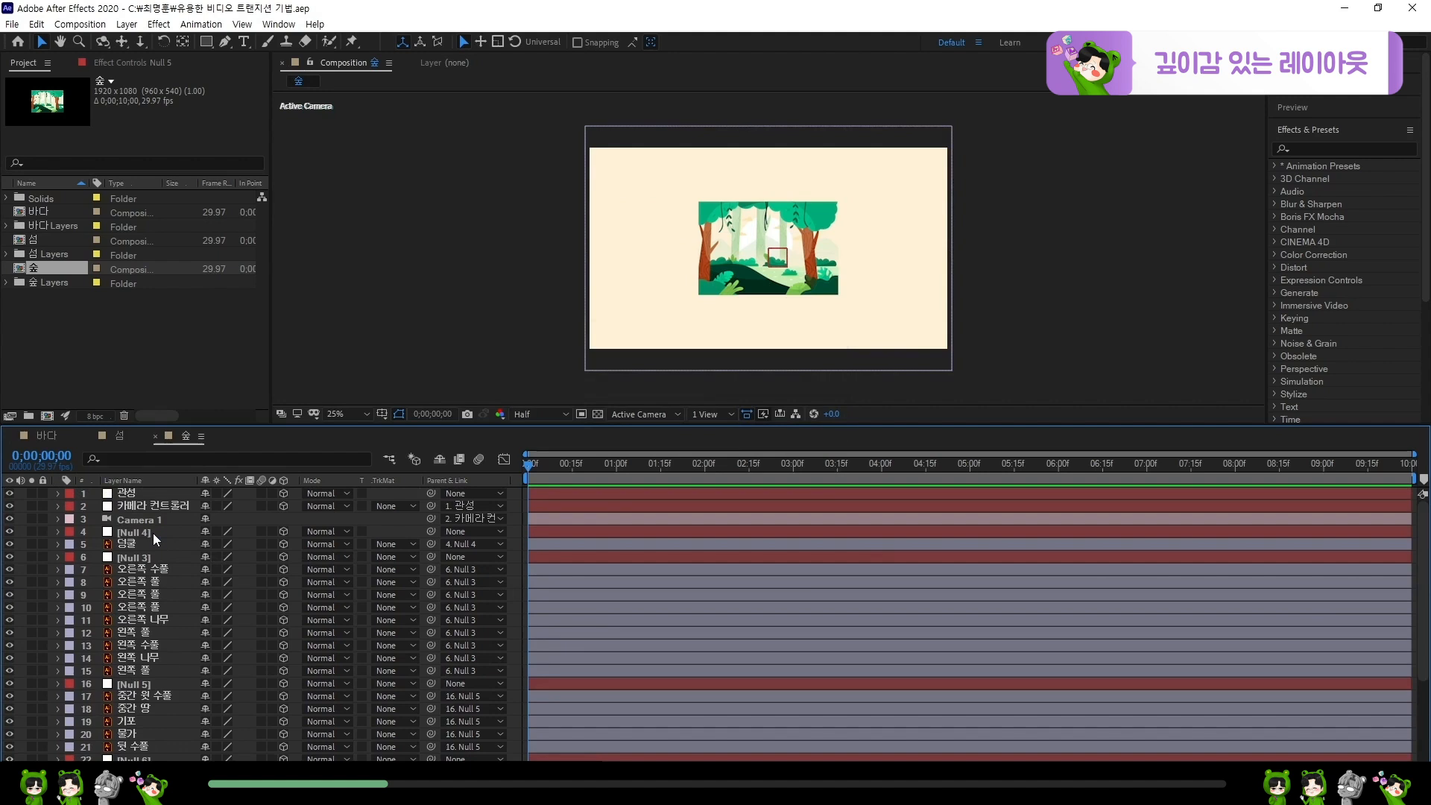
click(153, 533)
key(Return)
text(e)
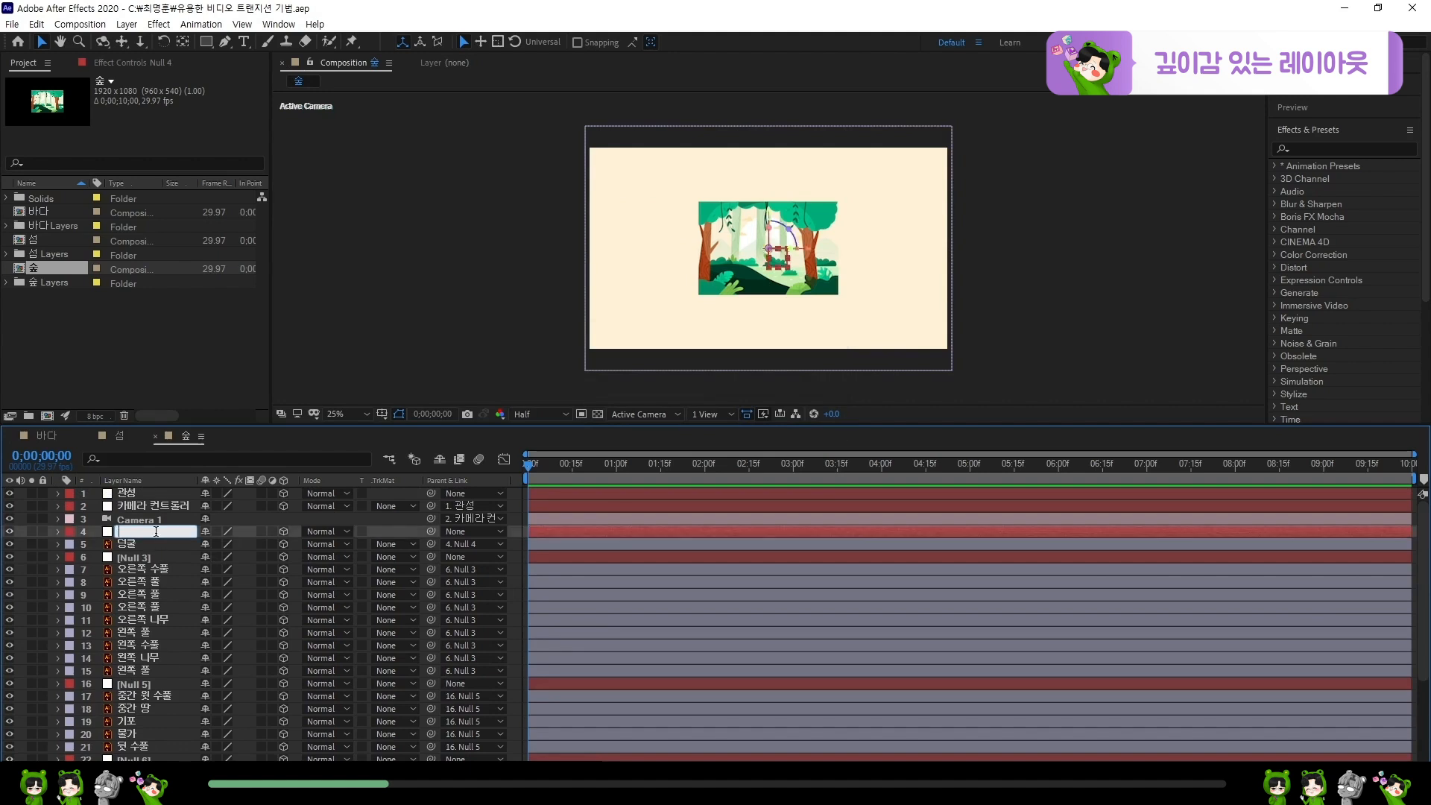
text(굴)
key(Return)
- Rename the null above 오른쪽 수풀 that groups the nearest trees and plants as Foreground
click(155, 556)
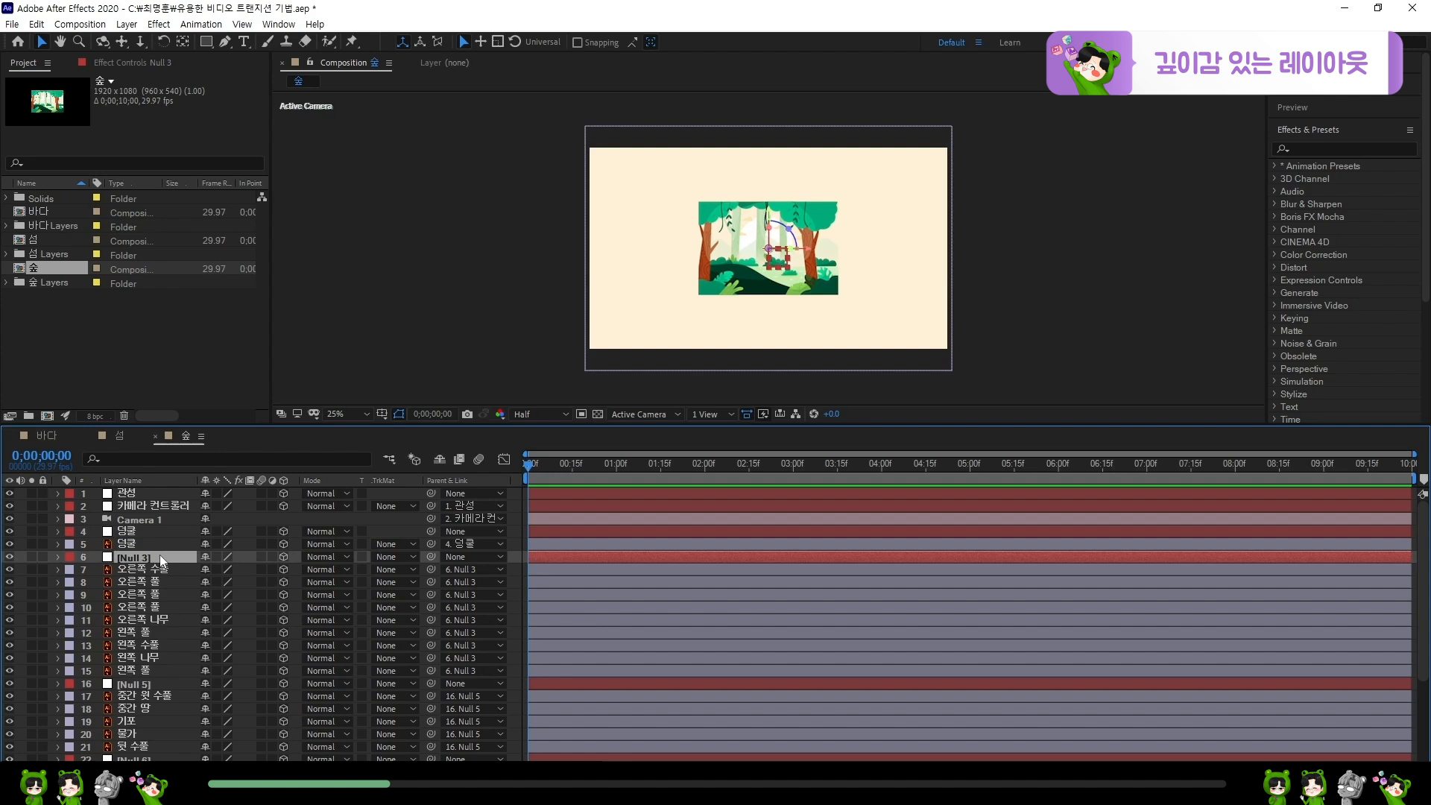
text(Foreground)
key(Return)
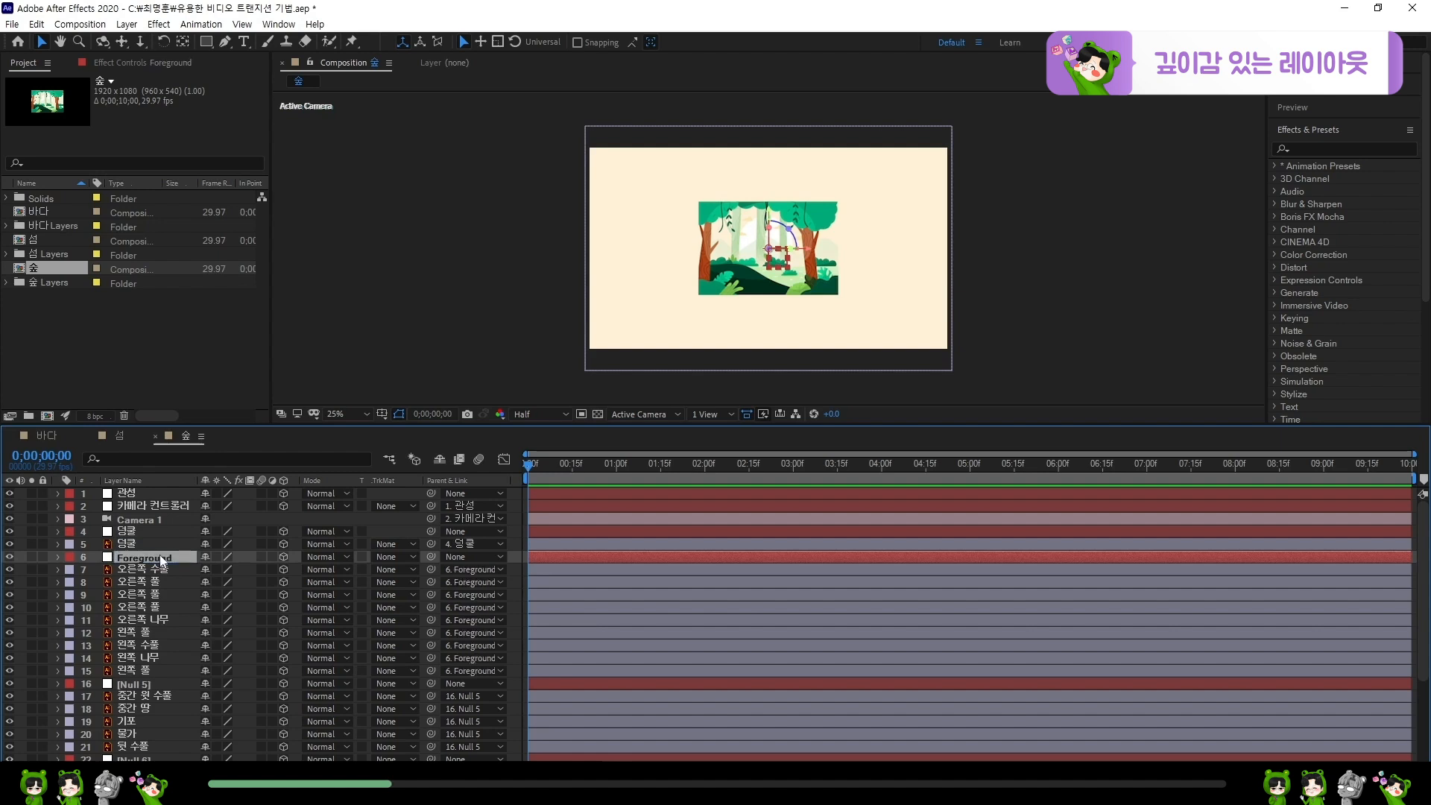
- Rename the null above the 중간 윗 수풀 layer as Midground
click(149, 682)
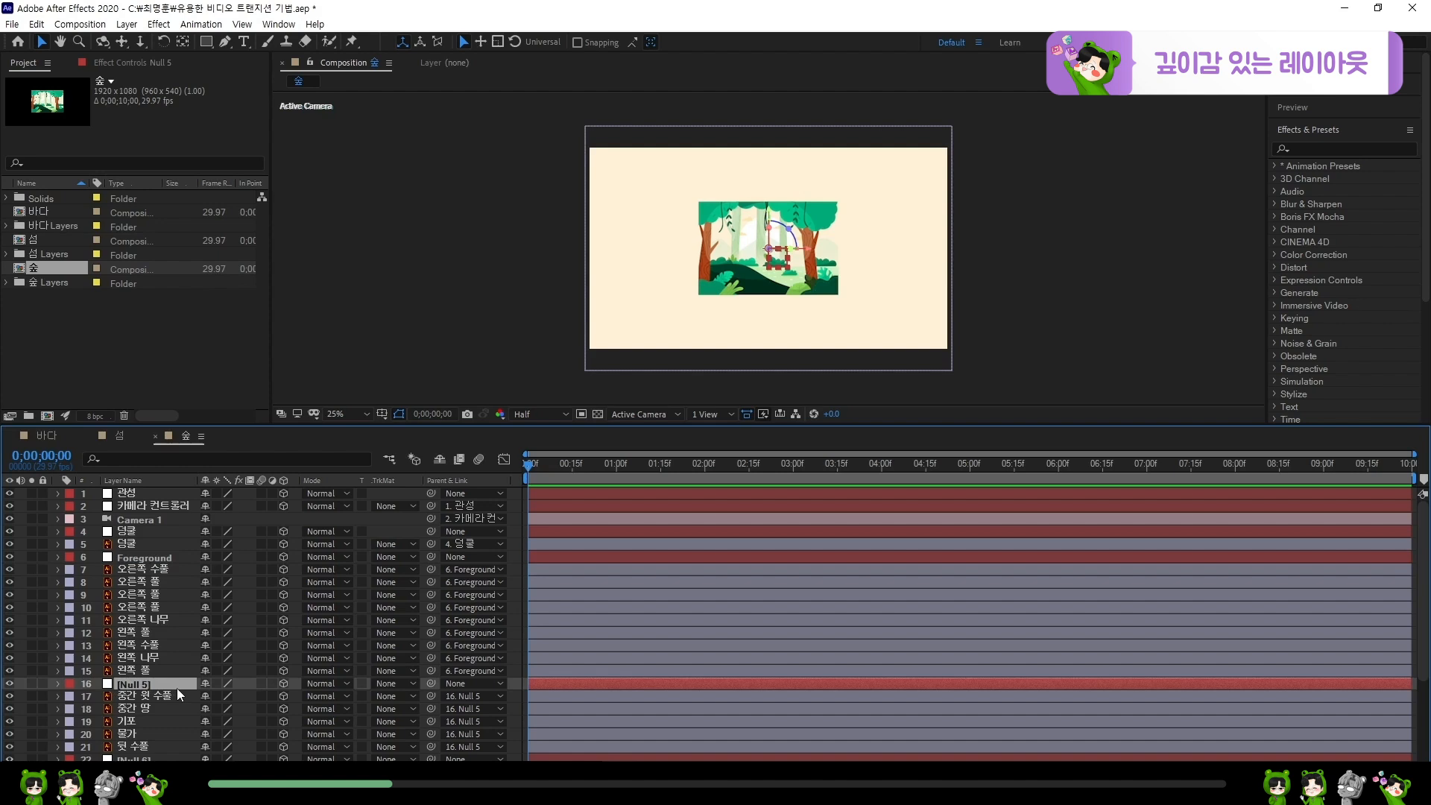
key(Return)
text(Midground)
key(Return)
- Rename the null directly above the 뒷 나무 layer as Background
scroll(176, 687, down, 5)
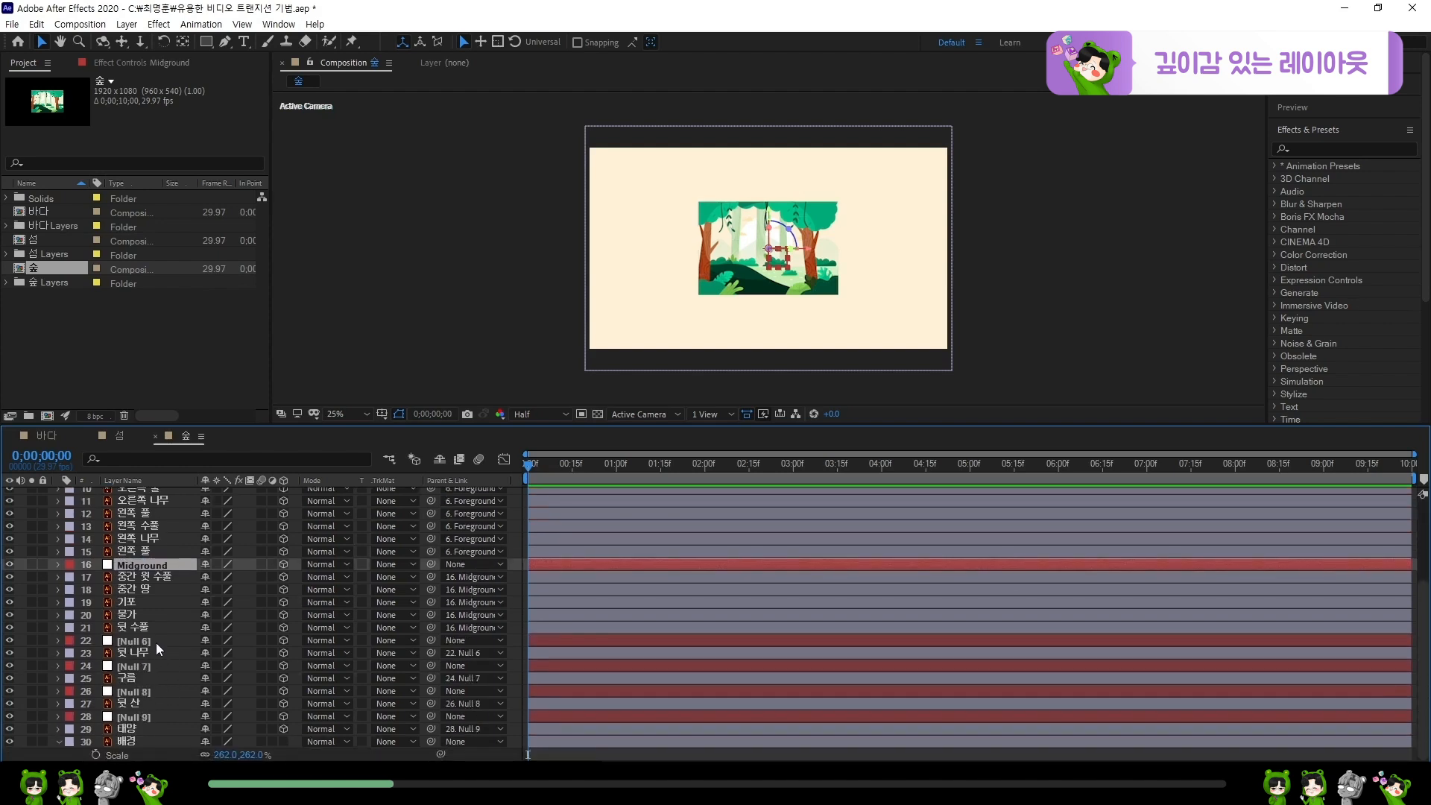
click(153, 640)
key(Return)
text(Back)
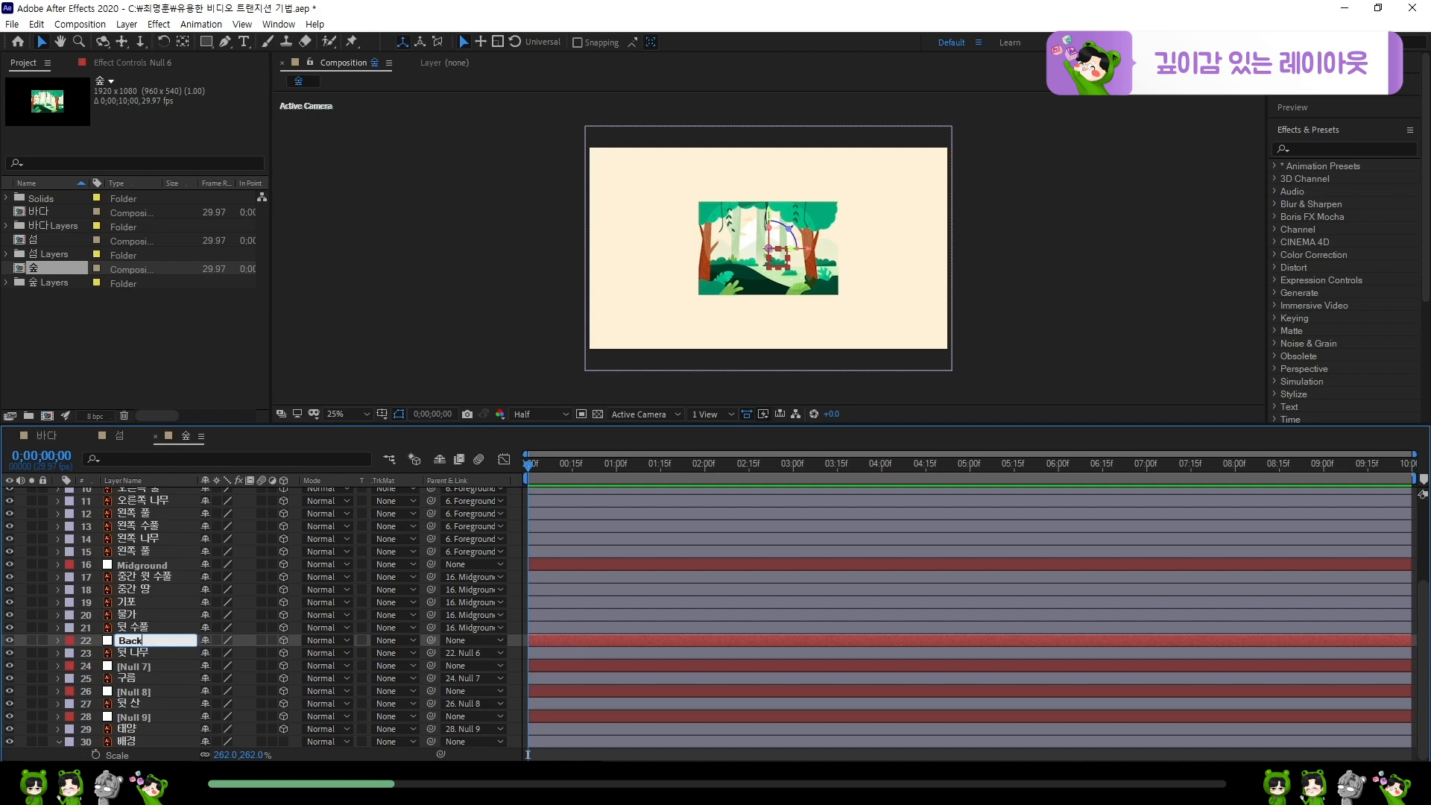
text(ground)
key(Return)
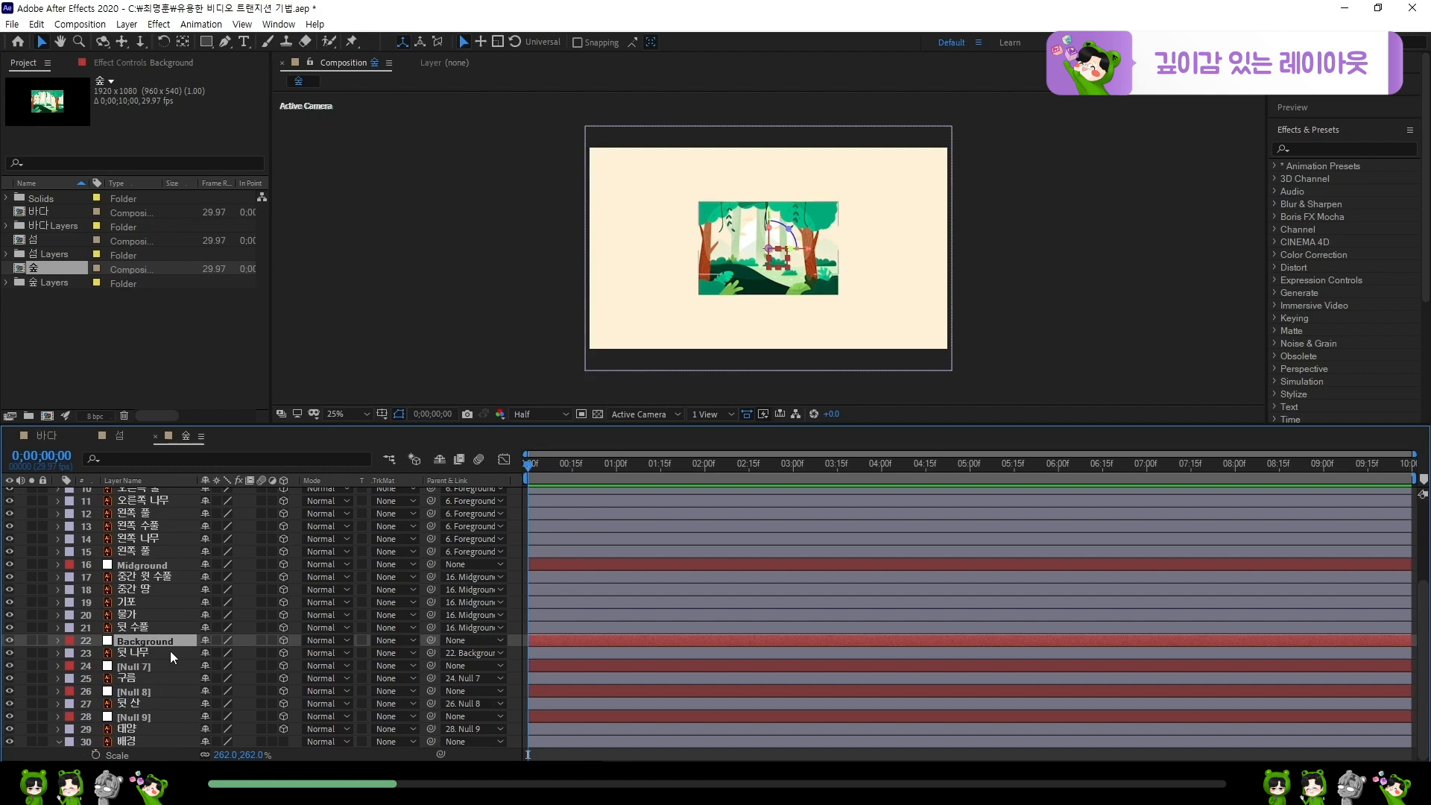
- Rename the null directly above the 구름 layer as 구름
click(133, 665)
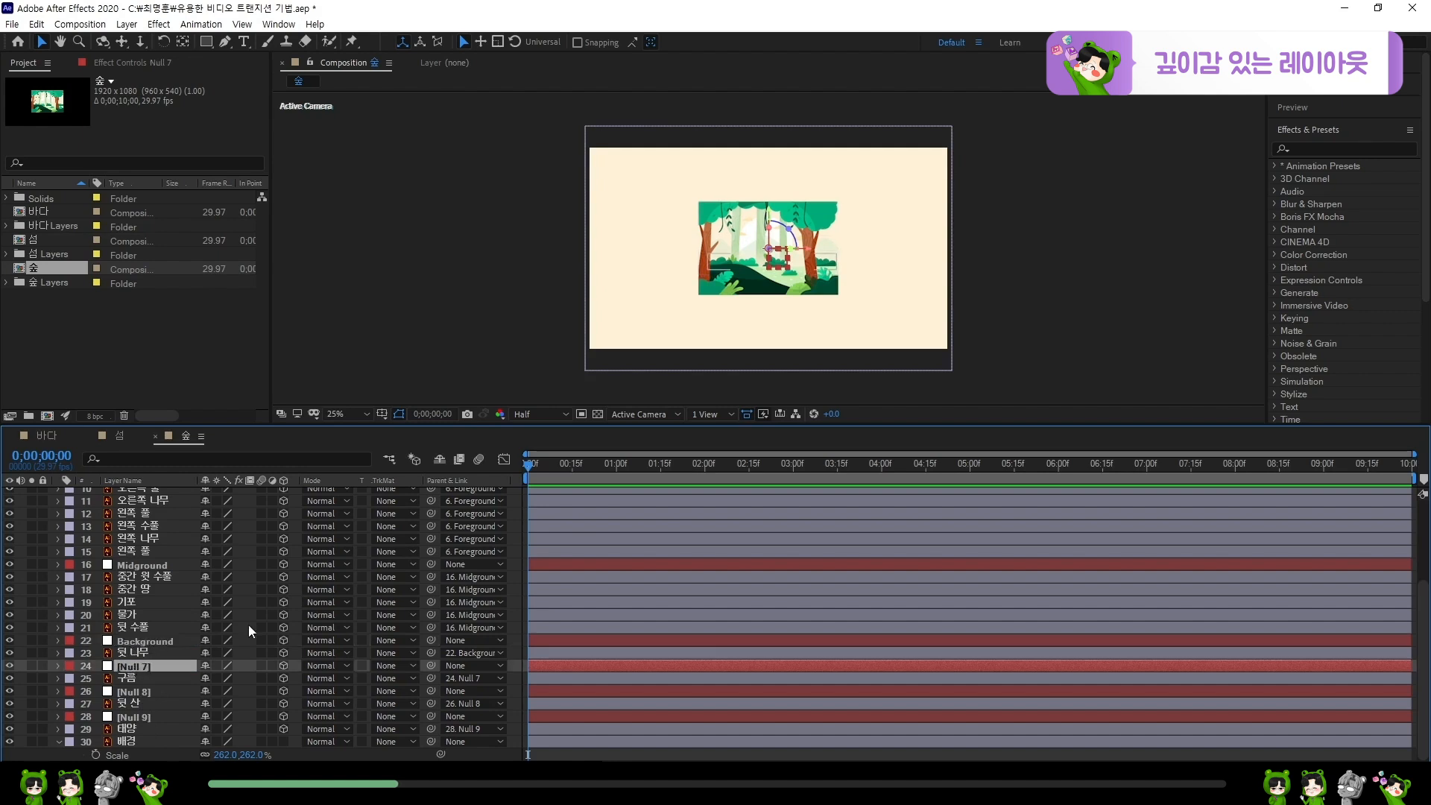
key(Return)
text(구름)
key(Return)
- Rename the null directly above the 뒷 산 layer as 뒷산
click(173, 689)
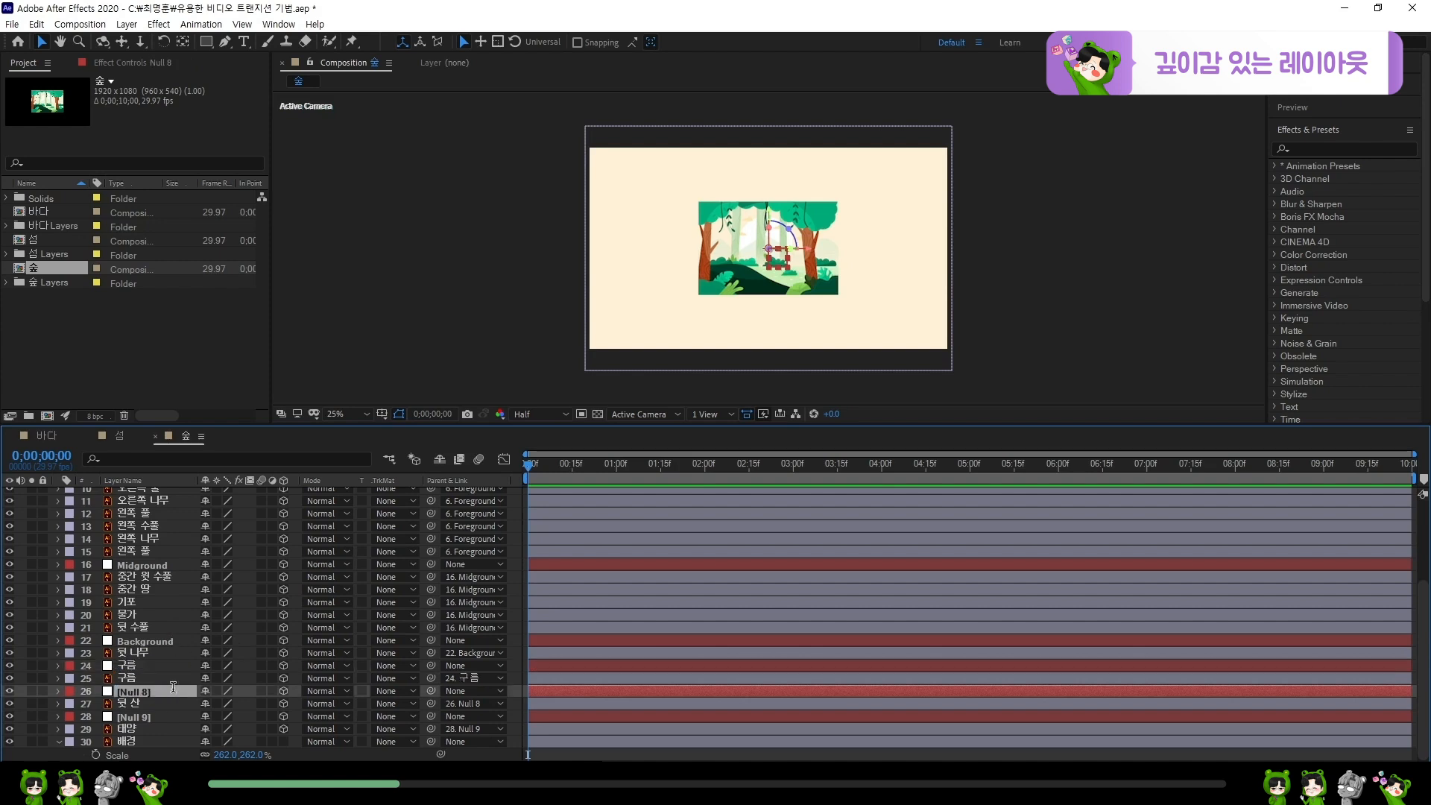
key(Return)
text(뒷산)
key(Return)
- Rename the null directly above the 태양 layer as 태양
click(170, 714)
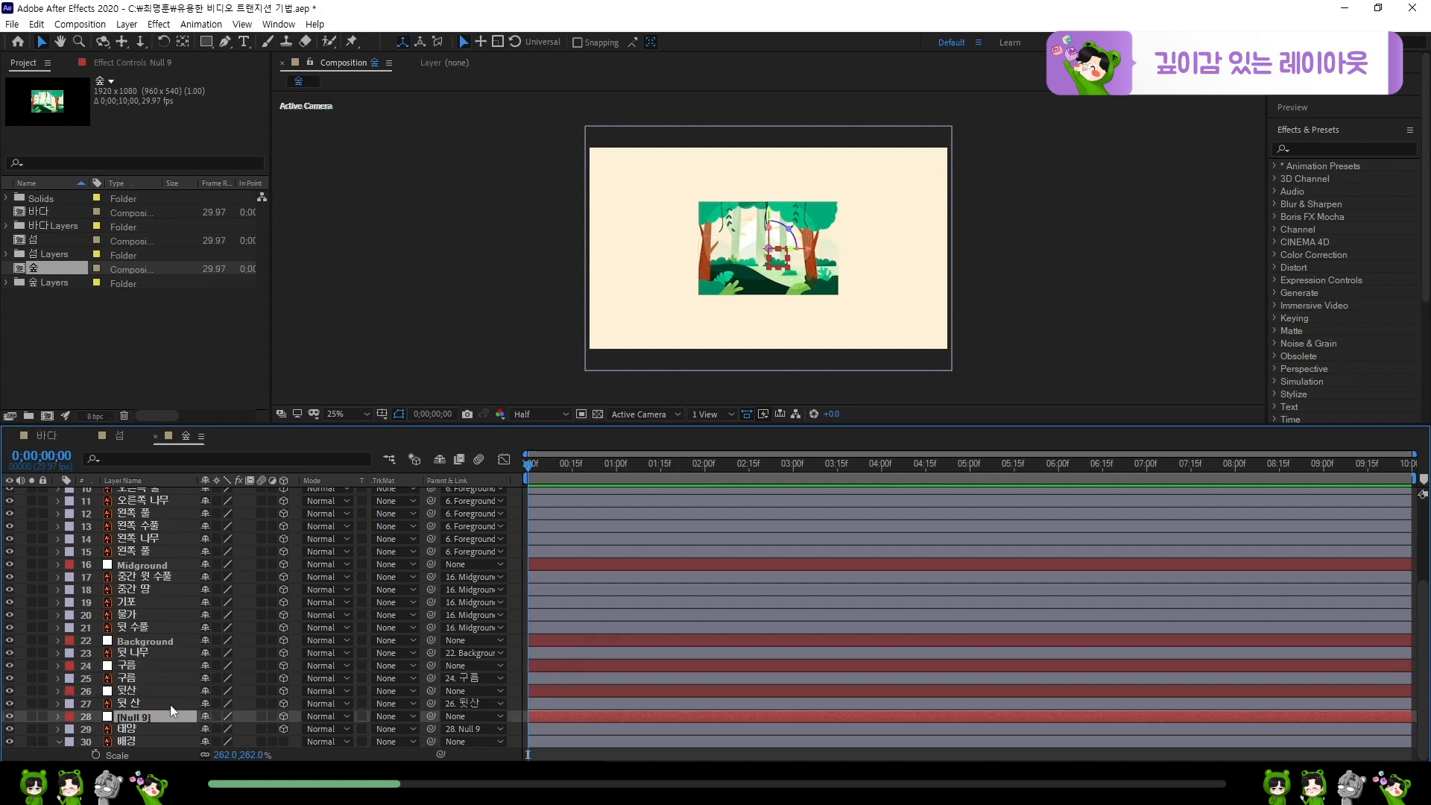
key(Return)
text(태양)
key(Return)
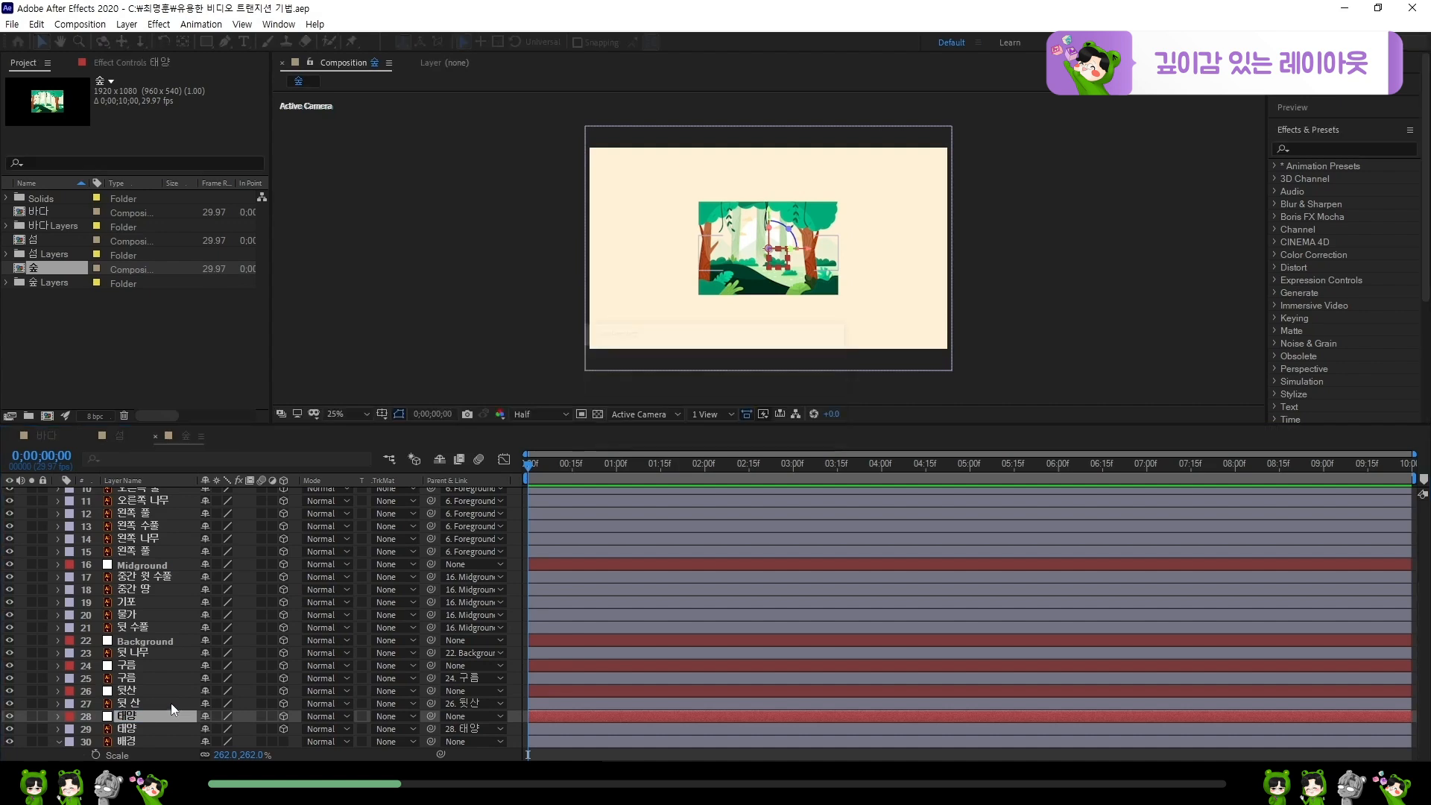
- Review the Foreground, Midground and Background nulls and how they group the forest layers
scroll(160, 684, up, 5)
click(159, 556)
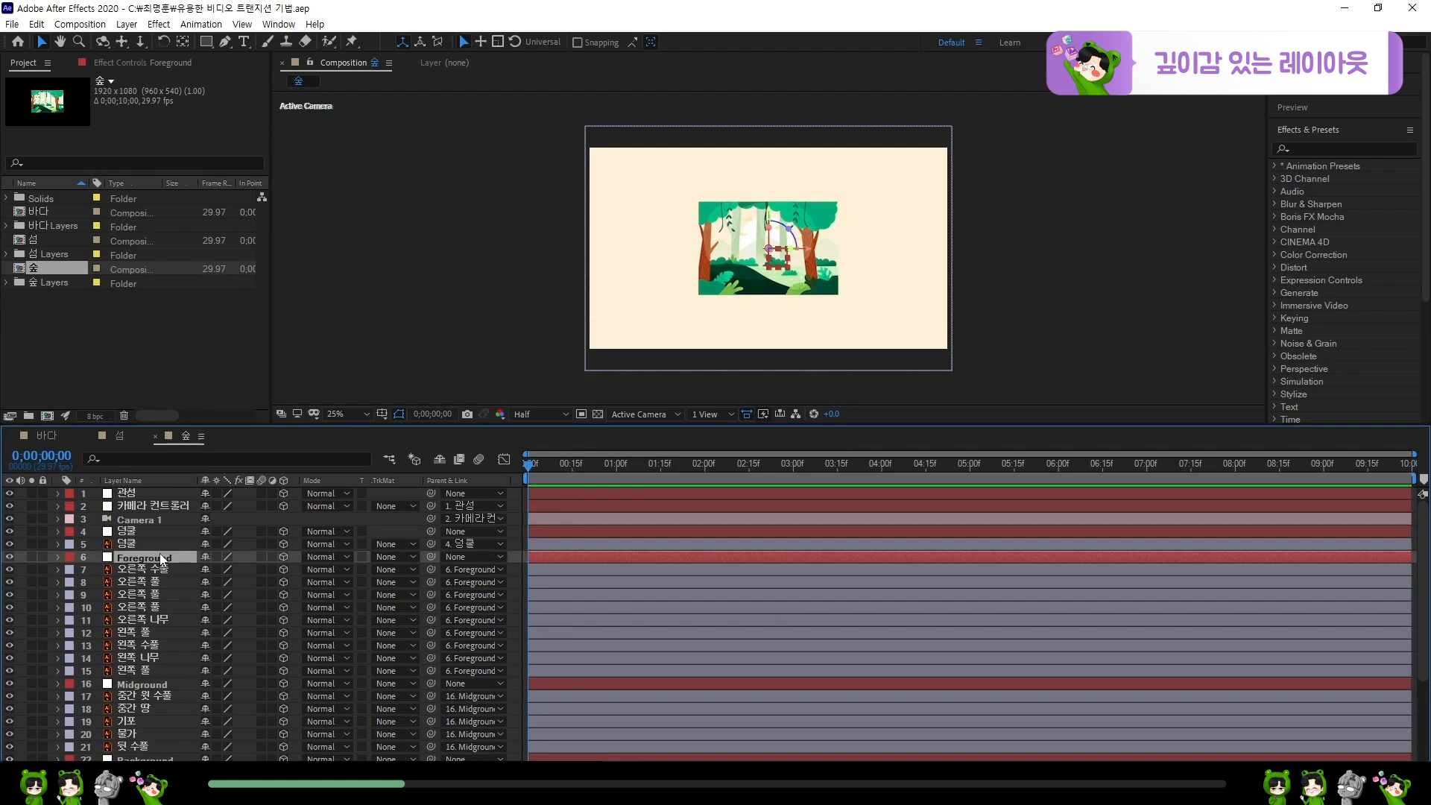
scroll(77, 569, down, 3)
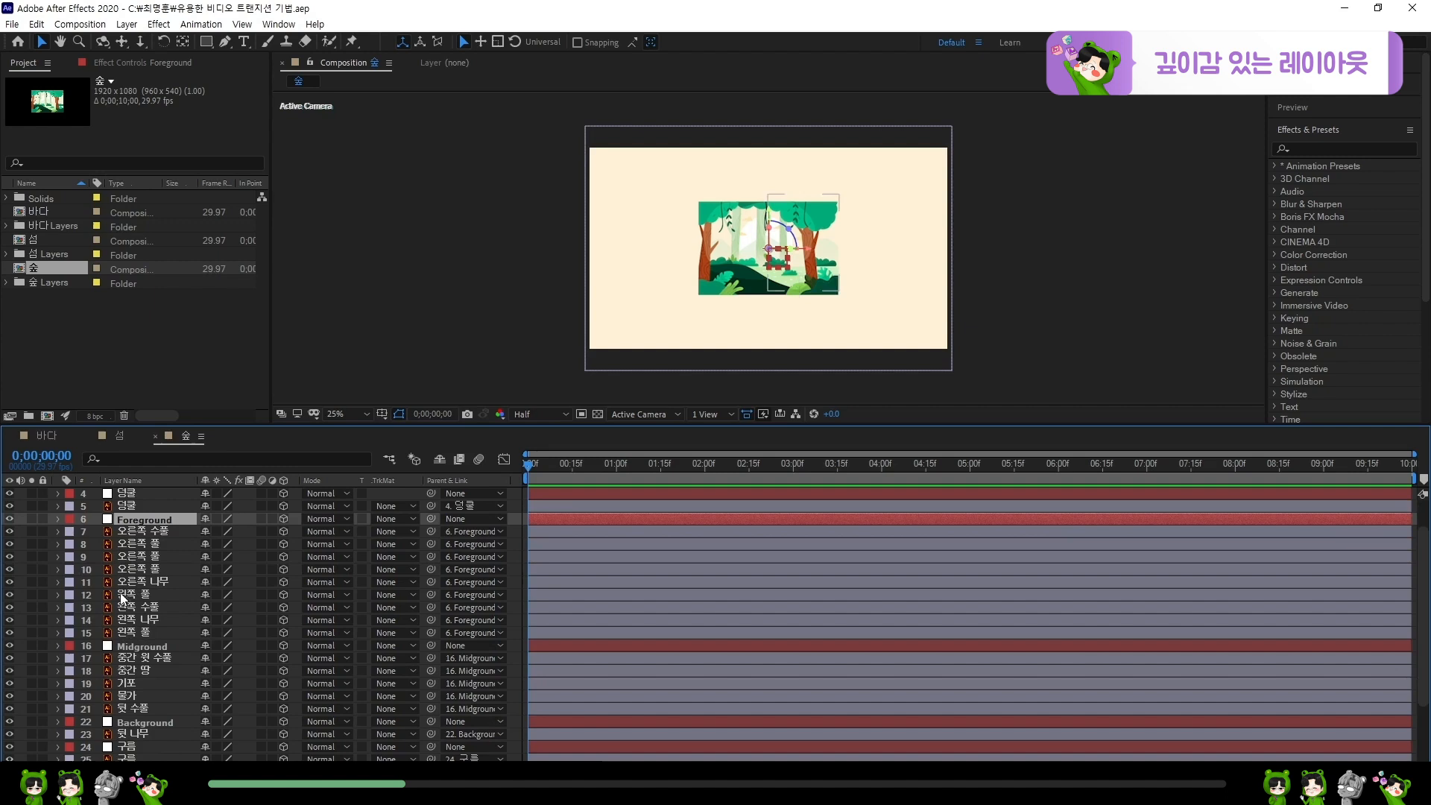
click(167, 646)
click(177, 721)
click(165, 522)
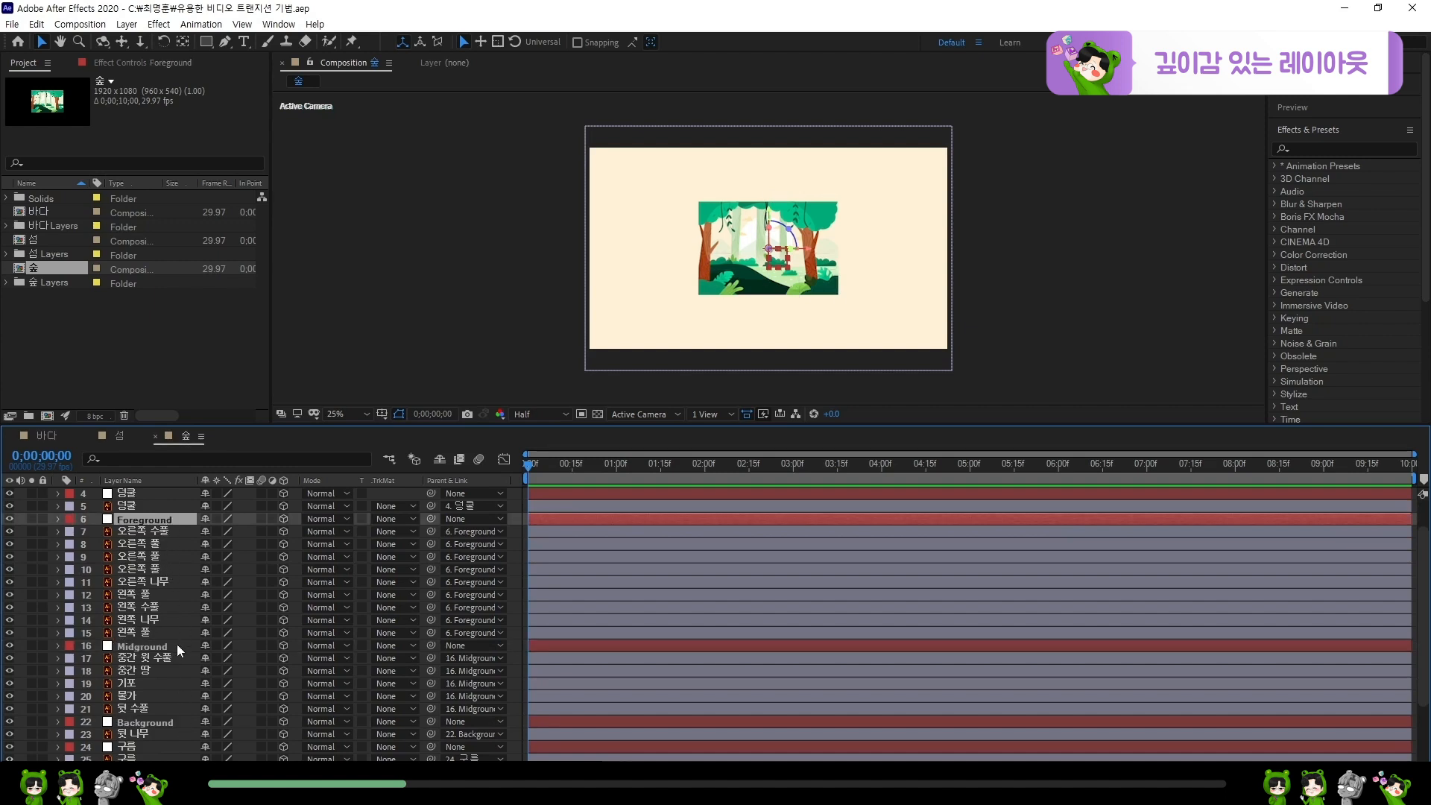
click(177, 646)
click(177, 721)
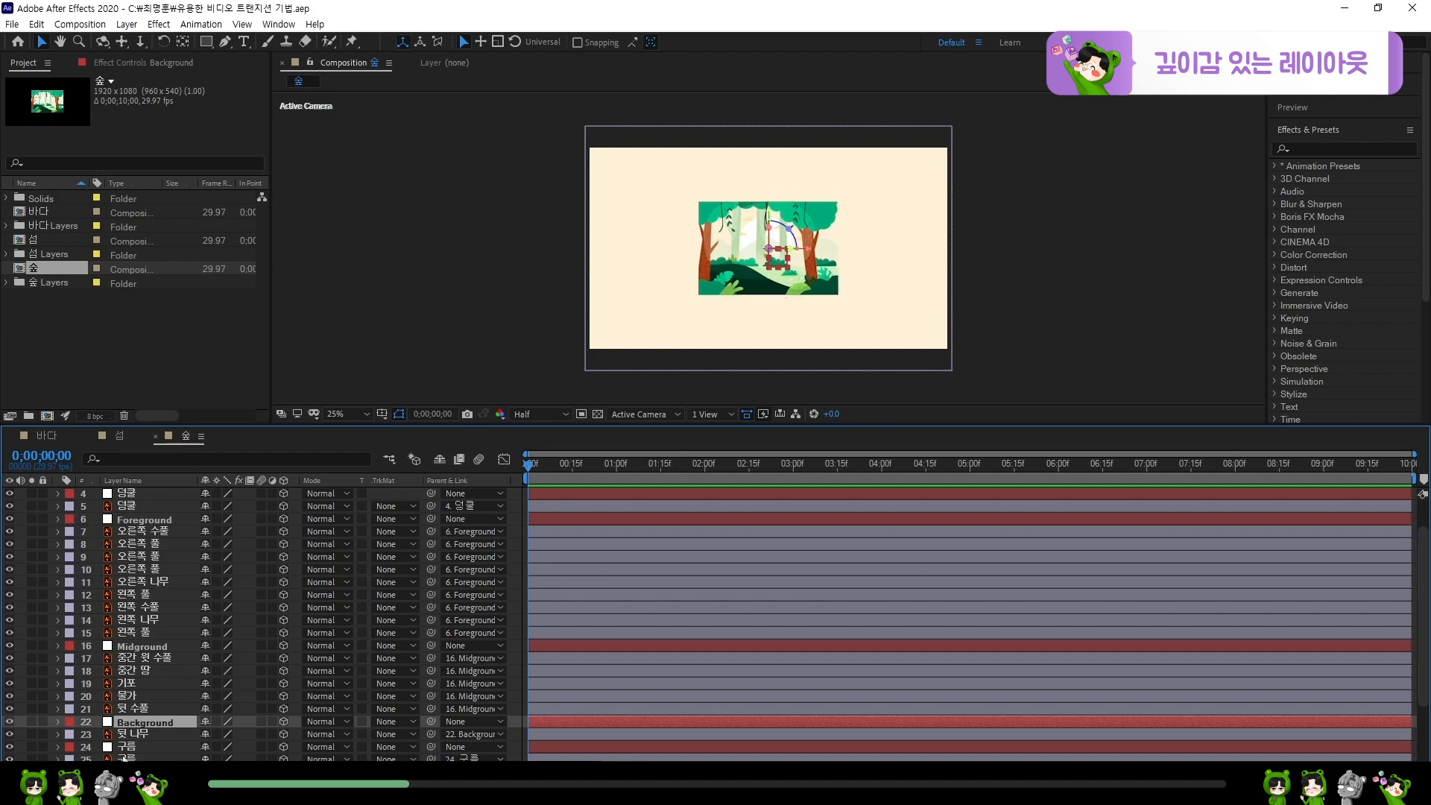
scroll(168, 618, up, 1)
- Reveal the Foreground null's position for reference and set the Midground null's Z position to 500
click(162, 557)
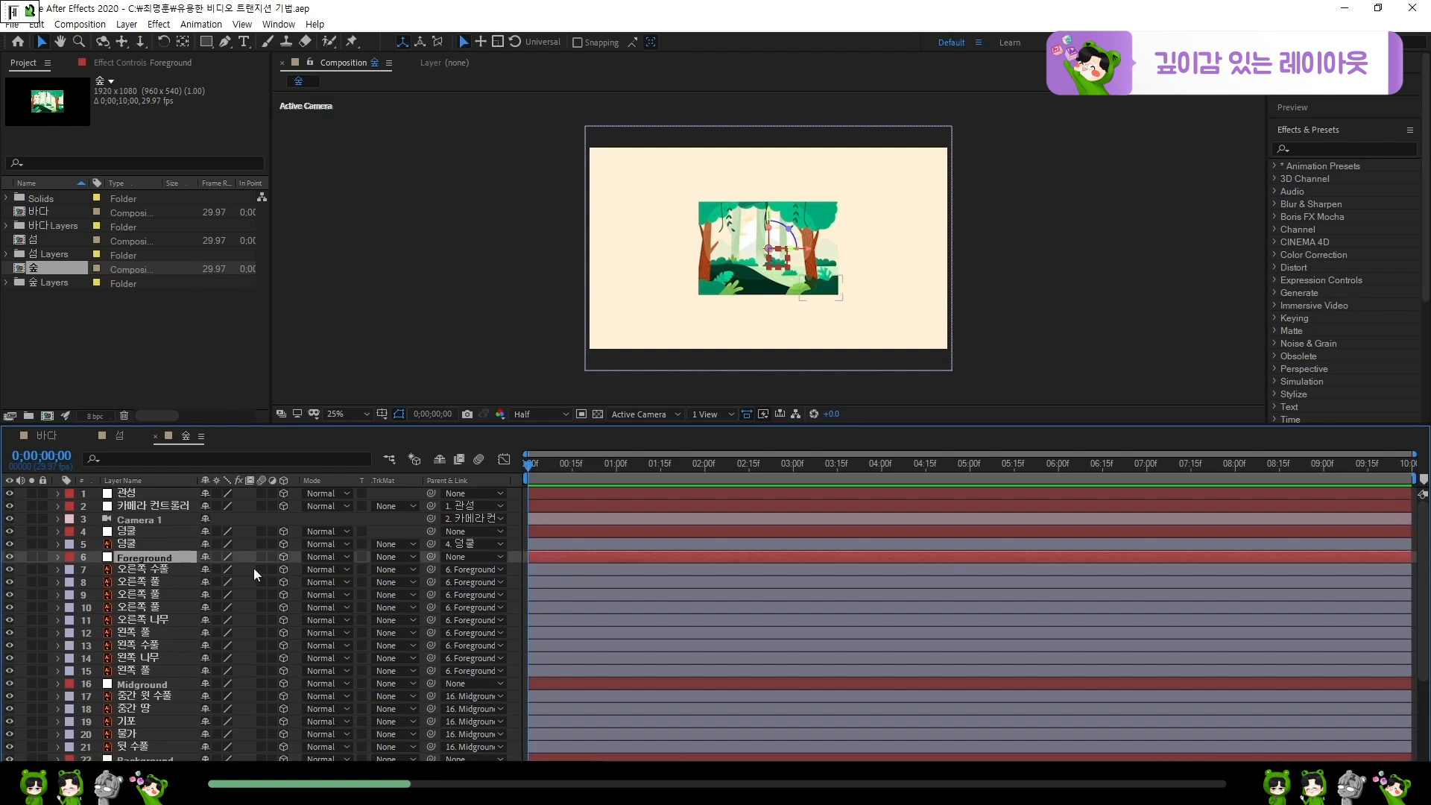
key(p)
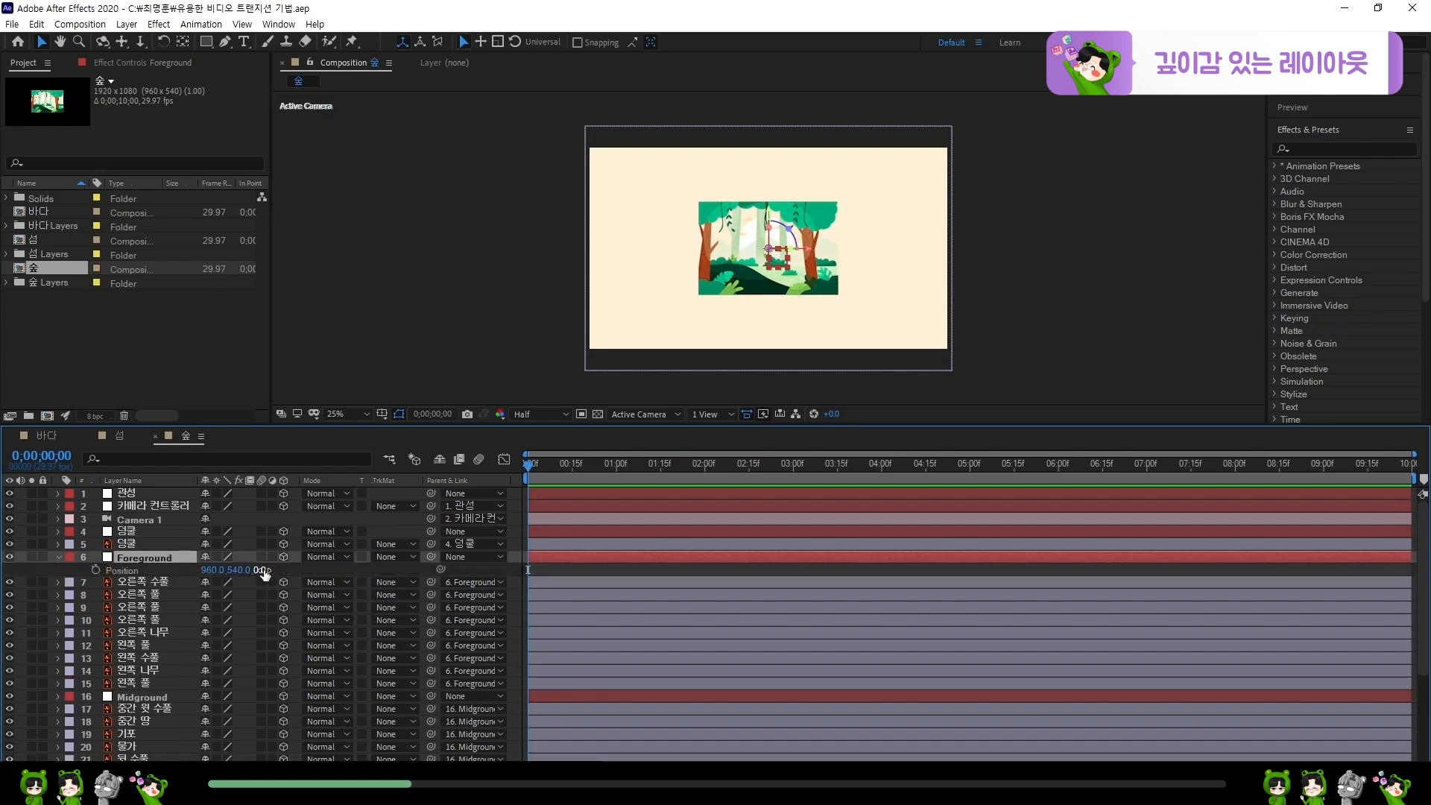
scroll(136, 659, down, 3)
click(162, 583)
key(p)
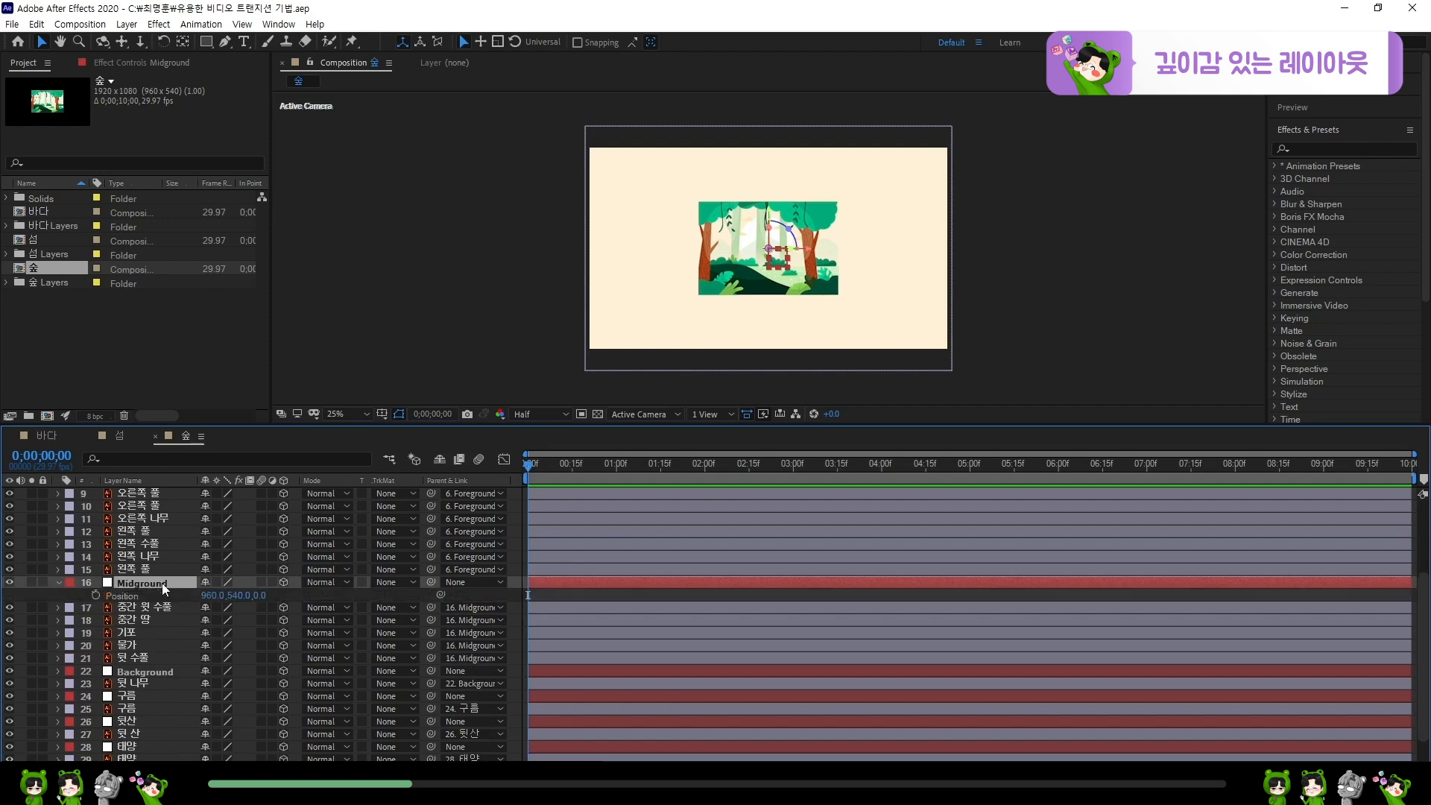
drag(259, 595, 275, 599)
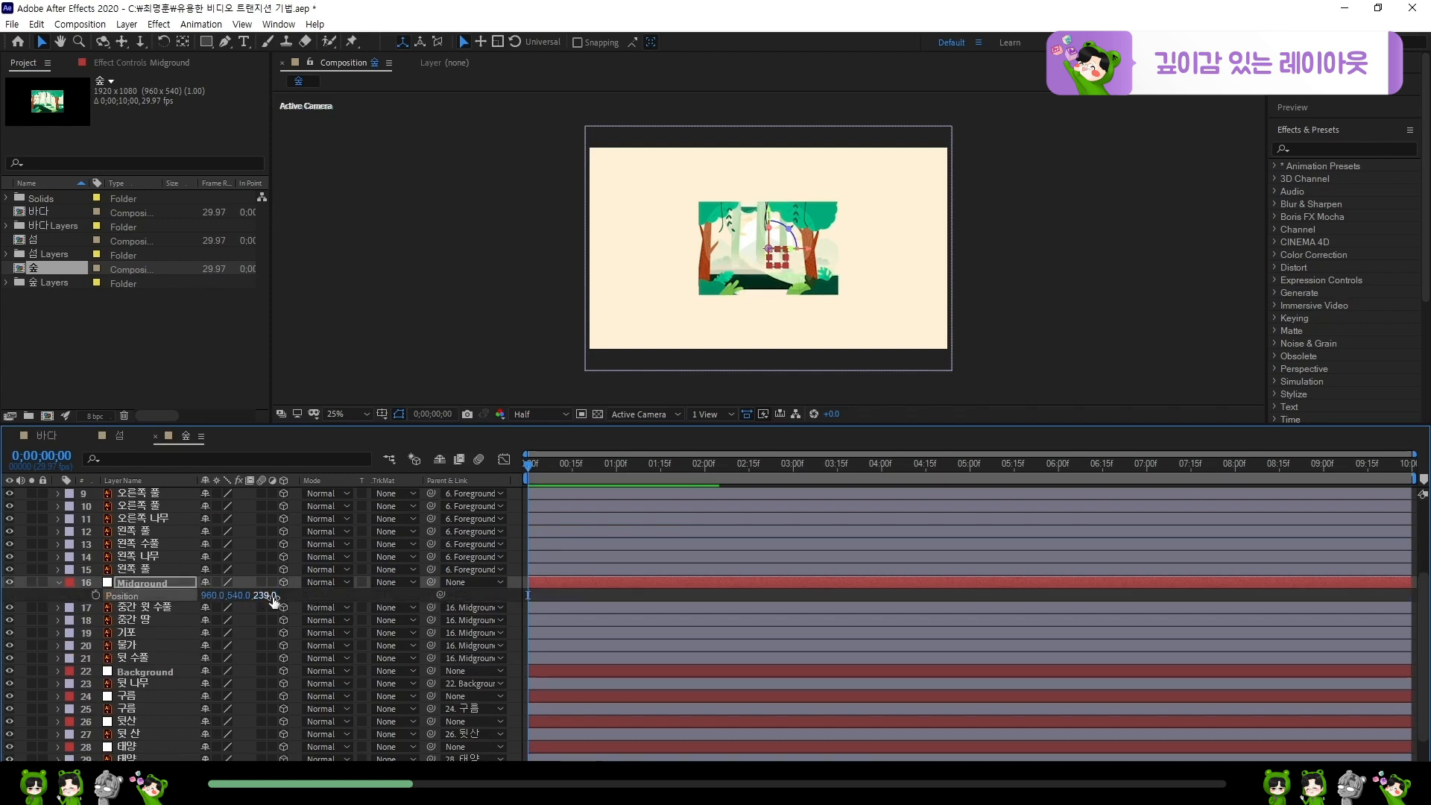
click(272, 598)
text(500)
key(Return)
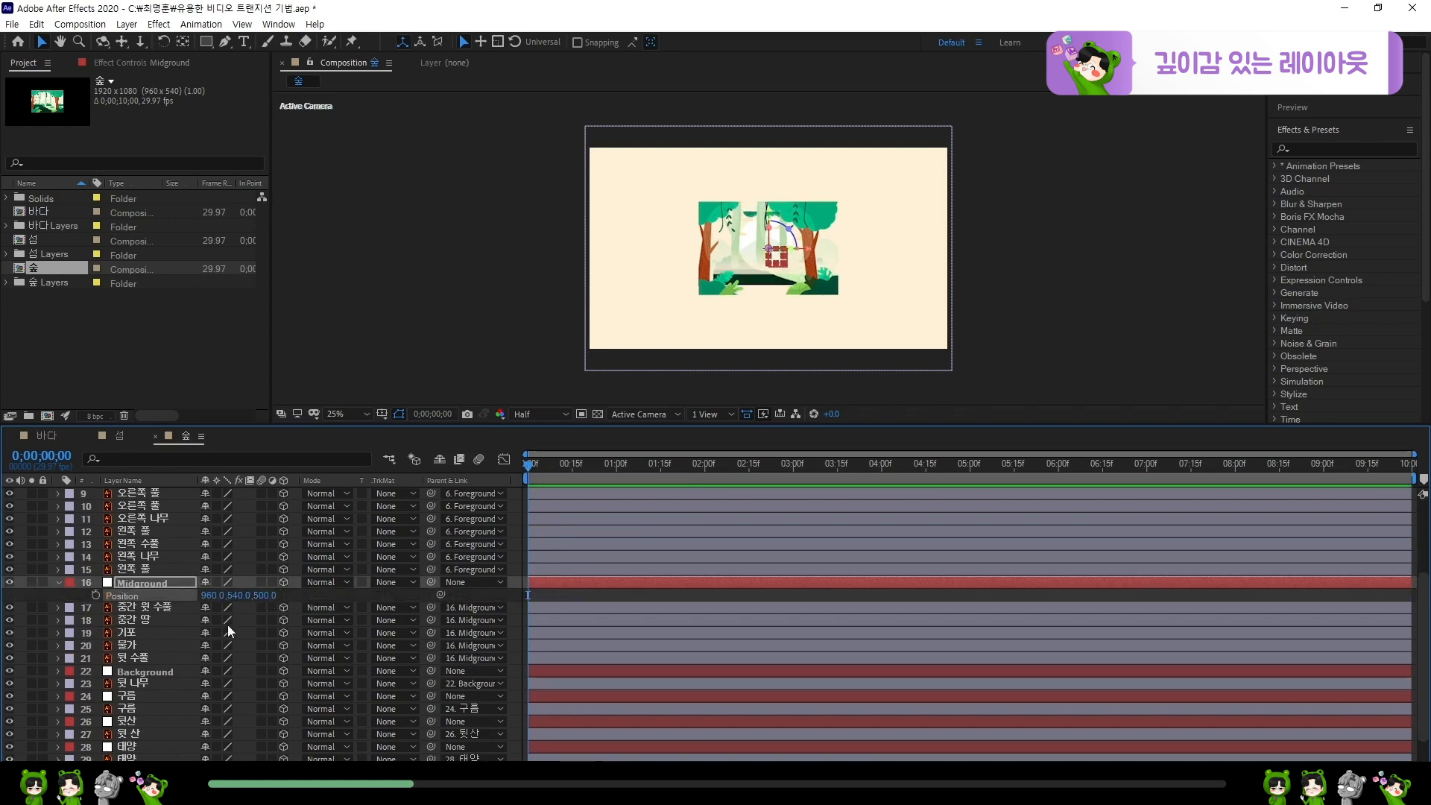
- Set the Background null's Z position to 1000
click(164, 670)
key(p)
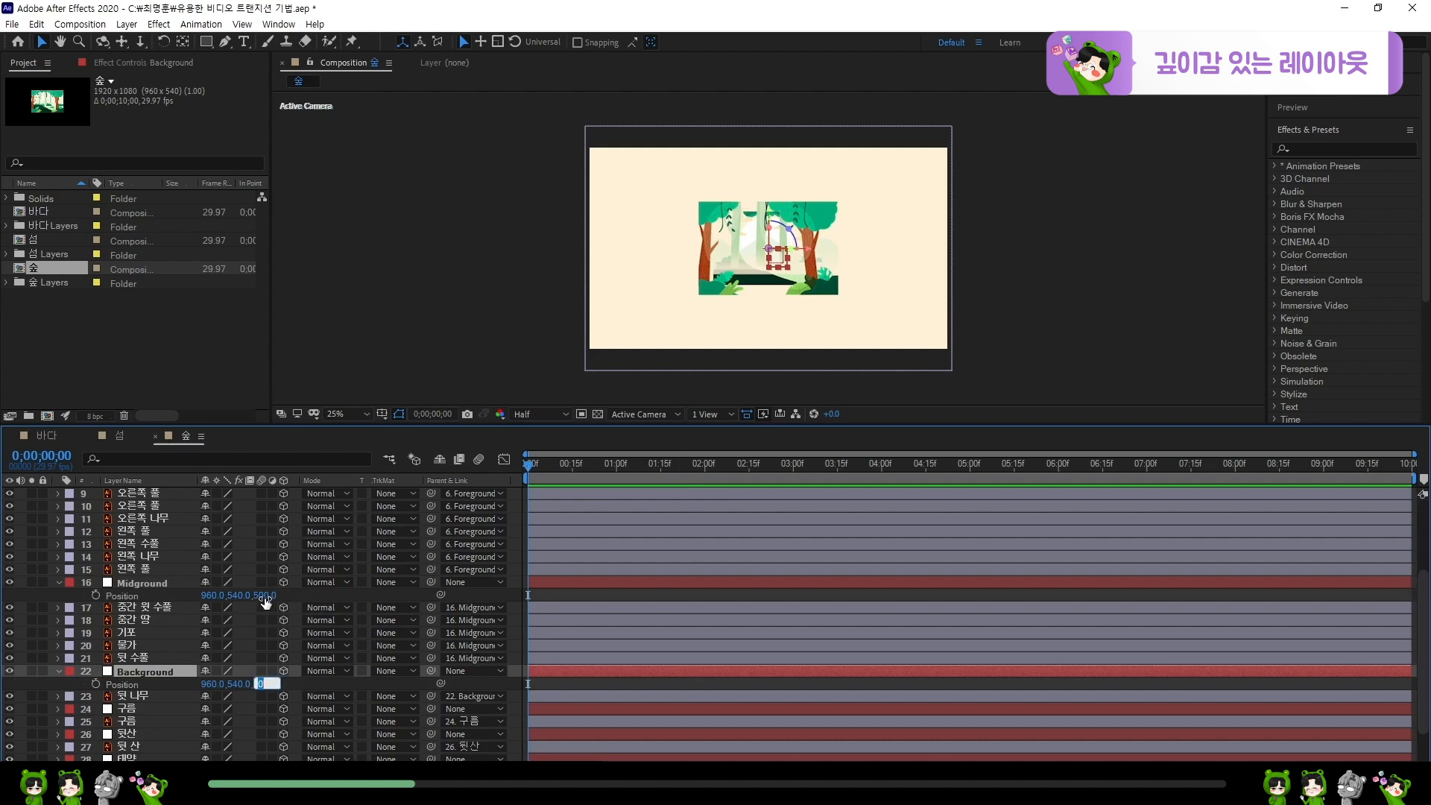
text(1000)
key(Return)
- Set the Z position of the 구름 null to 1500
scroll(146, 691, down, 2)
click(142, 665)
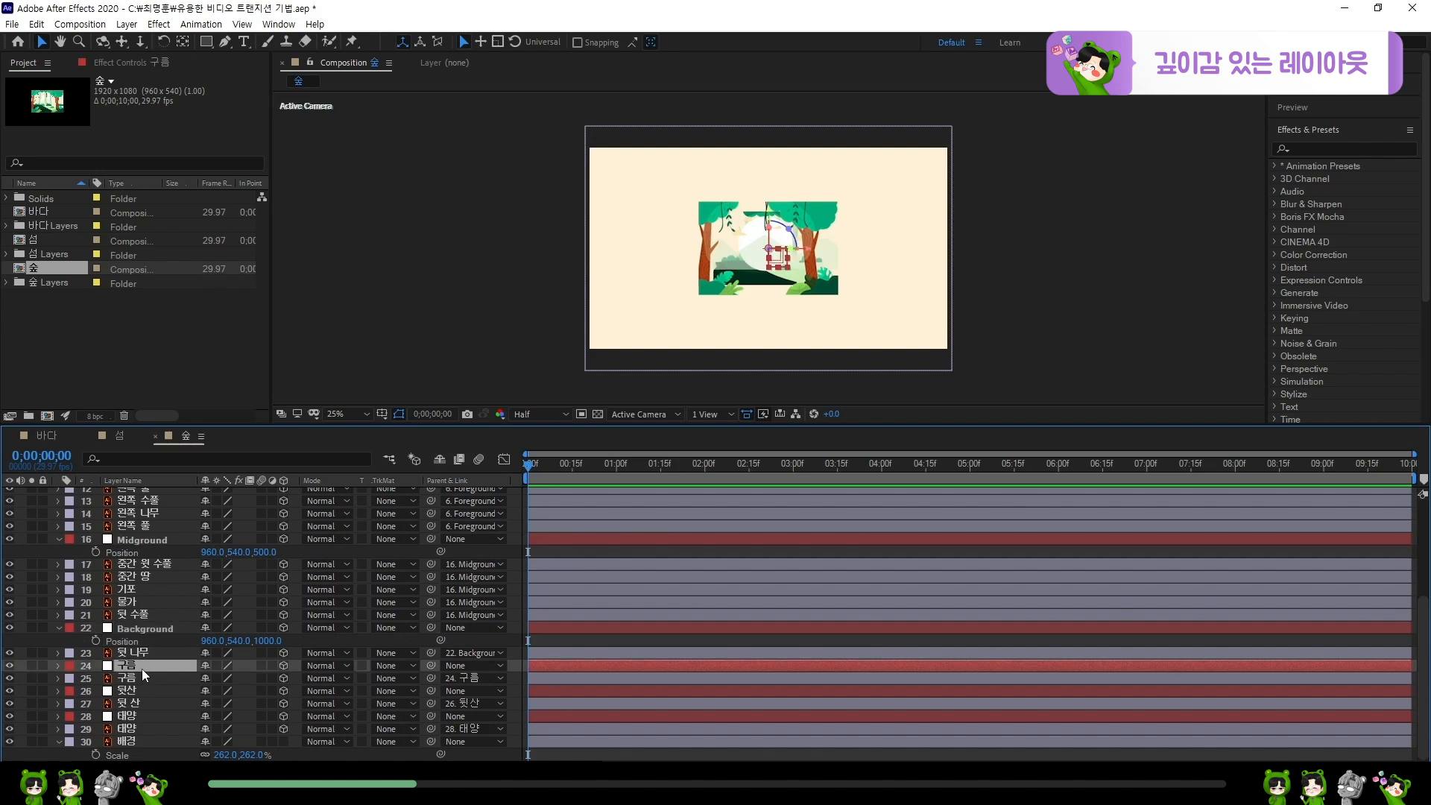
key(p)
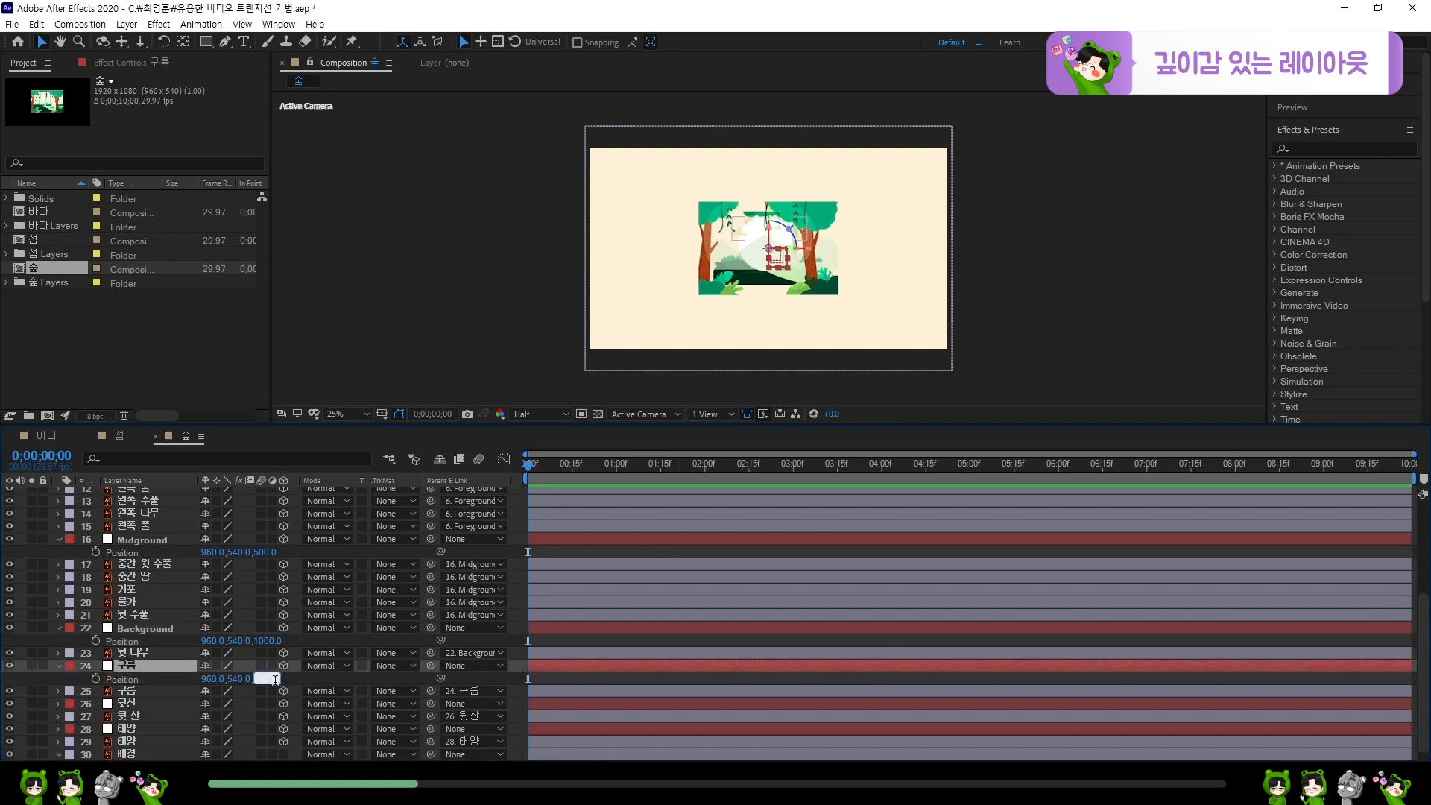
key(Return)
- Set the Z position of the 뒷산 null to 2000
click(155, 705)
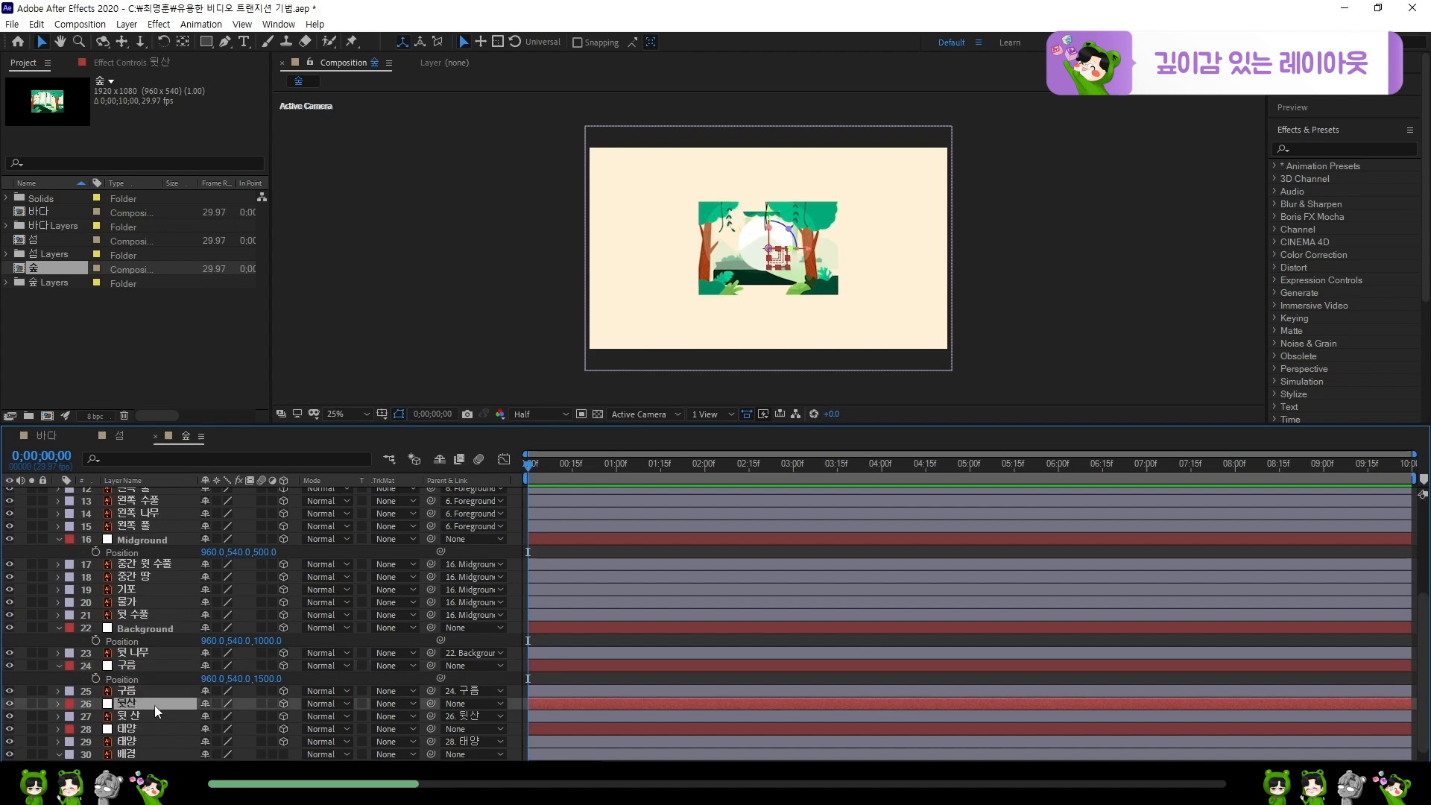
key(p)
click(261, 717)
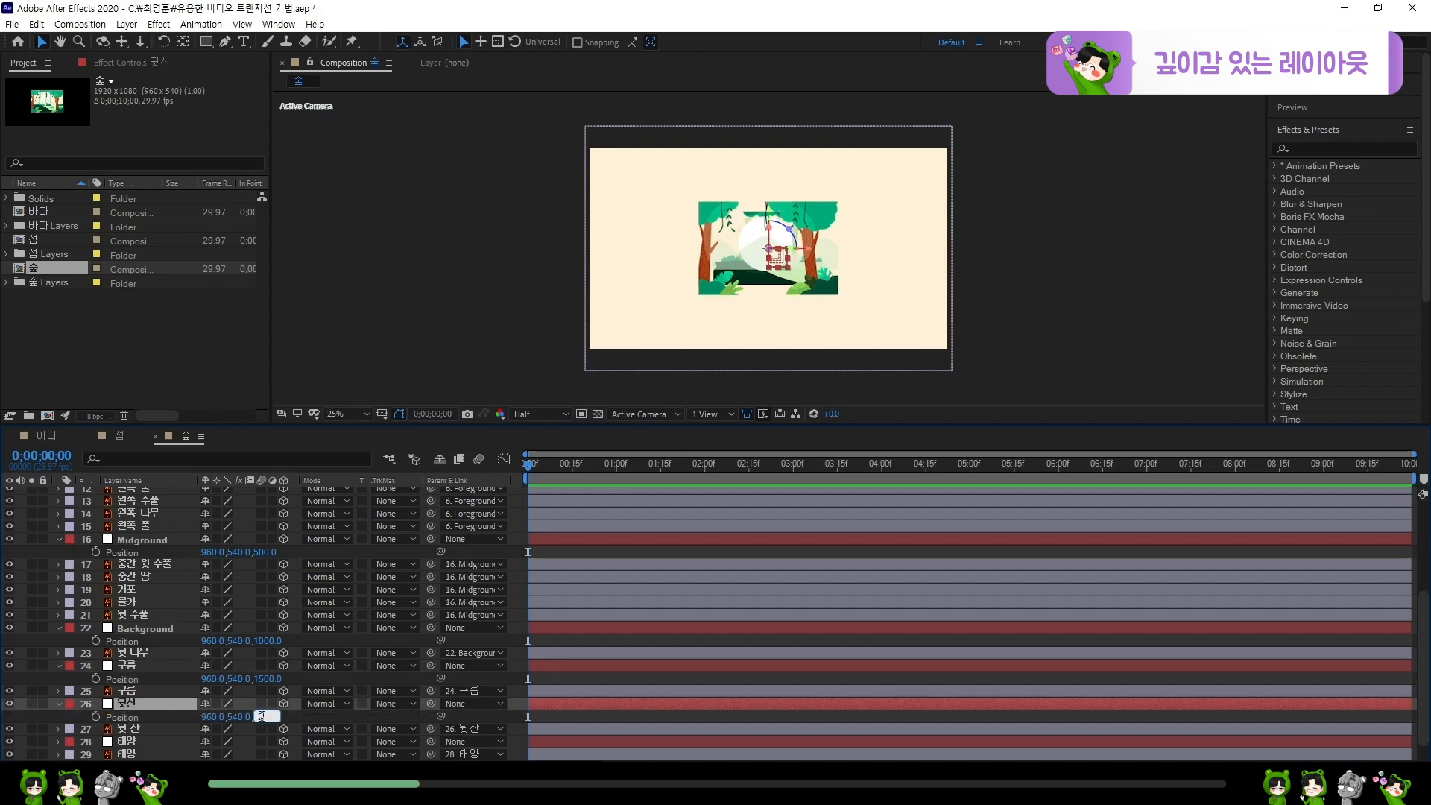
key(Return)
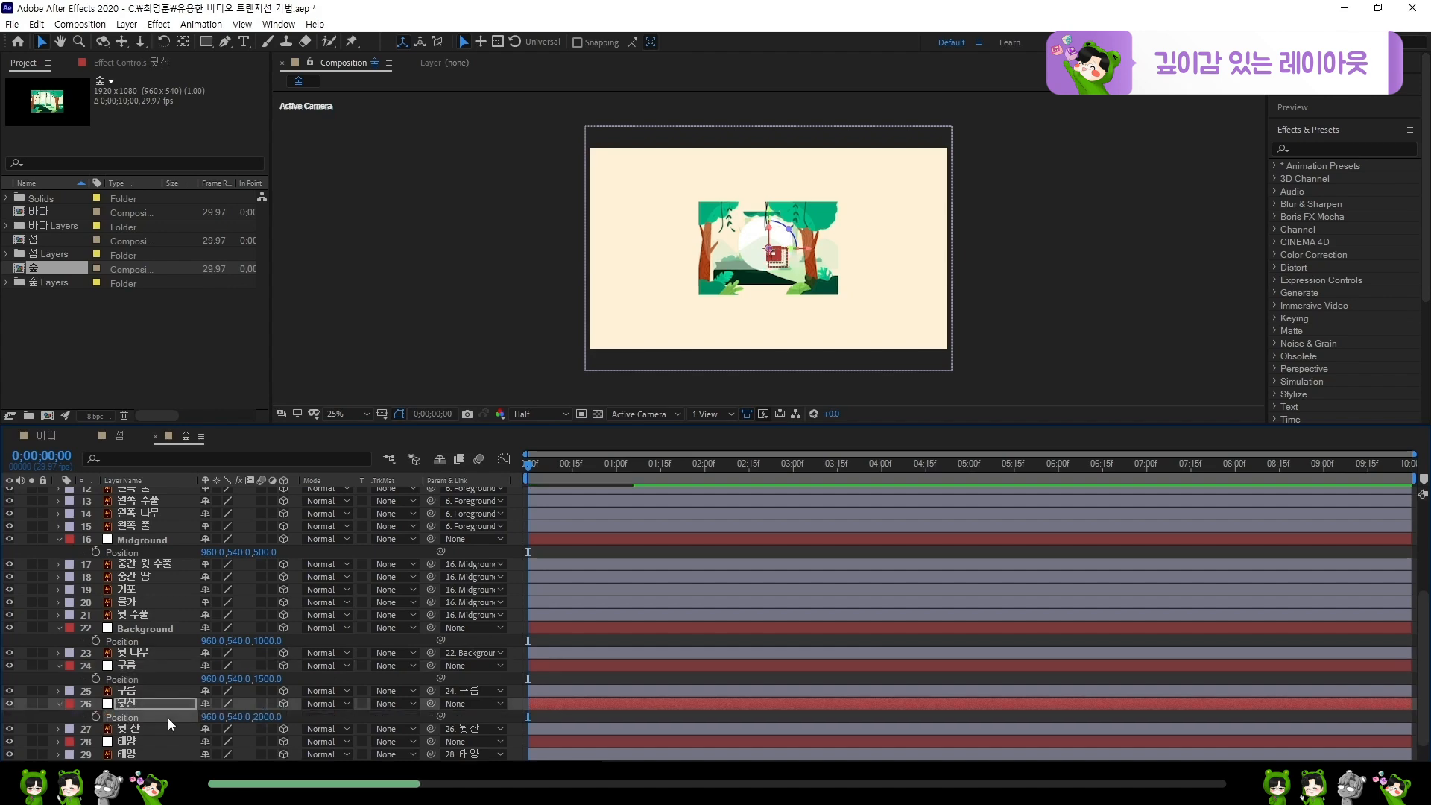
- Set the Z position of the 태양 null to 2500
scroll(167, 718, down, 1)
click(150, 717)
text(p)
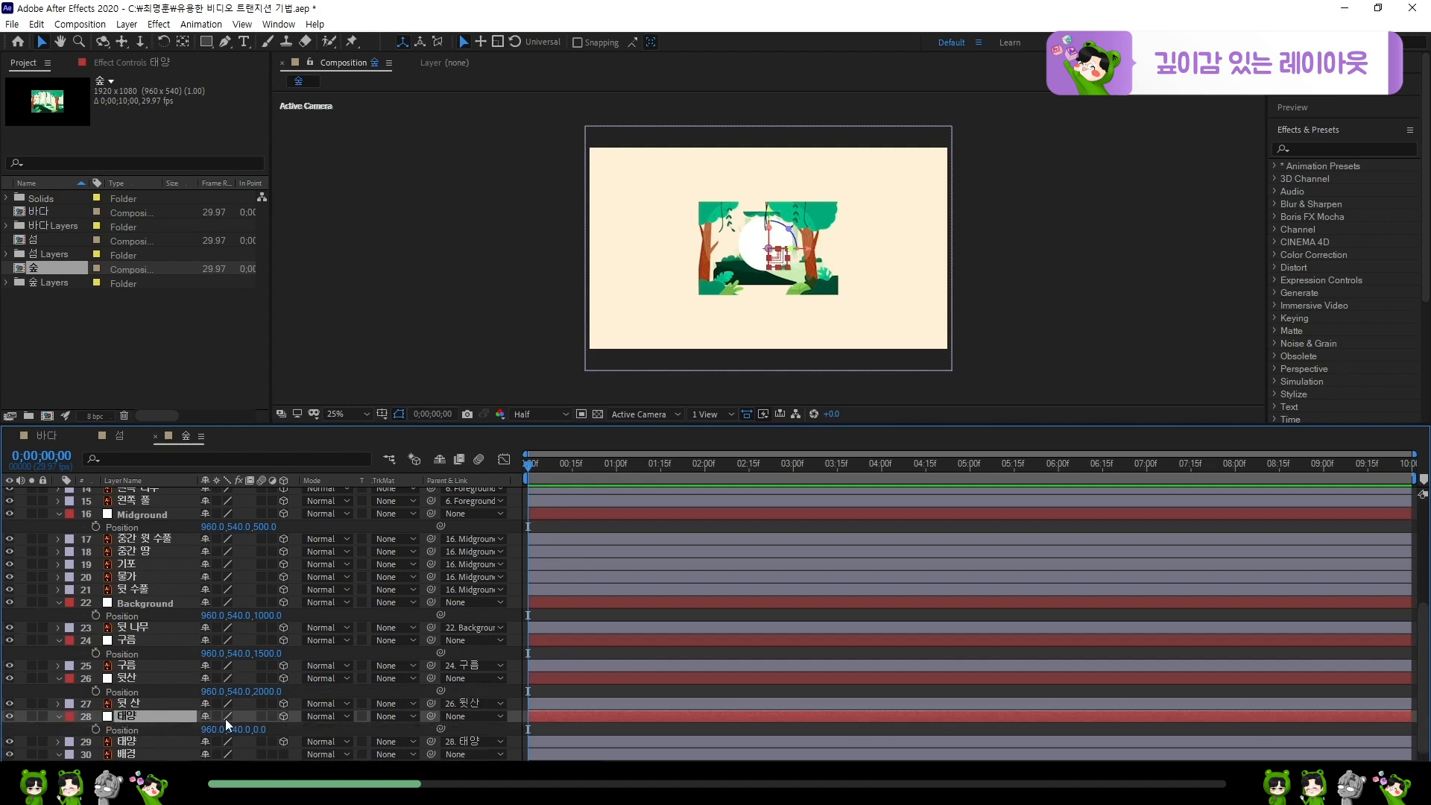
text(2500)
key(Return)
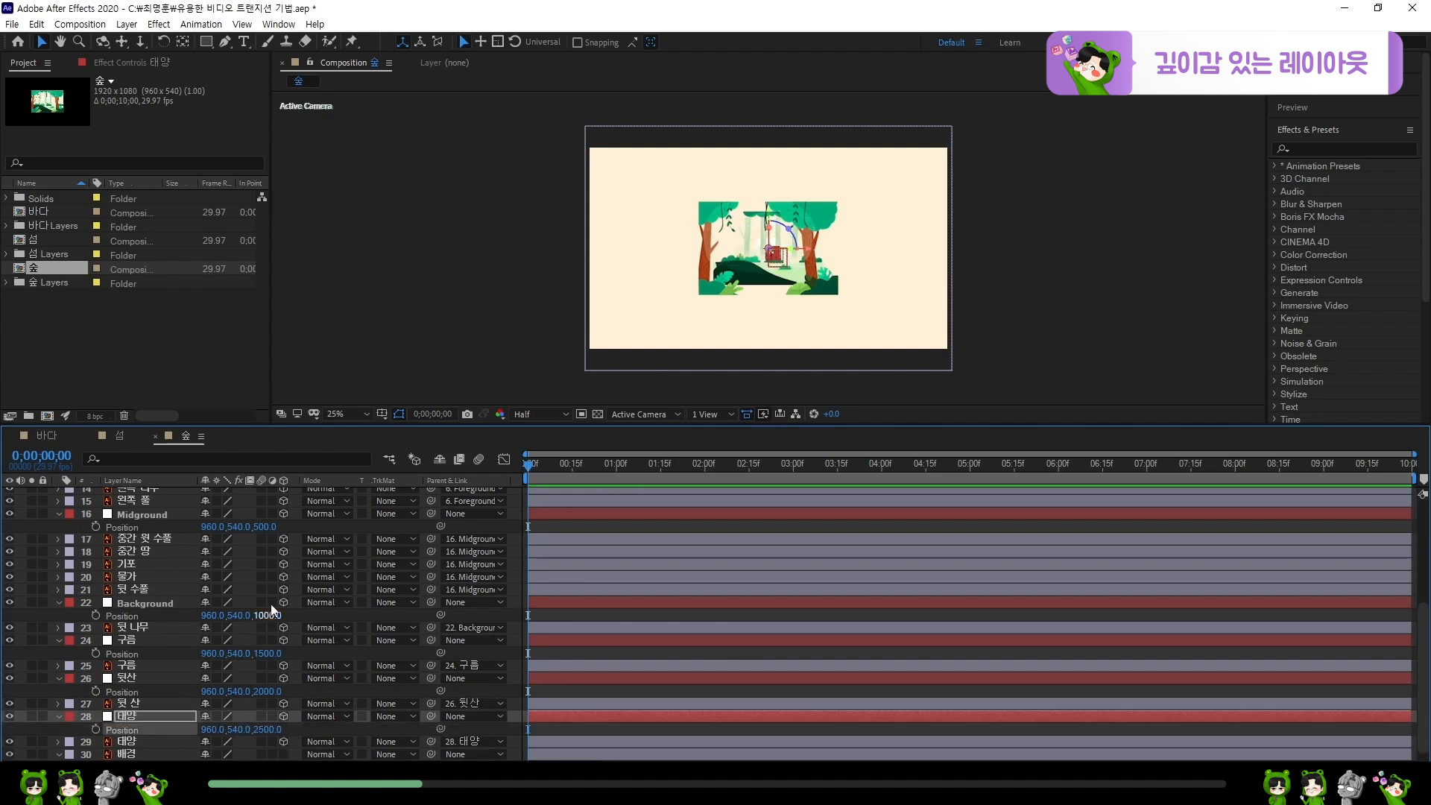
- Set the Z position of the 덩쿨 null above the Foreground group to -200 and save the project
scroll(269, 697, down, 1)
scroll(262, 708, up, 5)
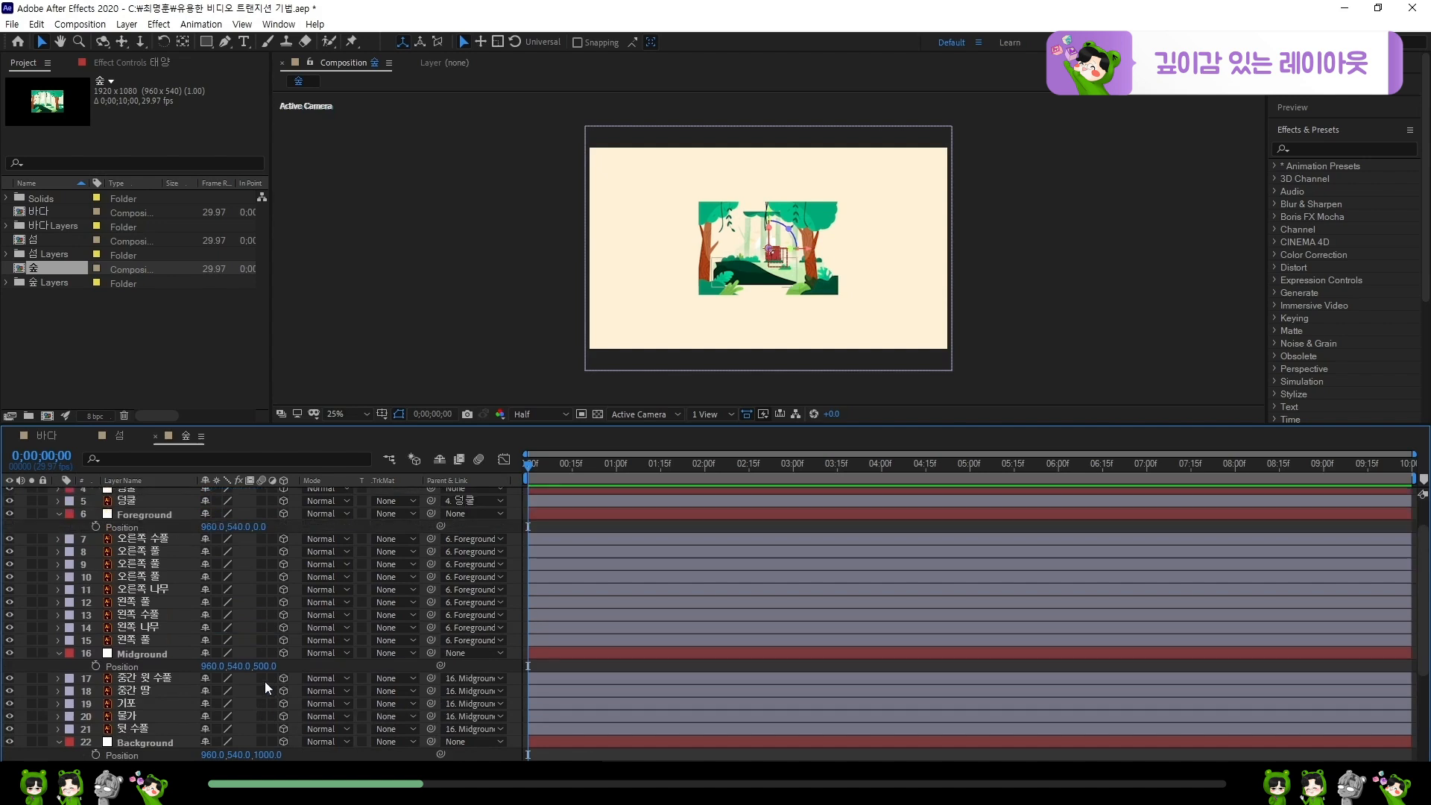
click(154, 532)
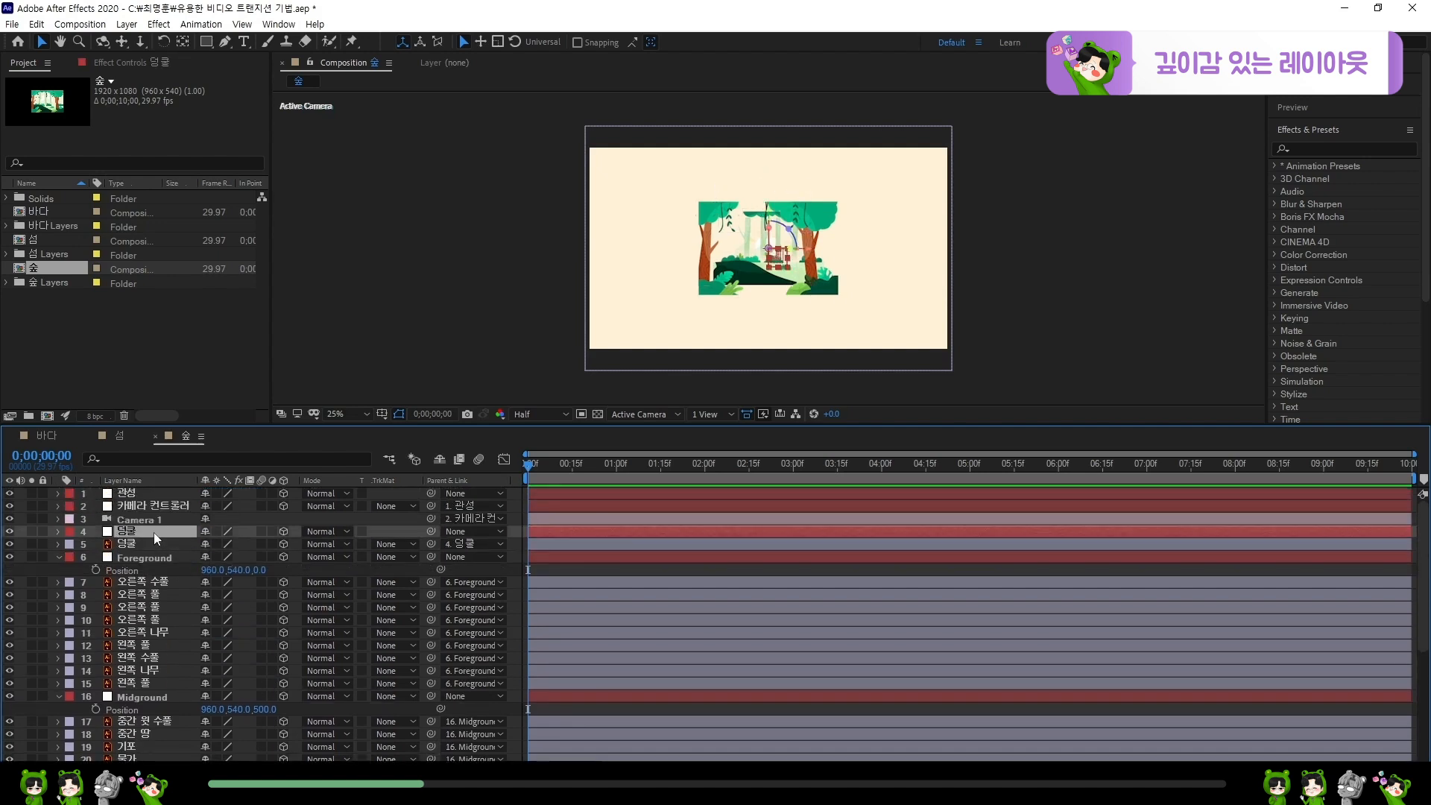
key(p)
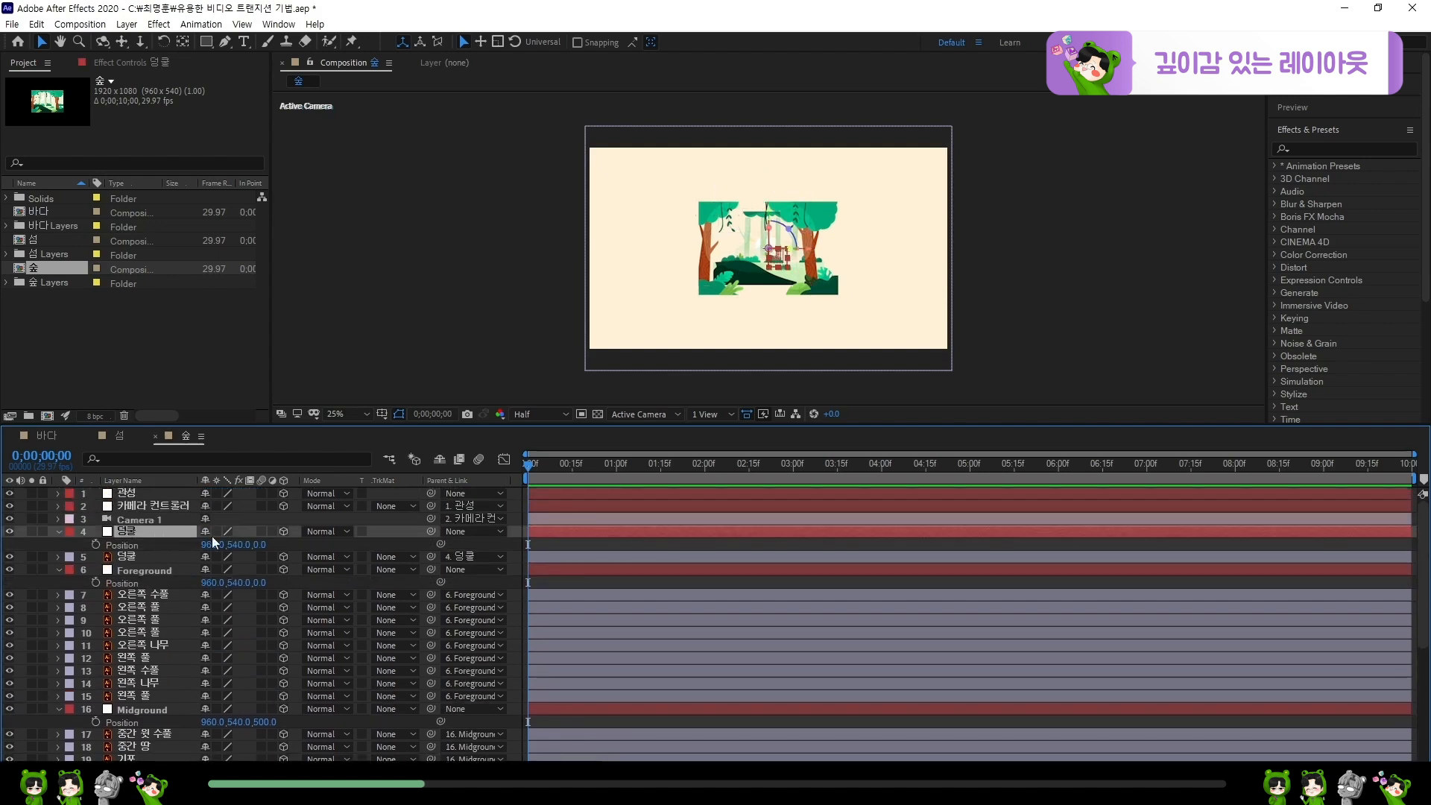
drag(257, 548, 225, 550)
click(261, 545)
text(-200)
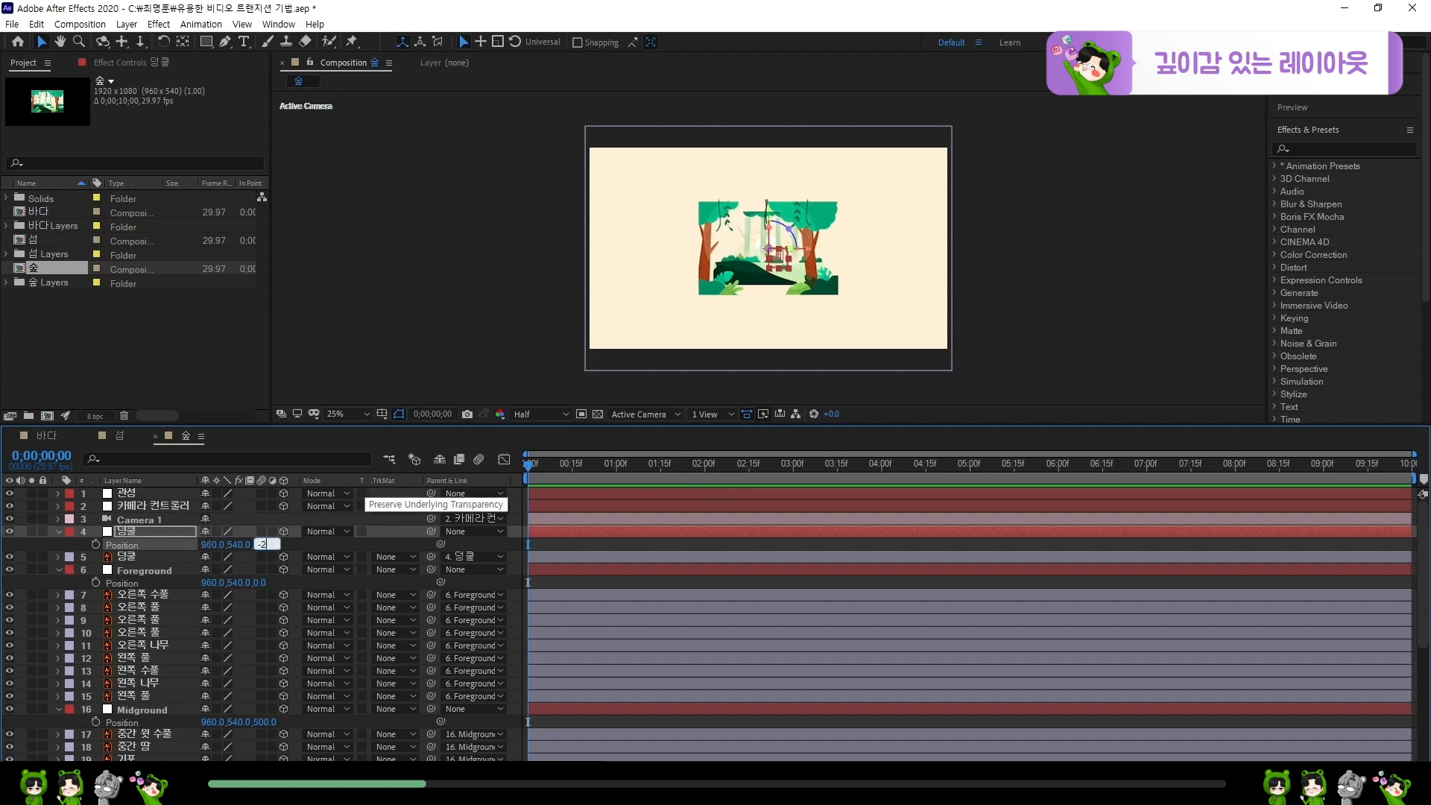
key(Return)
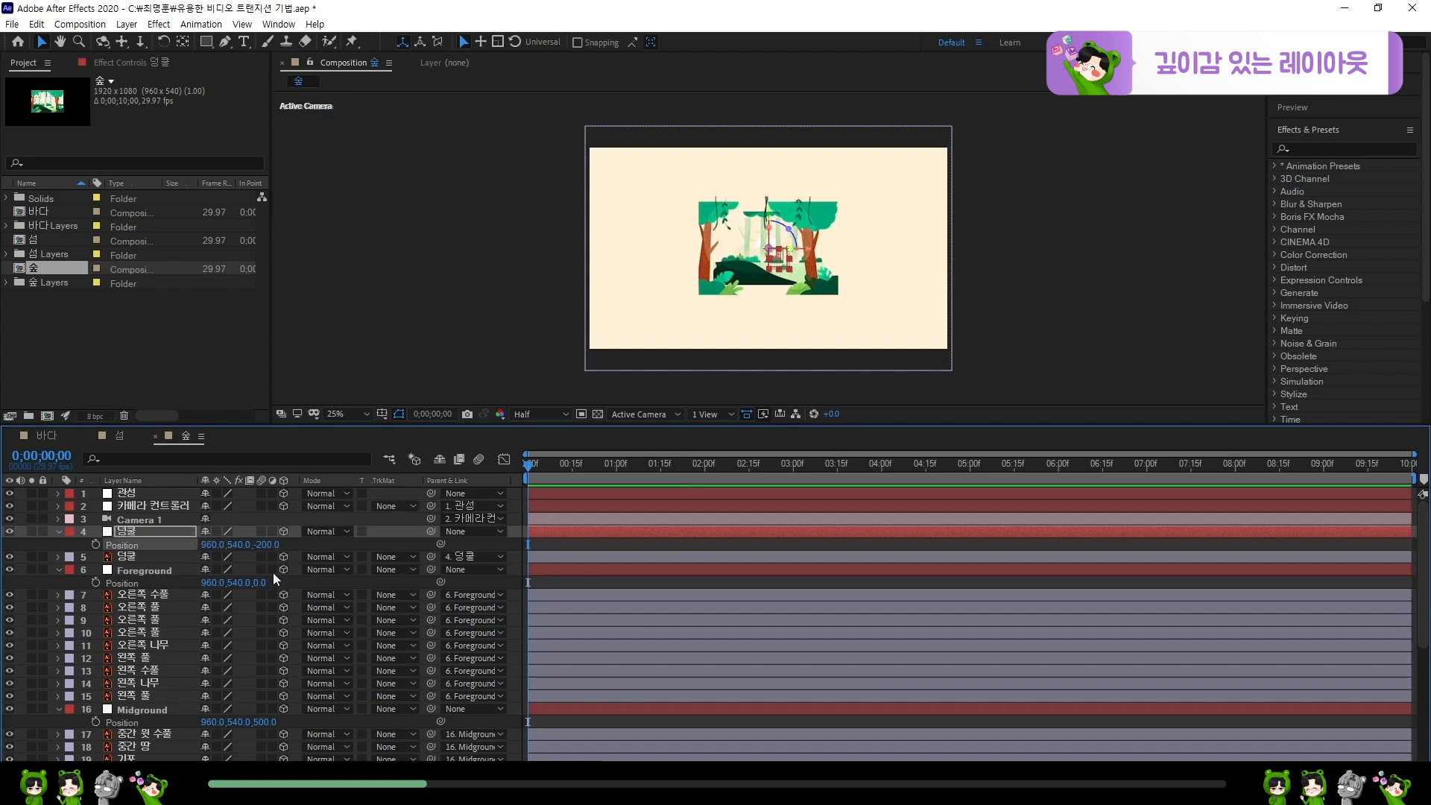
key(ctrl+s)
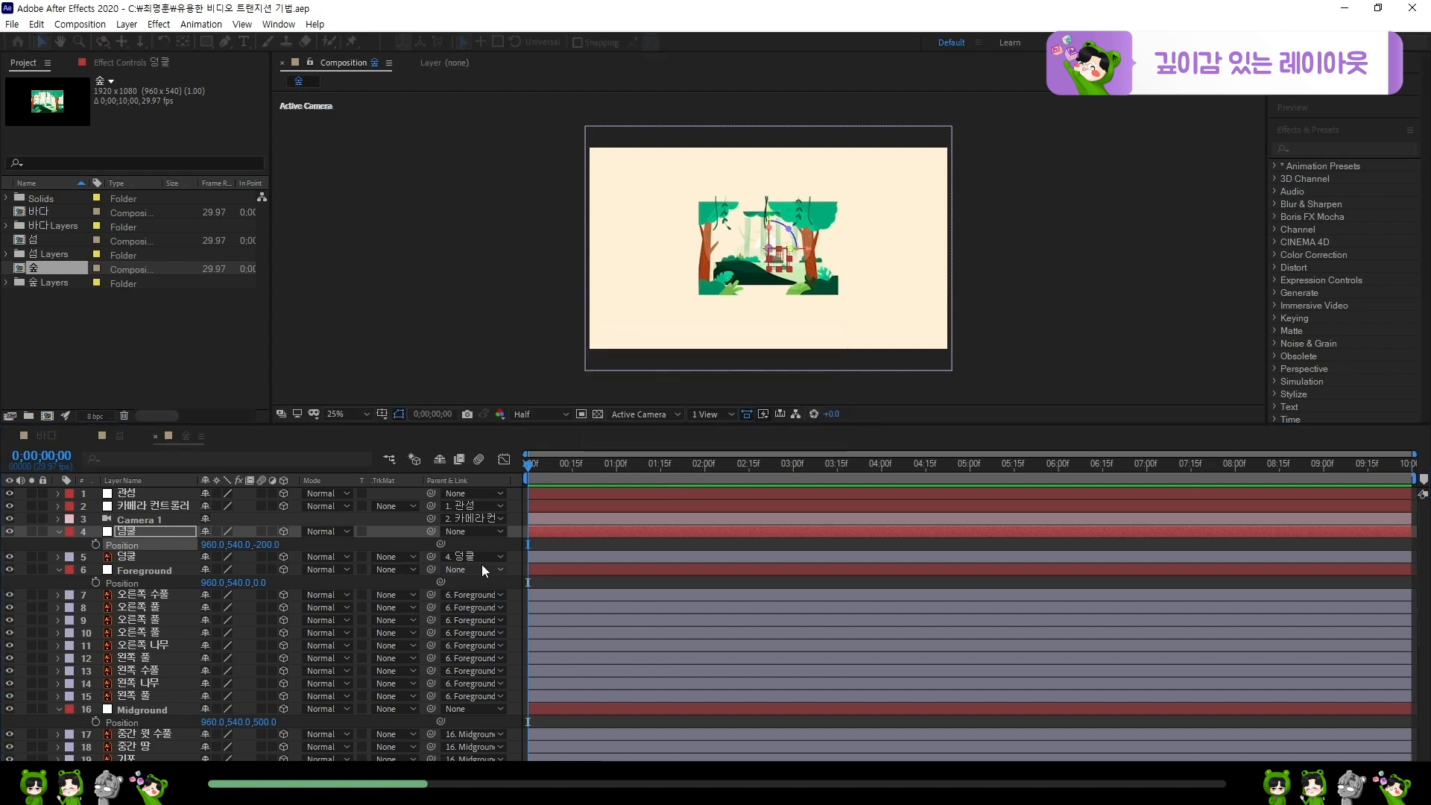
- Examine the depth spacing of the forest layers from several angles in Custom View 1 and return to the Active Camera view
click(644, 414)
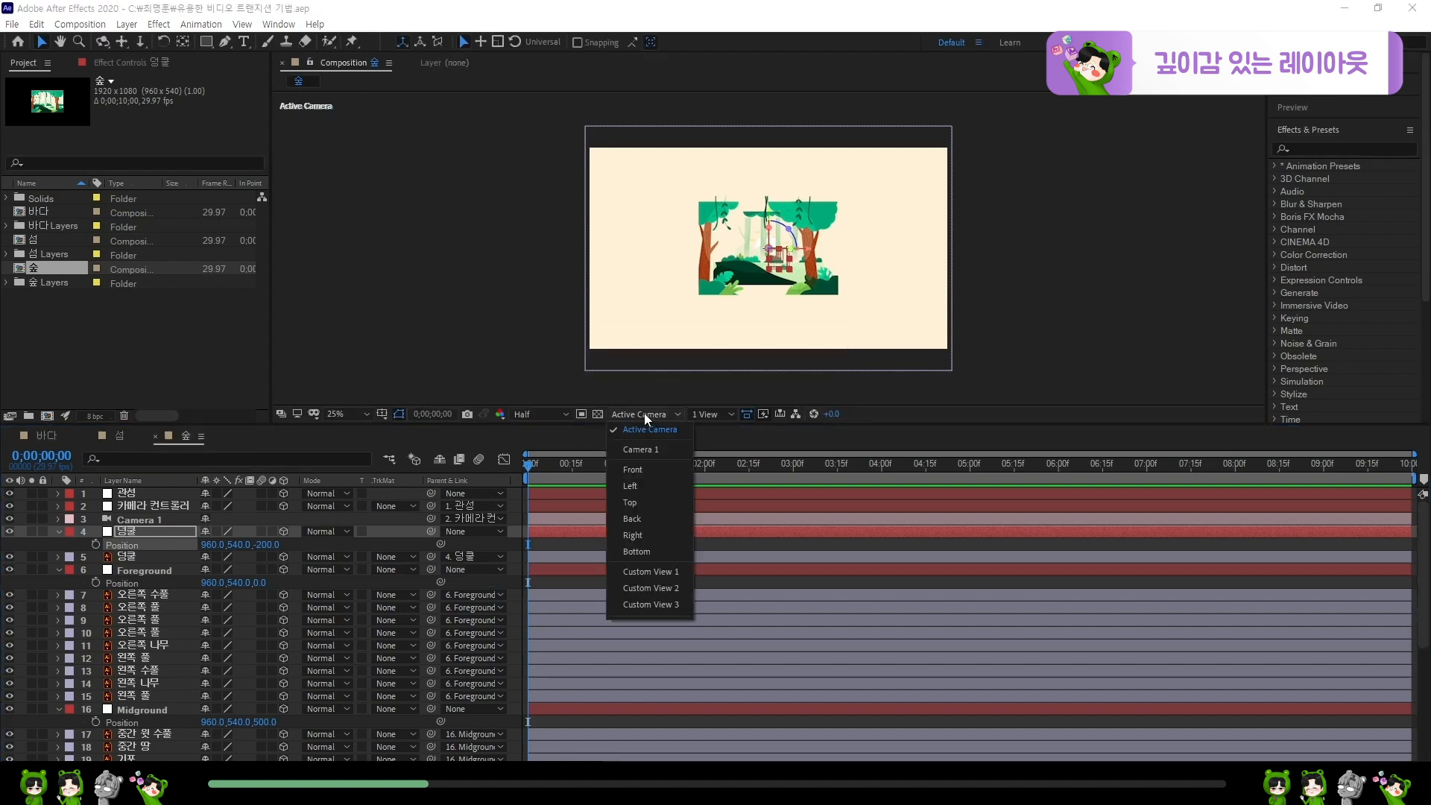
click(659, 571)
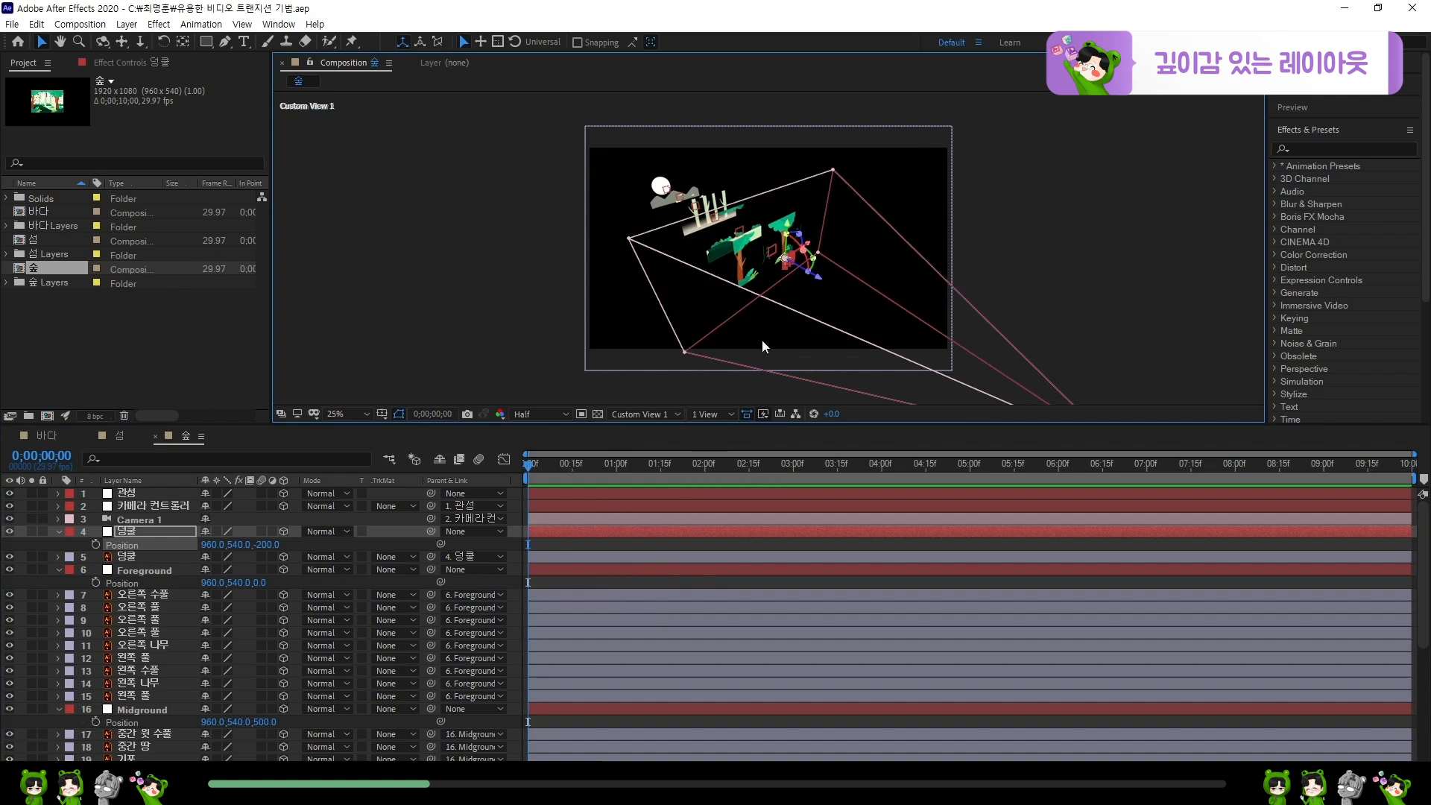
drag(576, 309, 604, 324)
drag(700, 261, 743, 255)
drag(872, 257, 733, 240)
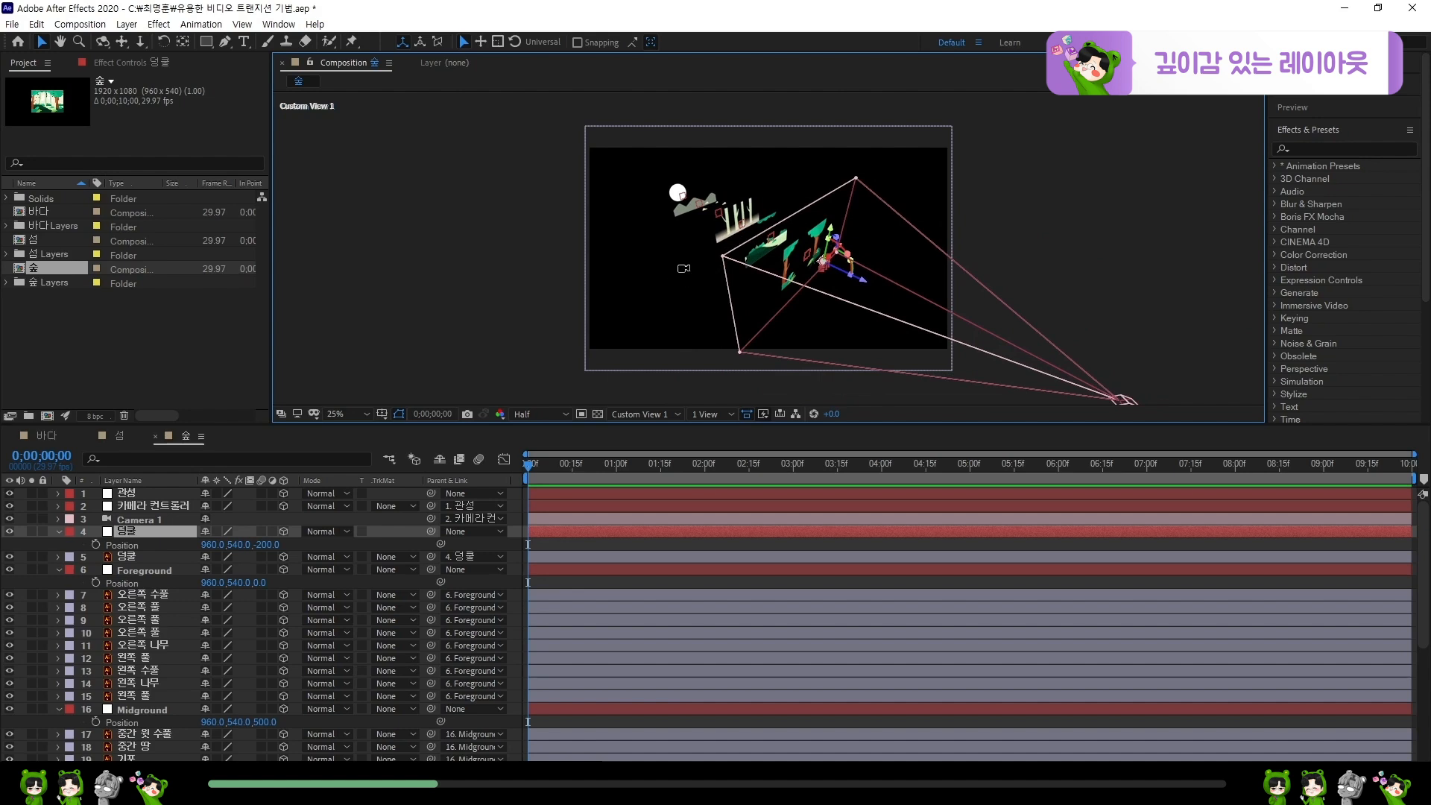
mouse_move(689, 267)
mouse_down()
mouse_move(743, 262)
mouse_move(670, 261)
mouse_move(705, 273)
mouse_up()
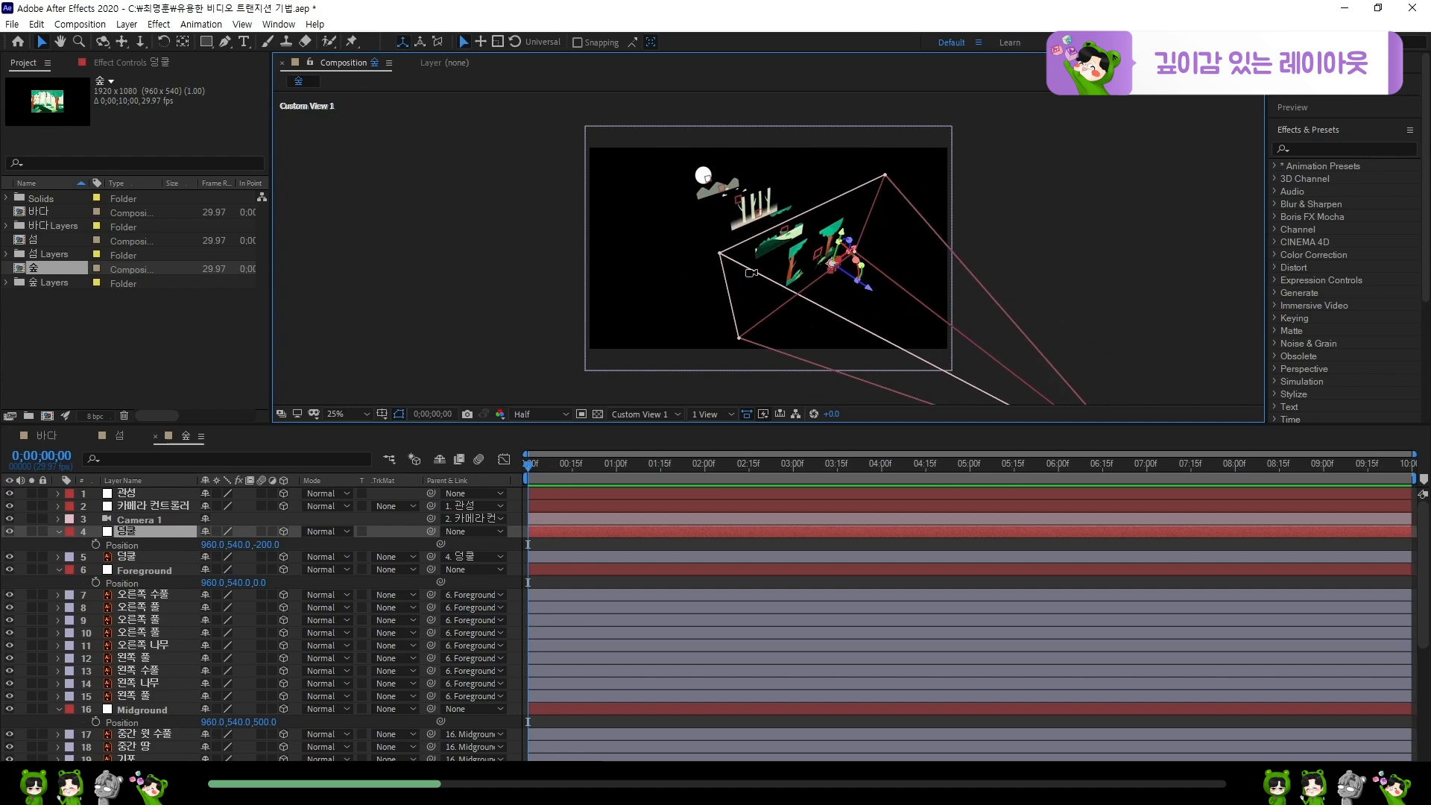
mouse_move(787, 237)
mouse_down()
mouse_move(774, 161)
mouse_move(783, 239)
mouse_move(788, 115)
mouse_move(790, 241)
mouse_up()
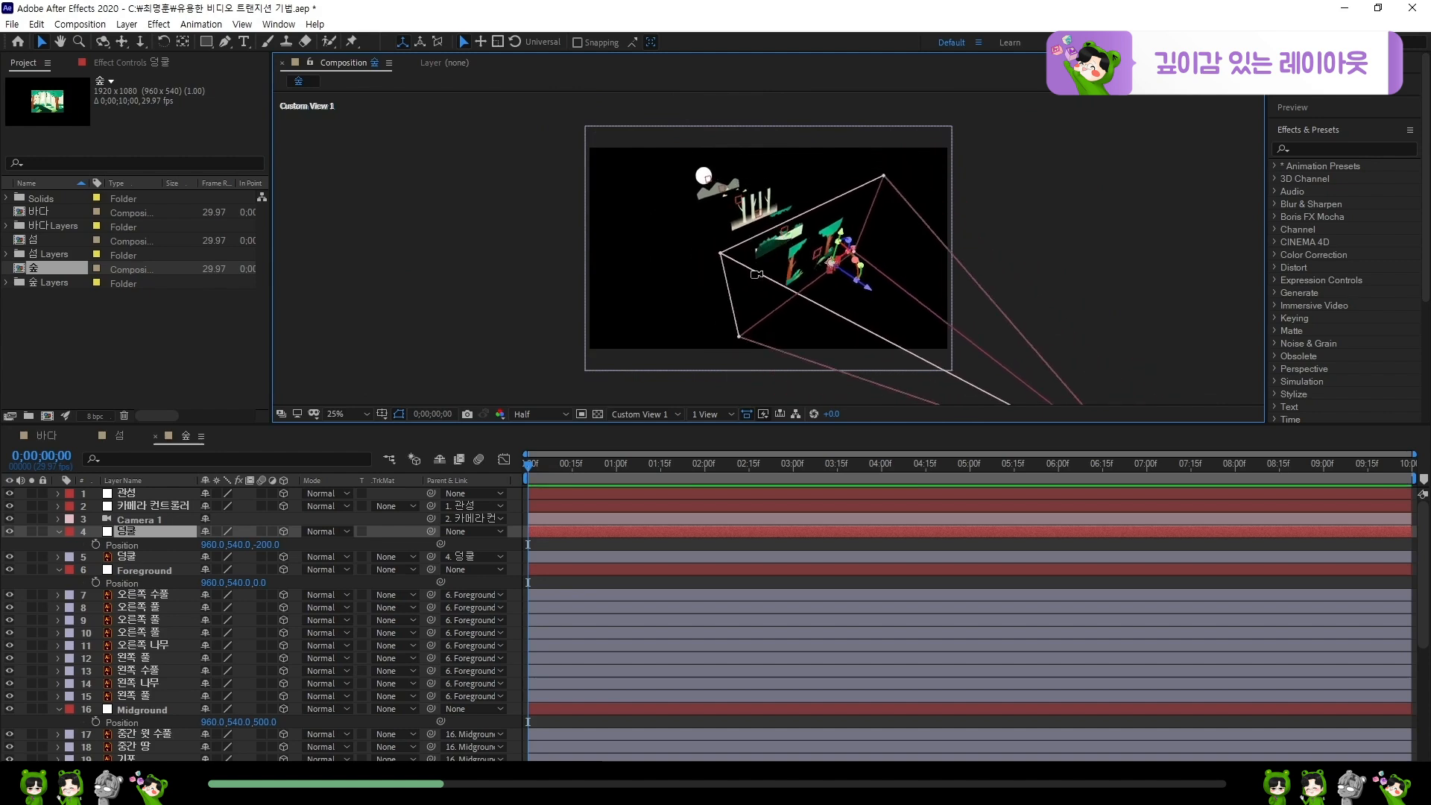
drag(766, 243, 731, 268)
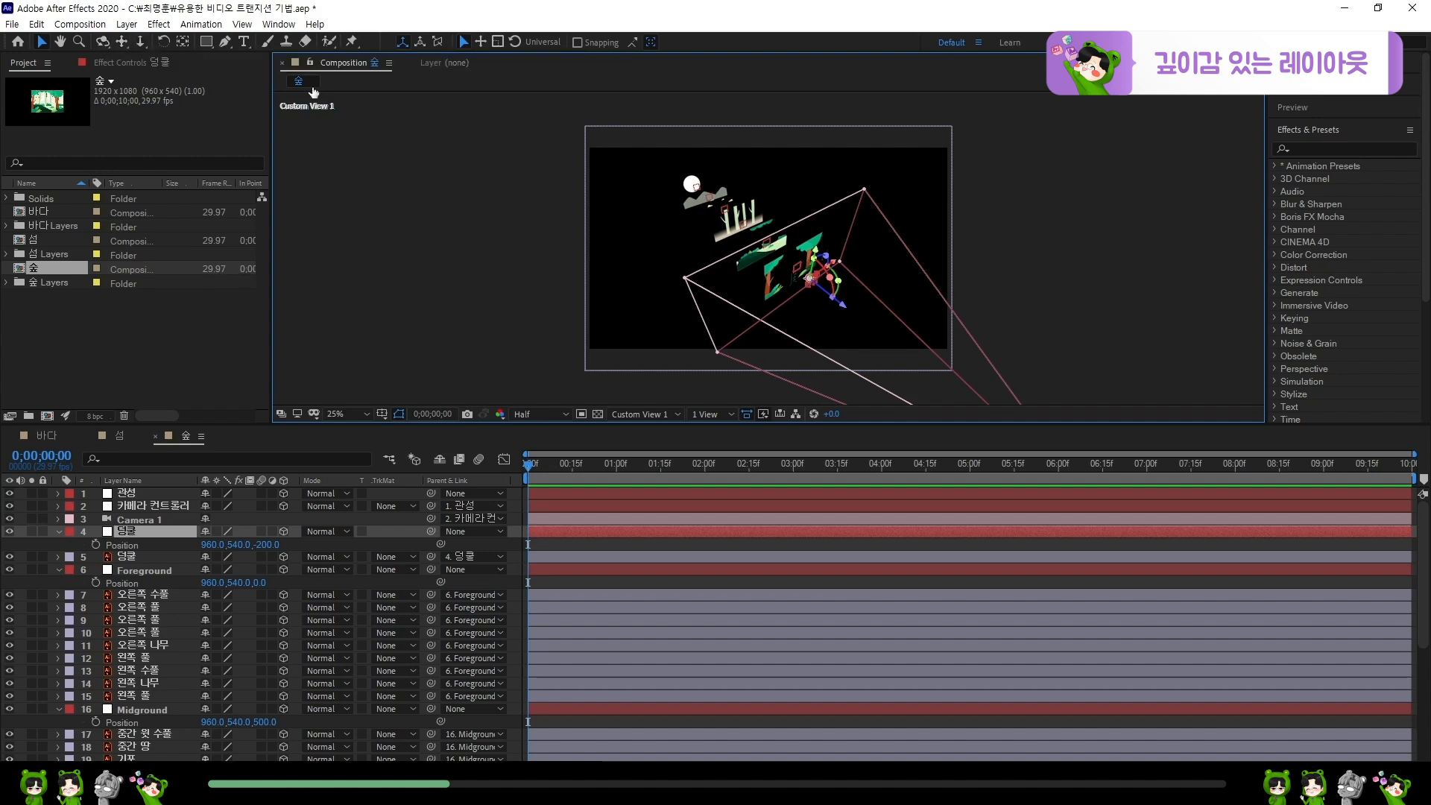
mouse_move(751, 253)
mouse_down()
mouse_move(734, 255)
mouse_move(769, 234)
mouse_up()
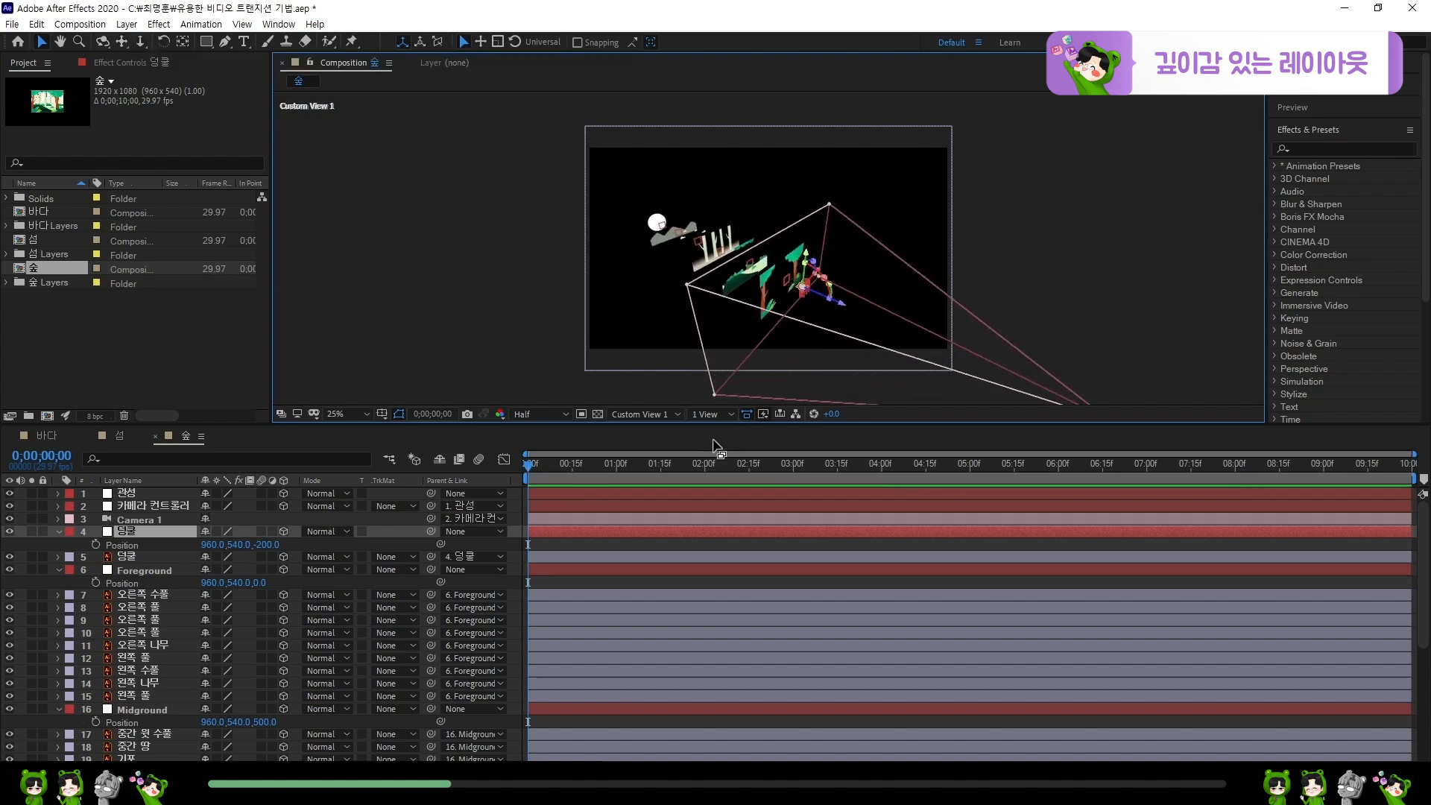
click(645, 415)
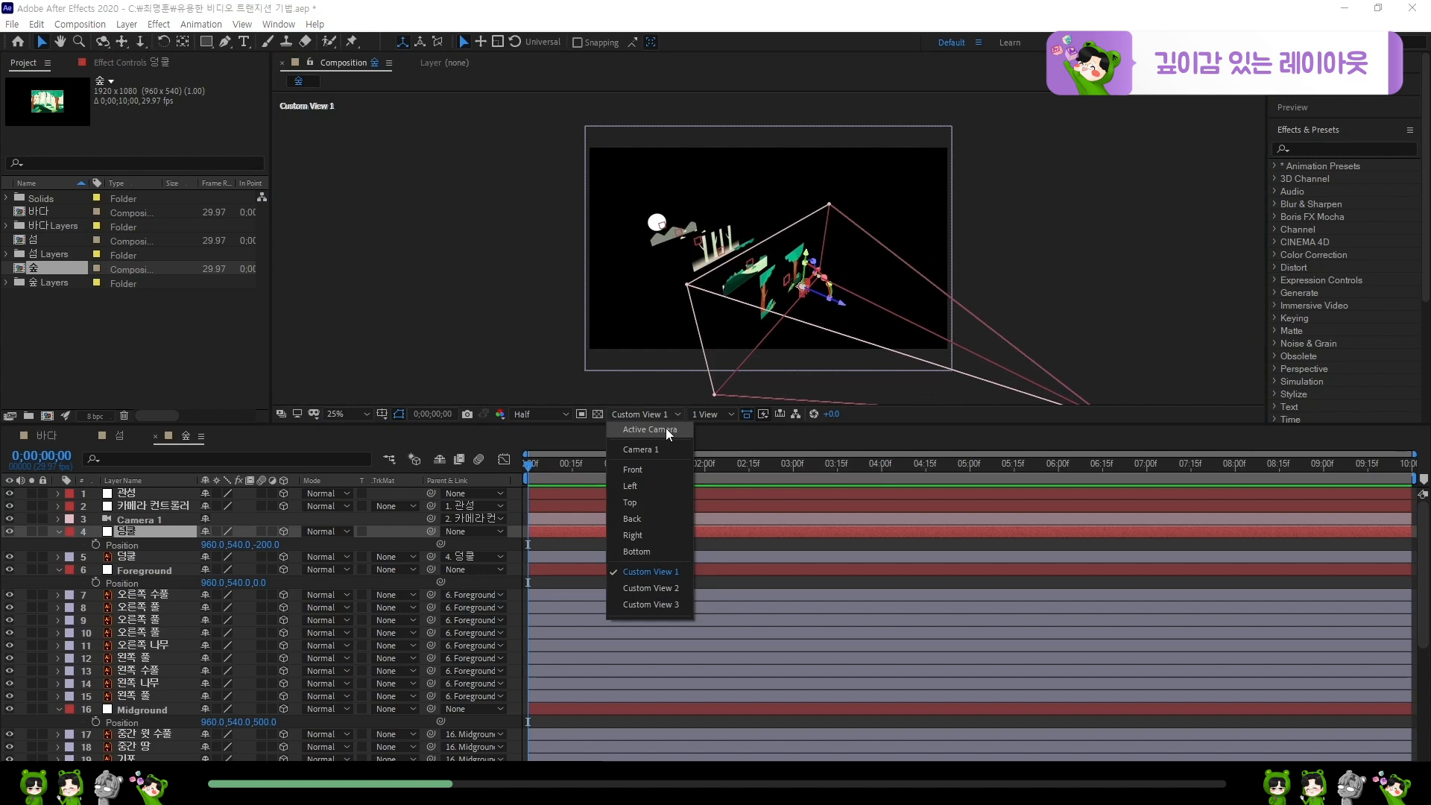
click(666, 429)
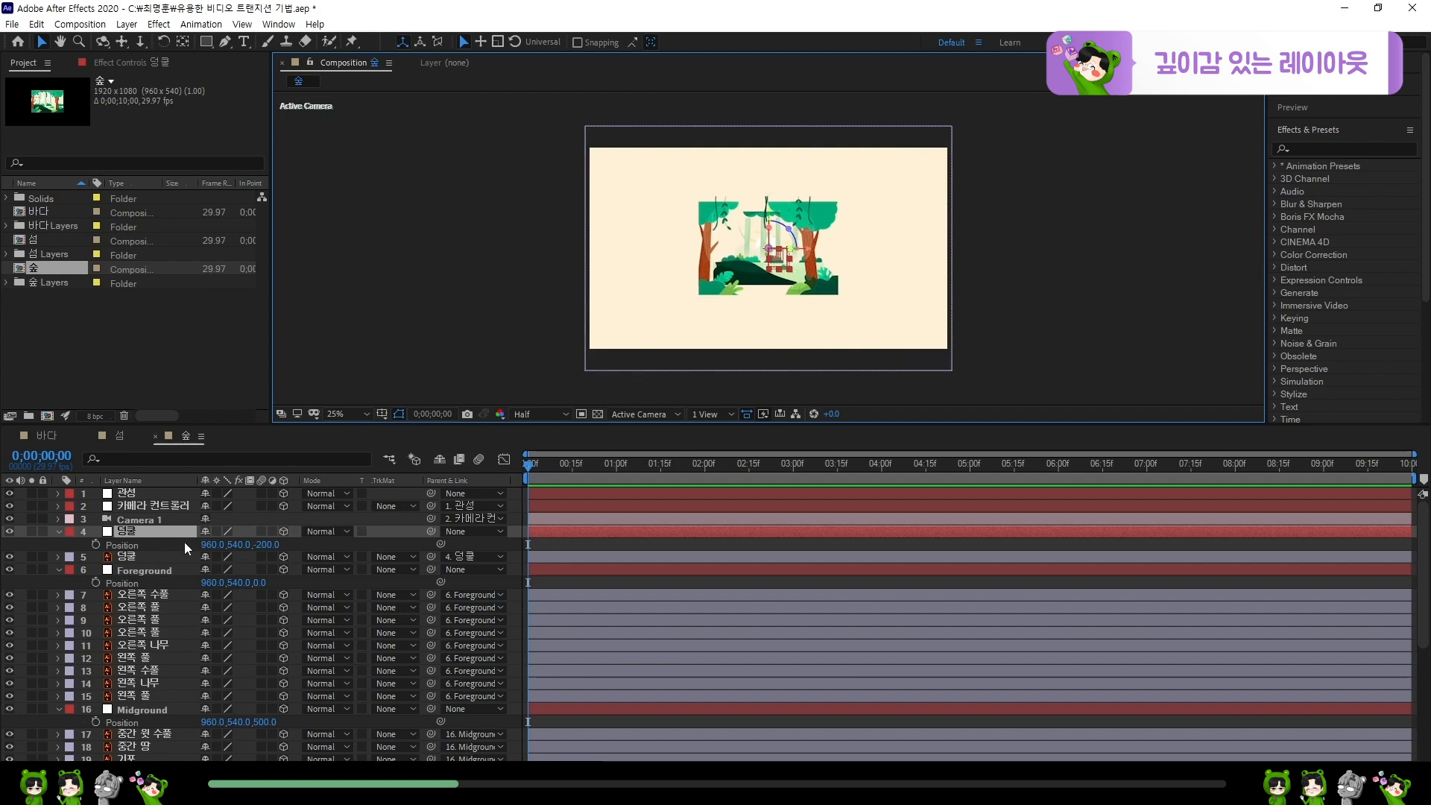
- Try scaling the Foreground null up to 273%, then undo the scale change
click(155, 568)
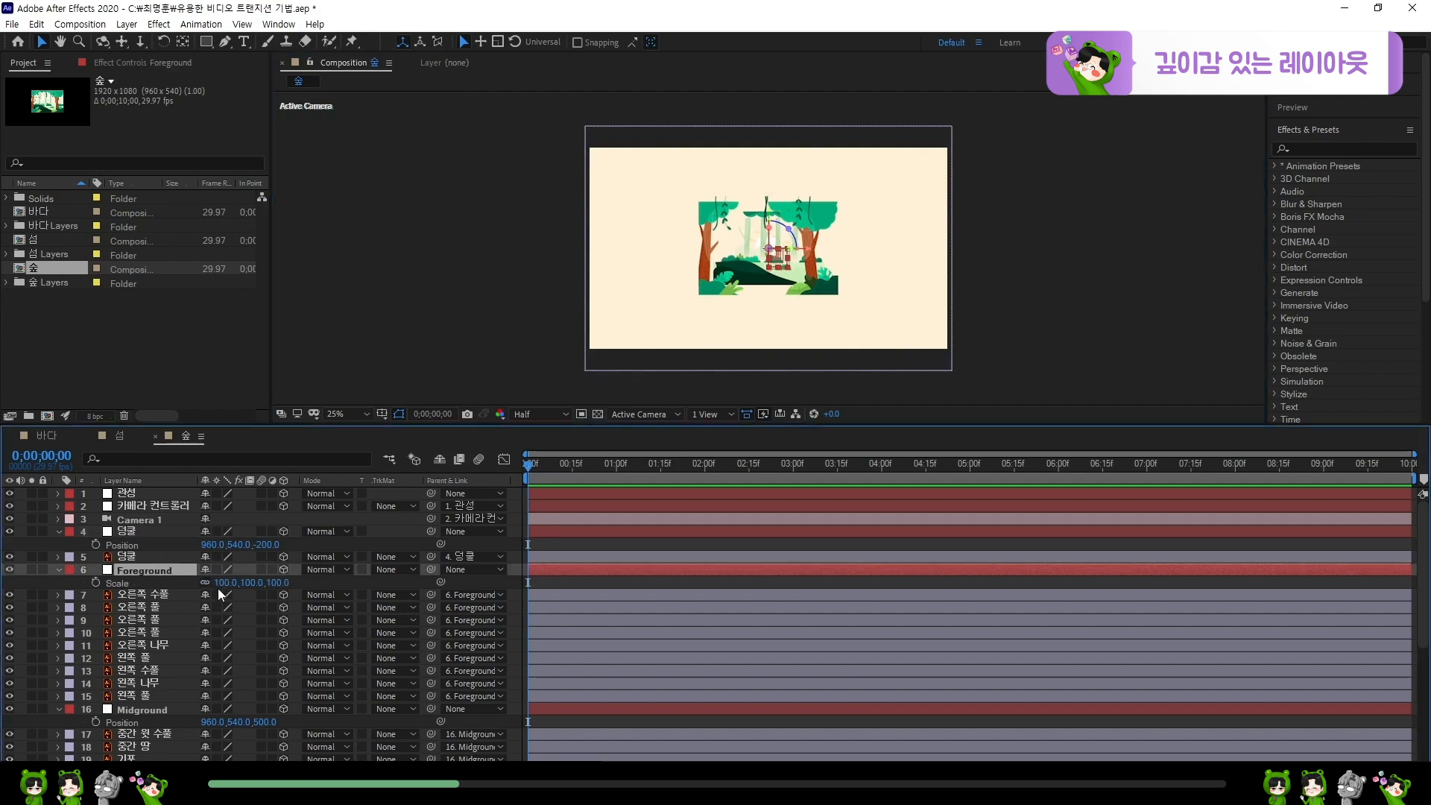
key(s)
drag(225, 582, 362, 582)
scroll(671, 294, up, 2)
scroll(959, 258, right, 3)
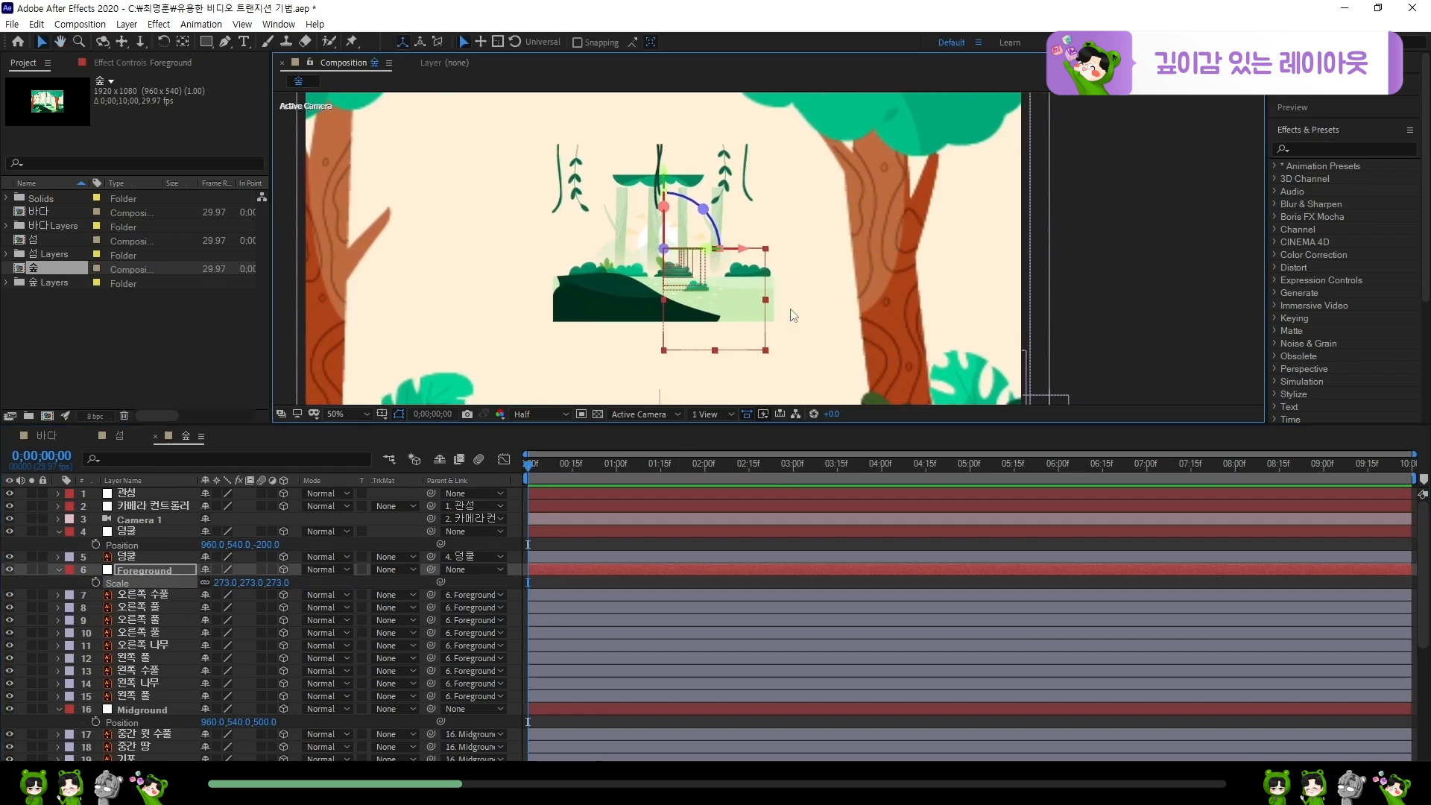
key(ctrl+z)
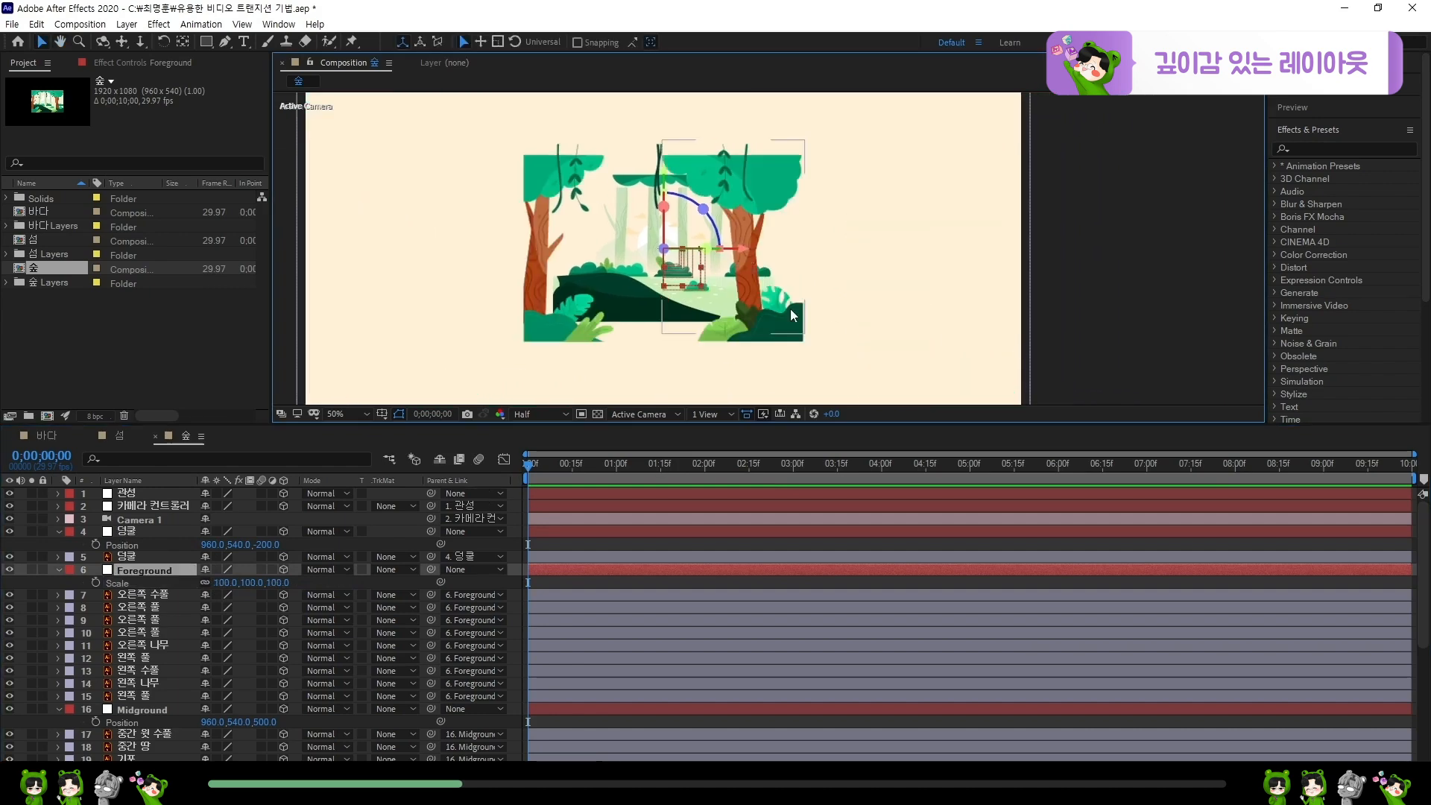
- Turn on Continuously Rasterize for all Illustrator artwork layers, from the 덩쿨 artwork down to the 배경 layer, leaving out the nulls
click(159, 558)
scroll(146, 705, down, 3)
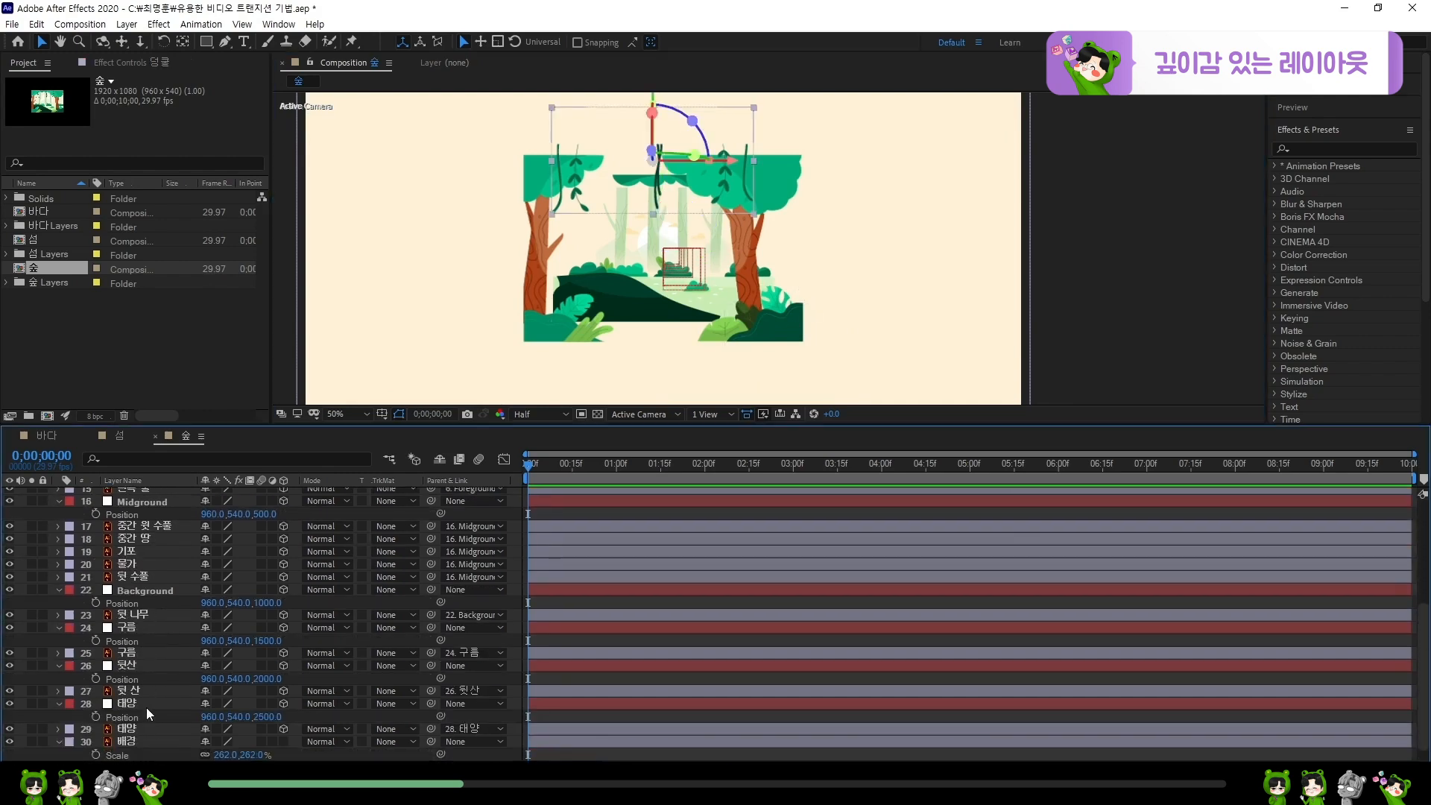
scroll(154, 684, up, 3)
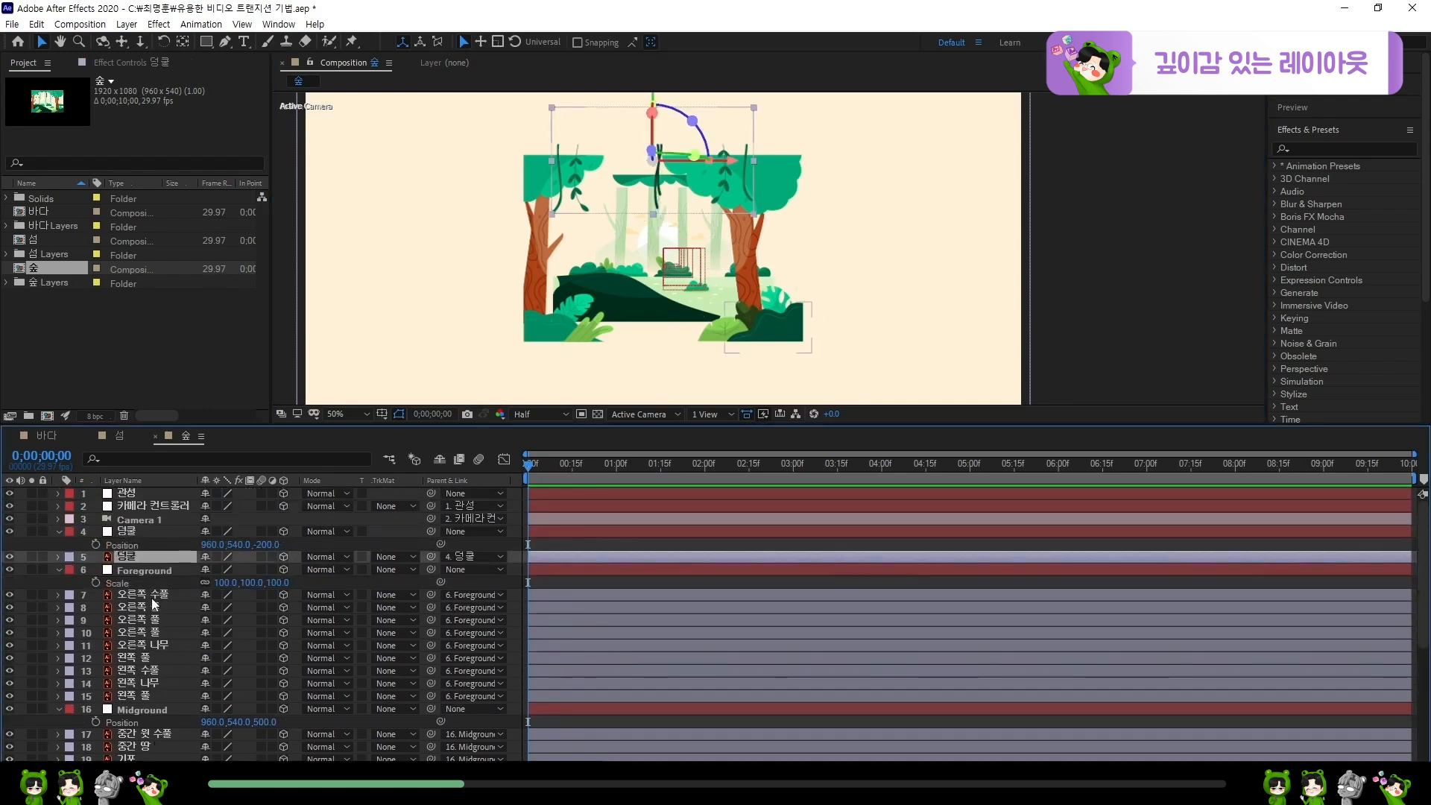
click(149, 594)
shift+click(142, 695)
ctrl+click(146, 559)
scroll(146, 559, down, 4)
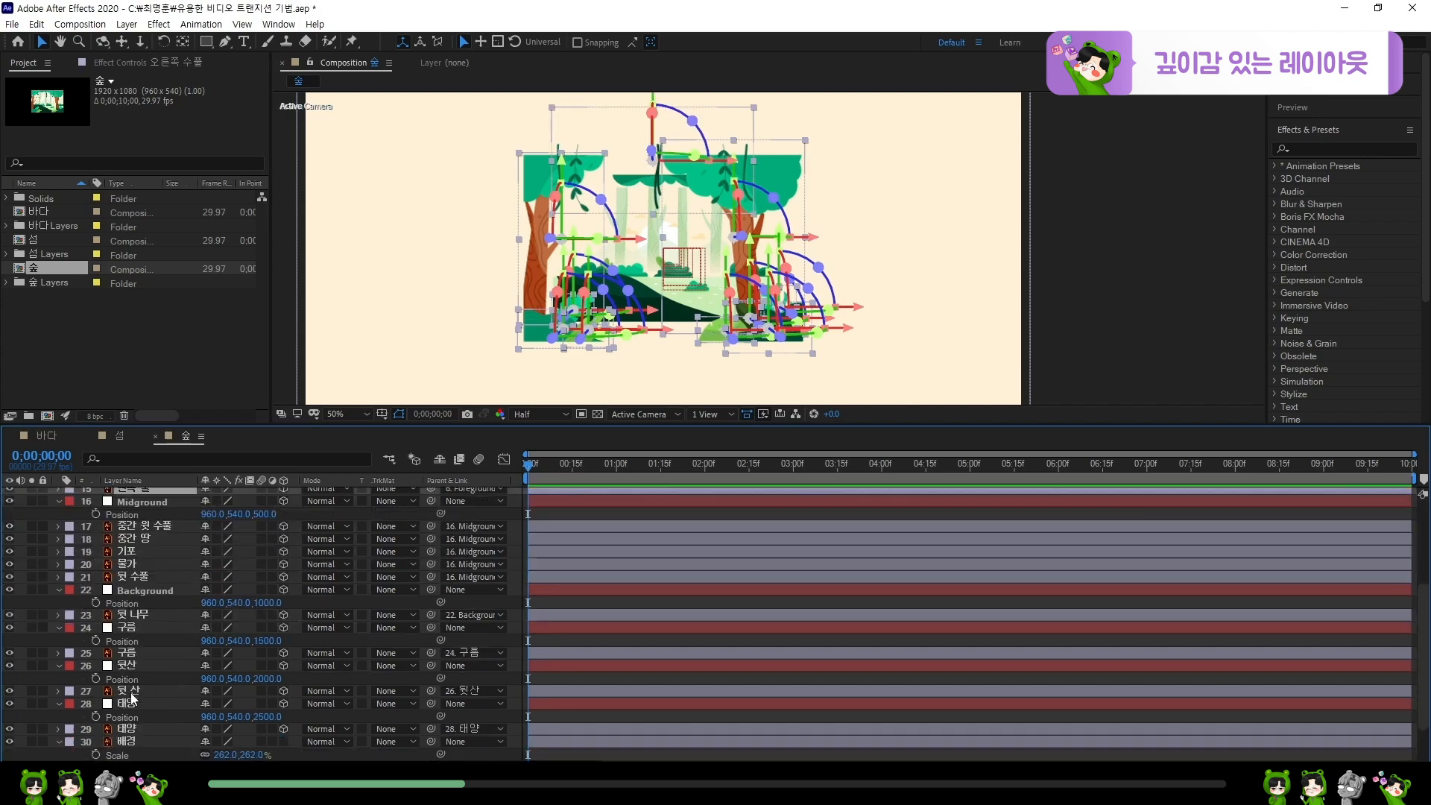
ctrl+click(152, 527)
ctrl+click(150, 538)
ctrl+click(149, 551)
ctrl+click(147, 564)
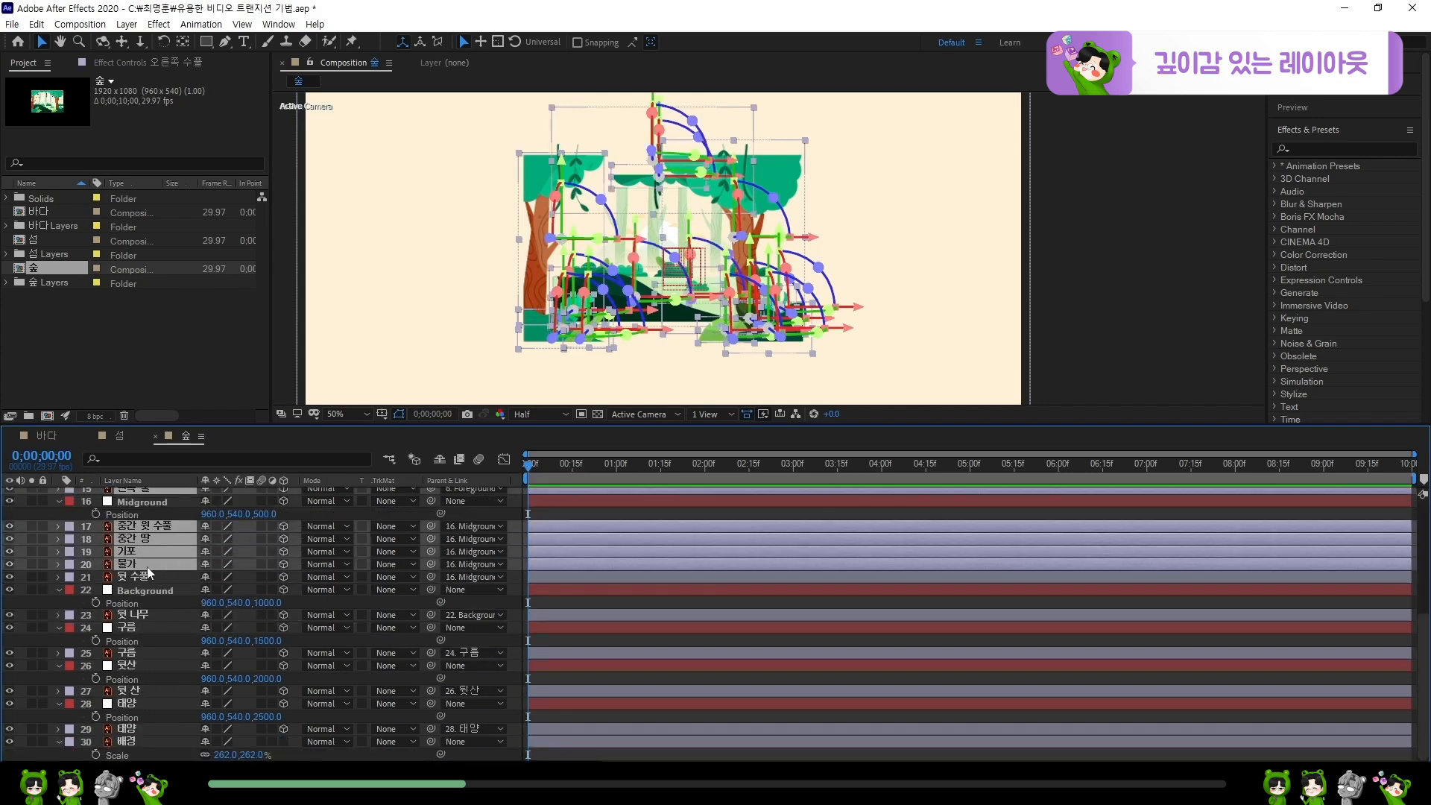
ctrl+click(147, 577)
ctrl+click(145, 615)
ctrl+click(140, 652)
ctrl+click(136, 693)
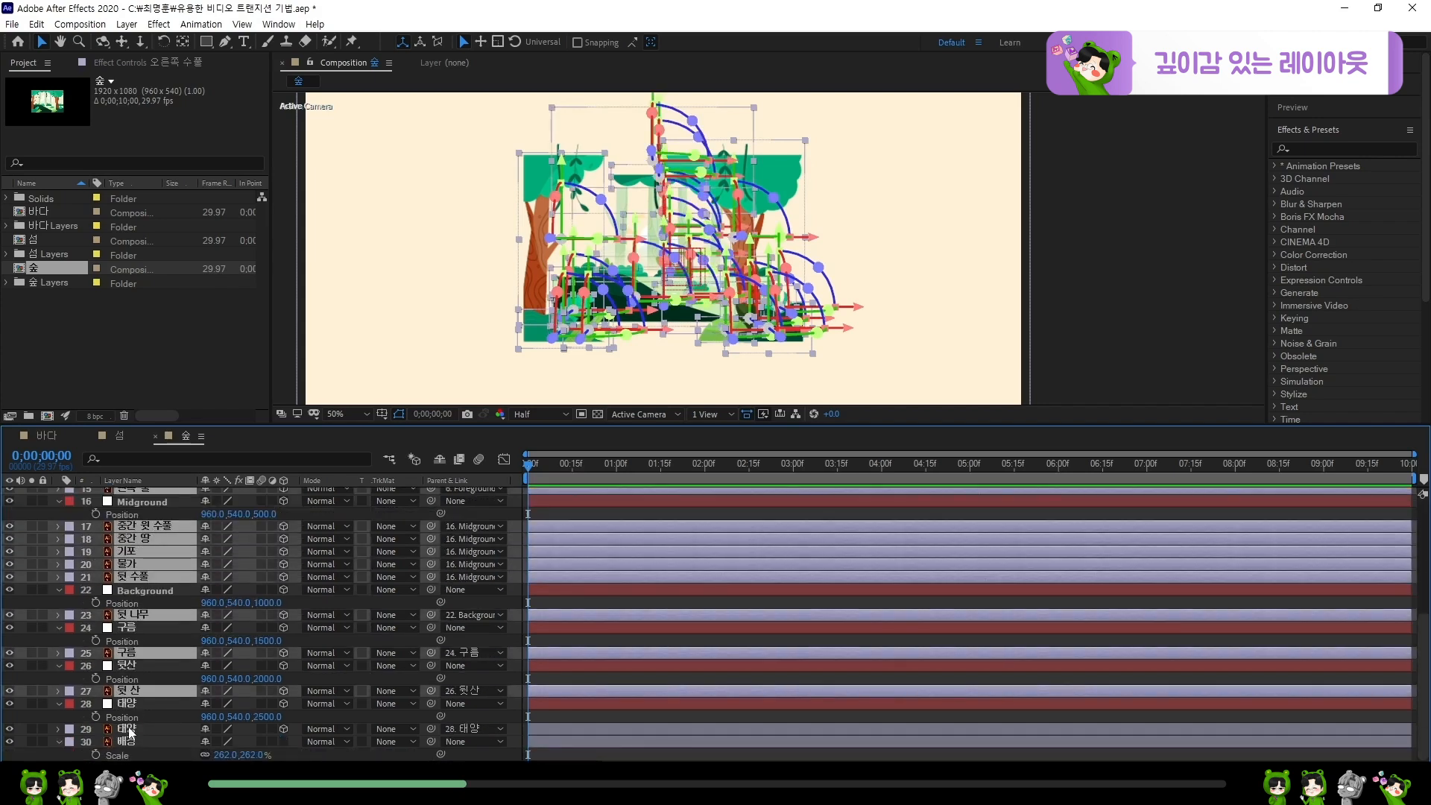
ctrl+click(153, 729)
ctrl+click(170, 741)
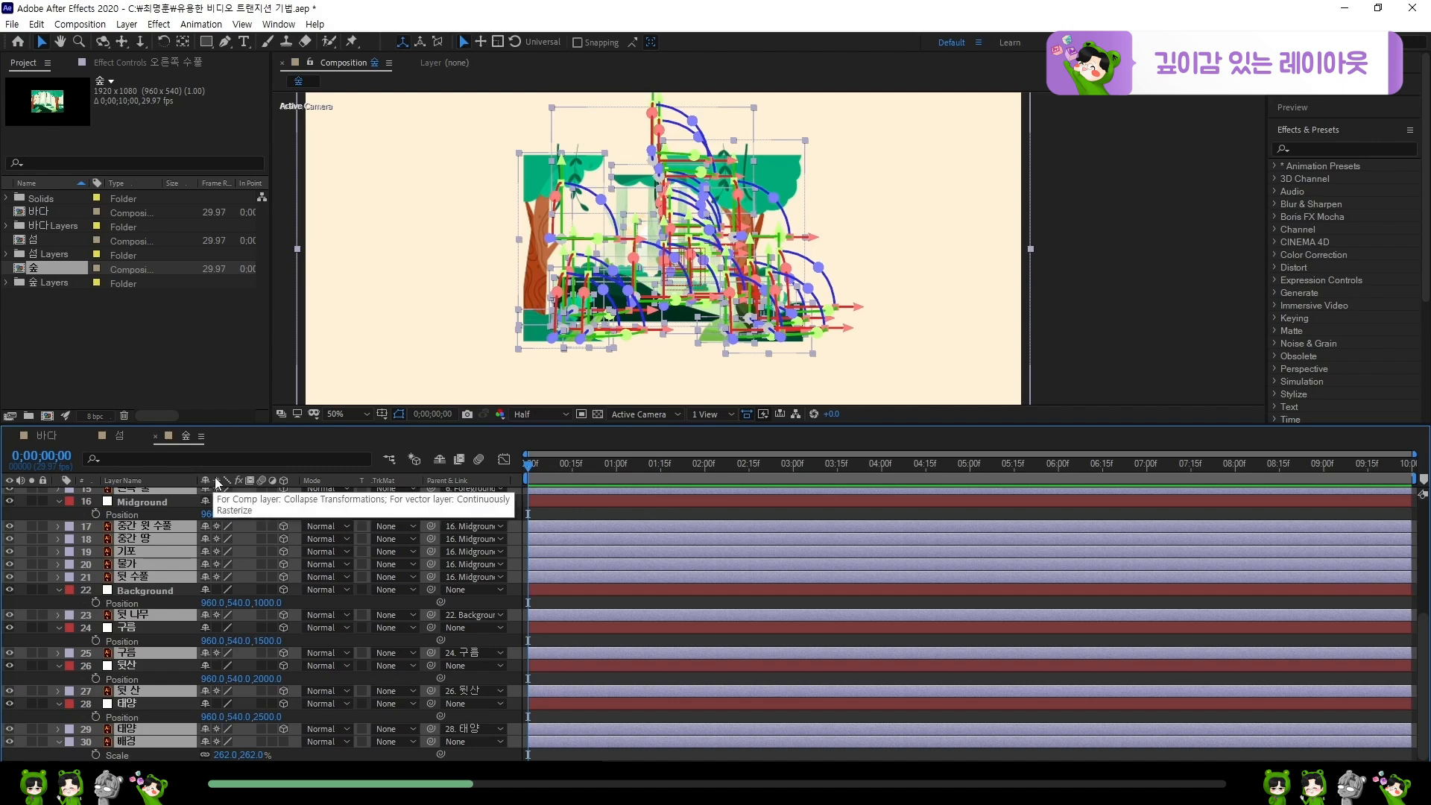
- Try scaling the Midground null up to 593% to check the edge sharpness, and undo the change
scroll(164, 593, up, 2)
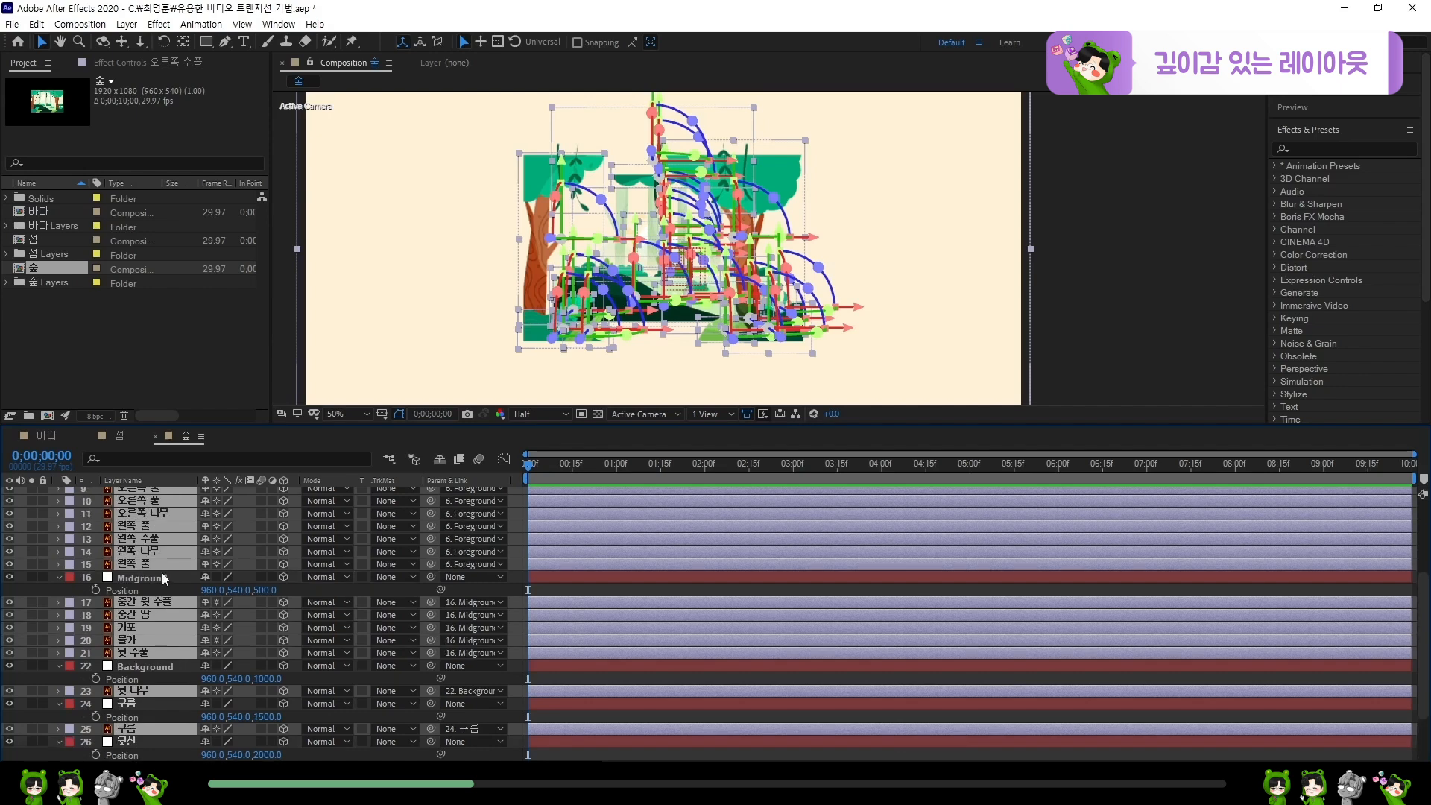
click(163, 576)
key(s)
drag(223, 590, 608, 602)
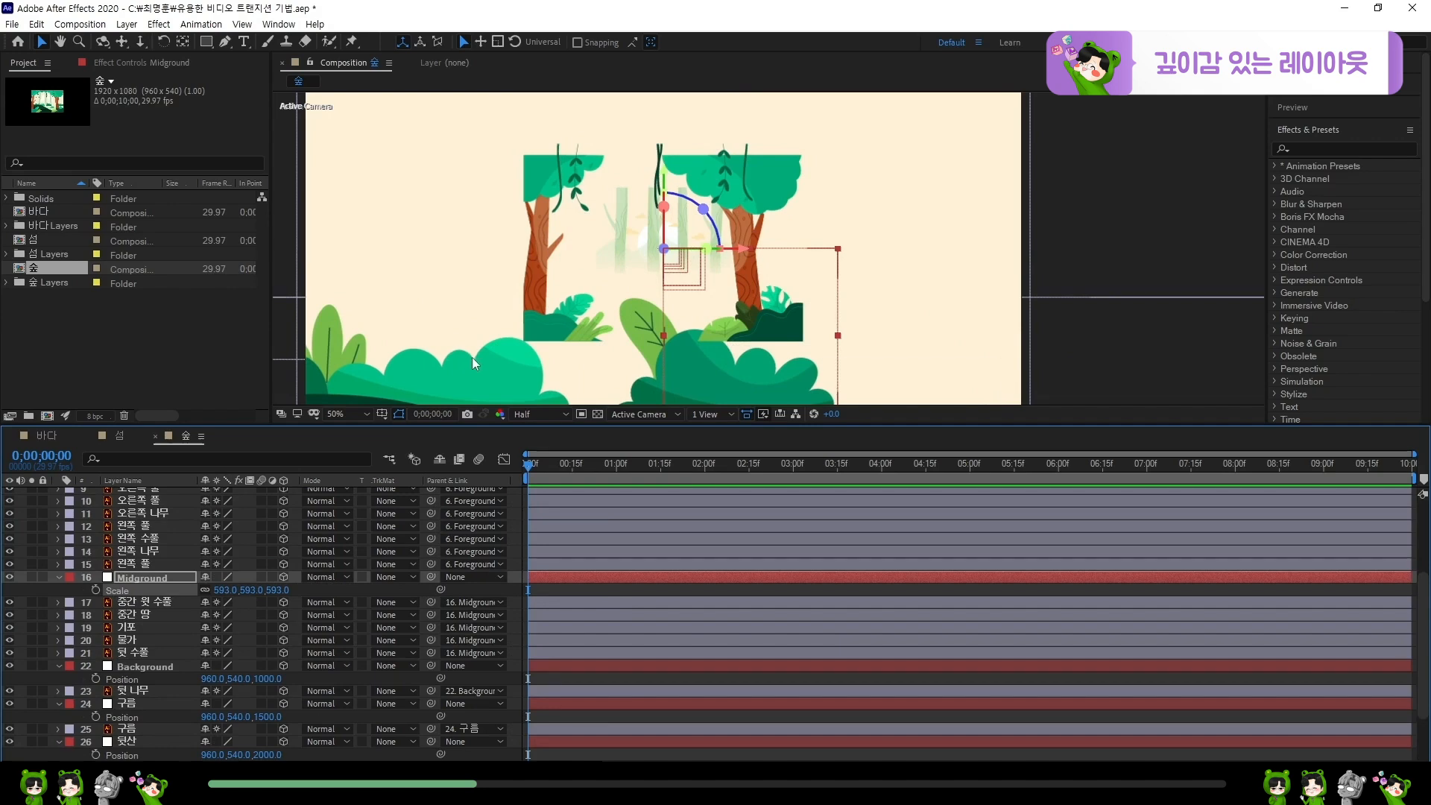
key(ctrl+z)
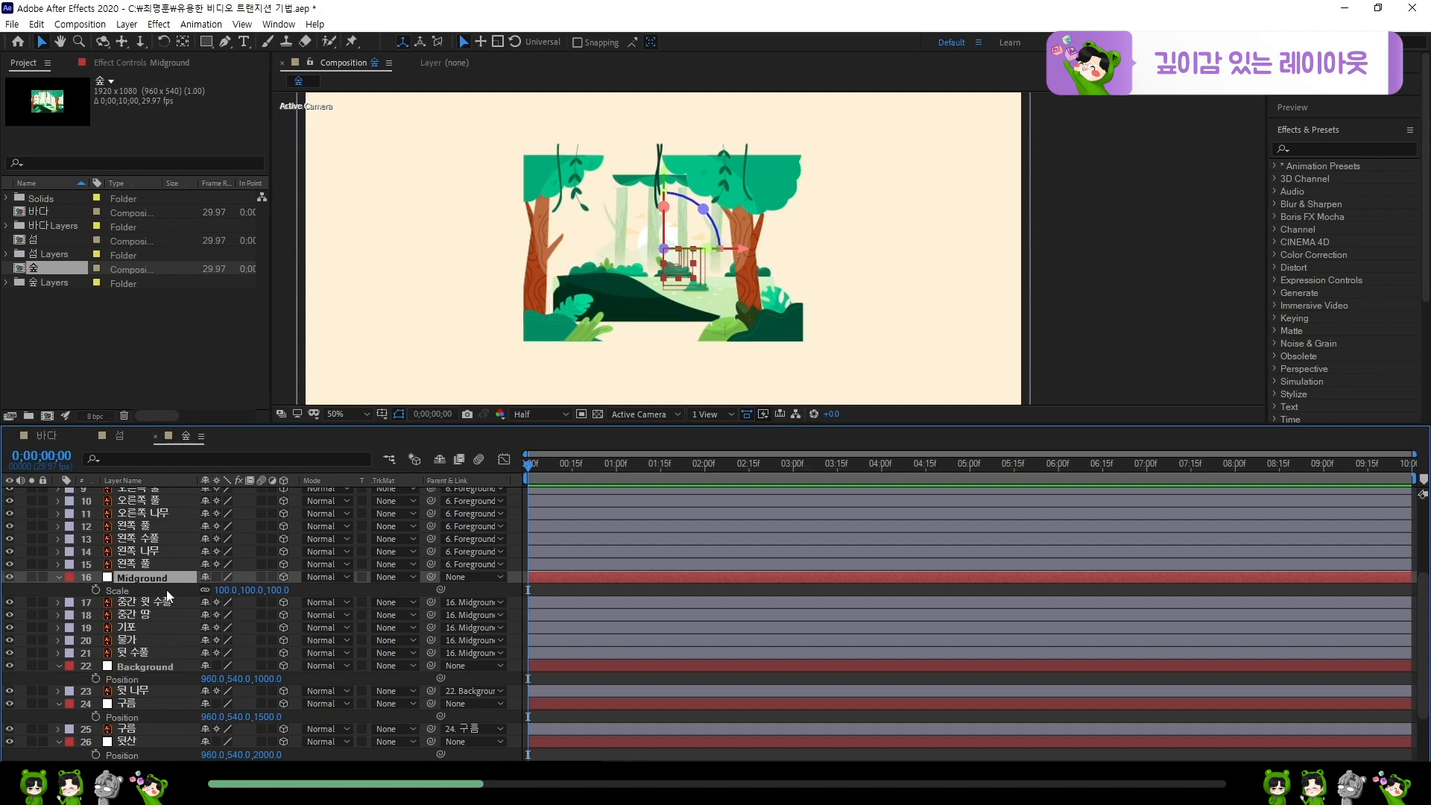
- Save the project
scroll(167, 589, up, 4)
click(177, 558)
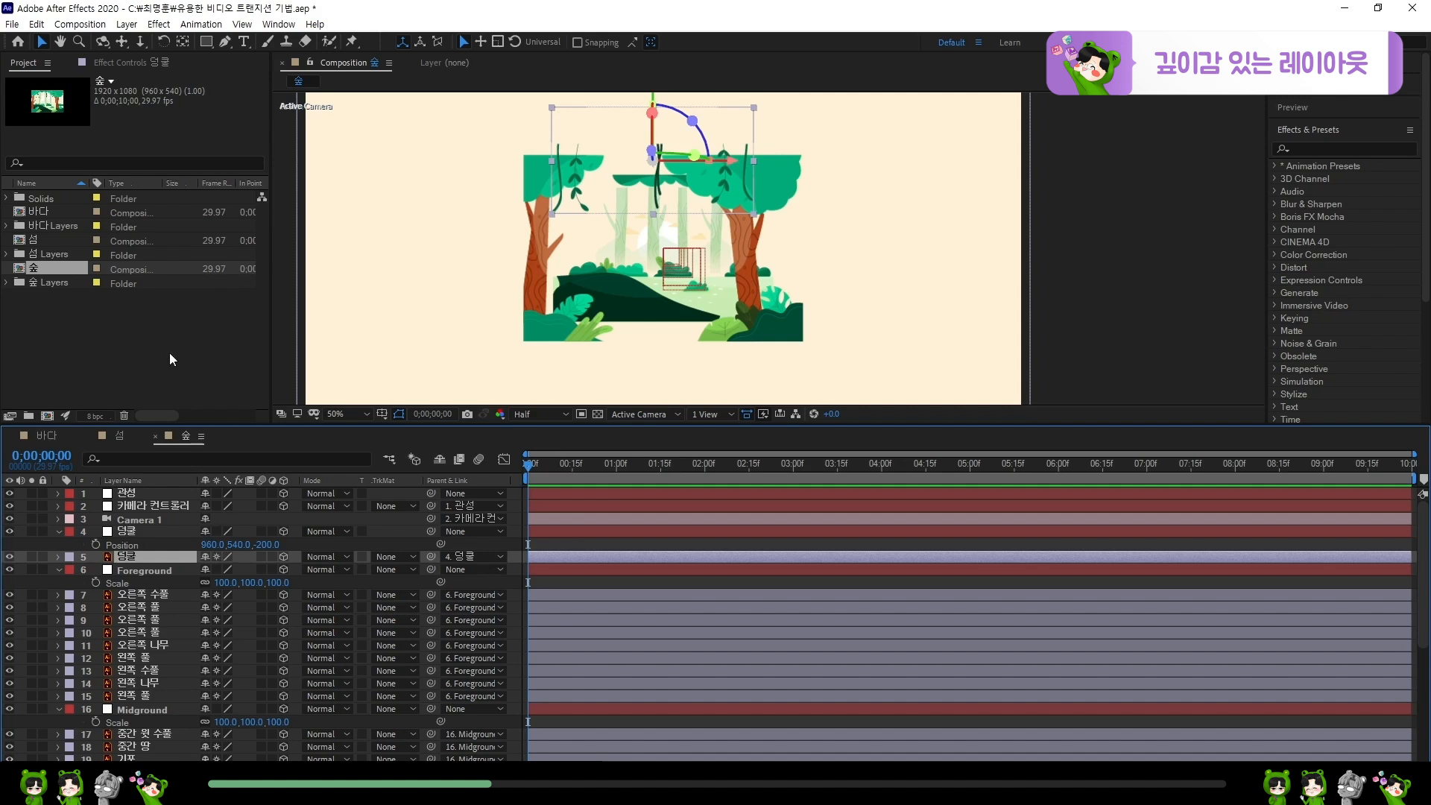
click(61, 240)
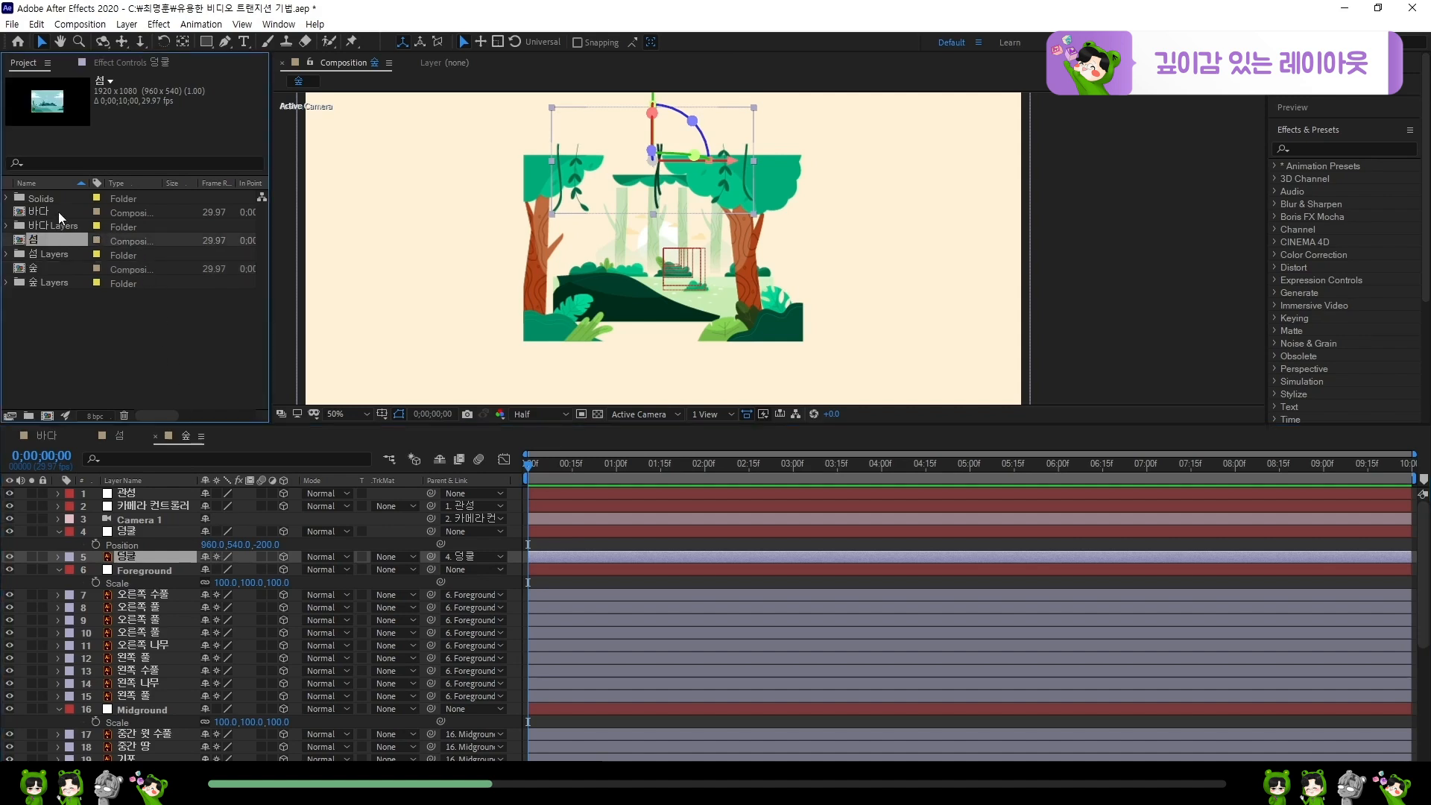
click(54, 269)
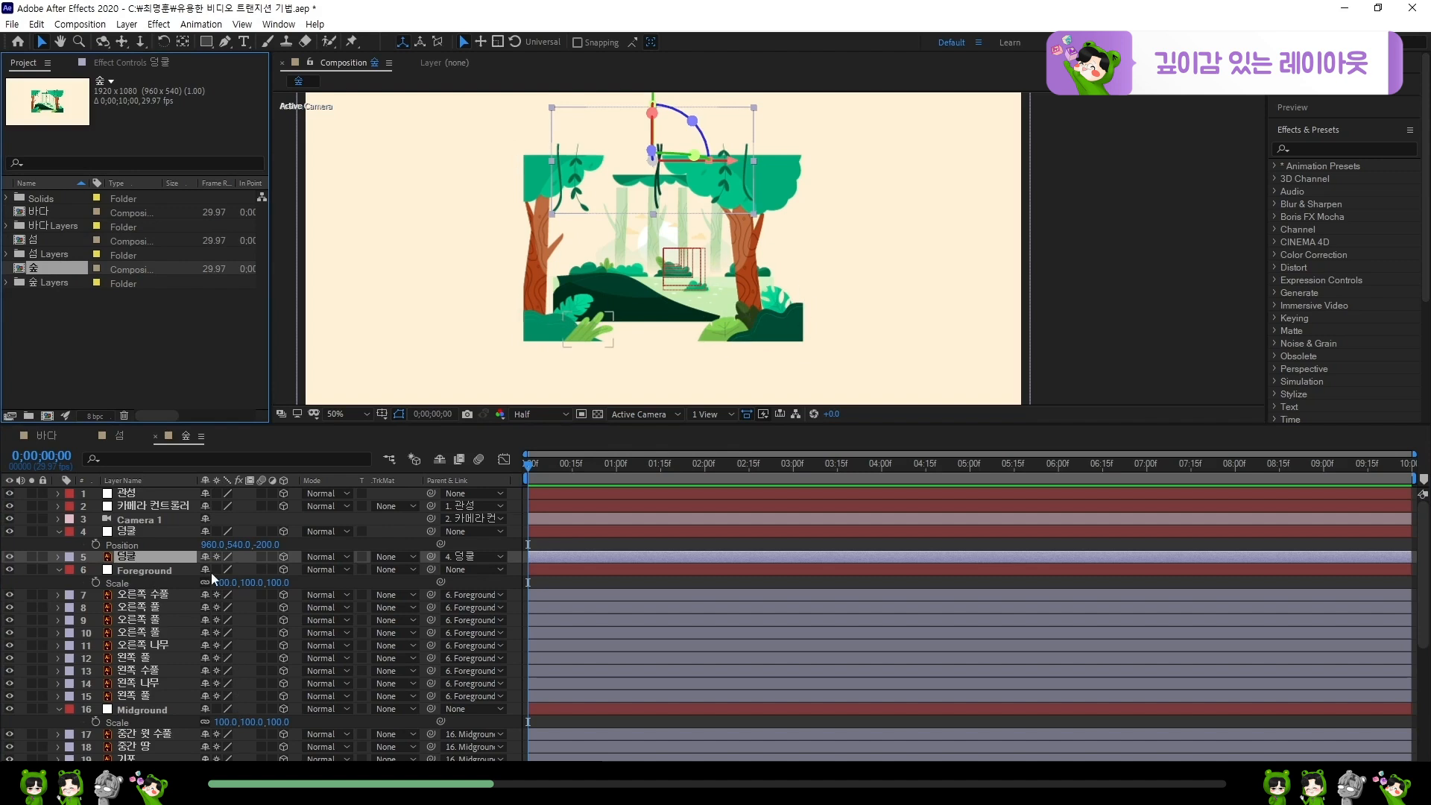
key(ctrl+s)
- Scale the Foreground null to 261% so its trees frame the shot, and enlarge the fitted composition view
click(159, 571)
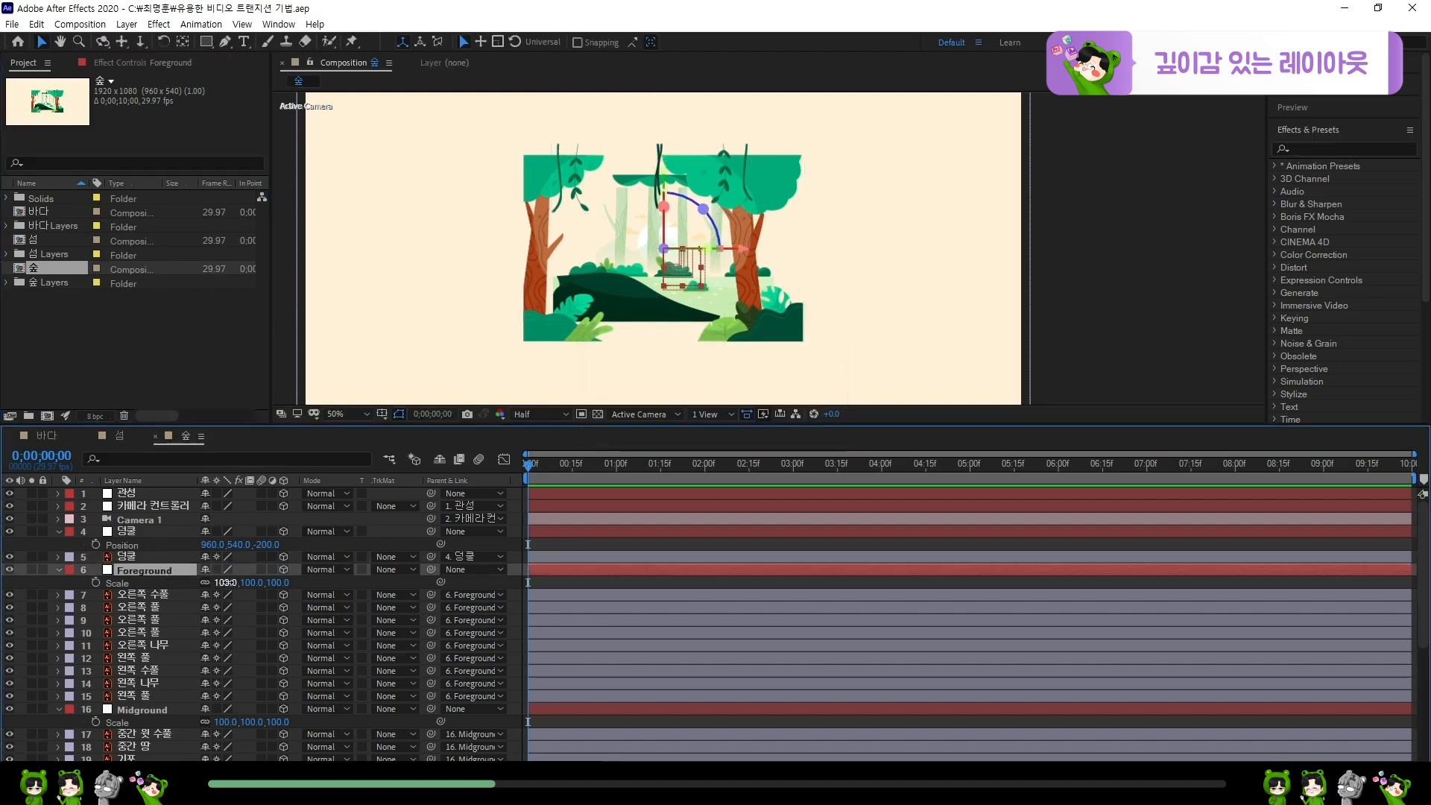
drag(227, 583, 334, 582)
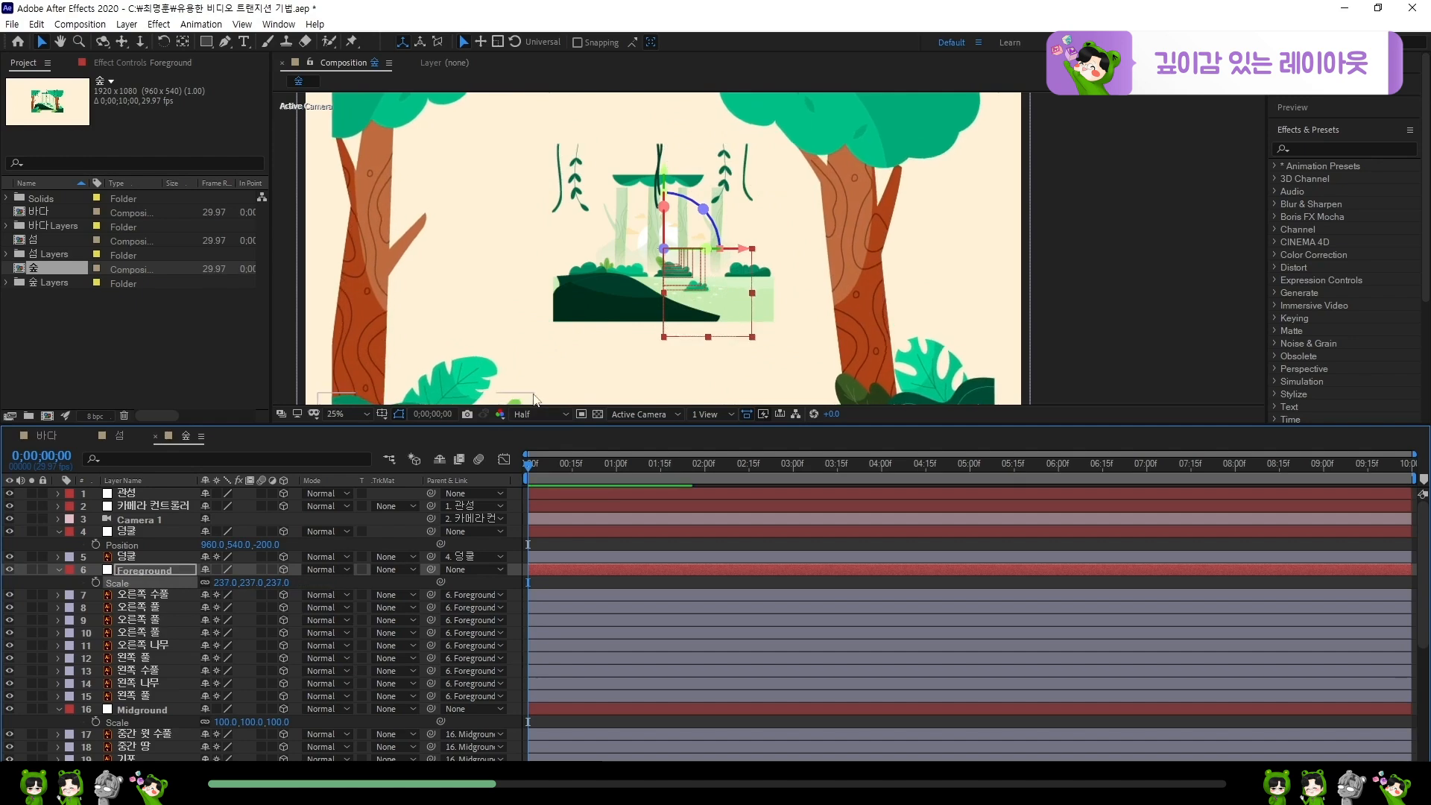
key(comma)
drag(227, 582, 245, 583)
click(337, 414)
click(351, 477)
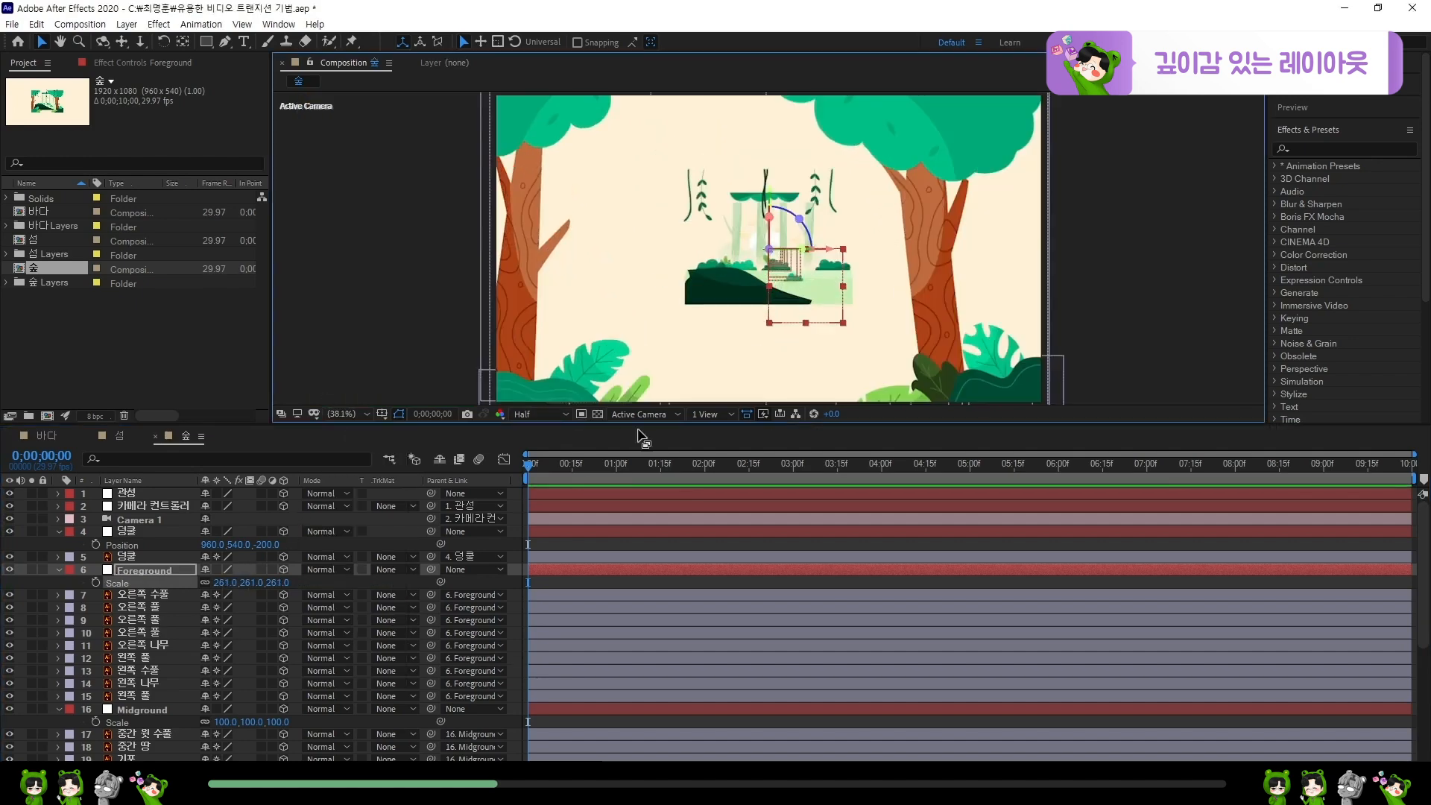
drag(628, 422, 628, 511)
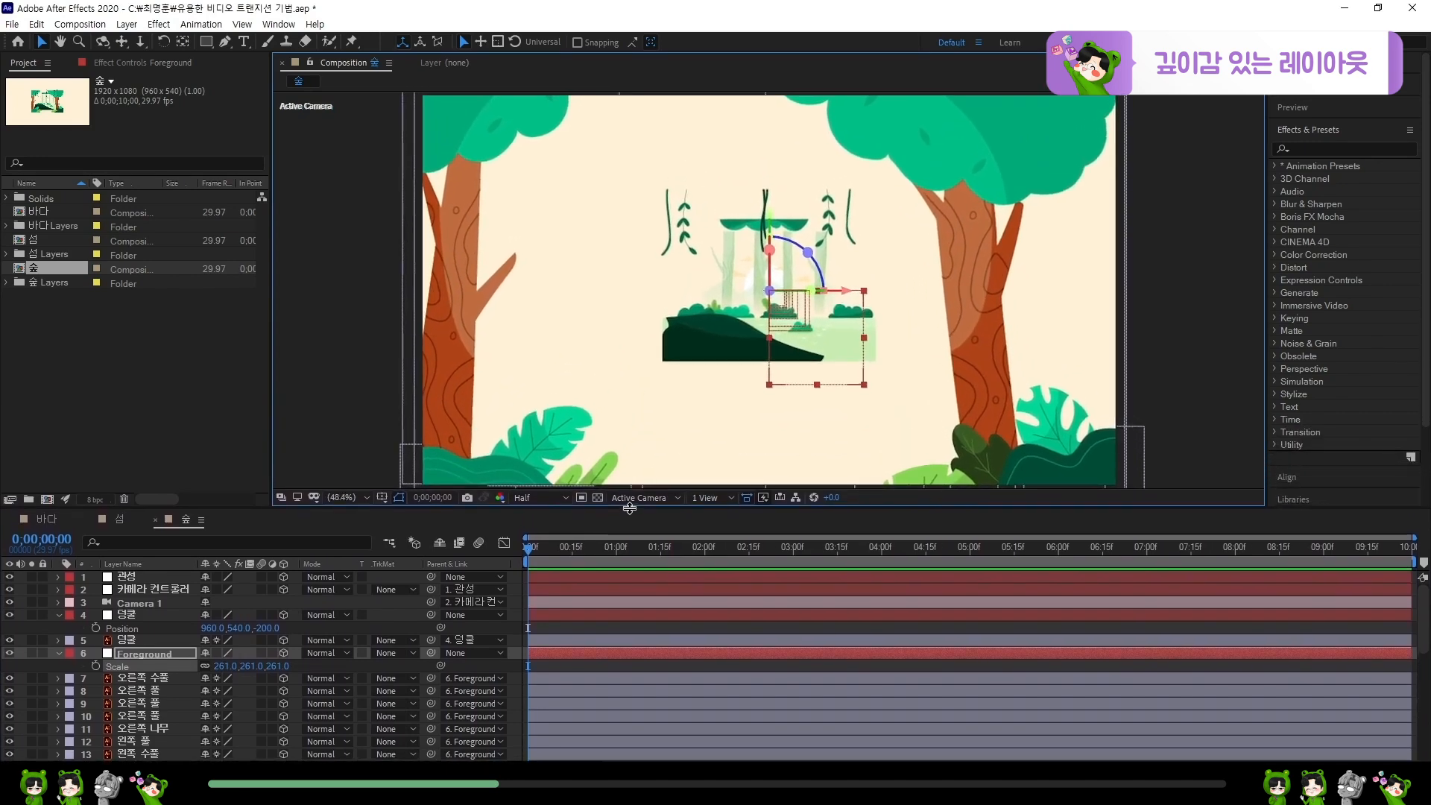
- Scale the 덩쿨 null to 234% so the vines hang across the top of the frame
click(168, 618)
key(s)
drag(216, 632, 315, 622)
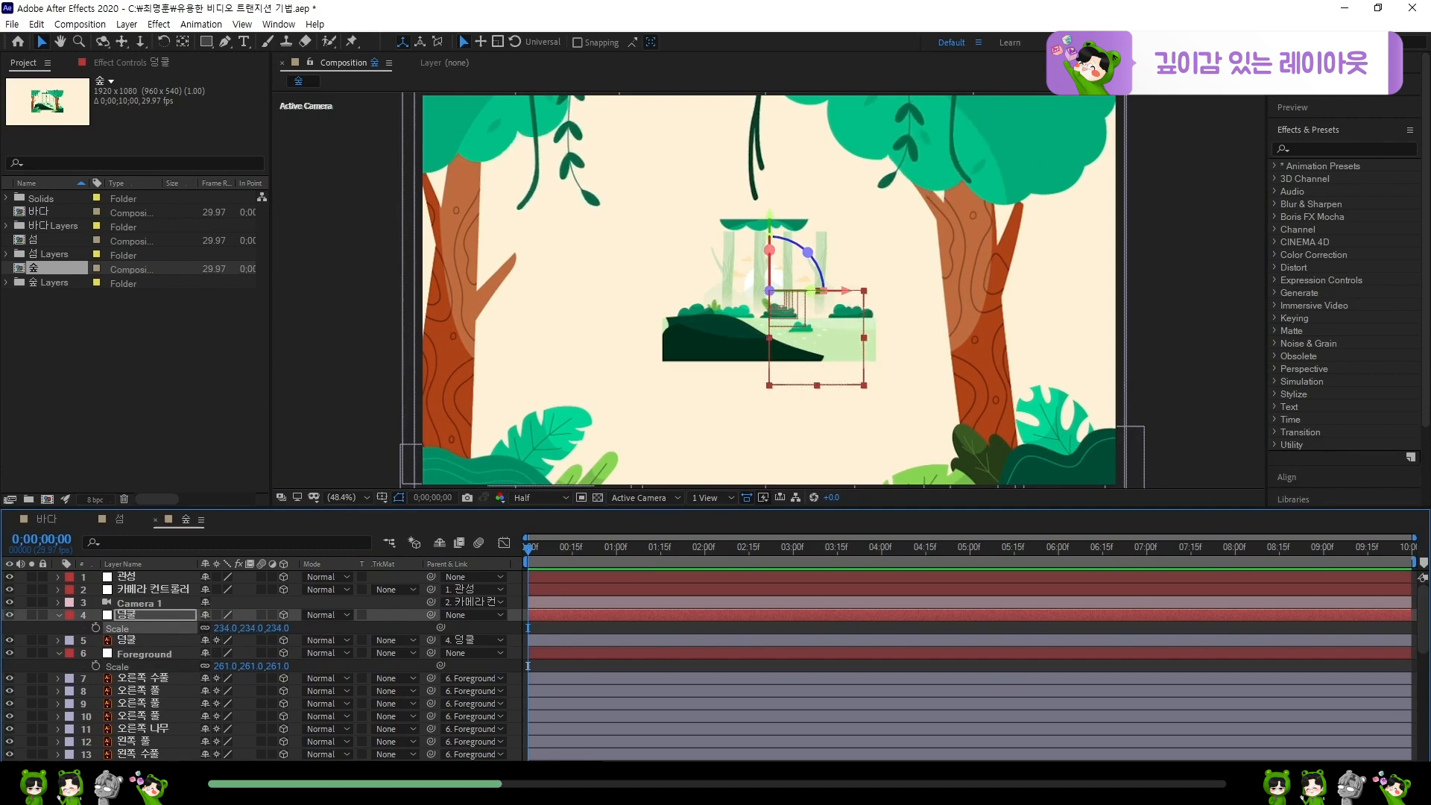
- Scale up the Midground null until its ground and bushes span the full frame width
scroll(160, 681, down, 3)
click(159, 680)
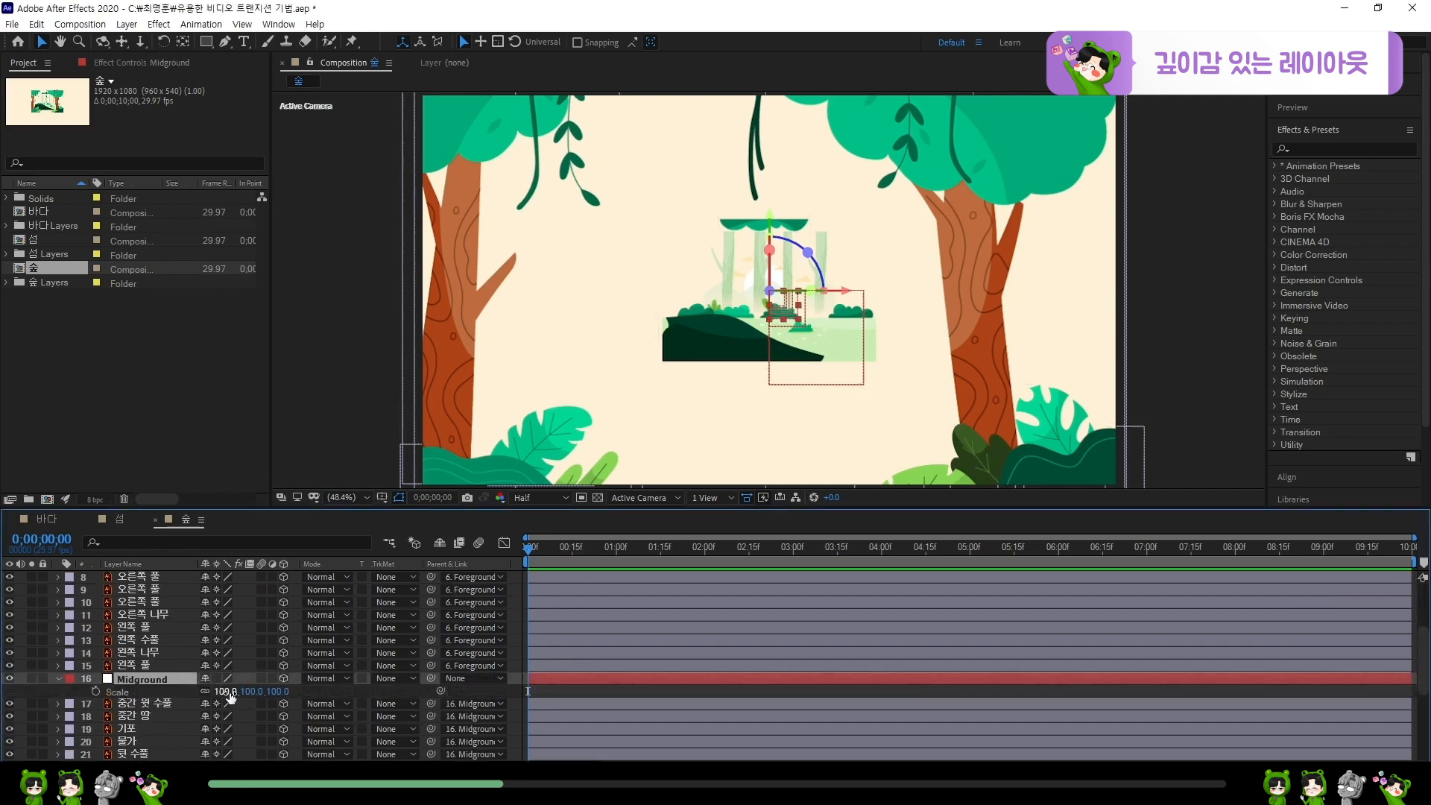
drag(234, 693, 408, 698)
- Scale the Background null to 537% so the rear trees fill the frame height
scroll(168, 697, down, 5)
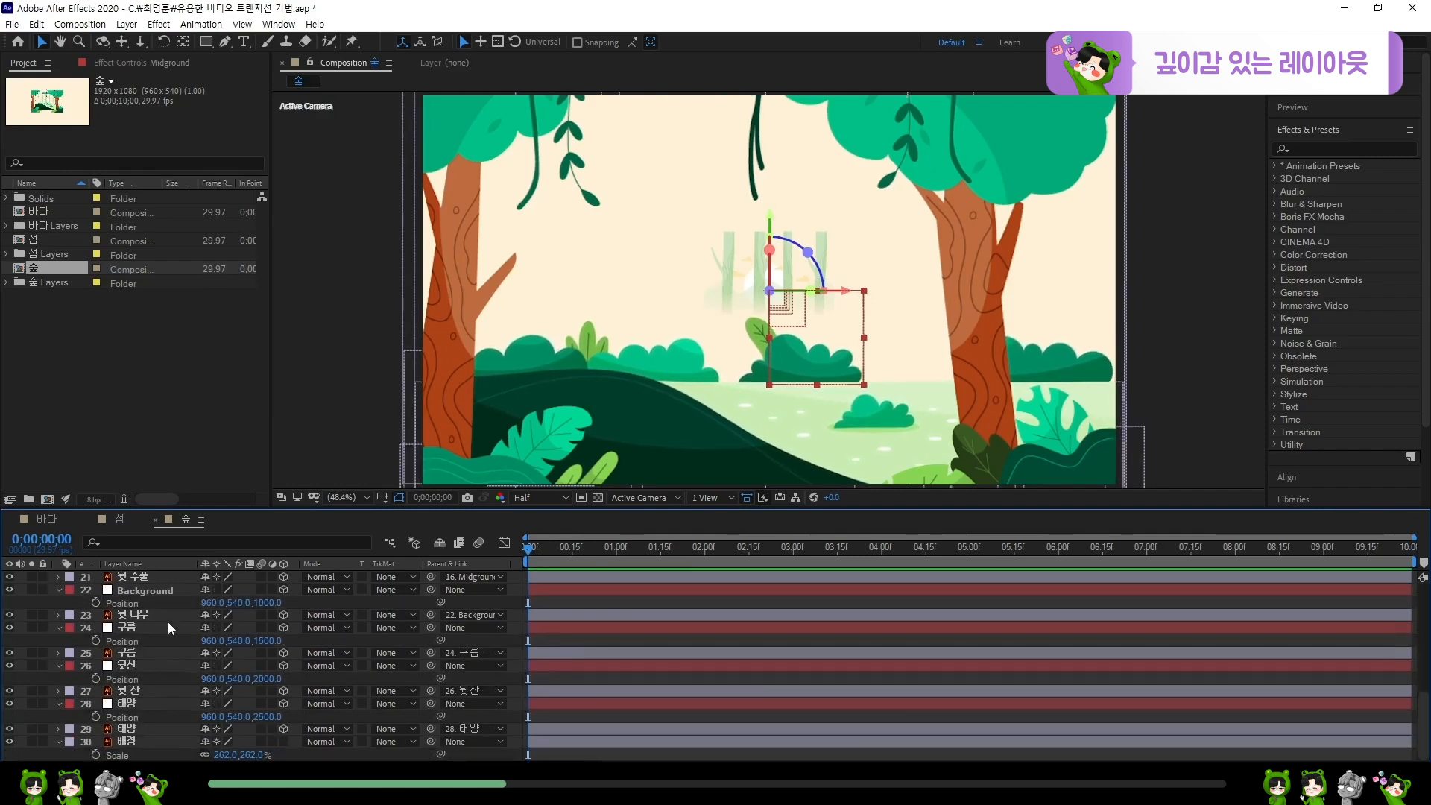
click(169, 591)
key(s)
click(236, 602)
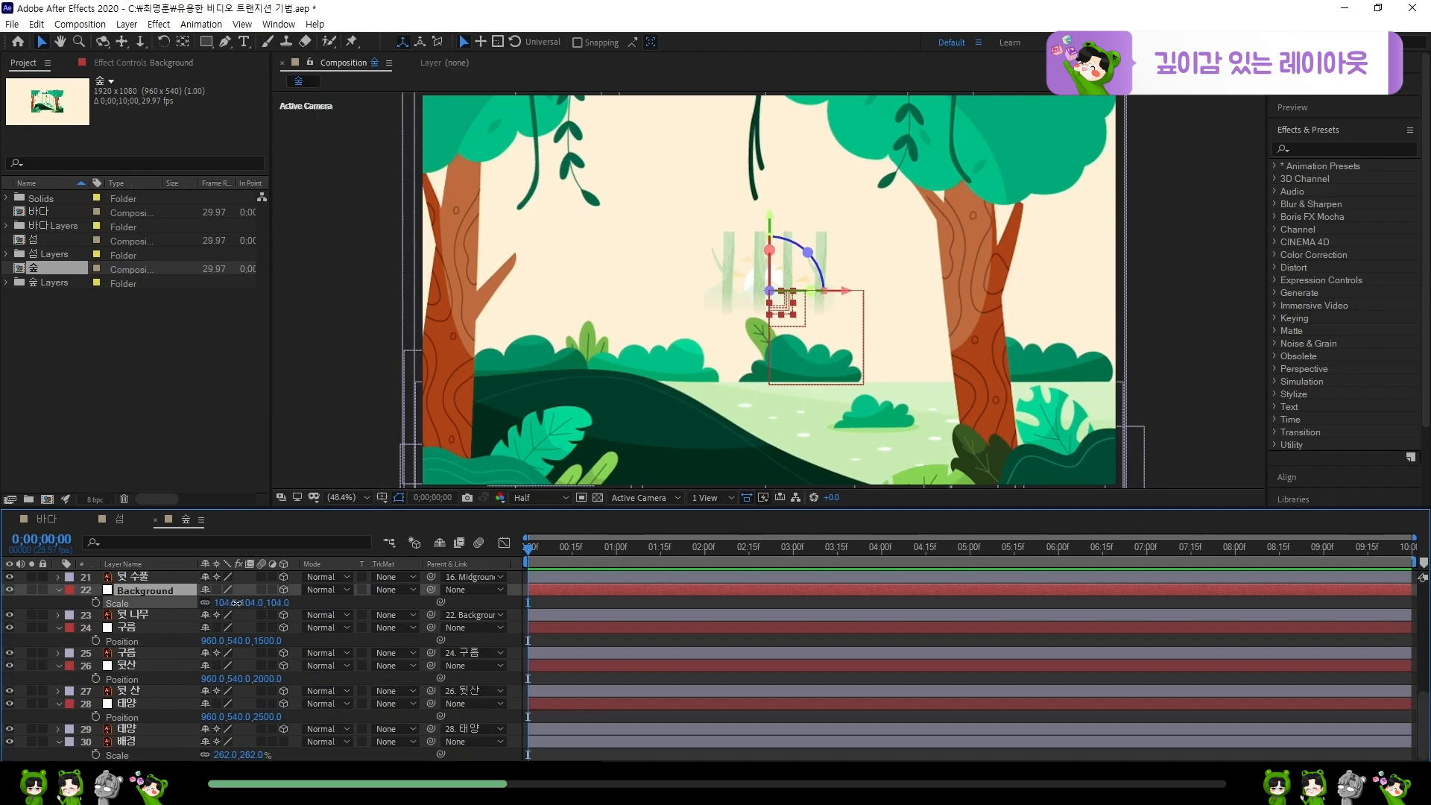
drag(236, 602, 560, 610)
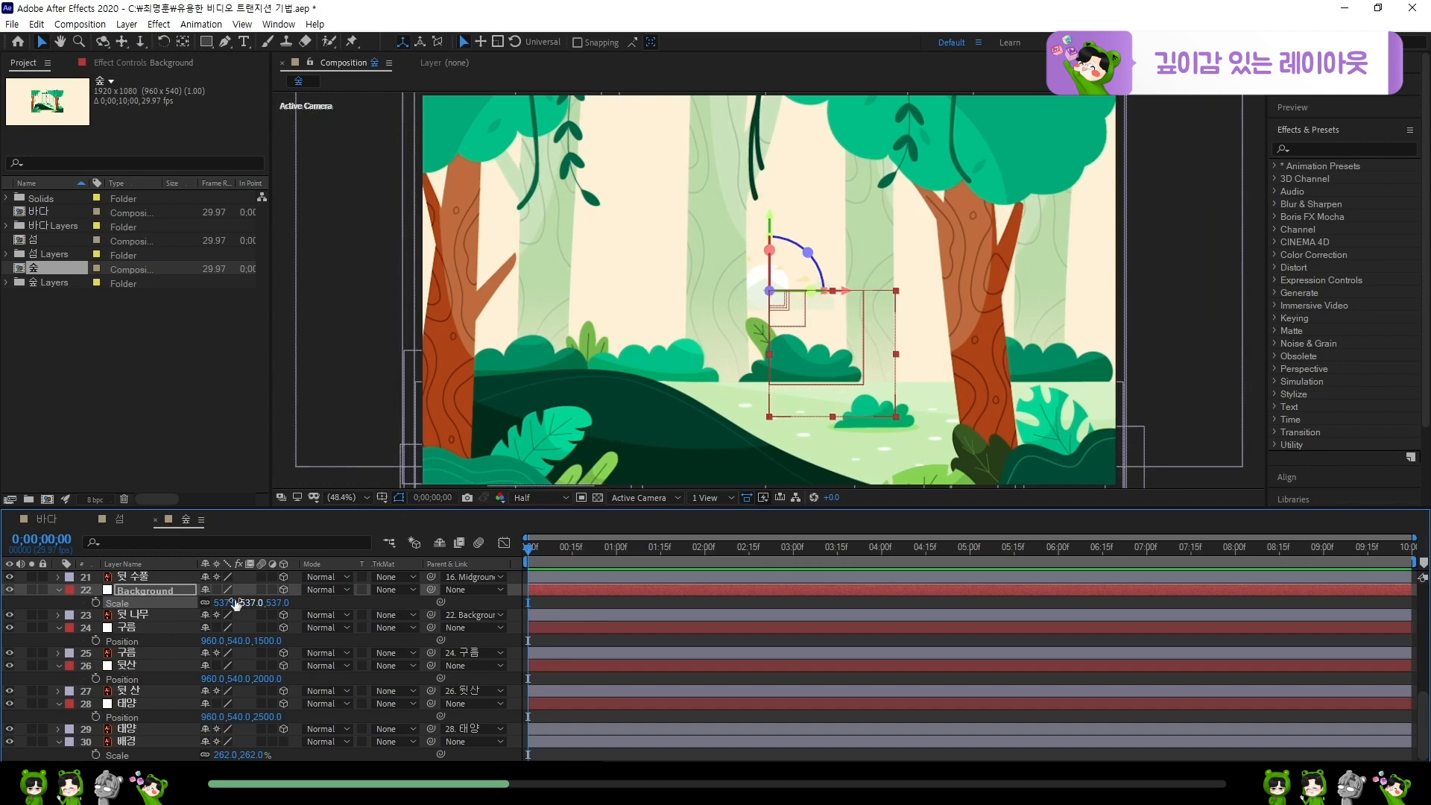
- Try scaling up the 구름 null and undo the change
click(160, 626)
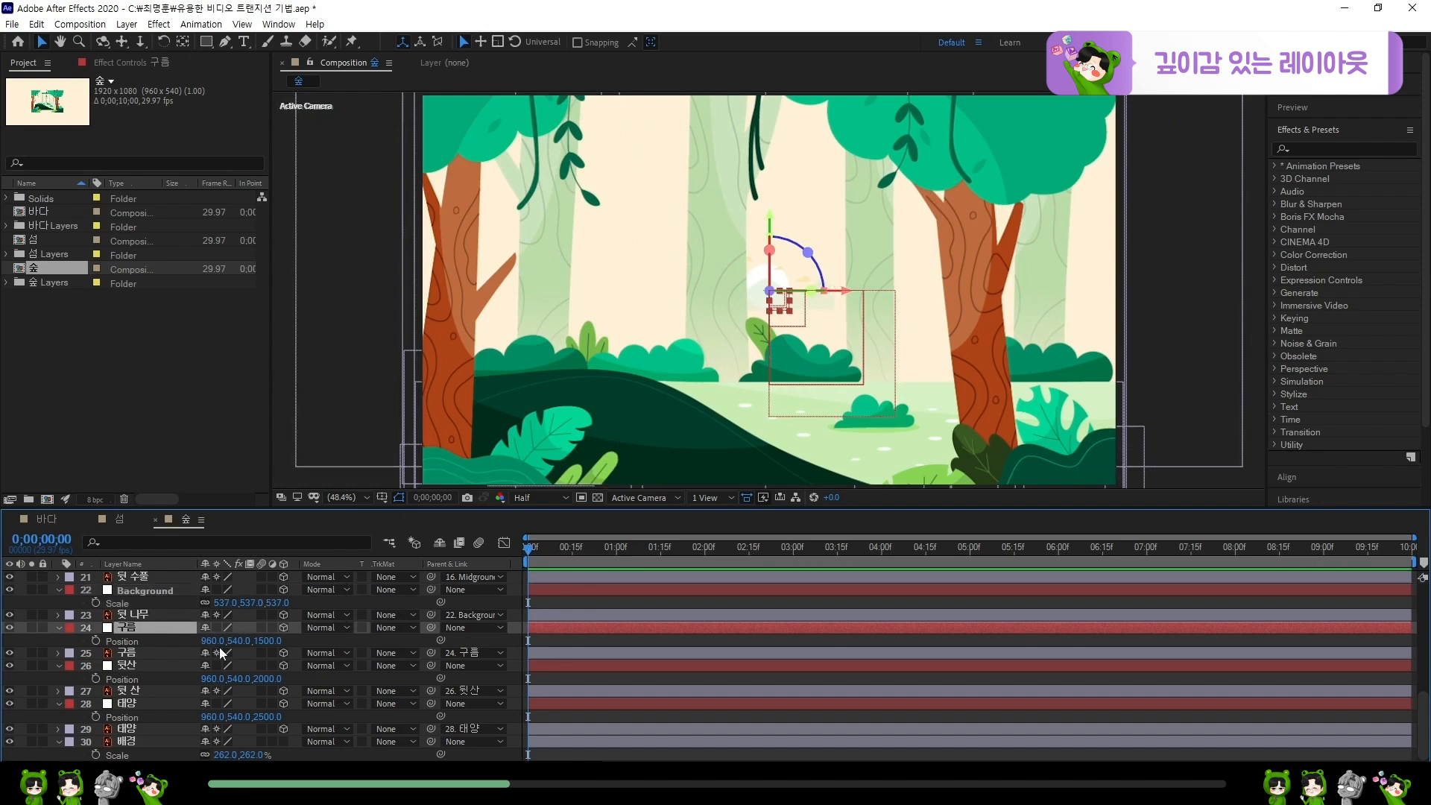
key(s)
drag(227, 641, 305, 660)
key(ctrl+z)
- Move the 구름 null and its artwork below the 뒷산 layers, and set the 뒷산 null's Z position to 1500
ctrl+click(132, 653)
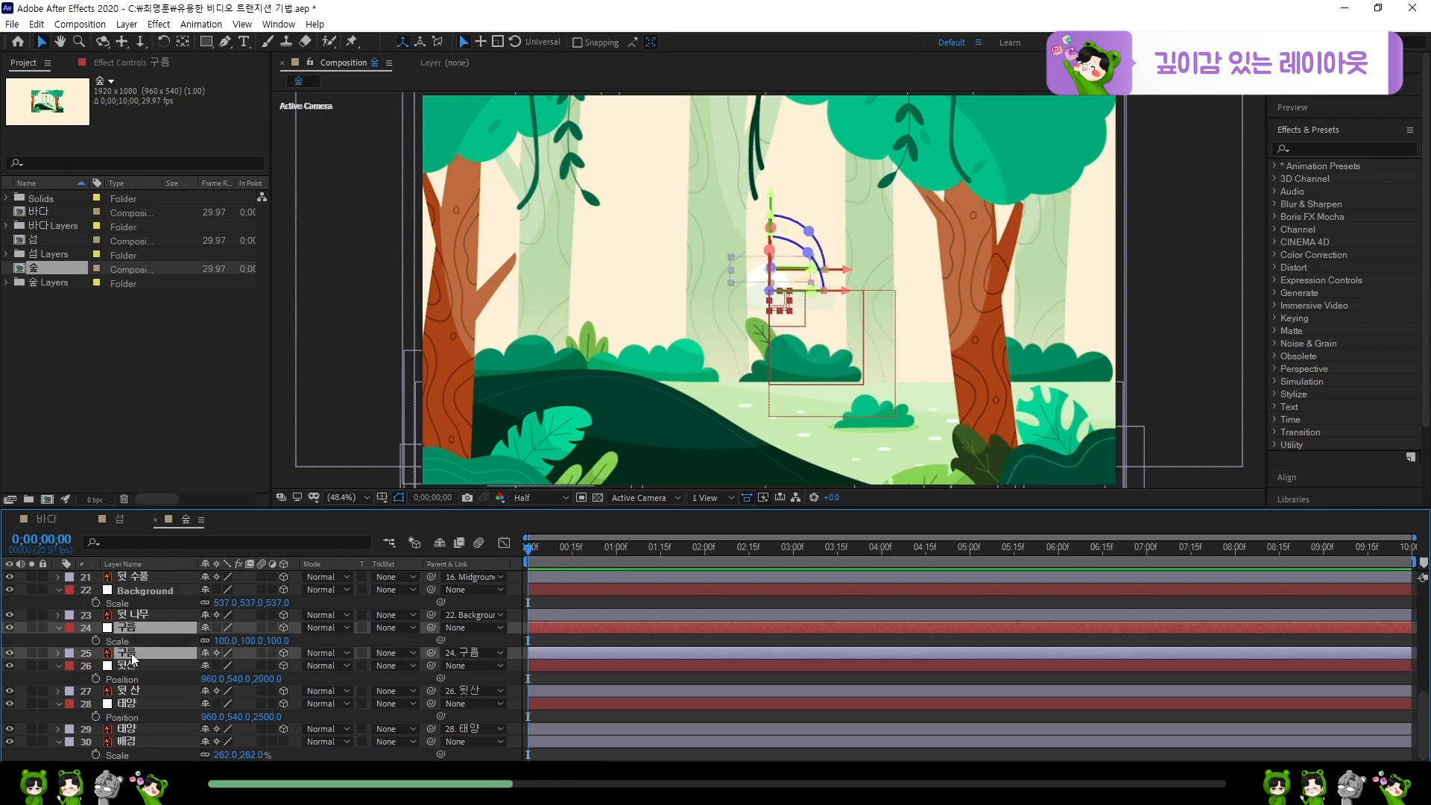
drag(139, 651, 145, 691)
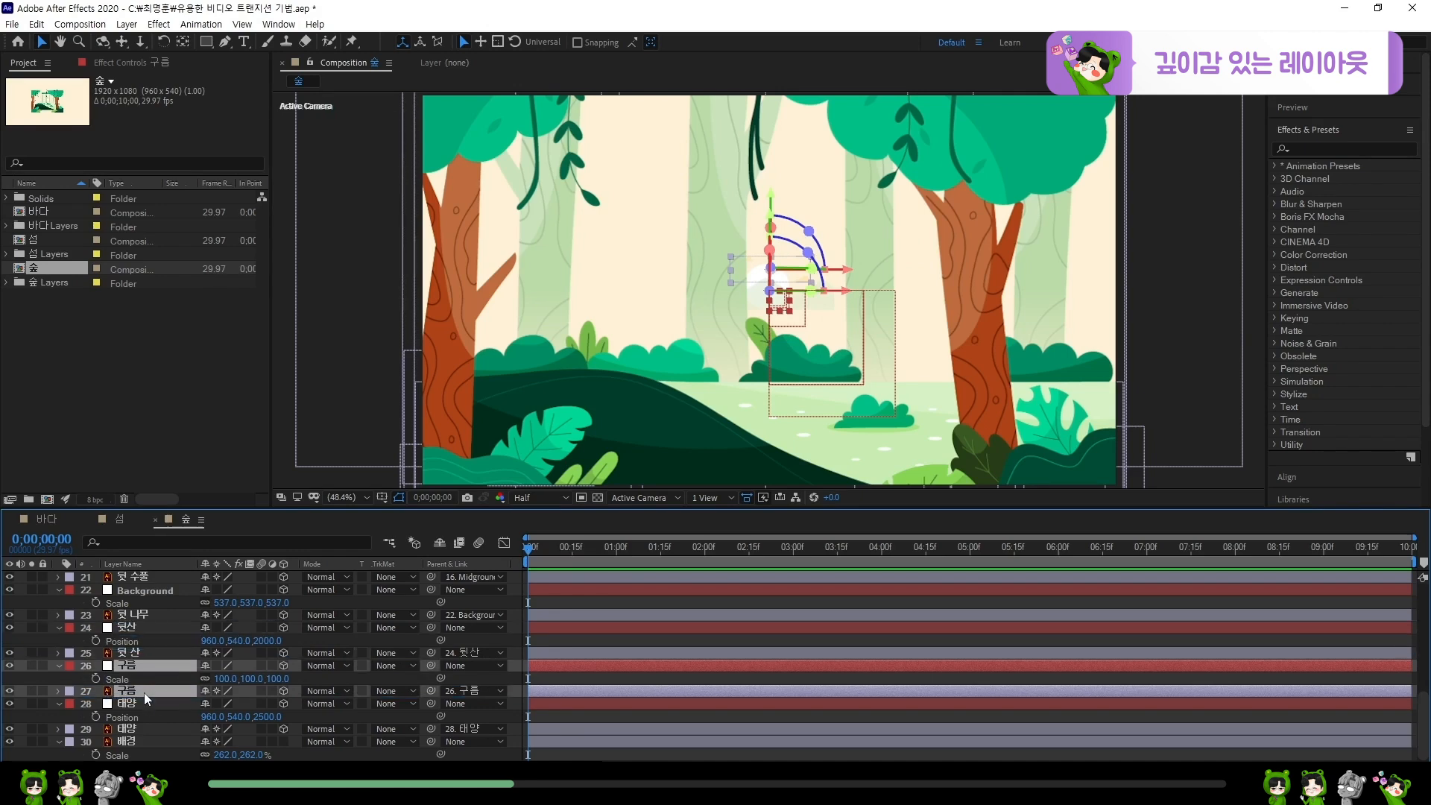
click(149, 651)
click(173, 629)
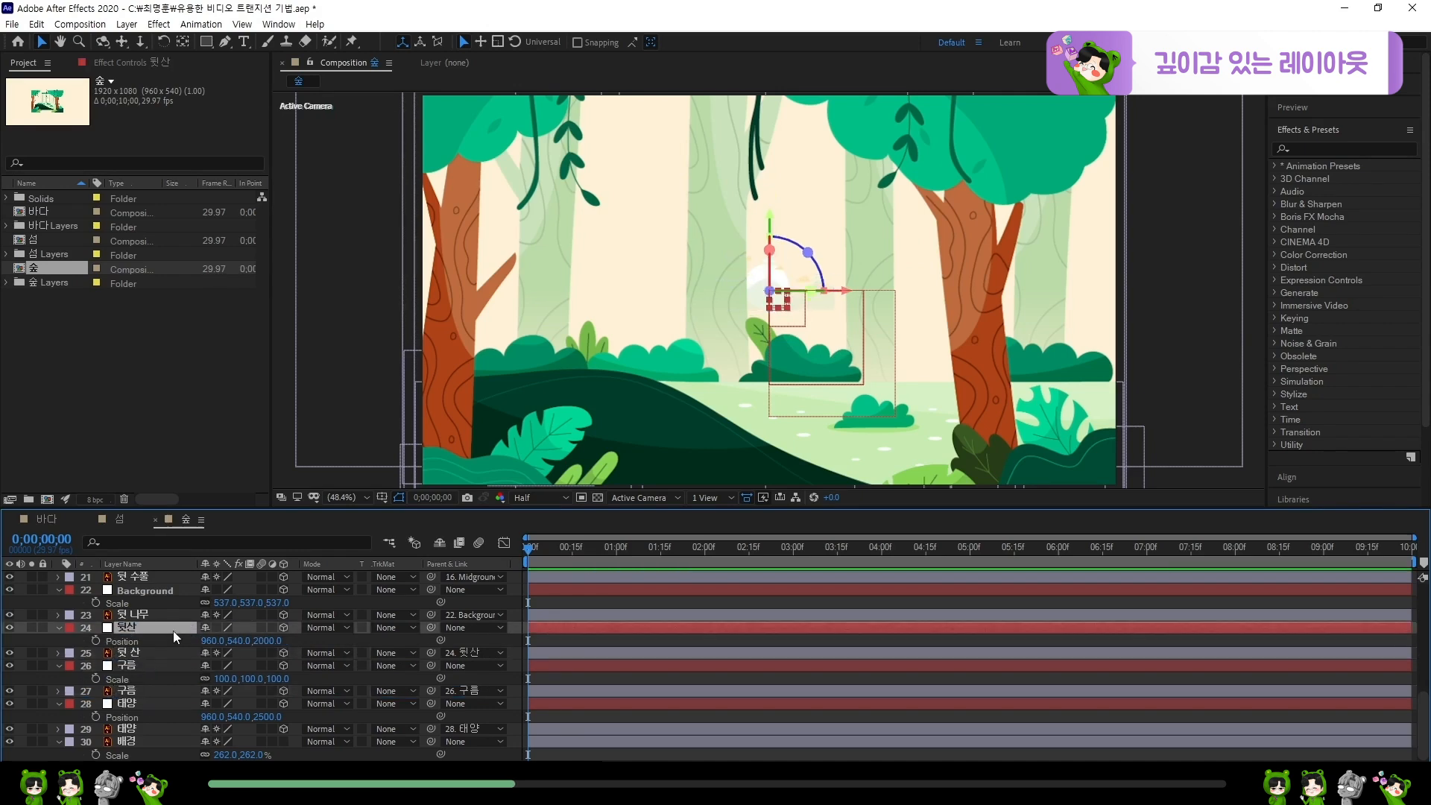
click(268, 641)
text(1500)
key(Return)
- Set the Z position of the 구름 null to 2000
click(153, 665)
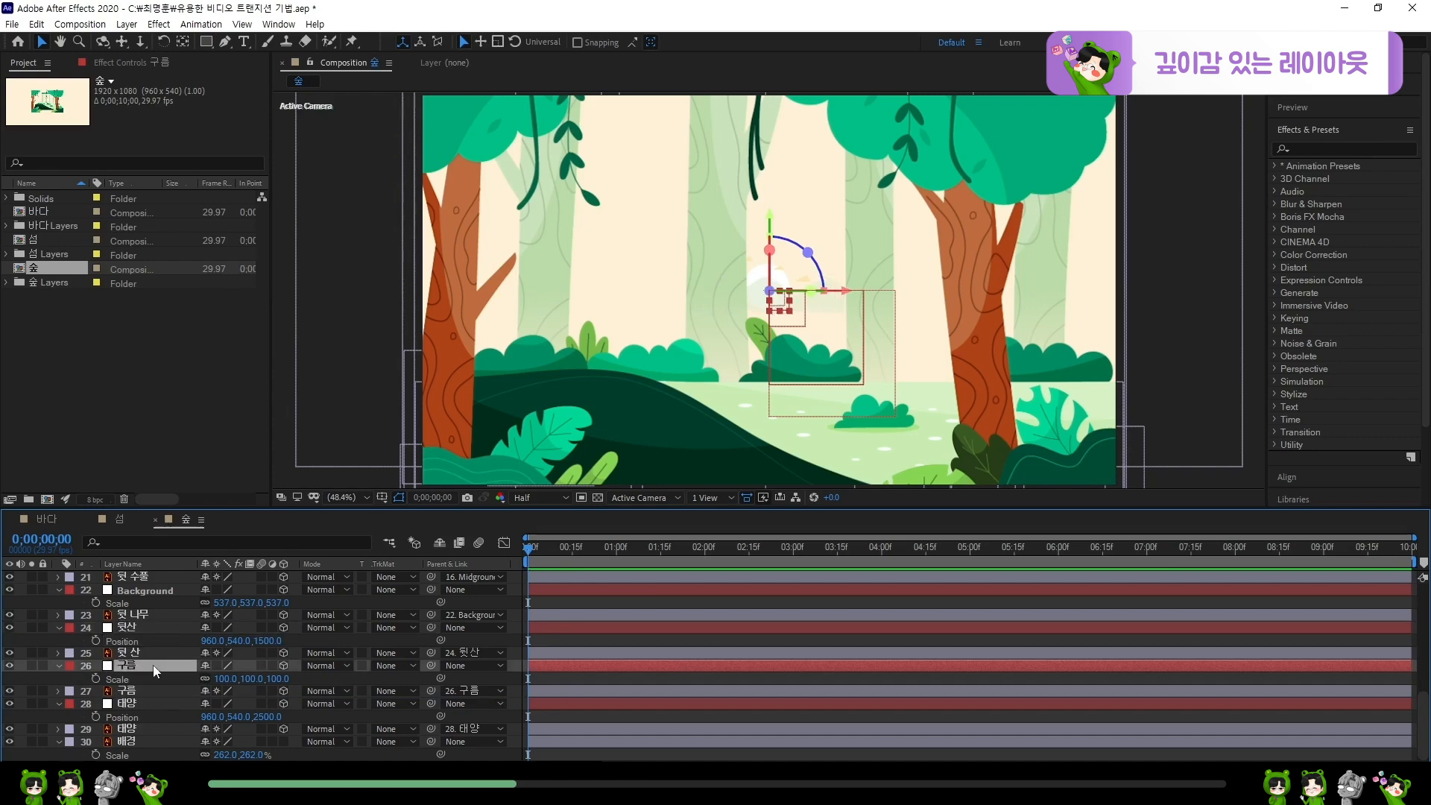
key(p)
click(267, 678)
text(2000)
key(Return)
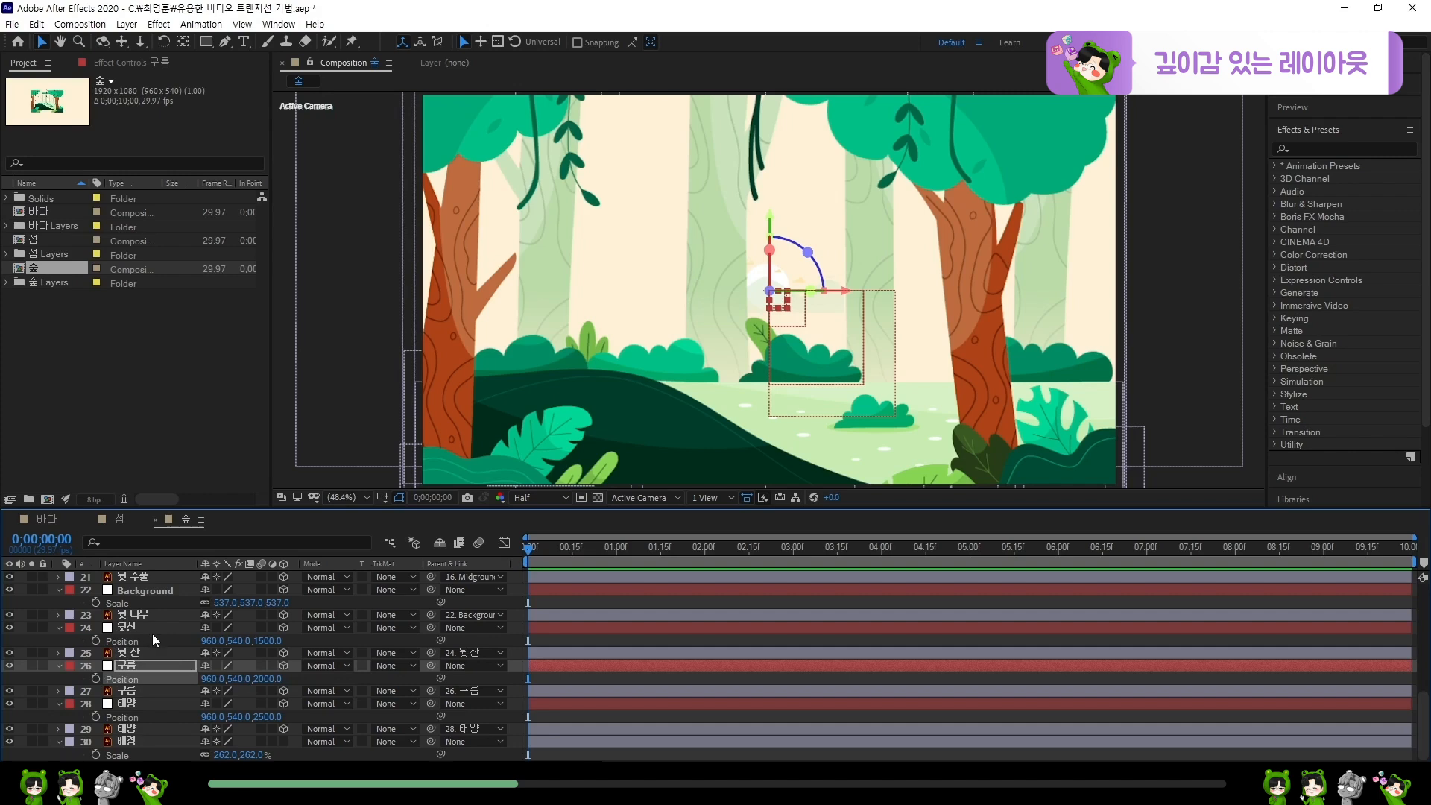
- Scale the 뒷산 null to 501% so the mountains span the frame behind the trees
click(149, 629)
click(140, 664)
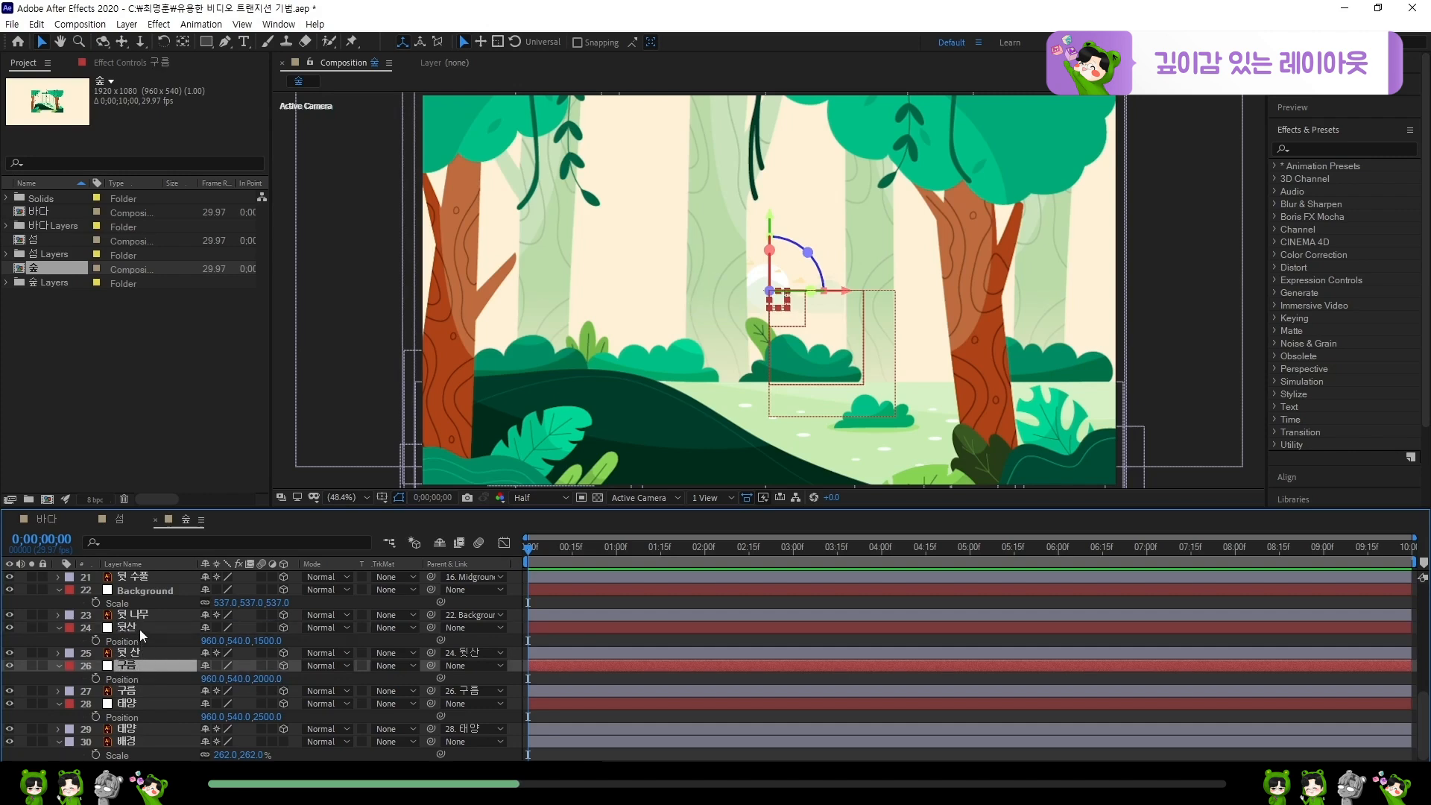
click(140, 628)
key(s)
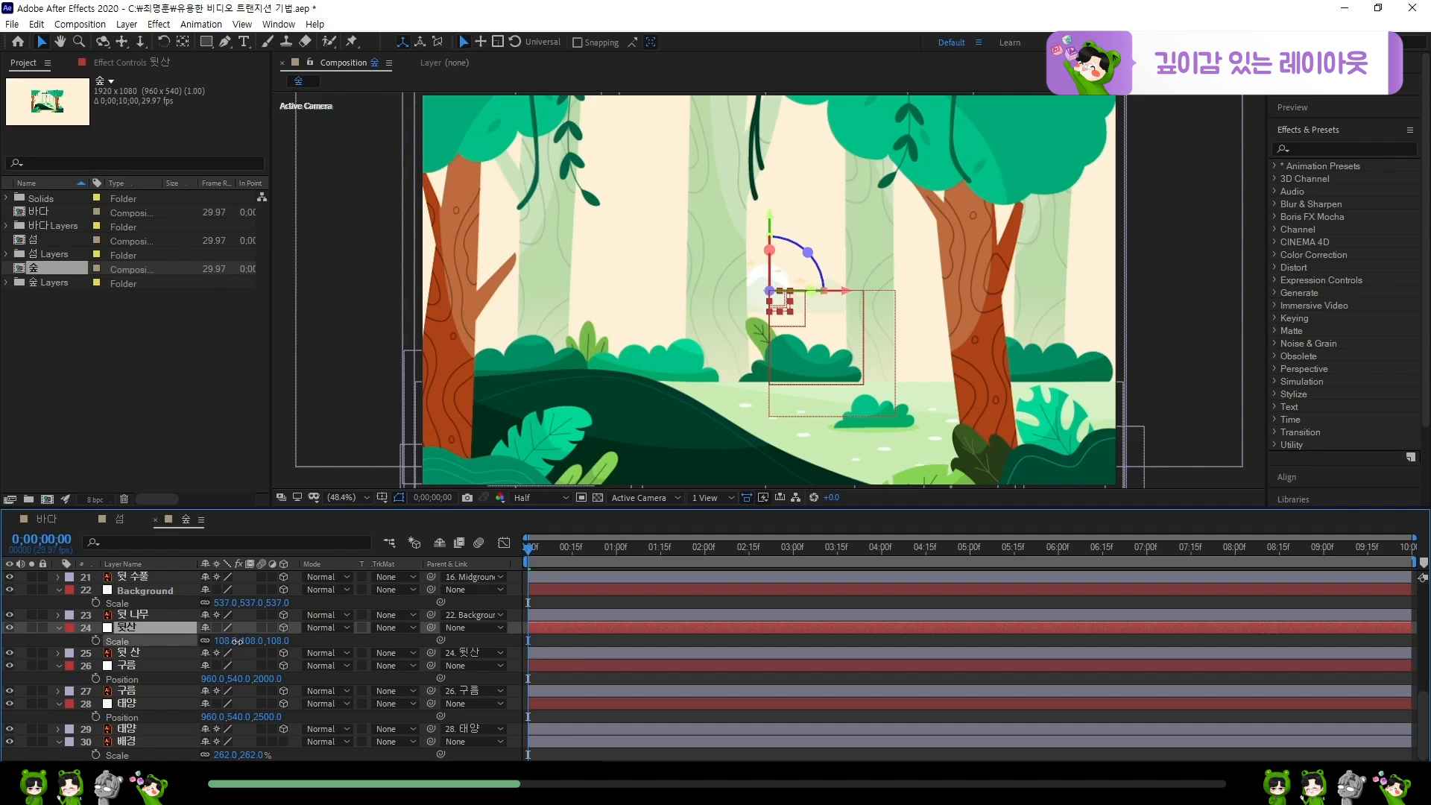
drag(224, 640, 532, 646)
- Scale the 구름 null to 648% so the clouds spread across the sky
click(127, 665)
key(s)
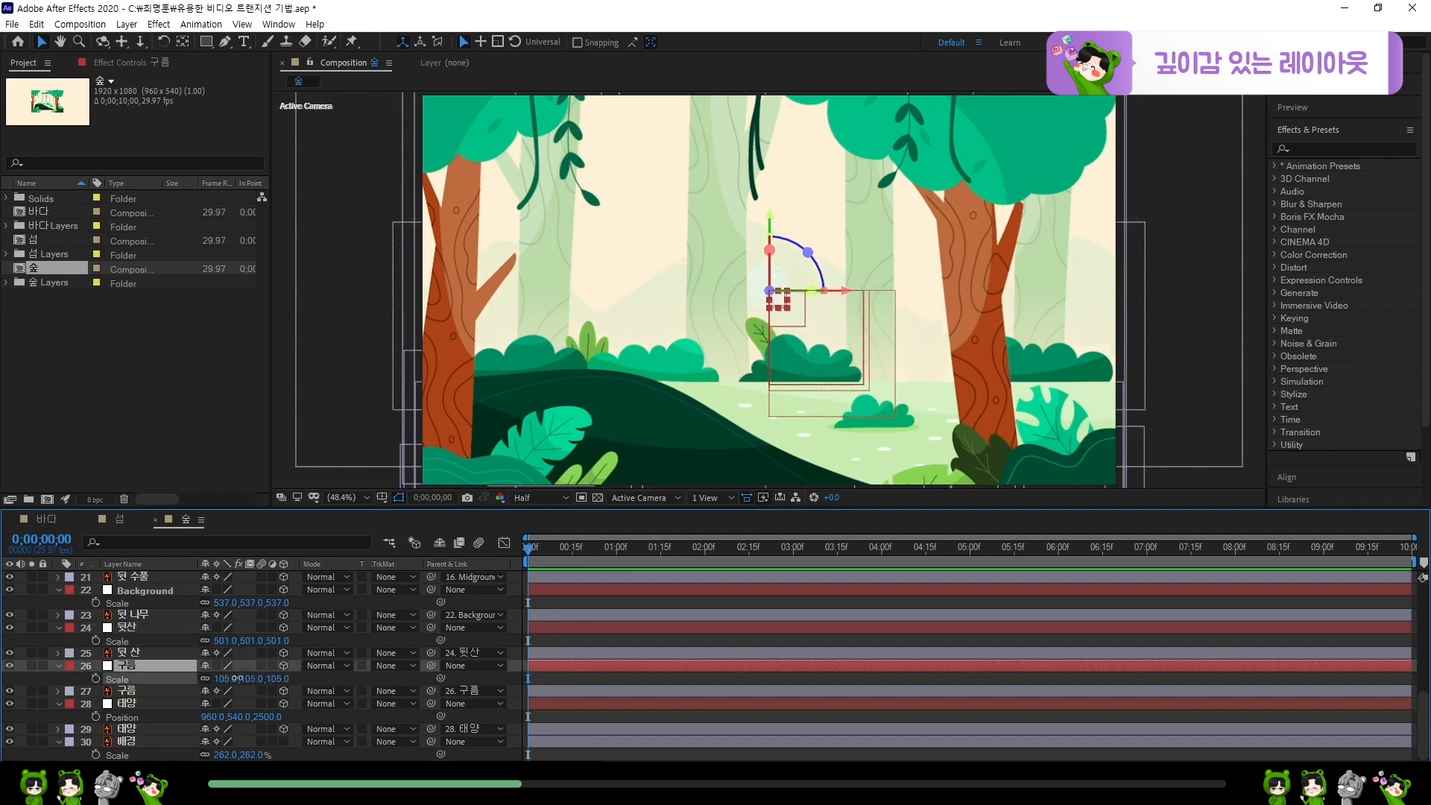
drag(223, 679, 631, 675)
- Scale the 태양 null to 675% and save the project
click(182, 704)
key(s)
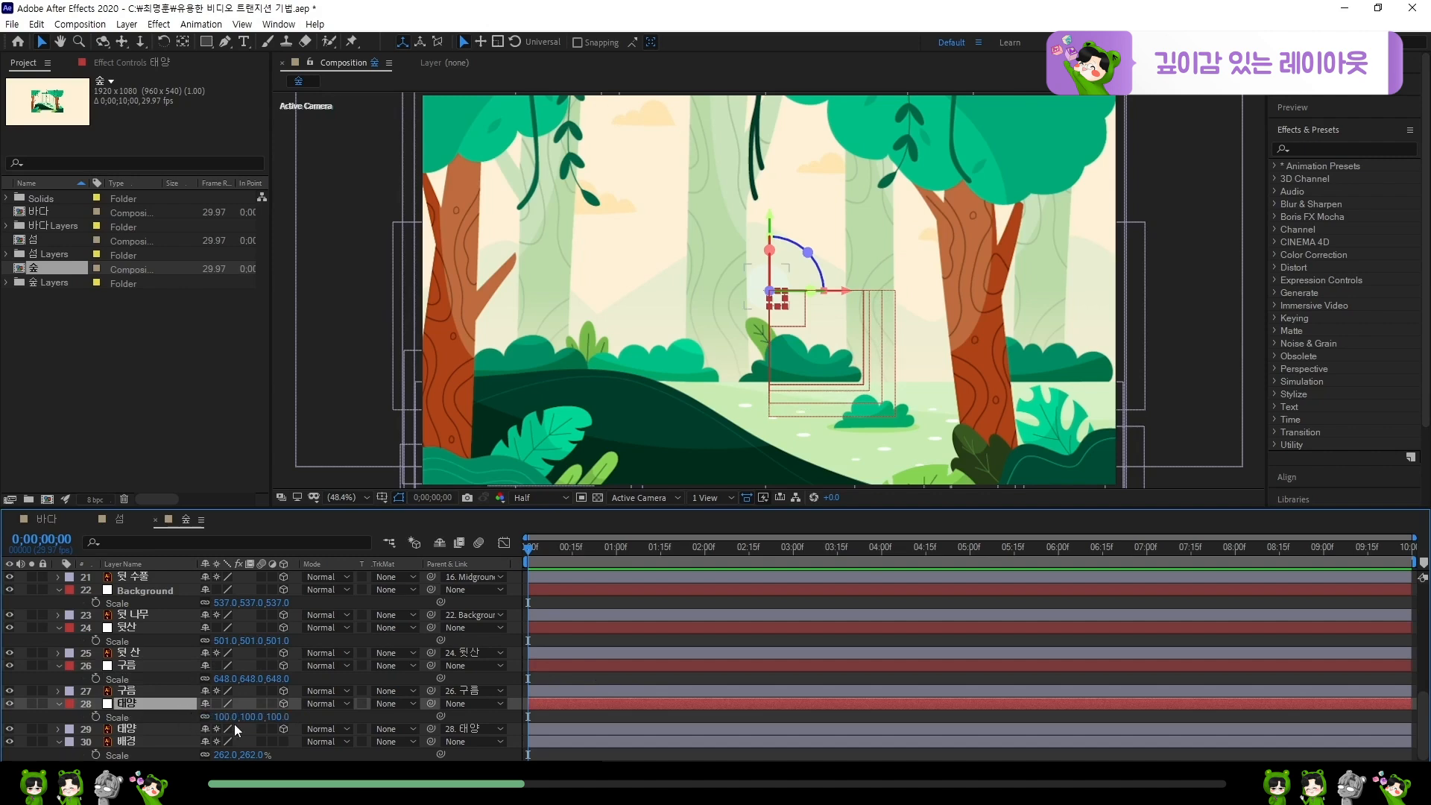
drag(225, 716, 655, 718)
key(ctrl+s)
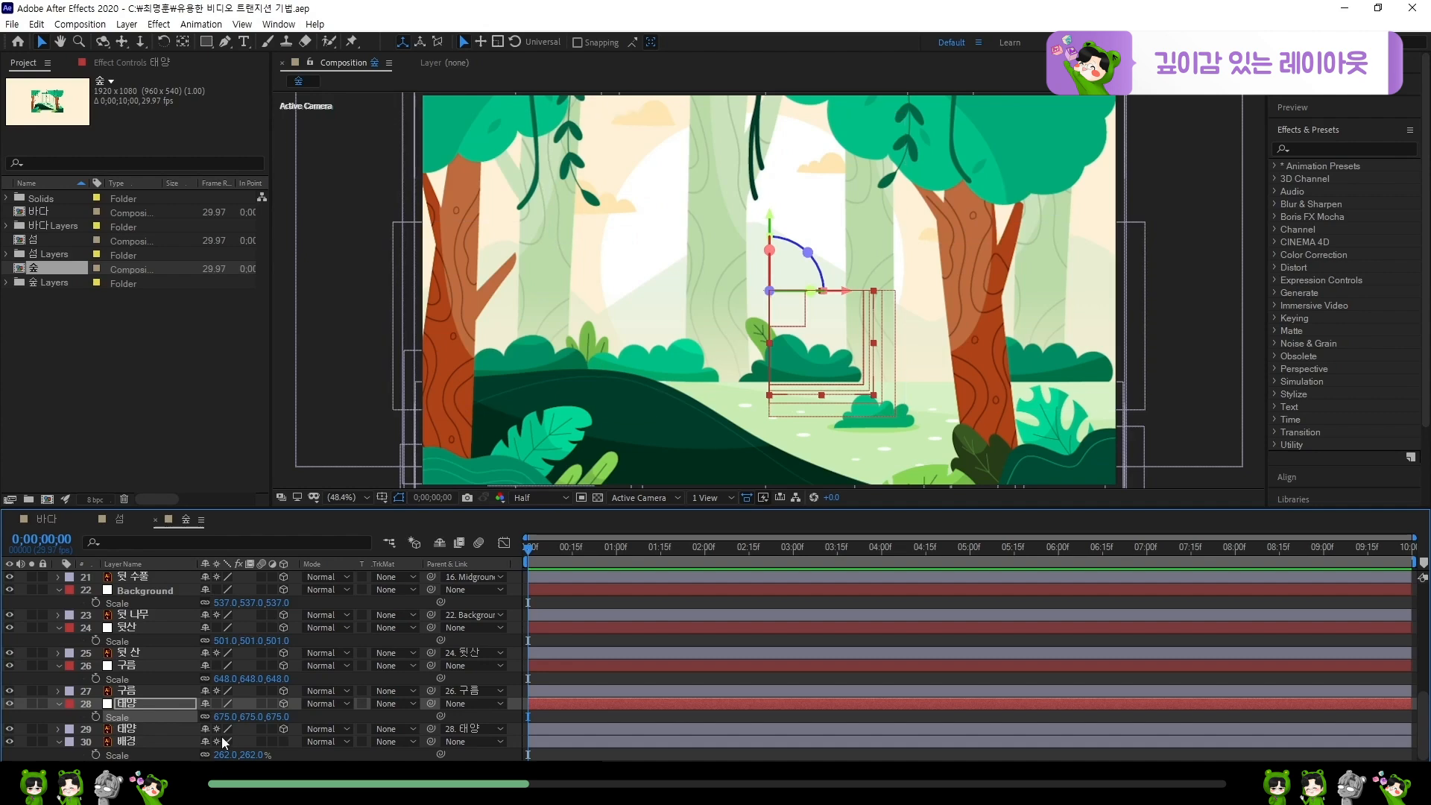
- Switch from the 숲 composition to the 섬 composition and clear its layer selection
click(56, 521)
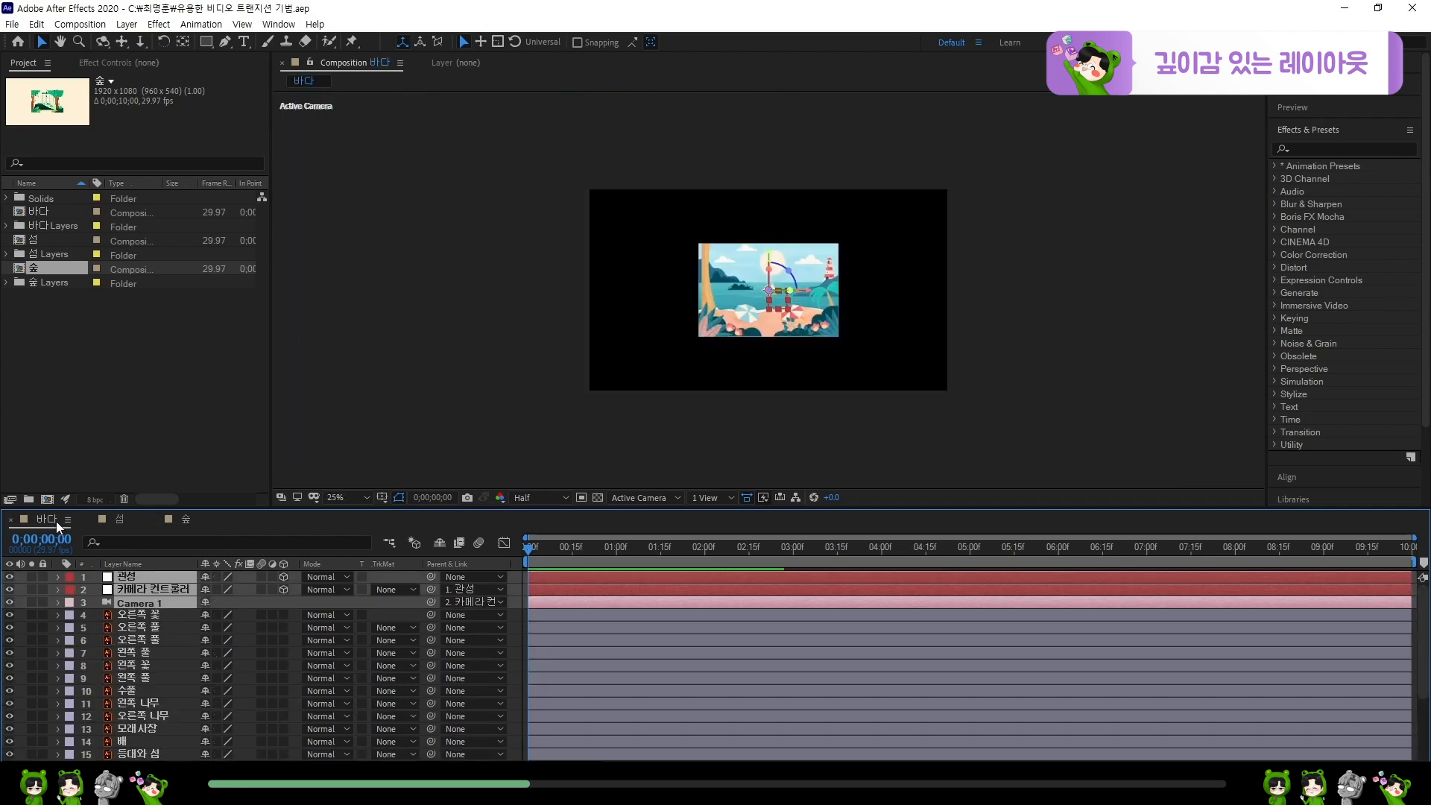
click(117, 519)
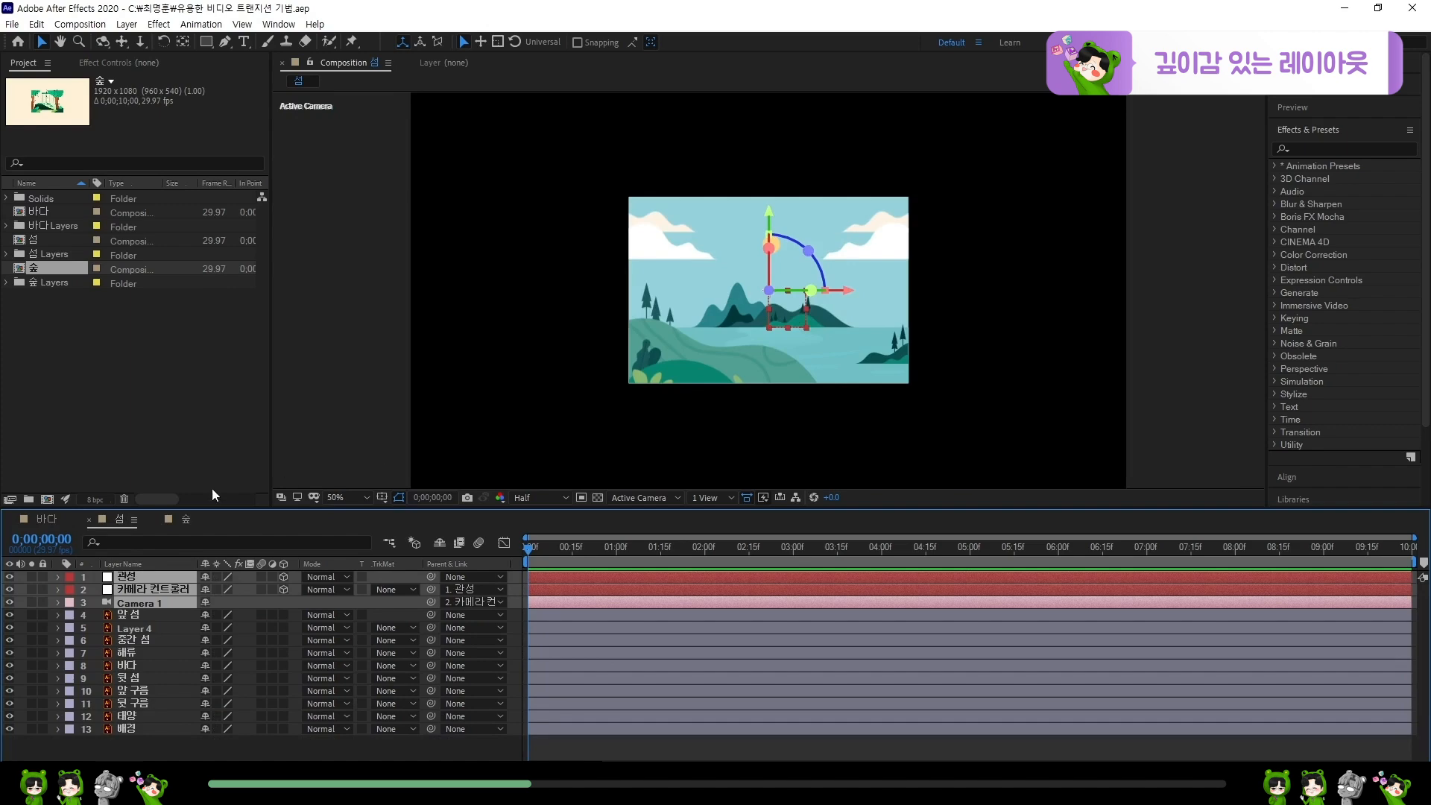
click(56, 518)
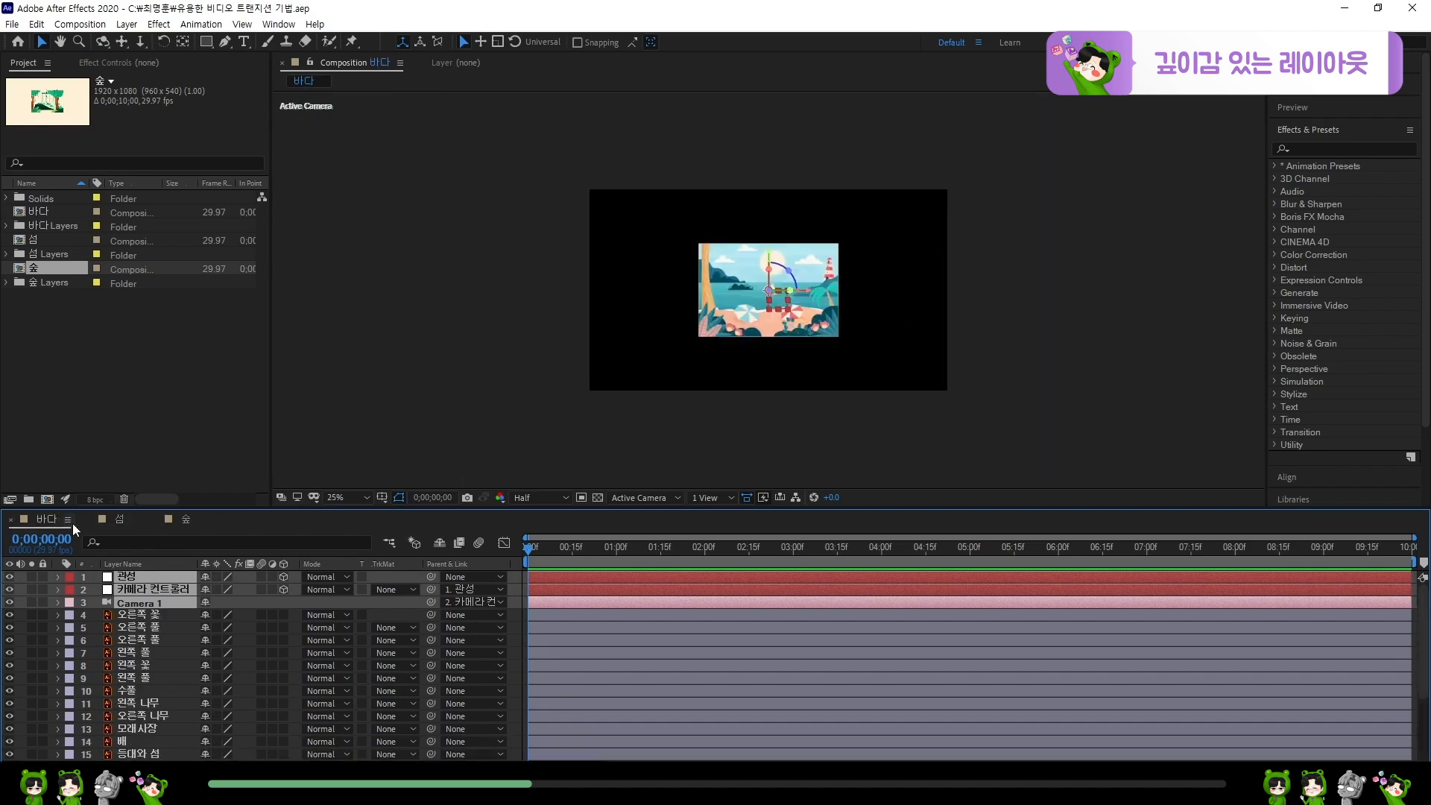
click(114, 517)
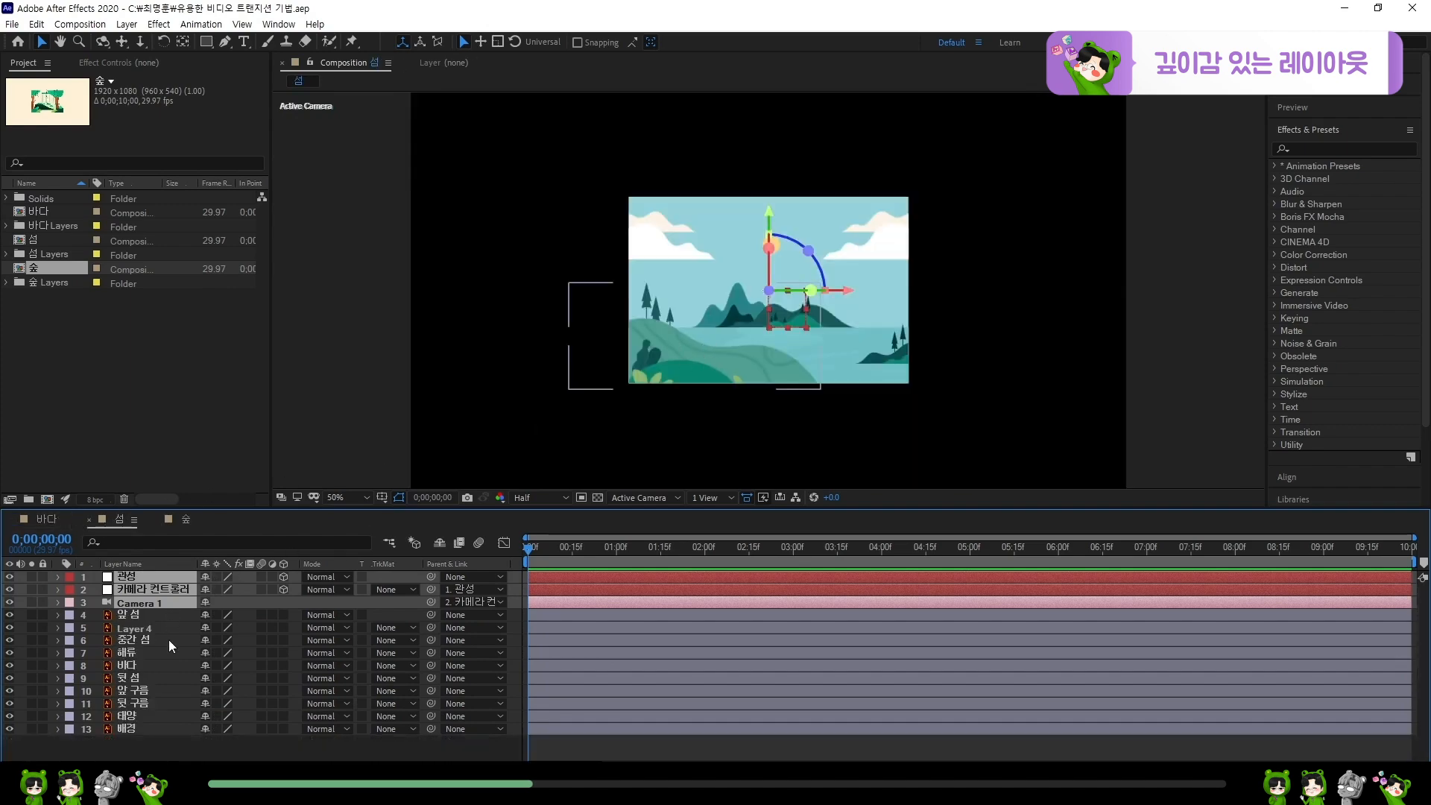
click(161, 745)
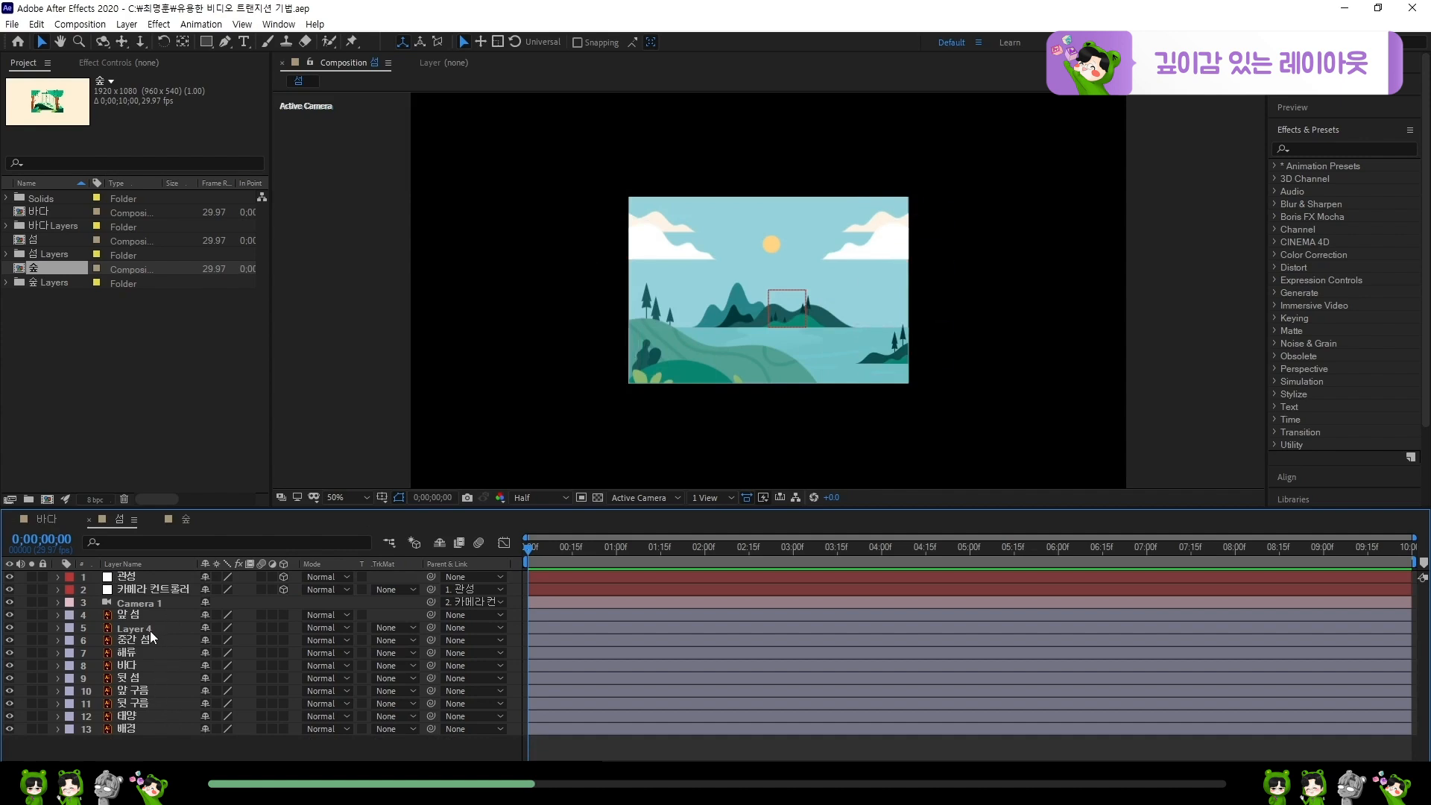
- Turn on 3D and continuous rasterization for all artwork layers from 앞 섬 through 배경, and save the project
click(163, 614)
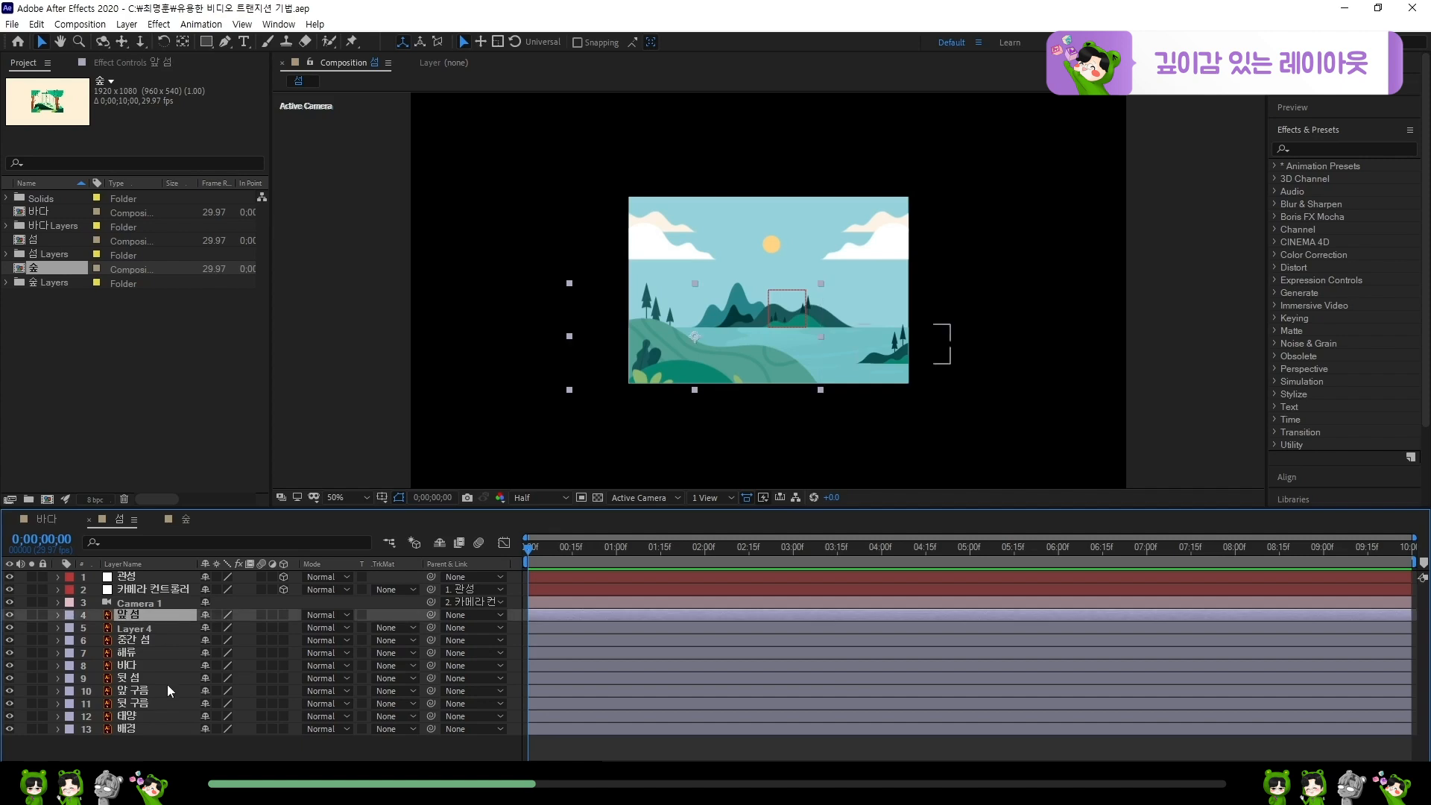
shift+click(157, 729)
click(284, 615)
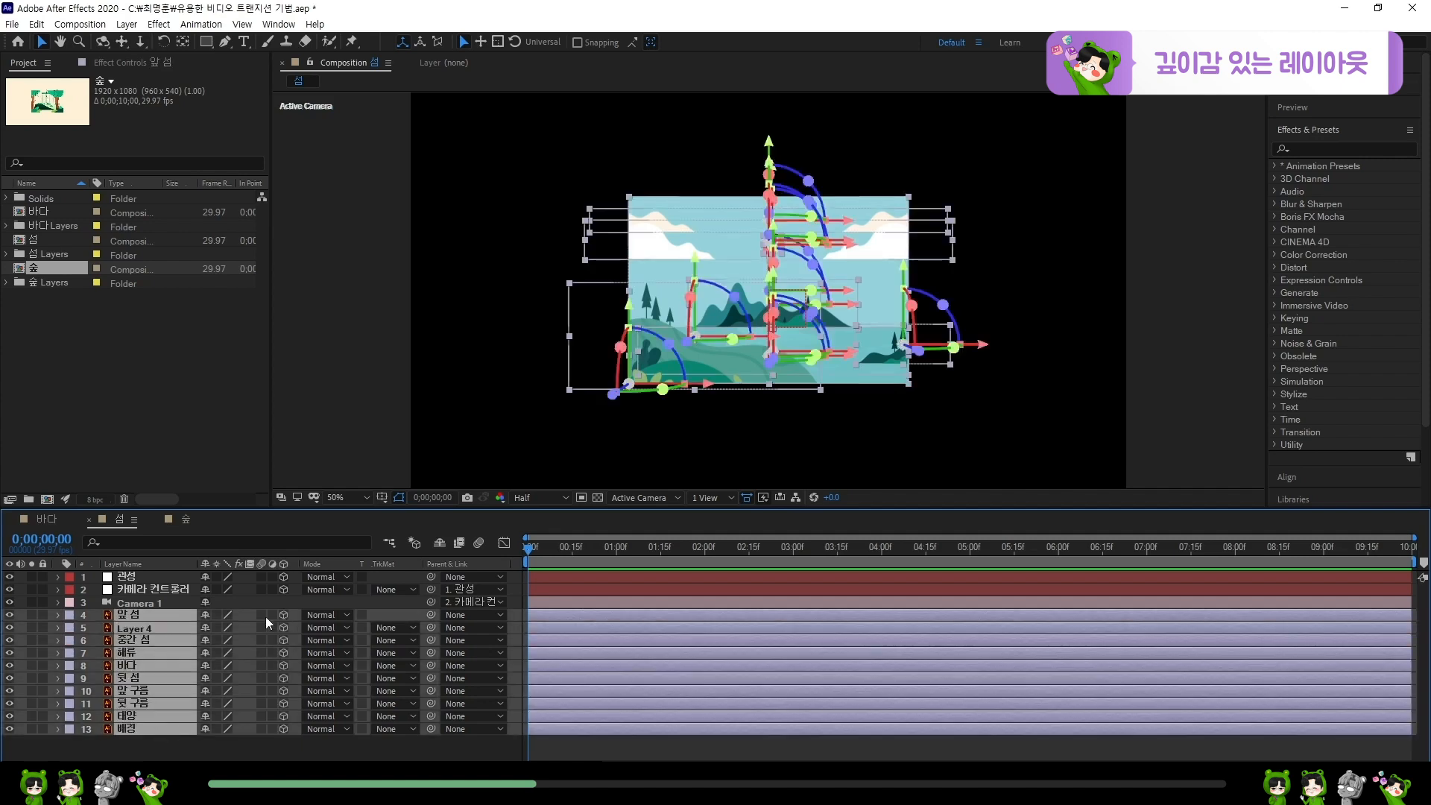
click(214, 614)
key(ctrl+s)
click(249, 626)
- Toggle the visibility of Layer 4 to check what it contains, and delete that layer
click(172, 630)
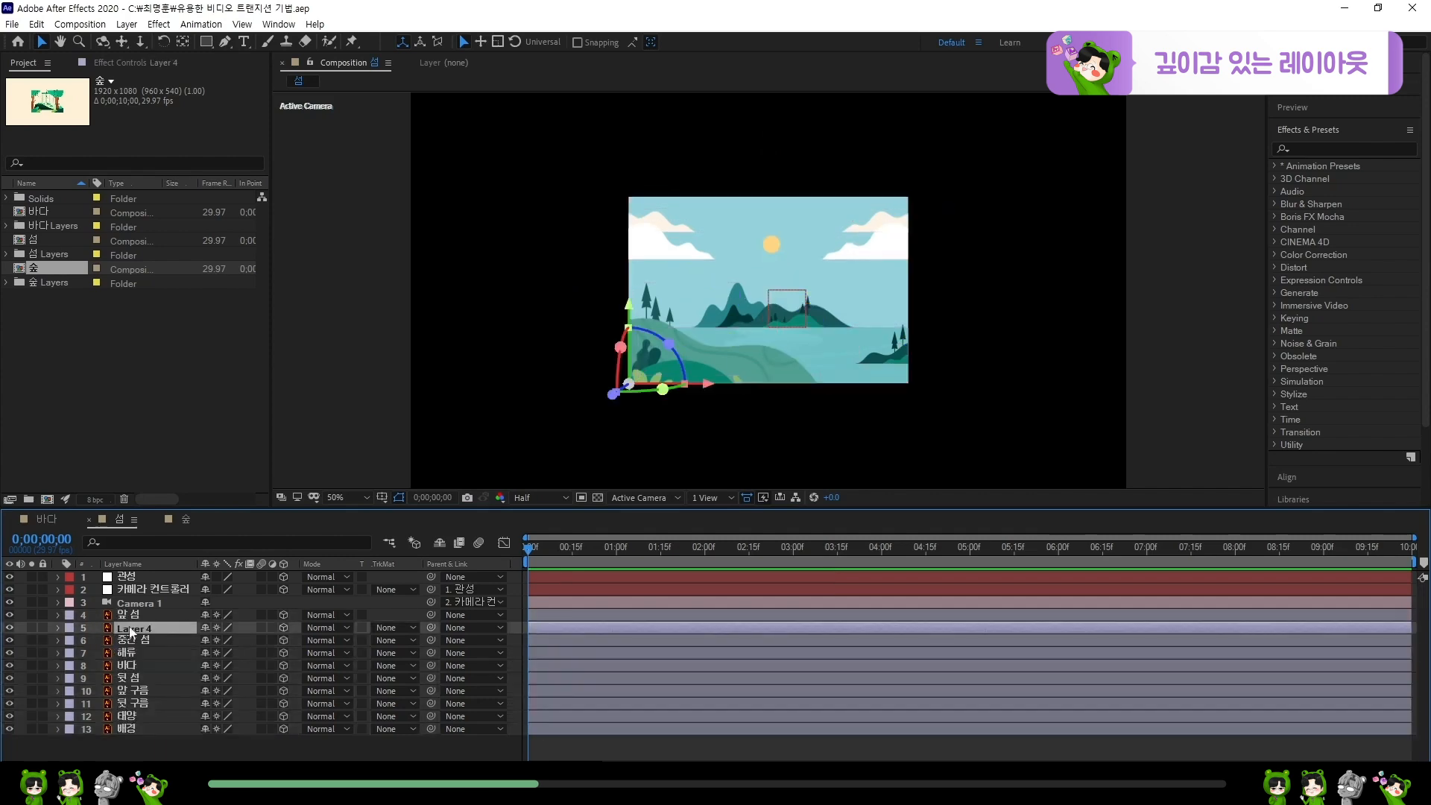
click(10, 628)
click(10, 629)
click(10, 628)
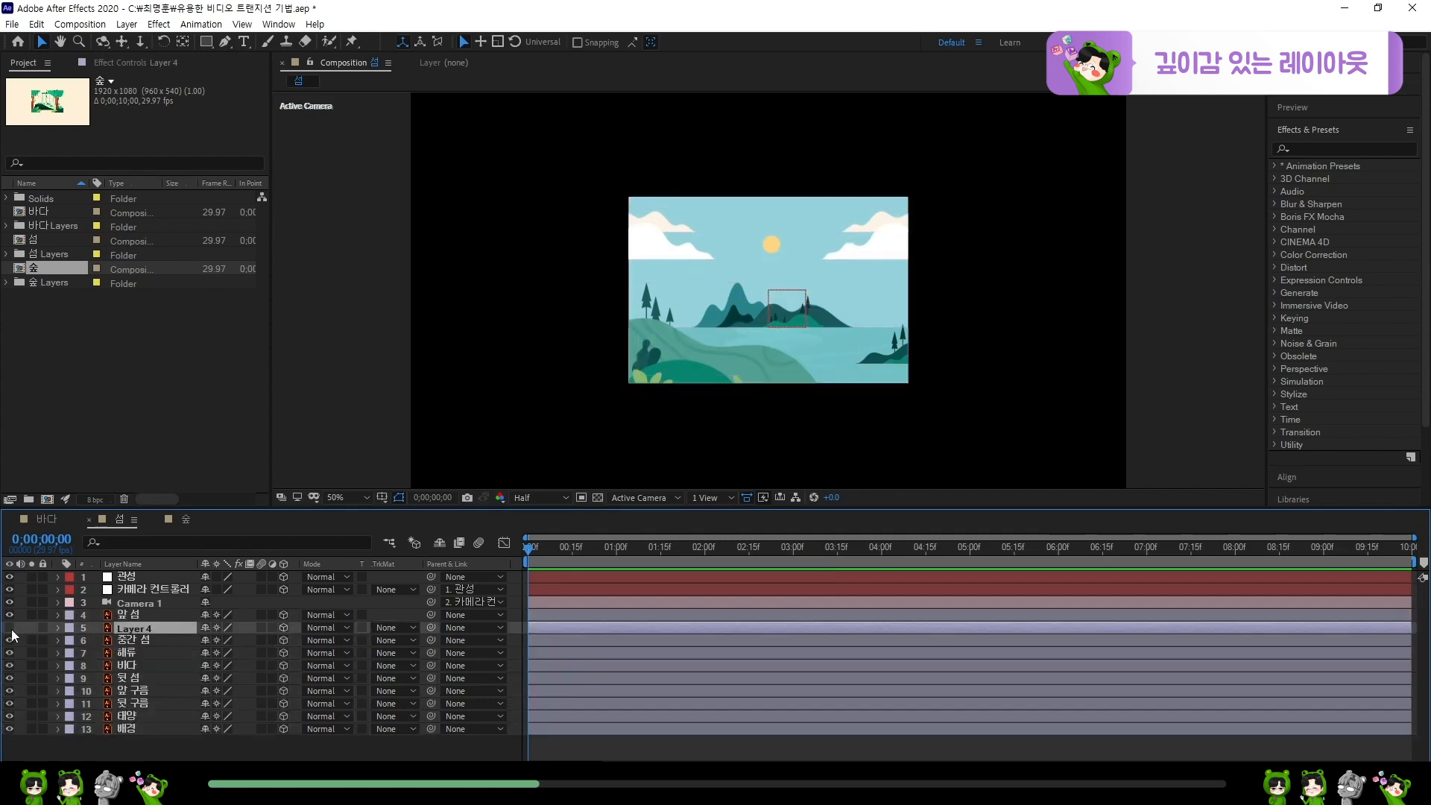
click(9, 629)
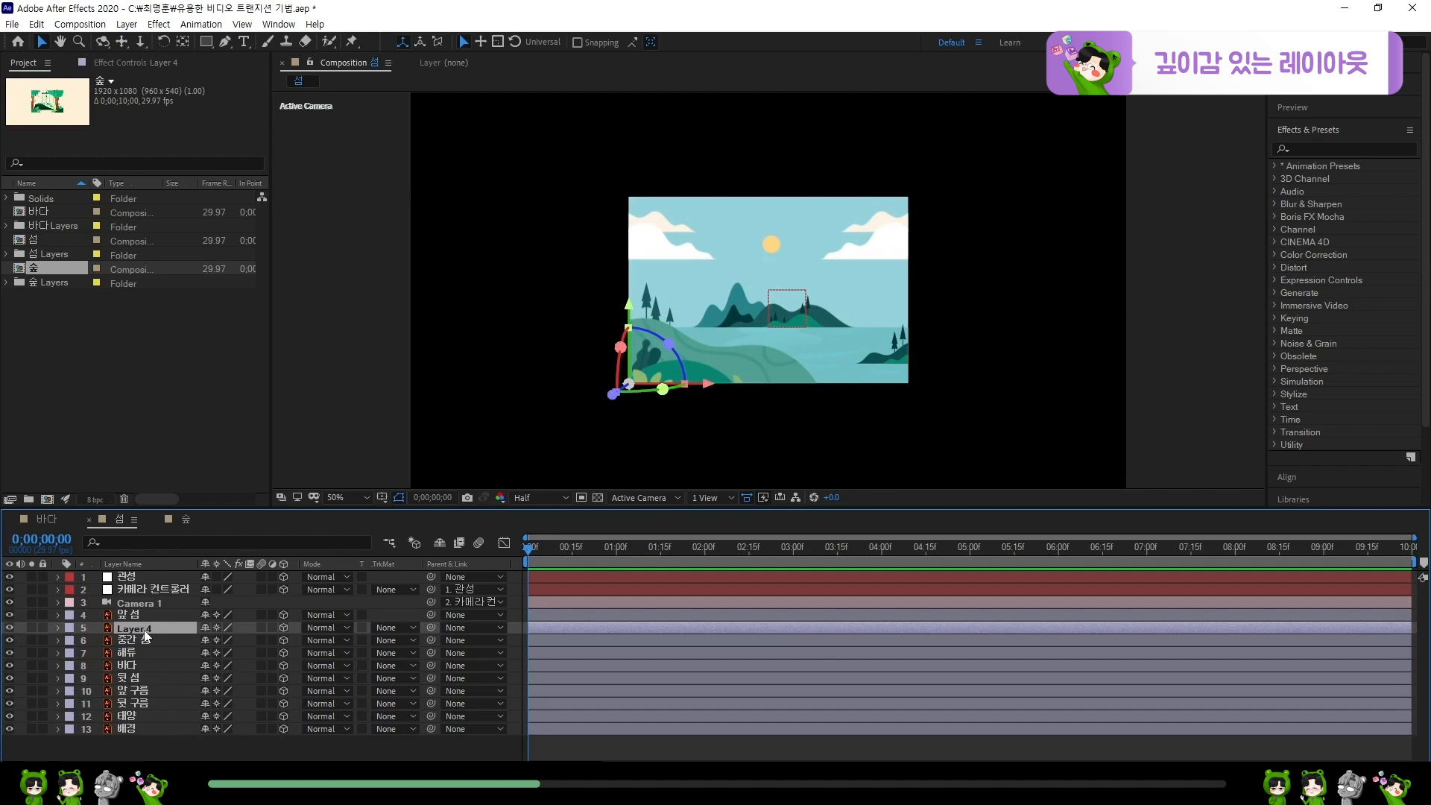
key(Delete)
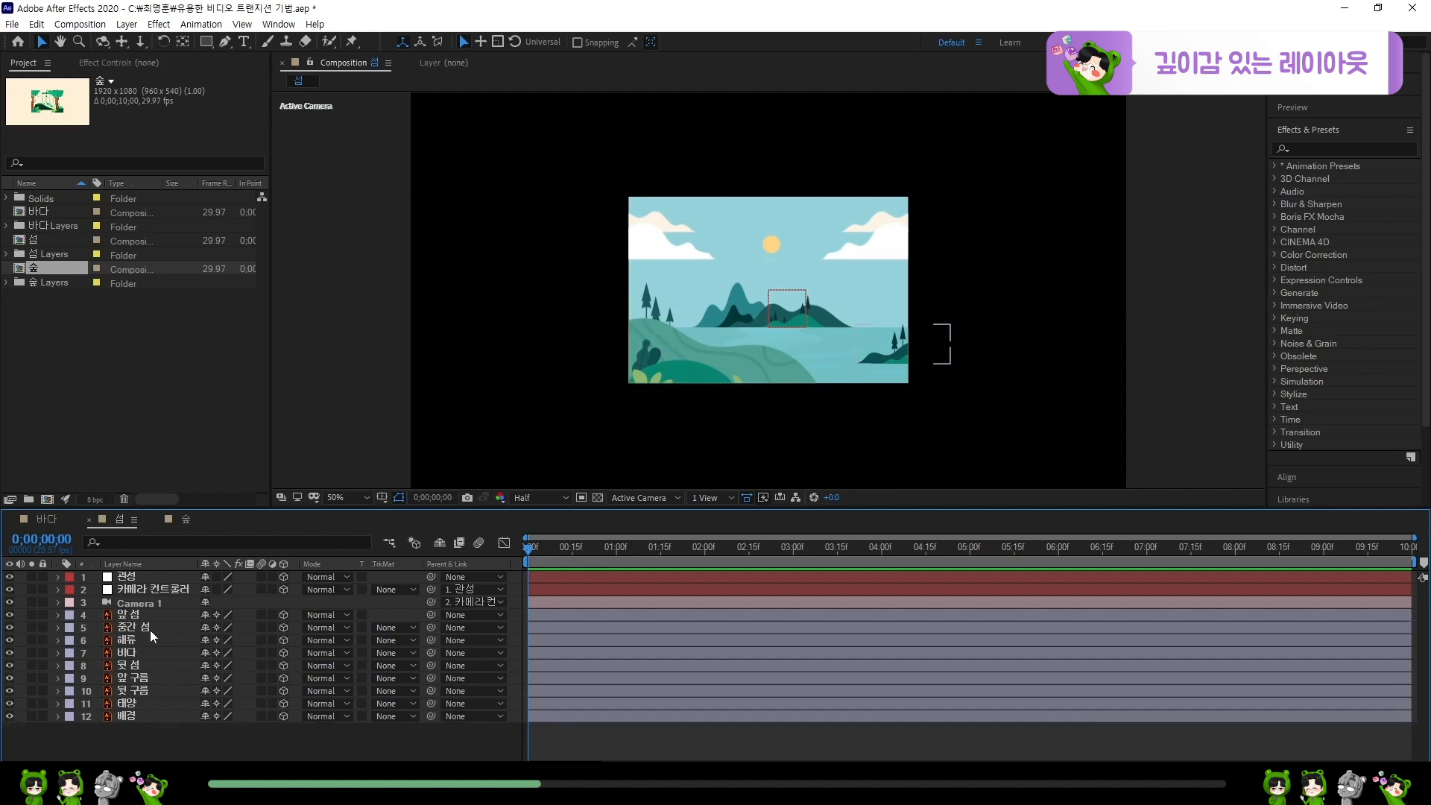
- Add a 3D null above the 앞 섬 layer and parent 앞 섬 to it
click(150, 617)
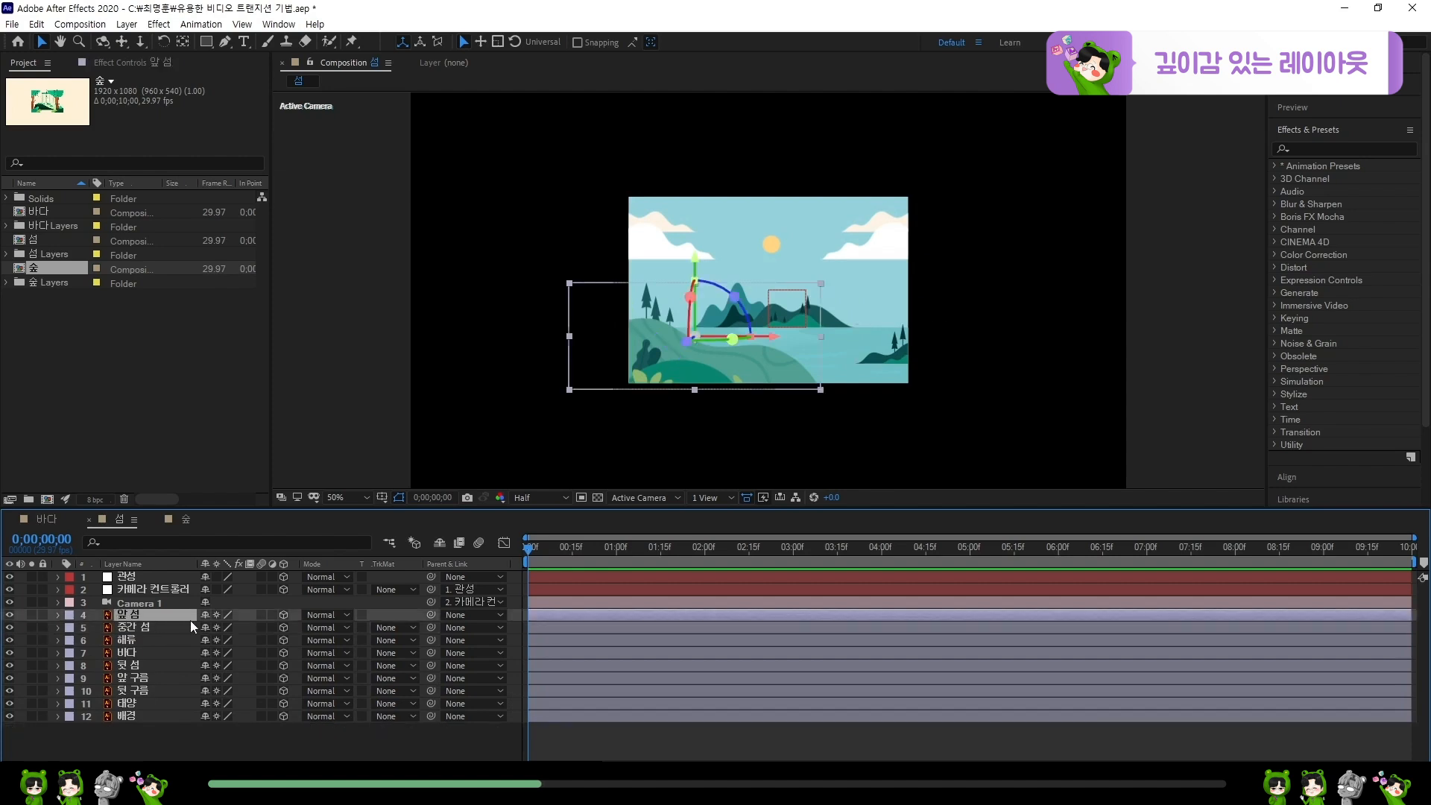
key(ctrl+alt+shift+y)
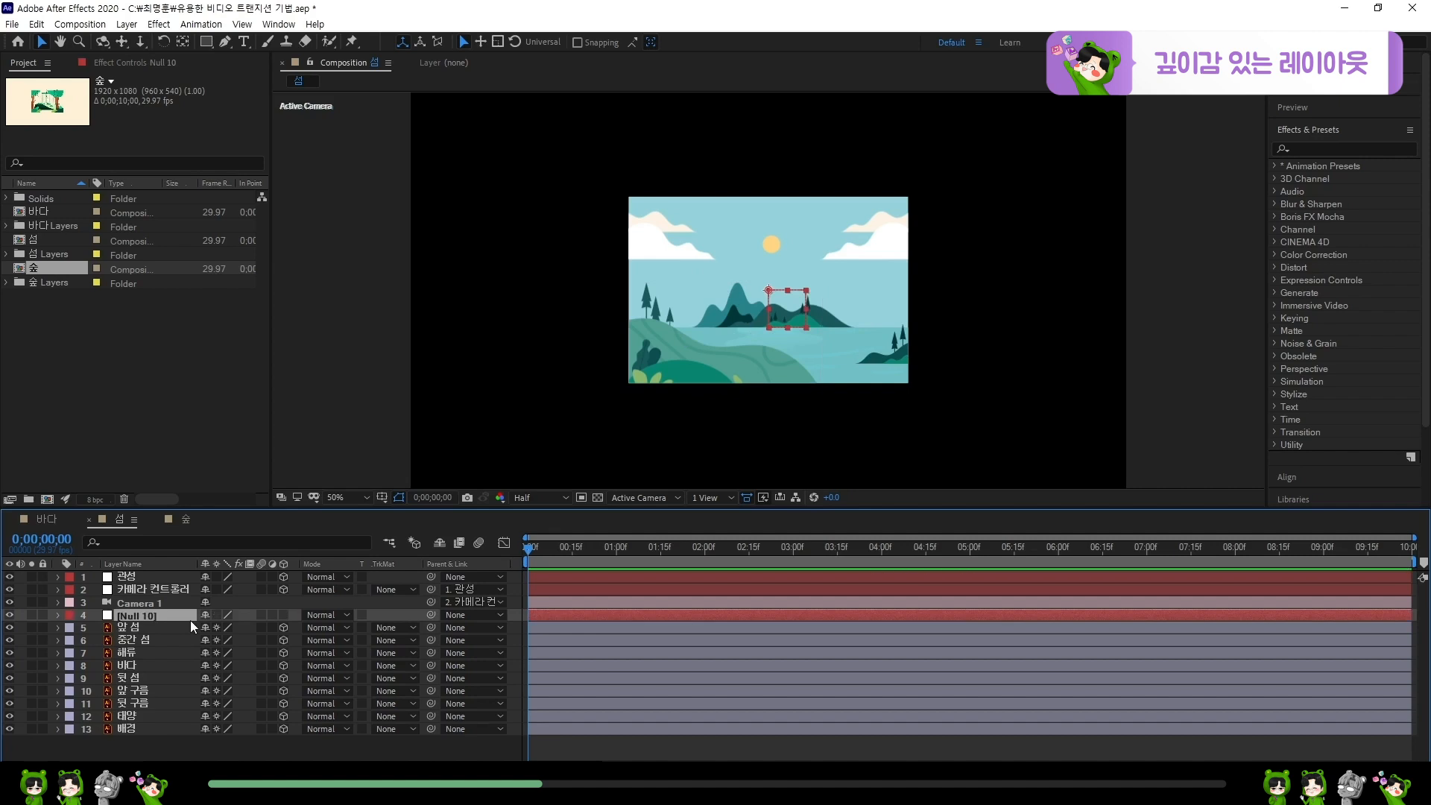
click(288, 615)
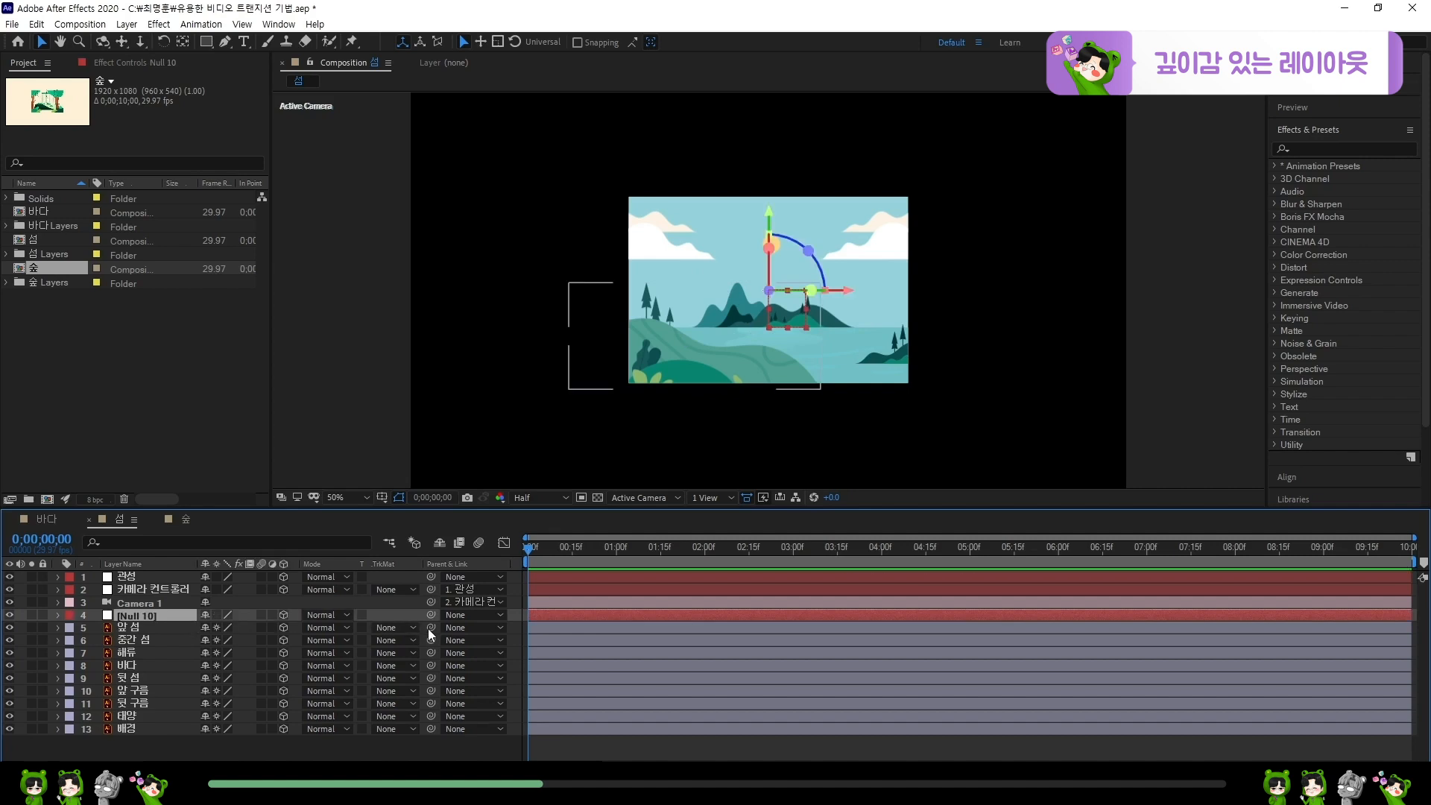
click(176, 629)
drag(431, 632, 160, 617)
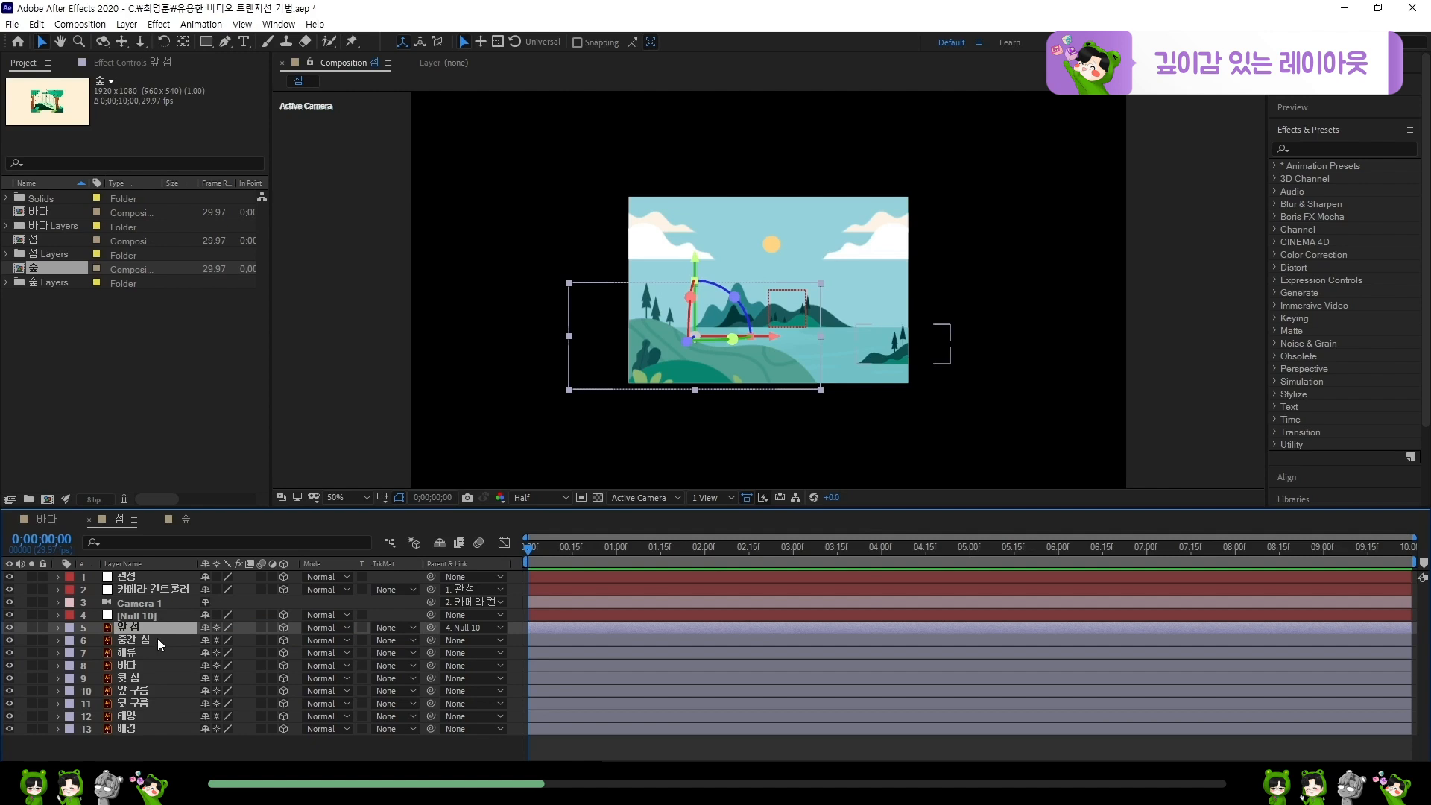
- Add a null above the 중간 섬, 해류 and 바다 layers and parent all three to it
click(158, 638)
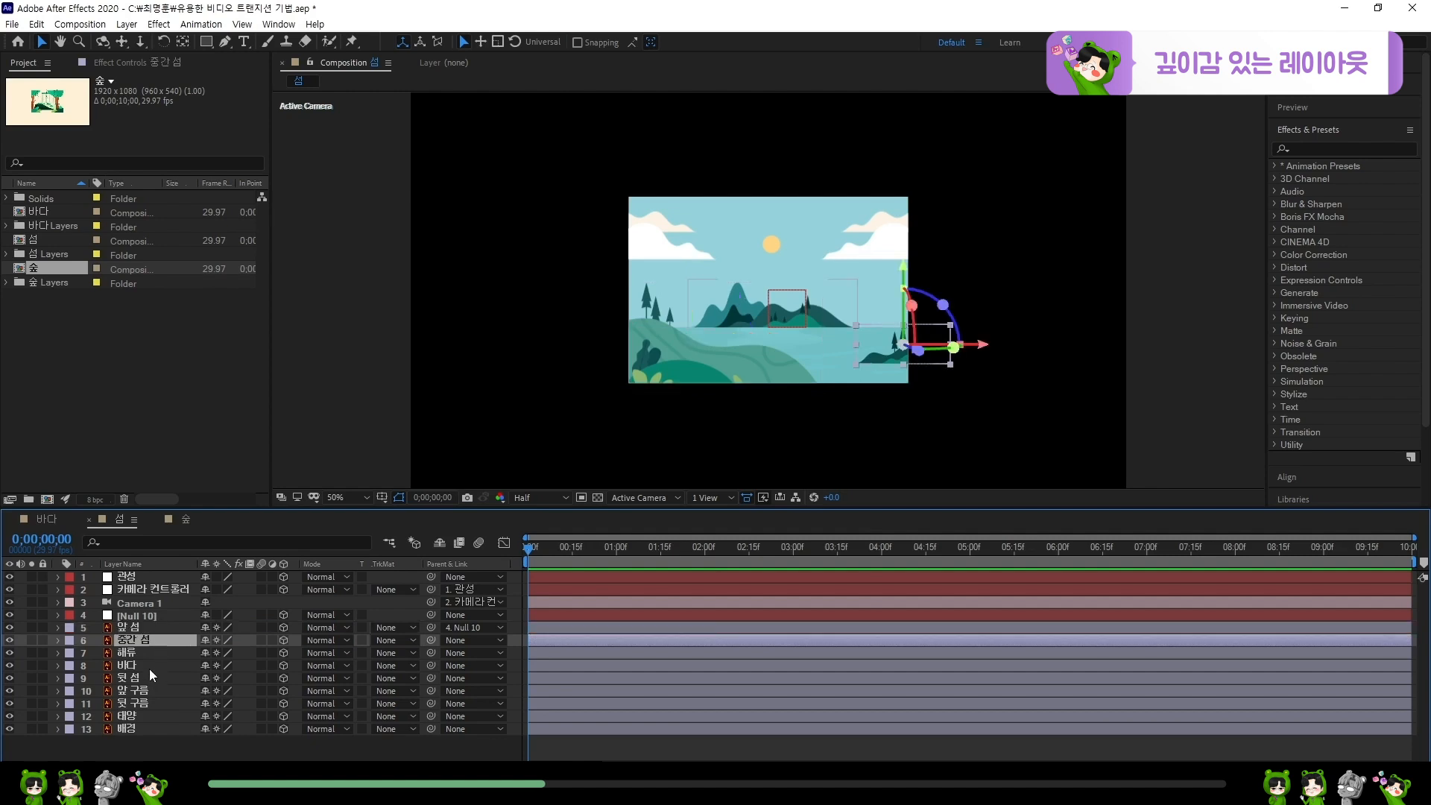
click(149, 668)
shift+click(149, 642)
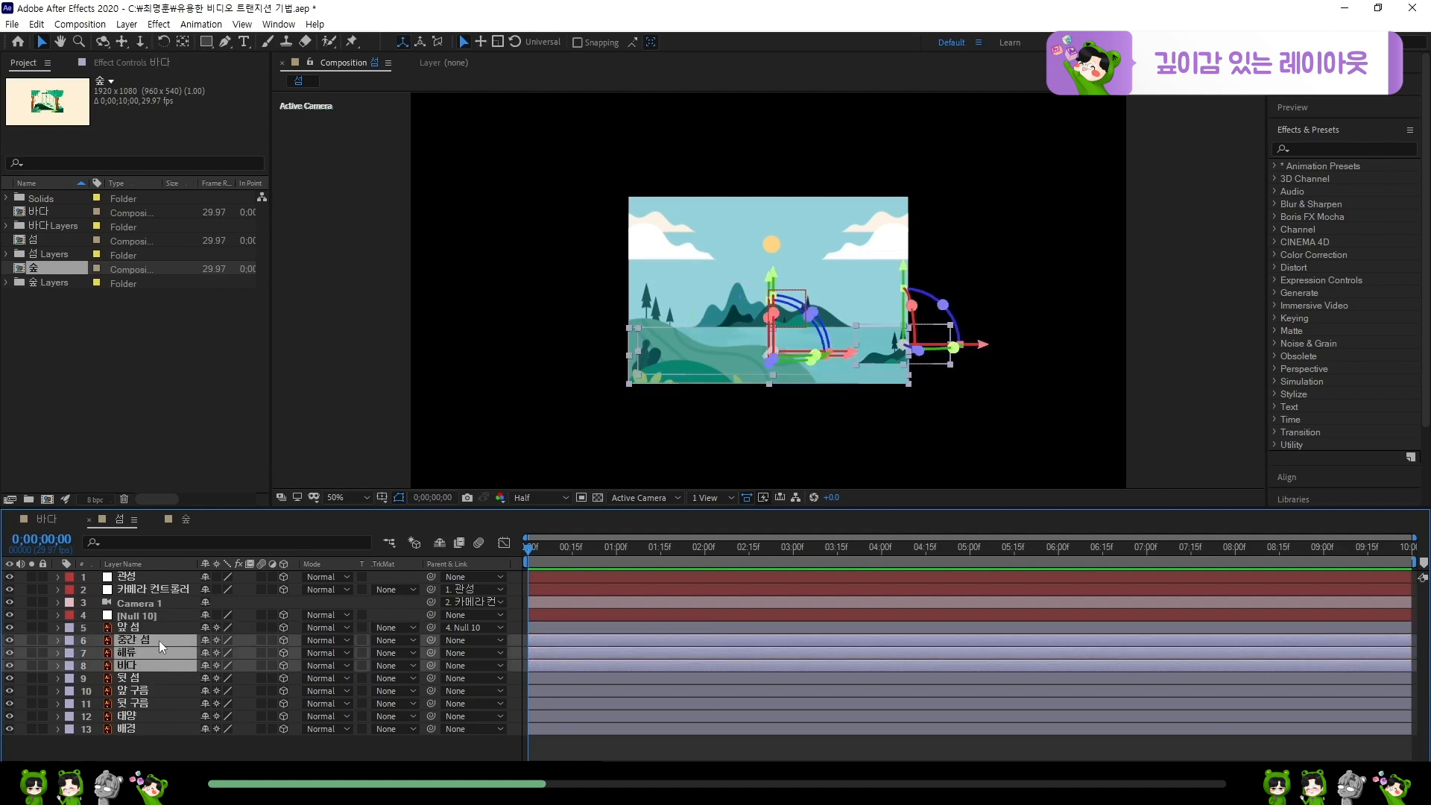
key(ctrl+alt+shift+y)
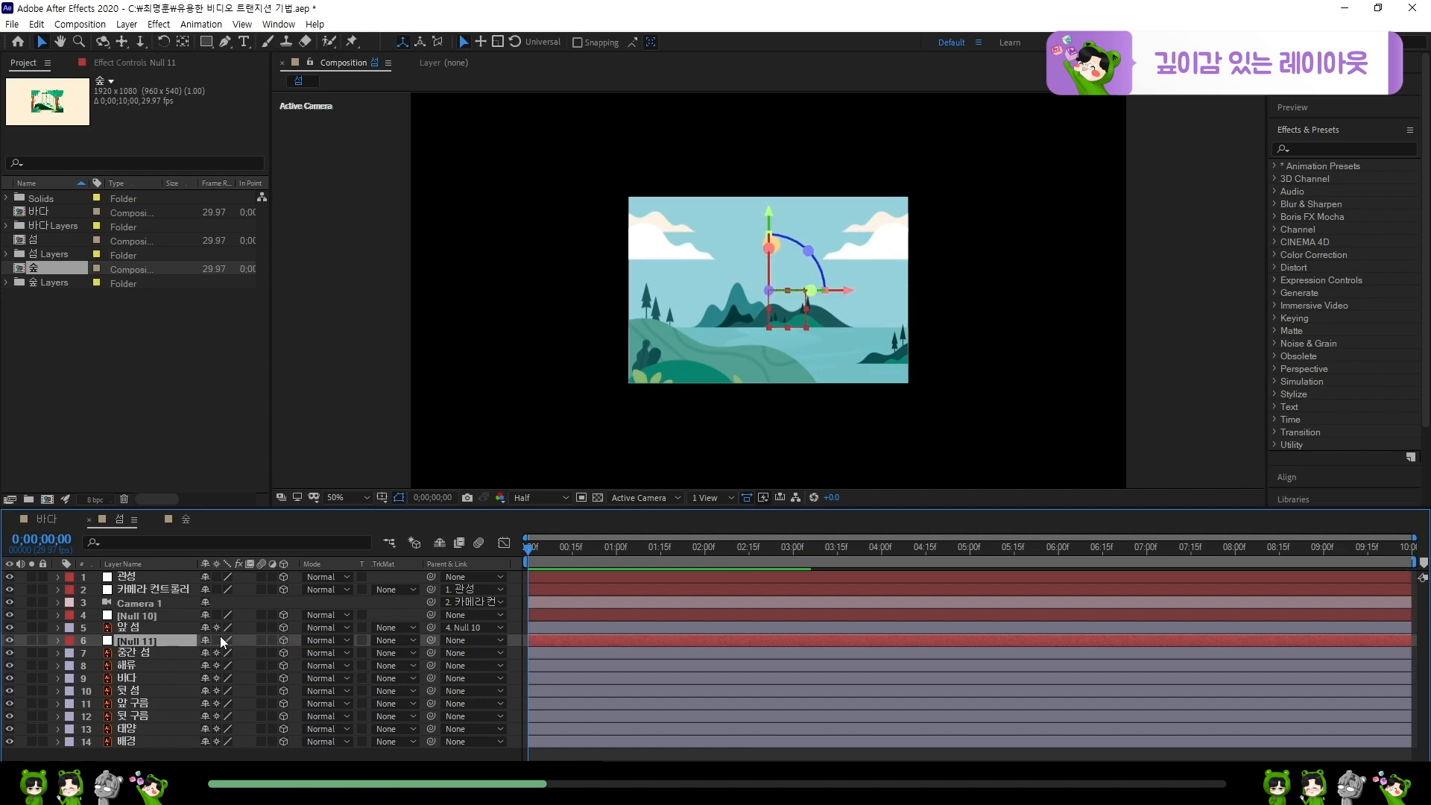
click(146, 651)
shift+click(141, 677)
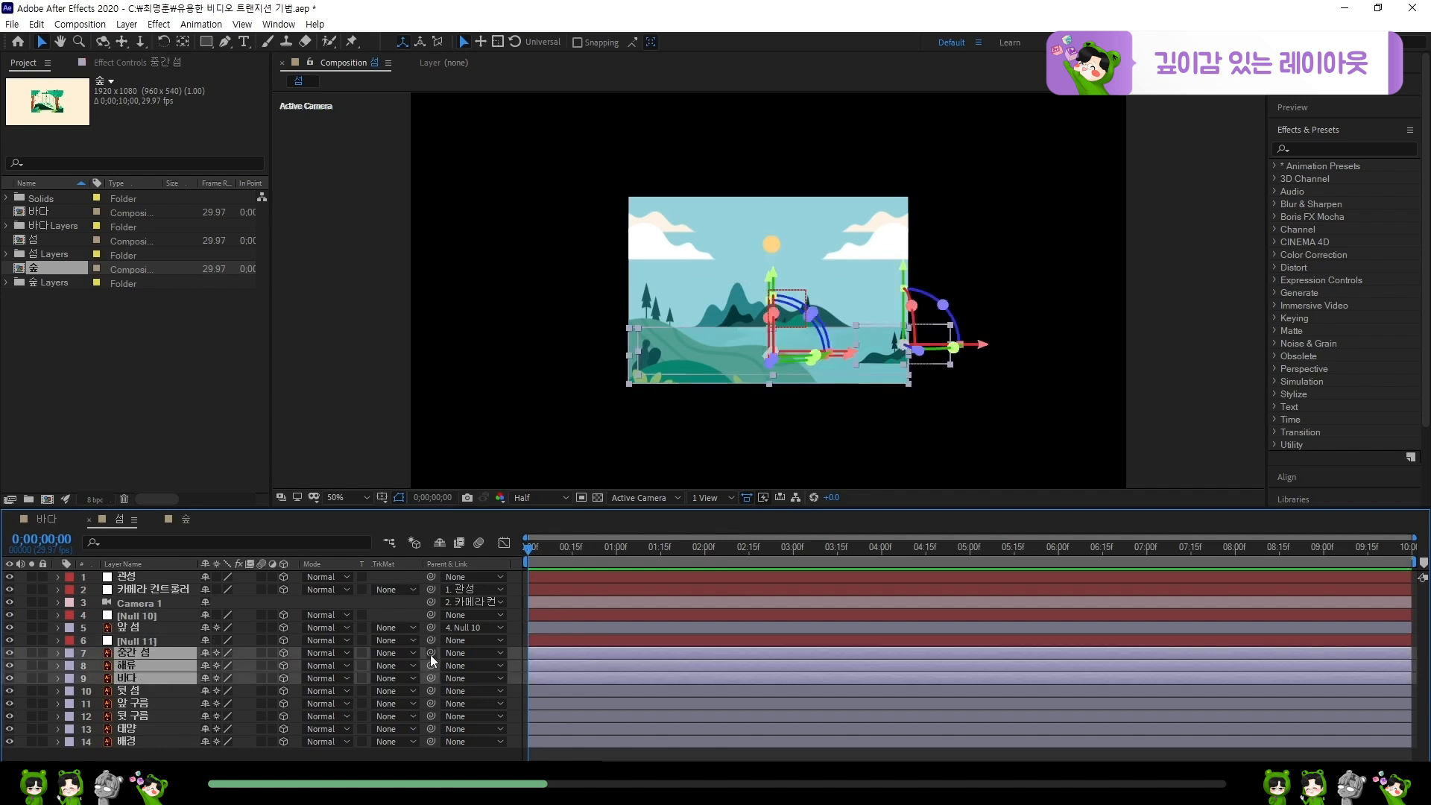
drag(430, 653, 173, 639)
- Add a 3D null above the 뒷 섬 layer and parent 뒷 섬 to it
click(154, 691)
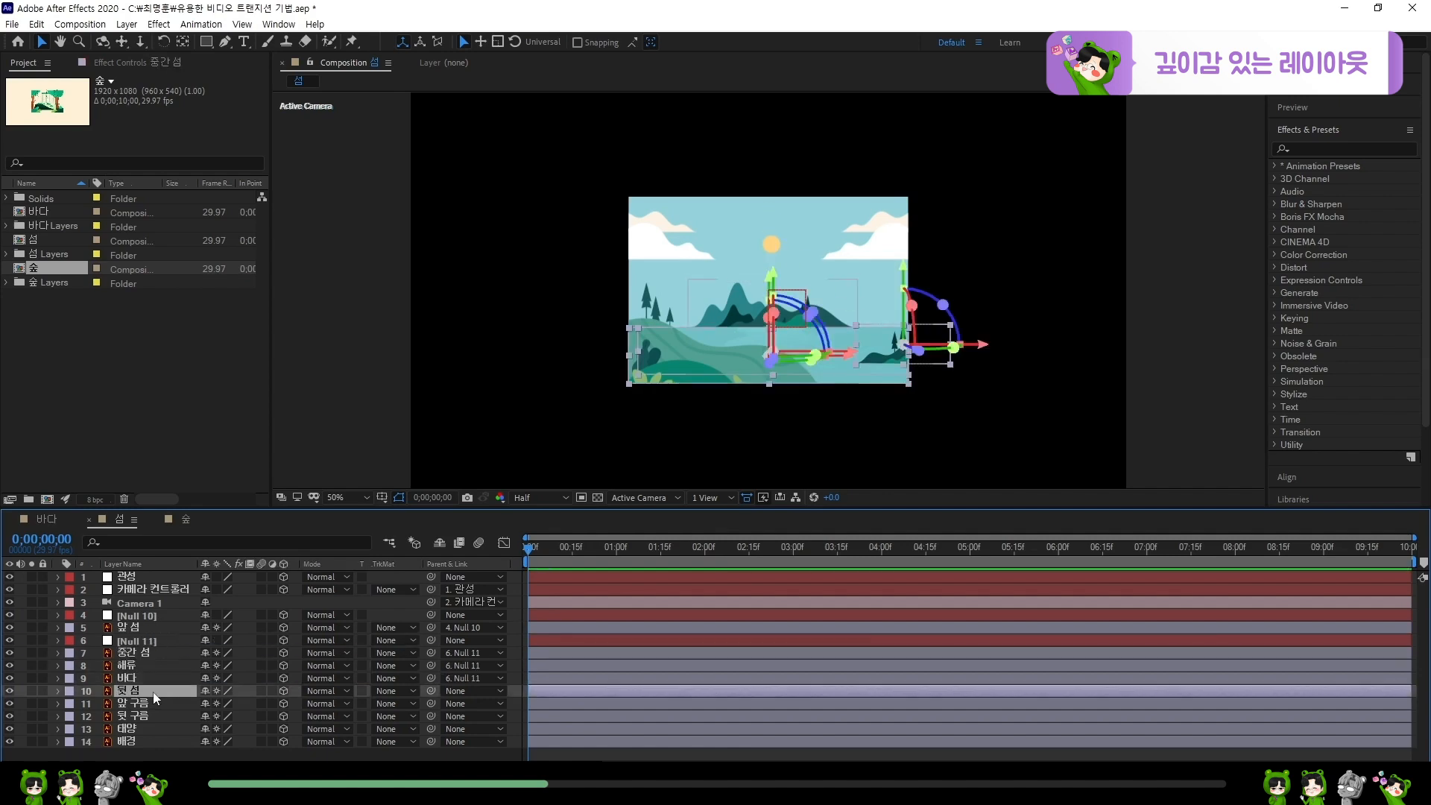
key(ctrl+alt+shift+y)
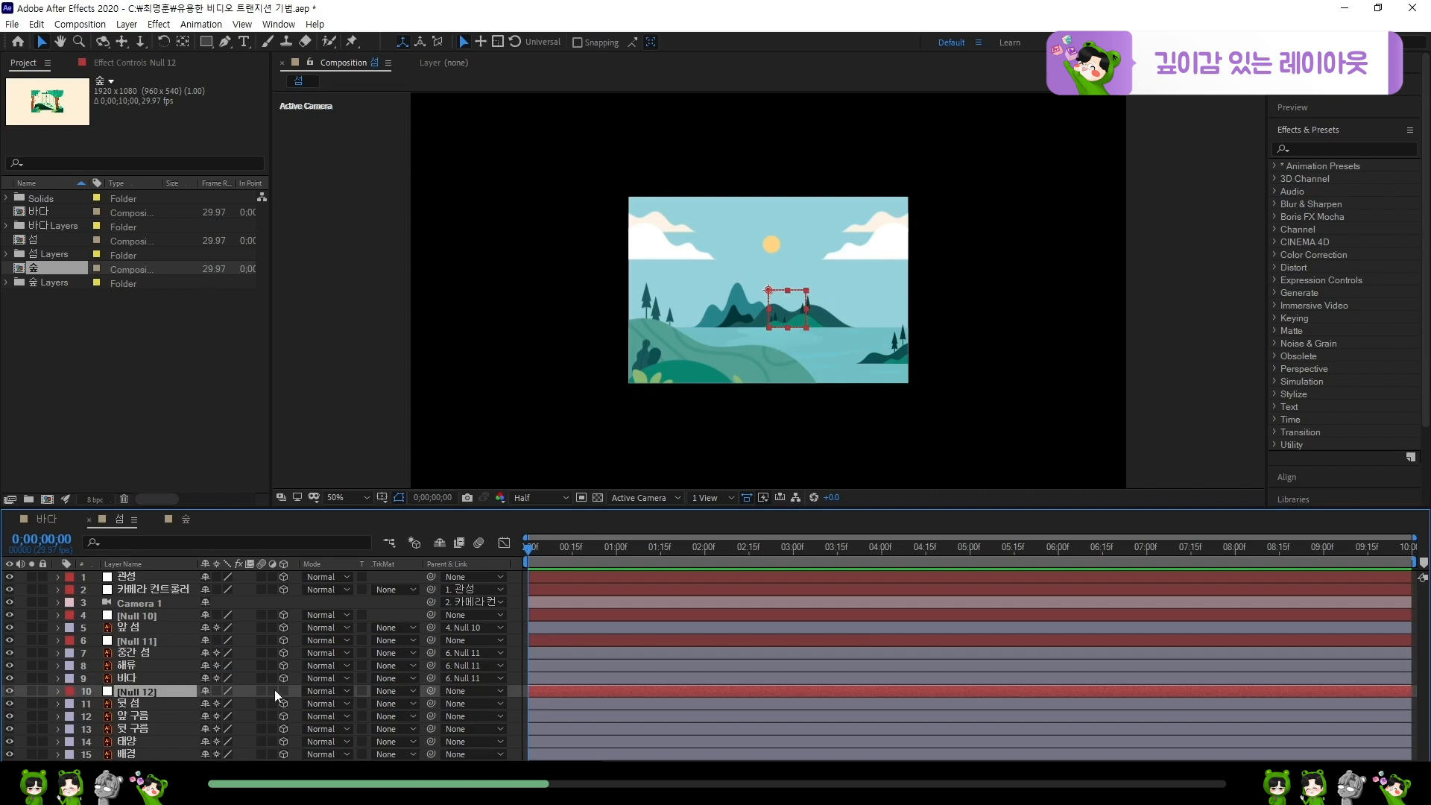
click(283, 691)
drag(431, 704, 163, 695)
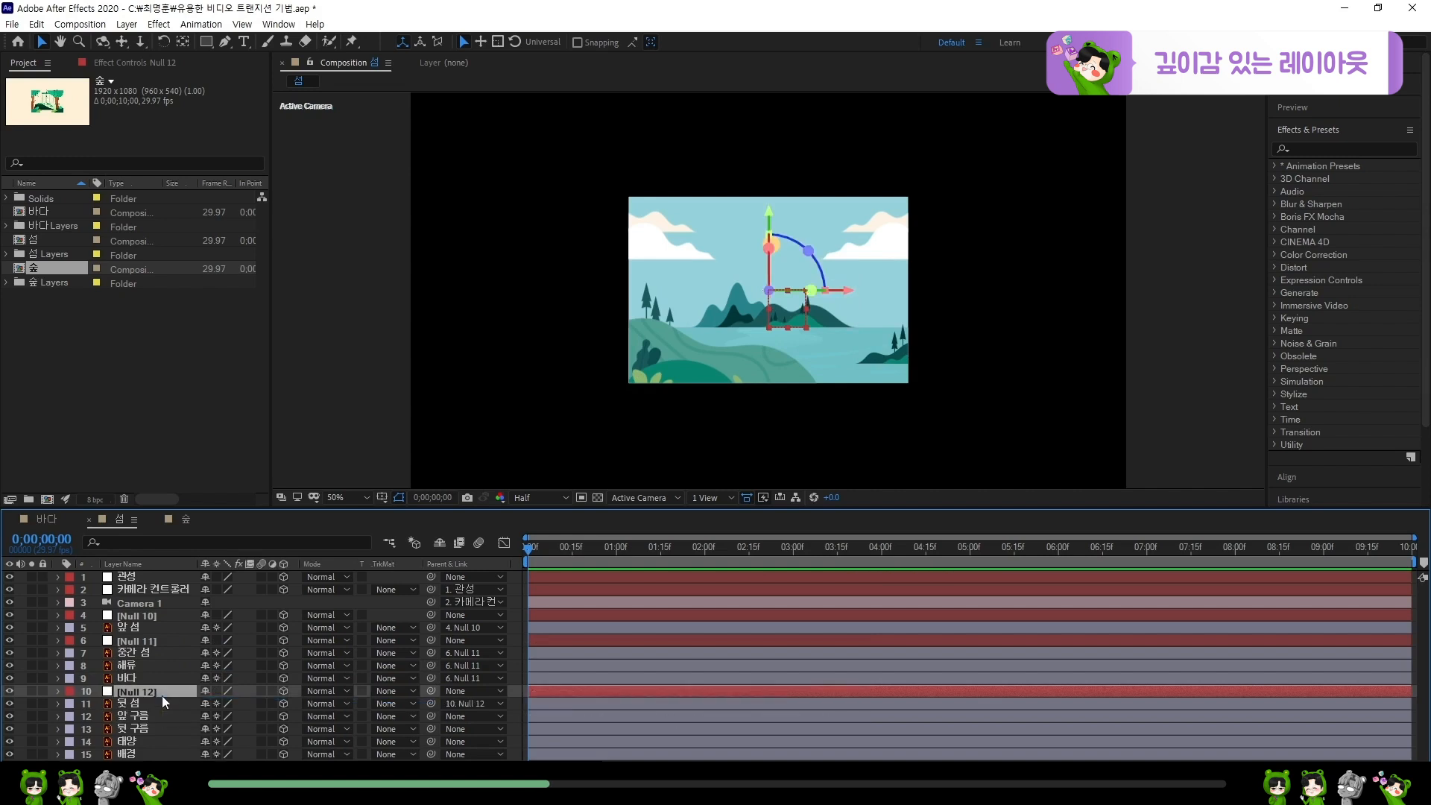
- Add another 3D null, place it directly above the 앞 구름 layer and parent 앞 구름 to it
click(158, 705)
key(ctrl+alt+shift+y)
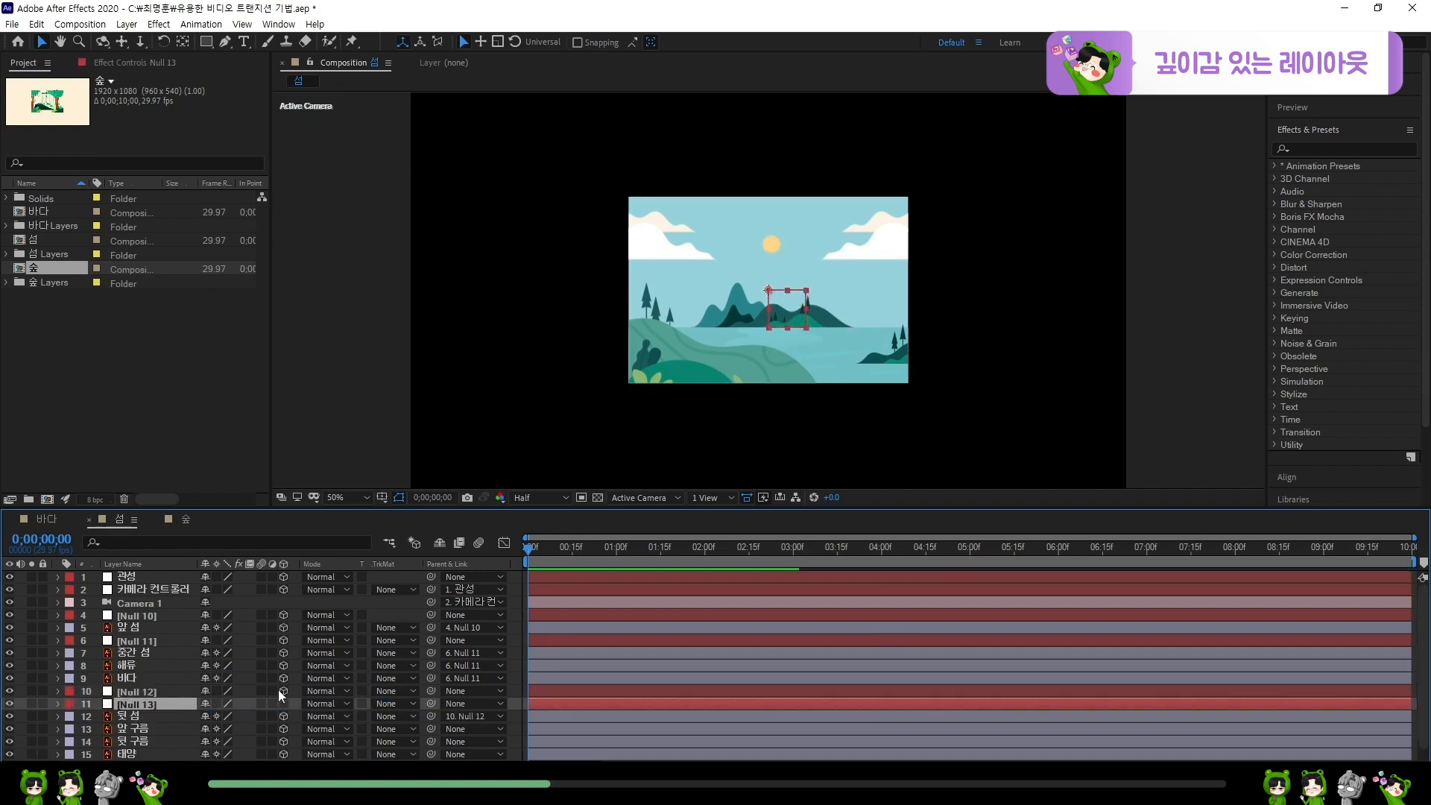
scroll(292, 696, down, 1)
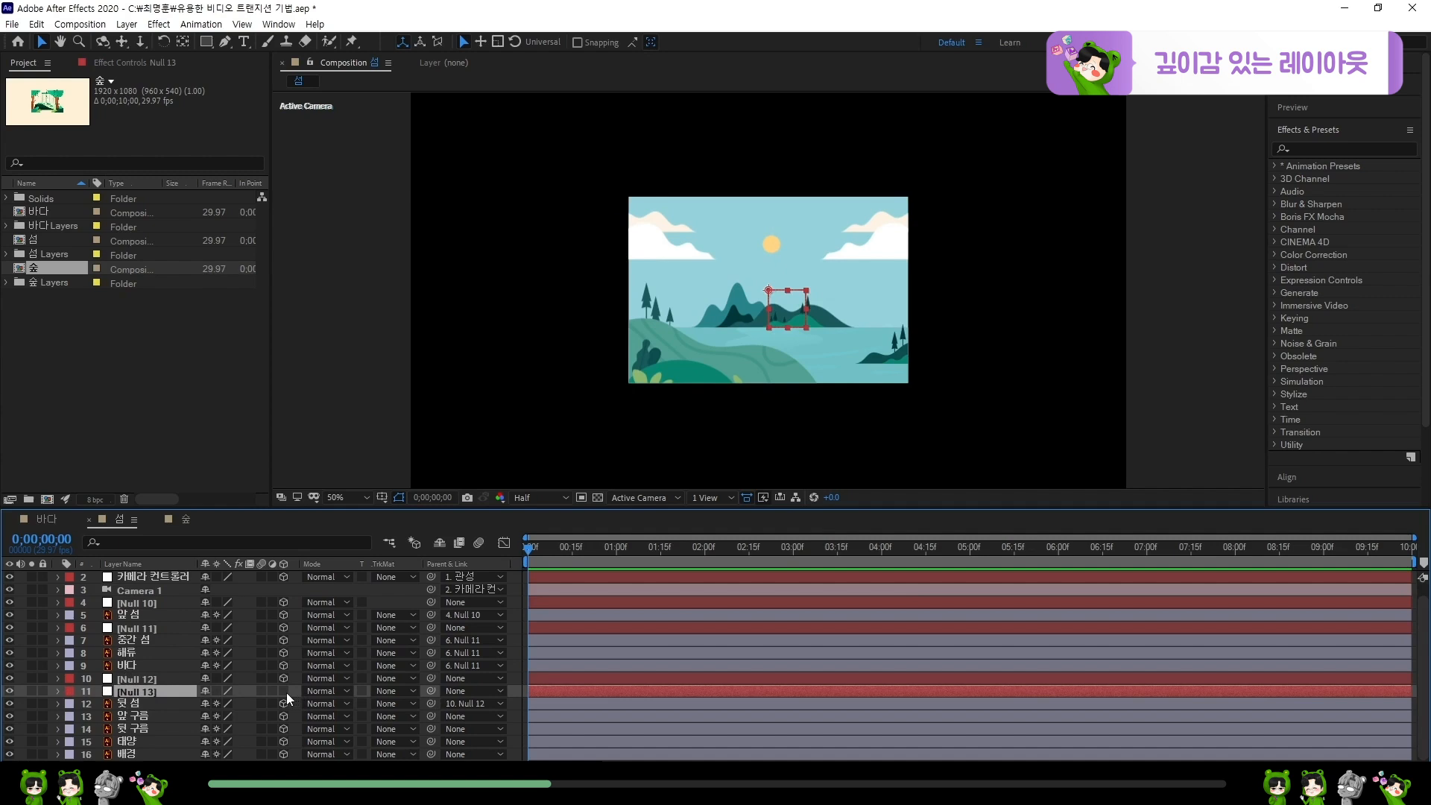
click(286, 692)
drag(160, 695, 158, 709)
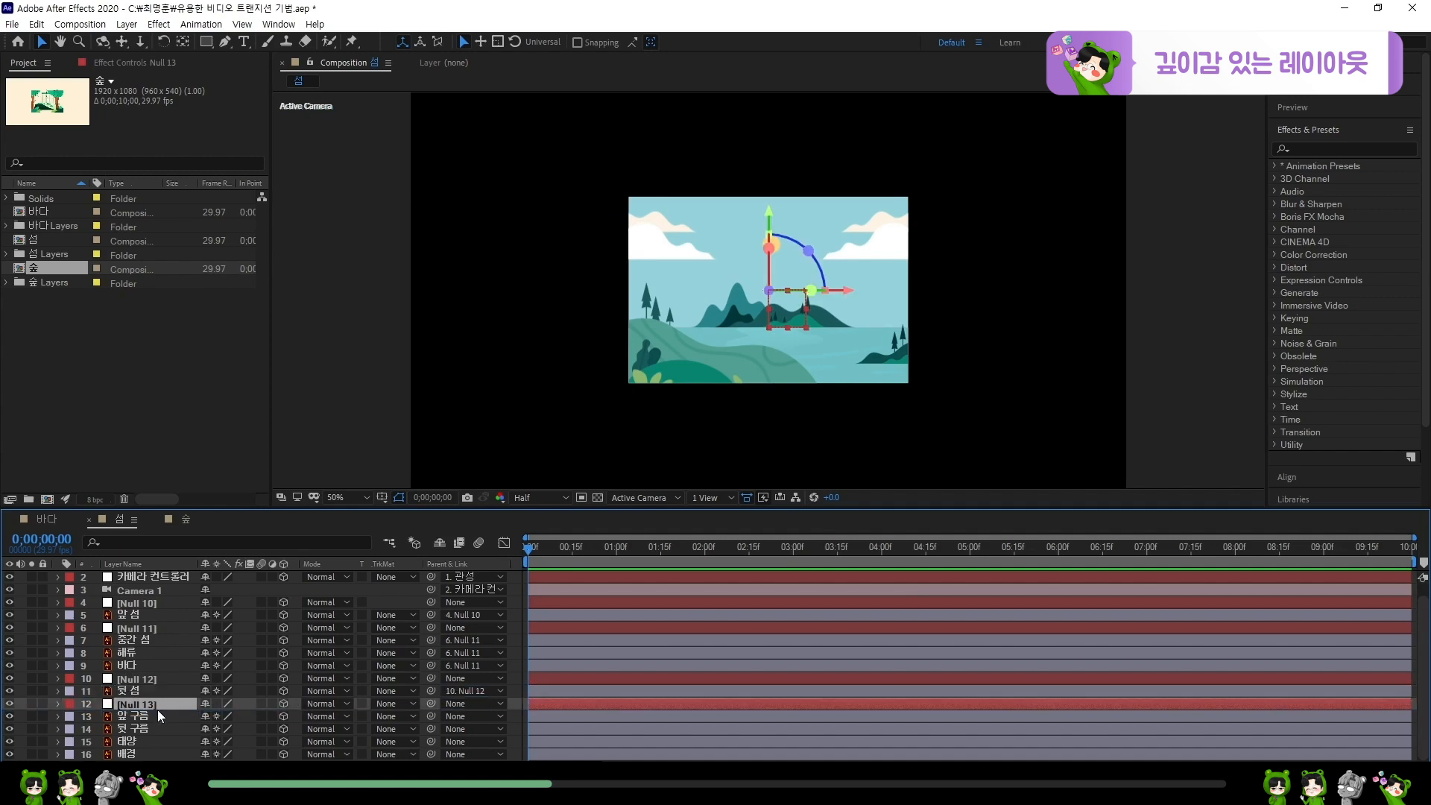
click(155, 714)
drag(433, 717, 170, 701)
- Add a null above the 뒷 구름 layer and parent 뒷 구름 to it
click(151, 730)
key(ctrl+alt+shift+y)
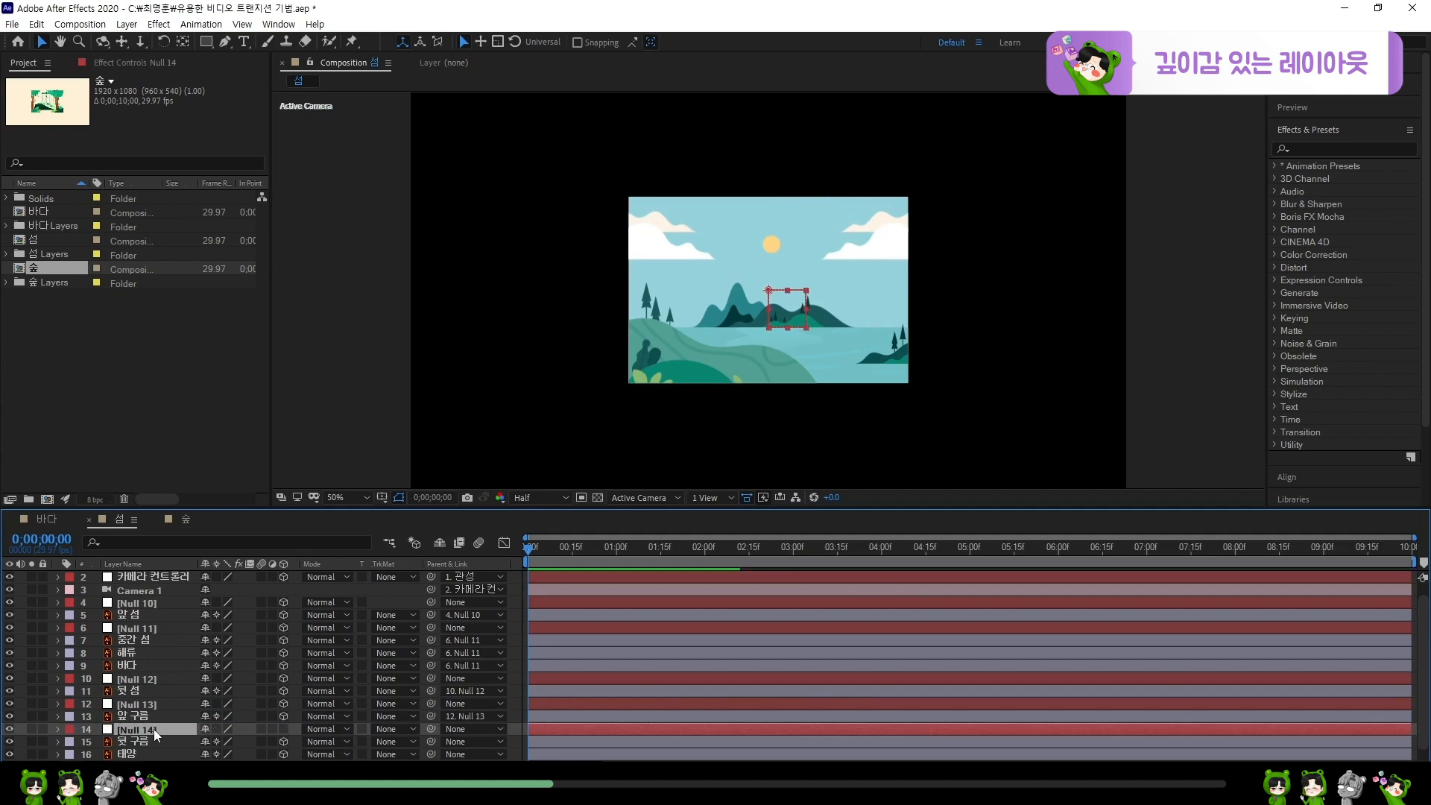
scroll(153, 729, down, 1)
drag(431, 728, 165, 722)
- Add a null above the 태양 layer, make it and the 뒷 구름 null 3D, and parent 태양 to its null
click(158, 740)
key(ctrl+alt+shift+y)
scroll(134, 751, down, 1)
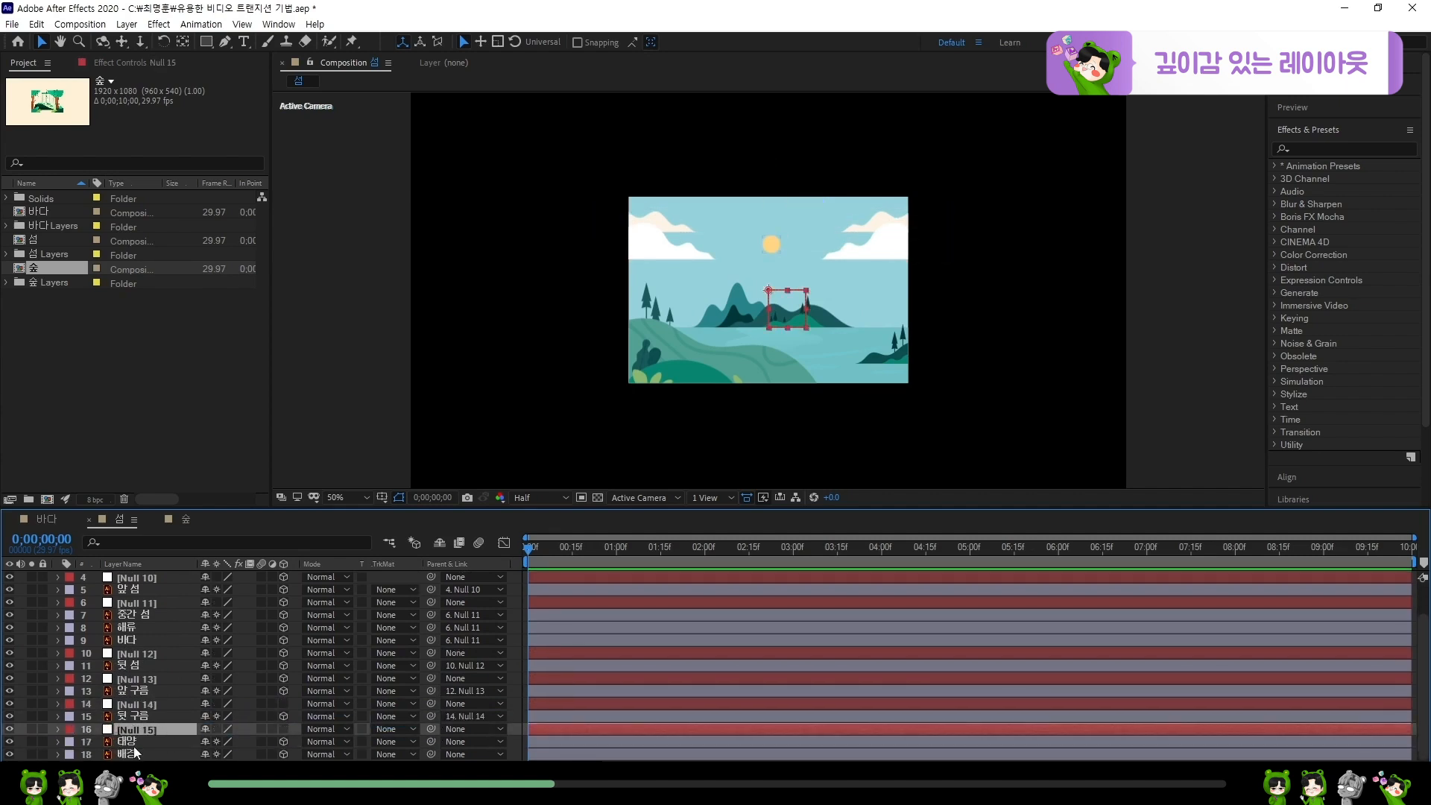
click(283, 730)
click(283, 705)
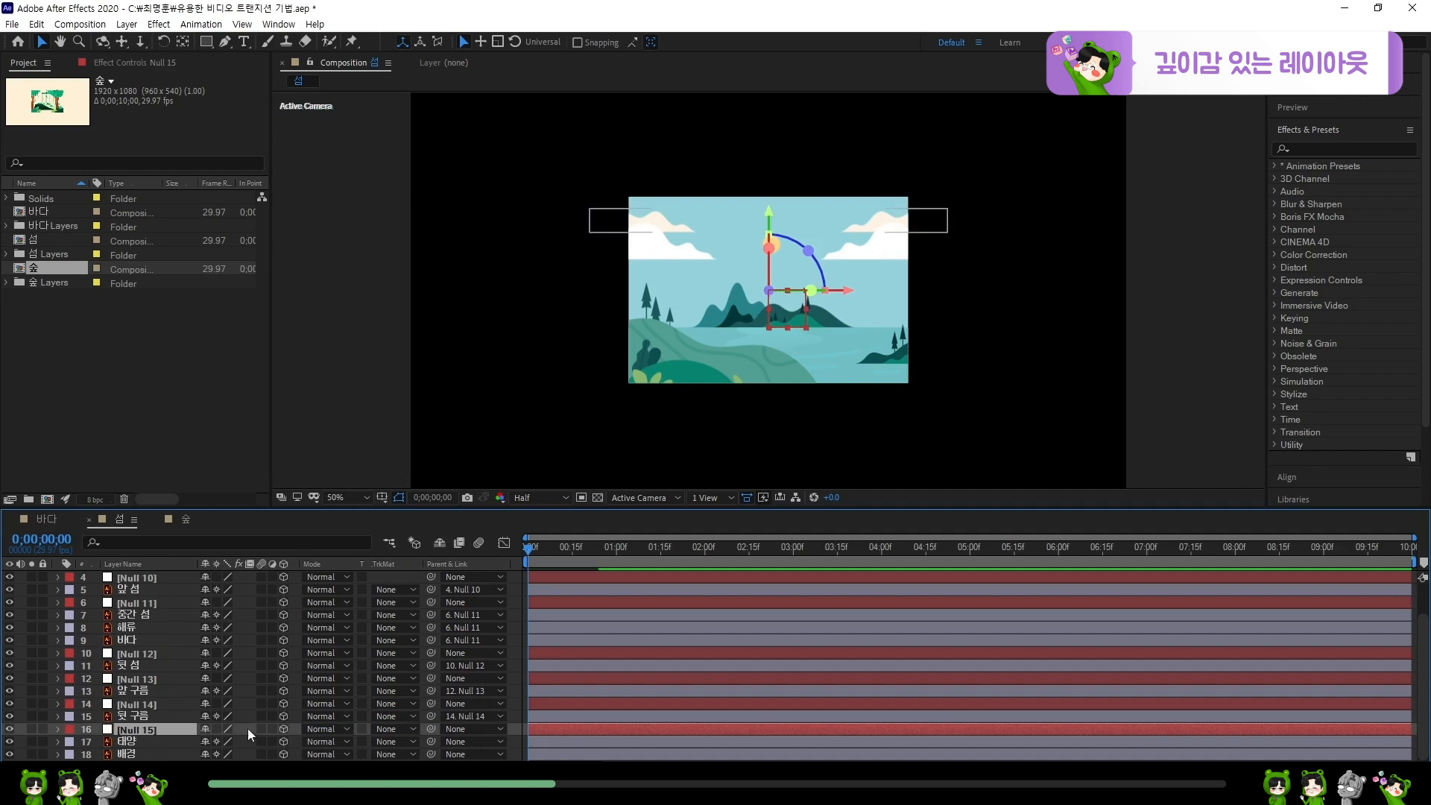
click(168, 742)
drag(432, 741, 182, 733)
- Turn off 3D for the 배경 layer and scale it to 263% so it fills the frame
click(159, 754)
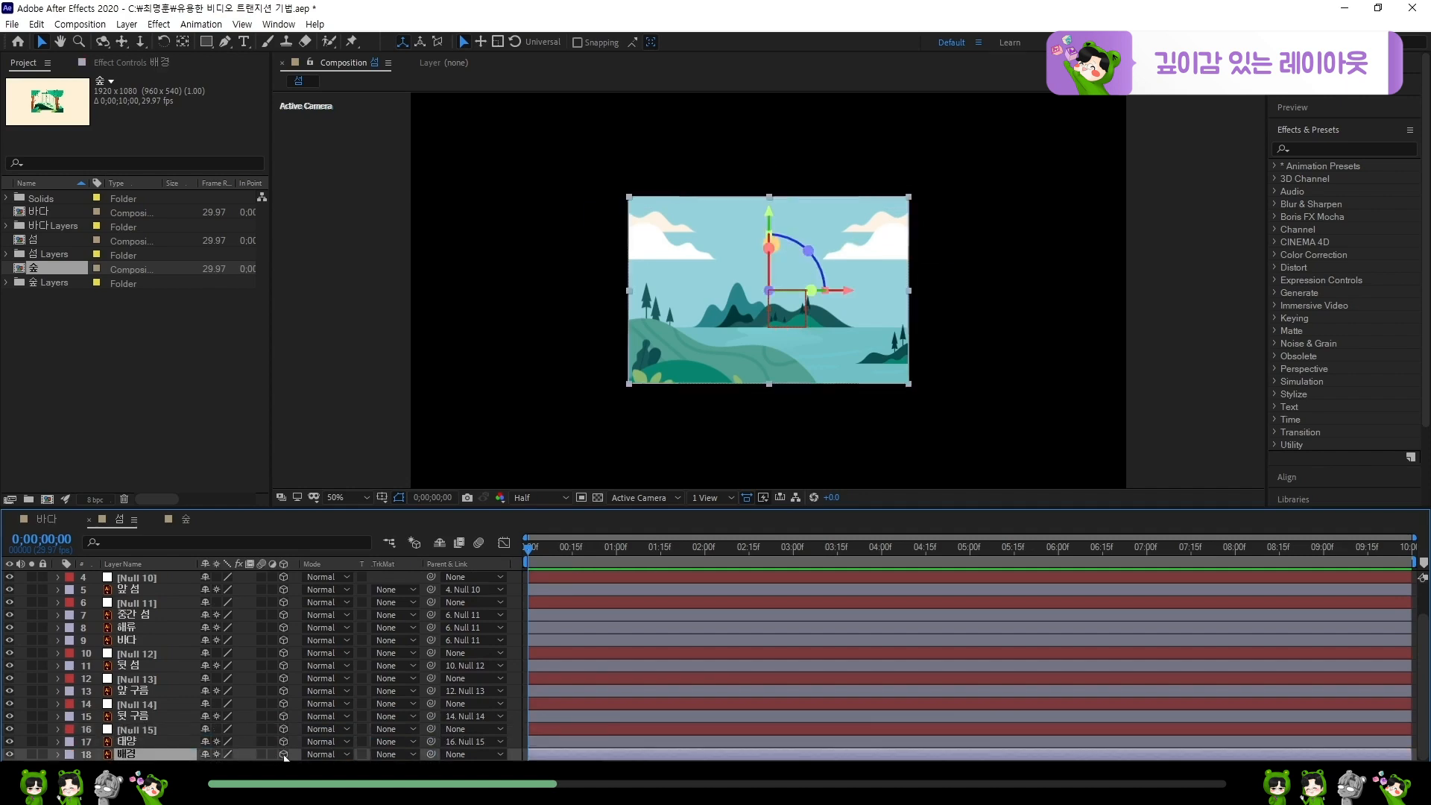
click(283, 754)
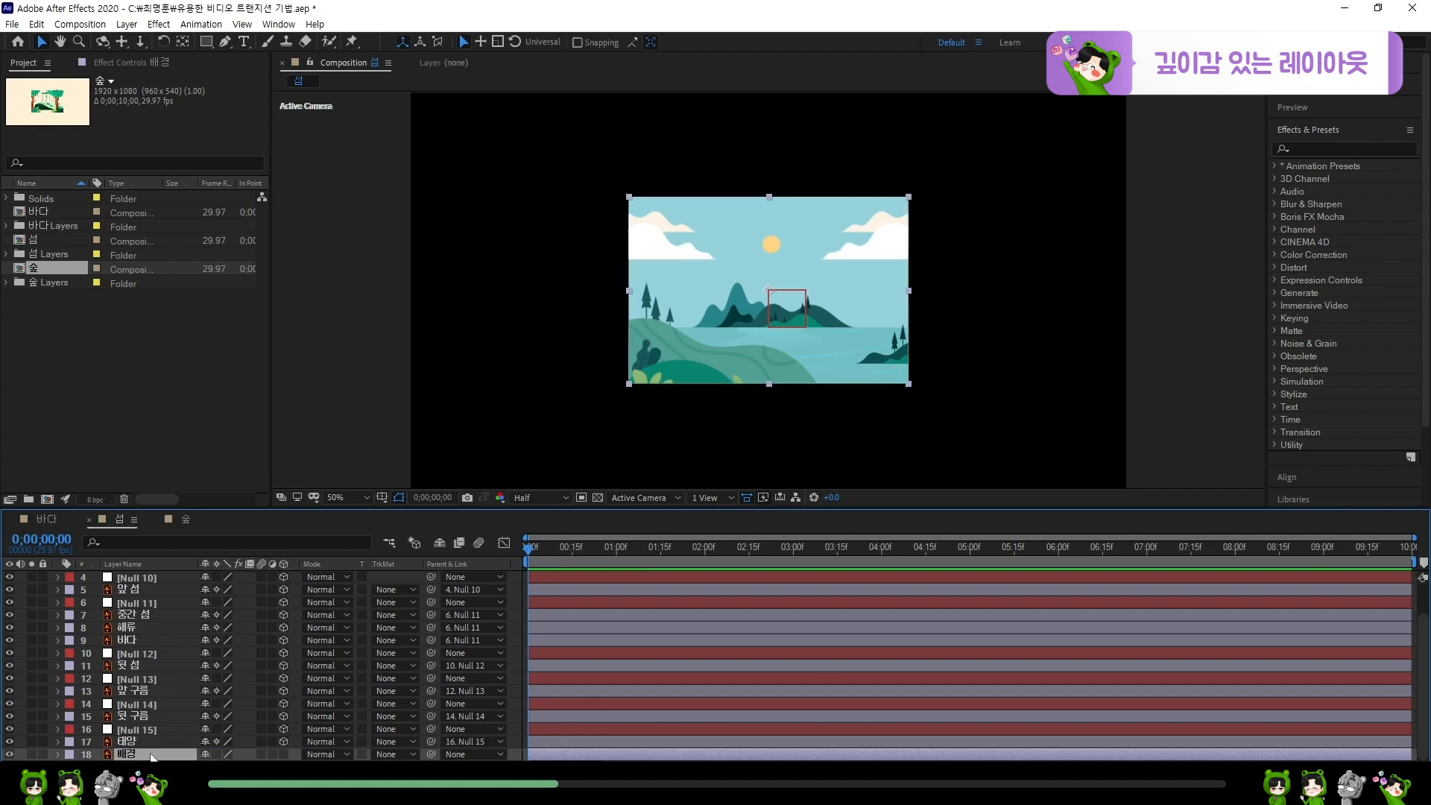
key(s)
drag(223, 754, 357, 758)
- Check the 배경 layer's setup in the 숲 composition, return to 섬, select the 앞 섬 null and save the project
click(182, 521)
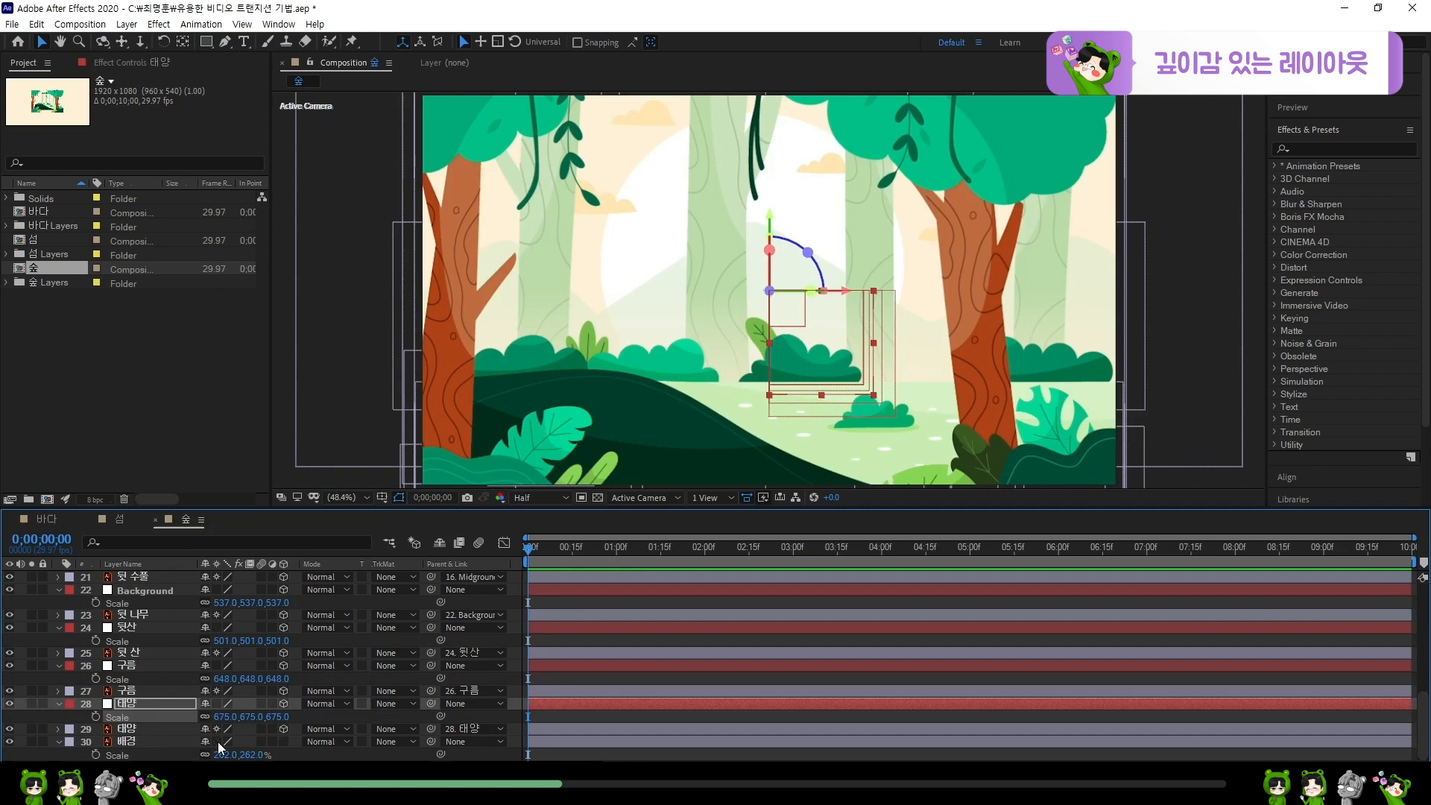
click(152, 742)
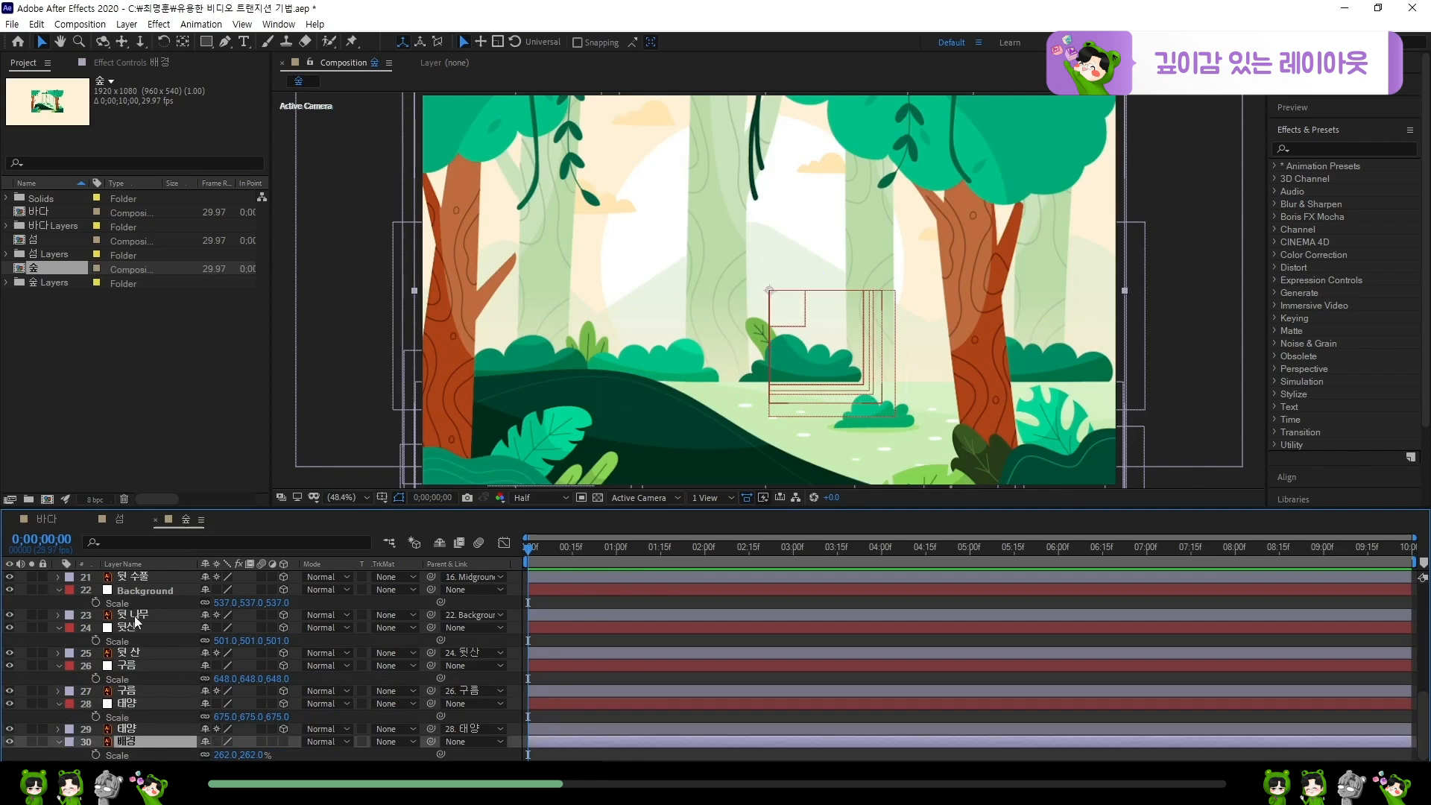
click(118, 522)
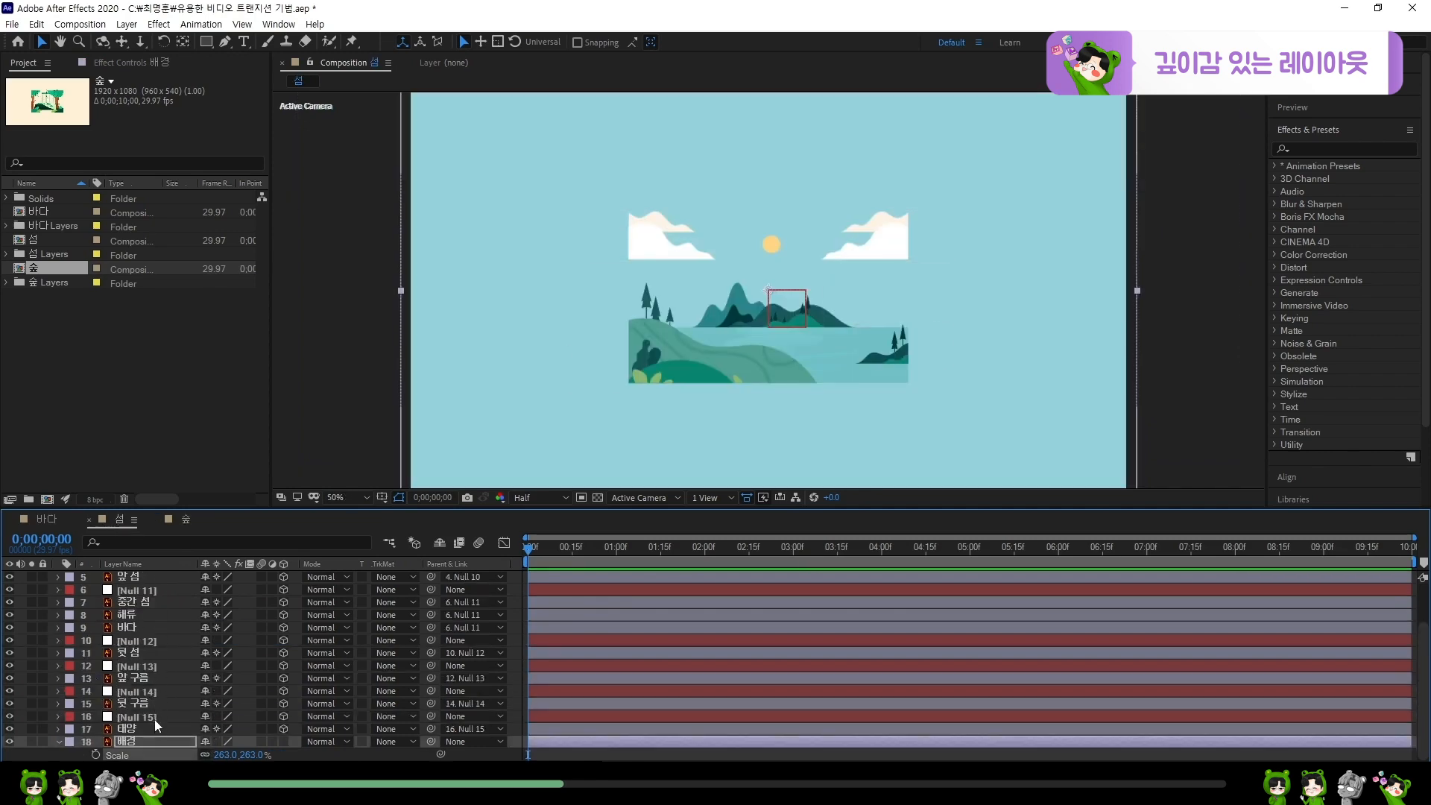
scroll(165, 610, up, 2)
click(155, 626)
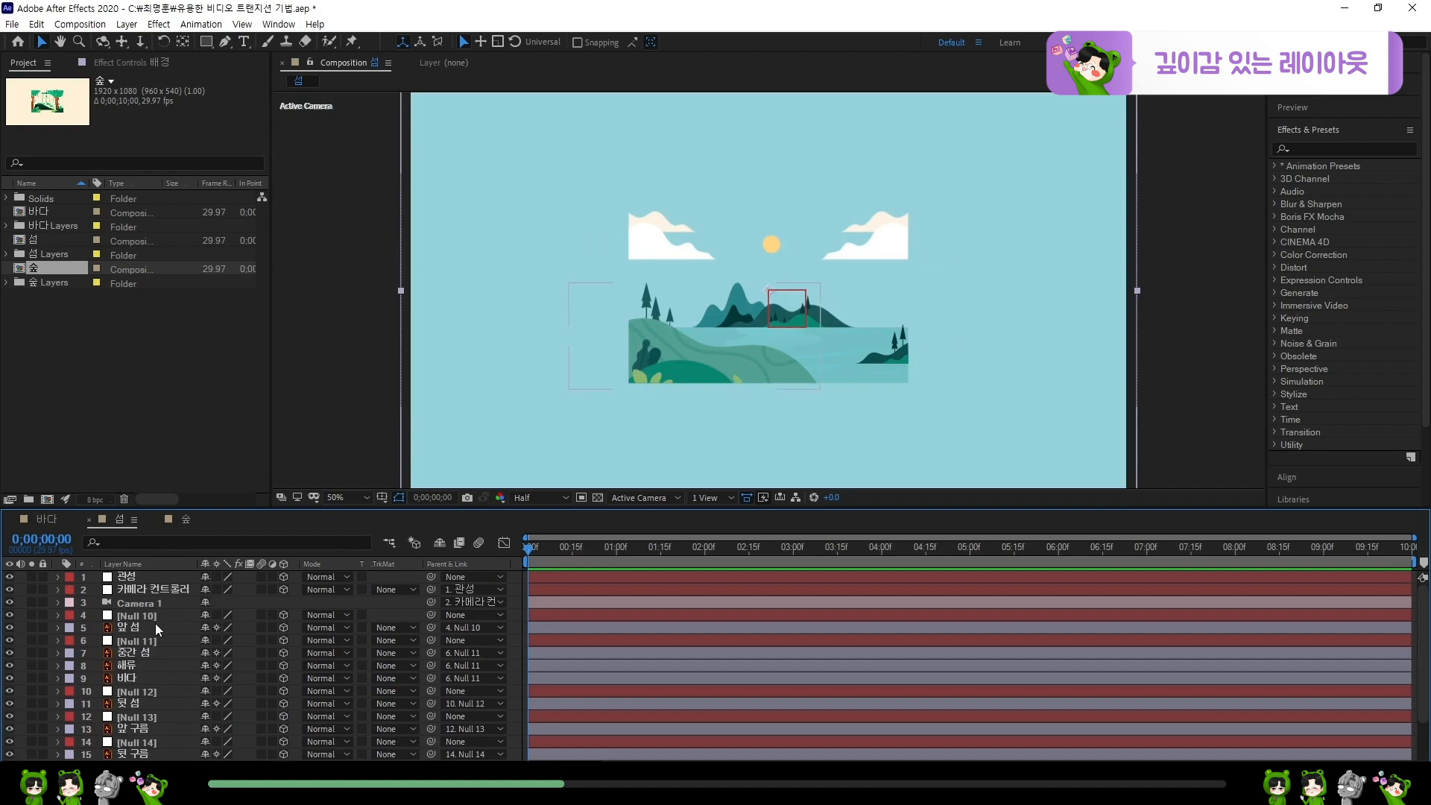
click(164, 616)
key(ctrl+s)
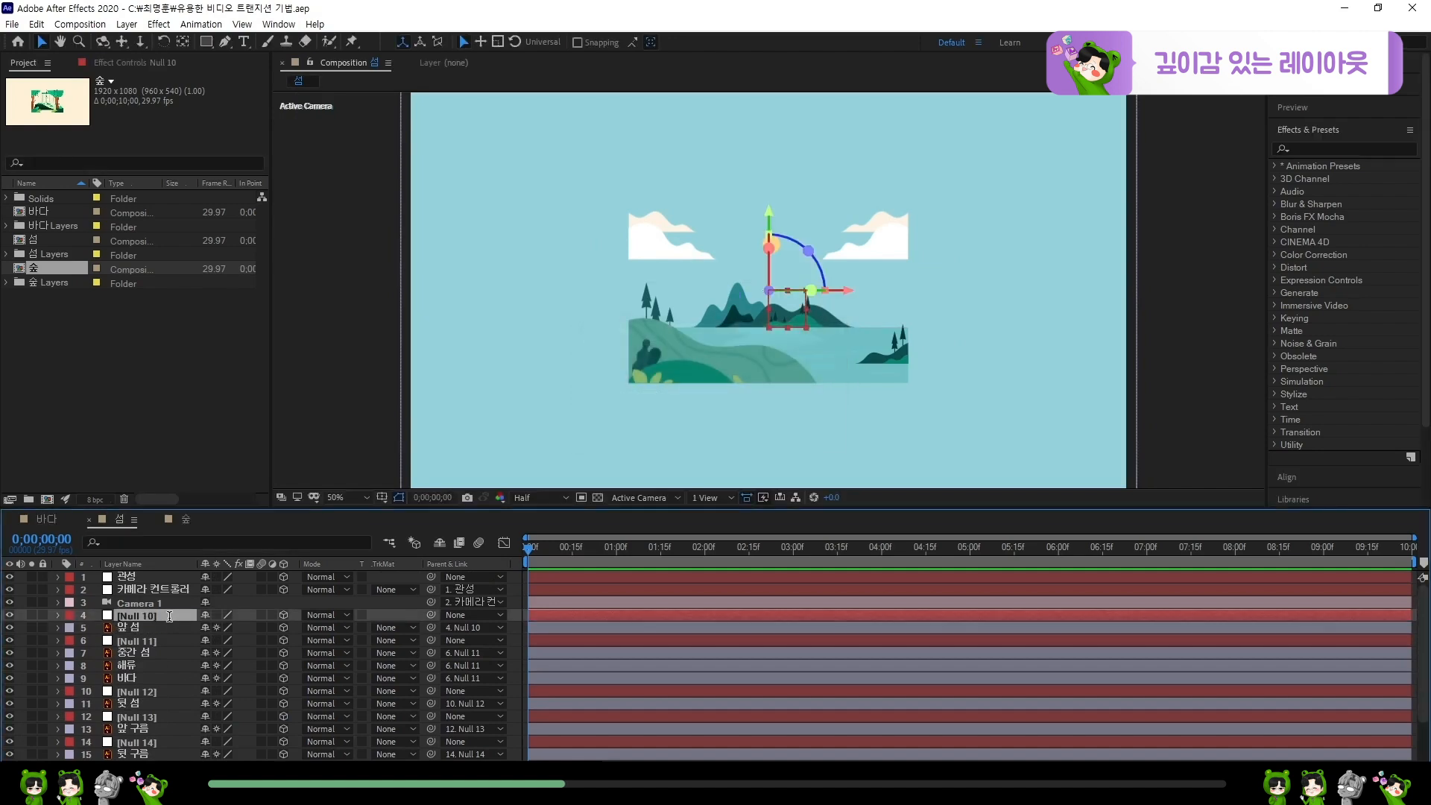
- Rename the null above the 앞 섬 layer to Foreground and the null above 중간 섬 to Midground
key(Return)
text(Foreground)
key(Return)
click(158, 641)
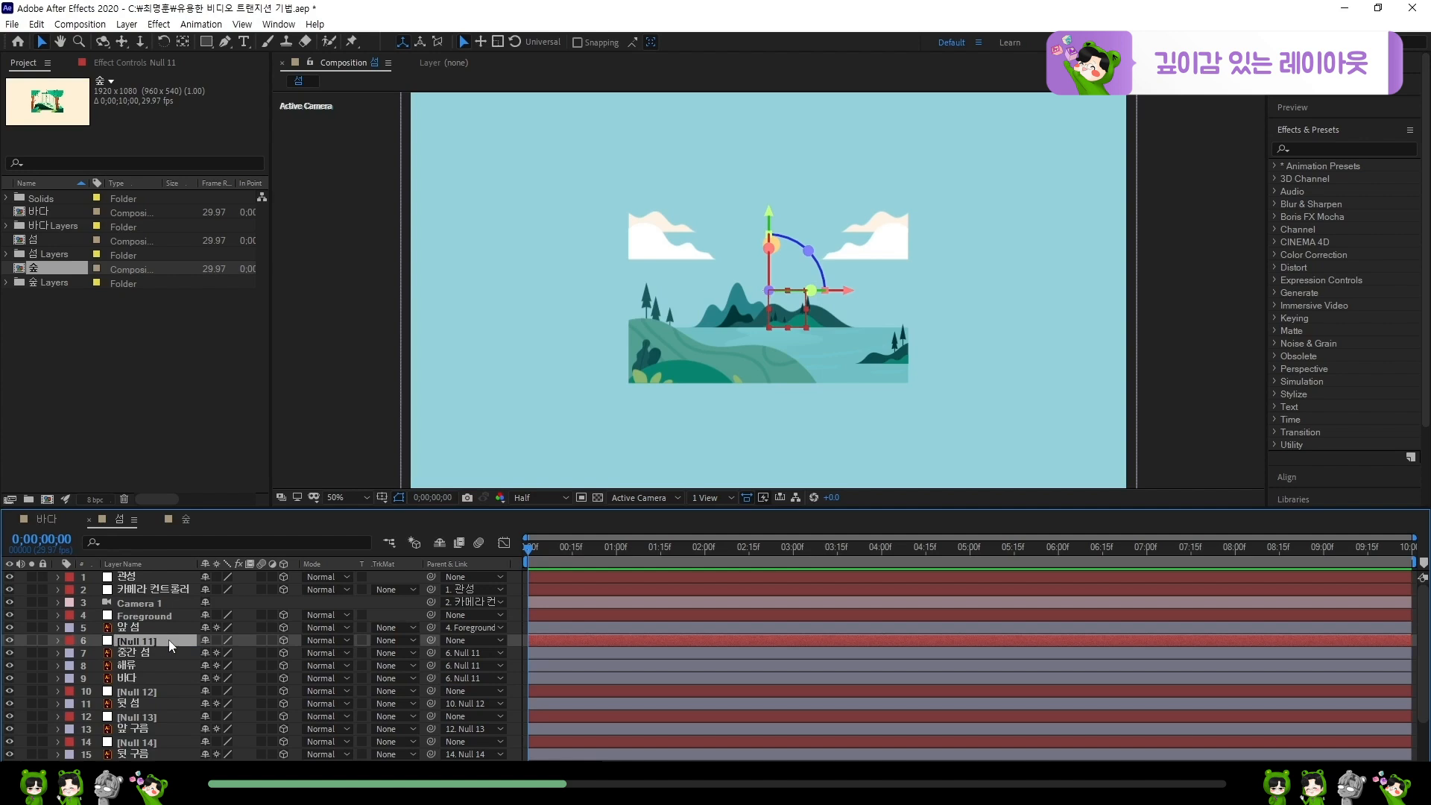
key(Return)
text(Midground)
key(Return)
- Rename the null above the 뒷 섬 layer to Background and the null above 앞 구름 to 앞구름
click(150, 695)
key(Return)
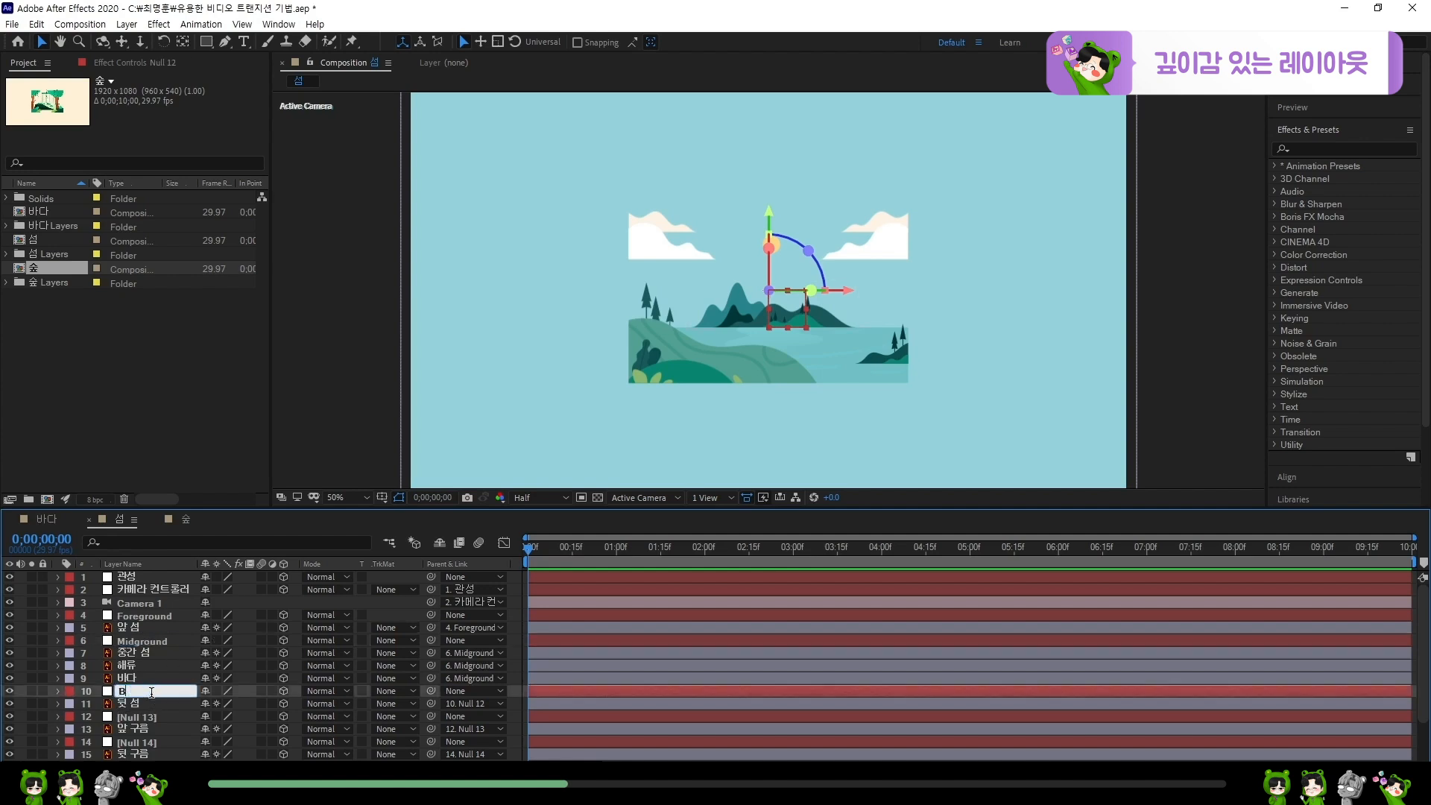
text(Background)
key(Return)
scroll(151, 694, down, 2)
click(150, 667)
key(Return)
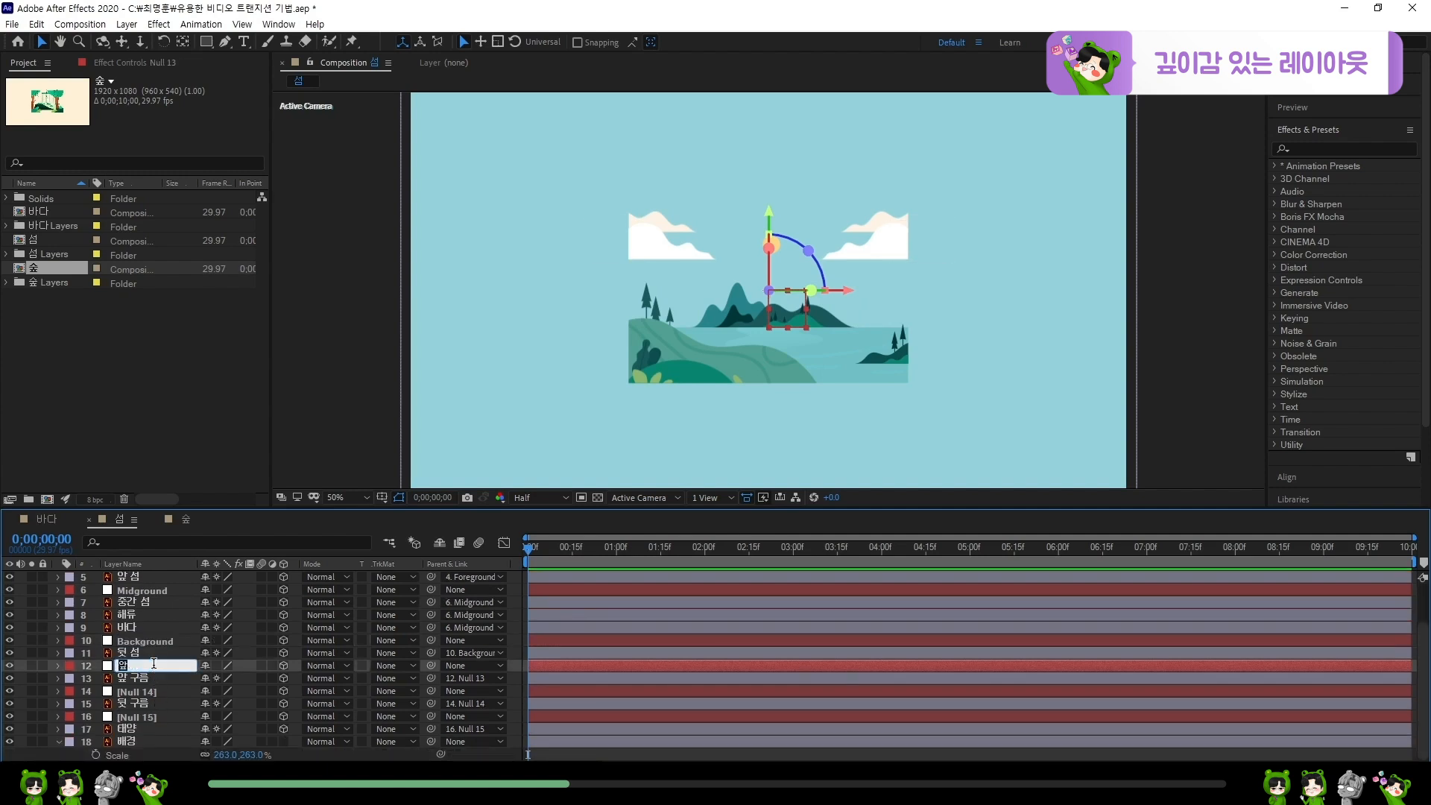
text(앞구름)
key(Return)
- Rename the null above the 뒷 구름 layer to 뒷구름
click(164, 690)
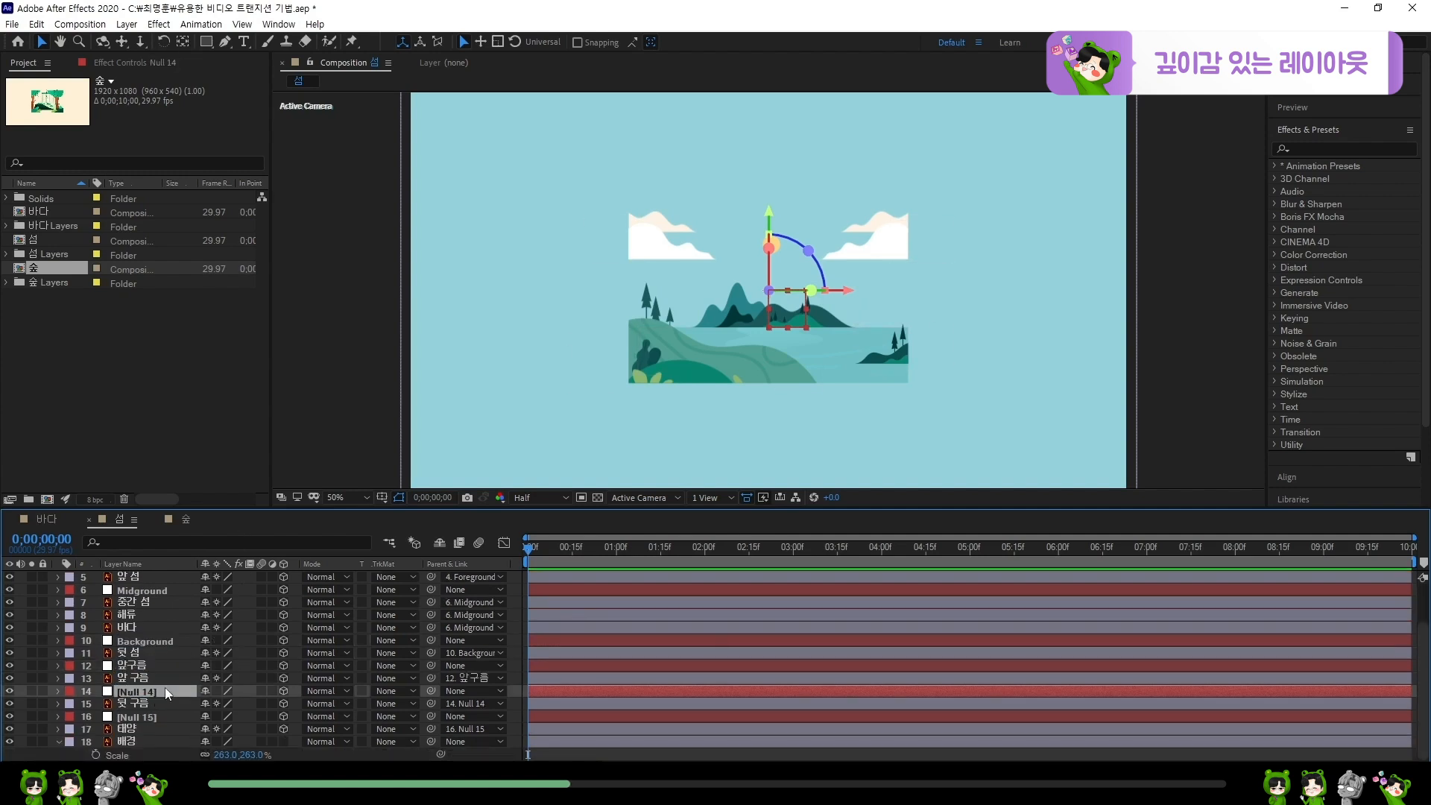
key(Return)
text(뒤)
text(구름)
key(Return)
key(F2)
click(127, 691)
key(Return)
click(130, 690)
text(ㅅ)
key(BackSpace)
key(BackSpace)
text(뒷)
key(Return)
- Rename the null above the 태양 layer to 태양 and save the project
click(149, 719)
key(Return)
text(태양)
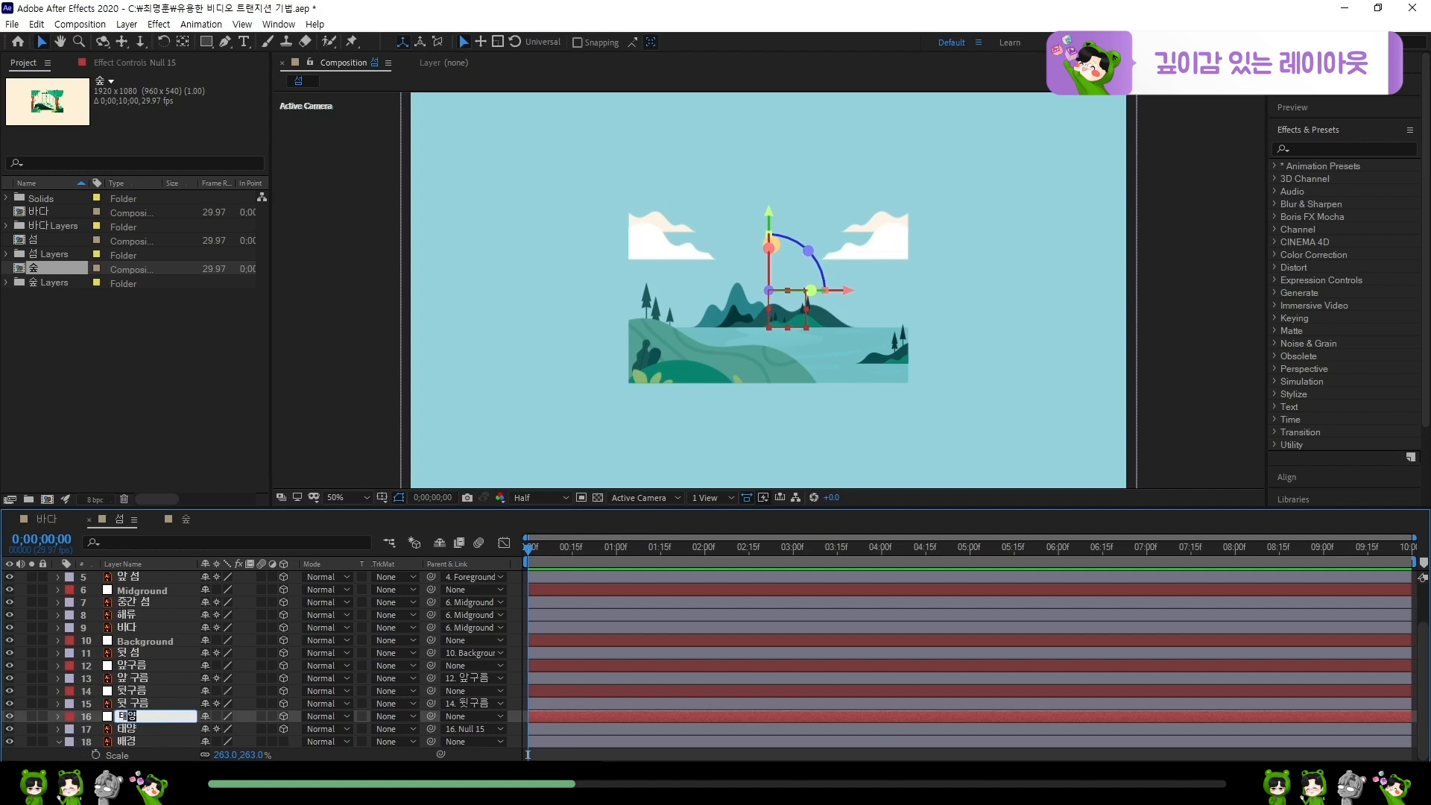
key(Return)
key(ctrl+s)
- Reveal the Foreground null's position and set the Midground null's Z position to 500
scroll(152, 704, up, 2)
click(155, 617)
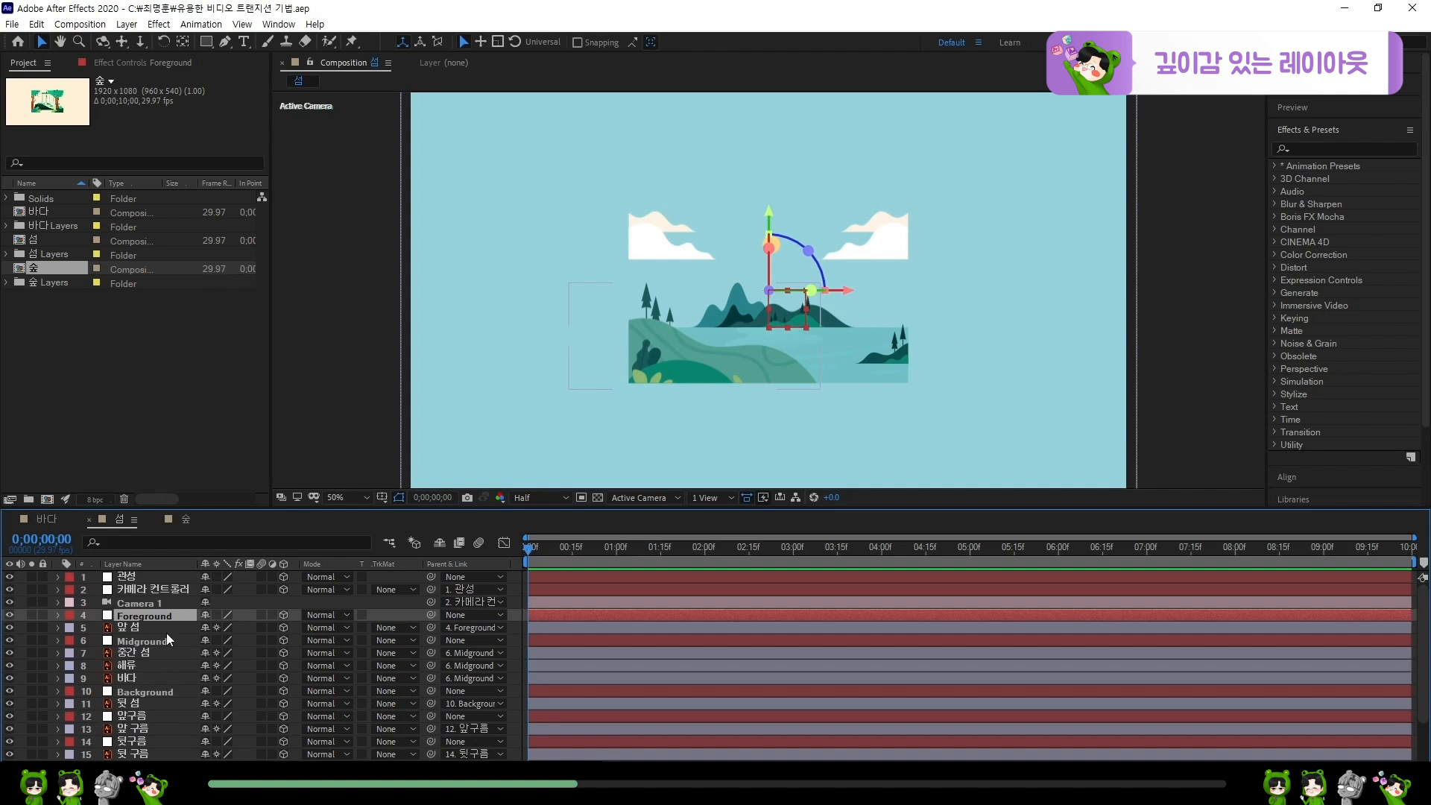
key(p)
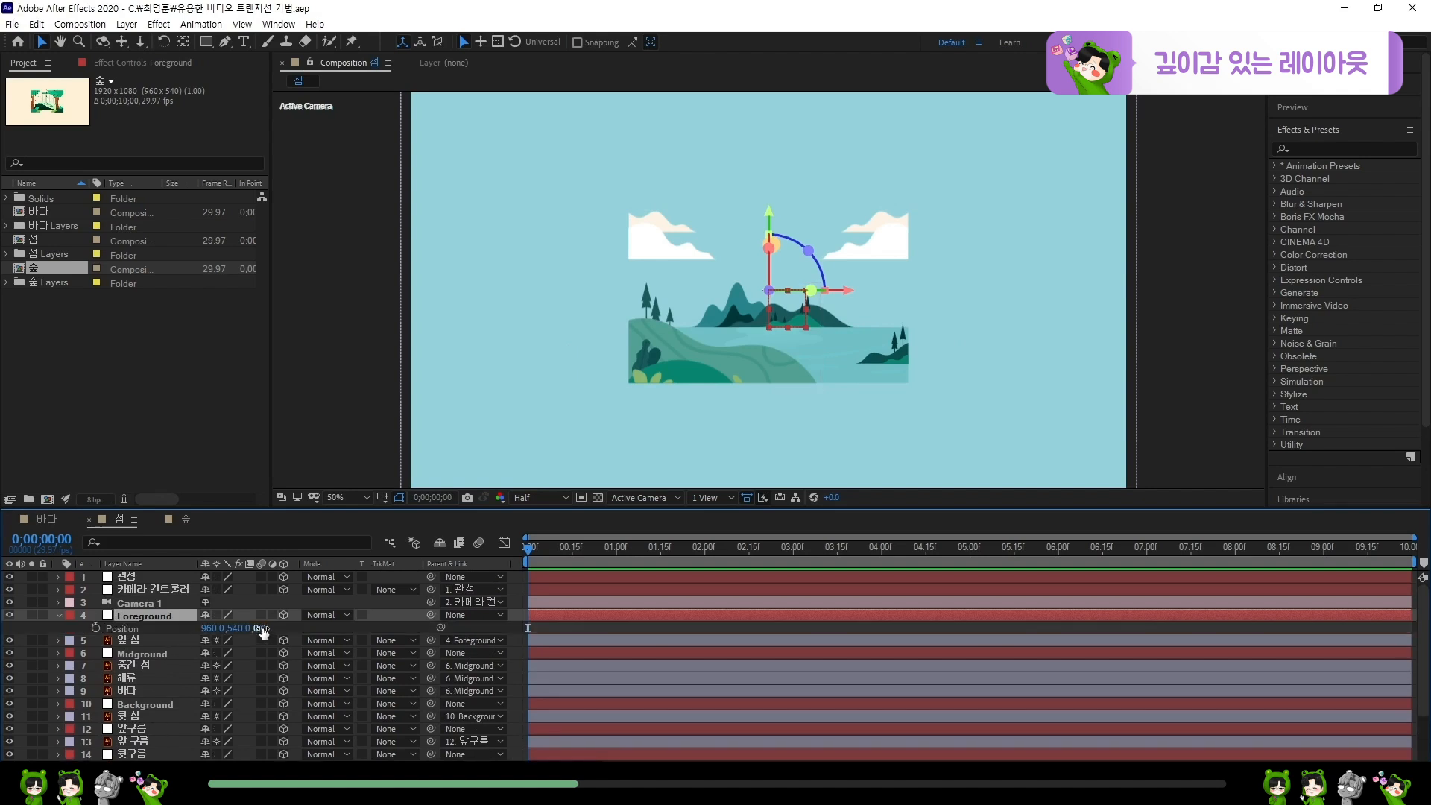
click(148, 655)
text(p)
text(50)
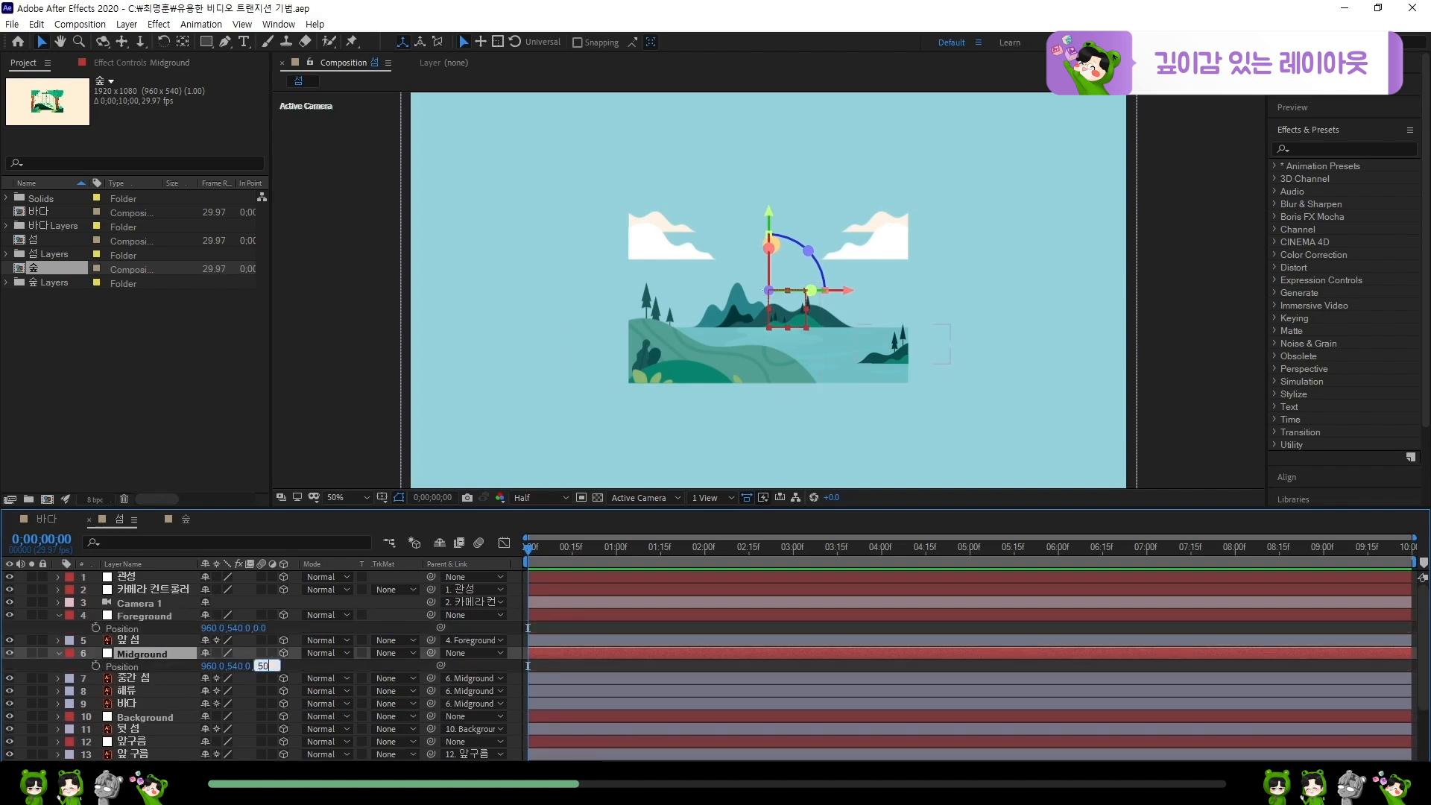
text(0)
key(Return)
- Set the Background null's Z position to 1000
click(153, 715)
key(p)
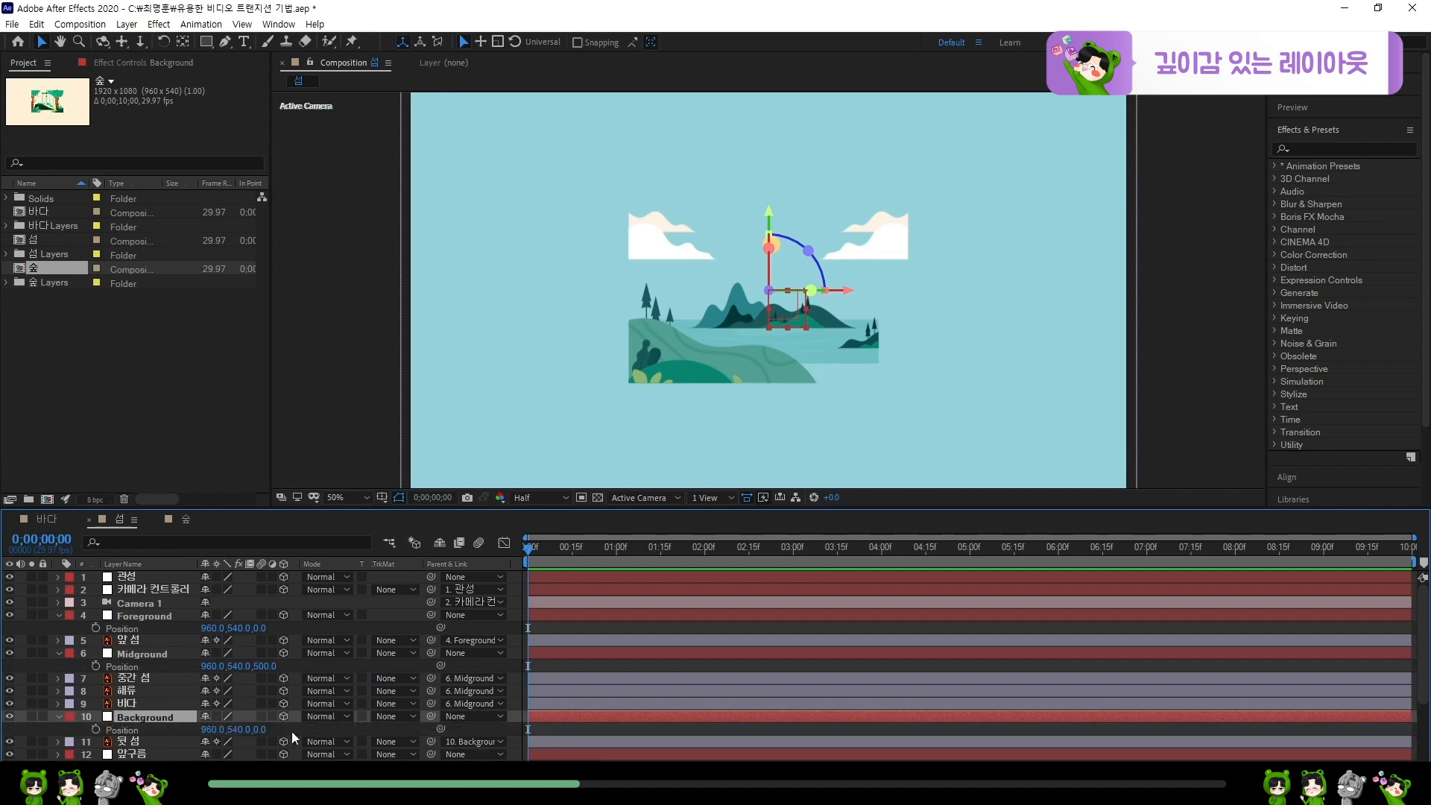
click(261, 729)
text(1000)
key(Return)
- Set the 앞구름 null's Z position to 1500
scroll(128, 713, down, 3)
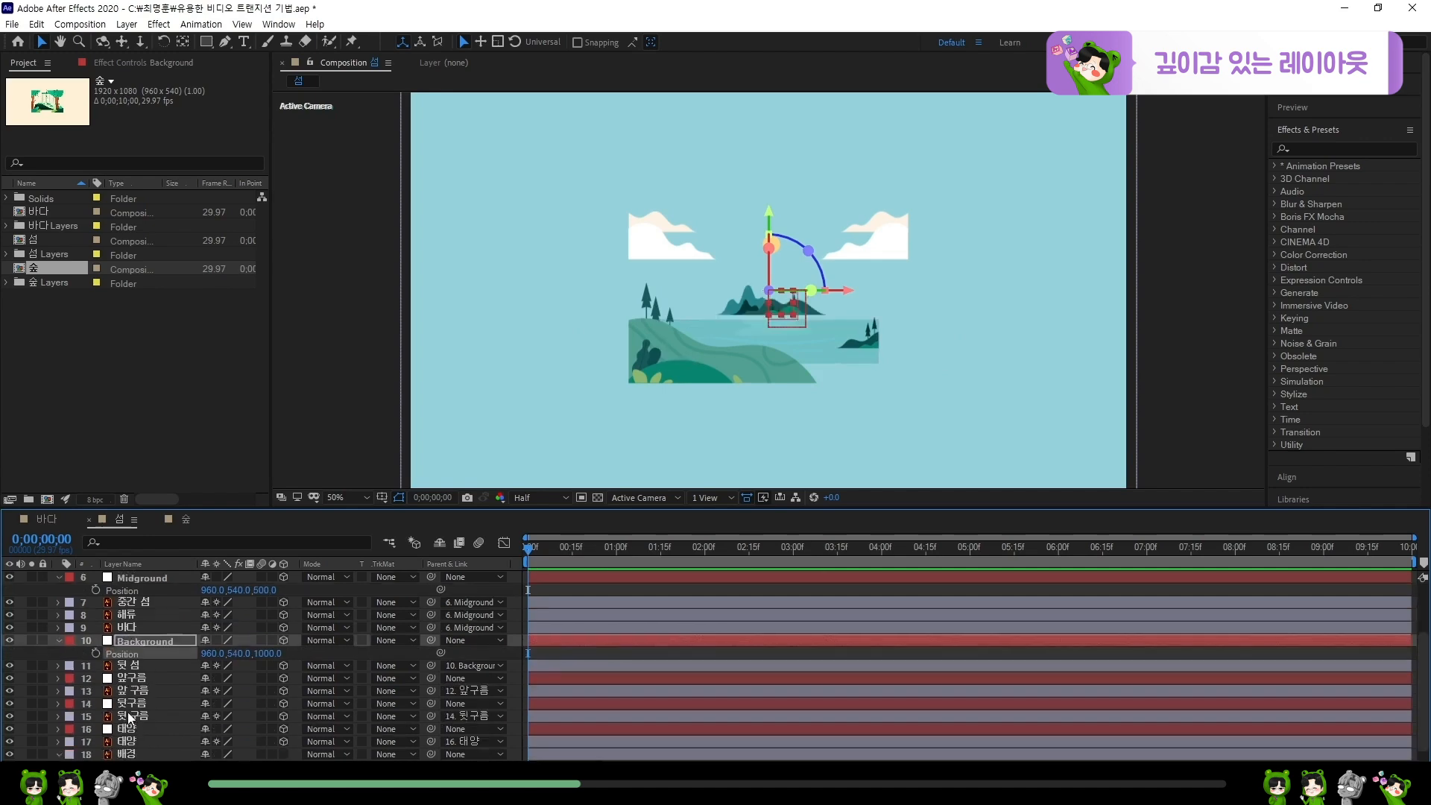
click(150, 667)
key(p)
click(268, 678)
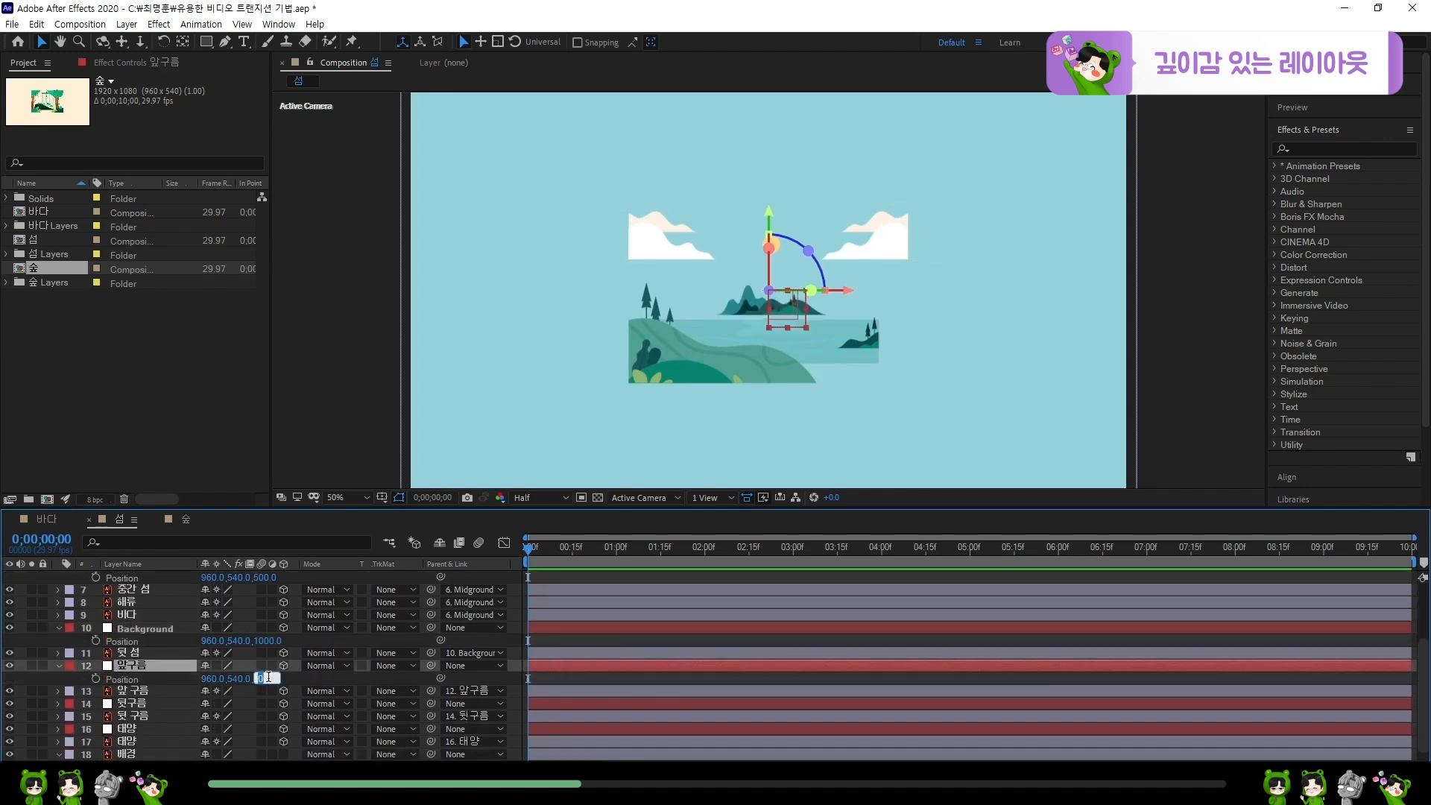
key(Return)
- Set the 뒷구름 null's Z position to 2000
click(146, 703)
key(p)
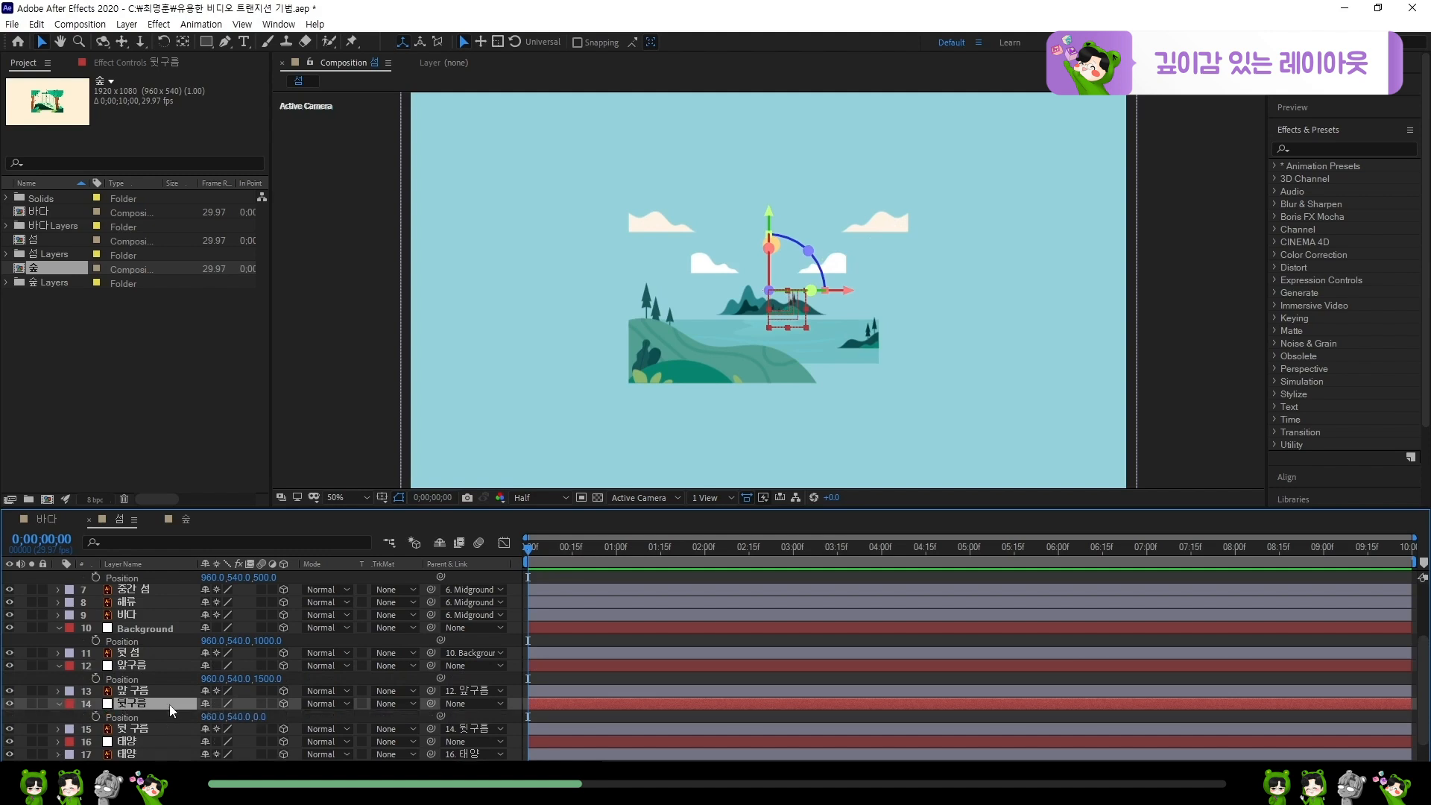
click(262, 716)
text(2000)
key(Return)
- Set the 태양 null's Z position to 2500
scroll(167, 717, down, 1)
click(164, 714)
key(p)
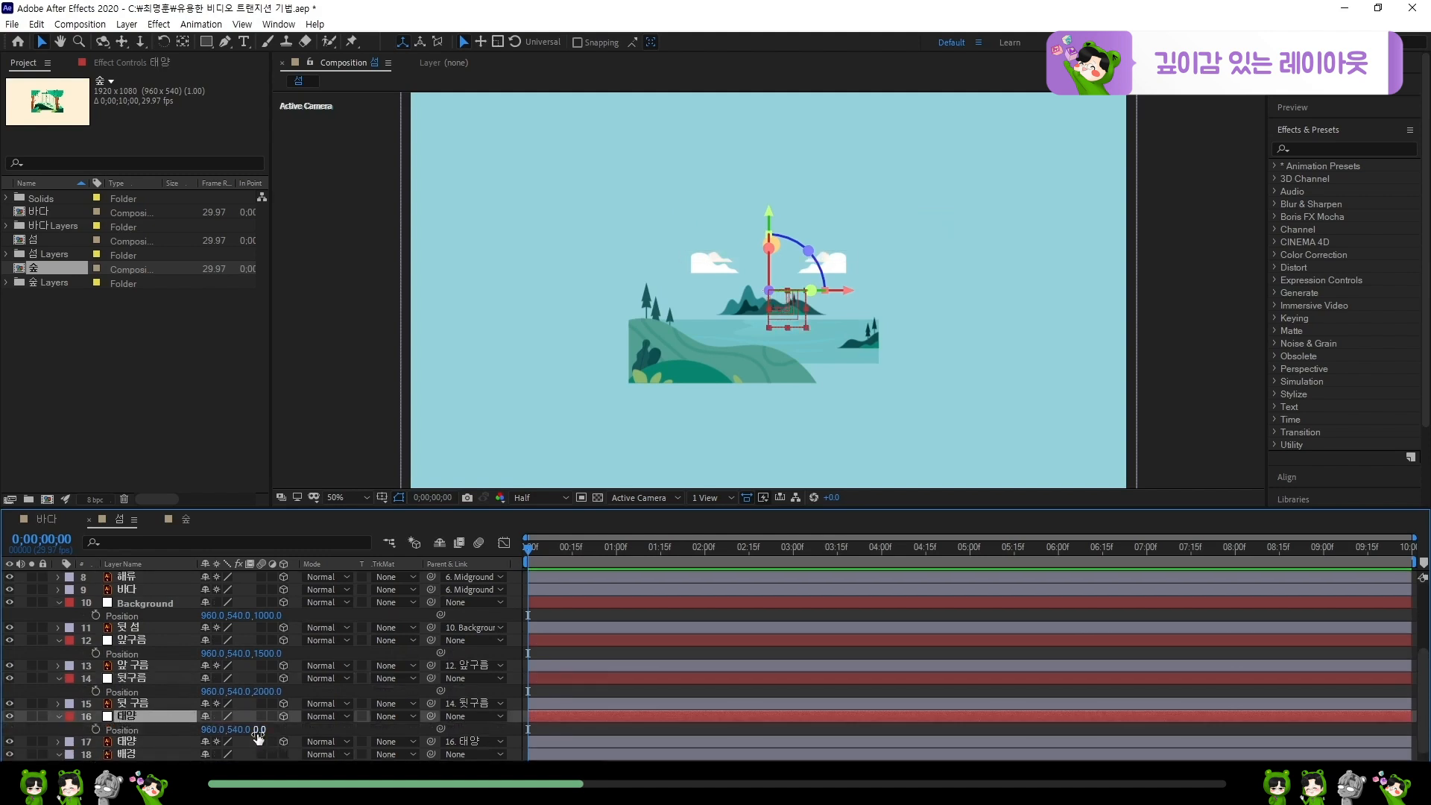
click(258, 732)
text(2500)
key(Return)
- Inspect the layers' depth spacing in Custom View 1, then return to the Active Camera view
click(643, 499)
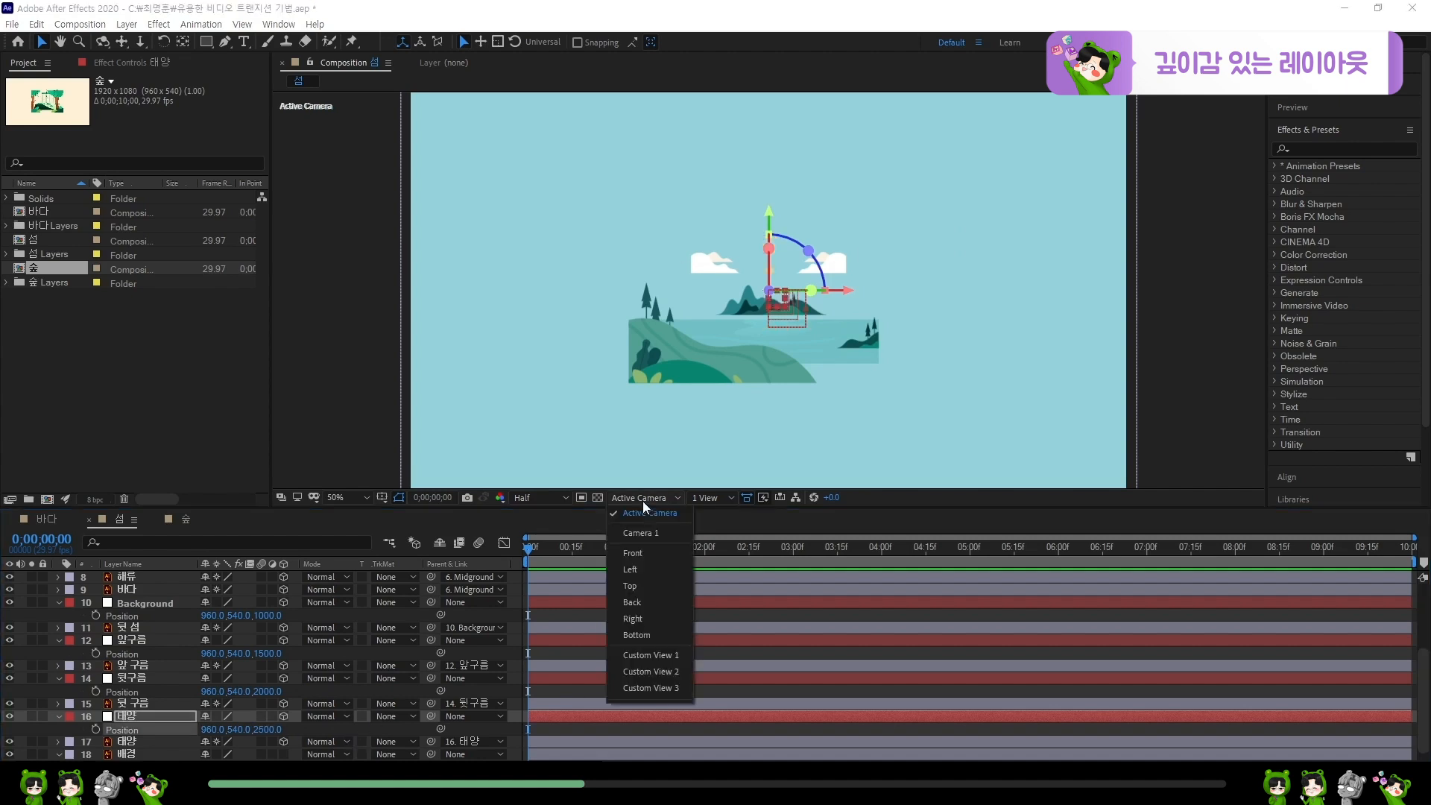
click(652, 655)
drag(597, 276, 741, 299)
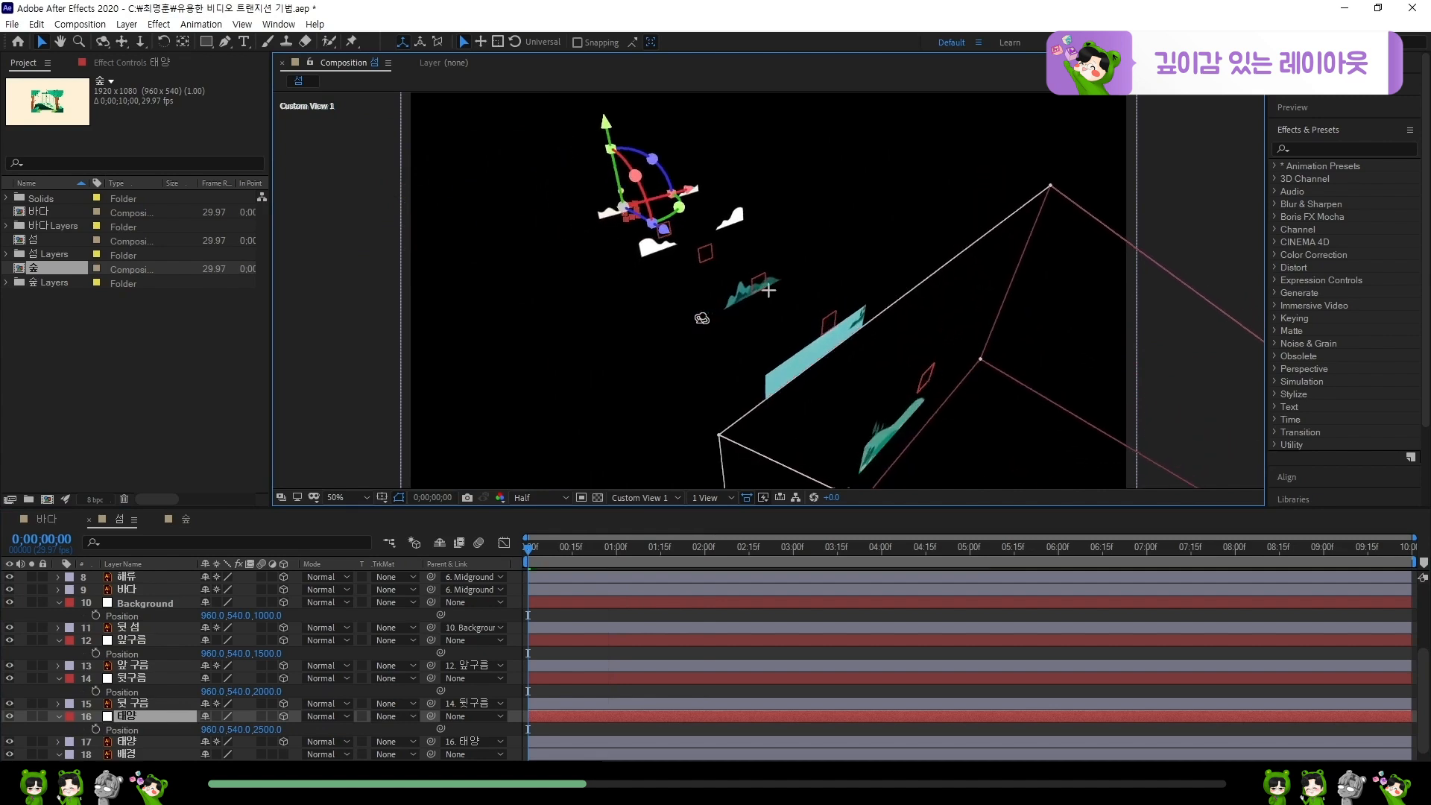
click(635, 497)
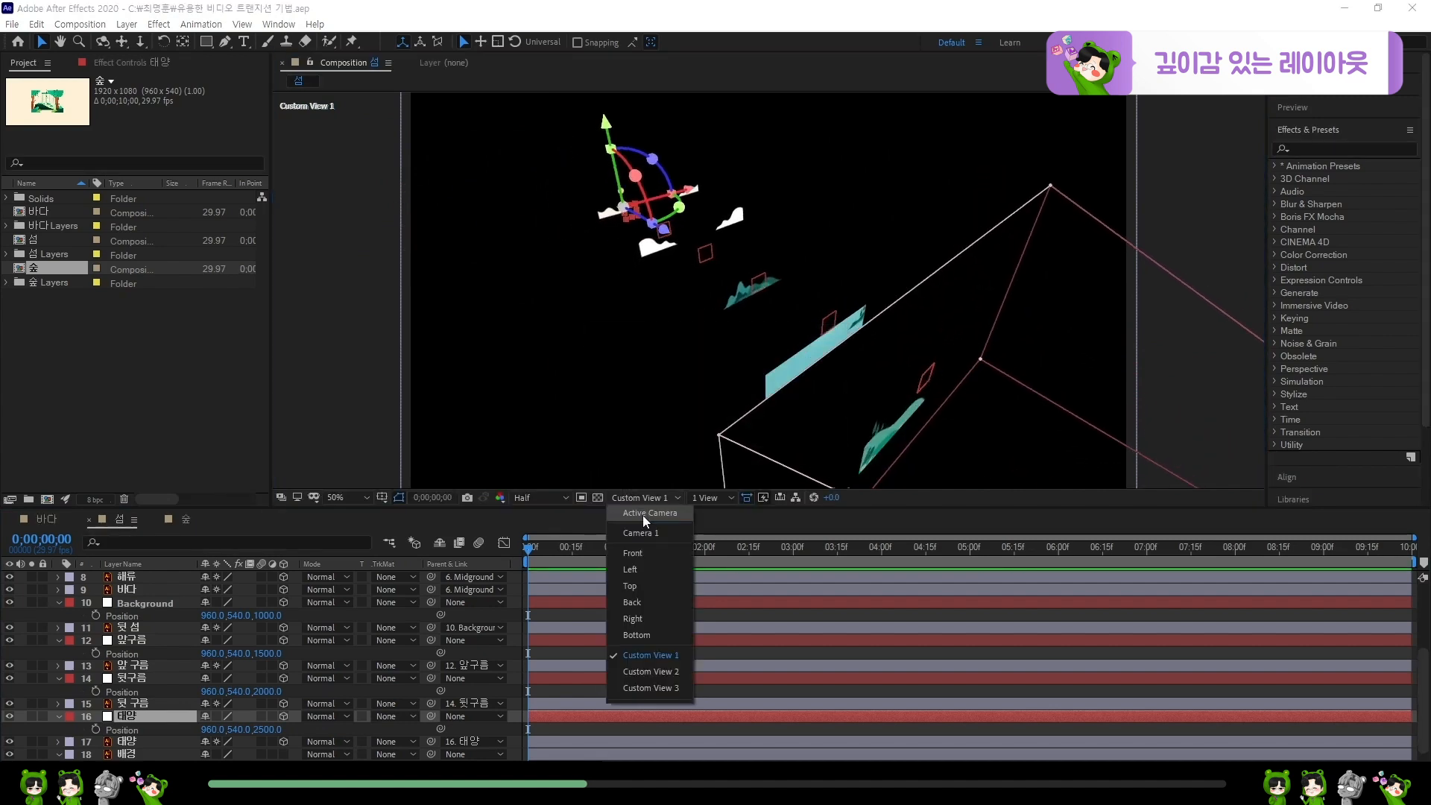
click(643, 513)
- Scale up the Foreground null until the front island reaches the frame edge, and scale the Midground null to 330%
scroll(167, 606, up, 3)
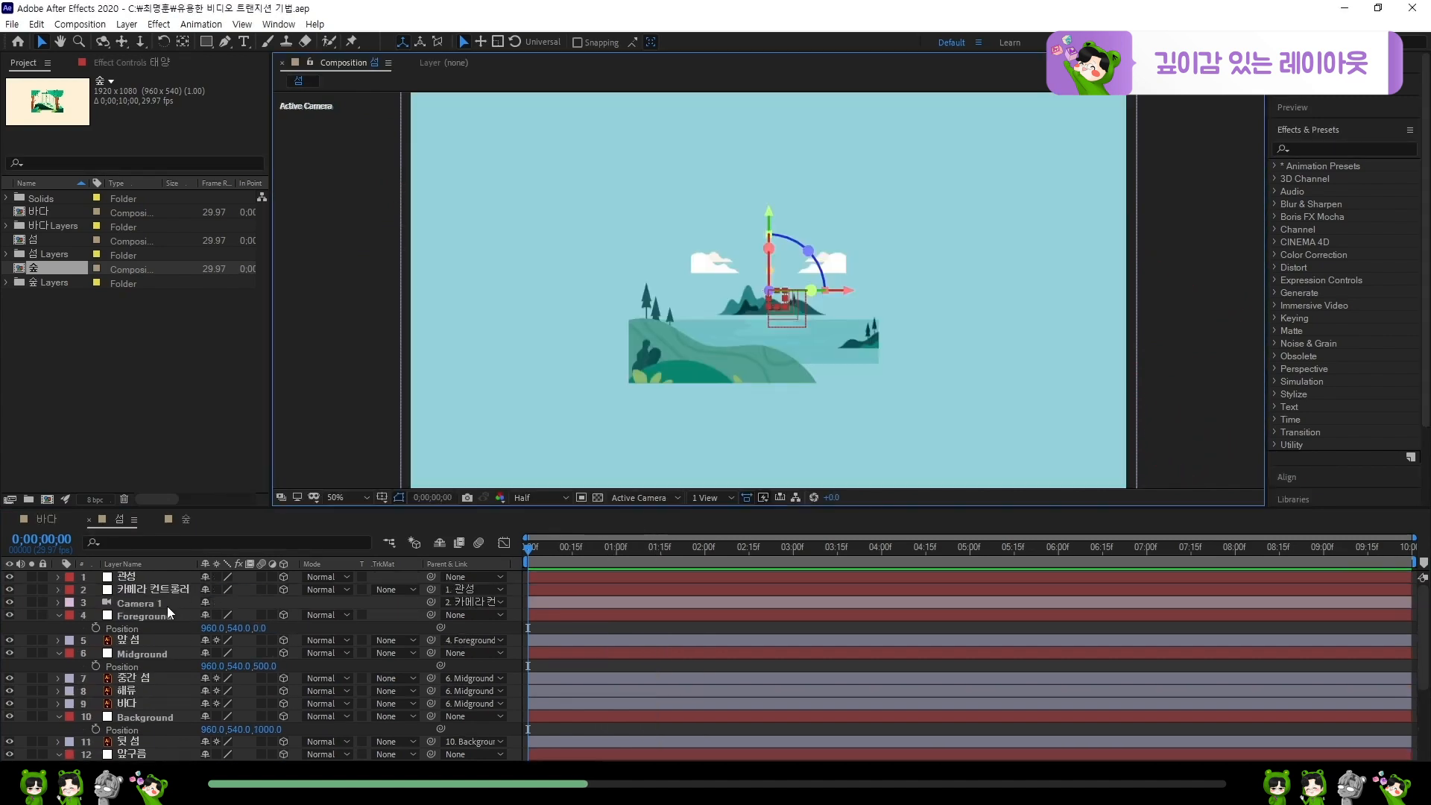
click(166, 614)
key(s)
drag(230, 628, 399, 671)
click(284, 651)
key(s)
- Scale the Background null to 481% and the 앞구름 null to 464%
scroll(212, 714, down, 2)
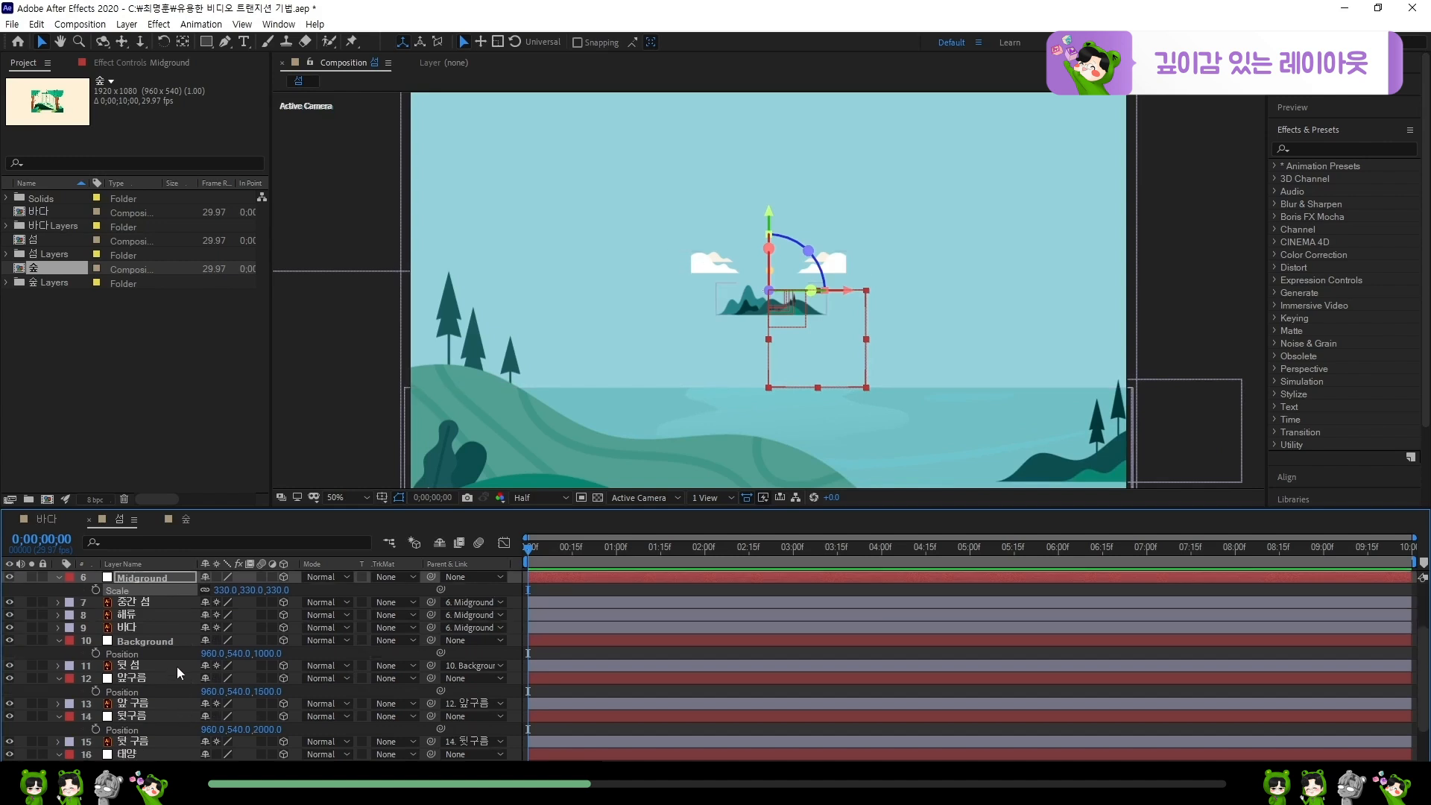
click(175, 645)
key(s)
drag(224, 653, 540, 678)
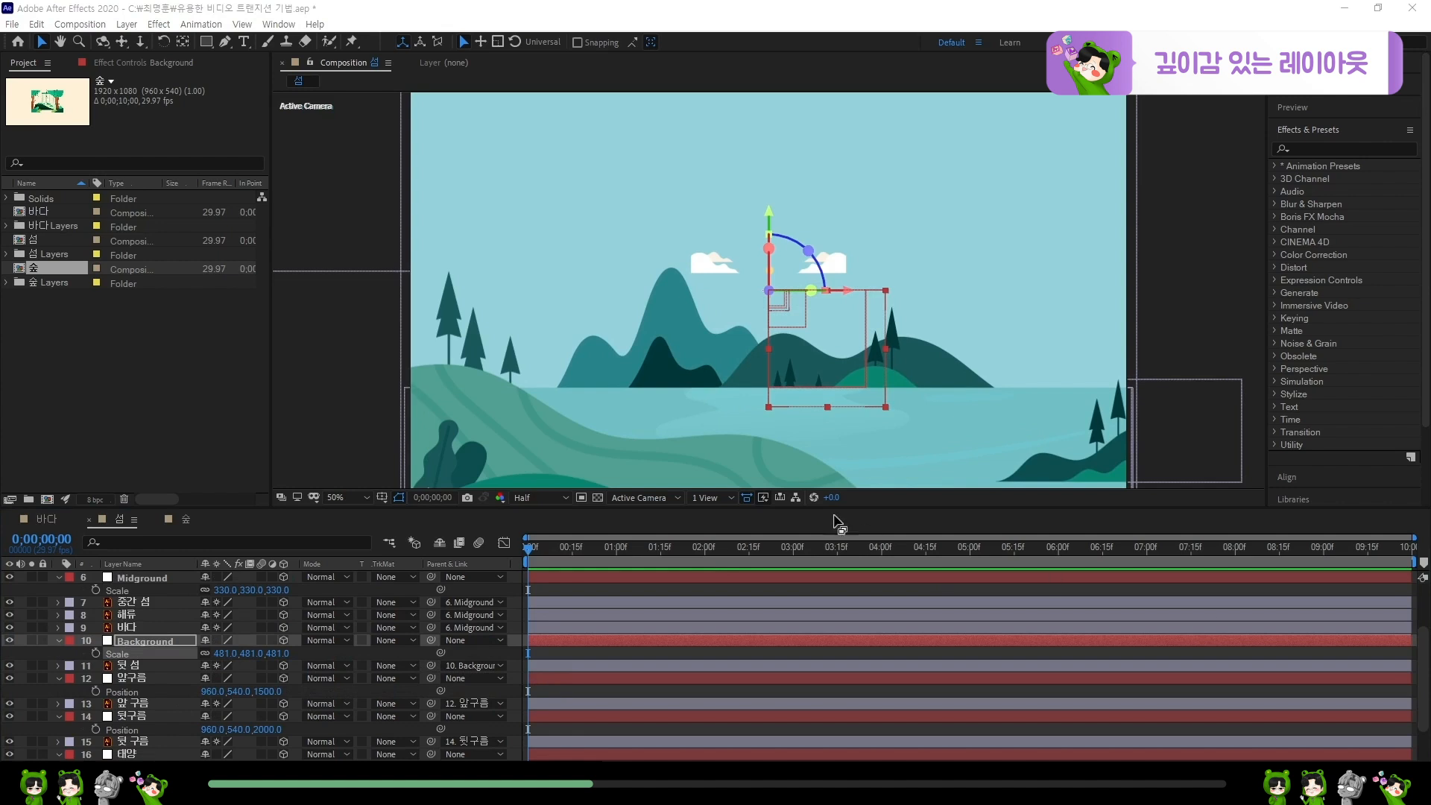
click(171, 677)
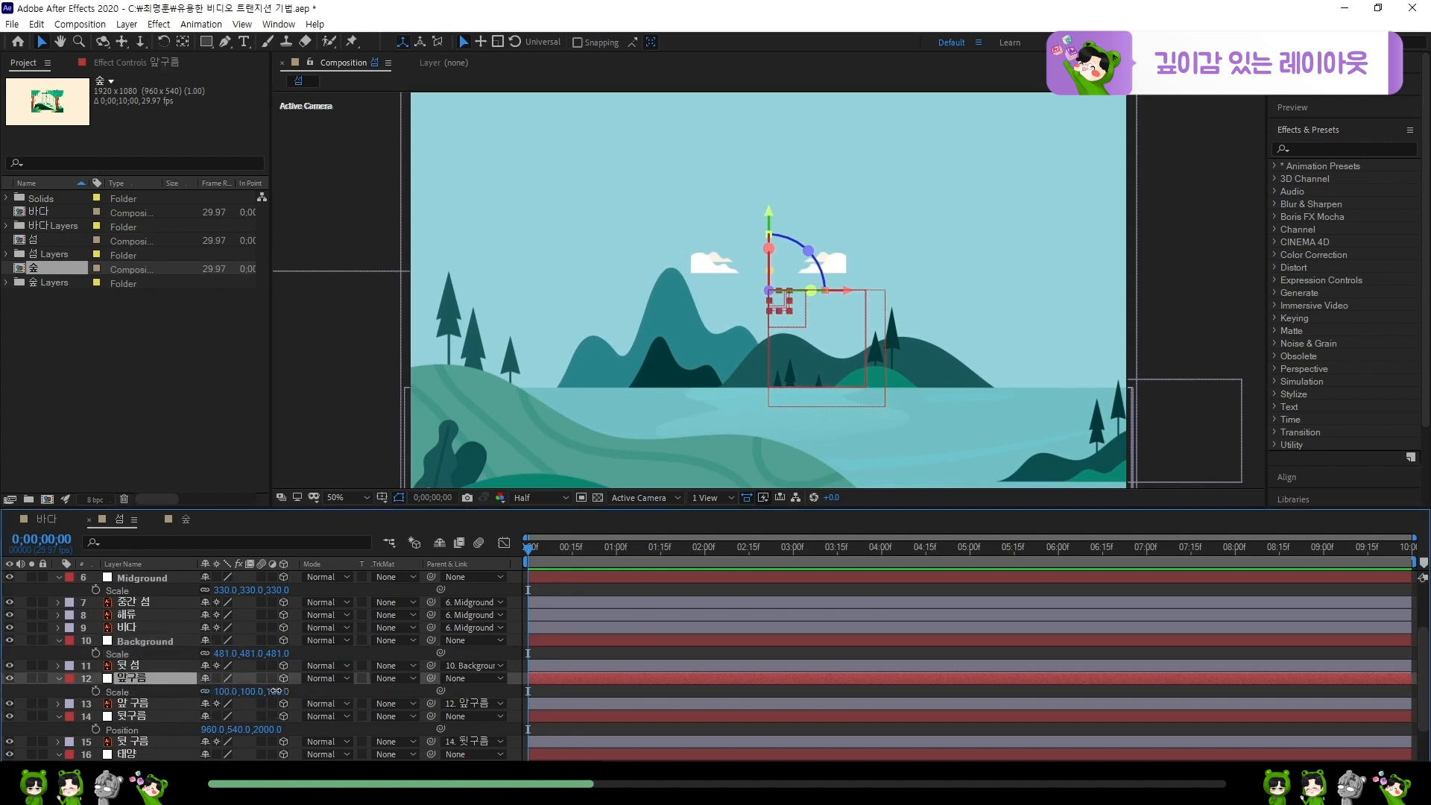
drag(275, 691, 555, 694)
- Scale the 뒷구름 null to 536% and the 태양 null to 673%
scroll(171, 678, down, 2)
click(166, 665)
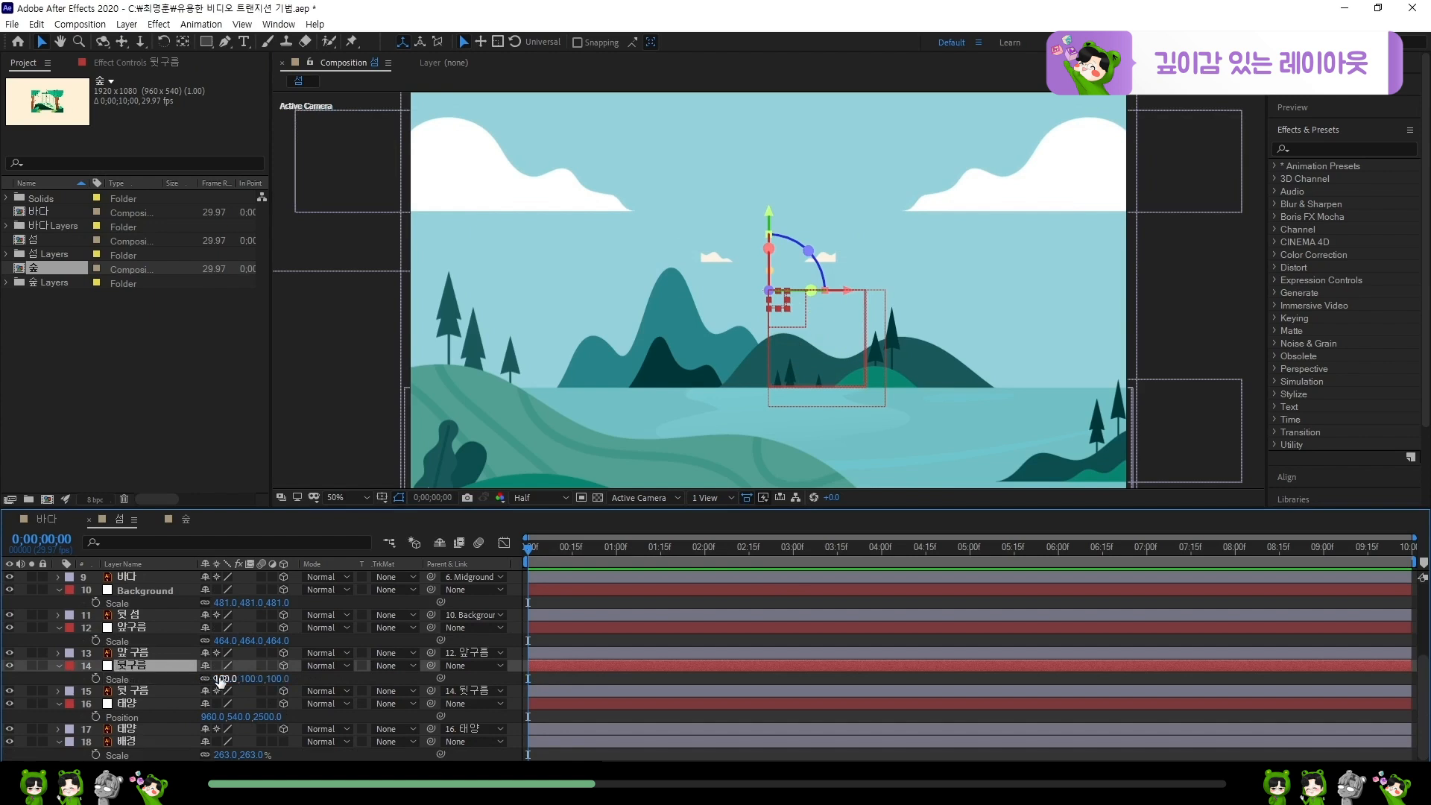
drag(222, 680, 532, 665)
click(165, 703)
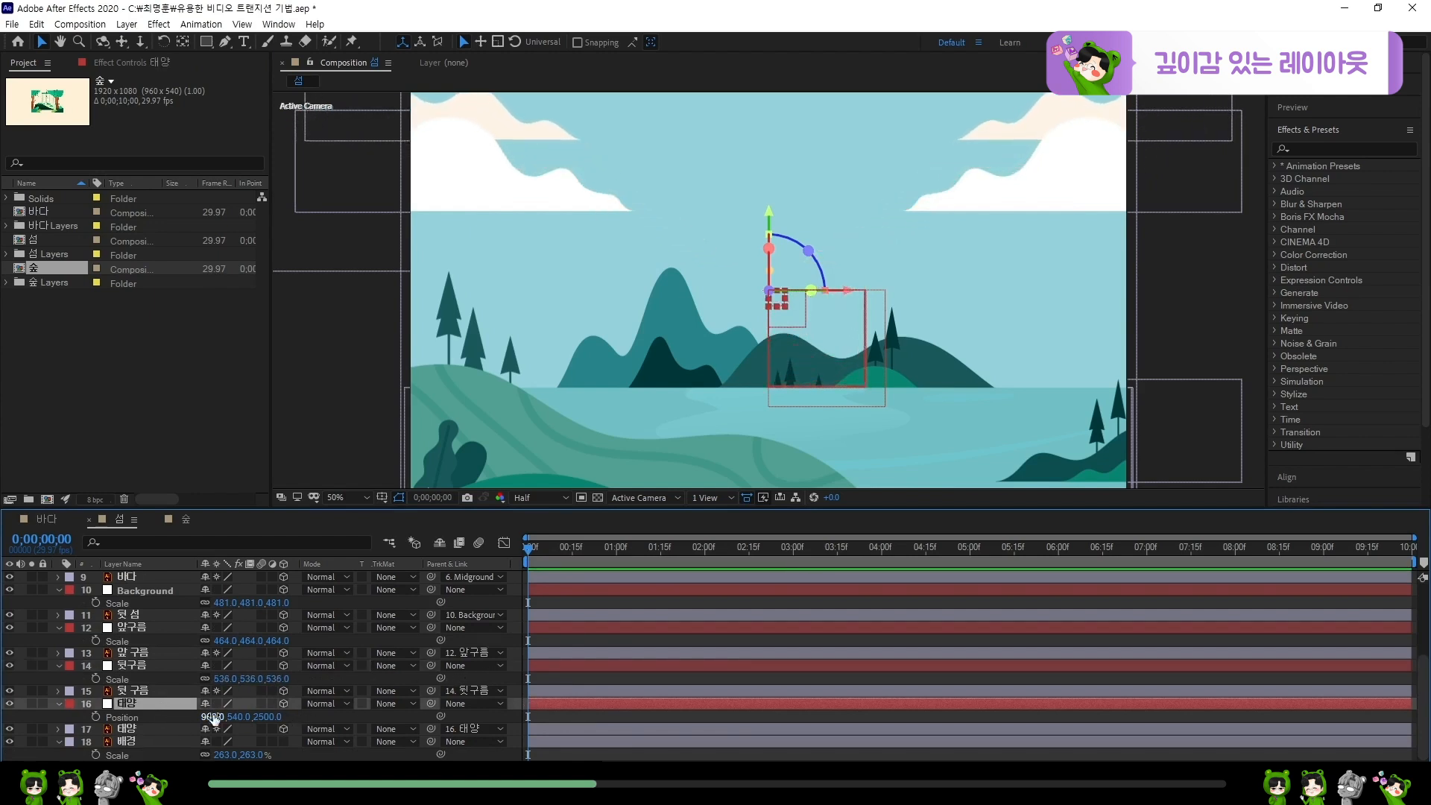
key(s)
drag(223, 717, 649, 718)
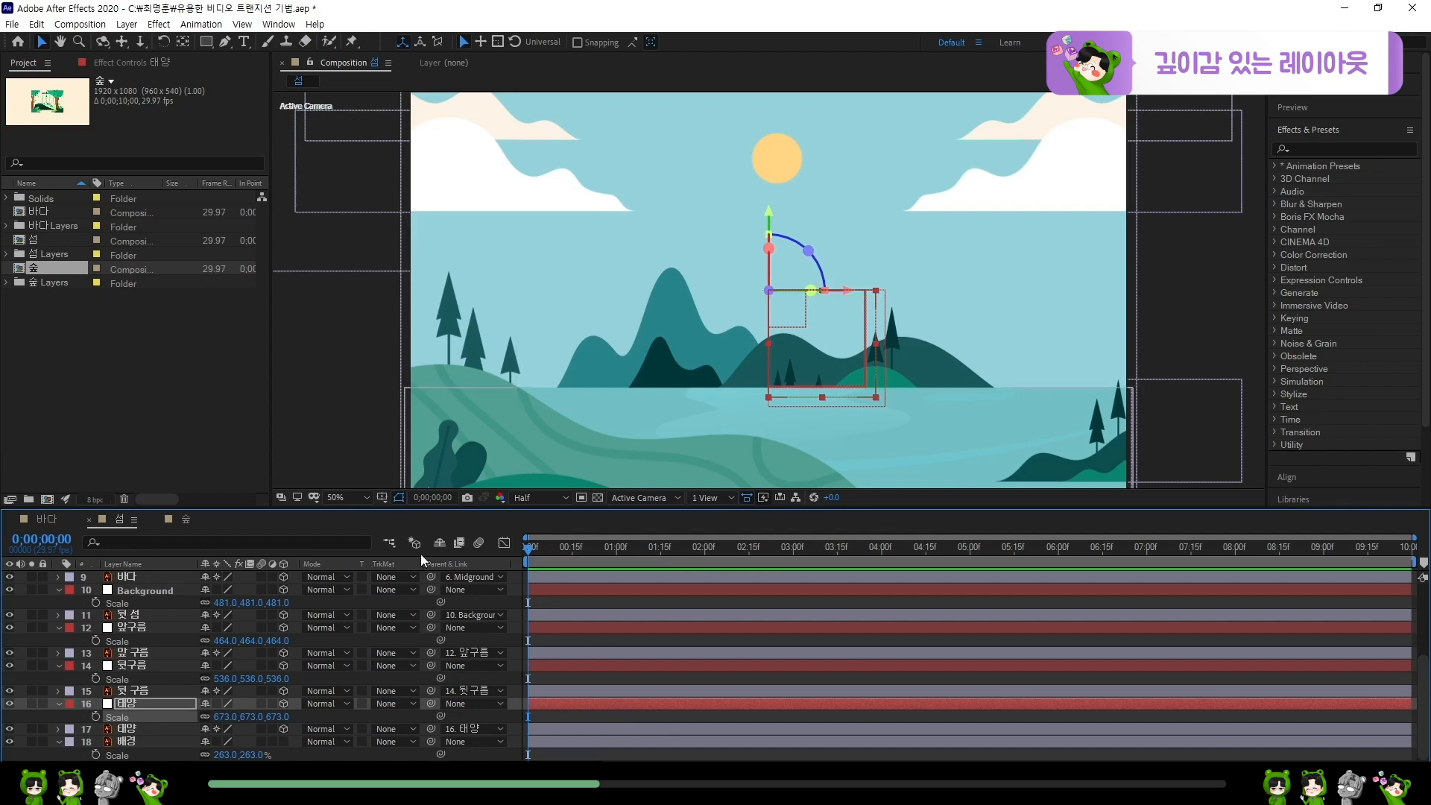
- Centre the sun horizontally by moving the 태양 null along X against the Title/Action Safe guides, hide the guides and deselect the null
click(400, 498)
click(428, 514)
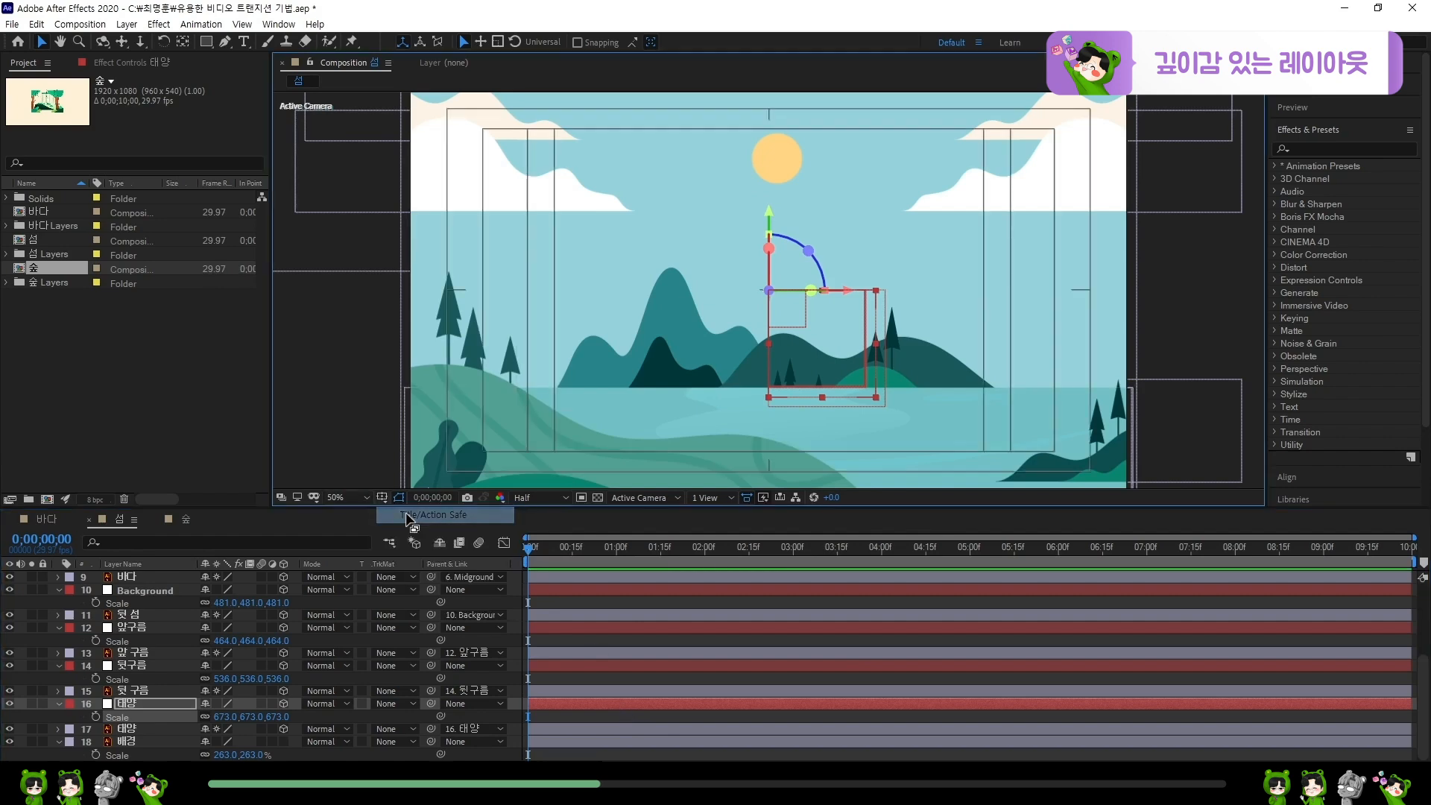
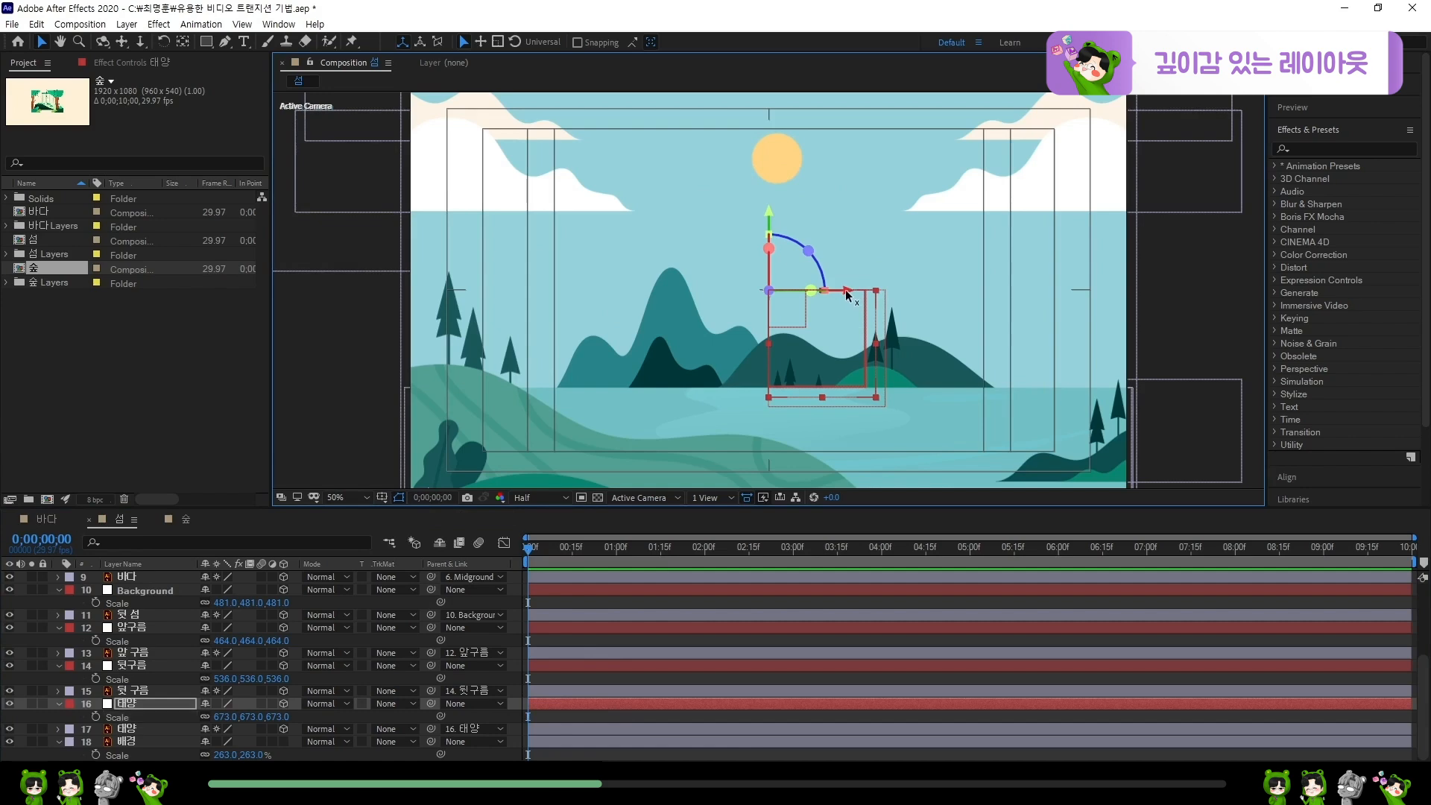
drag(848, 295, 828, 296)
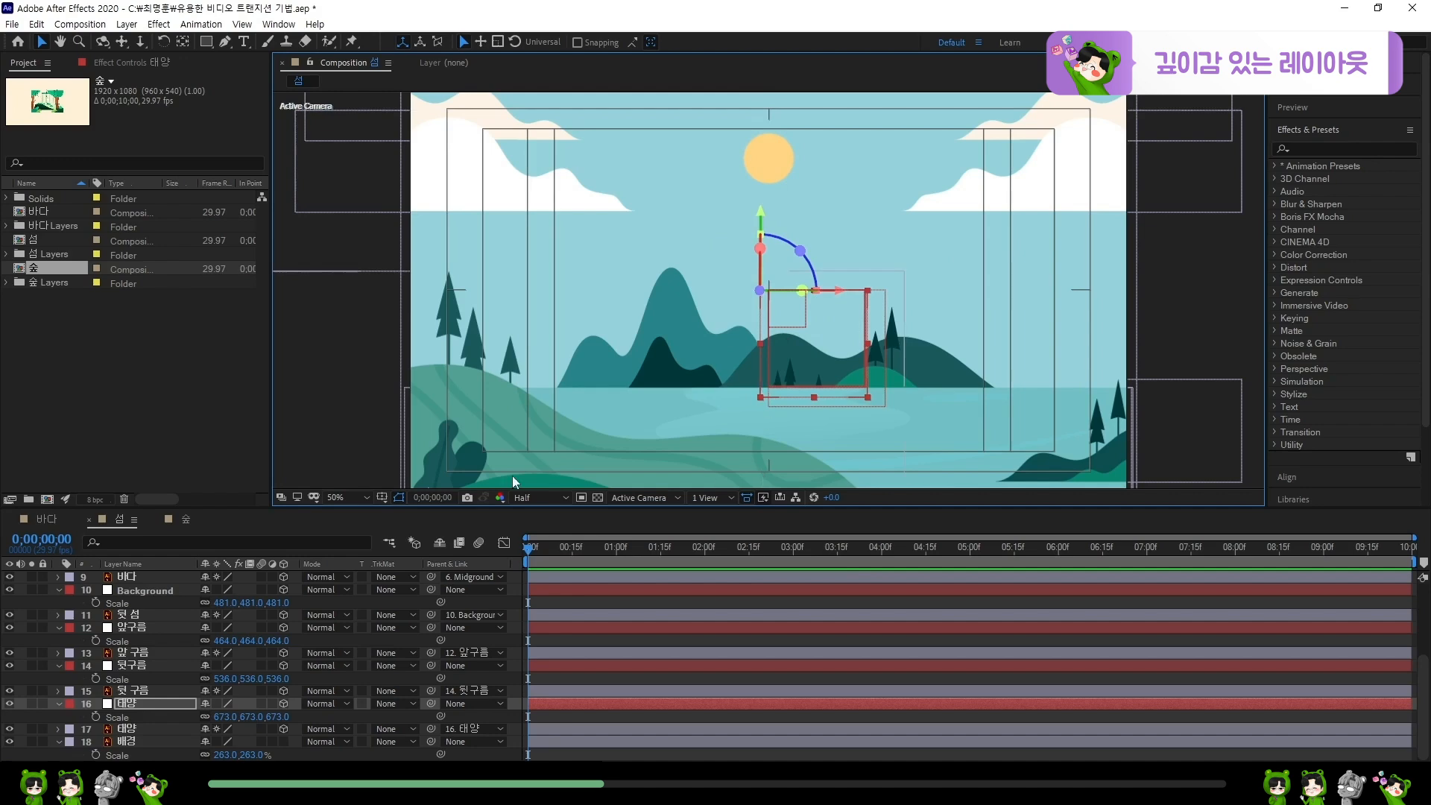
click(381, 498)
click(388, 515)
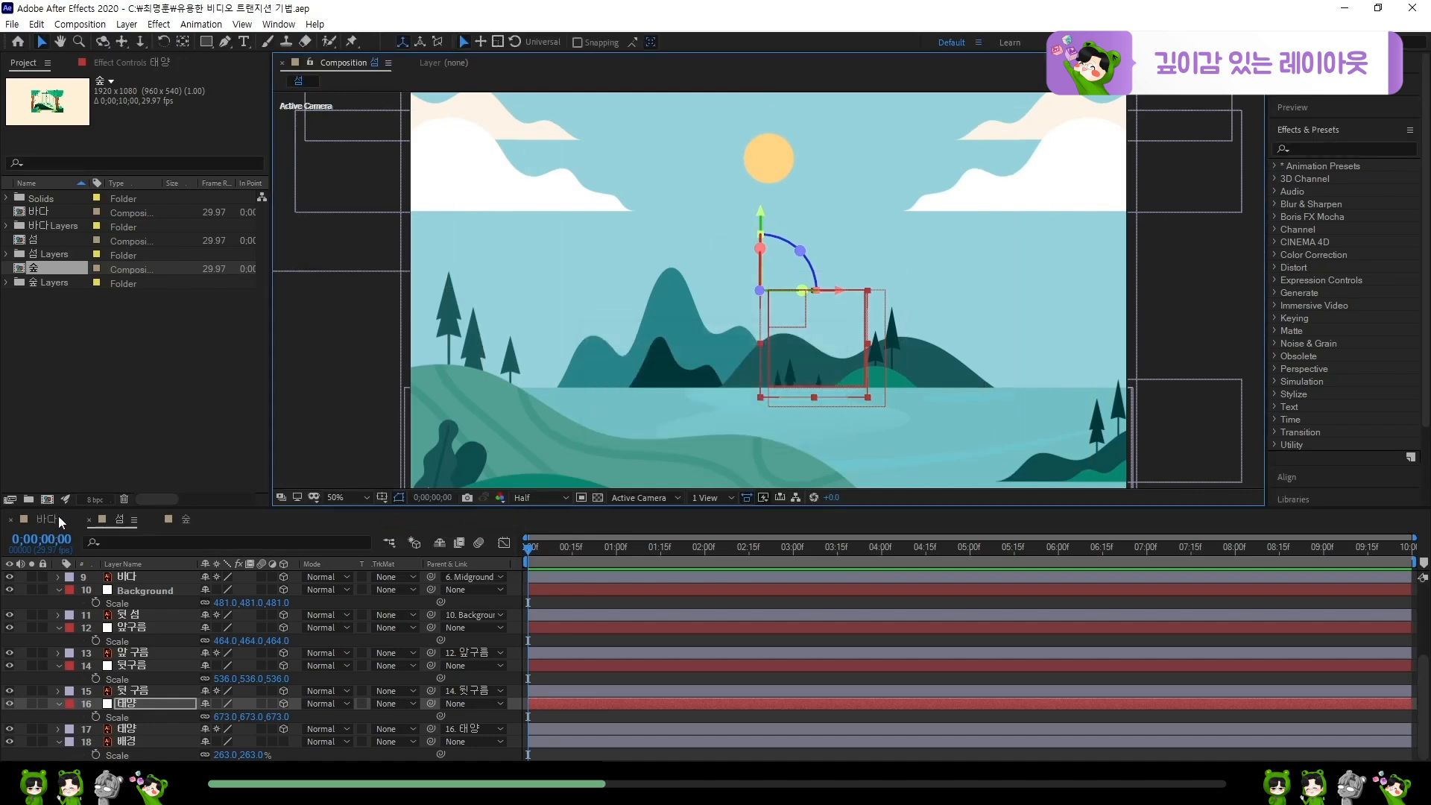
click(382, 605)
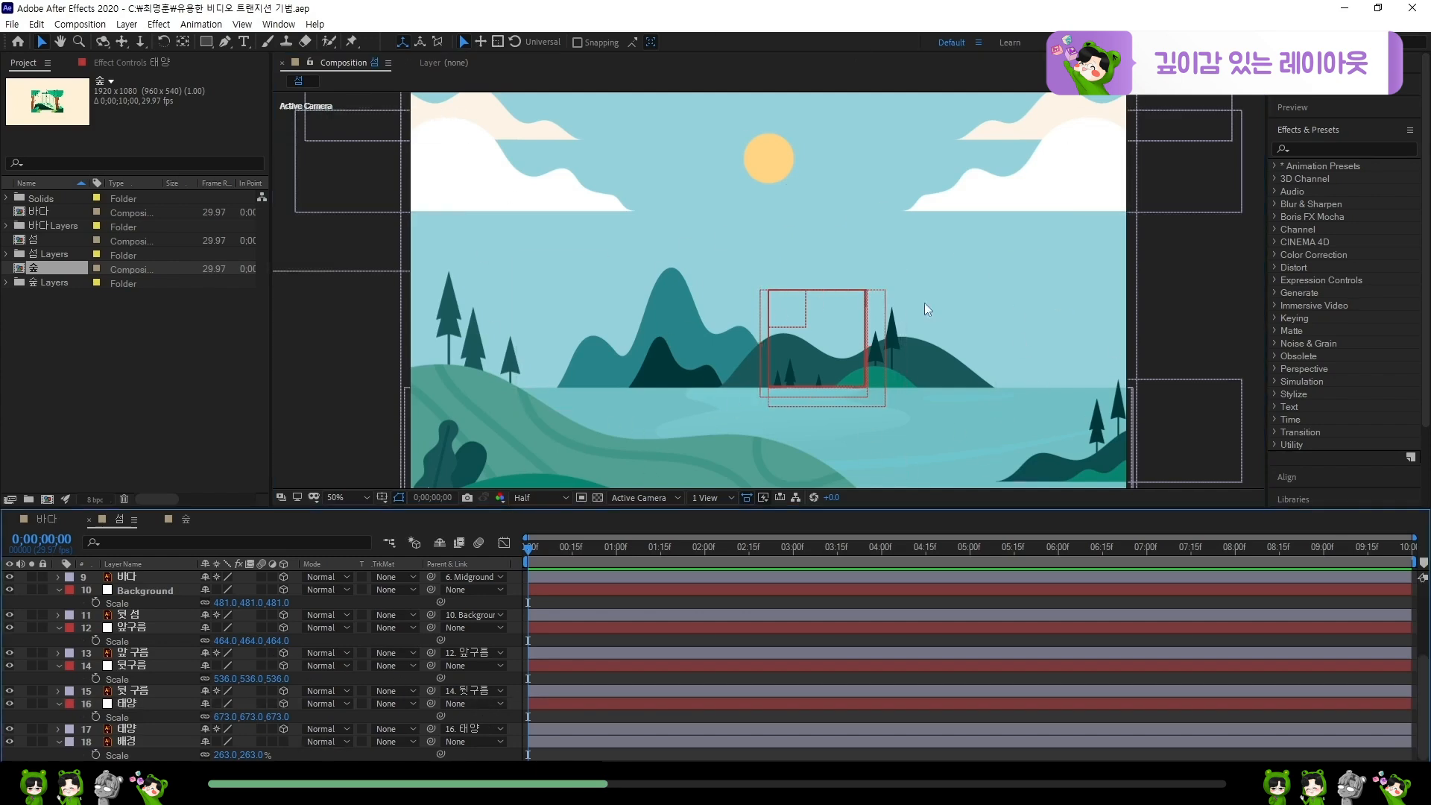
- Raise the 중간 섬 layer along Y toward the waterline, compare it with its previous position, and save the project
click(1140, 445)
drag(1119, 367, 1117, 338)
mouse_move(1192, 393)
mouse_down()
mouse_move(1169, 393)
mouse_move(1194, 392)
mouse_up()
key(ctrl+z)
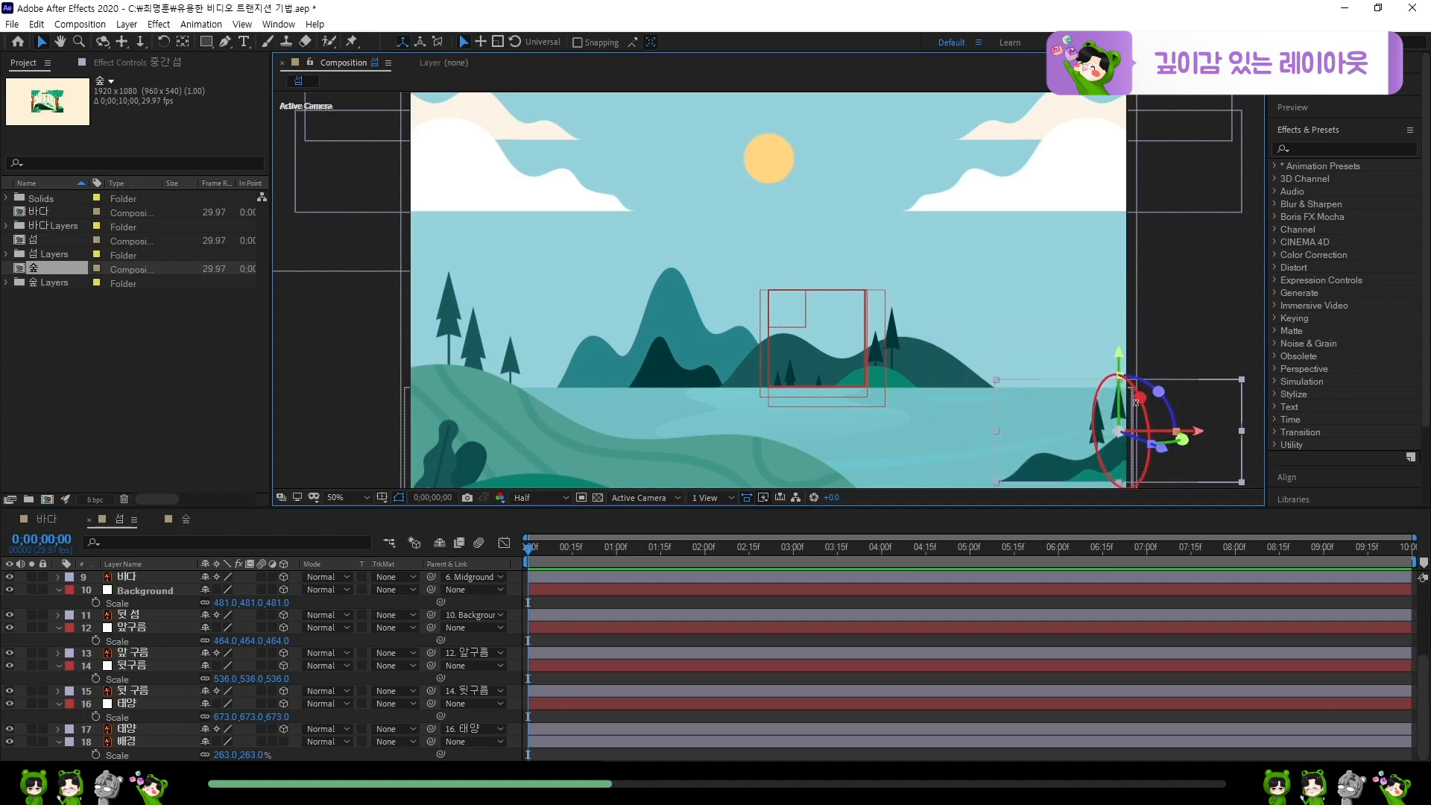
key(ctrl+shift+z)
key(ctrl+s)
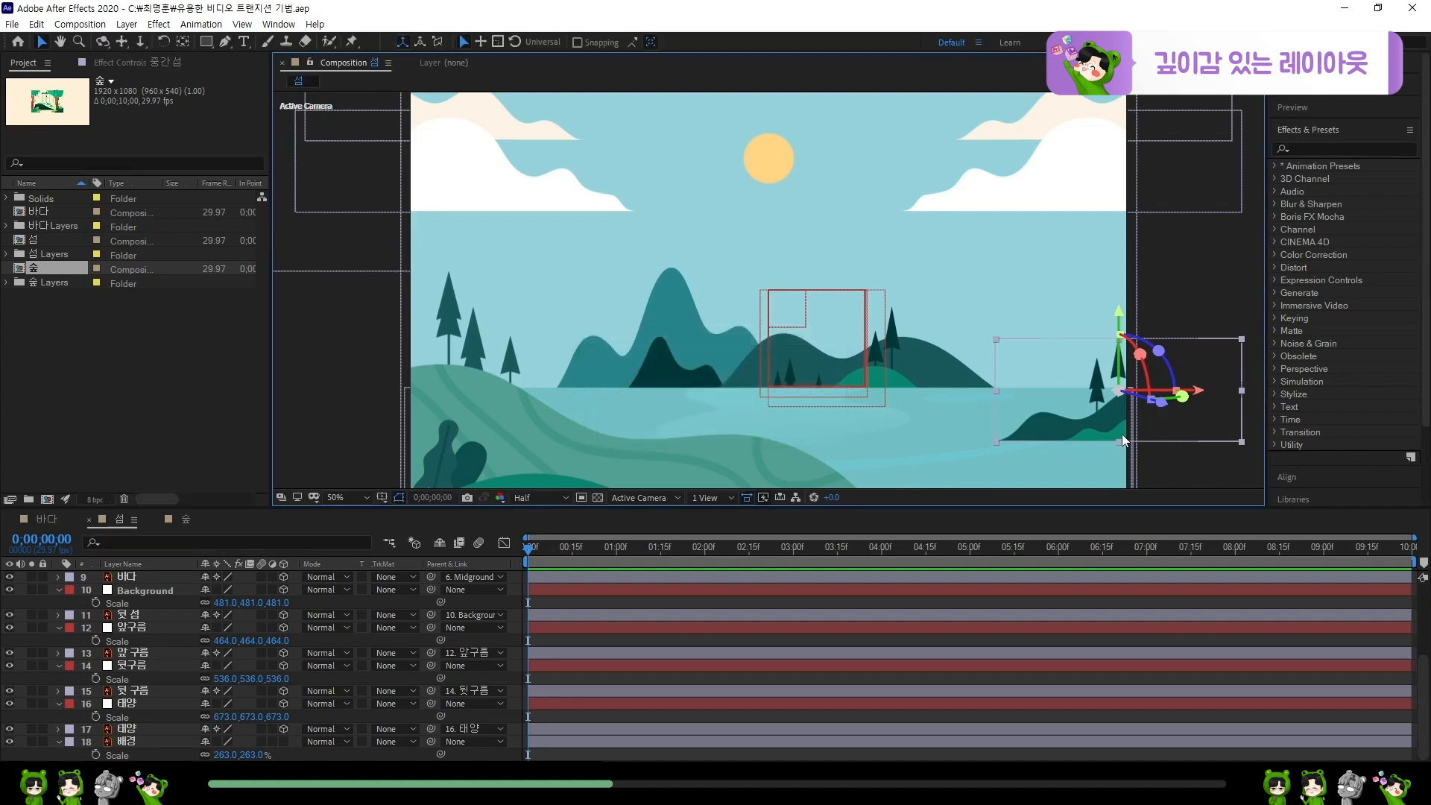
- In the 바다 composition, make all artwork layers from 오른쪽 꽃 through 배경 3D
click(46, 522)
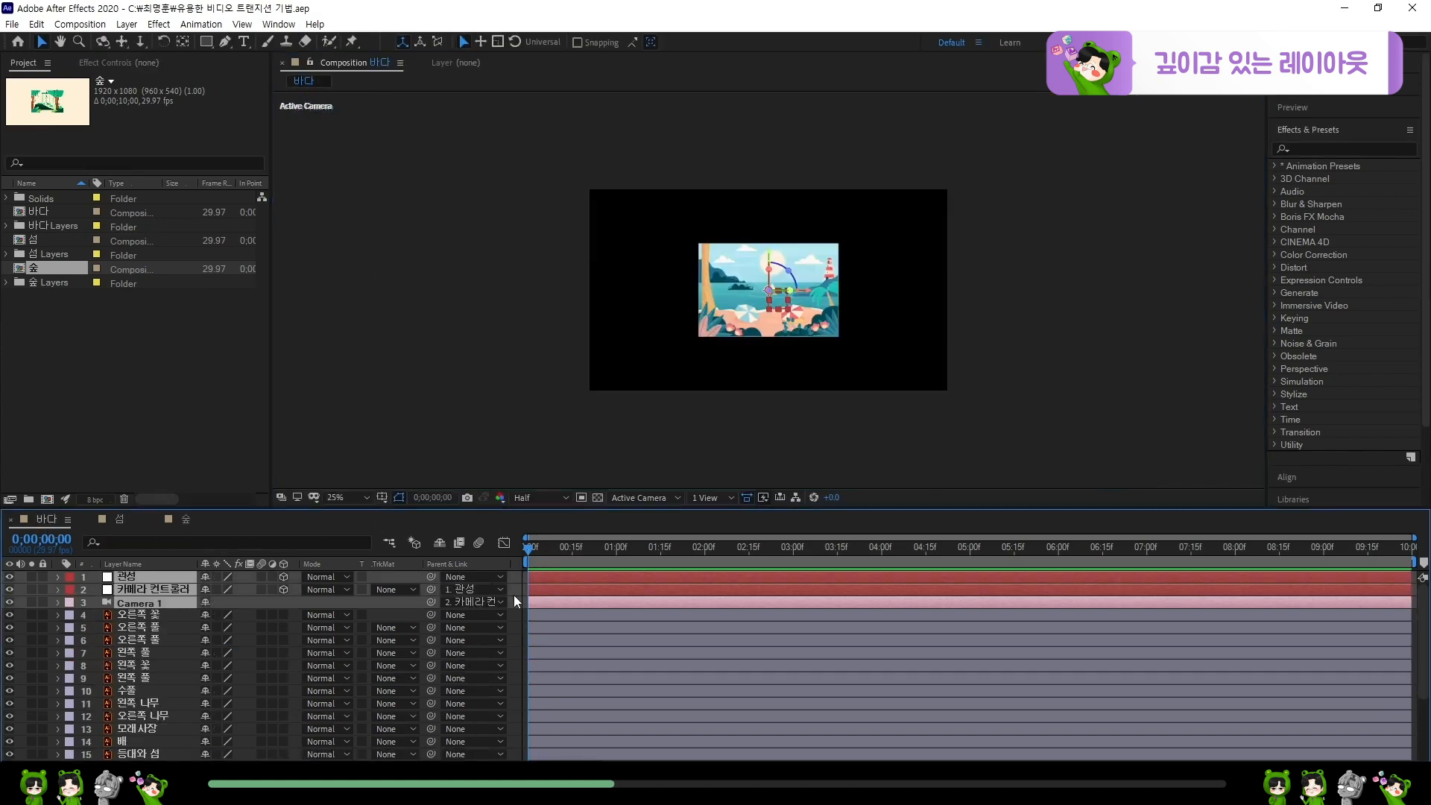
click(513, 594)
scroll(713, 340, up, 2)
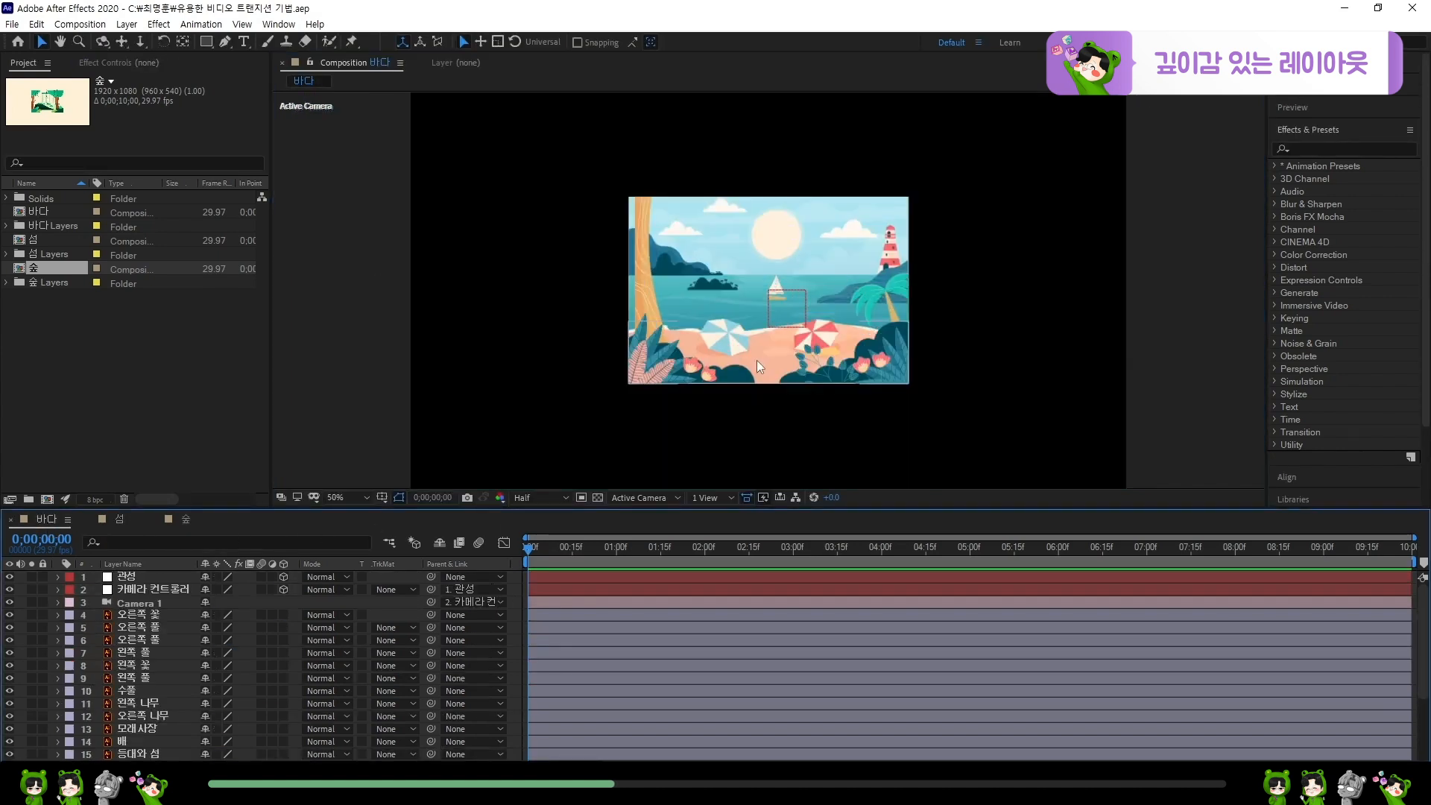
click(172, 615)
scroll(173, 666, down, 4)
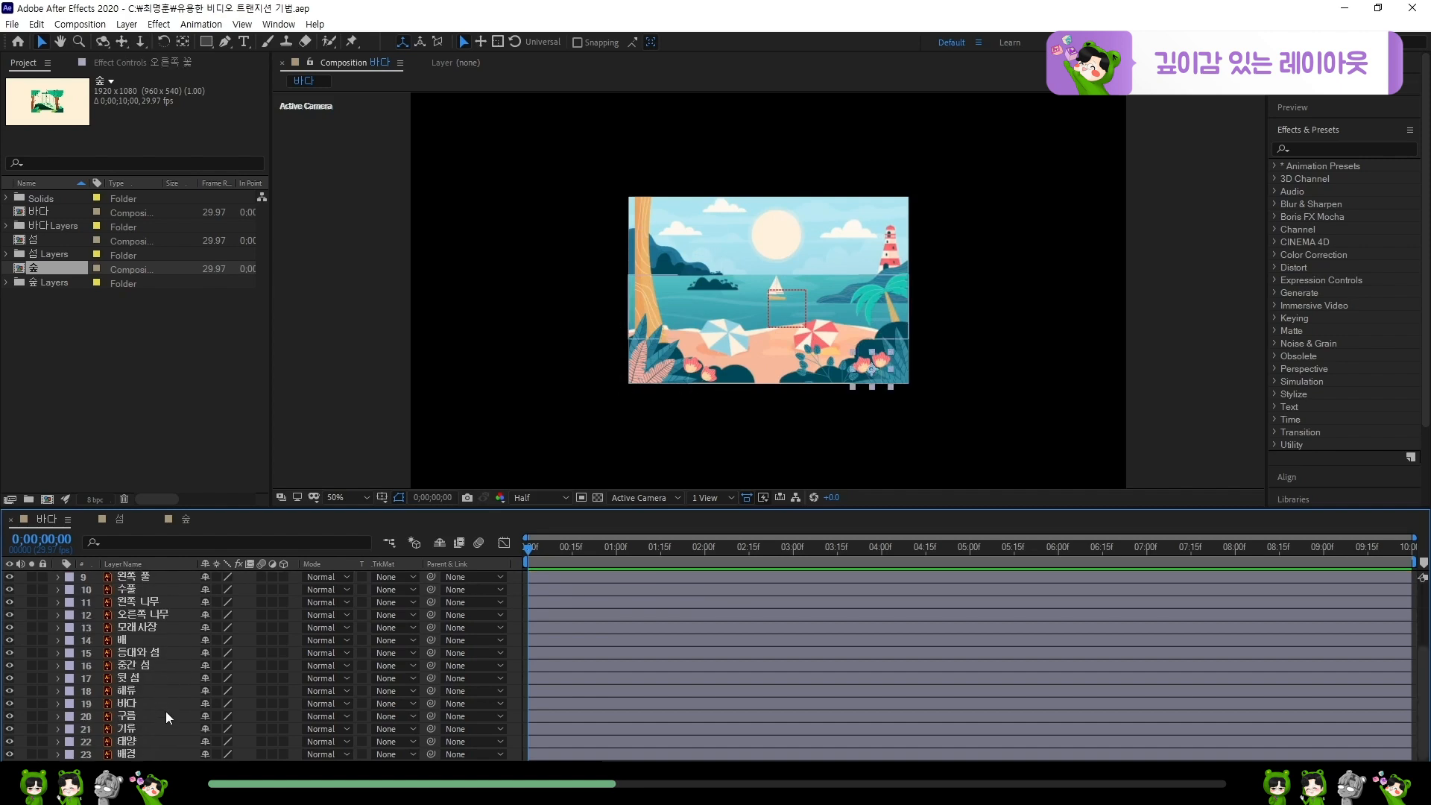
shift+click(143, 757)
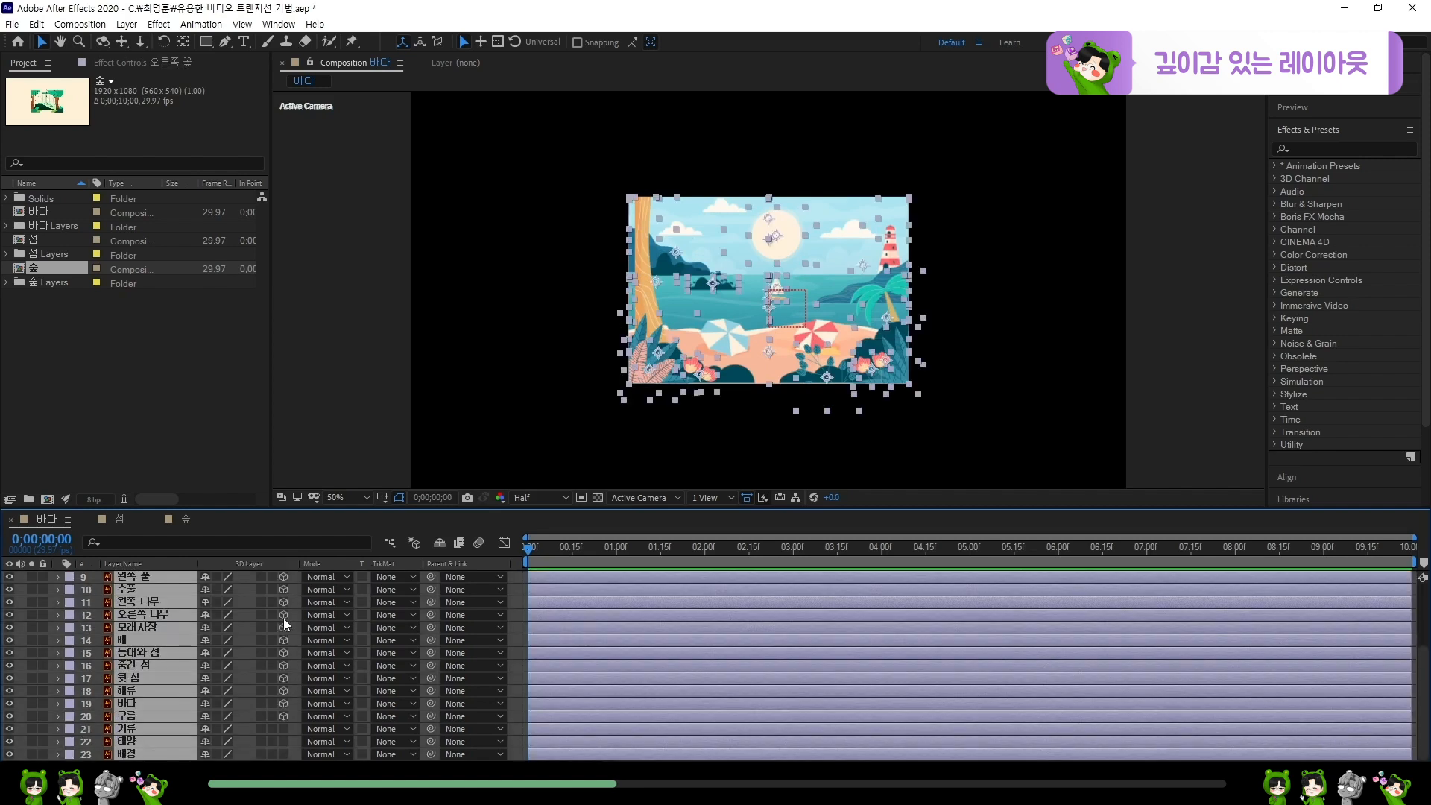
click(283, 618)
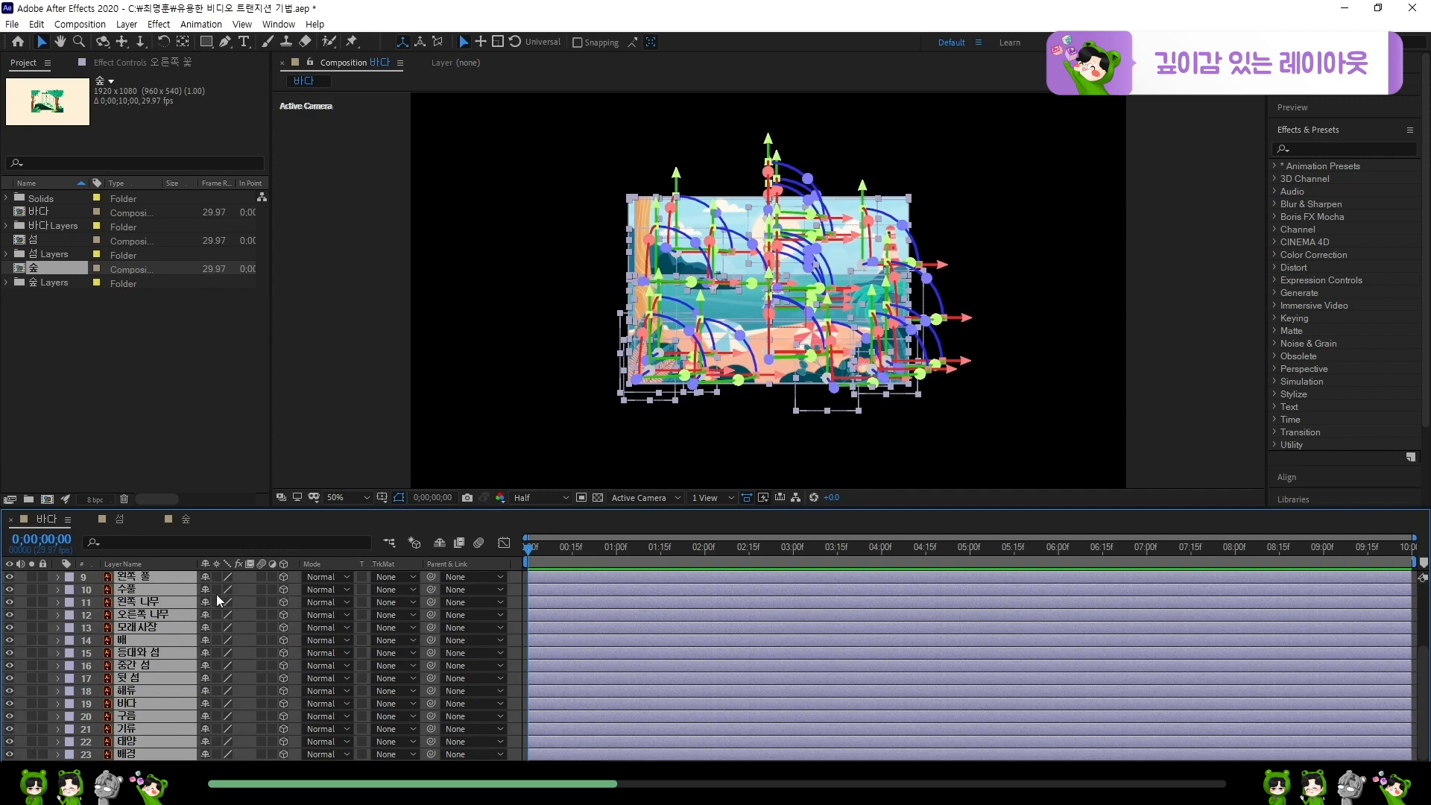
- Turn the 배경 layer back to 2D and scale it to 261% so it fills the frame
click(243, 740)
click(217, 754)
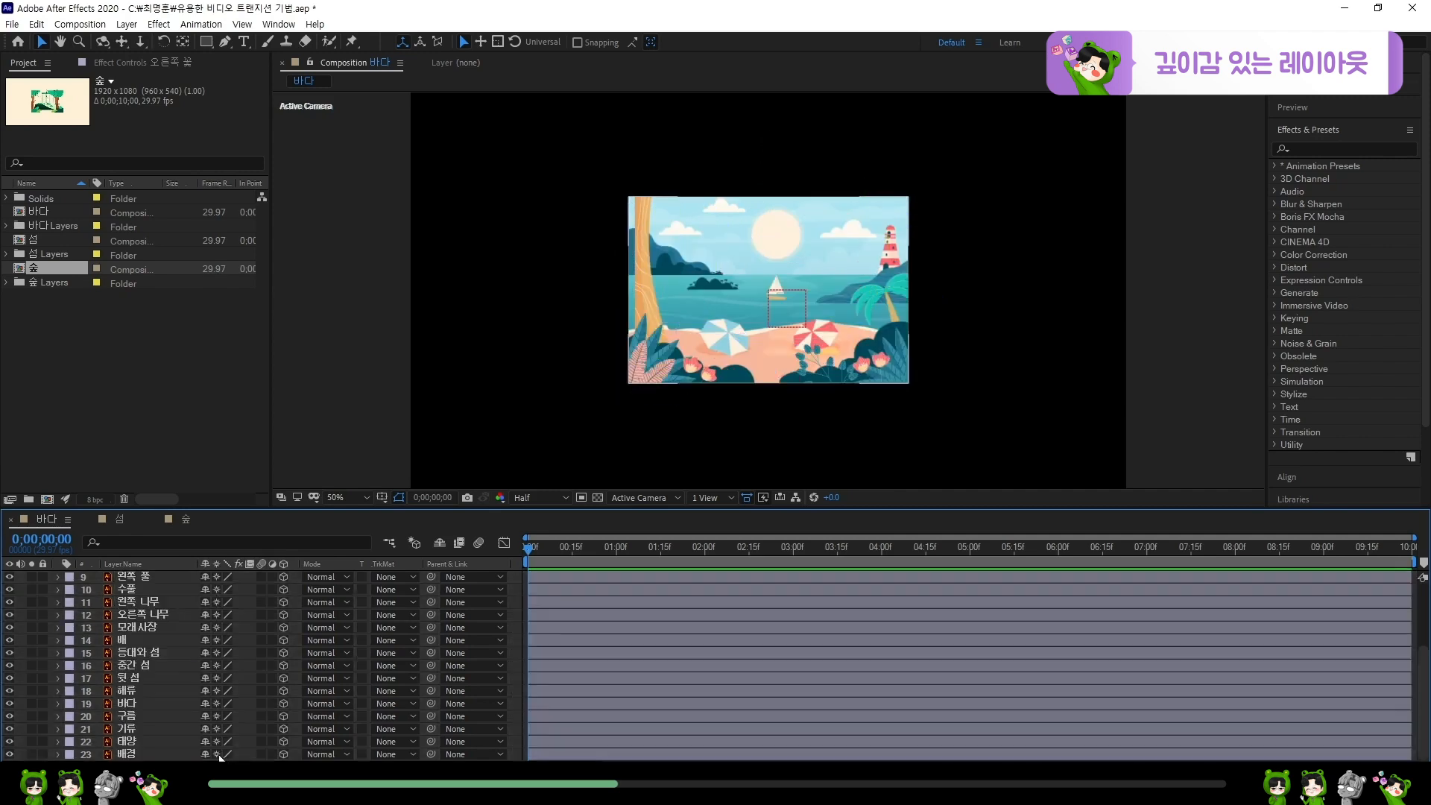
click(283, 755)
click(155, 756)
key(s)
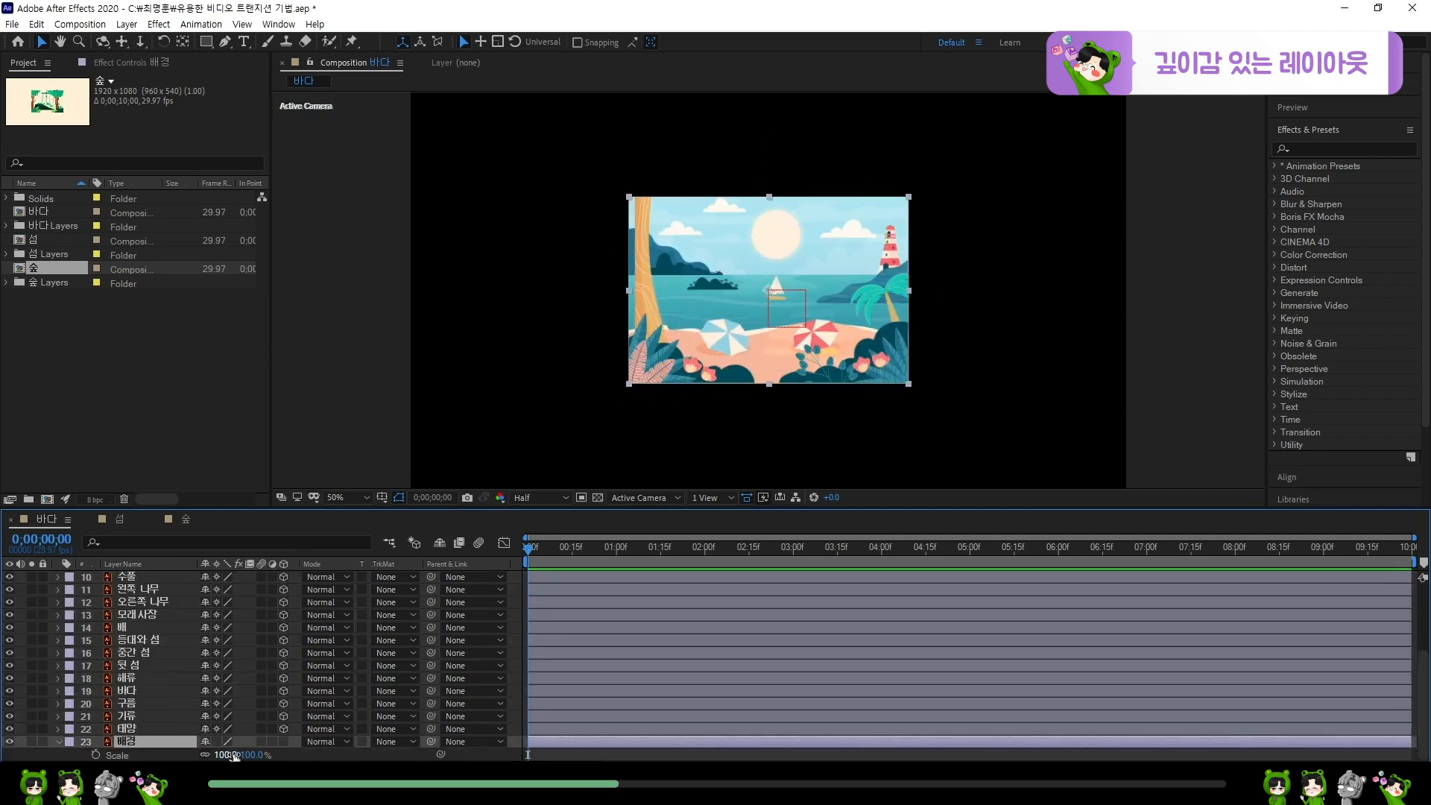
drag(231, 755, 345, 753)
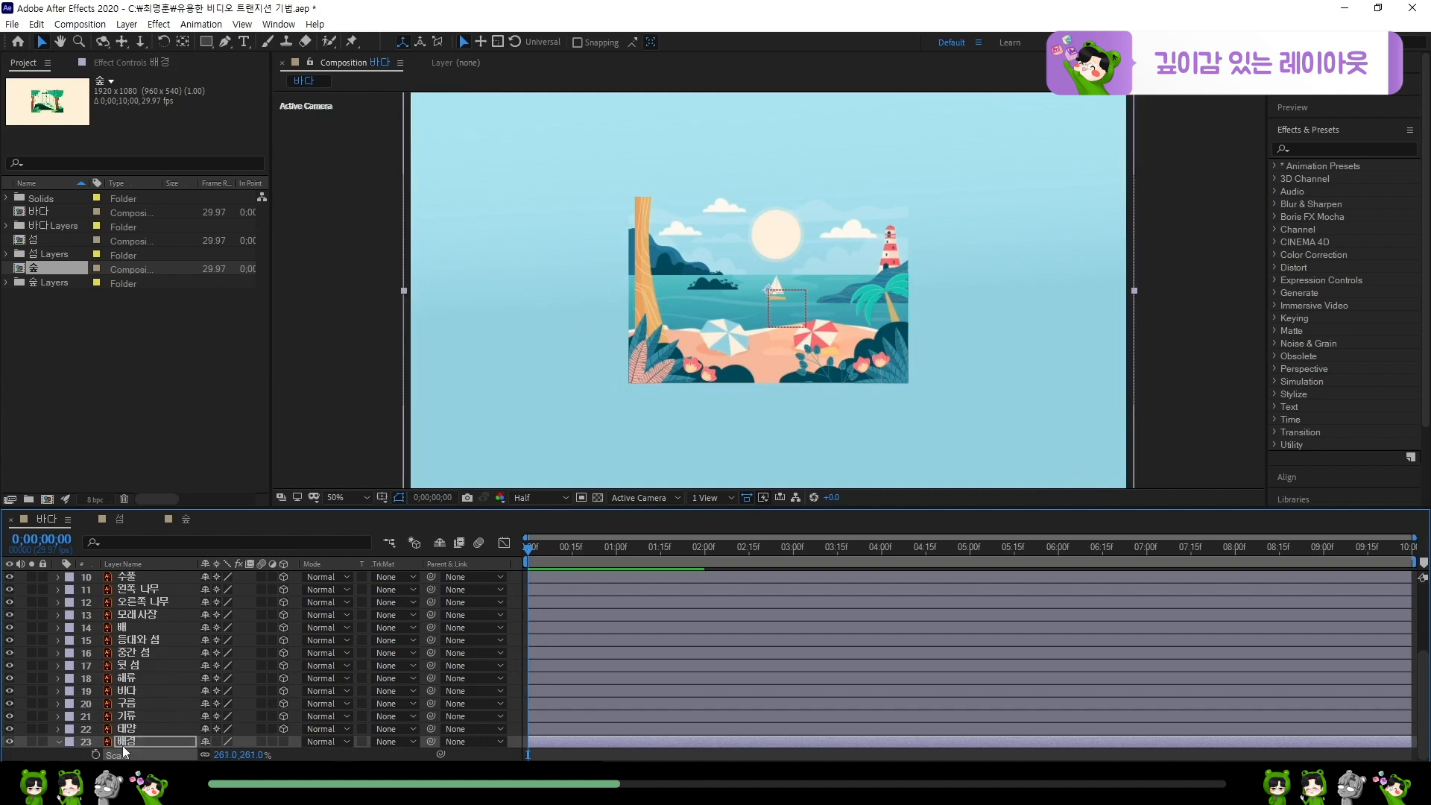
- Add a 3D null above 오른쪽 꽃 and parent the layers from 오른쪽 꽃 through 수풀 to it
scroll(128, 753, up, 3)
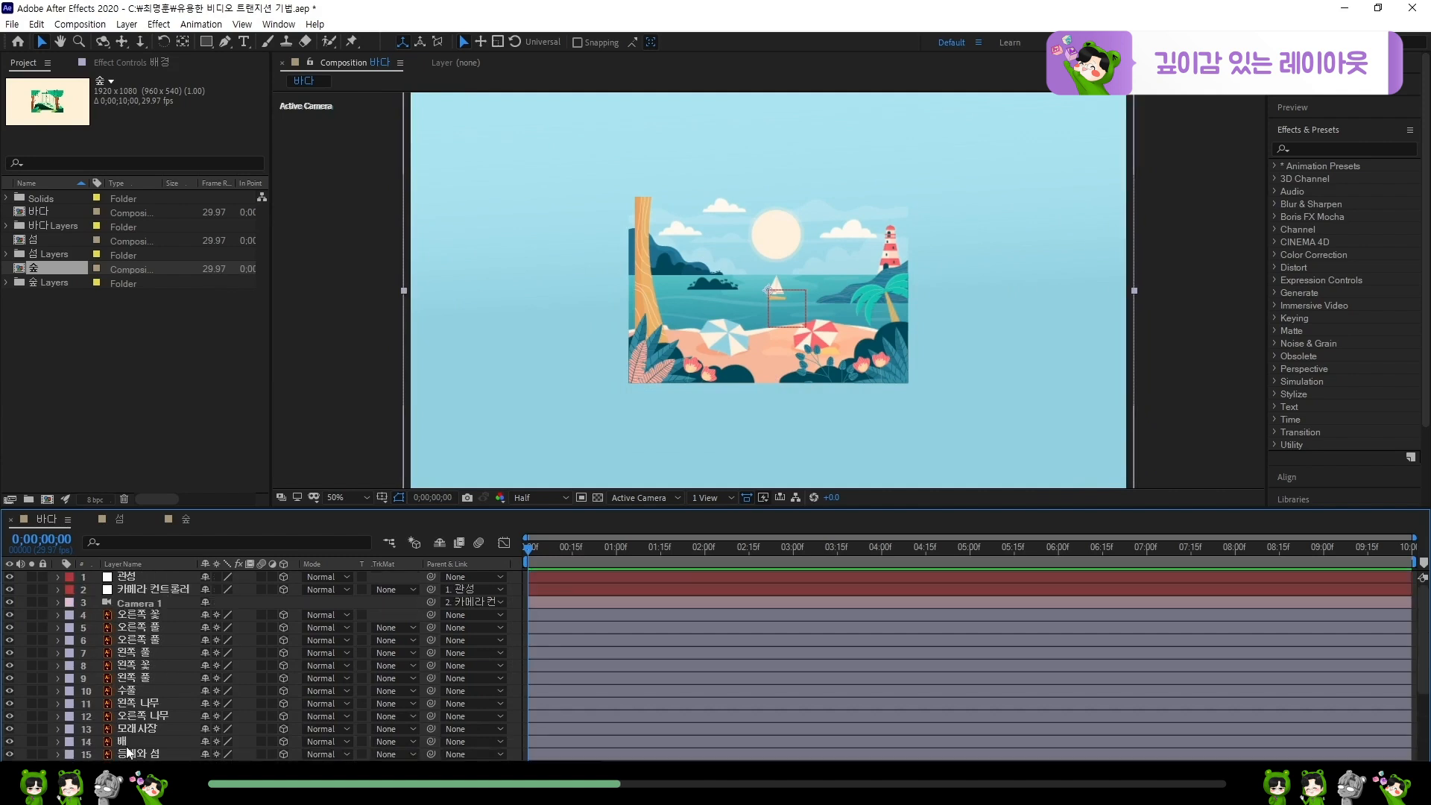
click(158, 618)
shift+click(153, 691)
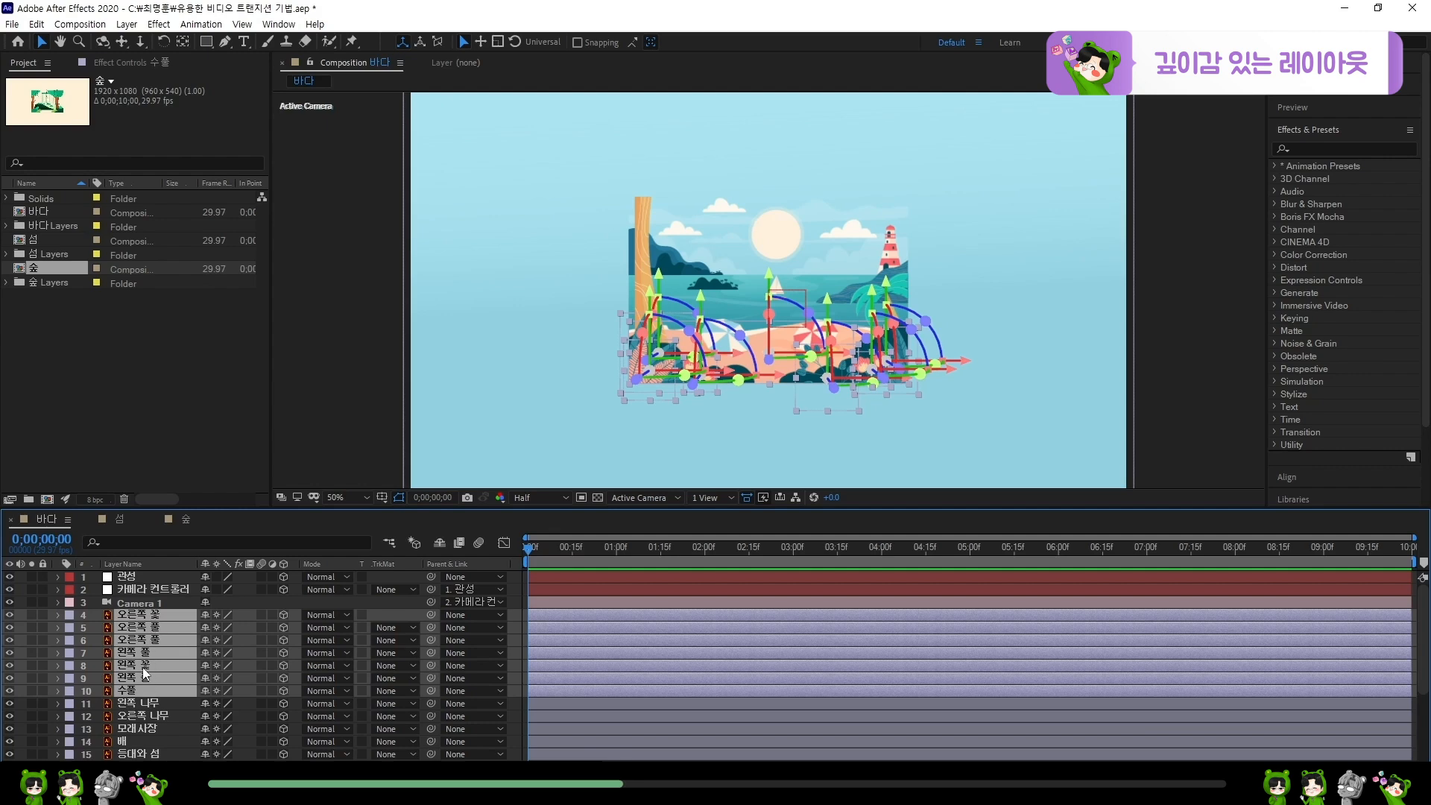
key(ctrl+alt+shift+y)
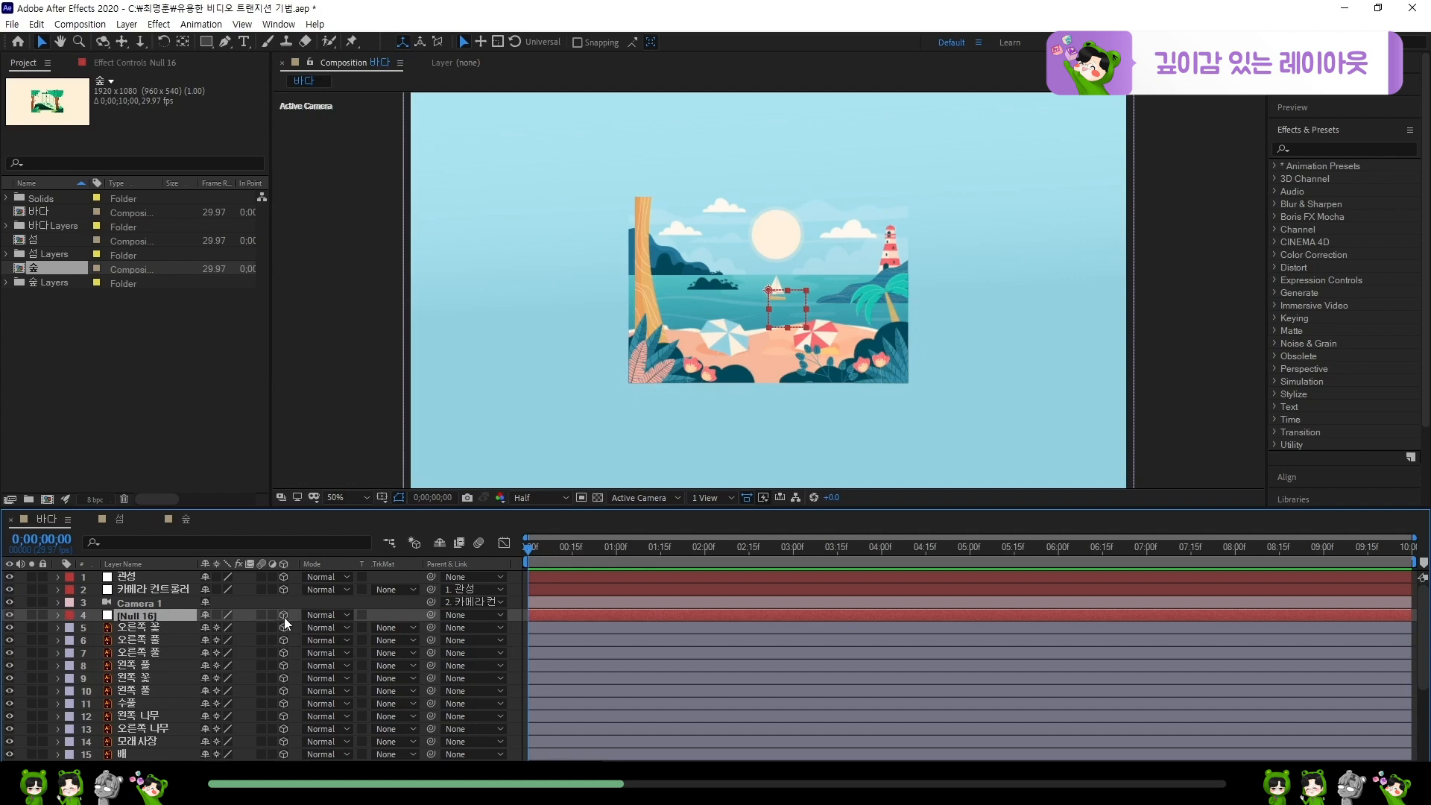
click(172, 627)
shift+click(141, 704)
drag(430, 627, 138, 615)
- Add a 3D null above 왼쪽 나무 and parent 왼쪽 나무, 오른쪽 나무 and 모래사장 to it
click(169, 714)
key(ctrl+alt+shift+y)
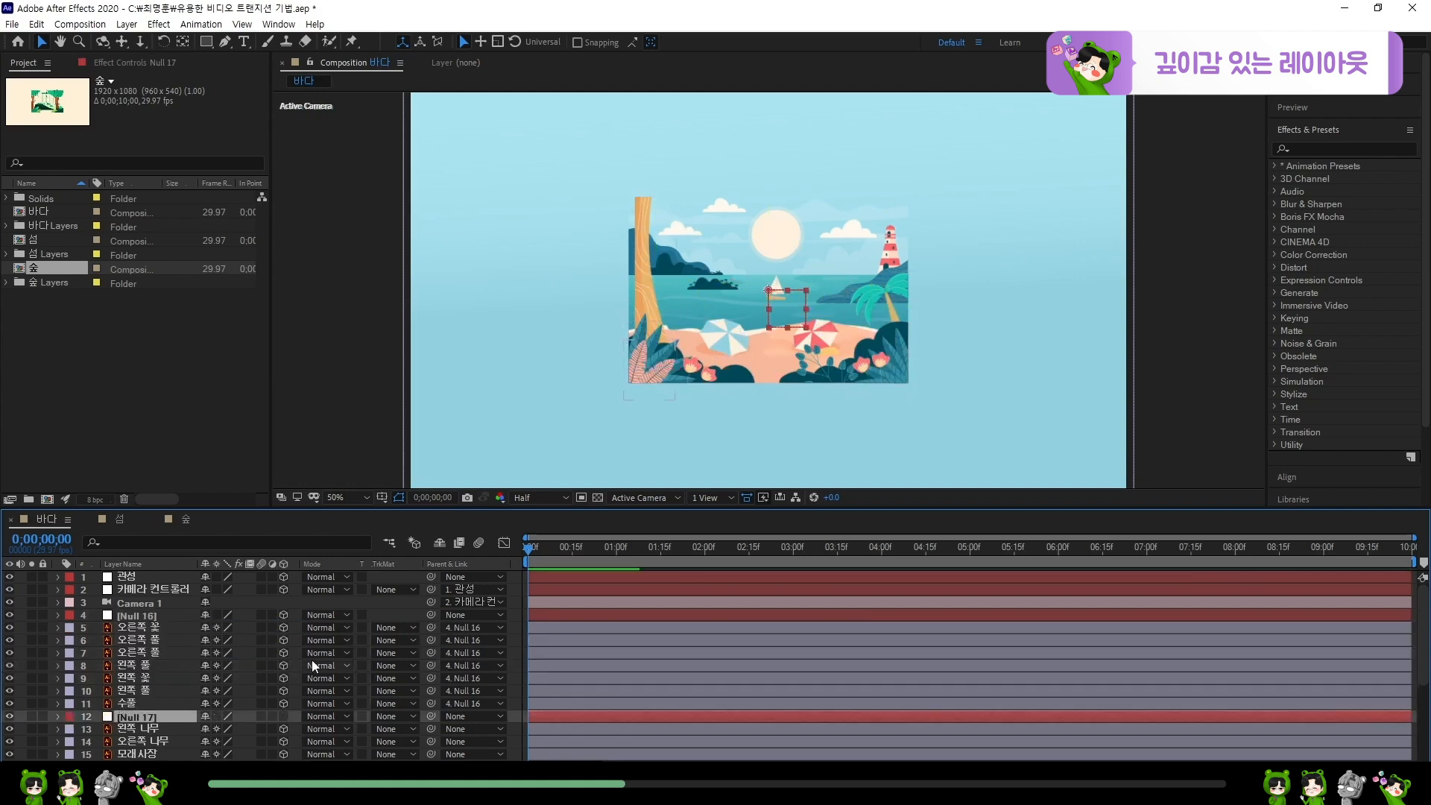
scroll(305, 663, down, 2)
click(164, 650)
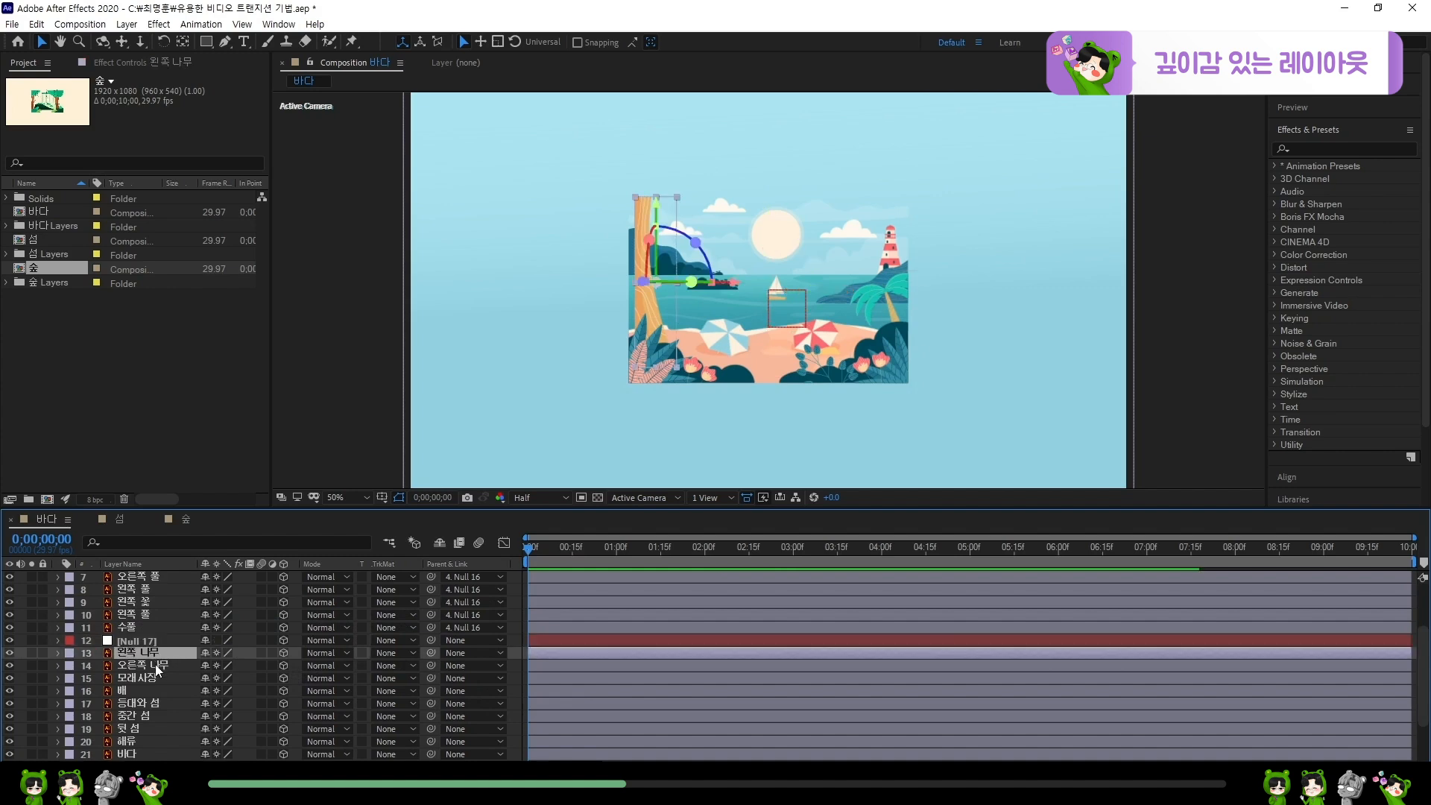
shift+click(171, 664)
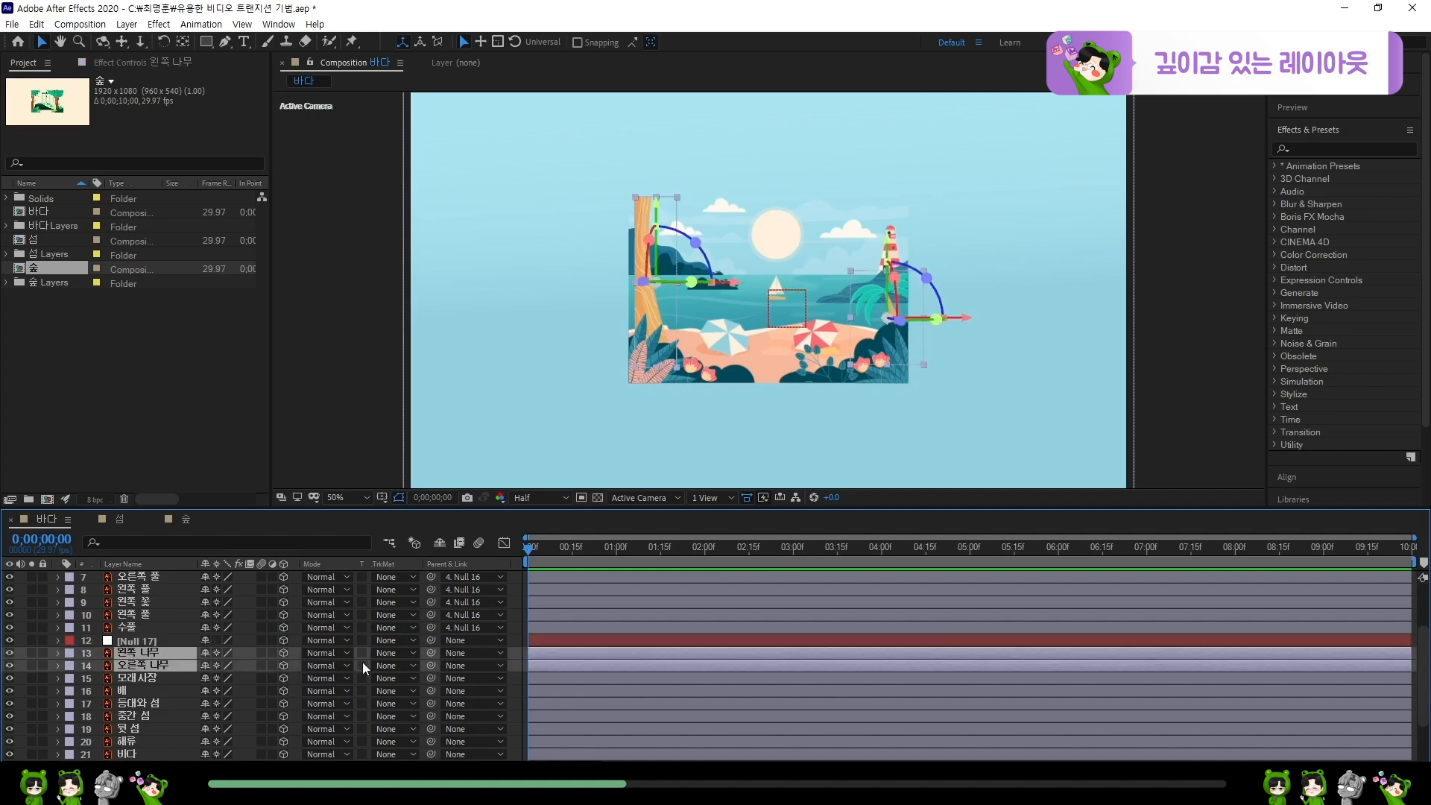
shift+click(156, 678)
drag(431, 653, 167, 641)
- Add a 3D null above 배 and parent 배, 등대와 섬 and 중간 섬 to it
click(143, 694)
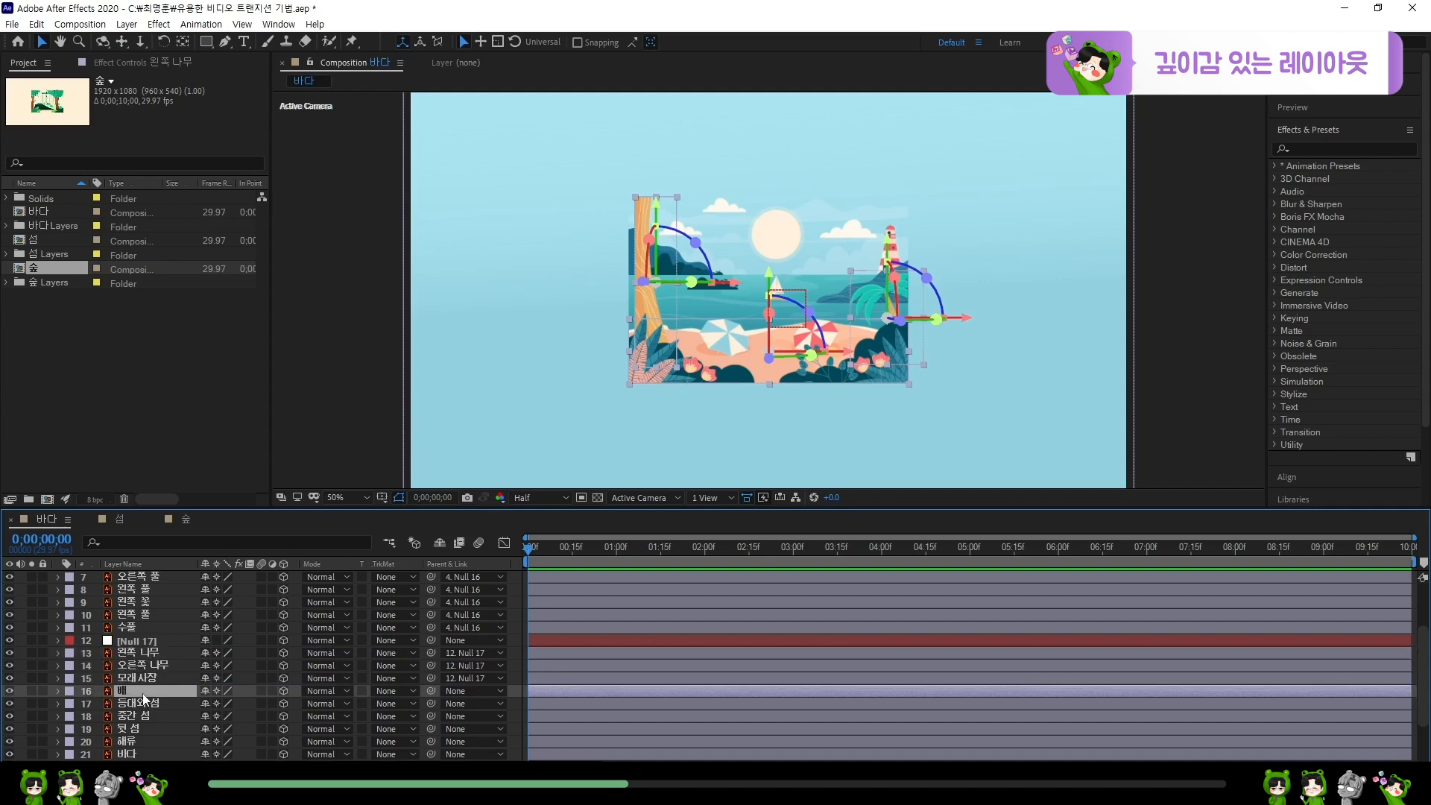
key(period)
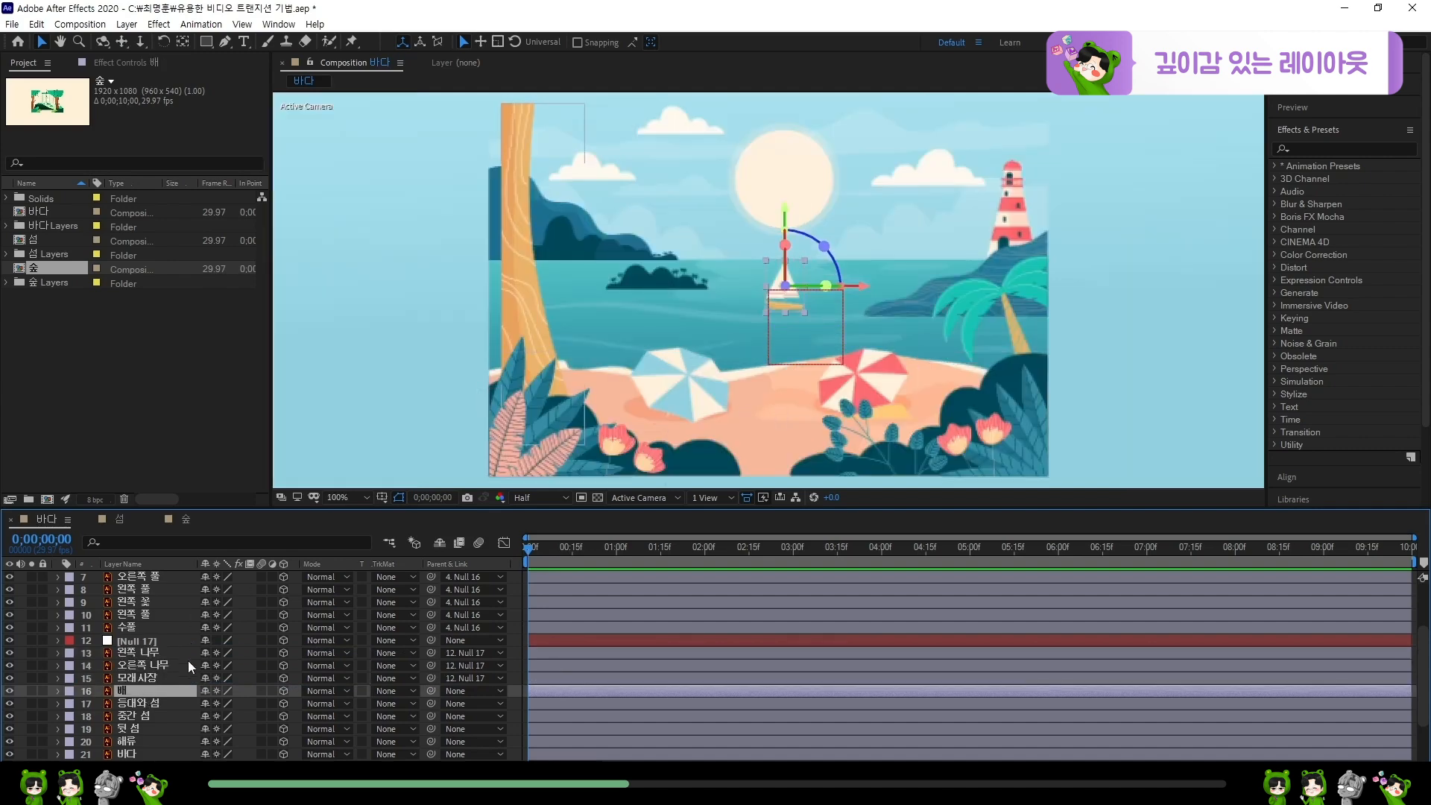
scroll(186, 660, down, 1)
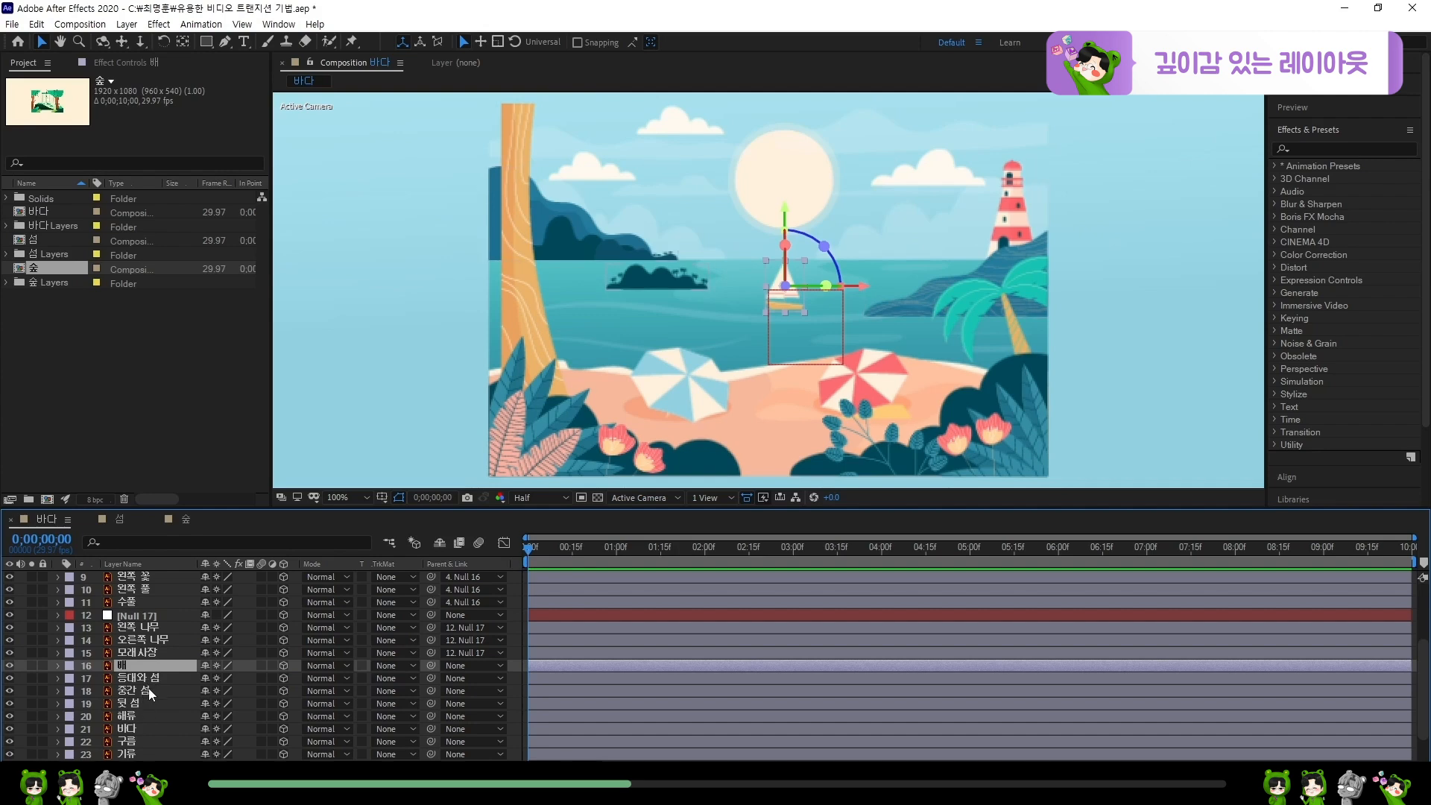
shift+click(151, 691)
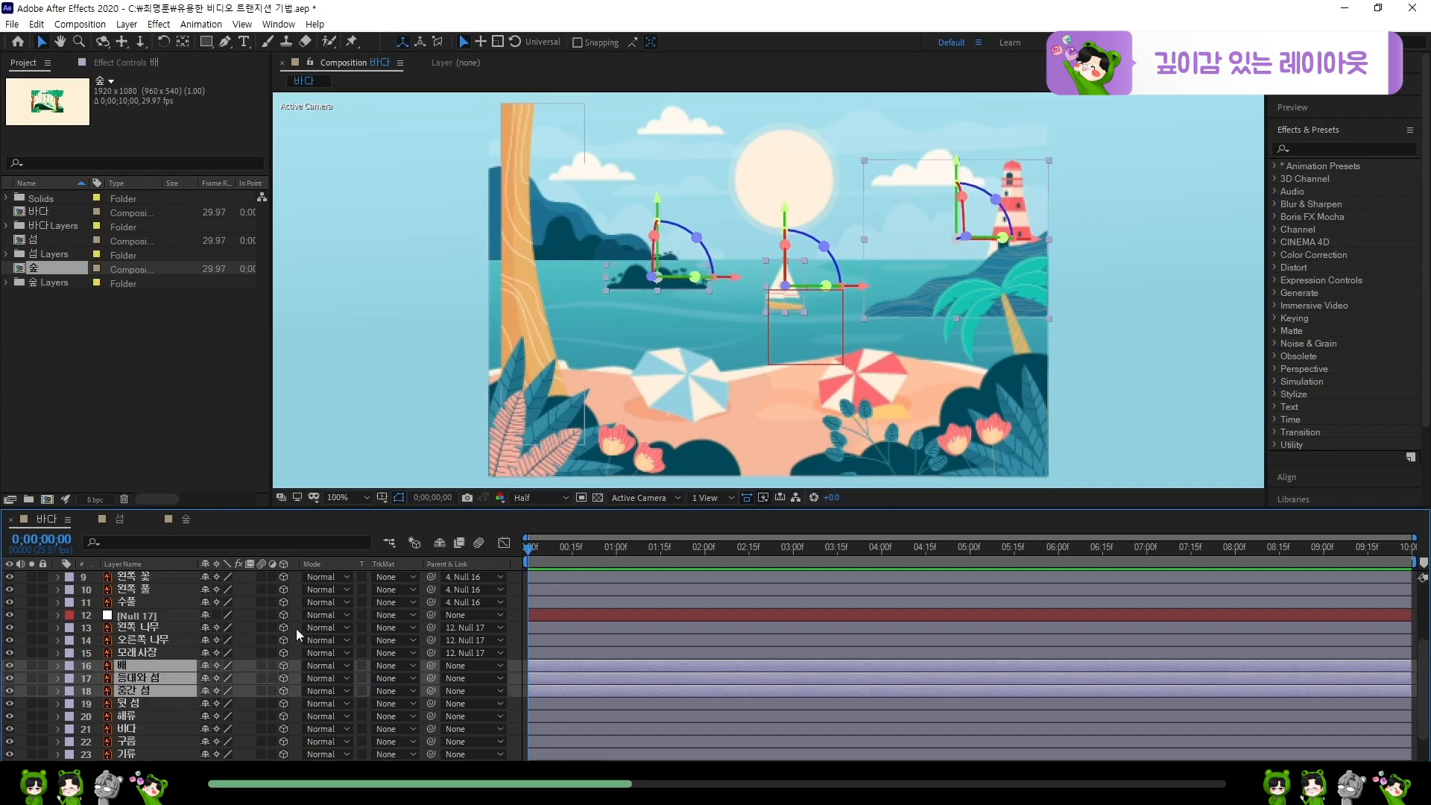
key(ctrl+alt+shift+y)
click(283, 665)
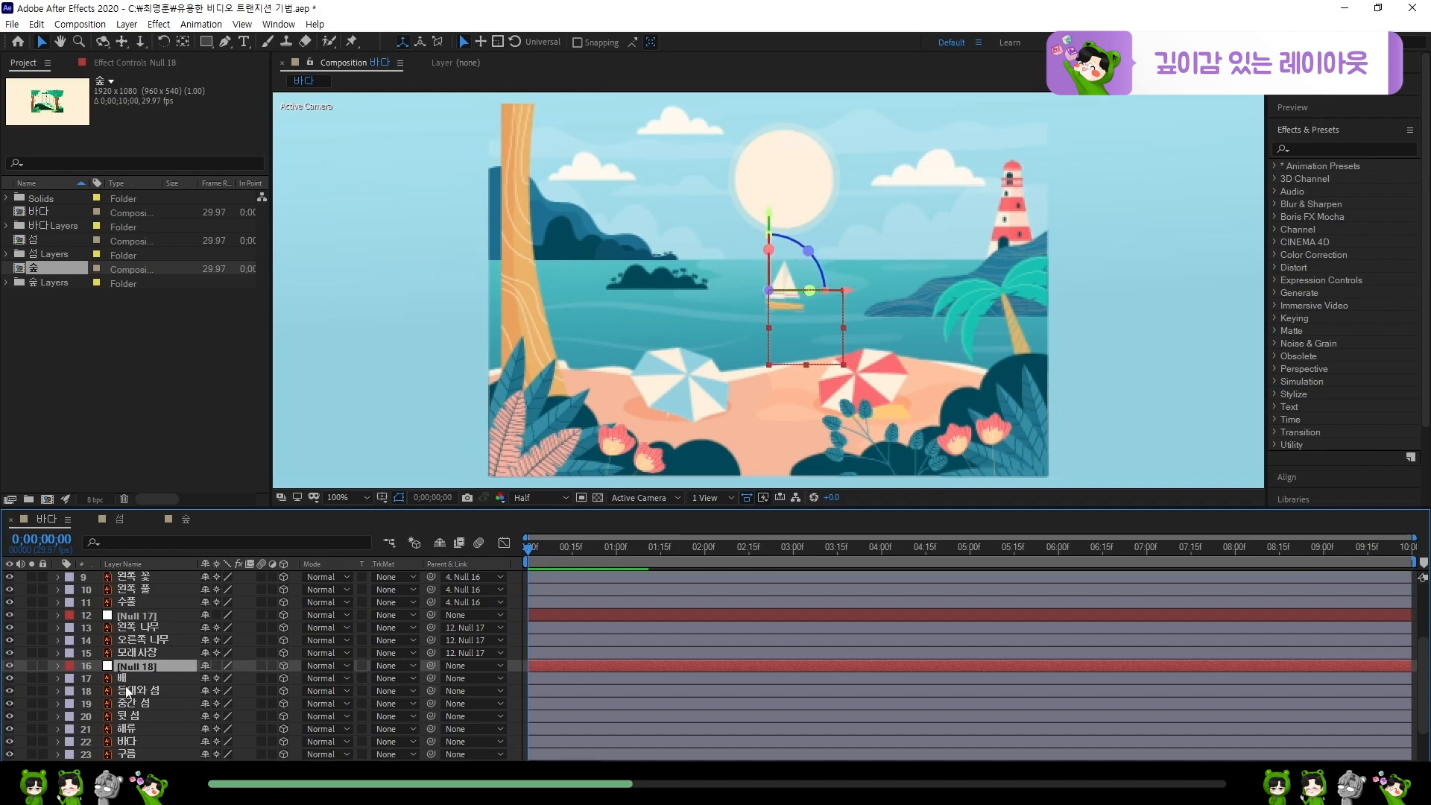
click(127, 679)
shift+click(142, 704)
drag(431, 678, 177, 666)
- Add a 3D null above the 뒷 섬 layer and parent 뒷 섬 to it
click(150, 717)
scroll(177, 716, down, 2)
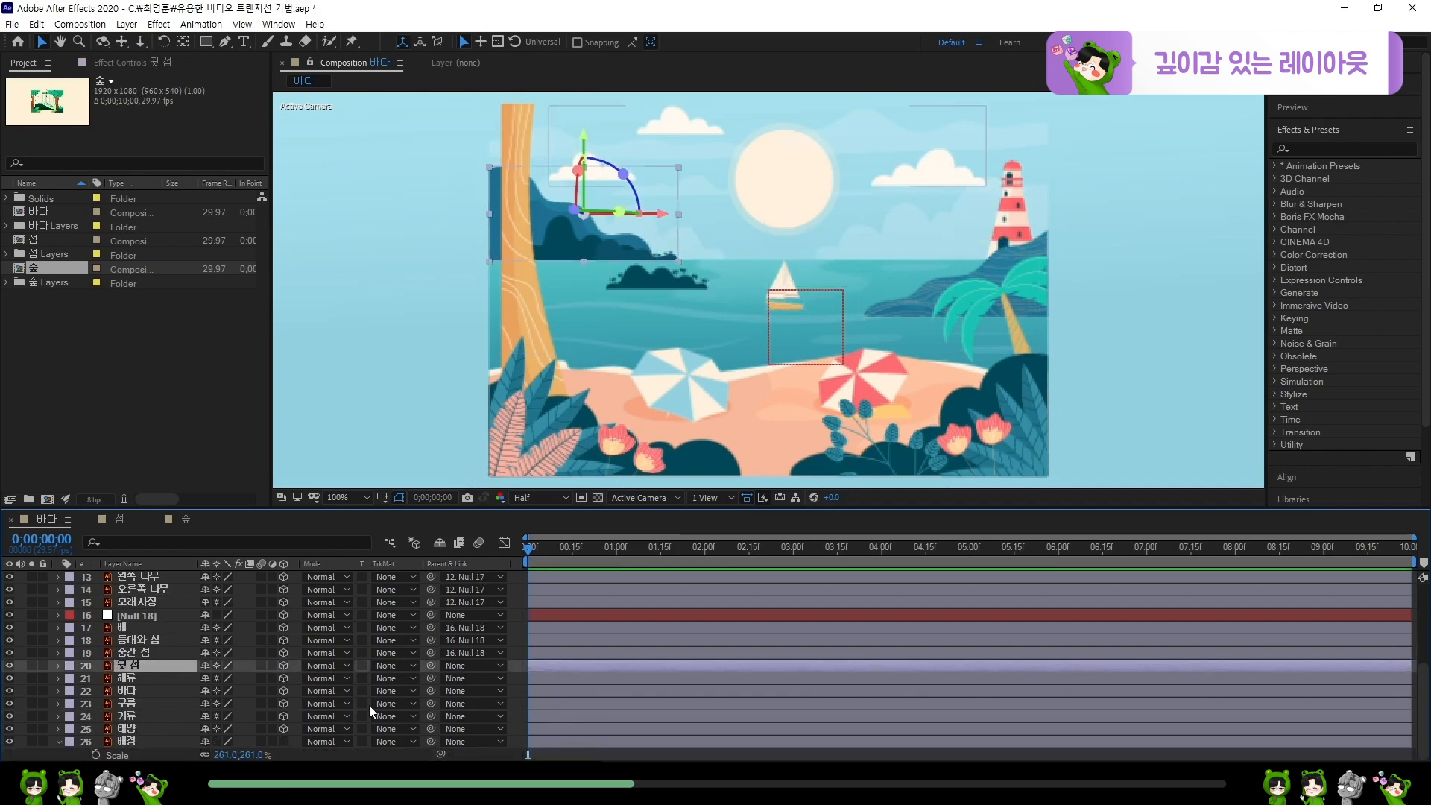
key(ctrl+alt+shift+y)
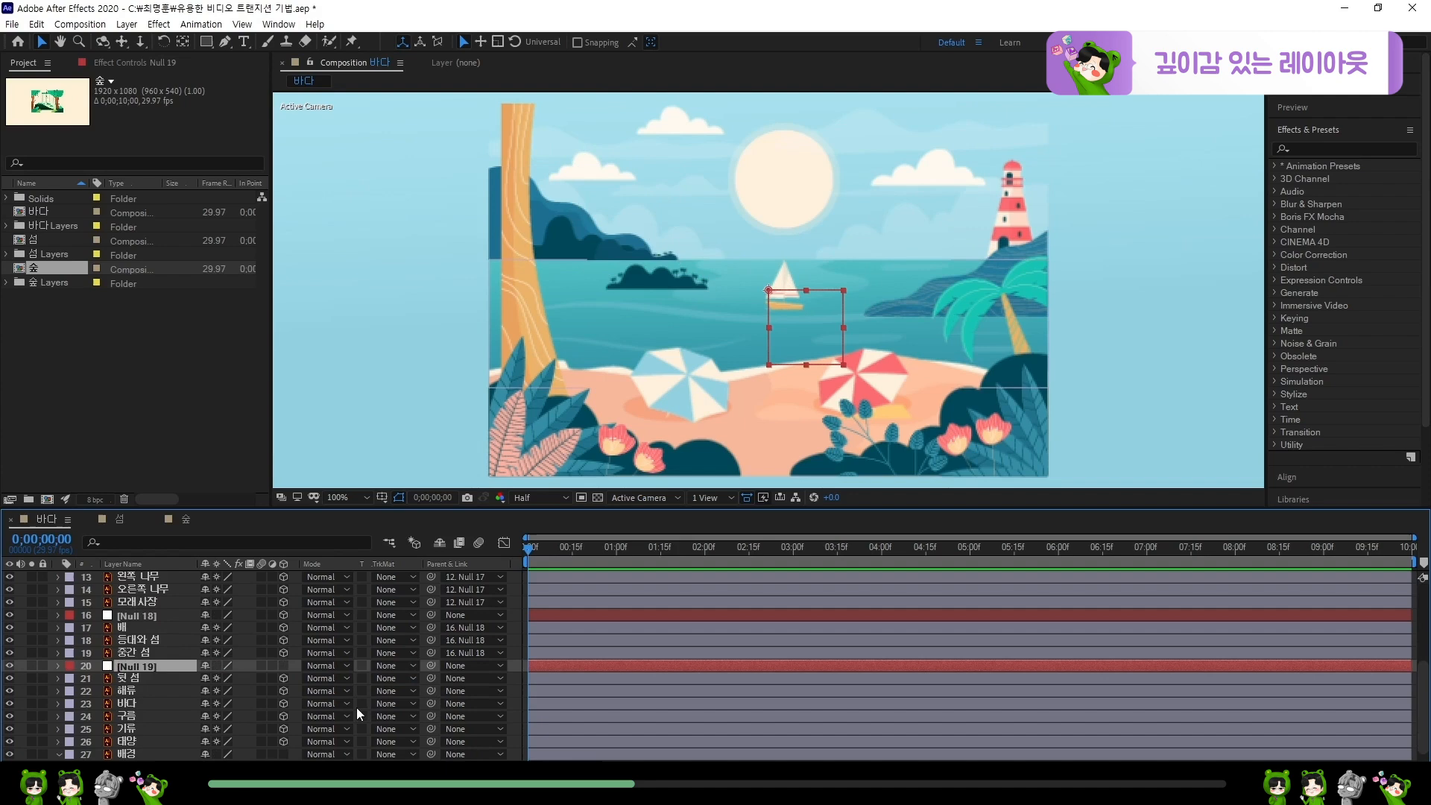
click(283, 666)
drag(429, 678, 145, 666)
- Add a 3D null above the 해류 layer and parent 해류 to it
click(149, 691)
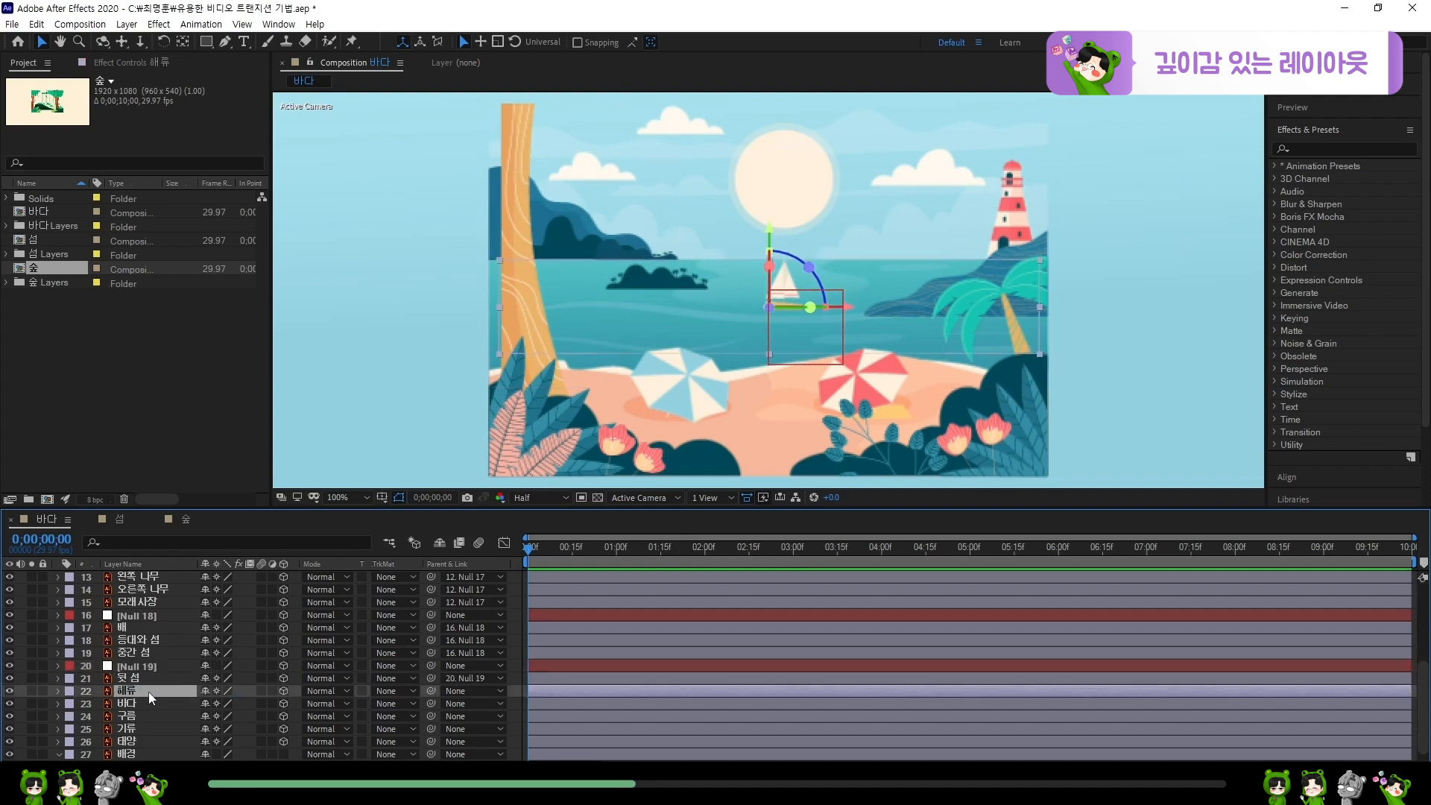
key(ctrl+alt+shift+y)
click(283, 690)
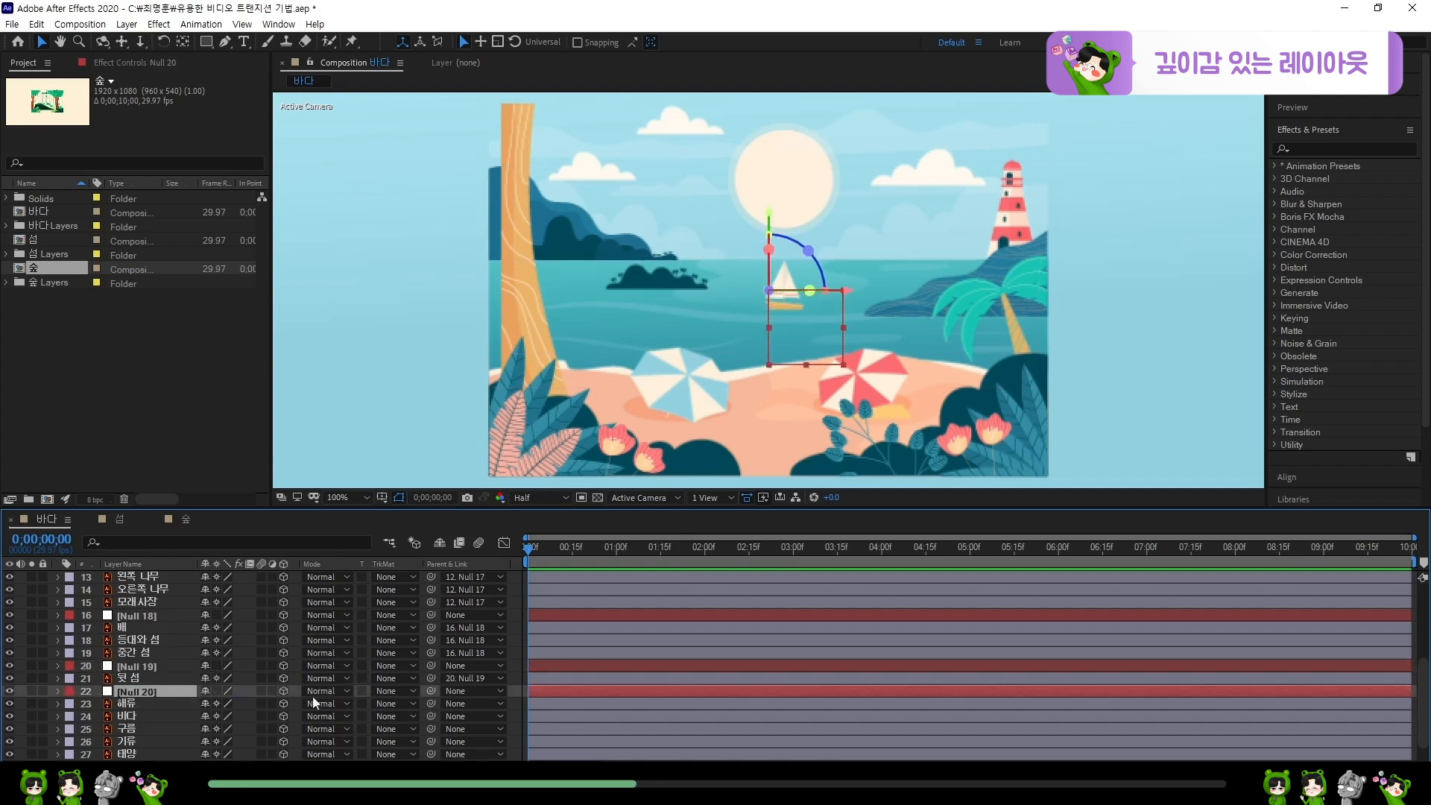
drag(428, 704, 149, 691)
click(147, 707)
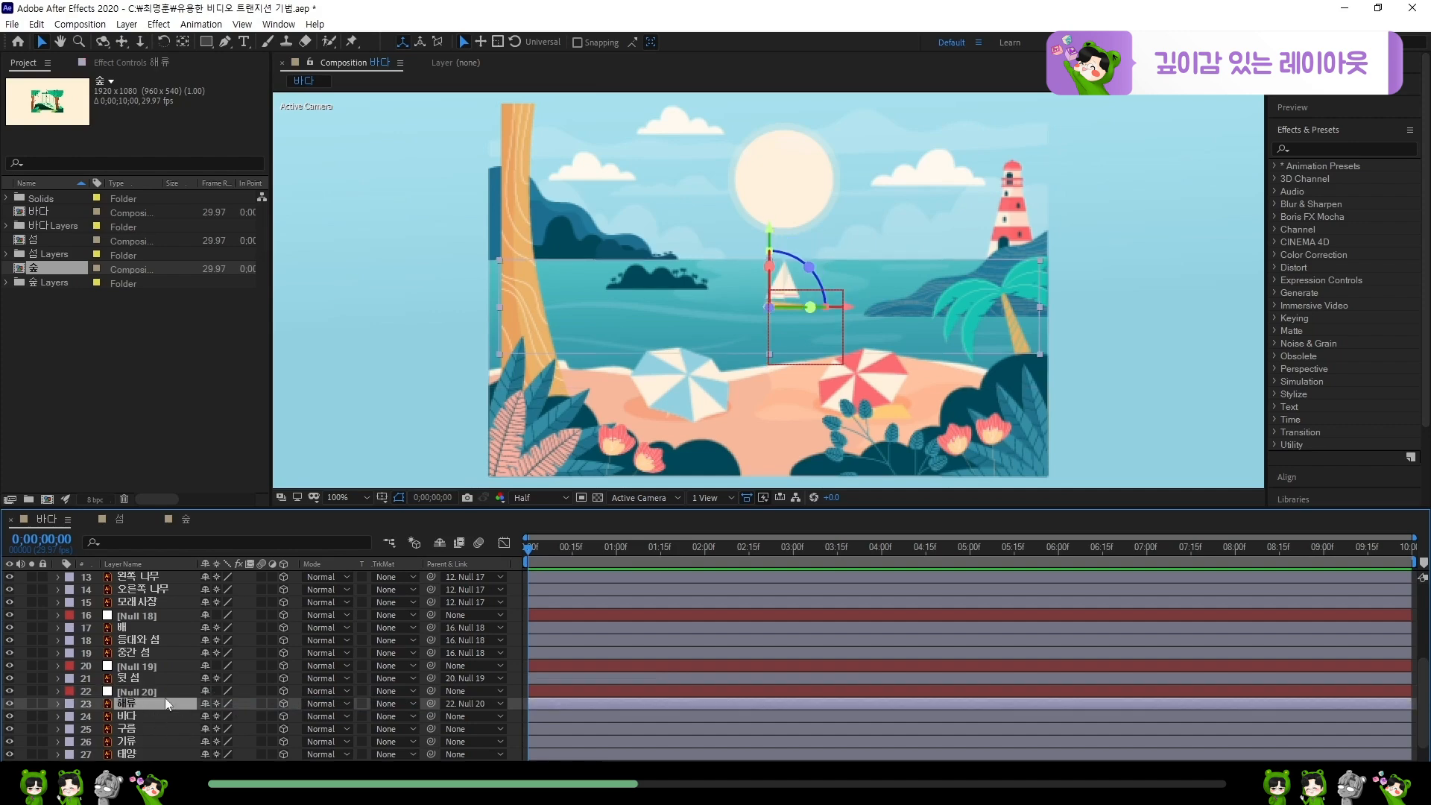
- Add a 3D null above the 바다 layer and parent 바다 to it
click(149, 715)
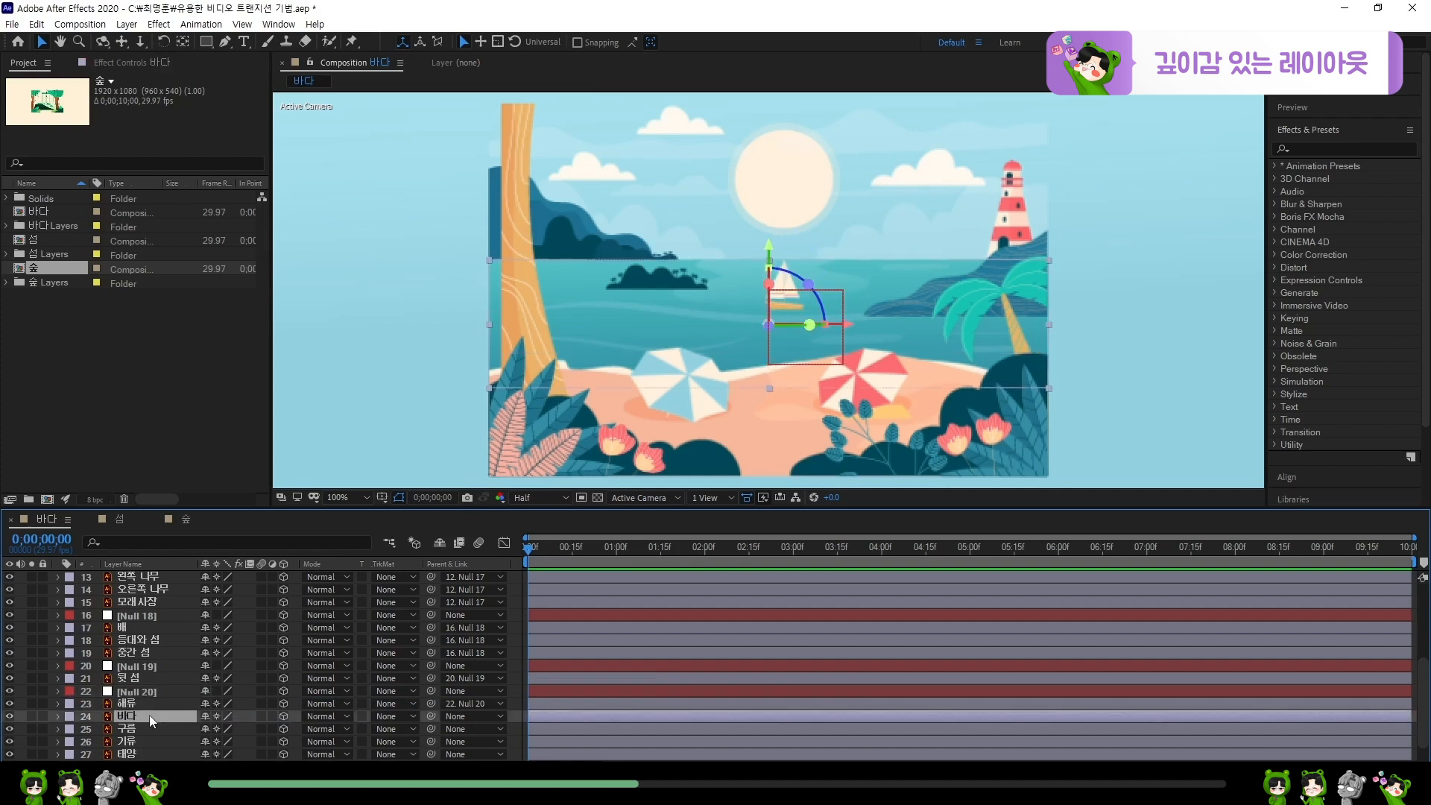
key(ctrl+alt+shift+y)
click(283, 678)
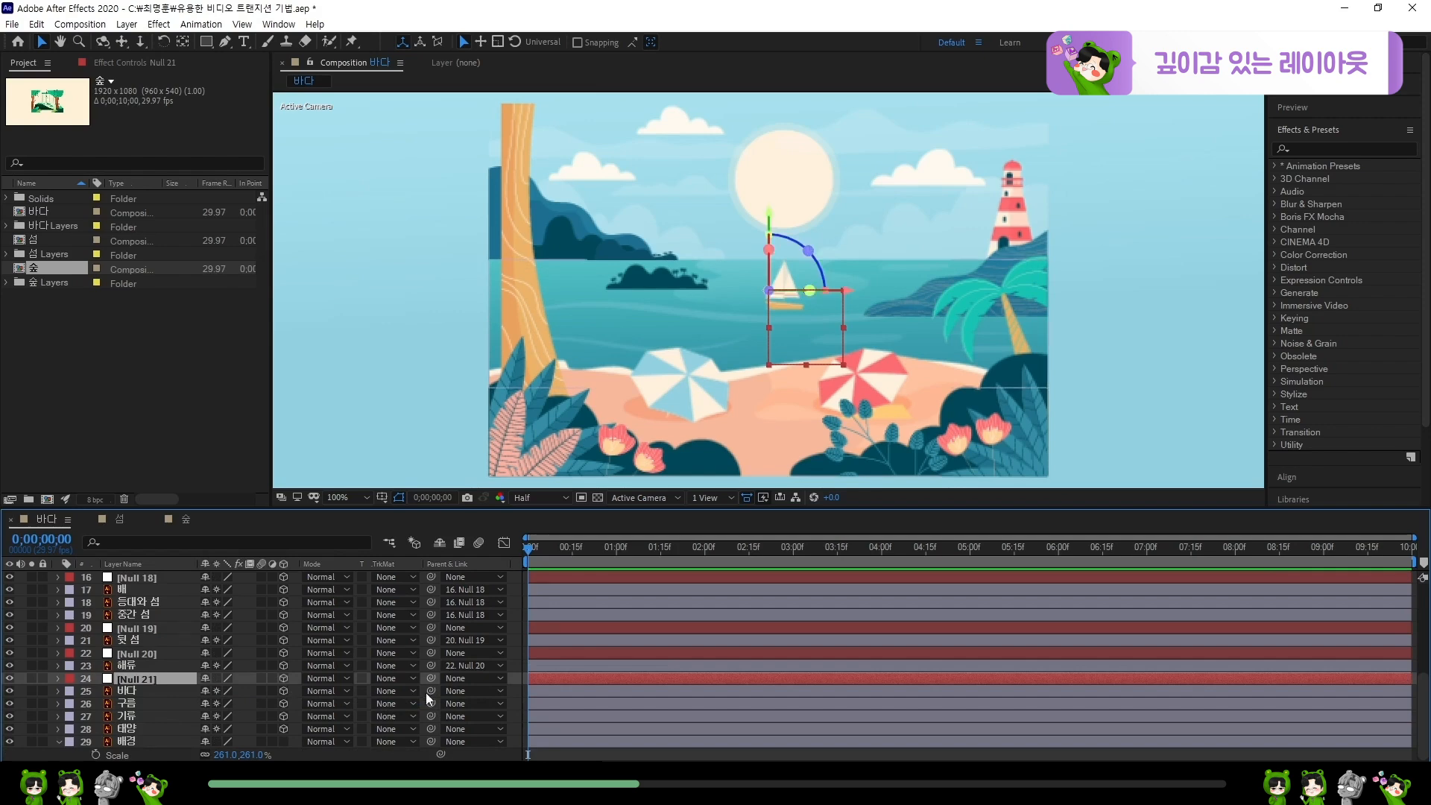
drag(427, 692, 148, 679)
- Add a 3D null above the 구름 layer and parent 구름 to it
click(146, 702)
key(ctrl+alt+shift+y)
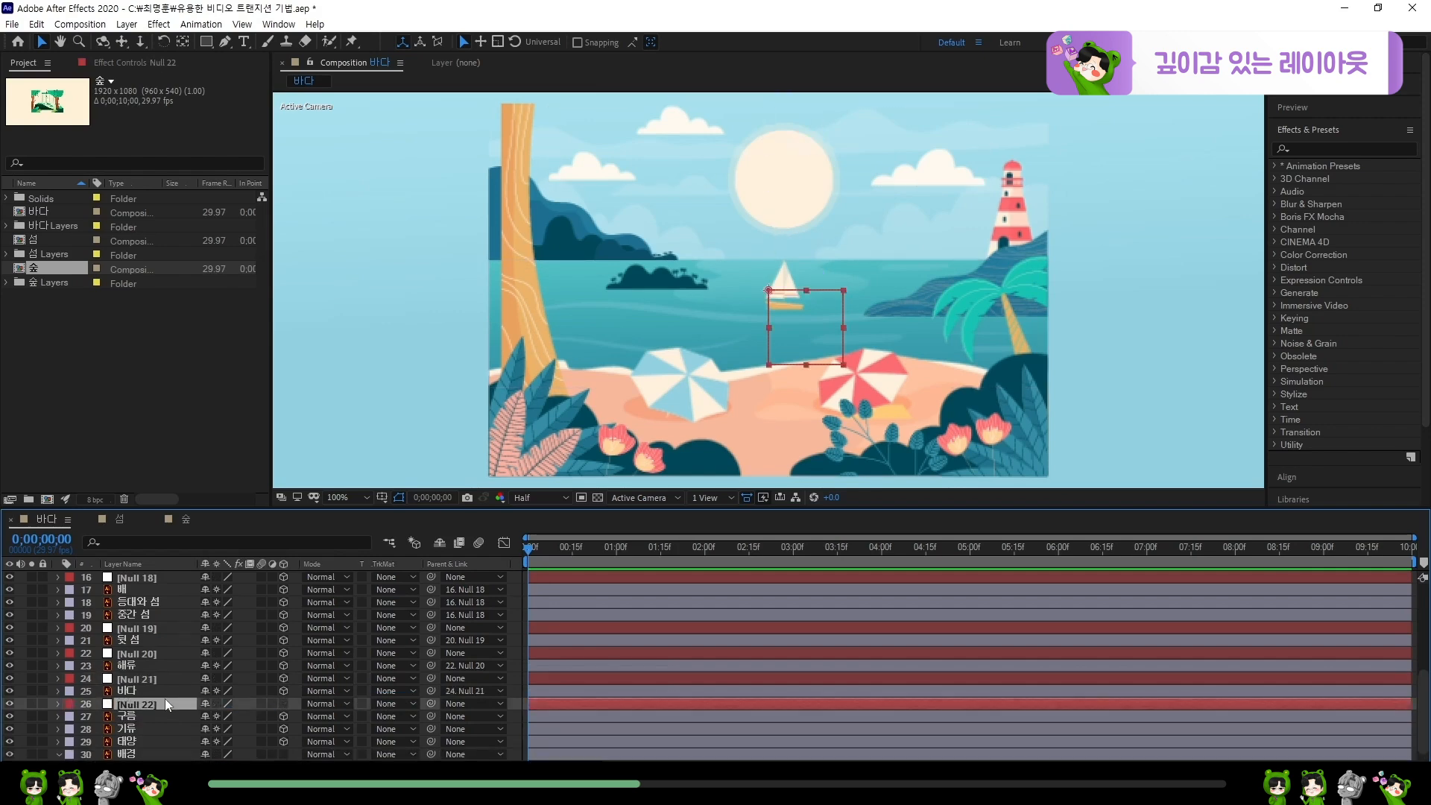
click(324, 708)
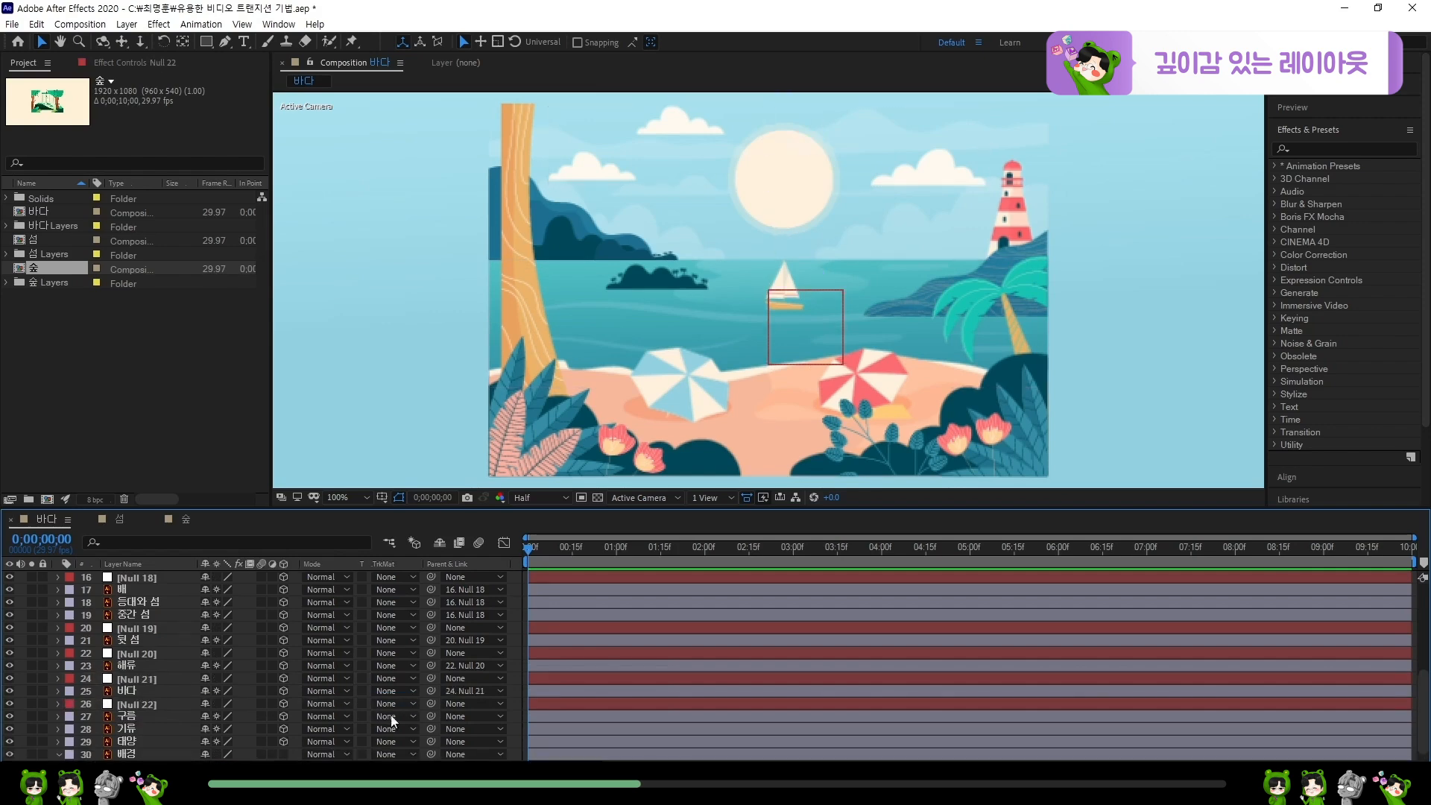
drag(430, 716, 172, 704)
- Add a 3D null above the 기류 layer and parent 기류 to it
click(160, 727)
key(s)
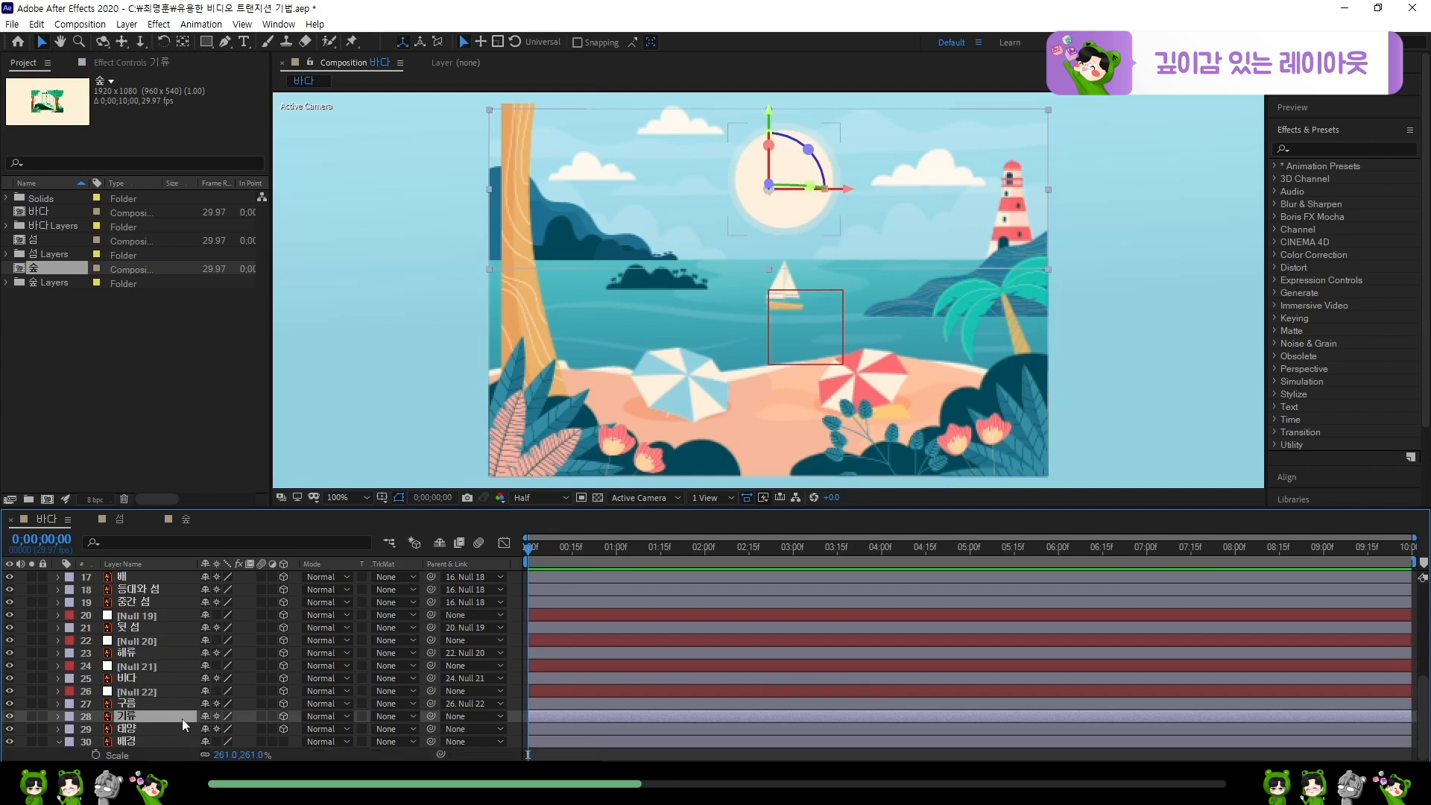
key(ctrl+alt+shift+y)
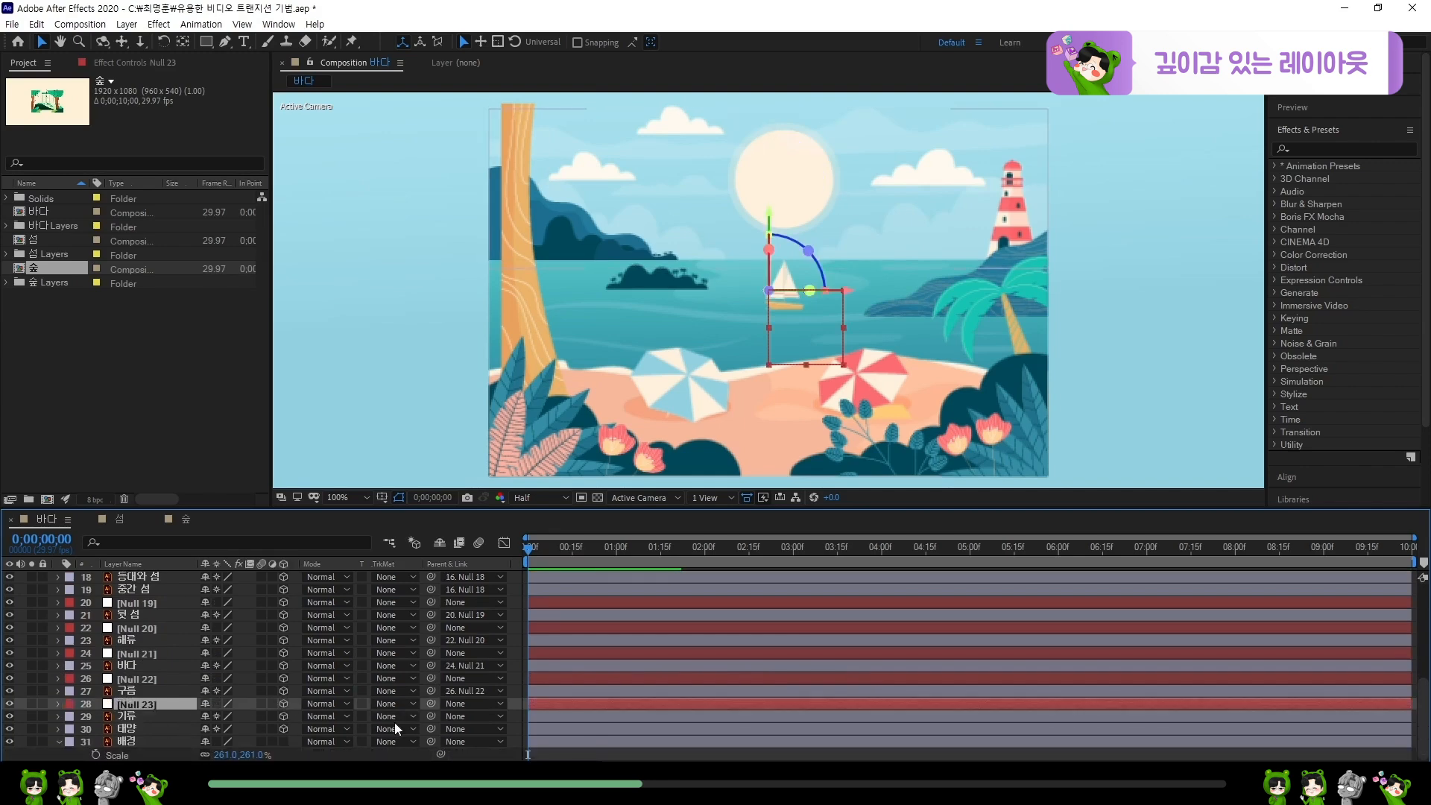
drag(431, 717, 171, 704)
- Add a 3D null above the 태양 layer, parent 태양 to it, and save the project
click(154, 726)
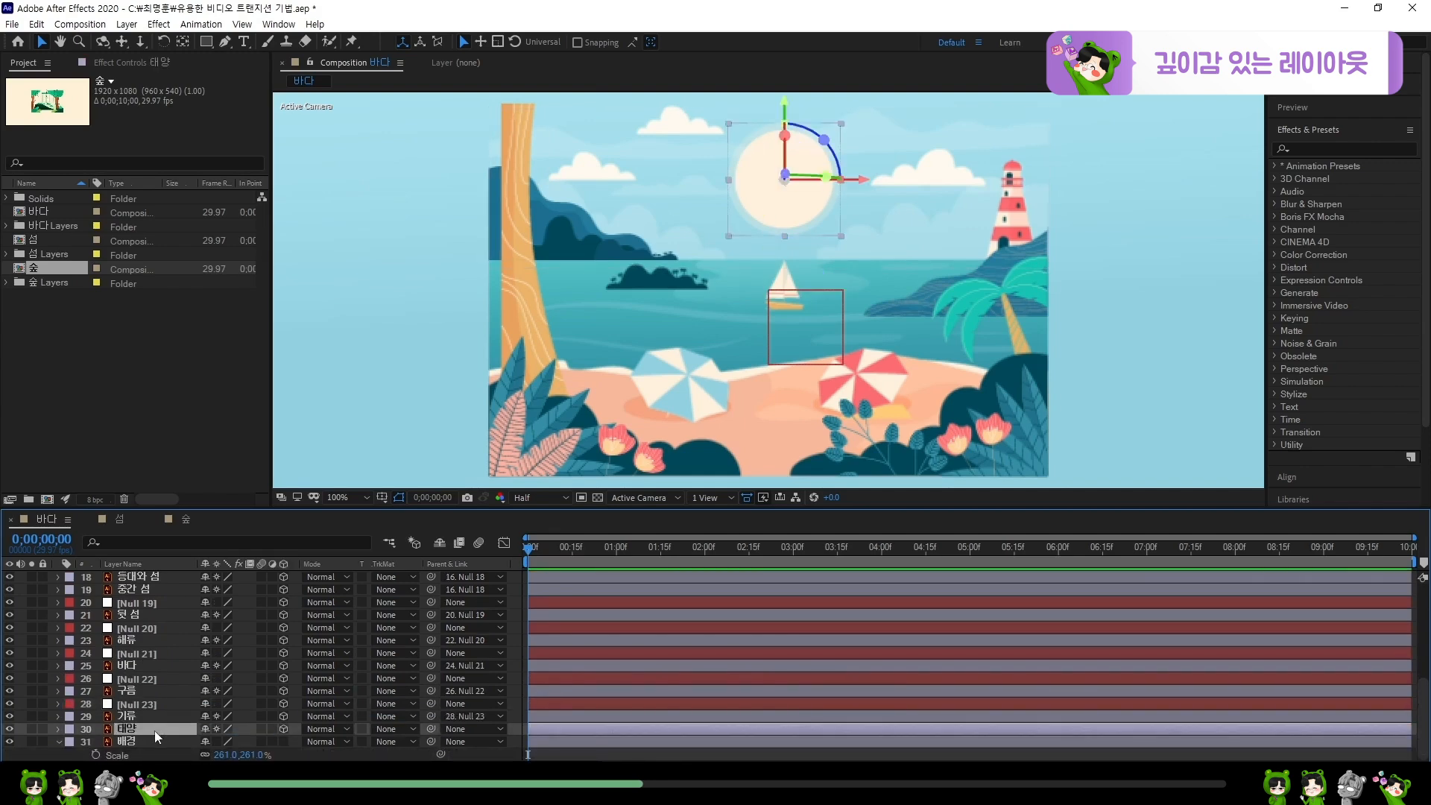
key(ctrl+alt+shift+y)
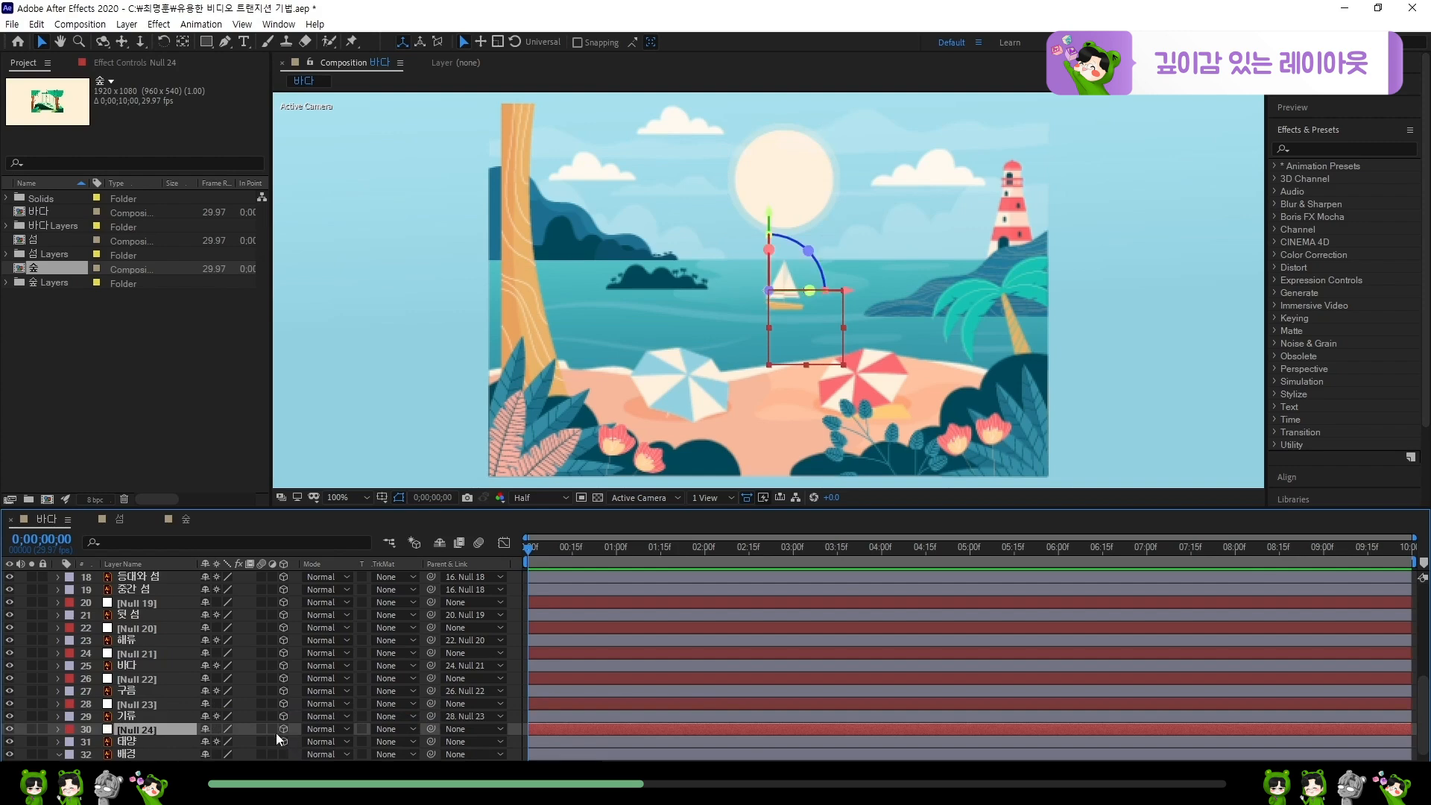
scroll(417, 704, down, 1)
drag(431, 727, 173, 716)
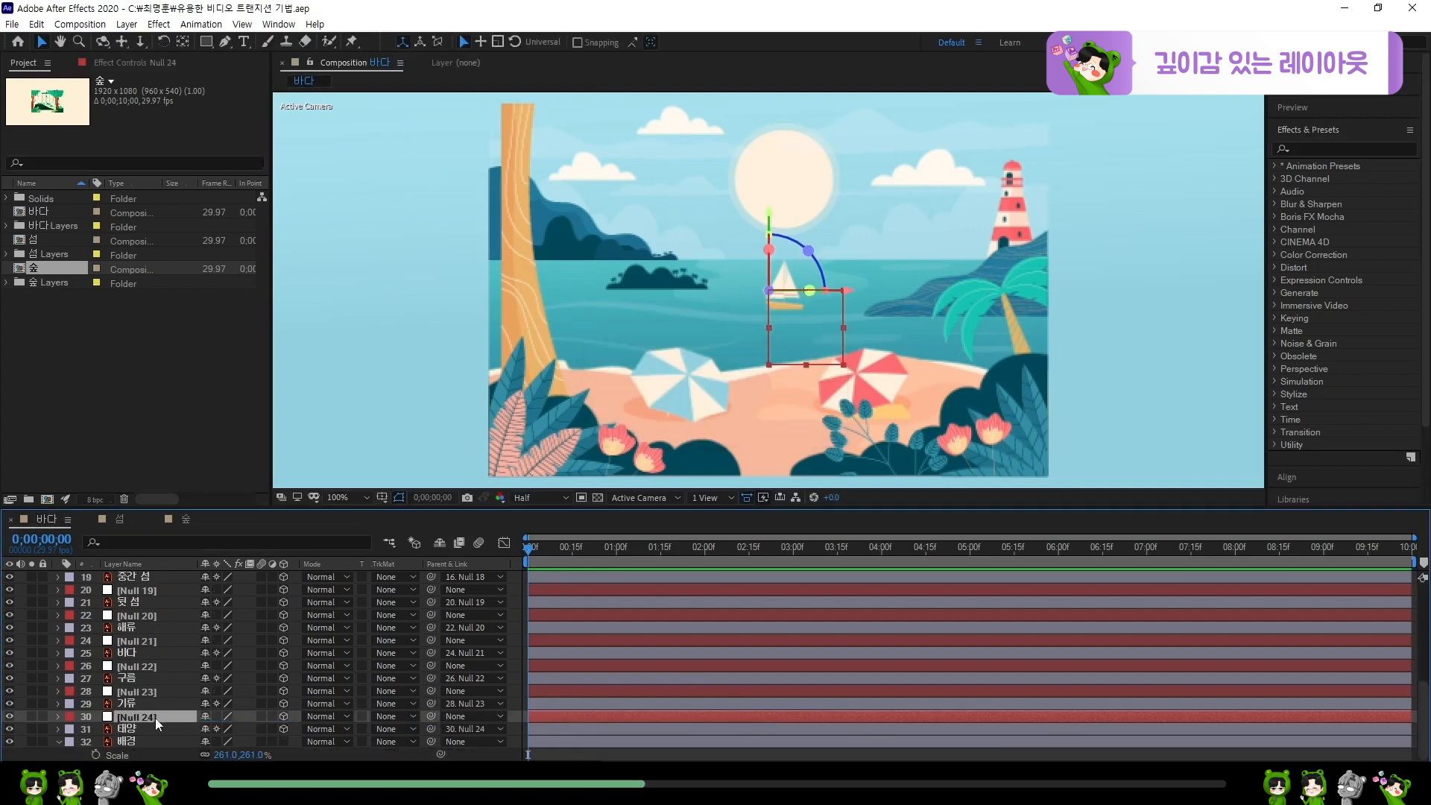
- Rename the null above 오른쪽 꽃 as Foreground-1
scroll(172, 642, up, 6)
click(156, 616)
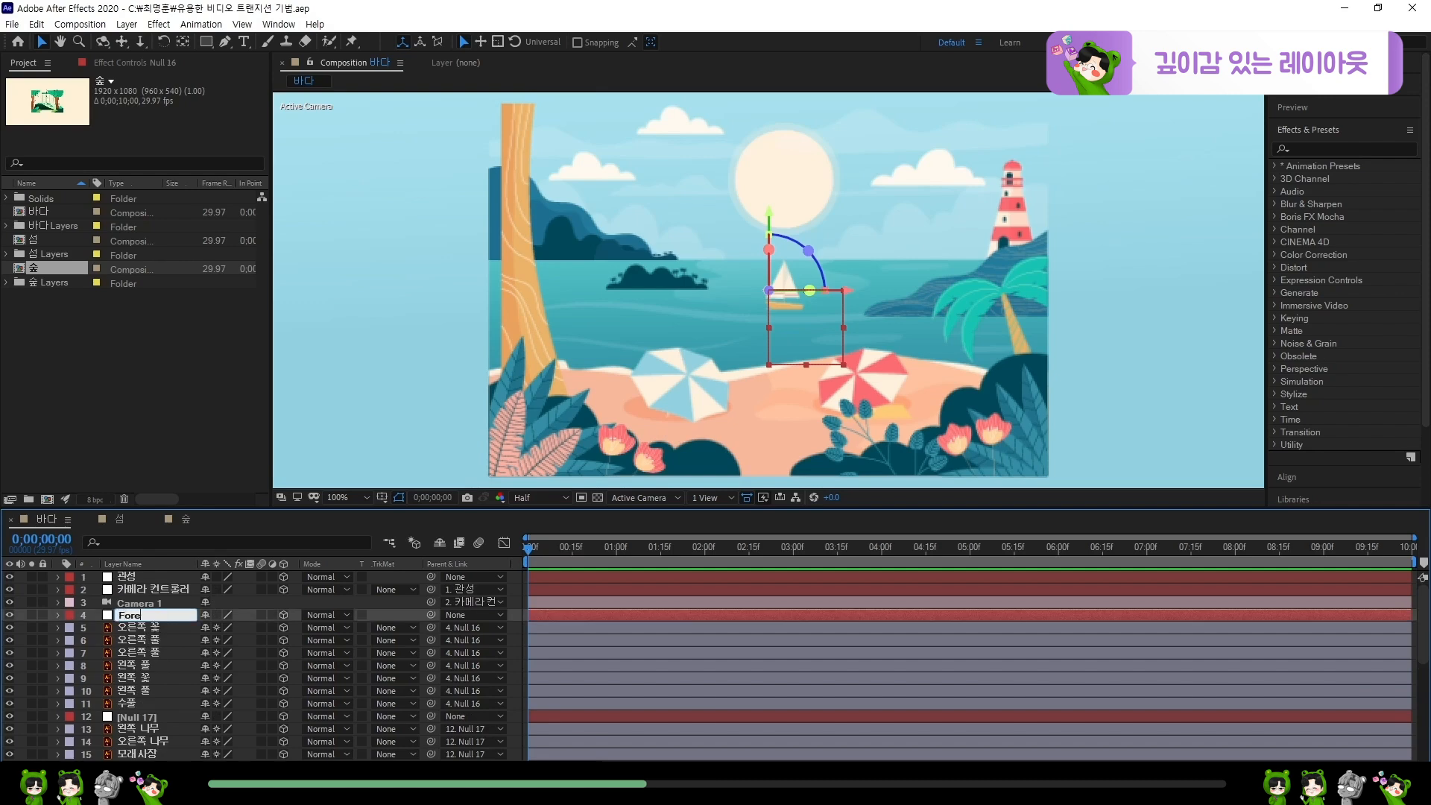
text(Foreground)
key(Return)
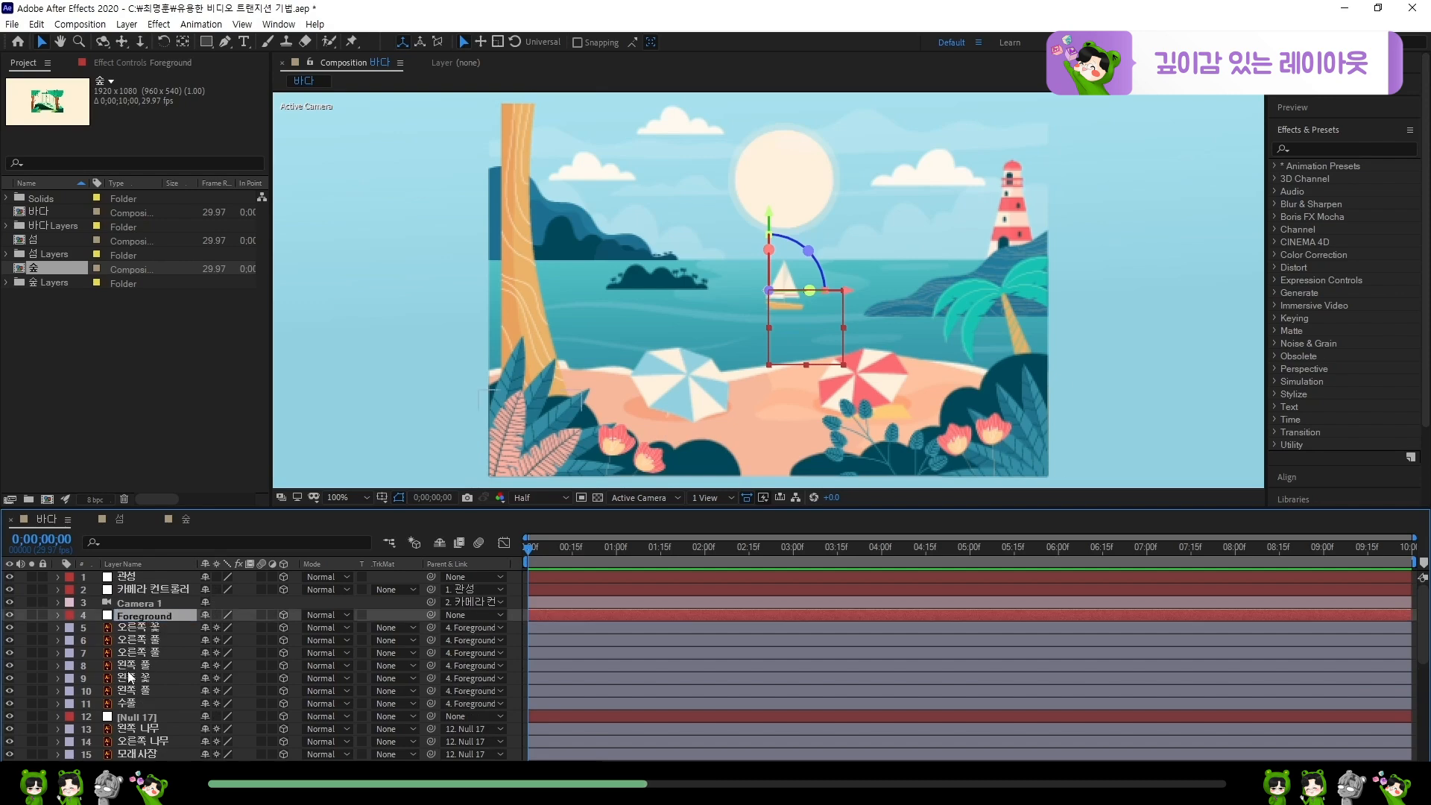
scroll(129, 675, down, 1)
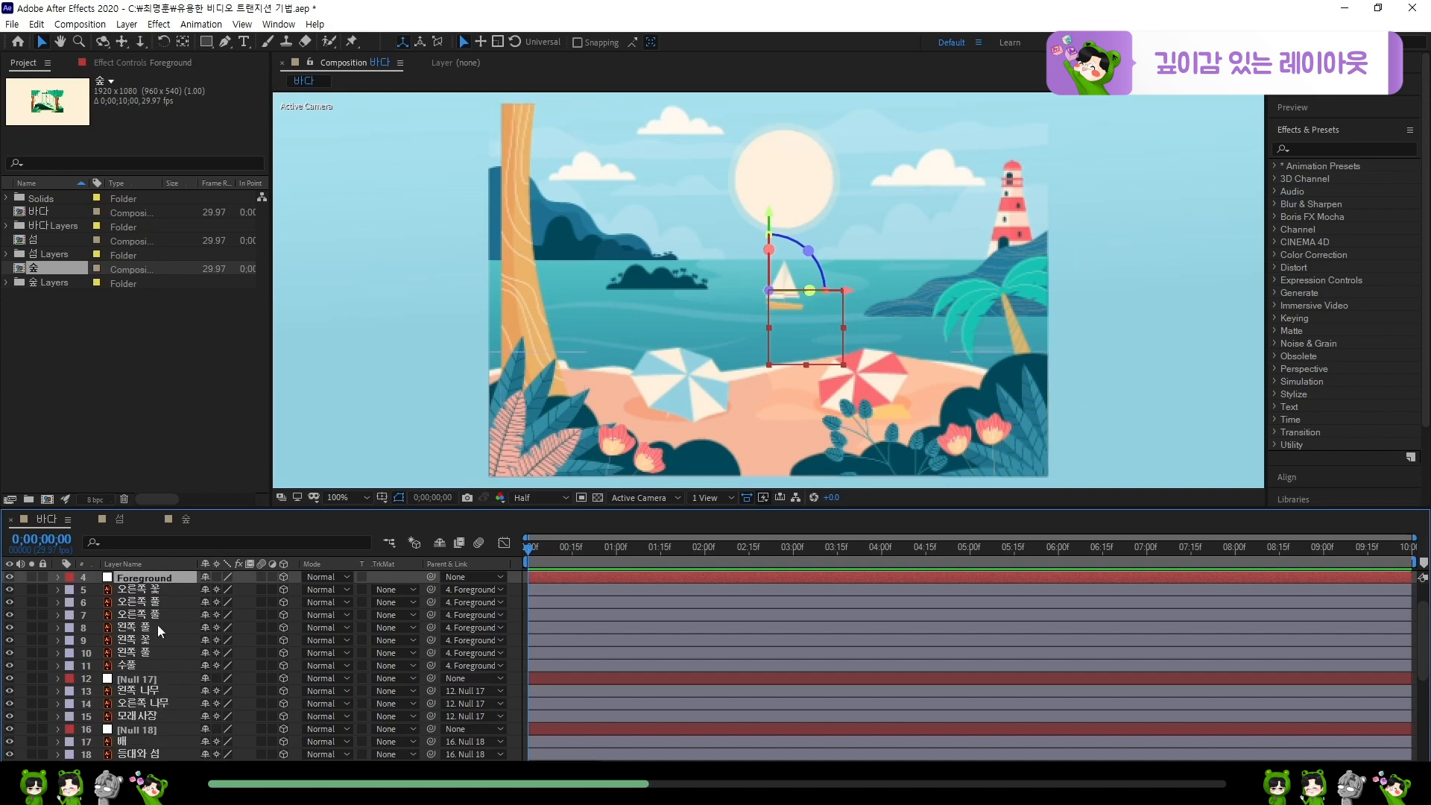
key(Return)
click(176, 576)
text(-1)
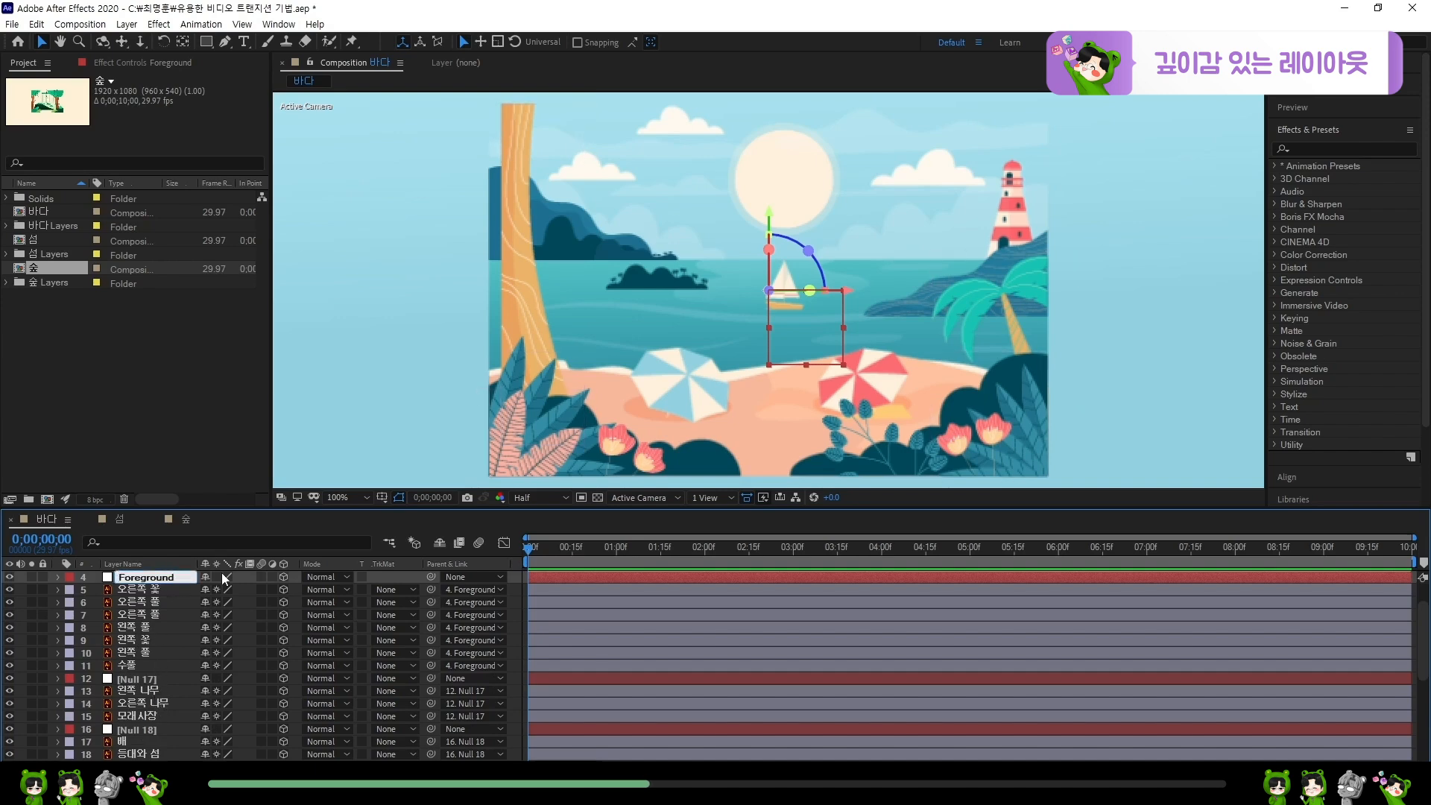
key(Return)
- Rename the null above 왼쪽 나무 as Foreground-2
click(164, 677)
key(Return)
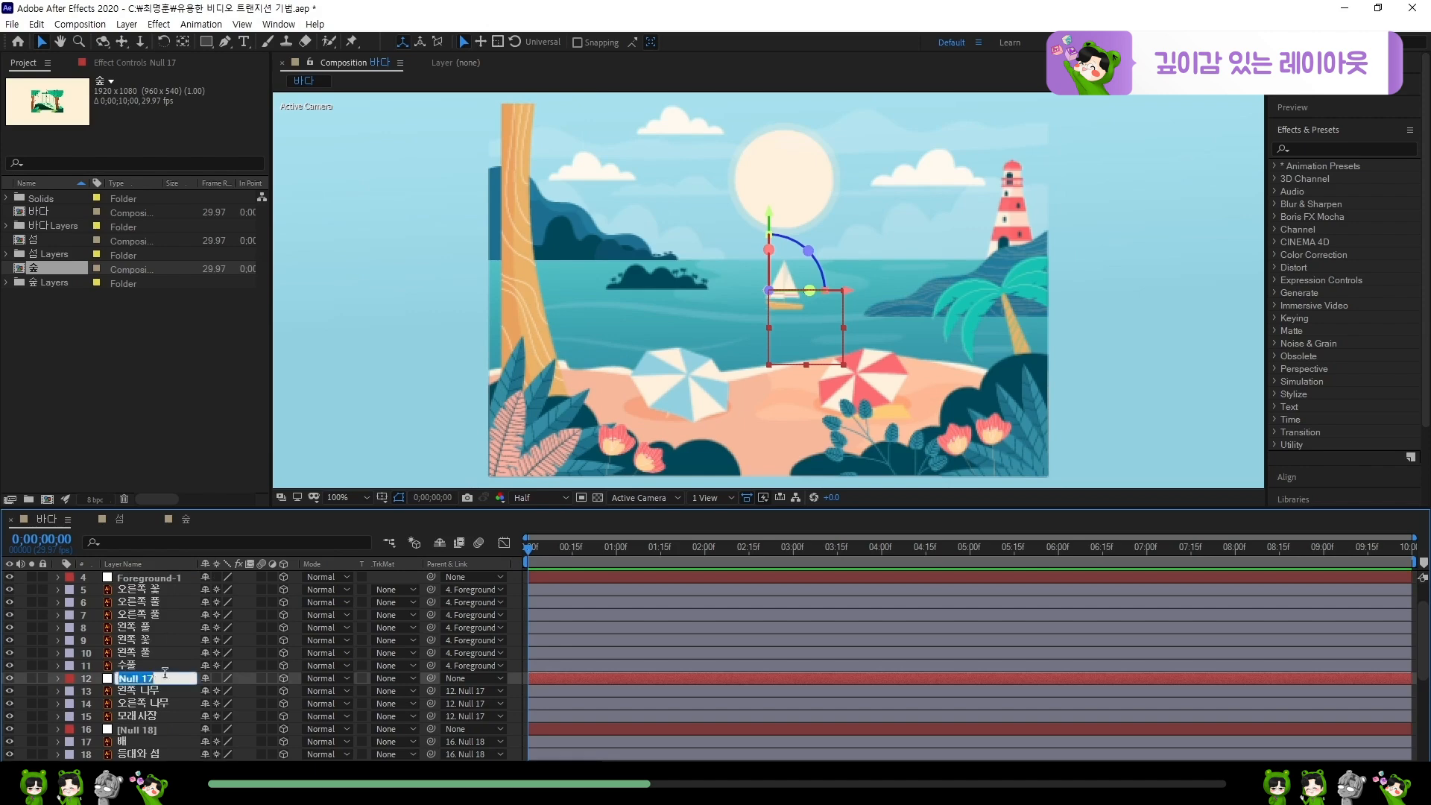
text(Fo)
text(reground-2)
key(Return)
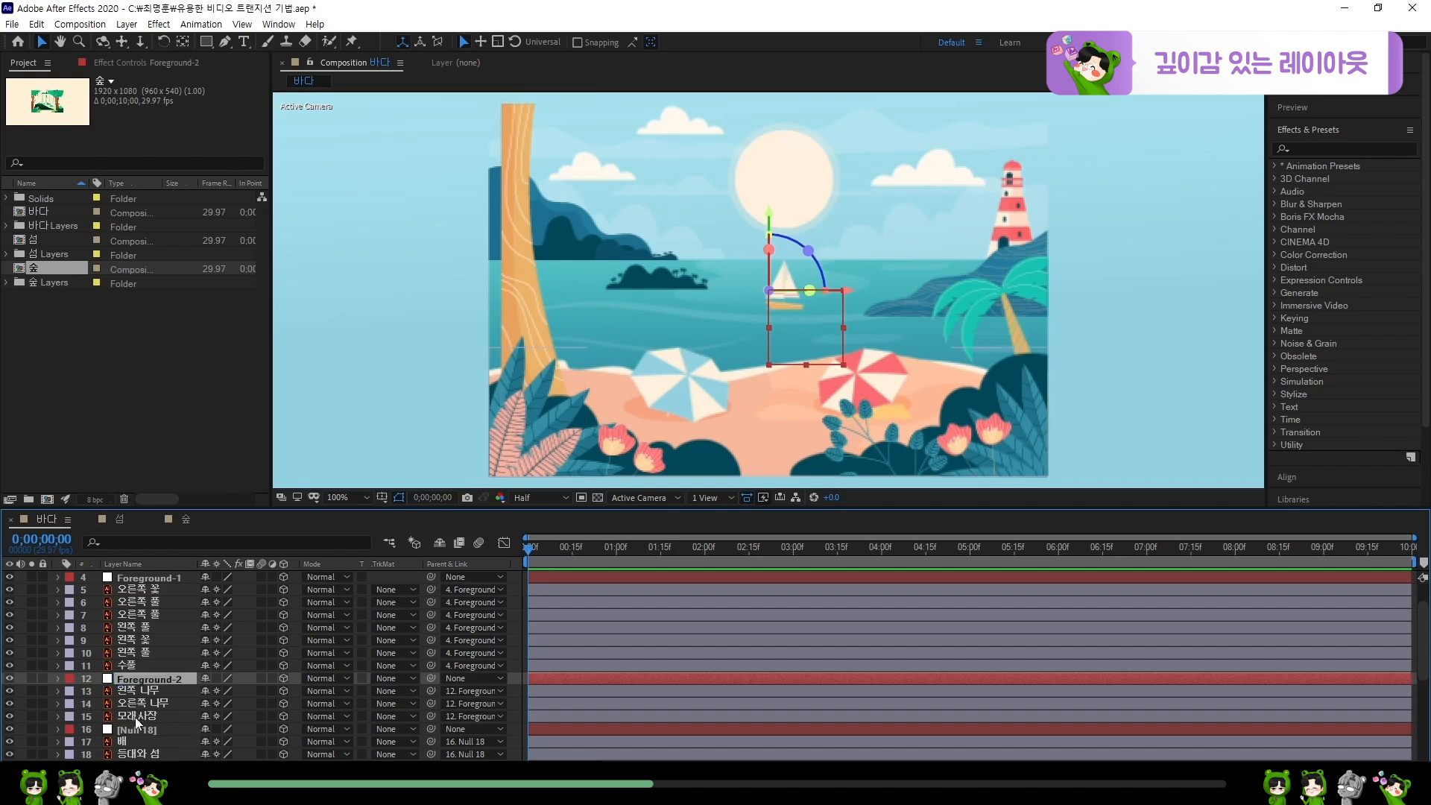
- Rename the null above the 배 layer as Midground
click(154, 729)
scroll(191, 723, down, 2)
key(Return)
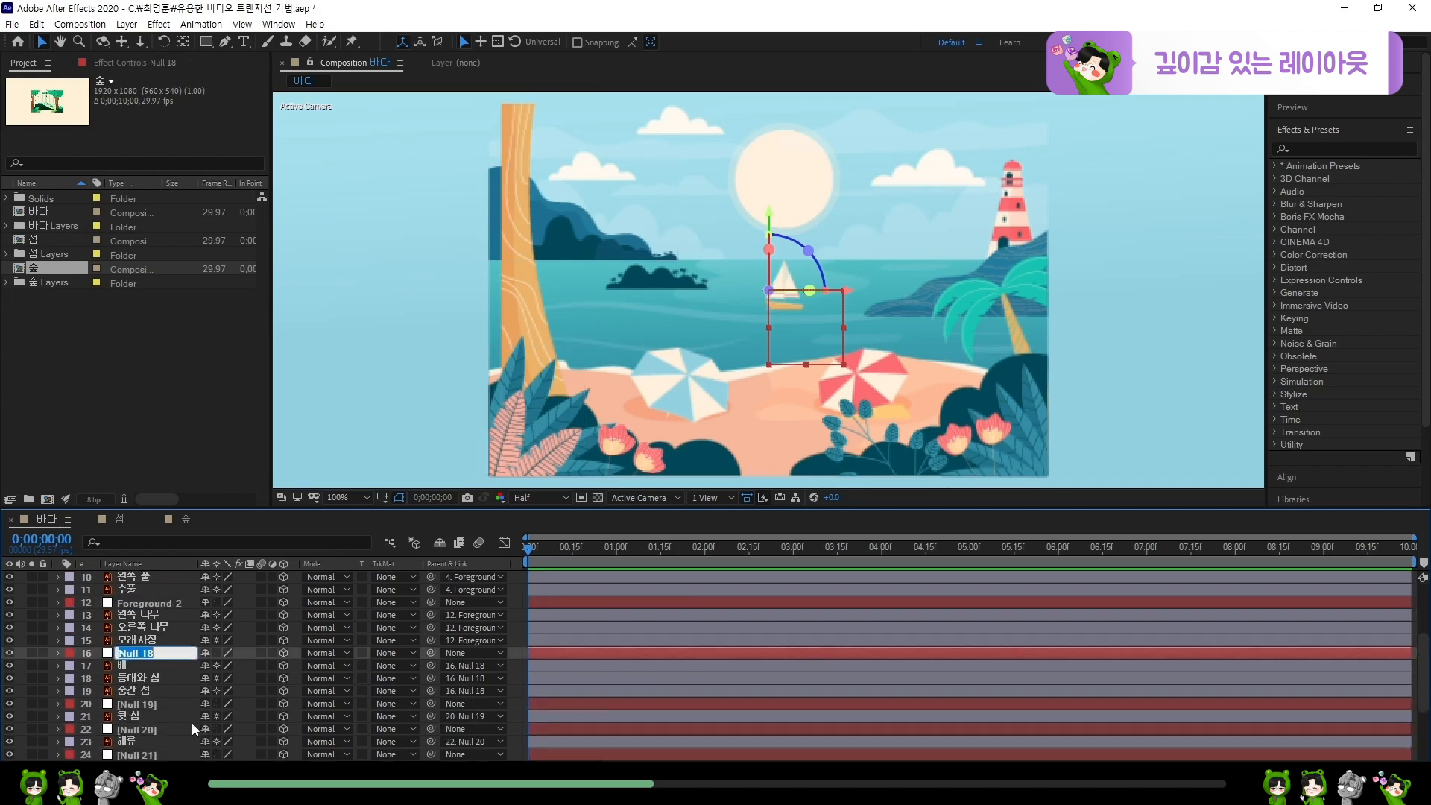
text(Midground)
key(Return)
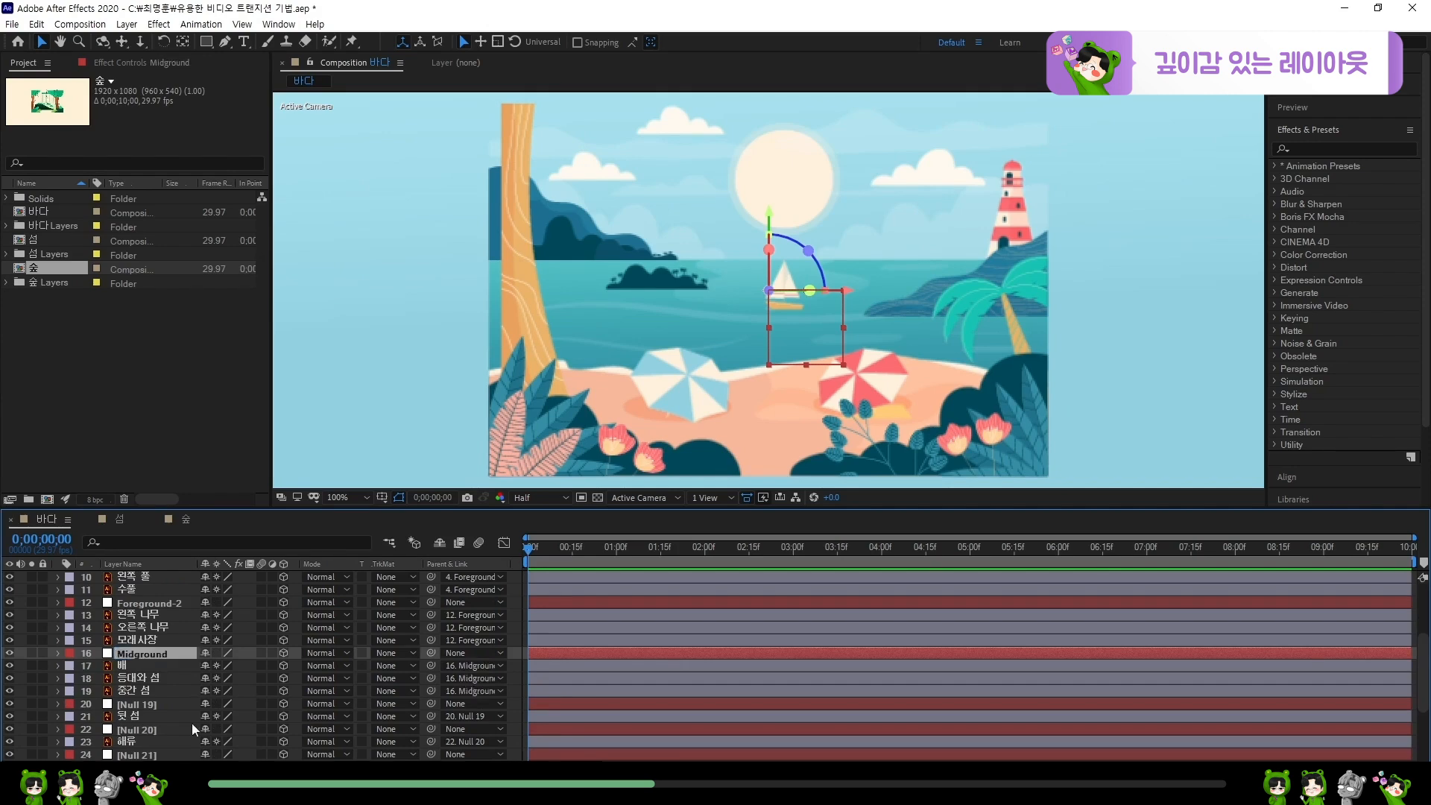
- Rename the null above the 뒷 섬 layer as Background
click(156, 705)
key(Return)
text(b)
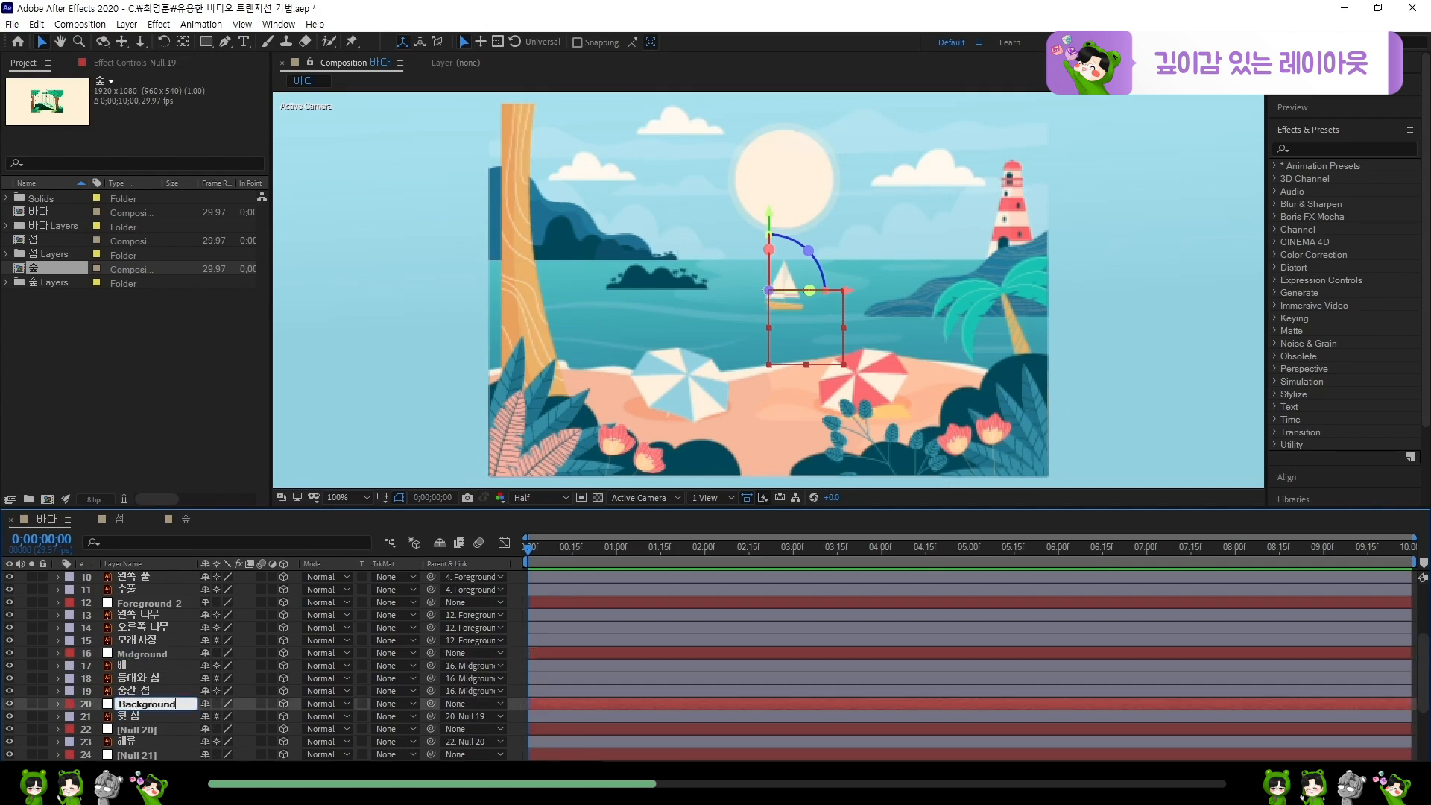
text(ackground)
key(Return)
- Rename the nulls above the 해류 and 바다 layers as 해류 and 바다
scroll(162, 686, down, 2)
click(177, 653)
key(Return)
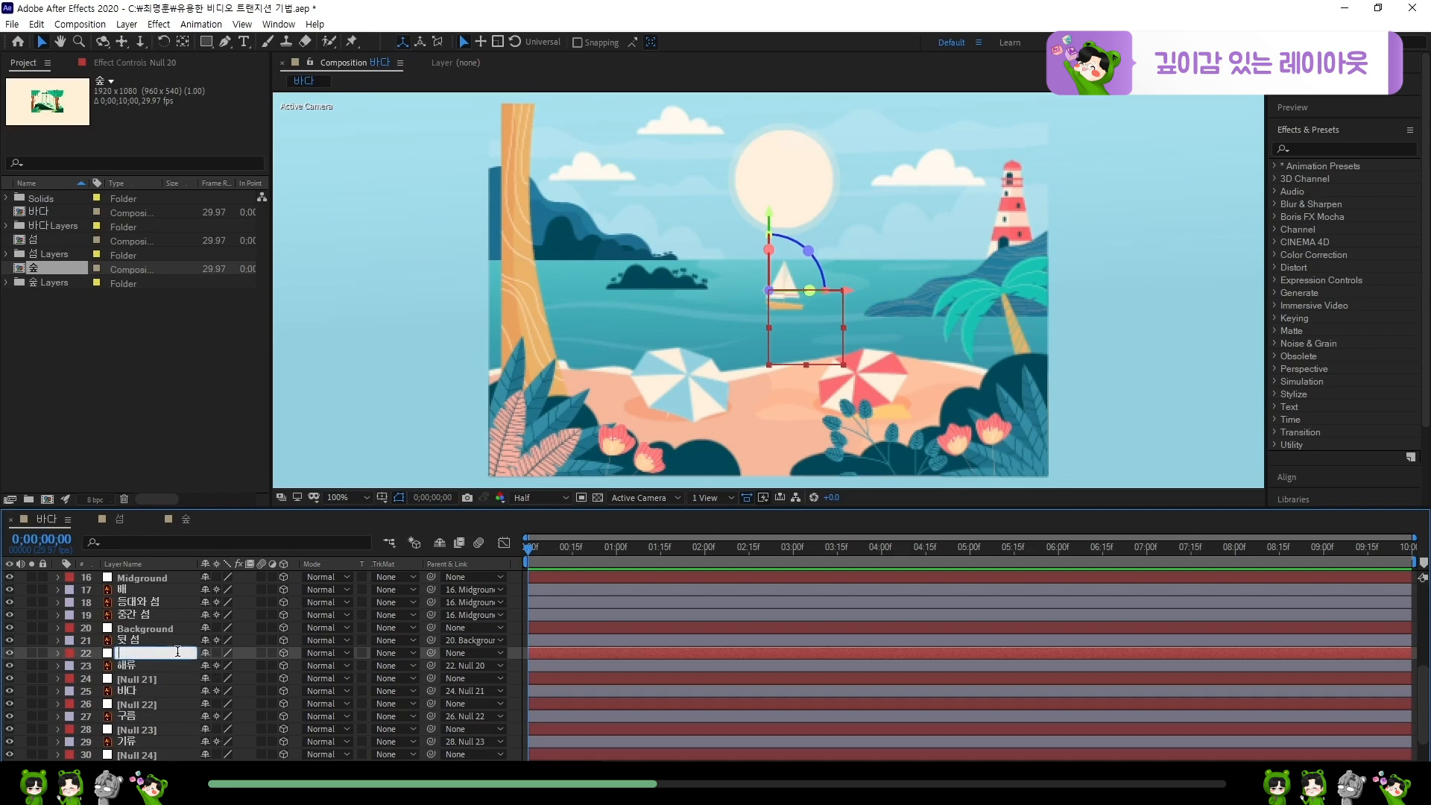
text(해류)
key(Return)
click(145, 682)
key(Return)
text(바다)
key(Return)
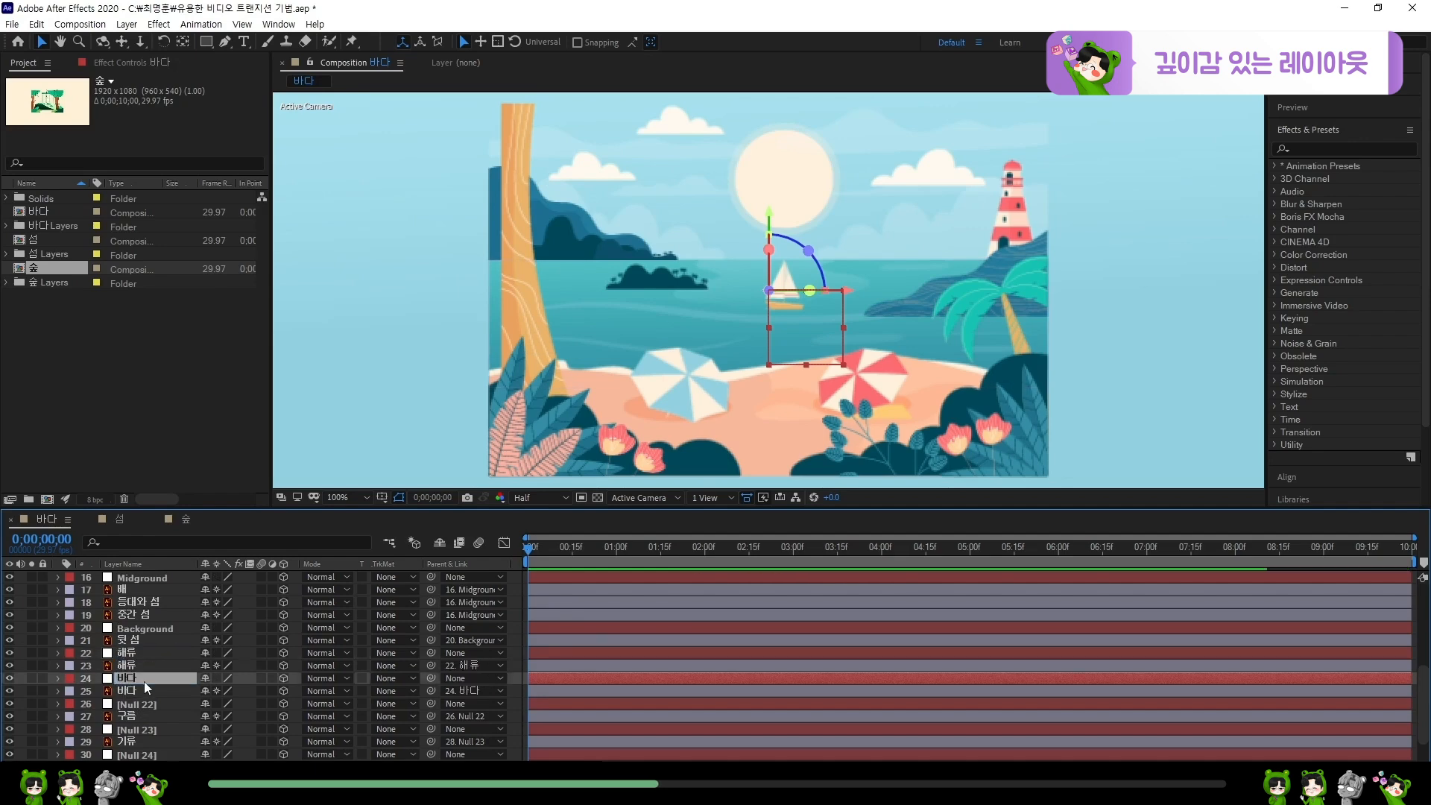
- Check the 바다 layer by briefly hiding it, and delete the 바다 and 해류 nulls
click(10, 691)
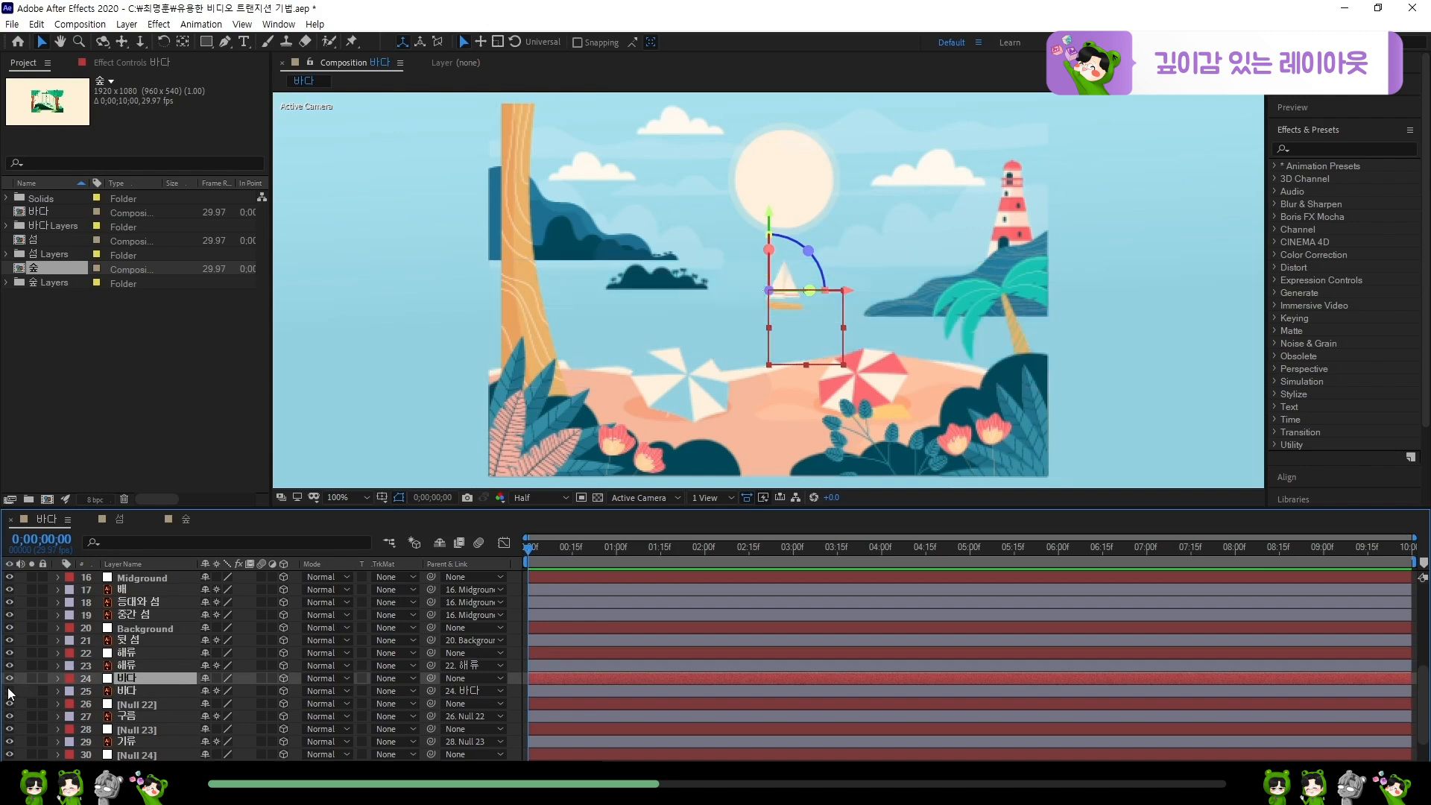
click(10, 691)
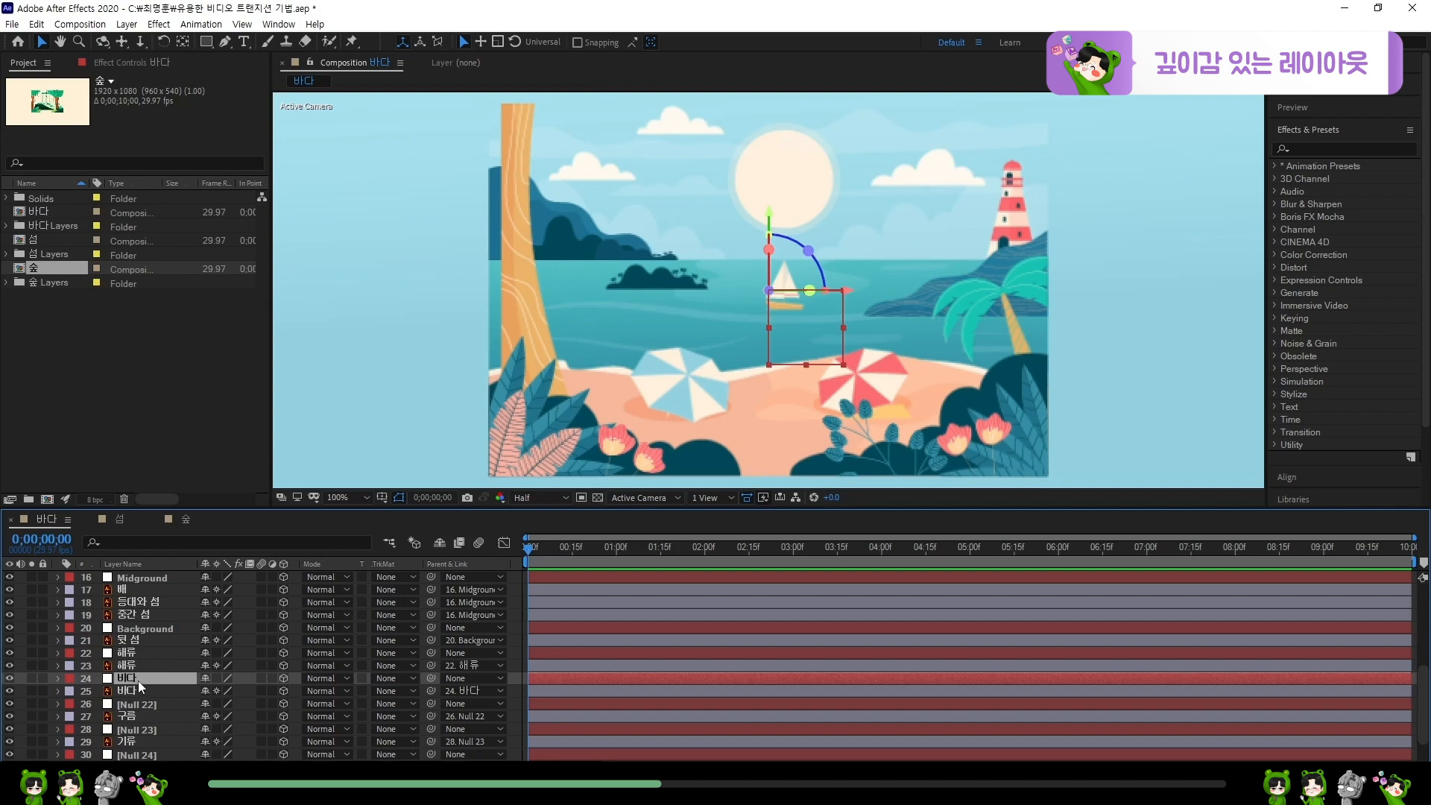
key(Delete)
click(131, 655)
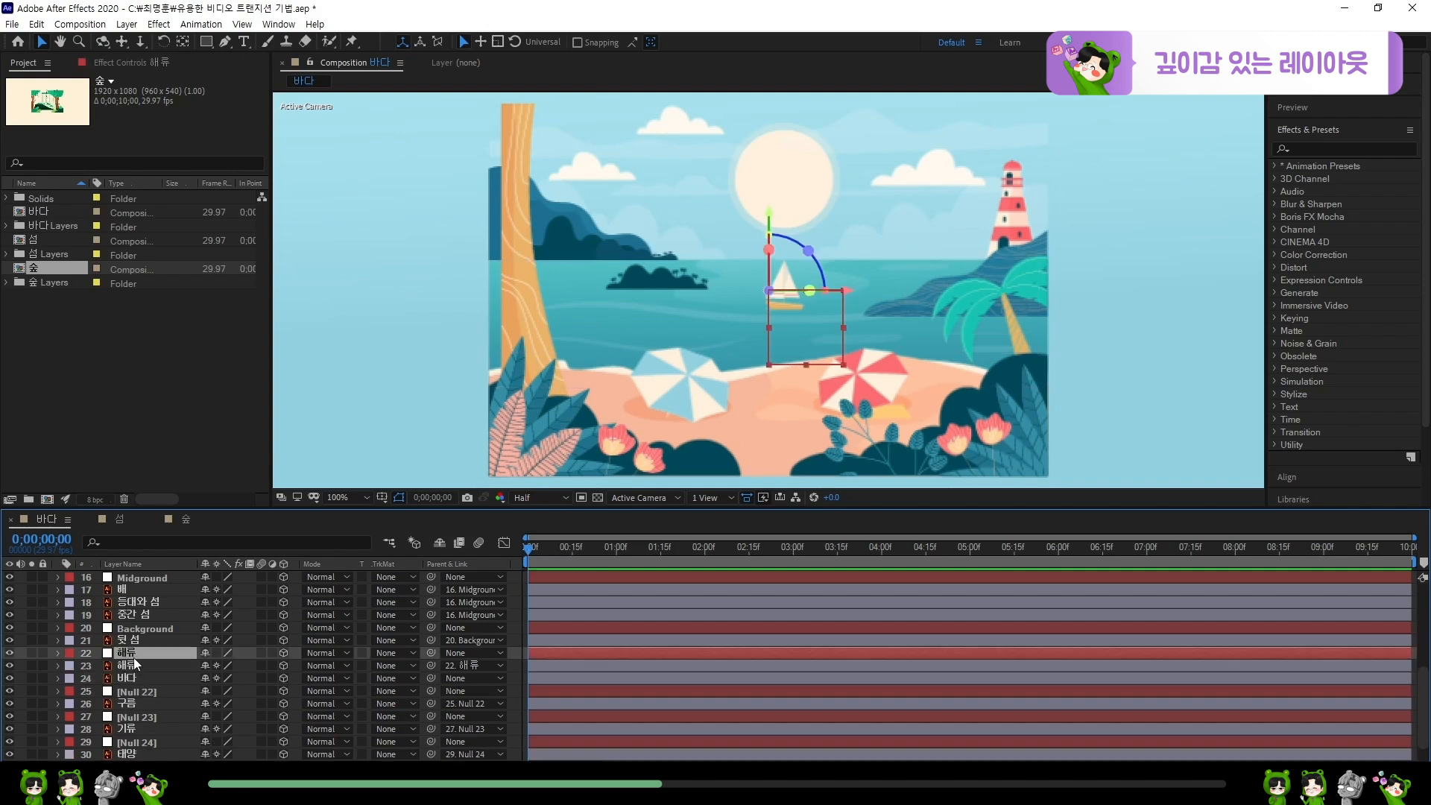
key(Delete)
- Move the 해류 and 바다 layers directly above the Background null and parent both to Midground
click(133, 658)
shift+click(144, 668)
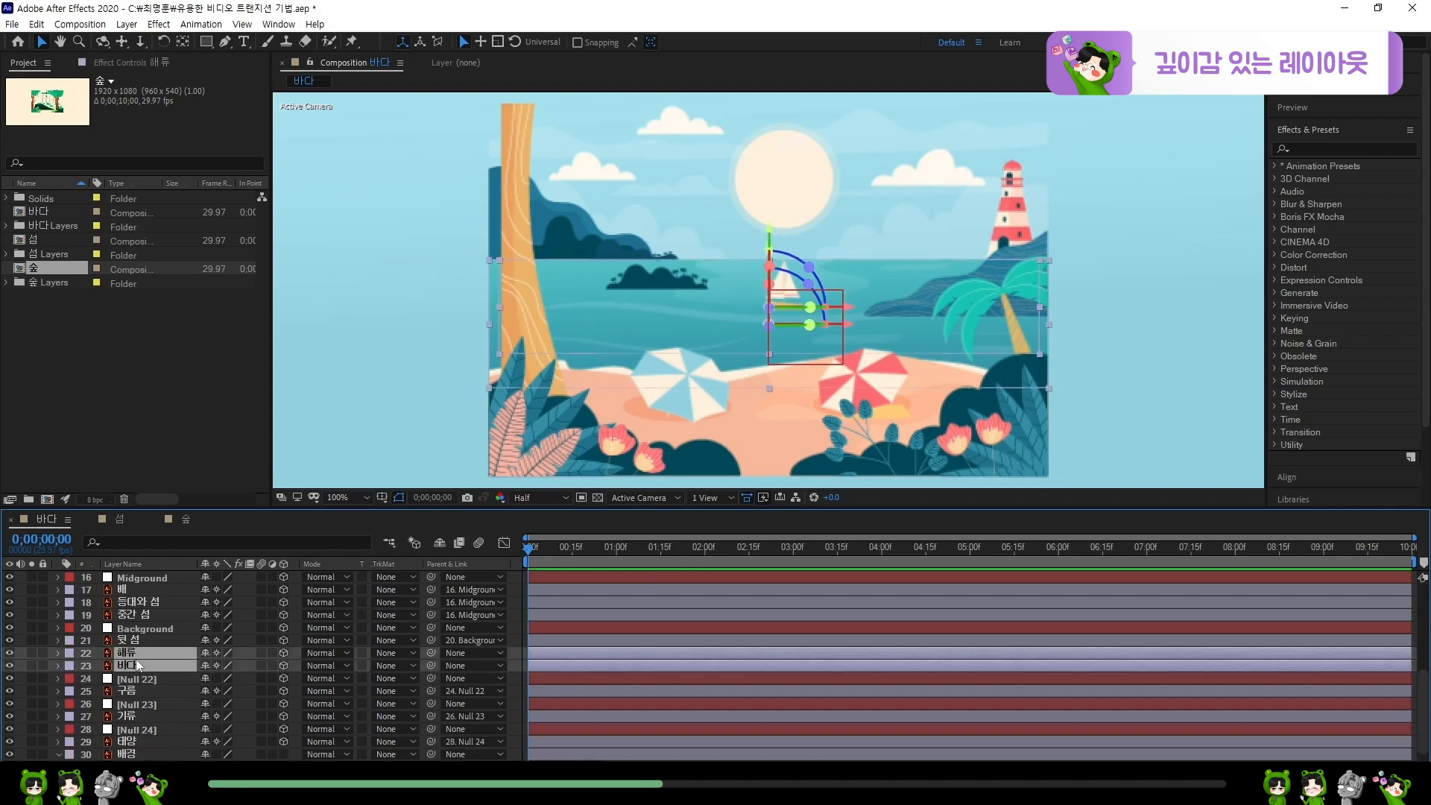
drag(145, 668, 149, 624)
drag(431, 627, 157, 586)
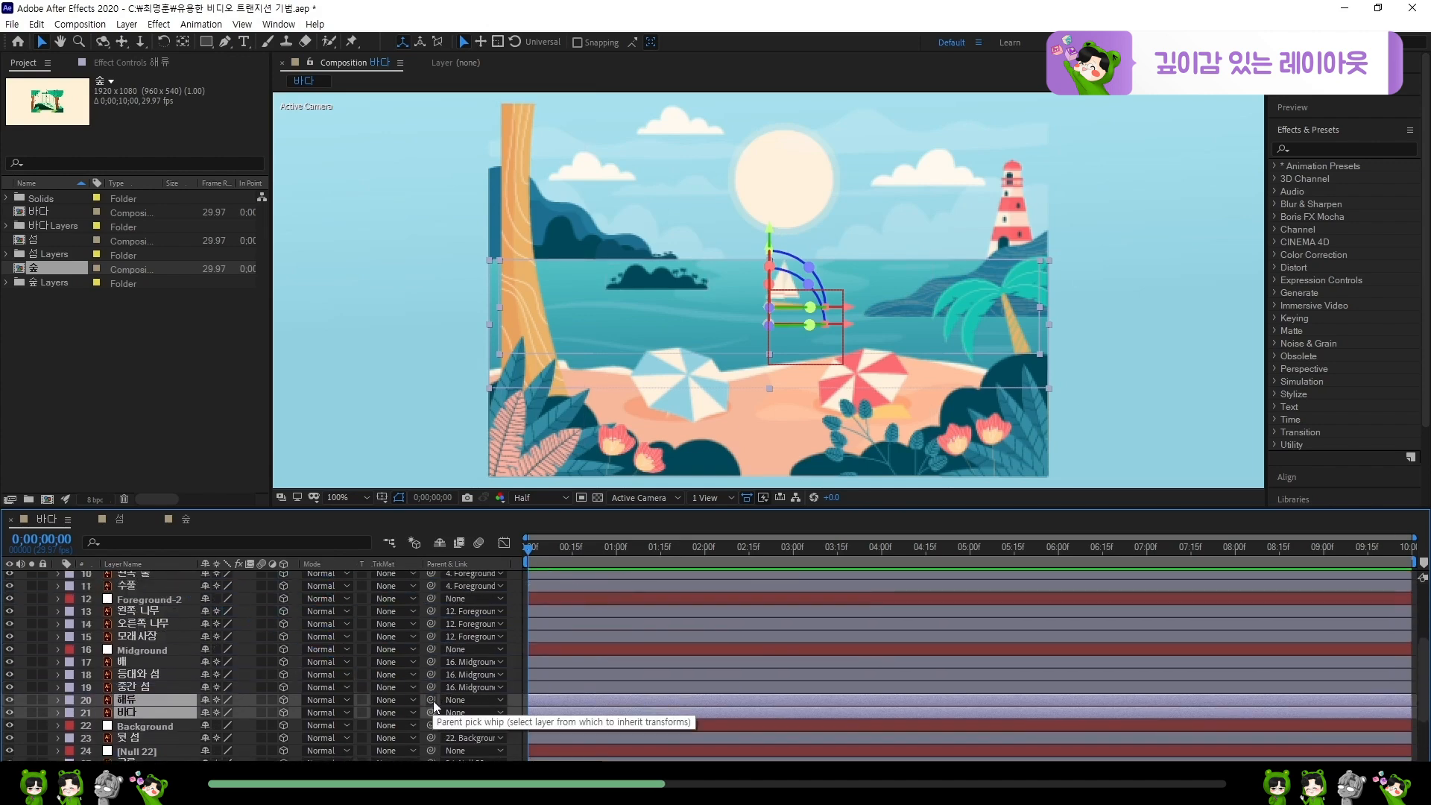
drag(432, 700, 167, 645)
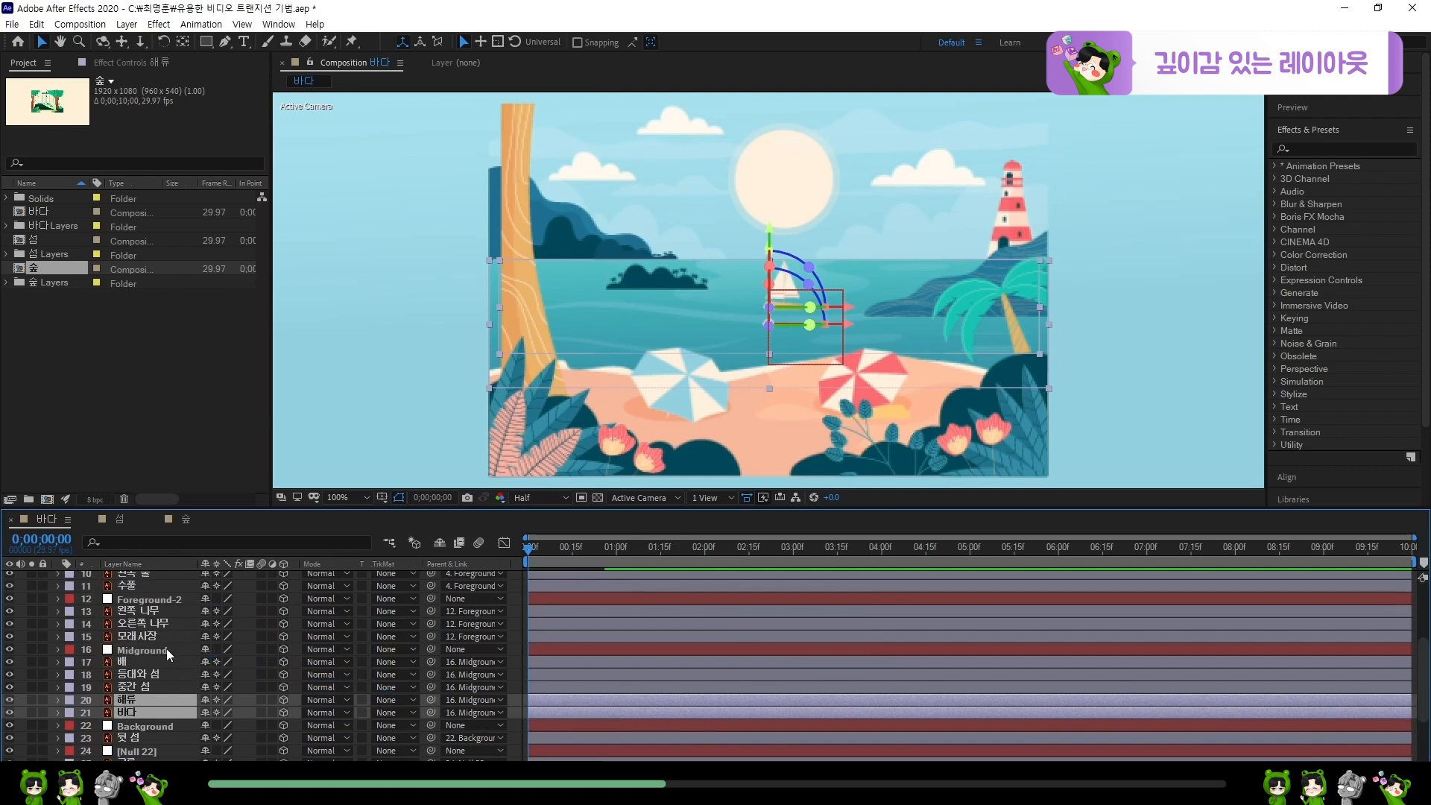
- Try pushing the Midground null back in depth to a Z position of 383
click(167, 648)
key(p)
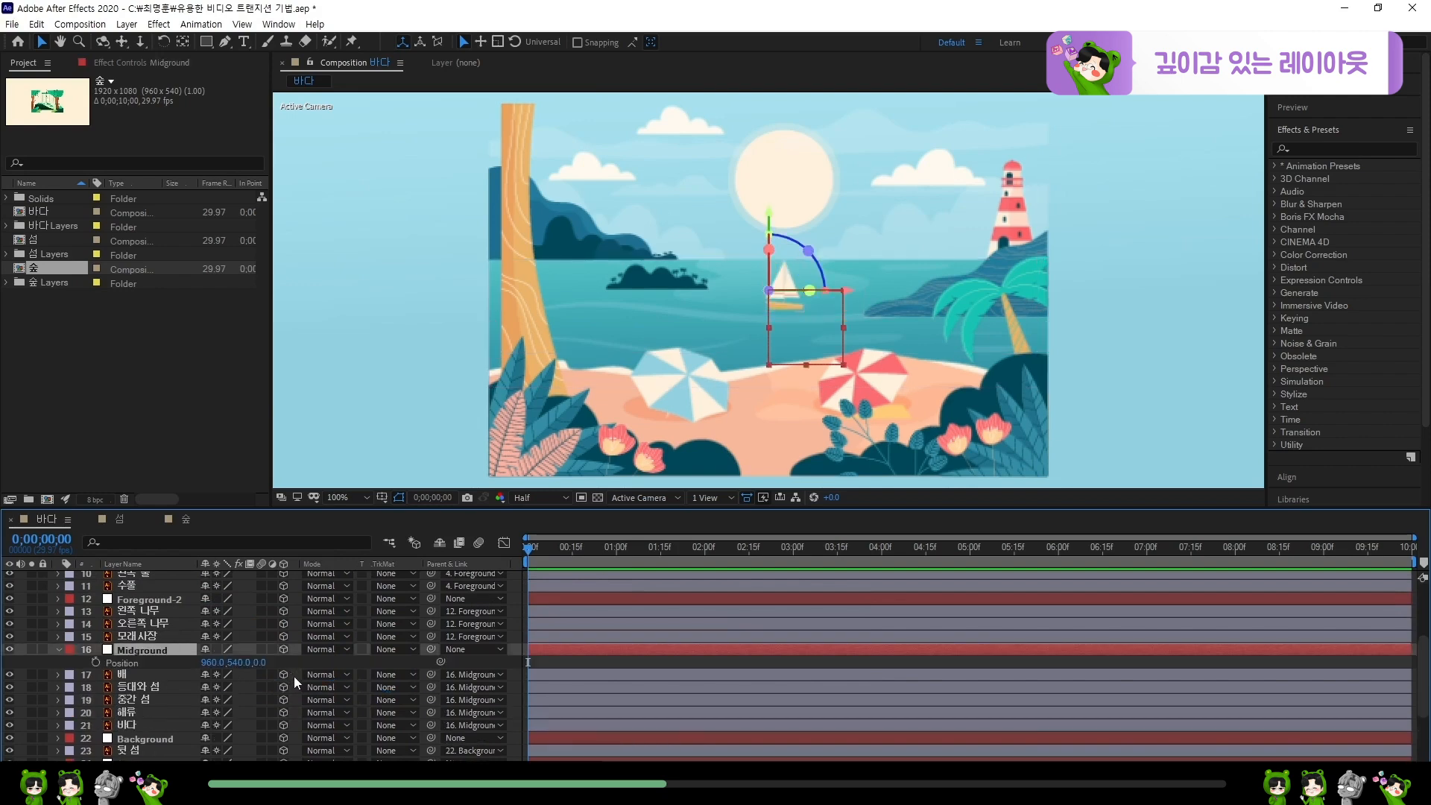
drag(266, 662, 537, 666)
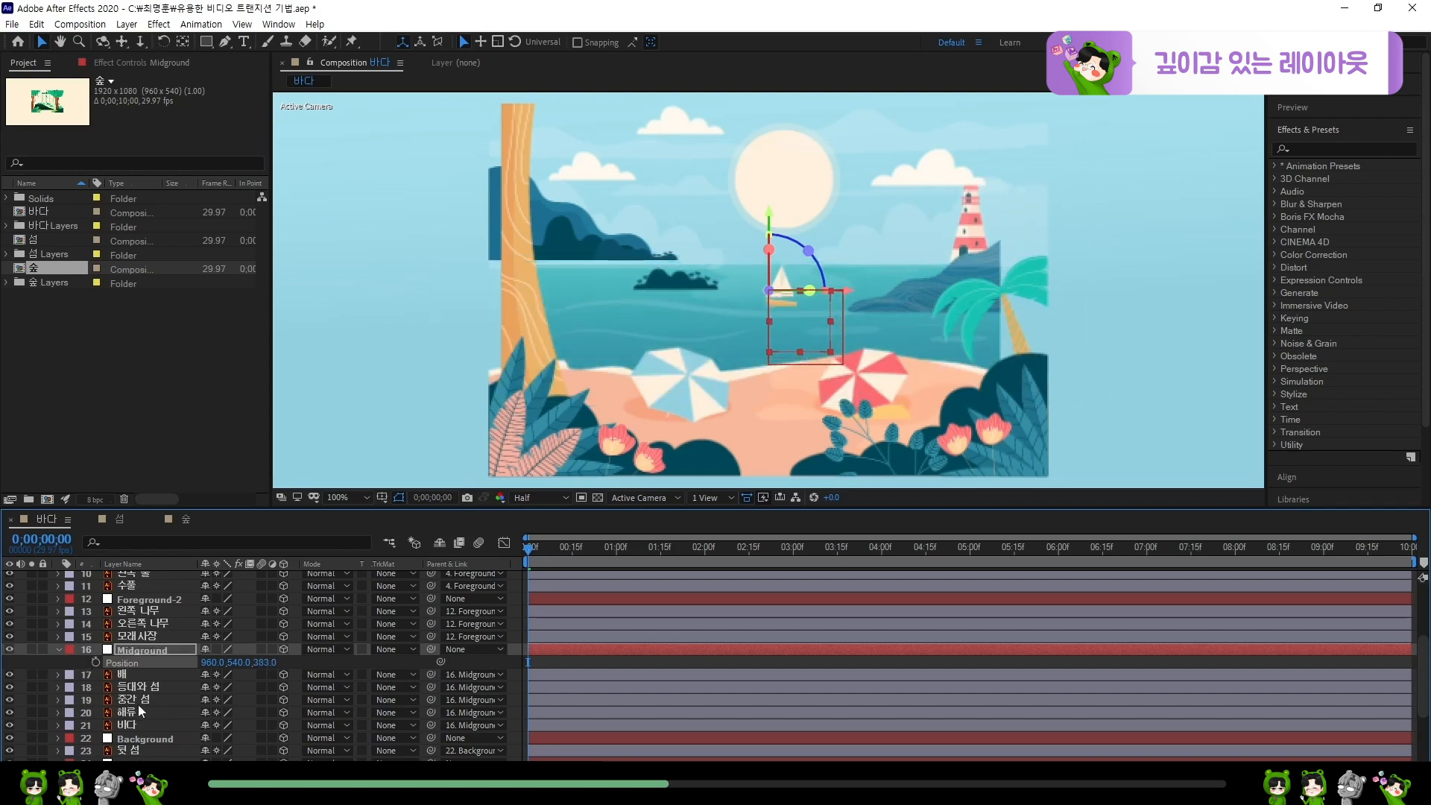
key(ctrl+z)
- Rename the null above the 구름 layer as 구름
scroll(158, 695, down, 3)
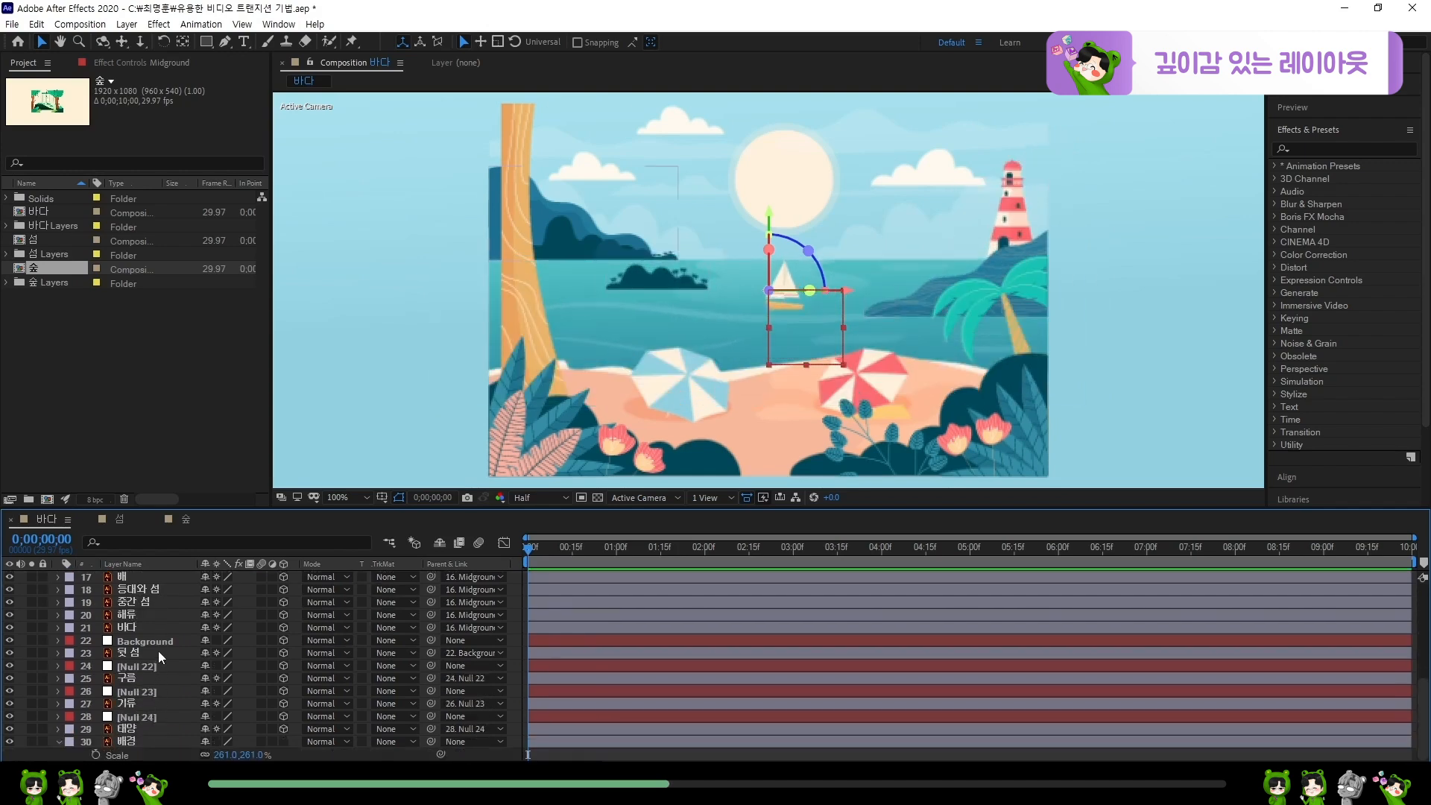
scroll(158, 648, up, 2)
scroll(158, 661, down, 2)
click(154, 645)
click(155, 665)
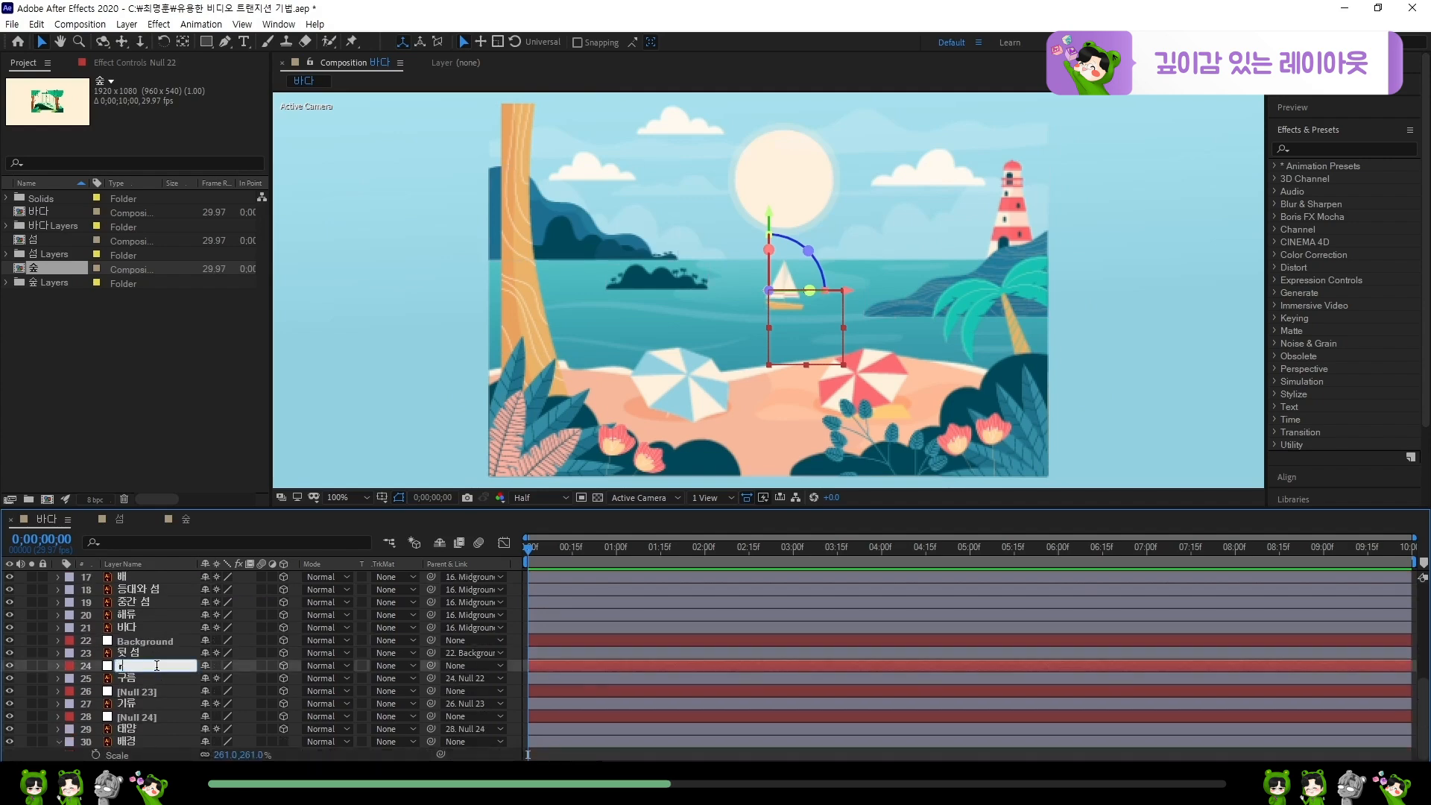
key(Return)
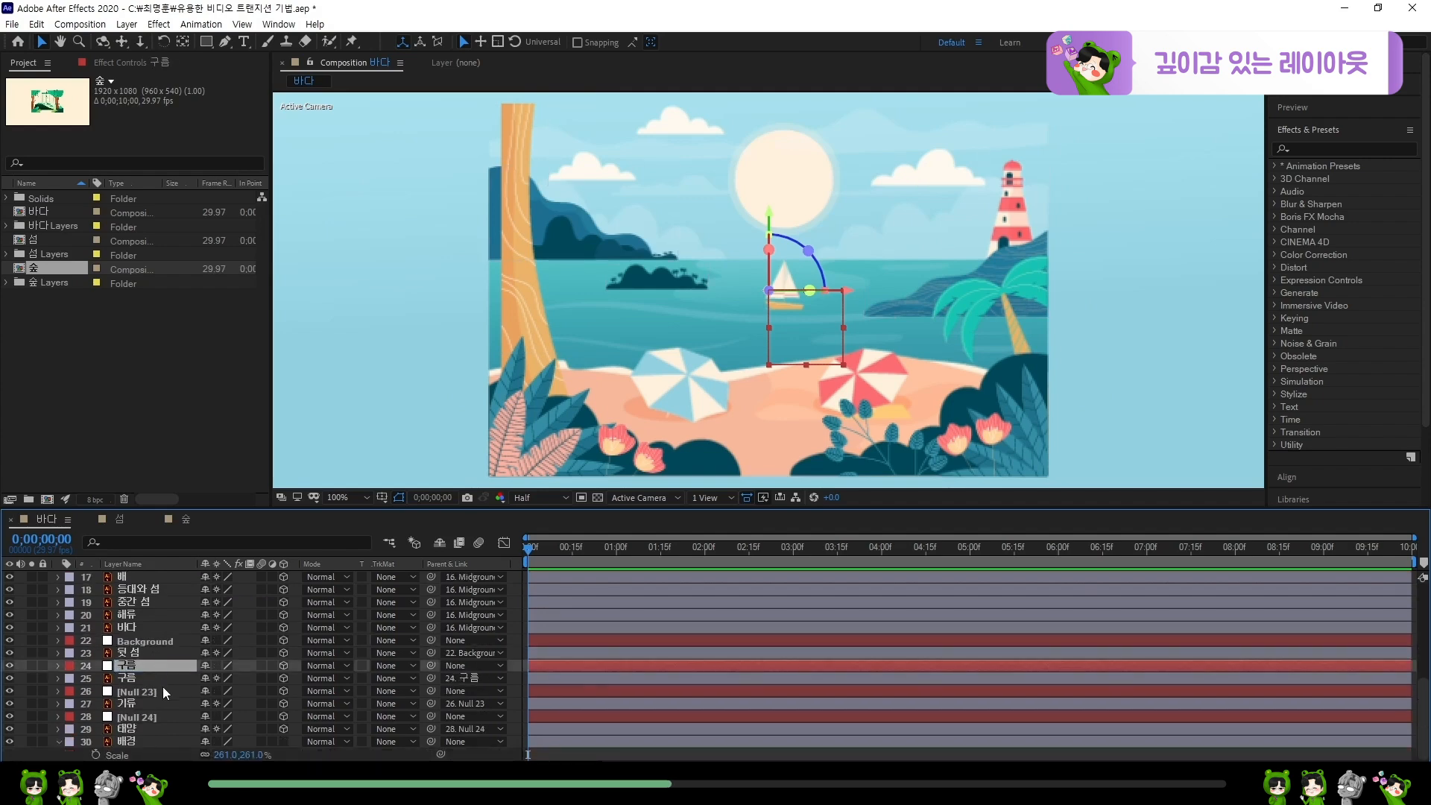
- Rename the null above the 기류 layer as 기류
click(163, 686)
key(Return)
text(길ㅠ)
key(Return)
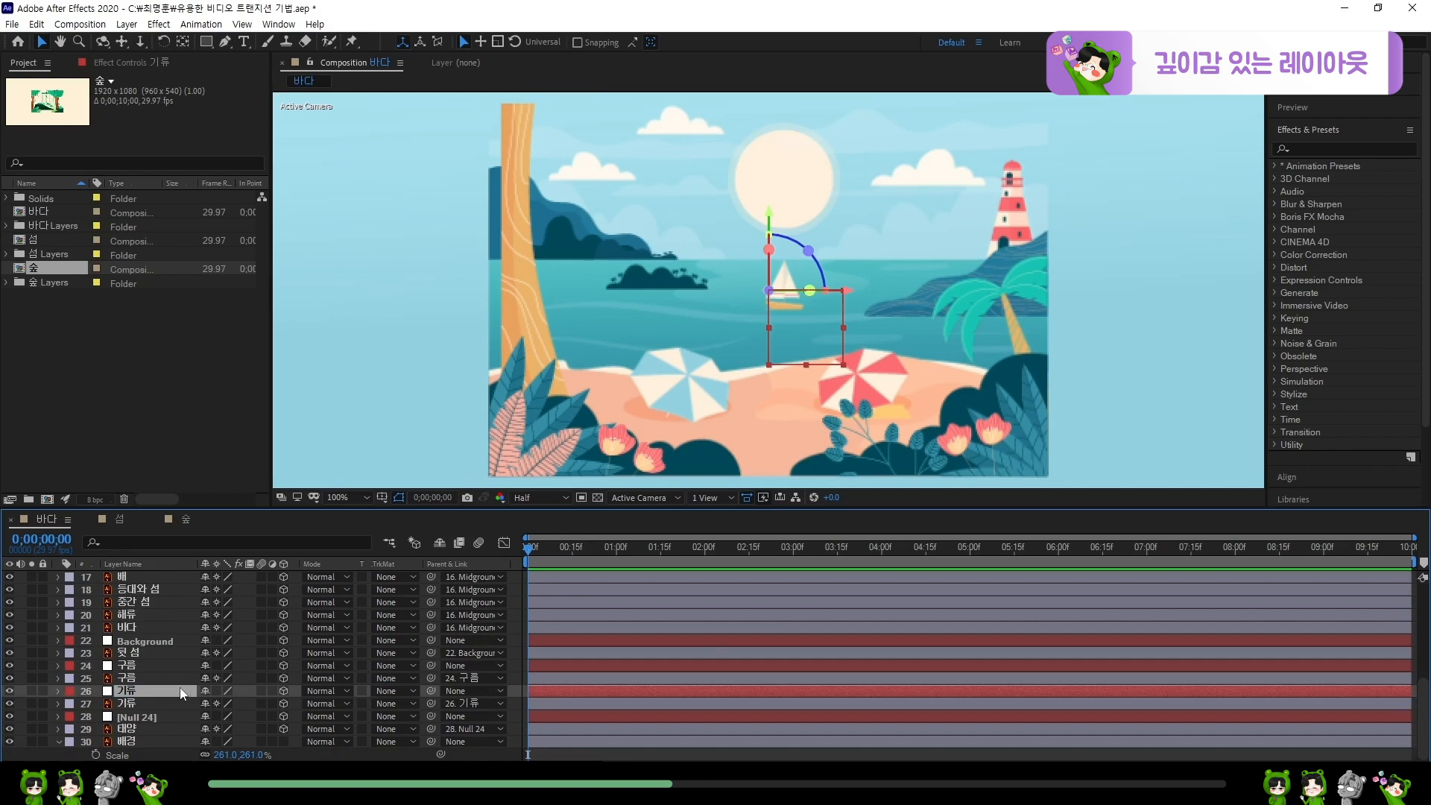
- Rename the null above the 태양 layer as 태양 and save the project
click(136, 717)
key(Return)
text(태양)
key(Return)
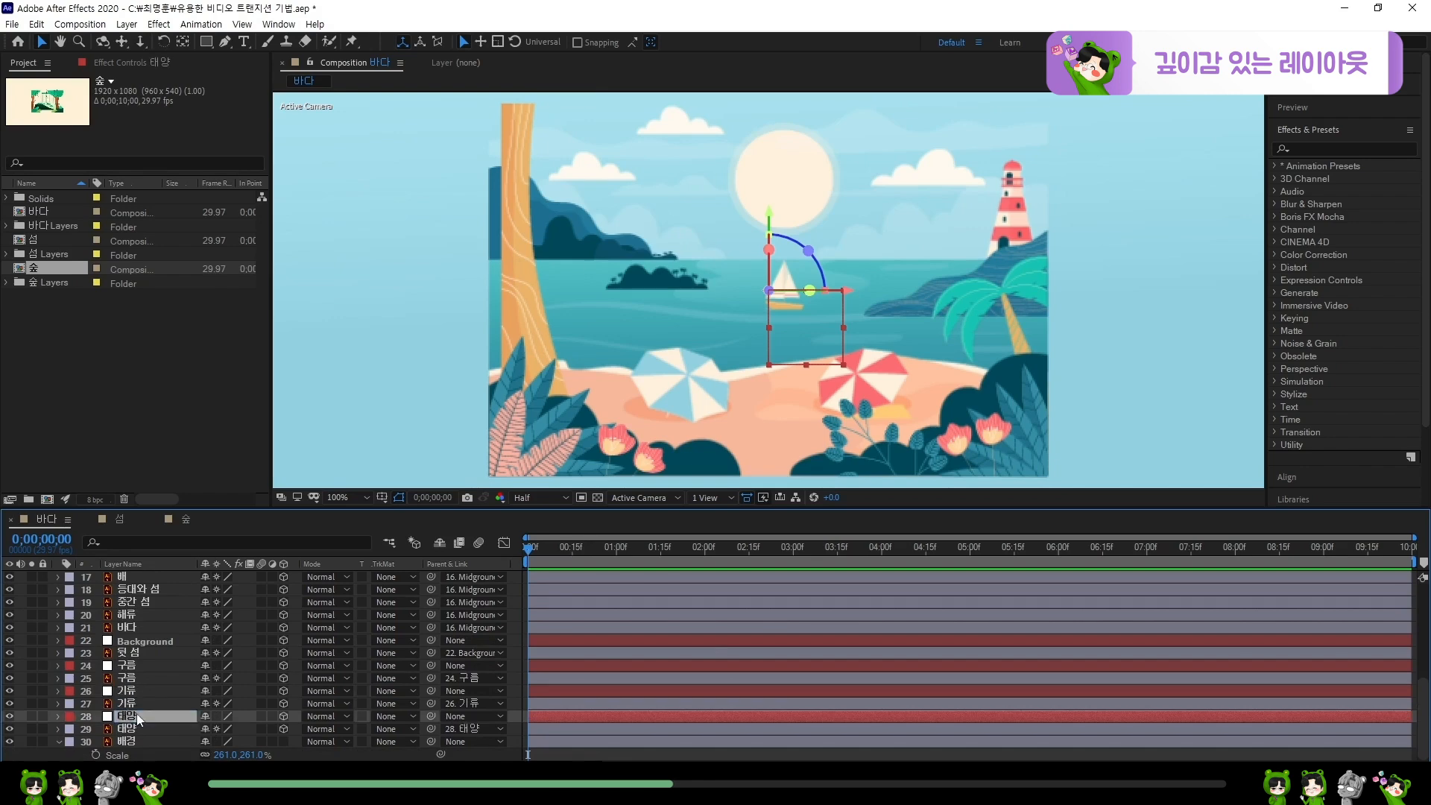
- Set the Foreground-2 null's Z position to 500
scroll(62, 721, up, 5)
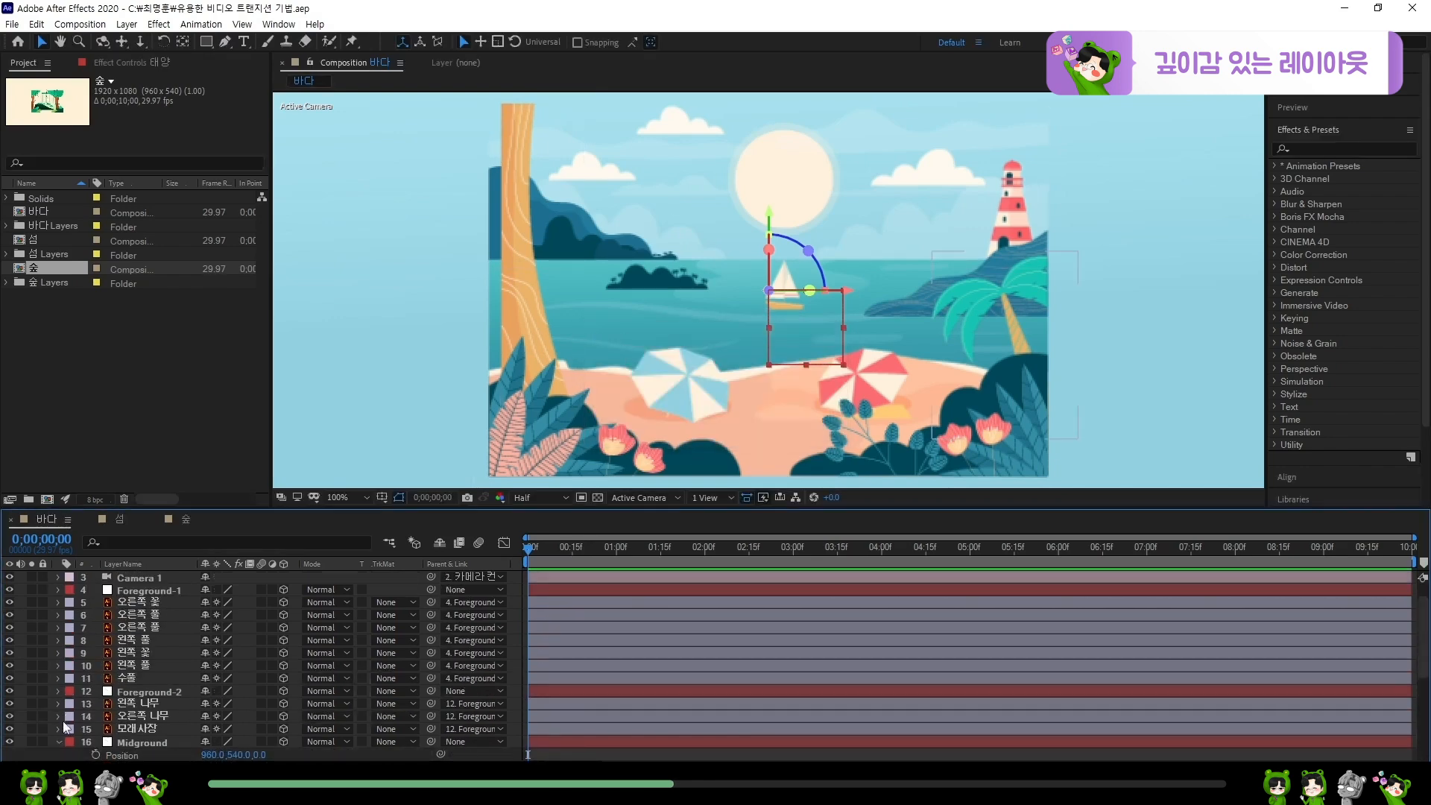
scroll(90, 709, up, 1)
click(162, 617)
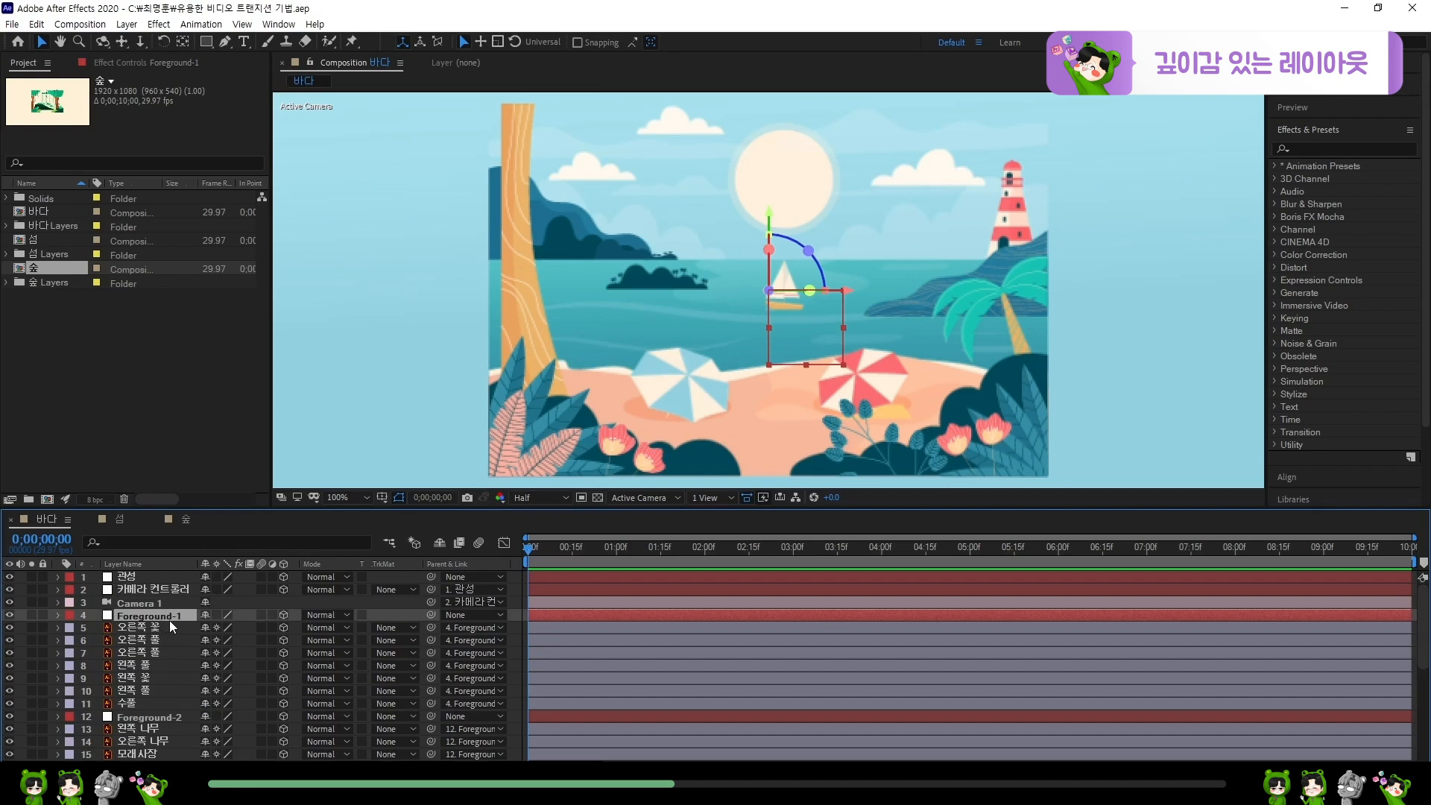
click(176, 717)
scroll(179, 716, down, 2)
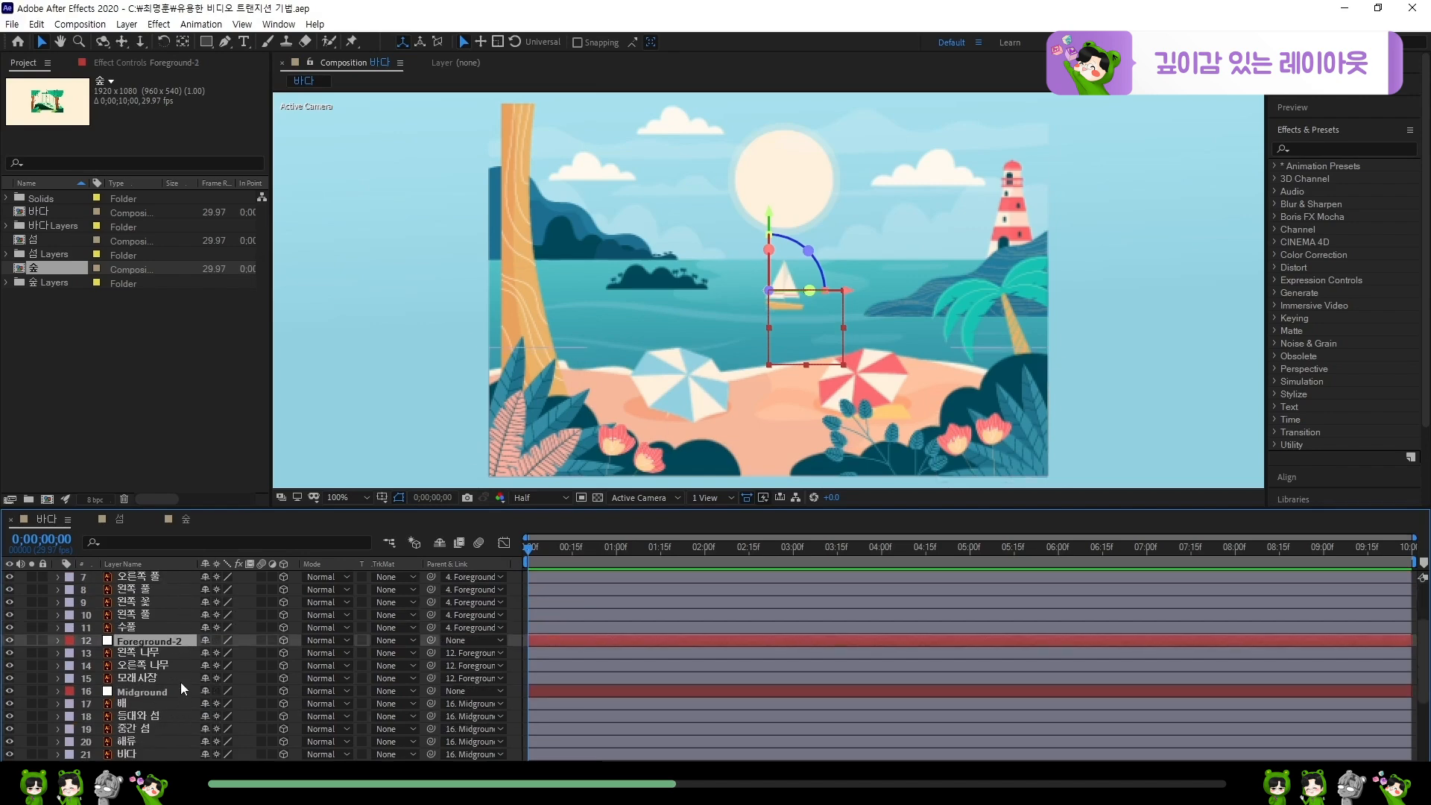
scroll(180, 682, up, 1)
key(p)
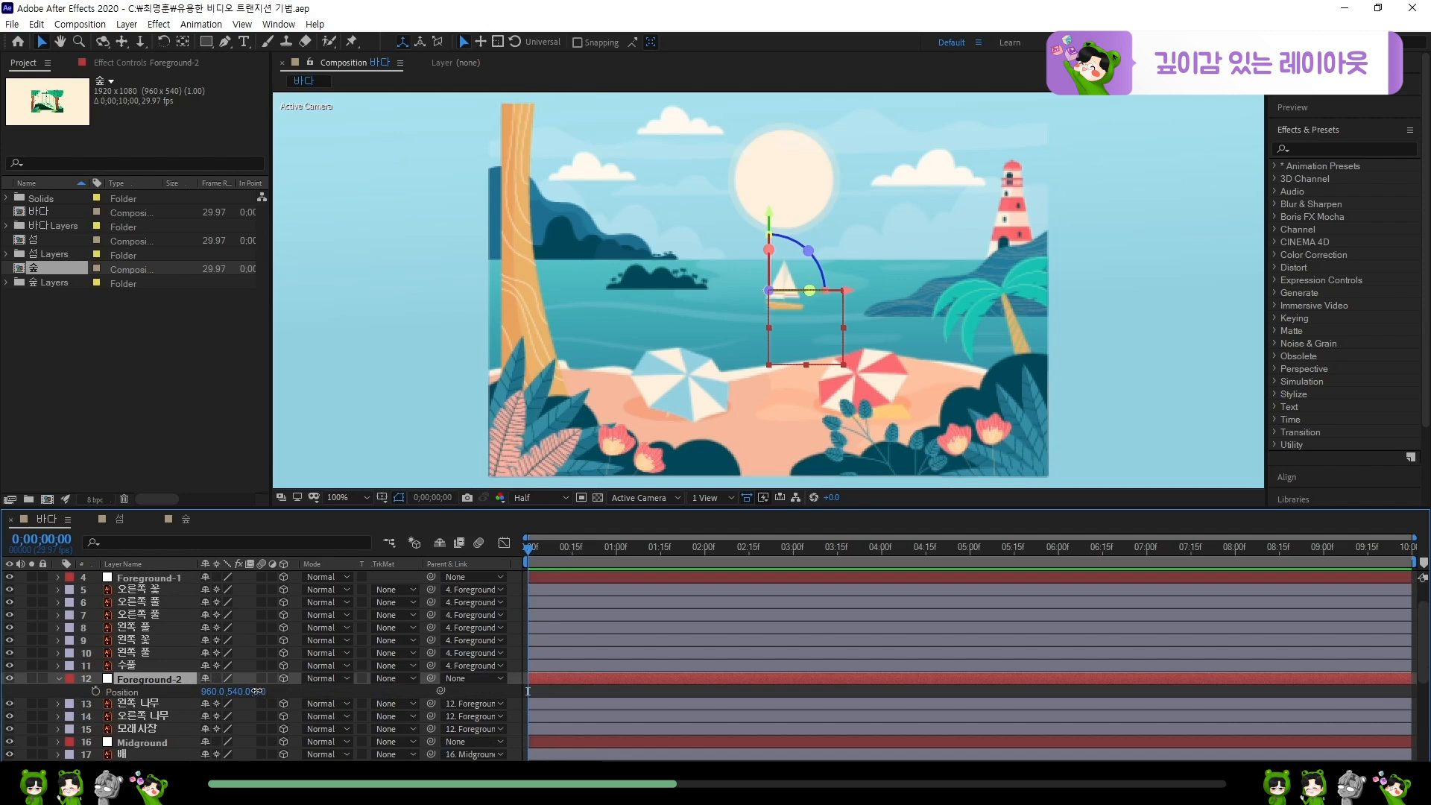
text(00)
key(Return)
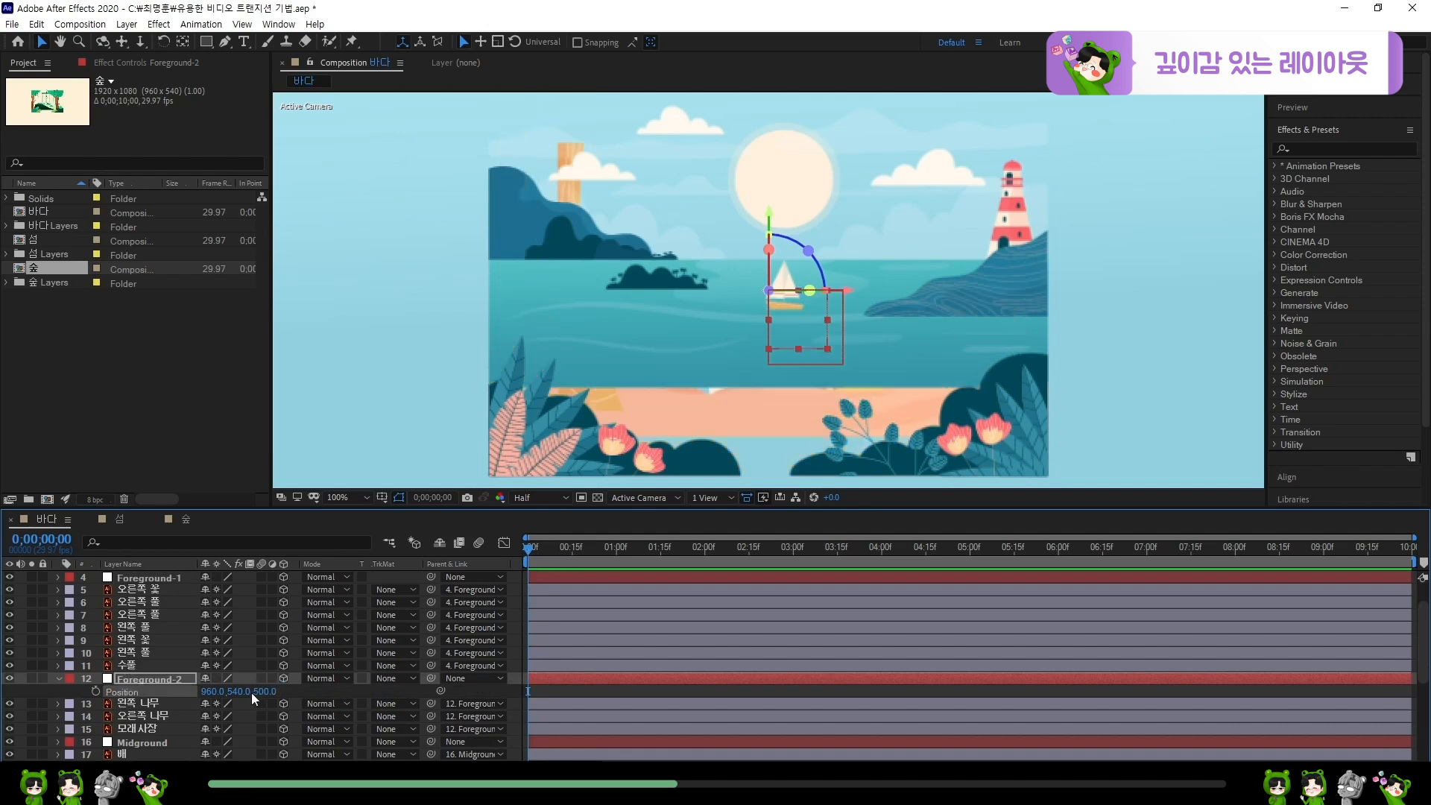
- Set the Midground null's Z position to 1000
scroll(179, 699, down, 2)
click(157, 666)
text(p)
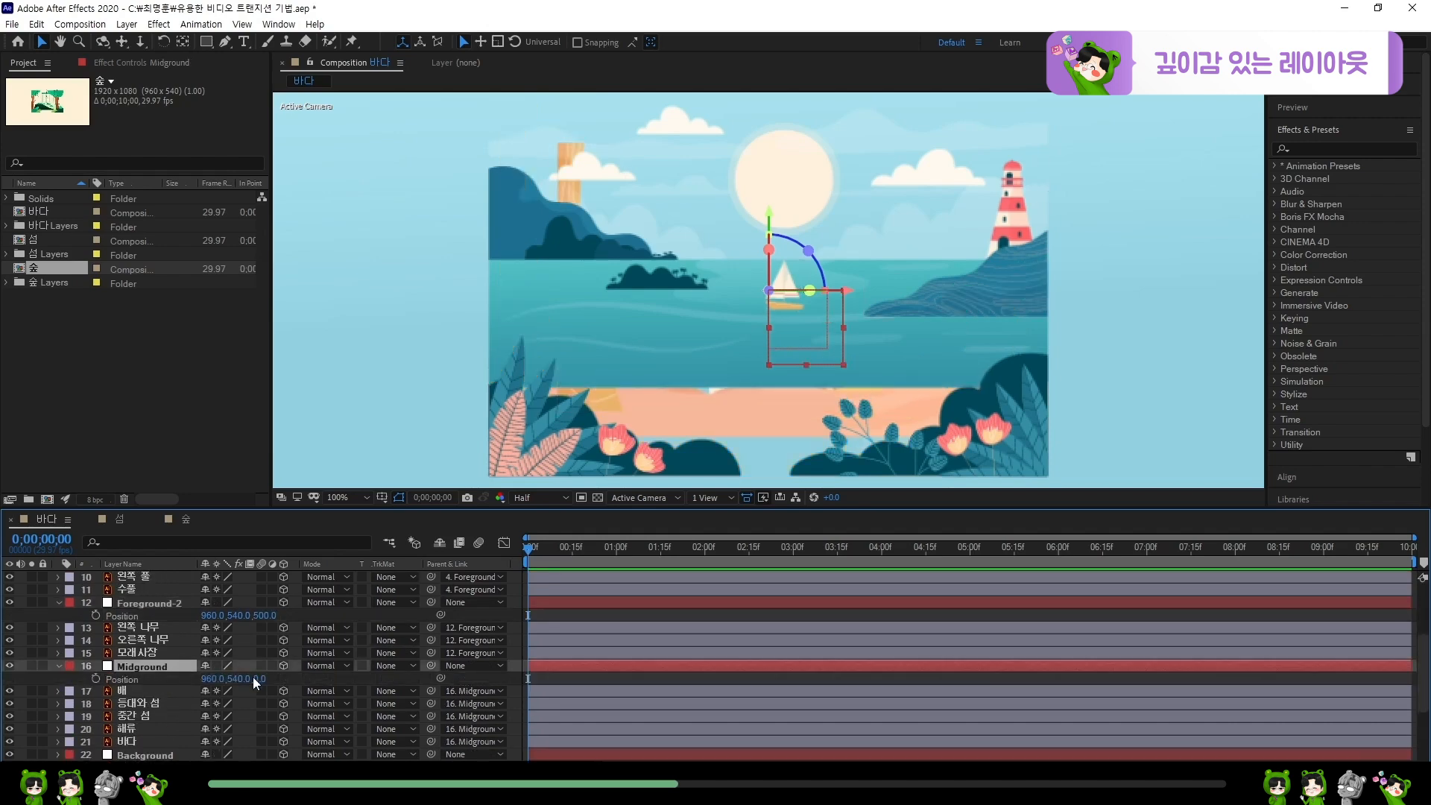
text(1000)
key(Return)
- Set the Background null's Z position to 1500
scroll(157, 687, down, 2)
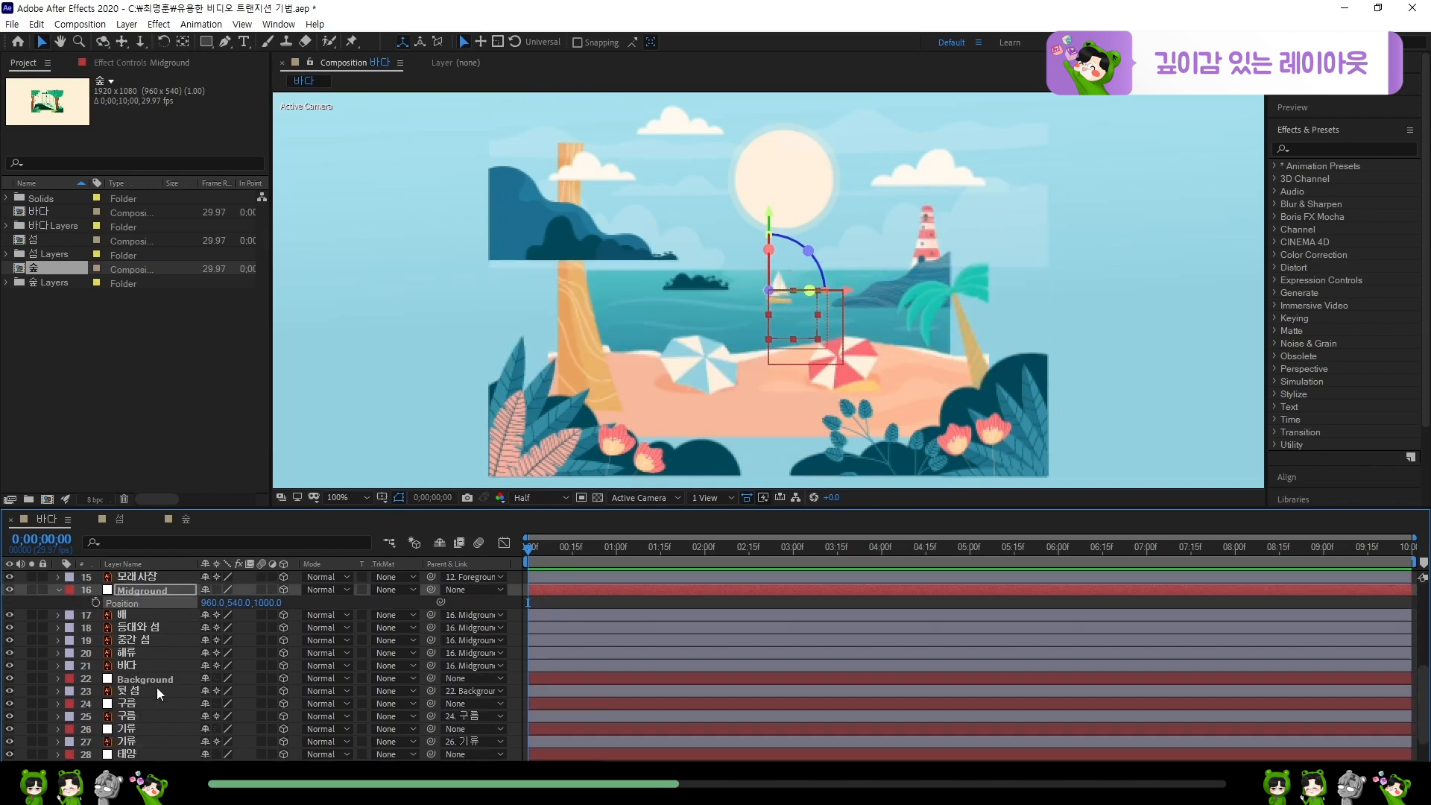
click(172, 677)
key(p)
click(265, 690)
text(15)
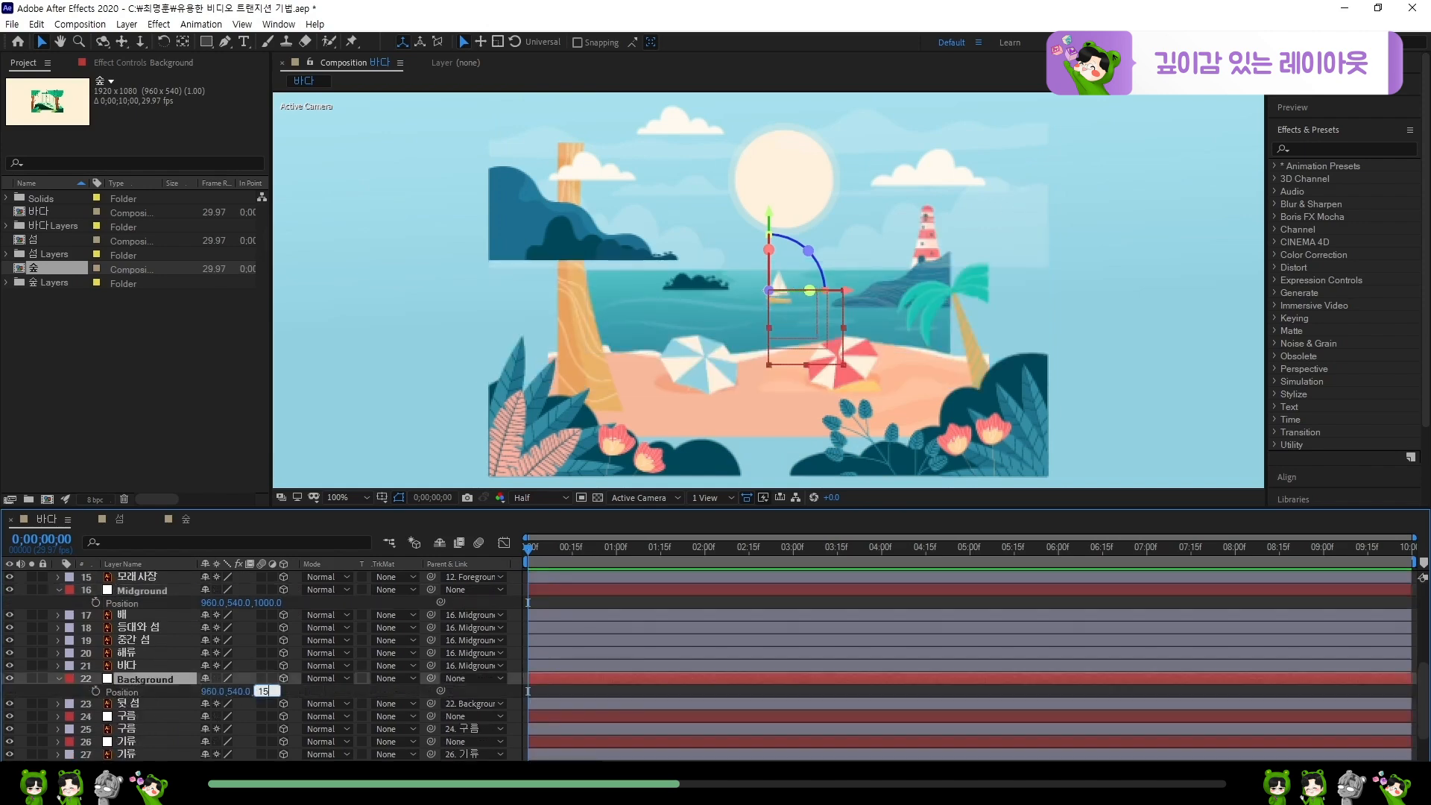
text(00)
key(Return)
- Set the 구름 null's Z position to 2000
click(140, 718)
scroll(141, 718, down, 2)
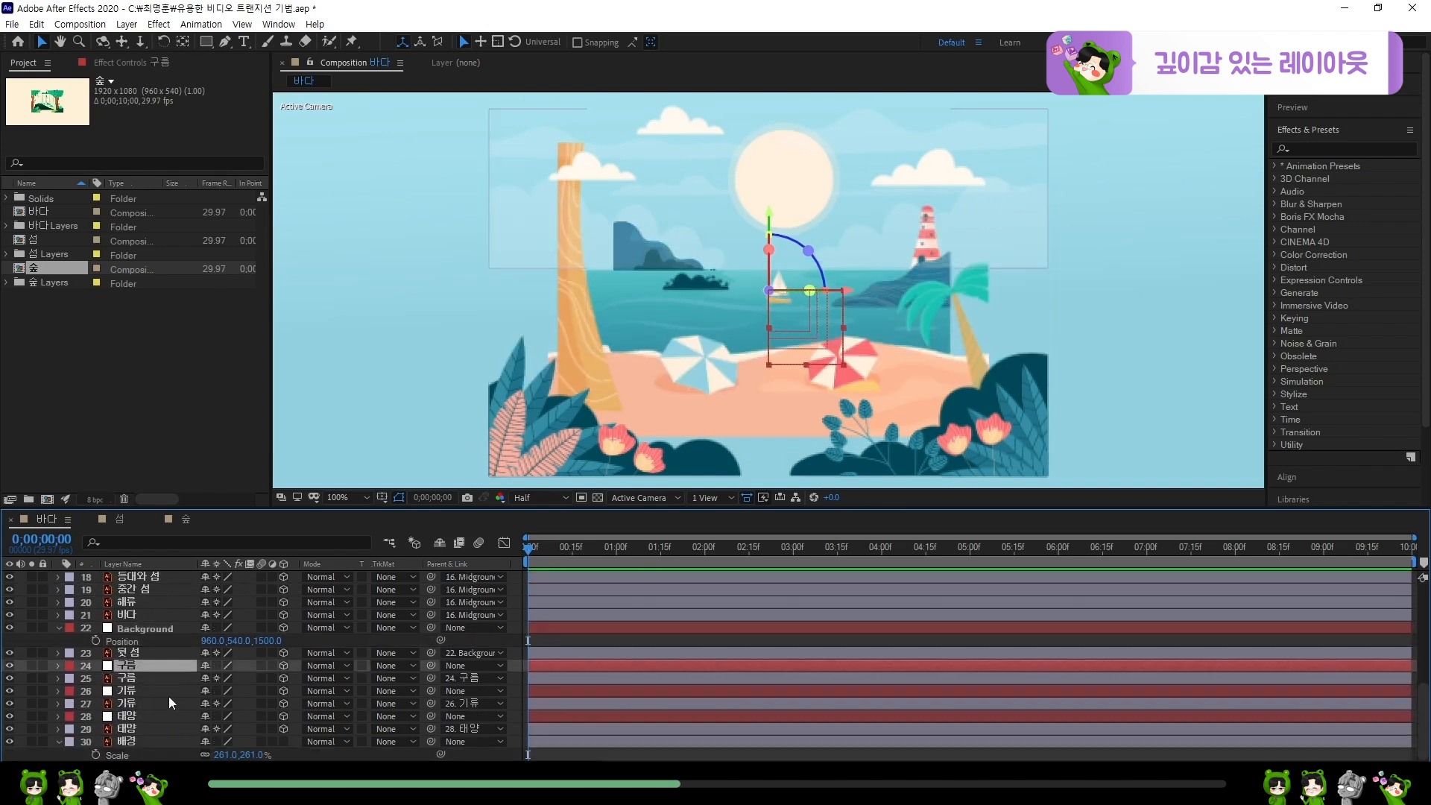
key(p)
click(265, 680)
text(20)
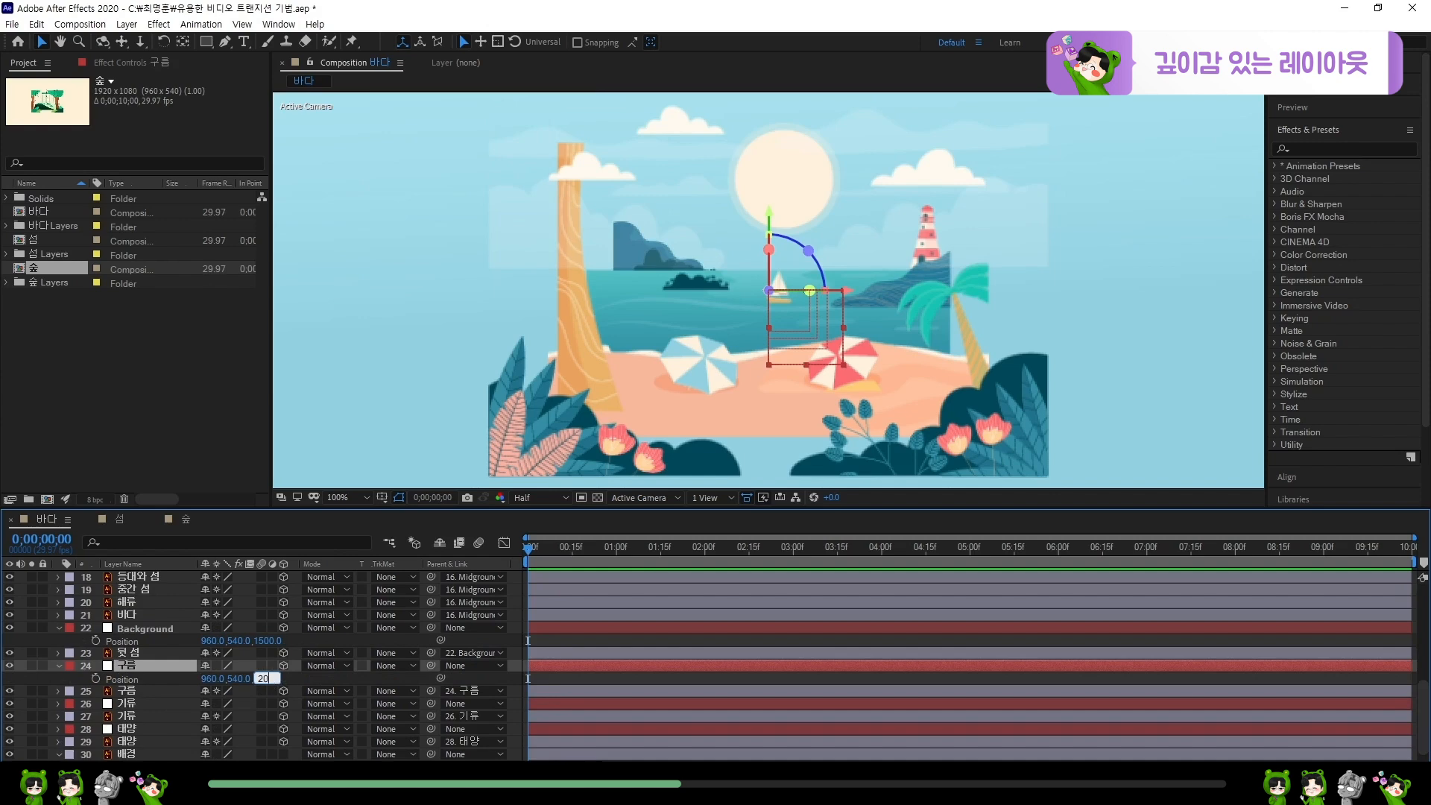
text(00)
key(Return)
- Set the 기류 null's Z position to 2500
click(158, 705)
key(p)
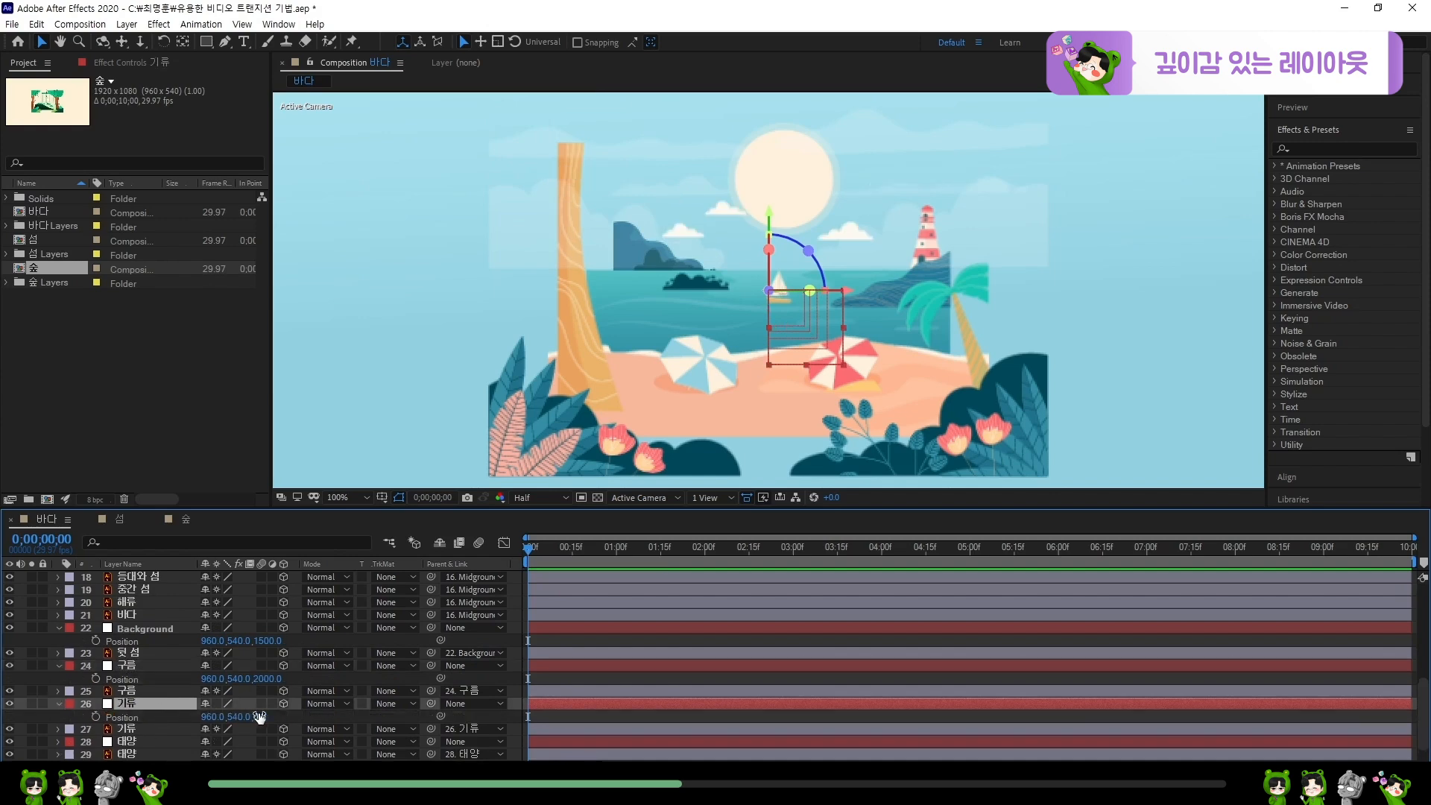
click(260, 717)
text(2500)
key(Return)
- Set the 태양 null's Z position to 3000 and save the project
scroll(176, 721, down, 2)
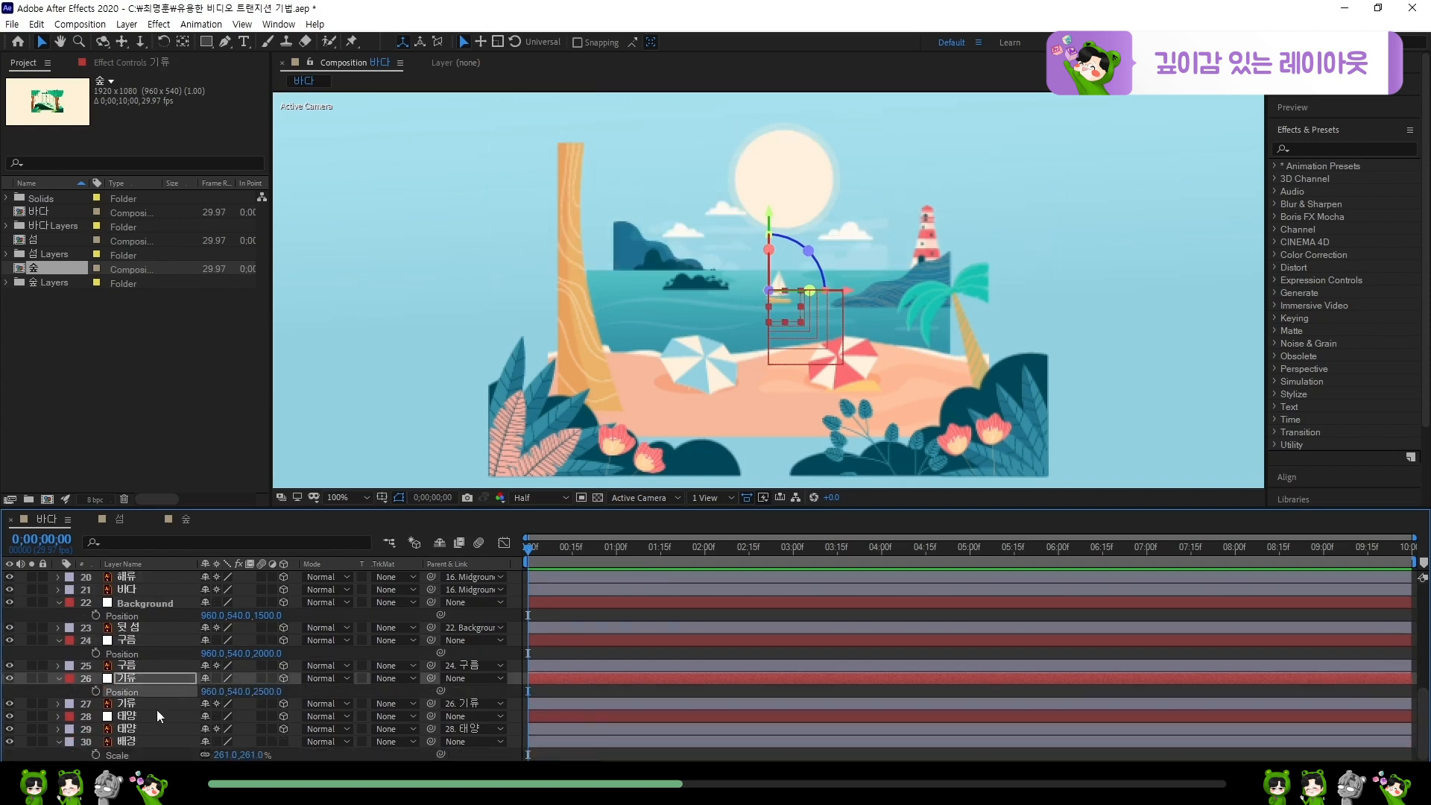
click(157, 715)
key(p)
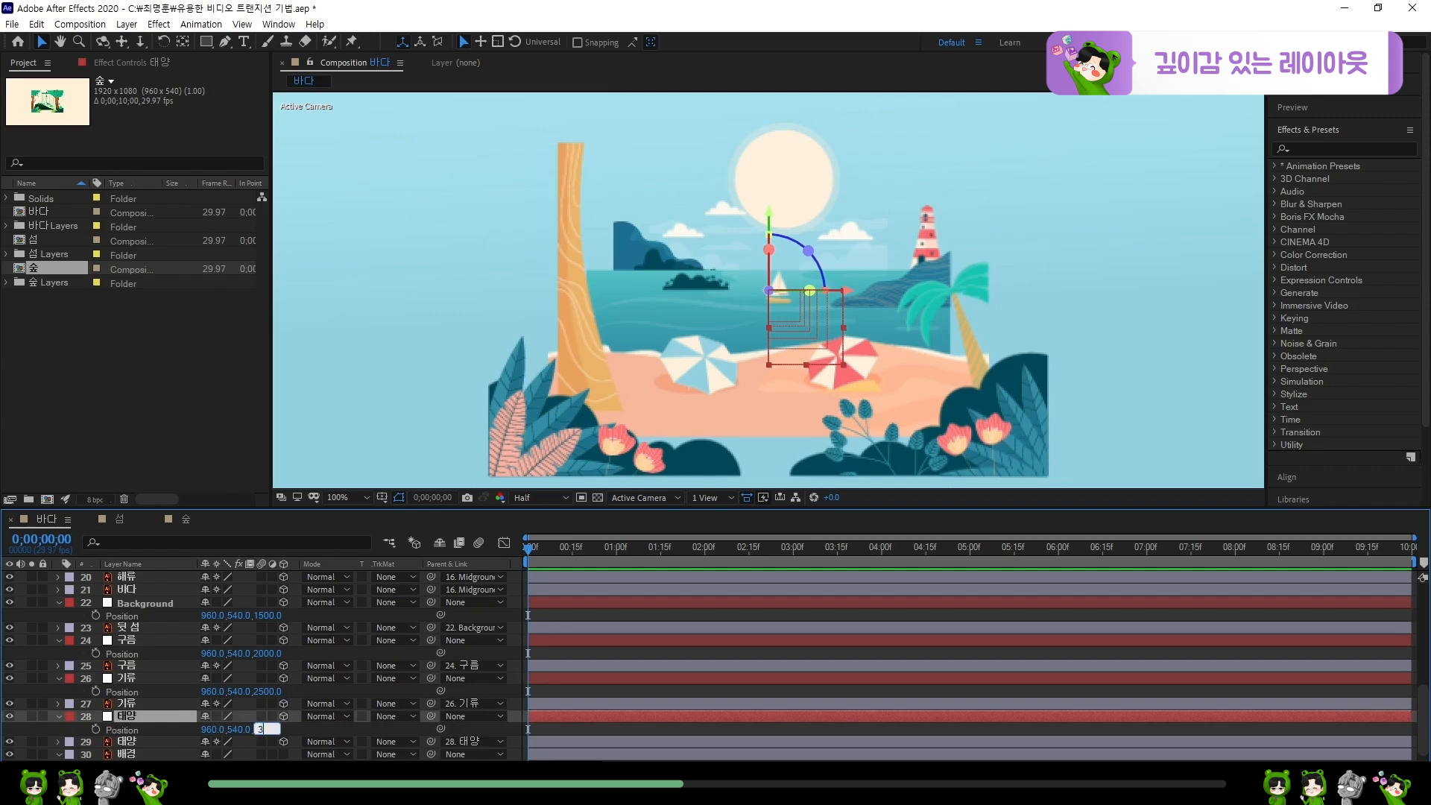
key(Return)
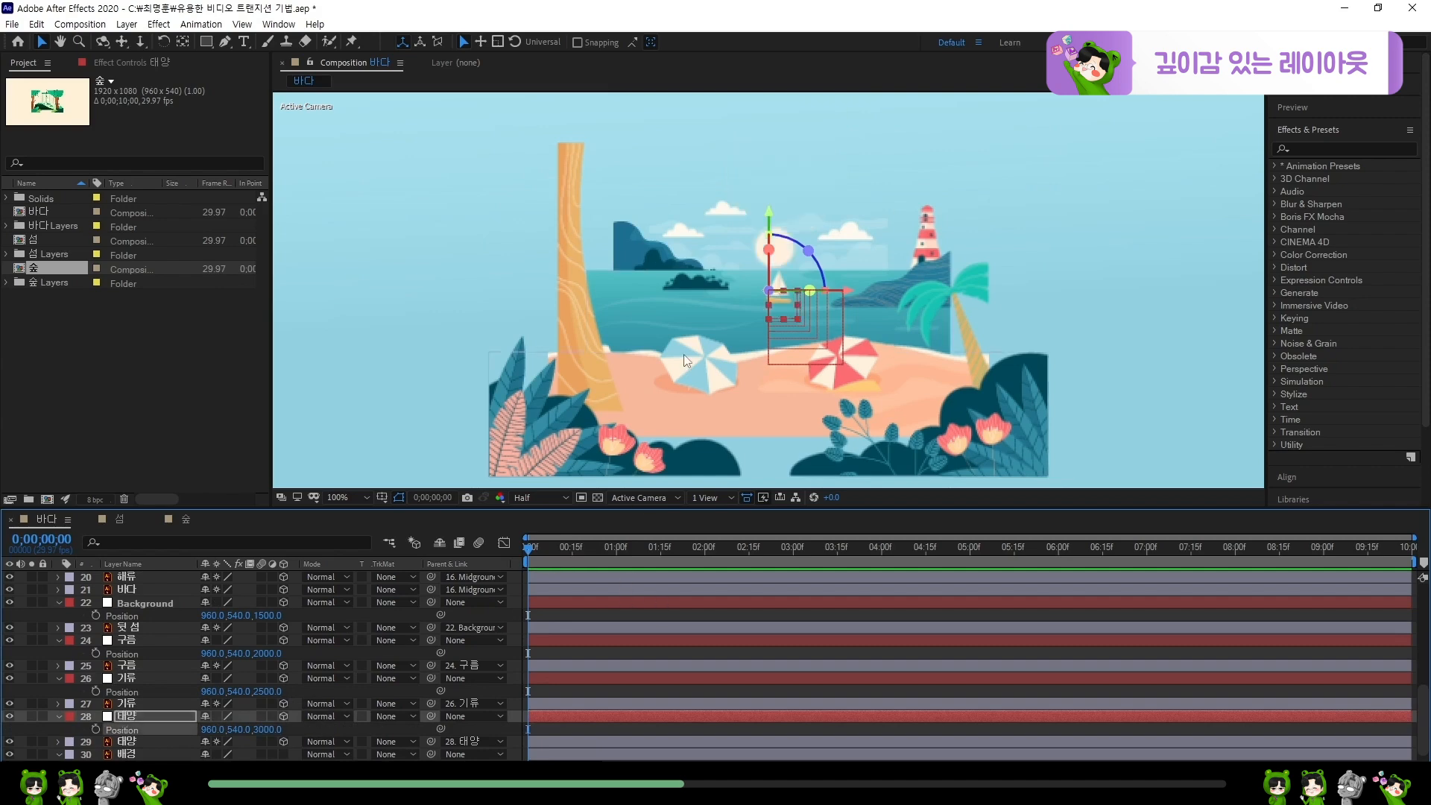
- Switch the composition to Custom View 1 and examine the depth spacing of the layer groups from an angle
scroll(686, 361, down, 2)
click(641, 497)
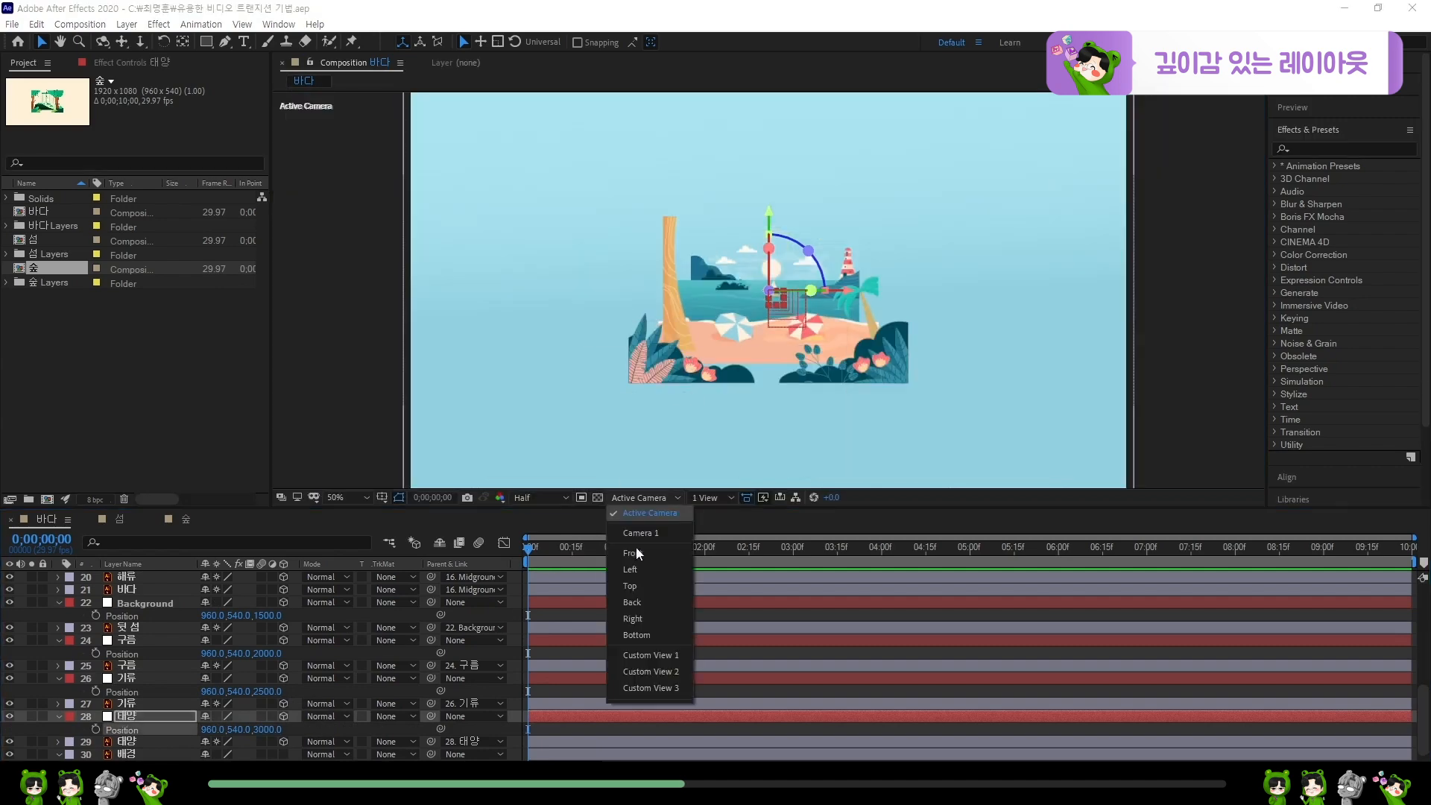
click(655, 655)
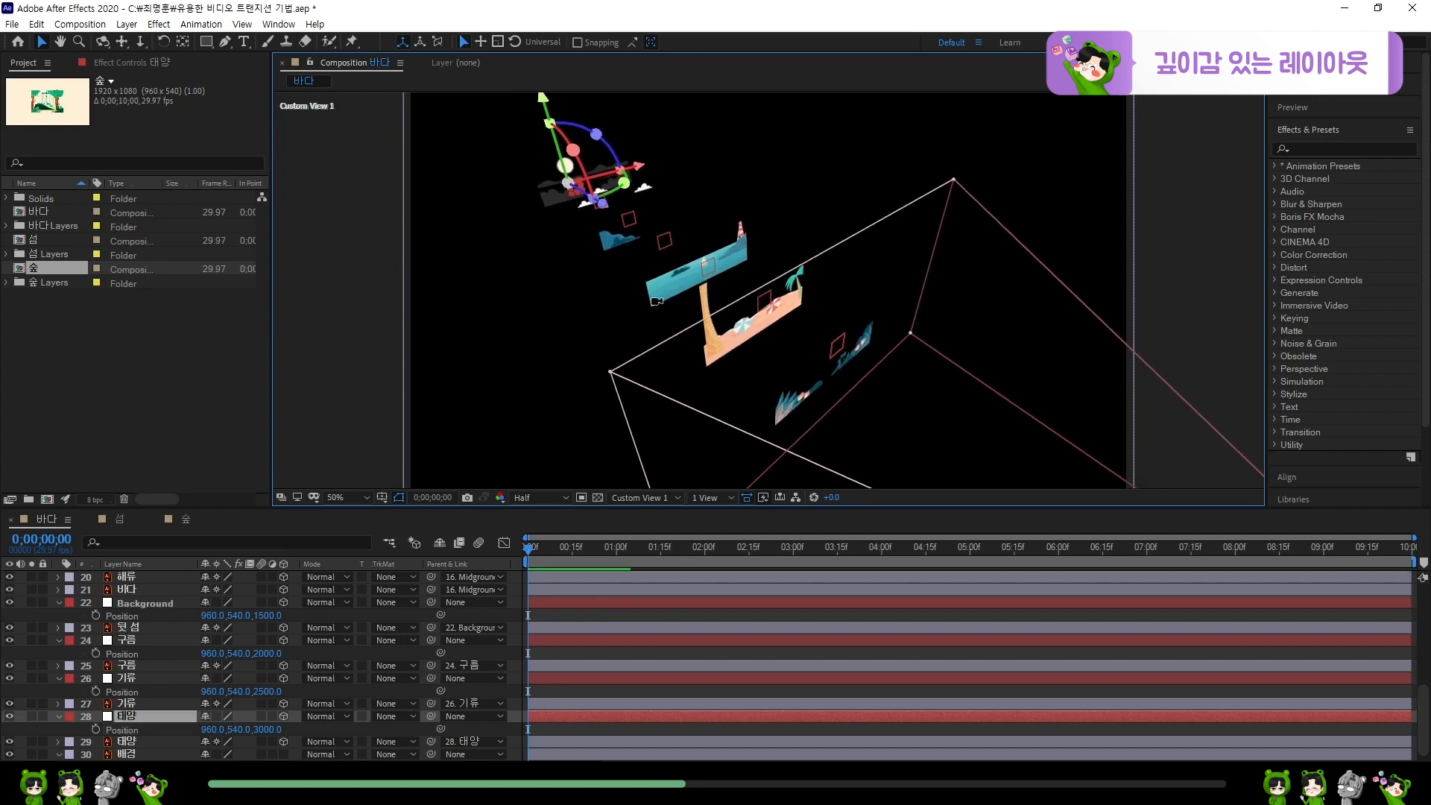
drag(657, 301, 732, 347)
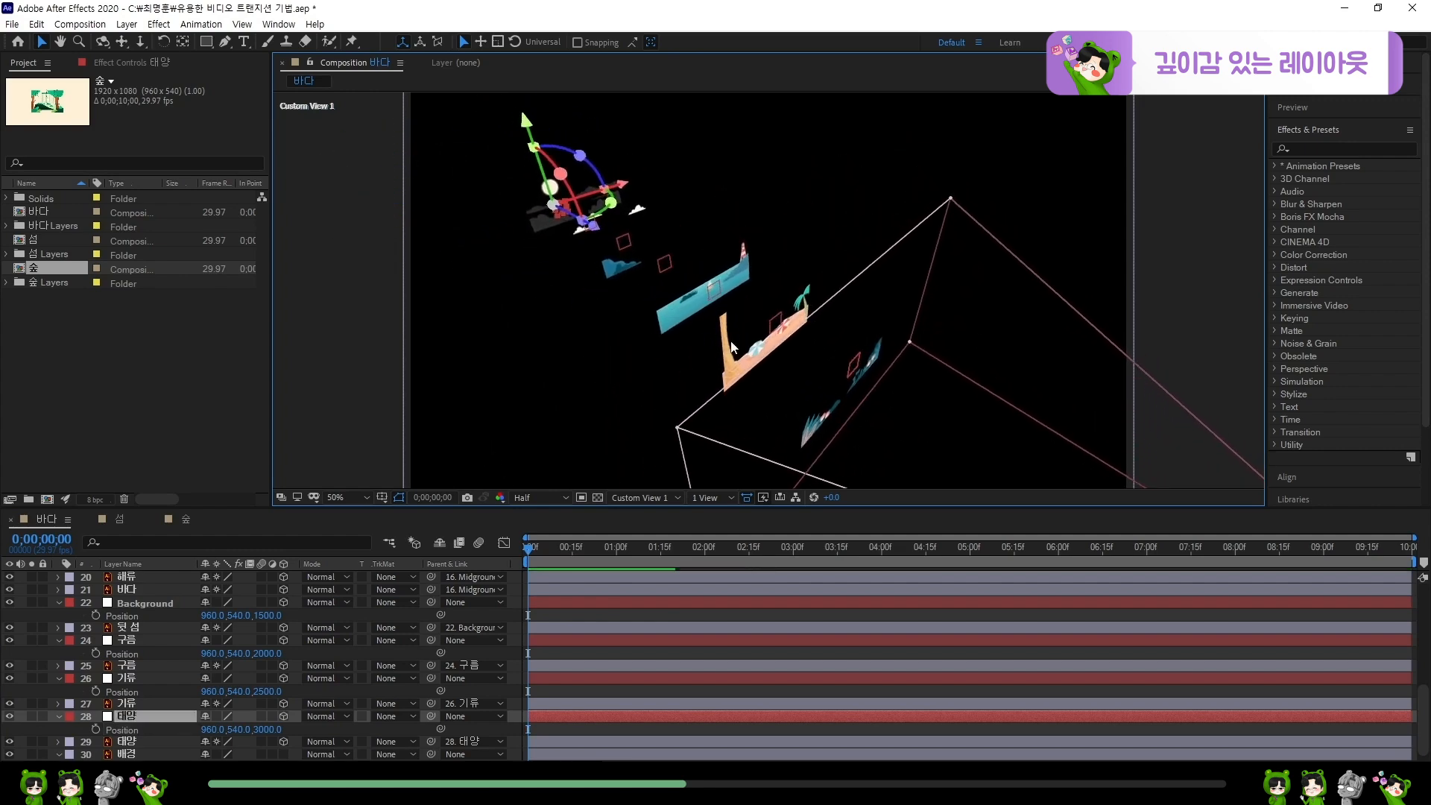
- Return the composition to the Active Camera view and scale the Foreground-1 null uniformly to 257%
click(636, 498)
click(645, 522)
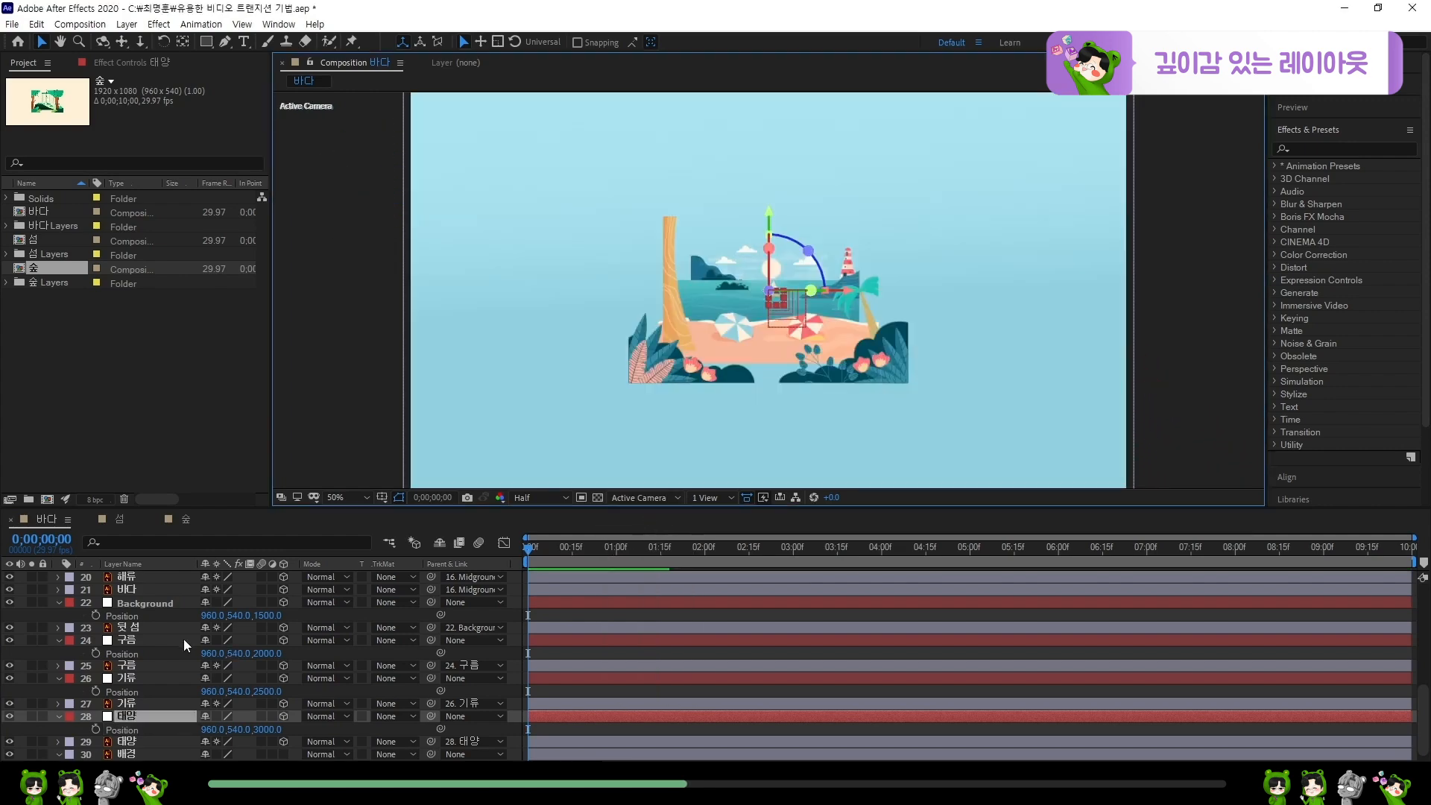
scroll(183, 638, up, 5)
scroll(291, 671, up, 2)
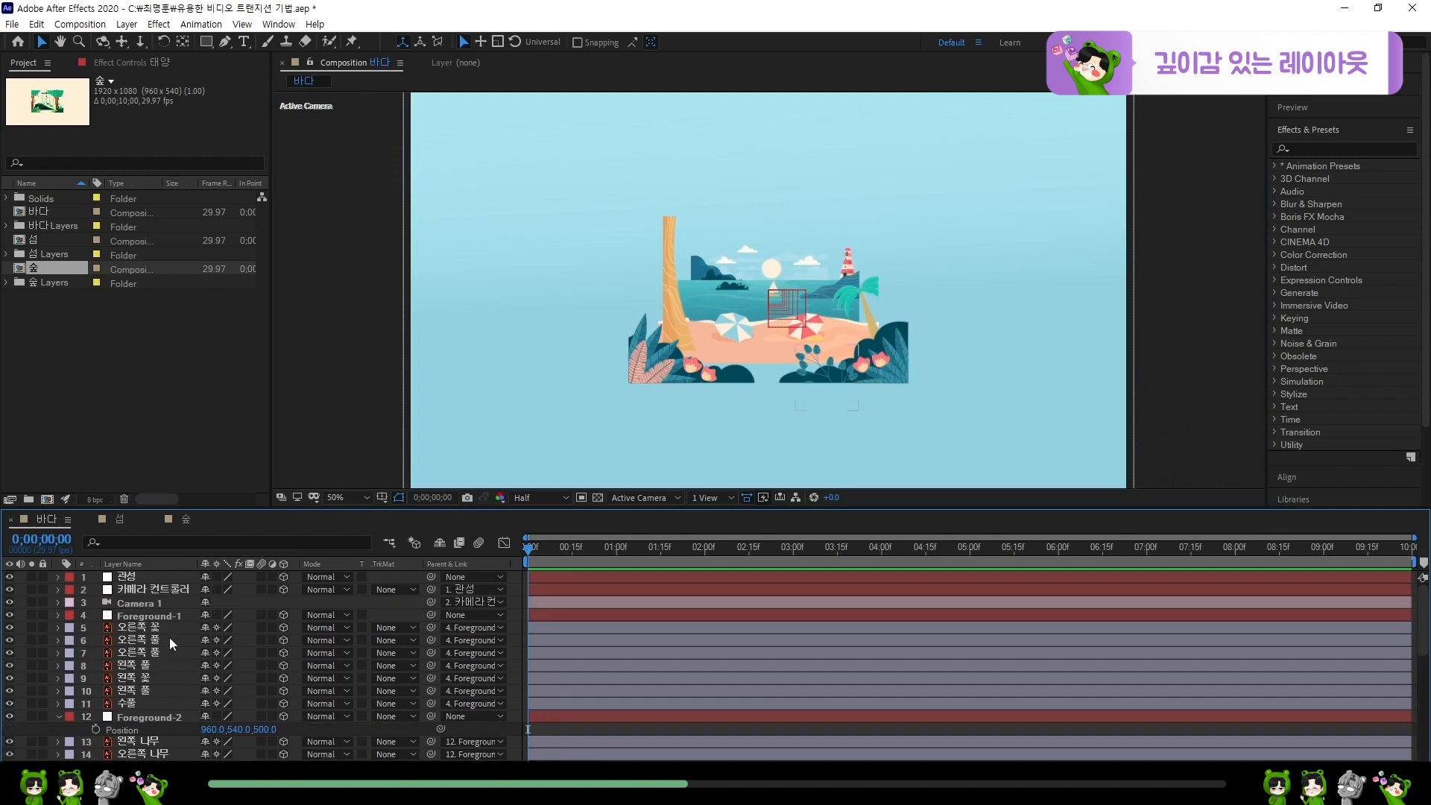
click(149, 615)
scroll(629, 328, down, 2)
key(s)
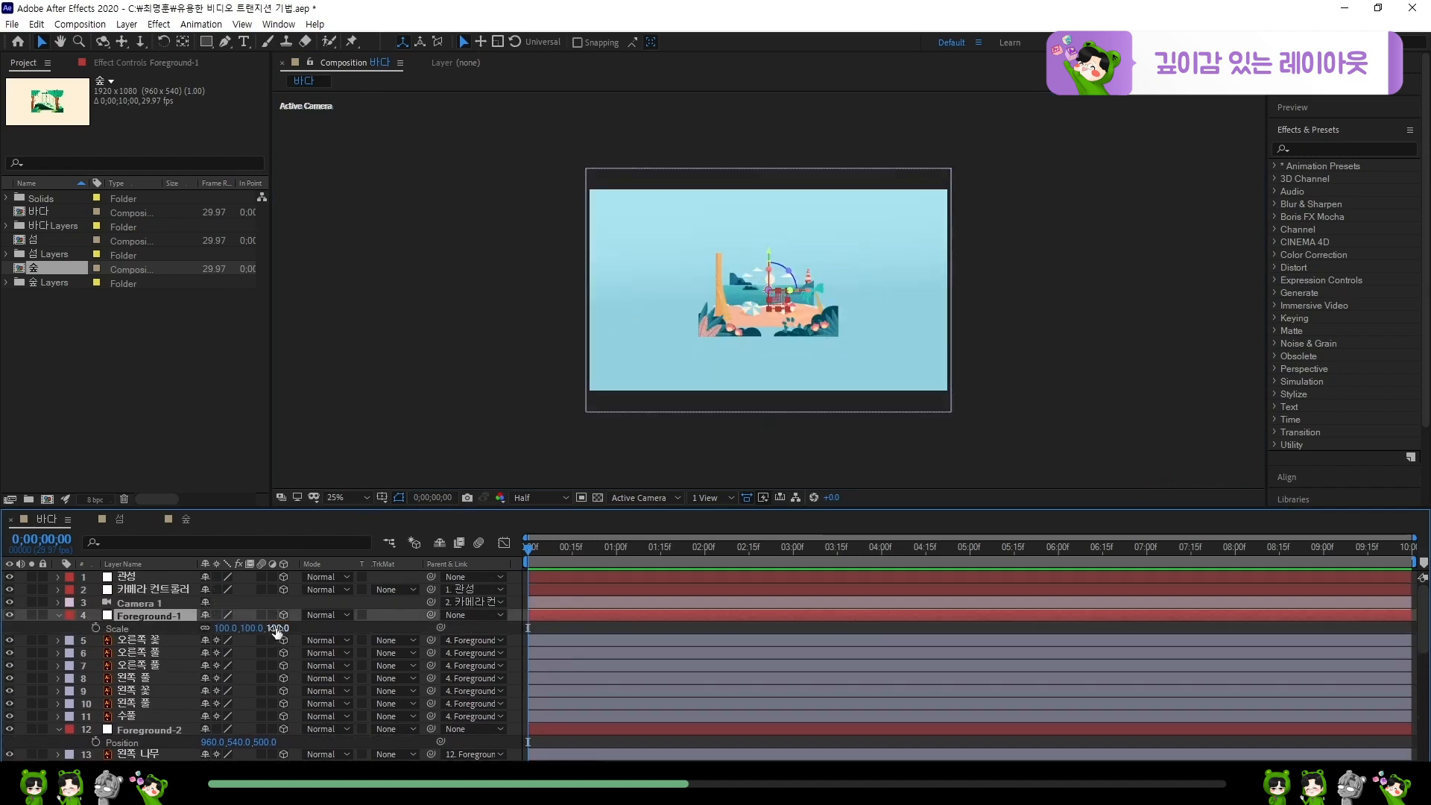
drag(275, 630, 400, 635)
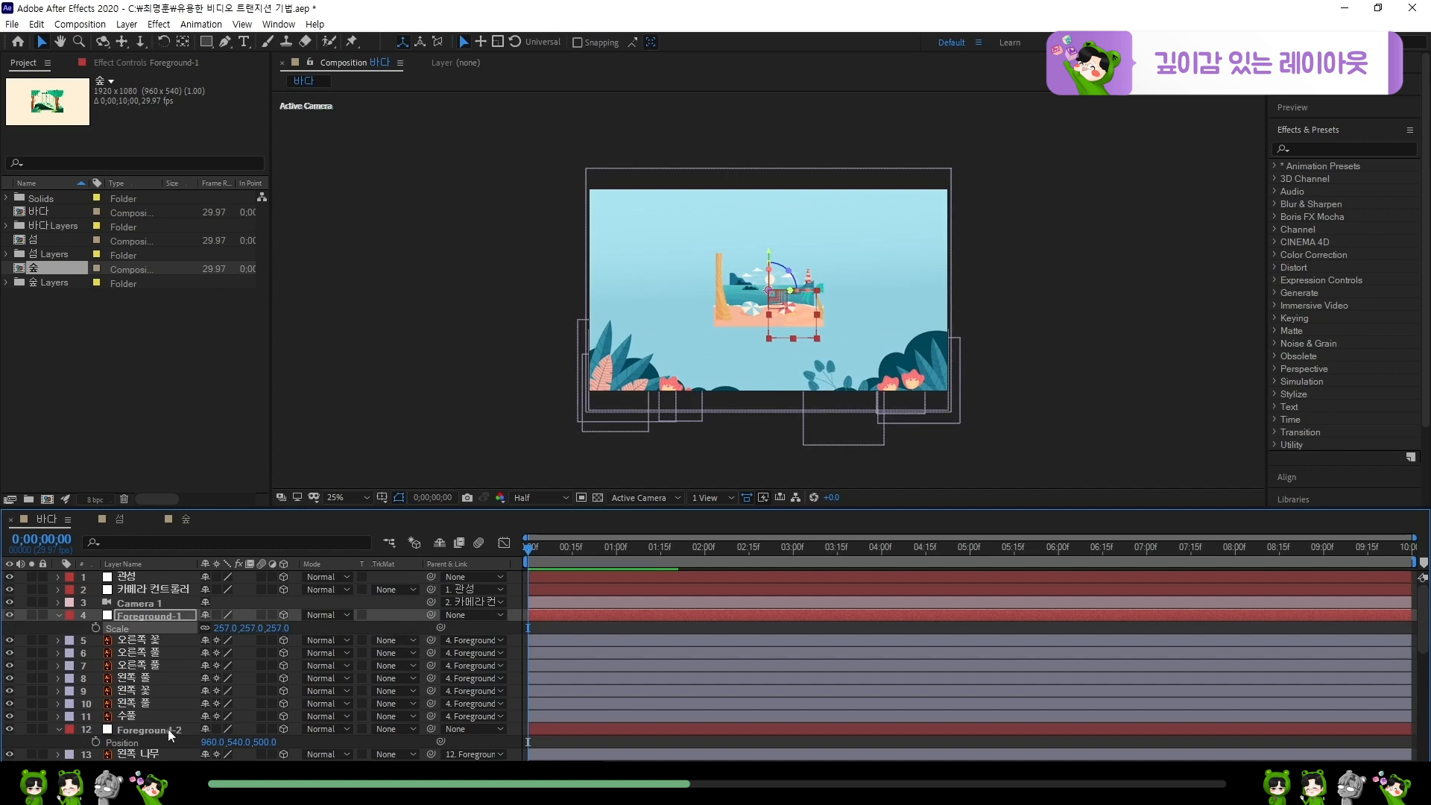
- Scale the Foreground-2 null uniformly to 335% so the beach and trees fill the frame
click(130, 729)
key(s)
drag(271, 744, 447, 751)
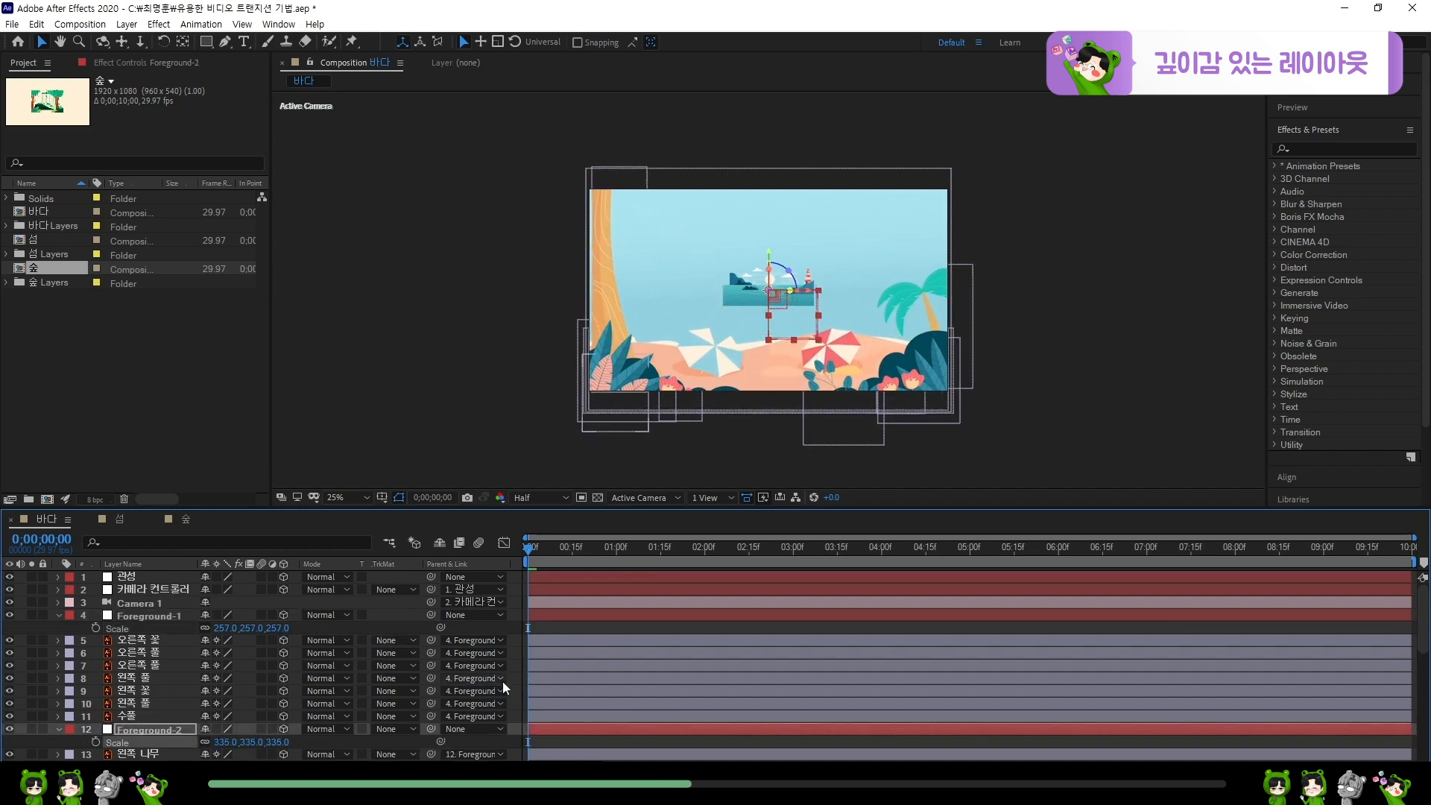
key(shift+slash)
- Scale the Midground null uniformly to 398% so the sea spans the frame behind the beach
scroll(140, 689, down, 4)
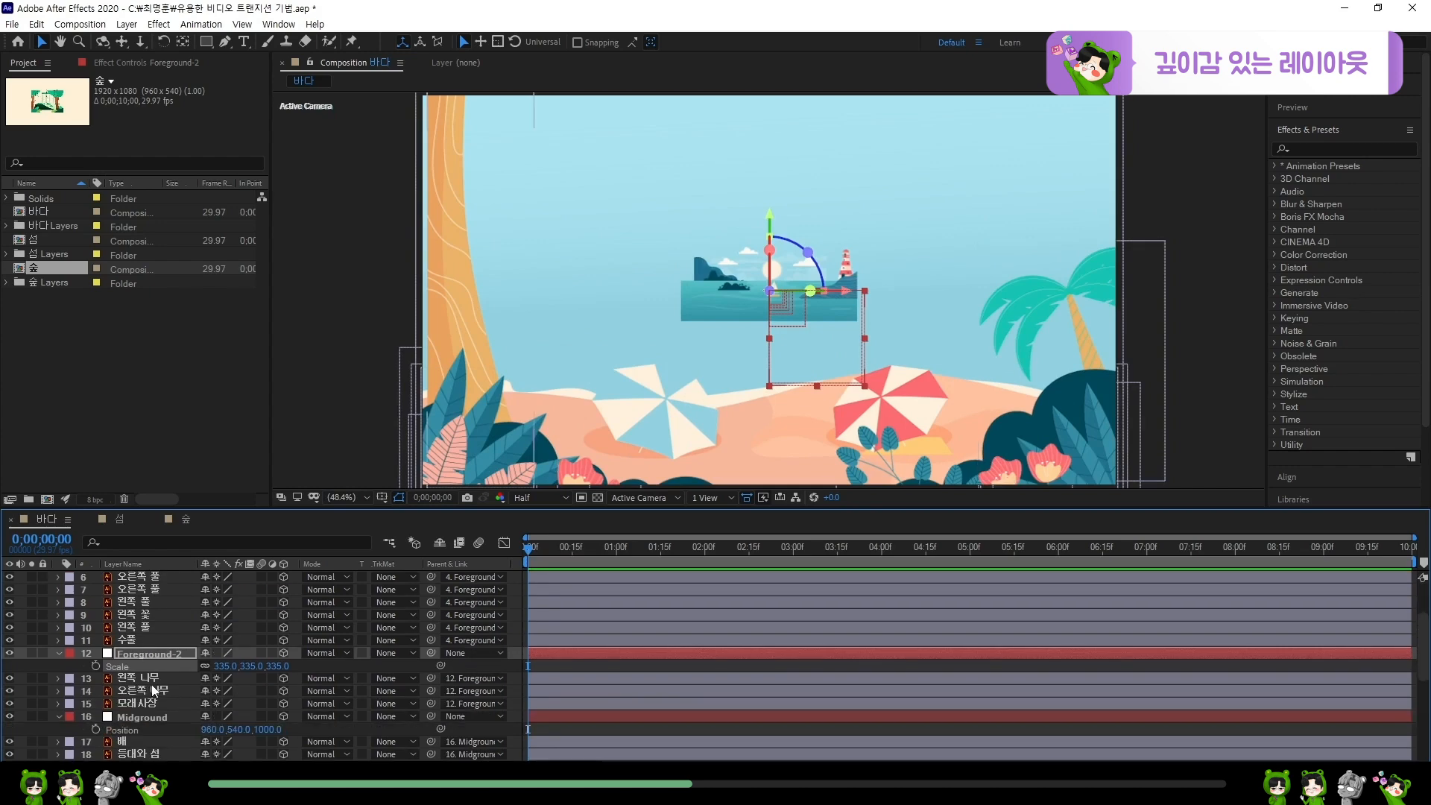
click(164, 642)
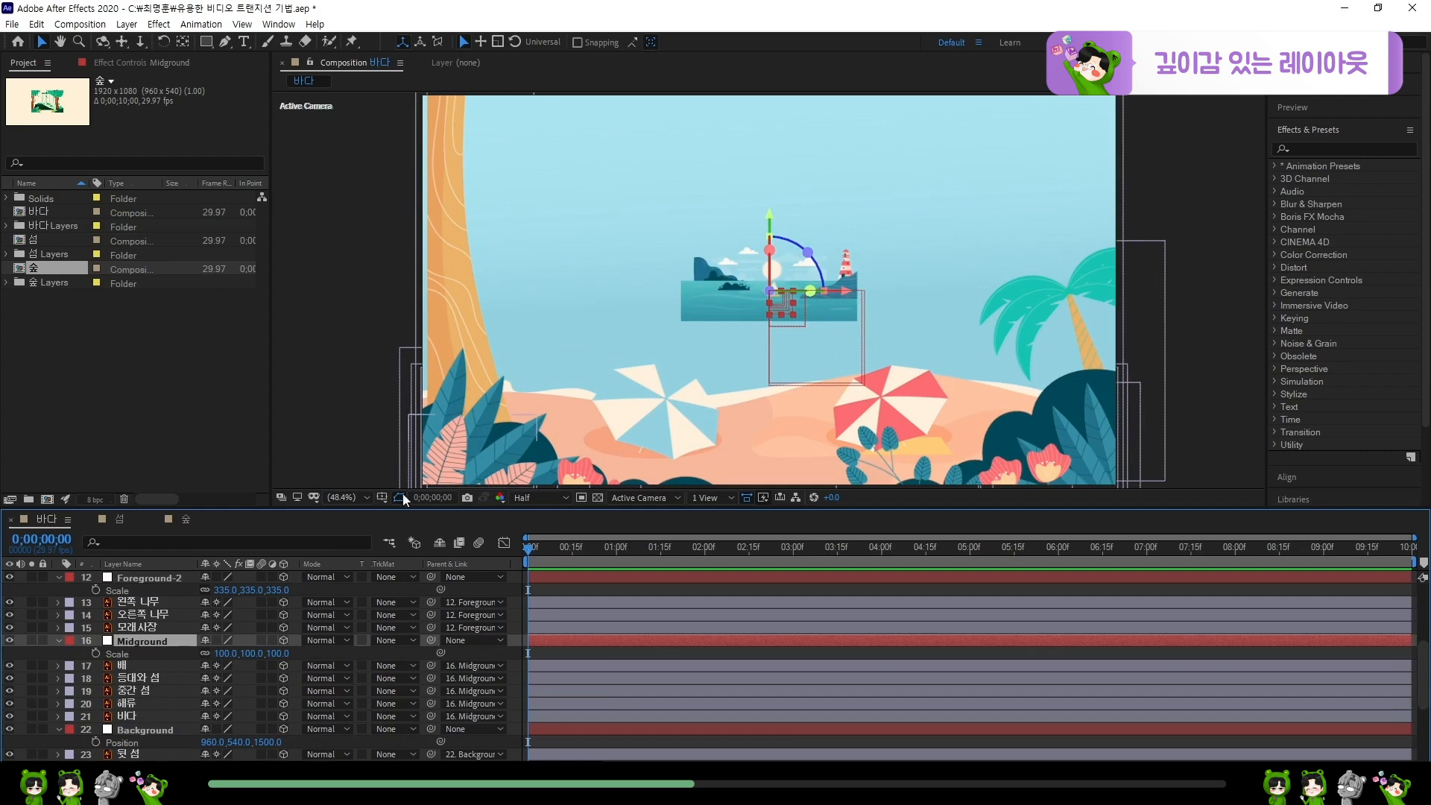
click(356, 499)
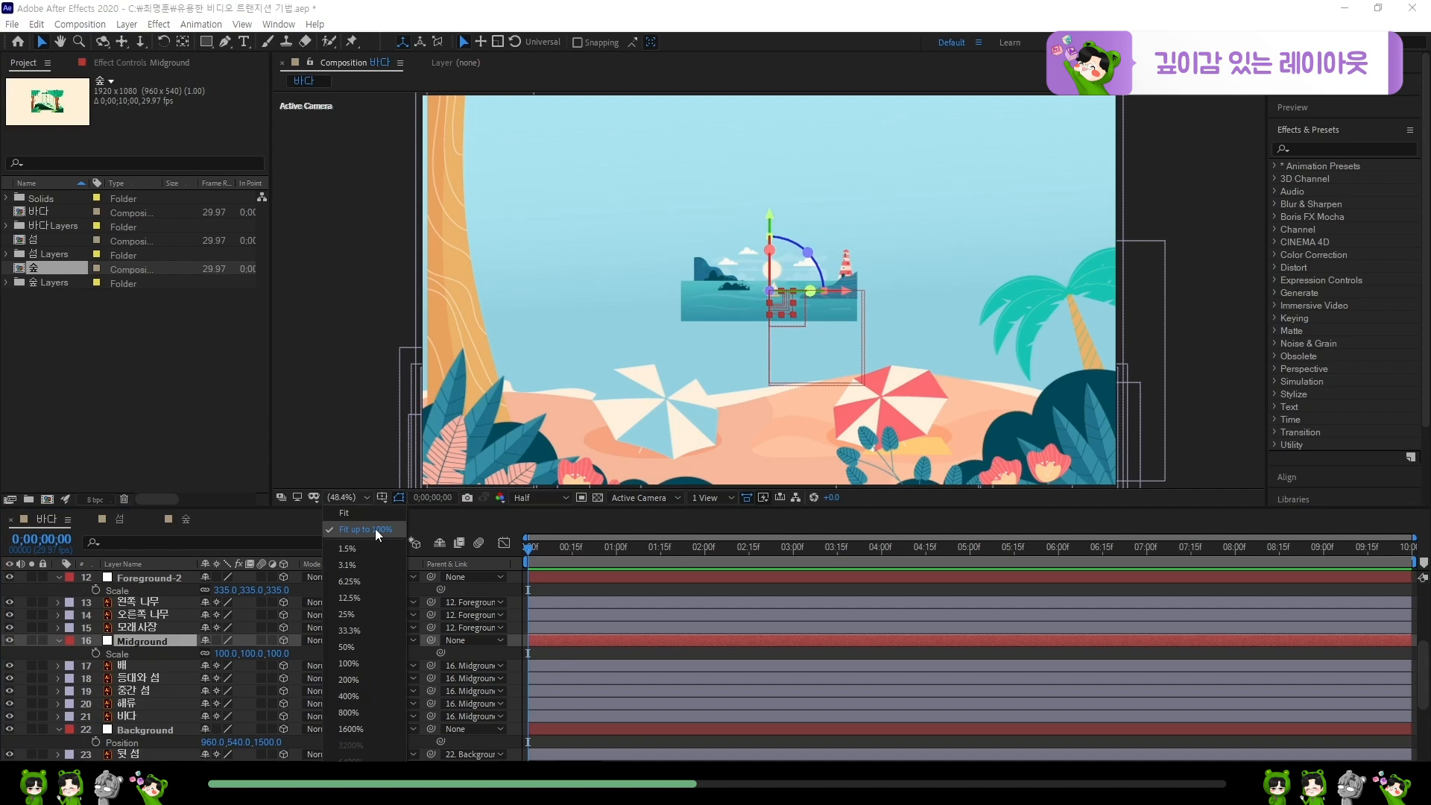
click(374, 529)
scroll(350, 429, down, 2)
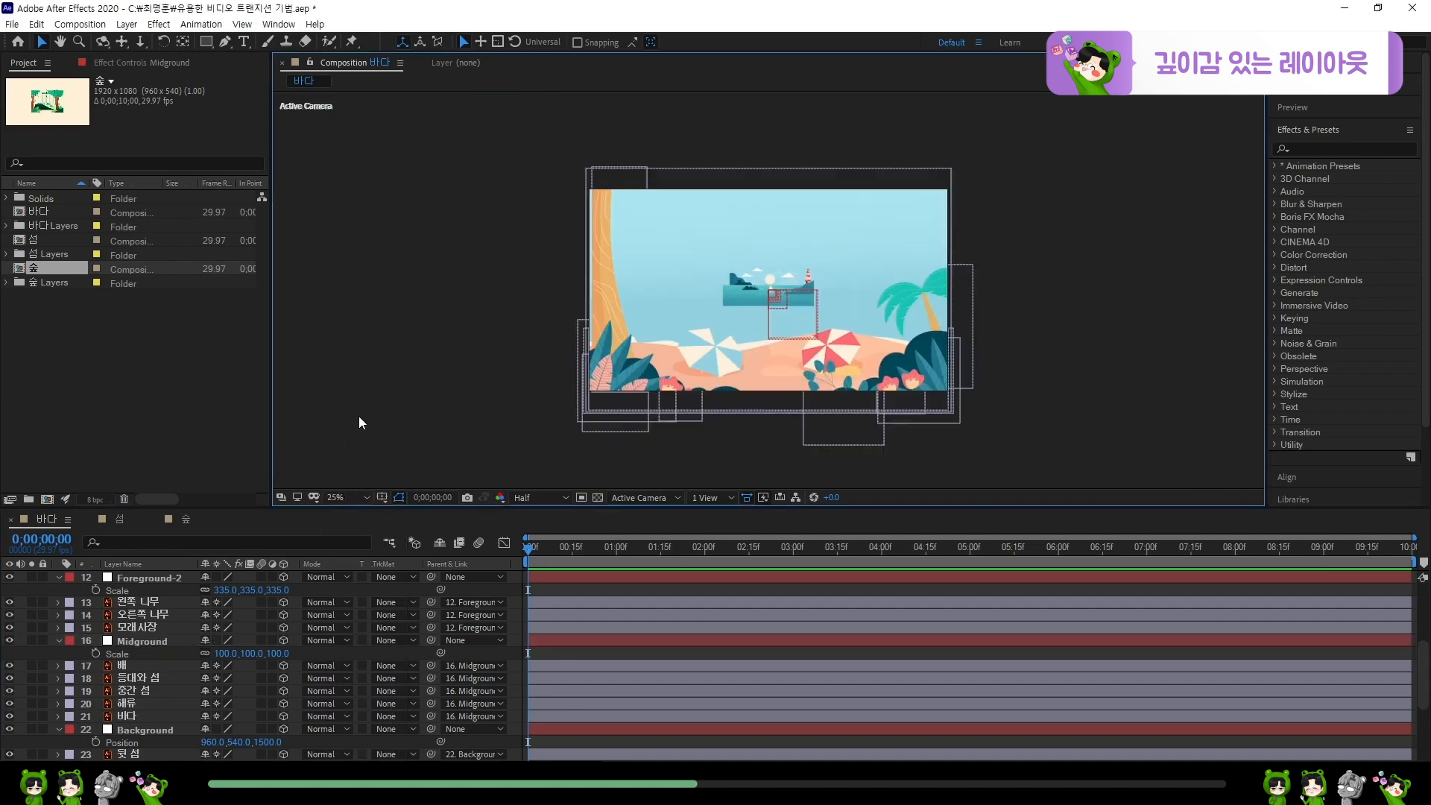
scroll(359, 416, up, 2)
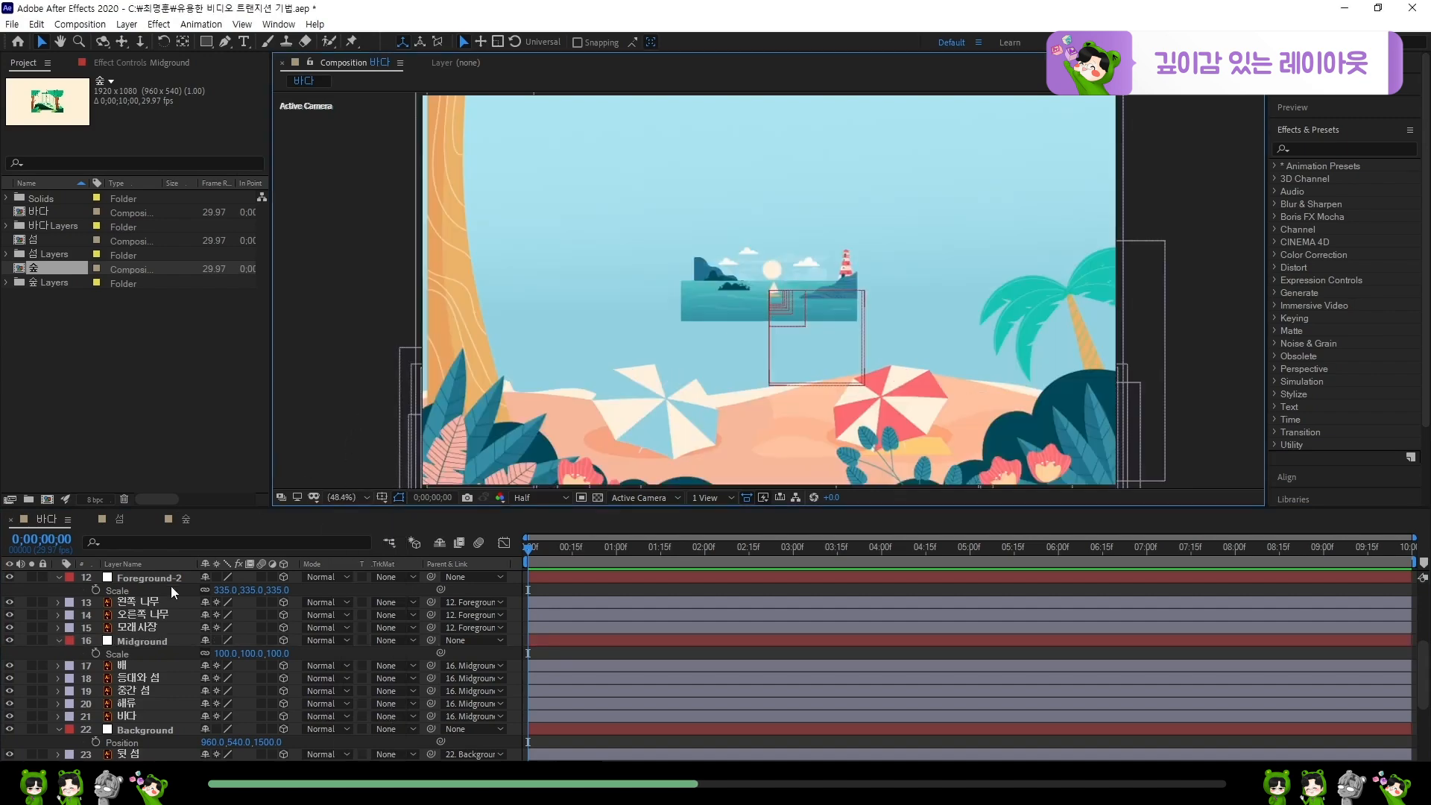
click(167, 643)
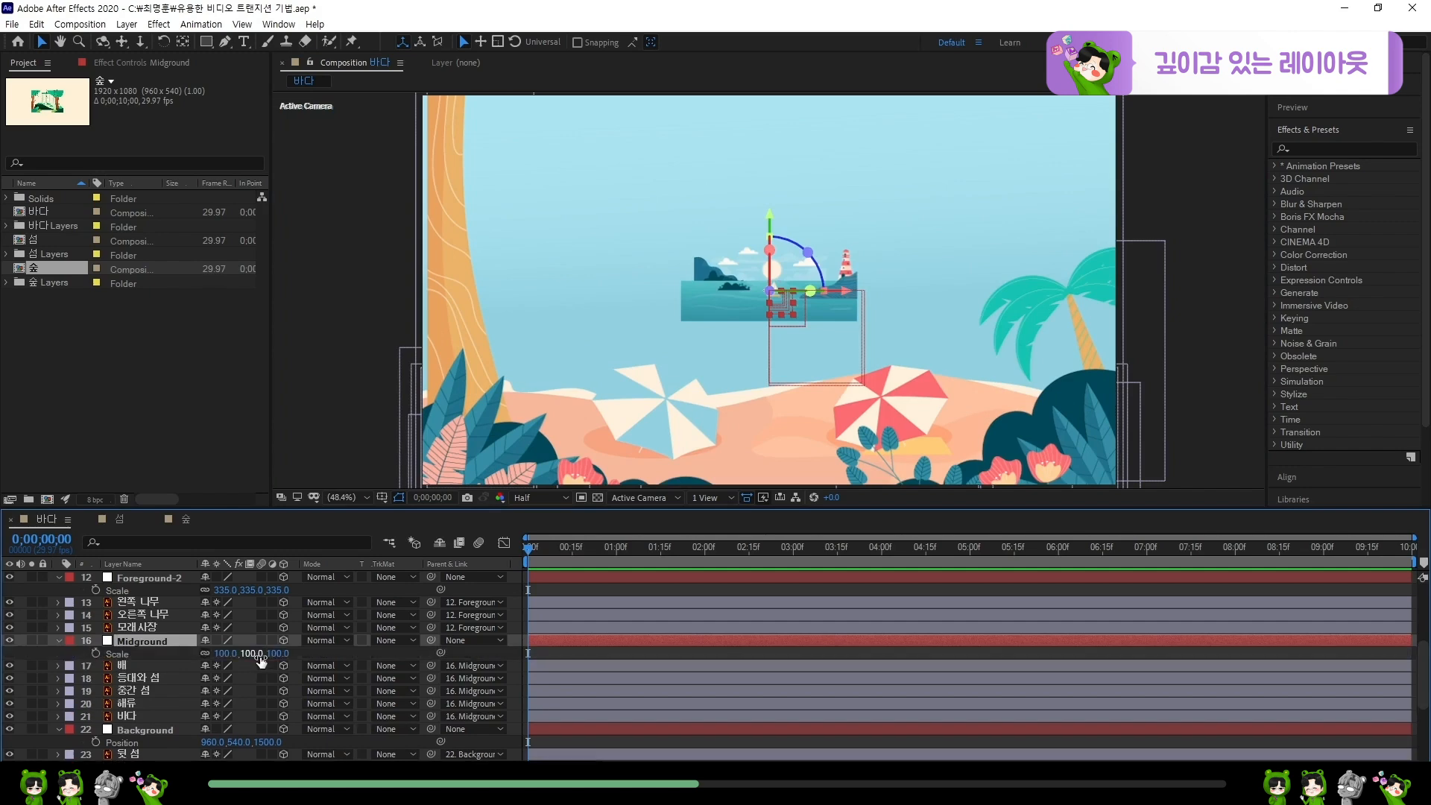
drag(227, 653, 443, 650)
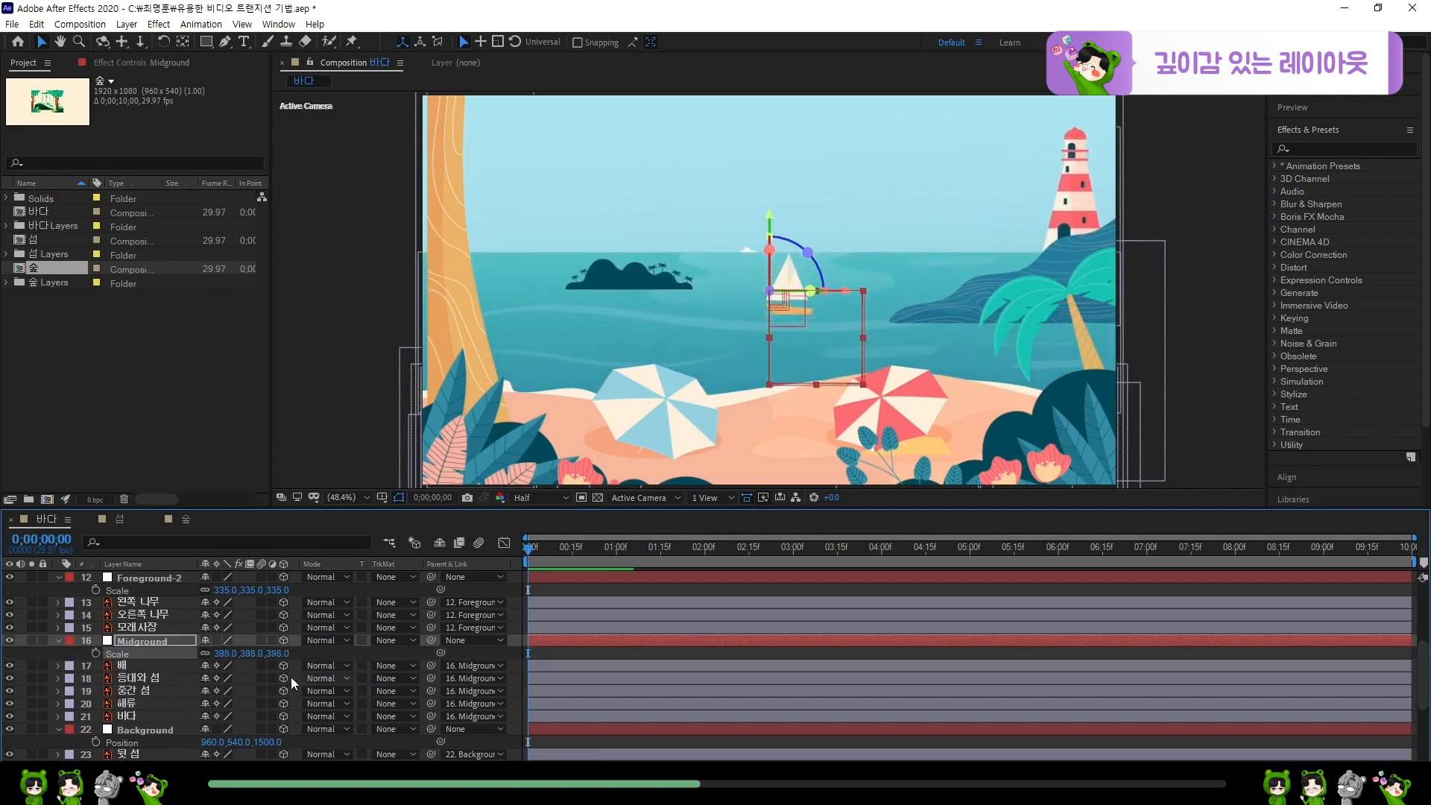
- Scale the Background null uniformly to 464% to enlarge the distant island
scroll(443, 650, down, 1)
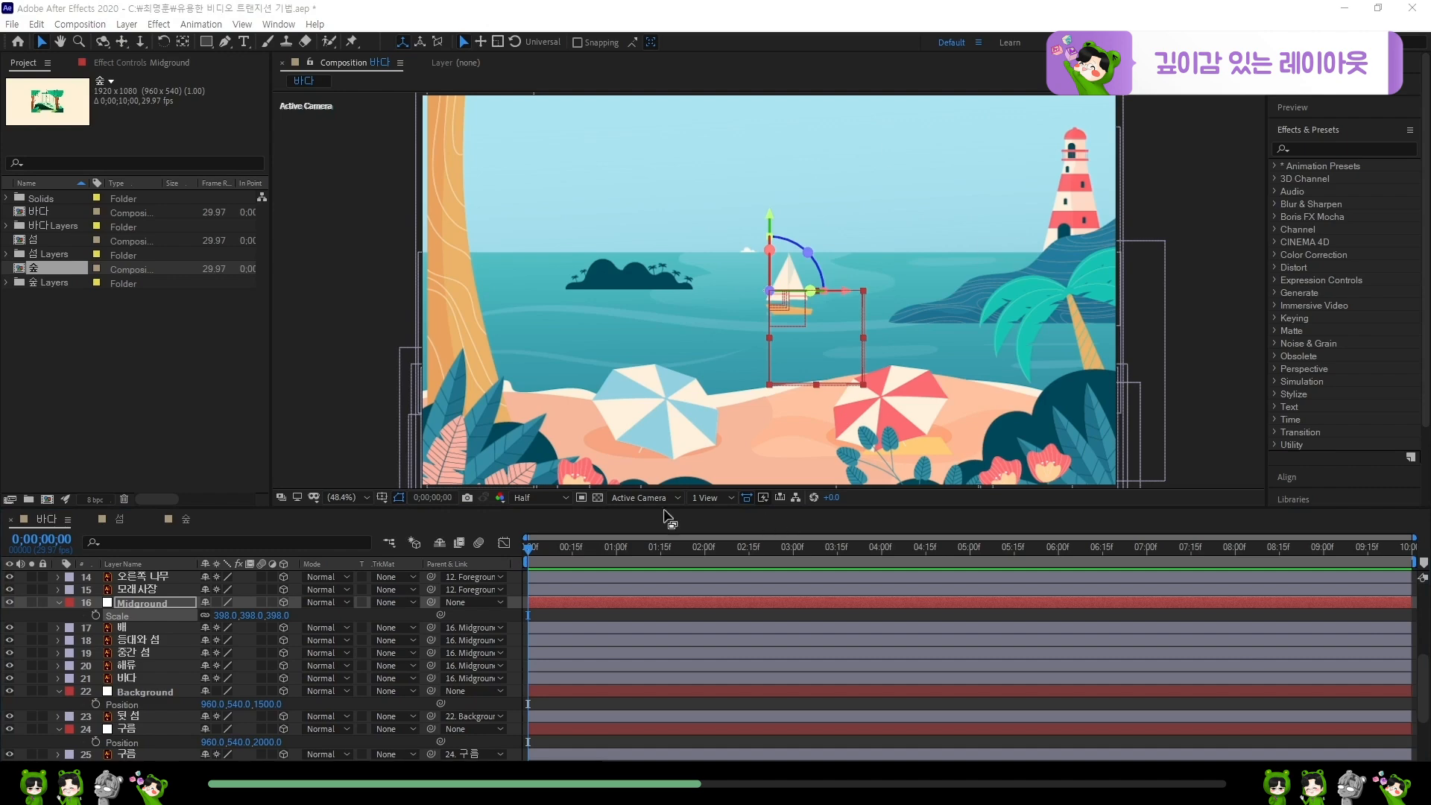
scroll(156, 696, down, 1)
click(179, 656)
key(s)
drag(231, 667, 491, 659)
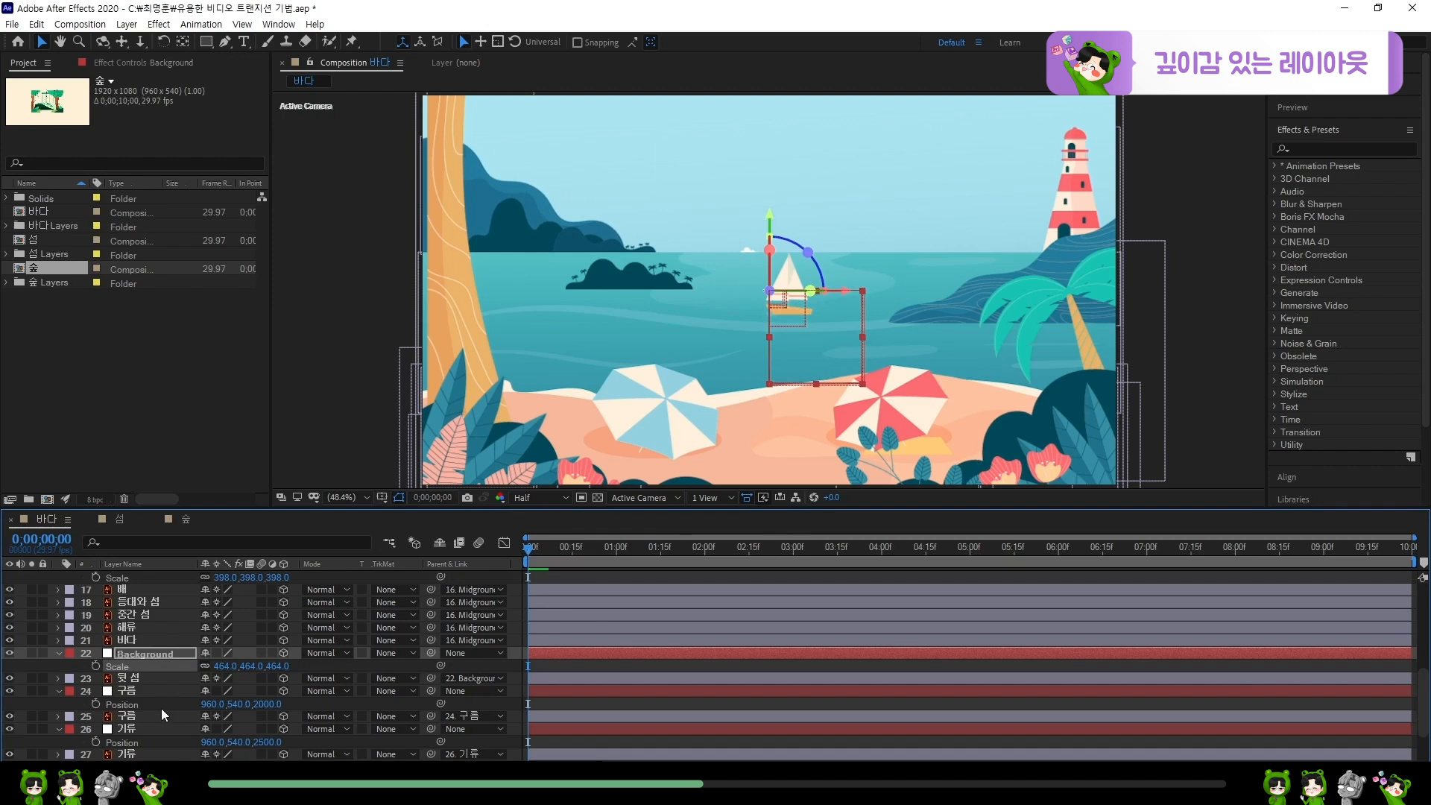
- Scale the 구름 null uniformly to 425% to enlarge the clouds in the sky
scroll(167, 670, down, 1)
click(168, 667)
key(s)
drag(227, 666, 463, 665)
- Reveal the Scale property of the 기류 null
click(179, 692)
key(s)
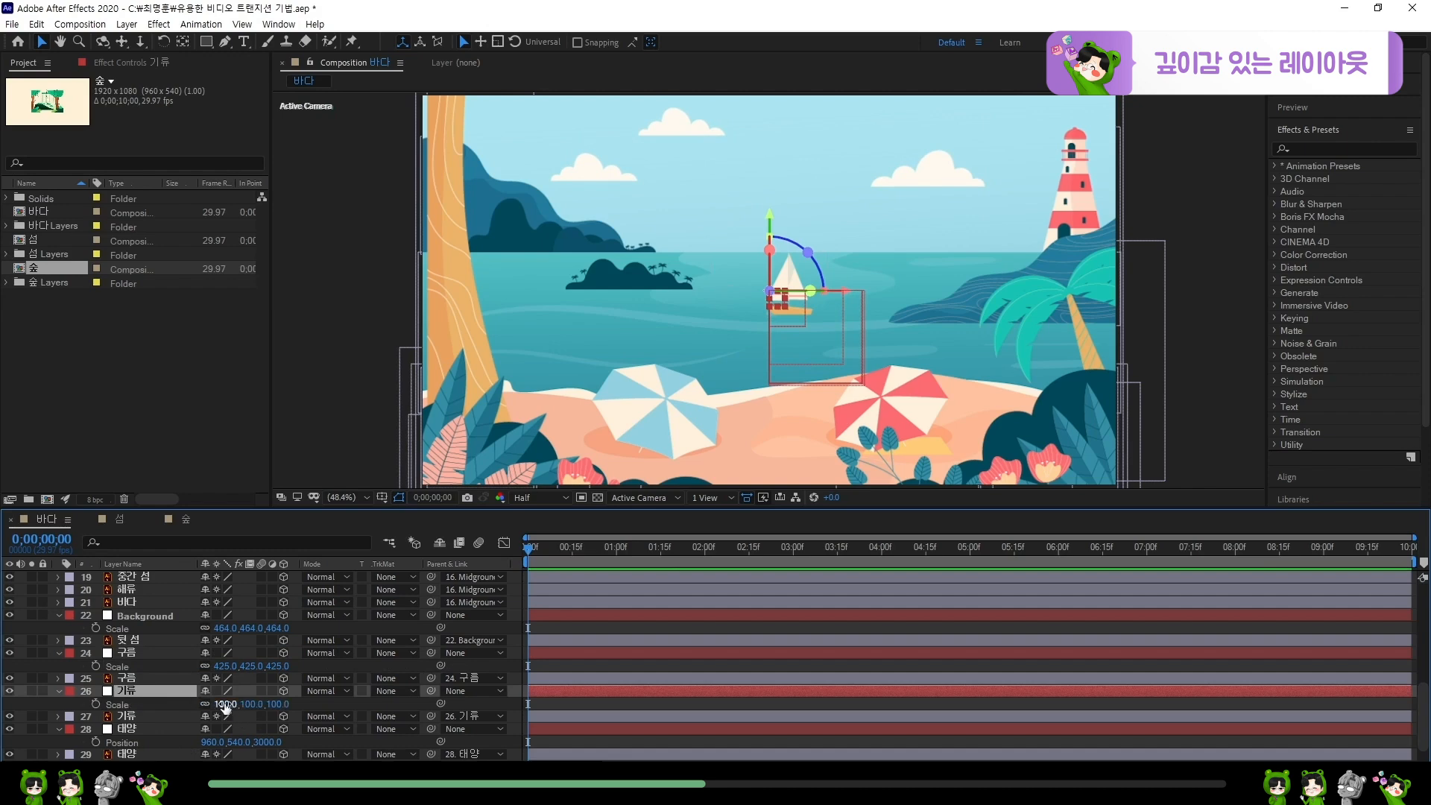
- Scale the 기류 null to 603% and the 태양 null to 523%
drag(224, 703, 593, 696)
click(150, 731)
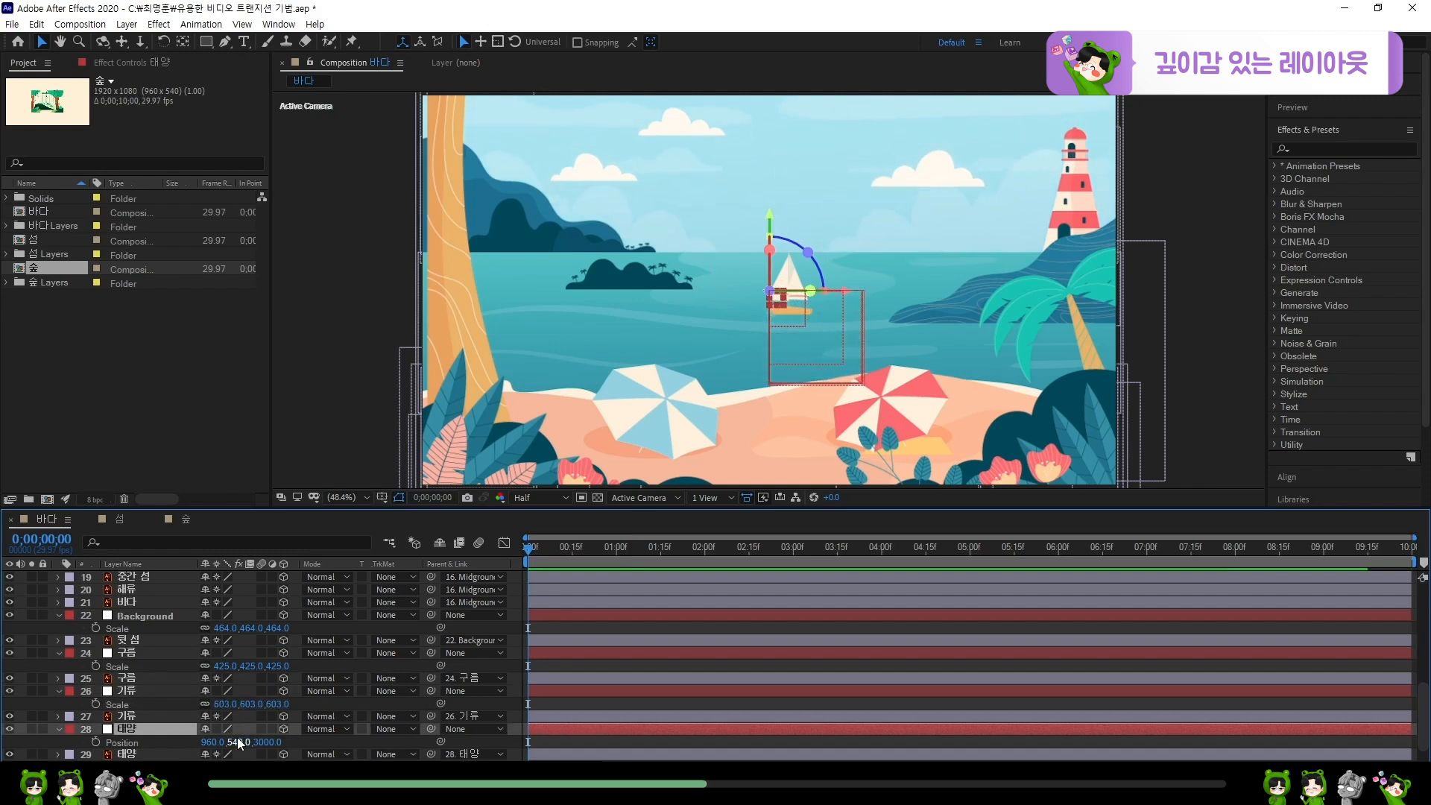
key(s)
drag(224, 743, 550, 748)
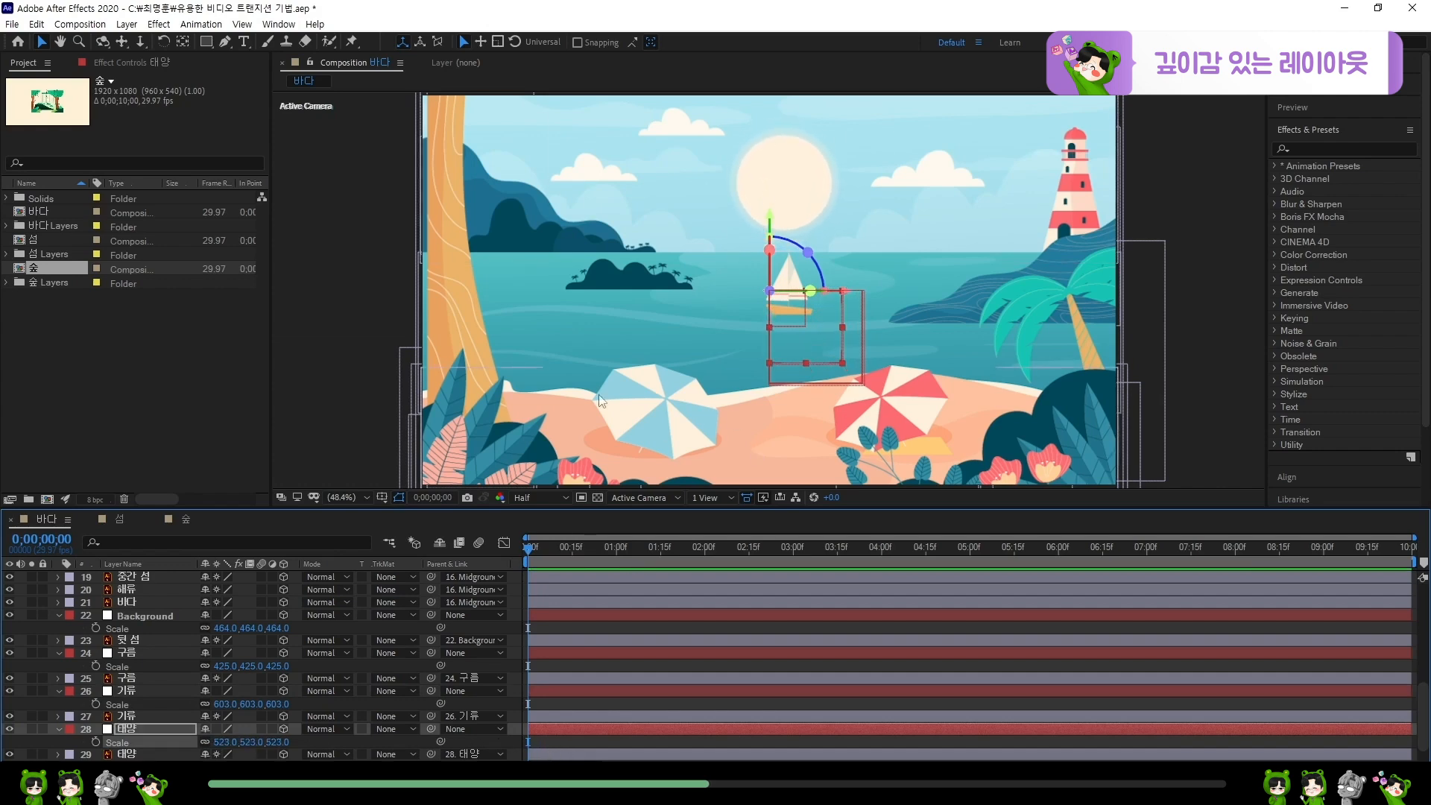
- Show the Title/Action Safe guides and shift the 태양 null horizontally so the sun sits on the frame's vertical centre line
click(397, 498)
click(382, 497)
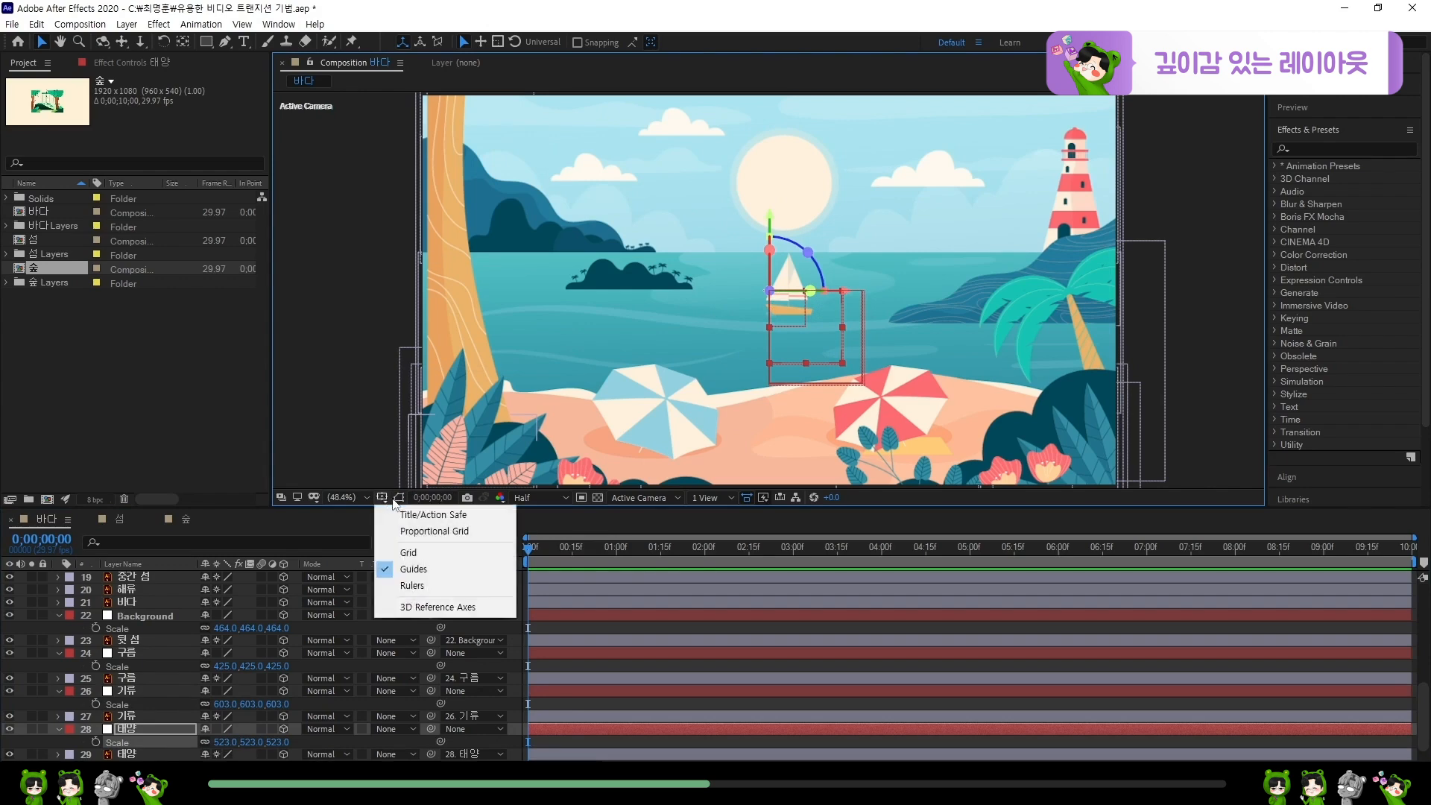
click(381, 497)
click(382, 497)
click(393, 514)
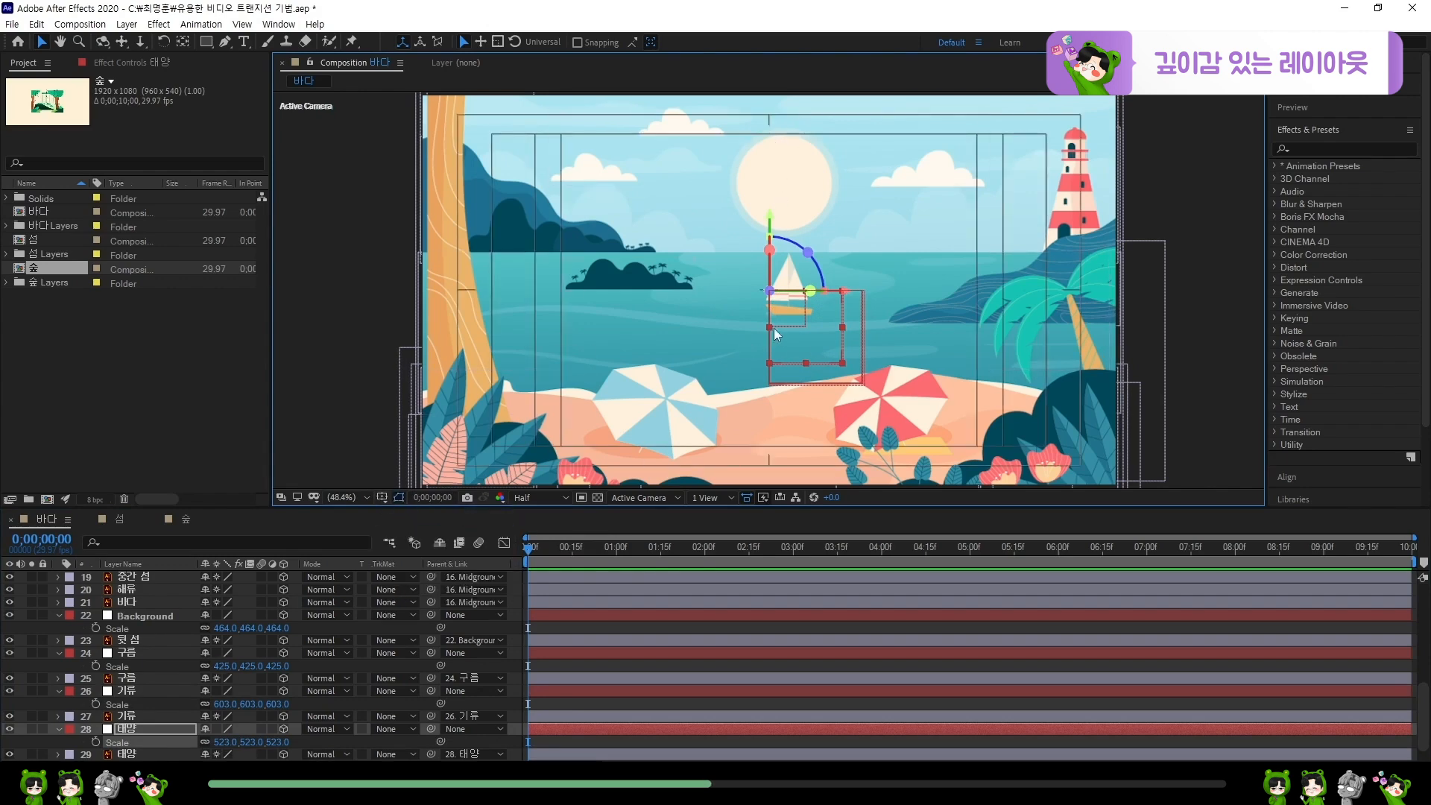
drag(844, 294, 797, 294)
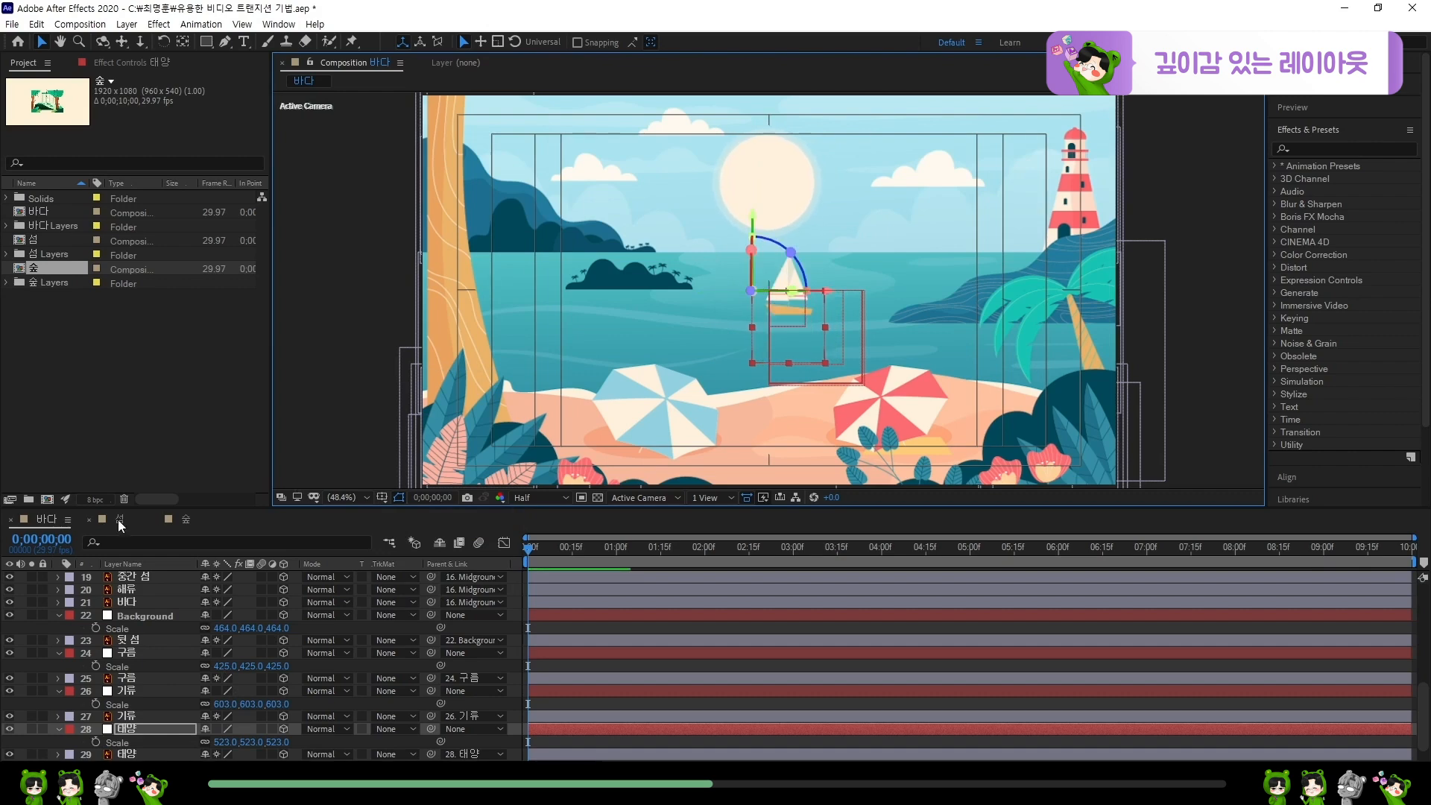
- Return to the 바다 composition and hide its Title/Action Safe guides
click(118, 519)
click(185, 522)
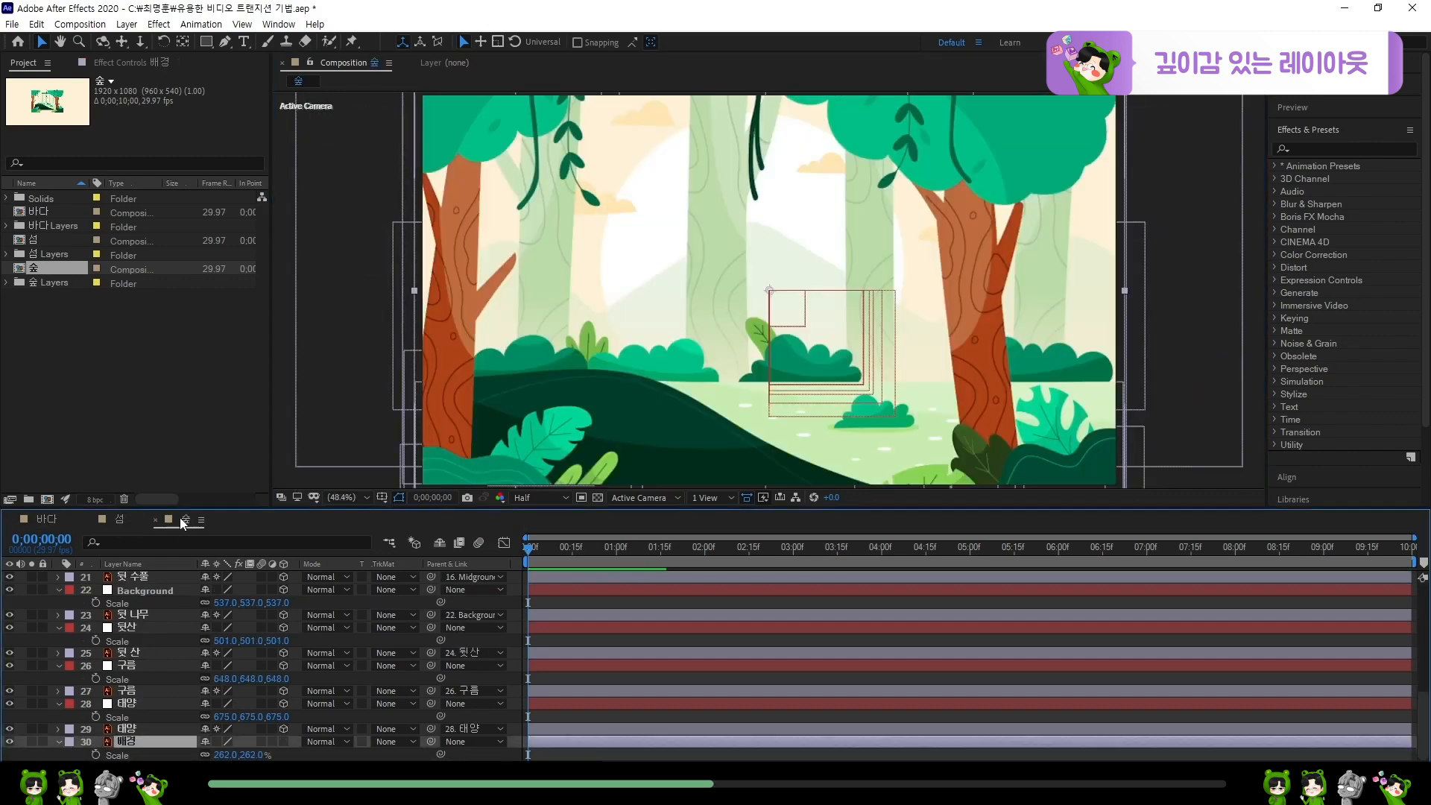
click(57, 517)
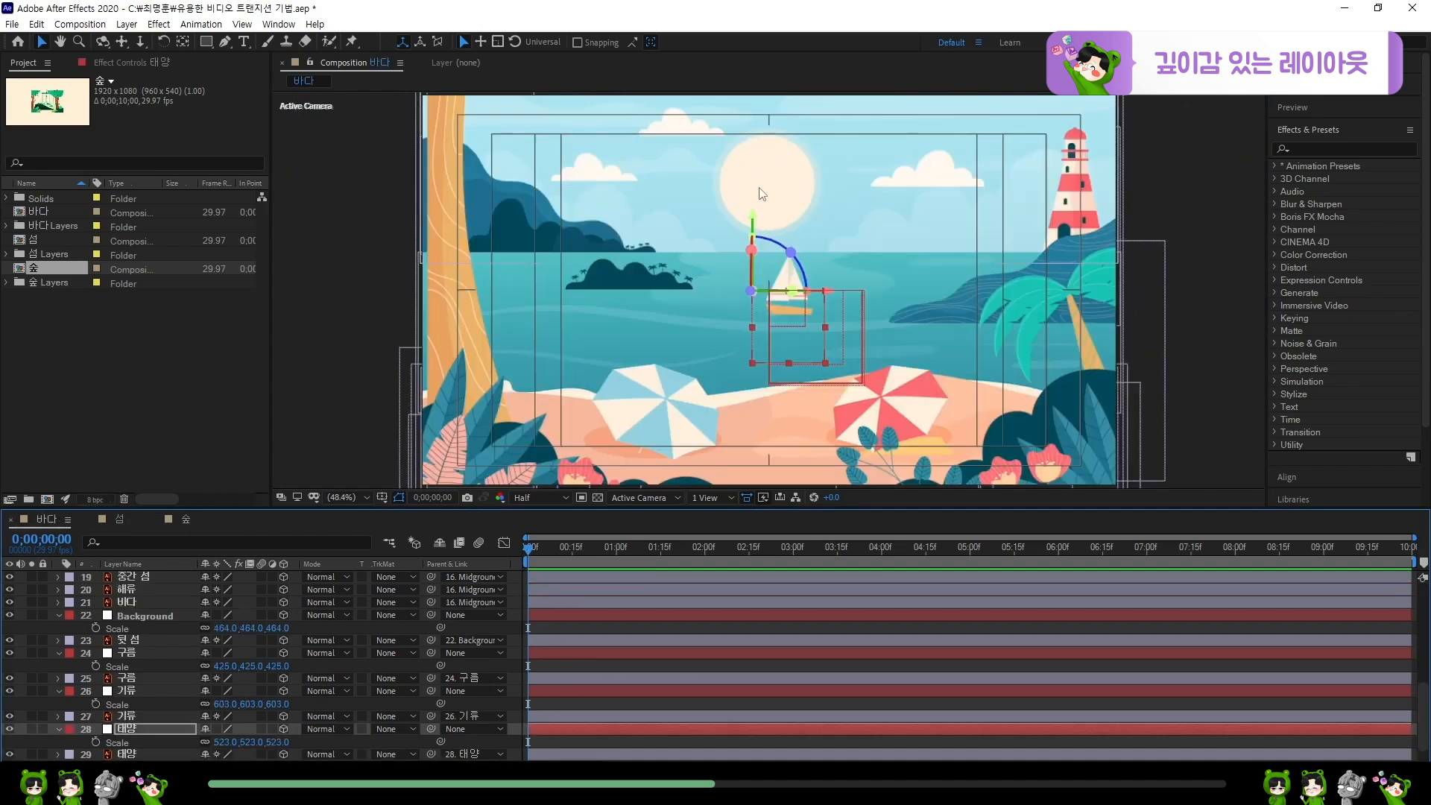
click(384, 499)
click(424, 512)
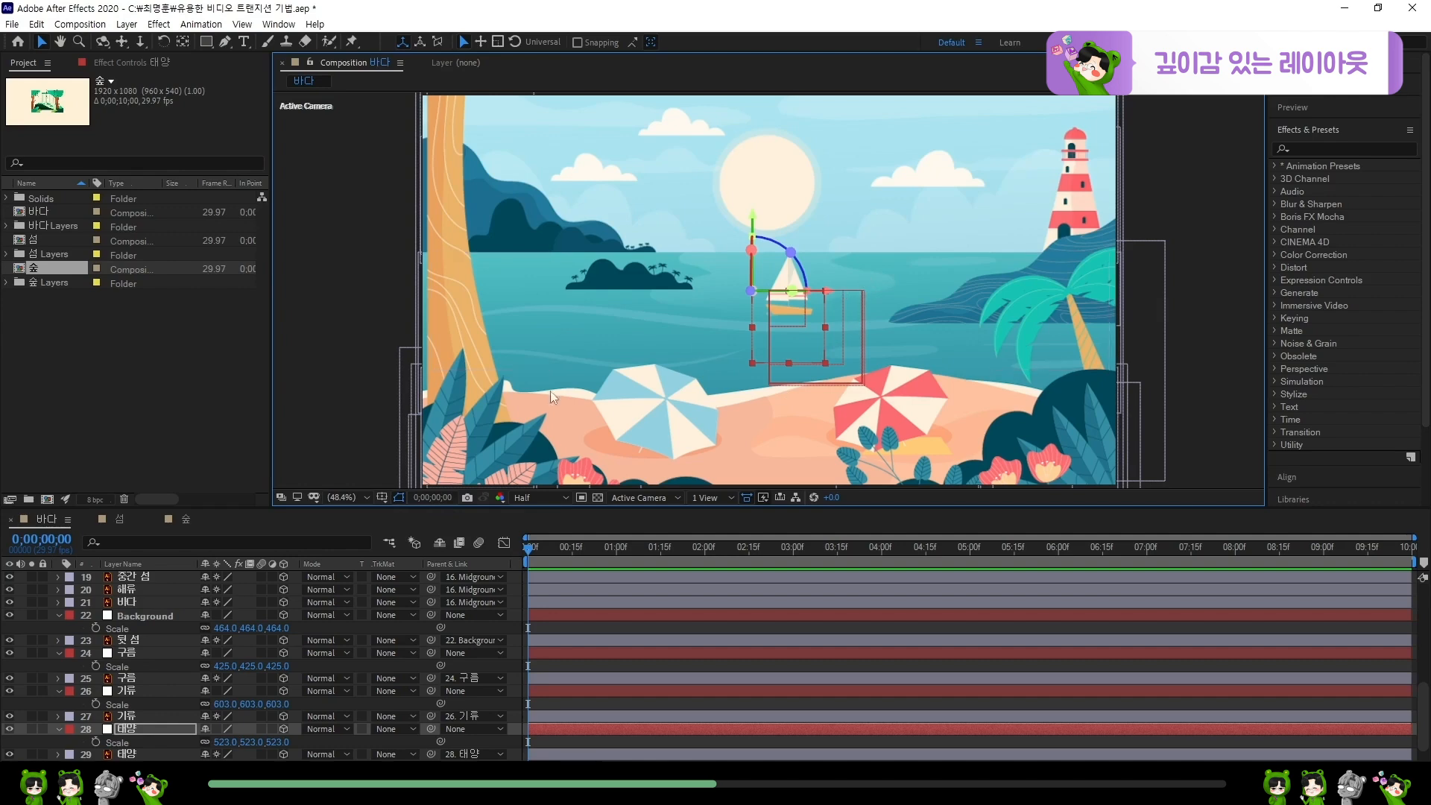
- Lower the Midground null by setting its Y position to 643
scroll(176, 660, up, 3)
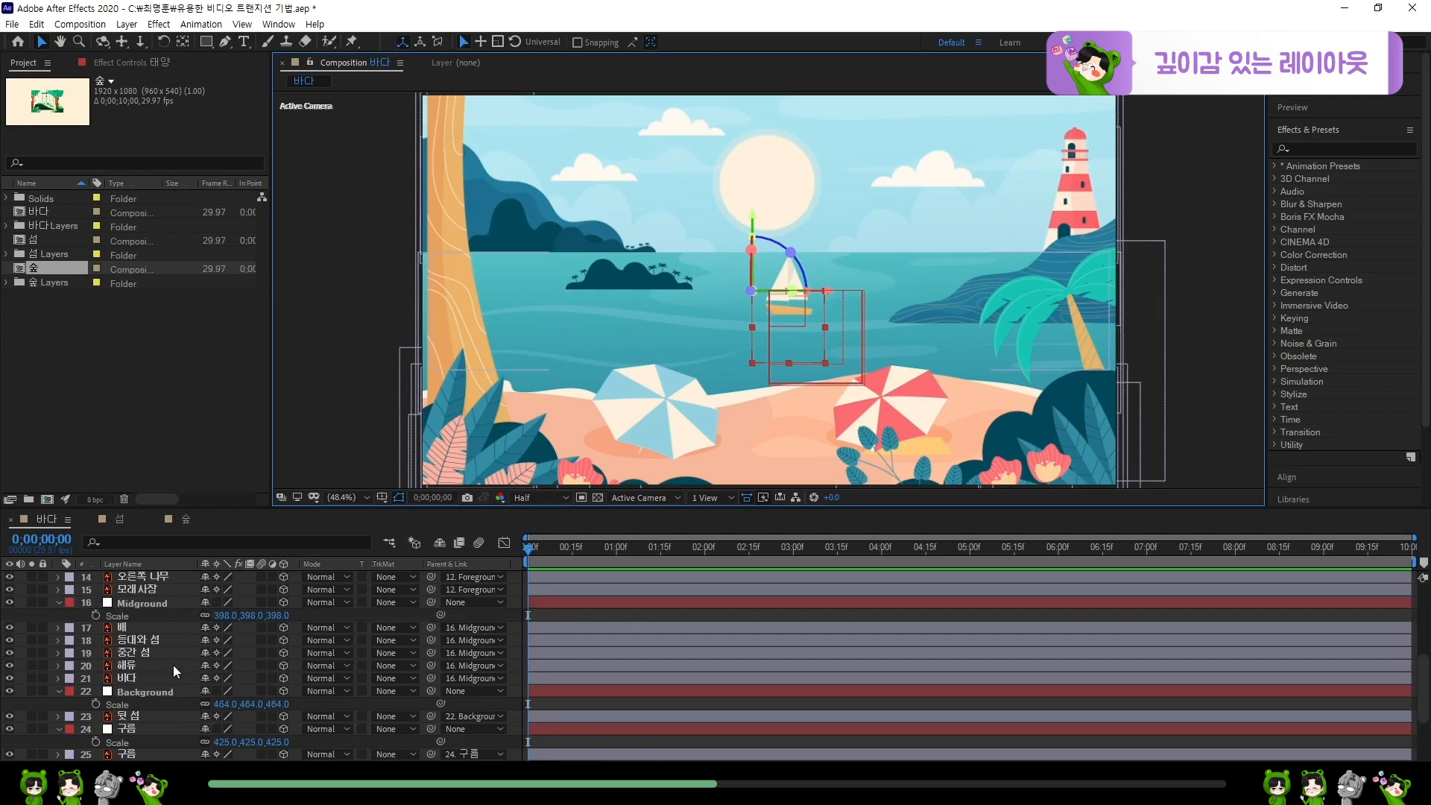
click(168, 606)
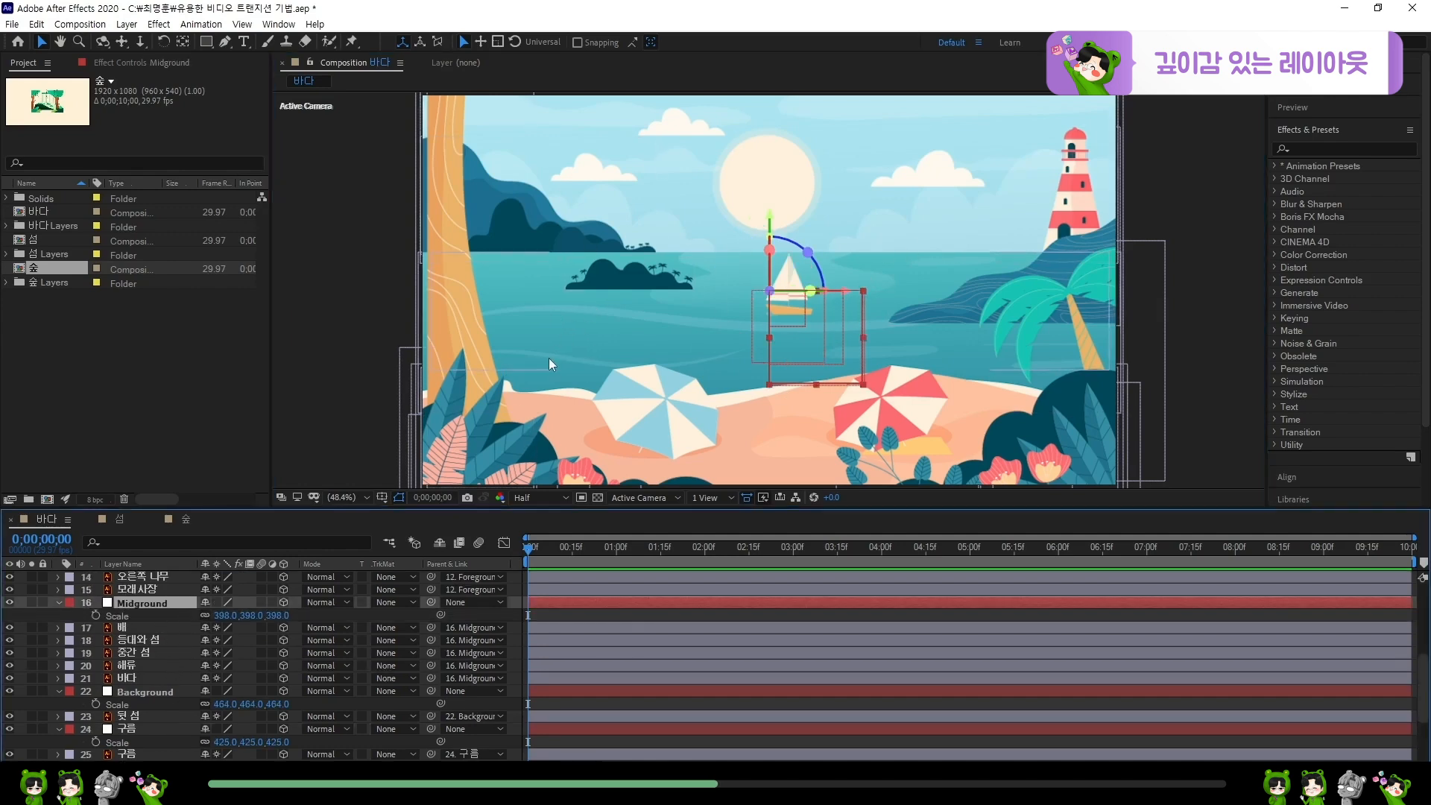
key(p)
drag(240, 617, 328, 605)
- Lower the Background null by setting its Y position to 664
click(179, 693)
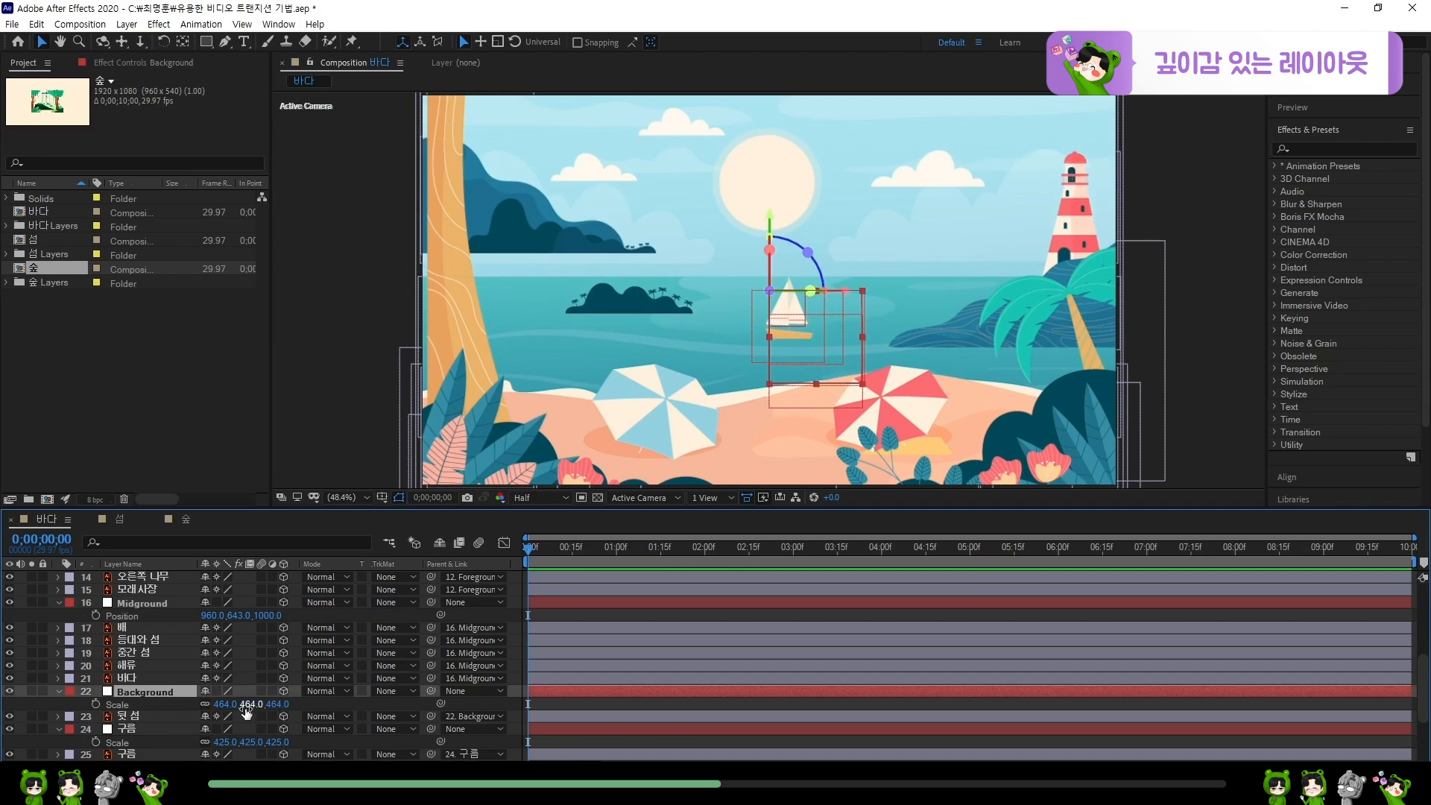
key(p)
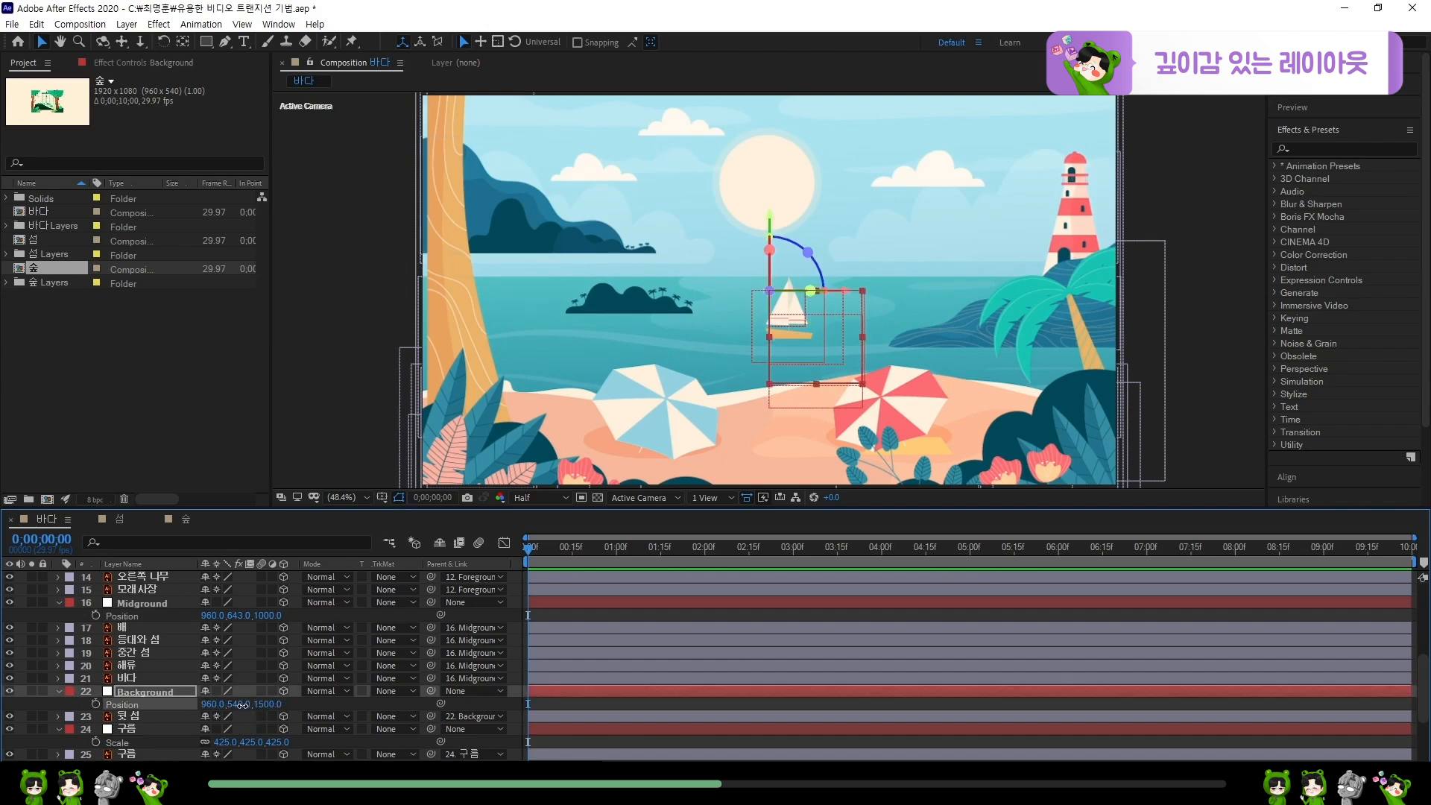
drag(247, 704, 350, 697)
- Lower the 기류 null by setting its Y position to 635
scroll(219, 715, down, 3)
click(153, 691)
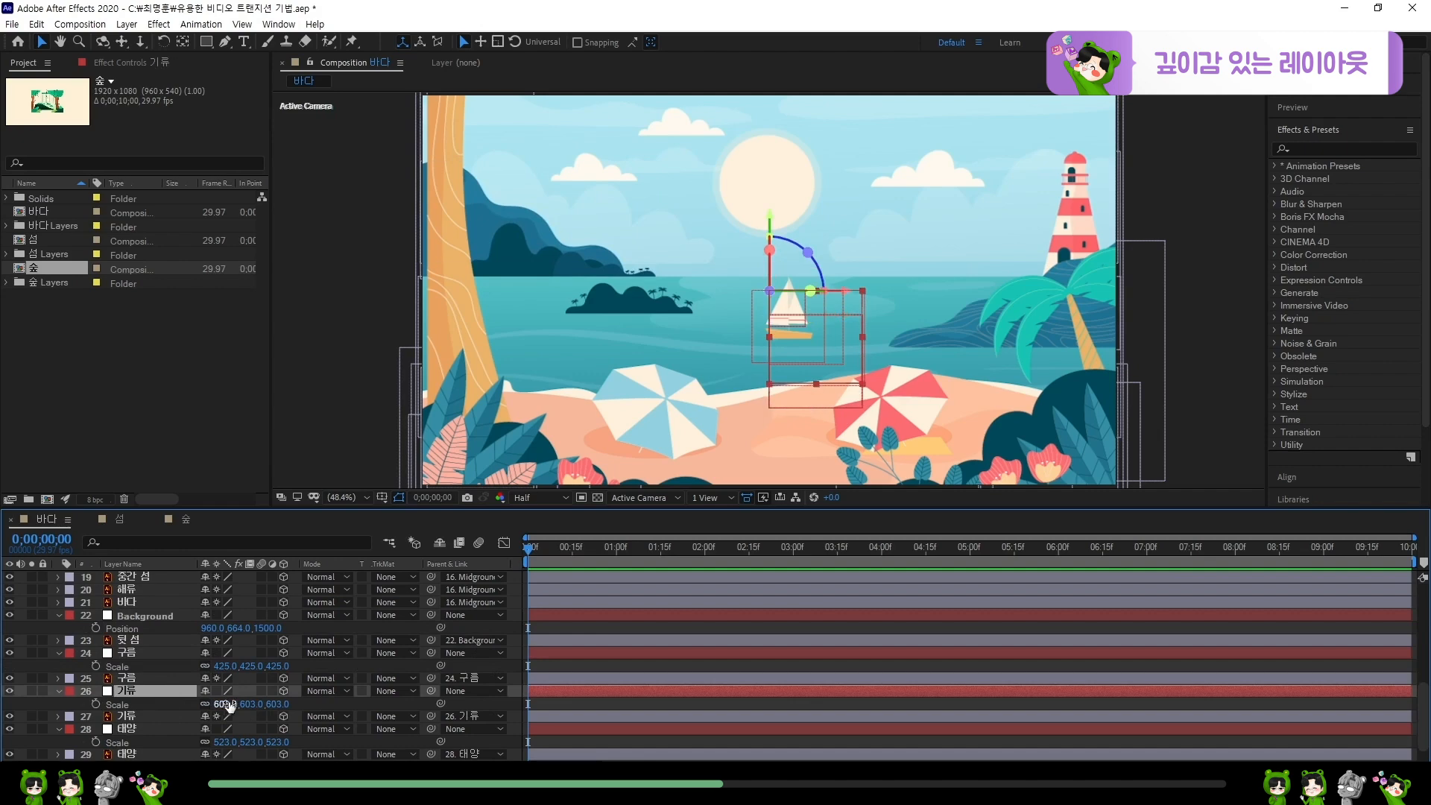
drag(250, 707, 316, 693)
drag(317, 694, 325, 693)
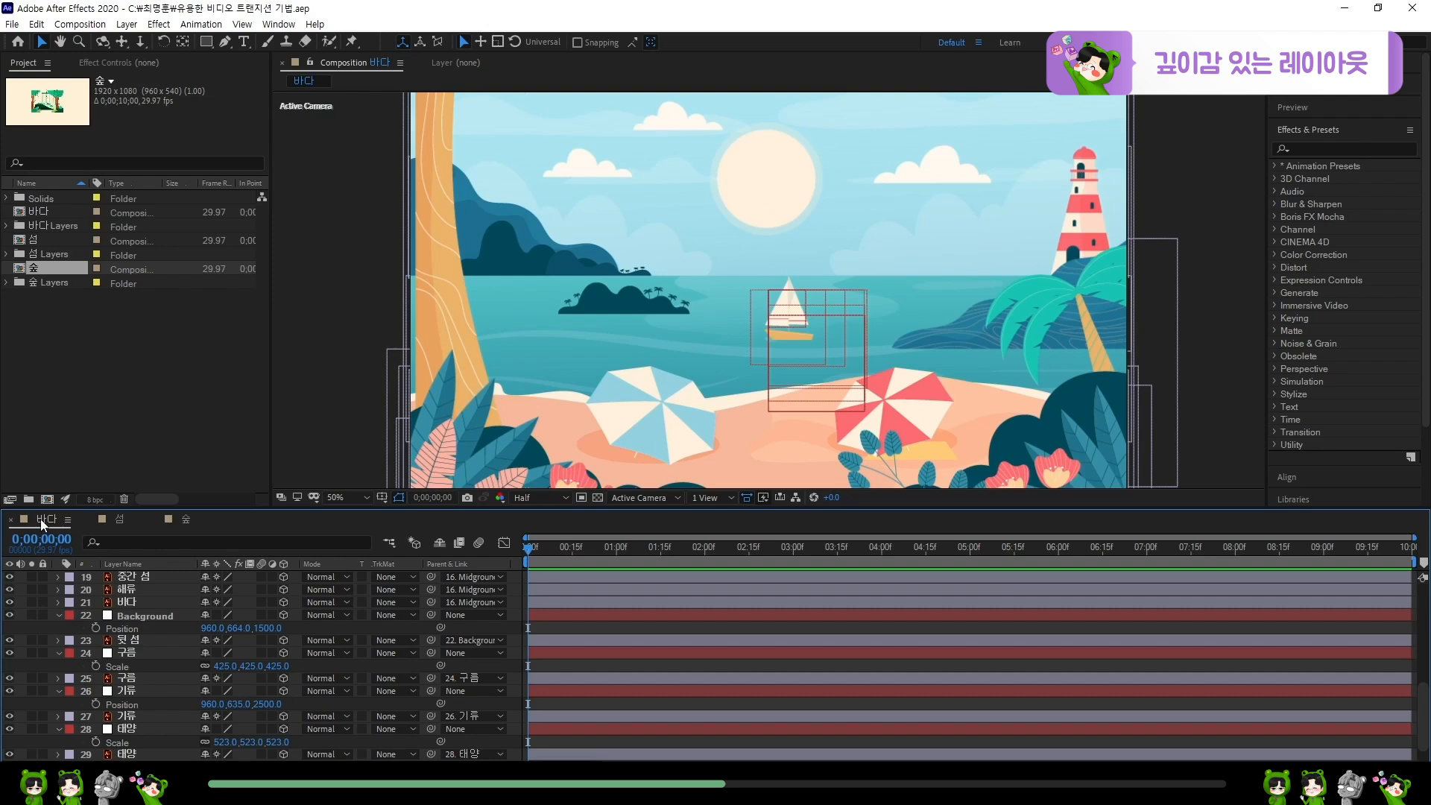
click(116, 520)
click(186, 520)
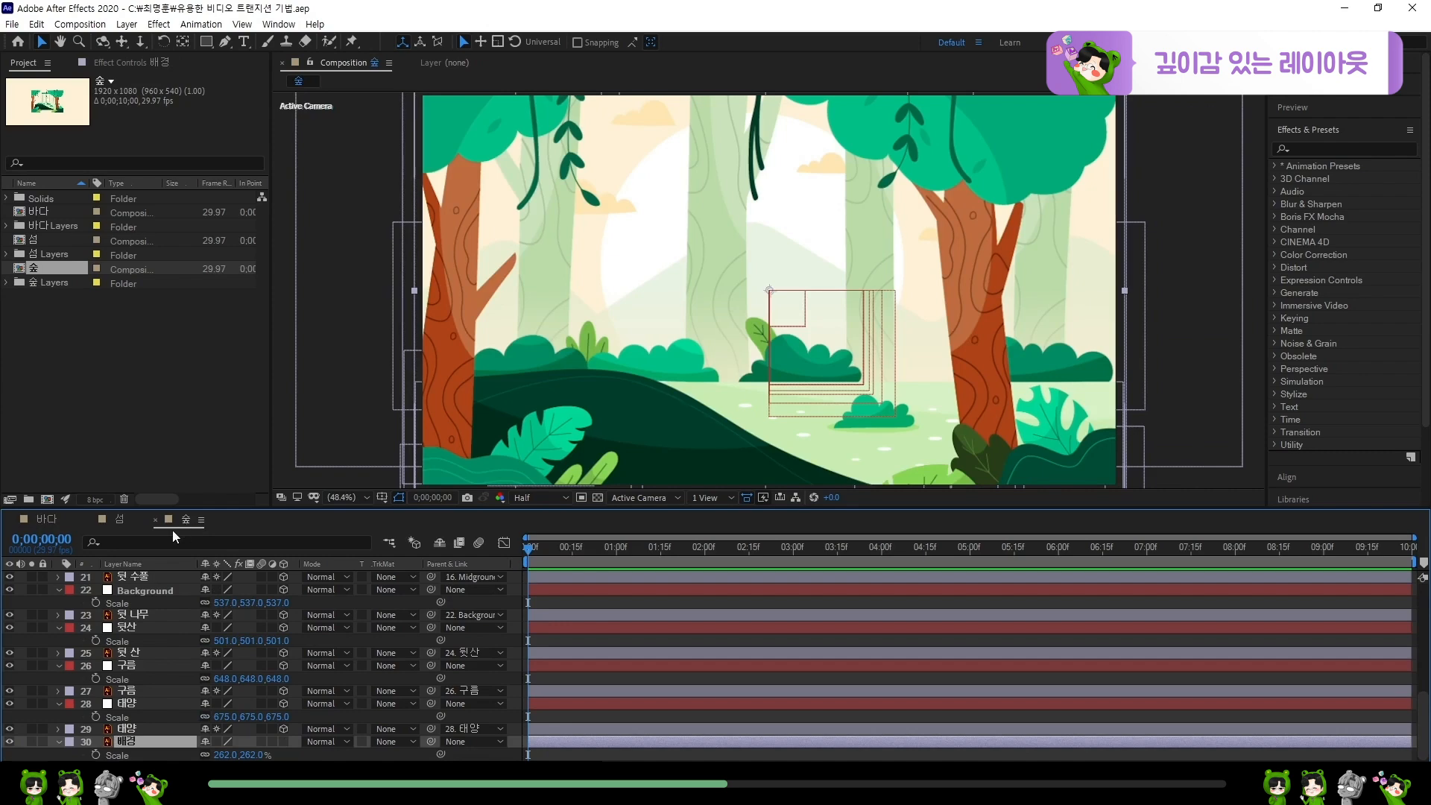
click(119, 522)
click(49, 518)
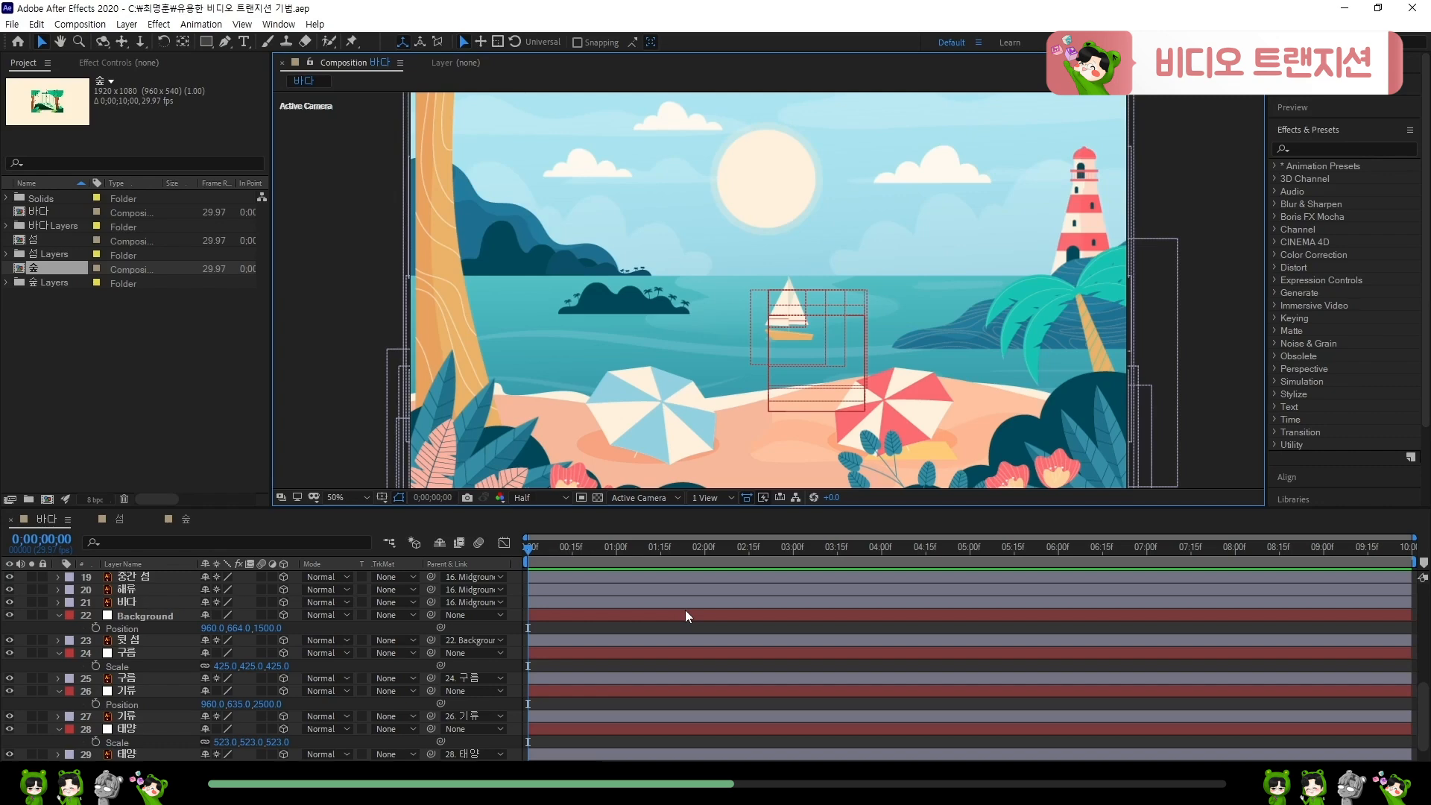
- Create a new composition named 메인 with the HDTV 1080 29.97 preset
key(ctrl+n)
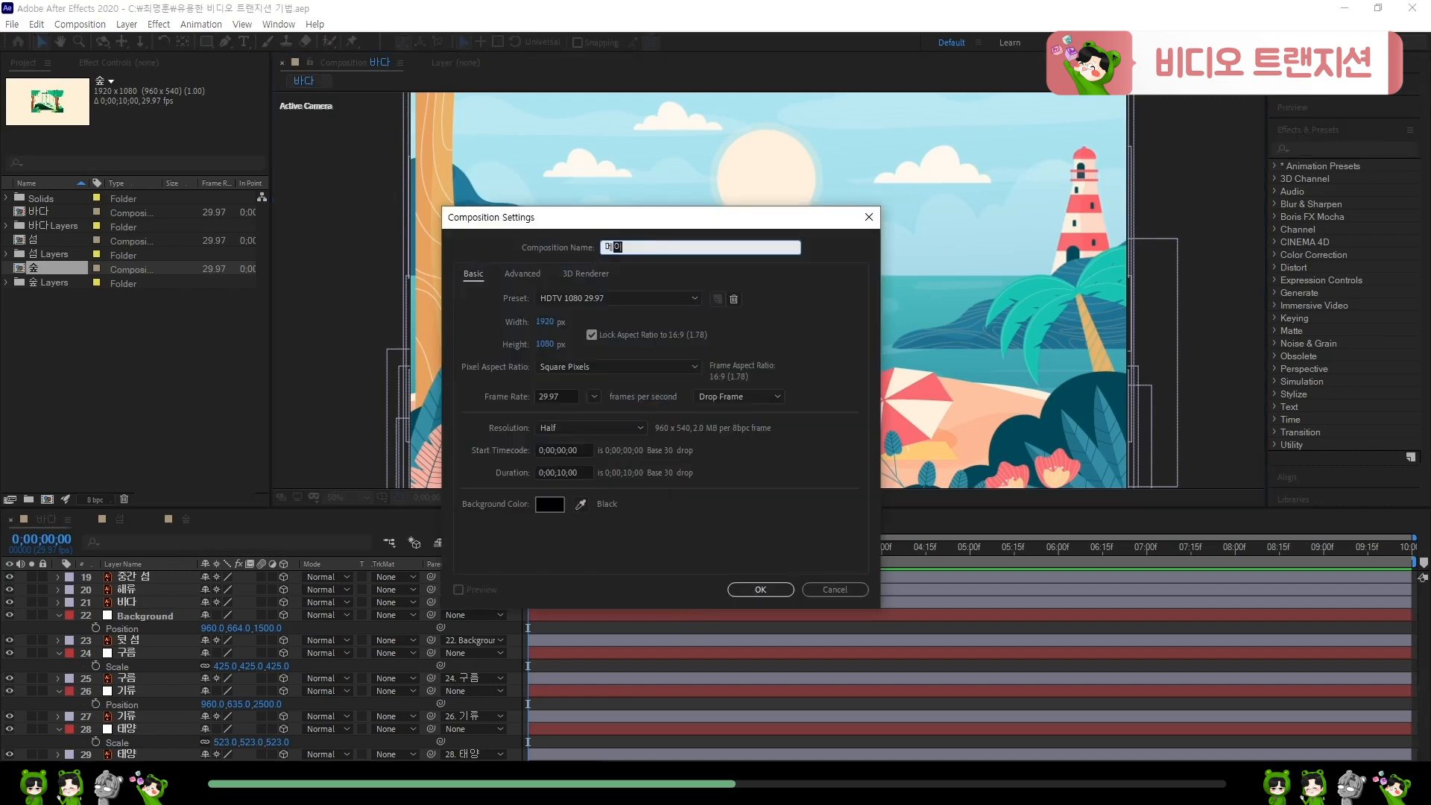
click(590, 298)
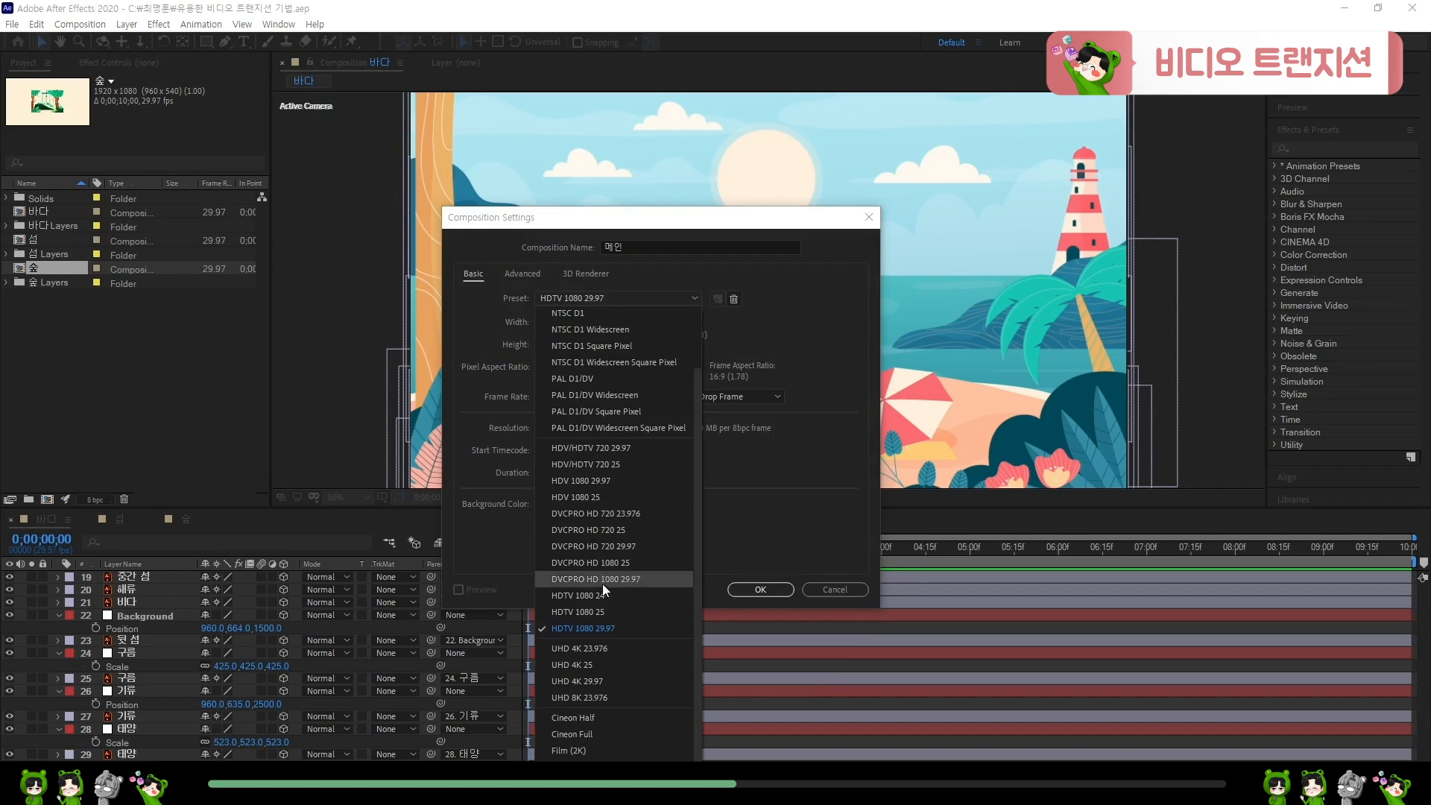
click(595, 631)
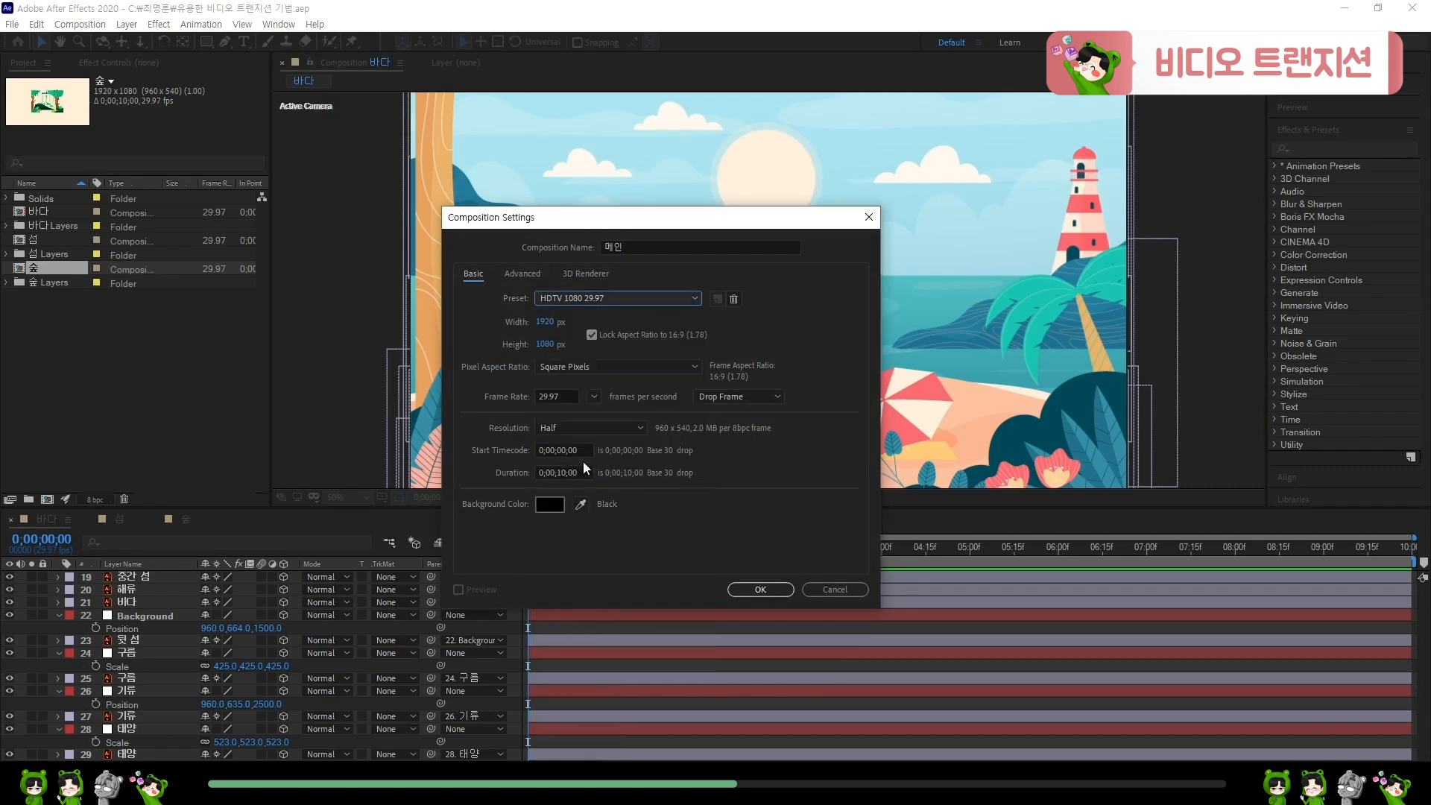
click(760, 590)
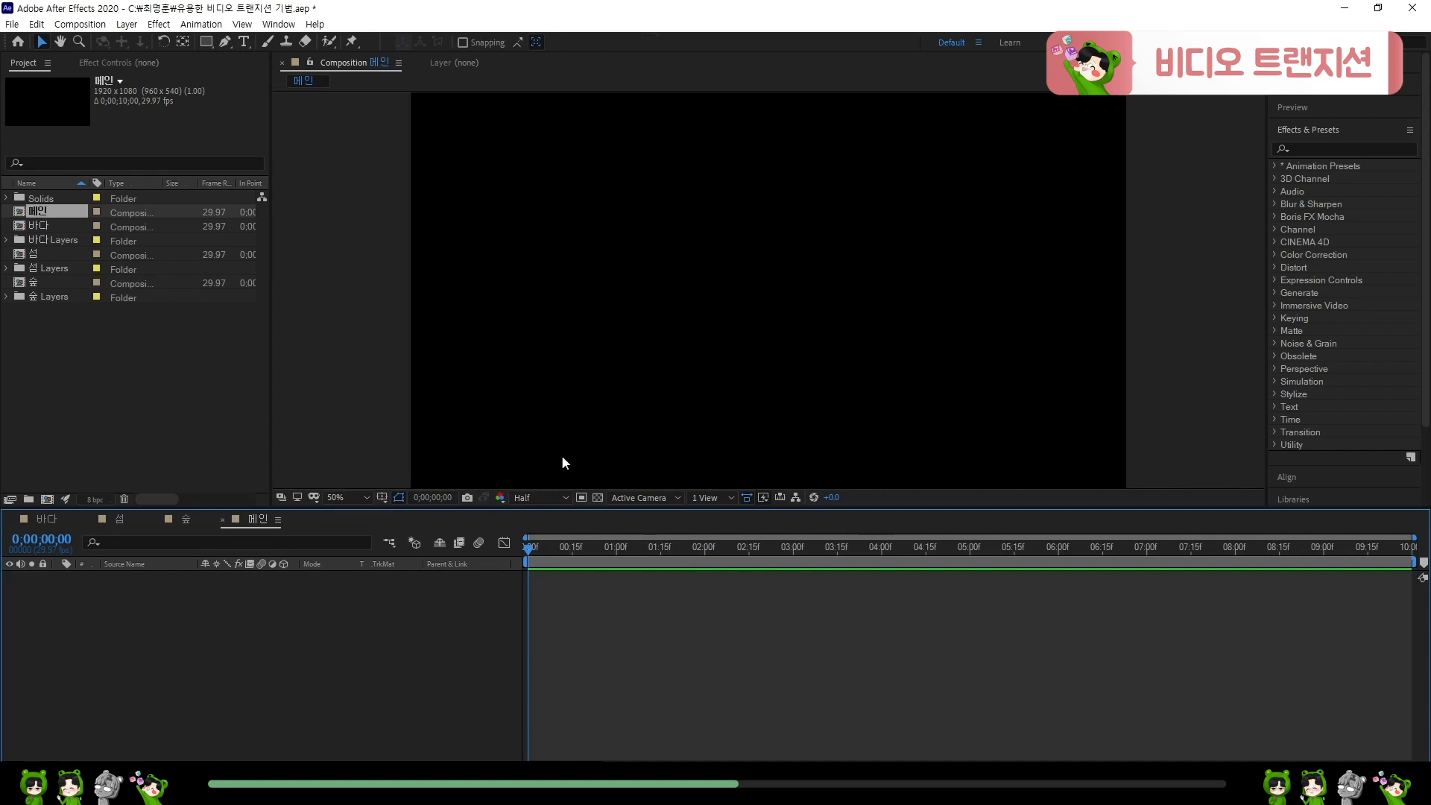
- Add the 섬 composition to the 메인 timeline and open it with all its layer properties collapsed
drag(64, 252, 239, 629)
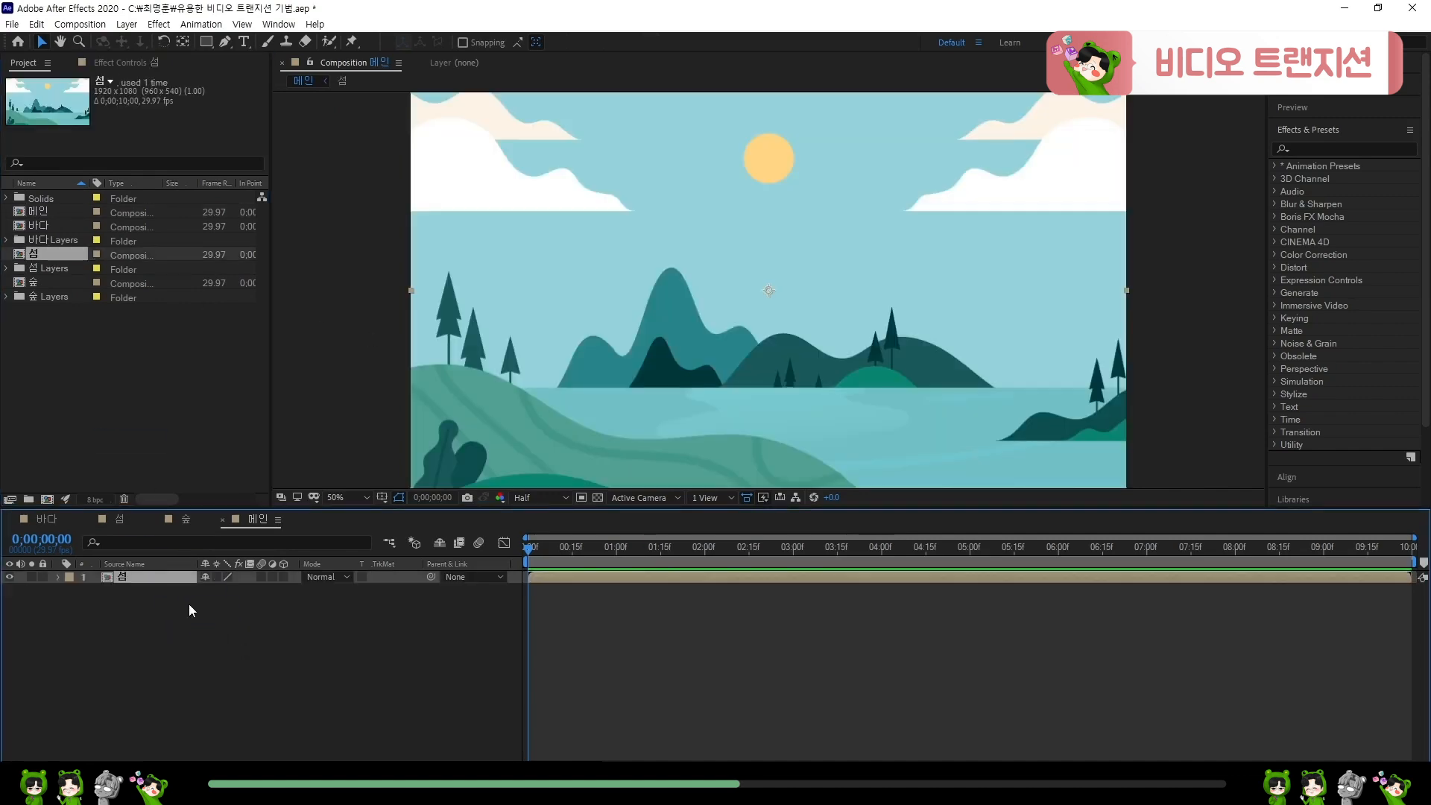
double_click(160, 580)
click(553, 605)
scroll(597, 620, up, 4)
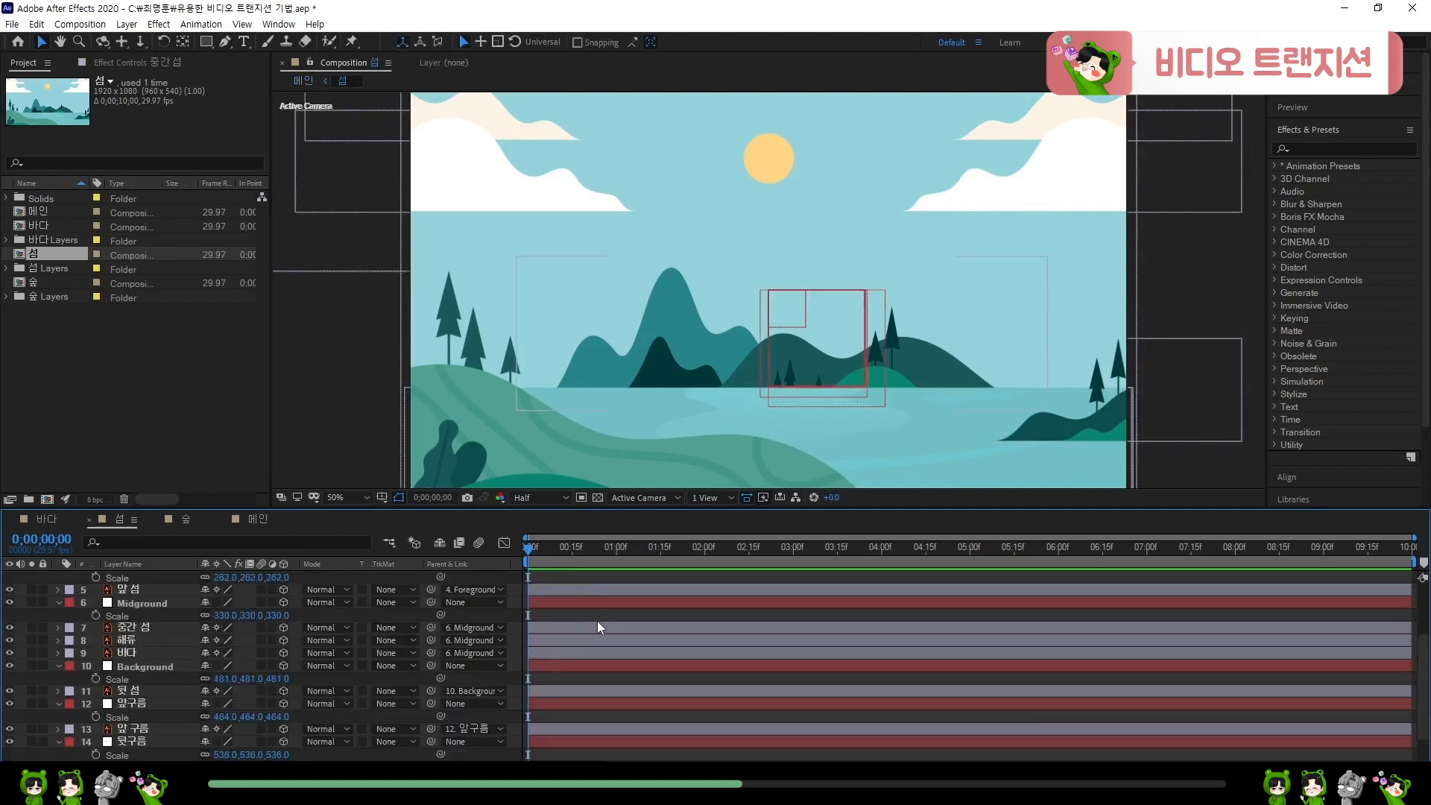
key(Hangul)
key(u)
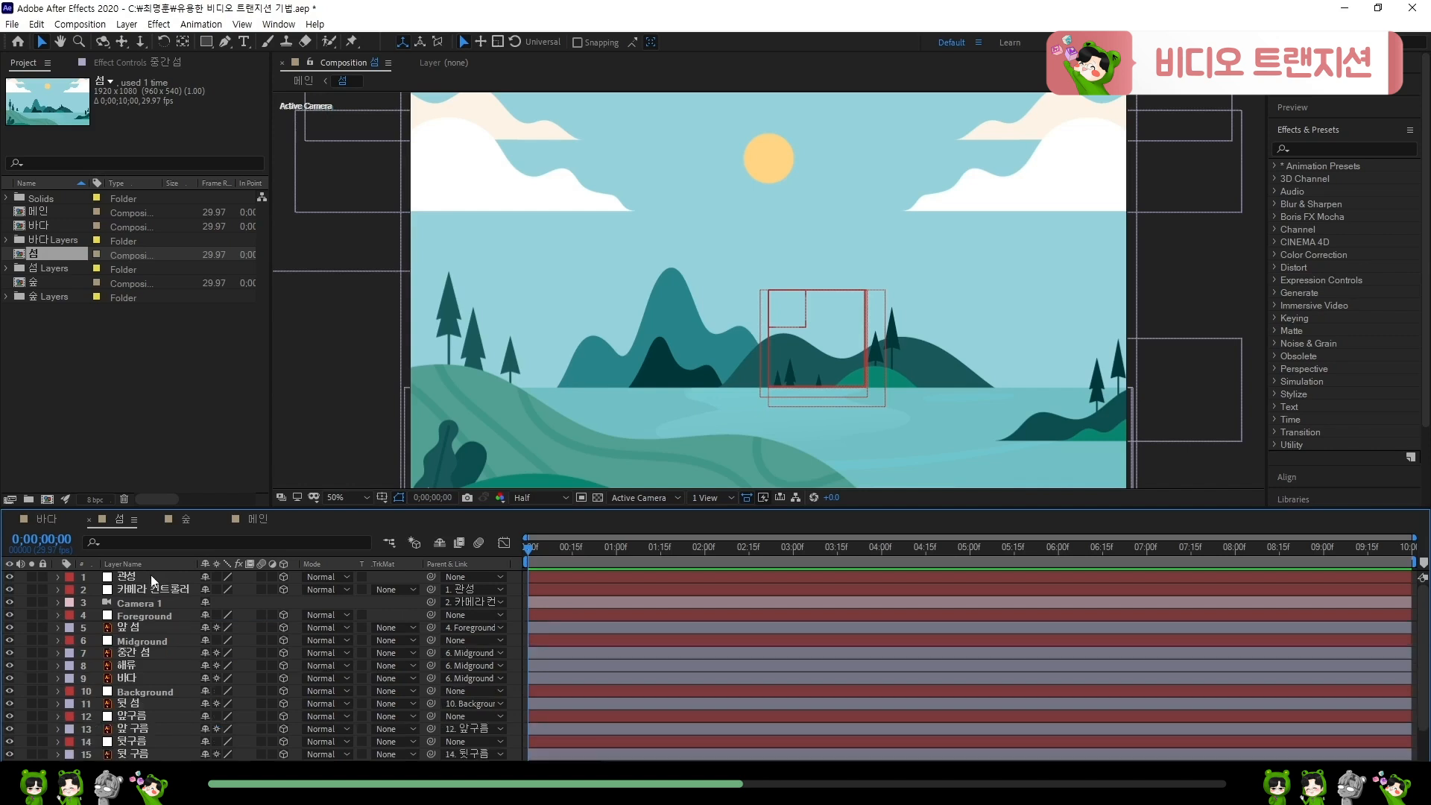
- Keyframe the 관성 null's Position at 0 seconds and set its Z value to 200 at 5 seconds
click(150, 576)
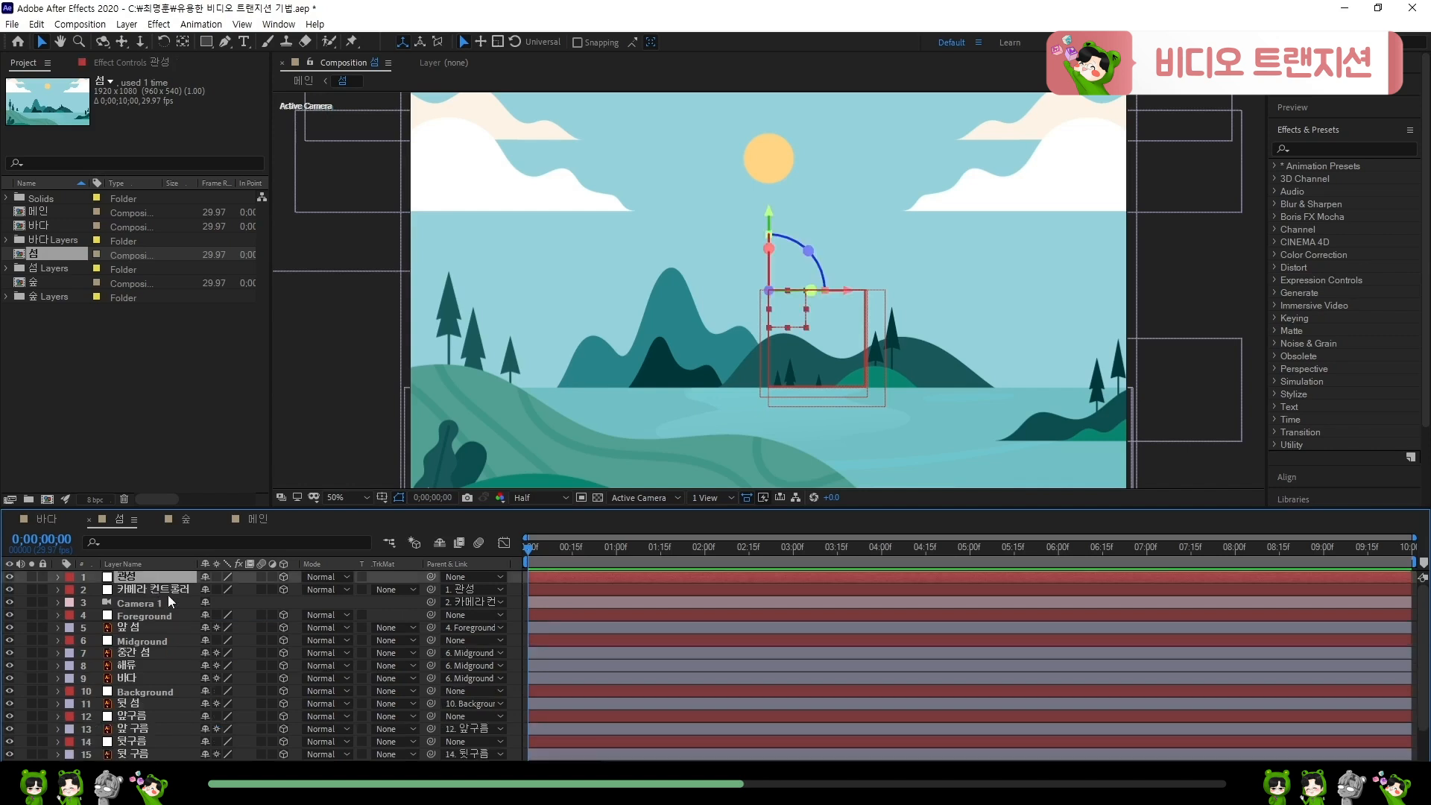
key(p)
click(93, 589)
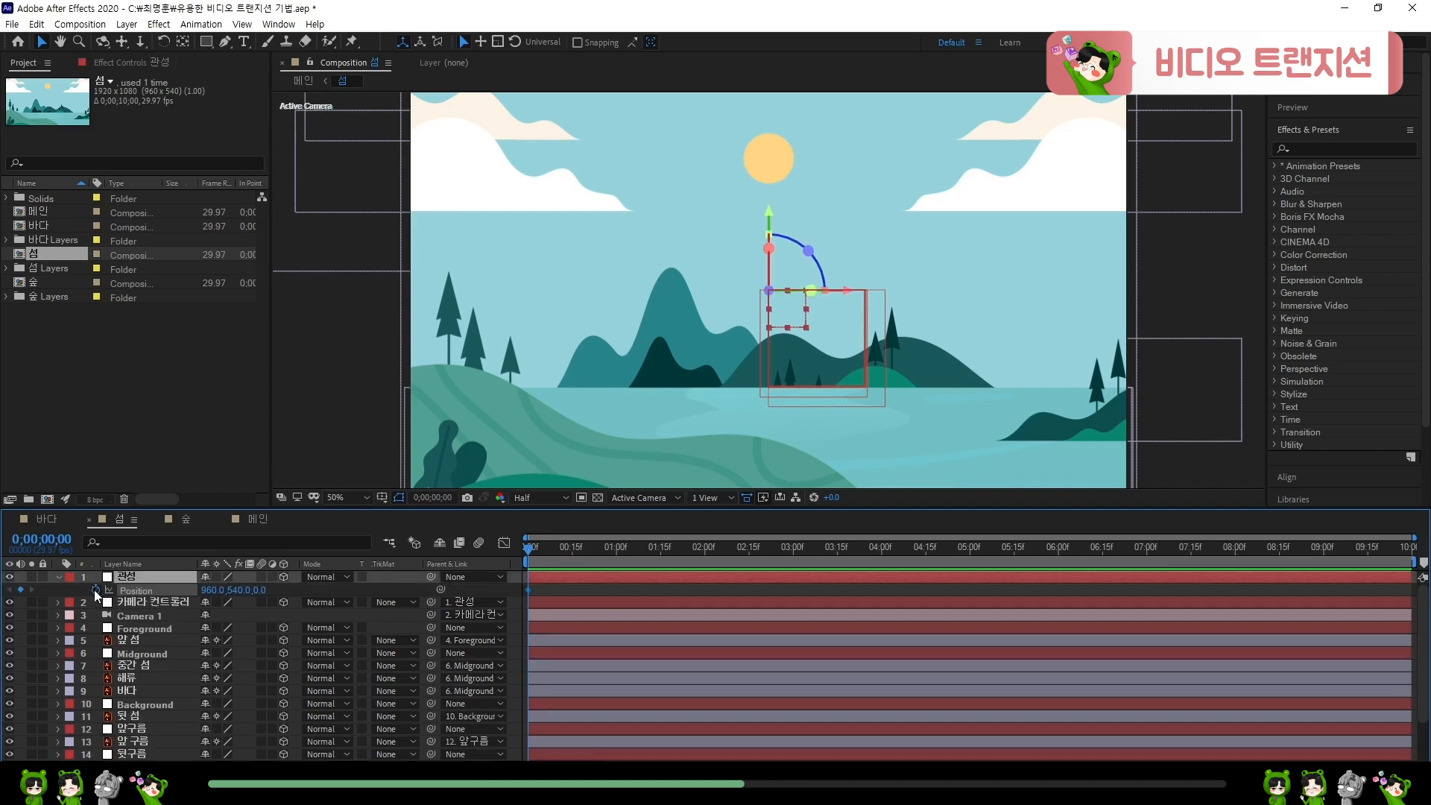
click(971, 553)
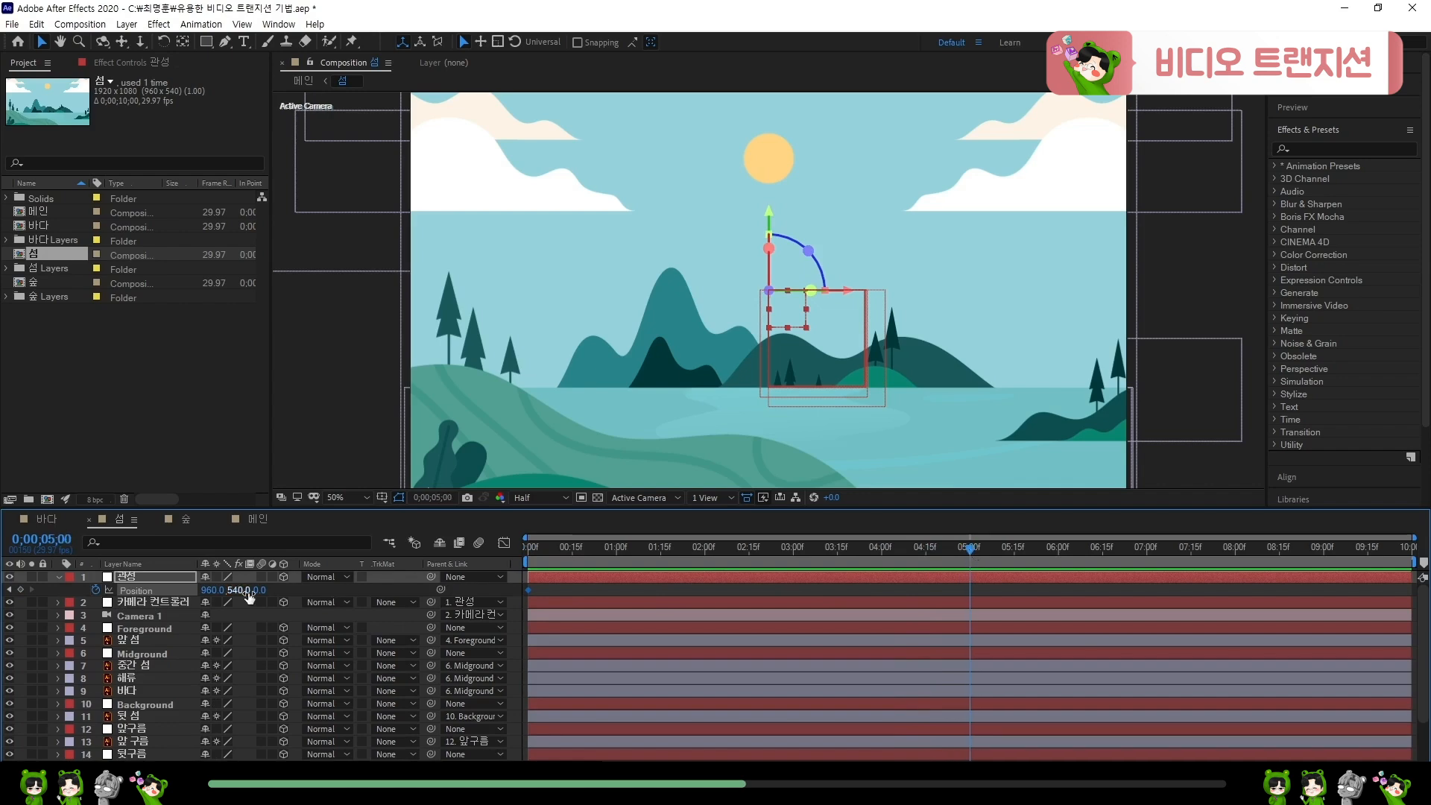
drag(258, 591, 398, 586)
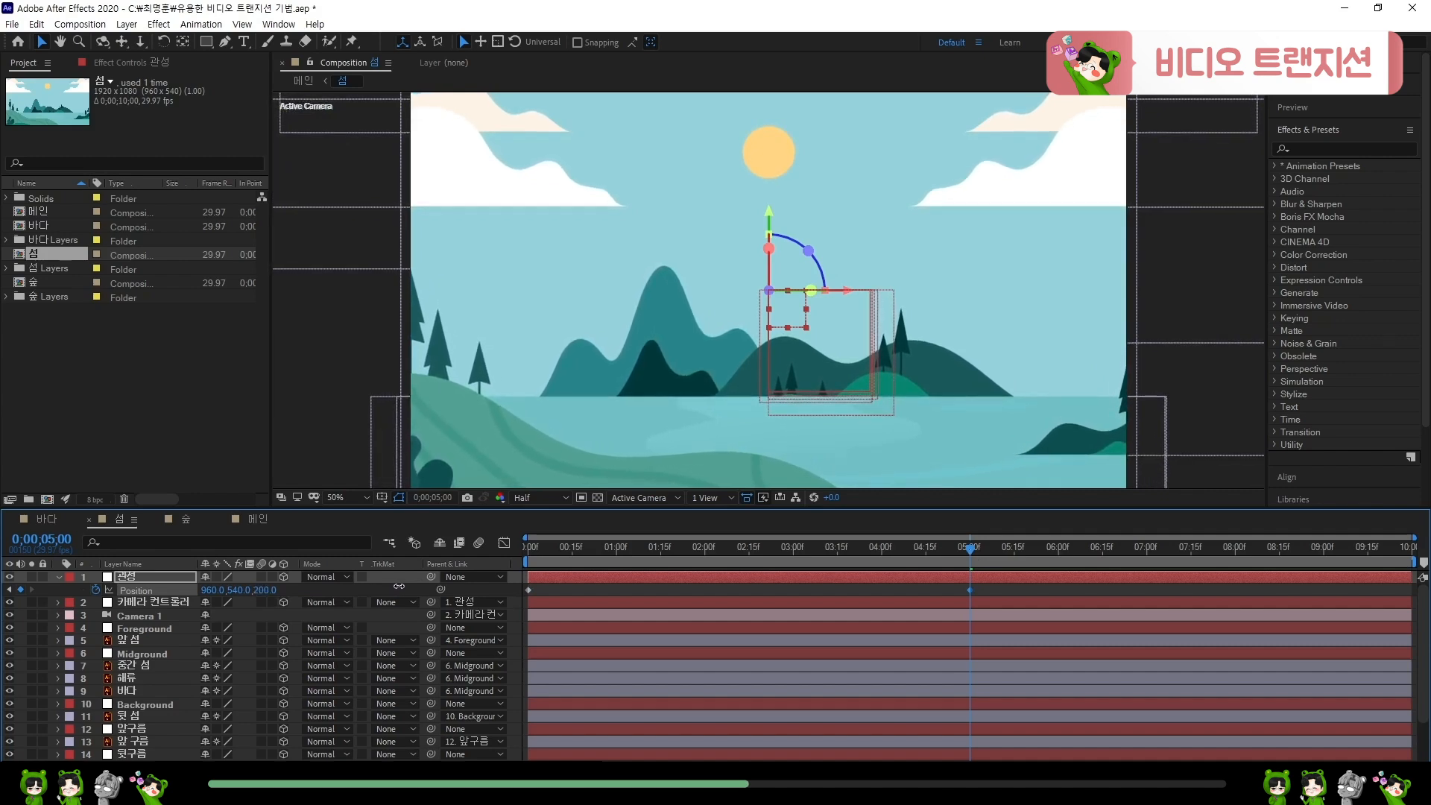
- Preview the 관성 null's camera movement from the start of the 섬 composition
drag(556, 552, 444, 571)
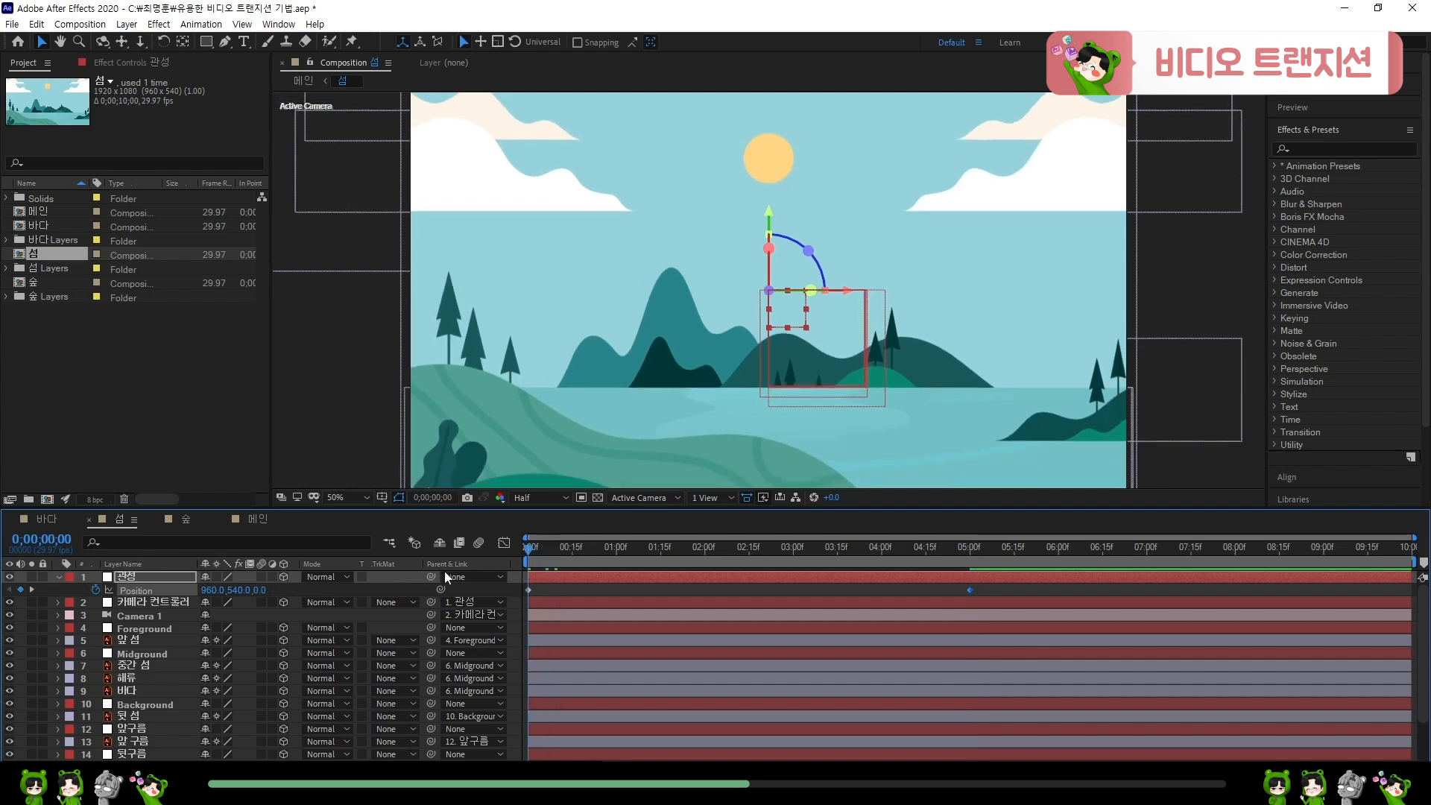
key(space)
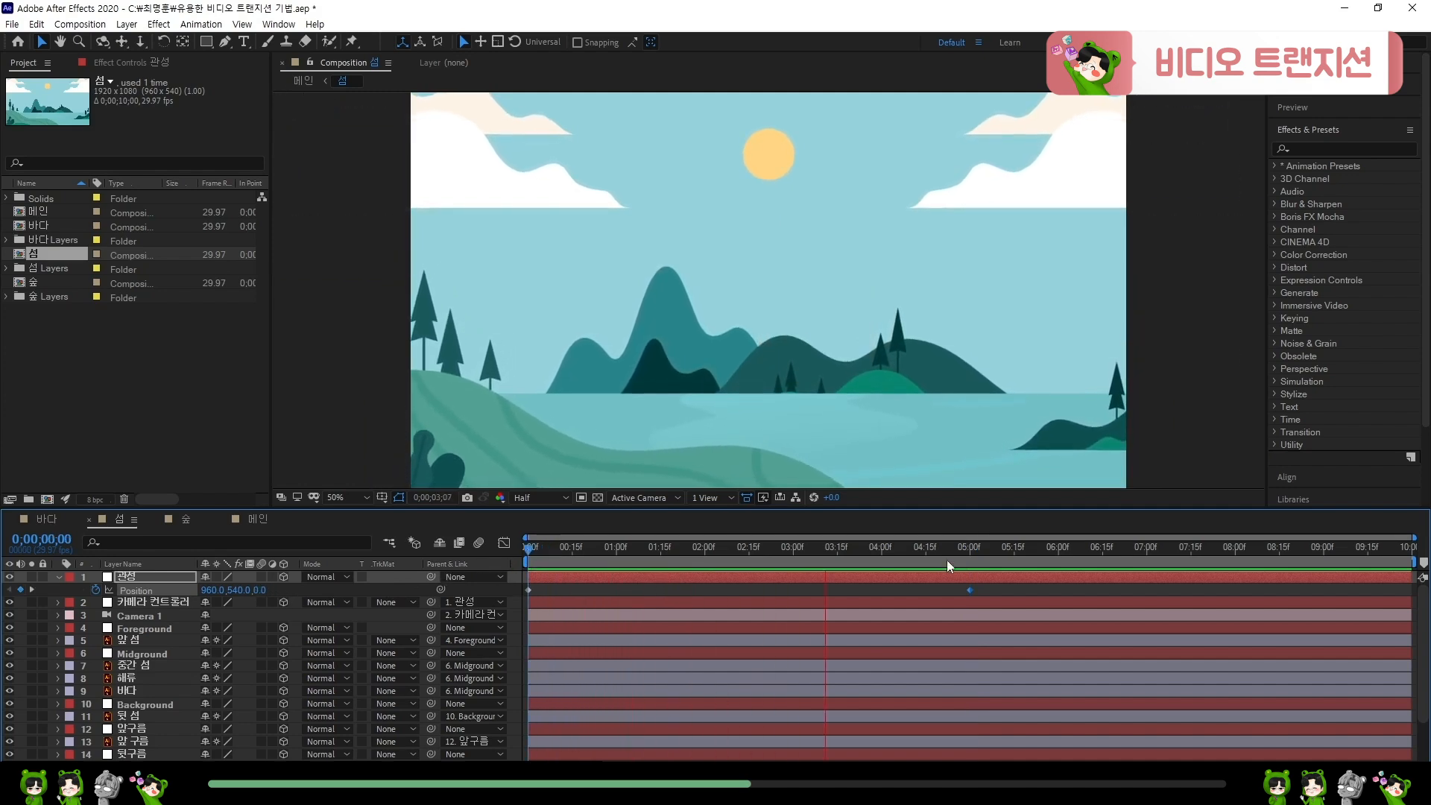
key(space)
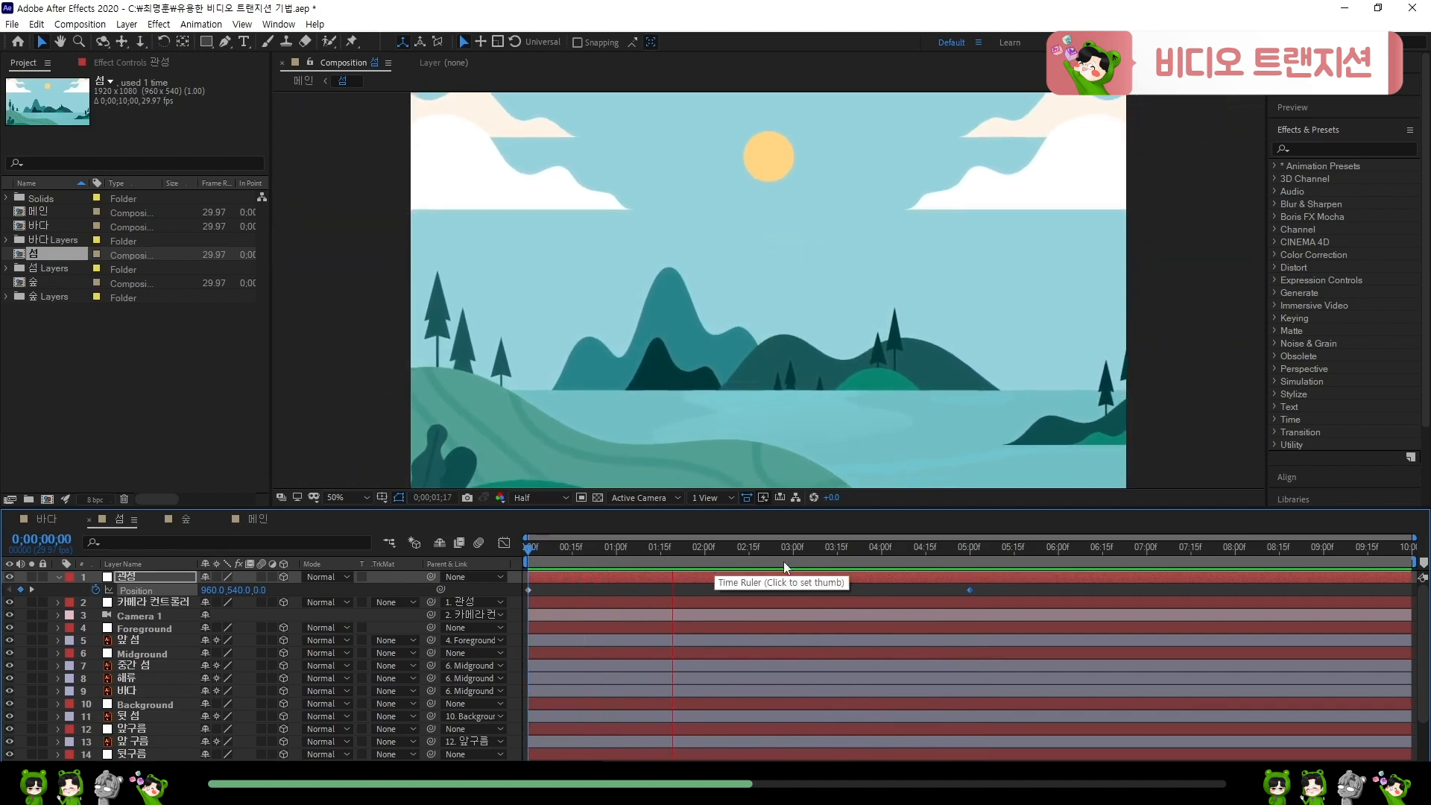
key(space)
key(space)
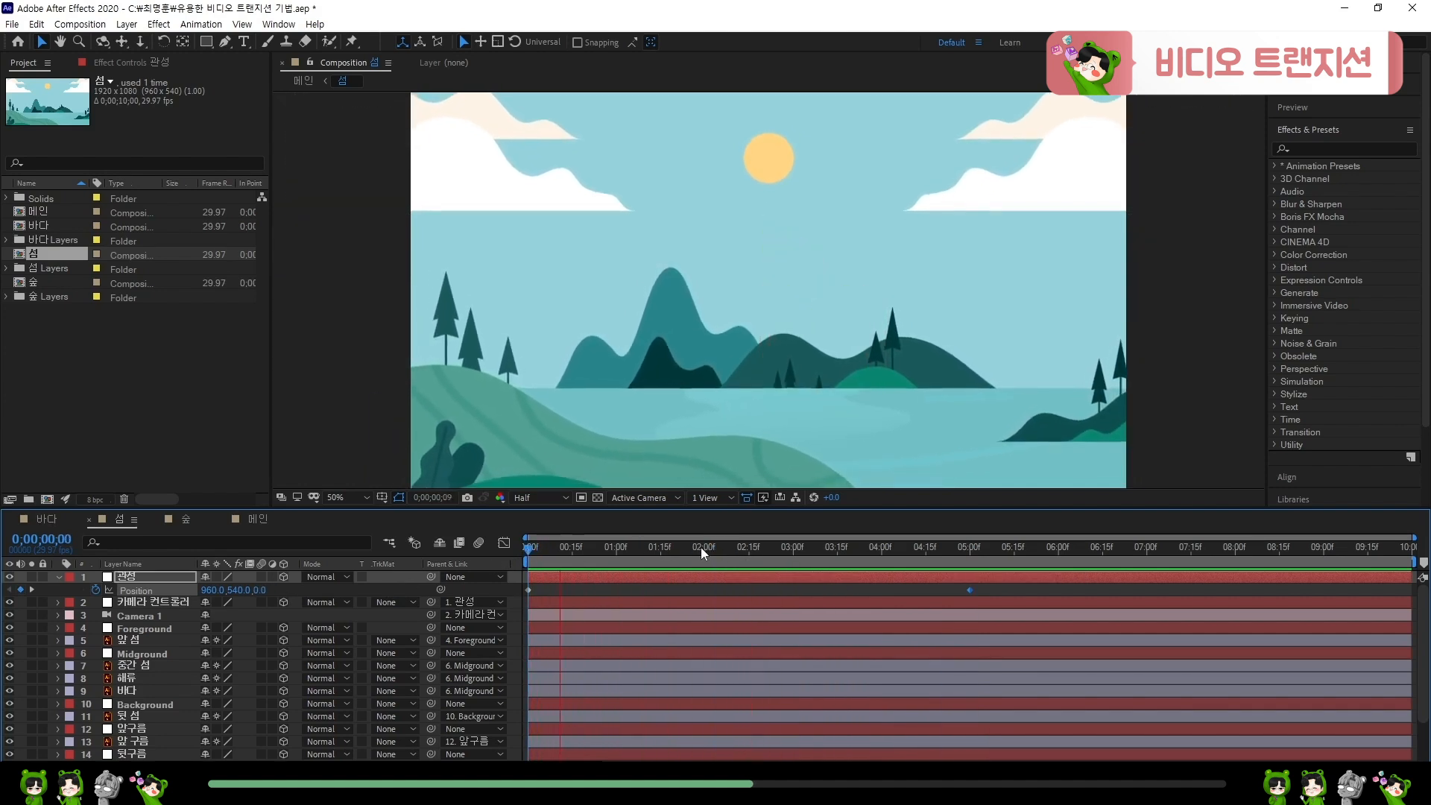
- Add a Position keyframe to the 카메라 컨트롤러 null at 2 seconds
click(704, 547)
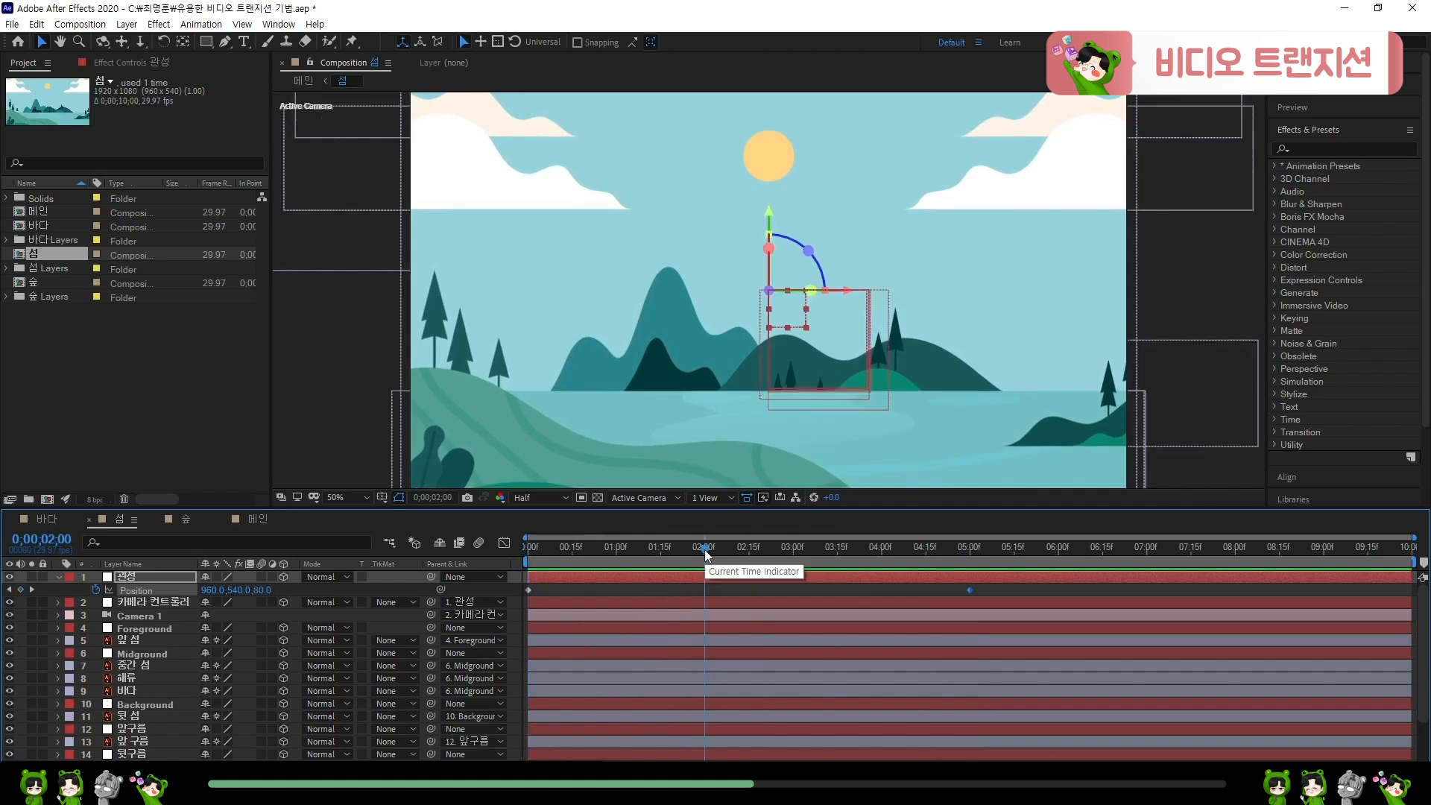
click(171, 600)
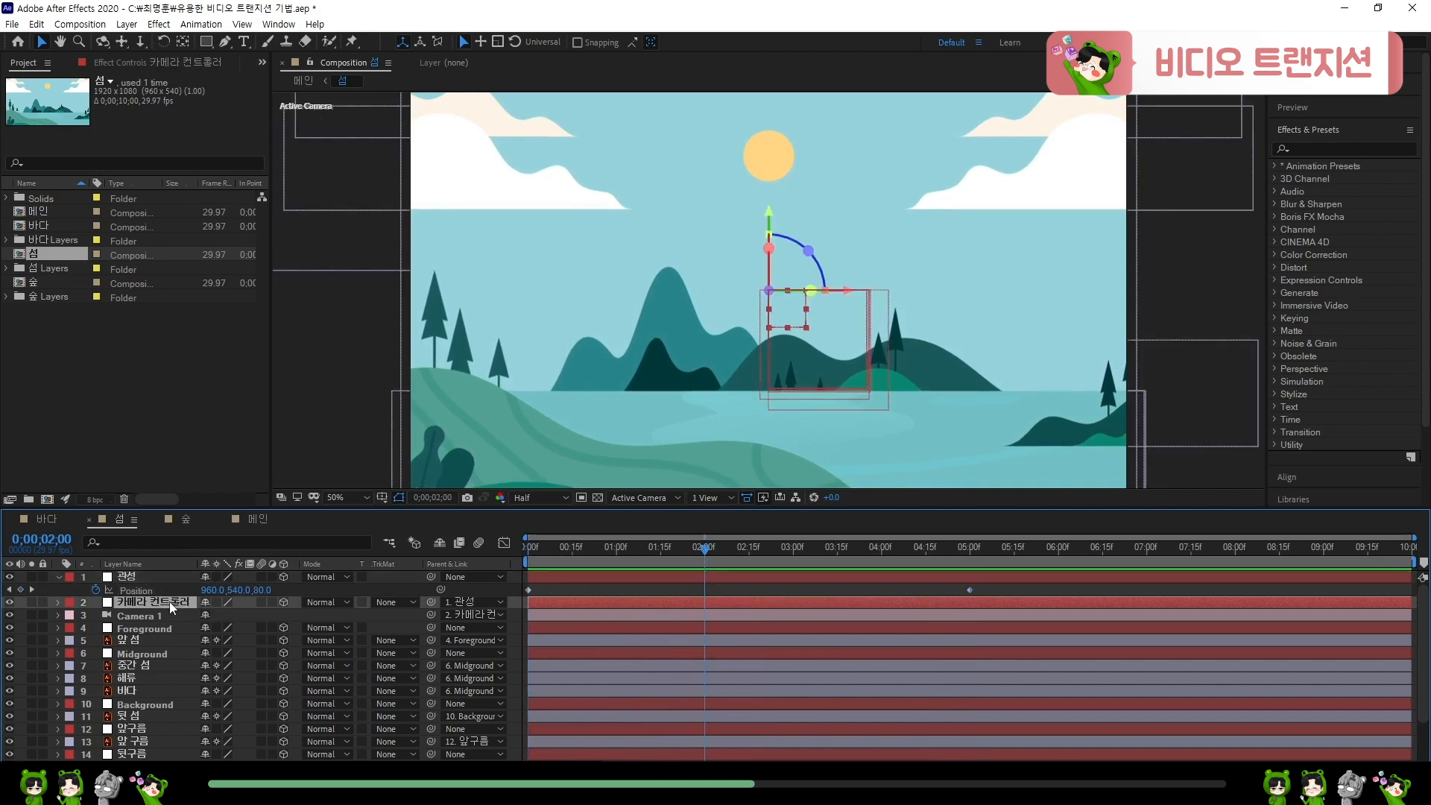
key(p)
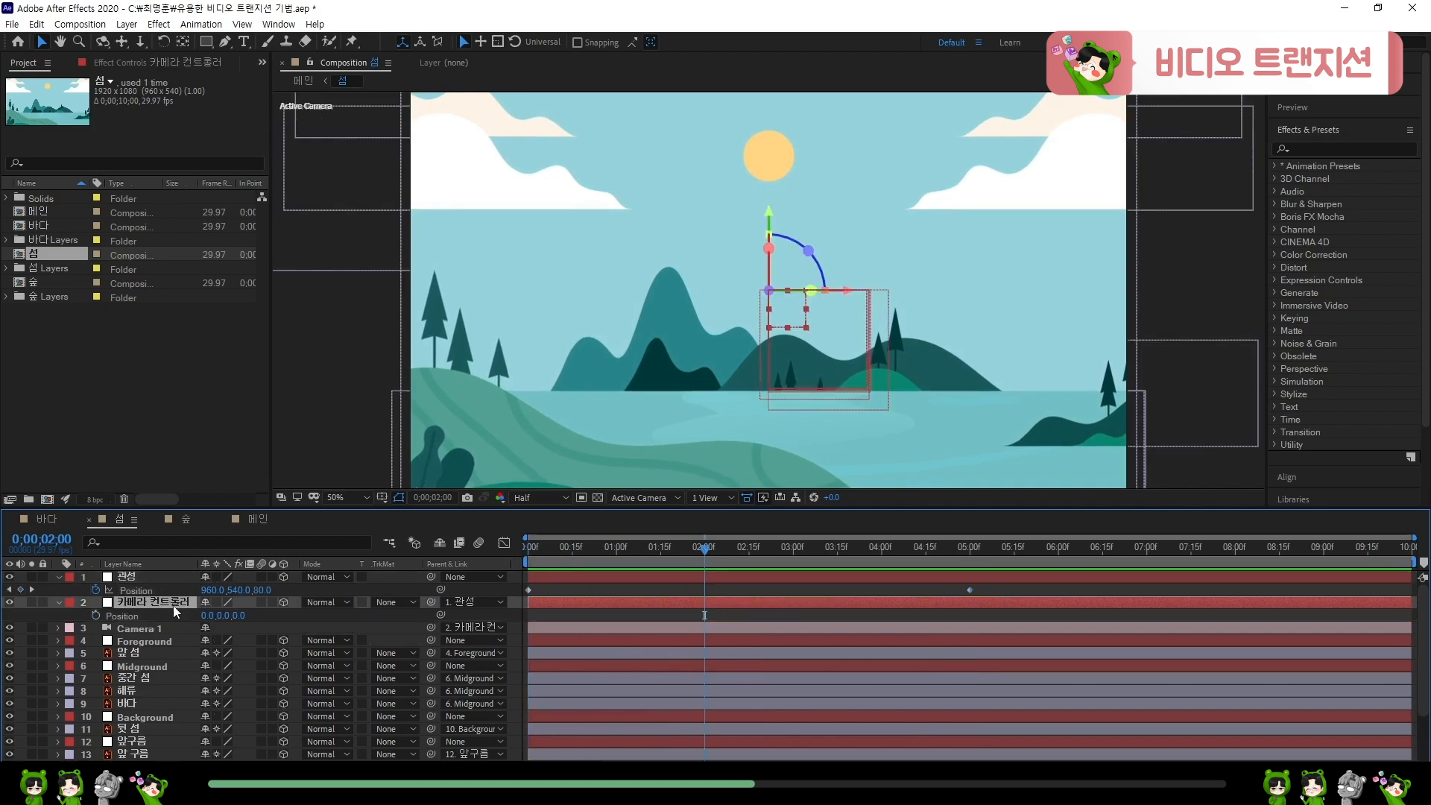
click(95, 614)
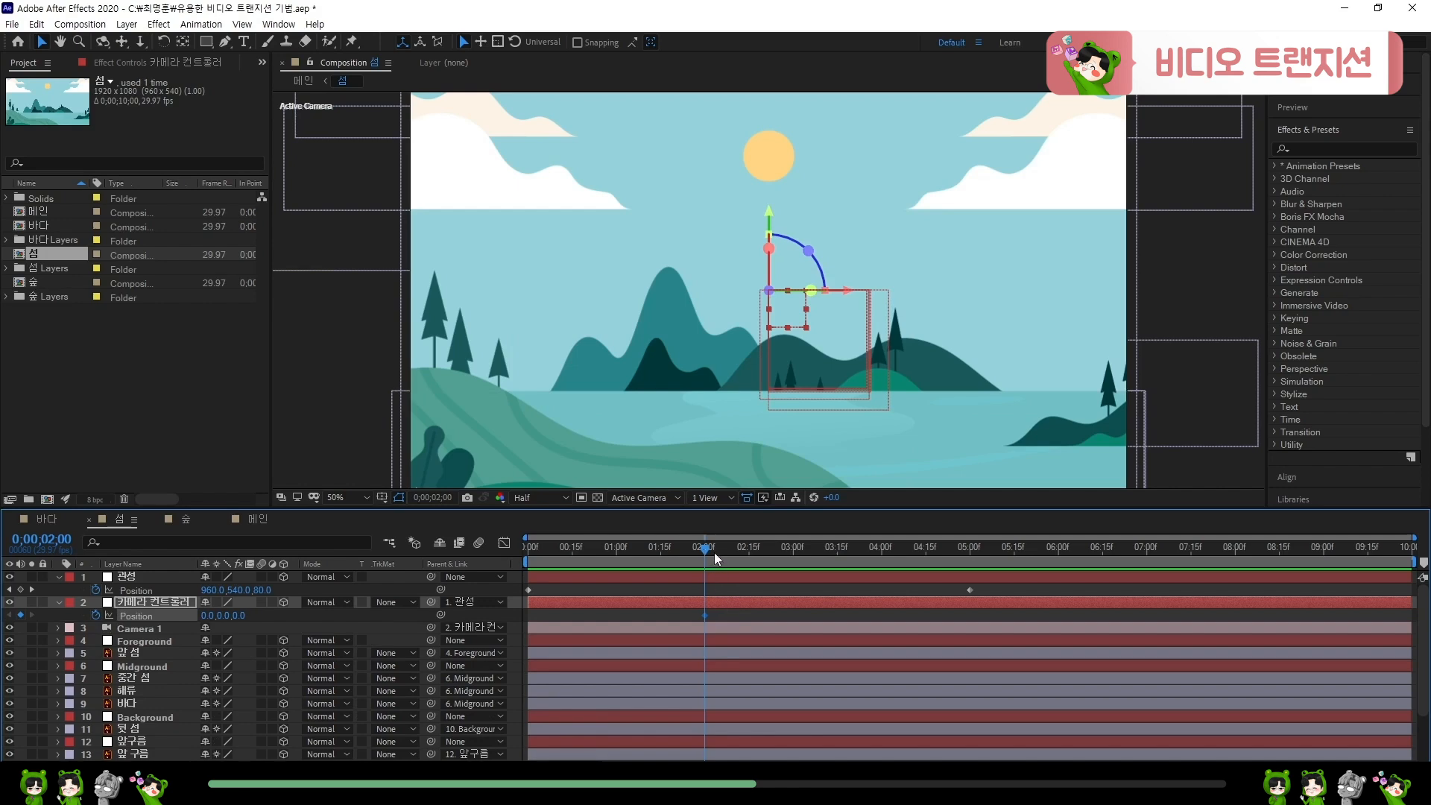
- Keyframe the 카메라 컨트롤러 null's Position at 2 seconds 20 frames with Y 250 and Z 2000
drag(714, 553, 765, 556)
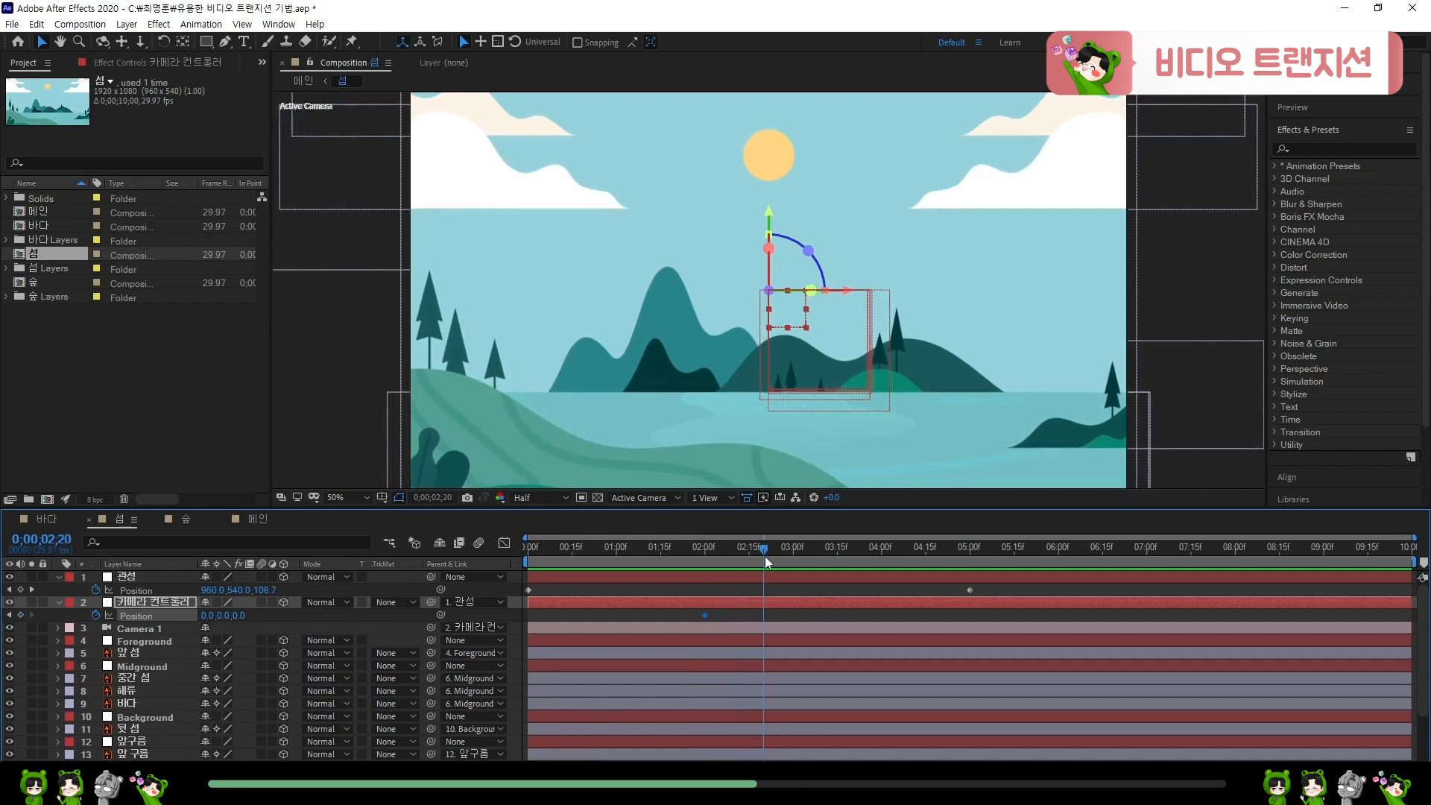
drag(242, 615, 1102, 618)
drag(249, 616, 586, 616)
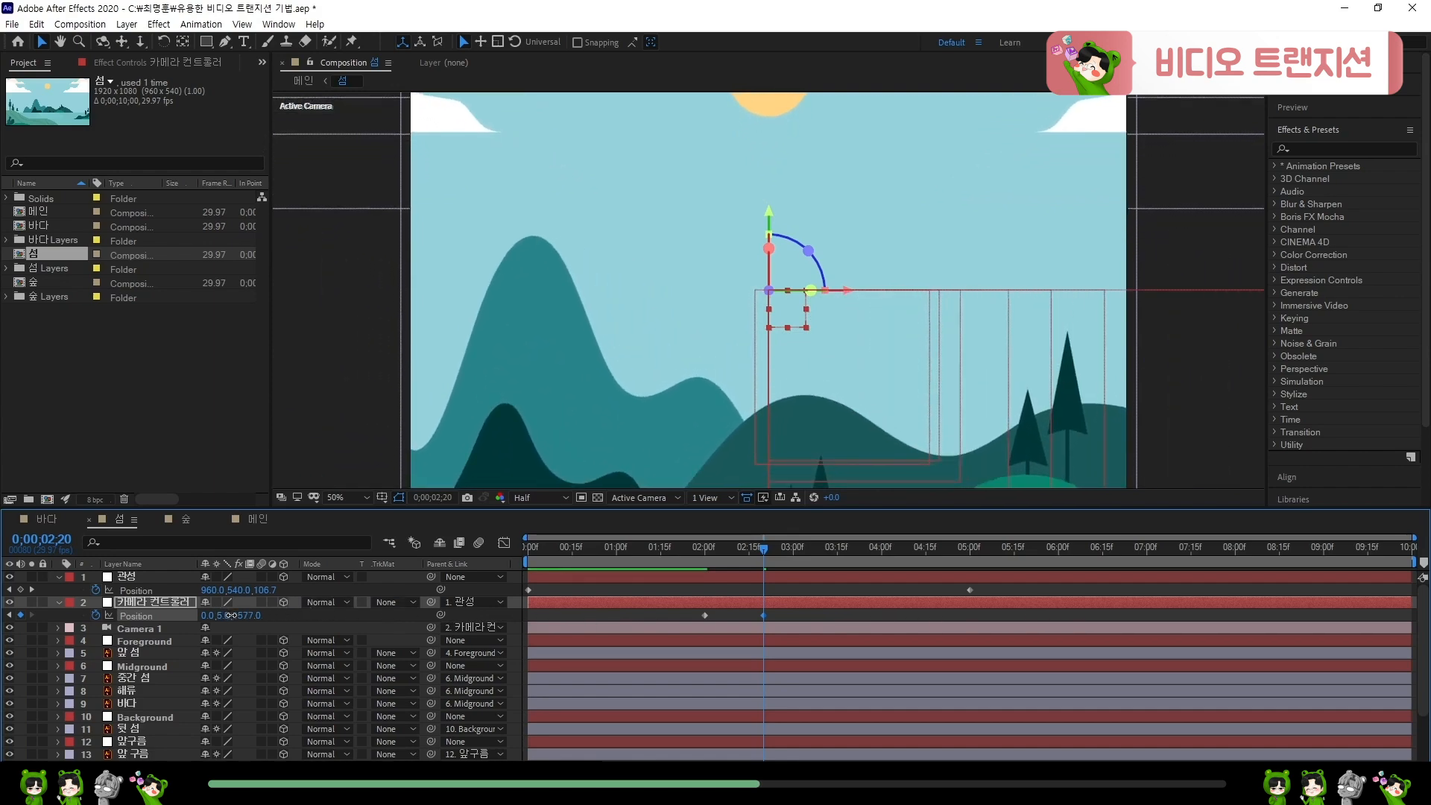
drag(232, 616, 416, 601)
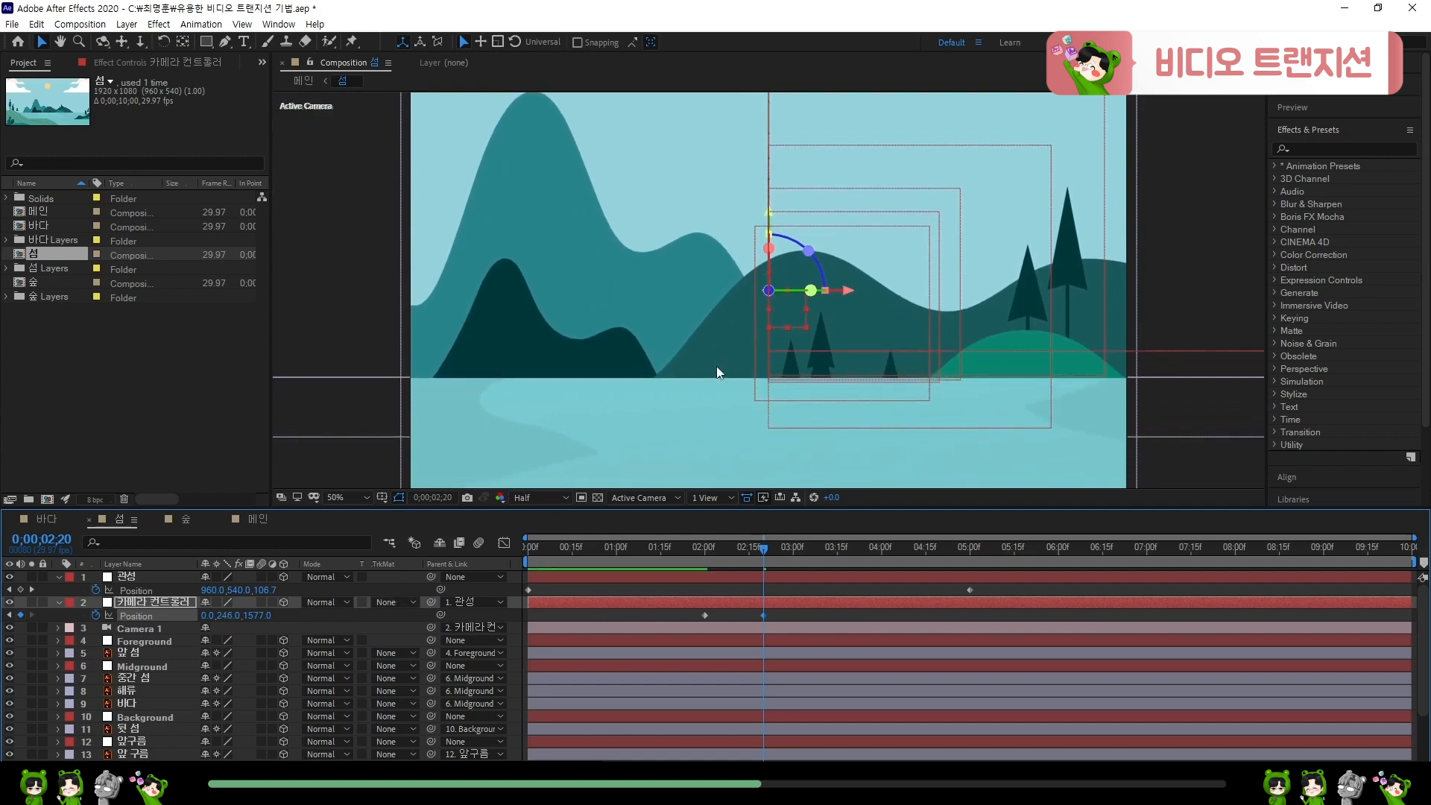
drag(261, 616, 477, 599)
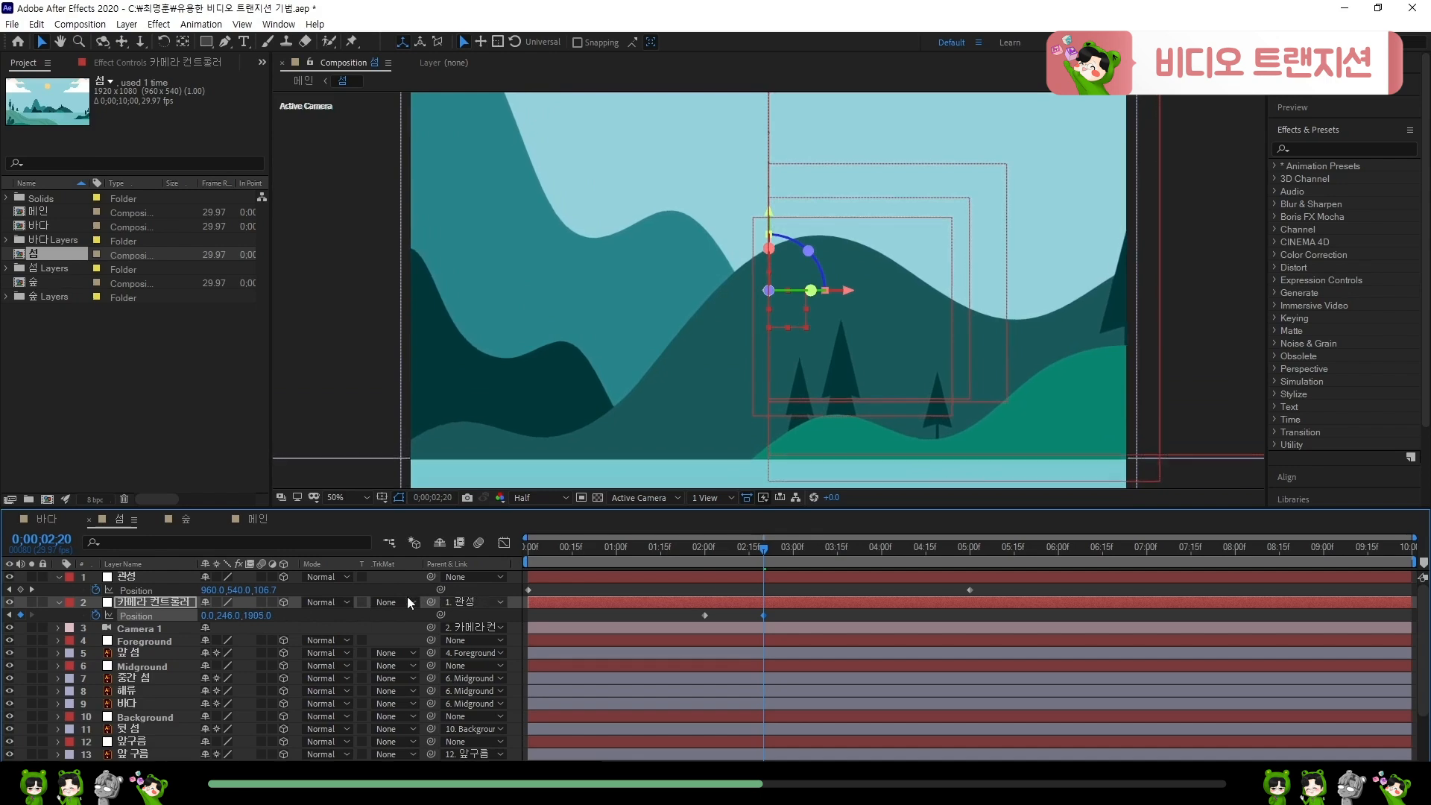
drag(281, 616, 311, 615)
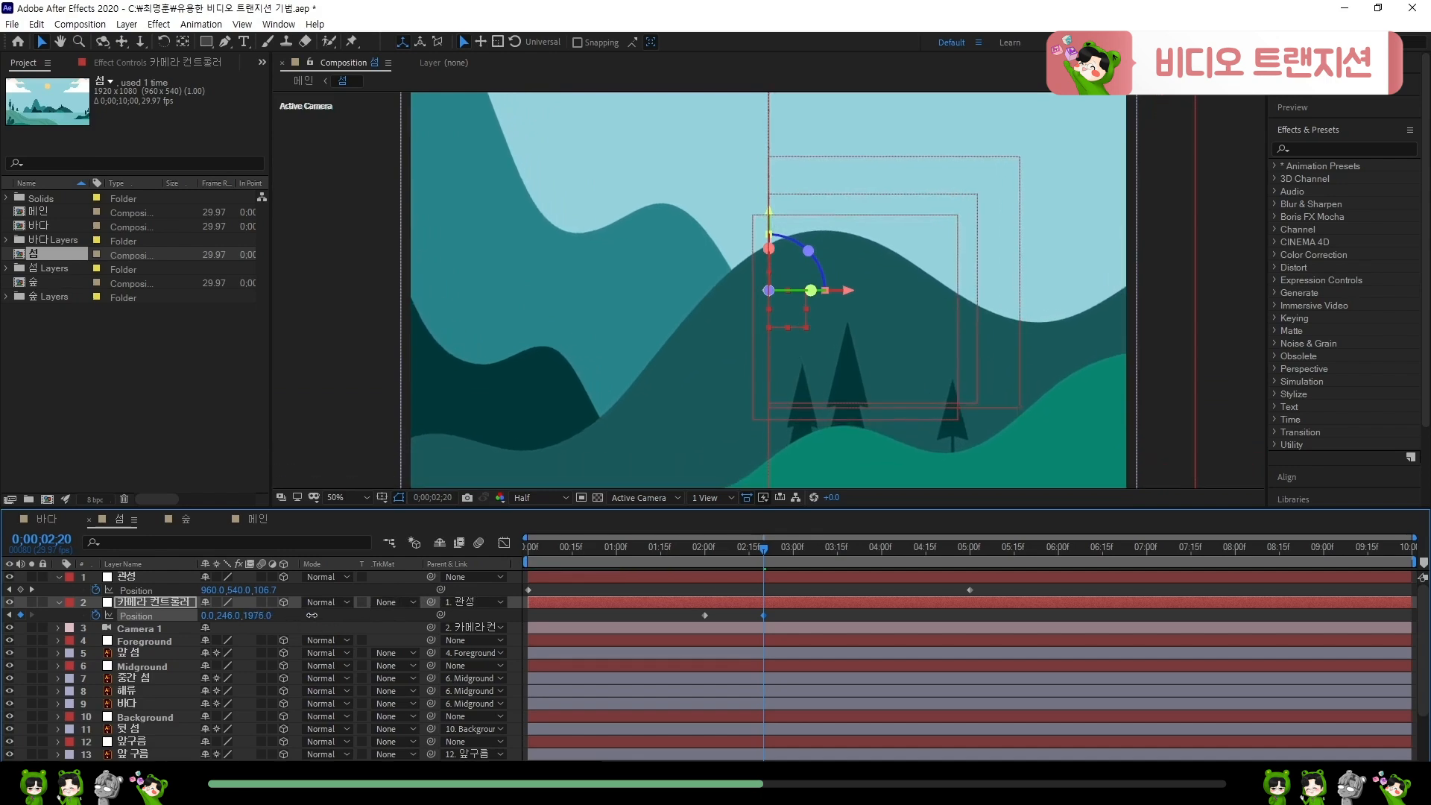
click(271, 618)
key(Return)
mouse_move(232, 616)
mouse_down()
mouse_move(211, 621)
mouse_move(227, 621)
mouse_up()
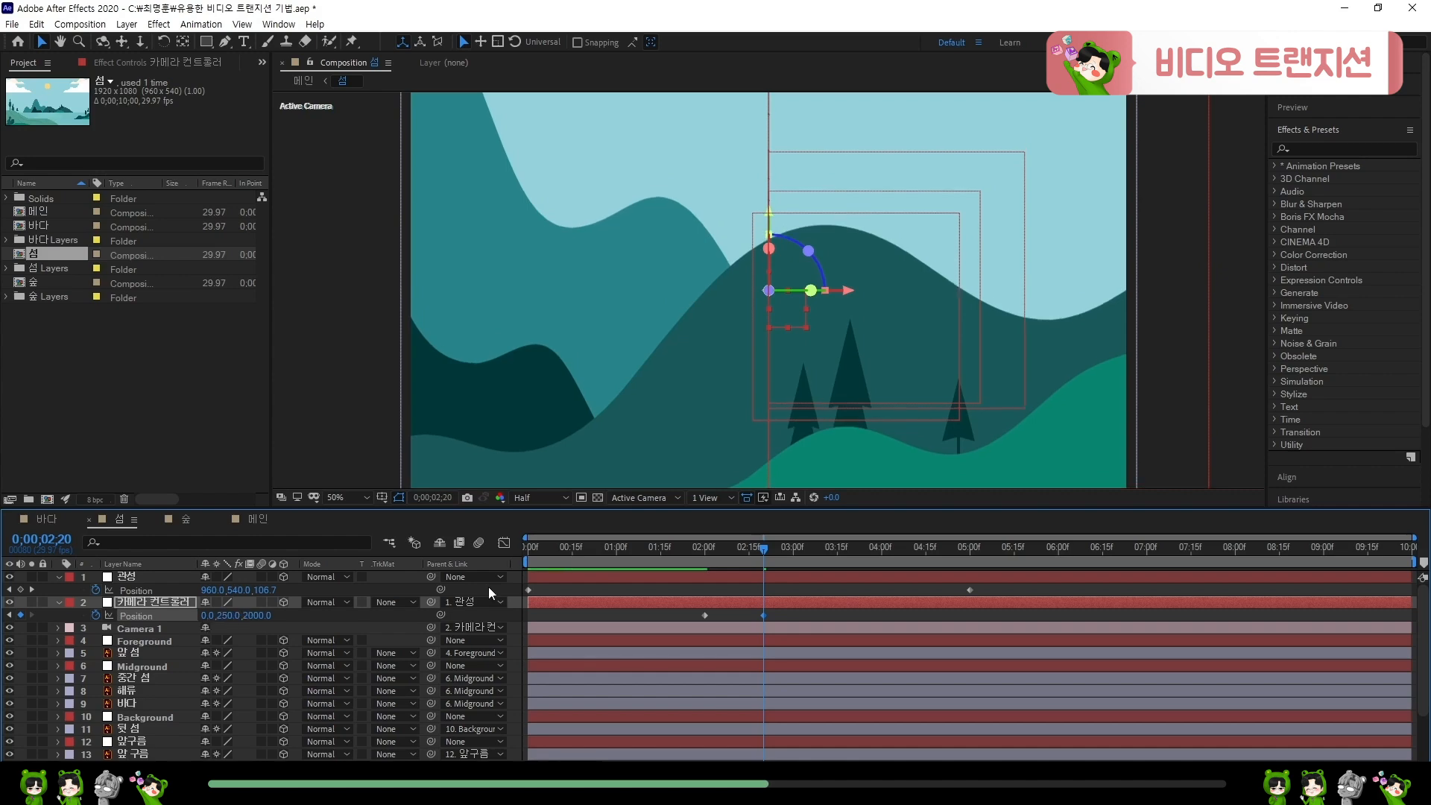
- Preview the 카메라 컨트롤러 null's push-in from the start and around the 2-second keyframe
key(Home)
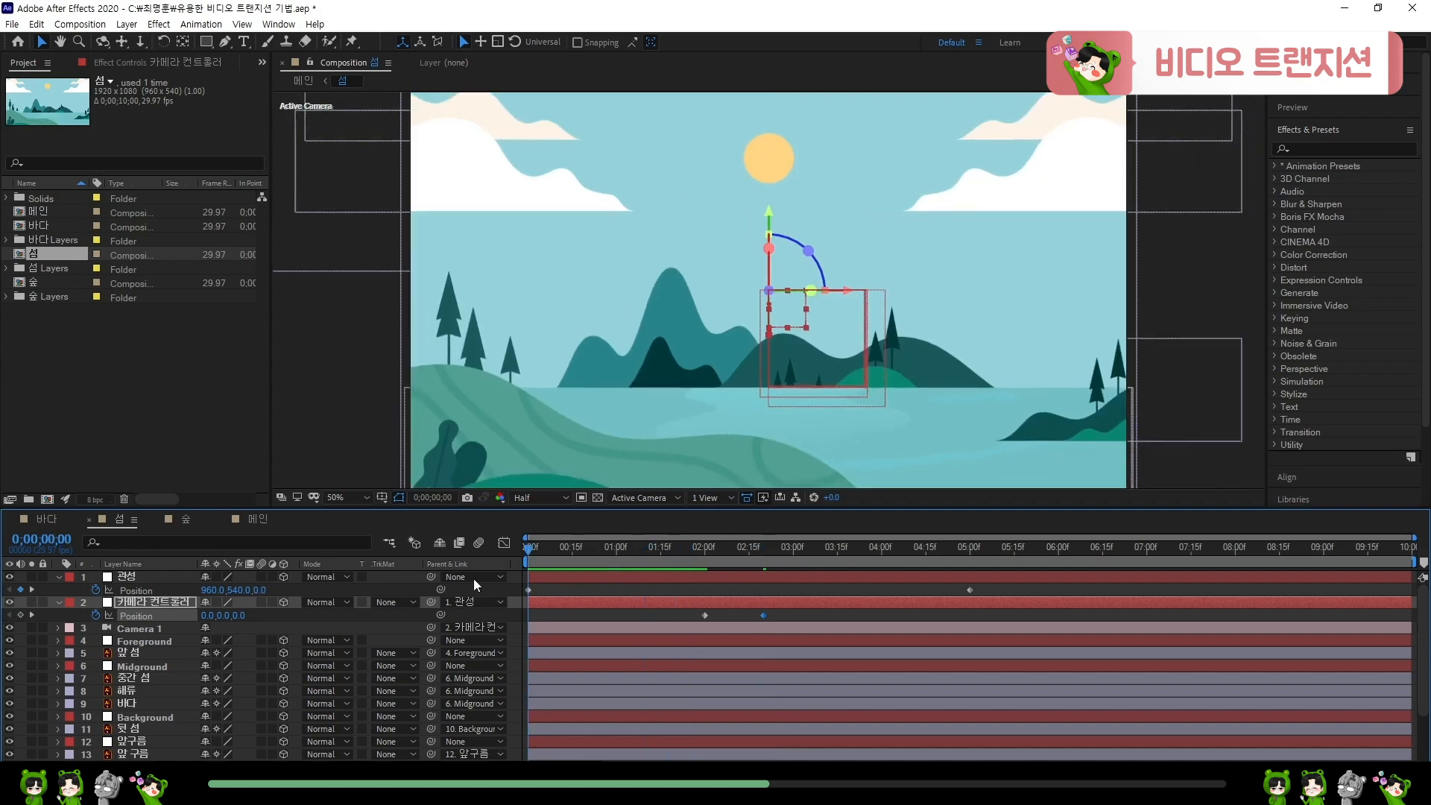
key(space)
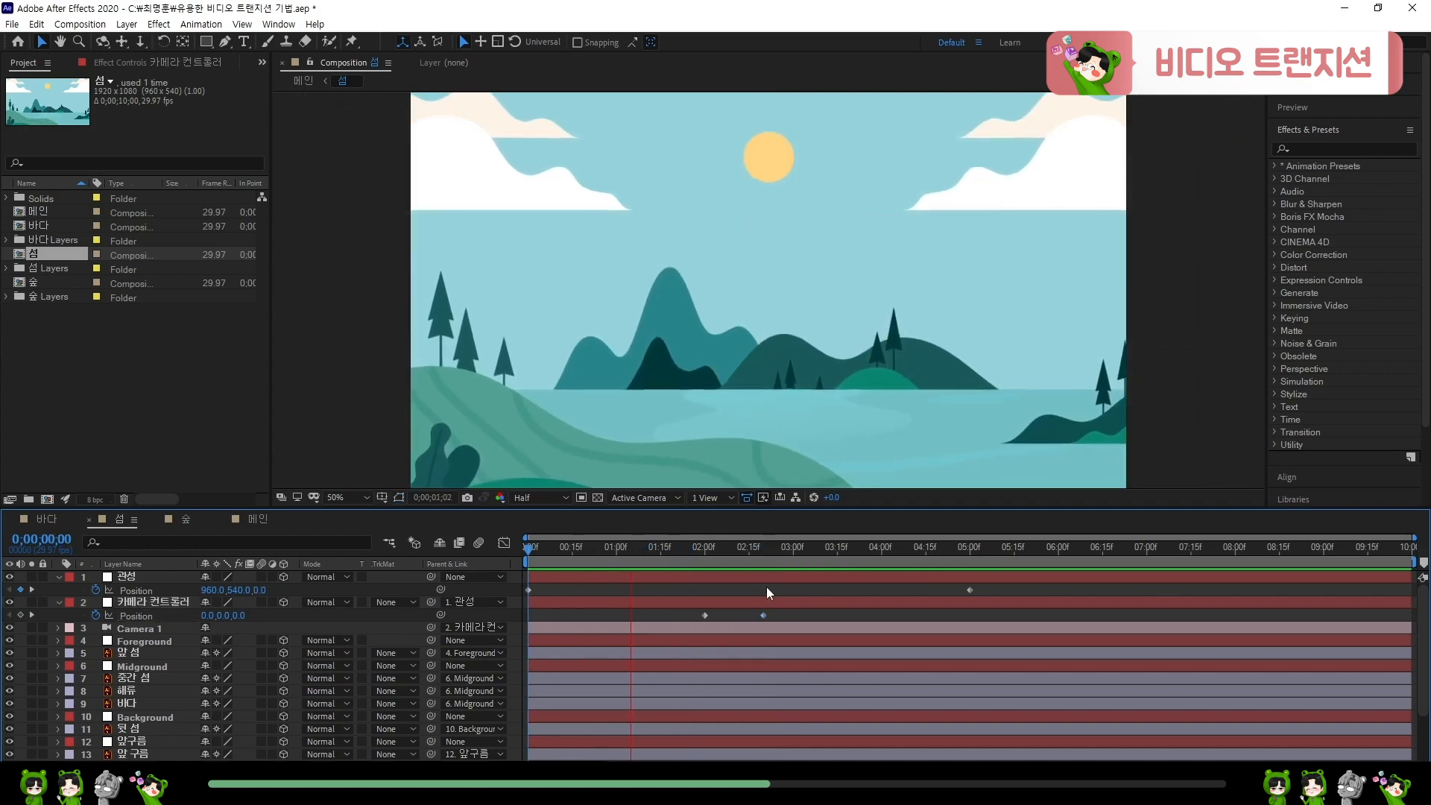
drag(633, 562, 587, 565)
key(space)
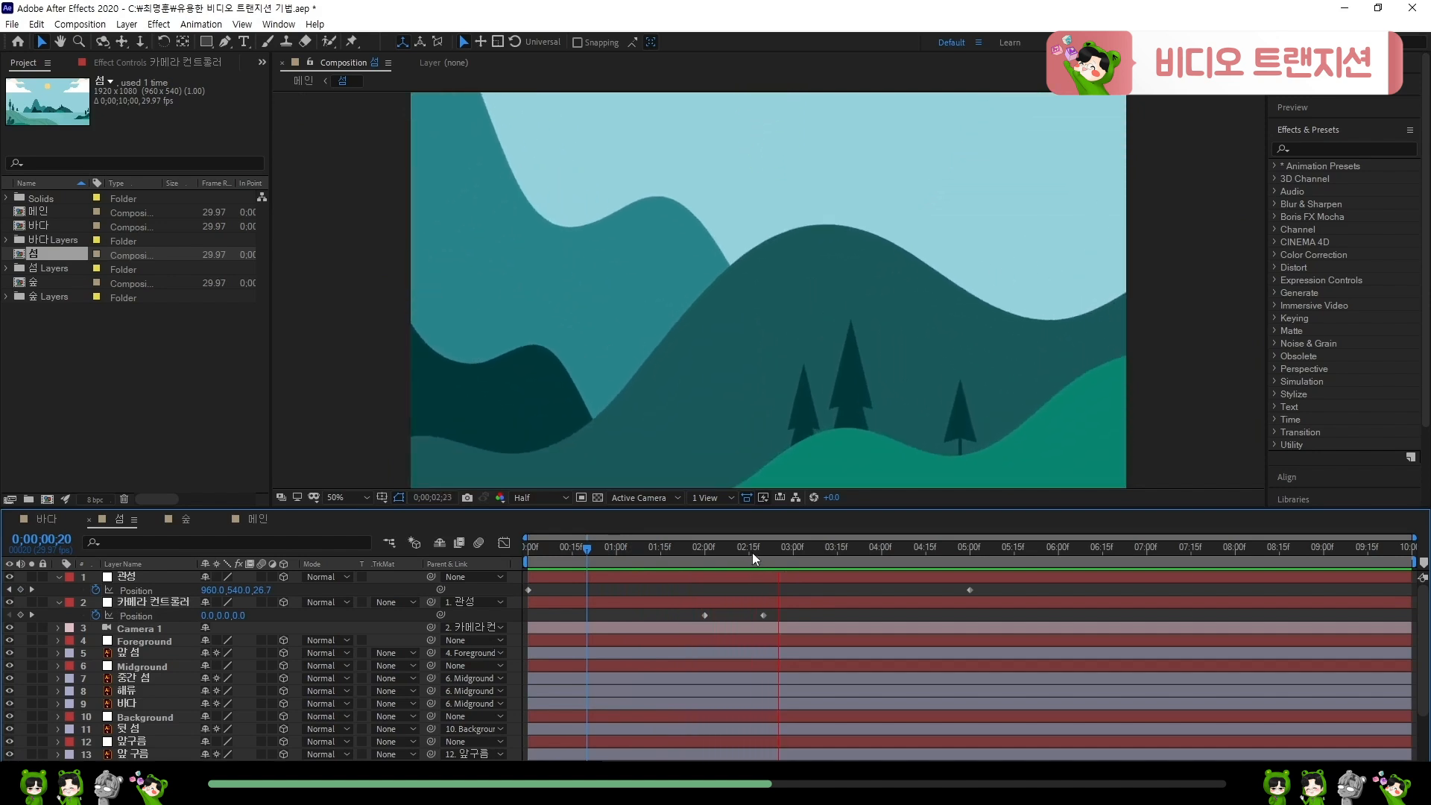
drag(753, 555, 637, 560)
key(space)
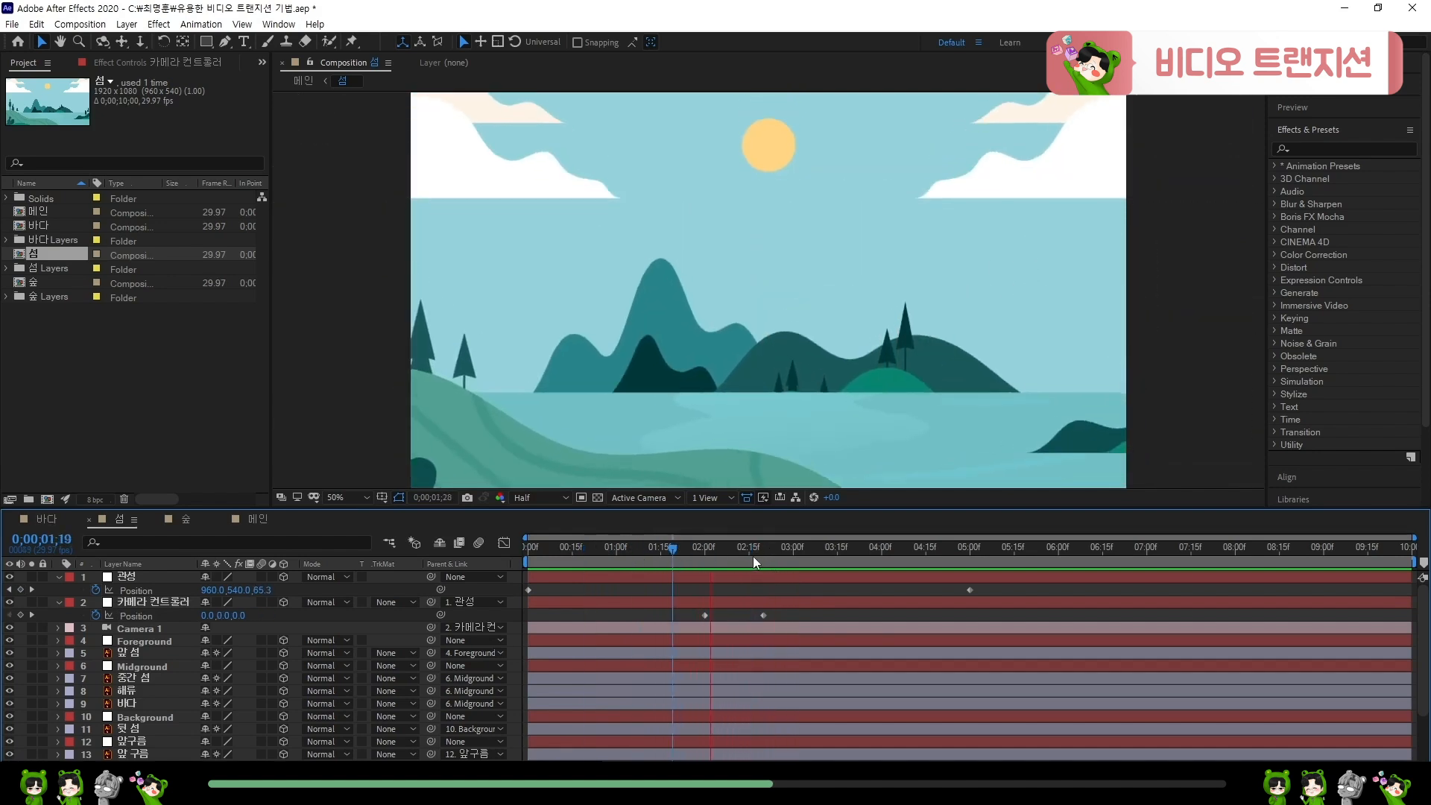
click(699, 553)
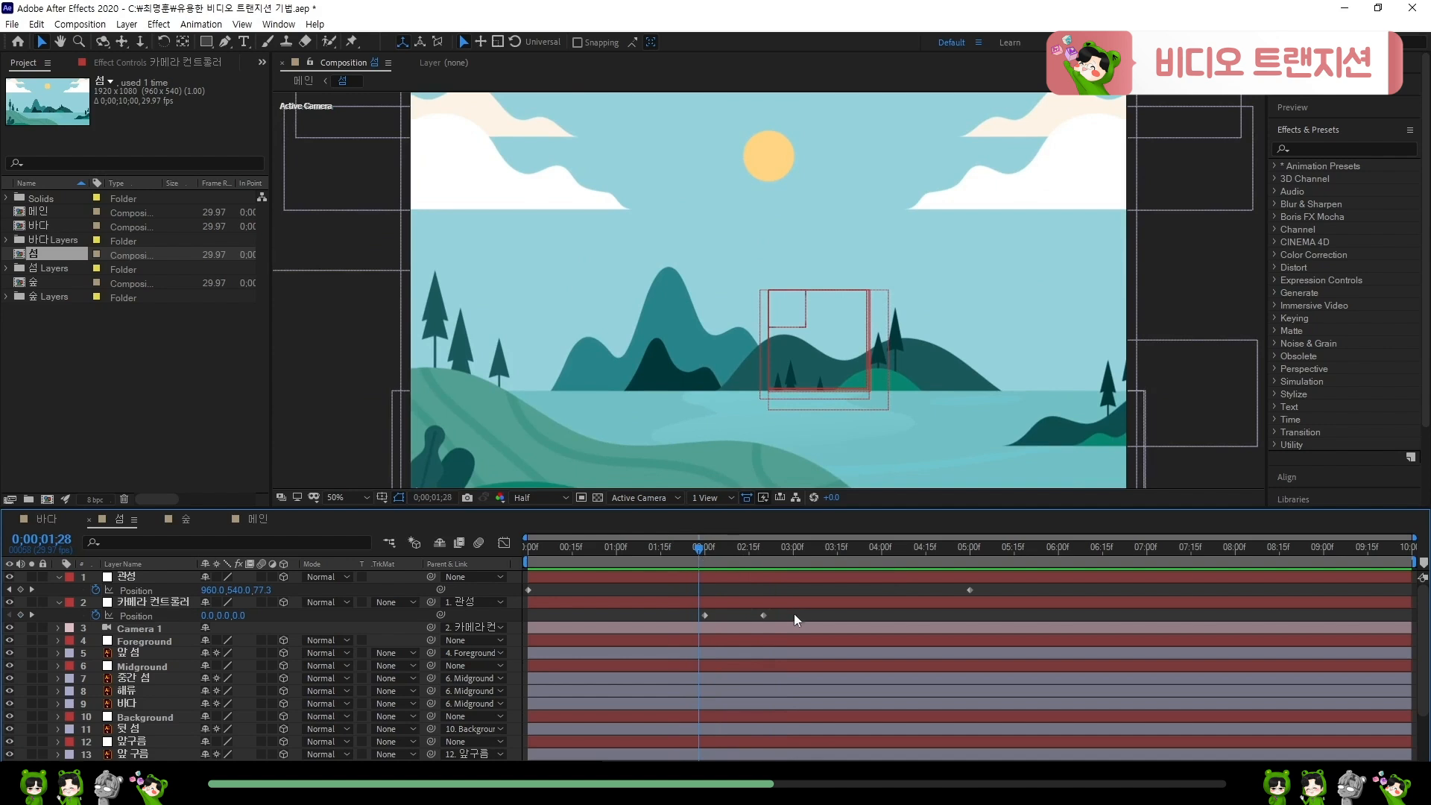
- Apply Easy Ease to both 카메라 컨트롤러 Position keyframes and reshape their speed graph to peak just before the second keyframe
drag(802, 614, 693, 629)
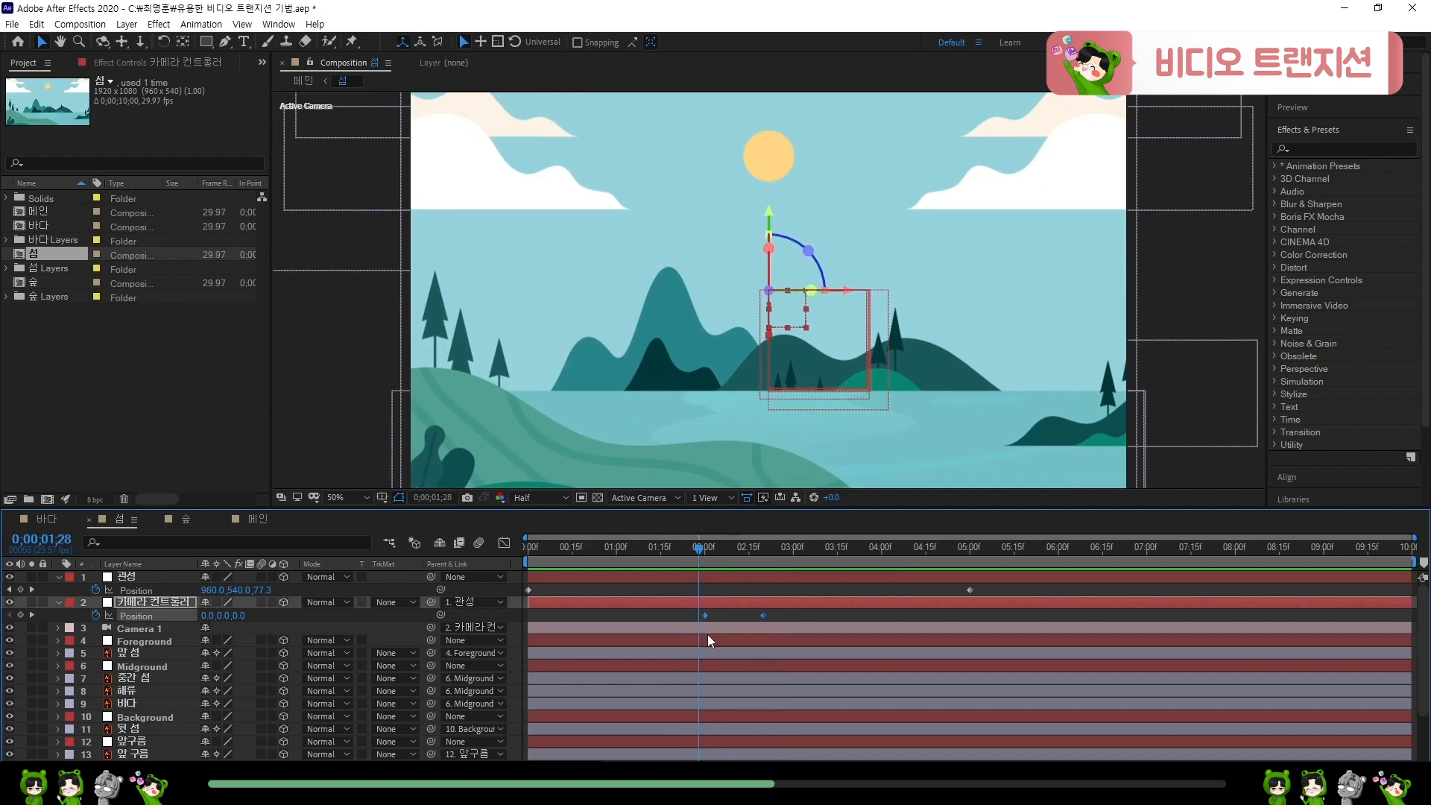
key(F9)
click(507, 542)
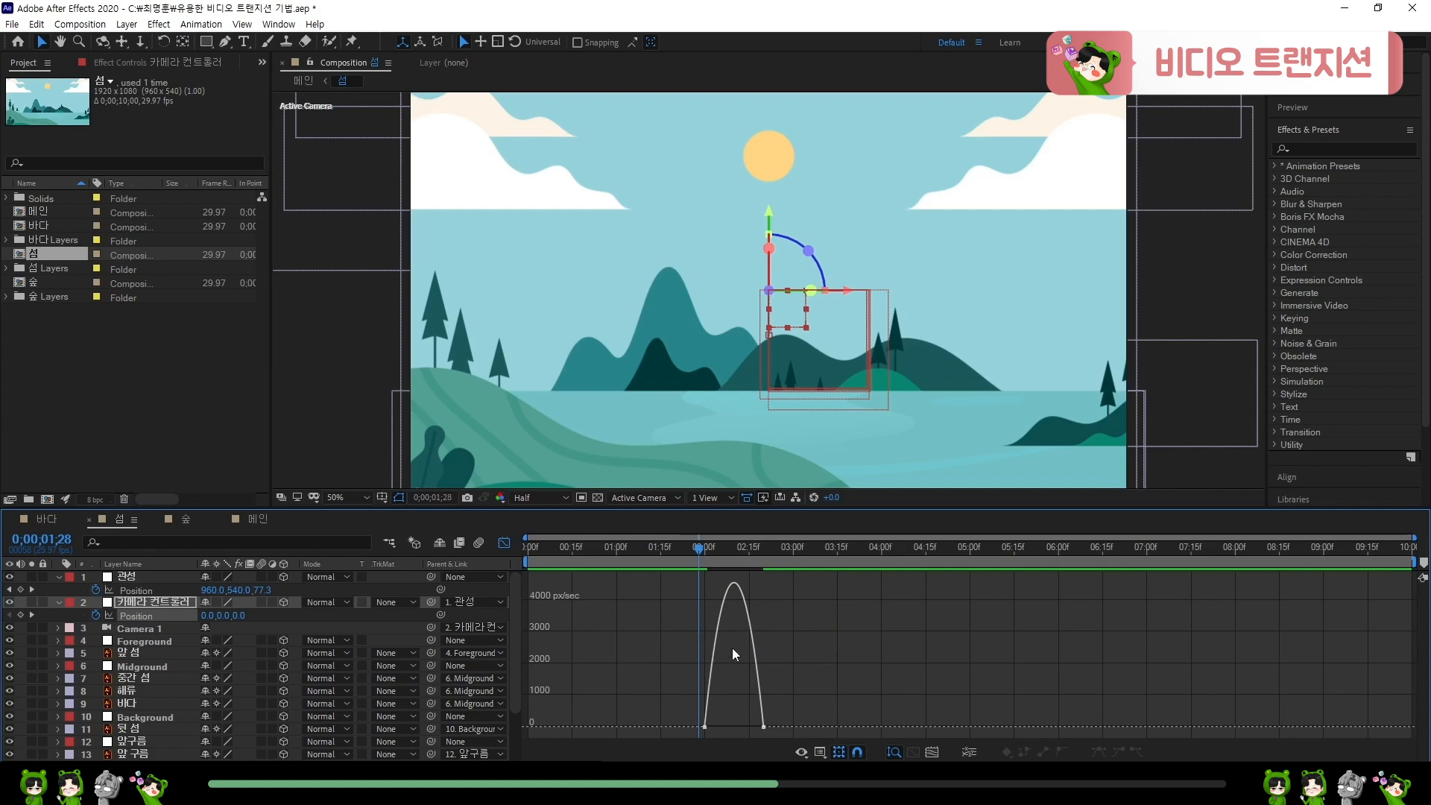
right_click(807, 655)
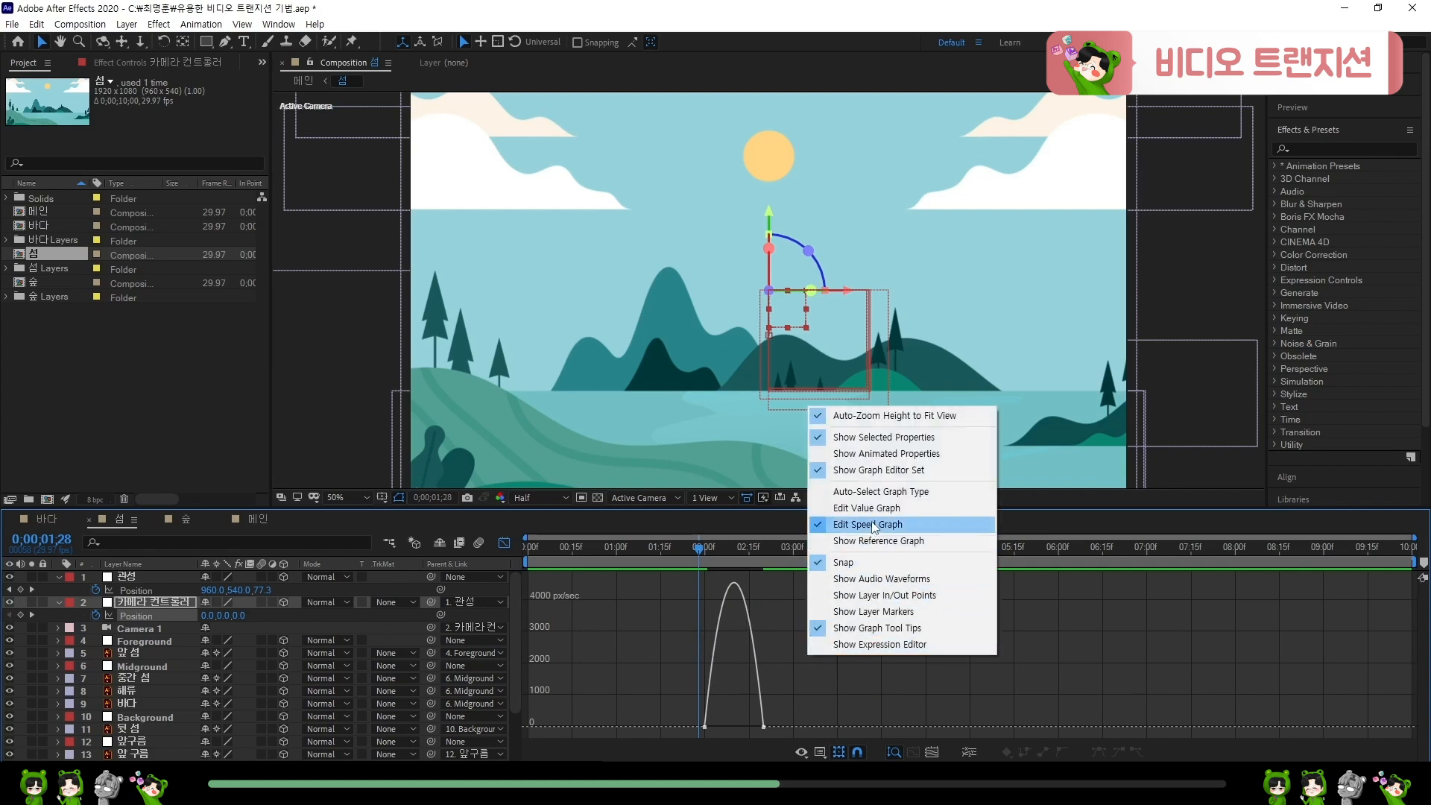
drag(788, 634, 792, 728)
scroll(709, 726, up, 2)
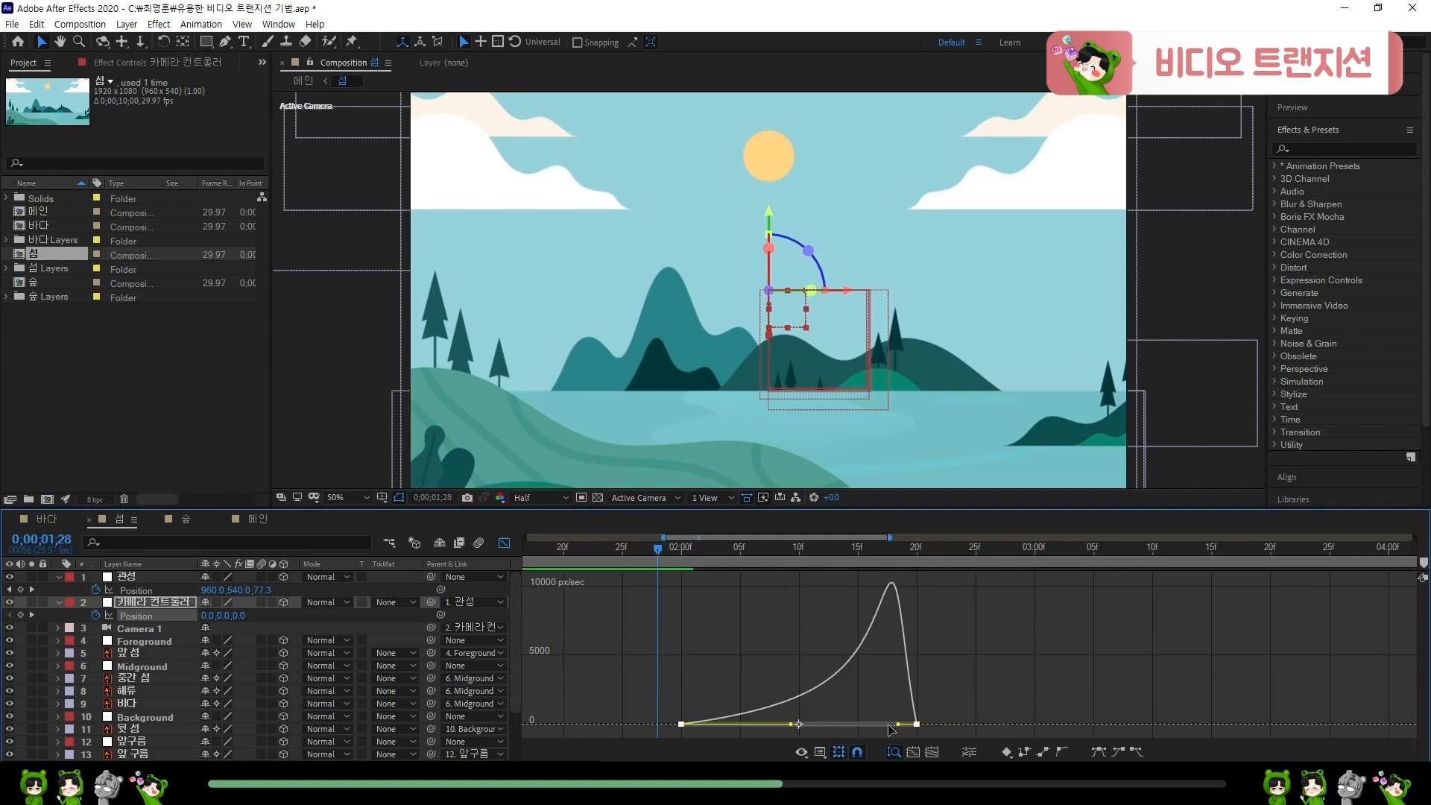
drag(898, 722, 916, 723)
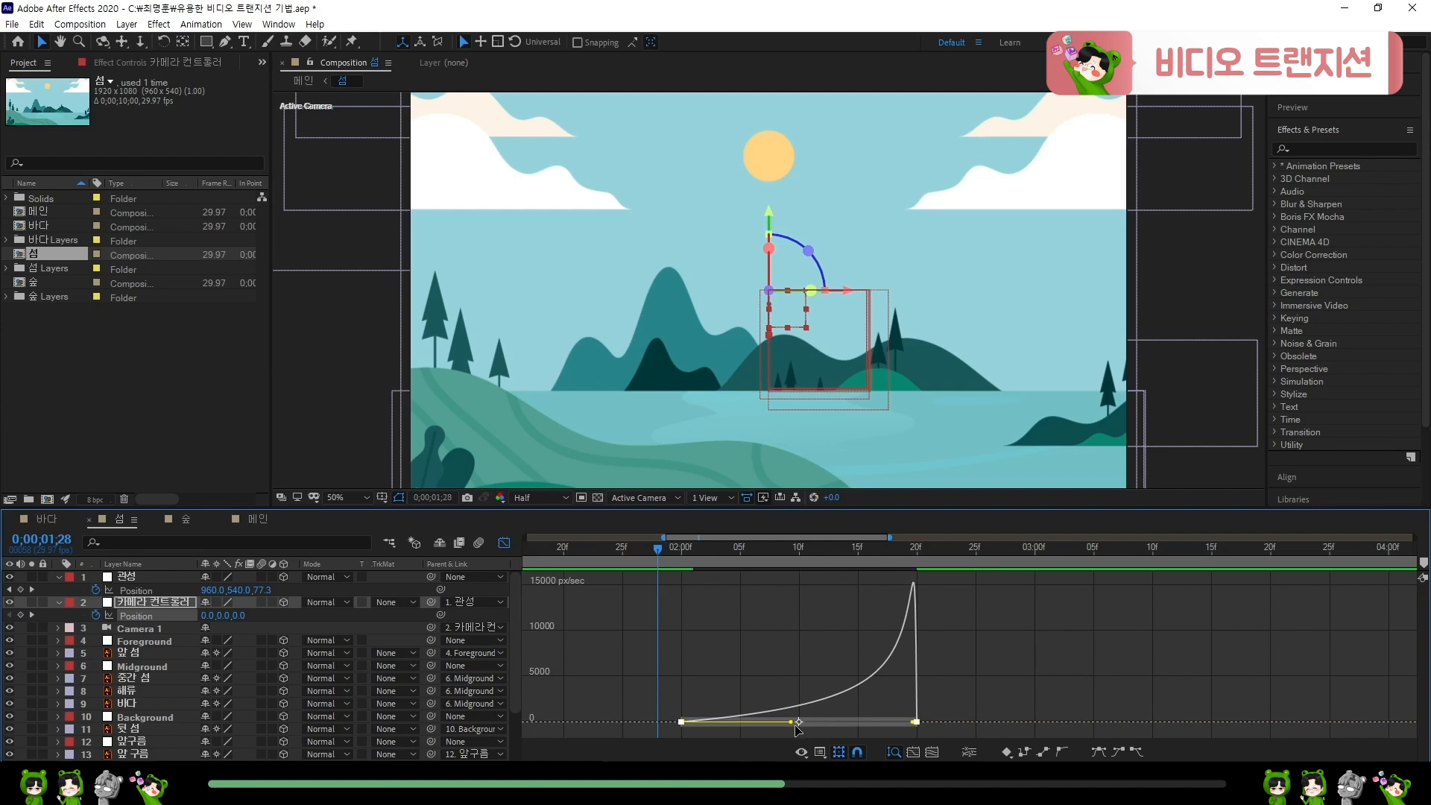
drag(795, 722, 784, 721)
click(504, 543)
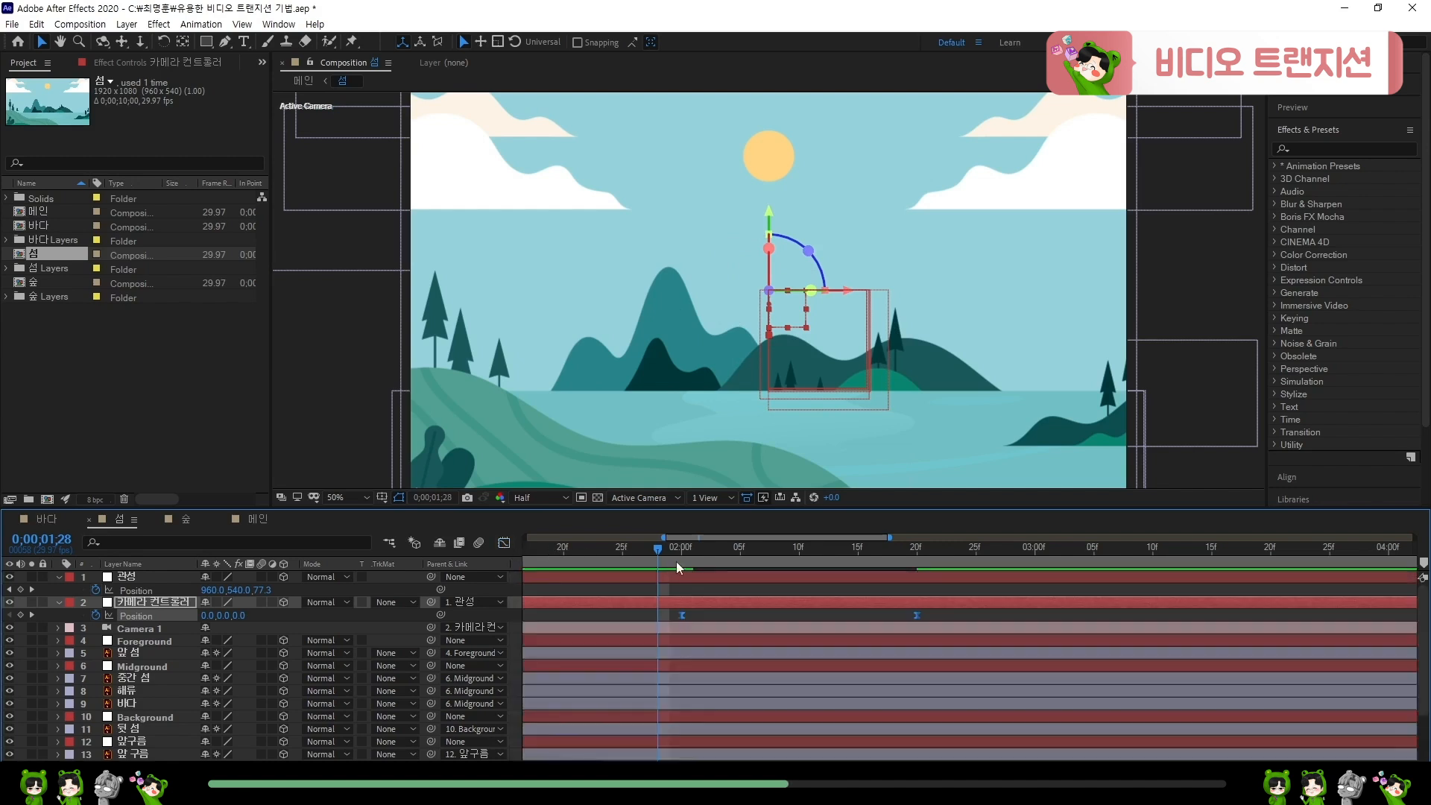
- Preview the accelerating camera push-in from the start and again from just before 2 seconds
key(Home)
scroll(722, 596, down, 5)
click(635, 587)
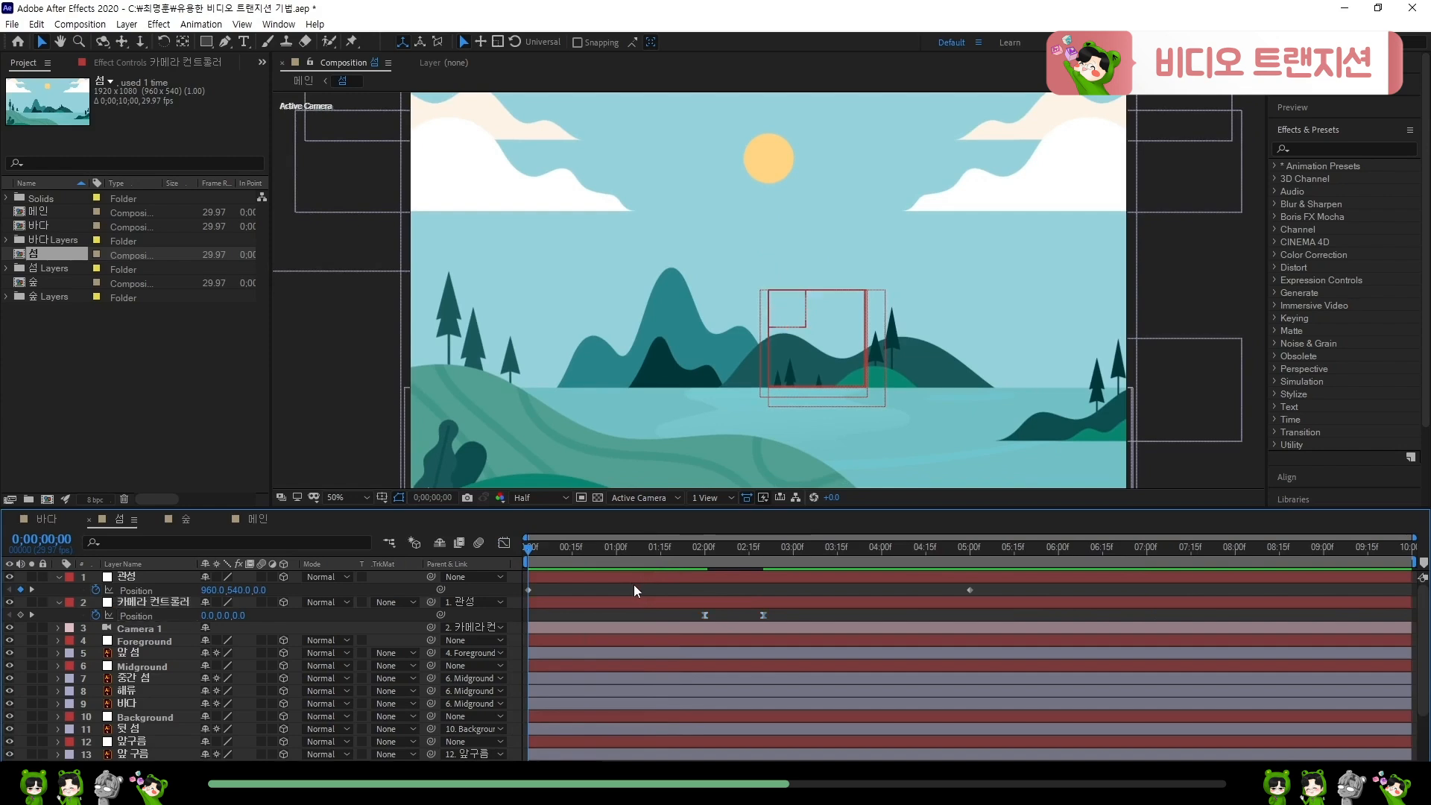
key(space)
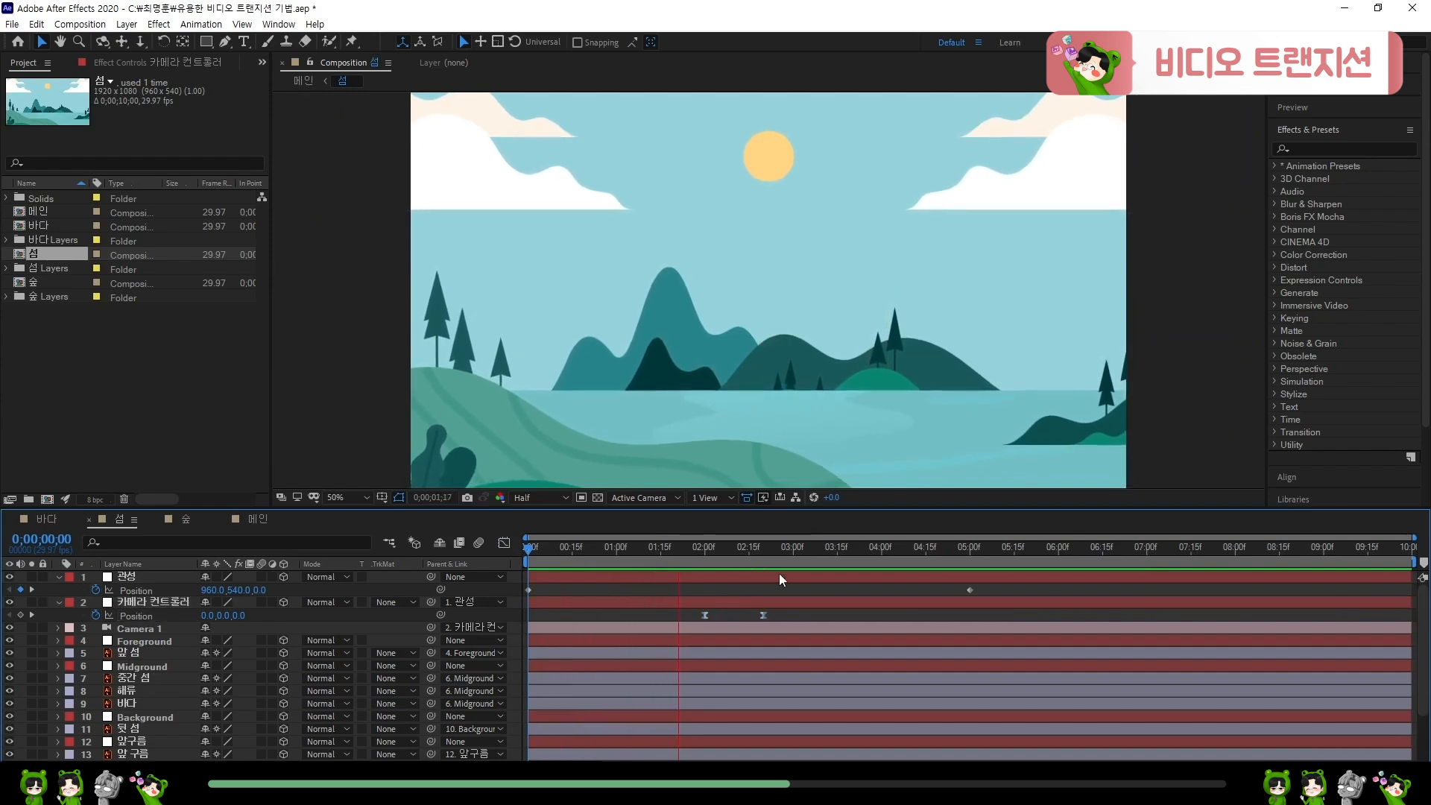
click(687, 552)
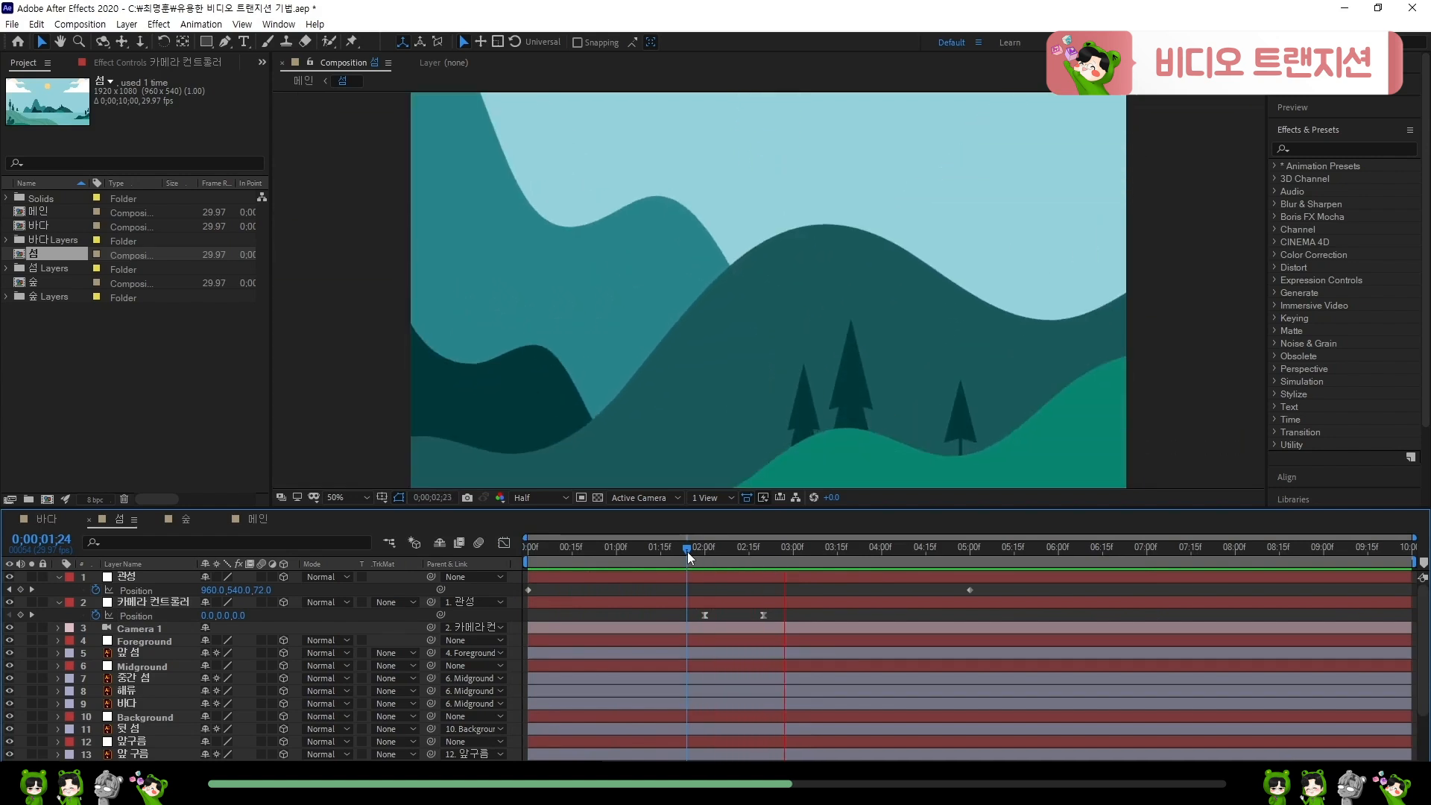
key(space)
key(space)
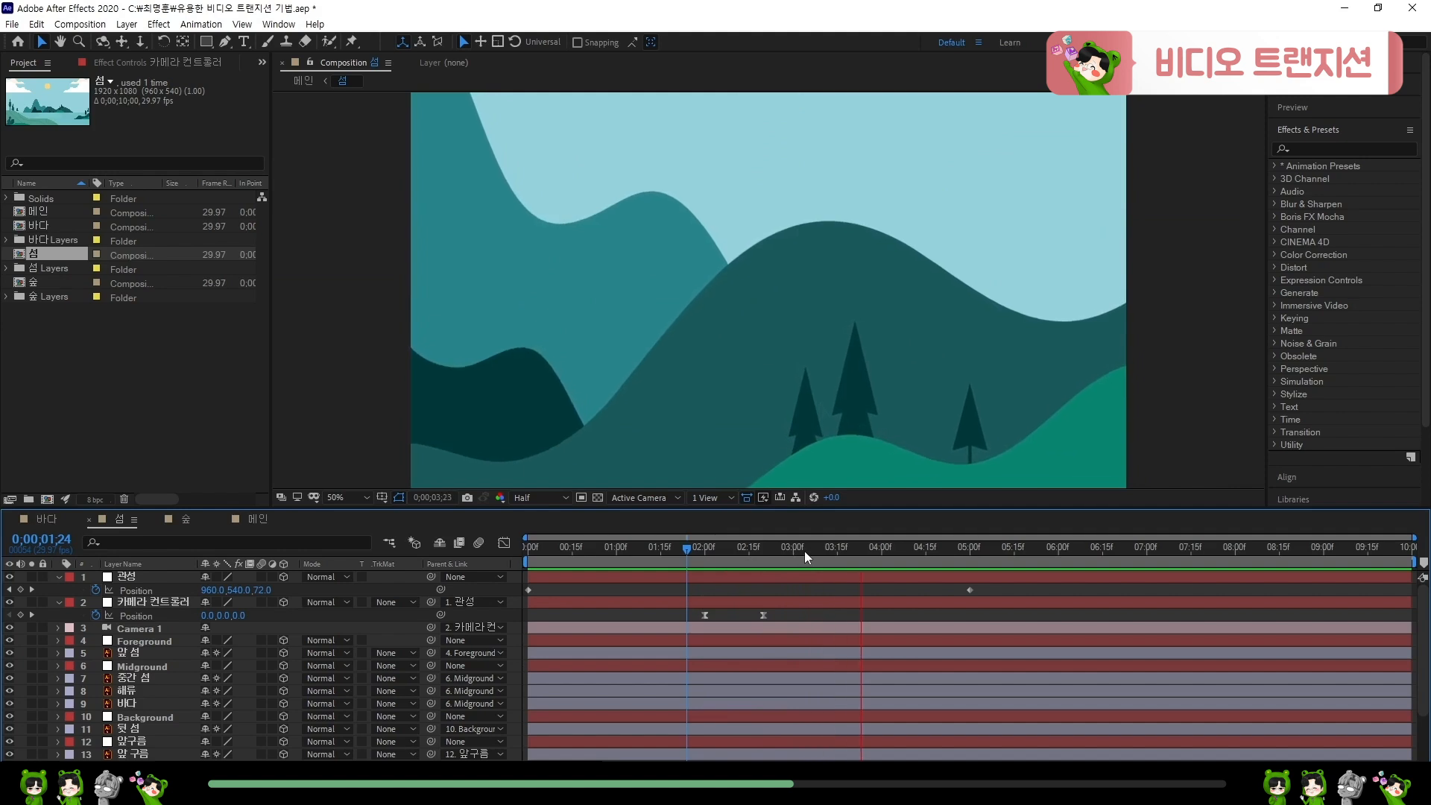
- Add a Position keyframe to the 카메라 컨트롤러 null at 20 frames and set its Y to -2294 at 0 seconds
drag(803, 552, 588, 614)
click(575, 602)
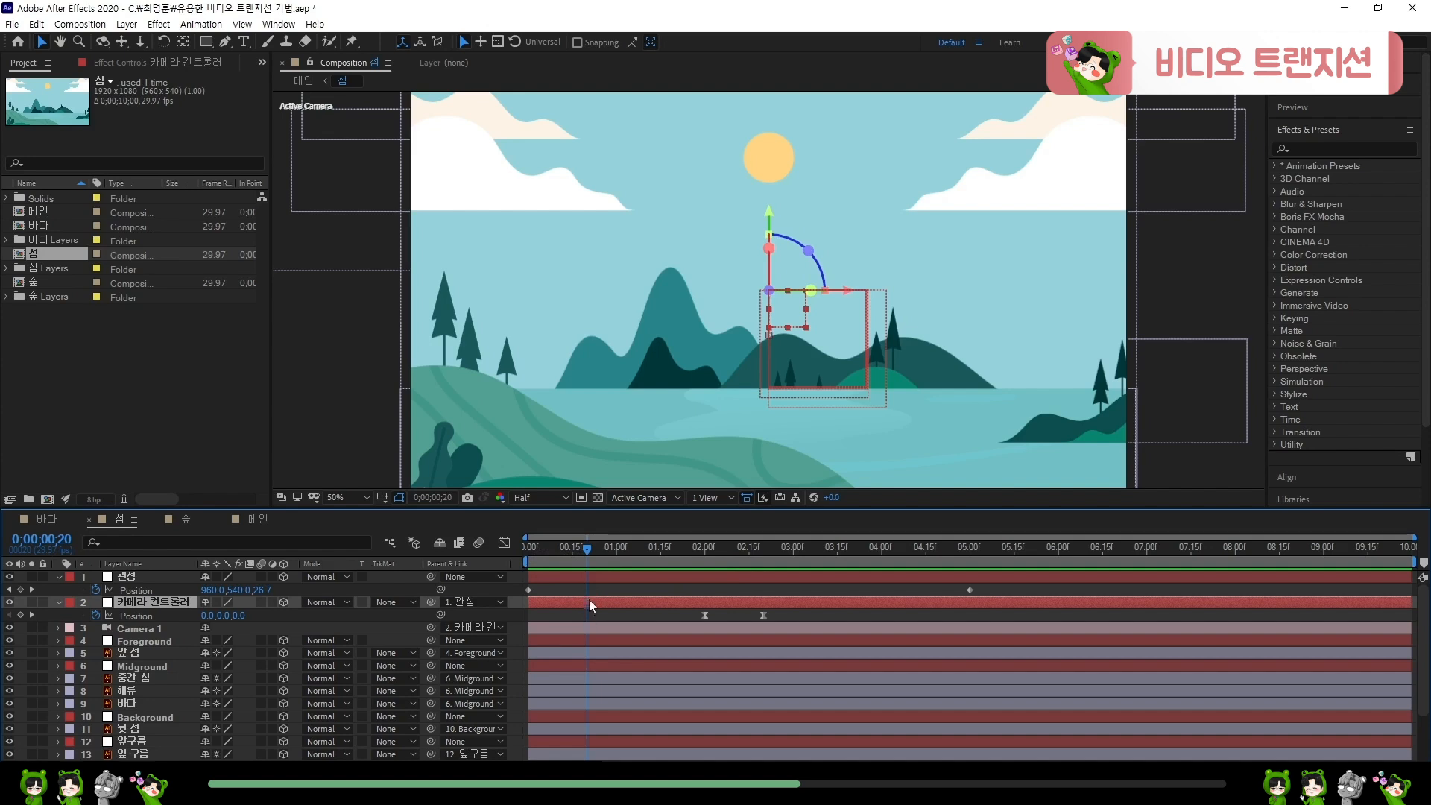
click(21, 615)
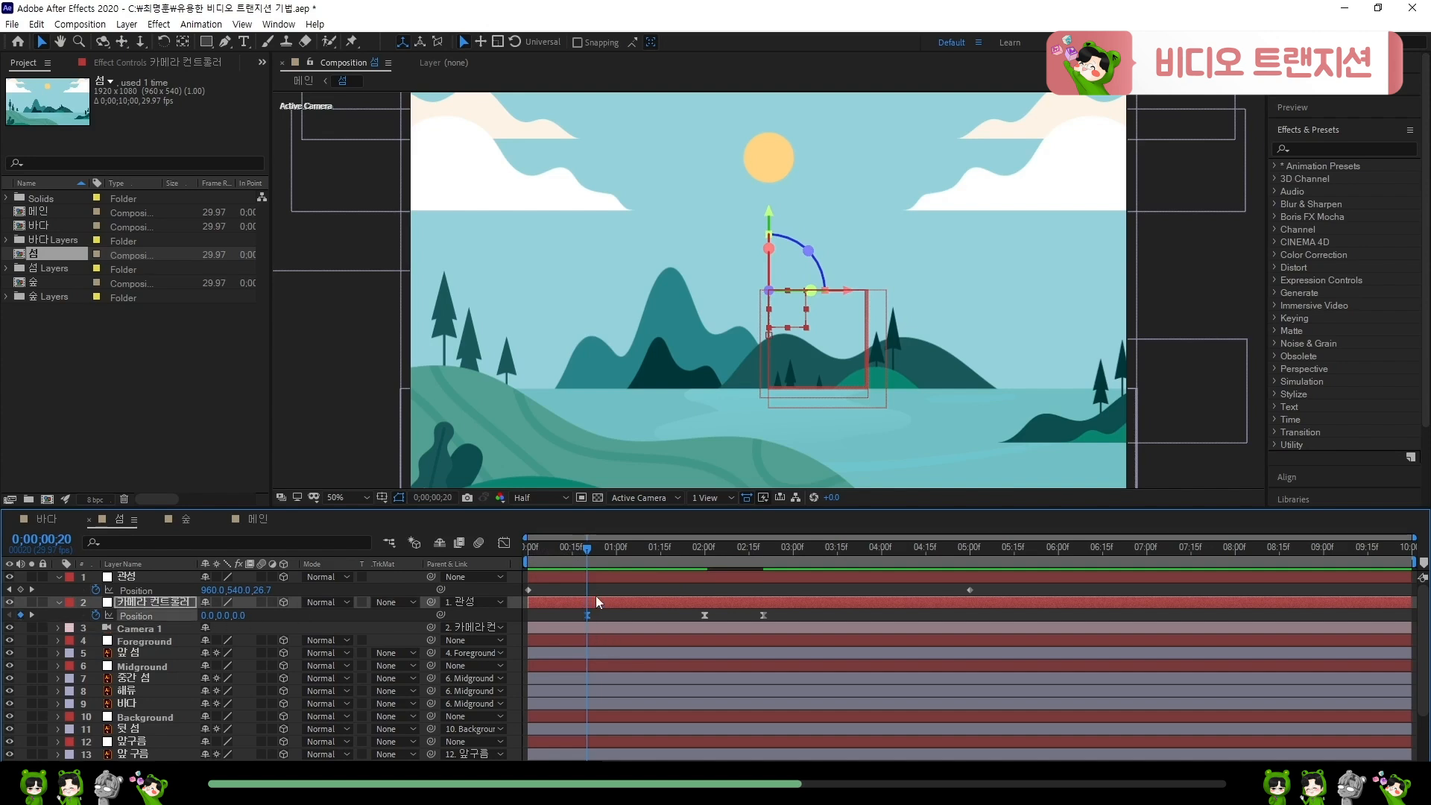
drag(583, 556, 509, 555)
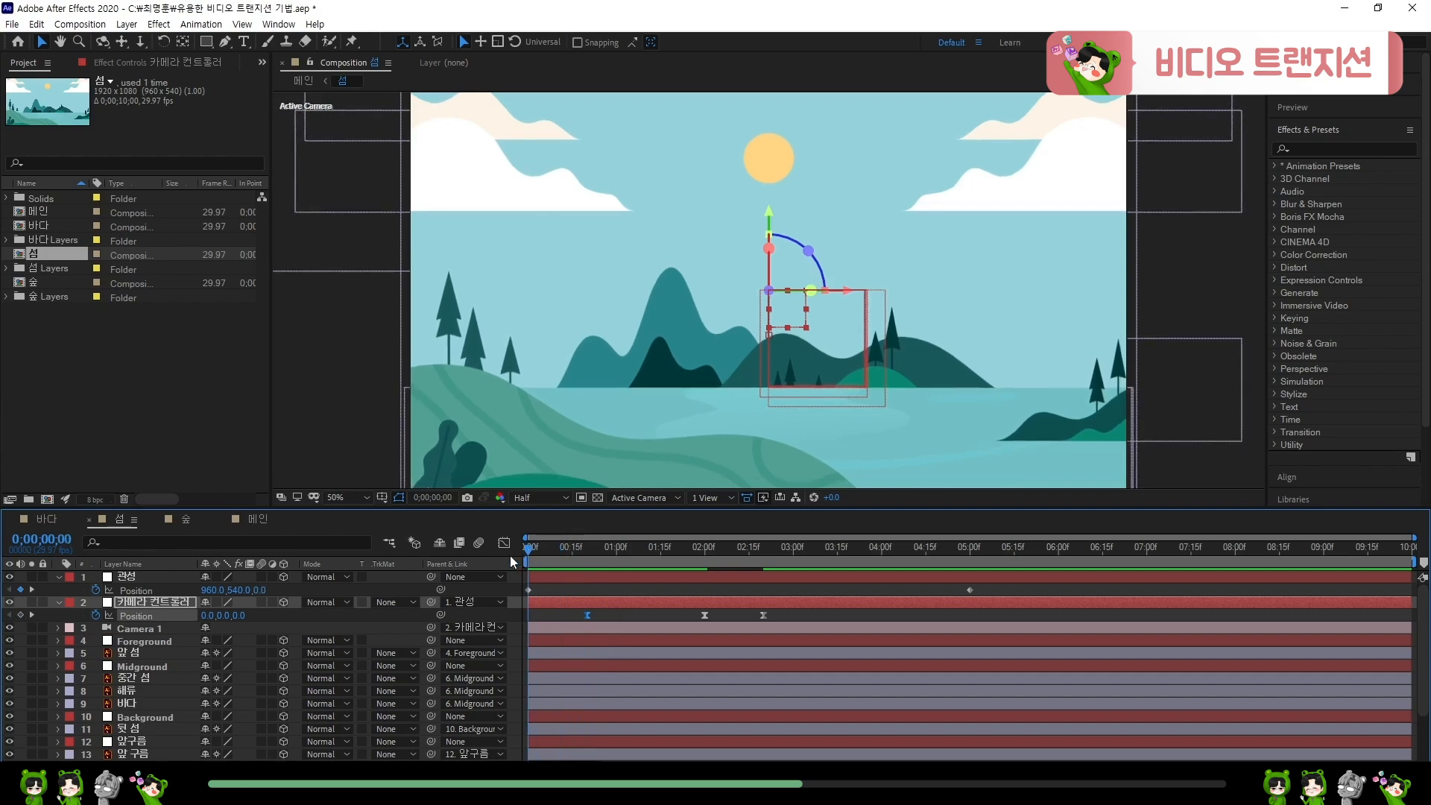
mouse_move(228, 617)
mouse_down()
mouse_move(208, 622)
mouse_move(244, 623)
mouse_move(146, 623)
mouse_move(238, 617)
mouse_up()
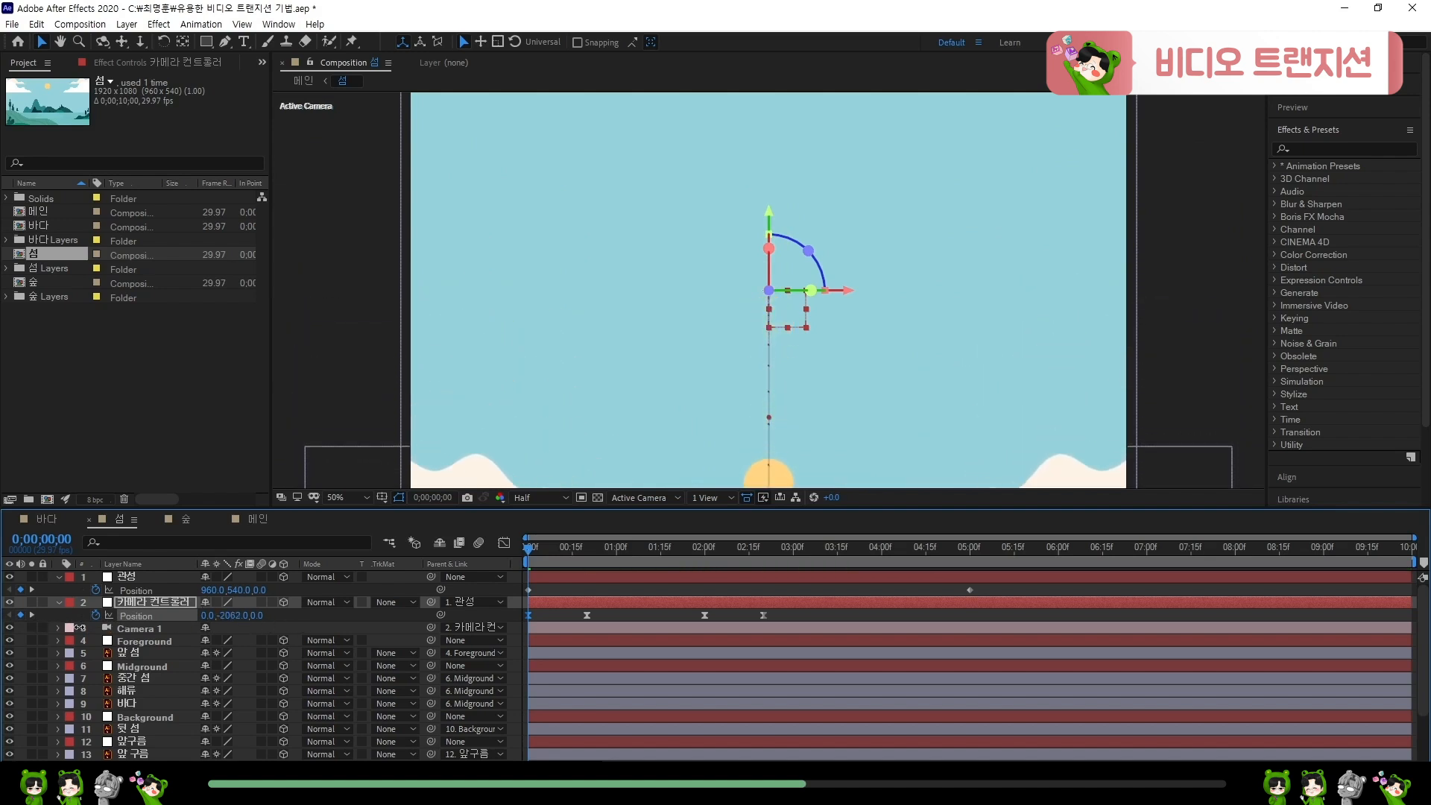
drag(224, 616, 200, 618)
click(645, 611)
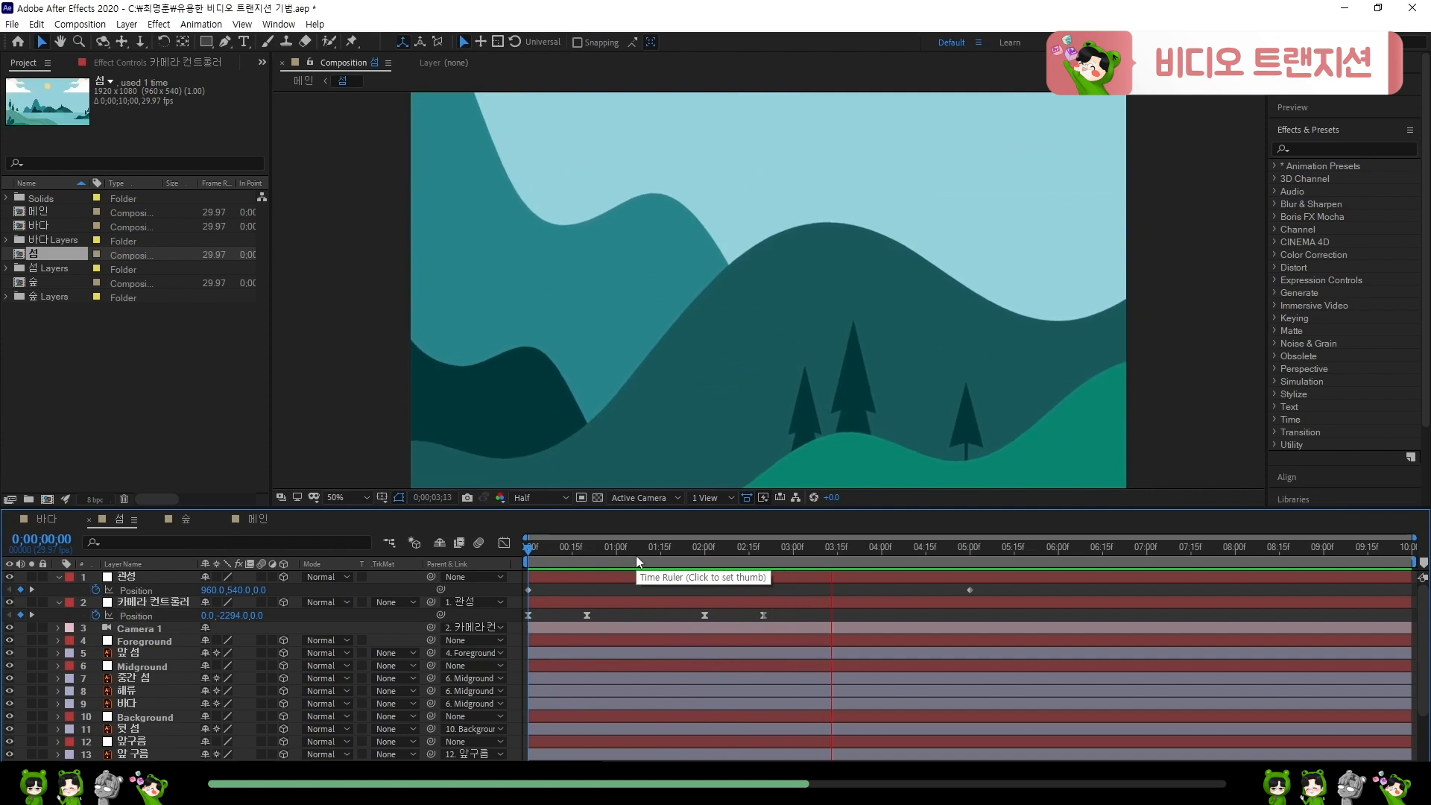
- Reshape the null's opening speed curve between 0 and 20 frames to peak around 10 frames, and preview the move
drag(634, 556, 522, 615)
click(505, 543)
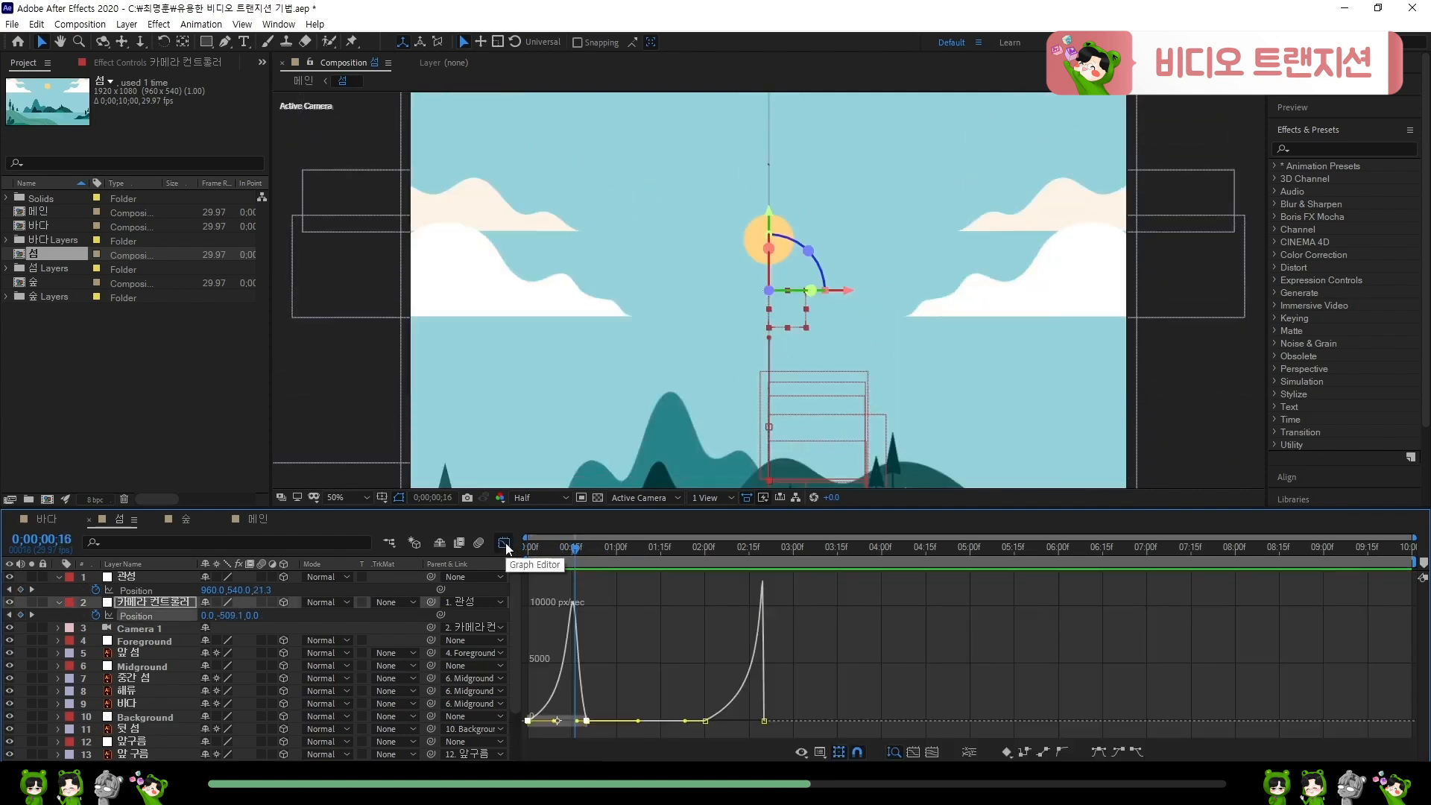
scroll(534, 678, up, 5)
scroll(783, 671, left, 1)
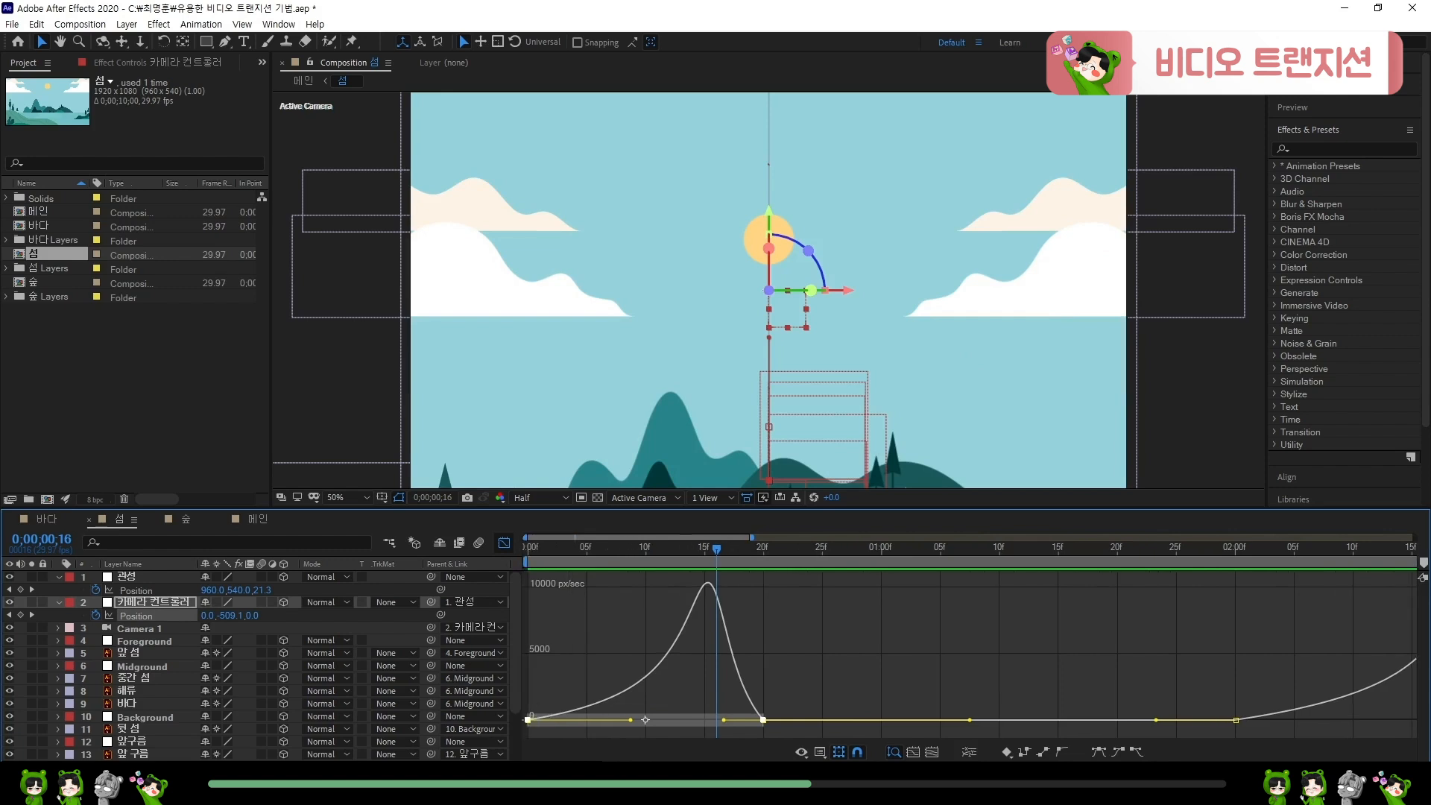
click(783, 691)
click(764, 726)
drag(723, 727, 601, 727)
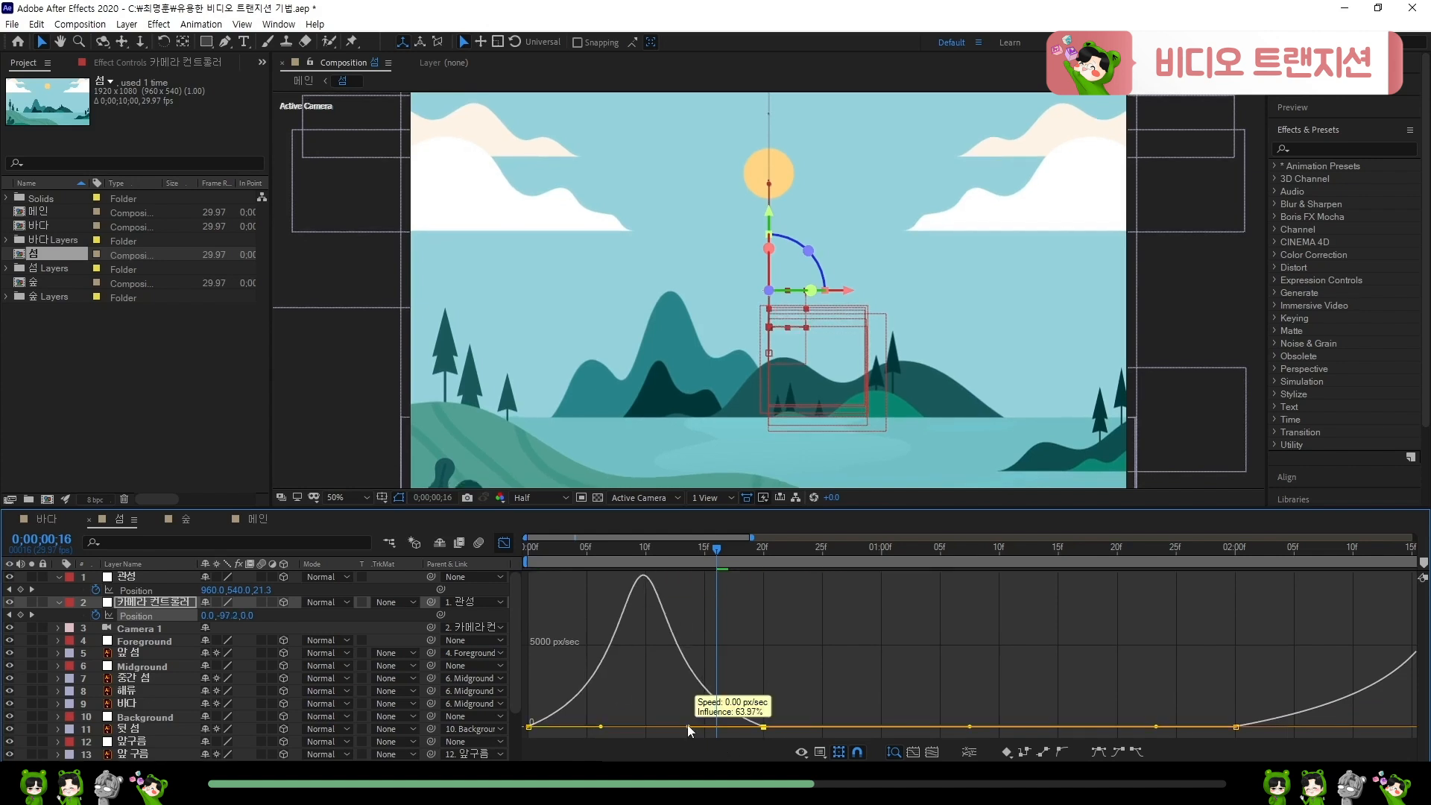
drag(687, 725, 685, 724)
key(space)
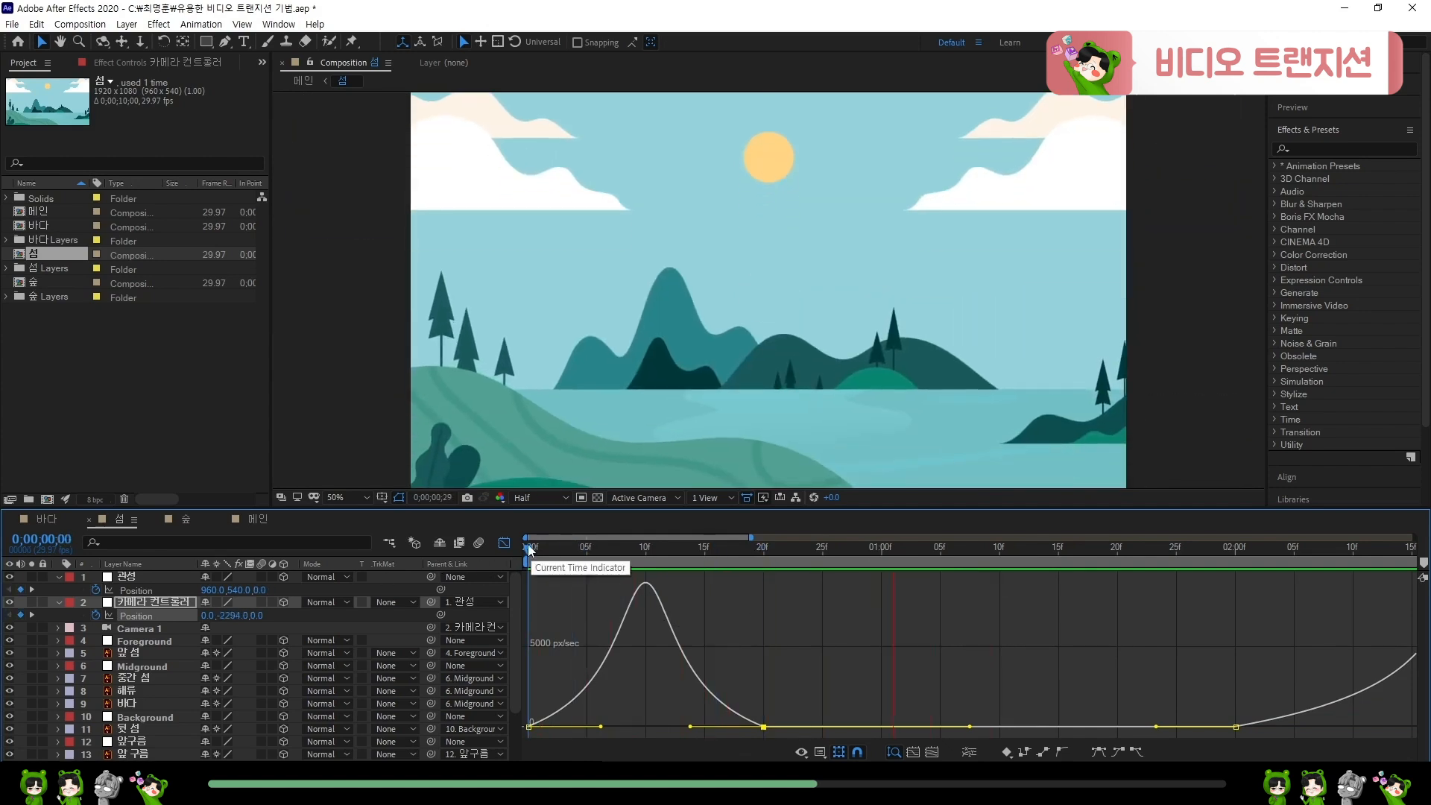
scroll(928, 599, down, 3)
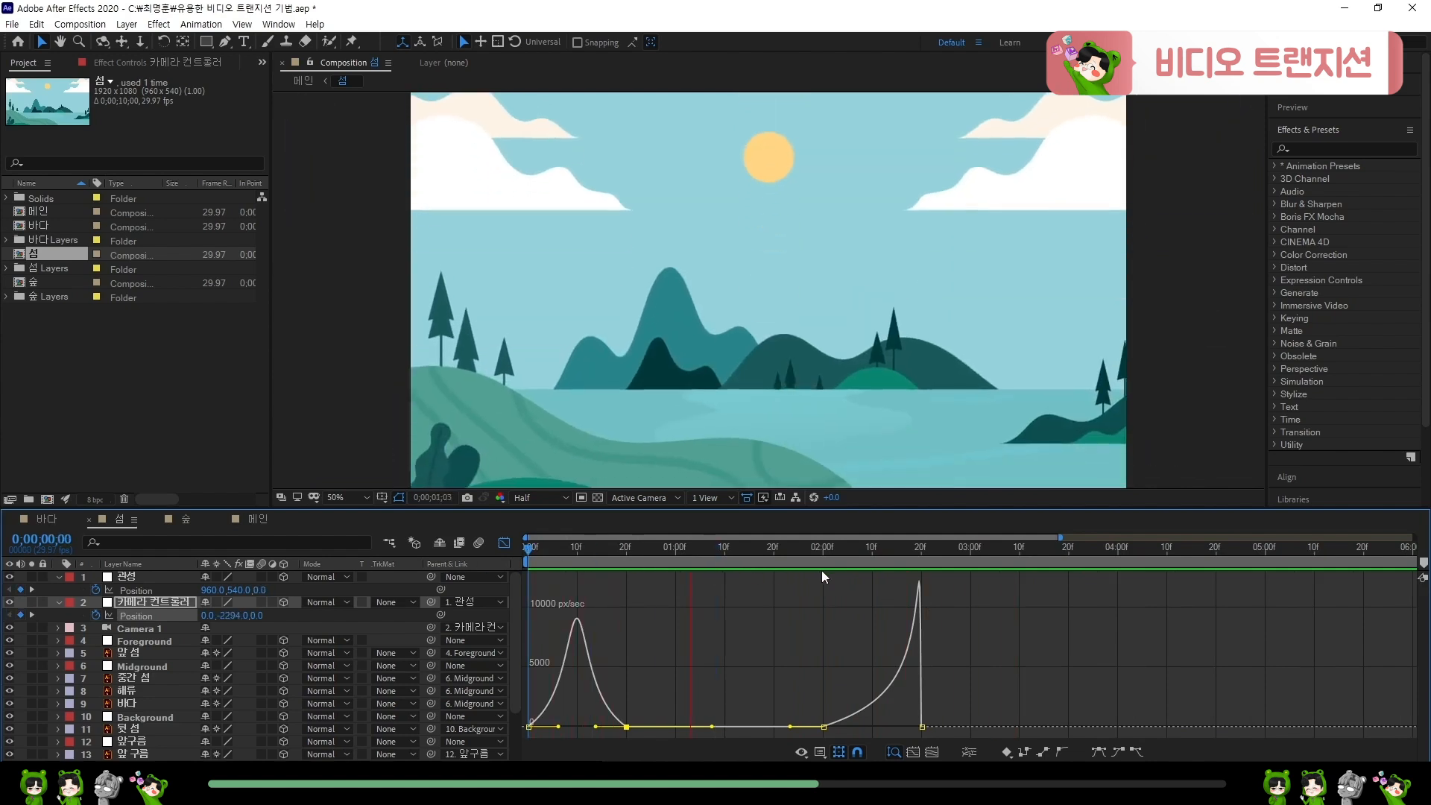
- Place the current time at 2 seconds 20 frames, close the Graph Editor and open the 메인 composition
click(922, 550)
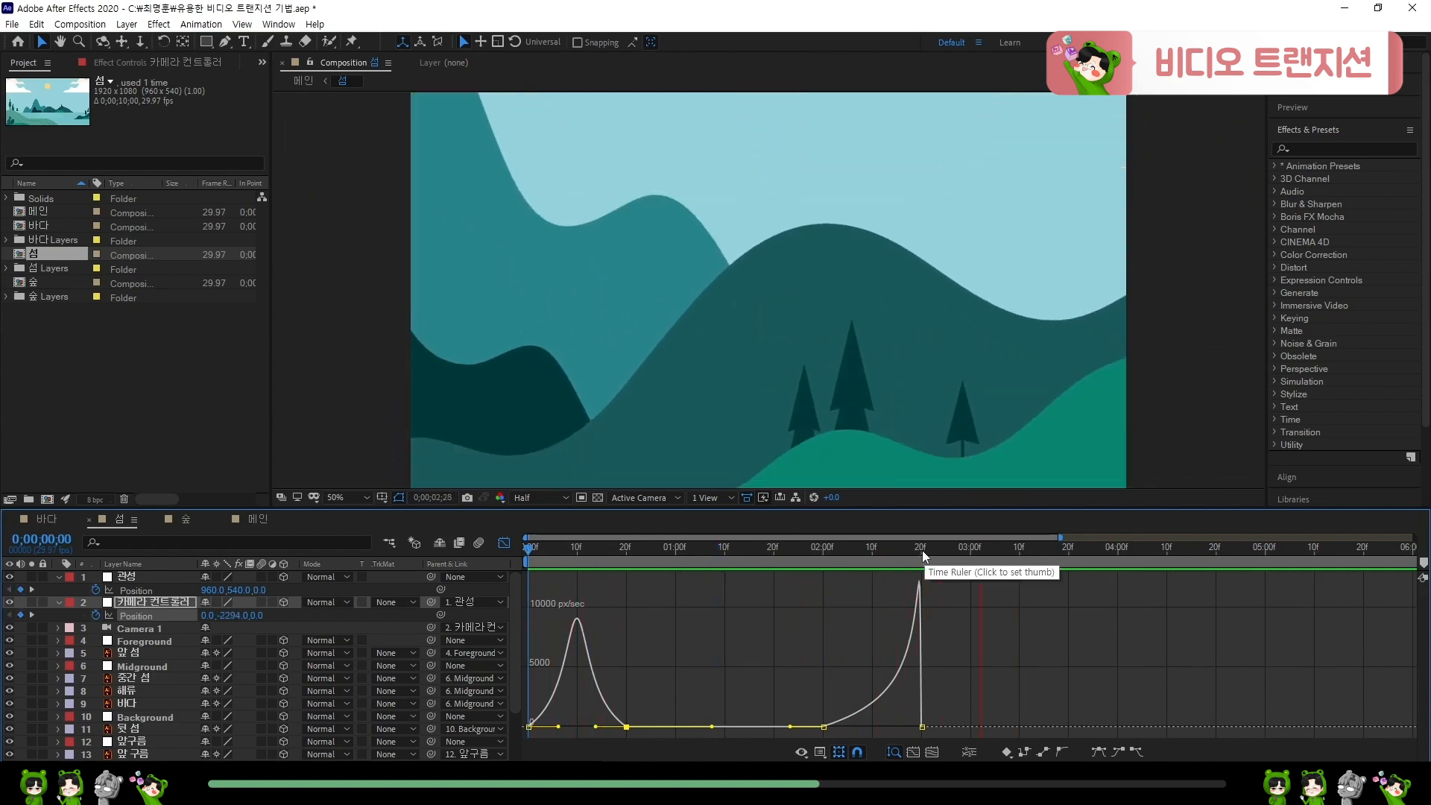
click(510, 543)
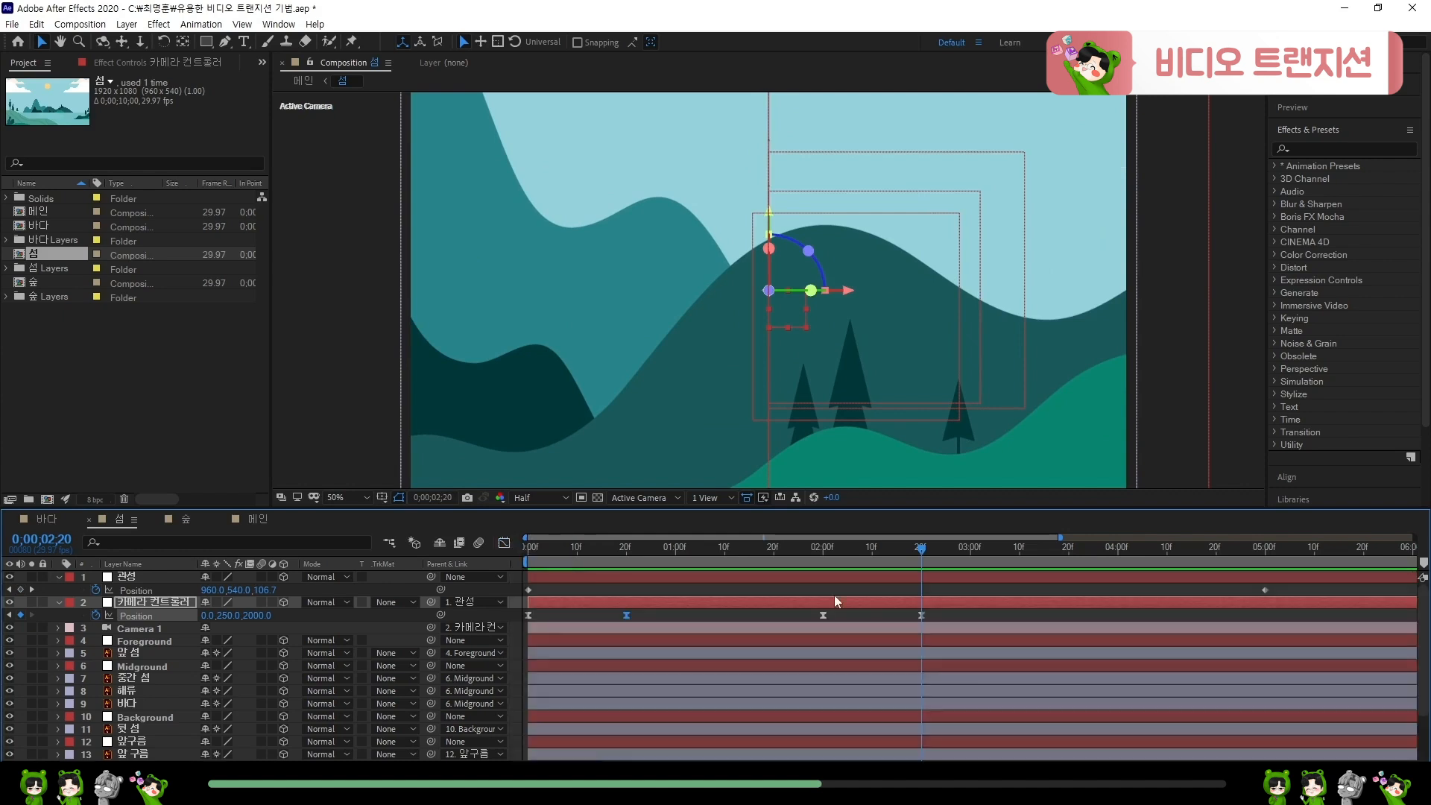
click(878, 617)
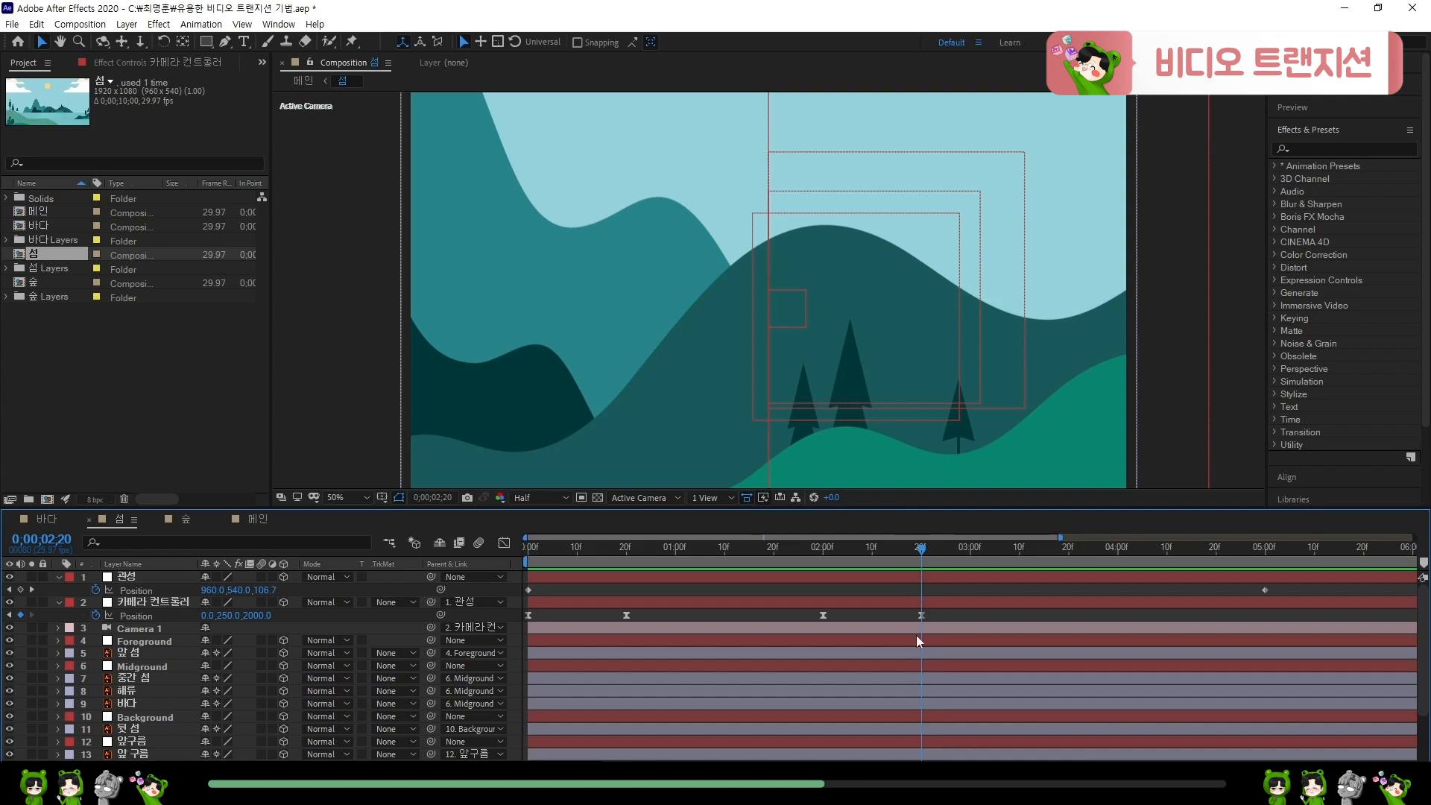
click(258, 521)
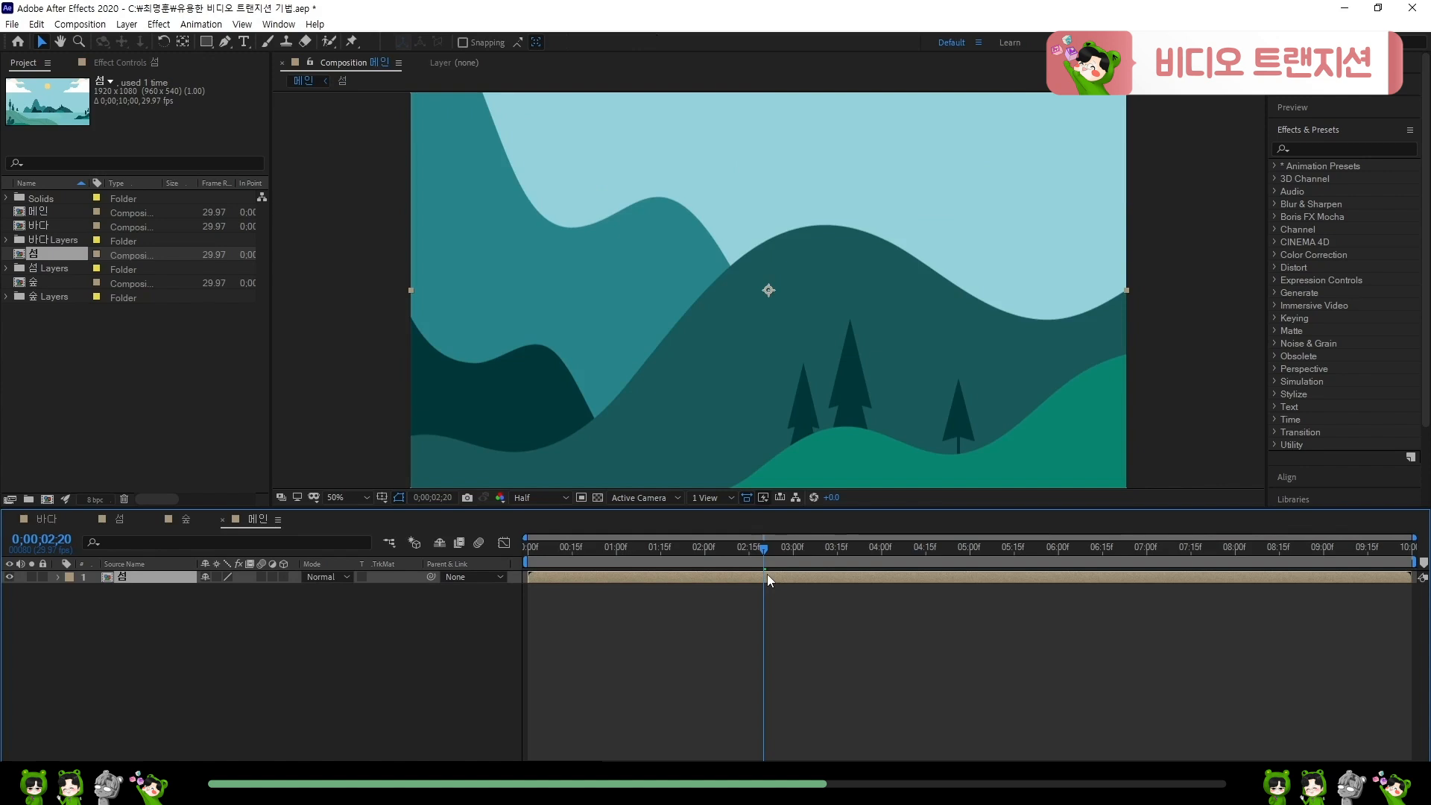
- Cut off the 섬 layer after 2 seconds 20 frames and add the 숲 composition above it, starting at that time
key(ctrl+shift+d)
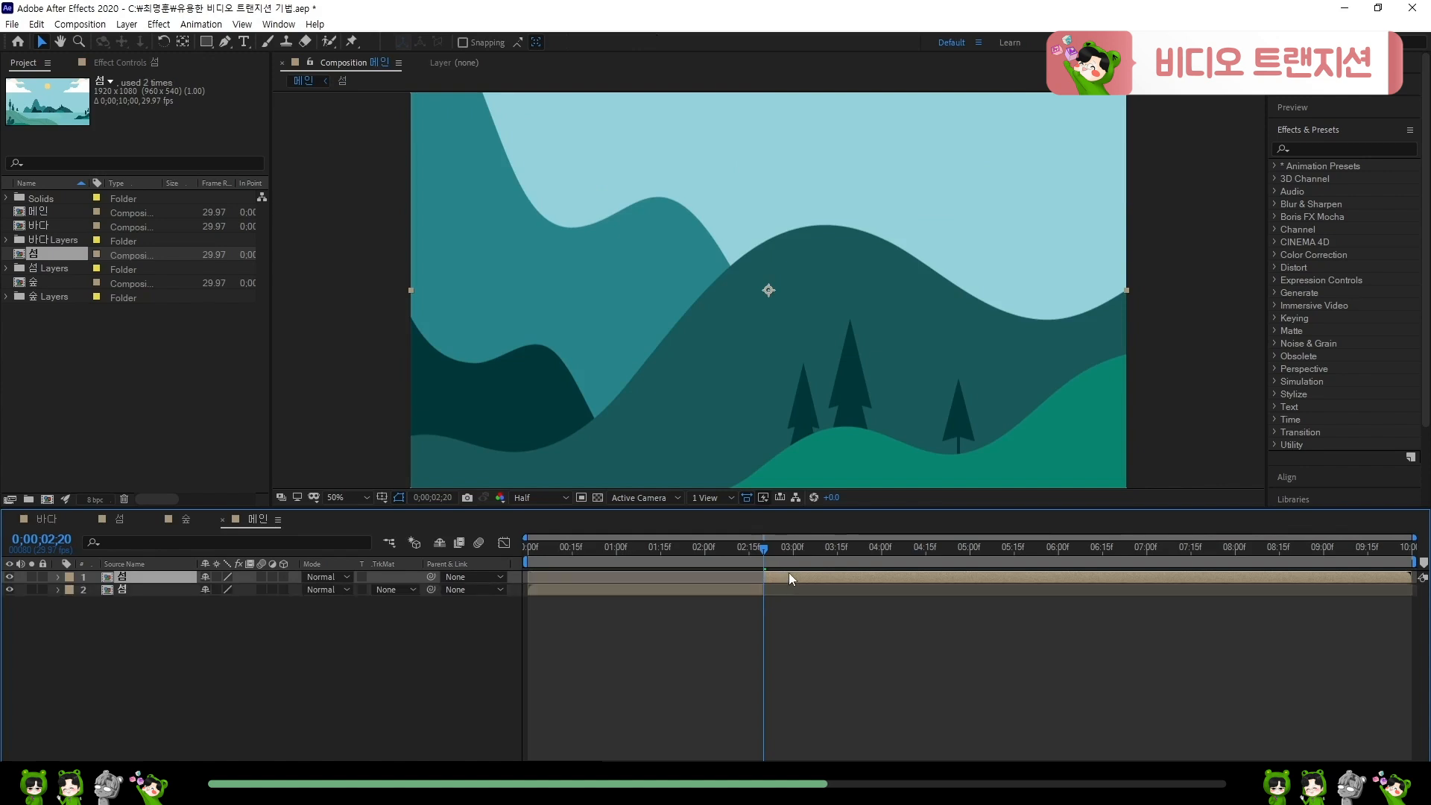
key(Delete)
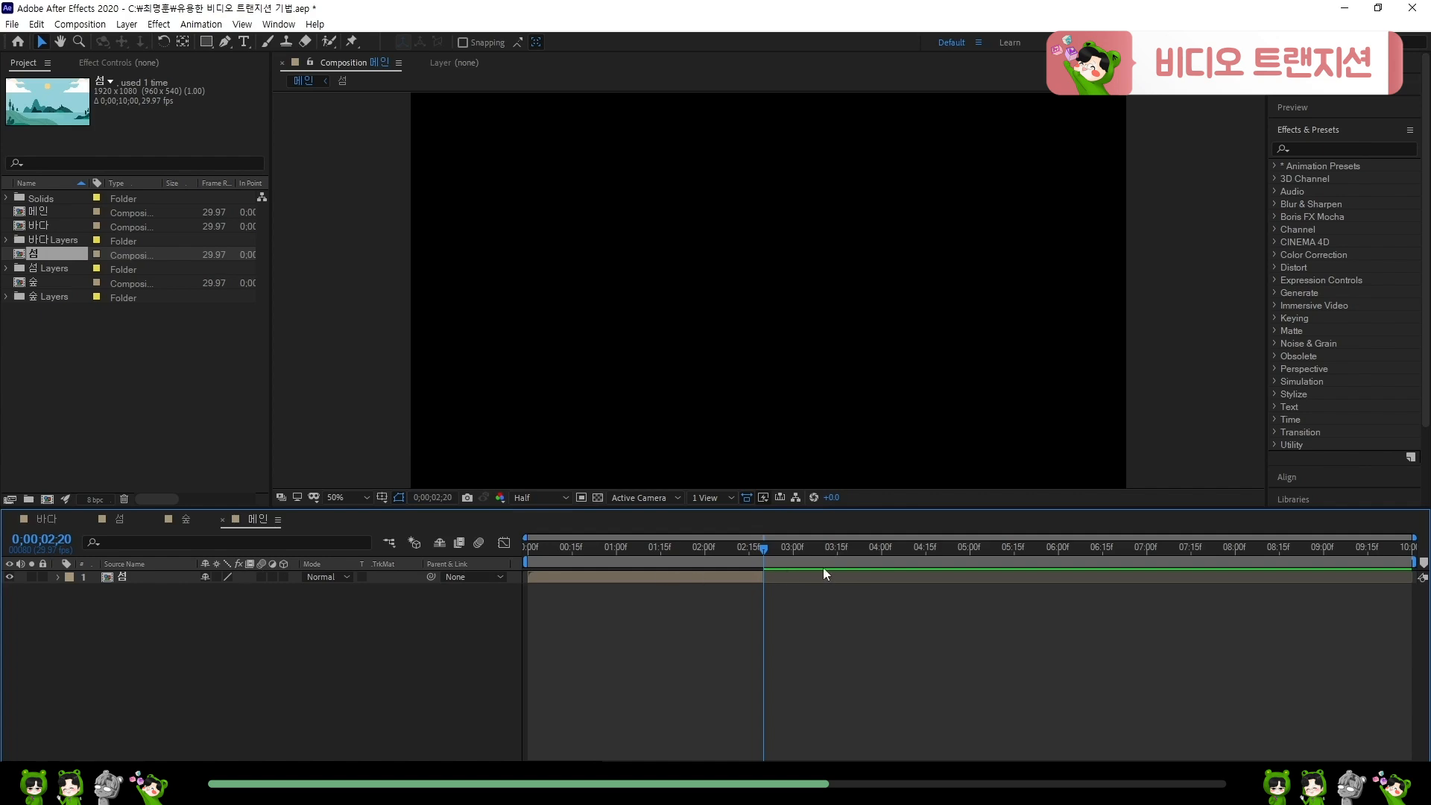
click(37, 284)
drag(52, 284, 649, 505)
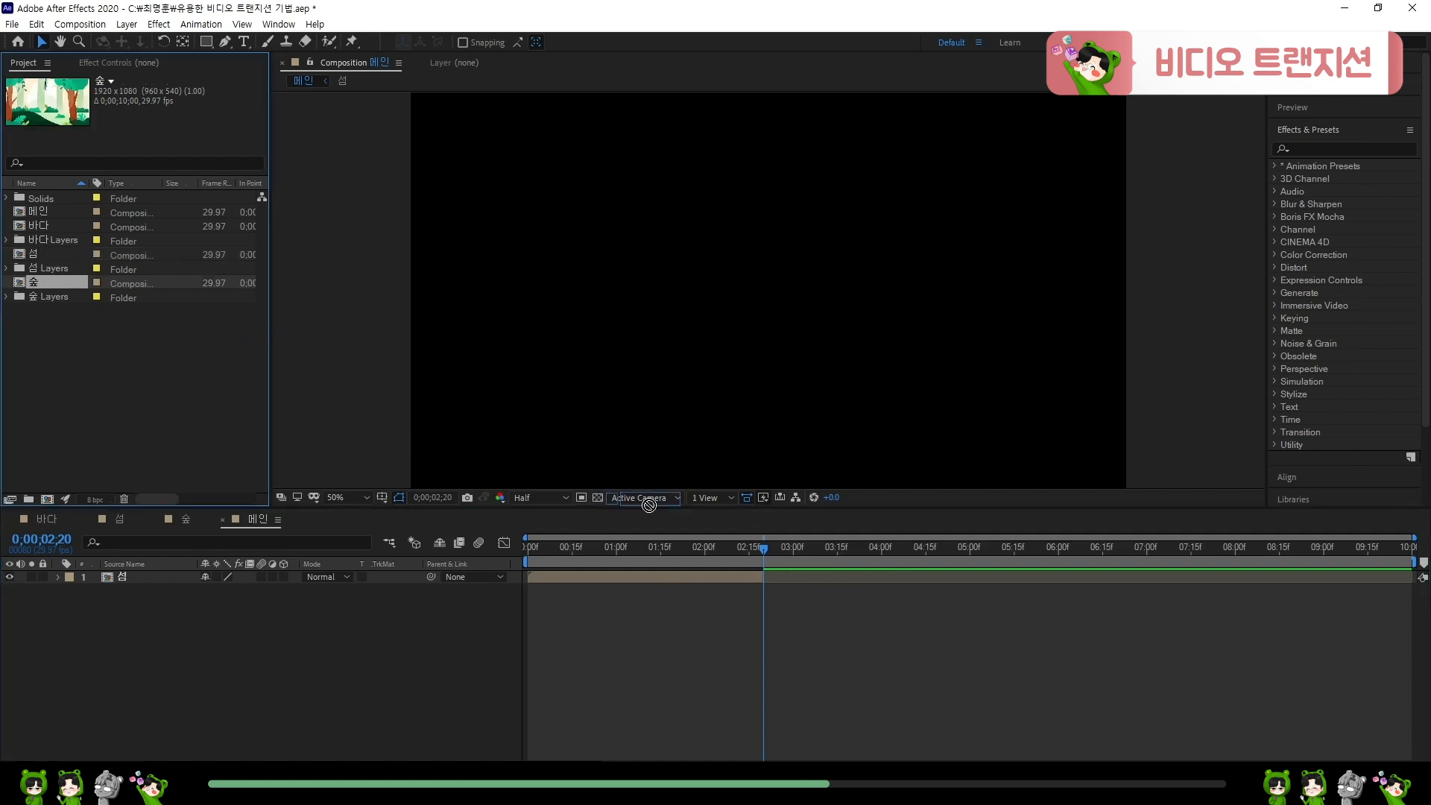
drag(764, 570, 772, 574)
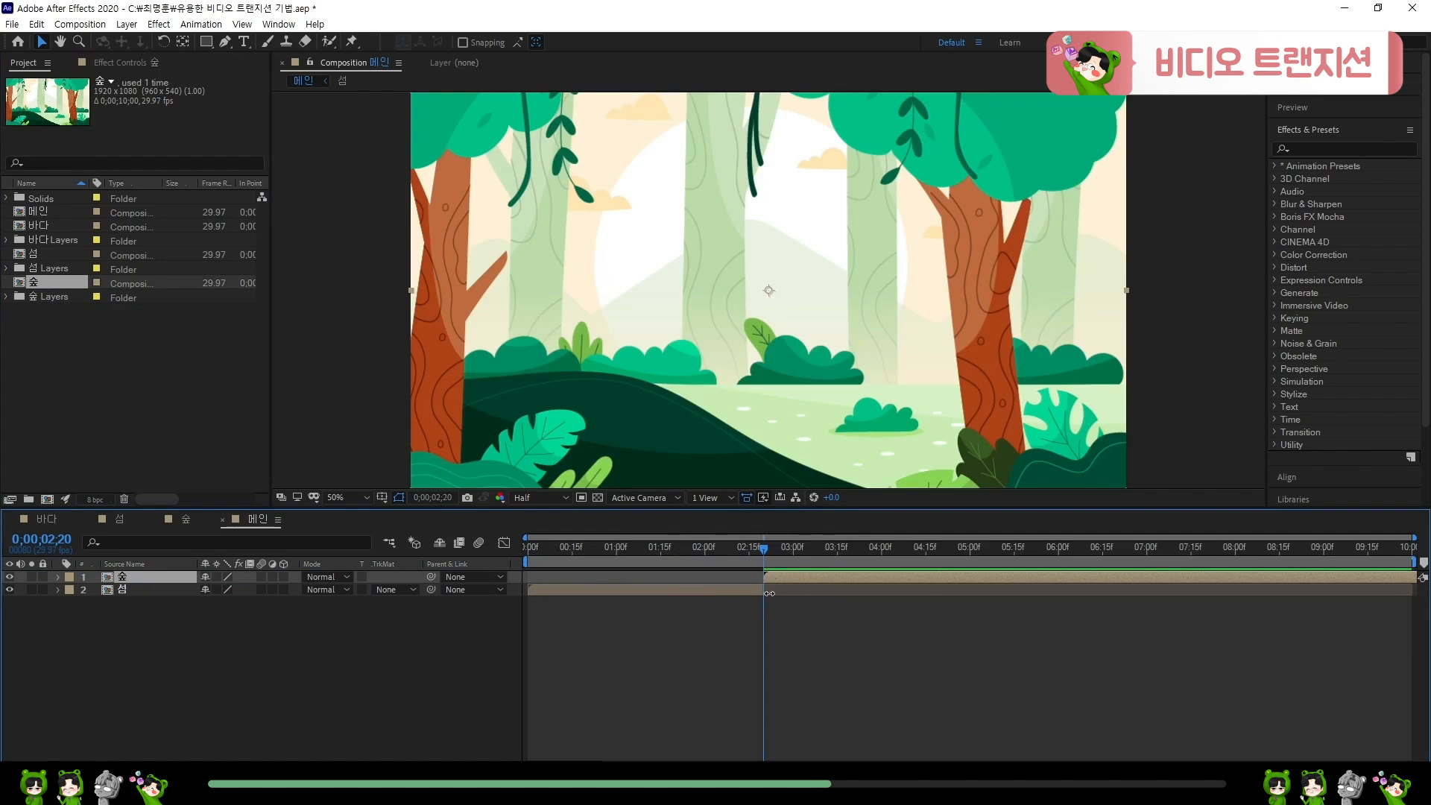
- Preview the cut from 섬 to 숲 starting at about 1 second 9 frames
drag(735, 548, 642, 553)
key(space)
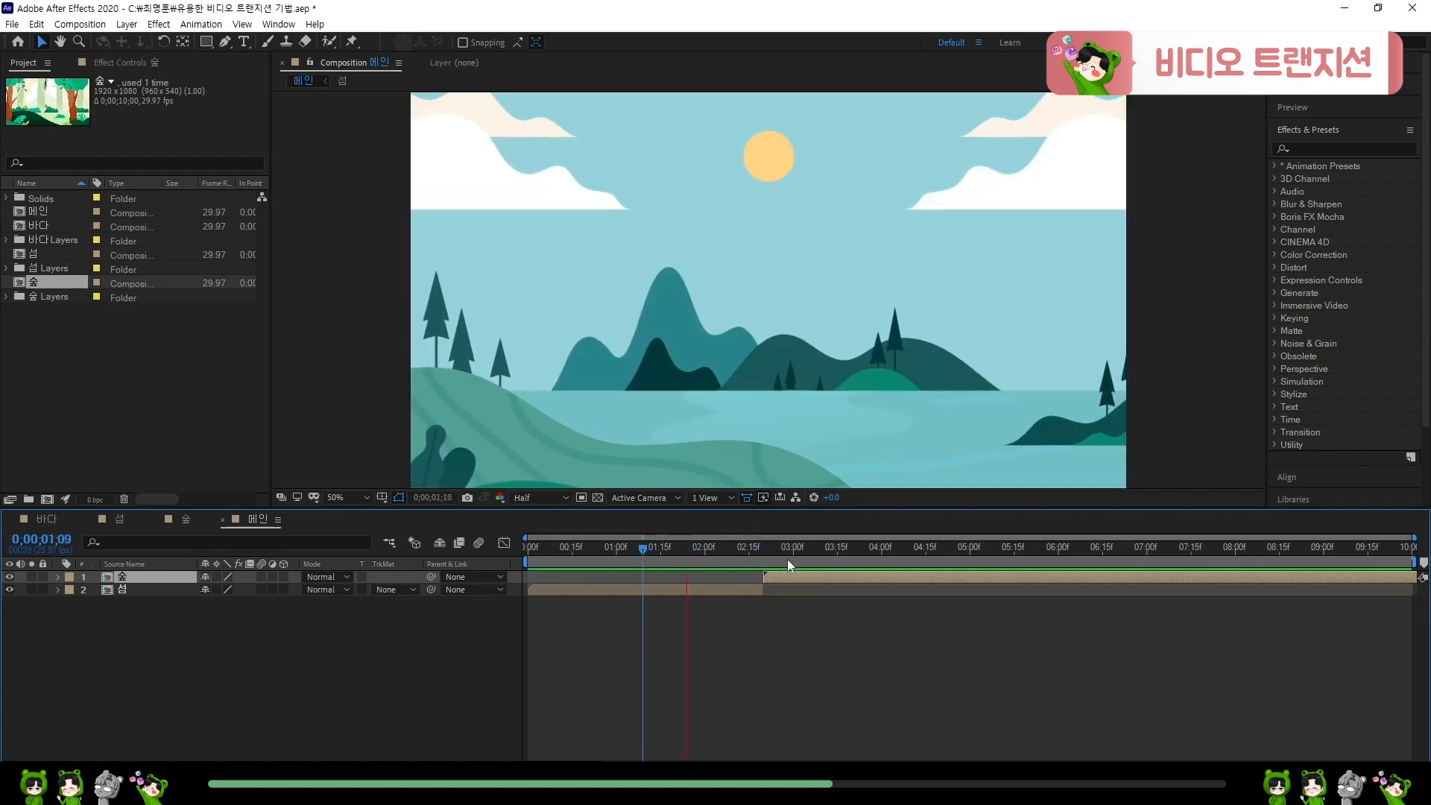
click(686, 553)
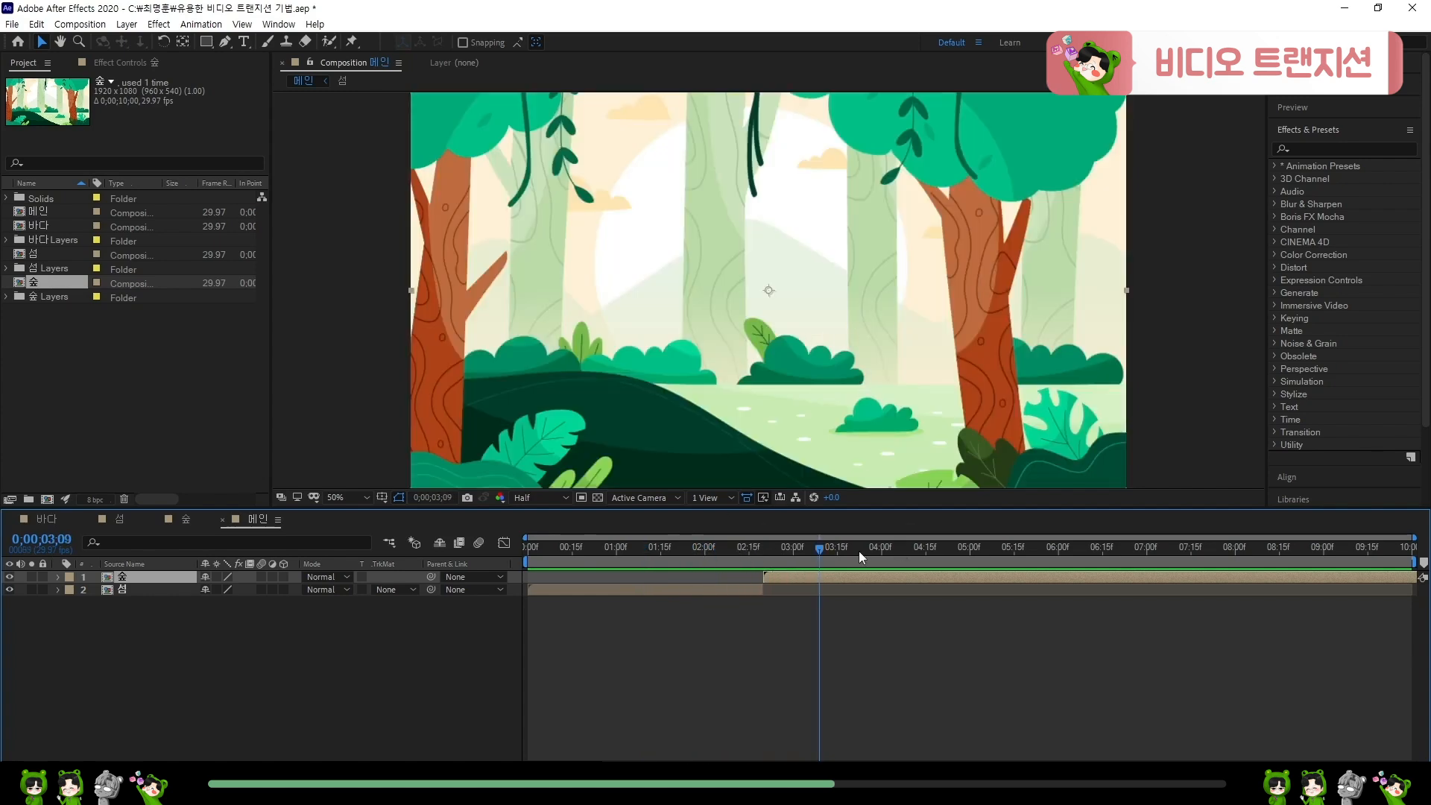
- Open the 숲 composition and start Position keyframing on the 관성 null at 0 seconds
double_click(811, 576)
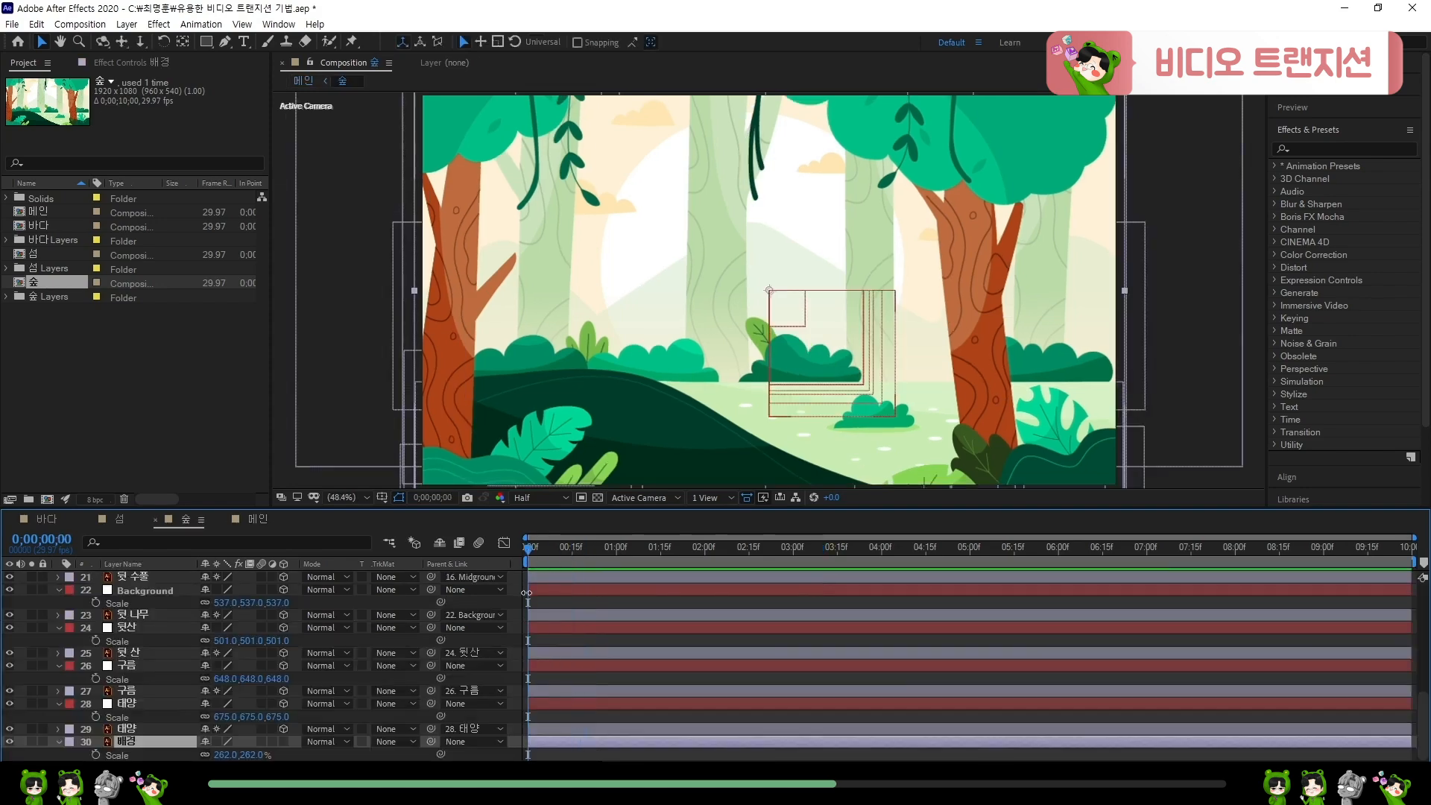
scroll(524, 594, up, 6)
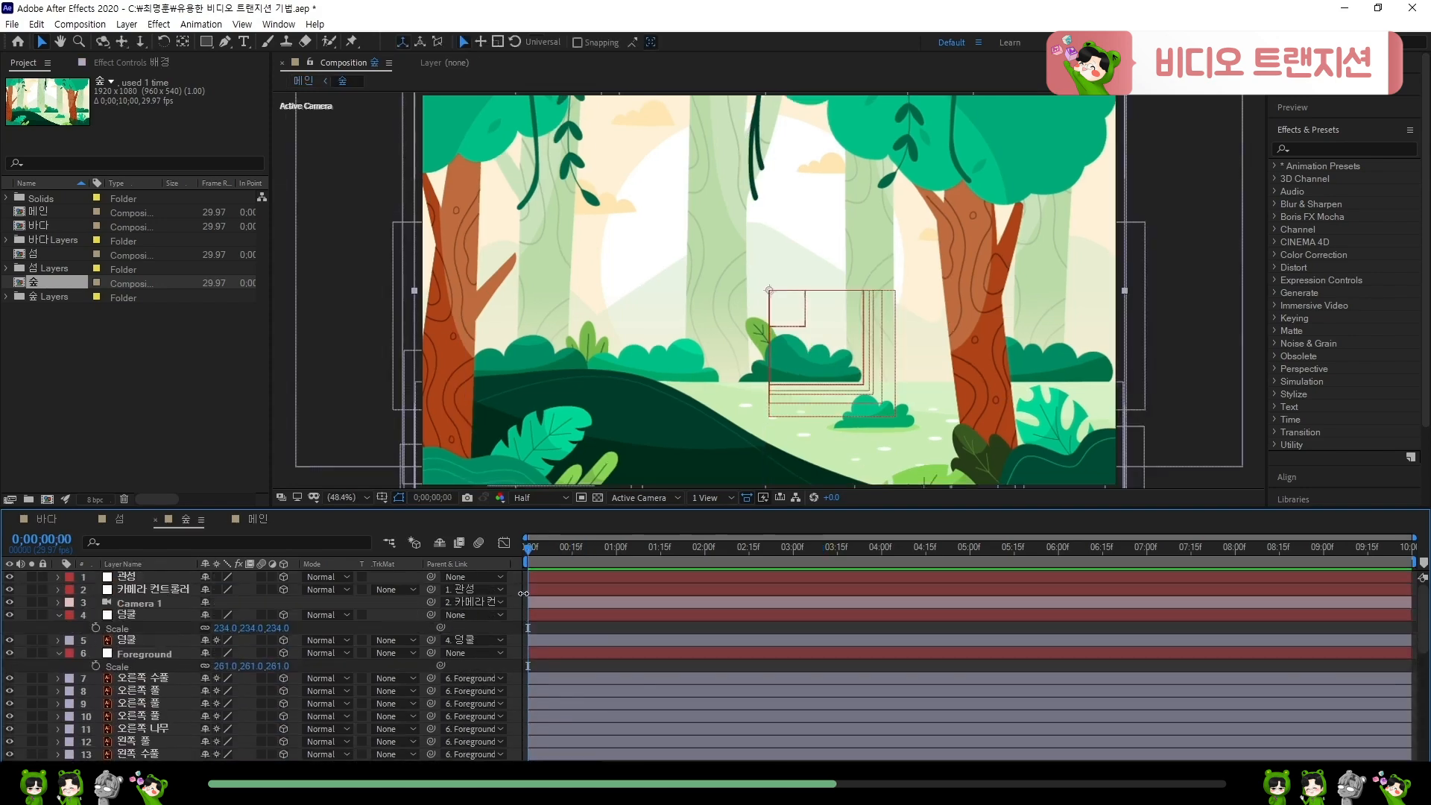
click(176, 575)
key(p)
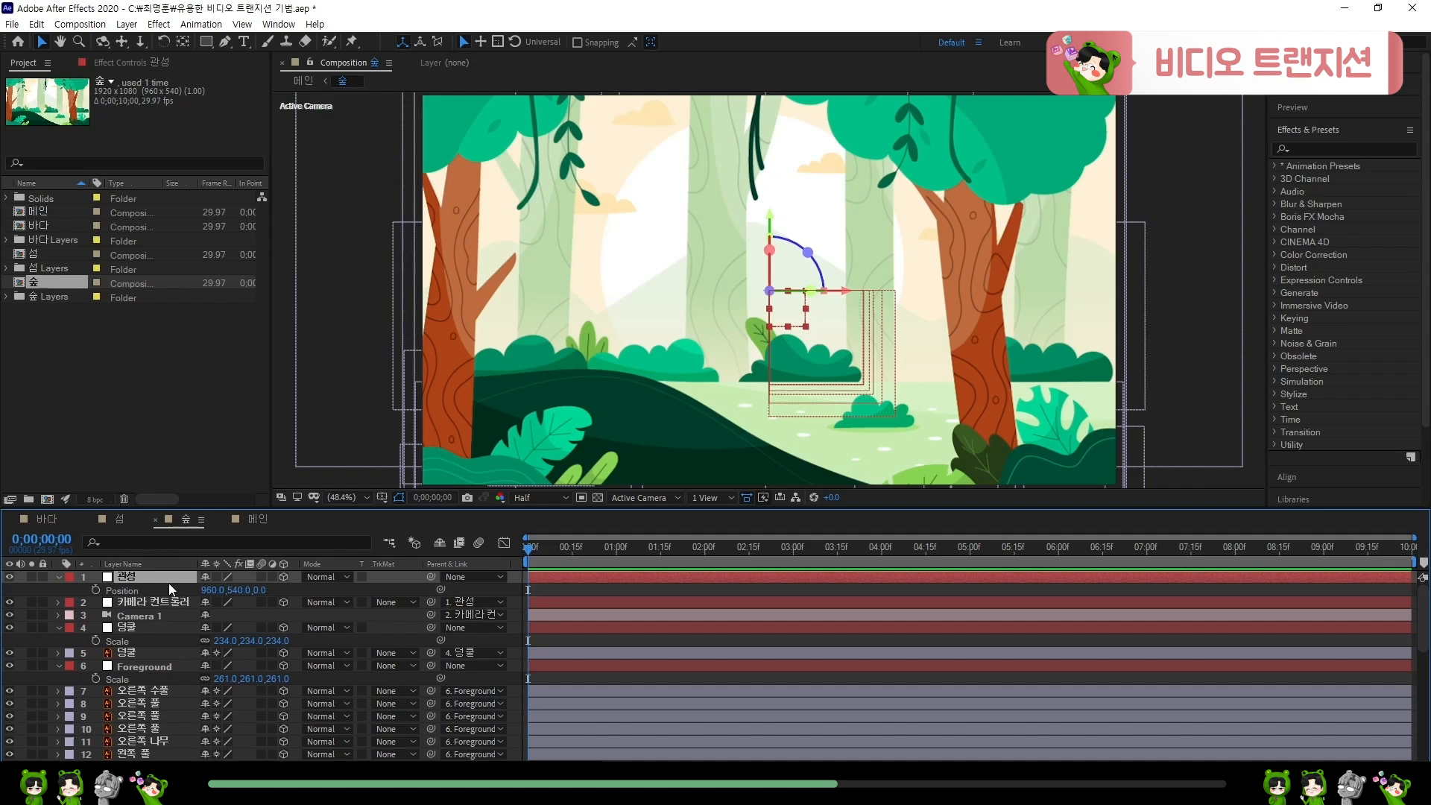
click(95, 589)
- Set the 관성 null's Z position to 200 at 5 seconds
click(665, 547)
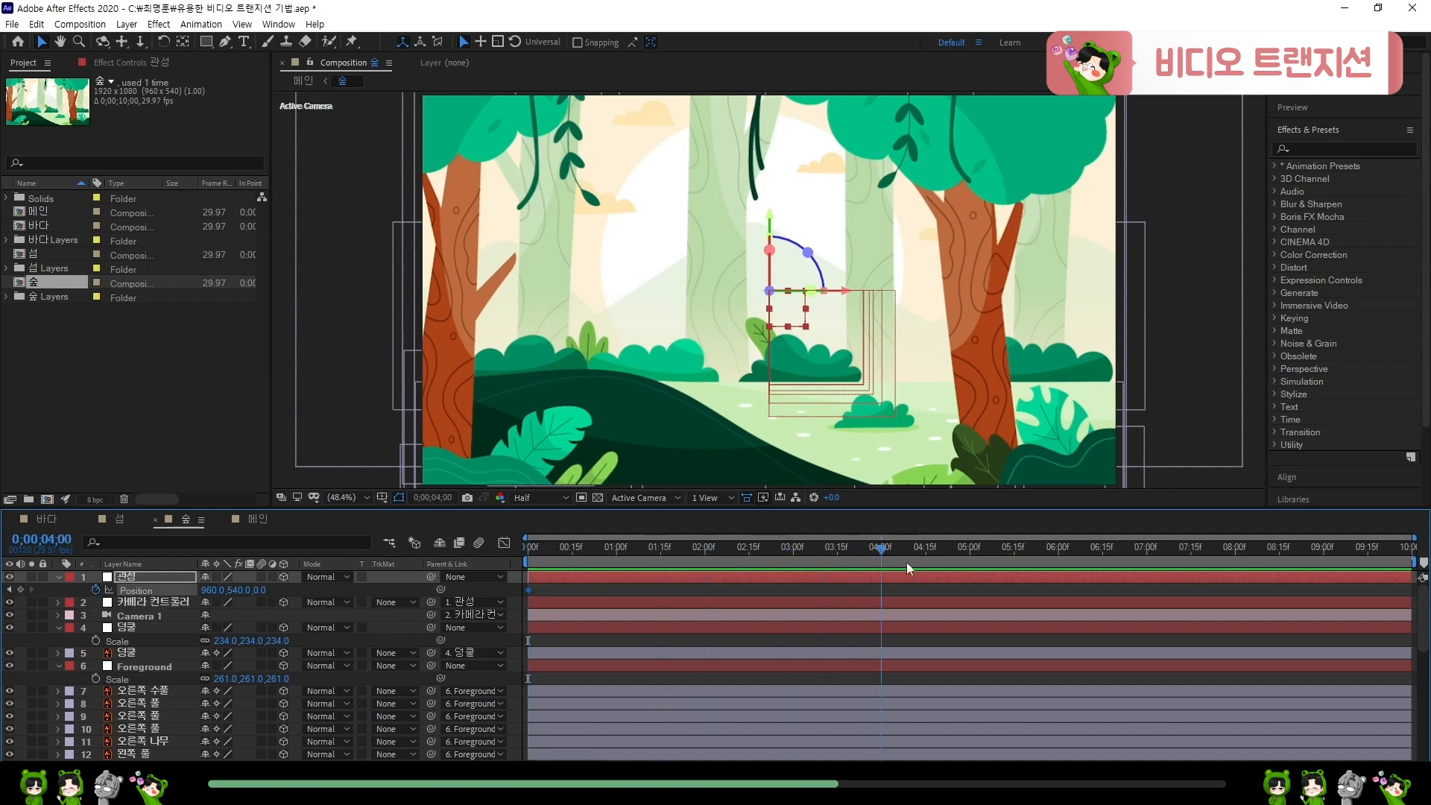
drag(958, 565, 969, 566)
drag(259, 591, 402, 589)
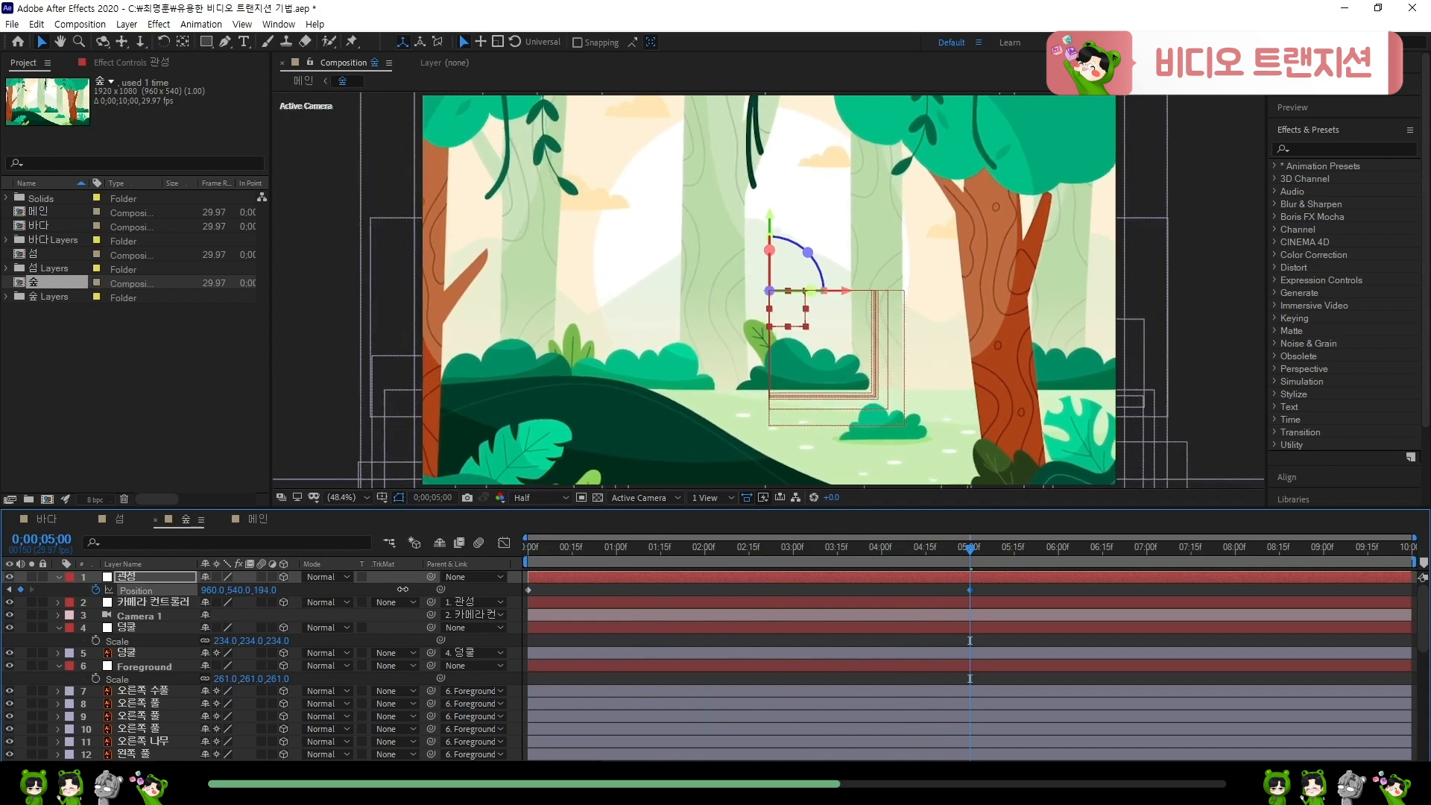
click(262, 589)
text(200)
key(Return)
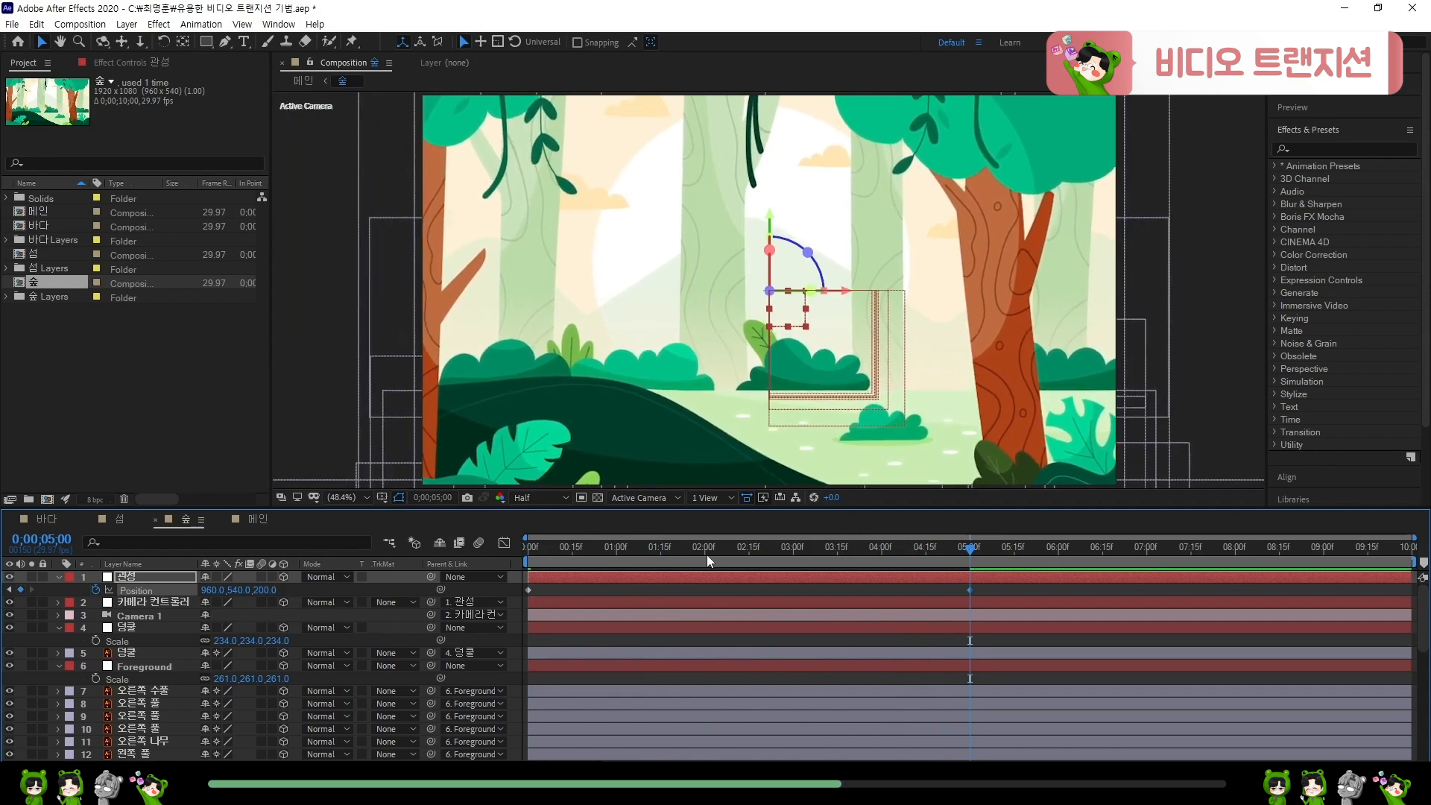
- Preview the slow camera drift in the 숲 composition from the start
key(Home)
key(space)
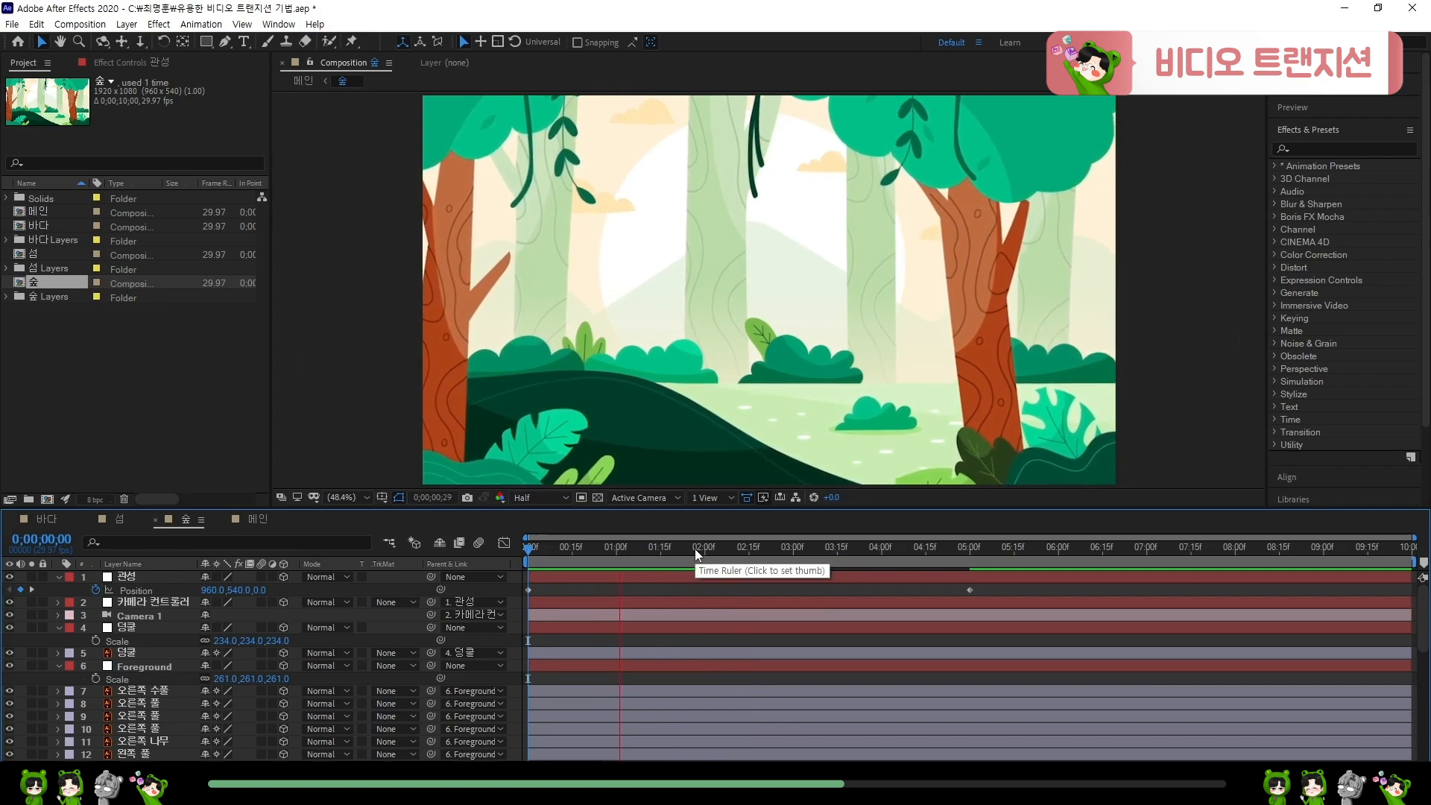
key(space)
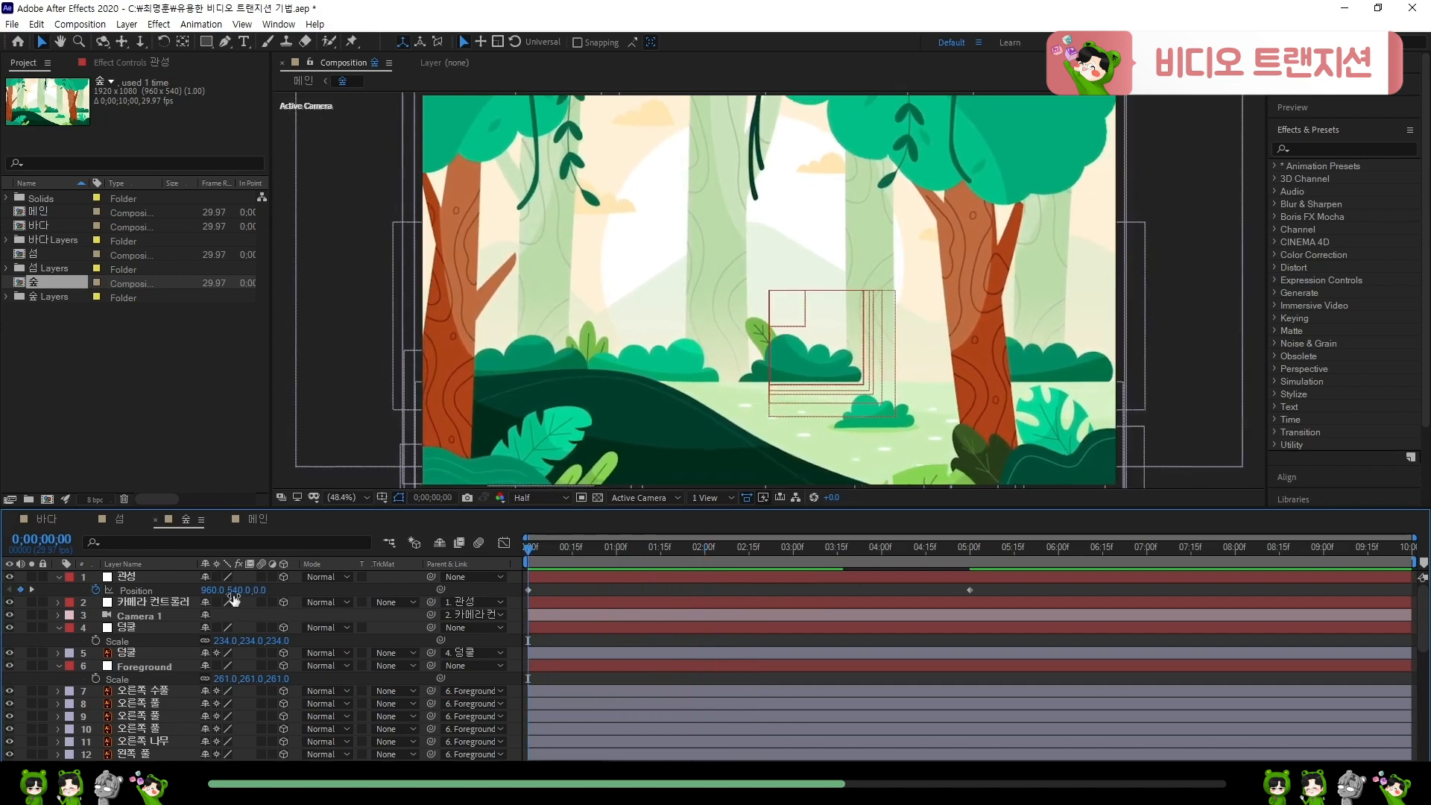
- Keyframe the 카메라 컨트롤러 null's Position at 0 seconds and set its Z to 200 at 20 frames
click(171, 601)
key(p)
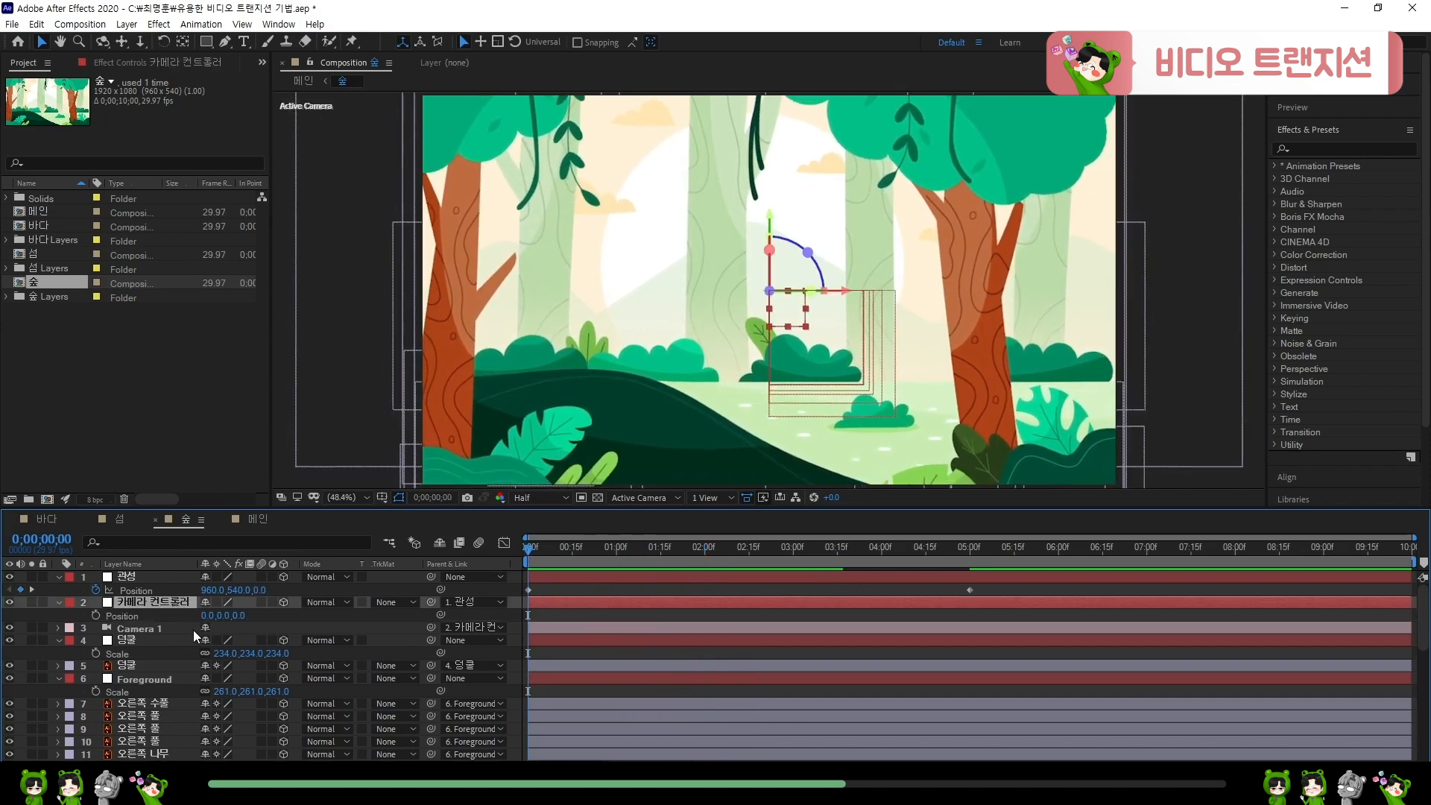
click(95, 615)
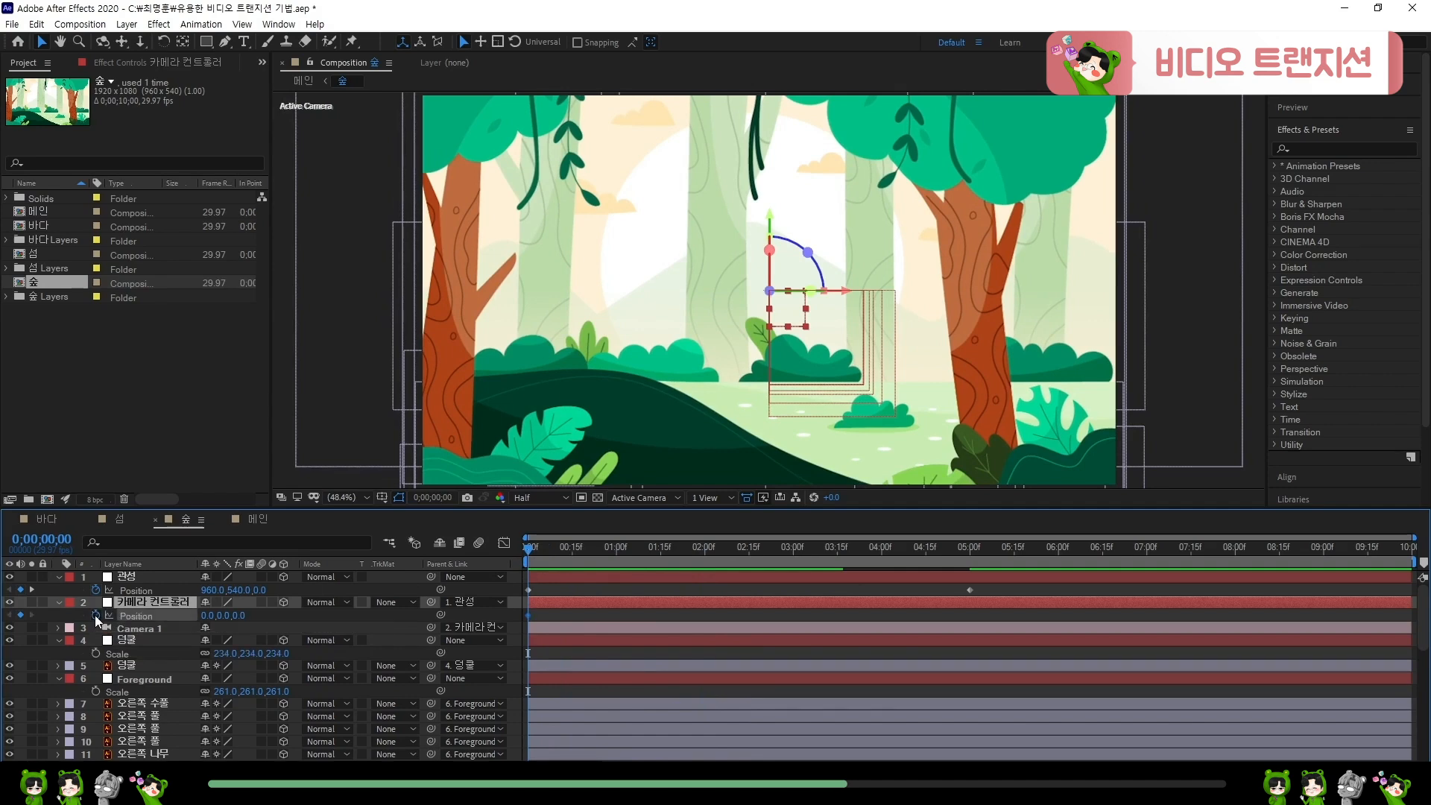
drag(539, 546, 588, 556)
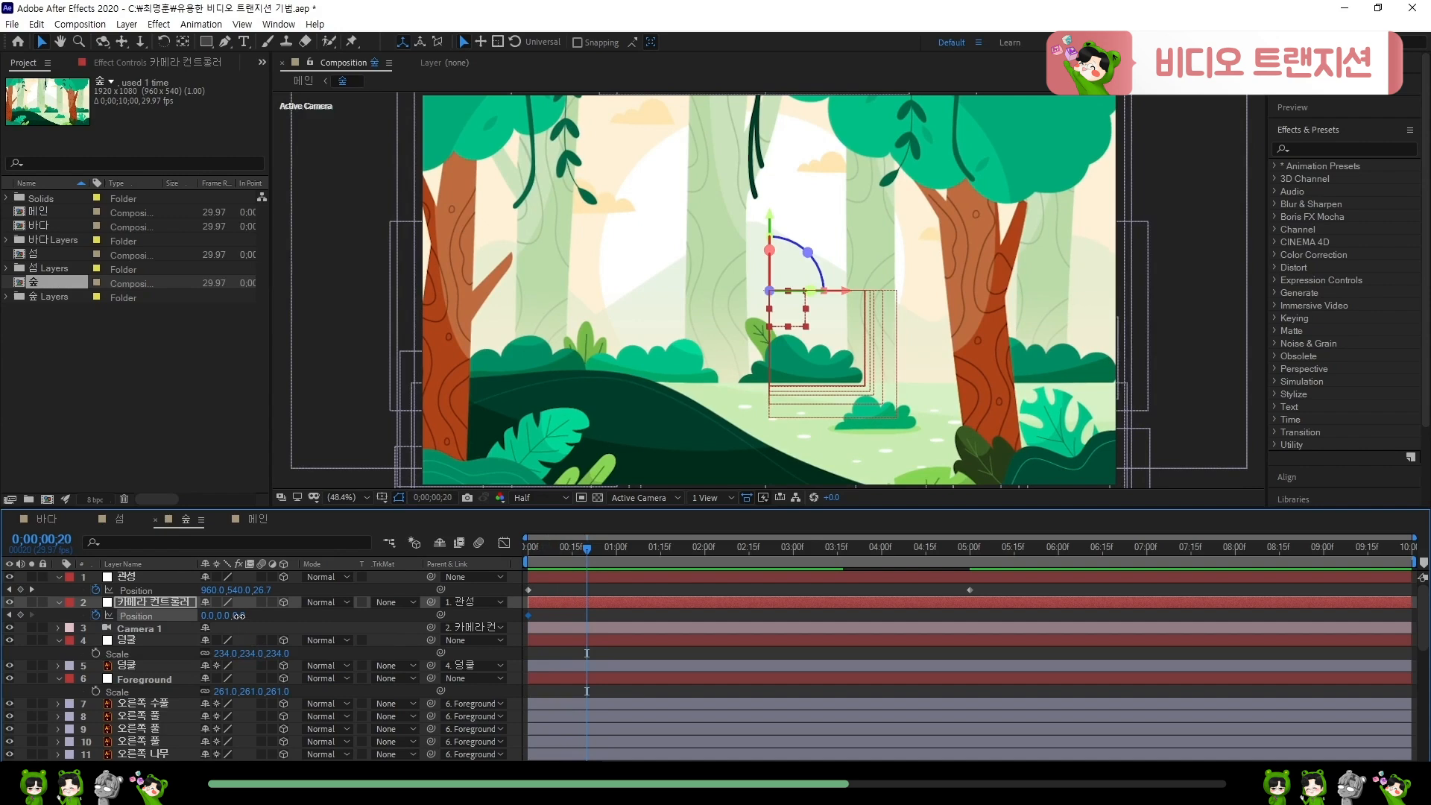
drag(237, 615, 390, 618)
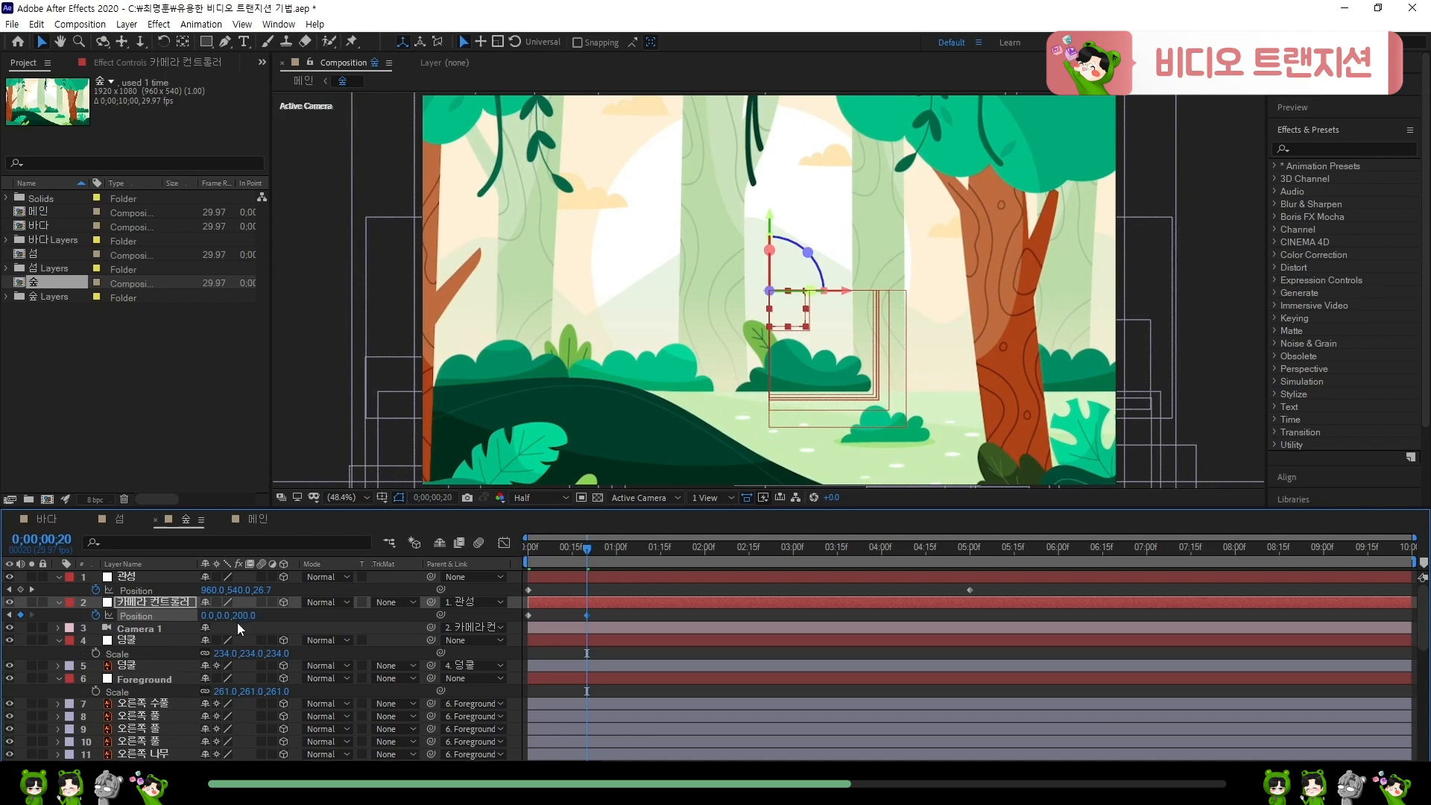
- Preview the combined push-in and drift from 0 seconds
drag(542, 553, 467, 568)
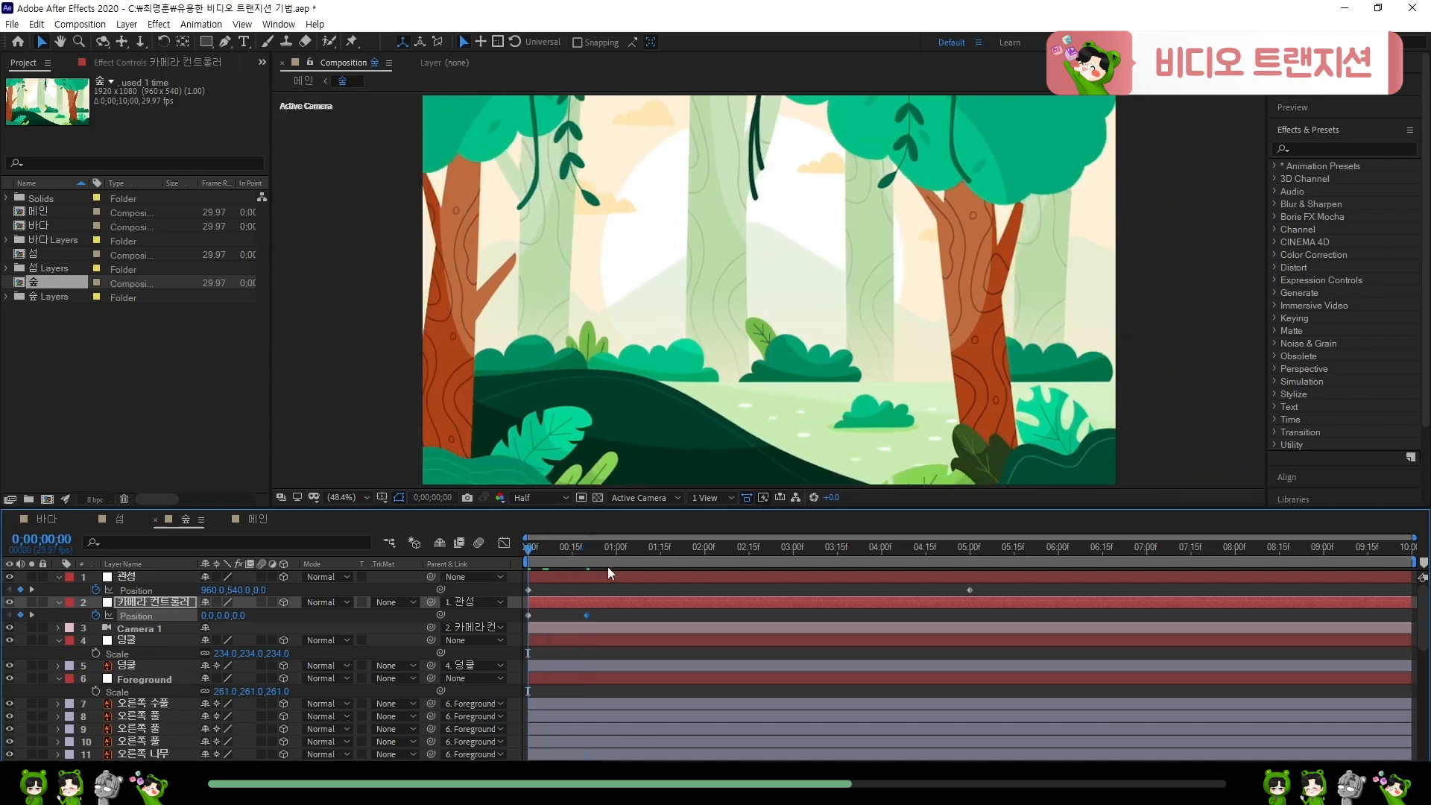
key(space)
key(space)
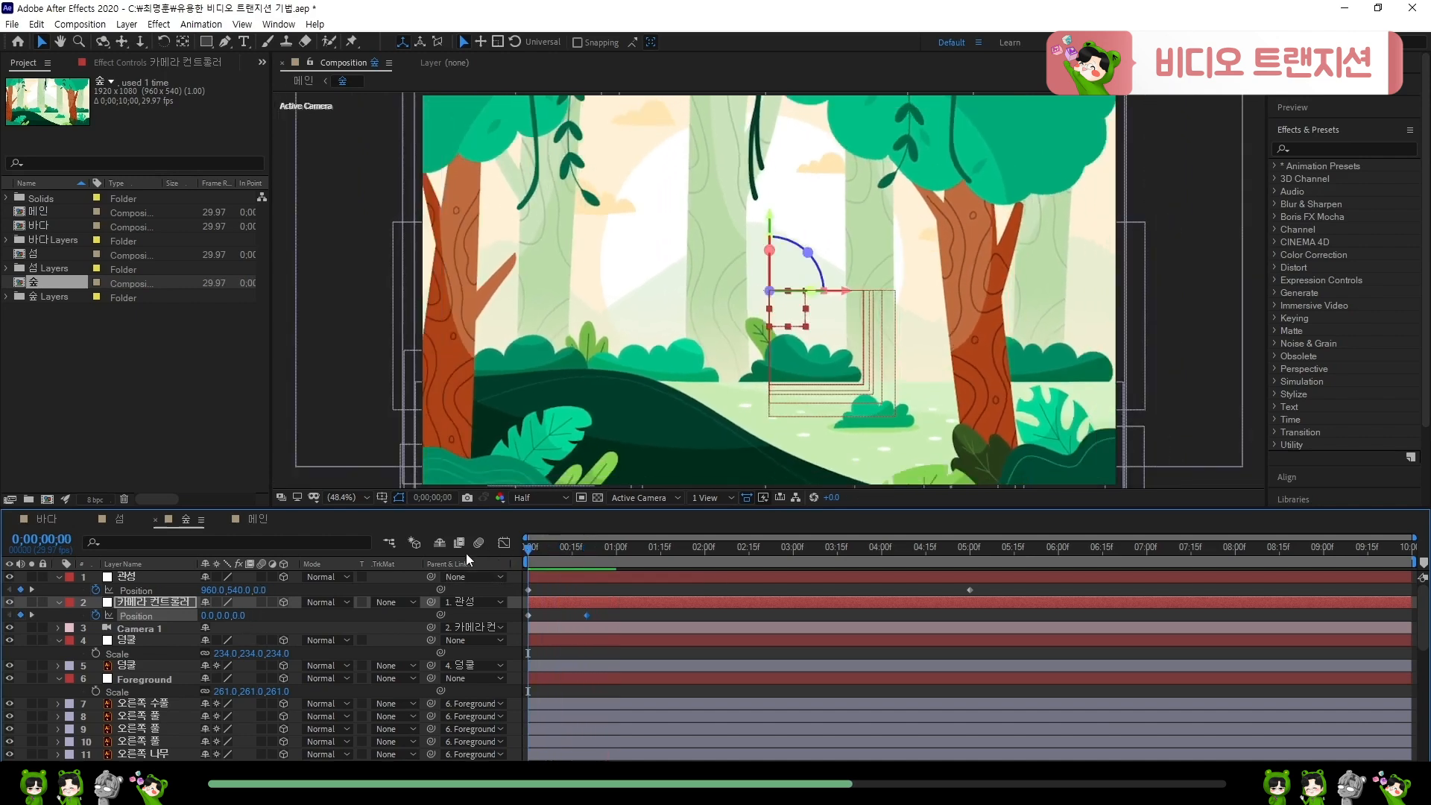
key(space)
key(space)
key(space)
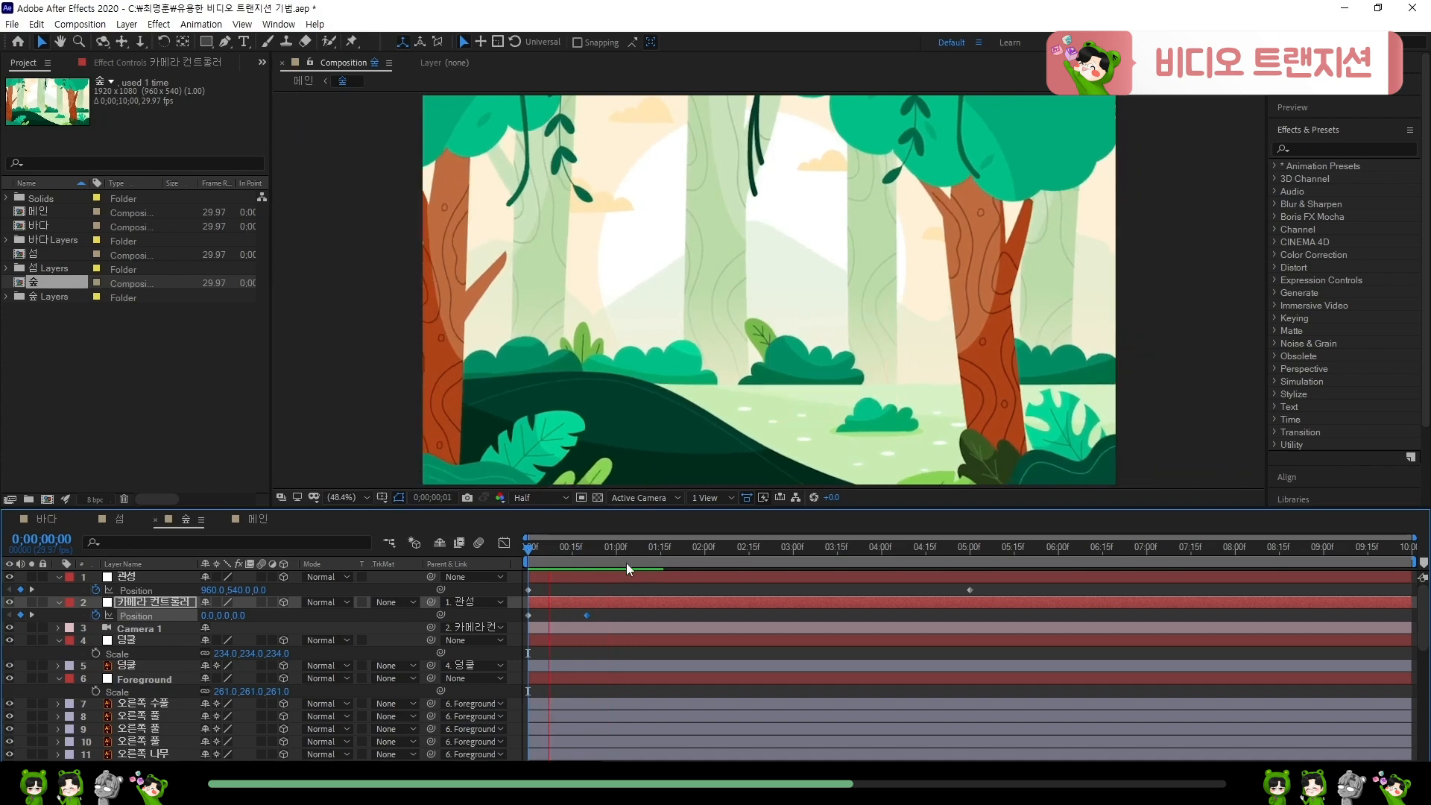
- Ease both 카메라 컨트롤러 Position keyframes and reshape their speed curve to peak at the start and slow gradually until 20 frames
click(610, 615)
drag(611, 616, 516, 618)
click(504, 543)
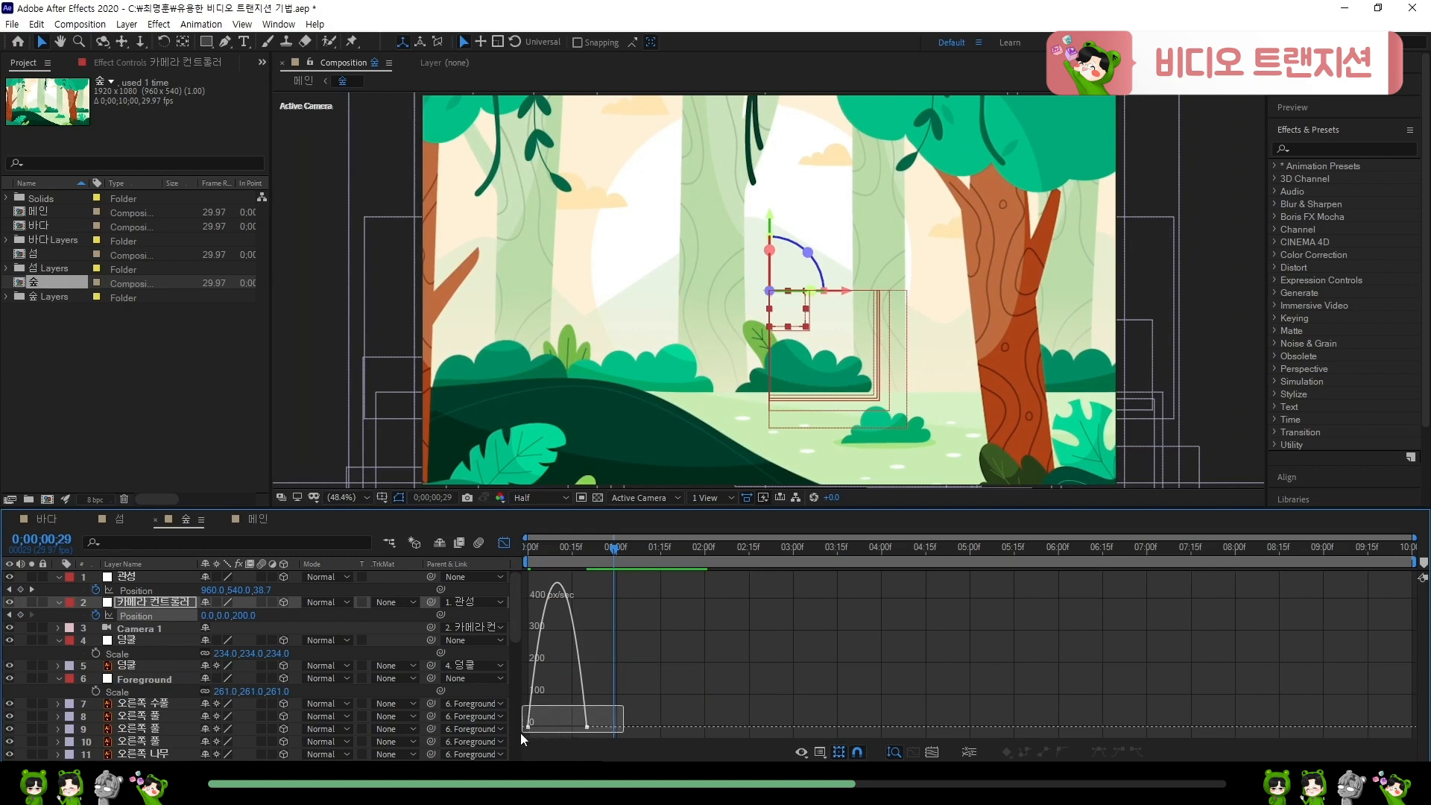
drag(520, 732, 522, 731)
scroll(544, 725, up, 2)
drag(643, 768, 531, 721)
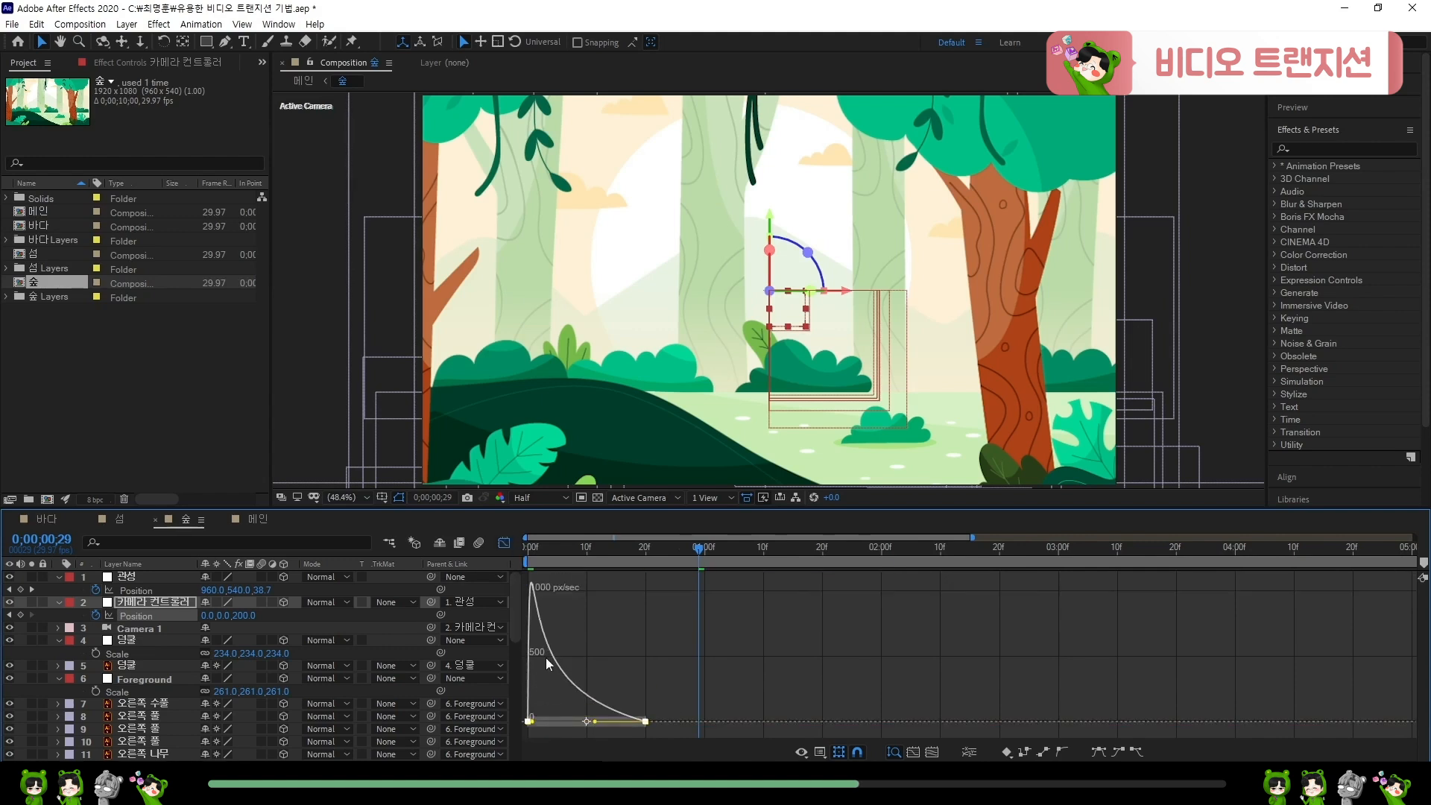
click(503, 543)
- Save the project and preview the decelerating push-in from the start through about 5 seconds
drag(574, 552, 508, 556)
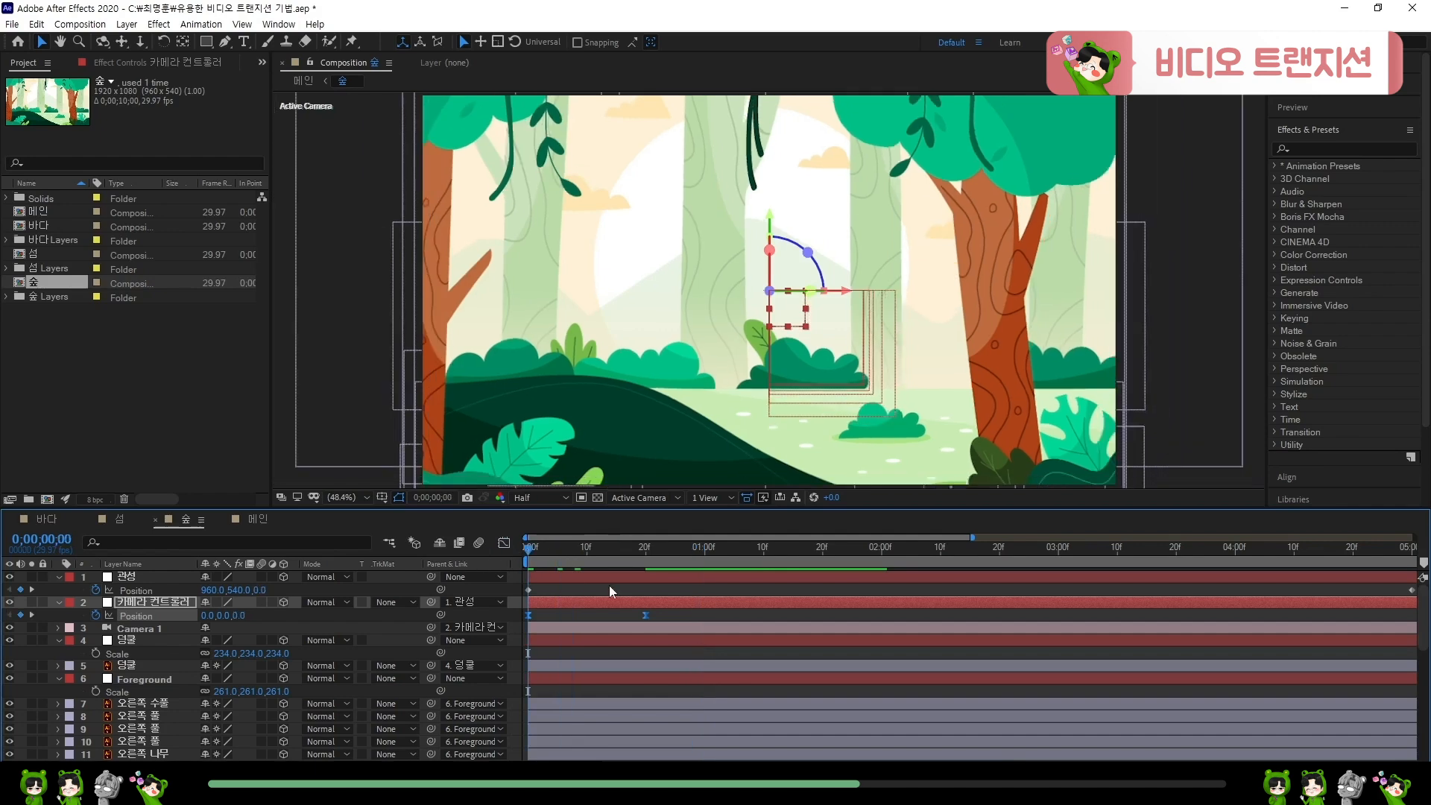
key(ctrl+s)
key(space)
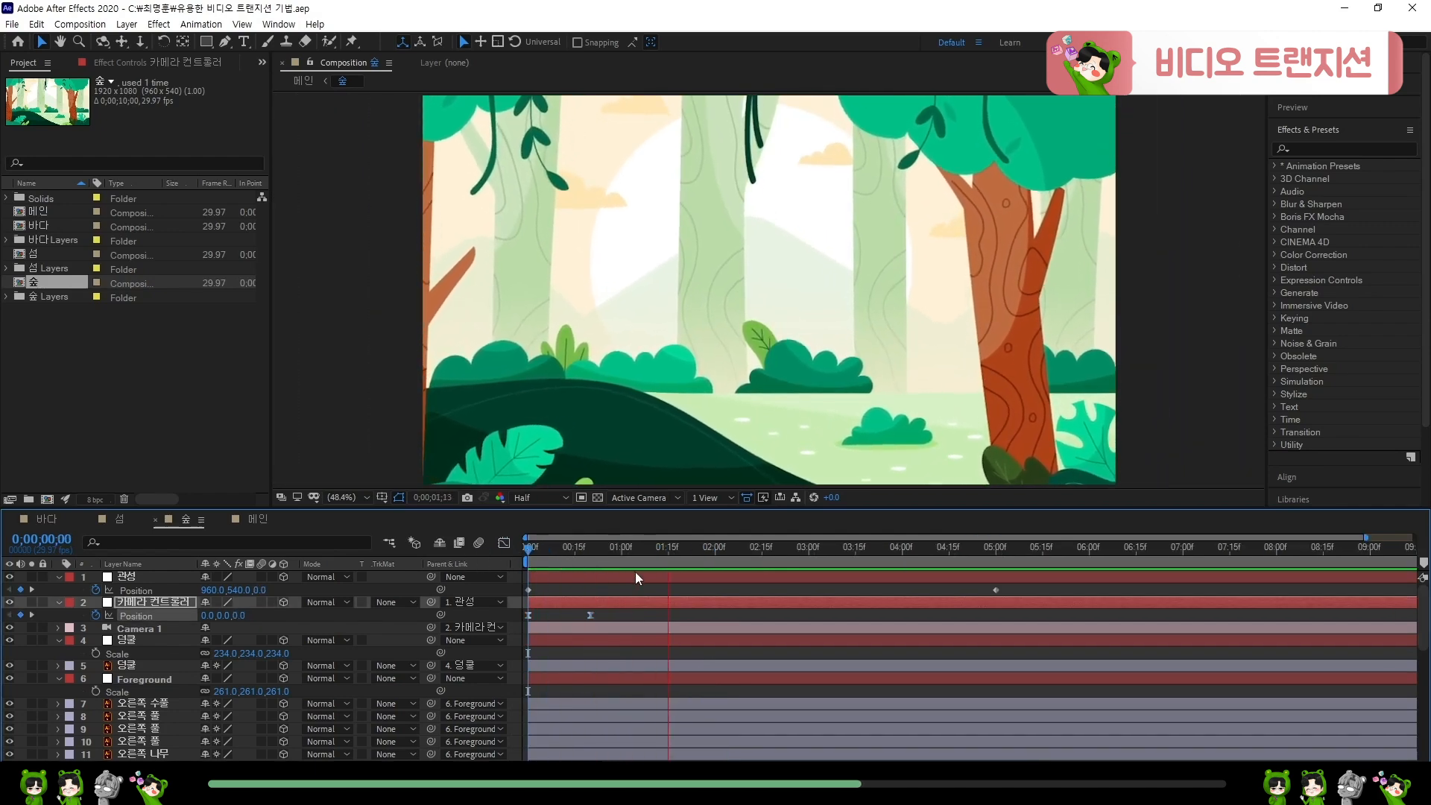
key(space)
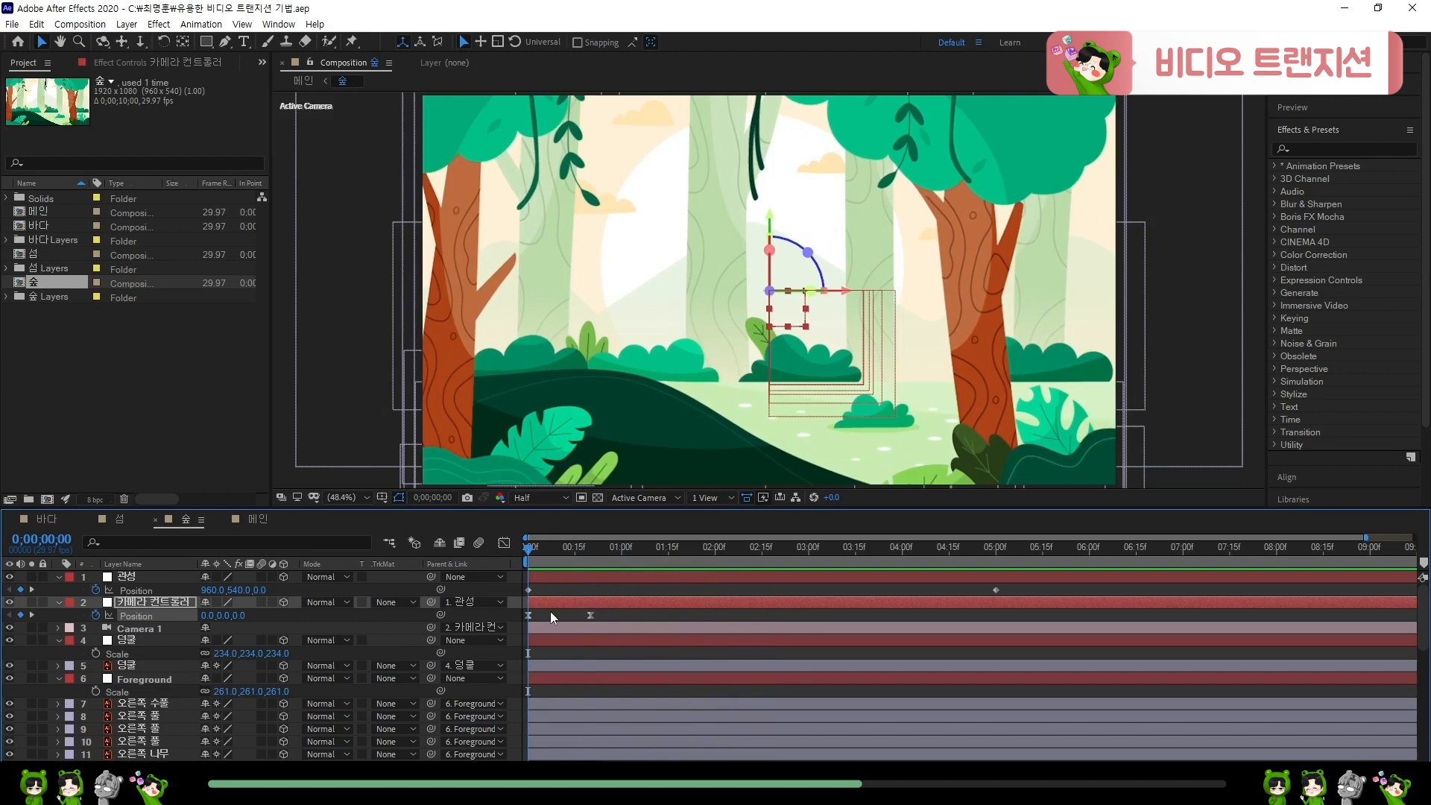
key(space)
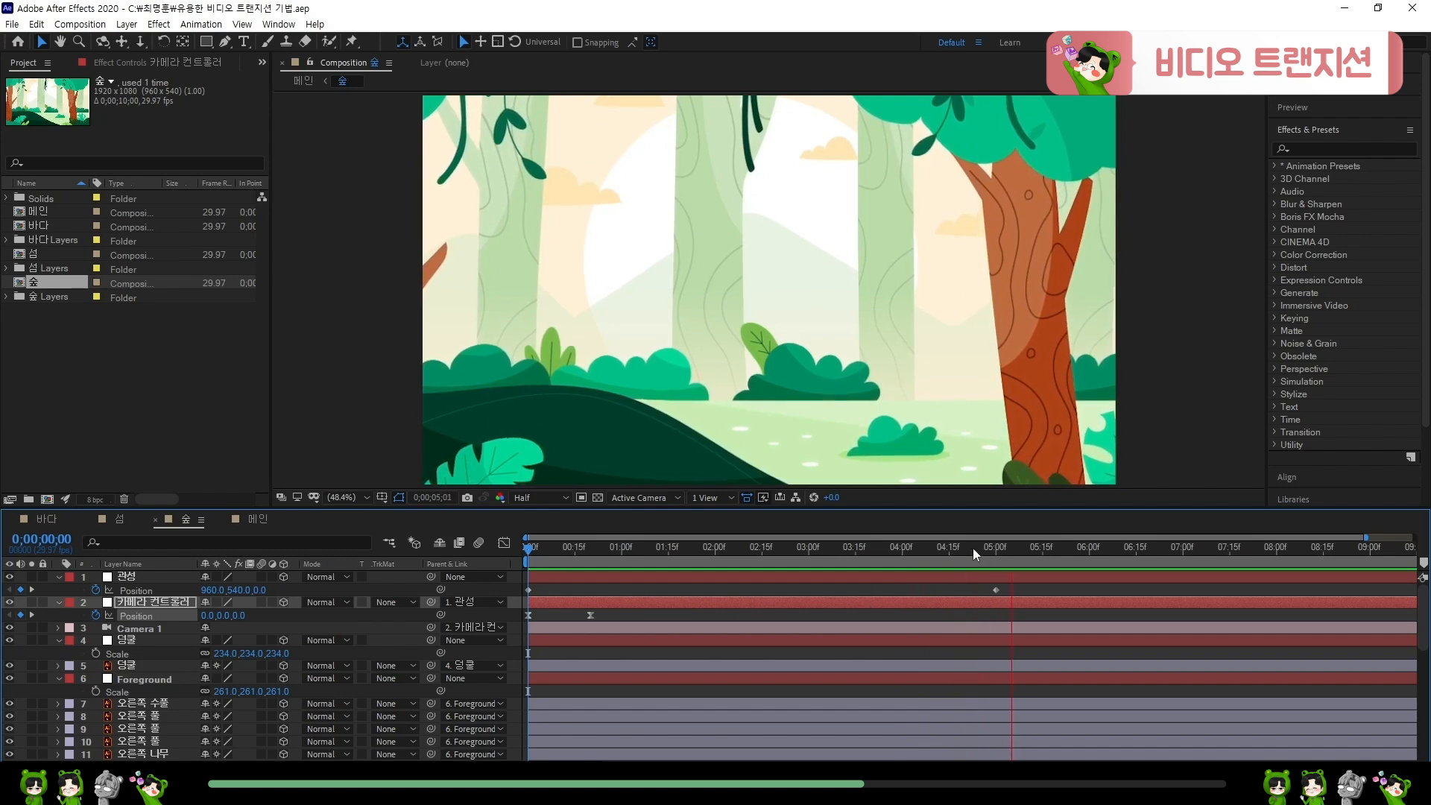
key(space)
- Compare the camera move with and without the 관성 null by temporarily deleting it, and restore it with its Position keyframes shown
key(Home)
click(149, 589)
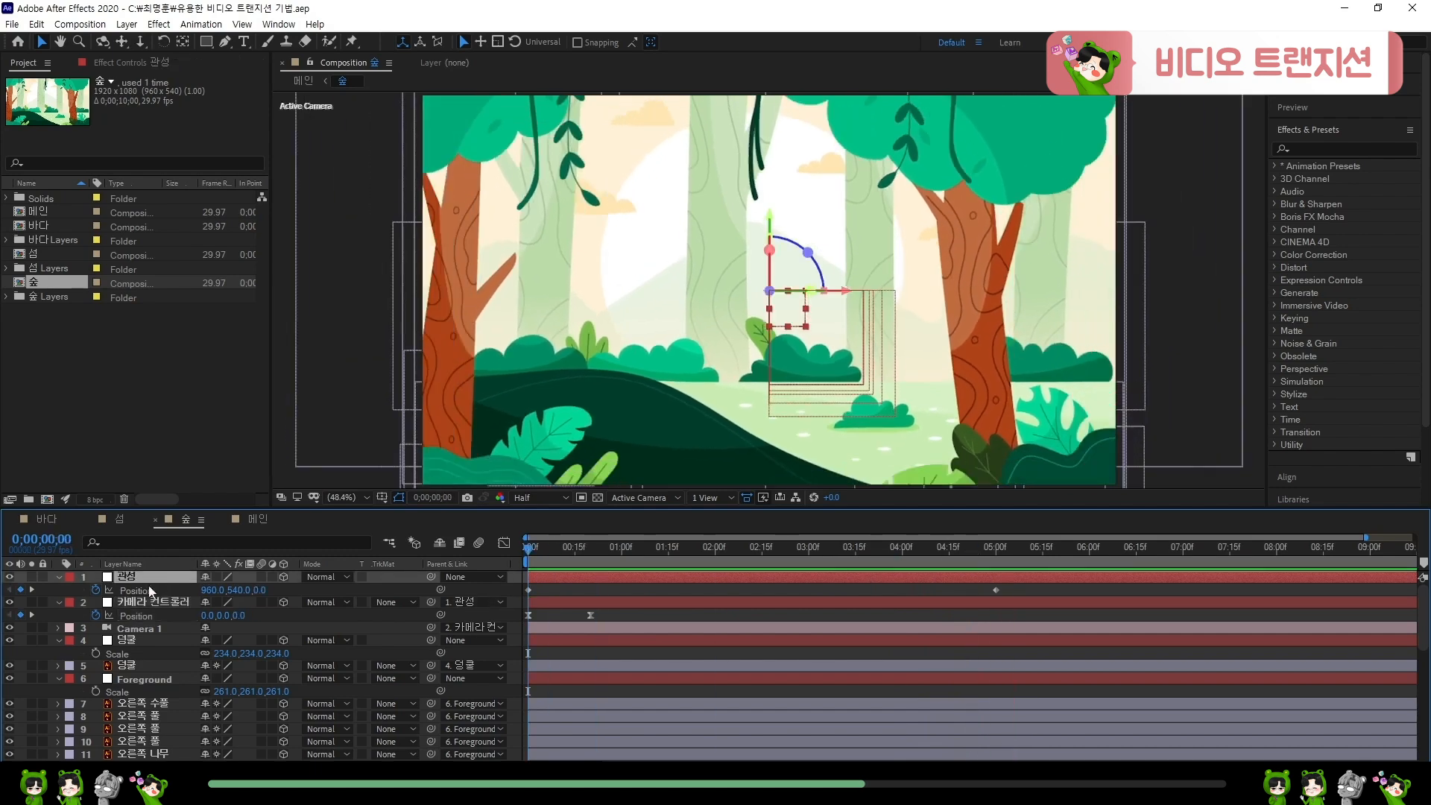
key(space)
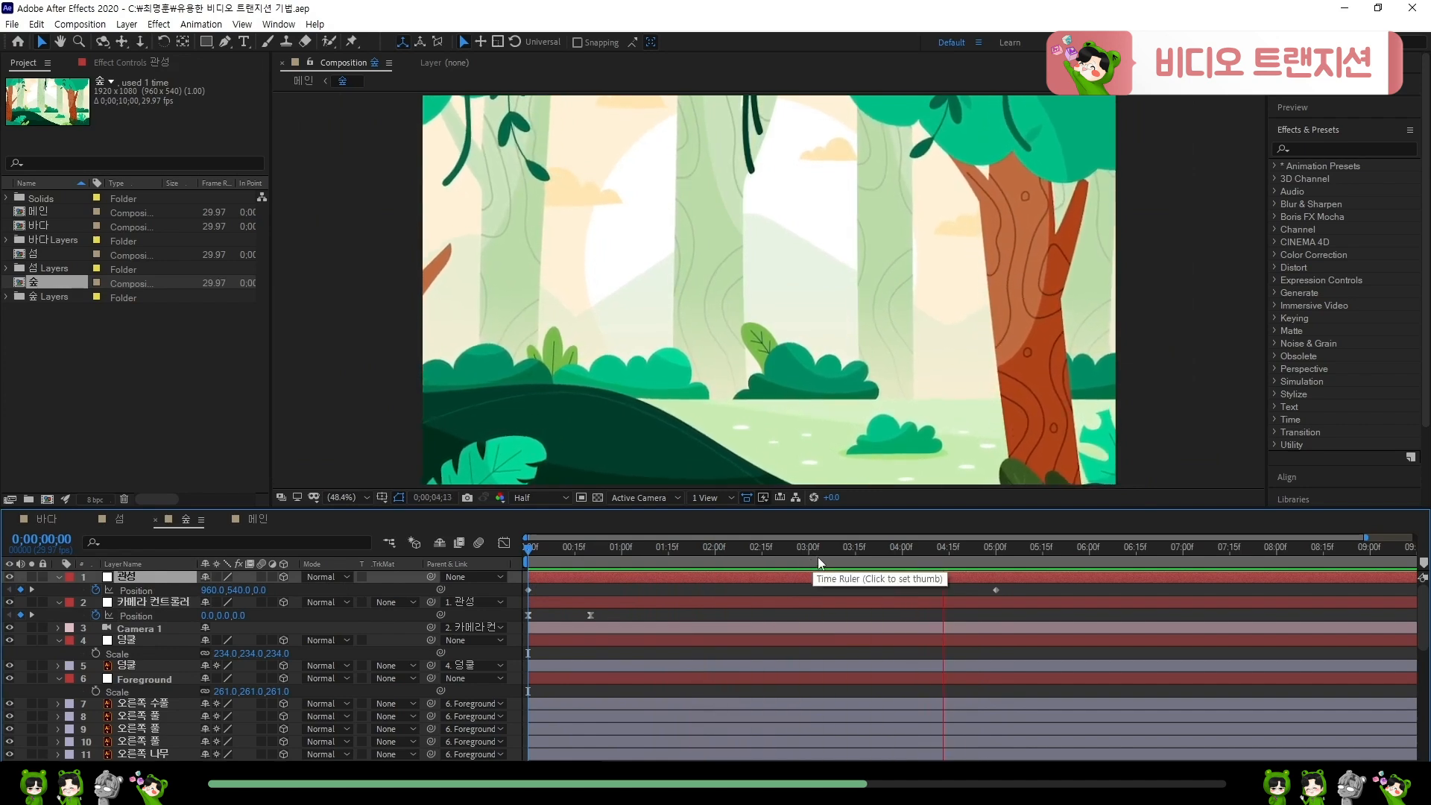
key(space)
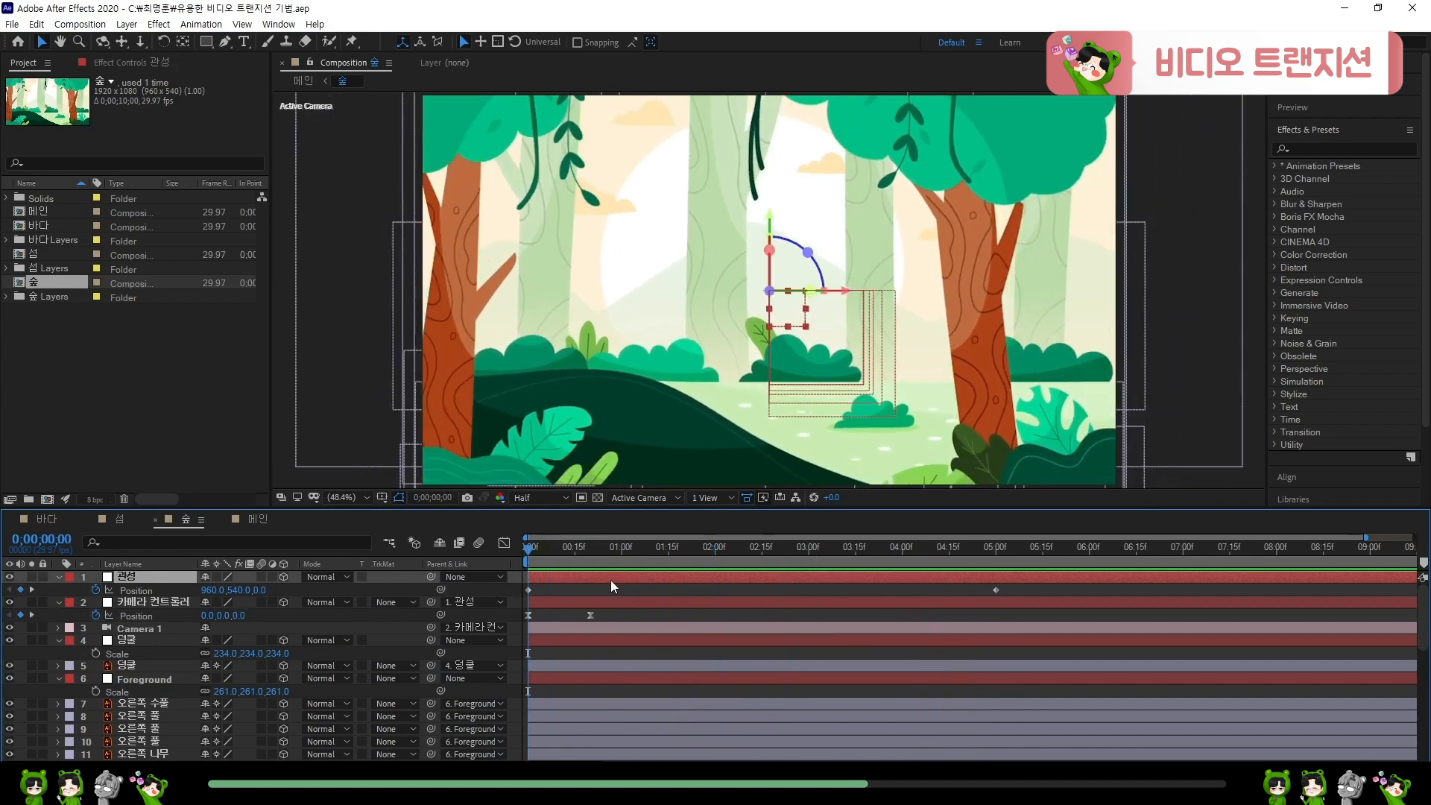
key(Delete)
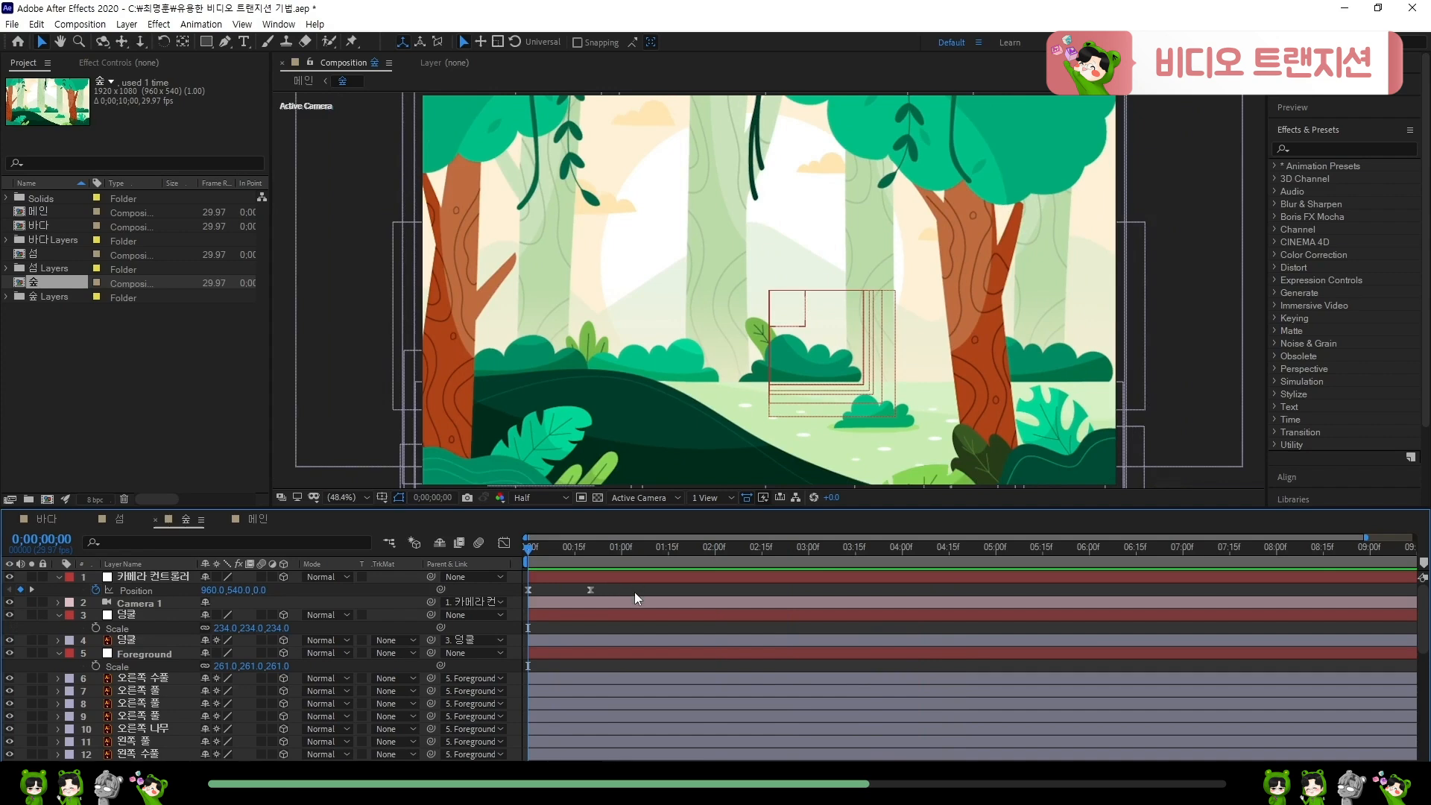
key(space)
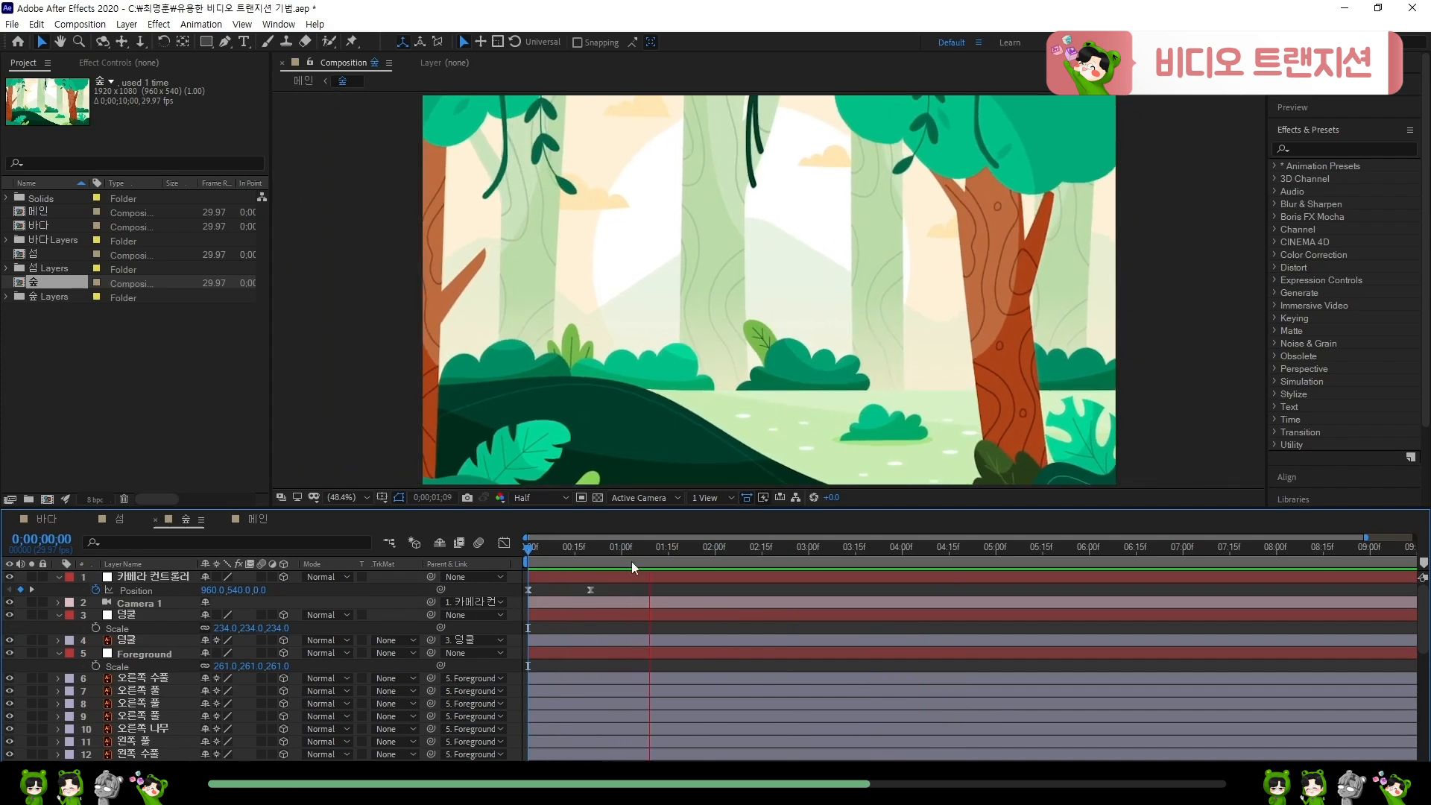
key(space)
key(space)
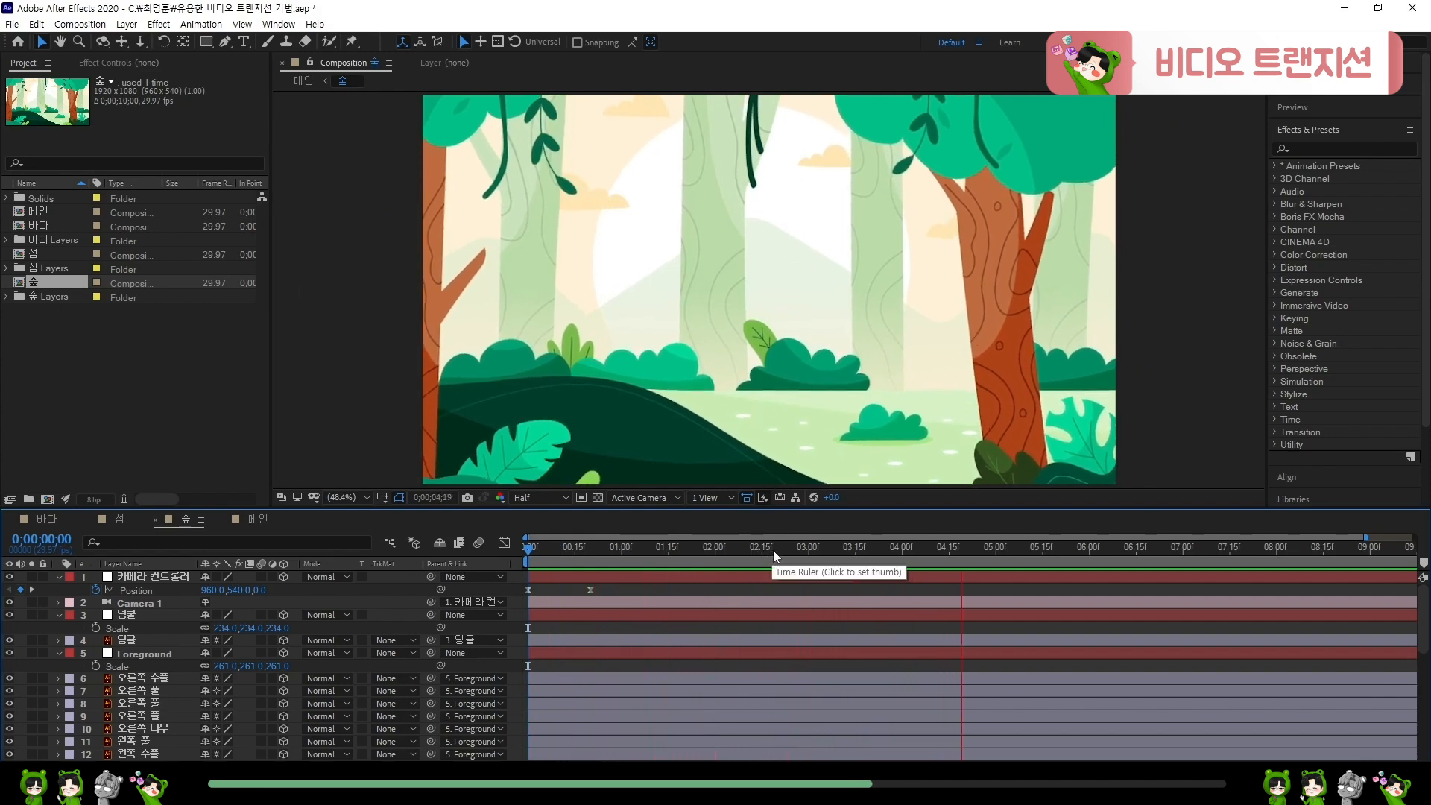
drag(766, 550, 628, 568)
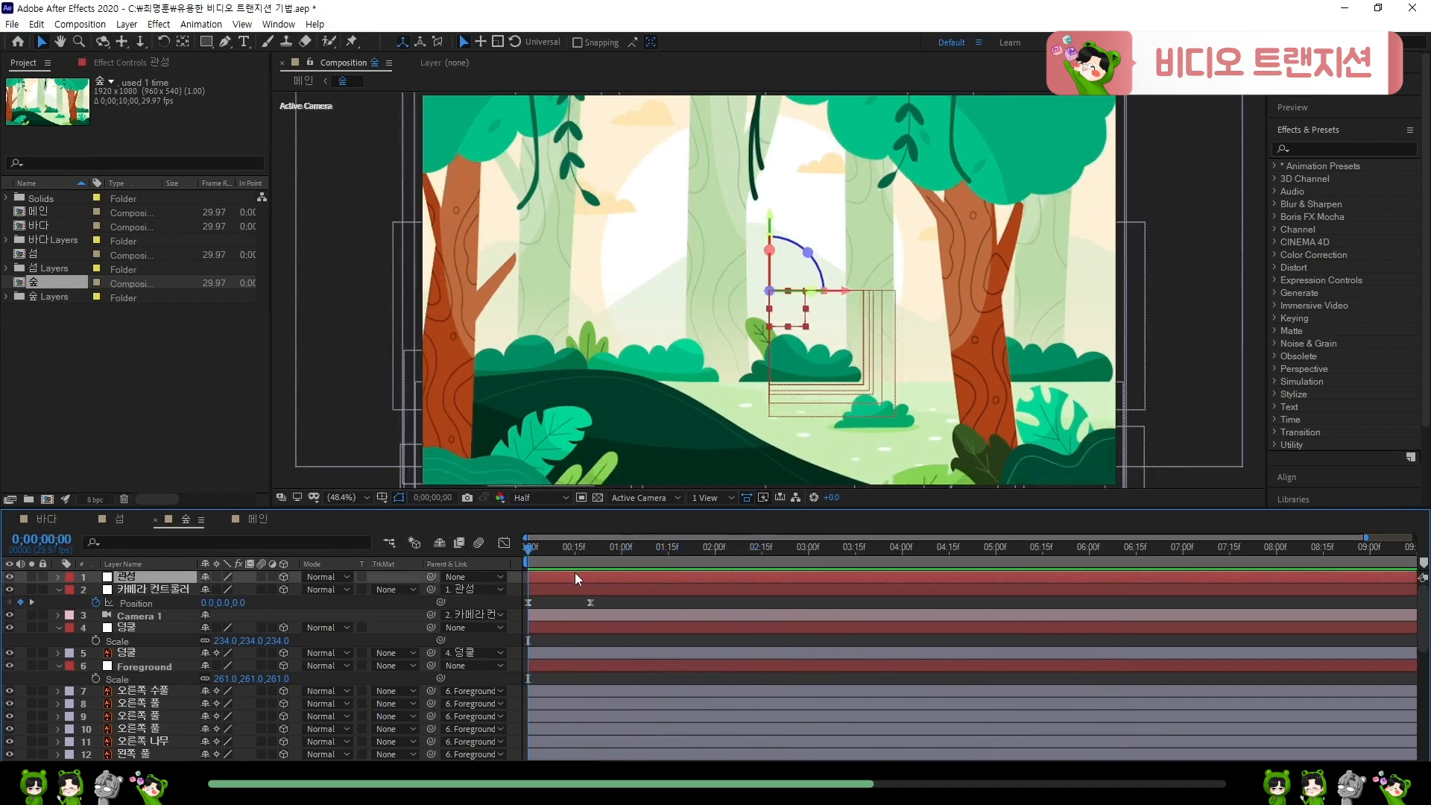
key(p)
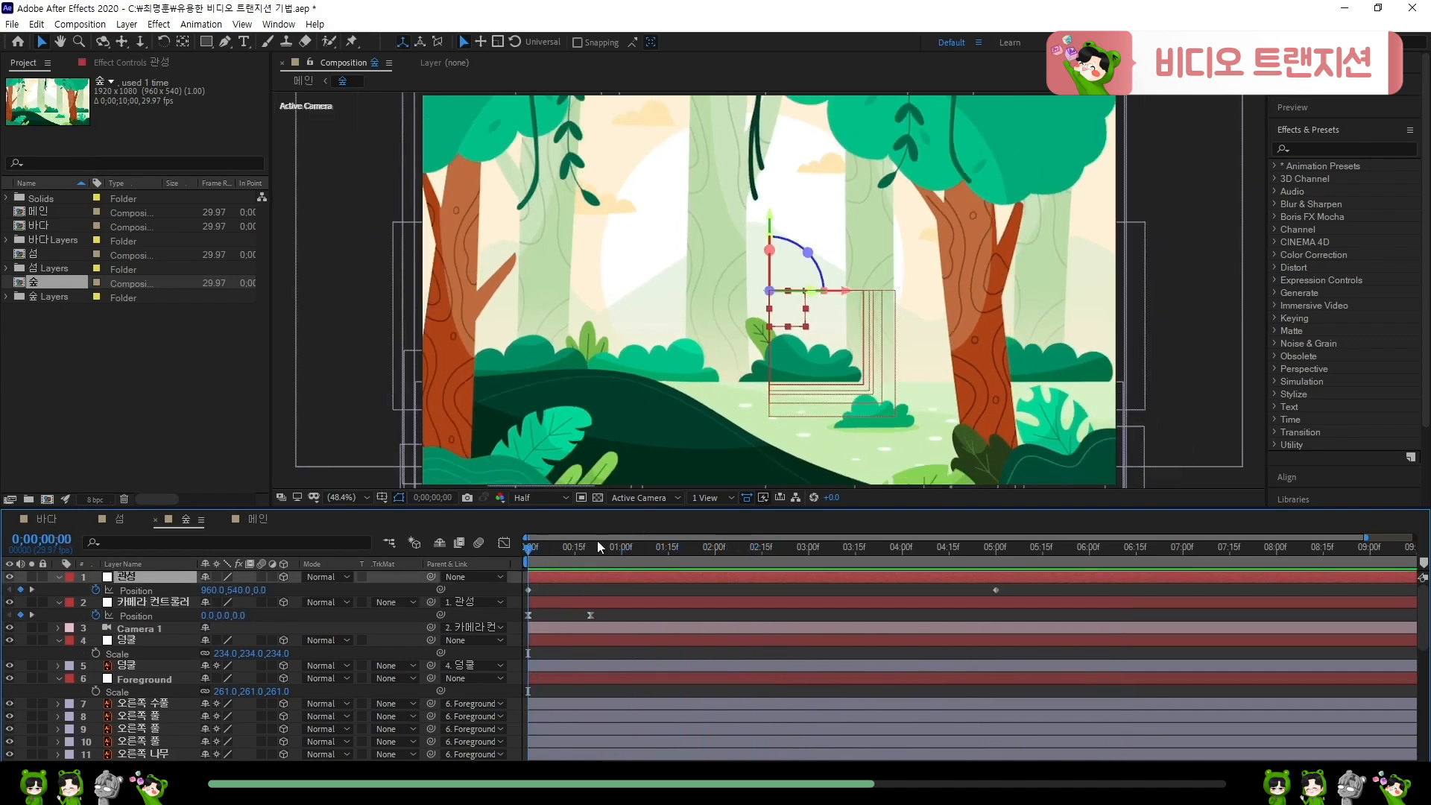
- Preview the 숲 composition's push-in and drift twice from 0 seconds
key(space)
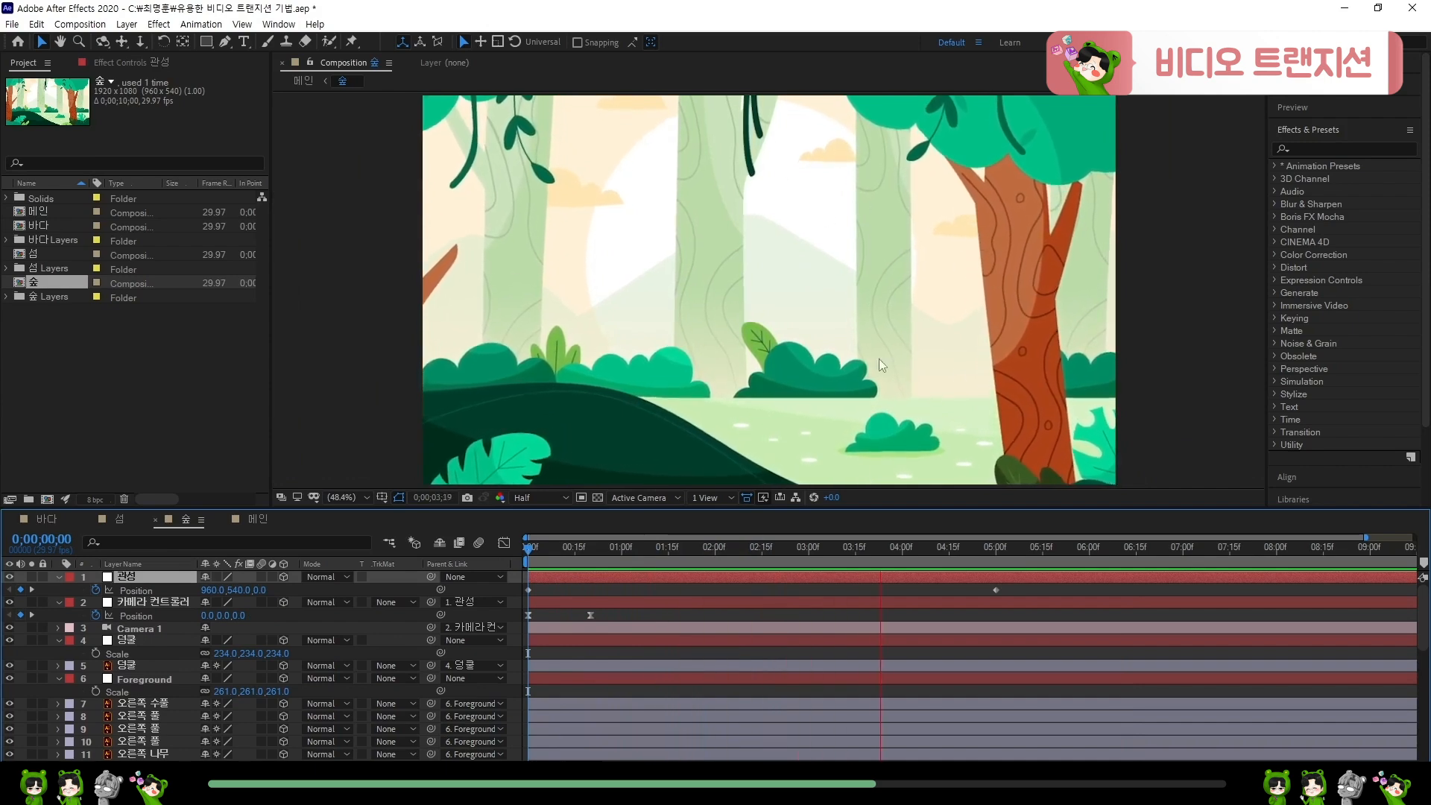
key(space)
key(space)
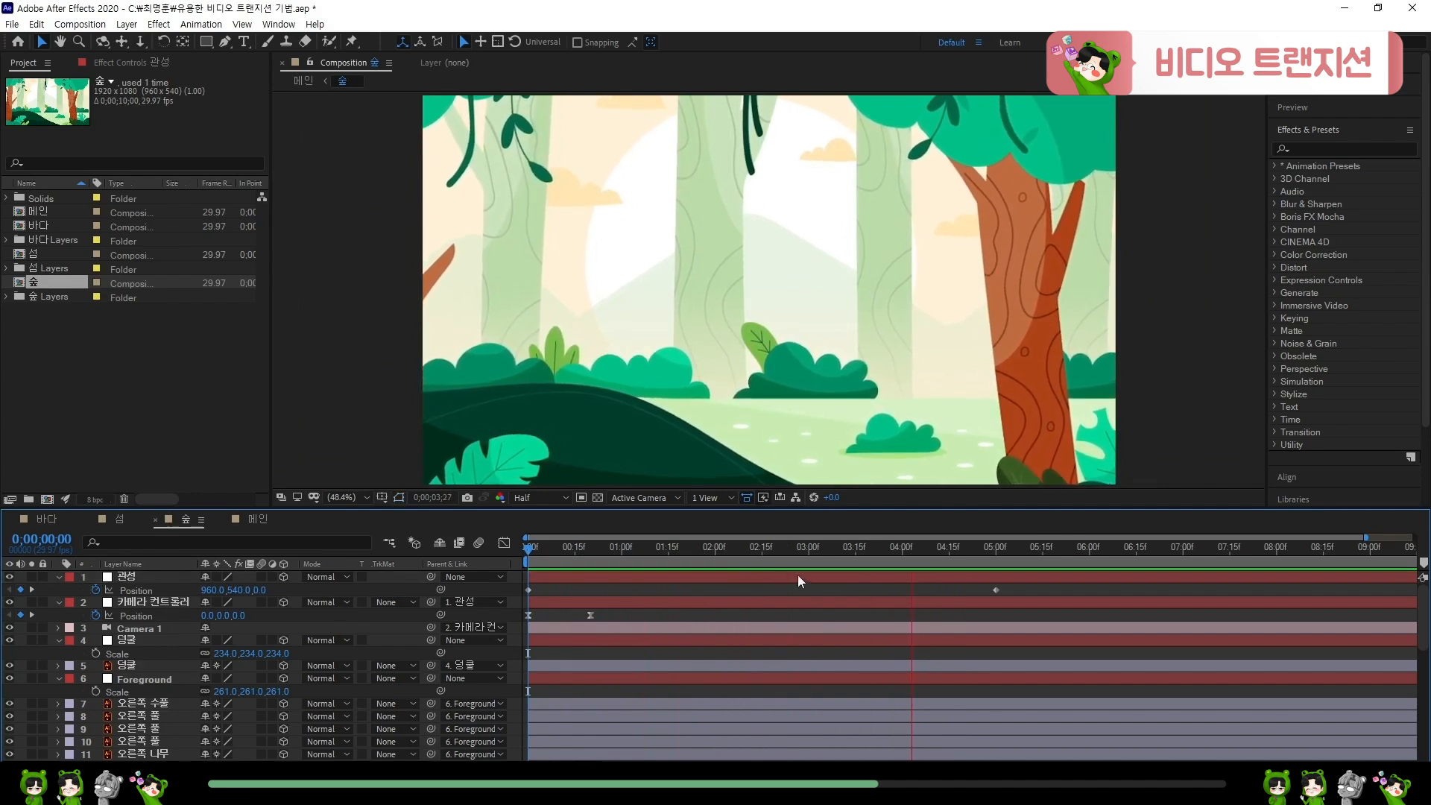
key(space)
click(738, 579)
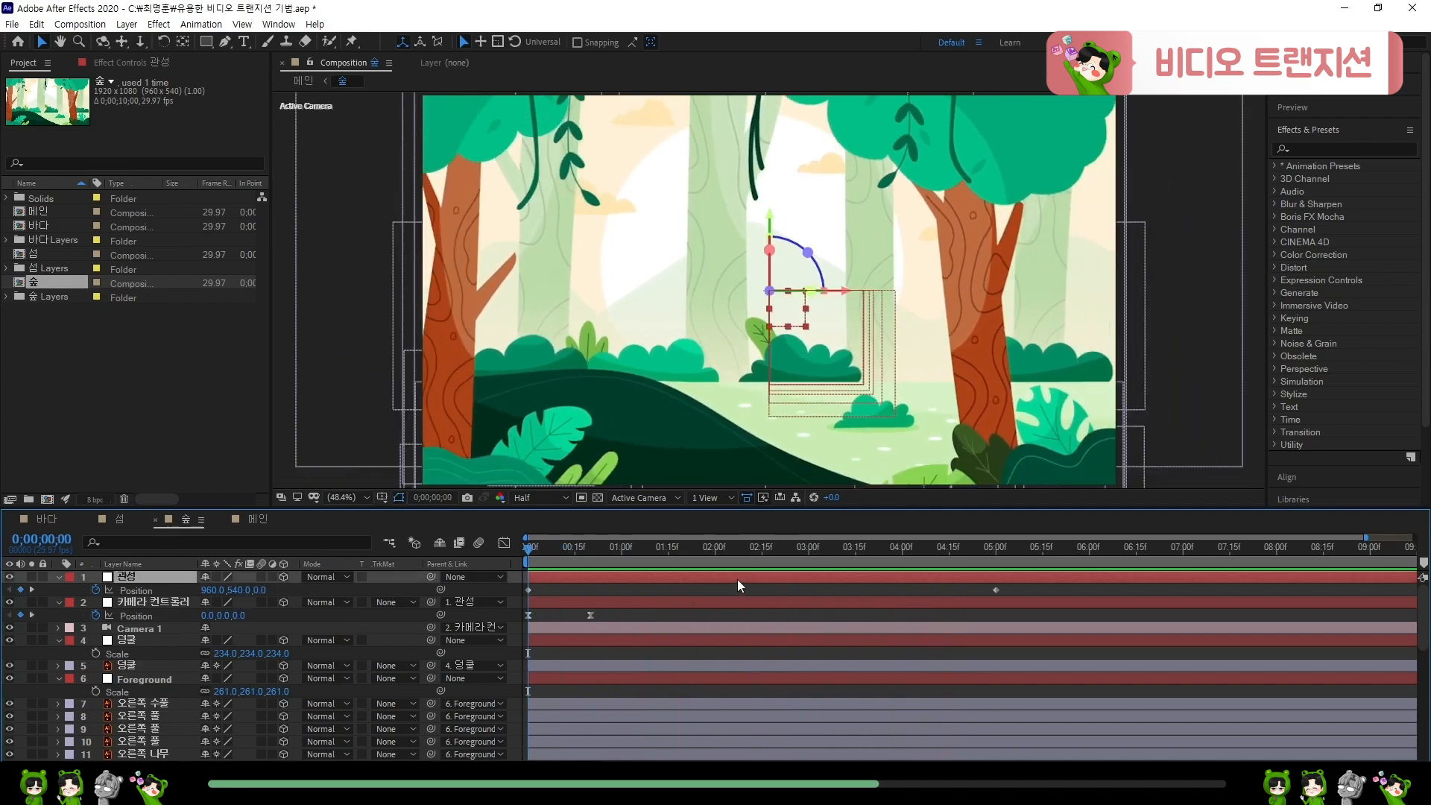
- Preview the 섬 composition's drift and second push-in several times from different start points, including 23 frames and 2 seconds
click(122, 517)
click(605, 592)
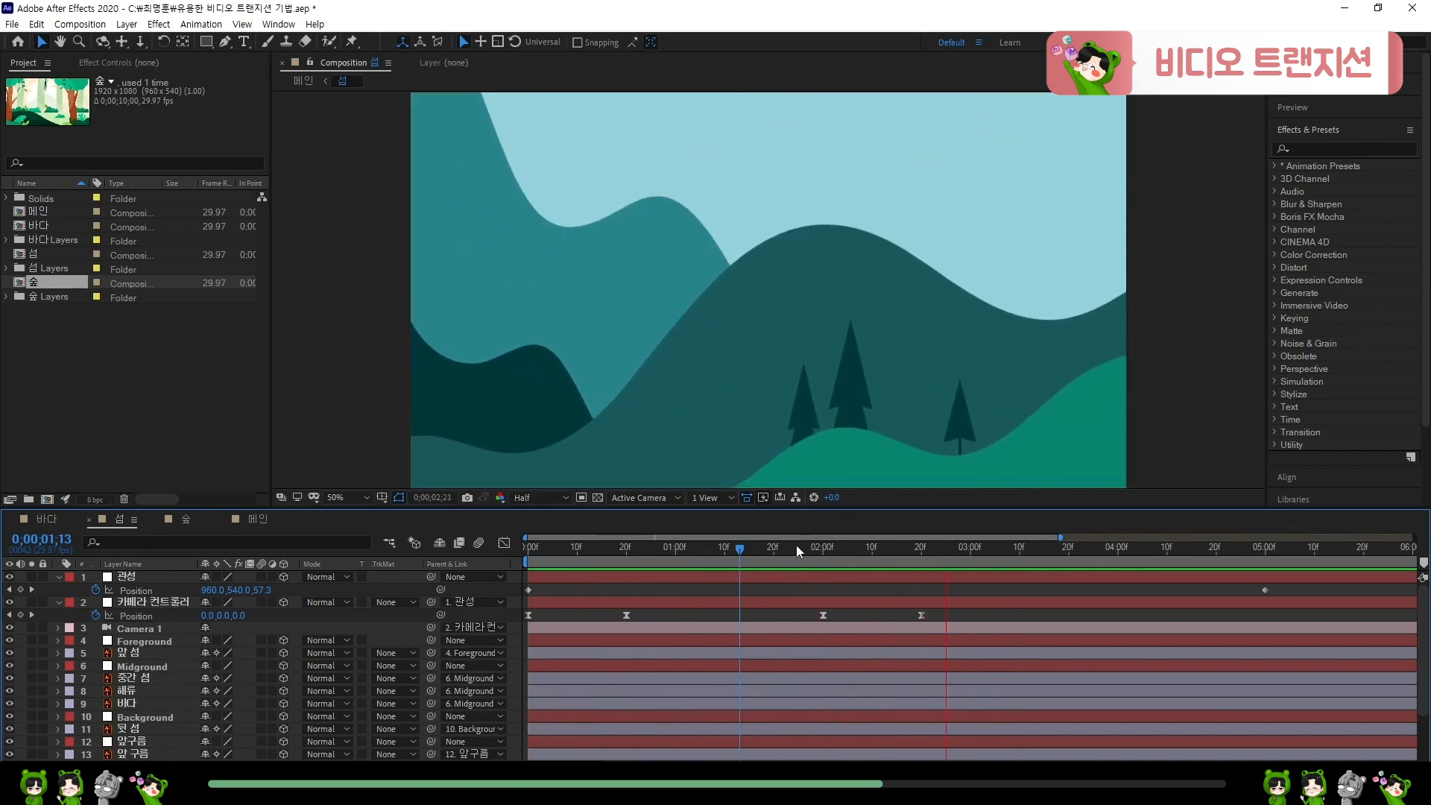
click(703, 552)
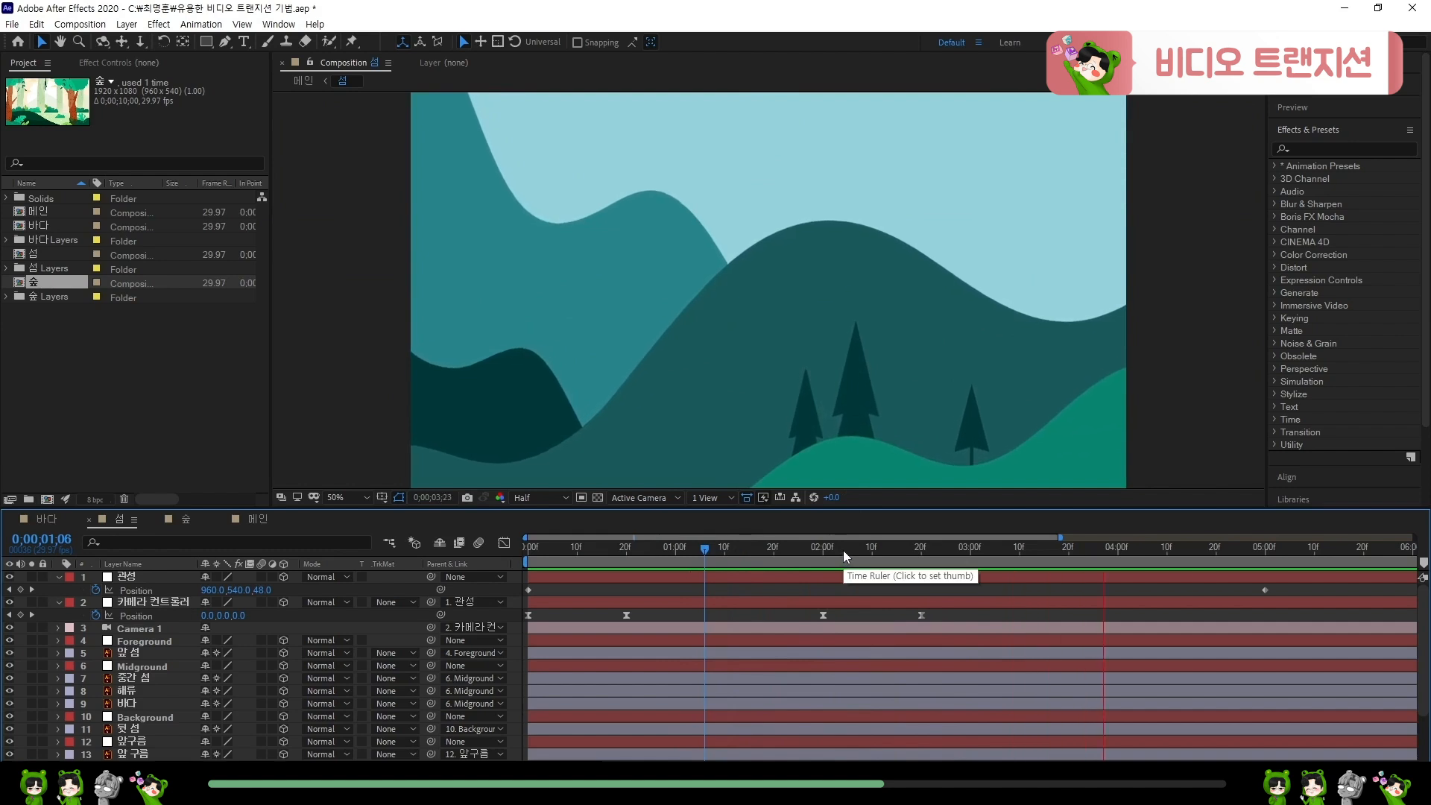
key(space)
click(641, 548)
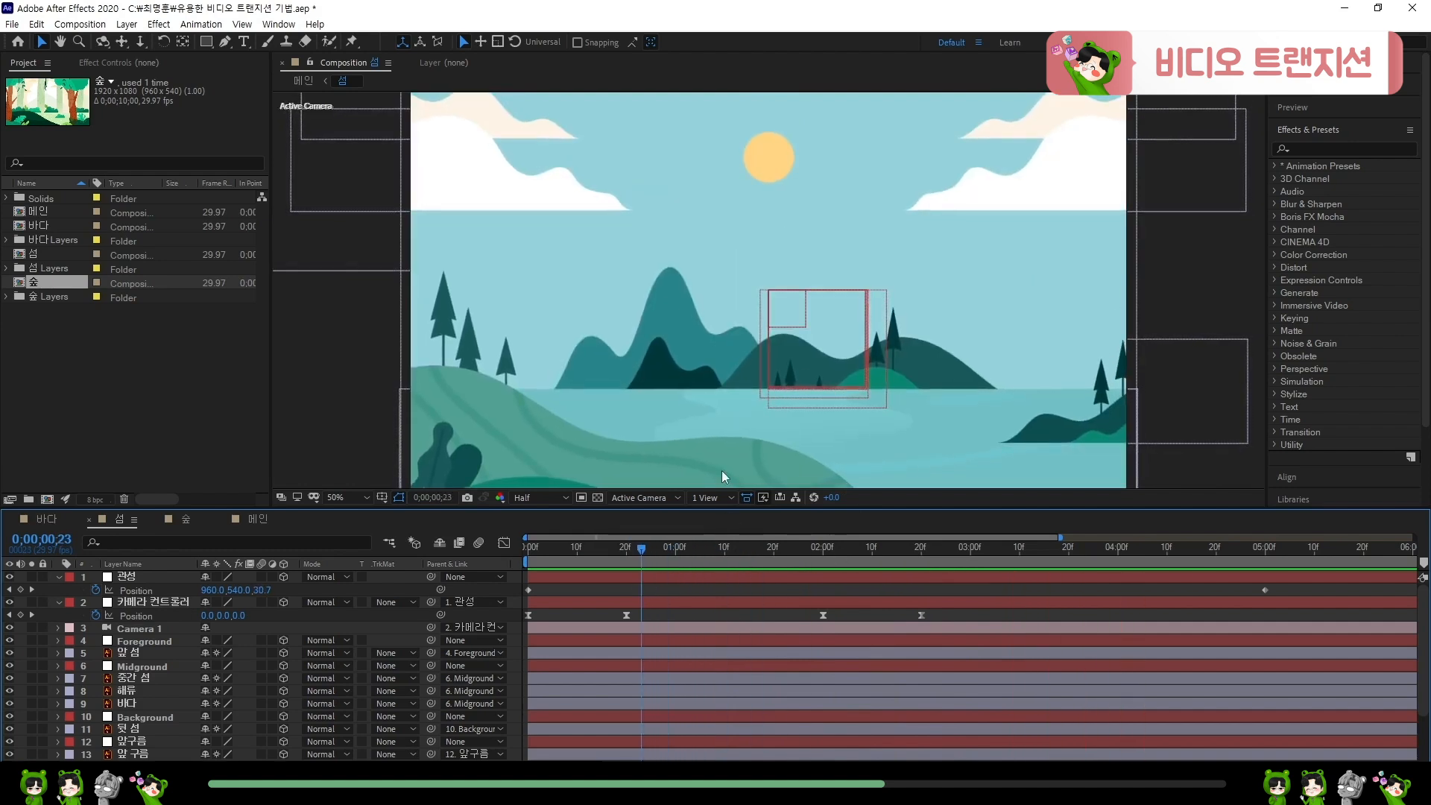
click(824, 550)
key(space)
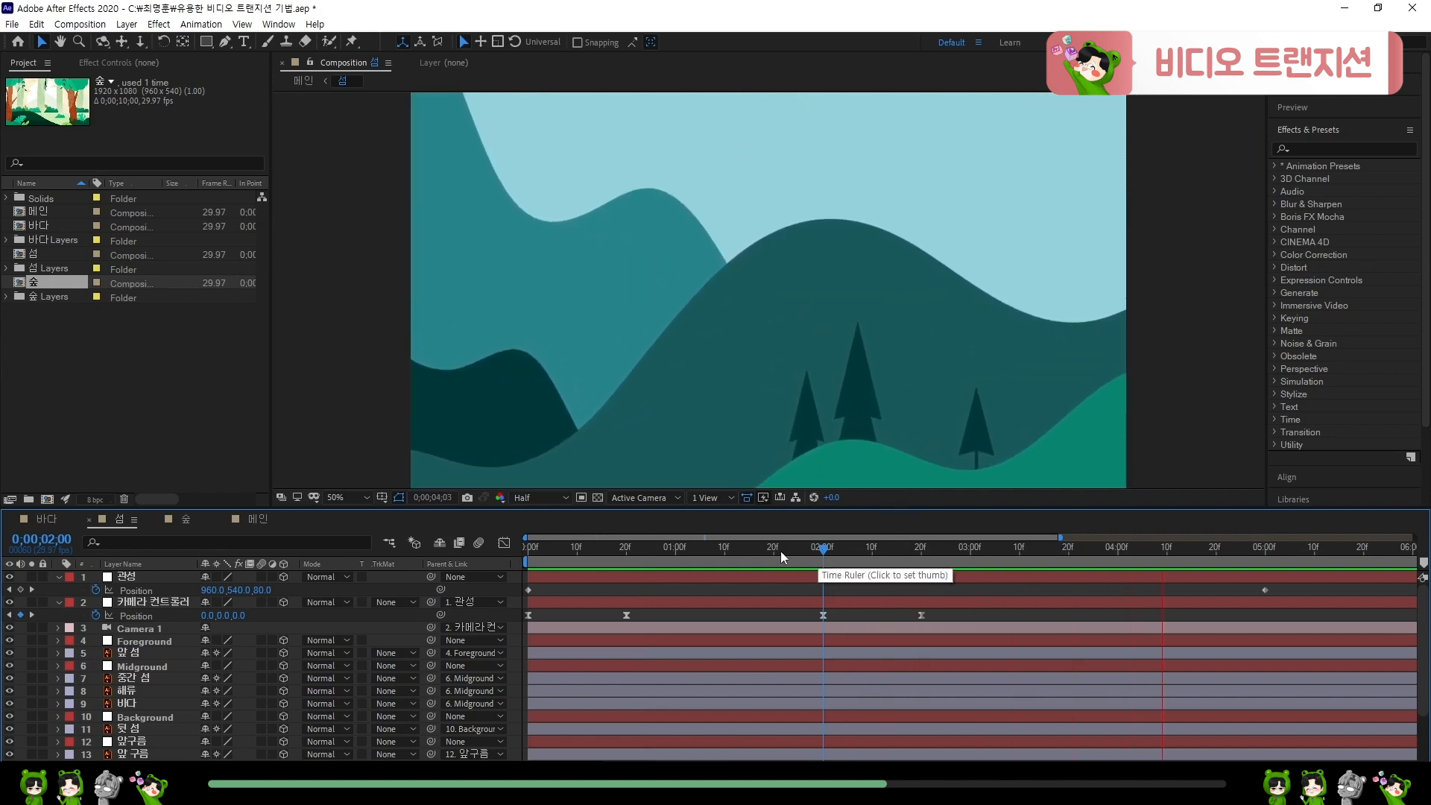
click(640, 549)
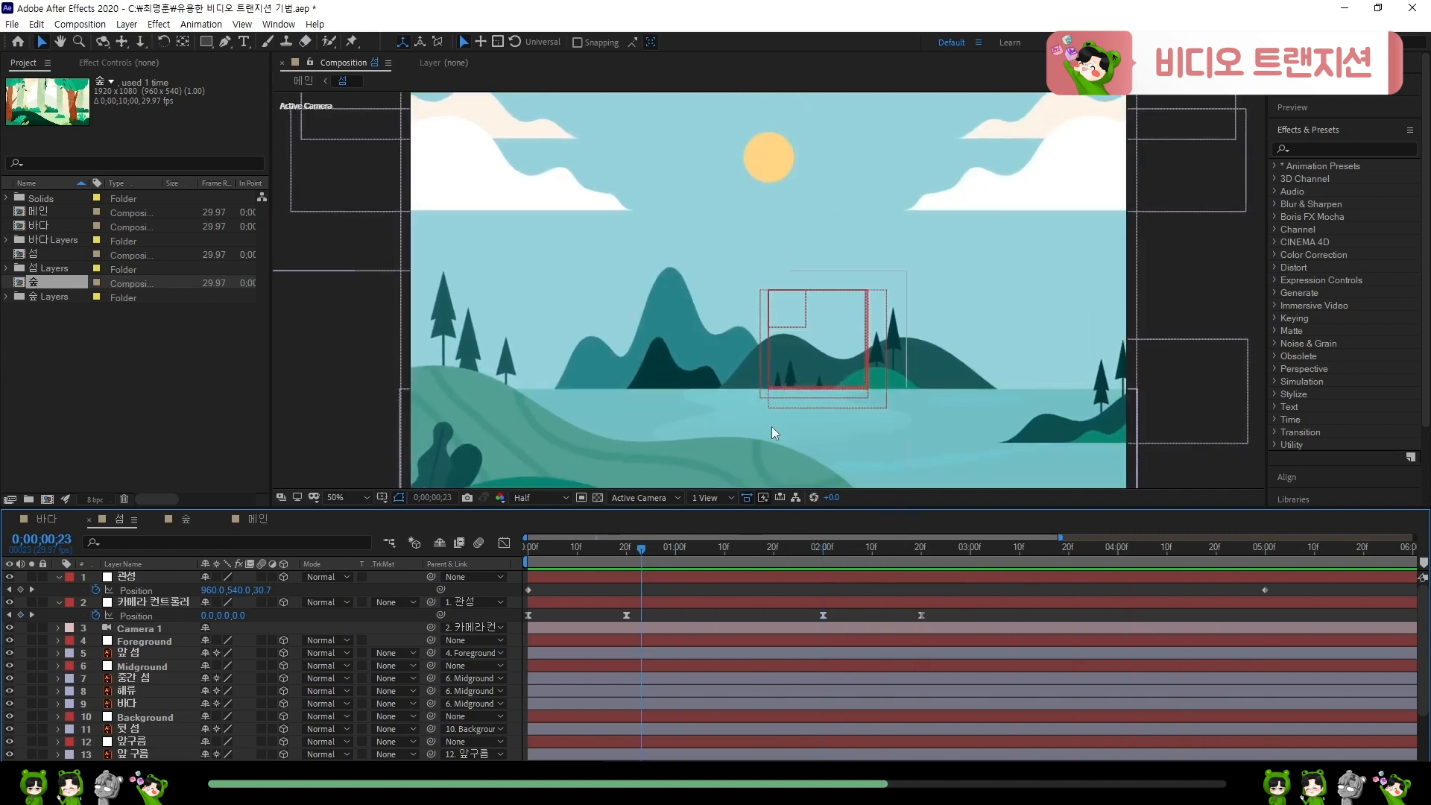
key(space)
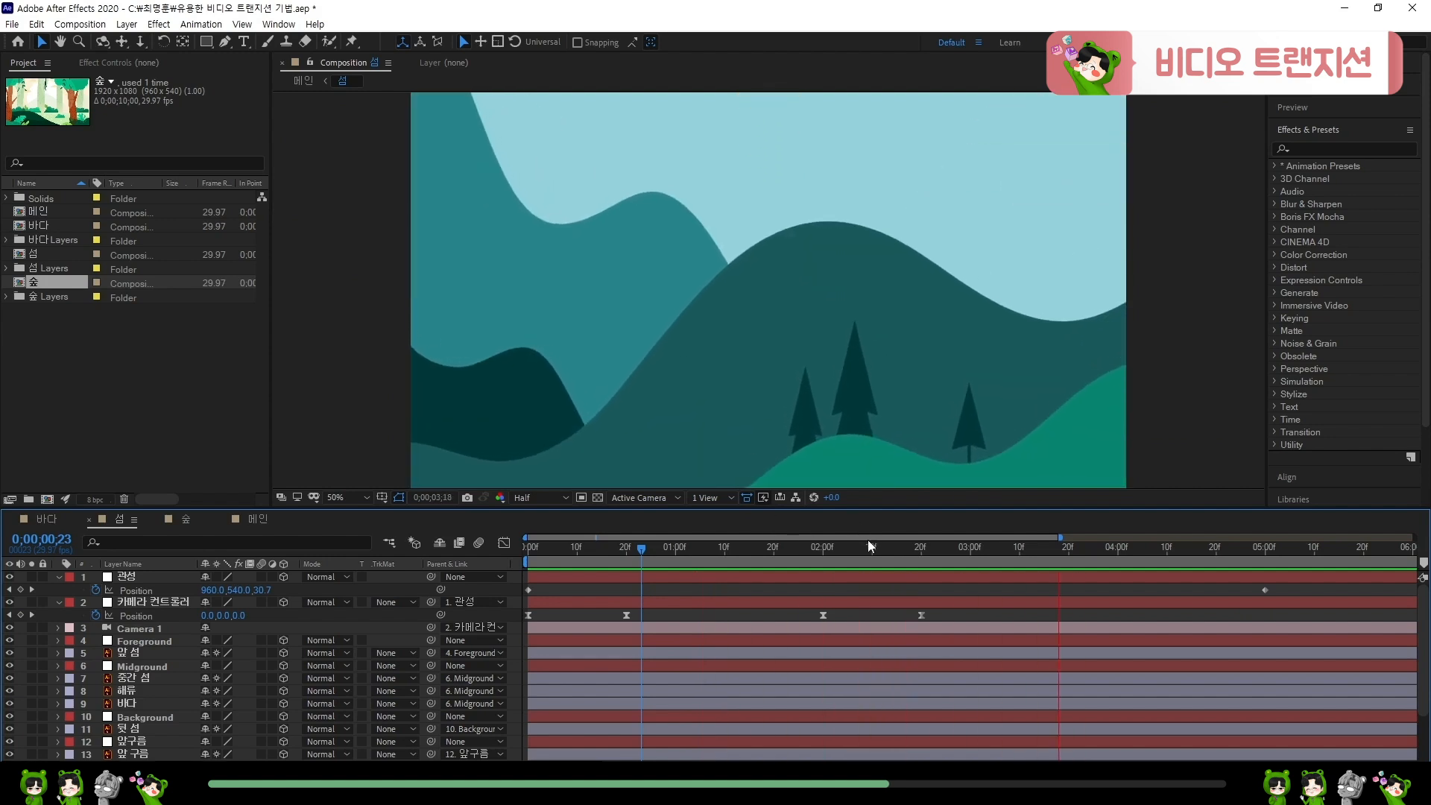
key(space)
- Scrub the 섬 composition to 2 seconds 20 frames and play the opening of the 숲 composition to compare their camera moves
drag(772, 561, 922, 593)
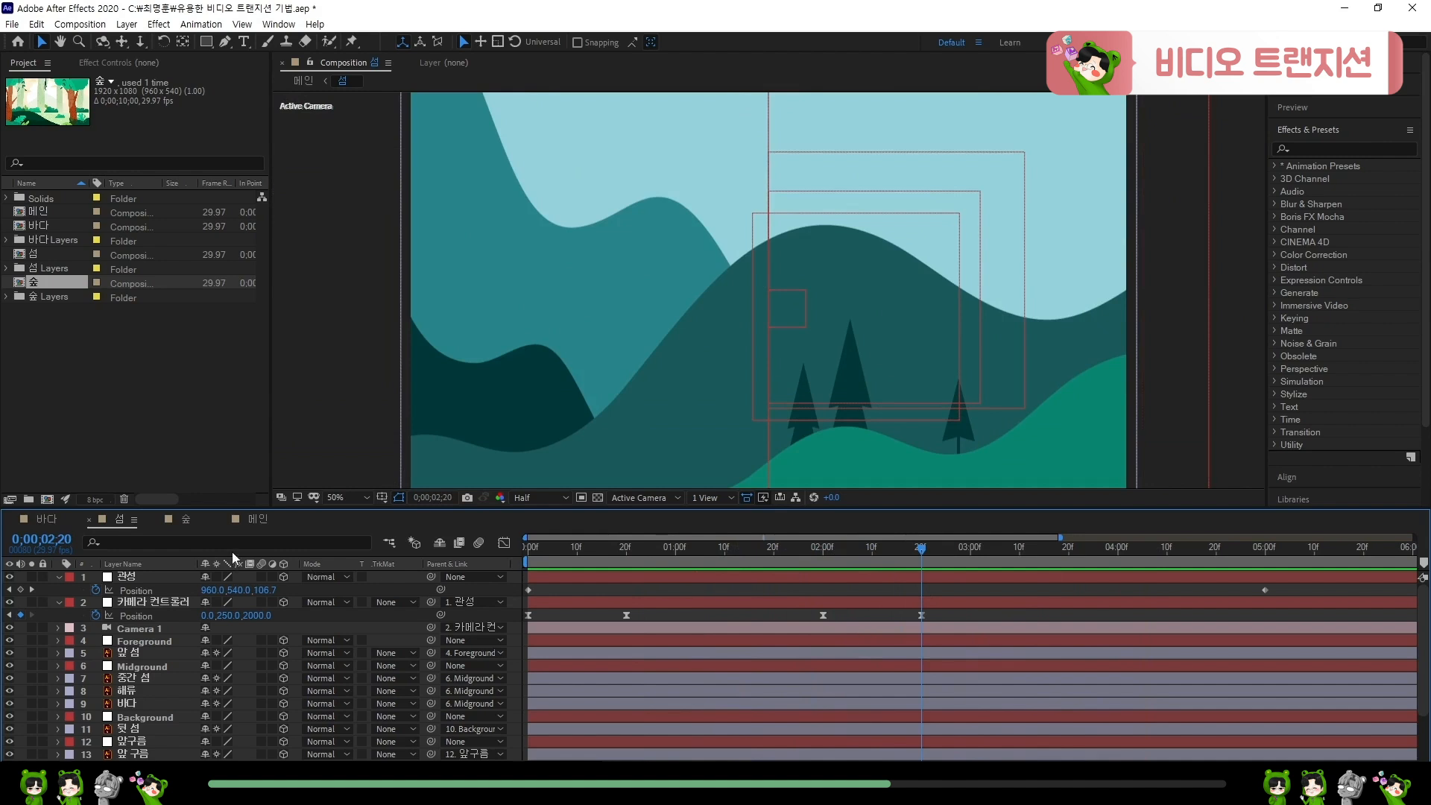
click(190, 525)
click(662, 593)
key(space)
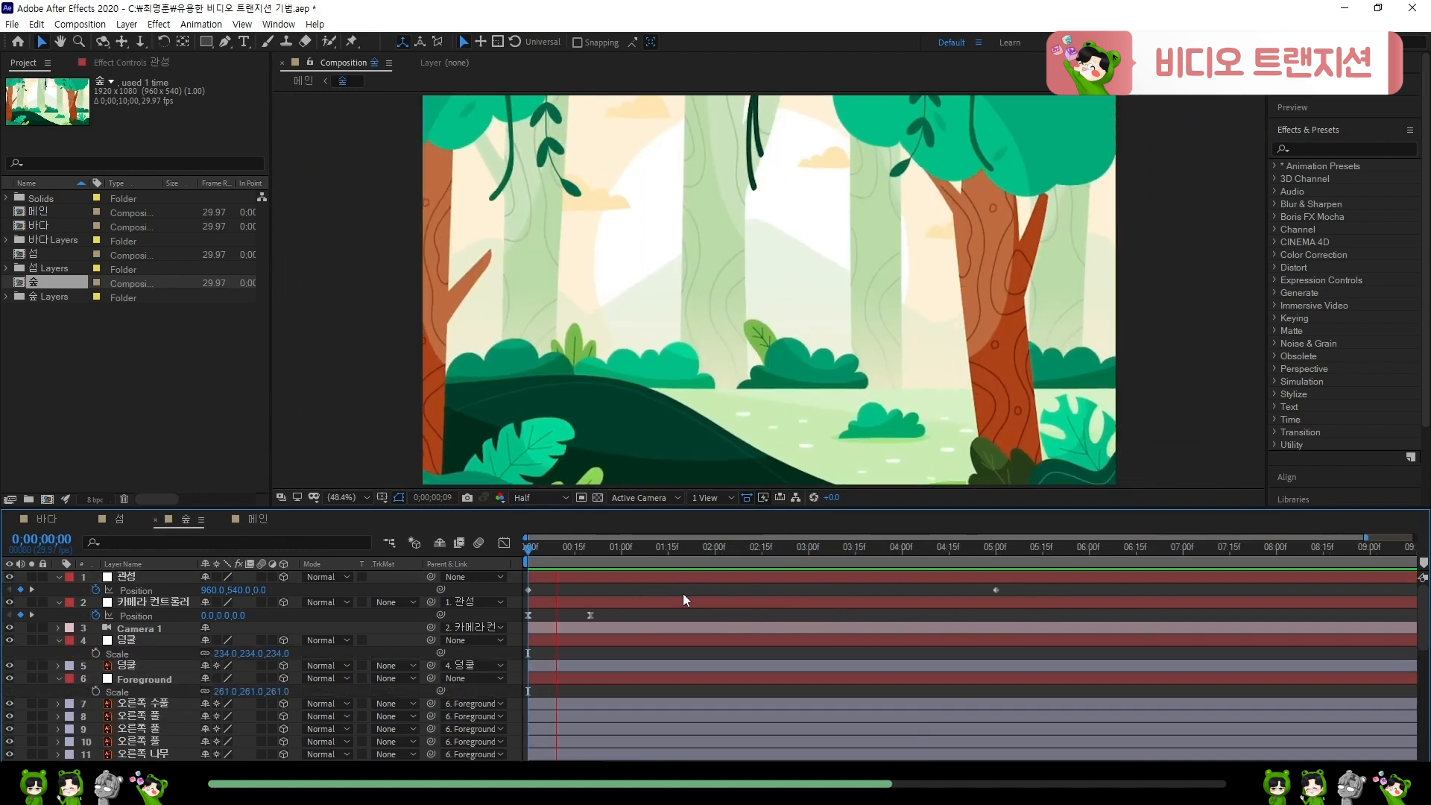
key(space)
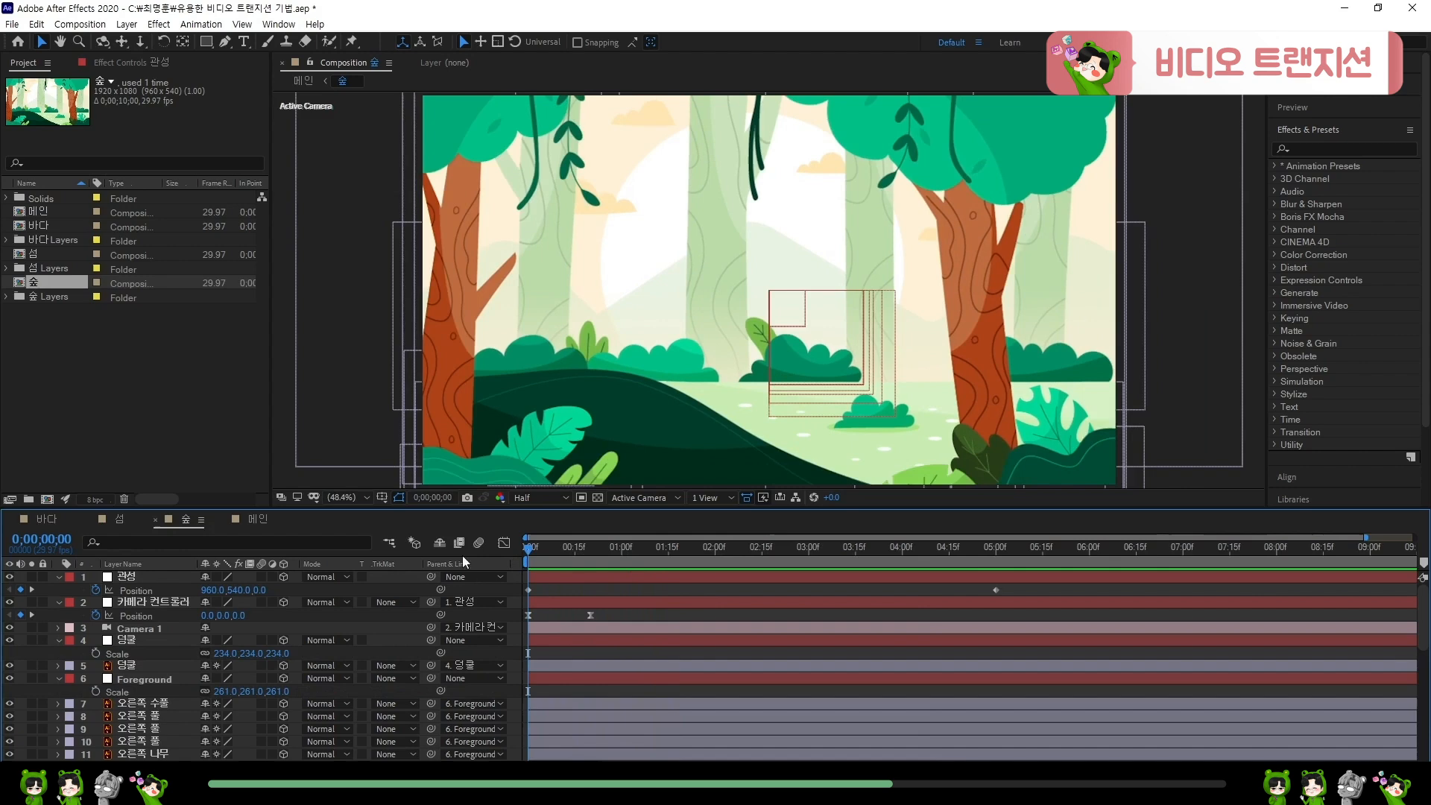
- Examine the speed graph of the last two 카메라 컨트롤러 Position keyframes in the 섬 composition, scrubbing to 2 seconds 20 frames
click(123, 520)
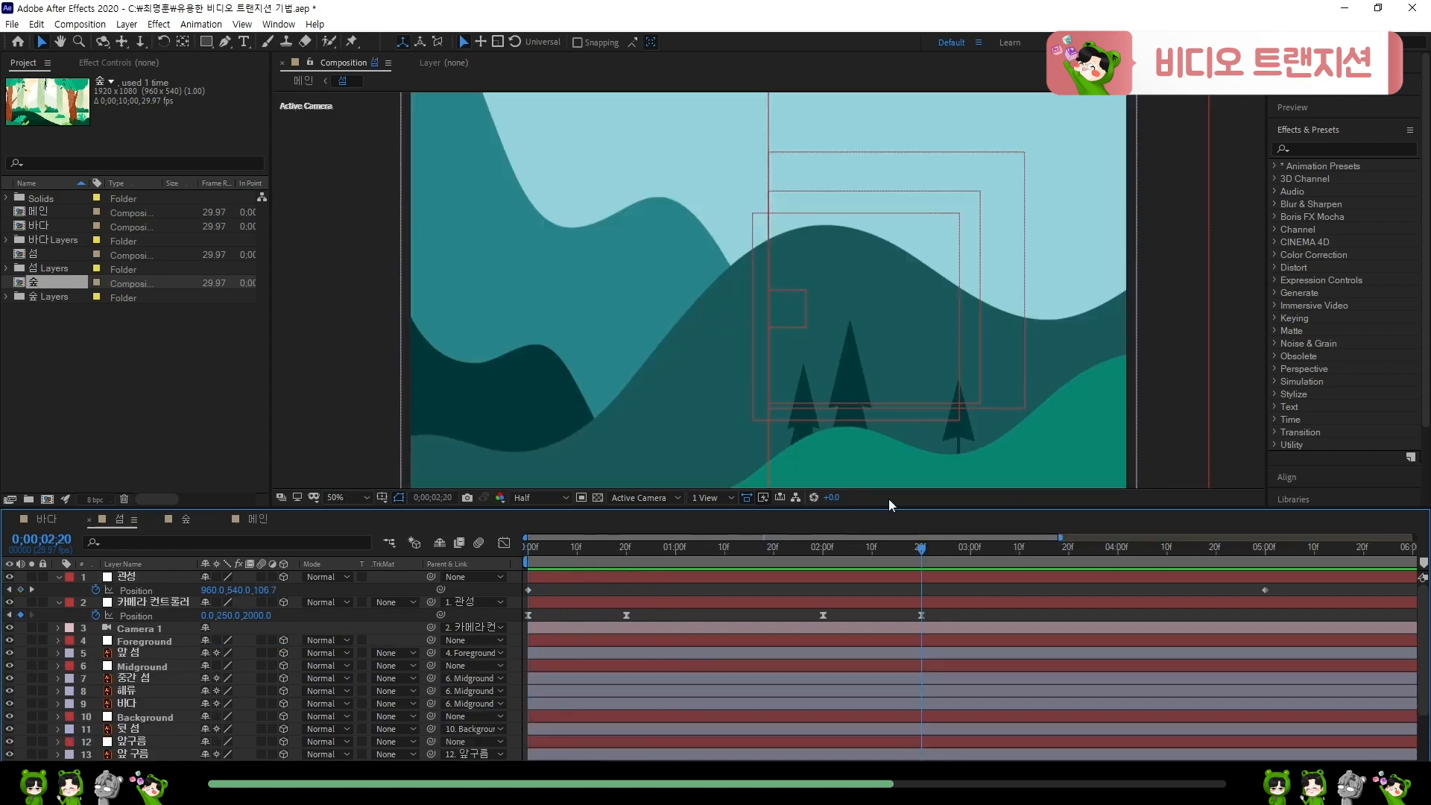
drag(909, 558, 842, 560)
drag(955, 616, 796, 626)
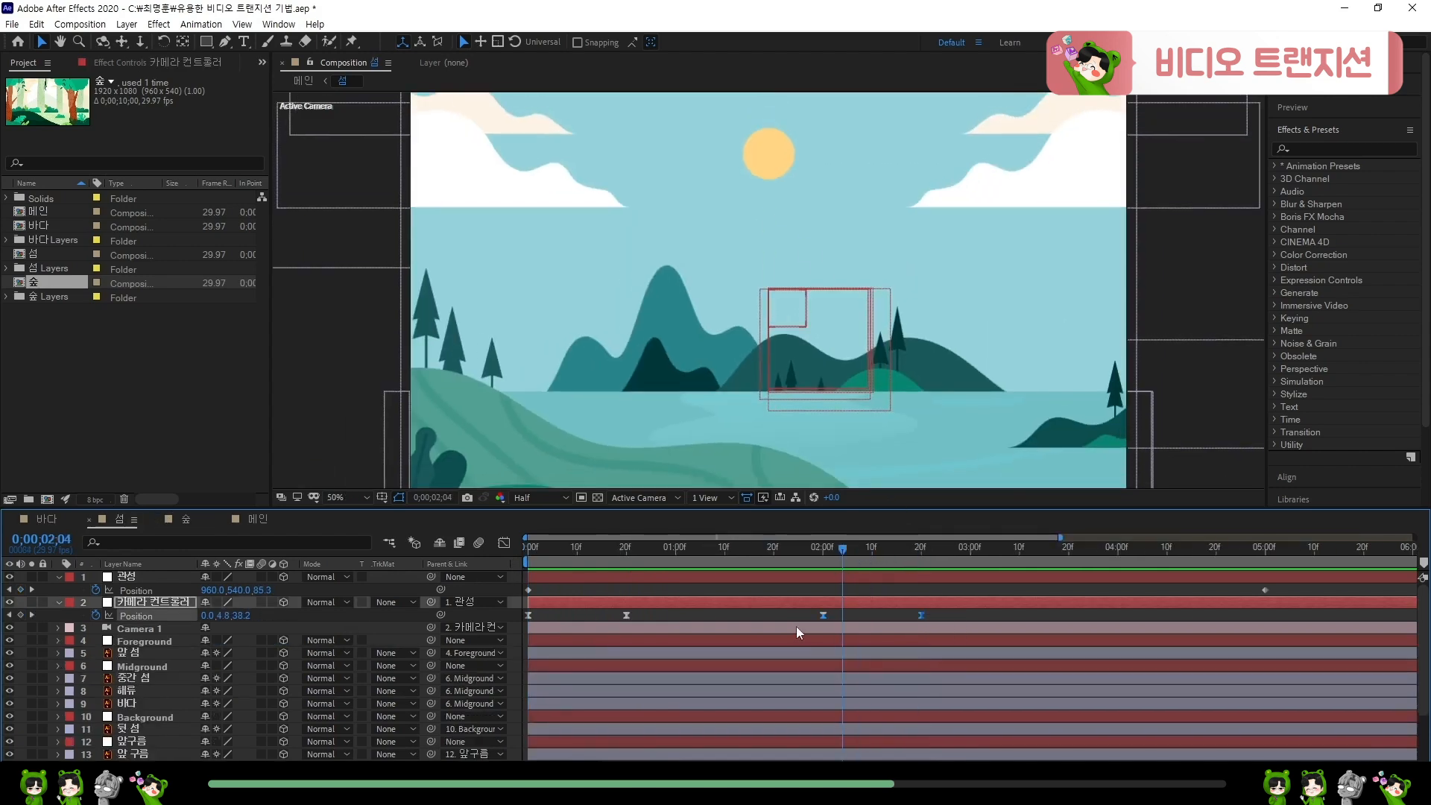
click(504, 544)
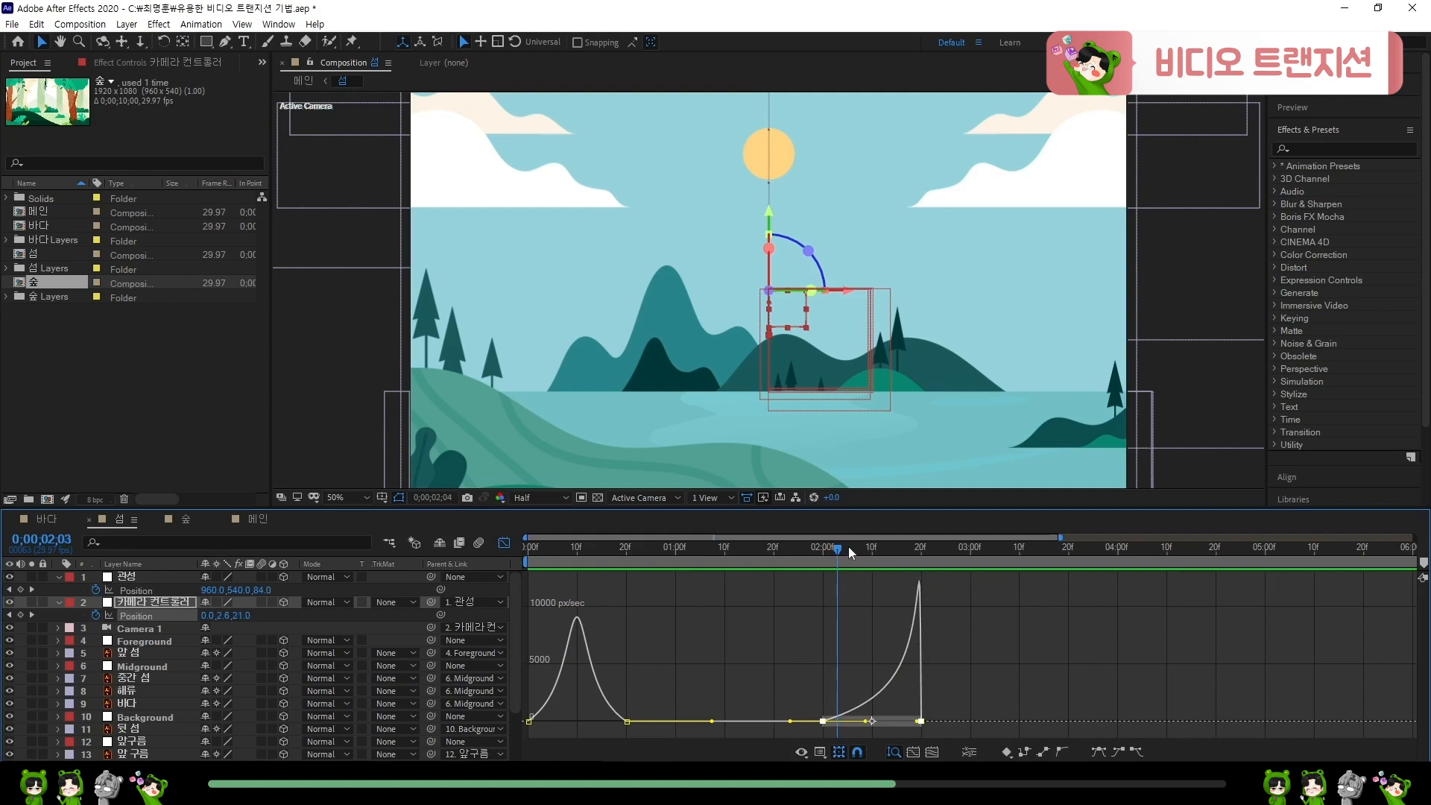
drag(848, 547, 923, 559)
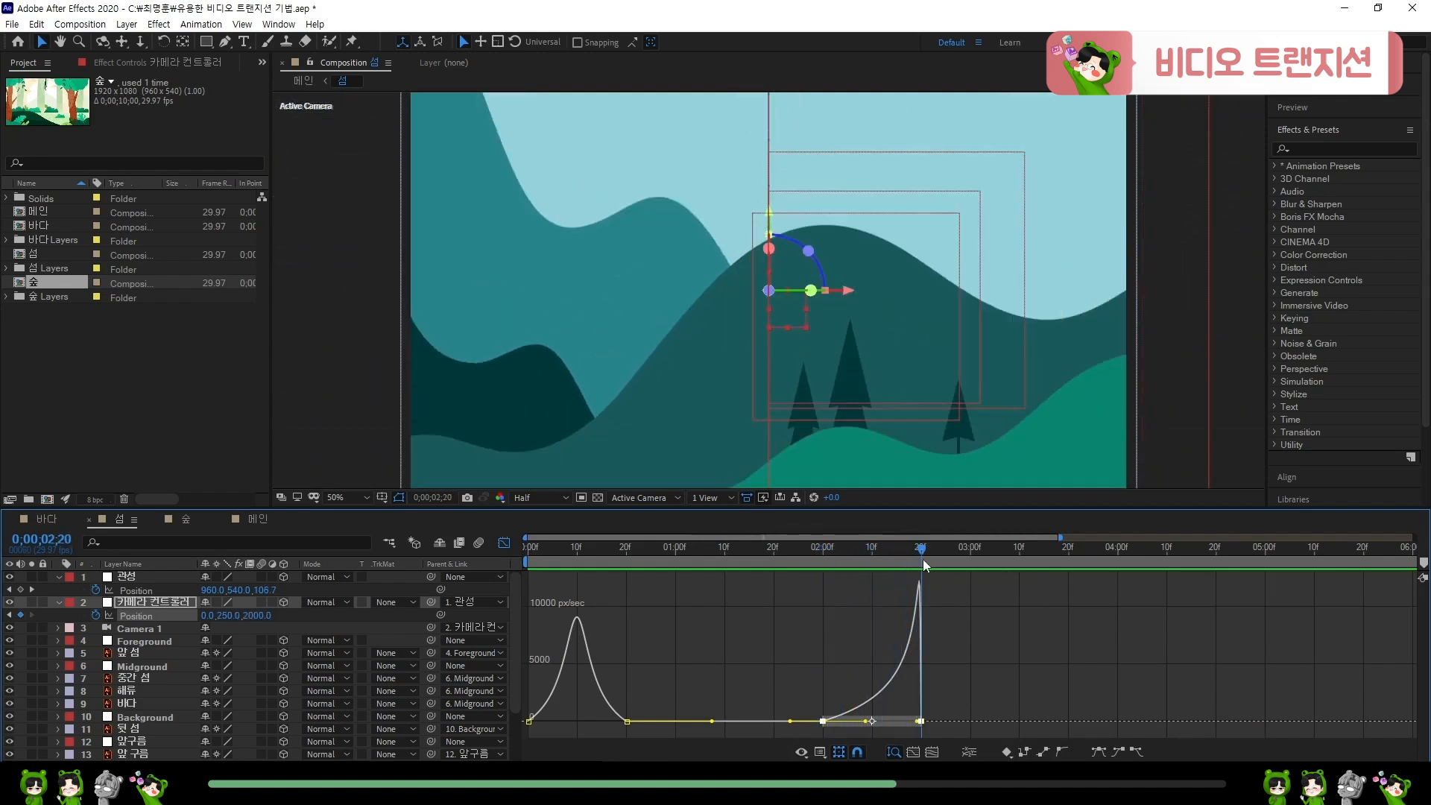
- Examine the speed graph of both 카메라 컨트롤러 Position keyframes in the 숲 composition and play its decelerating start
click(187, 518)
drag(625, 614, 511, 618)
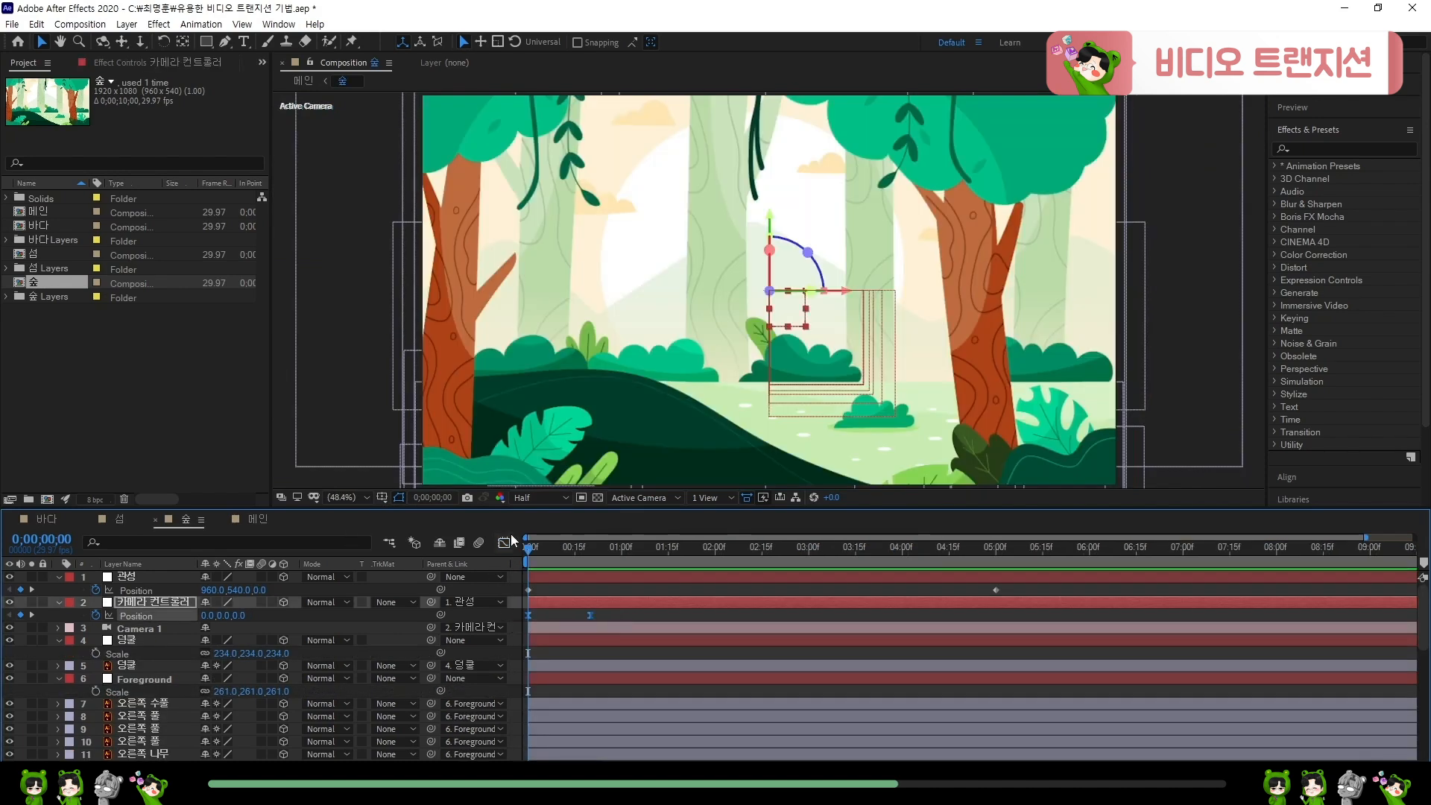
click(504, 542)
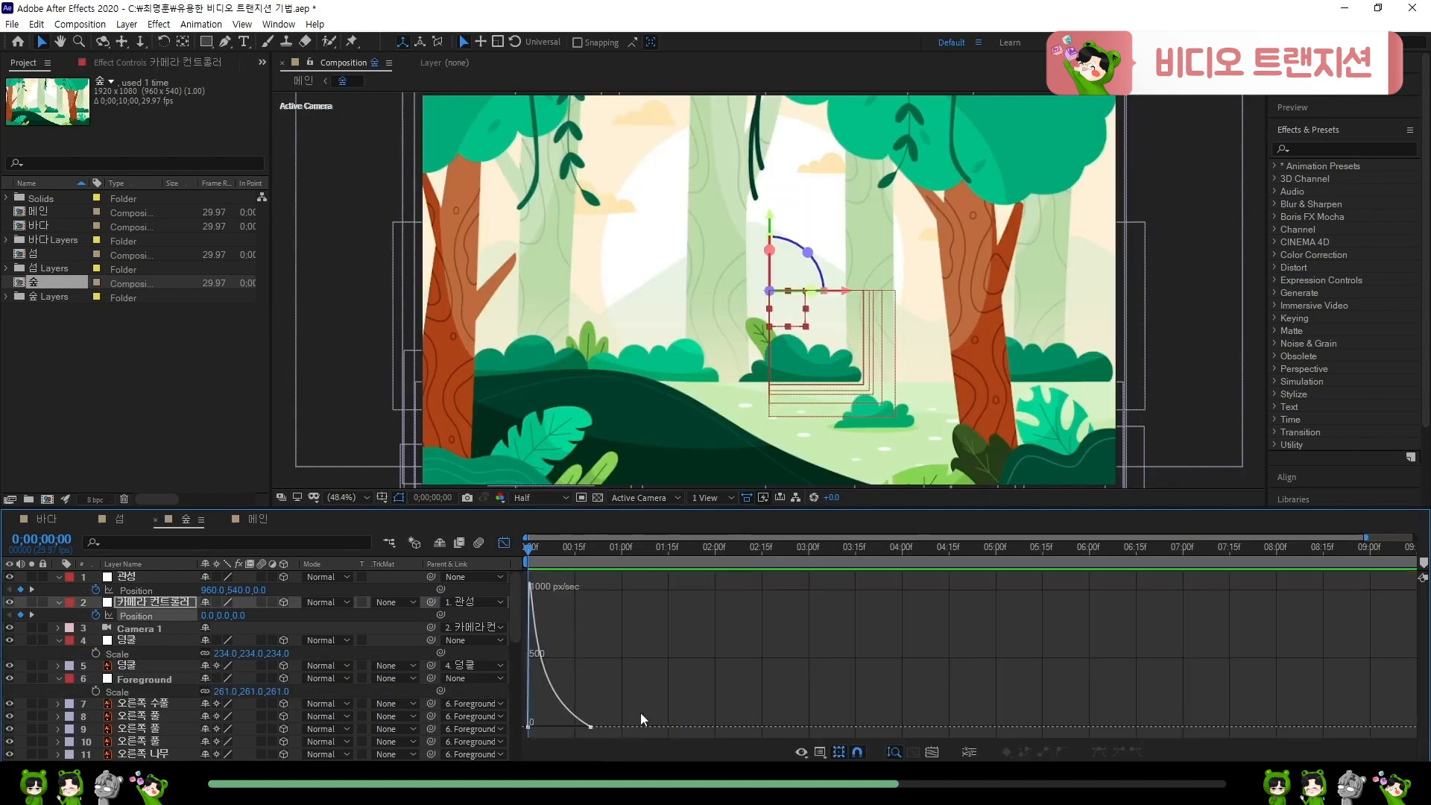
key(space)
drag(574, 550, 507, 553)
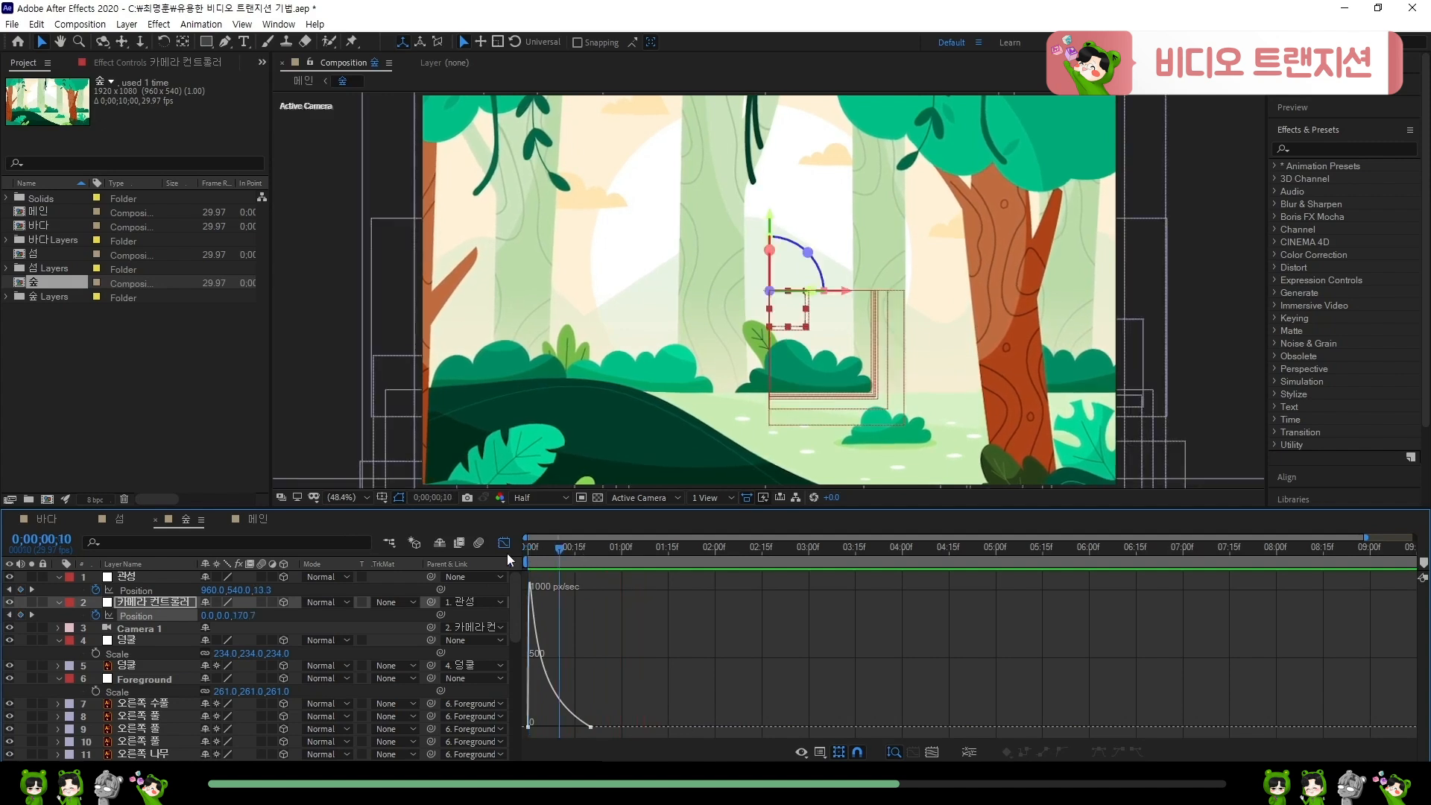
key(space)
key(space)
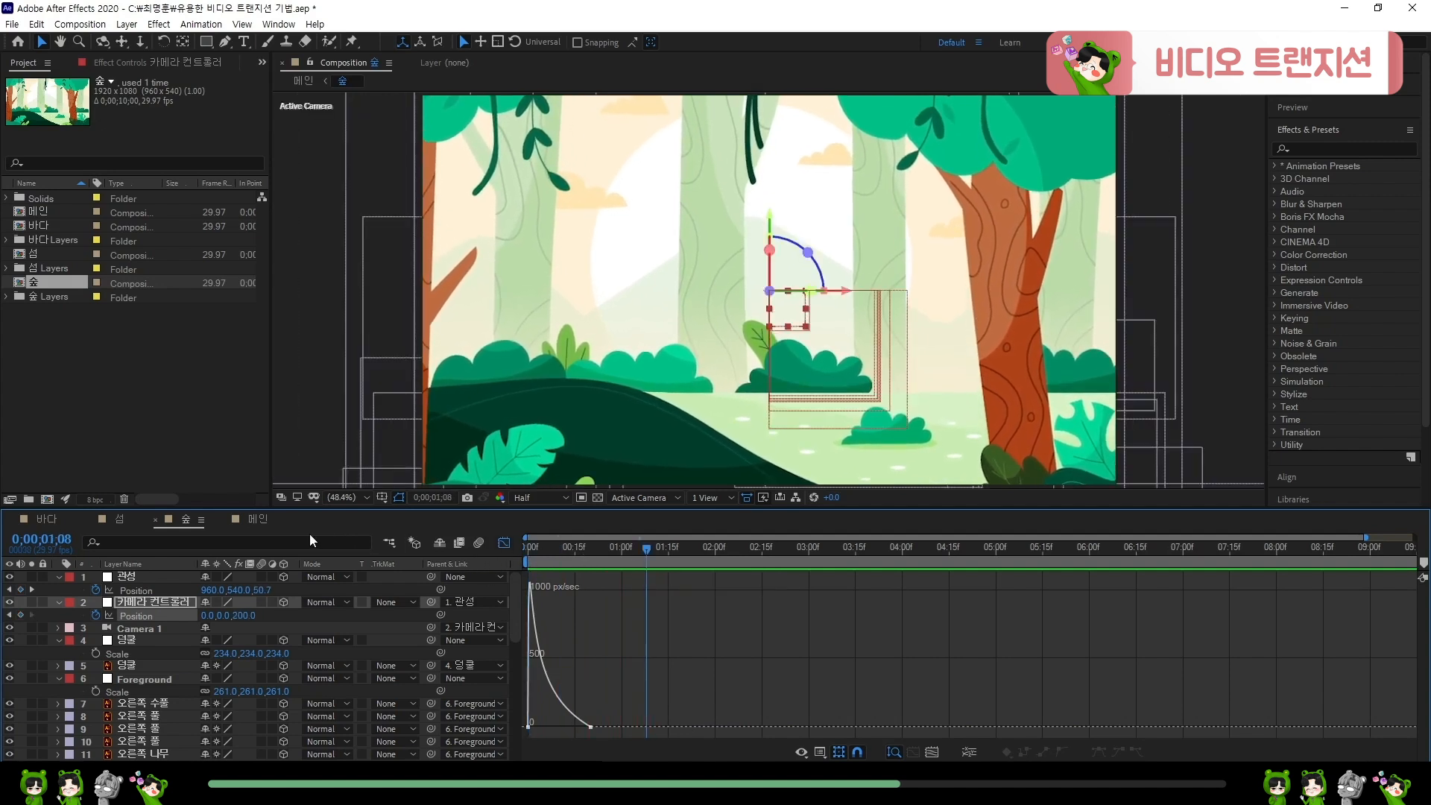
- Preview the 섬-to-숲 transition in the 메인 composition repeatedly from several start points, and park the time indicator at 0;00;01;26
click(257, 520)
click(729, 650)
drag(679, 548, 634, 550)
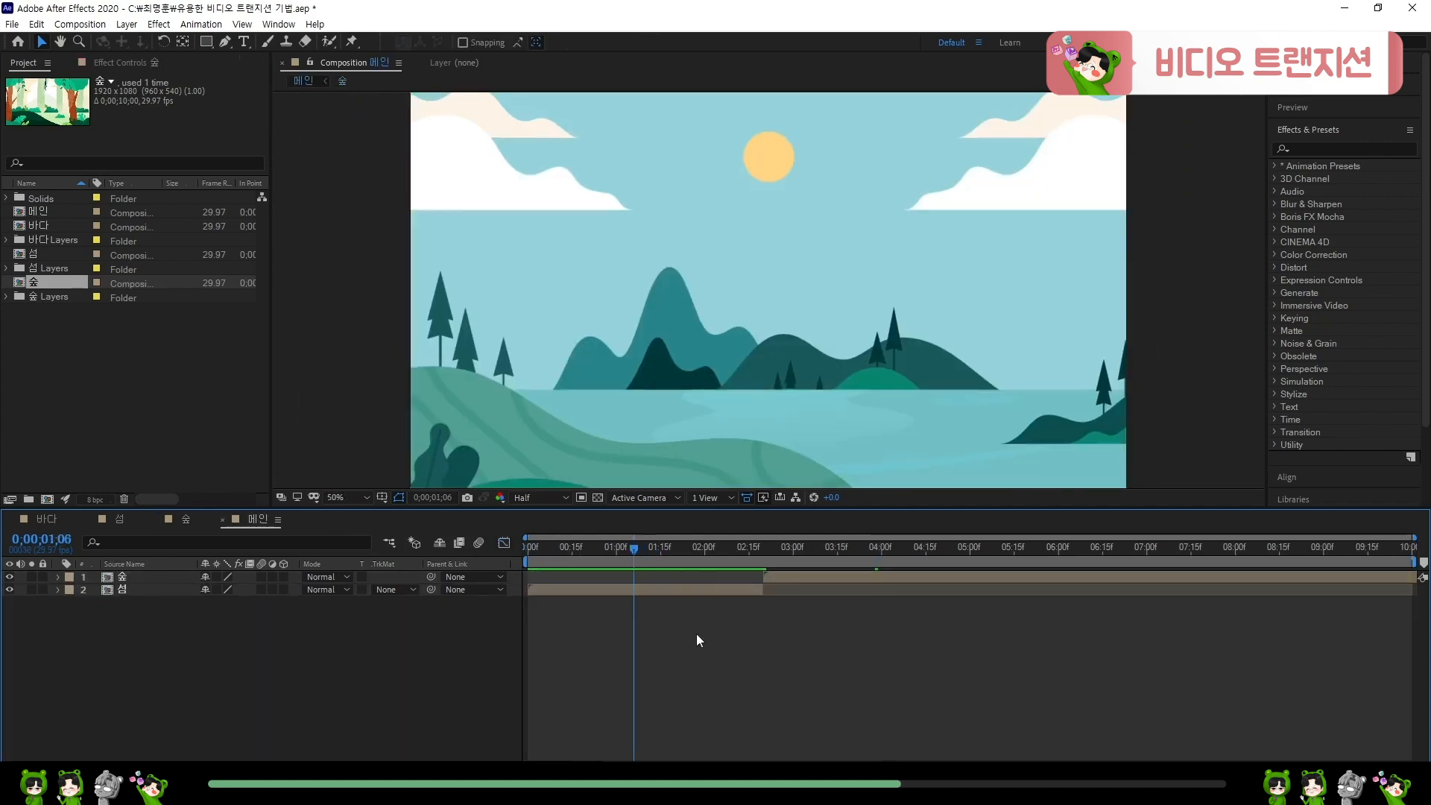
key(space)
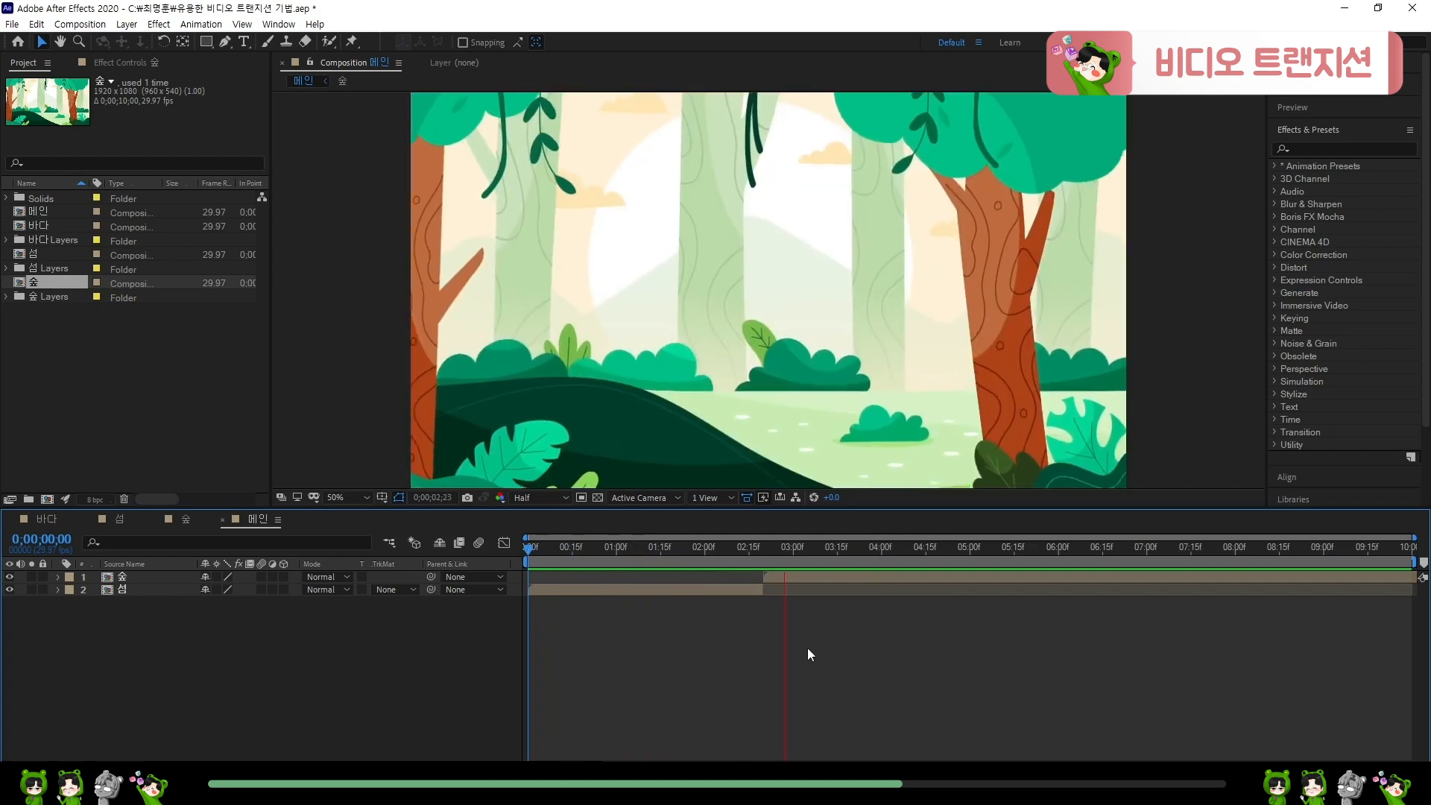
drag(670, 551, 602, 552)
key(space)
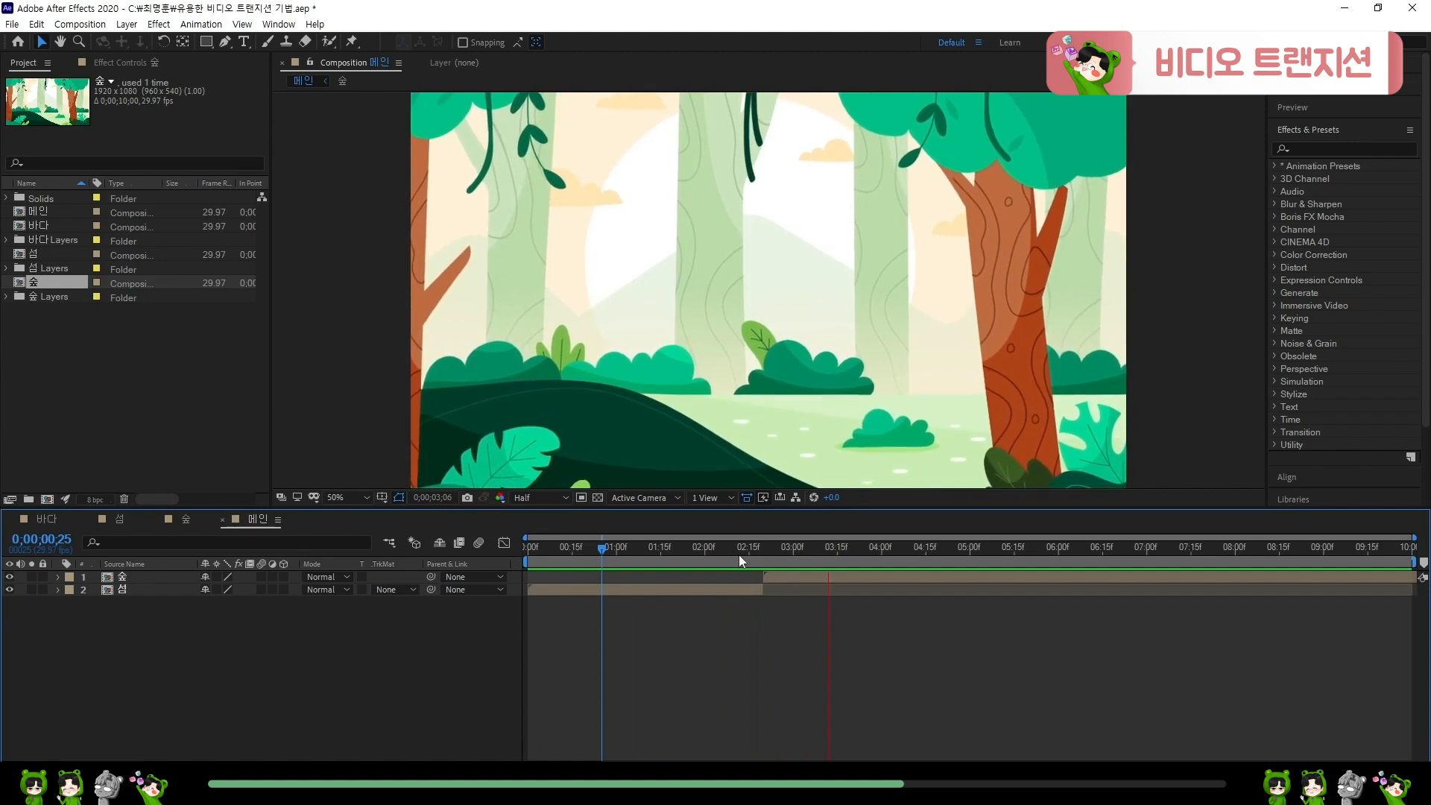
drag(739, 551, 653, 553)
key(space)
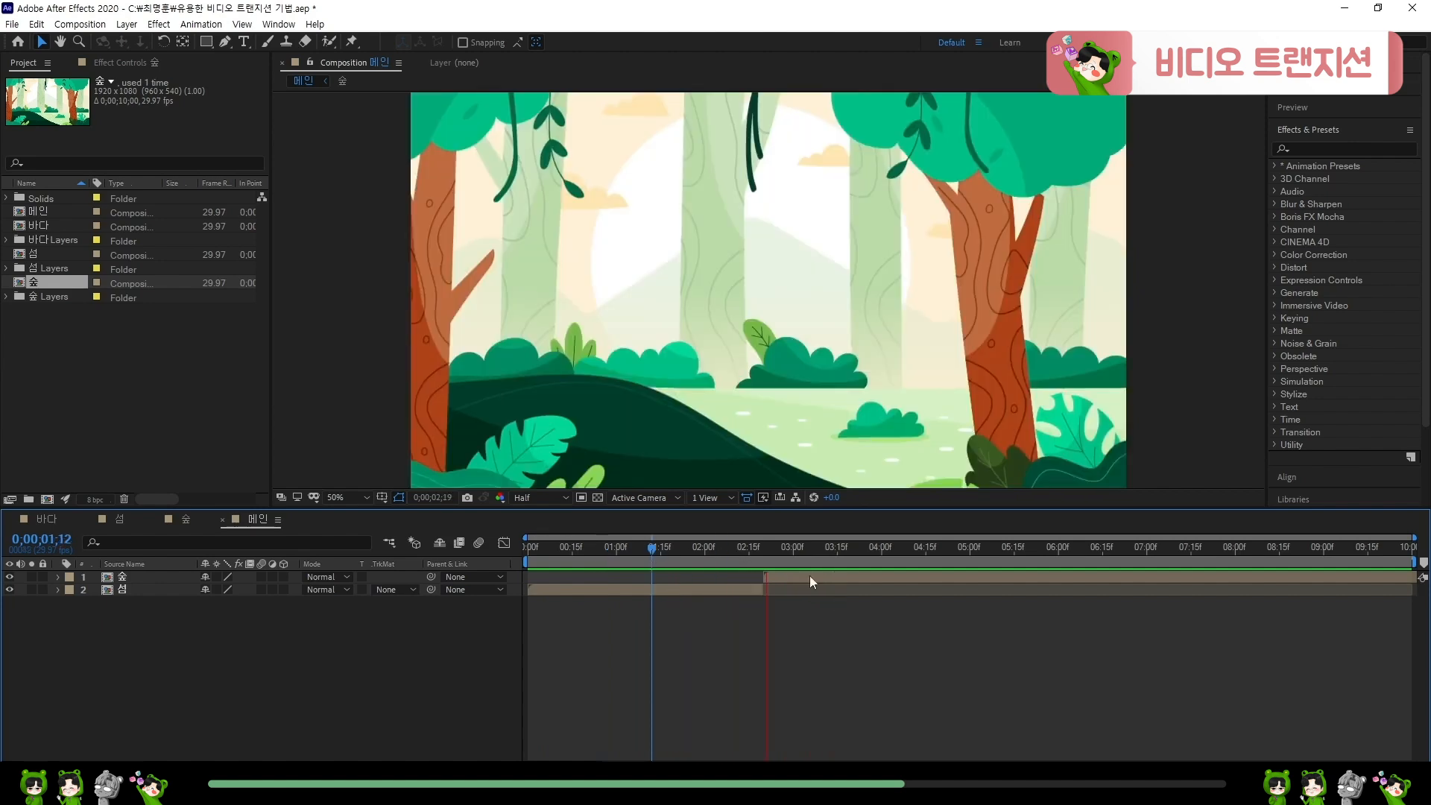
drag(775, 546, 695, 553)
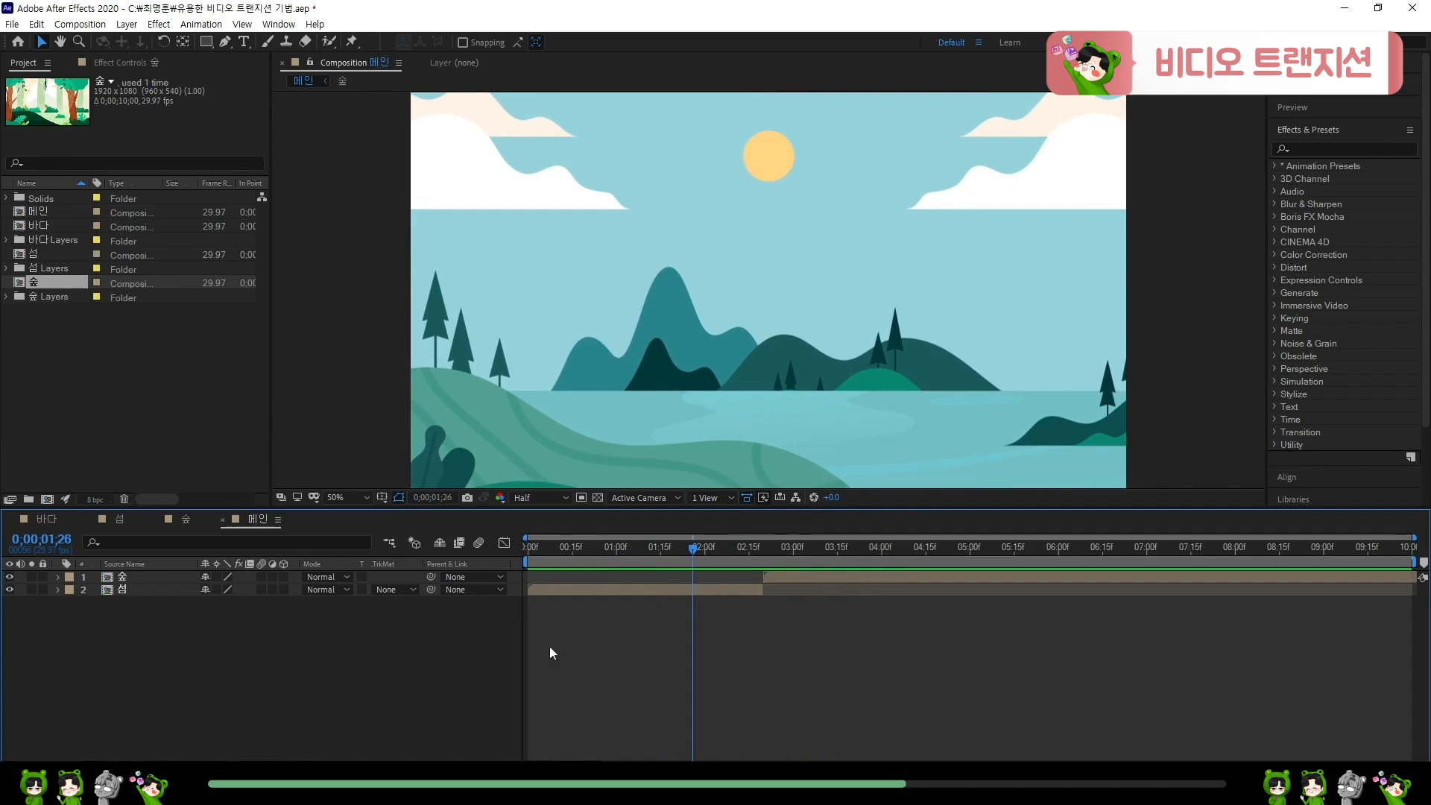
key(ctrl+1)
click(758, 681)
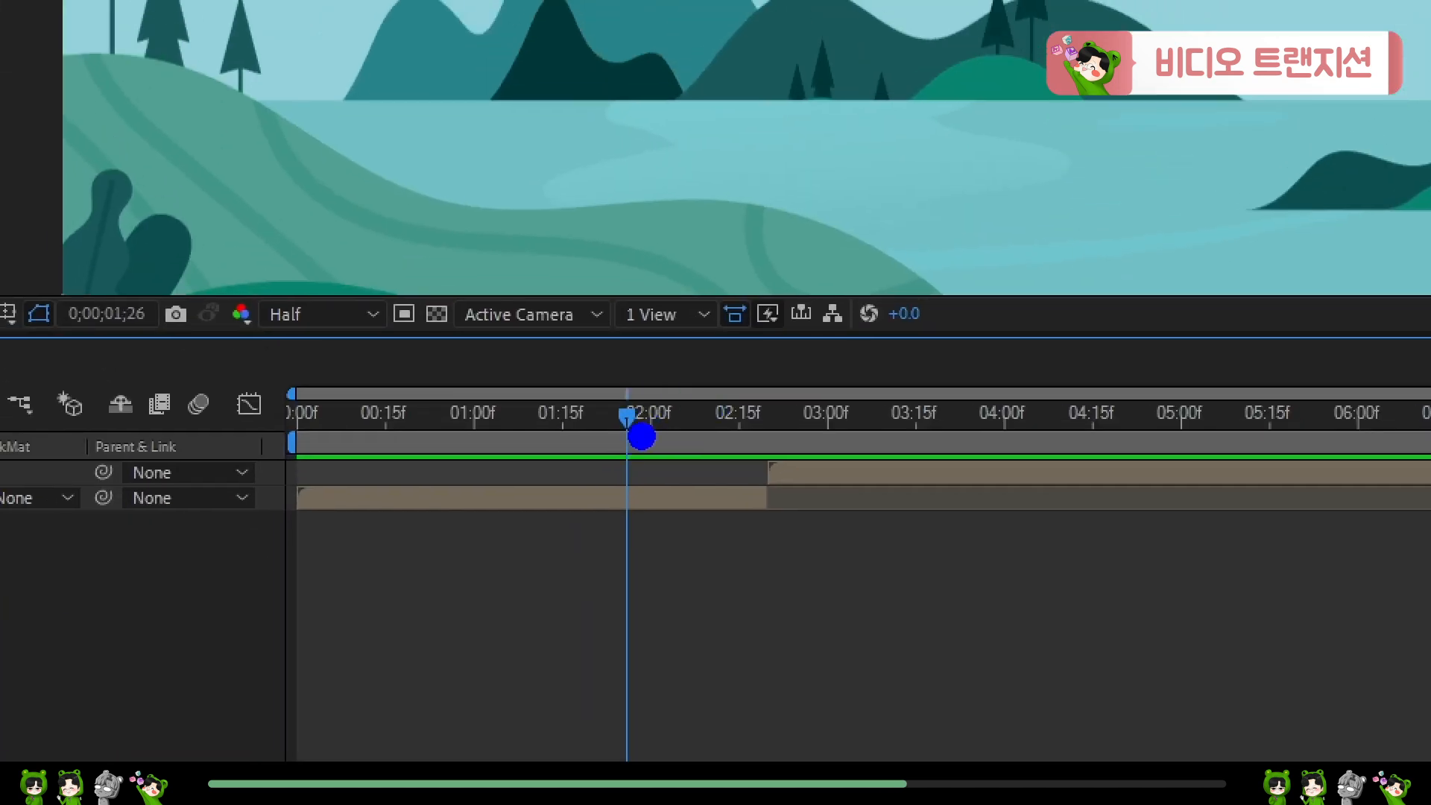
key(r)
mouse_move(621, 445)
mouse_down()
mouse_move(673, 434)
mouse_move(735, 388)
mouse_up()
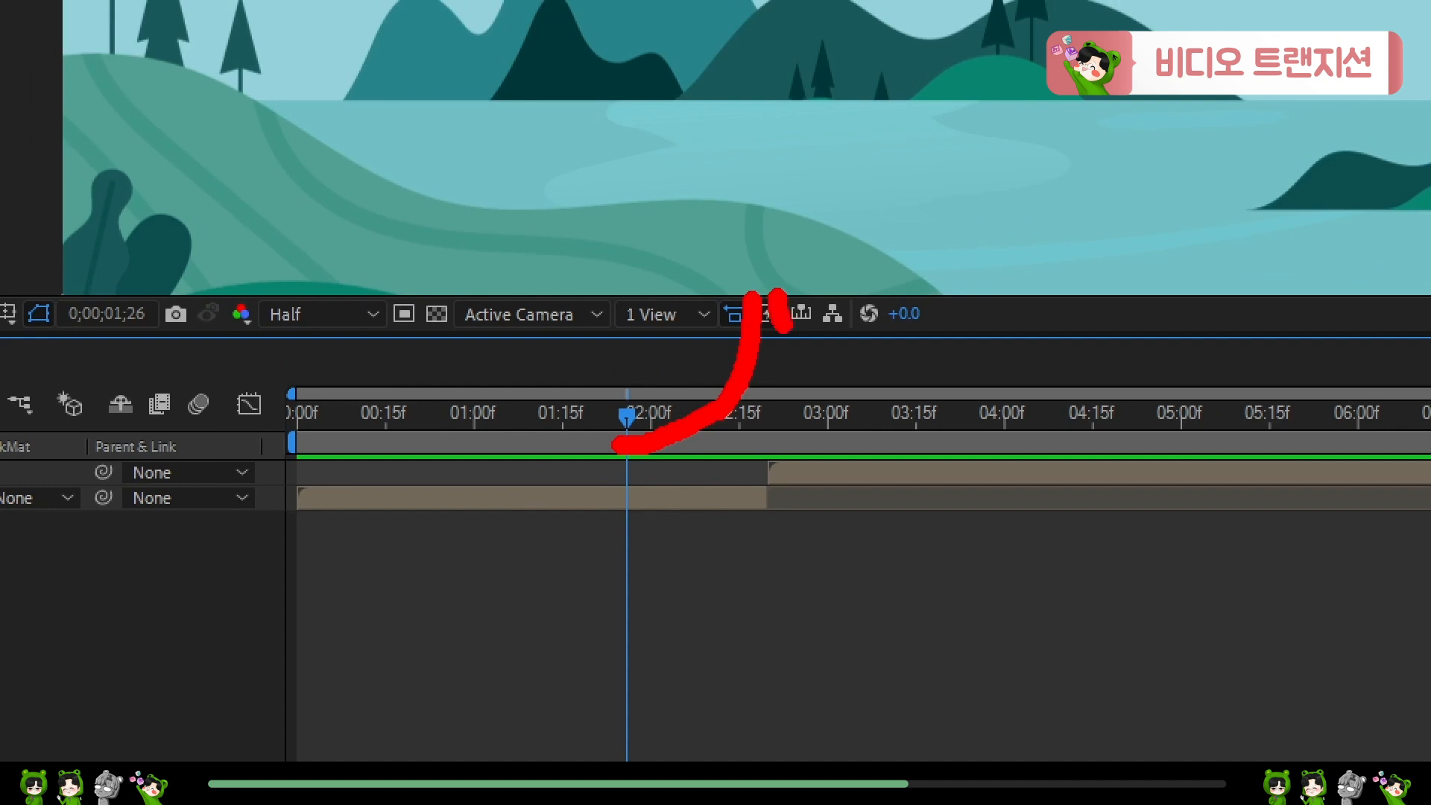
mouse_move(781, 325)
mouse_down()
mouse_move(853, 407)
mouse_move(982, 450)
mouse_up()
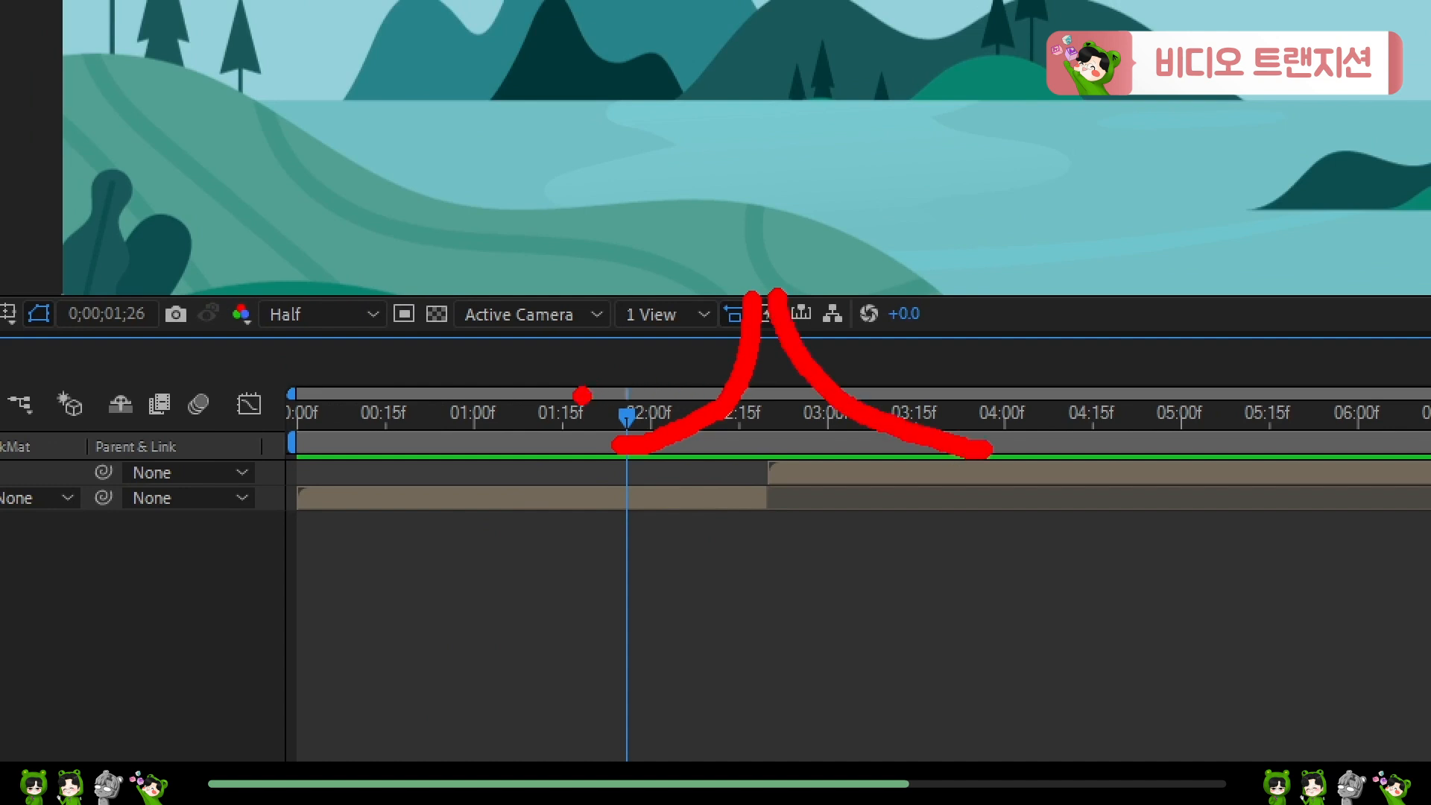
mouse_move(559, 401)
mouse_down()
mouse_move(636, 356)
mouse_move(674, 278)
mouse_up()
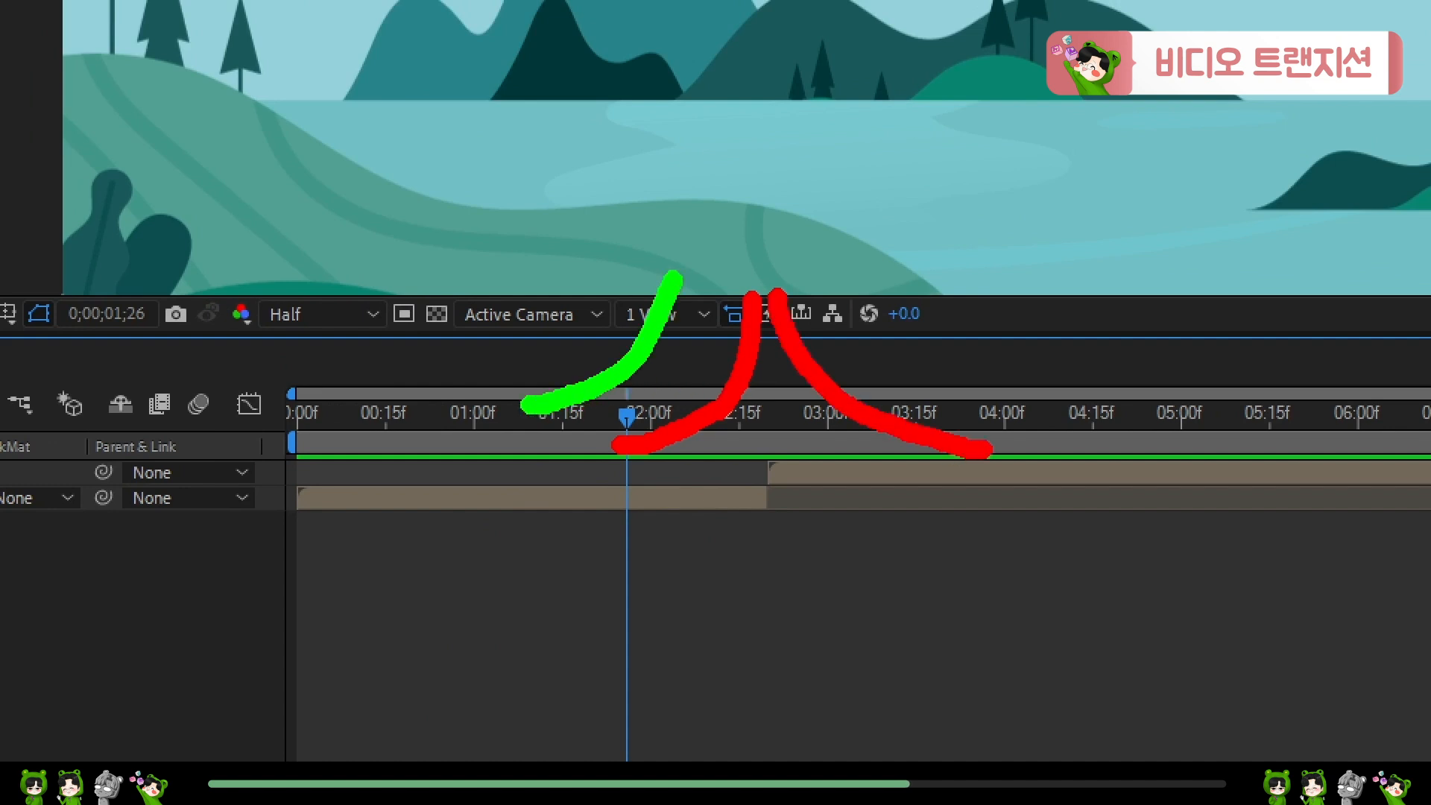
mouse_move(812, 205)
mouse_down()
mouse_move(910, 352)
mouse_move(1077, 409)
mouse_move(1085, 391)
mouse_move(1062, 442)
mouse_up()
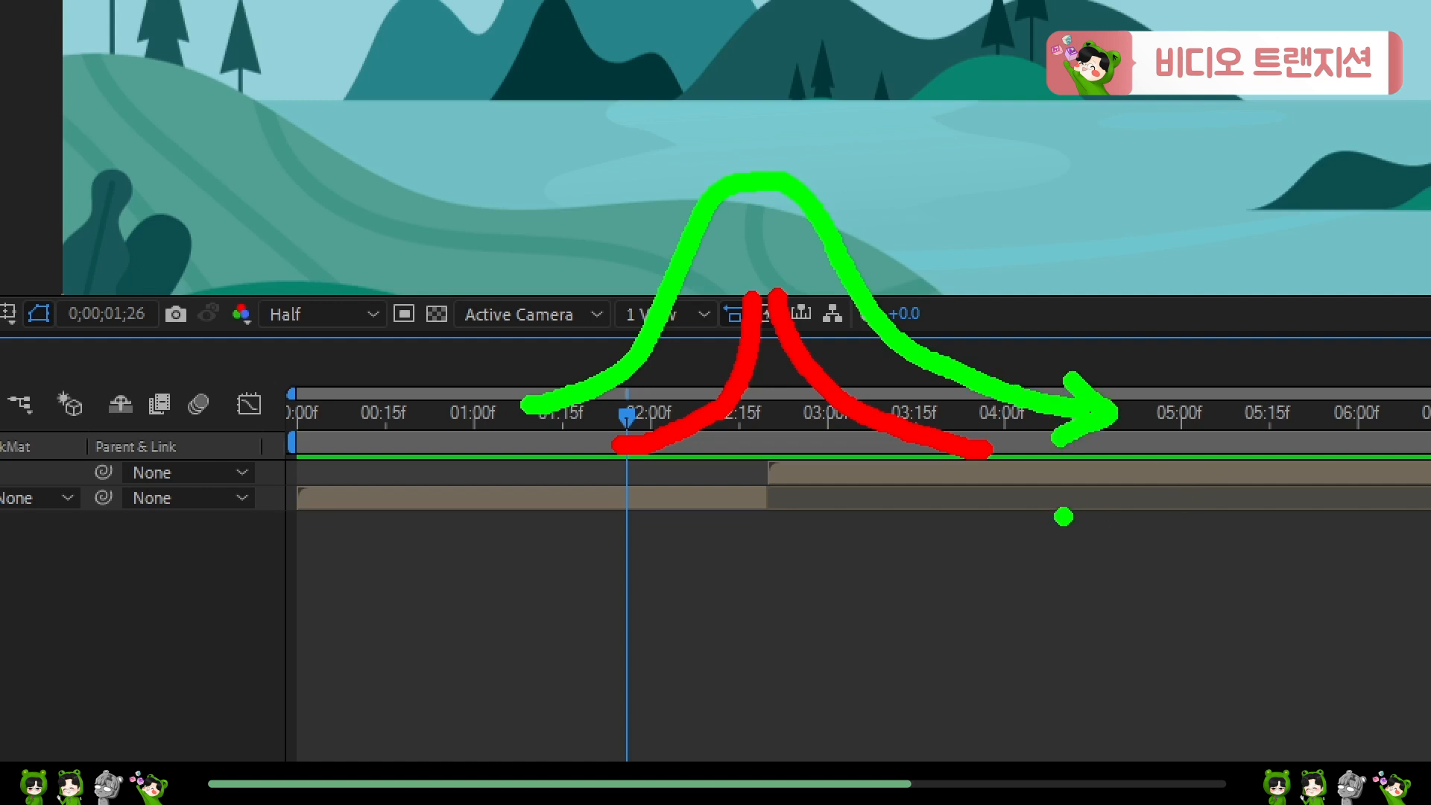
drag(791, 503, 913, 541)
drag(838, 588, 883, 595)
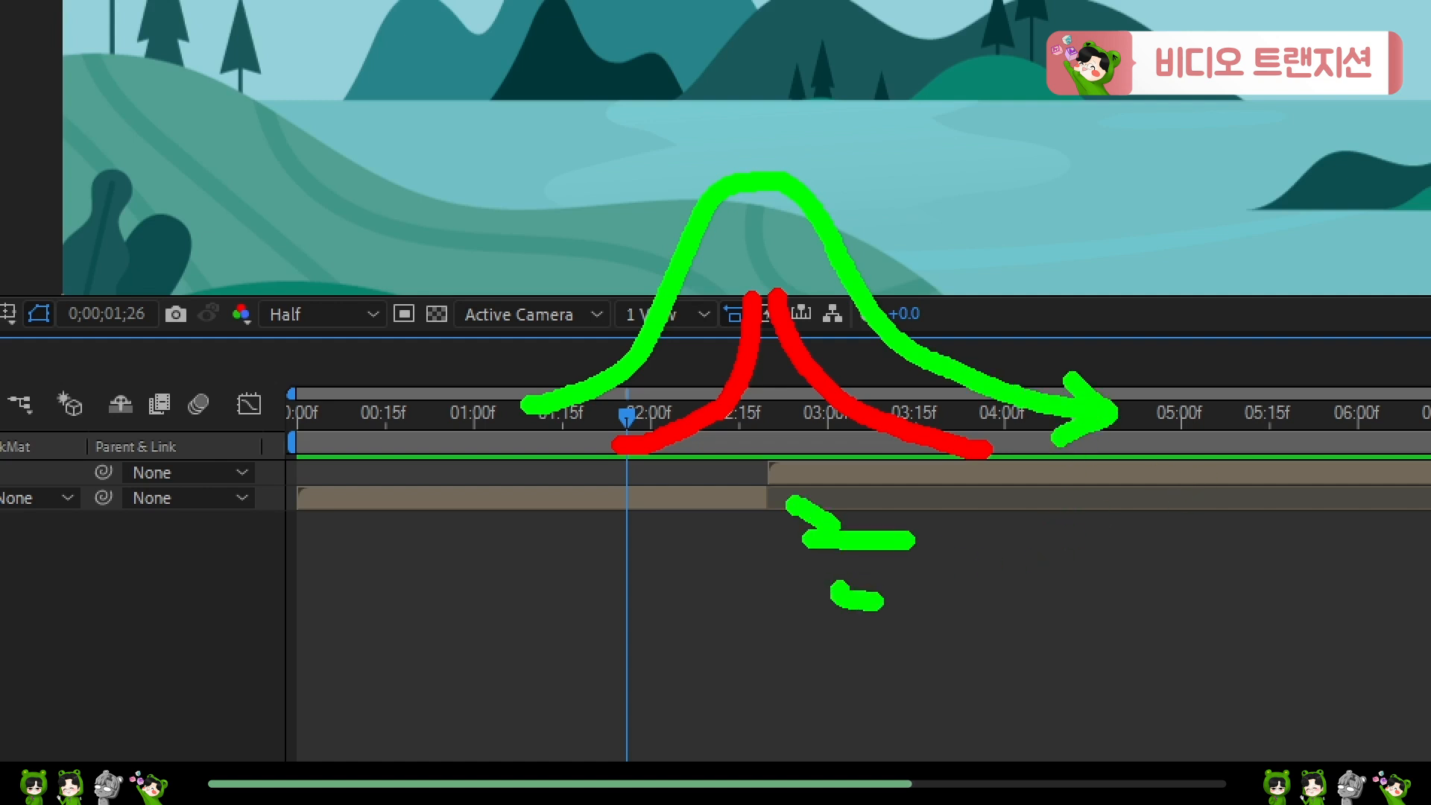
mouse_move(924, 507)
mouse_down()
mouse_move(924, 630)
mouse_move(950, 585)
mouse_up()
click(1036, 514)
mouse_move(978, 536)
mouse_down()
mouse_move(1042, 548)
mouse_move(1045, 631)
mouse_up()
drag(1047, 582, 1071, 589)
mouse_move(1080, 566)
mouse_down()
mouse_move(1120, 581)
mouse_move(1111, 556)
mouse_up()
drag(1071, 607, 1157, 617)
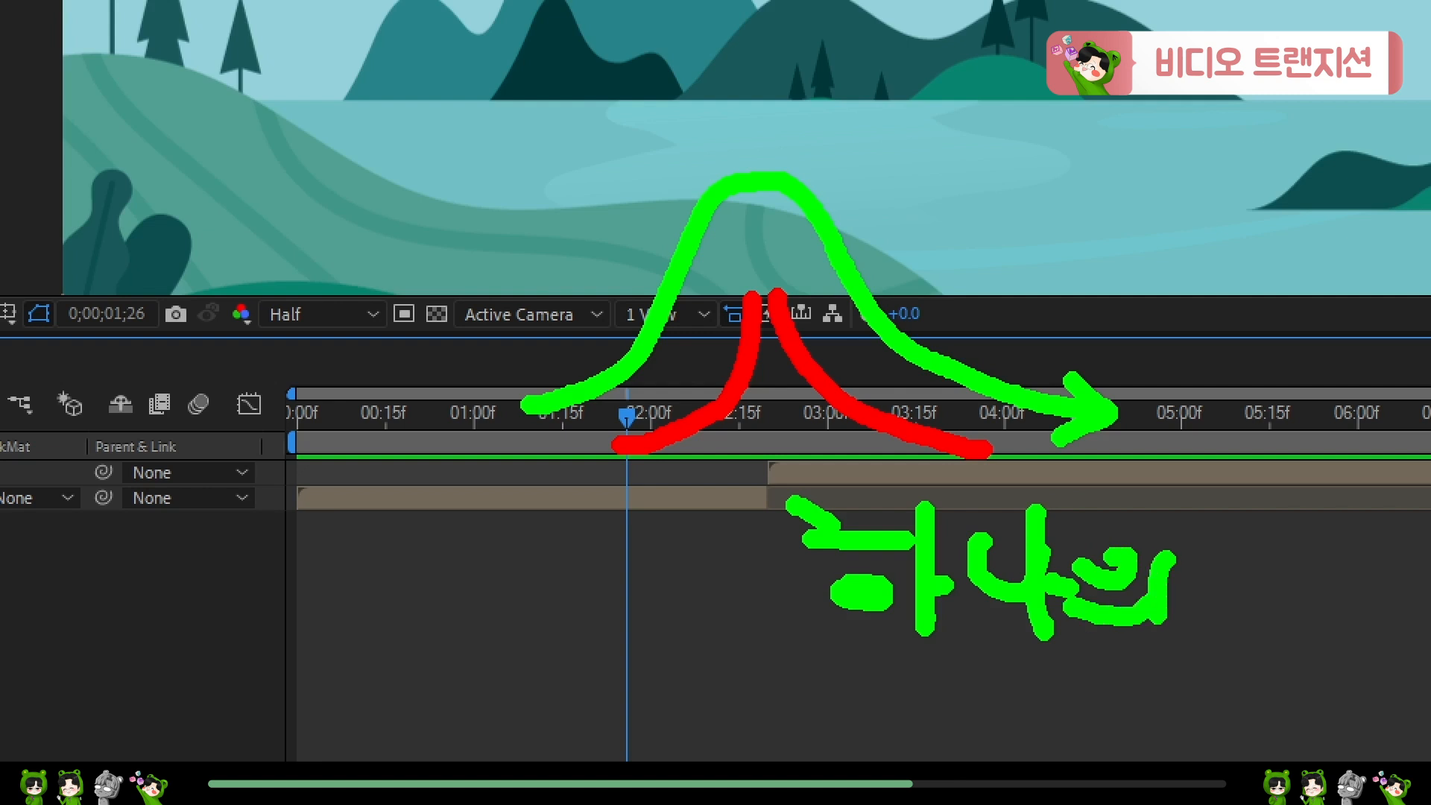
drag(1214, 524, 1239, 546)
mouse_move(1196, 559)
mouse_down()
mouse_move(1248, 568)
mouse_move(1288, 642)
mouse_up()
drag(1289, 514, 1330, 544)
mouse_move(1256, 555)
mouse_down()
mouse_move(1360, 559)
mouse_move(1352, 597)
mouse_up()
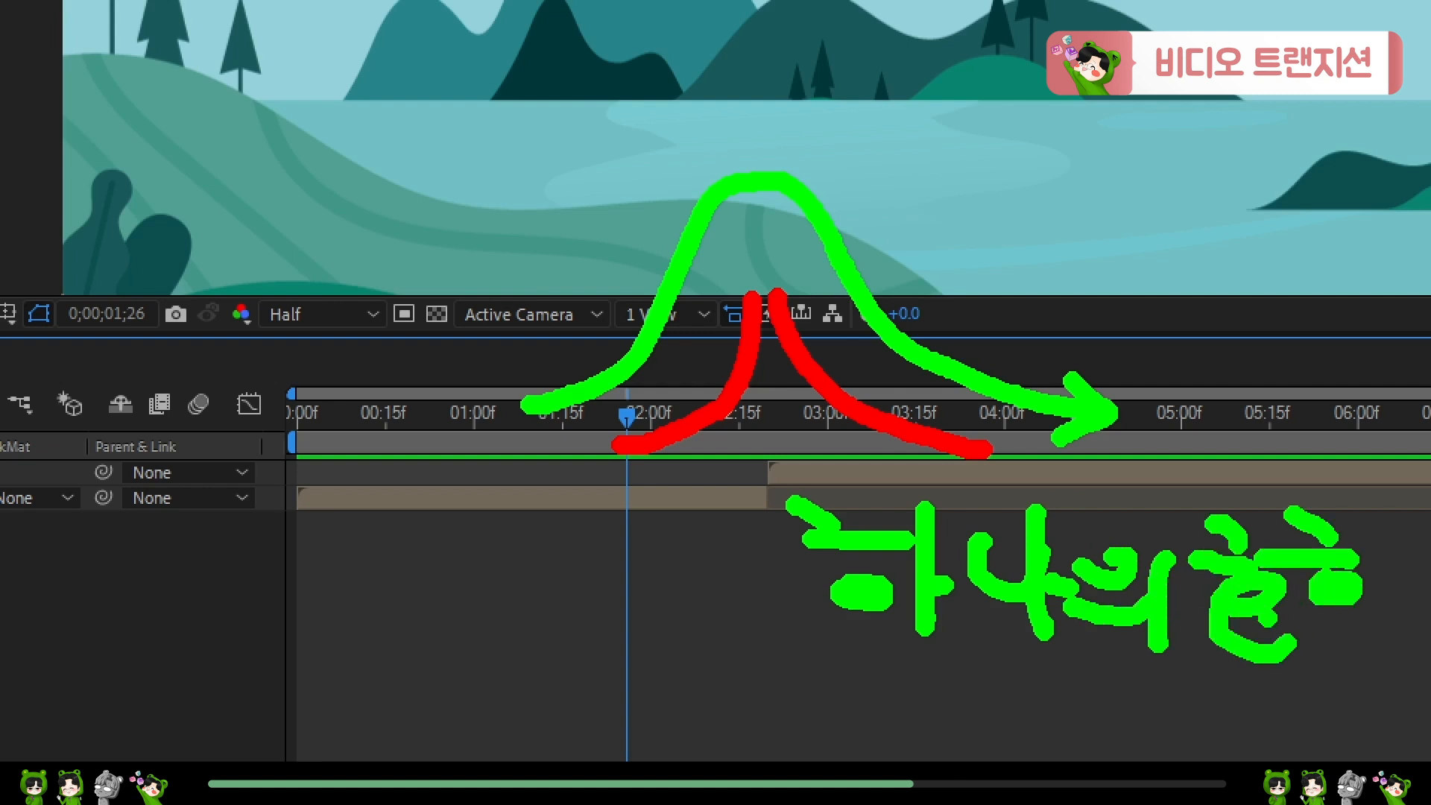
drag(1266, 615, 1392, 634)
mouse_move(1312, 656)
mouse_down()
mouse_move(1371, 712)
mouse_move(1390, 649)
mouse_up()
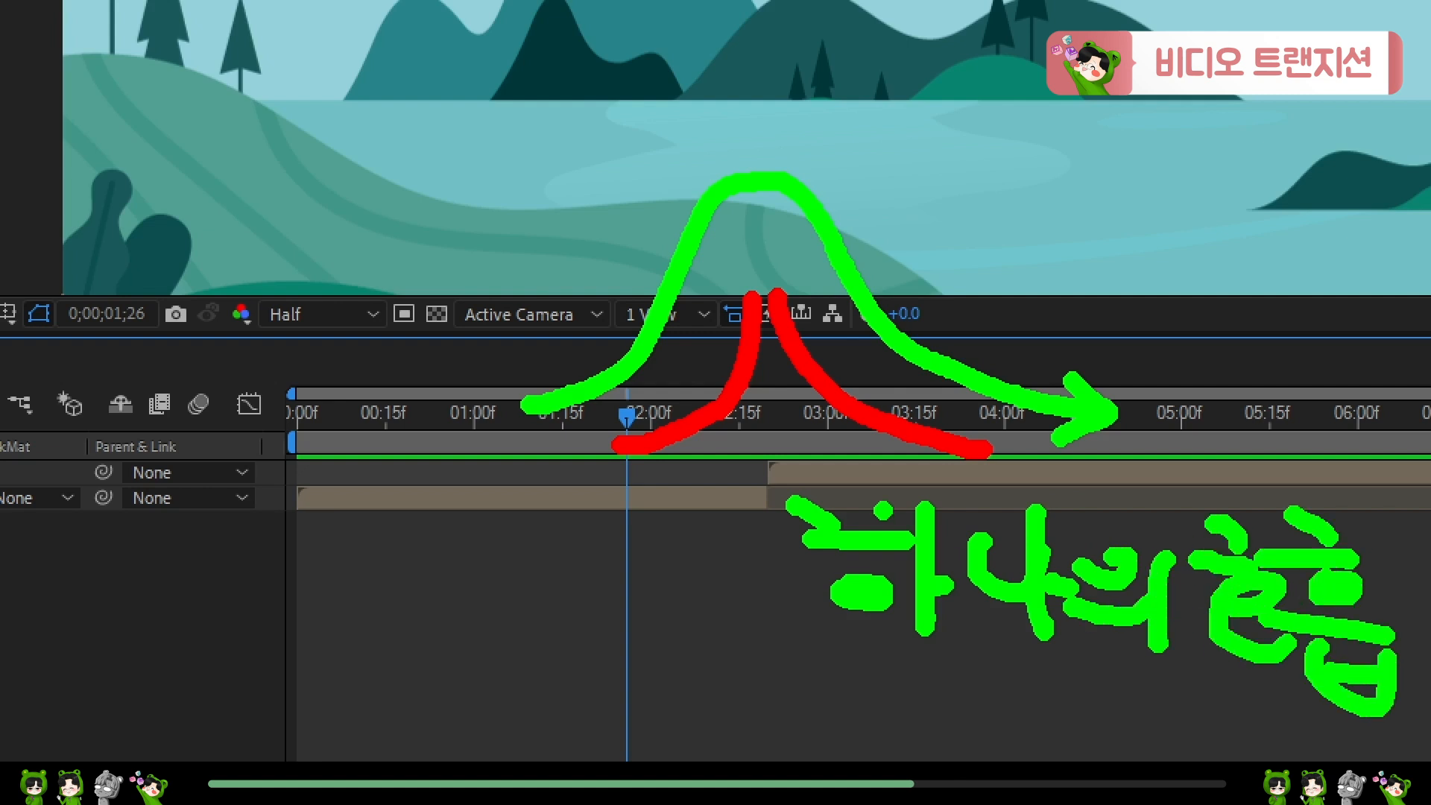
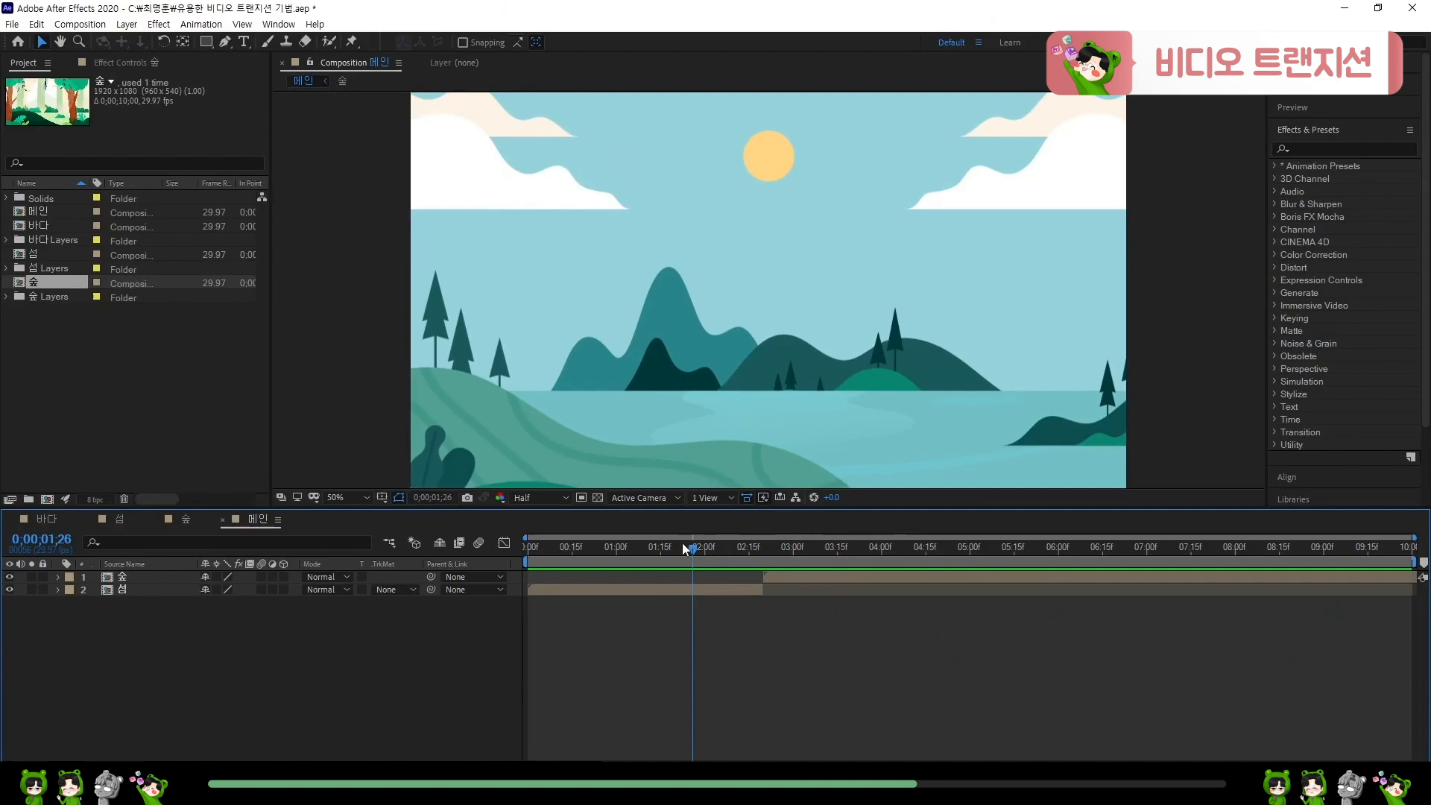
- Replay the 섬-to-숲 transition in the 메인 composition from about 1 second and let it run on past 4 seconds
drag(684, 547, 637, 548)
key(space)
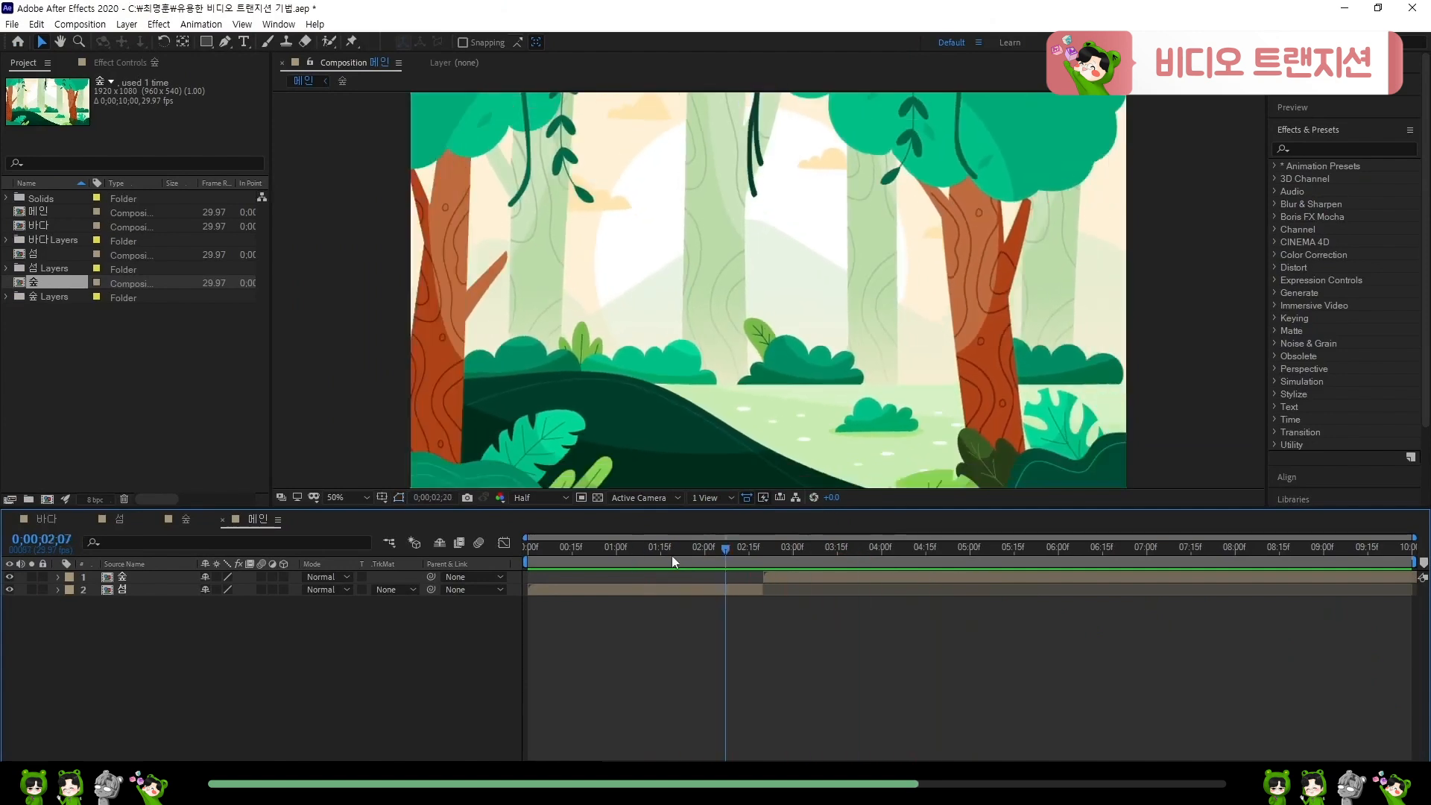
click(625, 550)
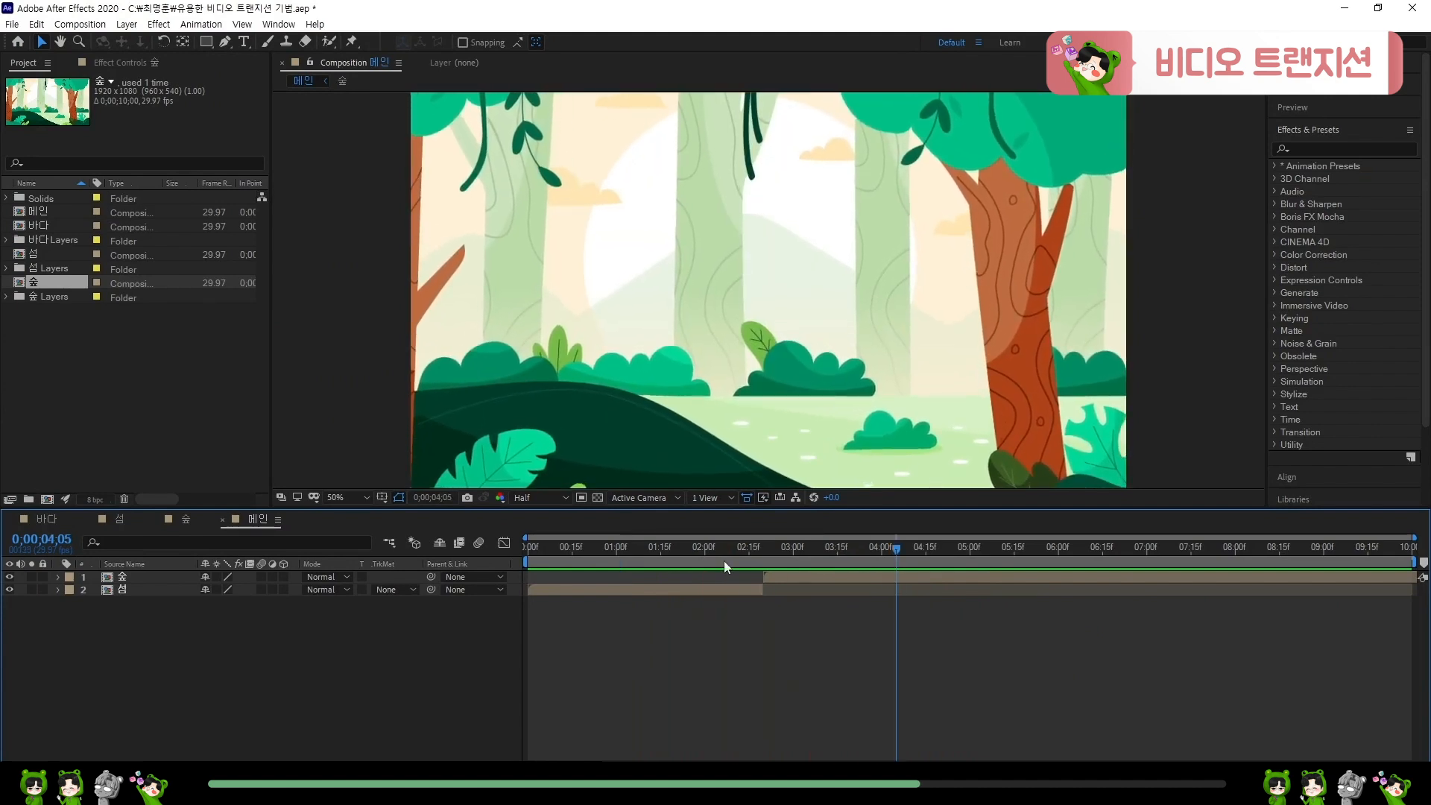
click(632, 550)
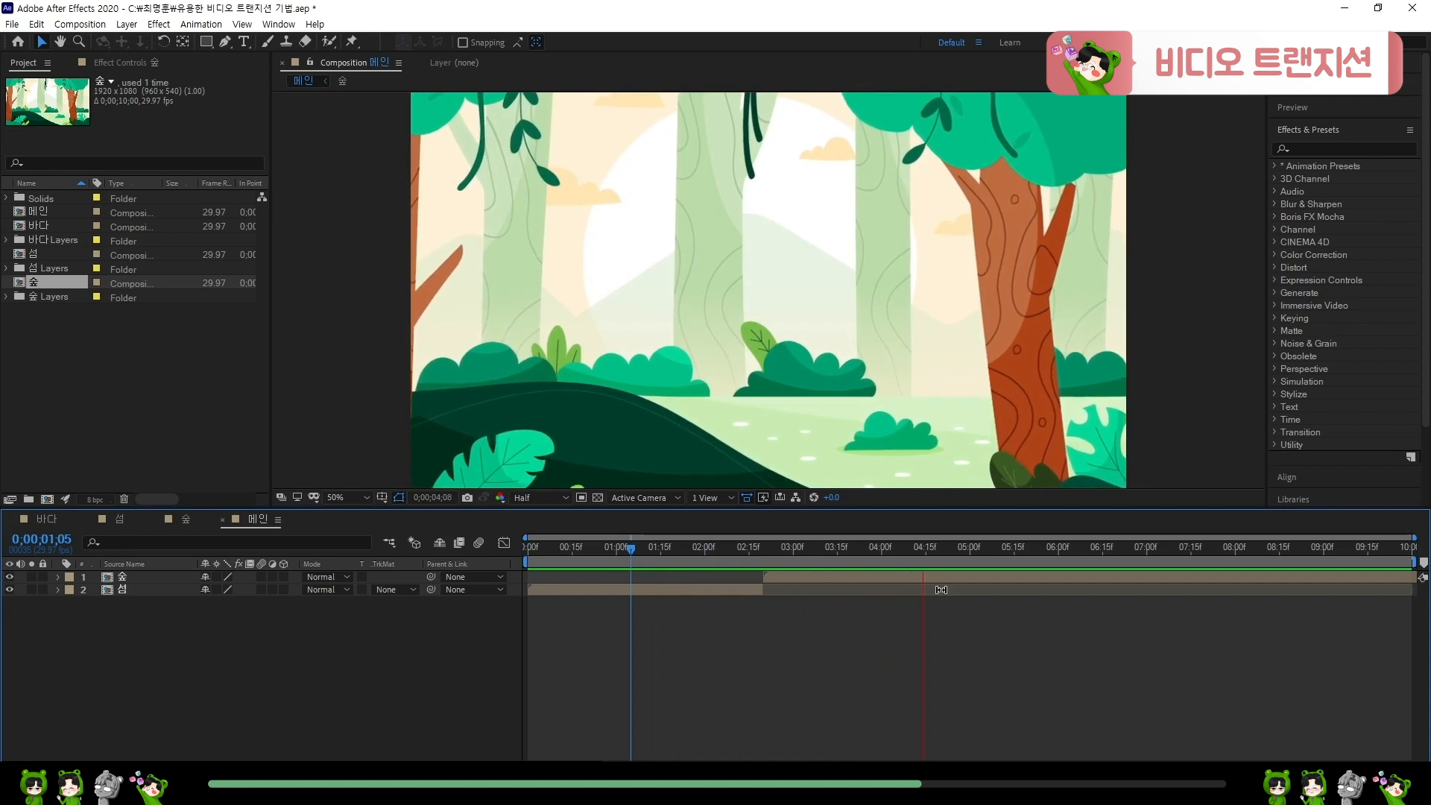
key(space)
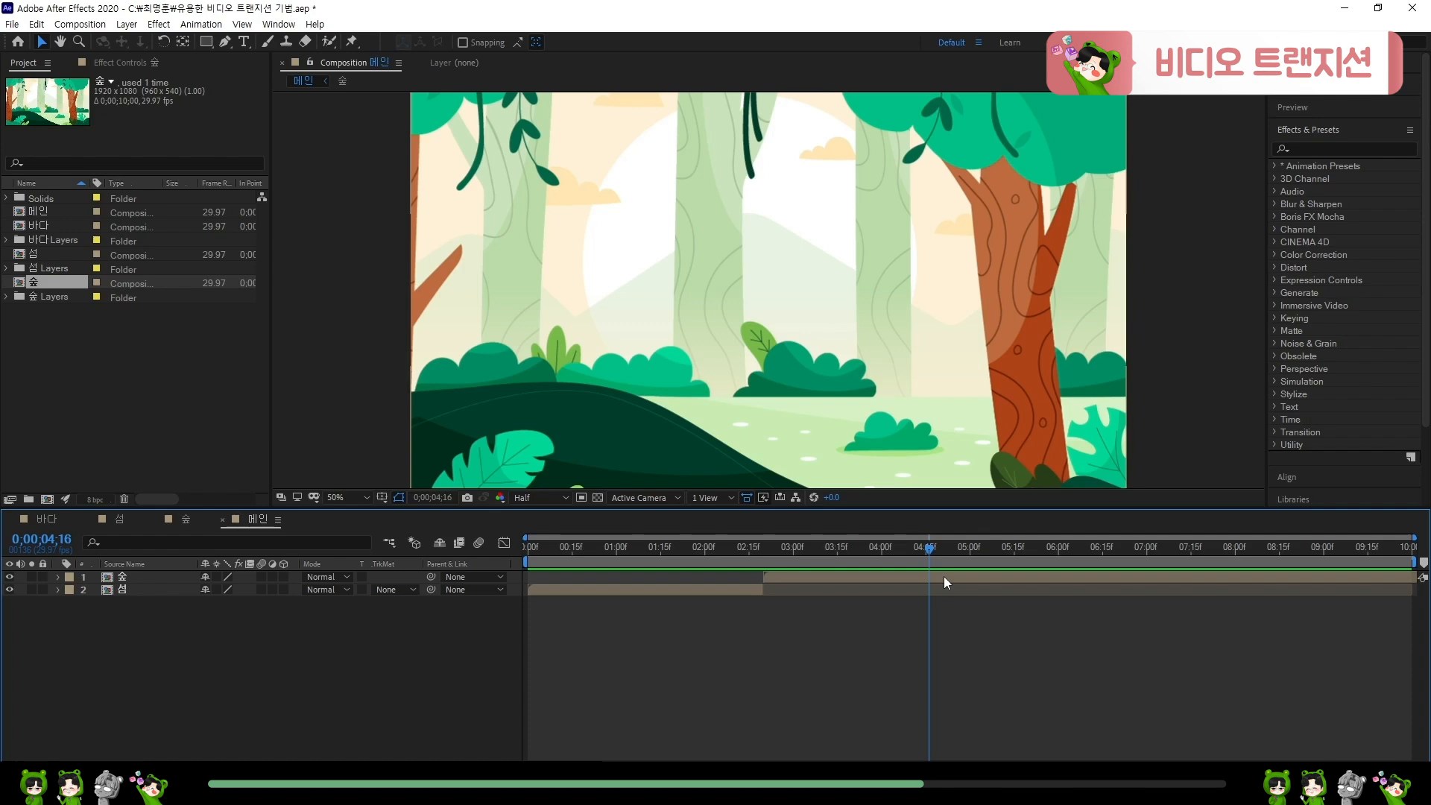
- Open the 숲 composition, leave its speed graph, save the project and go to 1 second 13 frames
double_click(943, 576)
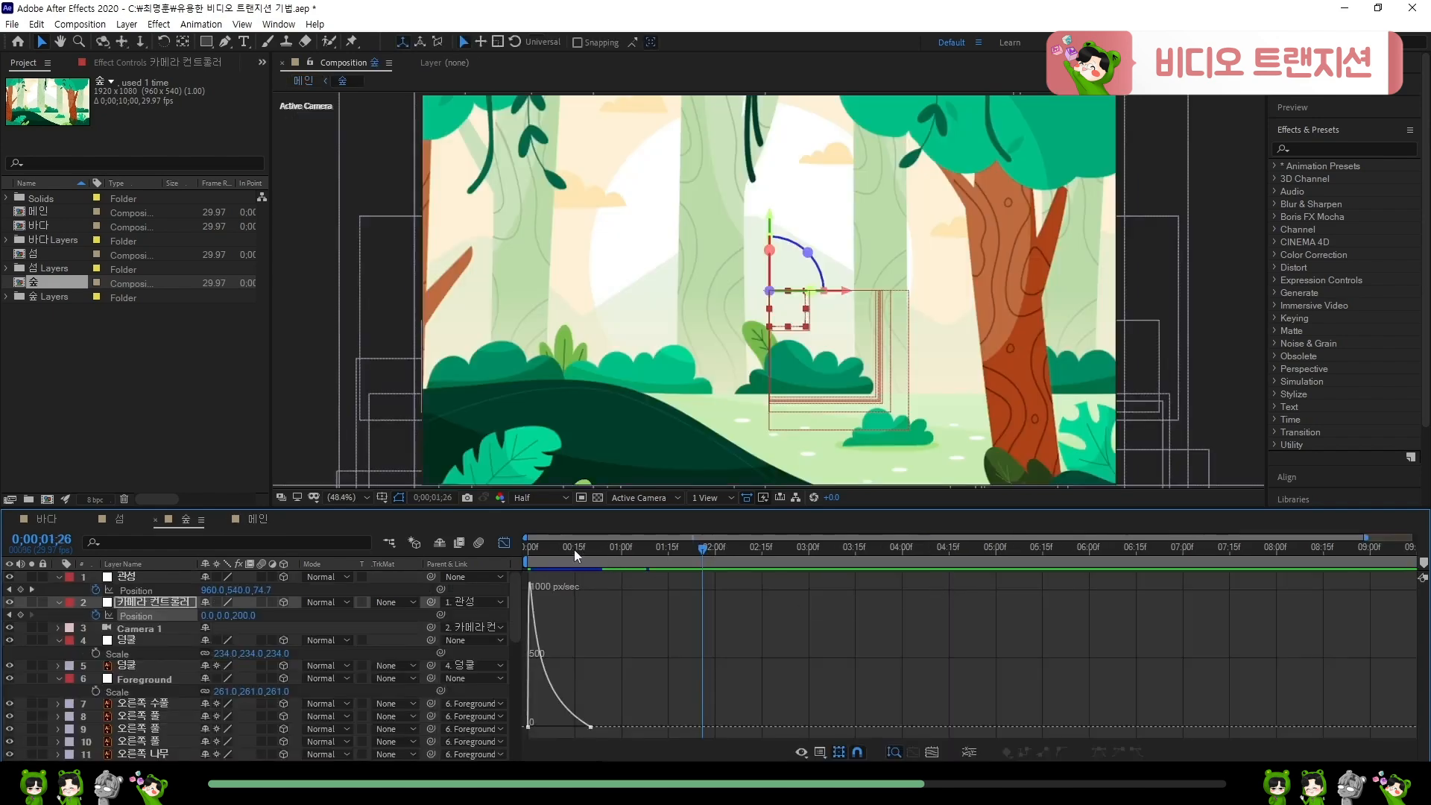
click(745, 592)
key(ctrl+s)
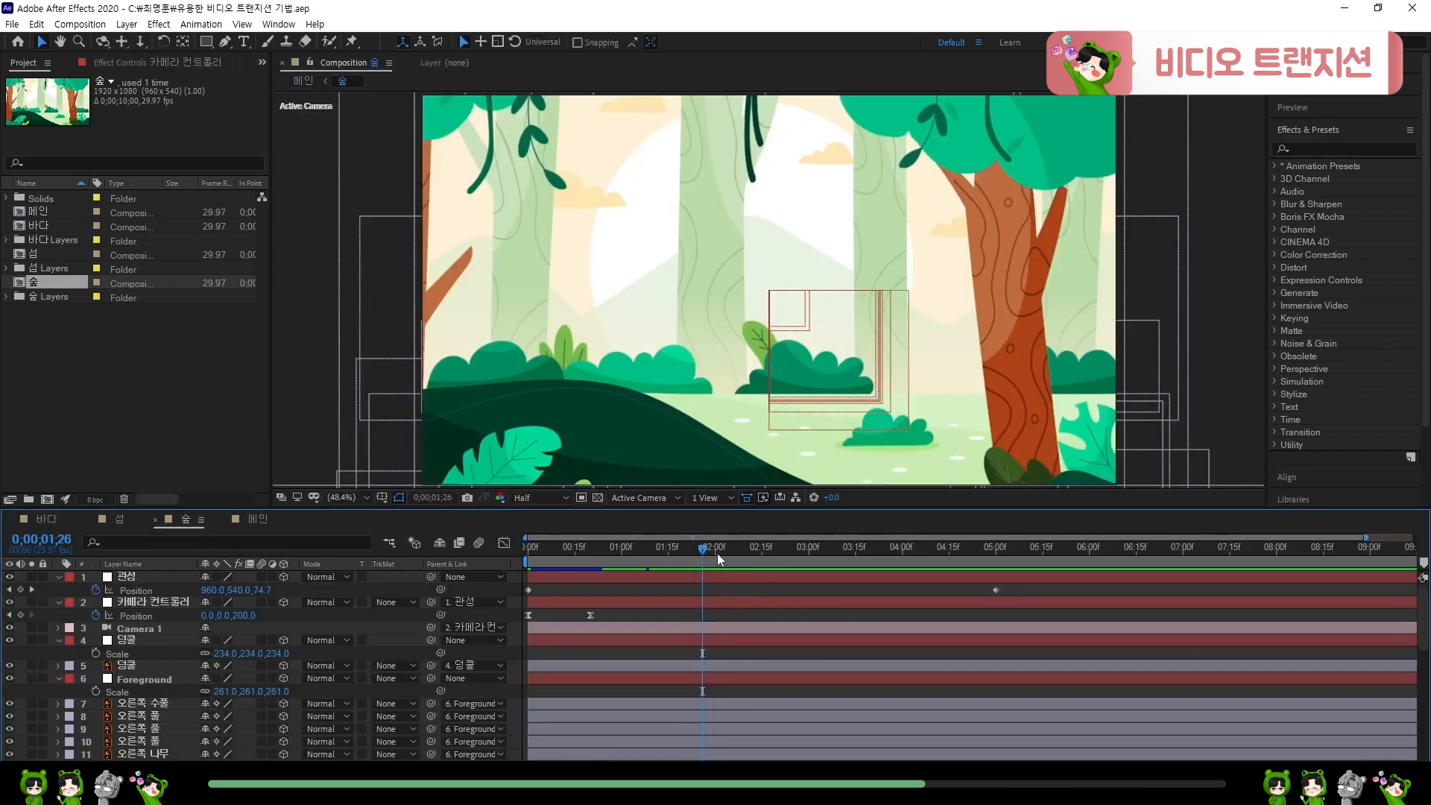
key(space)
click(661, 547)
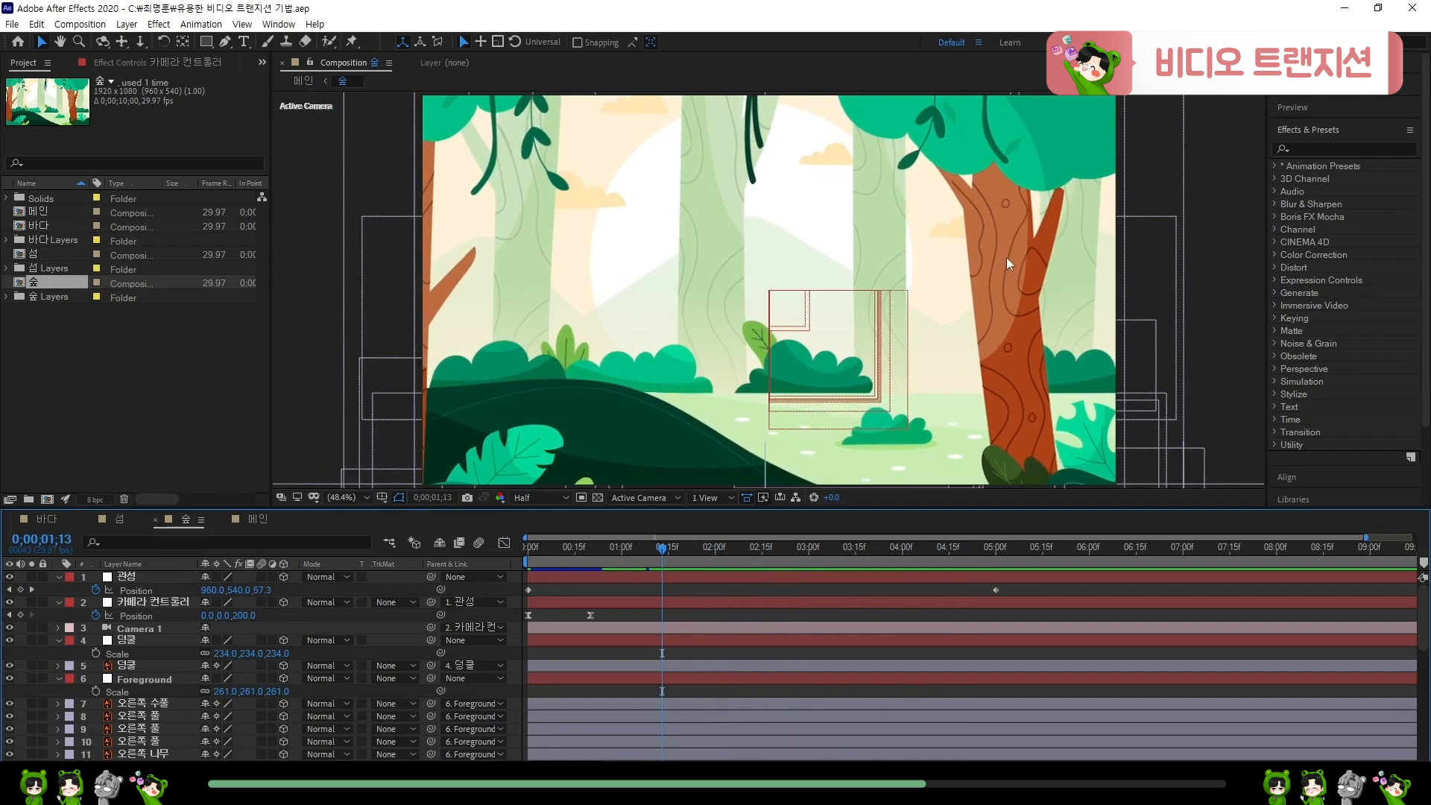
- Collapse the expanded layer properties and move the 오른쪽 나무 layer directly above the 오른쪽 수풀 layer
click(1006, 257)
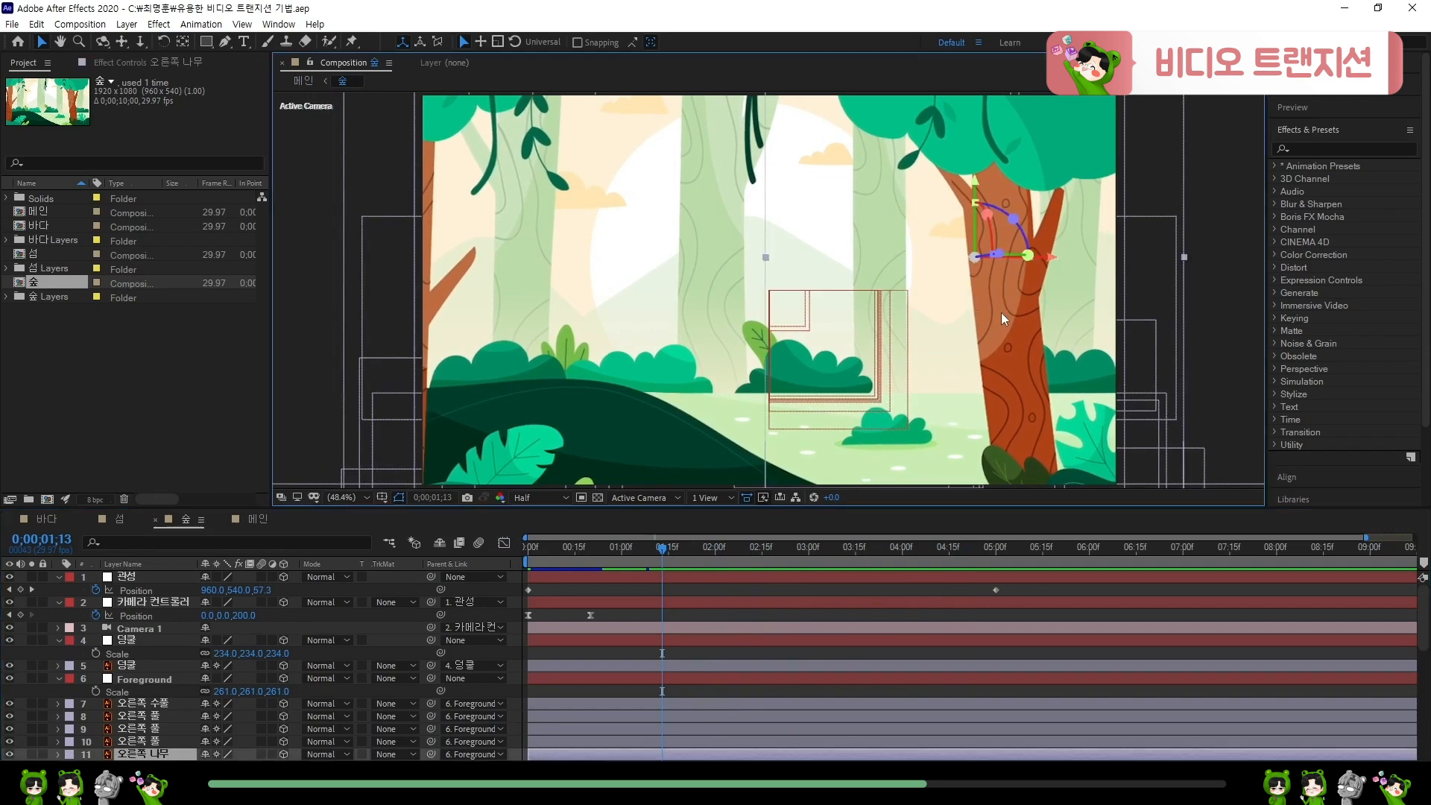
click(59, 678)
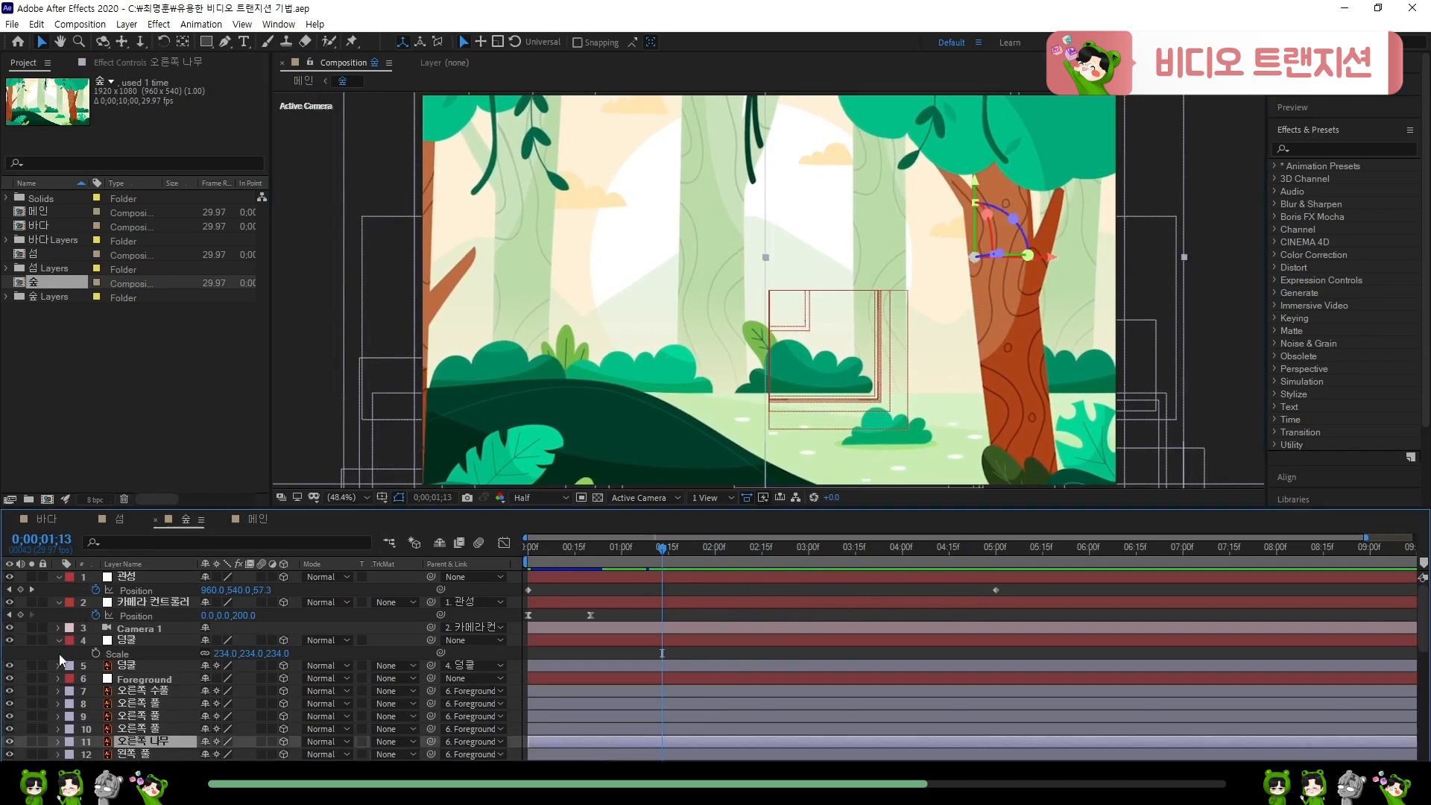
click(59, 640)
click(58, 602)
click(59, 577)
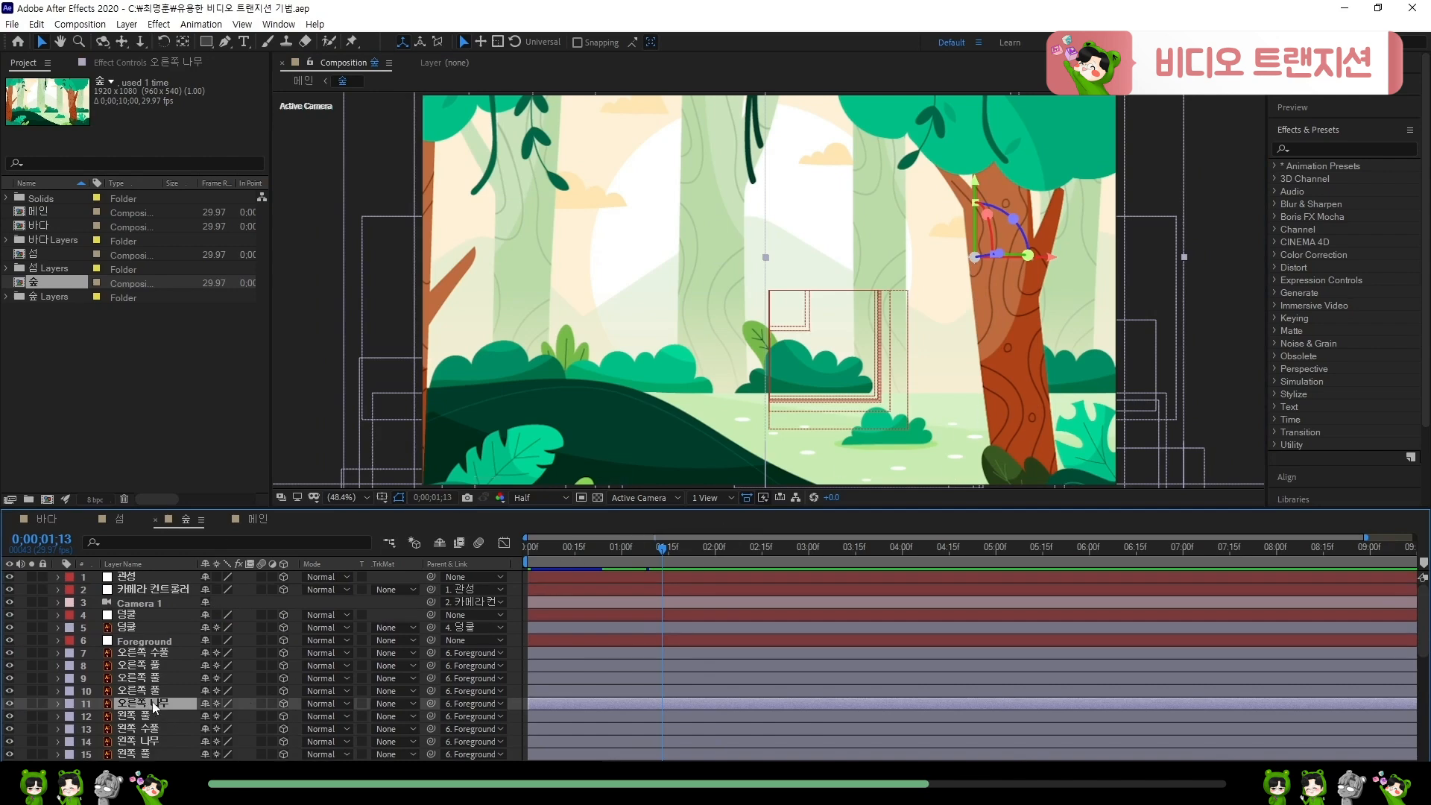
click(155, 656)
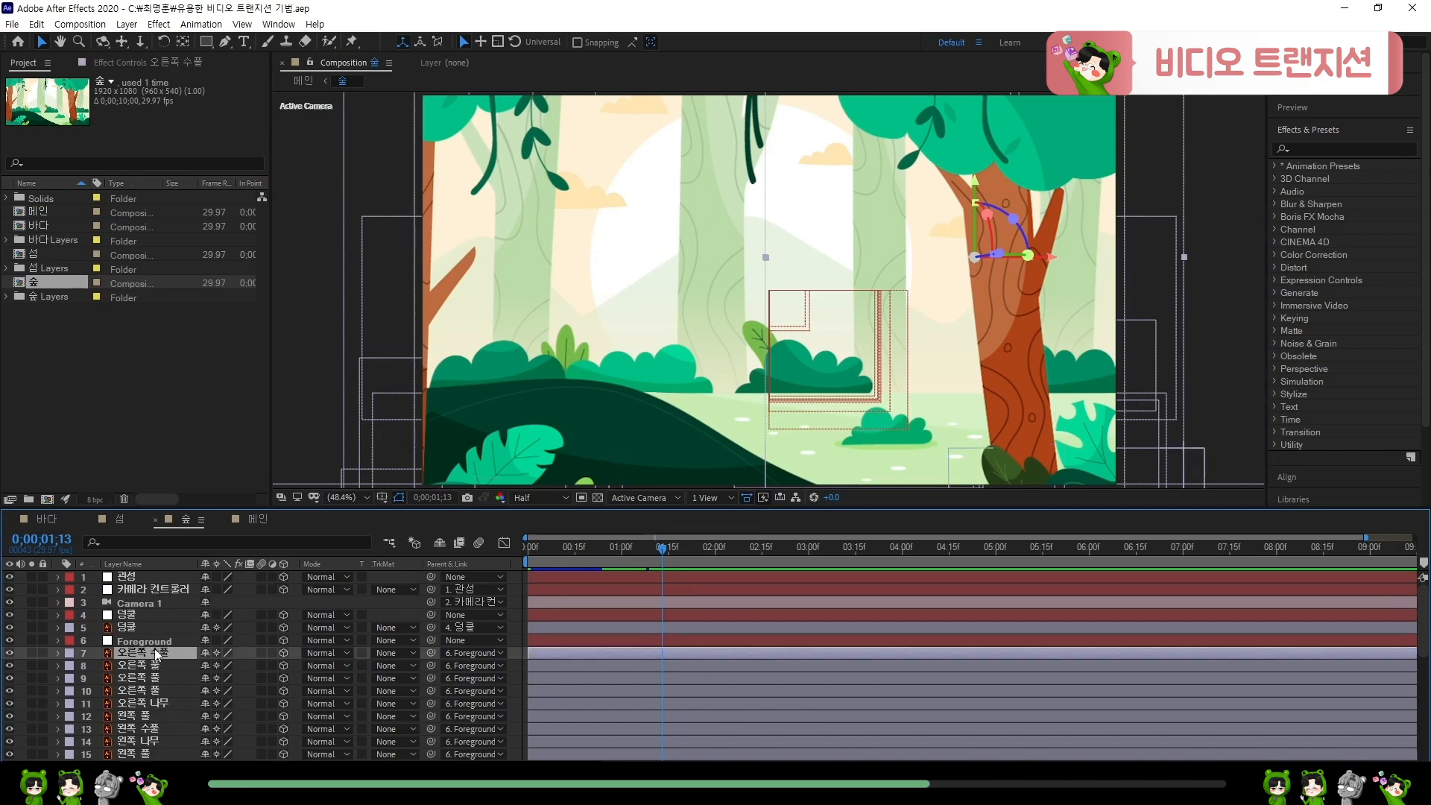
drag(160, 703, 167, 654)
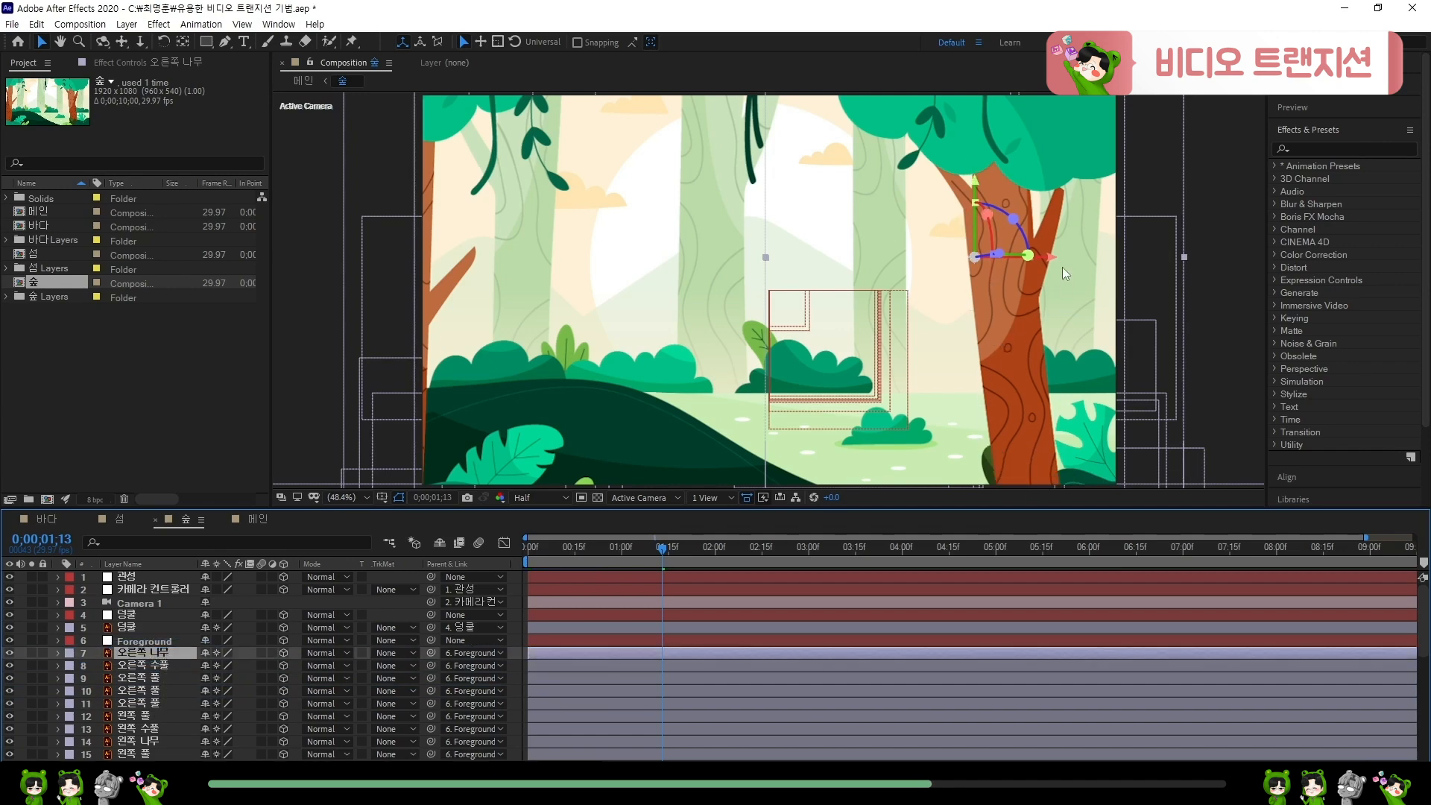
- Shift the 오른쪽 나무 layer along its X axis to the right edge of the forest frame
drag(1051, 263, 985, 257)
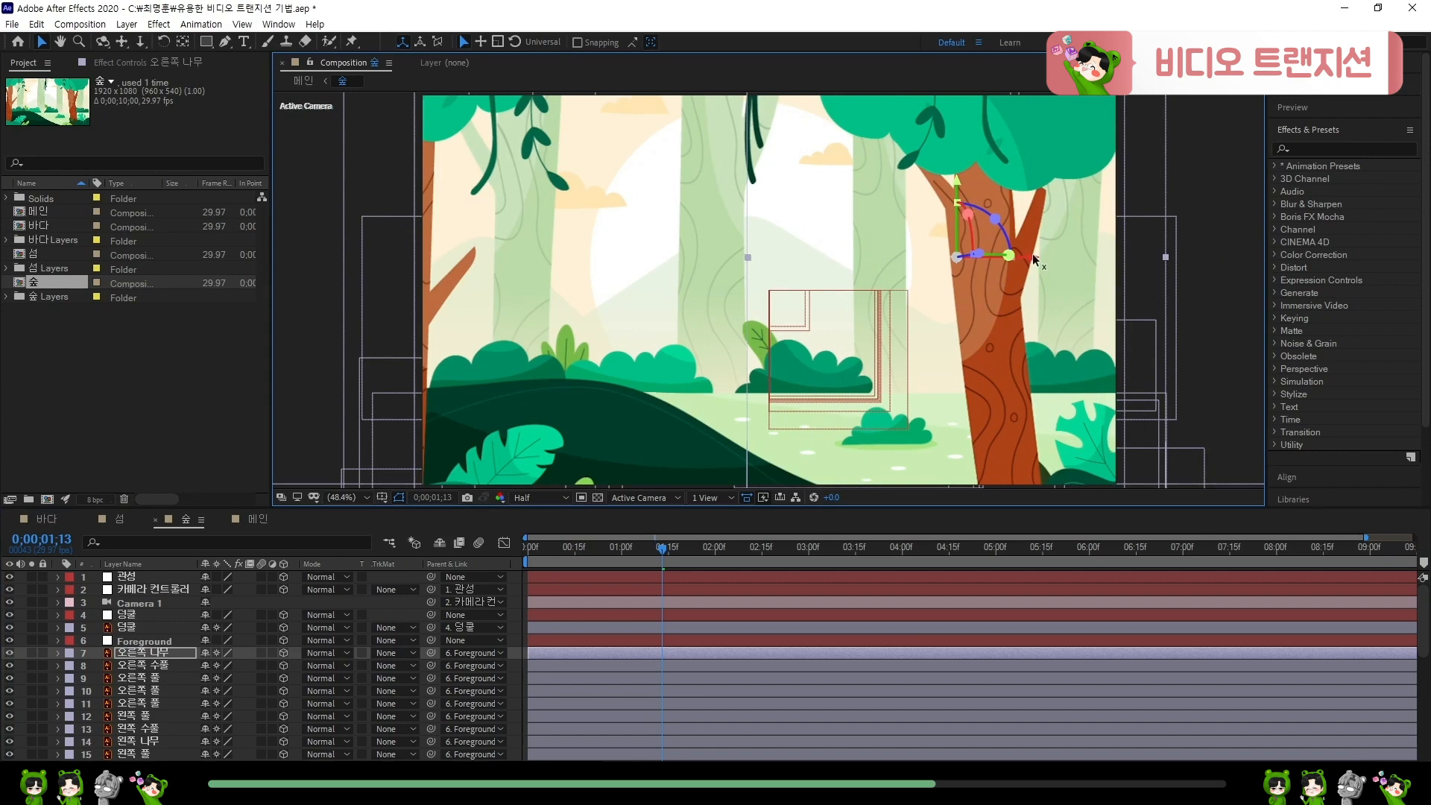
drag(1031, 253, 1074, 249)
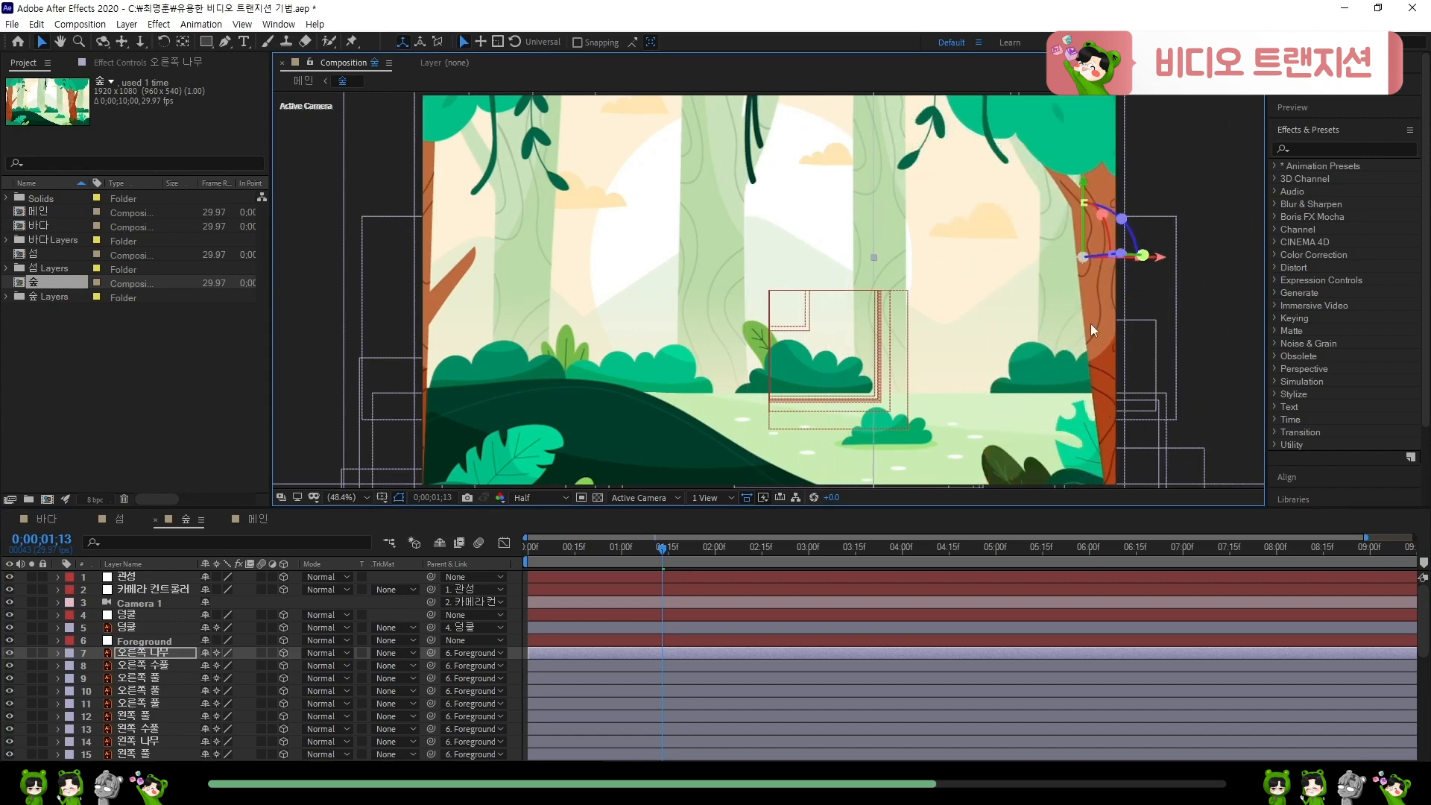
scroll(1122, 383, down, 2)
scroll(995, 334, up, 2)
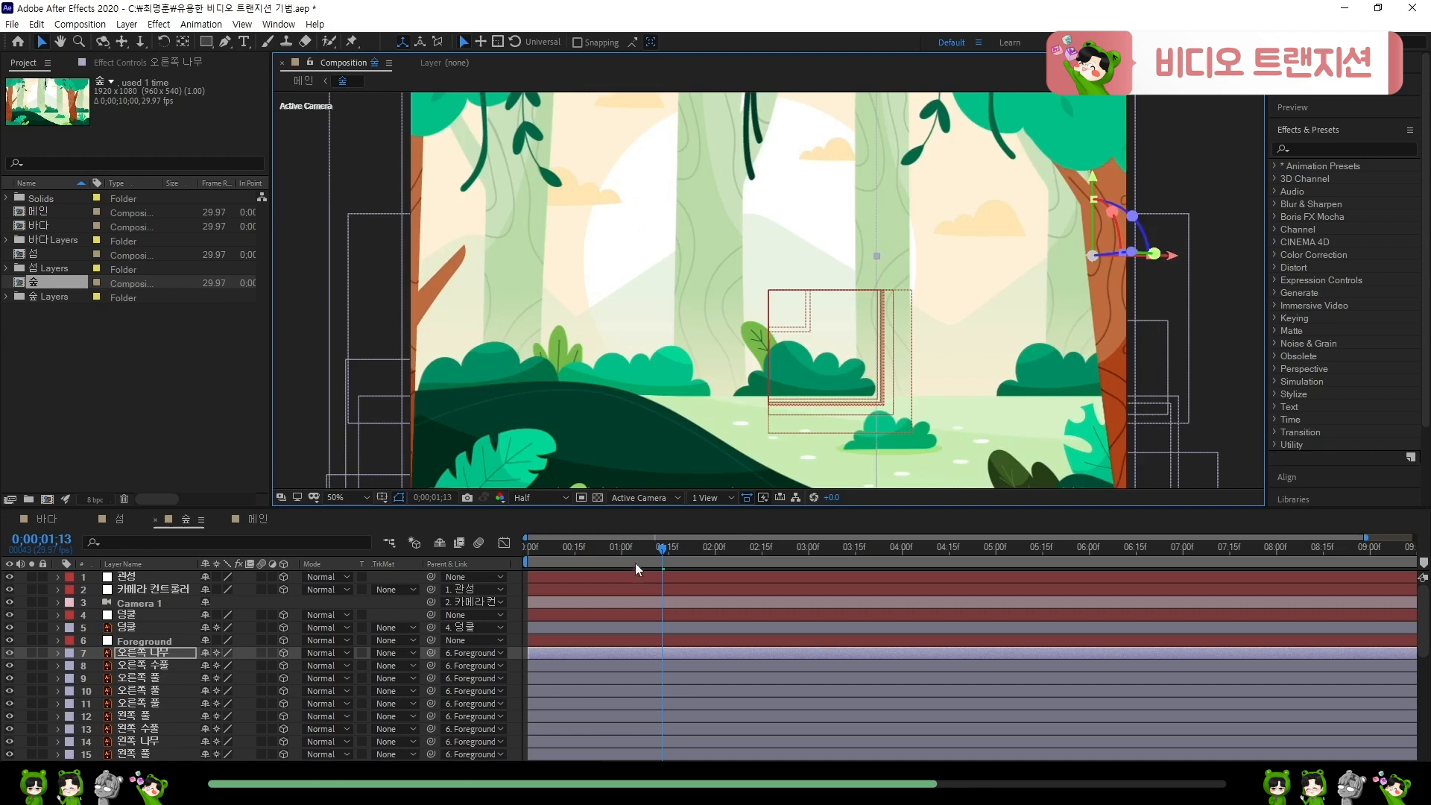
- Play the 숲 composition from its start several times to check the repositioned tree during the camera move
drag(640, 552, 441, 562)
key(space)
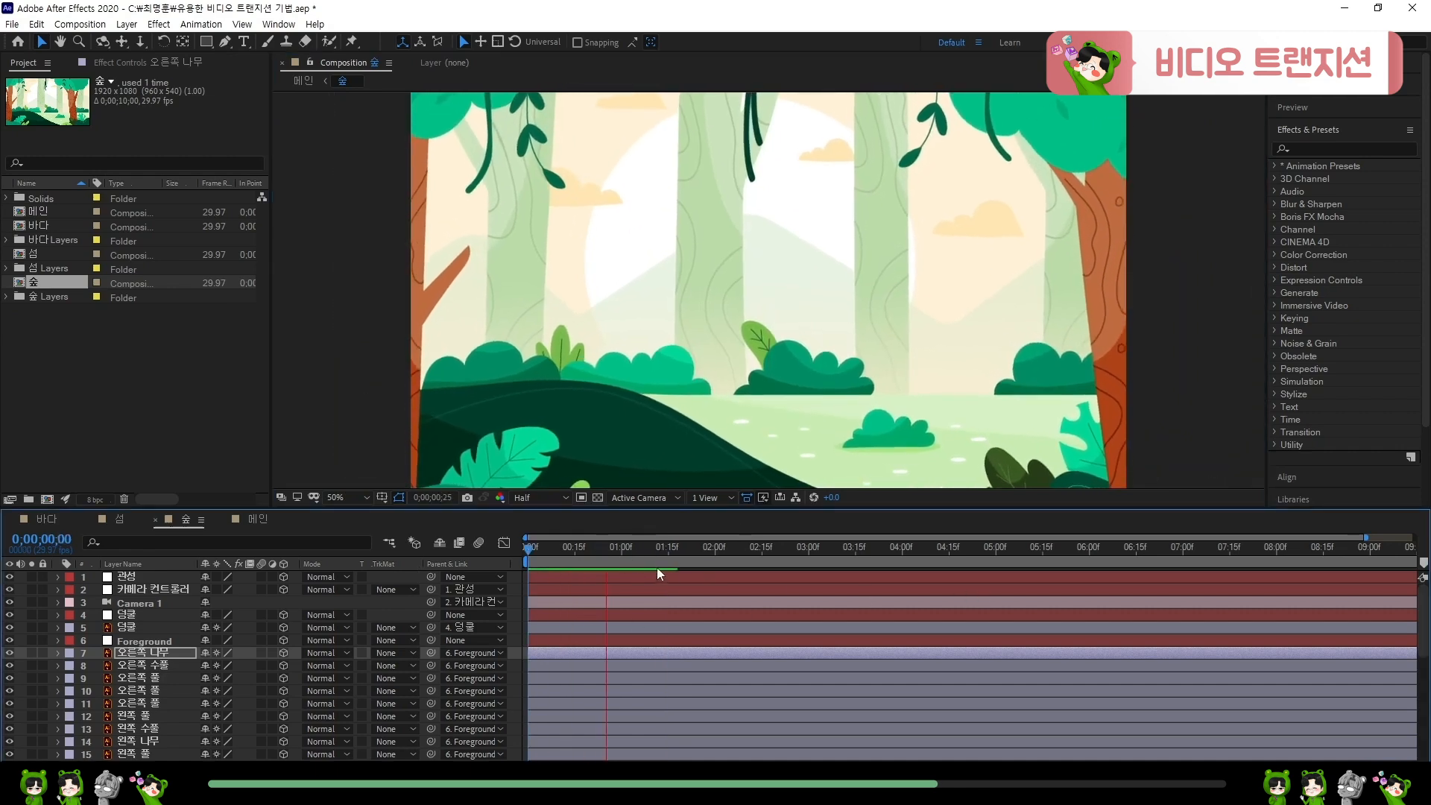
key(space)
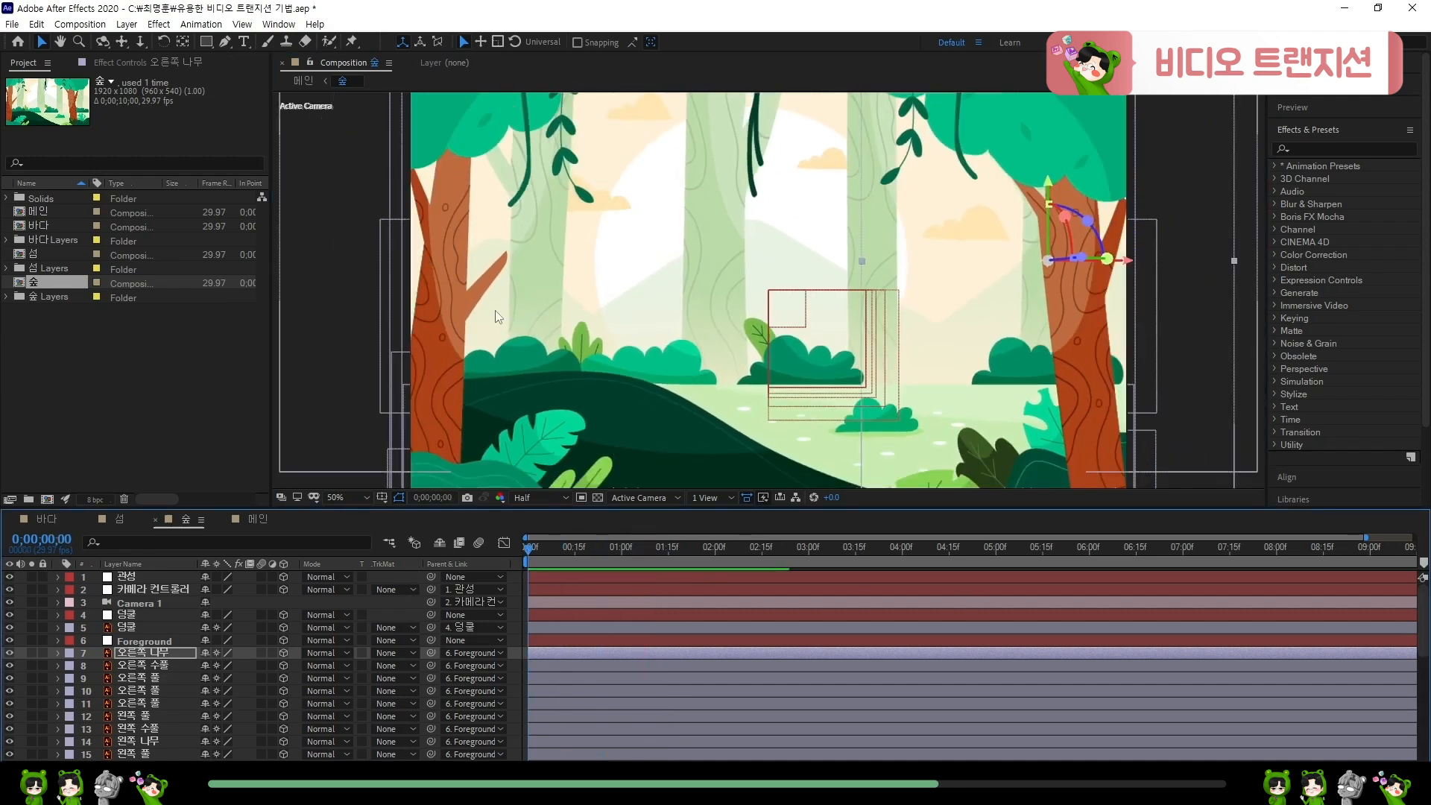
key(space)
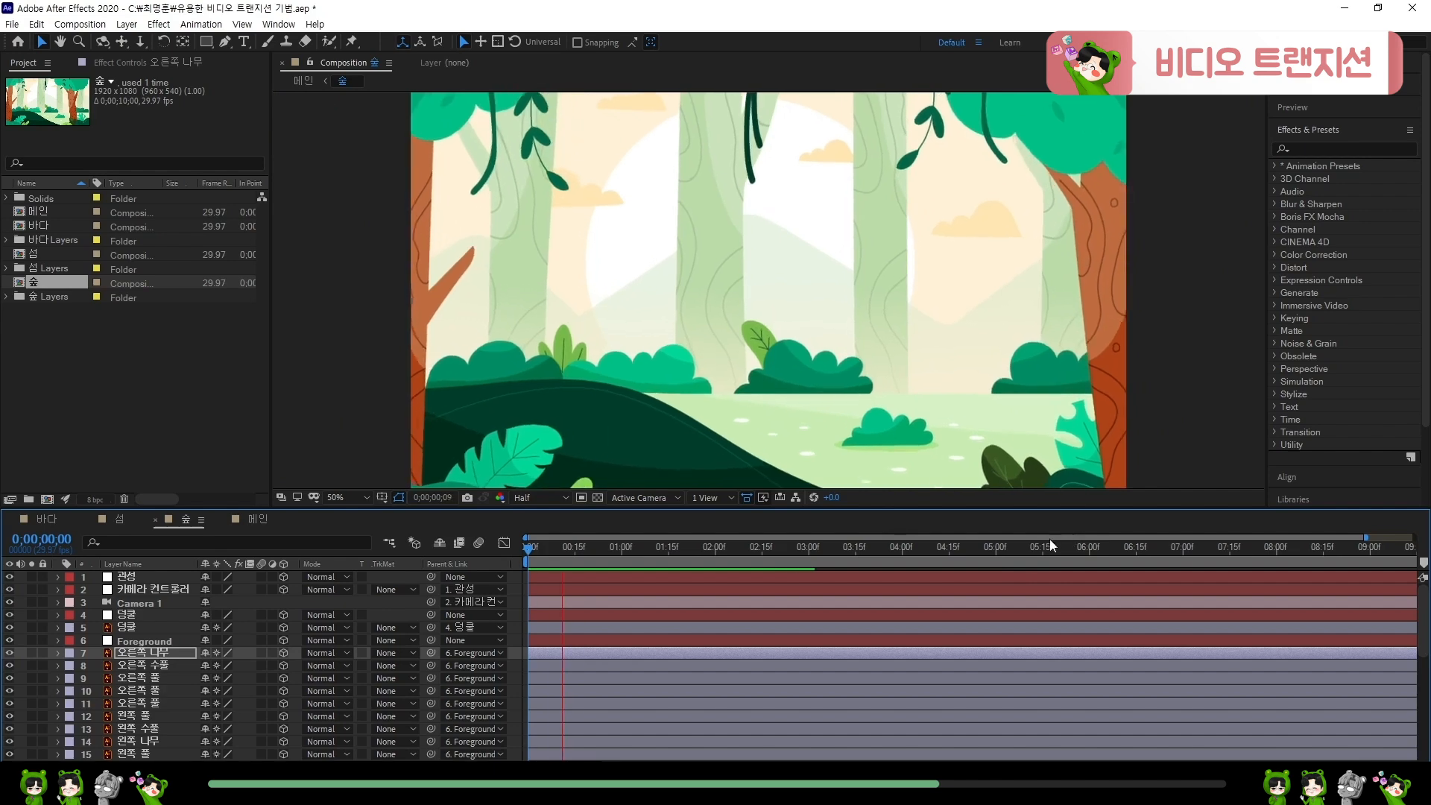
key(space)
key(space)
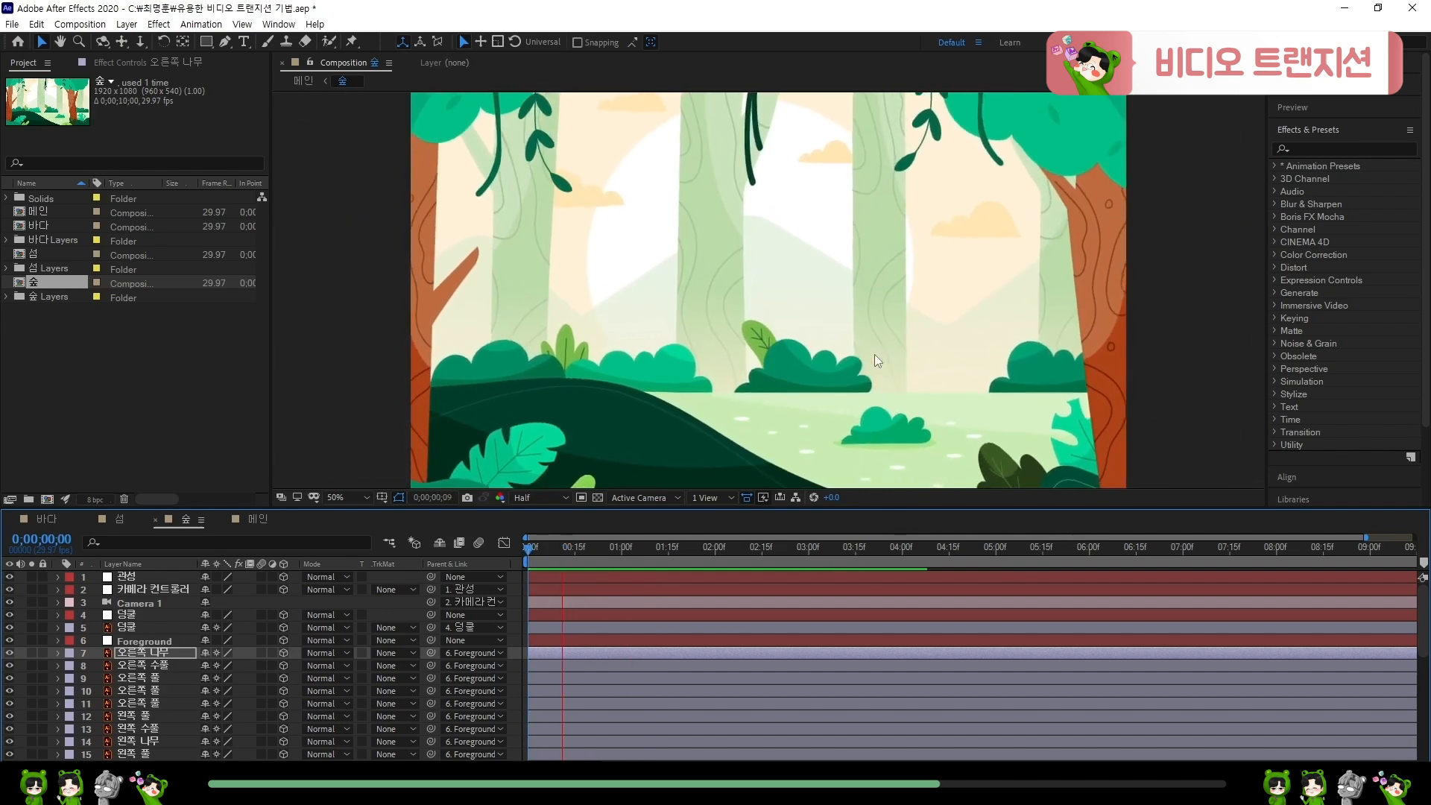
key(space)
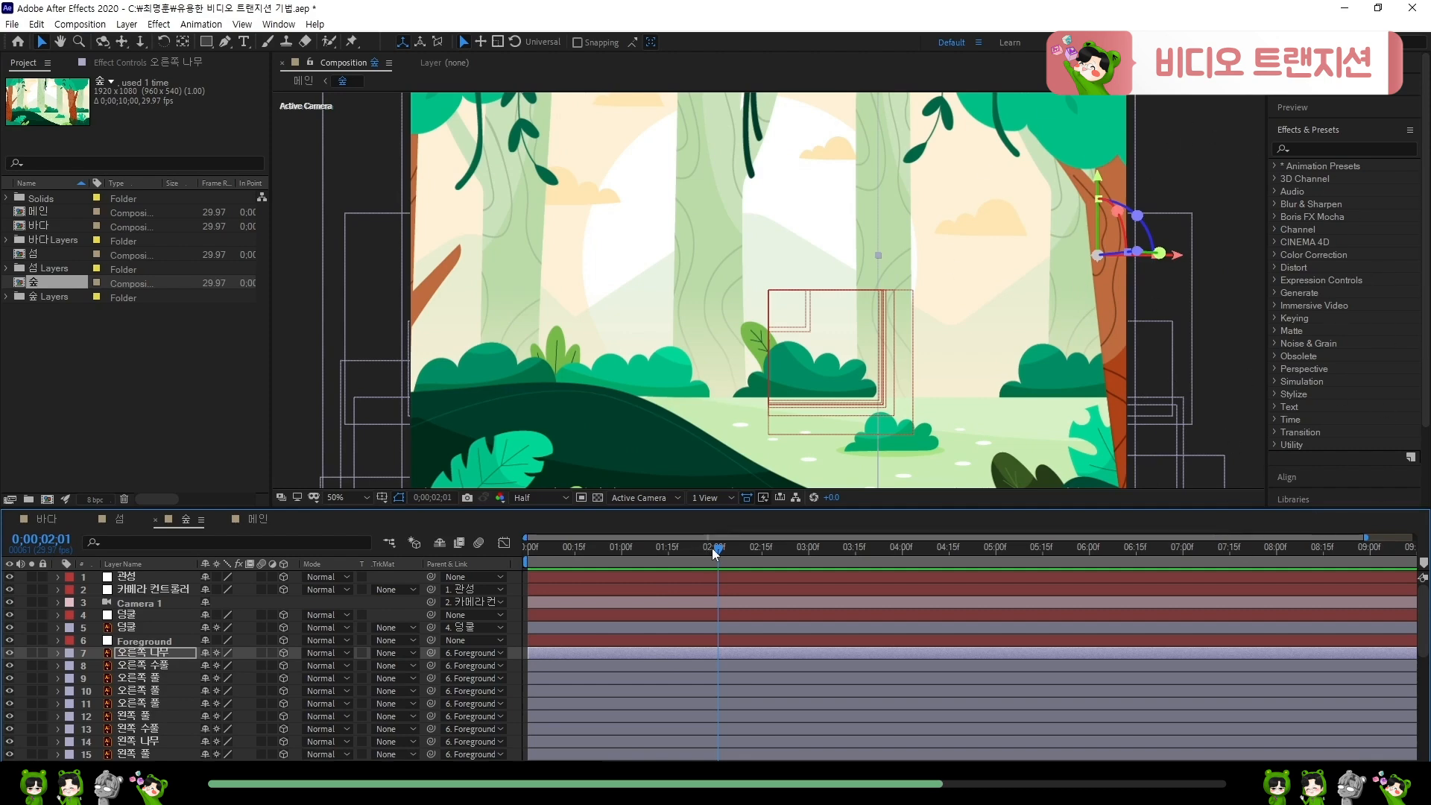
key(Home)
key(space)
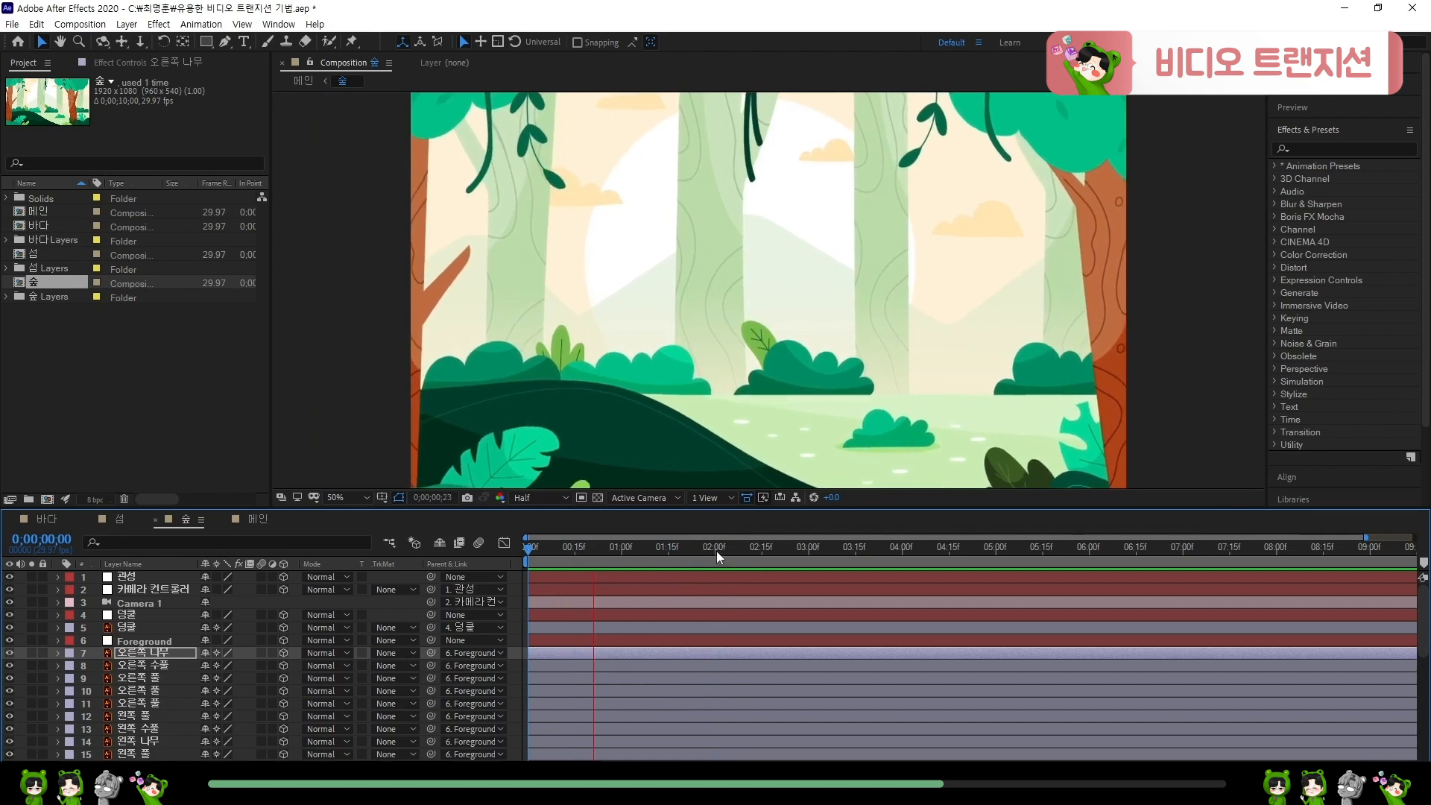
- Add a Position keyframe to the 카메라 컨트롤러 null at 2 seconds, keeping its current value
click(714, 551)
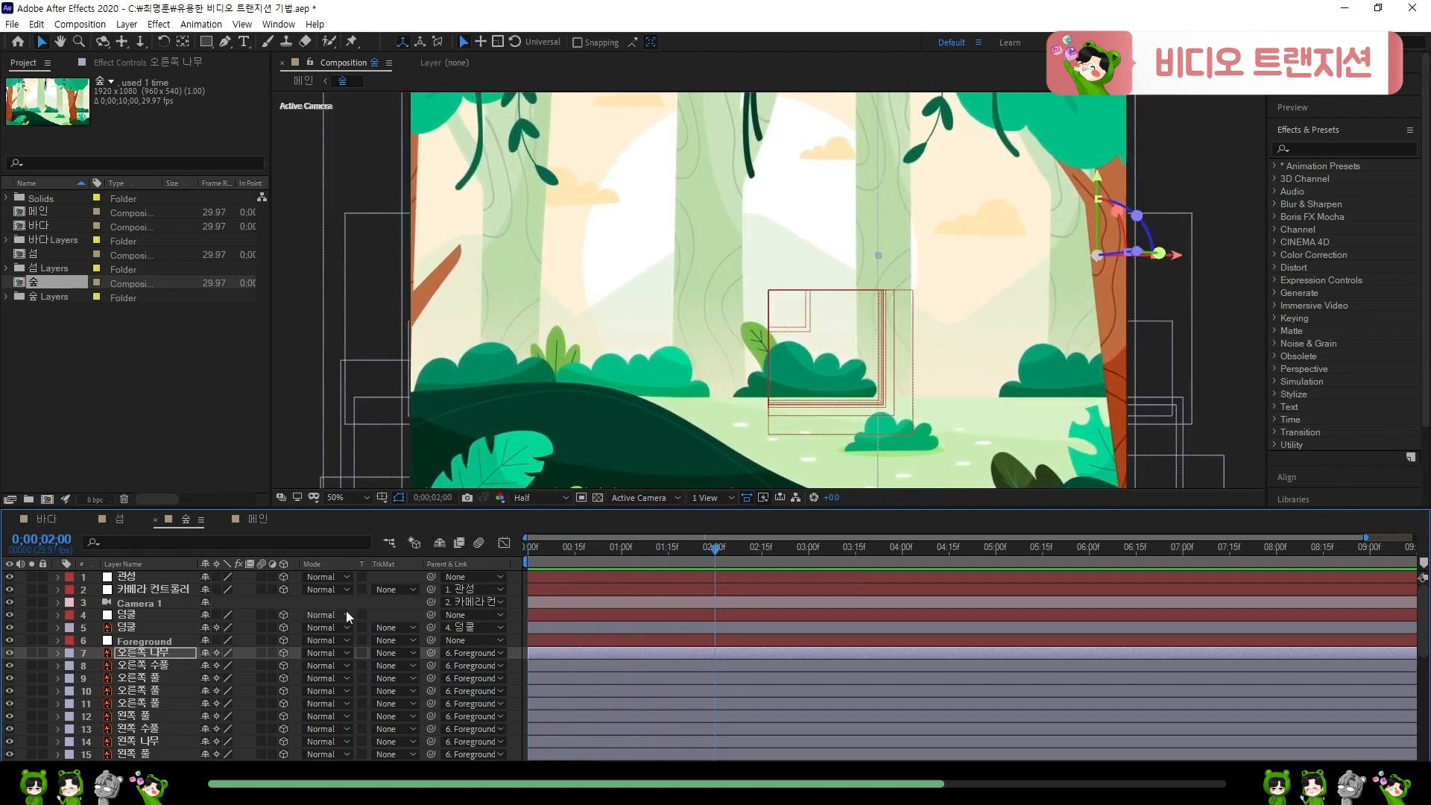
click(164, 592)
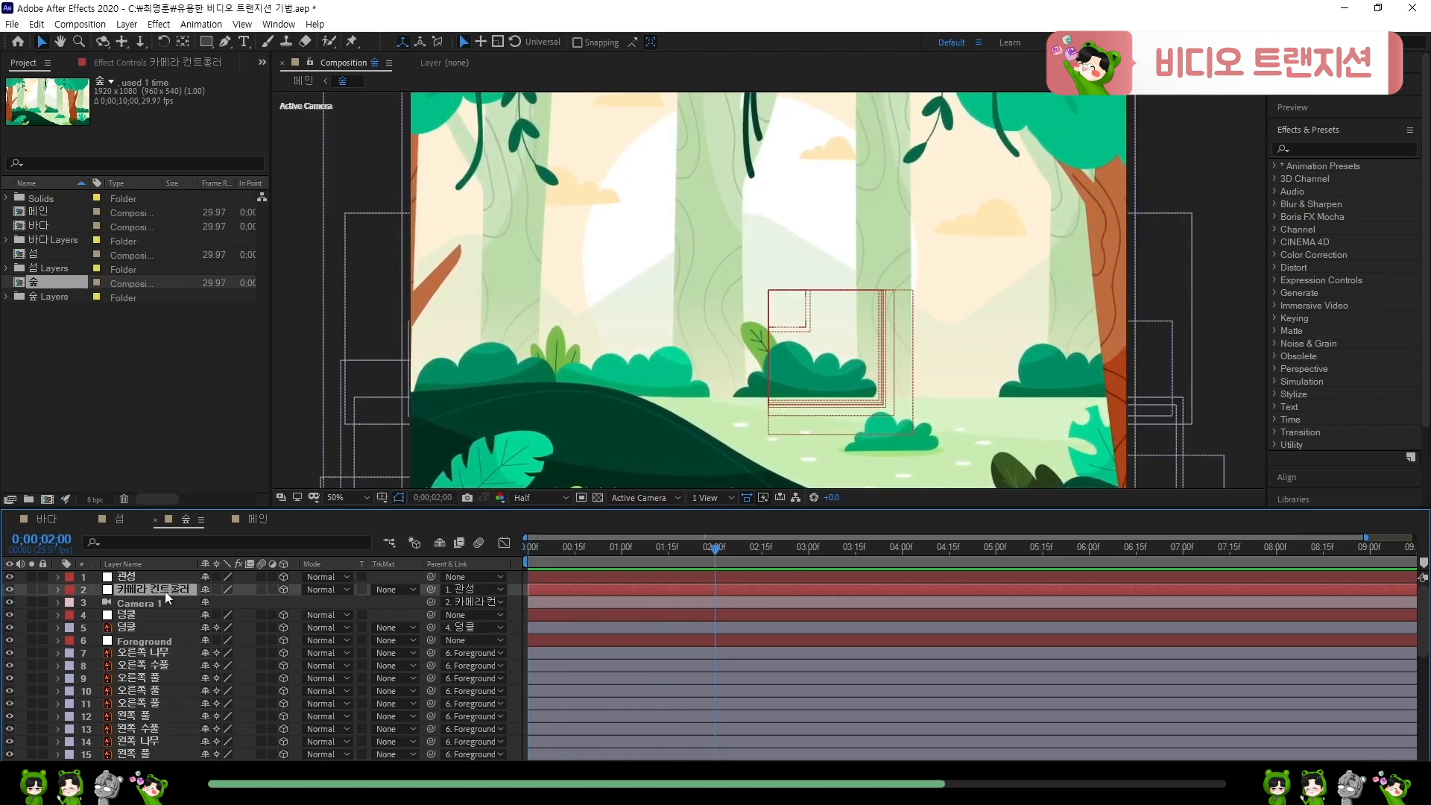
key(p)
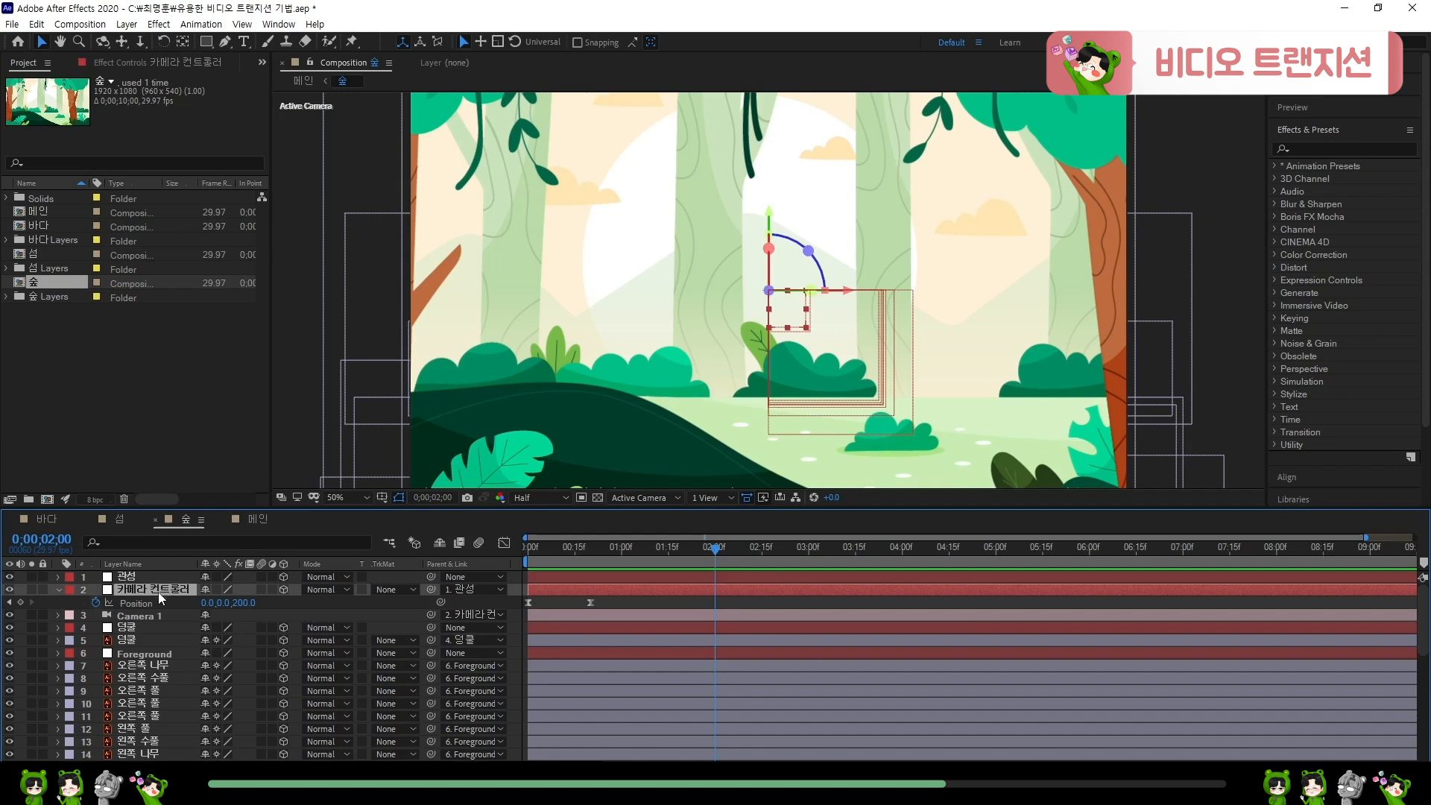
click(20, 603)
- At 2 seconds 20 frames, set the 카메라 컨트롤러 X Position to 2011 so the camera travels sideways out of the forest
key(shift+Page_Down)
key(shift+Page_Down)
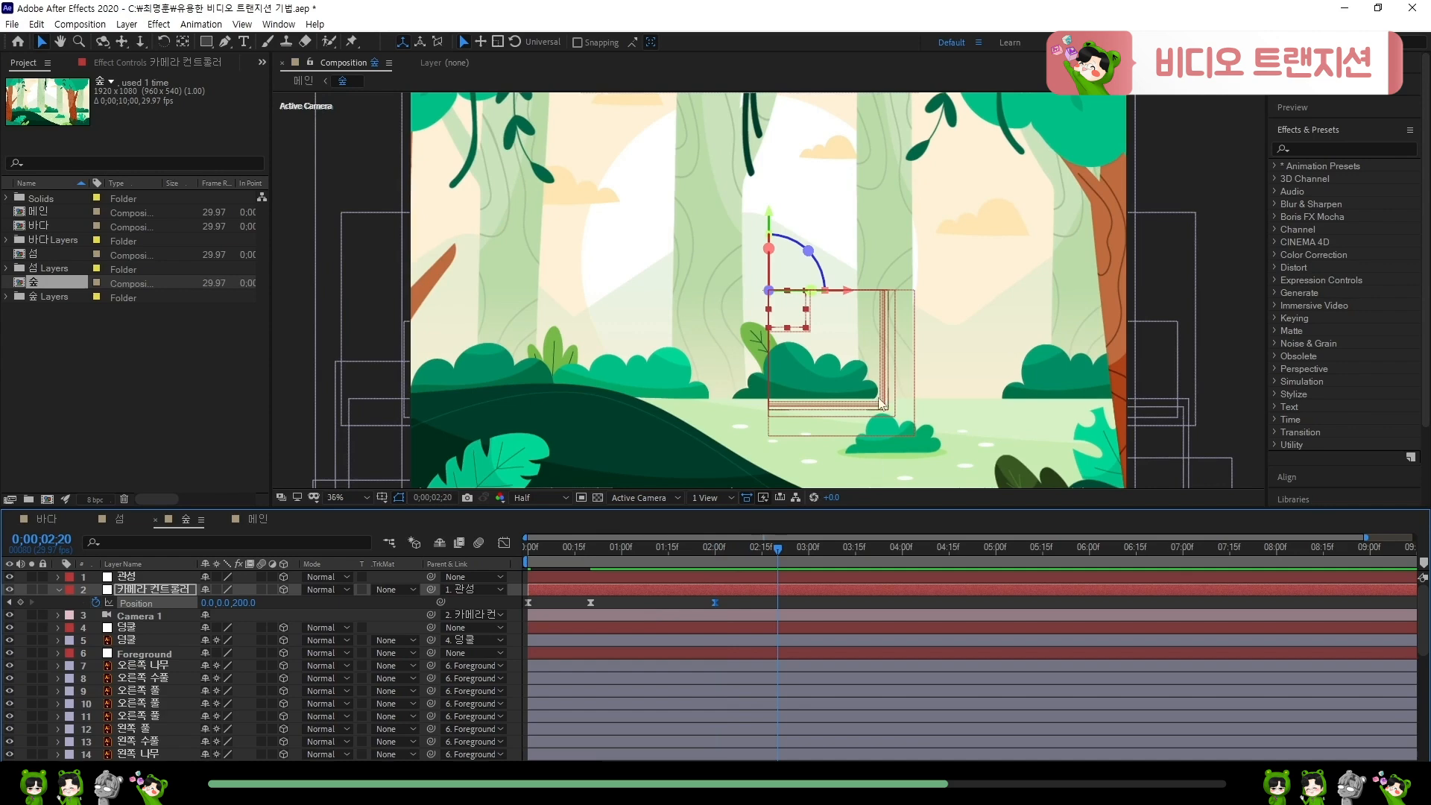
scroll(880, 411, down, 2)
scroll(875, 432, up, 2)
key(shift+slash)
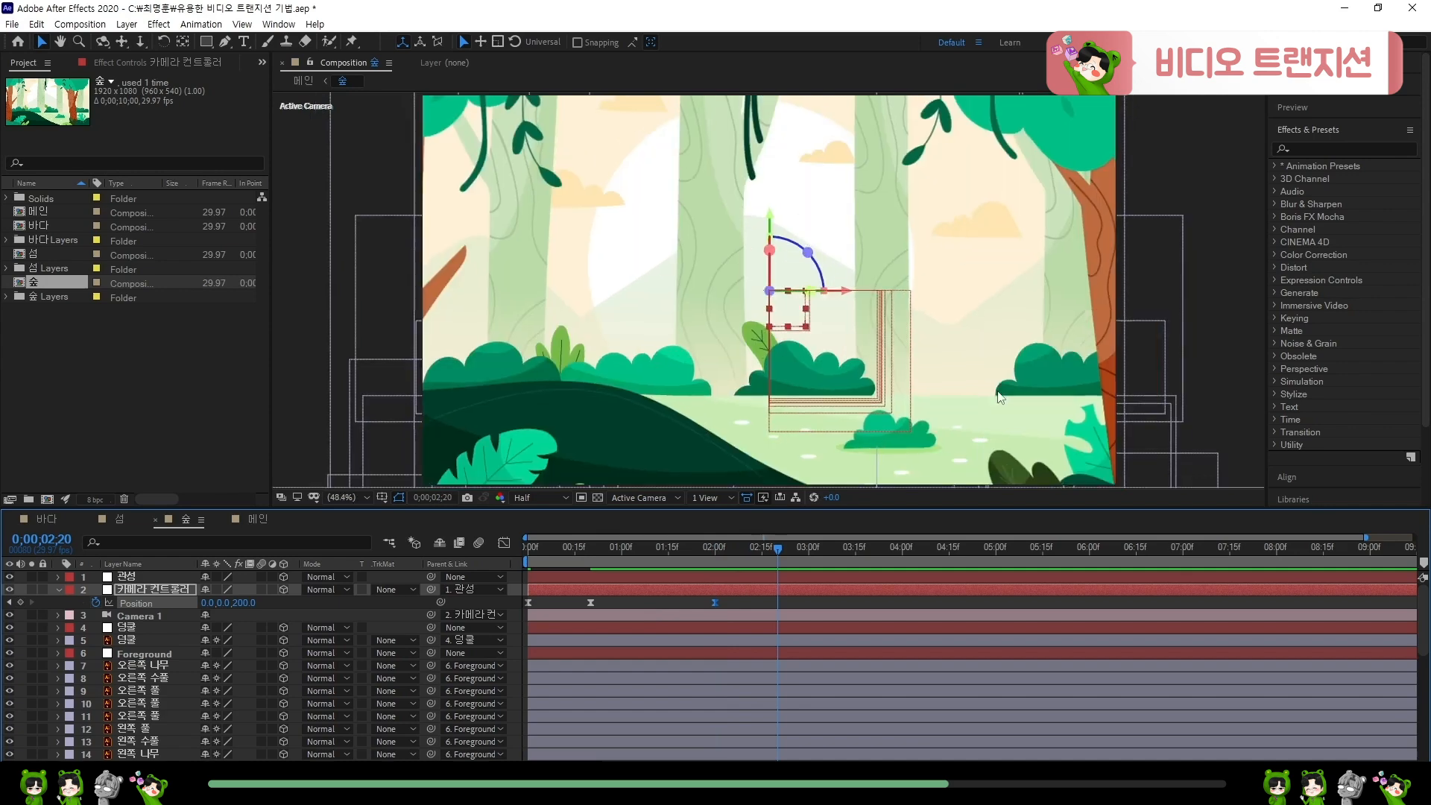
mouse_move(211, 607)
mouse_down()
mouse_move(433, 639)
mouse_move(214, 607)
mouse_up()
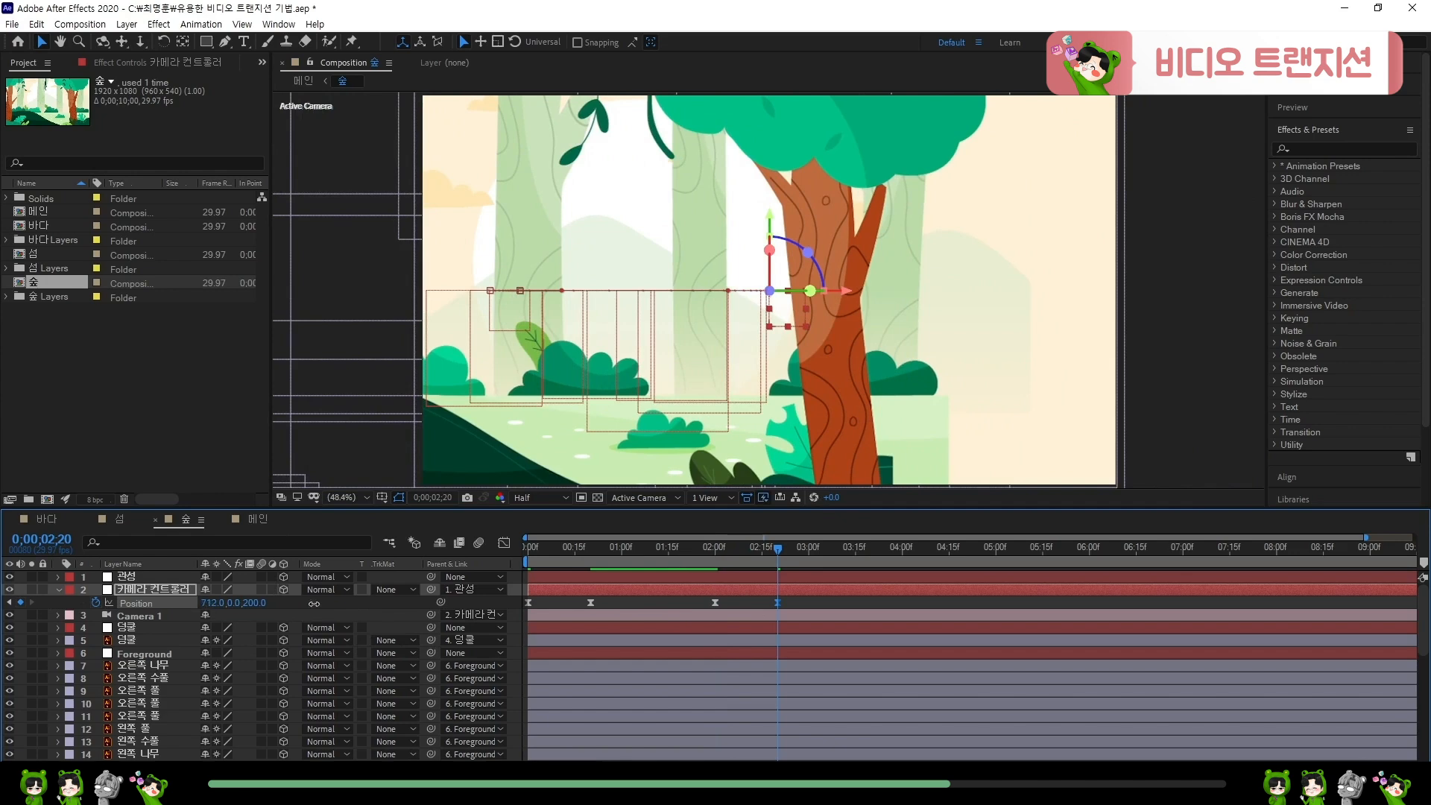
drag(314, 604, 996, 600)
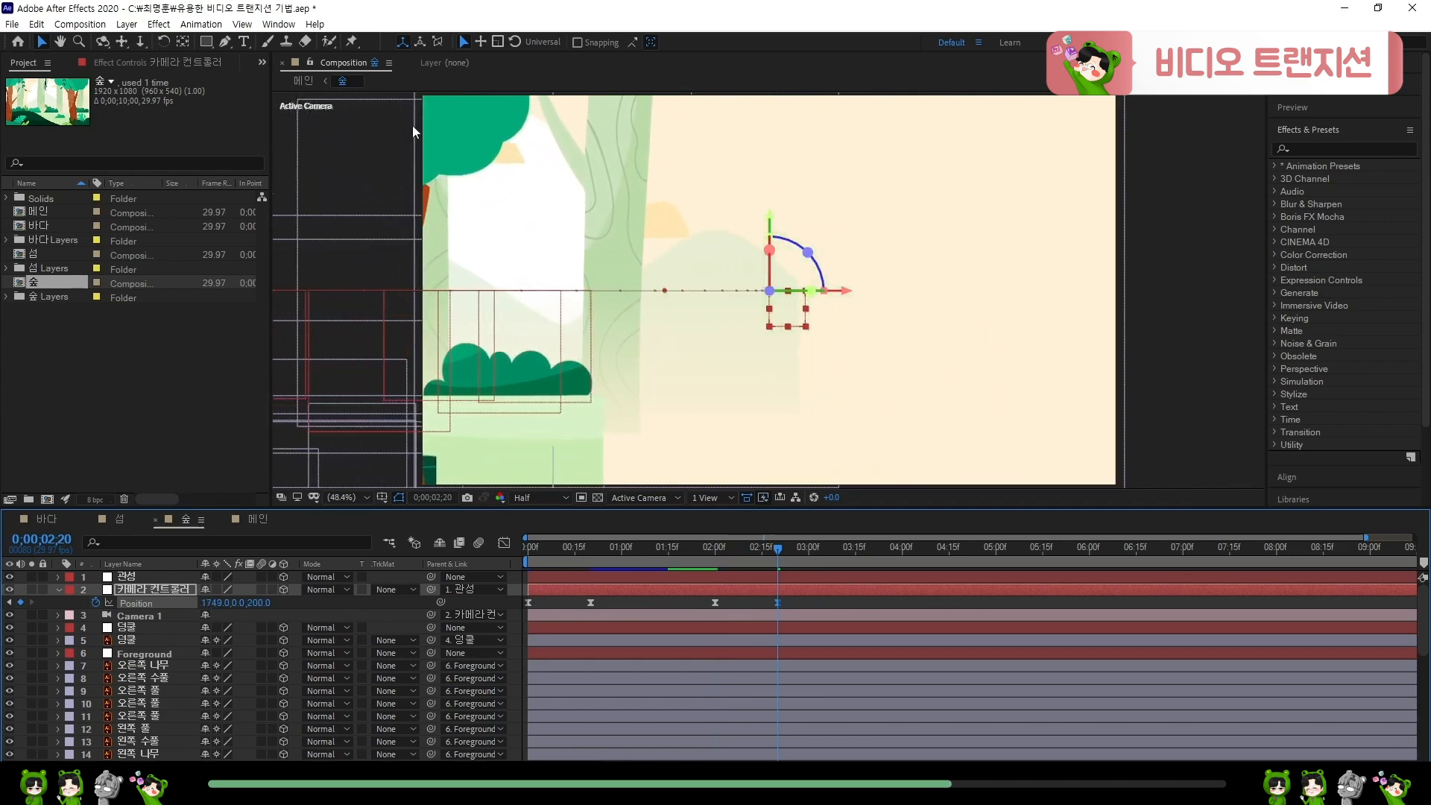
drag(216, 604, 346, 602)
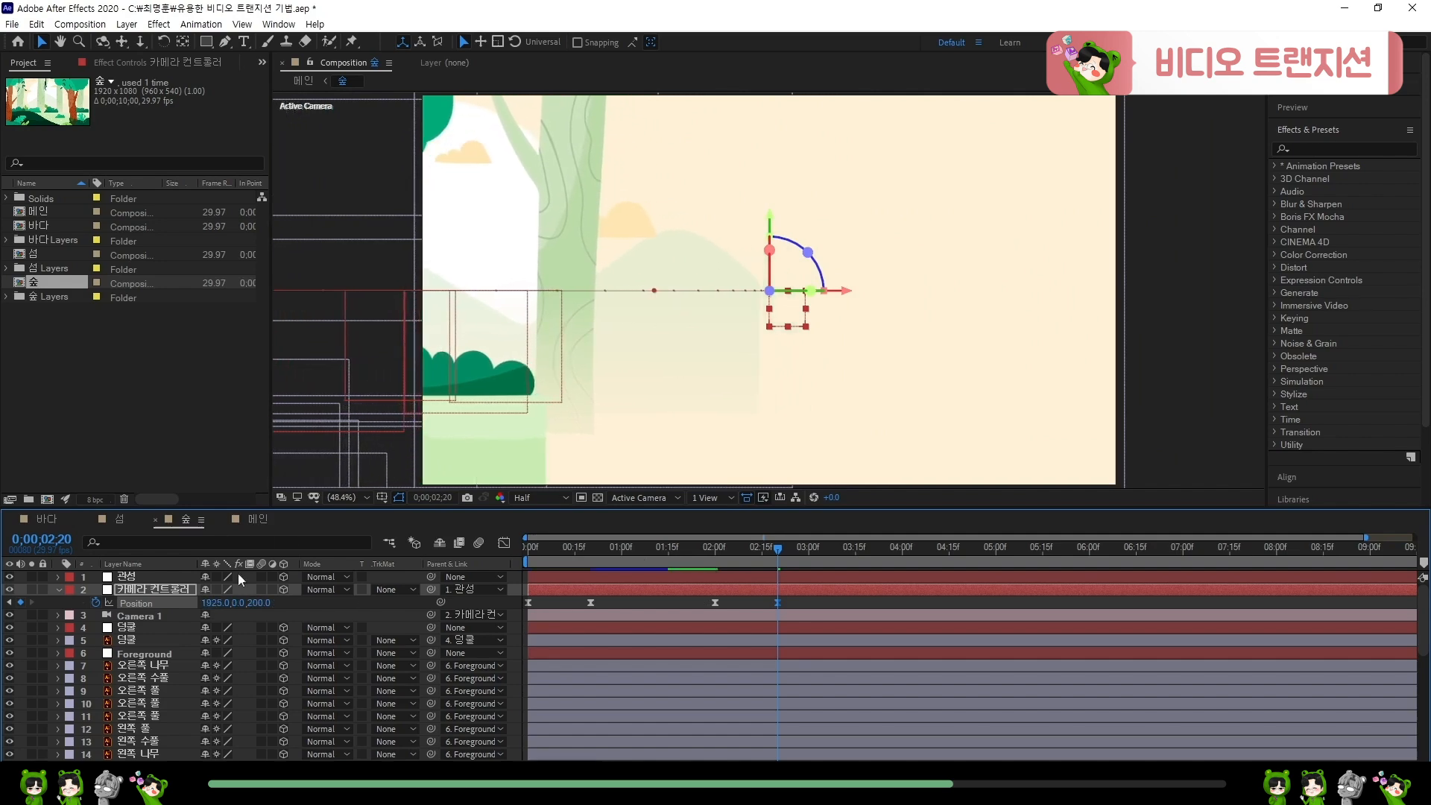
drag(213, 602, 275, 591)
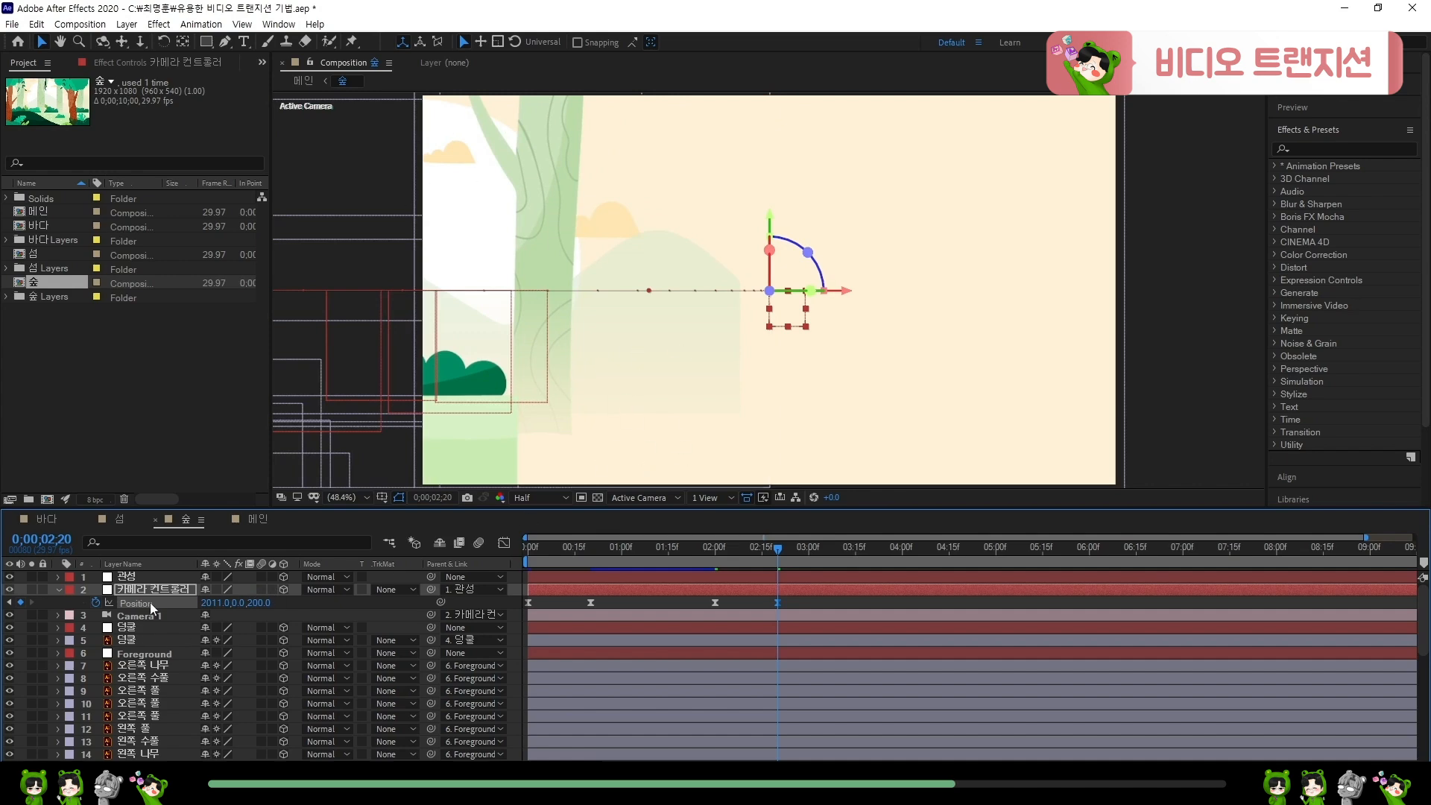
- Play and scrub the sideways camera move in the 숲 composition from about 2 seconds
drag(767, 553, 713, 552)
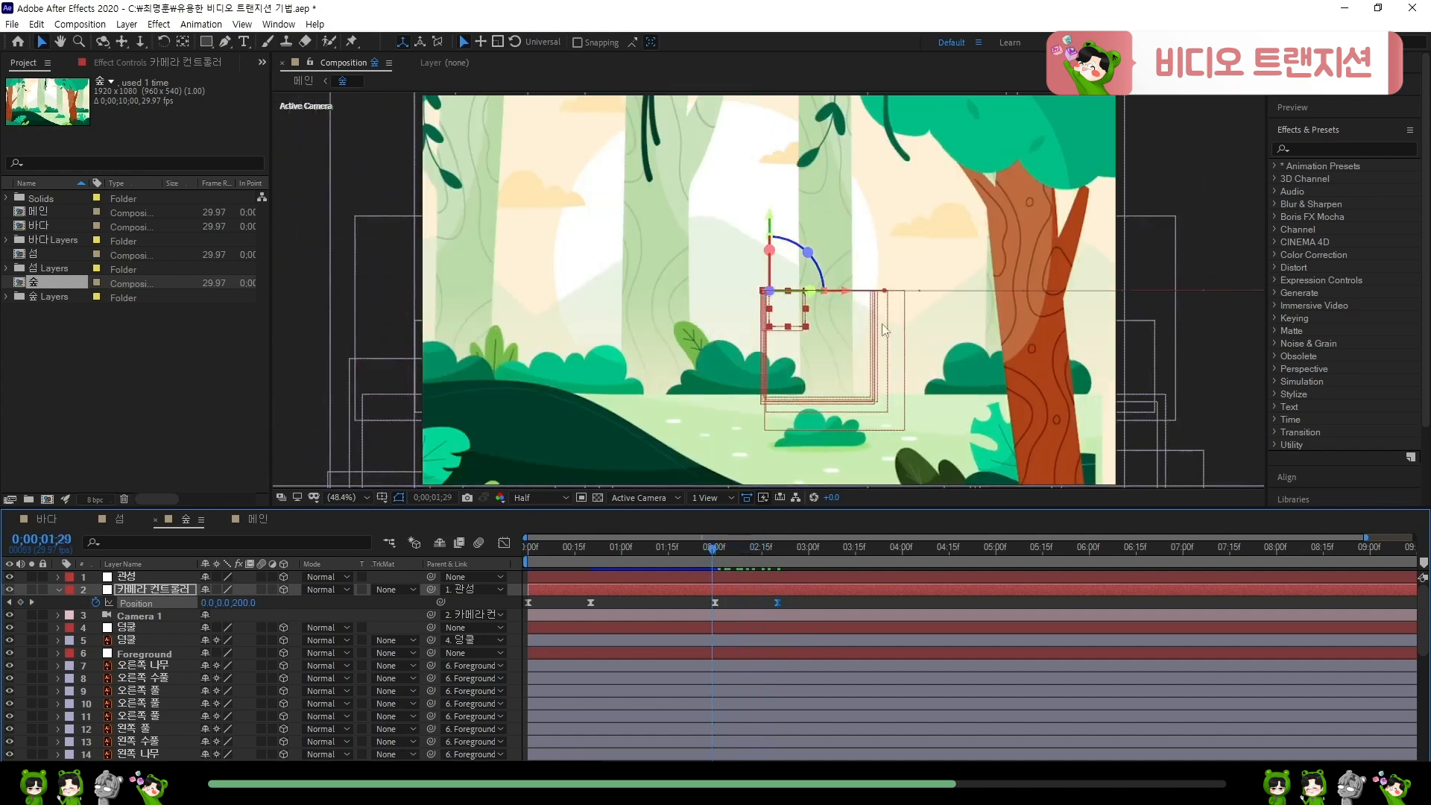
key(space)
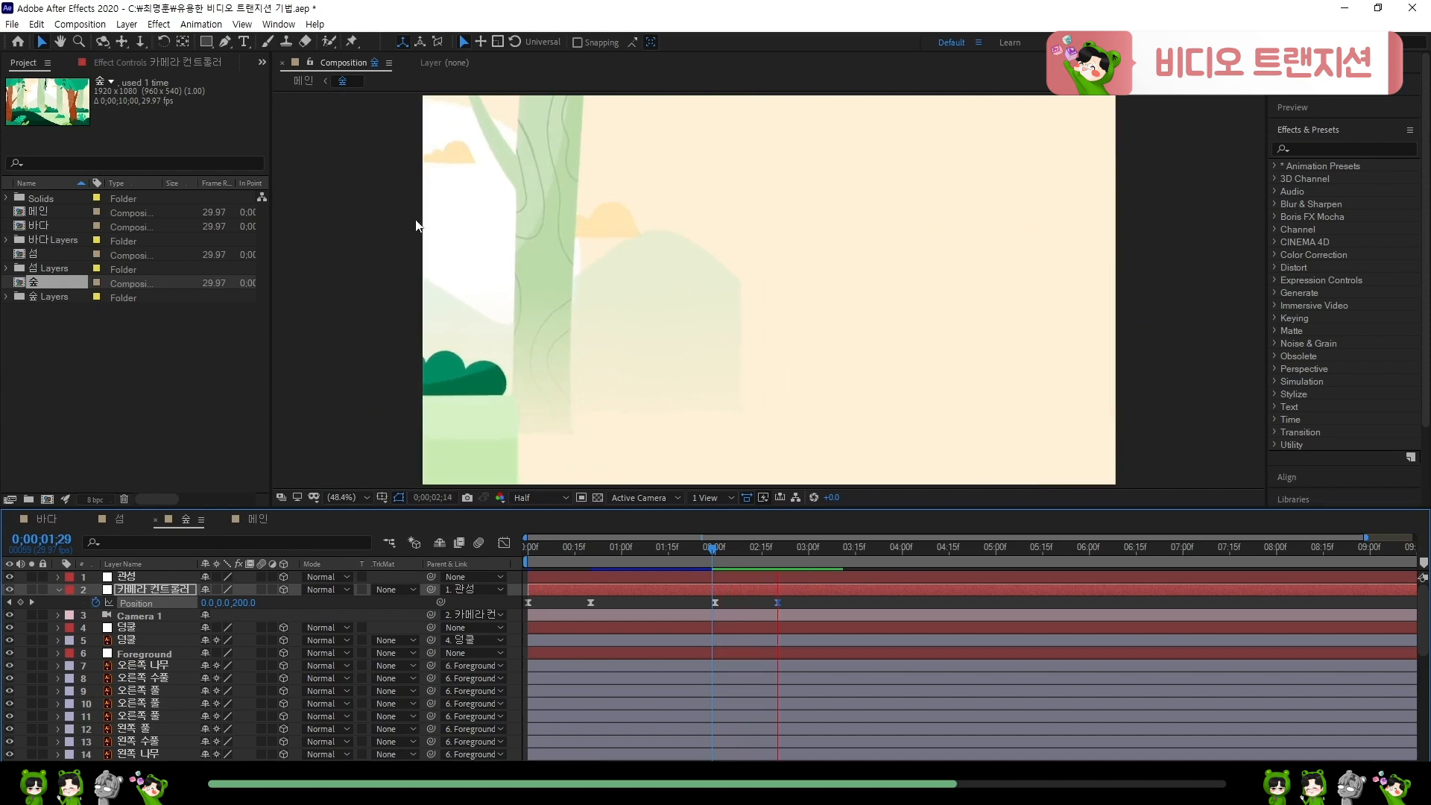
click(717, 553)
drag(717, 553, 688, 559)
drag(824, 555, 678, 559)
- Move the last 카메라 컨트롤러 Position keyframe to 3 seconds and scrub through the lengthened move
mouse_move(790, 555)
mouse_down()
mouse_move(714, 562)
mouse_move(809, 553)
mouse_up()
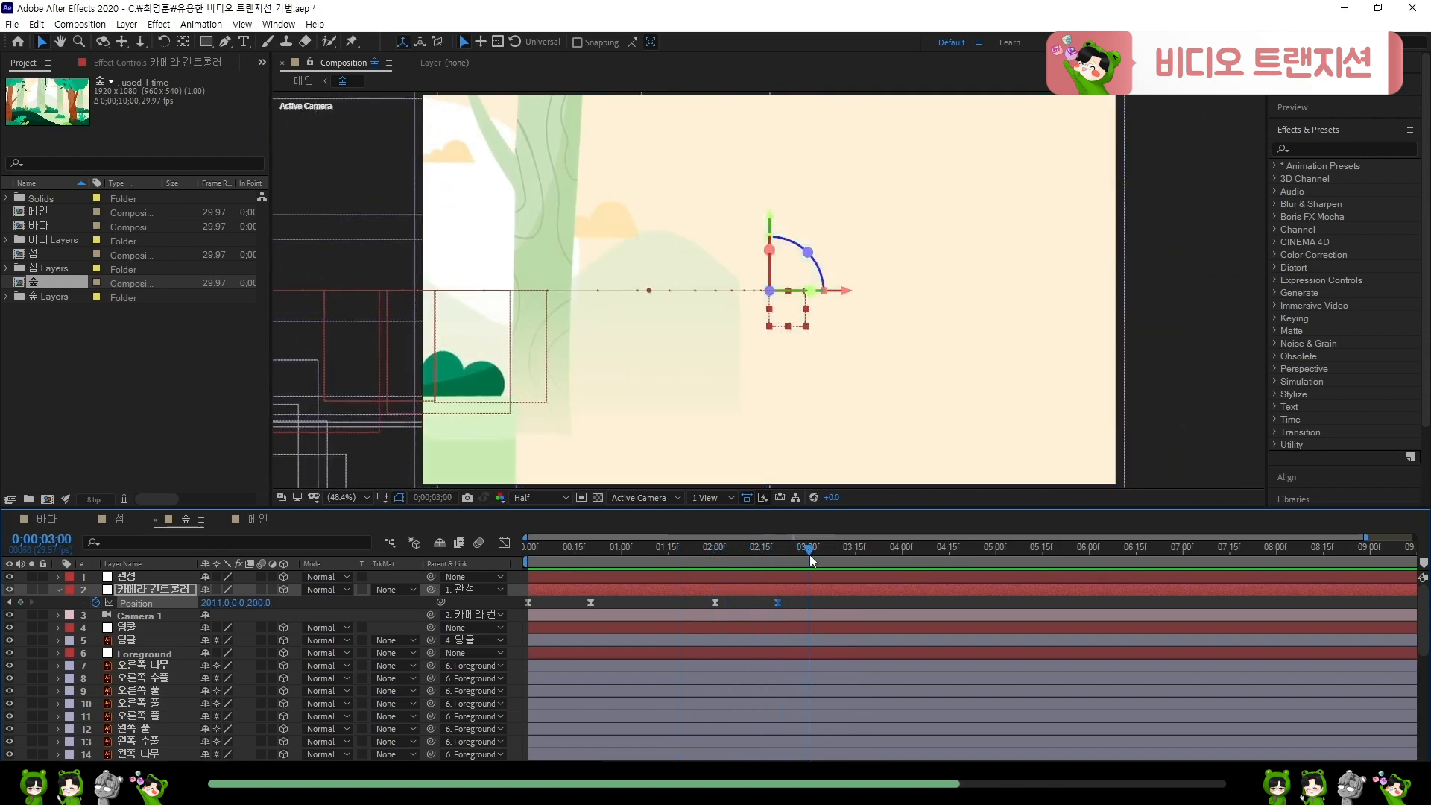
drag(778, 601, 808, 604)
drag(757, 547, 700, 548)
- Shape the speed graph between the 2-second and 3-second 카메라 컨트롤러 Position keyframes into a symmetrical central peak and scrub back to check it
drag(790, 553, 700, 609)
click(504, 542)
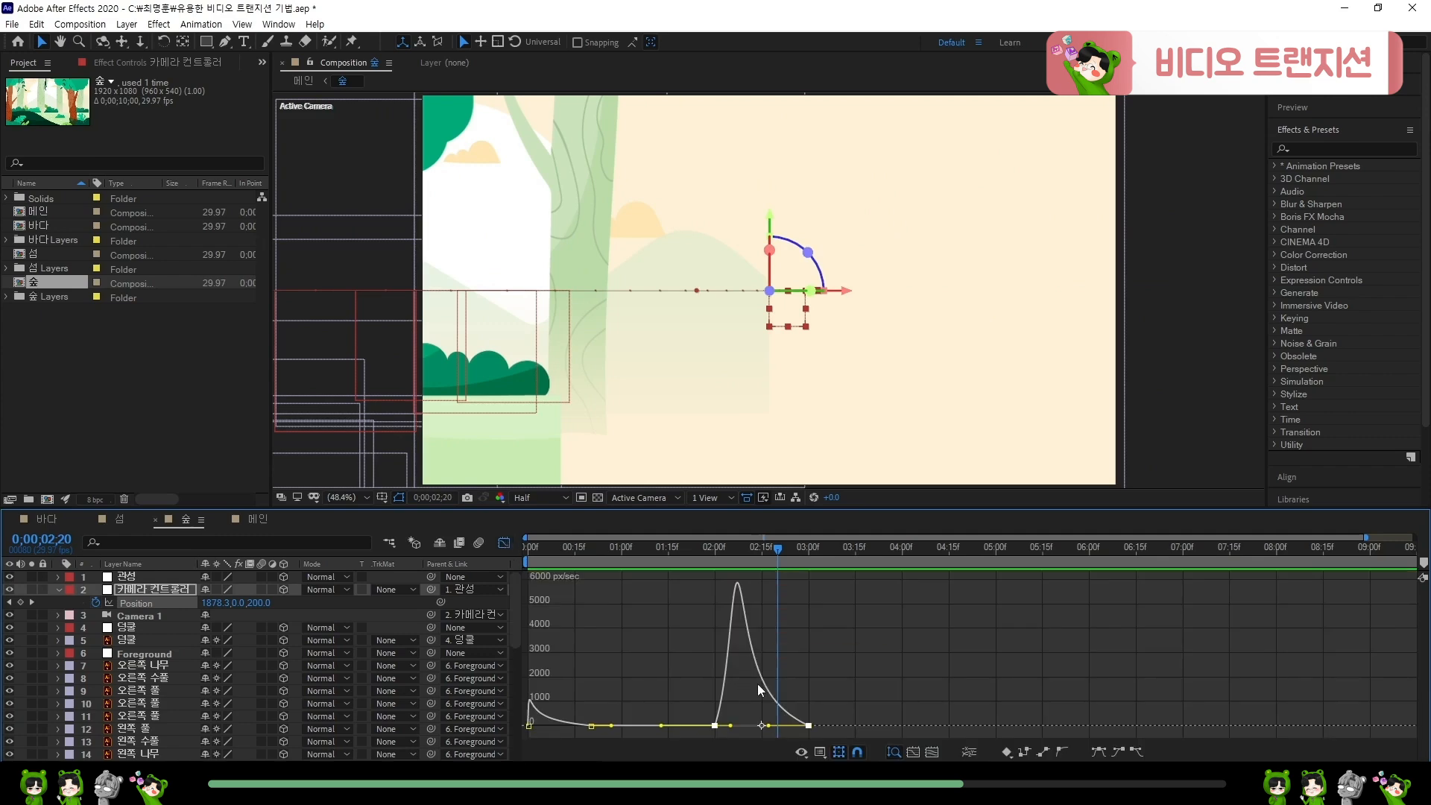
scroll(757, 682, up, 3)
mouse_move(773, 708)
mouse_down()
mouse_move(712, 731)
mouse_move(838, 728)
mouse_move(786, 726)
mouse_up()
drag(810, 547, 673, 553)
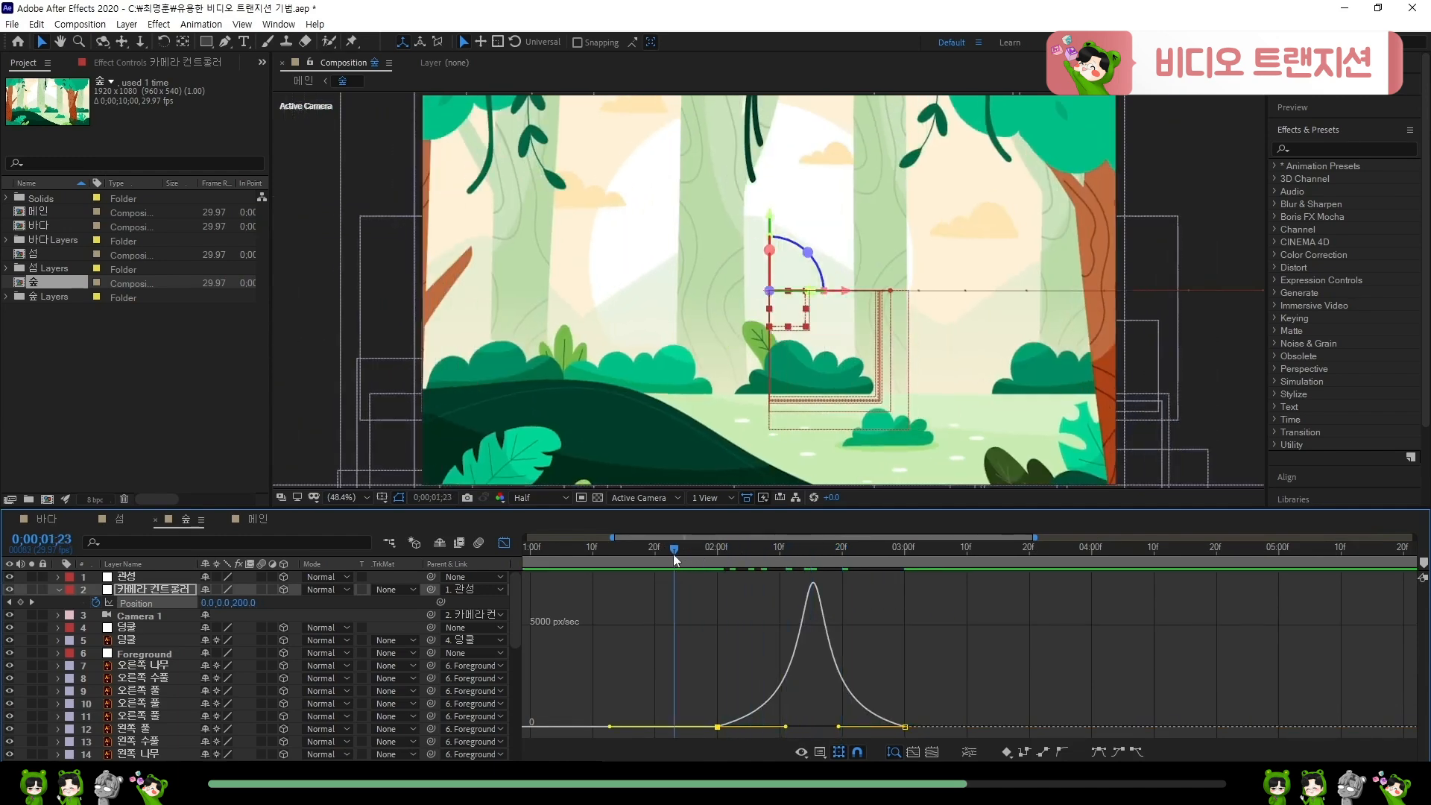
- Play and scrub the eased sideways camera exit in the 숲 composition and return the timeline to the layer bar view
key(space)
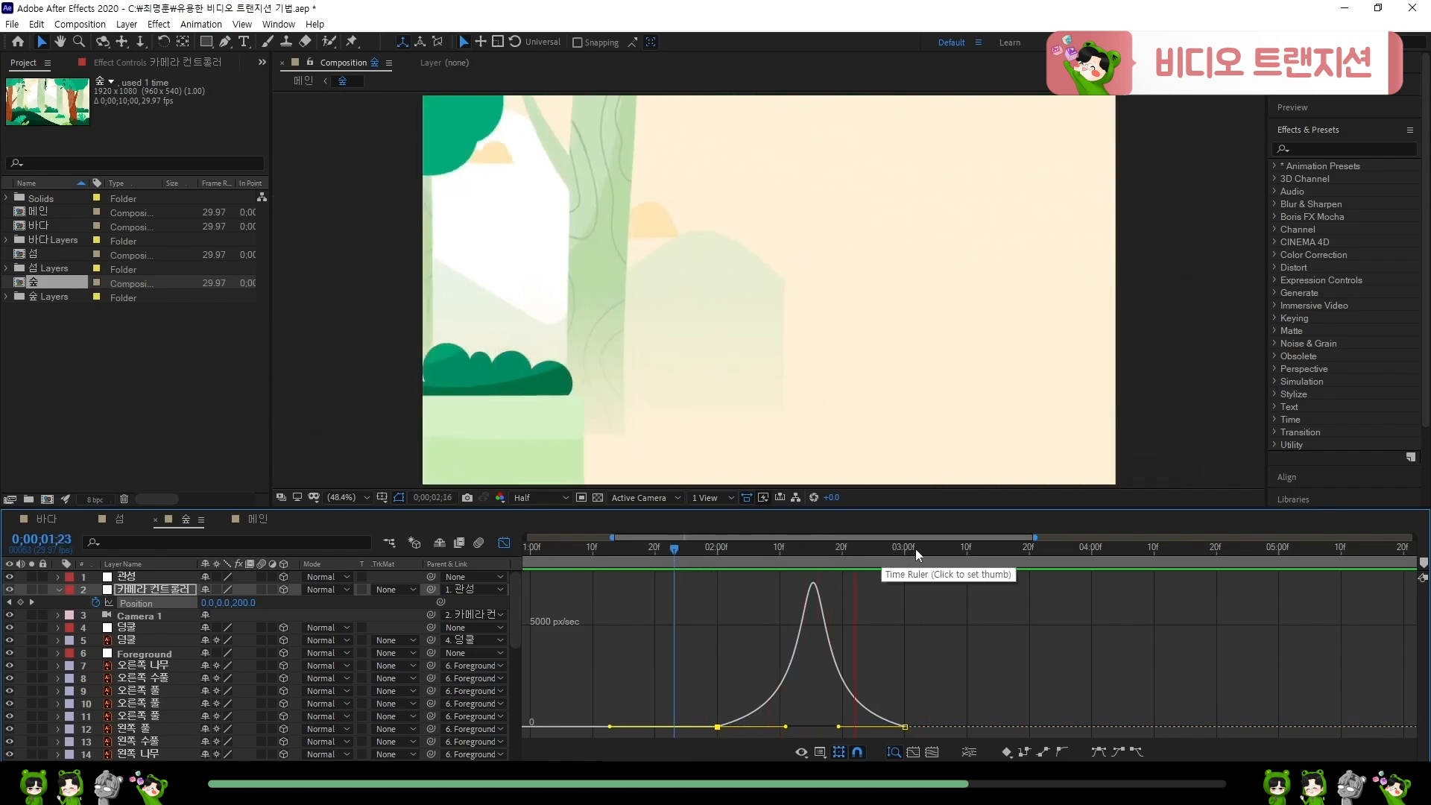
drag(923, 550, 834, 568)
click(504, 546)
click(824, 604)
click(709, 547)
- Draw a red filled rectangle without a layer selected, larger than the frame and covering the area beyond the forest's right tree
scroll(767, 361, down, 2)
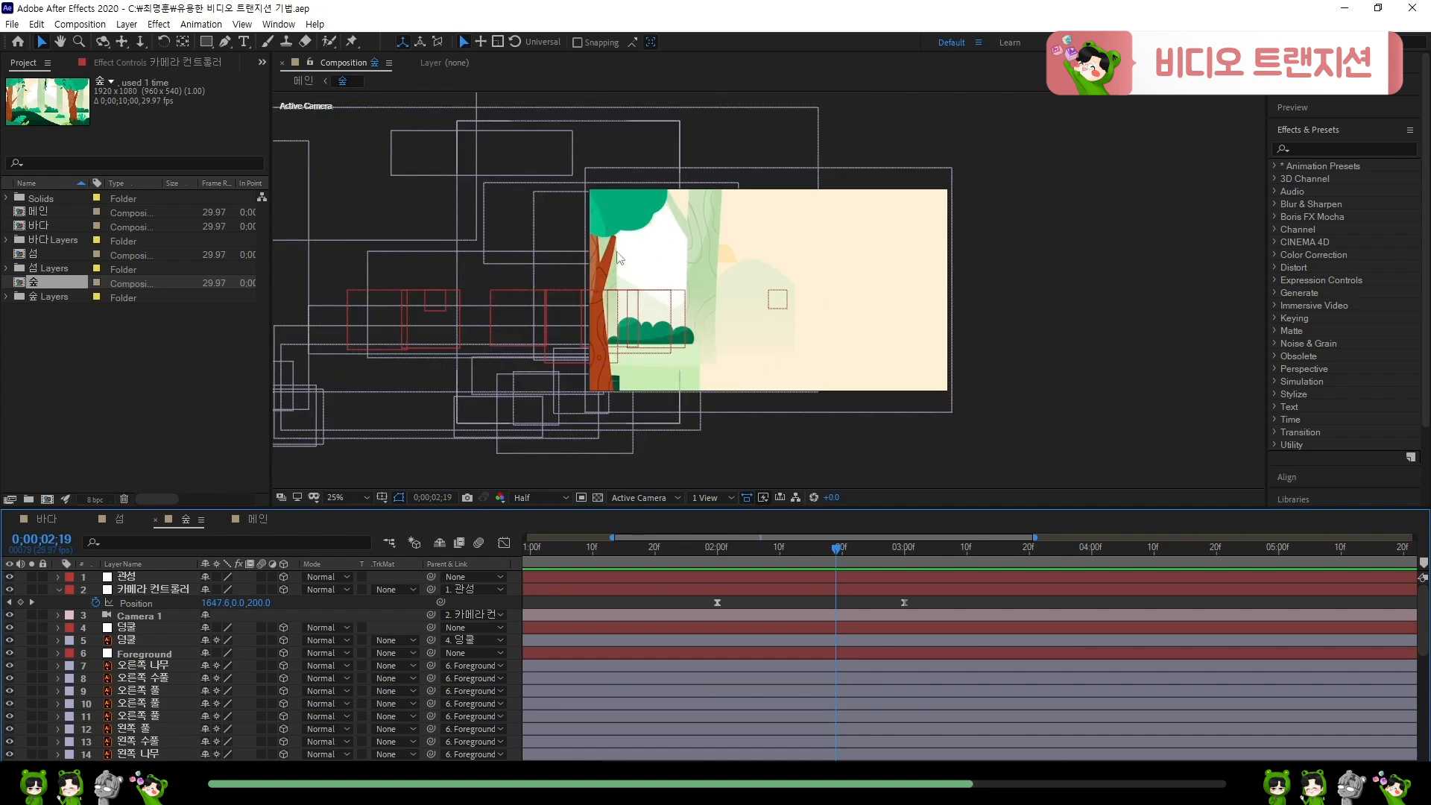
click(204, 43)
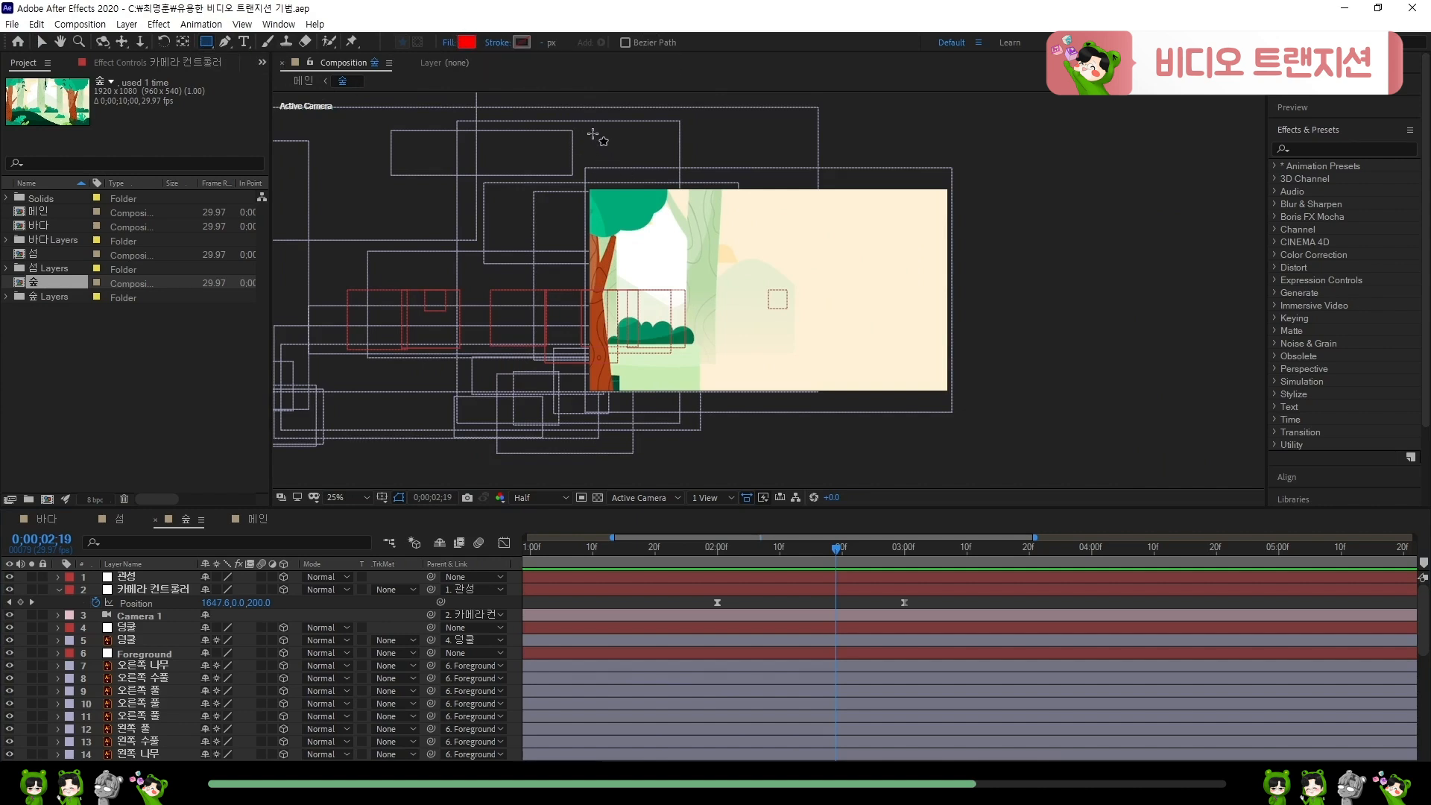
drag(592, 132, 1051, 431)
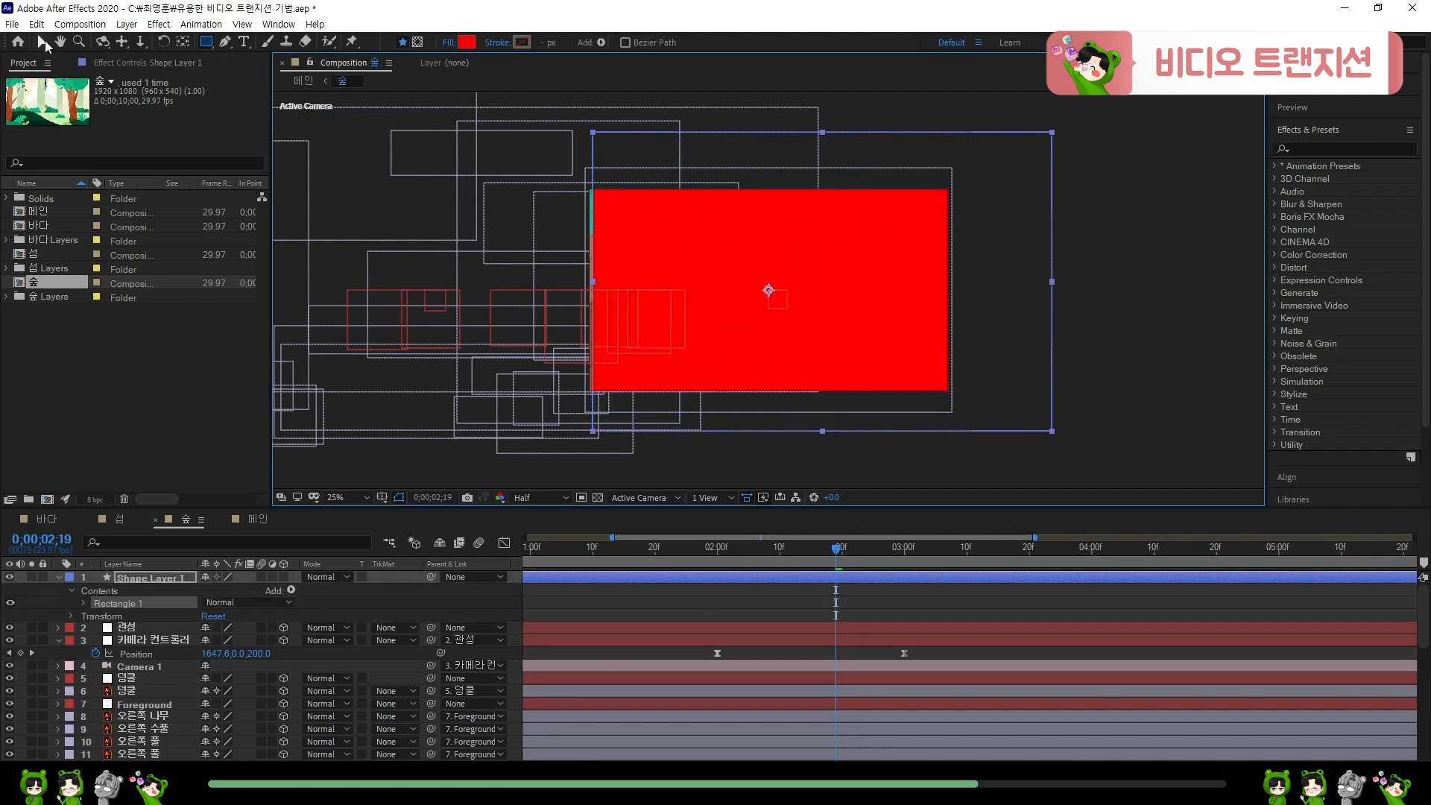
click(43, 42)
- Make Shape Layer 1 a 3D layer and place it directly below the 오른쪽 나무 layer
click(141, 573)
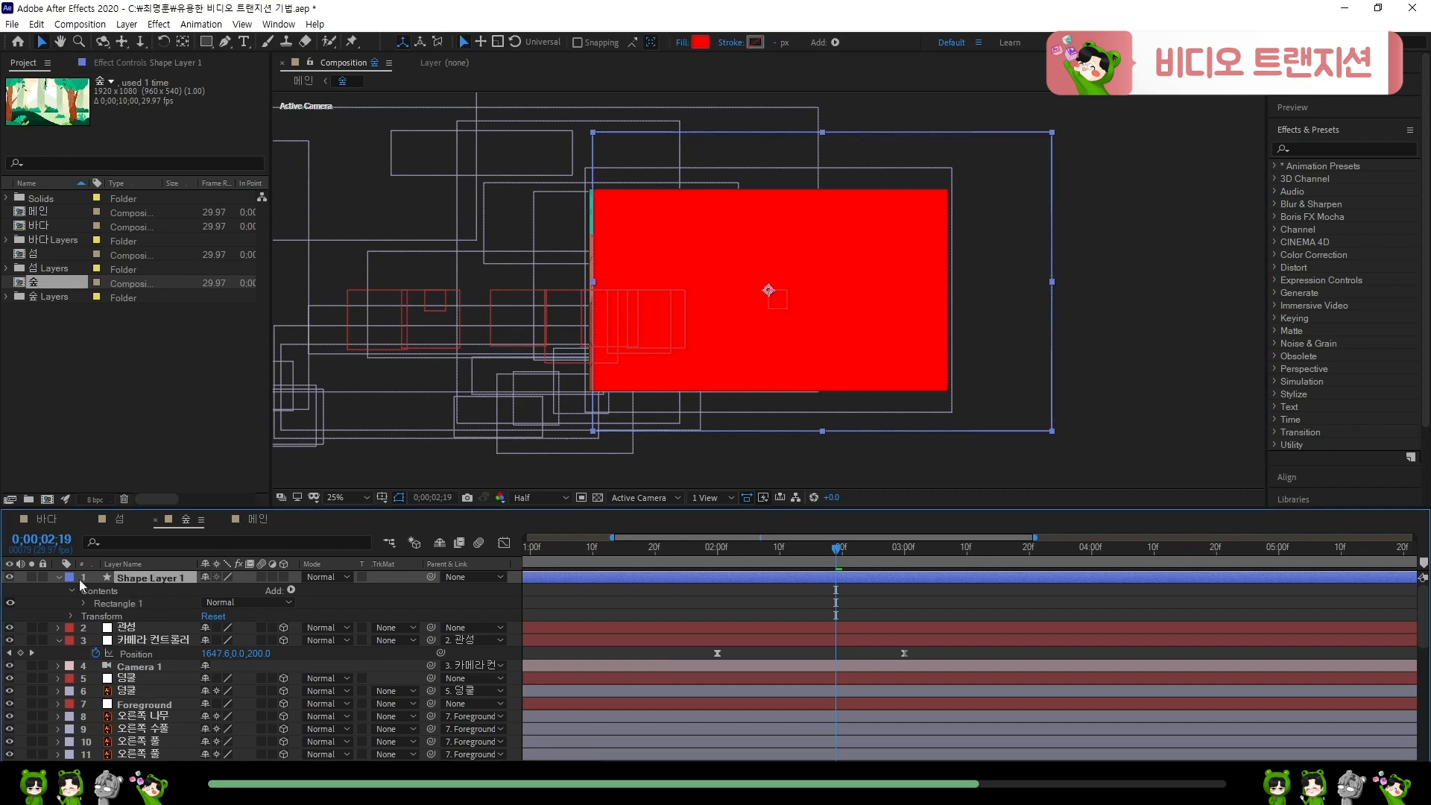
click(58, 577)
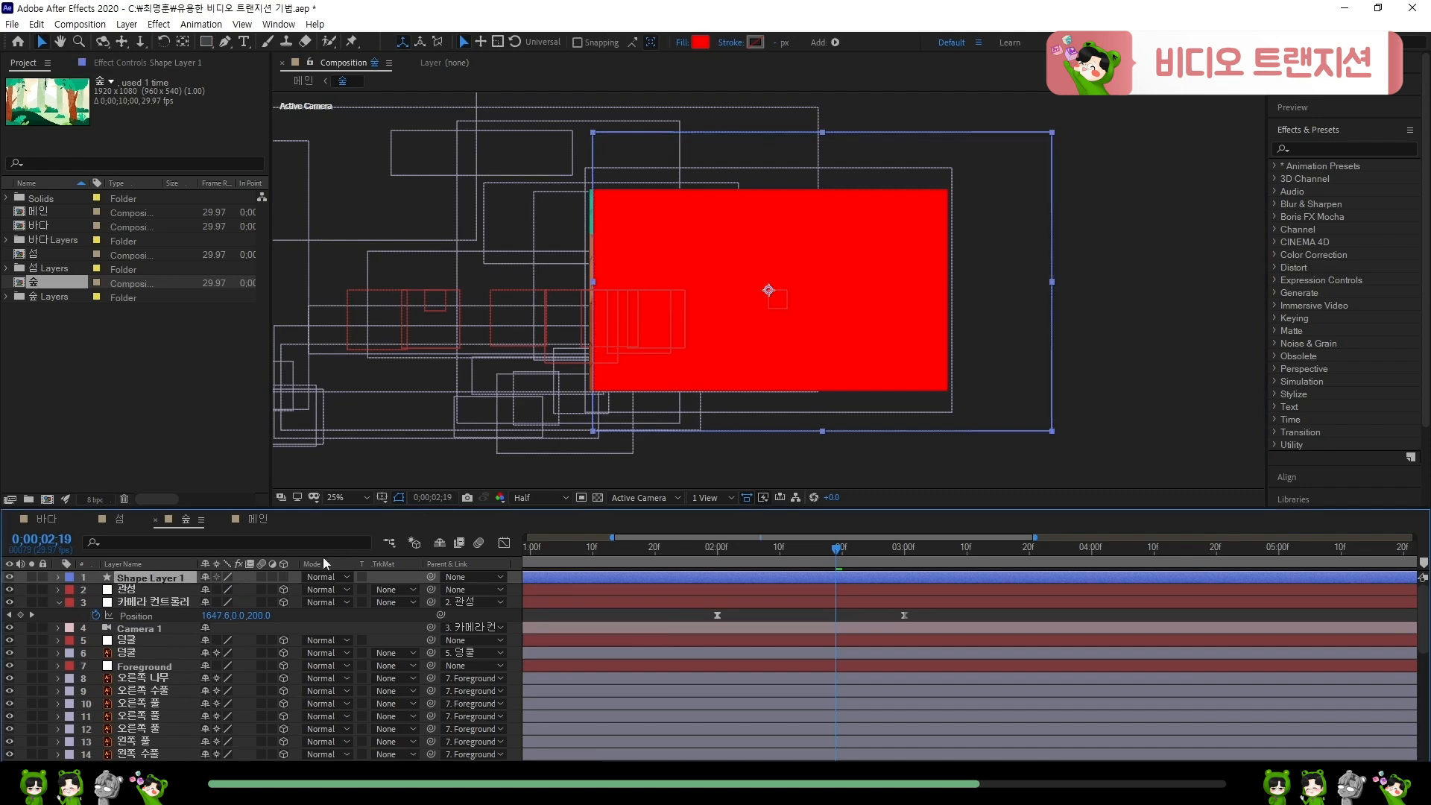
click(284, 578)
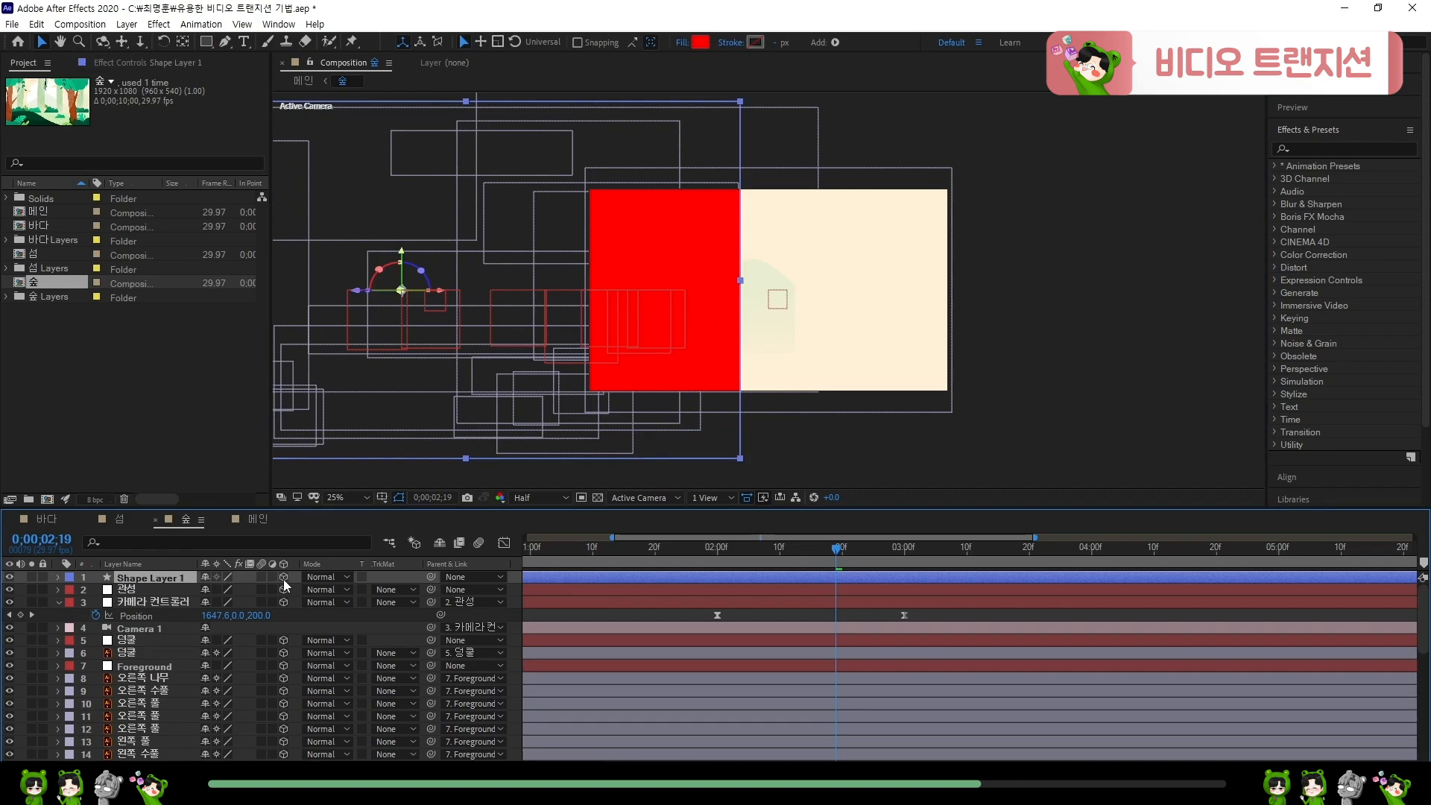
drag(149, 575, 158, 681)
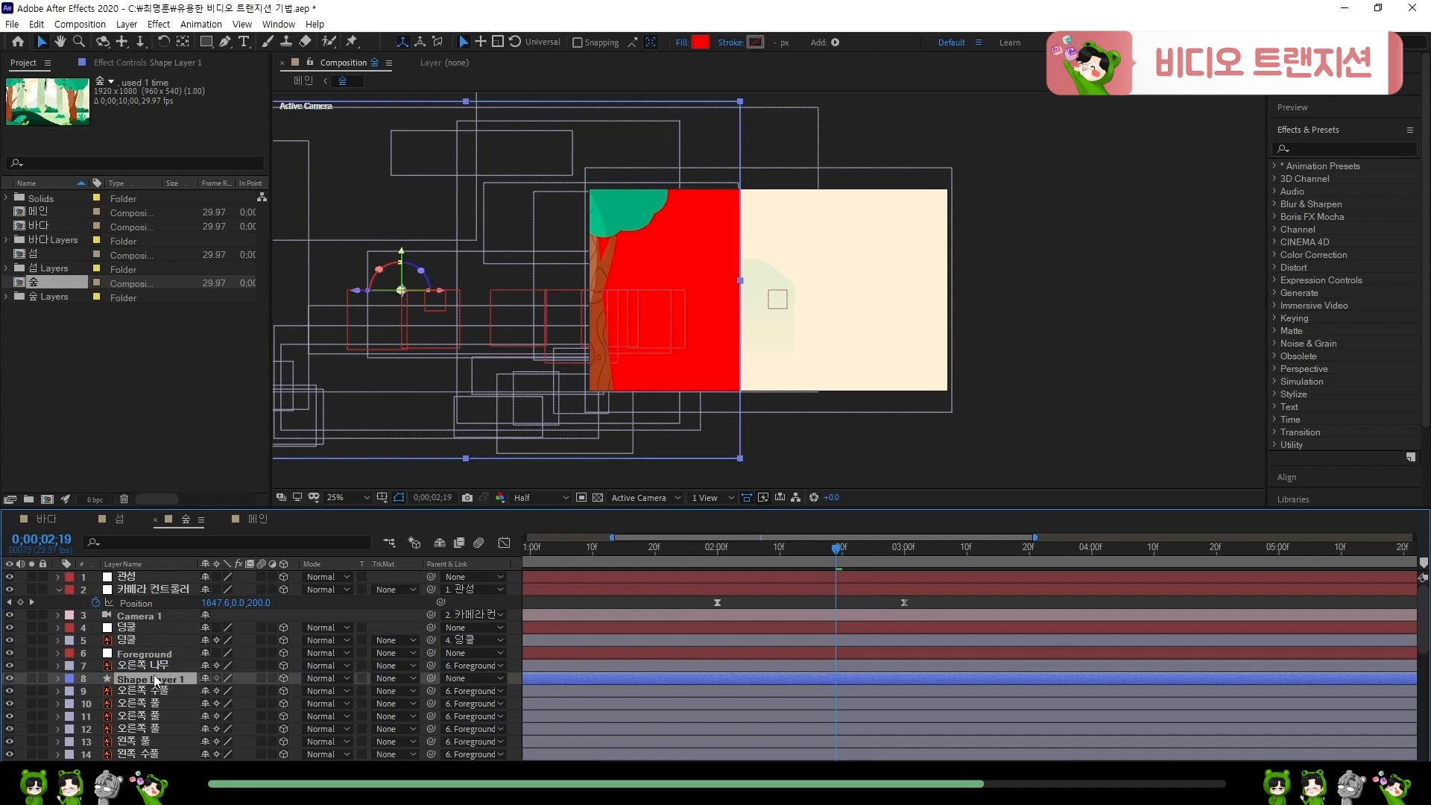
- Parent Shape Layer 1 to the Foreground null
click(144, 654)
click(180, 677)
mouse_move(431, 678)
mouse_down()
mouse_move(185, 675)
mouse_move(168, 656)
mouse_up()
- At 2 seconds 10 frames, slide Shape Layer 1 along X until its edge hides behind the right tree, and scrub to check coverage
drag(808, 558, 779, 561)
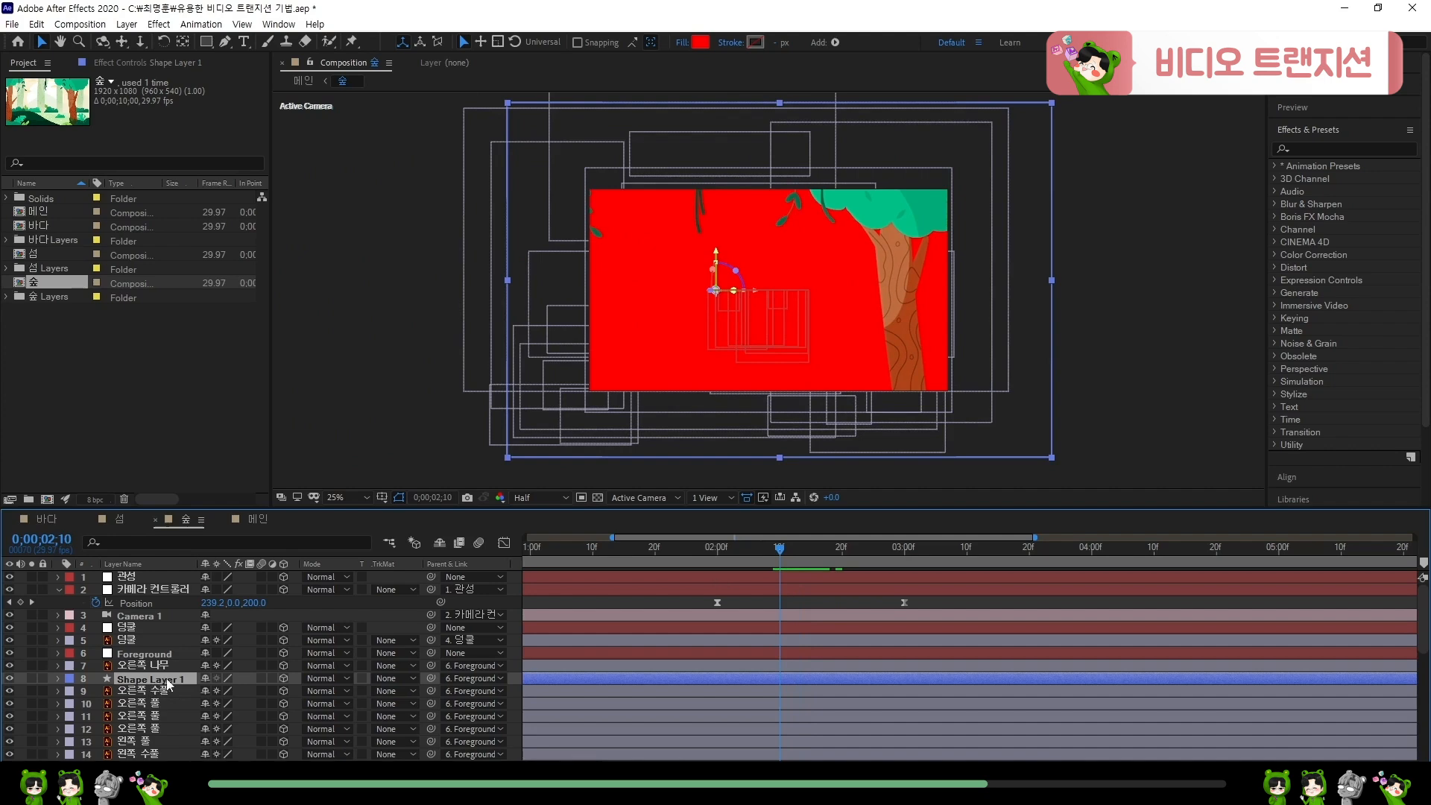
drag(756, 297, 883, 290)
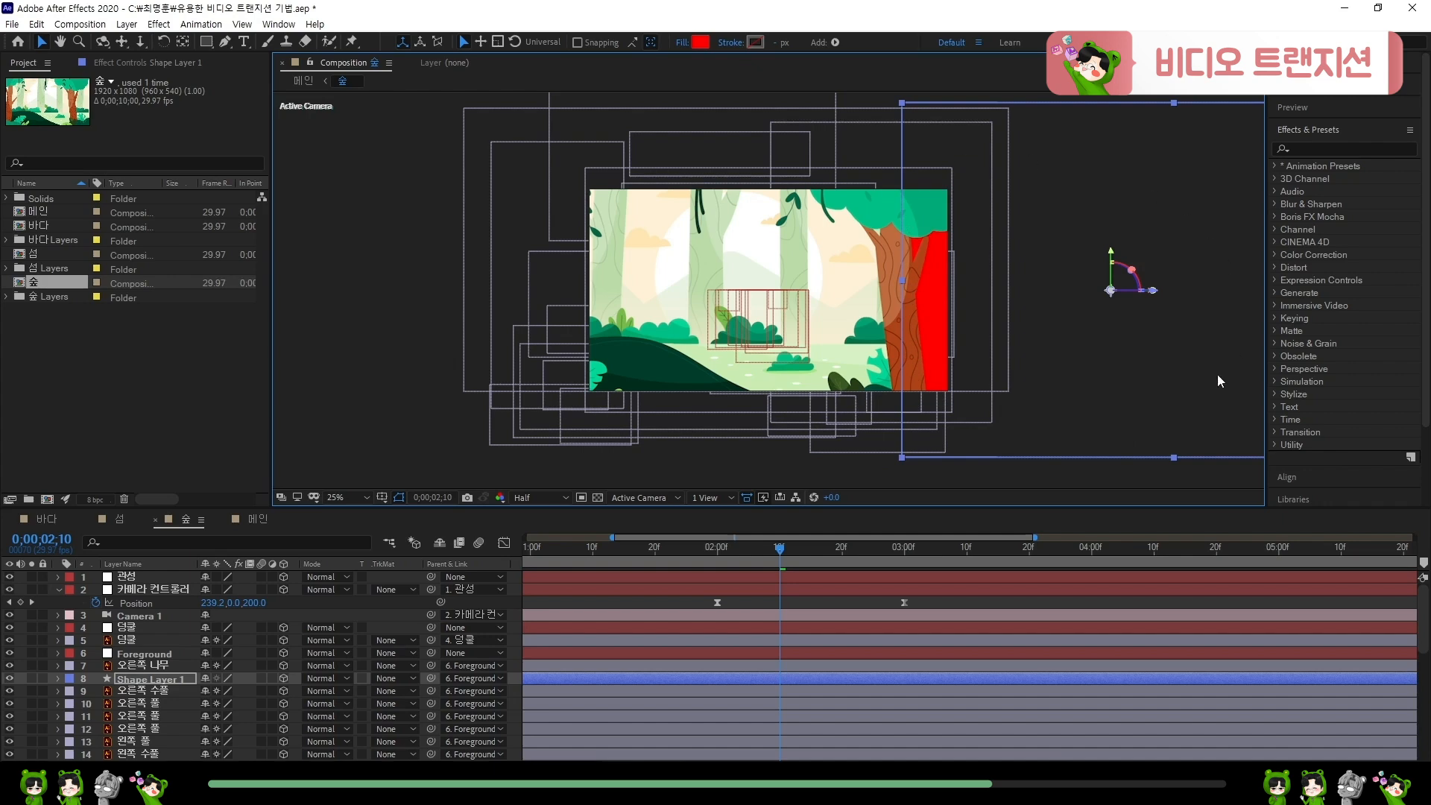
drag(758, 547, 401, 570)
drag(516, 574, 996, 584)
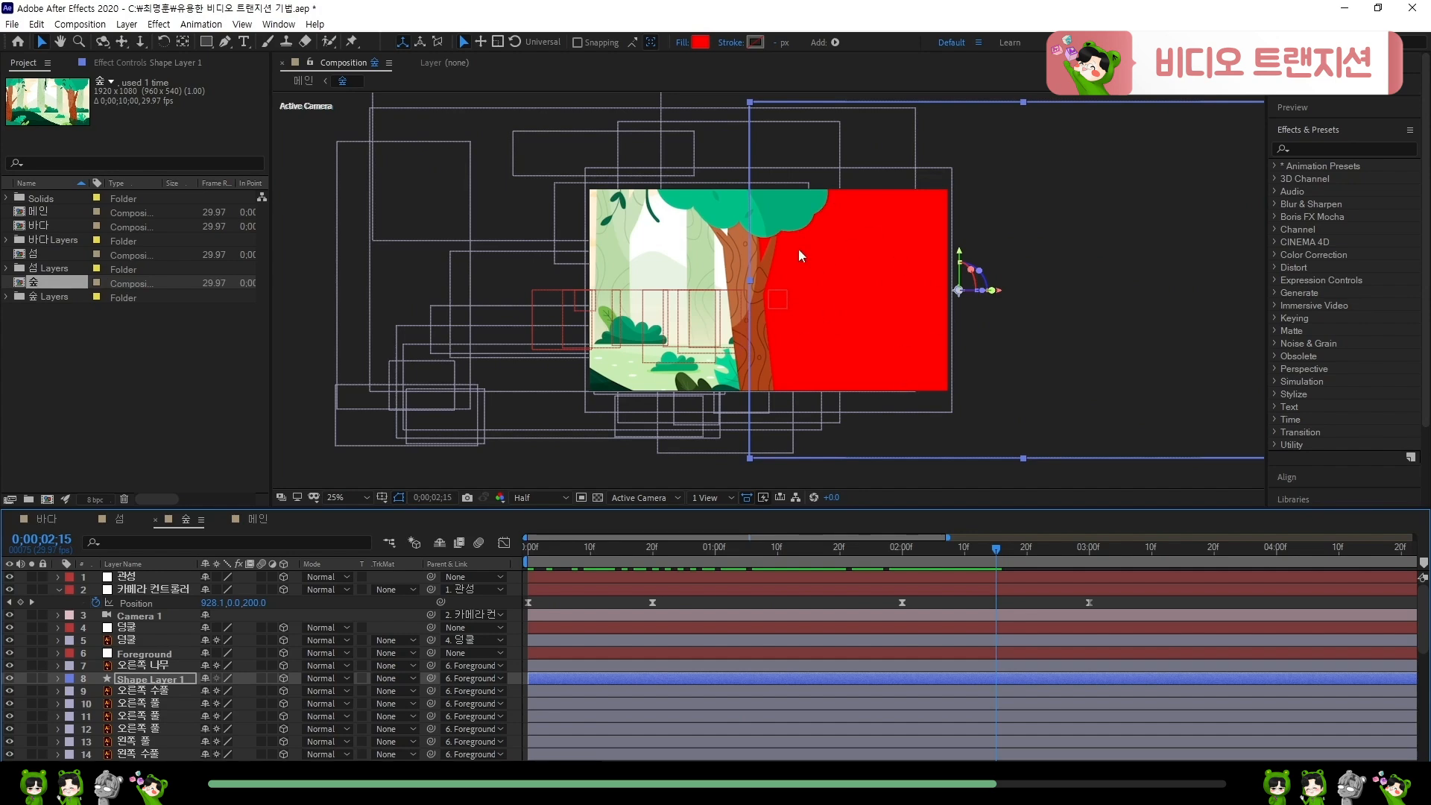
drag(999, 548, 1146, 551)
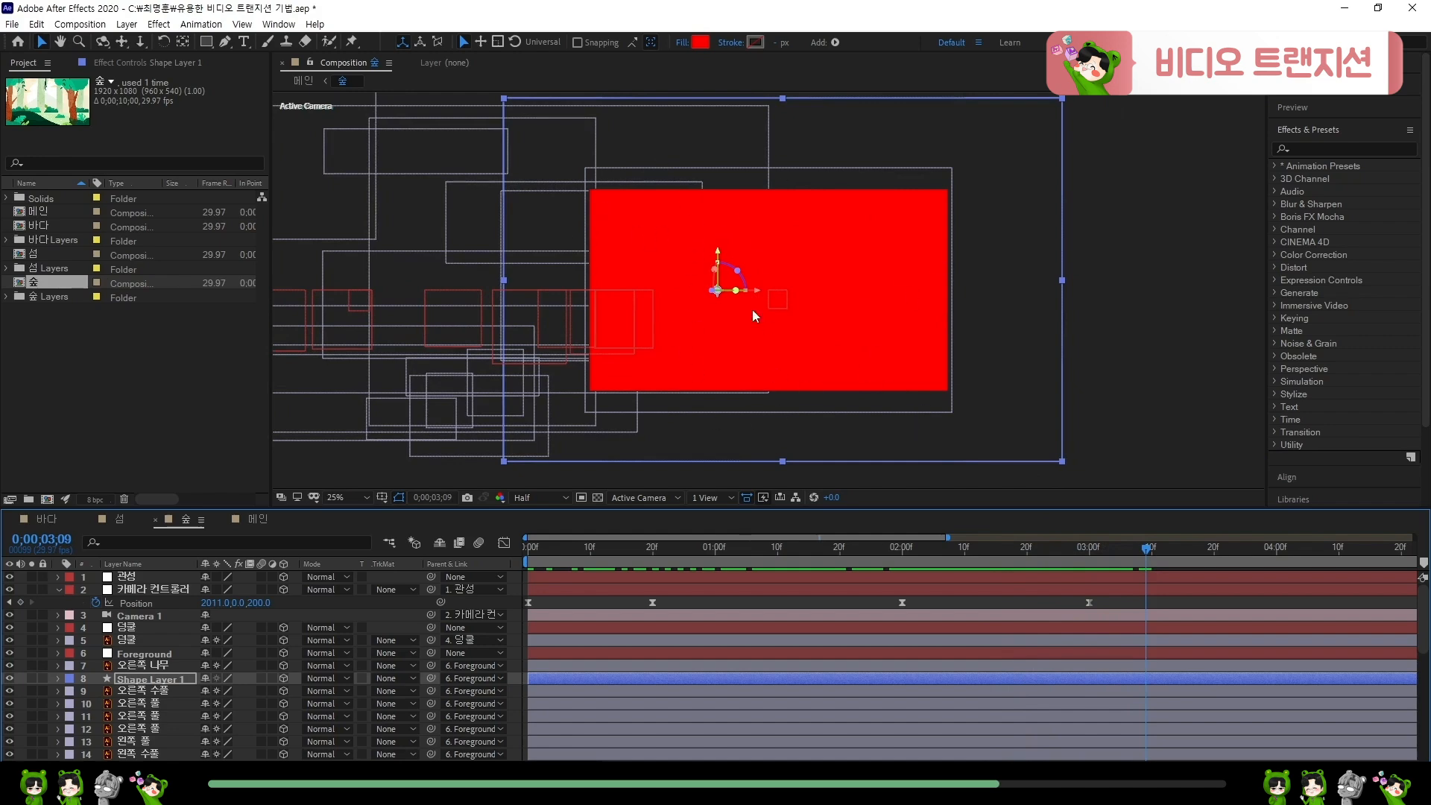
drag(1111, 545, 549, 629)
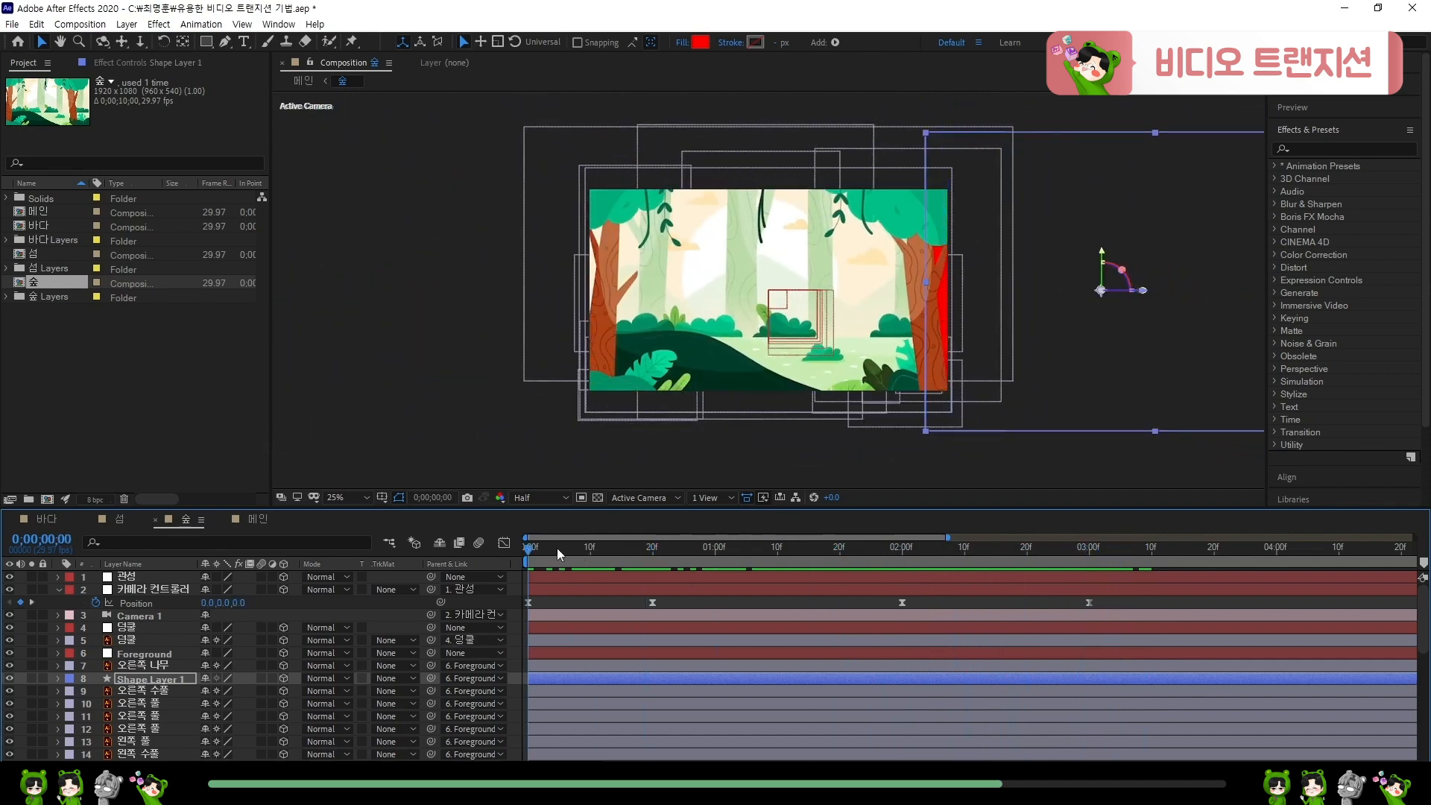
- Trim the start of Shape Layer 1 to 2 seconds and scrub from the beginning to past the end of the exit move
key(space)
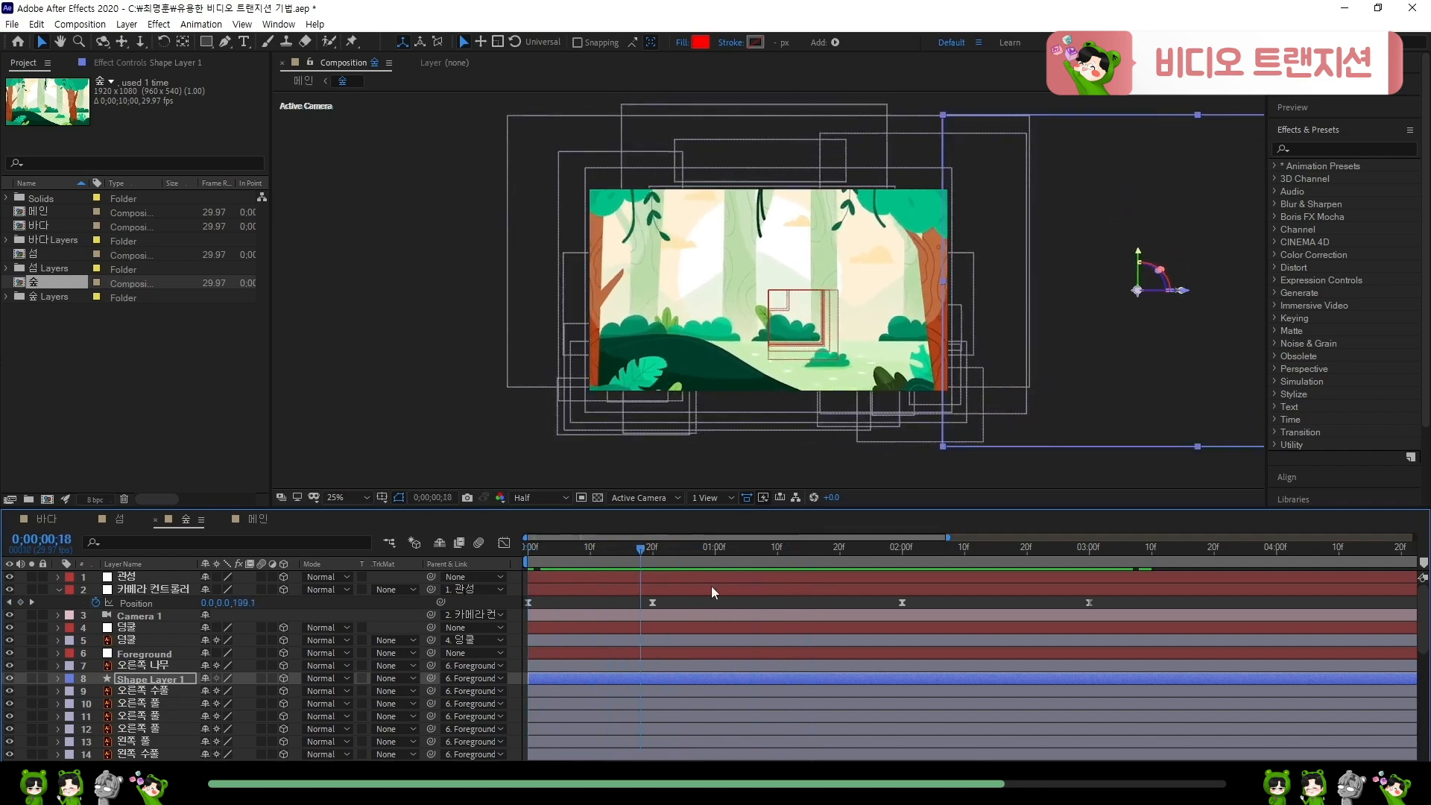
drag(711, 586, 900, 586)
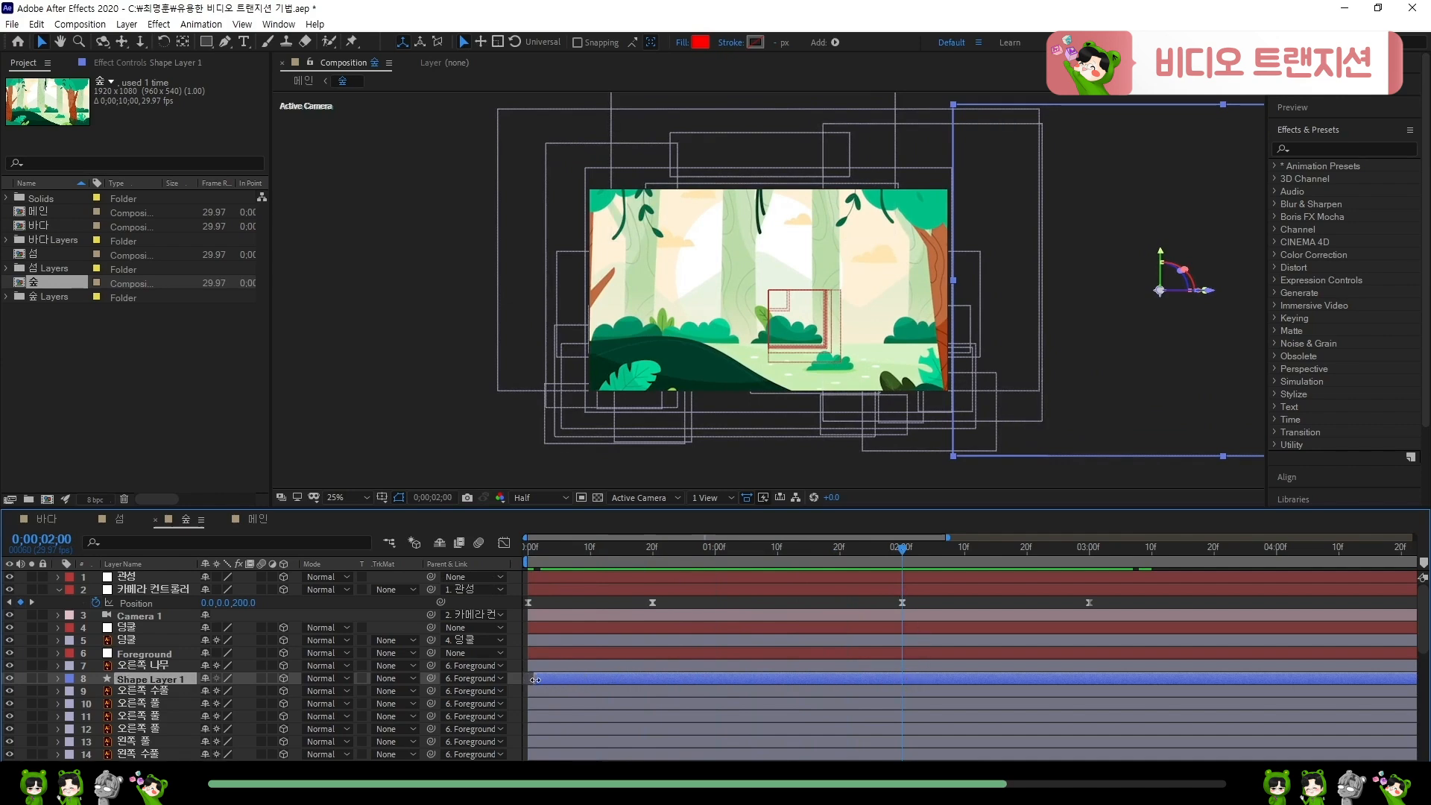
drag(535, 678, 882, 682)
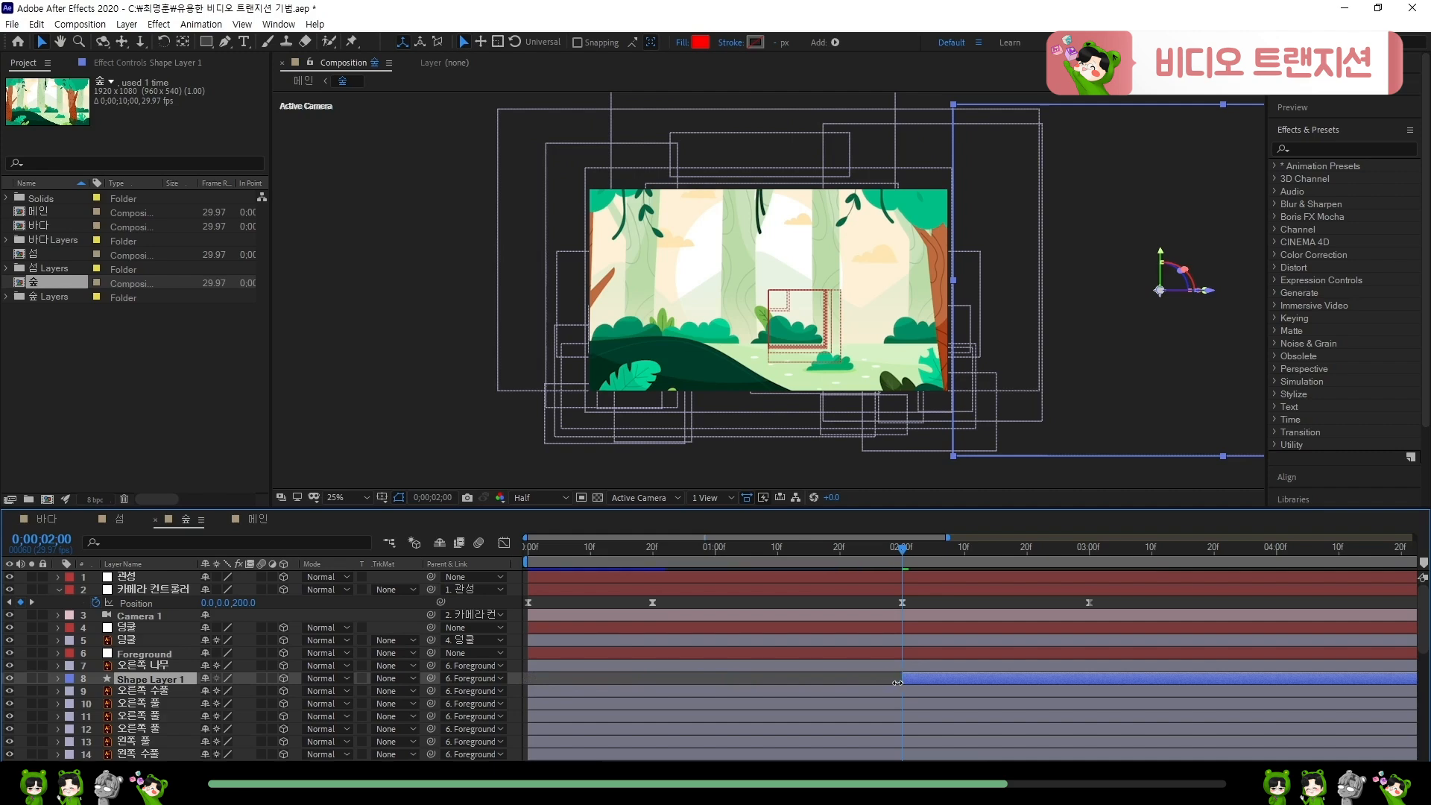
drag(896, 556, 609, 565)
key(Home)
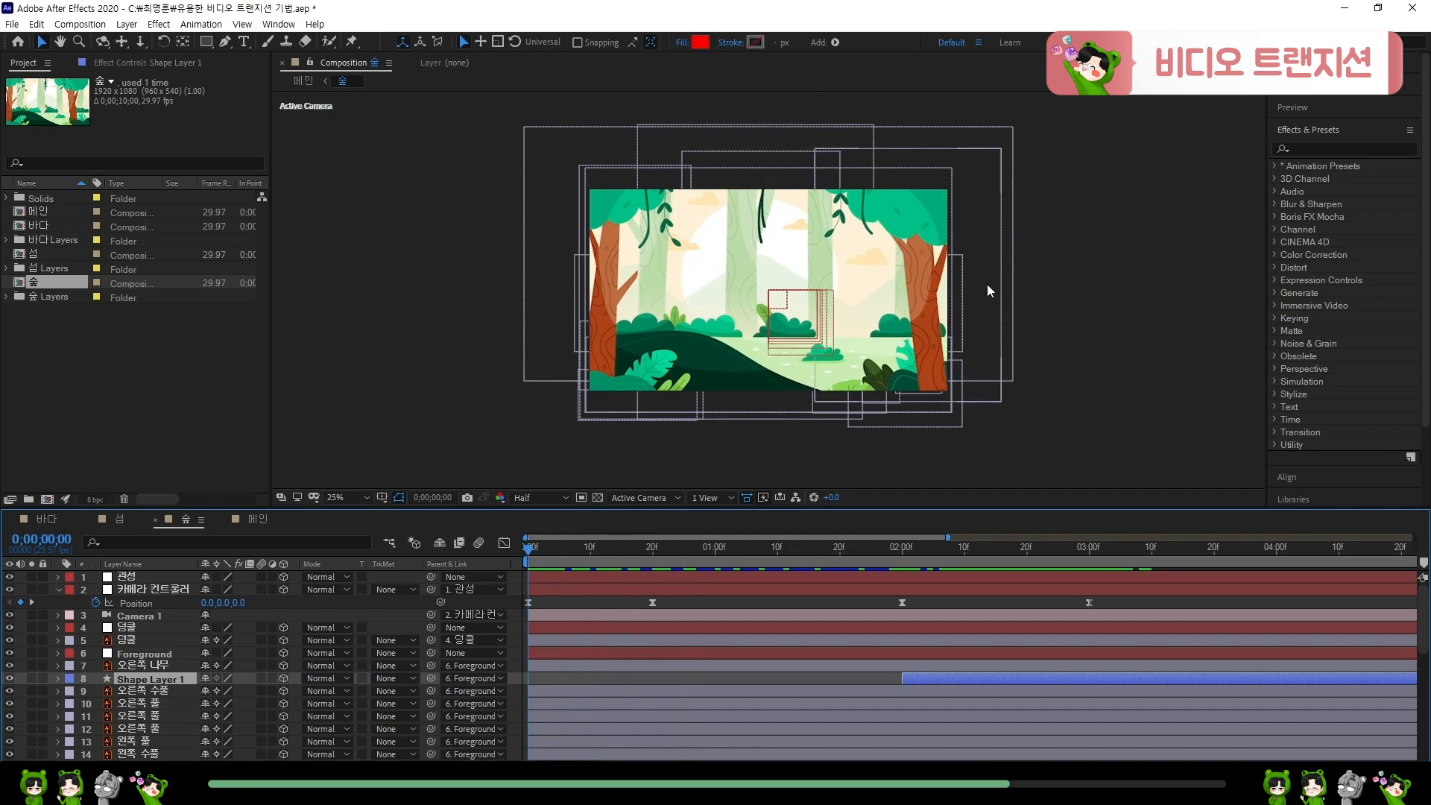
drag(566, 548, 1138, 602)
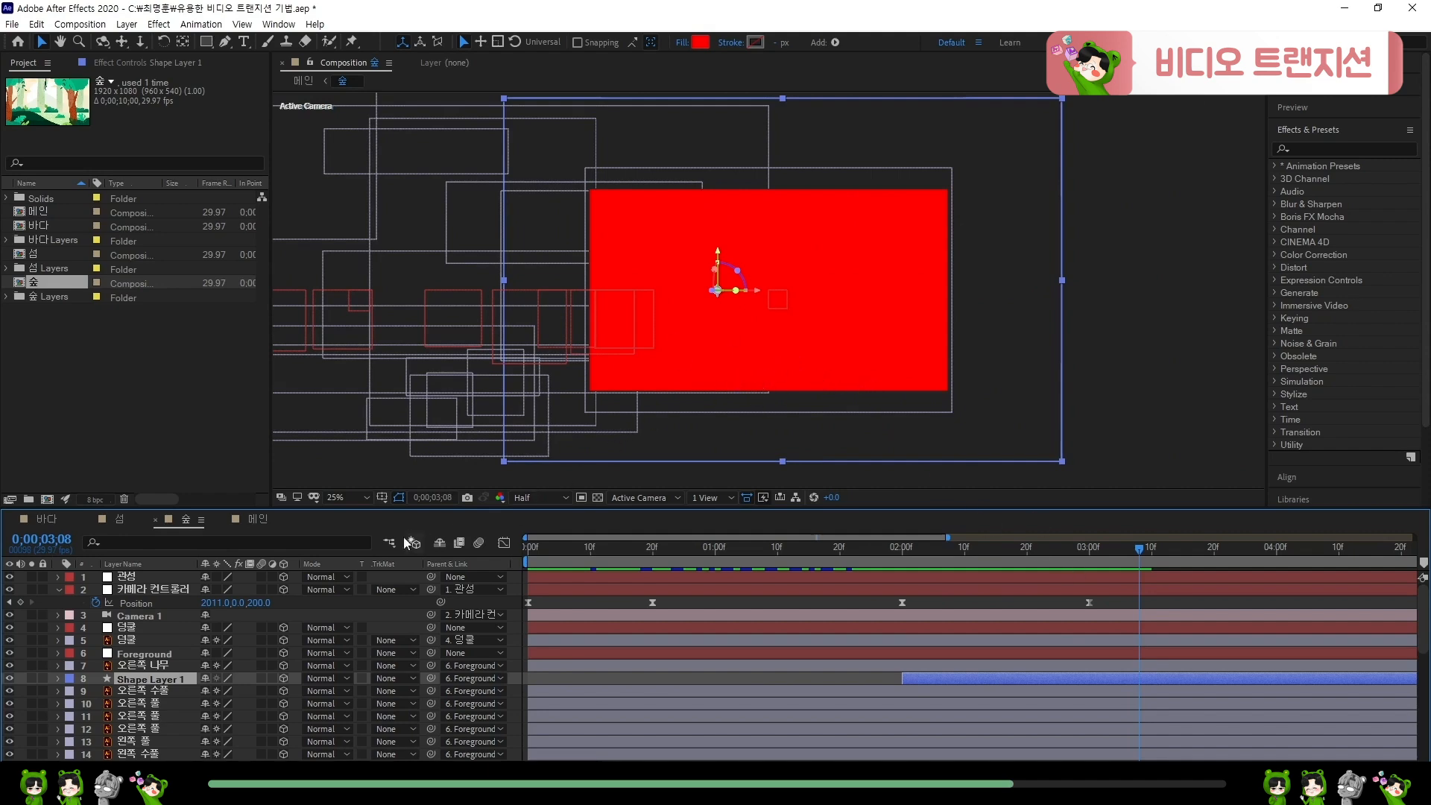
click(357, 498)
click(359, 534)
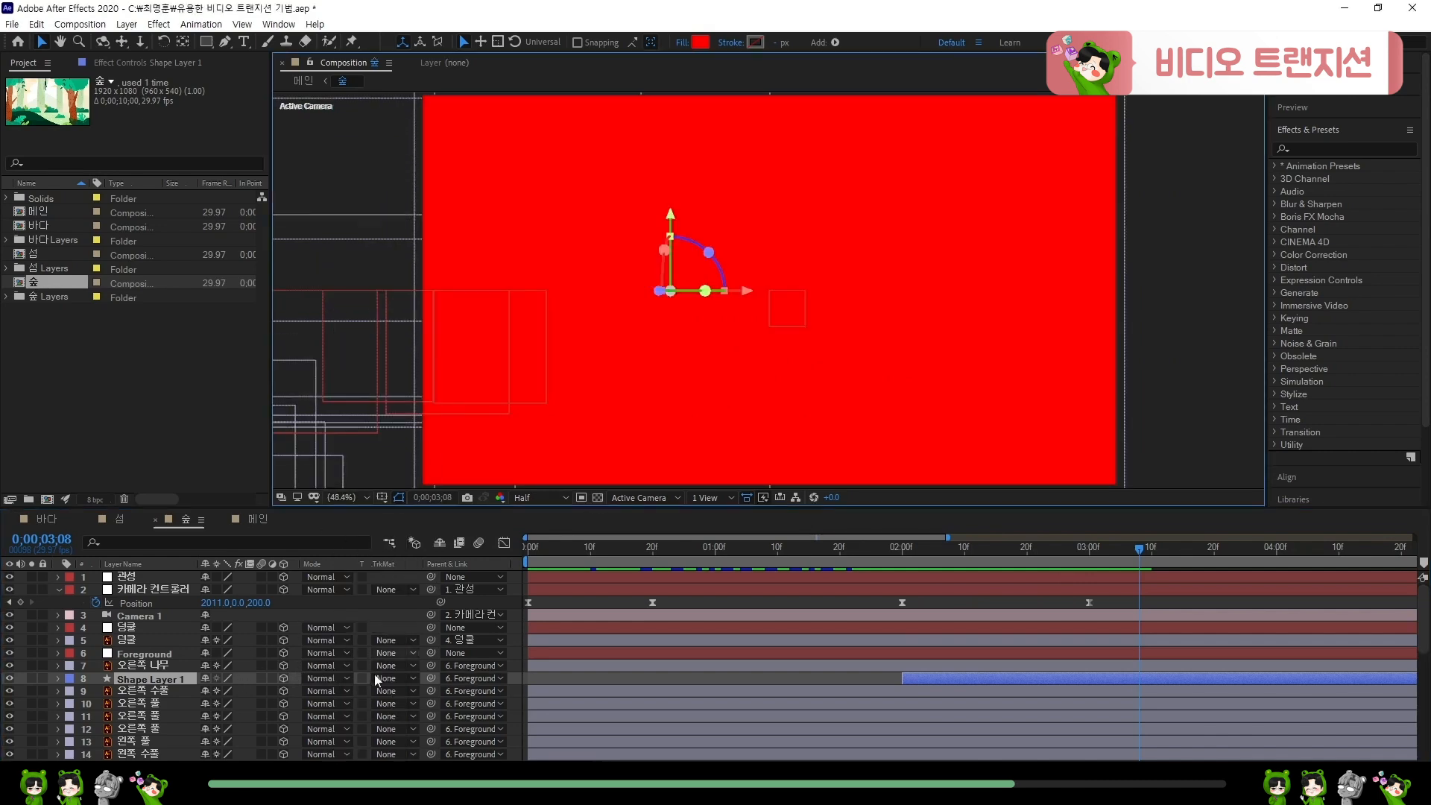
click(323, 678)
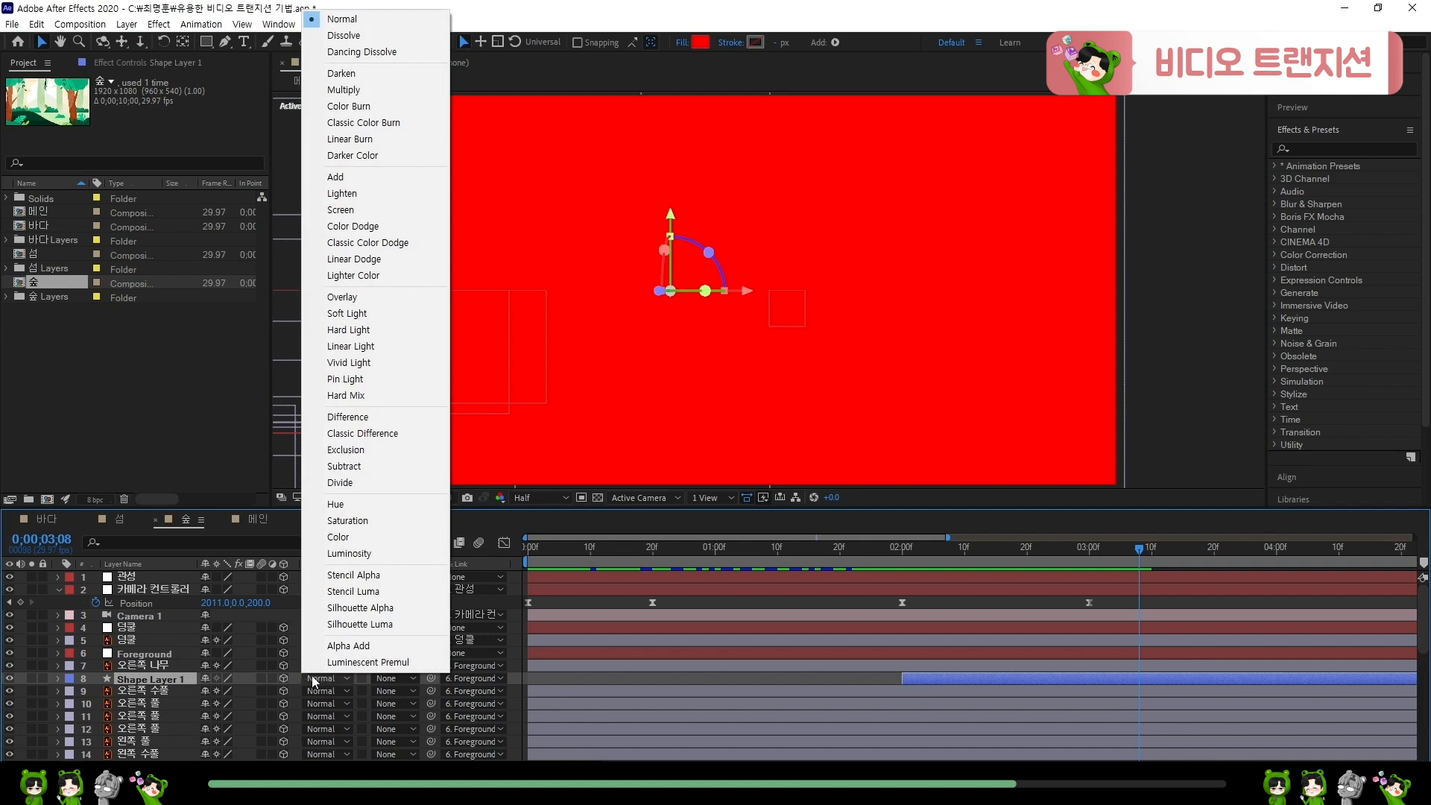
click(294, 676)
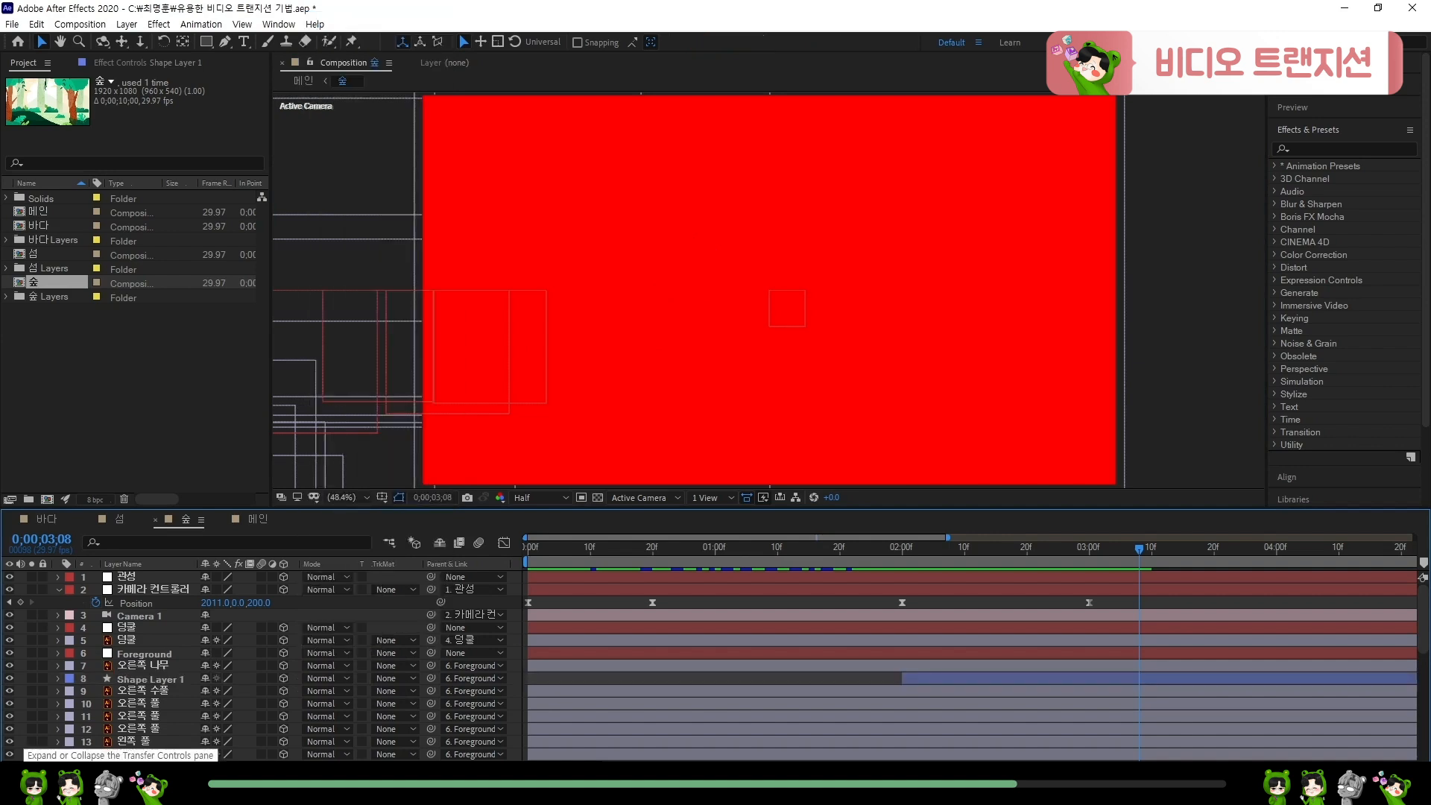
click(23, 767)
click(24, 767)
click(24, 768)
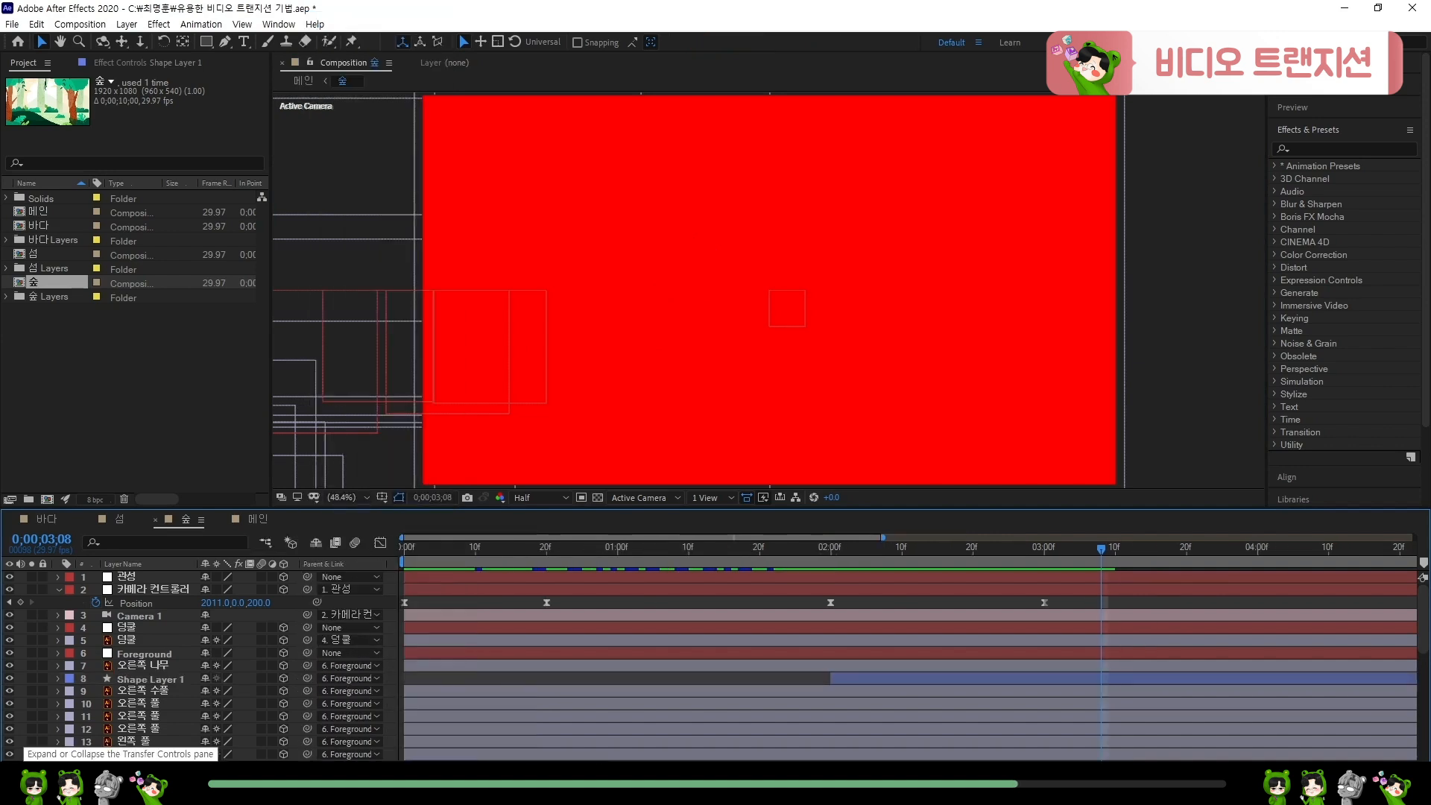
click(23, 768)
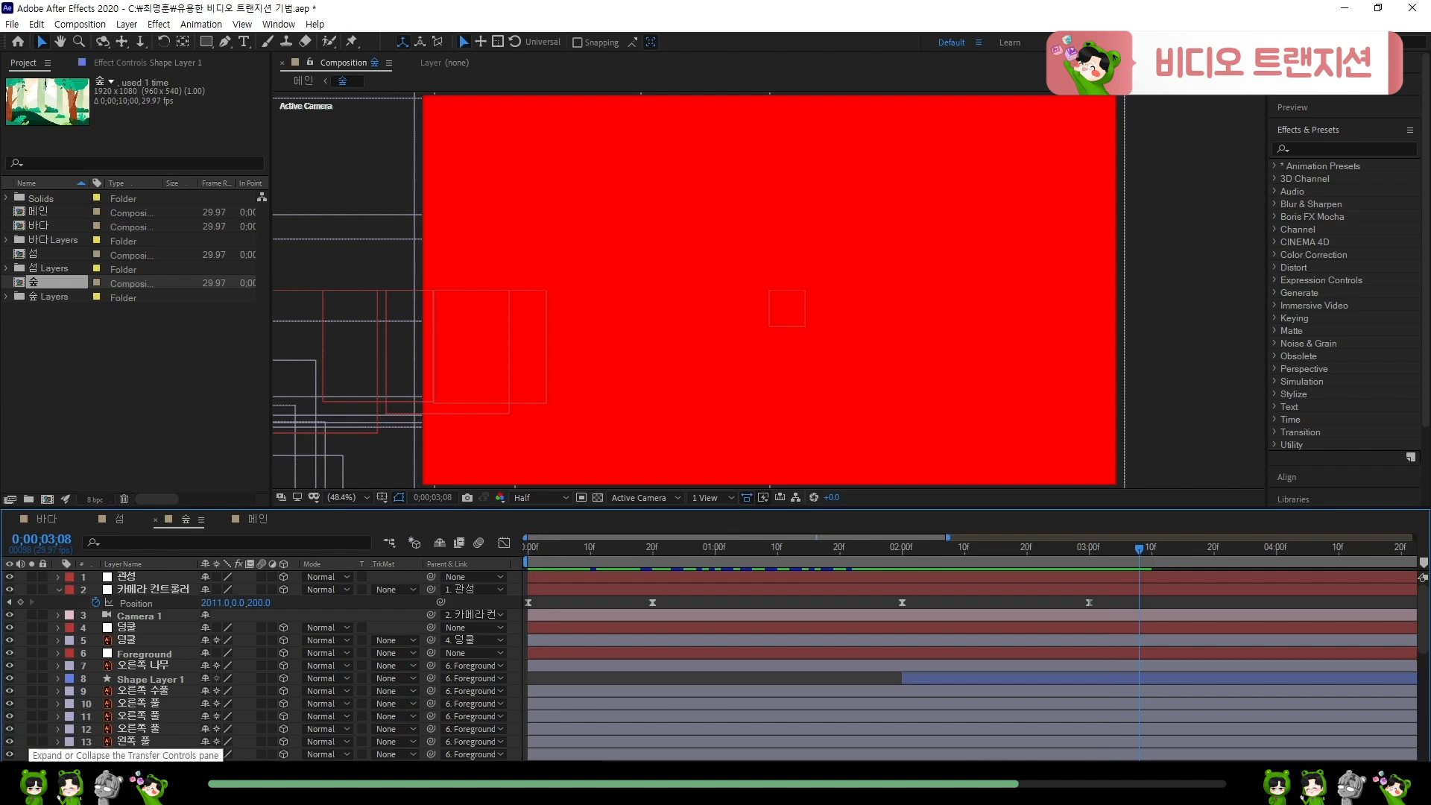
- Set the blending mode of Shape Layer 1 to Silhouette Alpha and scrub back to about 2 seconds 18 frames
click(173, 679)
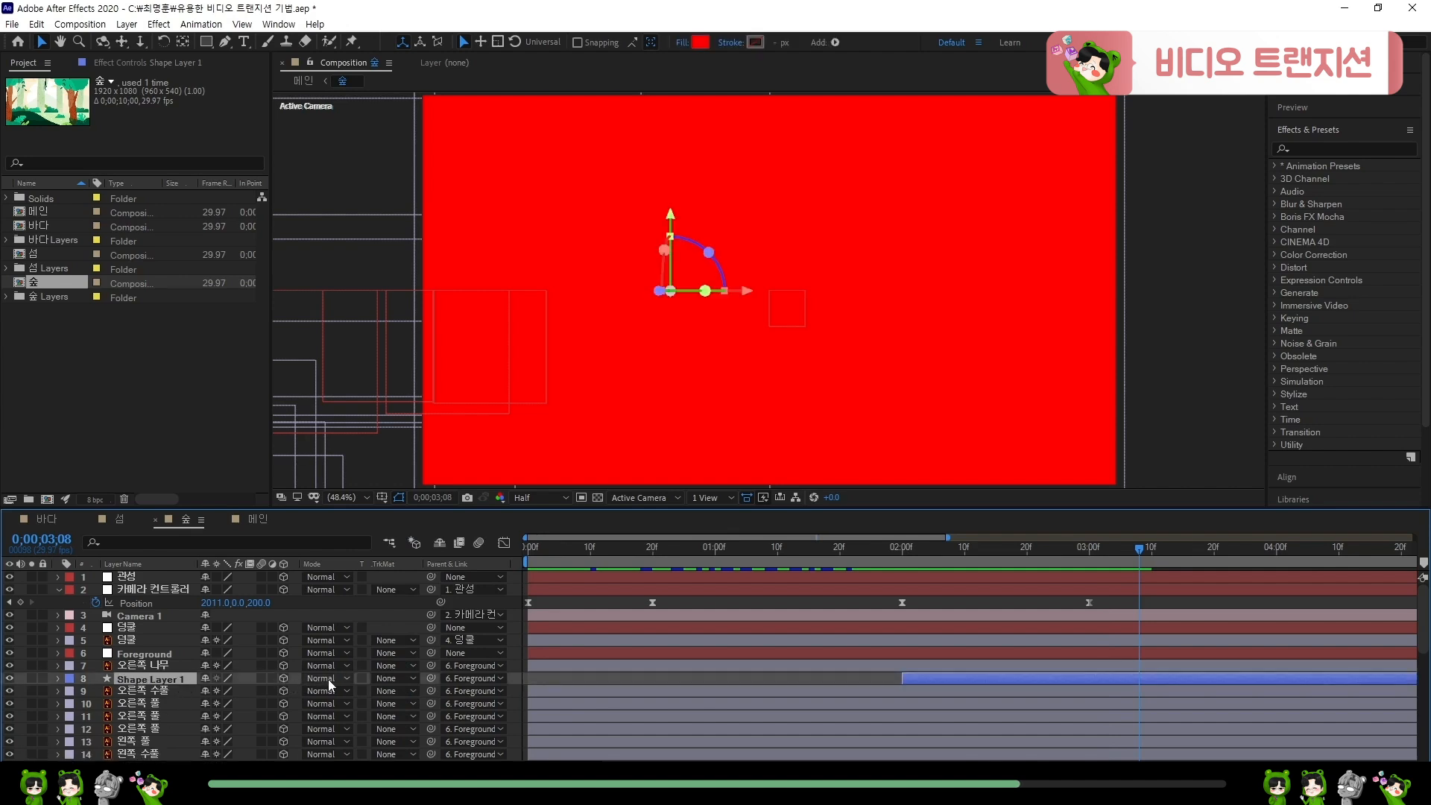
click(328, 678)
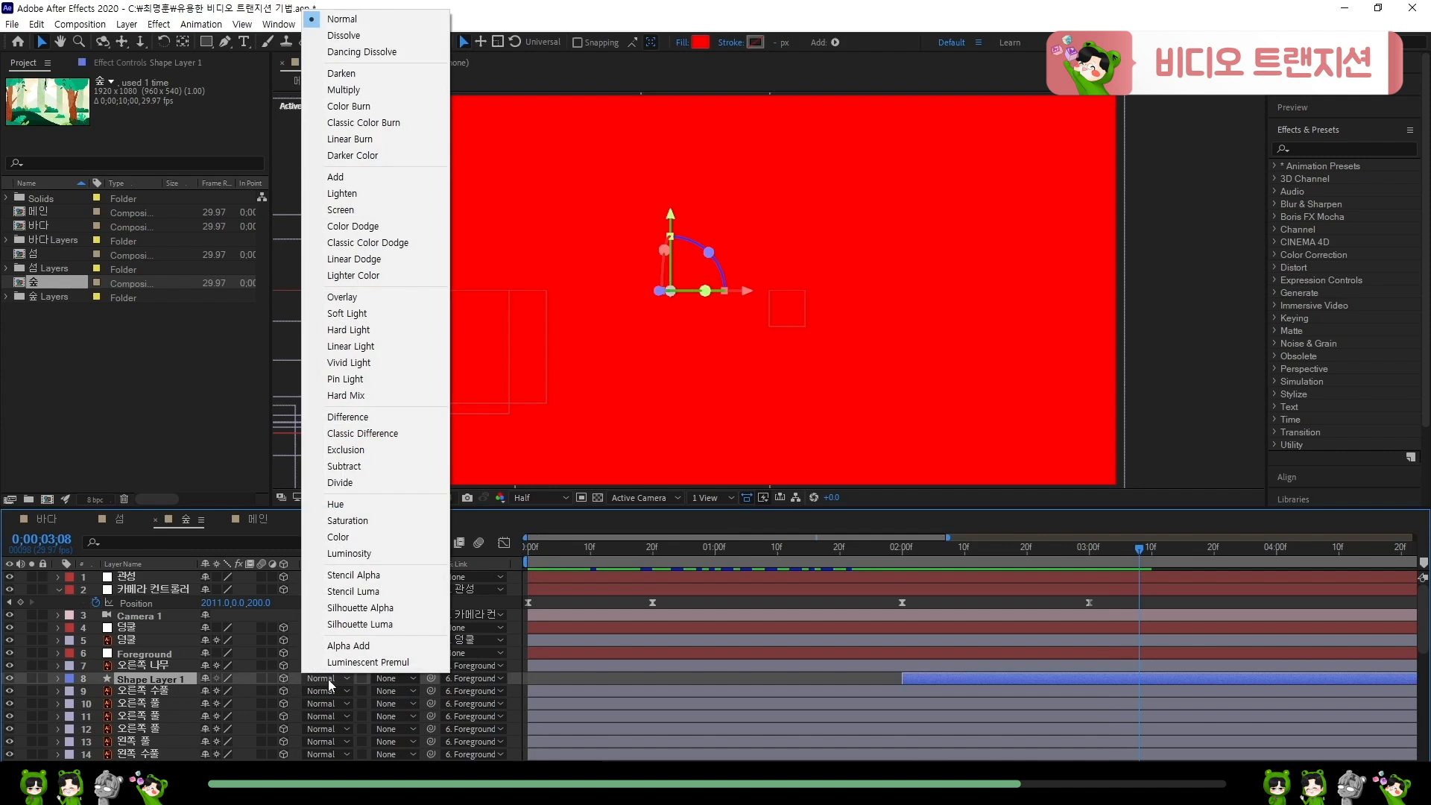
click(386, 607)
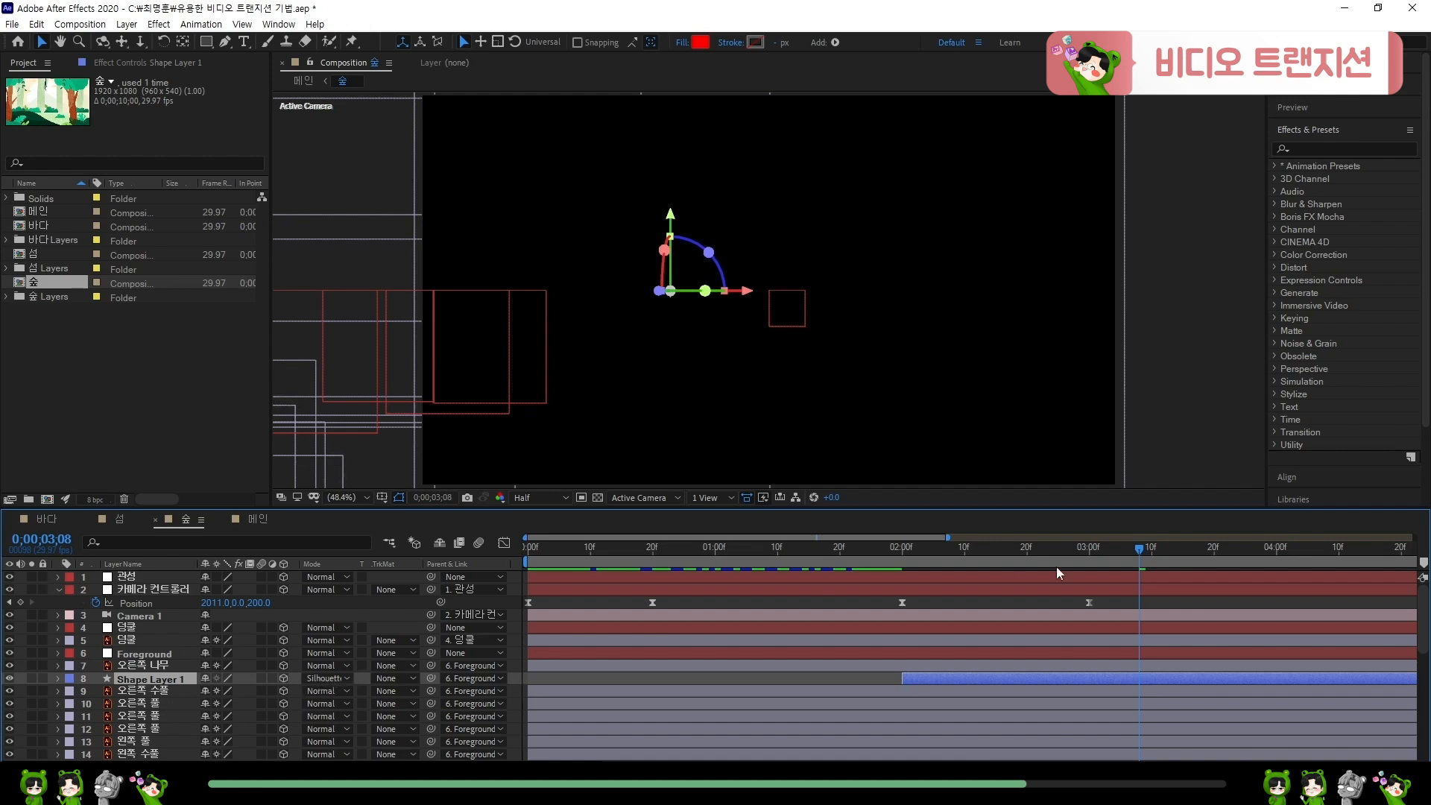
drag(1101, 556, 1014, 571)
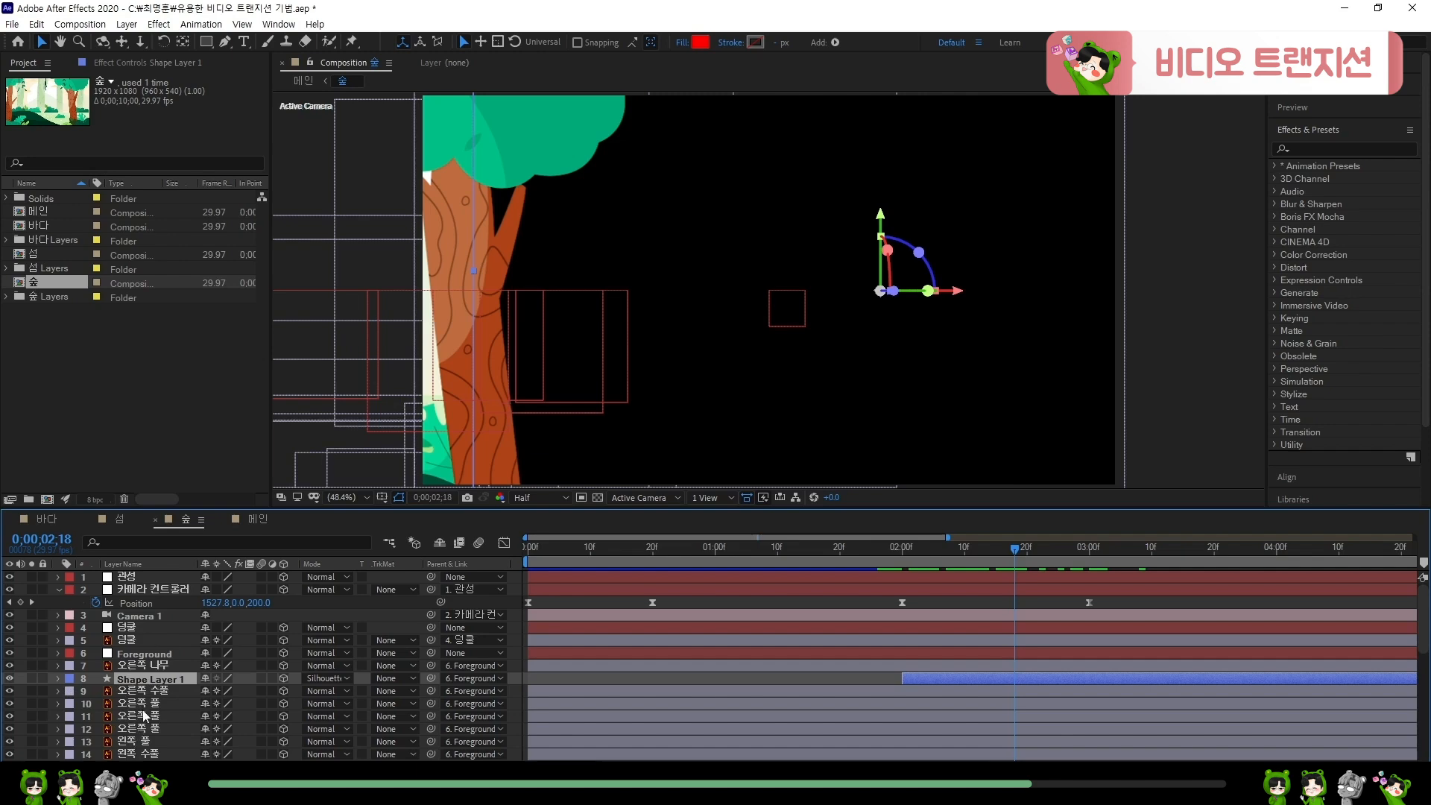
- Show the transparency grid in the 숲 composition and play the exit move from the start to check the cut-out behind the tree
click(599, 497)
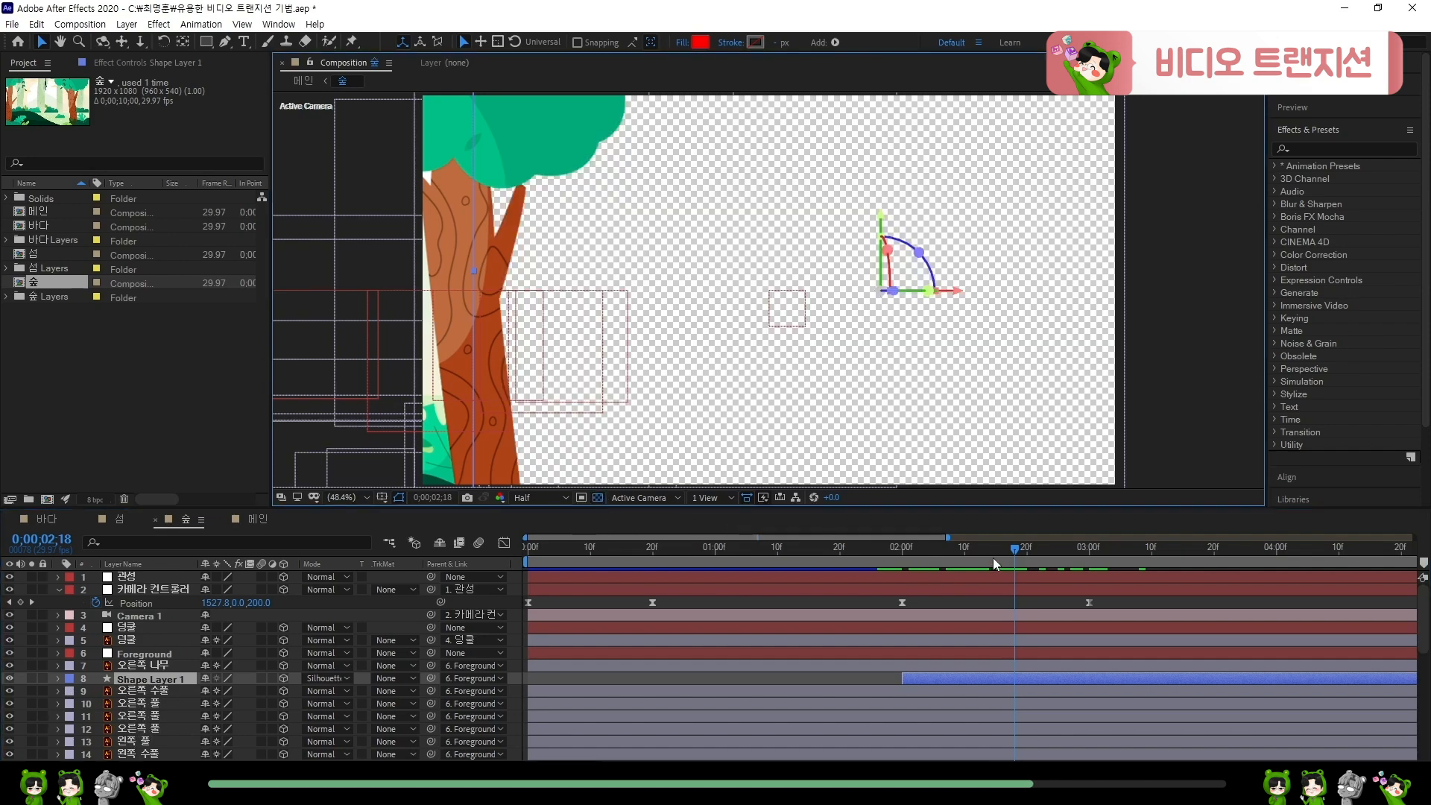
drag(992, 557, 445, 570)
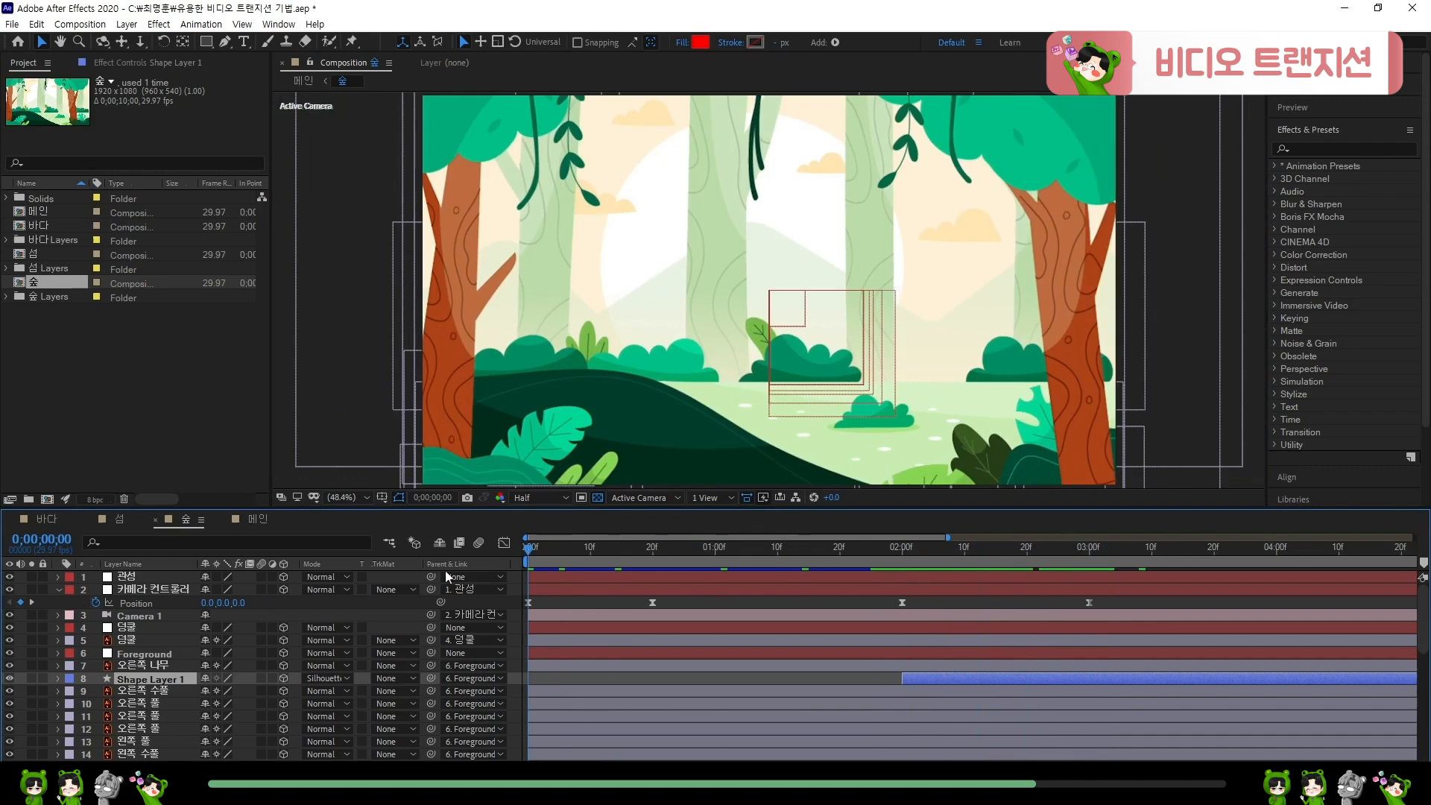
click(973, 599)
key(space)
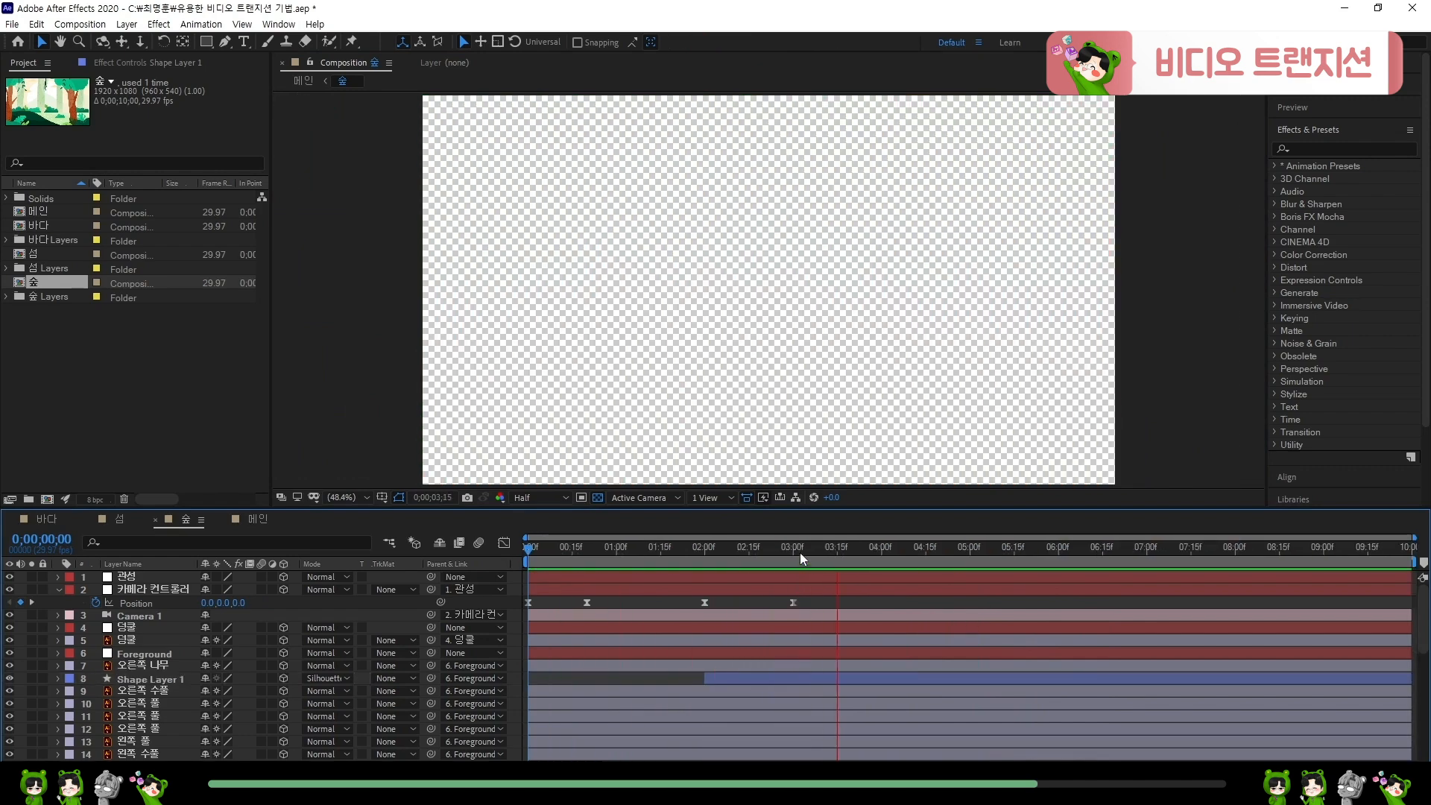
mouse_move(799, 552)
mouse_down()
mouse_move(691, 554)
mouse_move(811, 558)
mouse_up()
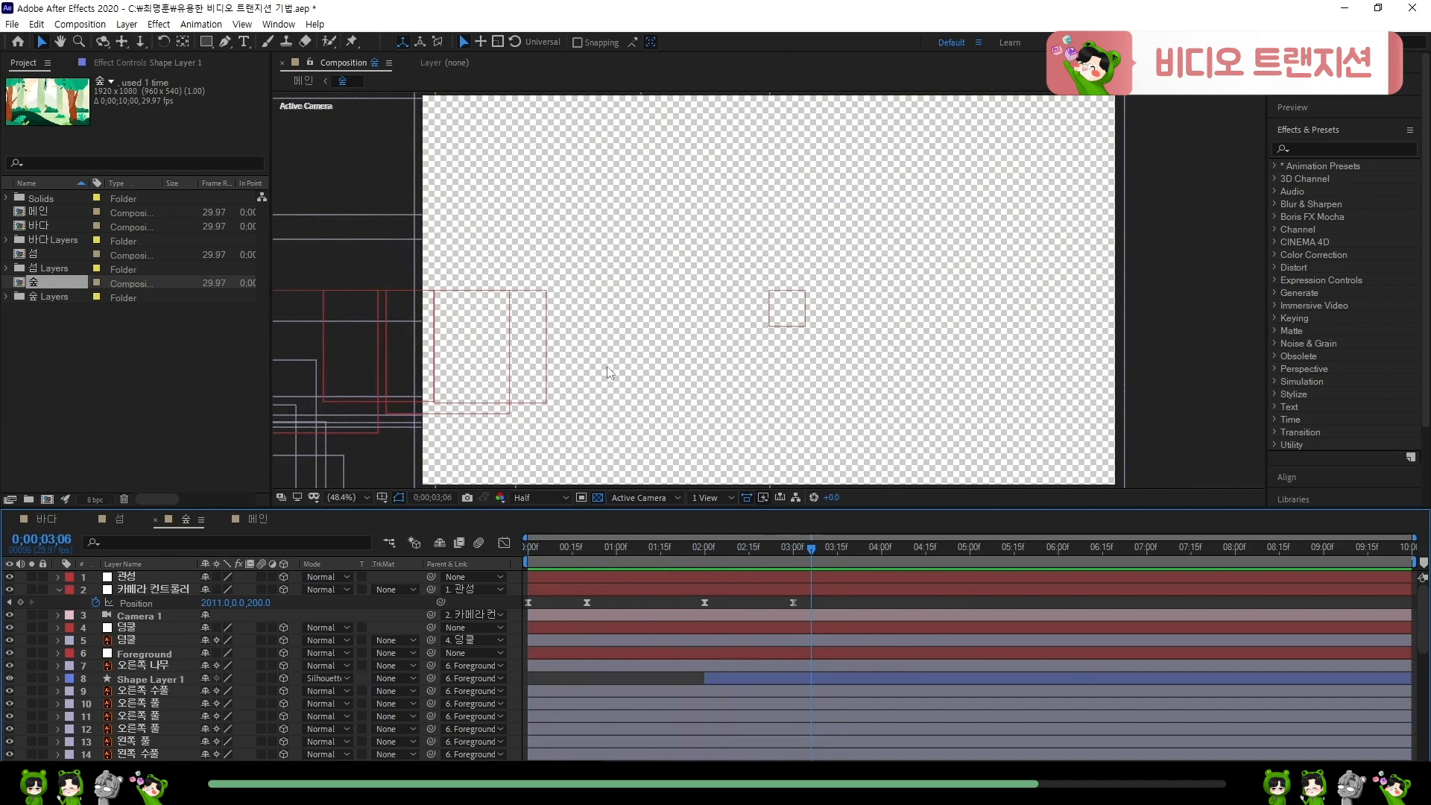
- Save the project and preview the forest's exit in the 메인 composition over the transparency grid, scrubbing to about 4 seconds 29 frames
key(ctrl+s)
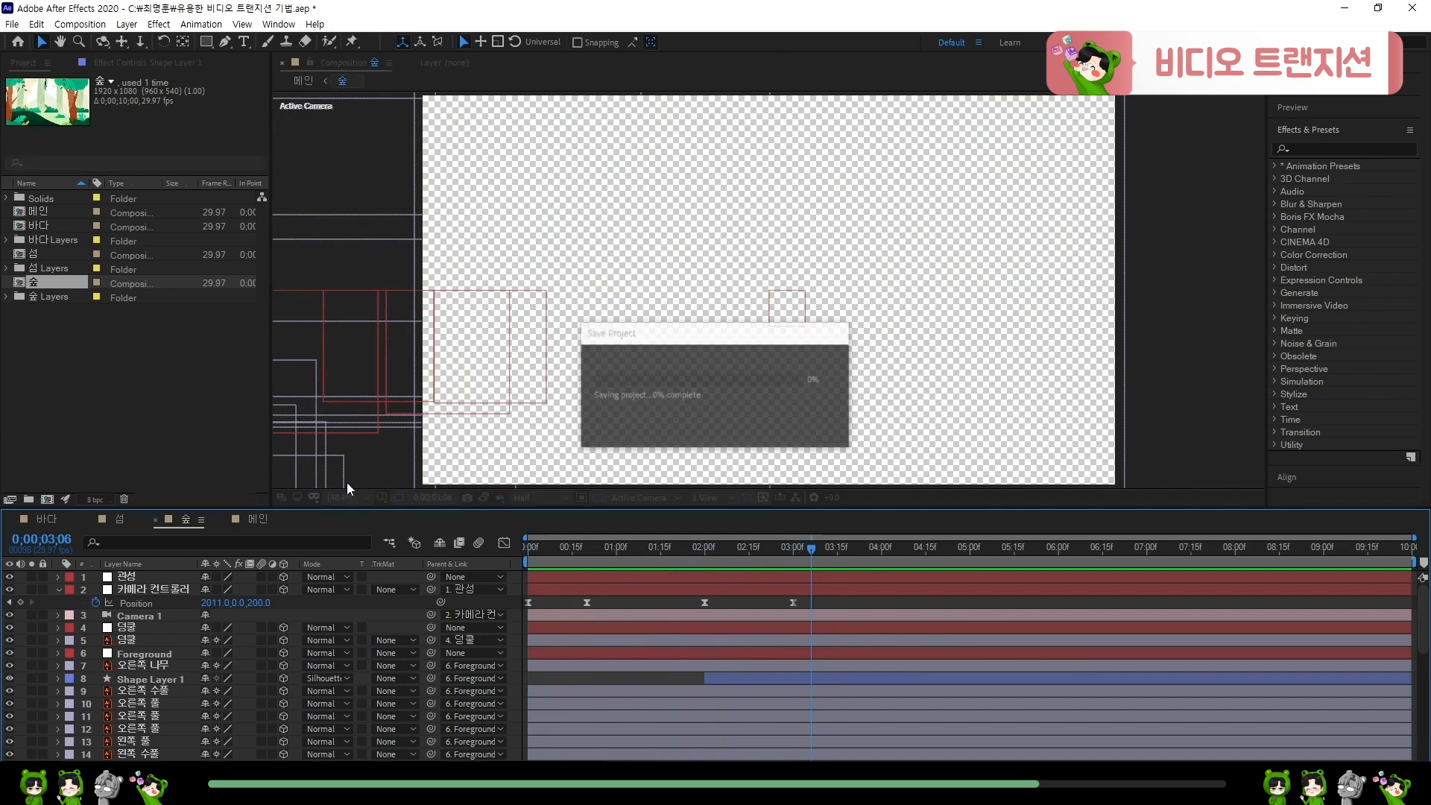
click(254, 516)
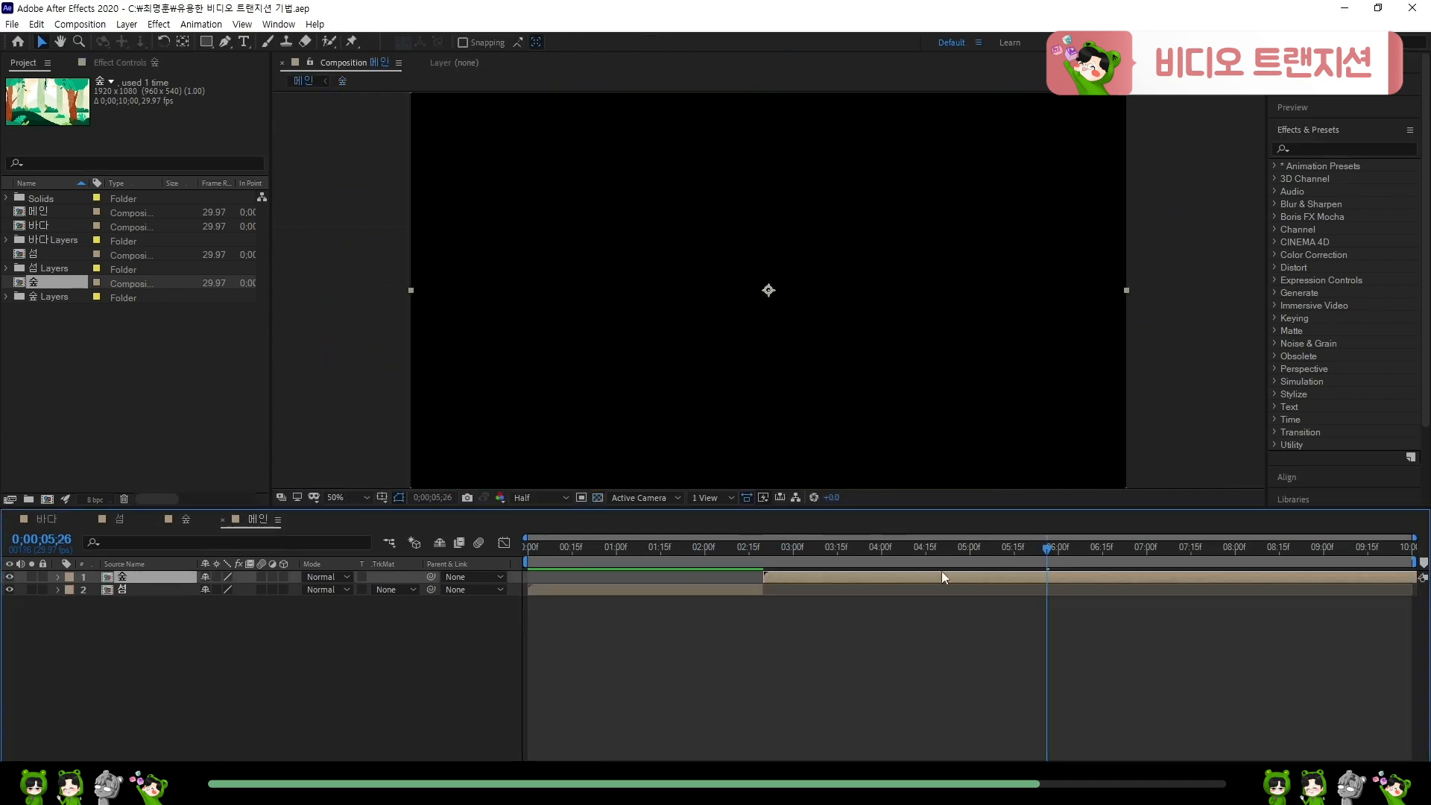
drag(939, 555, 846, 553)
key(space)
click(597, 498)
key(space)
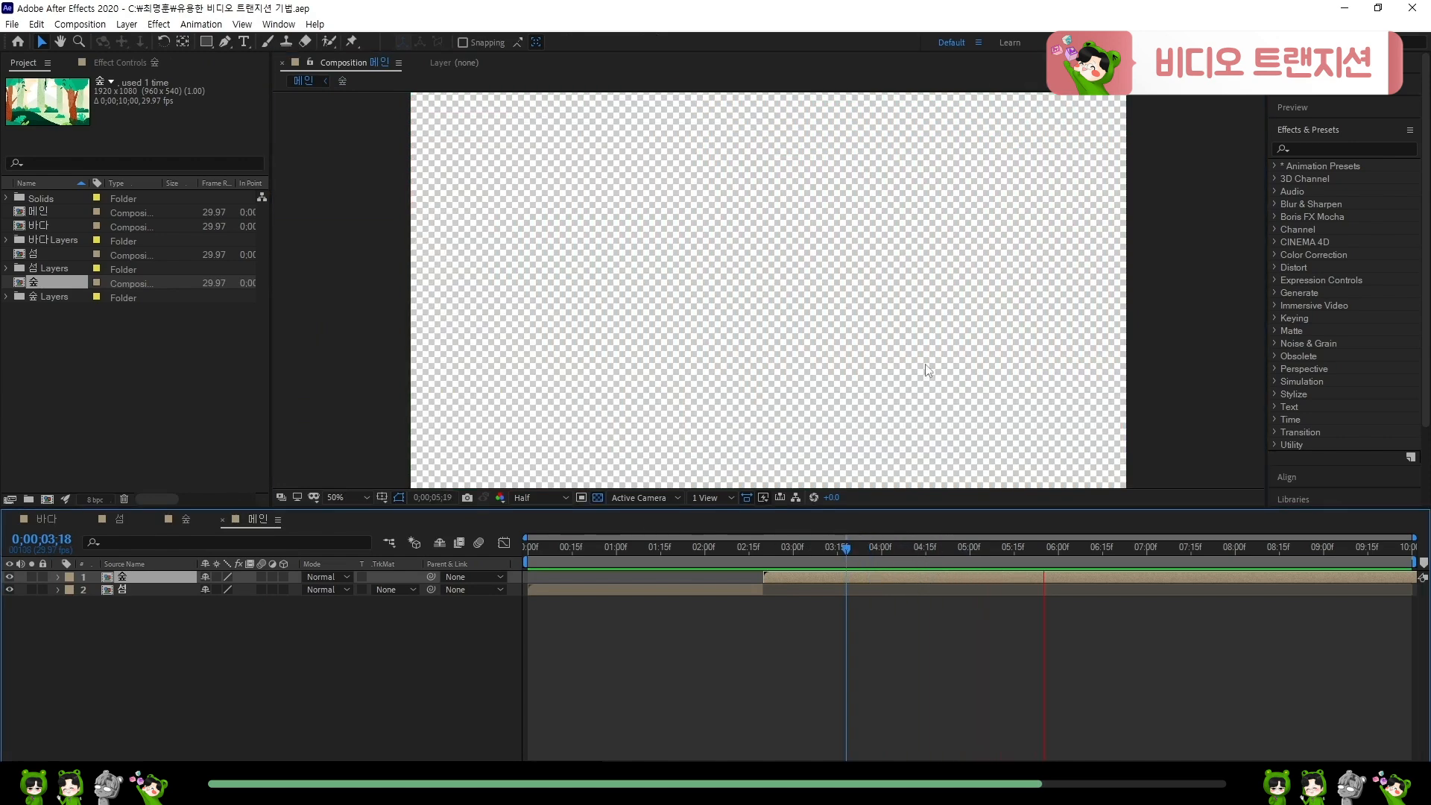
drag(983, 548, 969, 552)
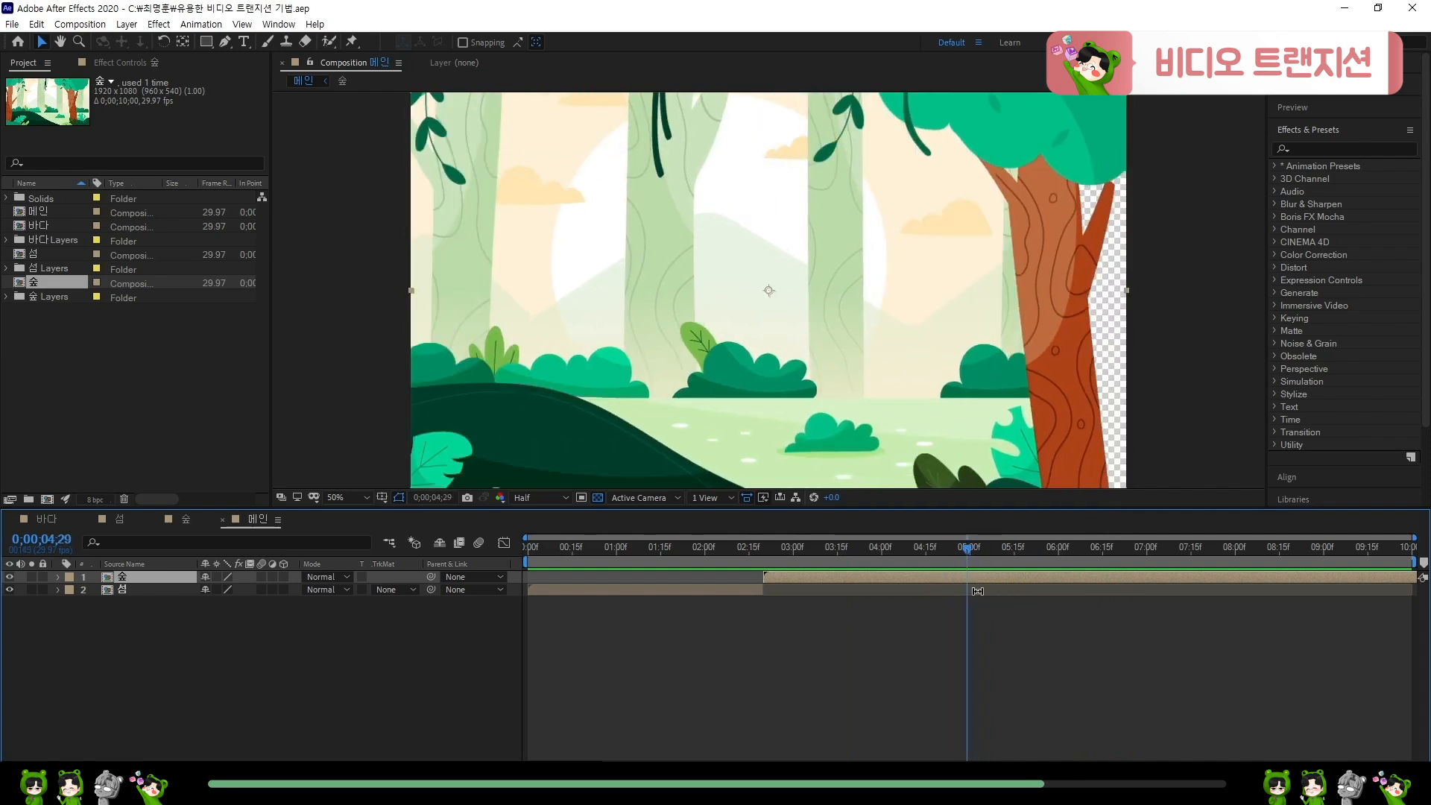
- Add the 바다 composition to the 메인 timeline between 숲 and 섬, starting just after 4 seconds, and preview it
click(66, 229)
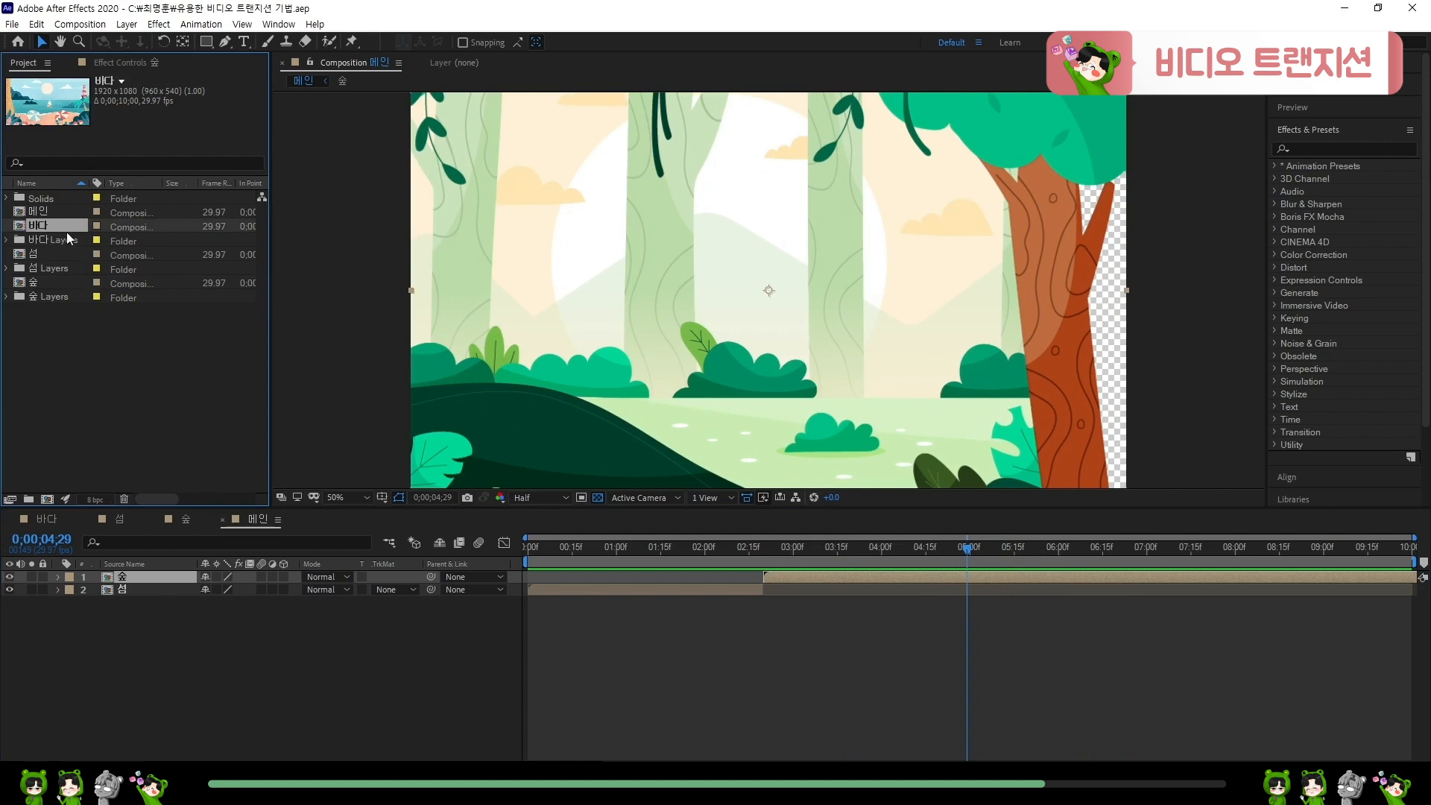
drag(51, 222, 869, 550)
key(space)
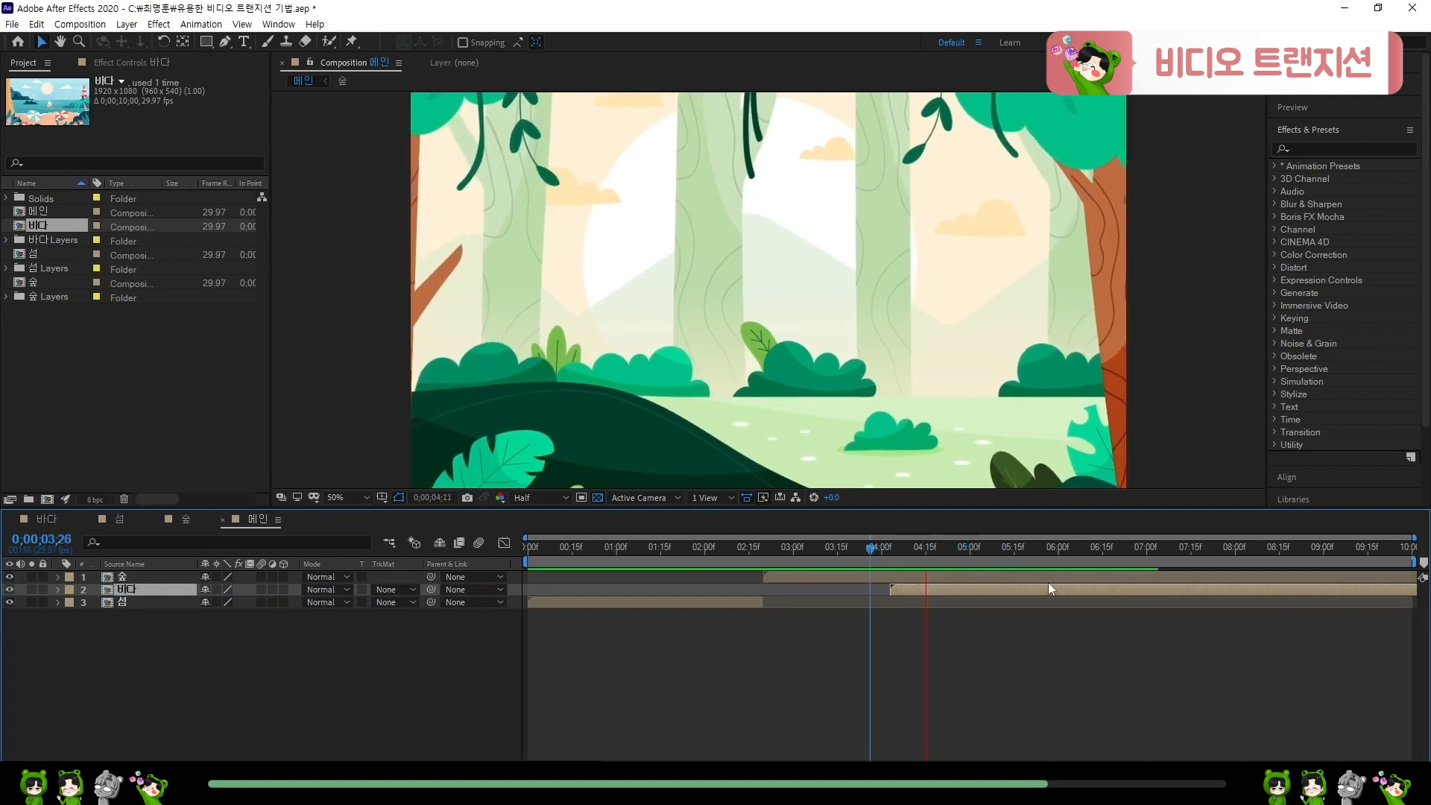
key(space)
- Replay the transition from 숲 to 바다 from several points around 4 seconds, scrubbing to about 5 seconds 10 frames
click(843, 550)
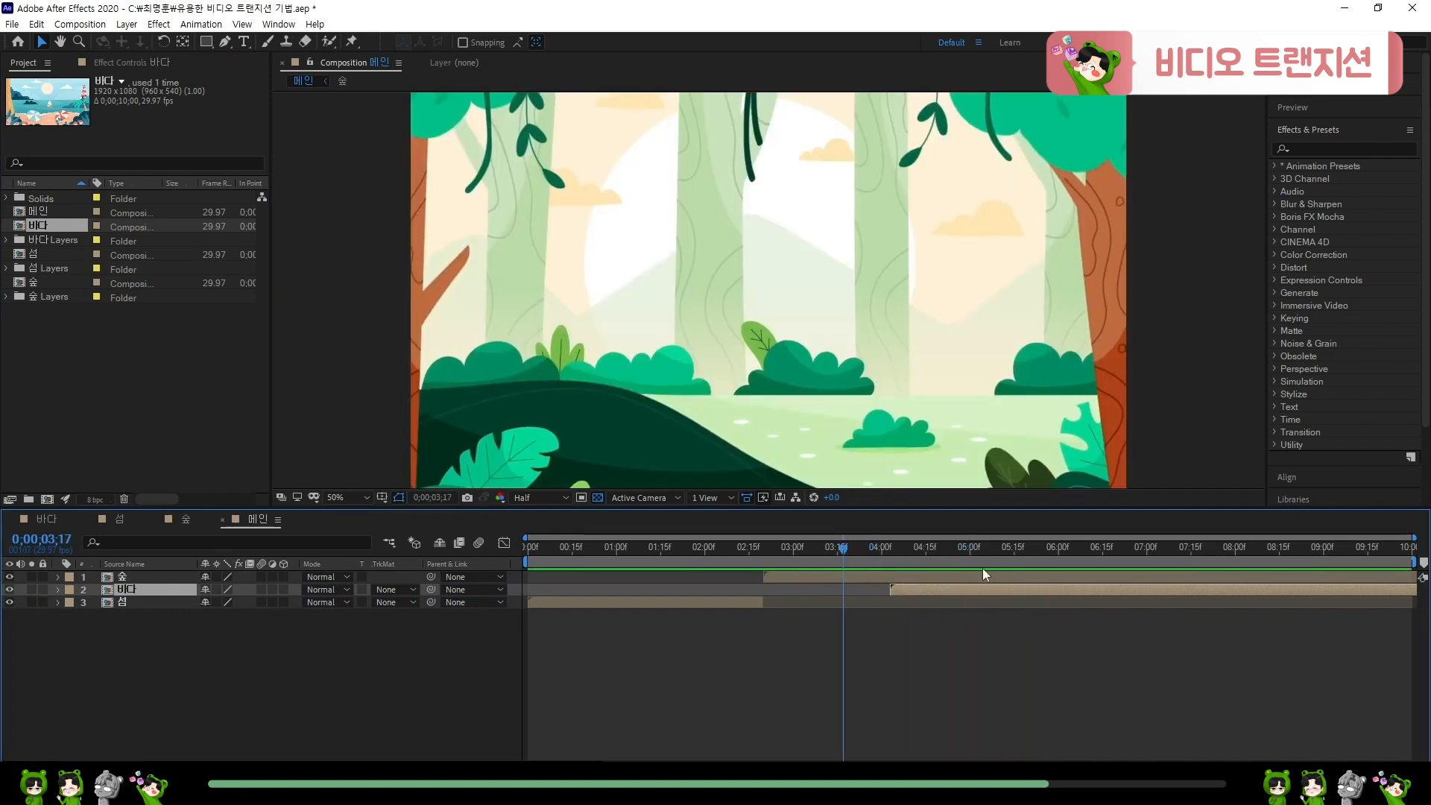
key(space)
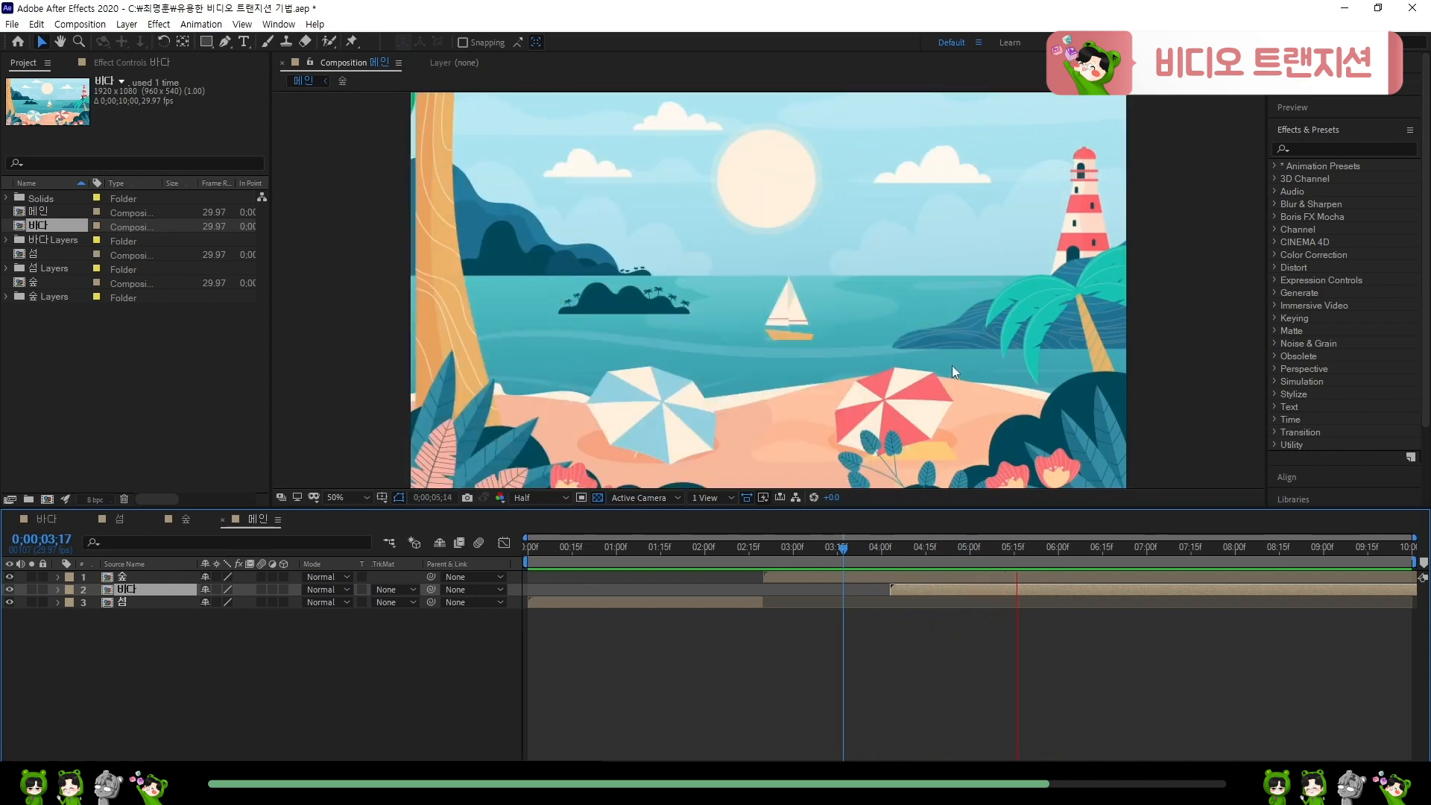
click(861, 549)
key(space)
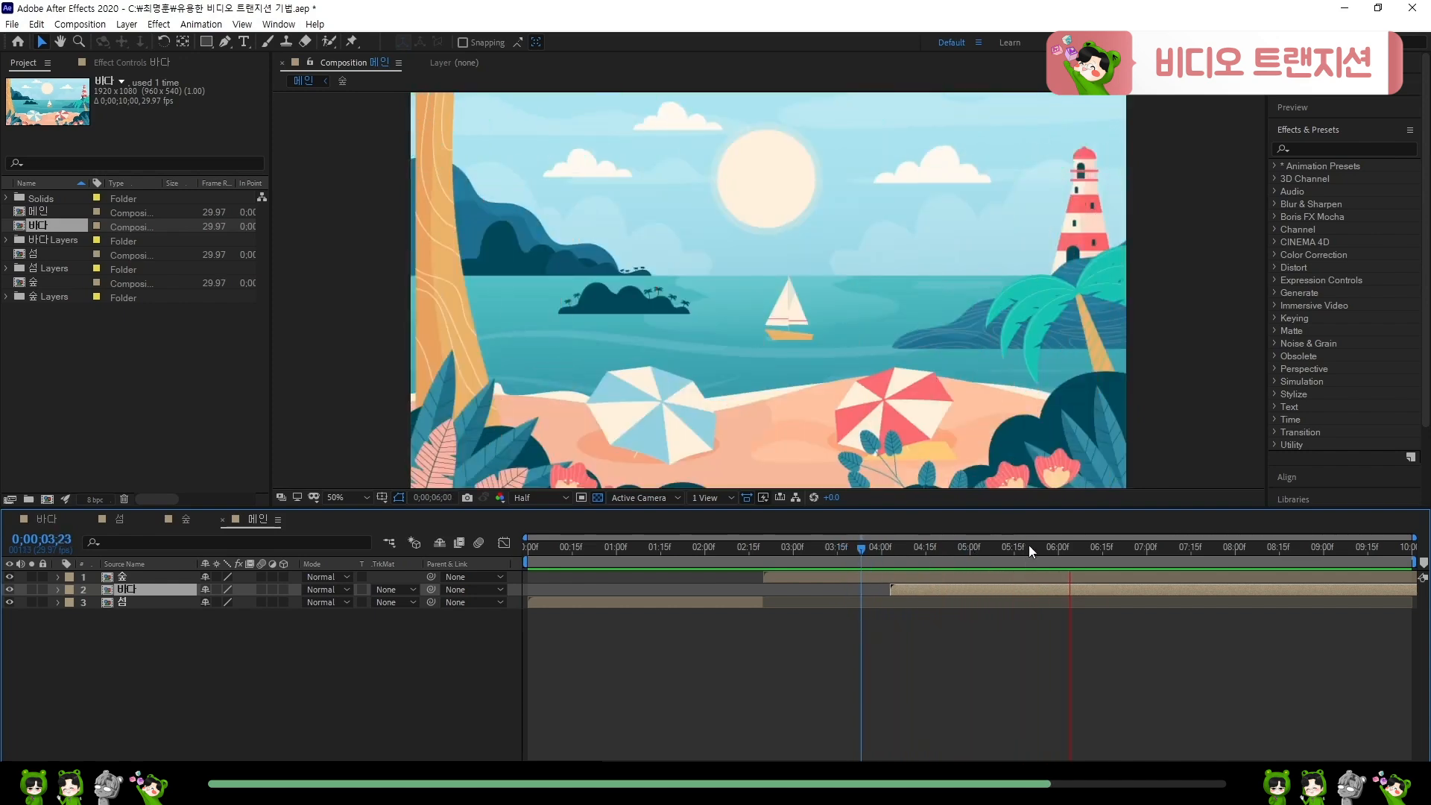
click(905, 549)
key(space)
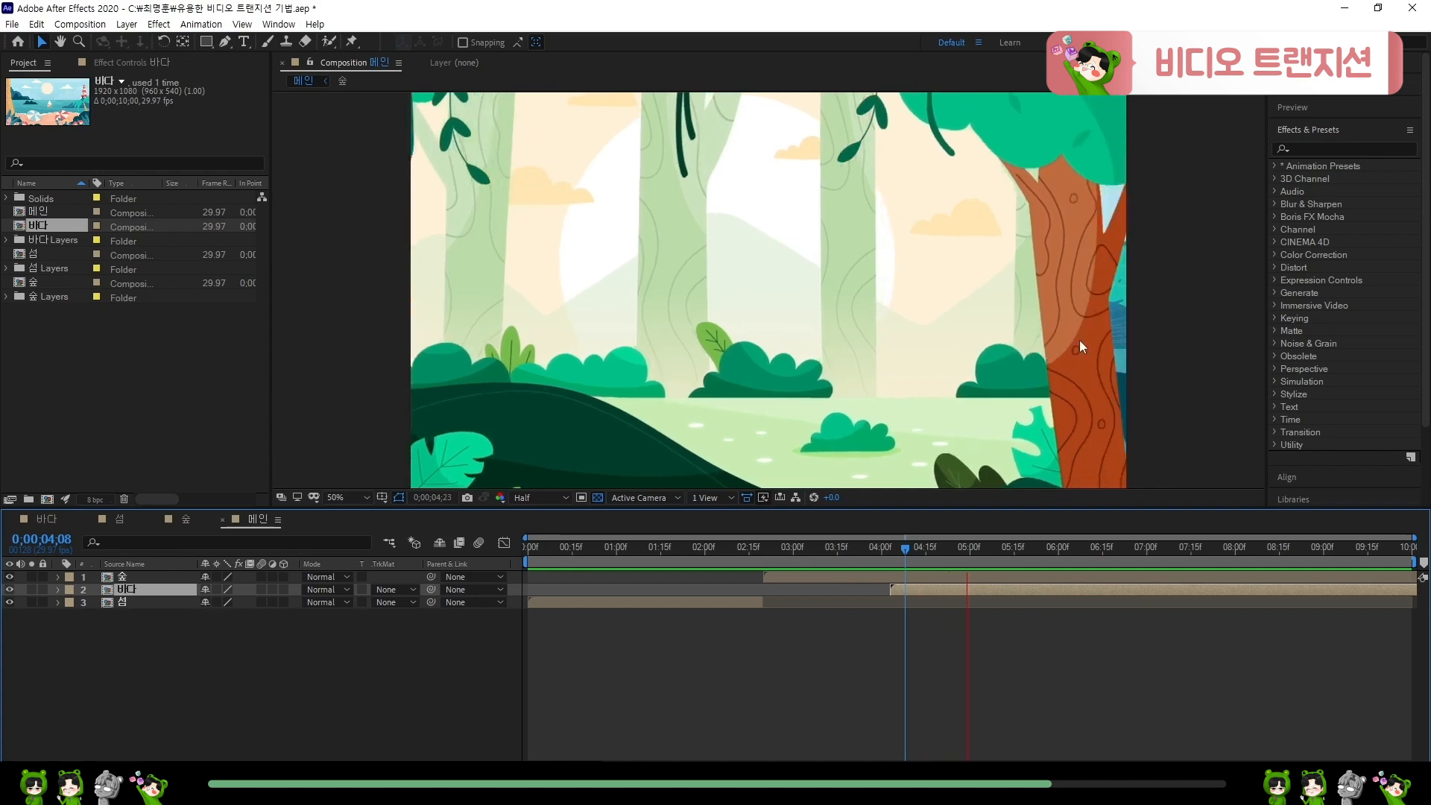
drag(1041, 550, 889, 553)
key(space)
click(1048, 553)
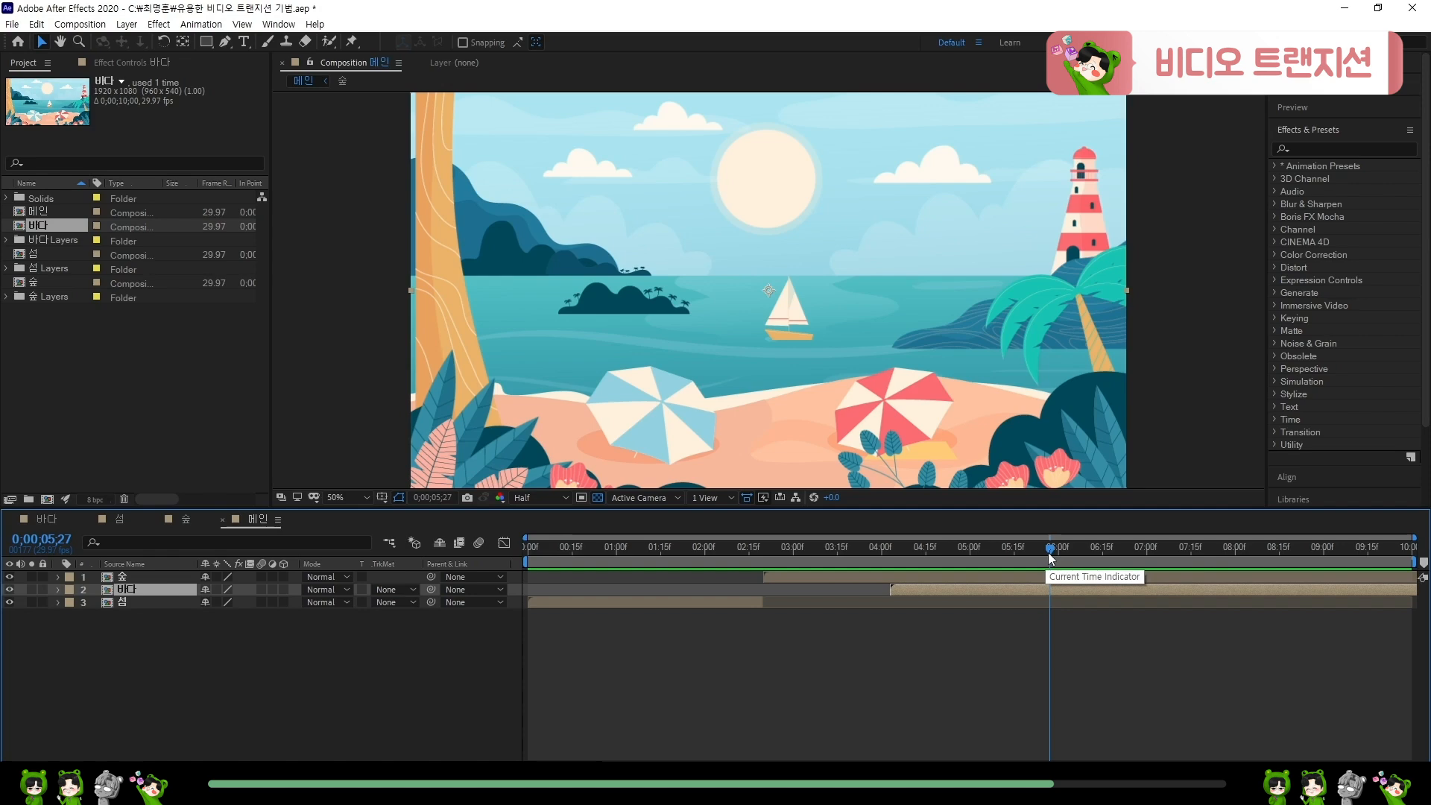
drag(1051, 553, 999, 553)
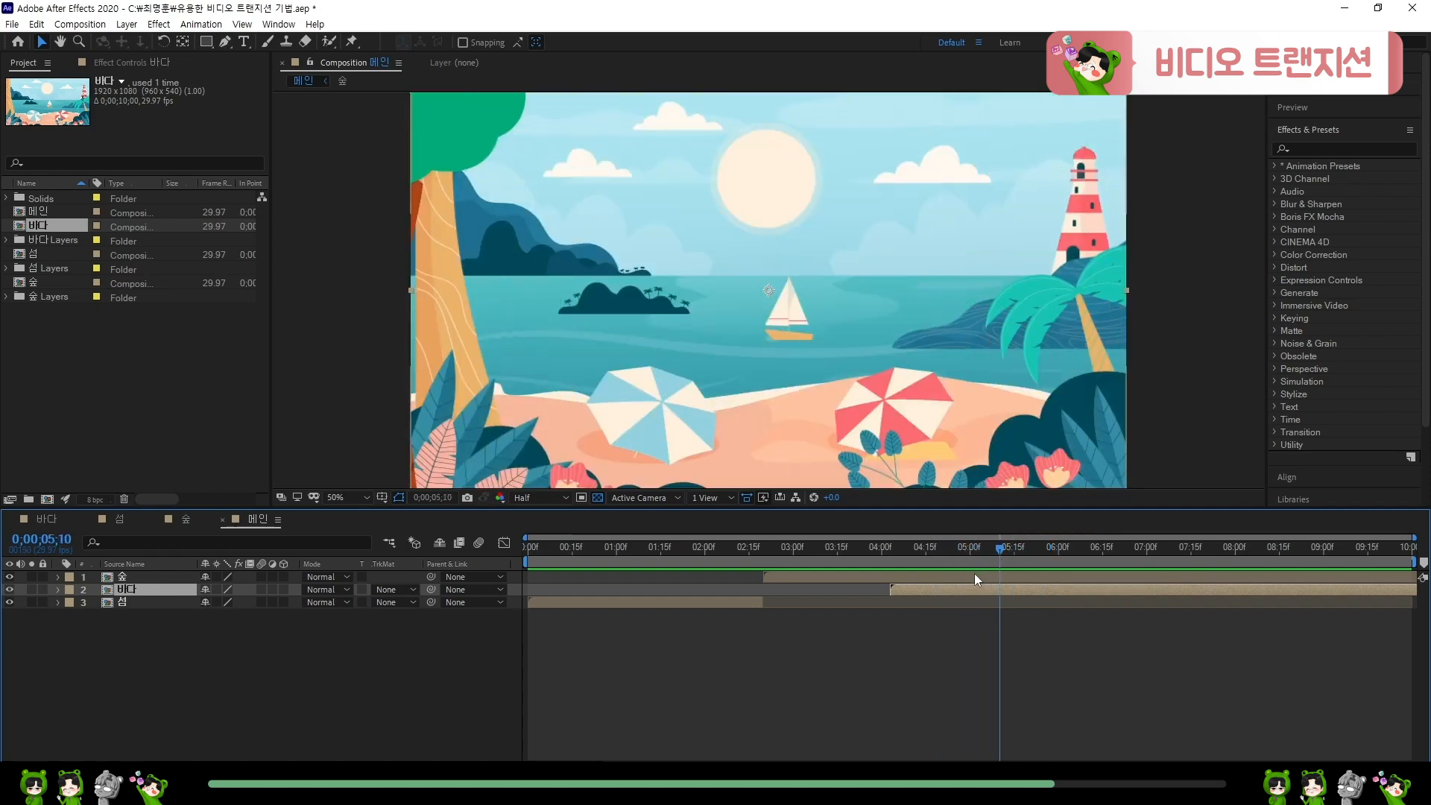
- Find the end of the exit move at 3 seconds in 숲, then split its layer in 메인 at 5 seconds 20 frames and delete the remainder
double_click(973, 579)
mouse_move(807, 553)
mouse_down()
mouse_move(780, 552)
mouse_move(793, 553)
mouse_up()
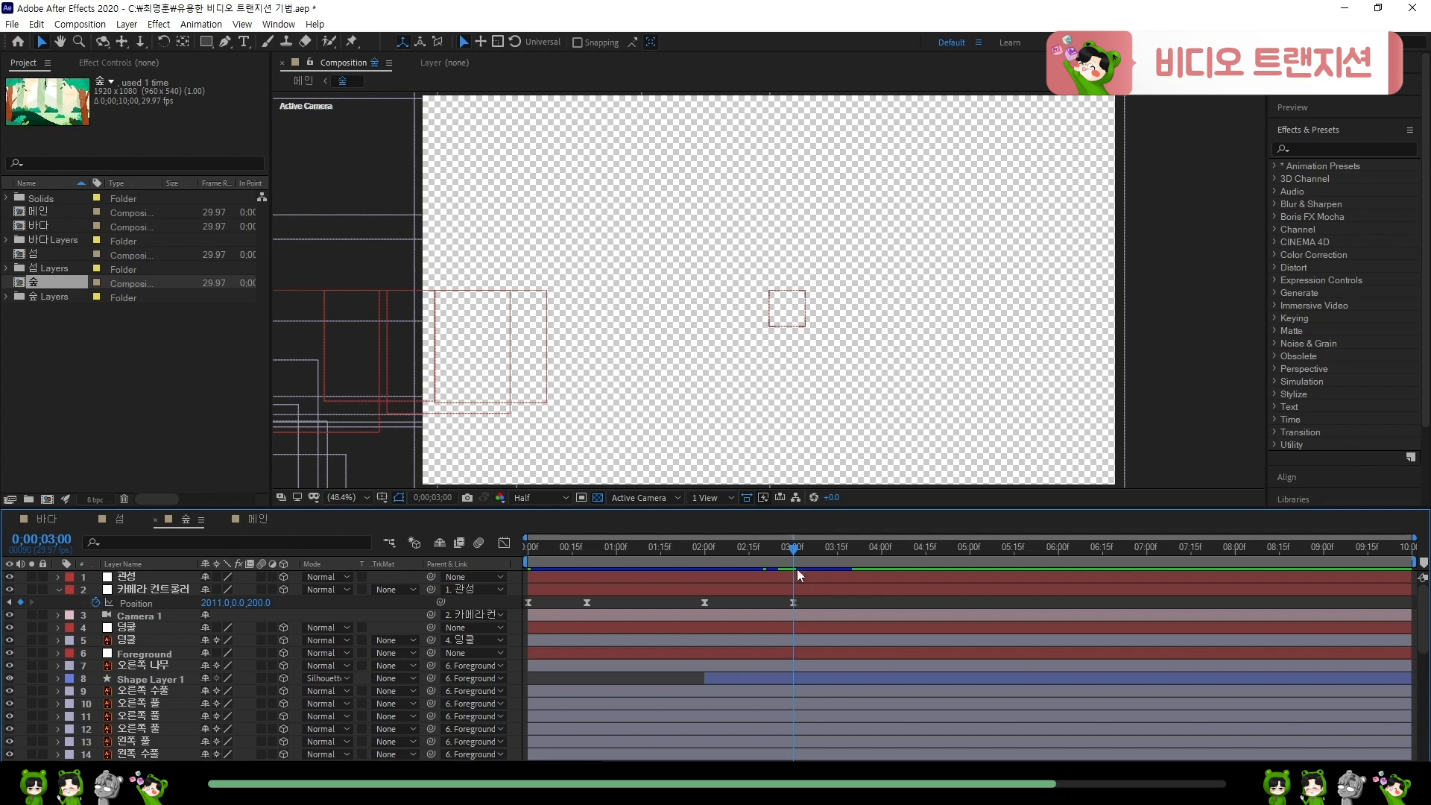
click(256, 518)
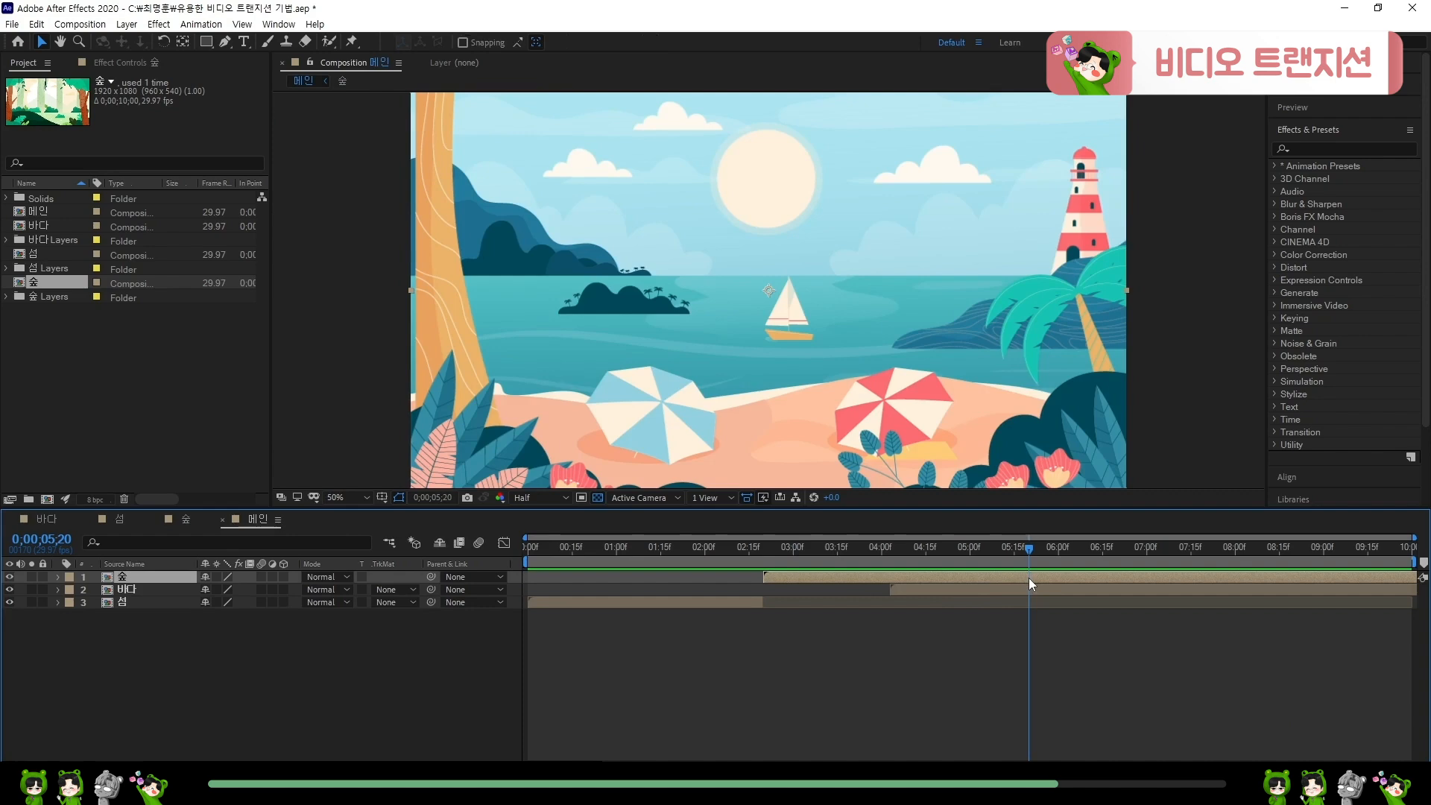
key(ctrl+shift+d)
key(Delete)
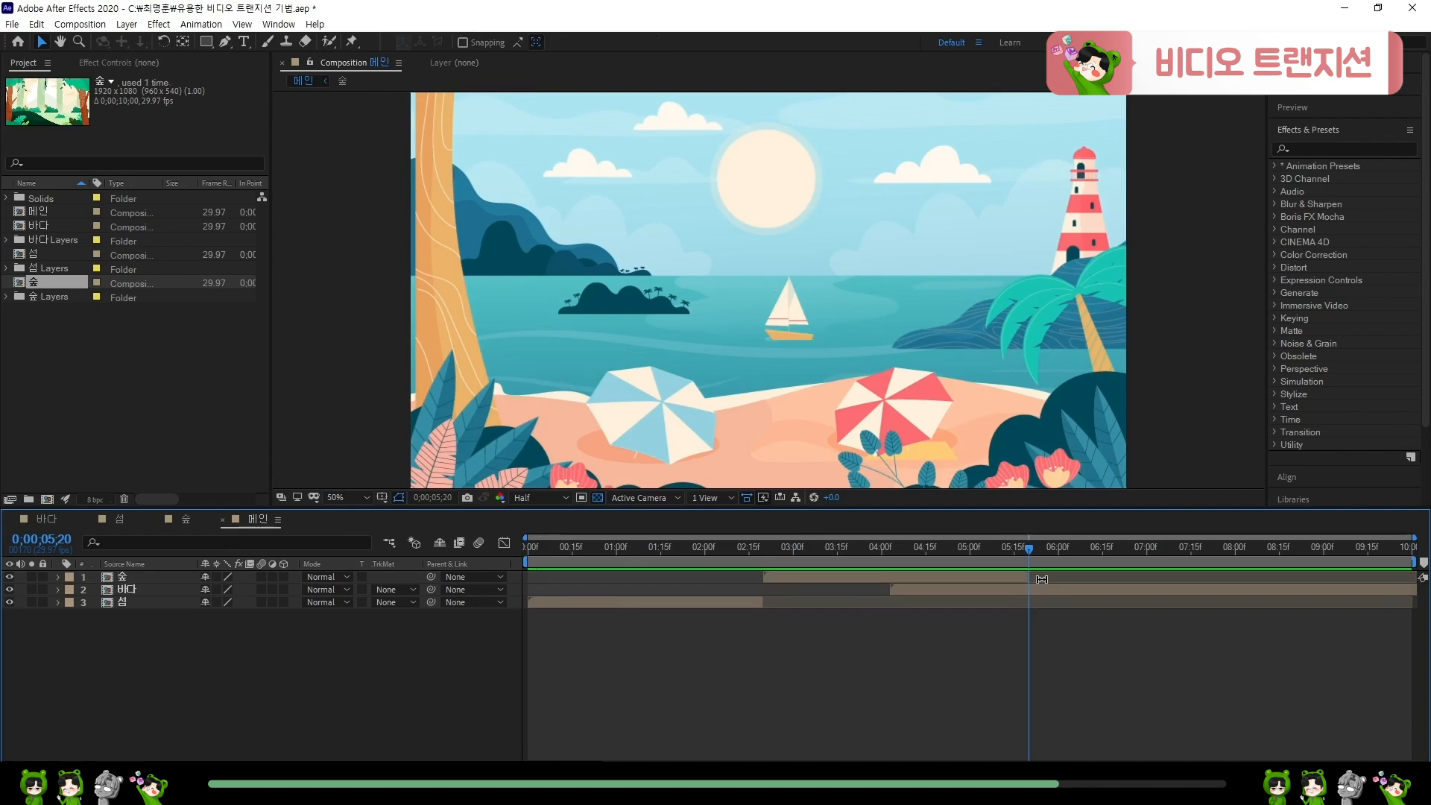
- Locate the exit move's start at 2 seconds in 숲 and shift the 바다 layer in 메인 to begin at 4 seconds 20 frames
double_click(993, 577)
drag(757, 548, 705, 565)
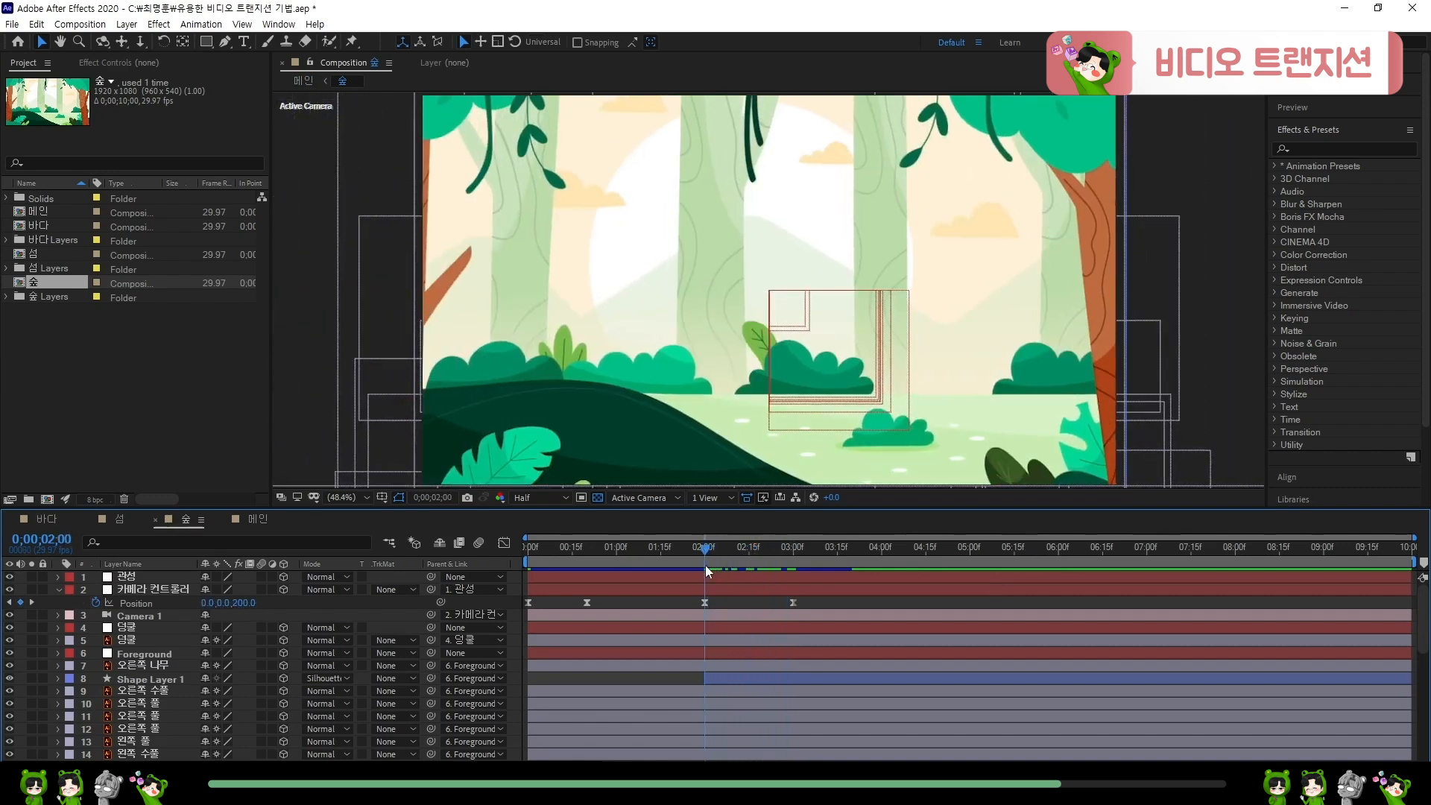
click(261, 520)
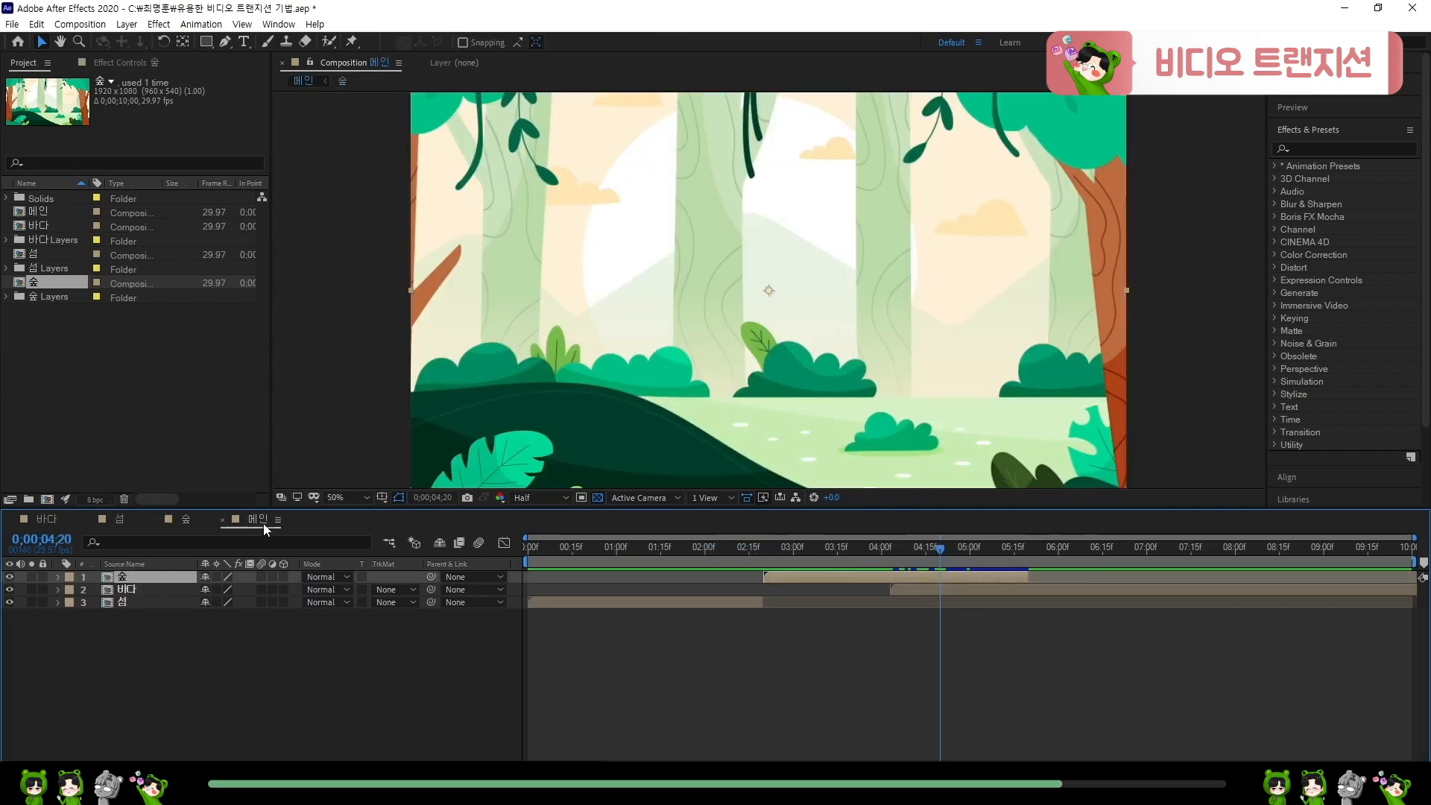
click(911, 594)
drag(922, 590, 970, 593)
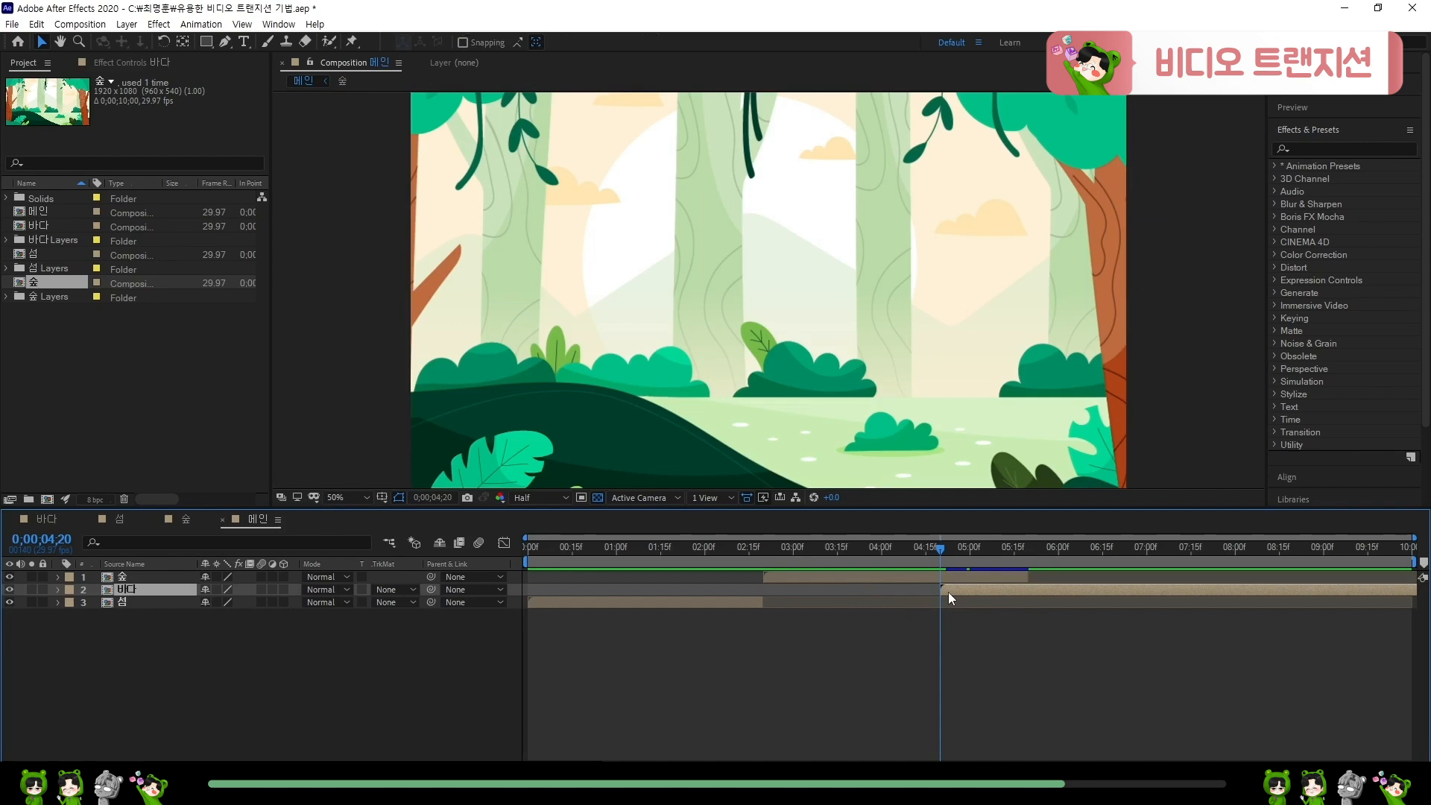
- Preview the retimed transition into 바다, save the project and scrub through the move to about 5 seconds 18 frames
key(space)
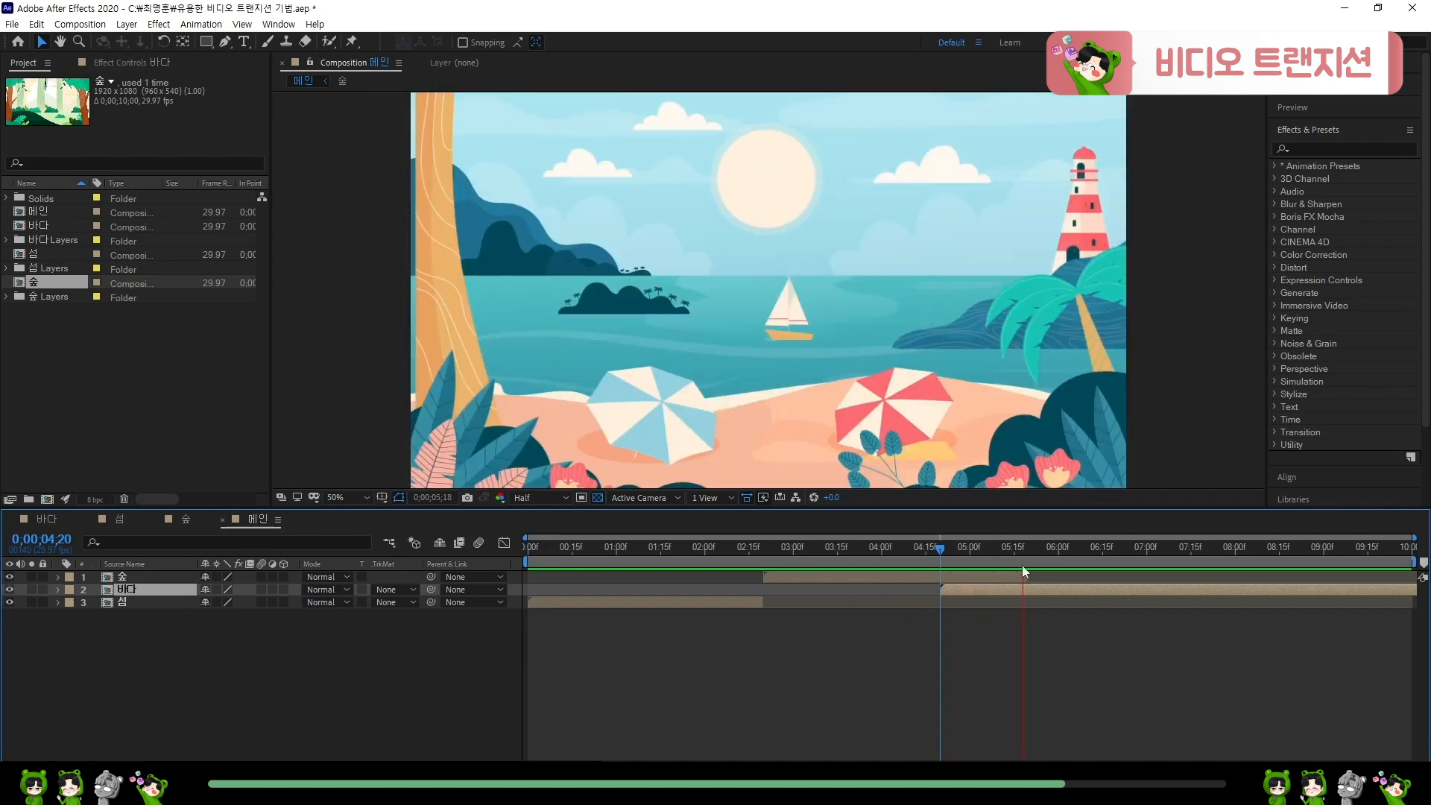
drag(975, 551, 939, 553)
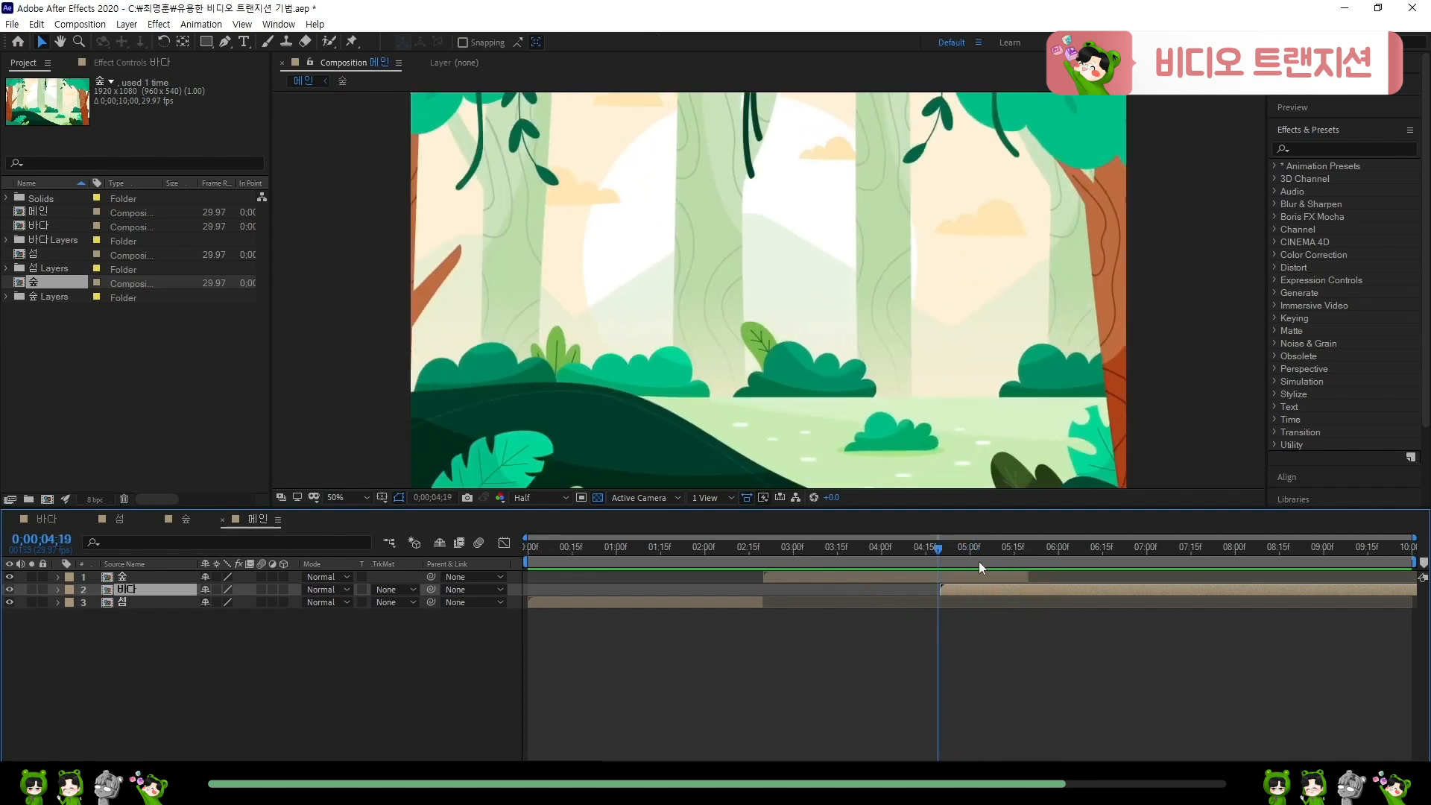
key(space)
key(ctrl+s)
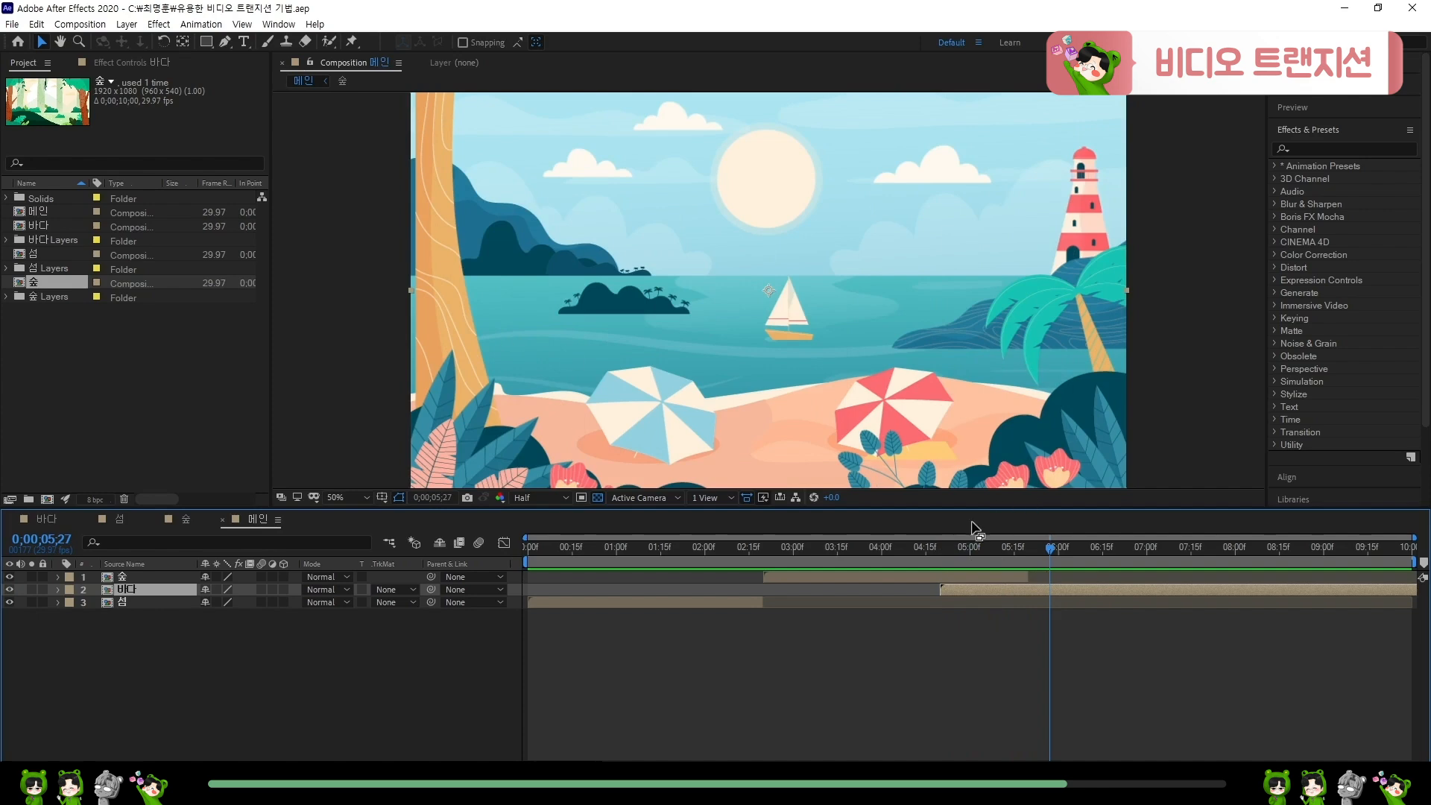
drag(954, 549, 1013, 558)
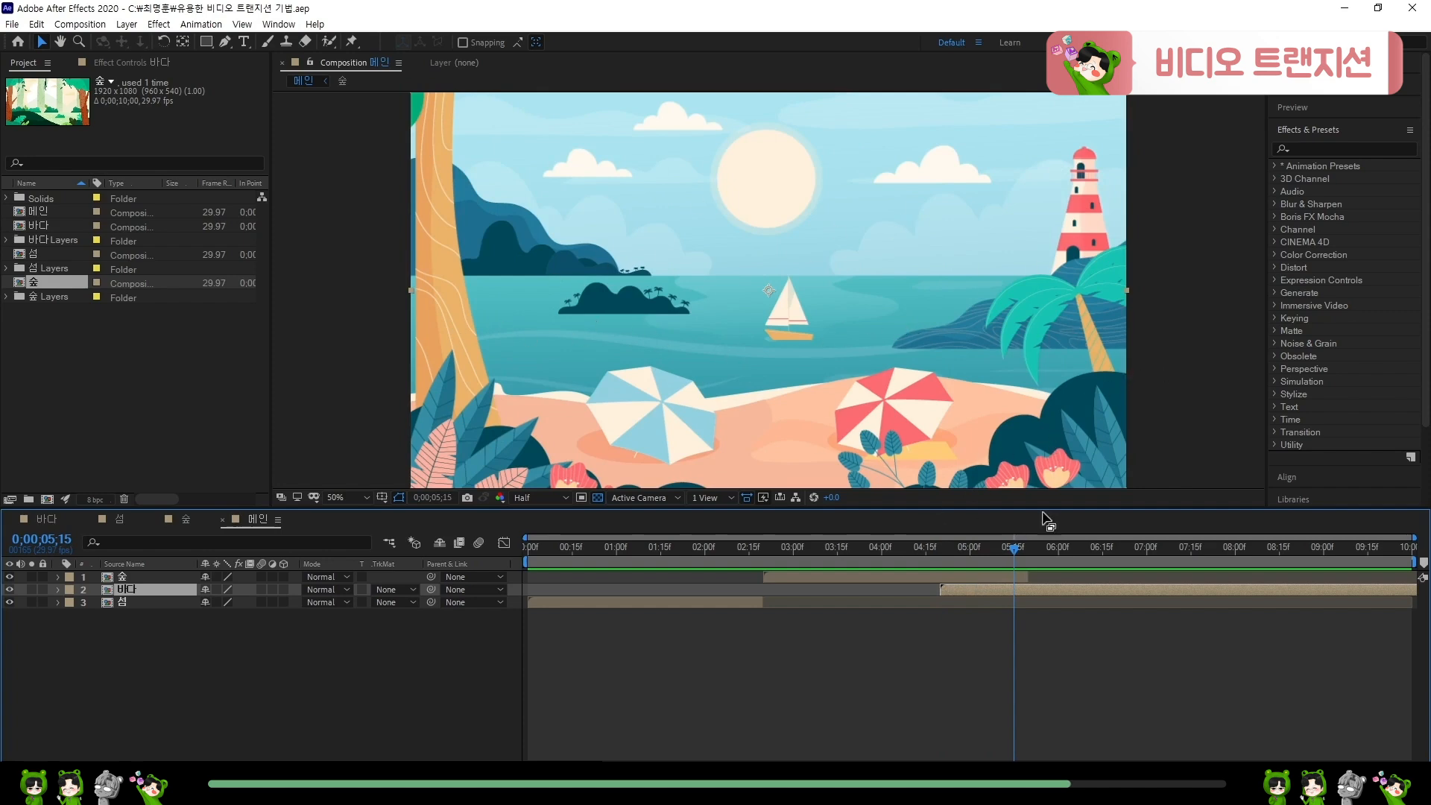
drag(973, 551, 1022, 555)
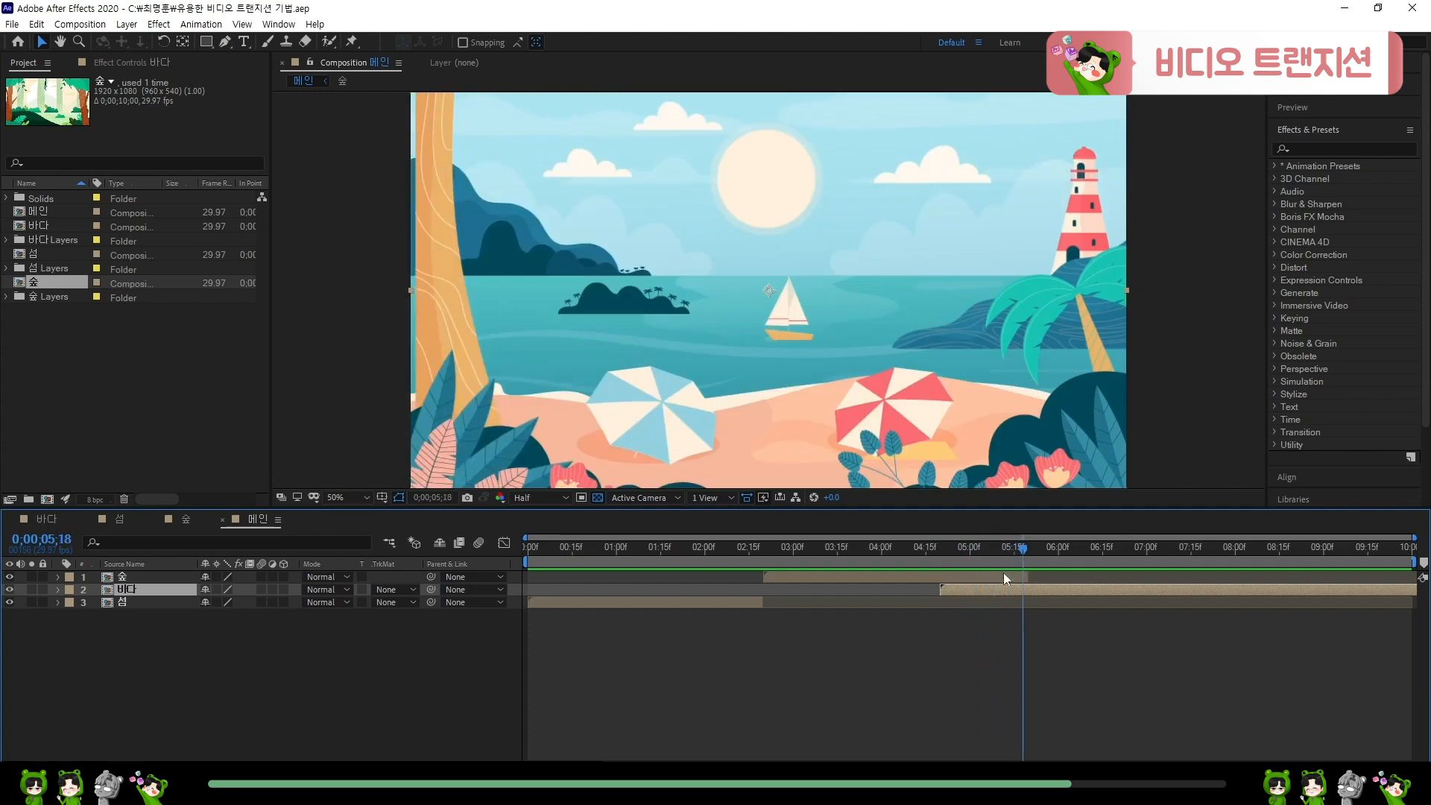
- Open the 바다 composition and set a Position keyframe on the 관성 null at 0 seconds
double_click(986, 589)
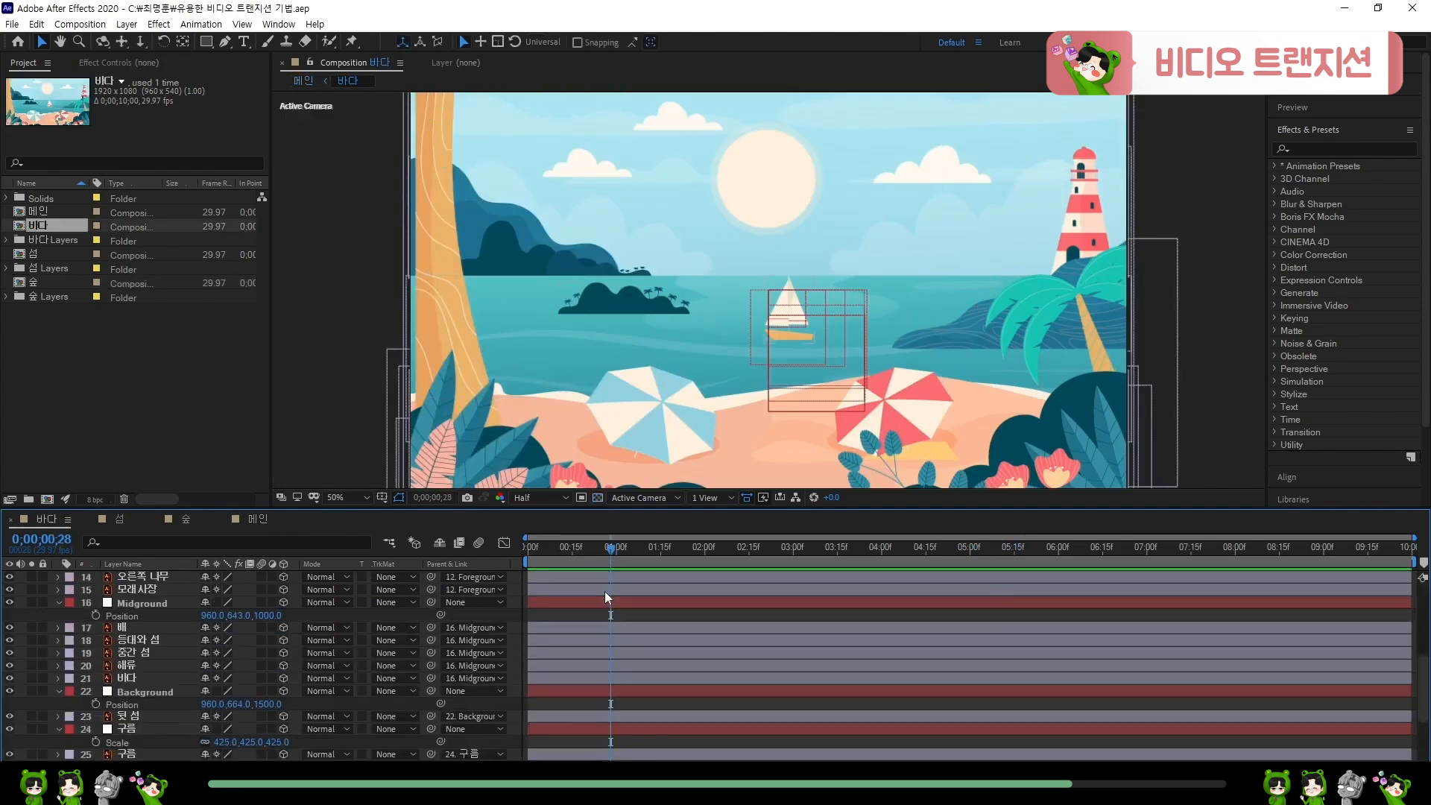
scroll(605, 596, up, 5)
drag(580, 550, 519, 555)
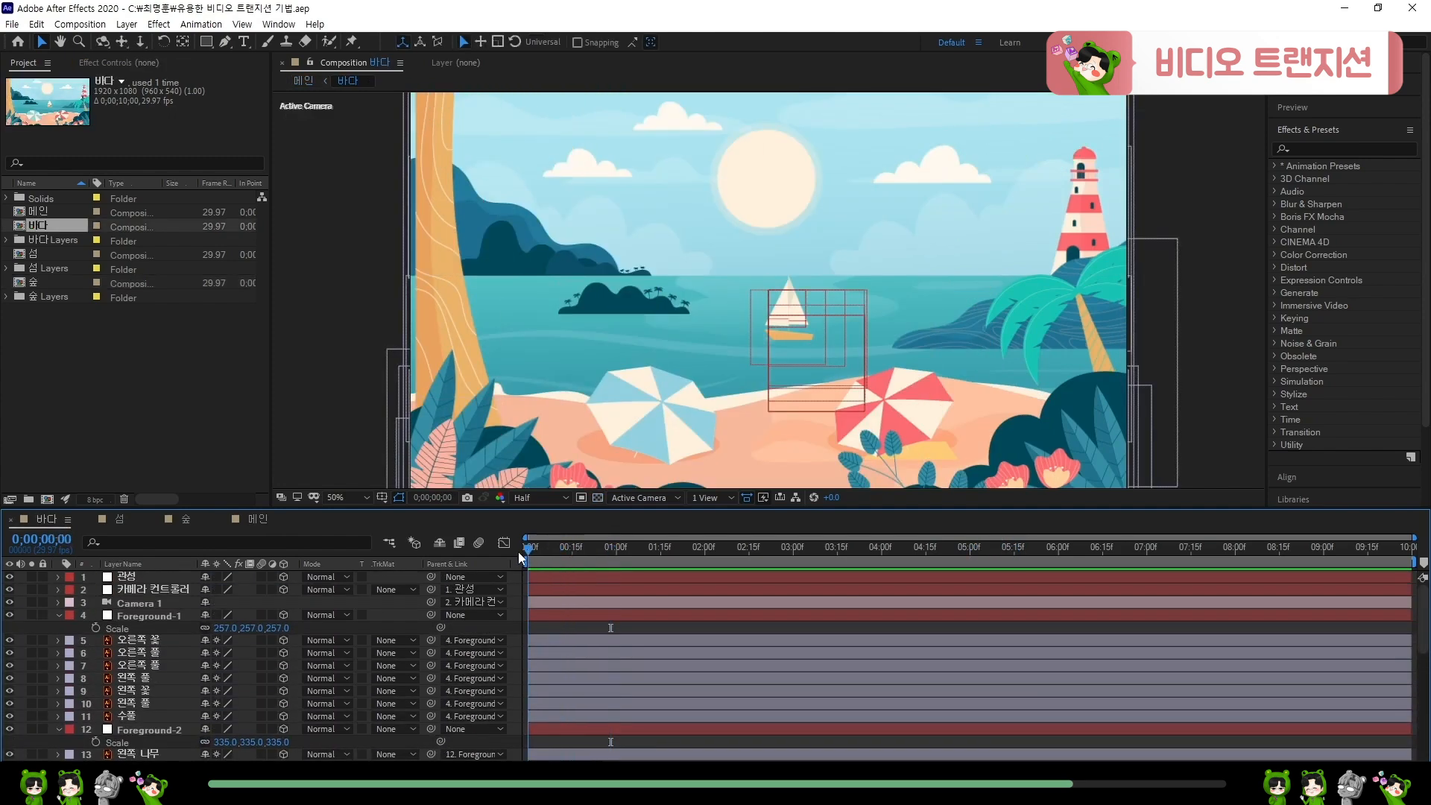
click(174, 579)
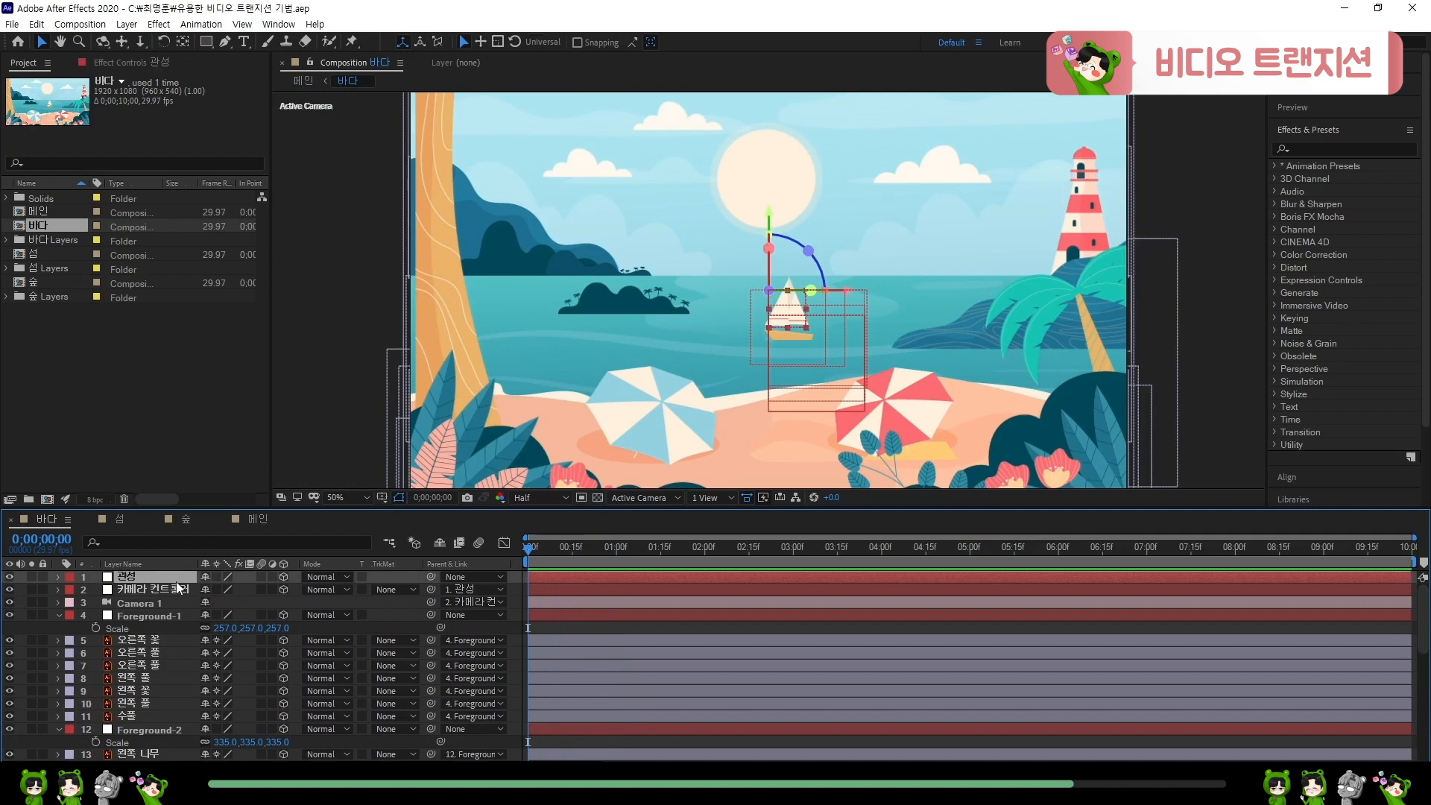
key(p)
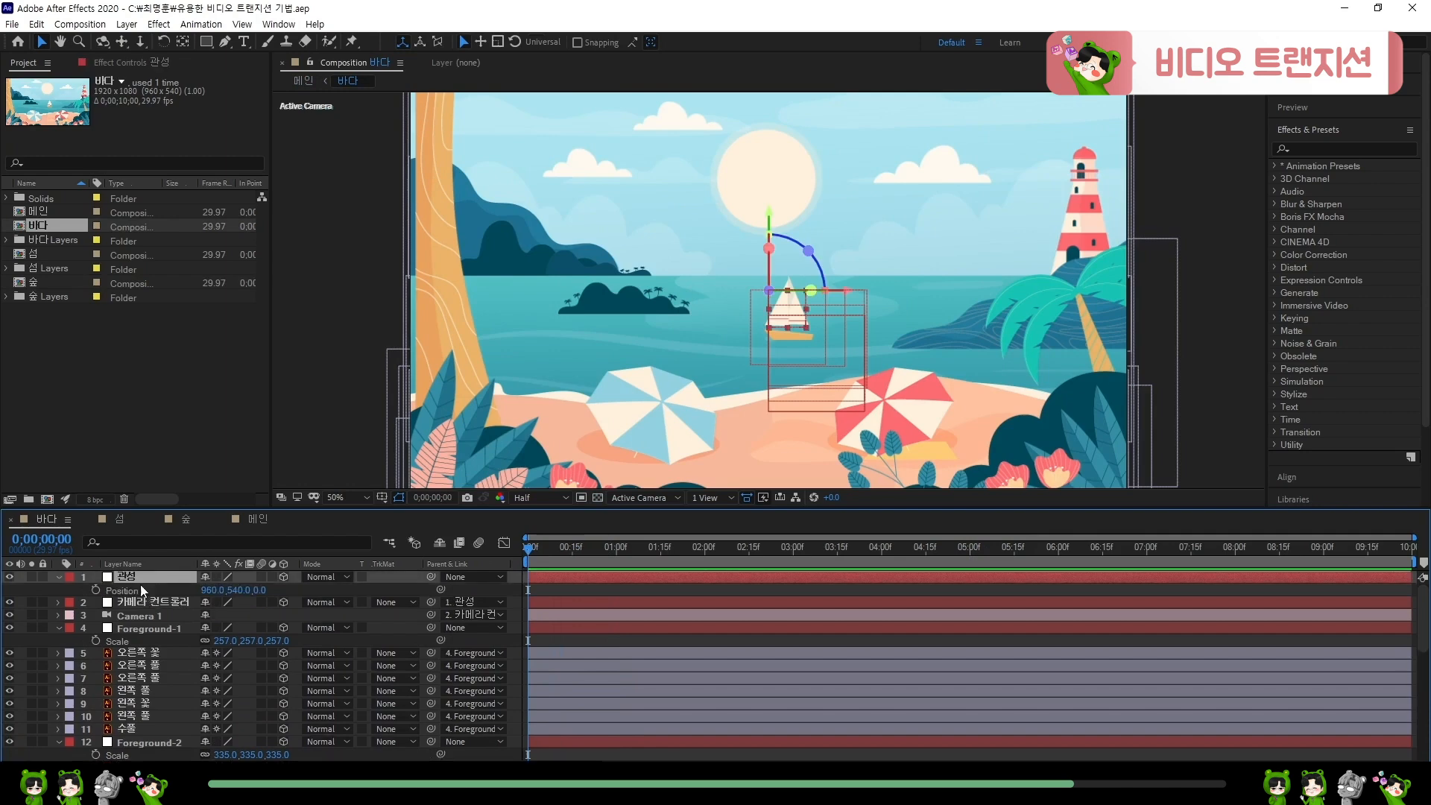
click(95, 589)
- Set the X position of 관성 to 1160 at 5 seconds, undoing a first freehand adjustment
drag(790, 556, 967, 558)
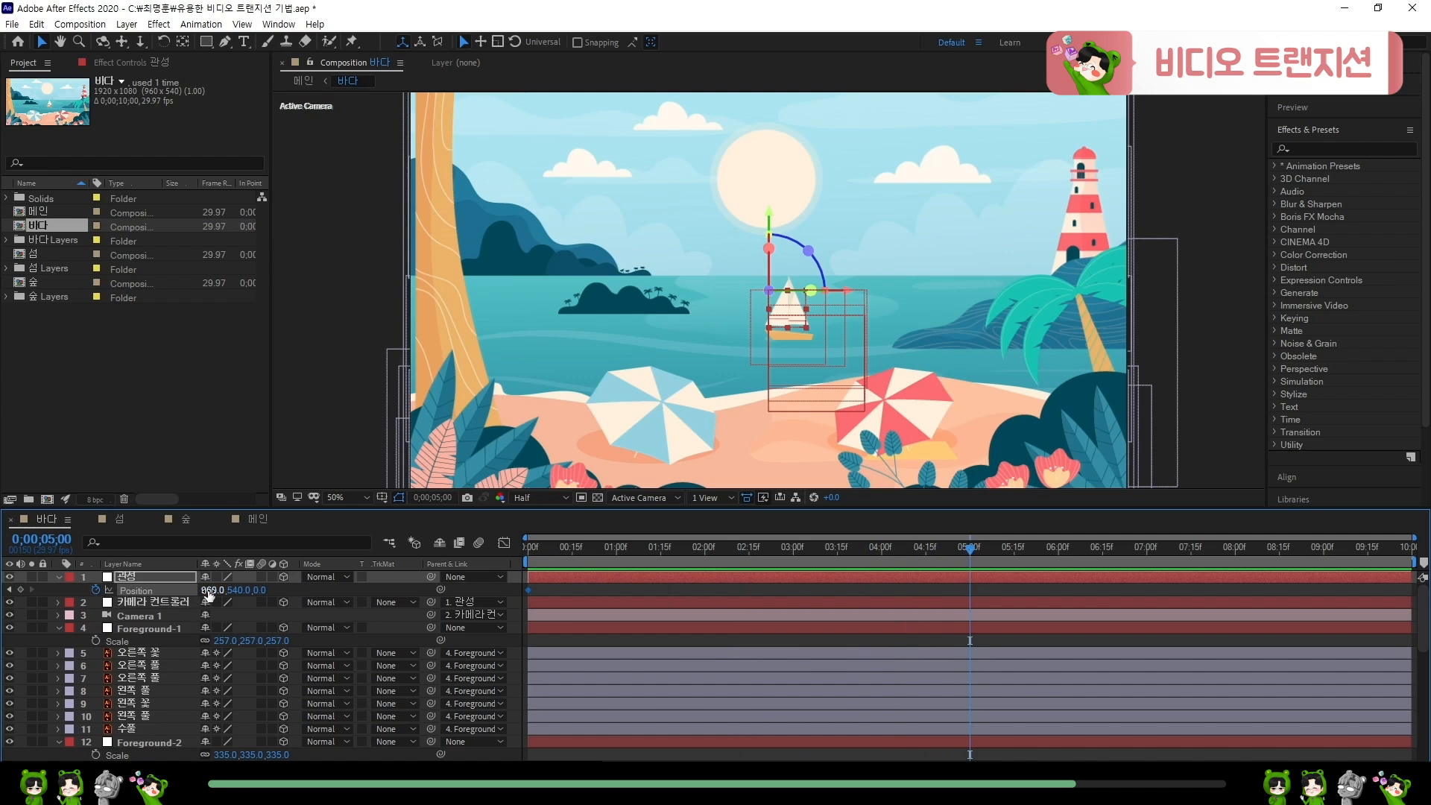
drag(212, 593, 373, 591)
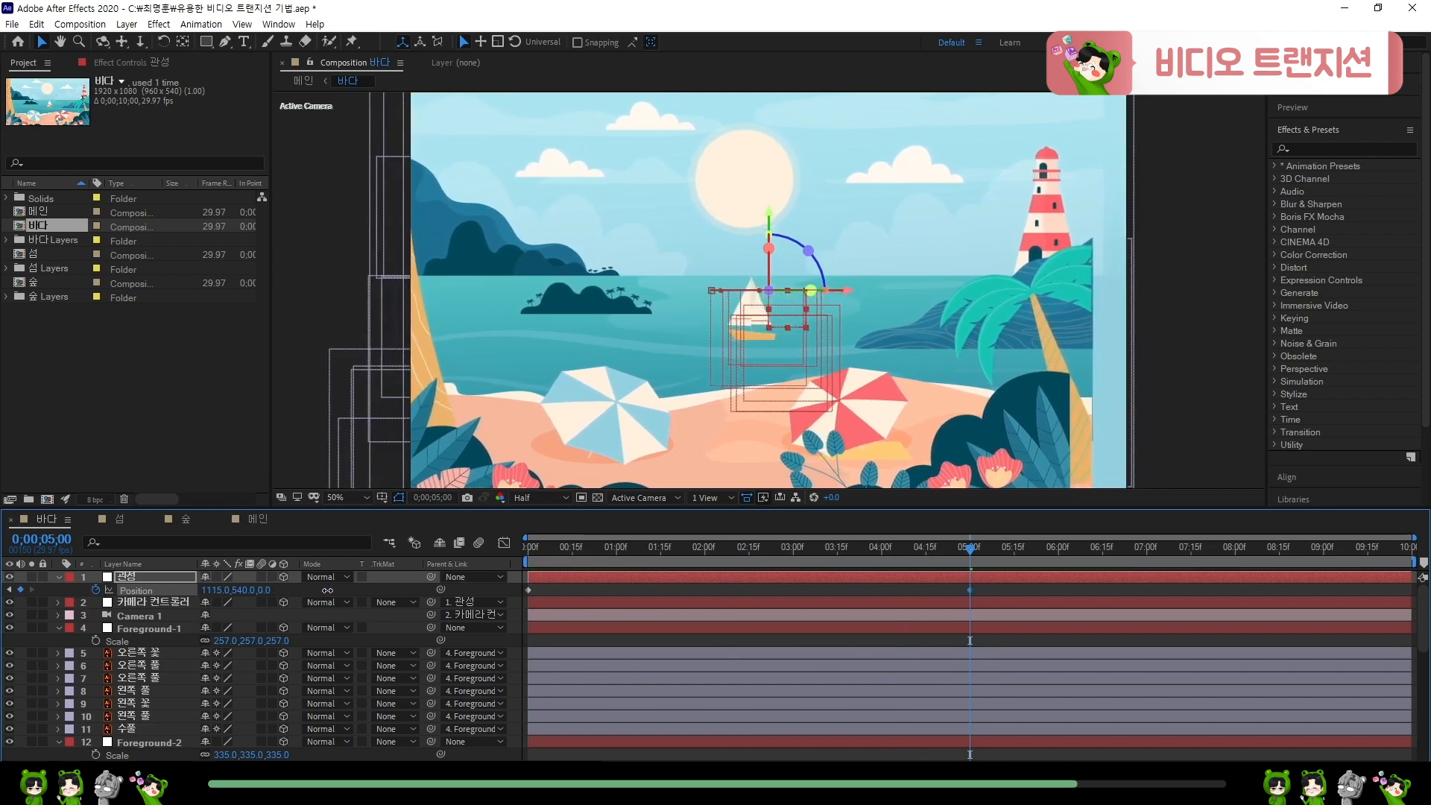
key(ctrl+z)
click(213, 592)
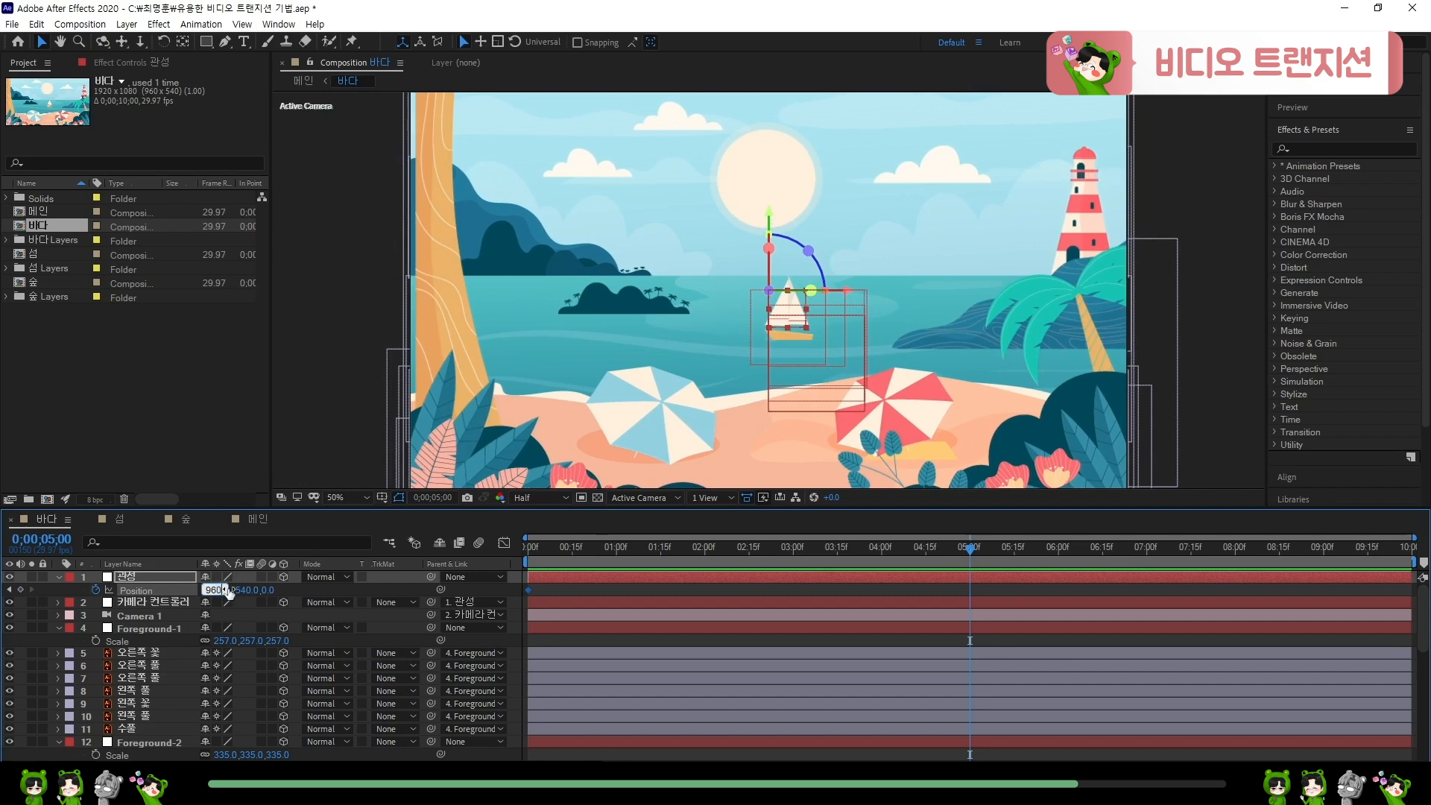
key(Return)
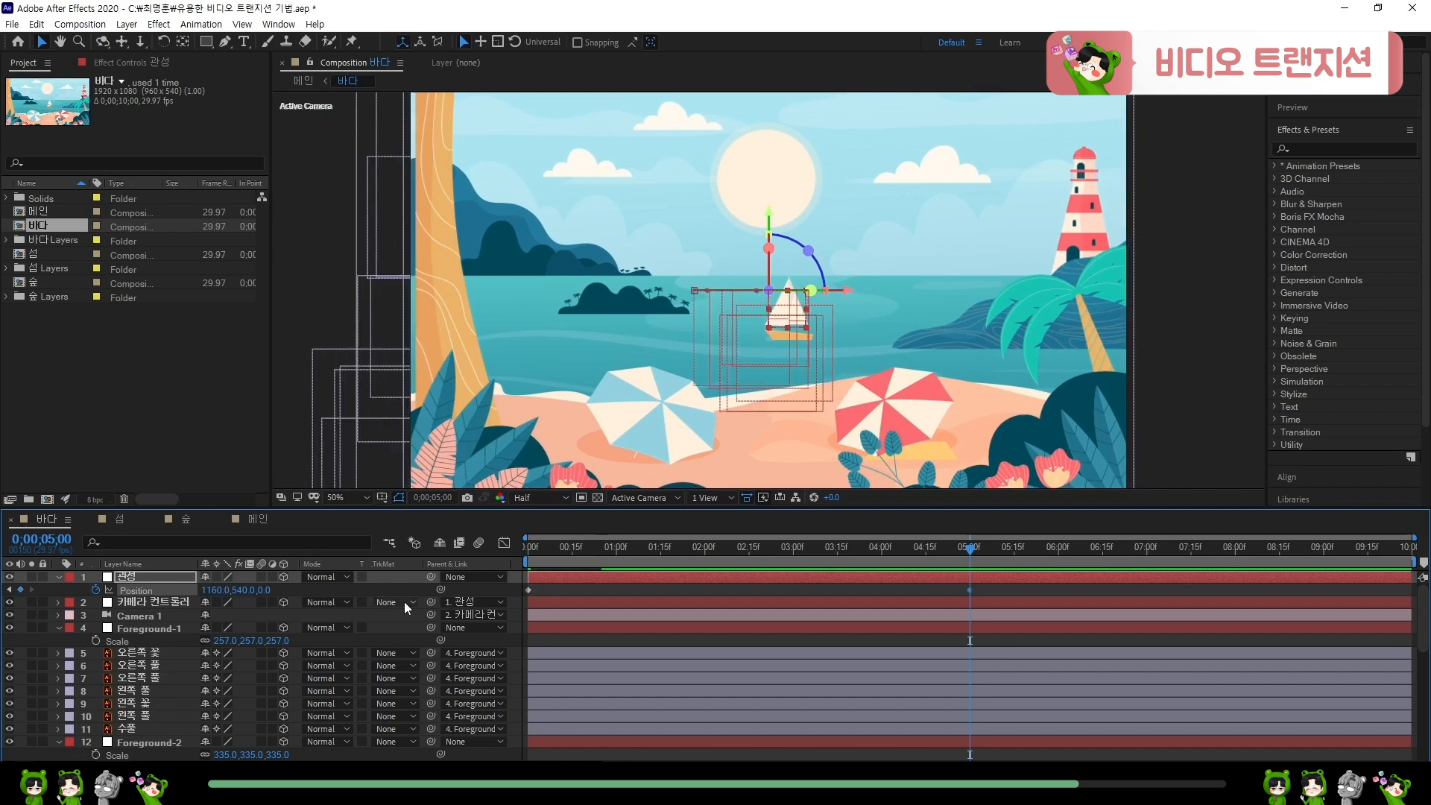
- Play the 바다 composition from the start to check the slow drift of the camera
drag(969, 552, 503, 581)
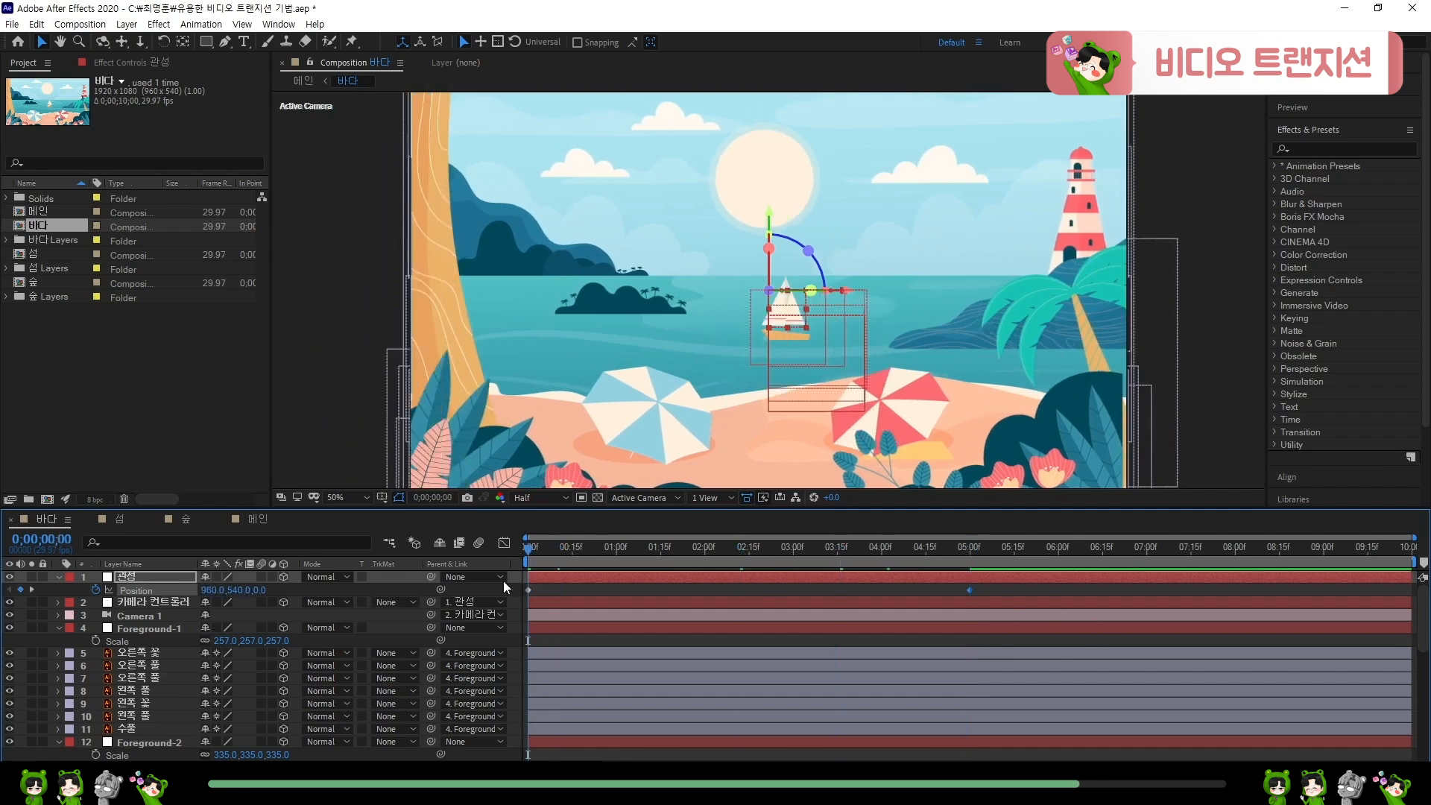
key(space)
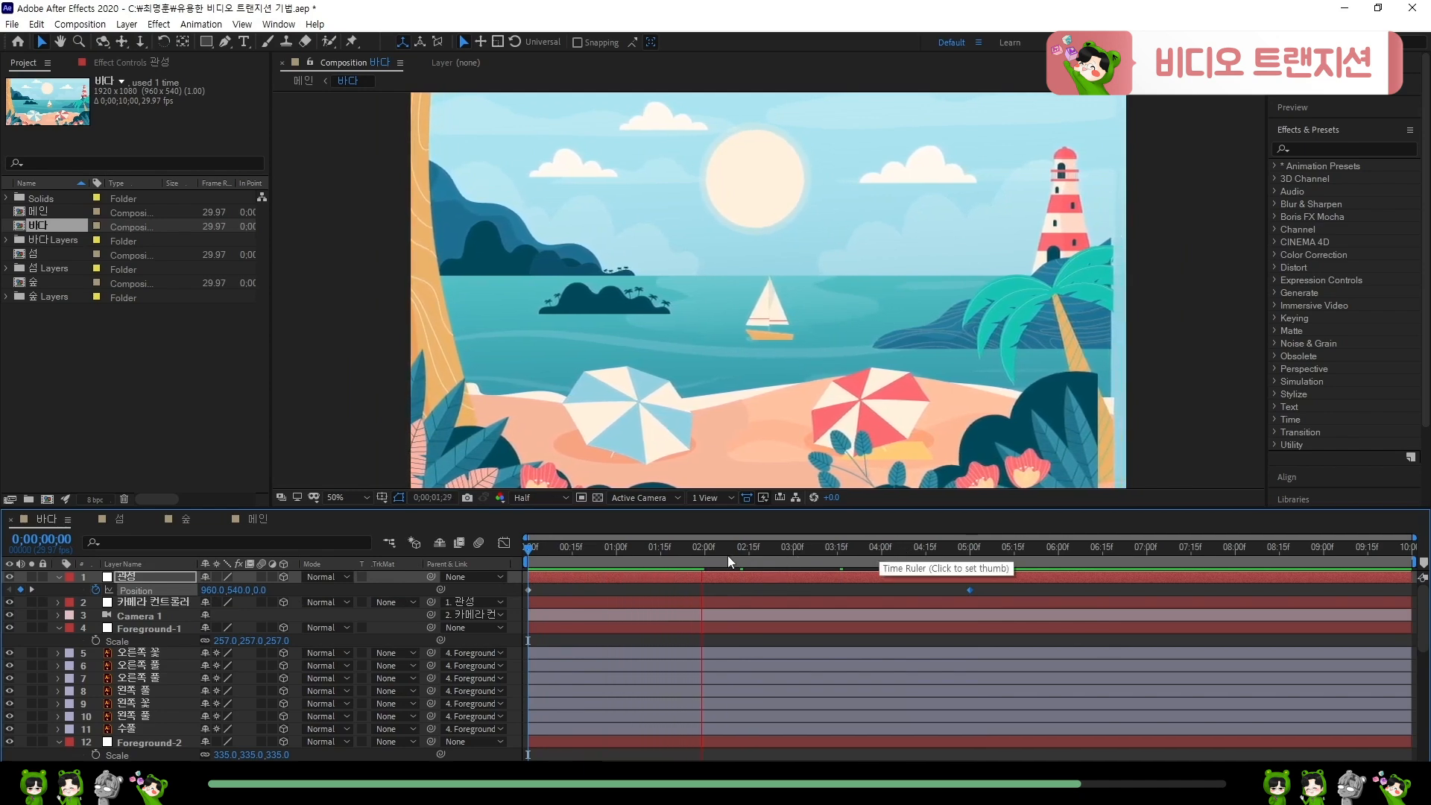
key(space)
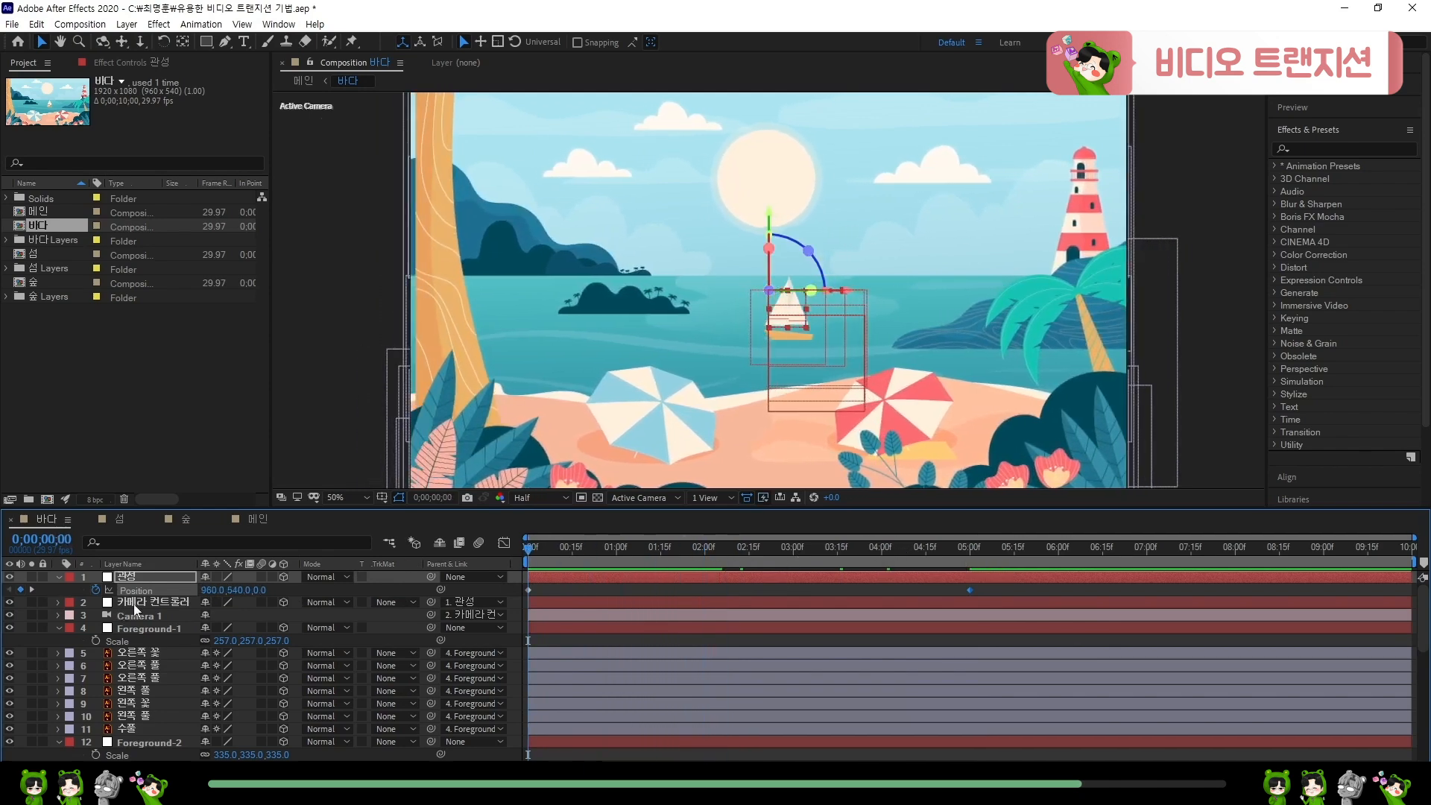
- Set the X position of 카메라 컨트롤러 to -100 at 0 seconds and add a Position keyframe there
click(140, 601)
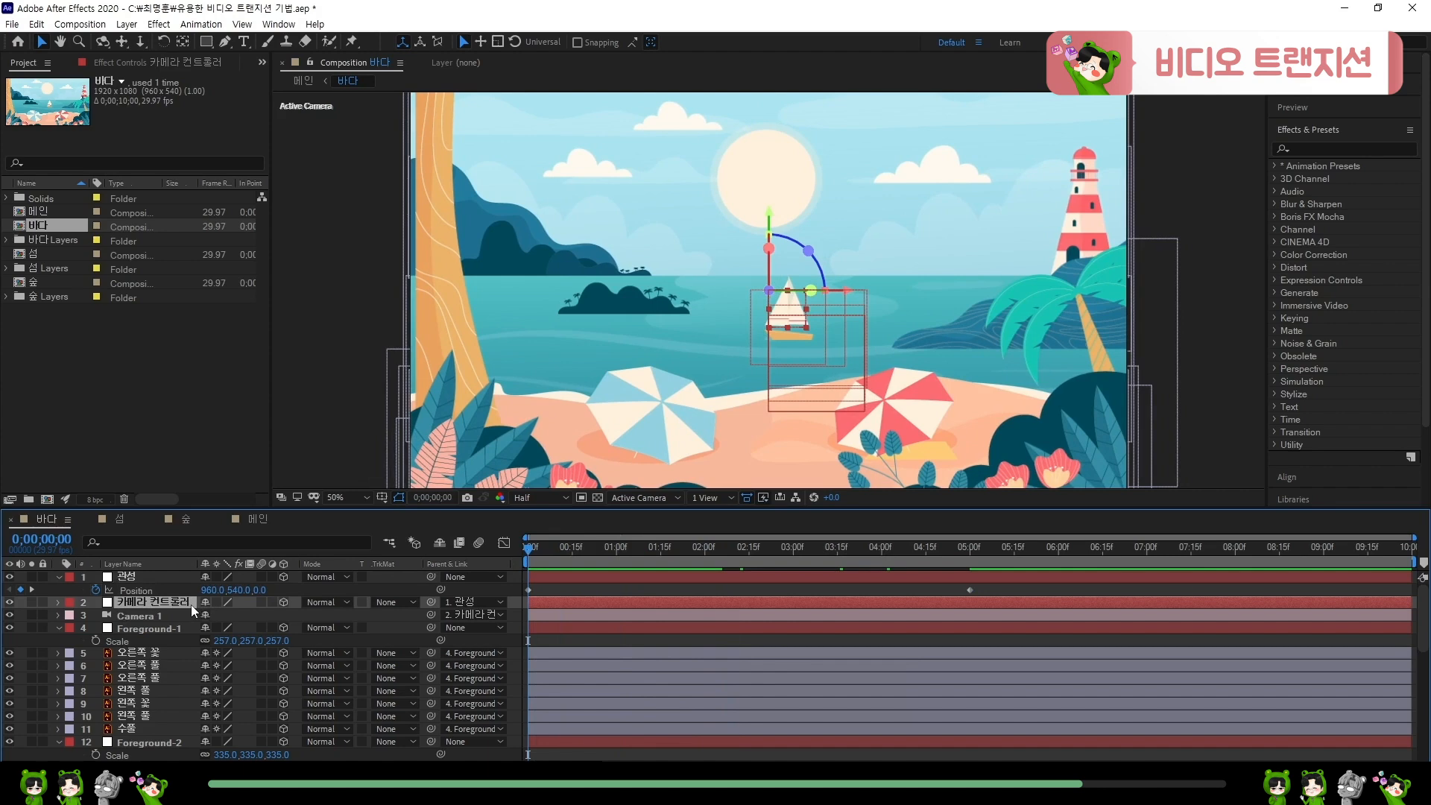
key(p)
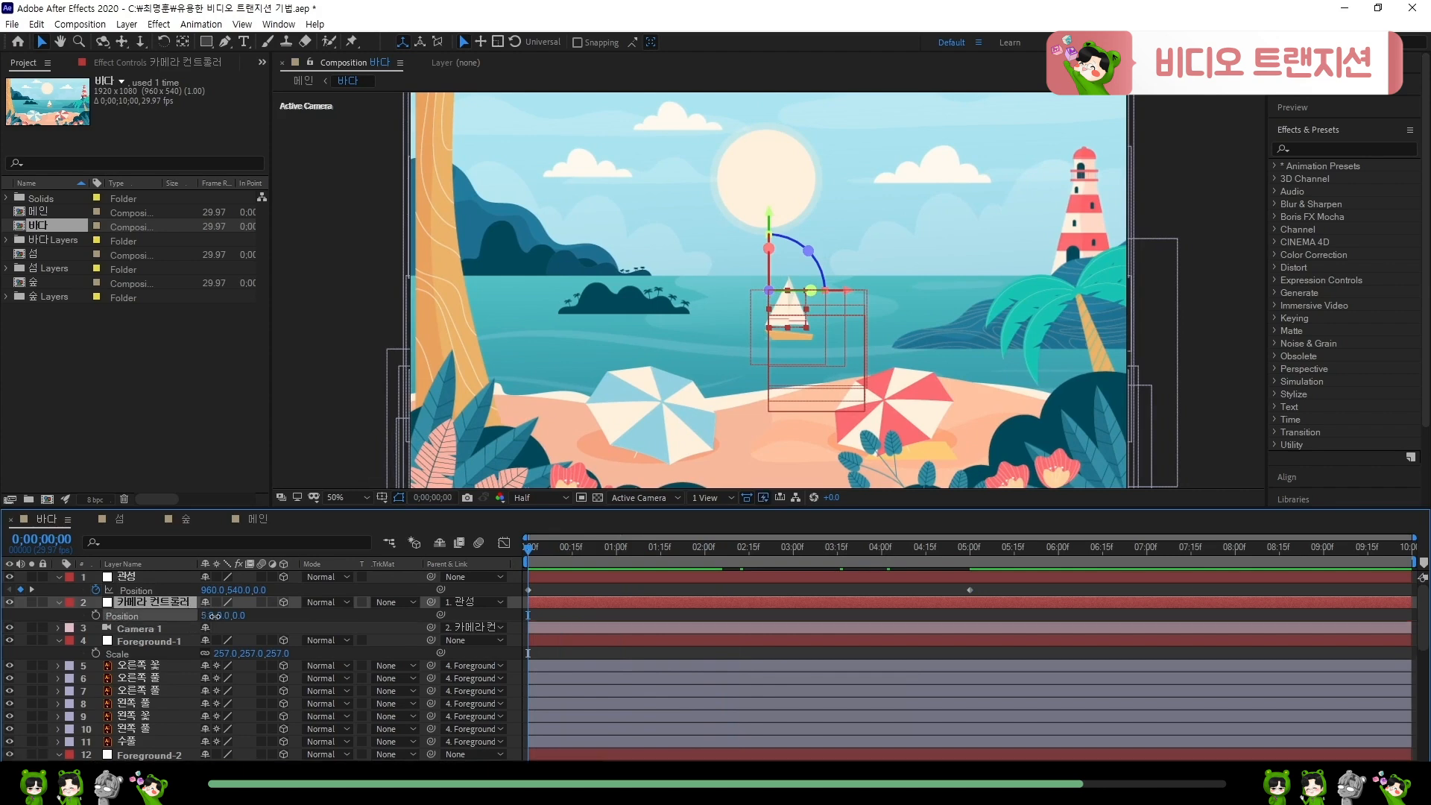
drag(214, 615, 128, 613)
click(215, 616)
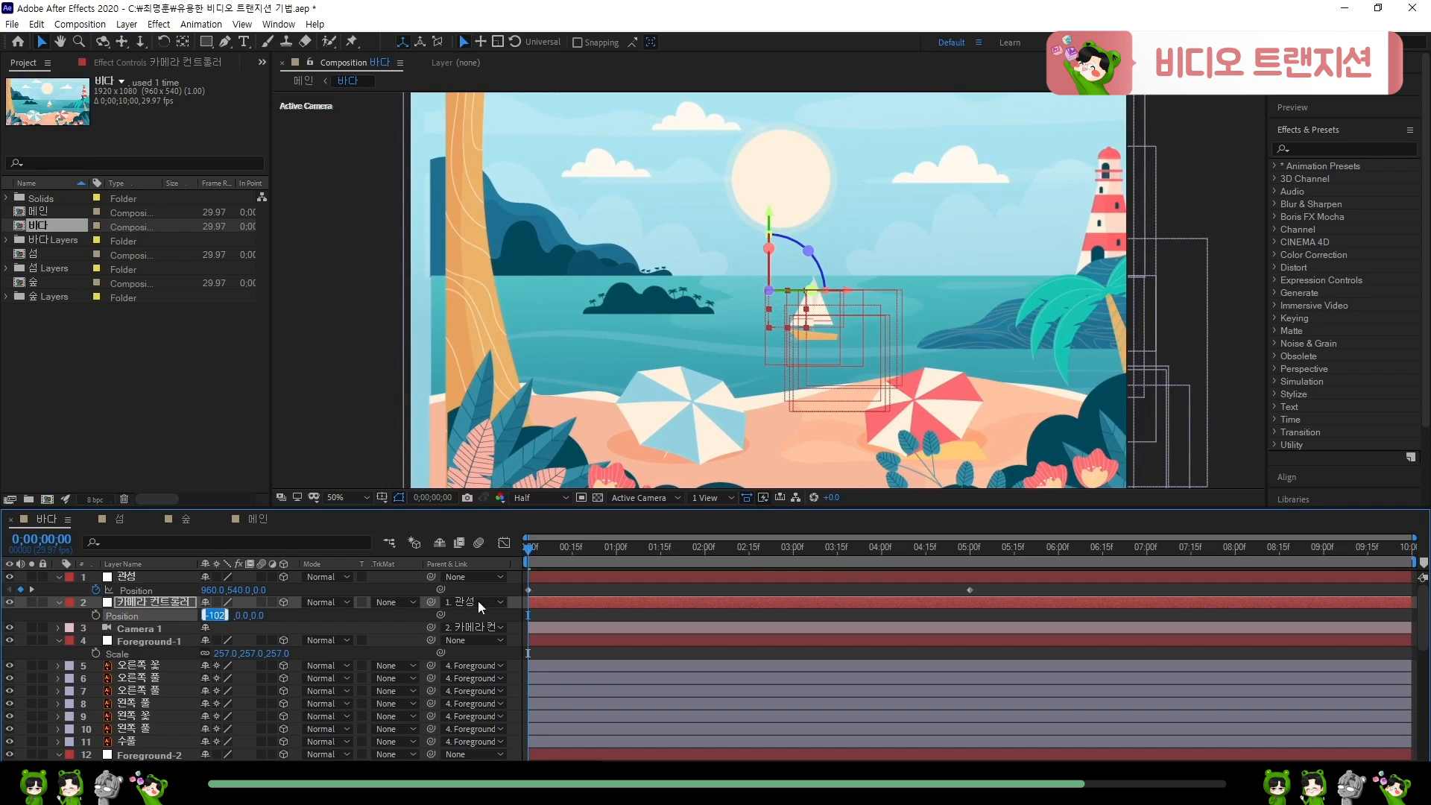
text(-100)
key(Return)
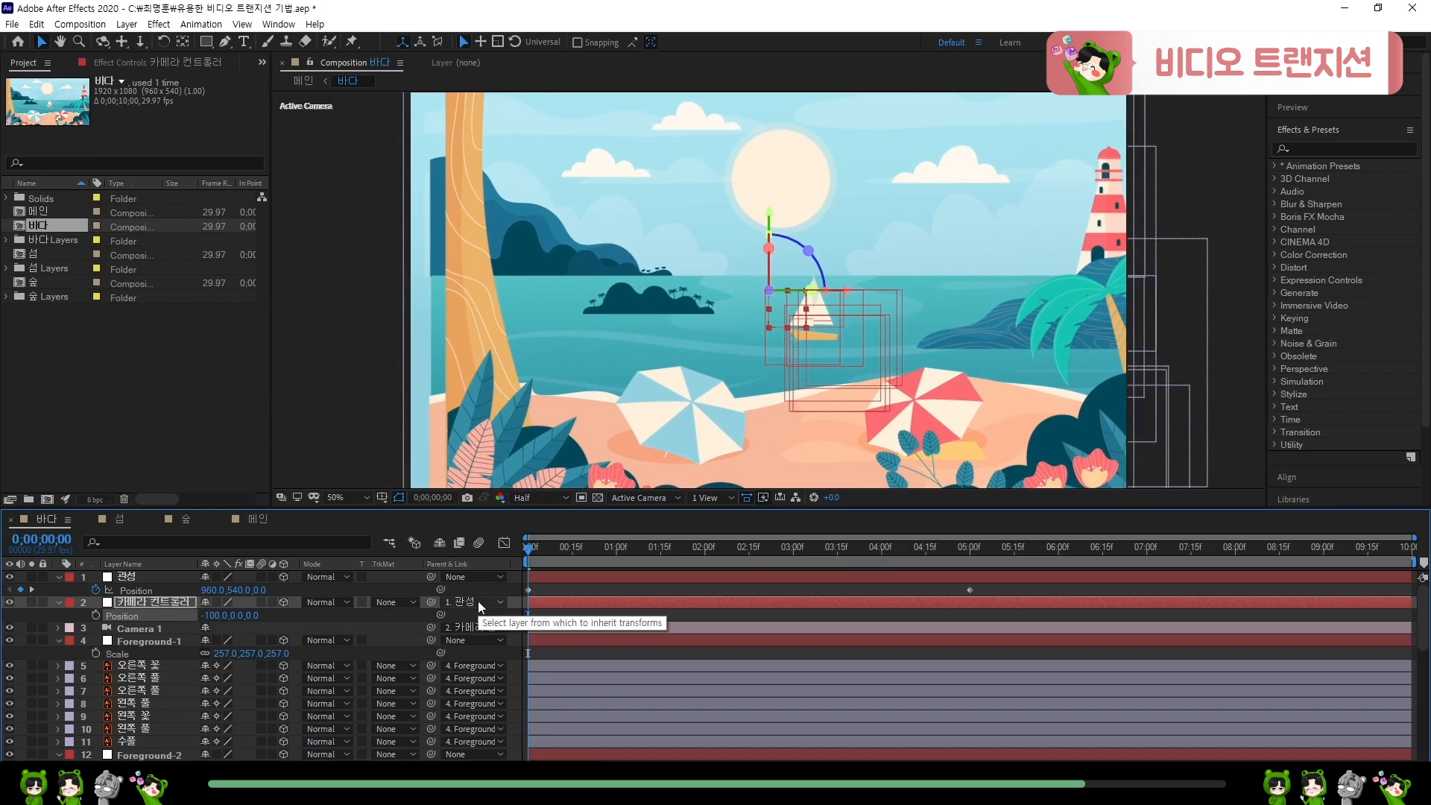
click(95, 614)
- Set the X position of 카메라 컨트롤러 to 100 at 1 second
mouse_move(593, 548)
mouse_down()
mouse_move(519, 547)
mouse_move(617, 554)
mouse_up()
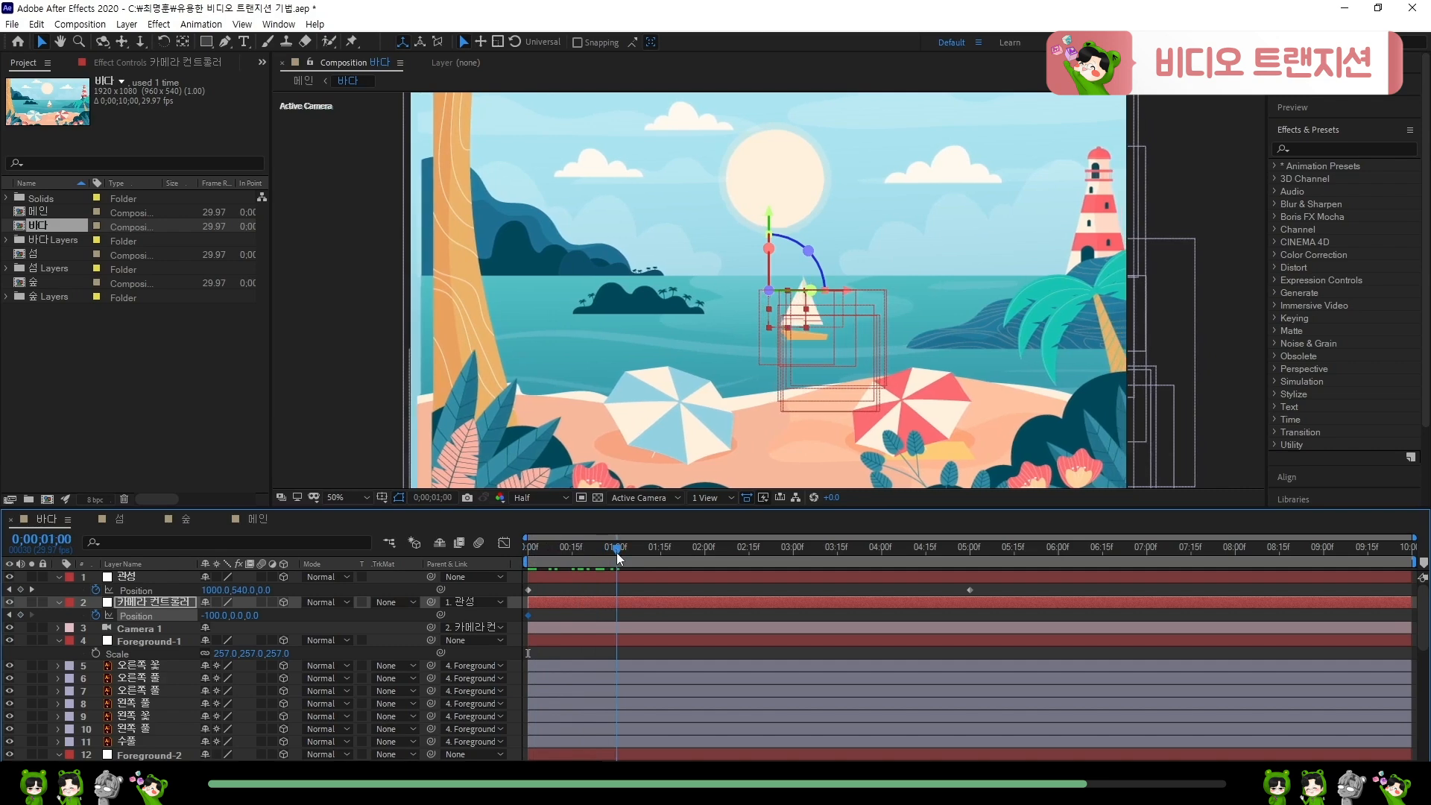
drag(204, 617, 247, 623)
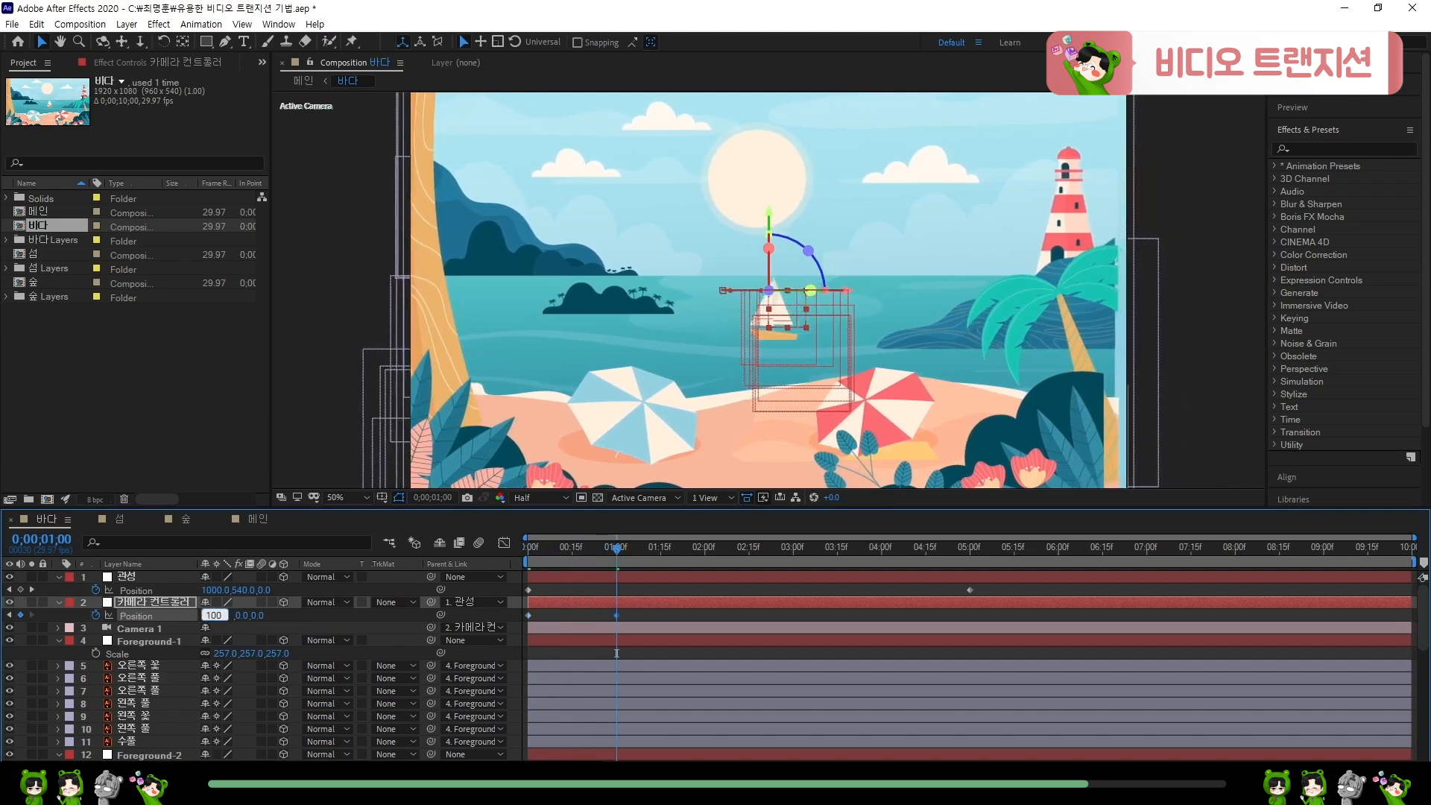
key(Return)
- Play the 바다 composition from the start to check the one-second sideways camera move, and return to 0 seconds
key(space)
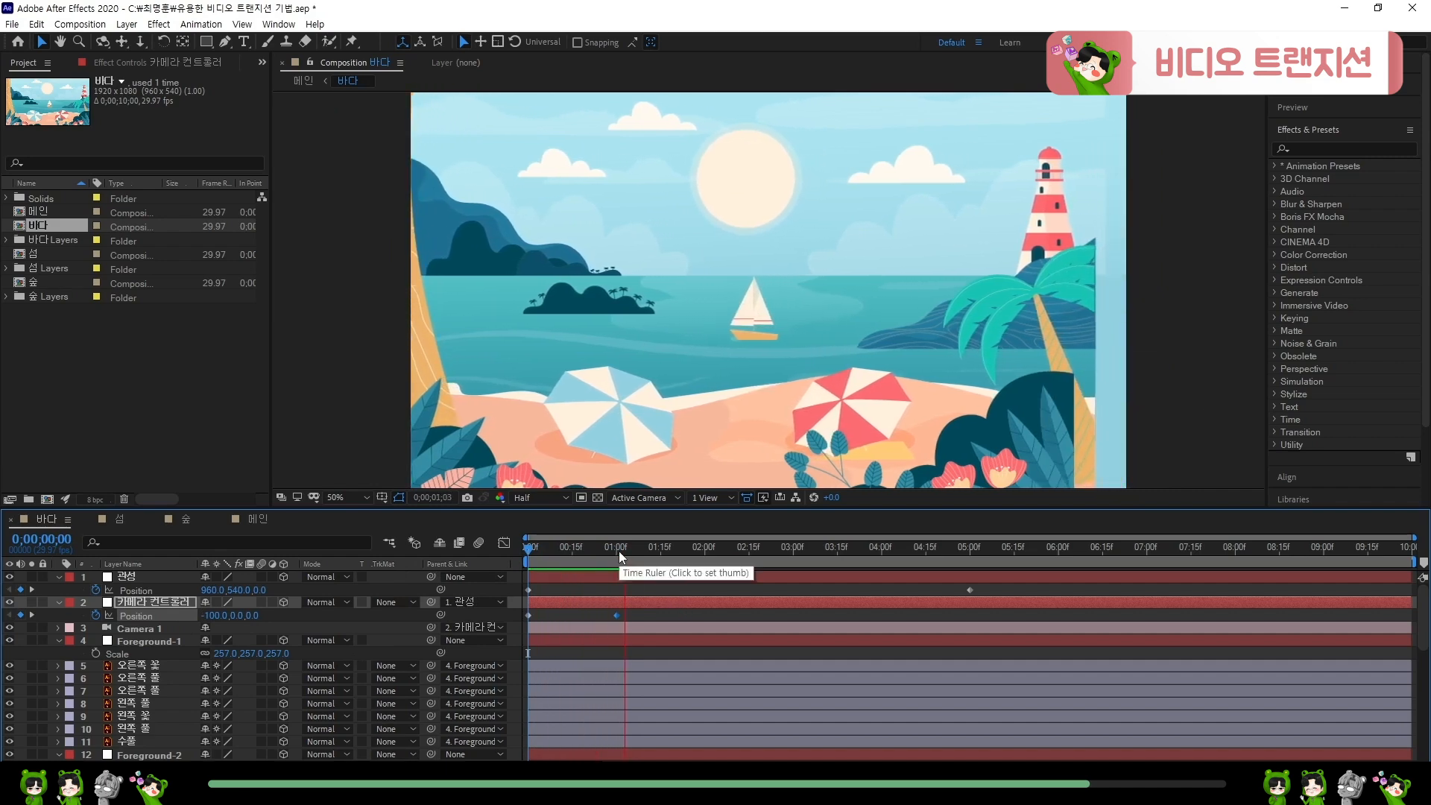
key(space)
key(space)
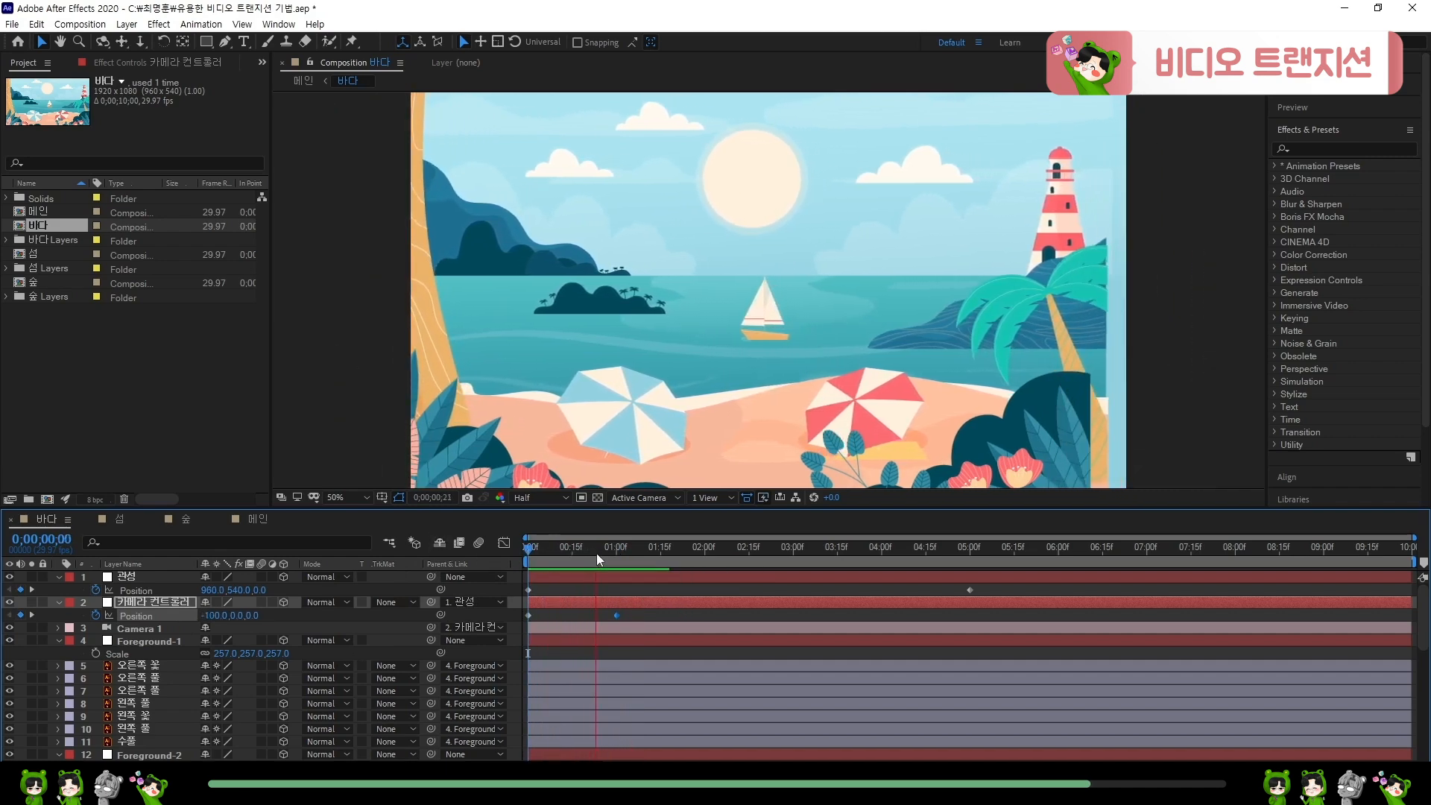
key(space)
drag(592, 549, 508, 574)
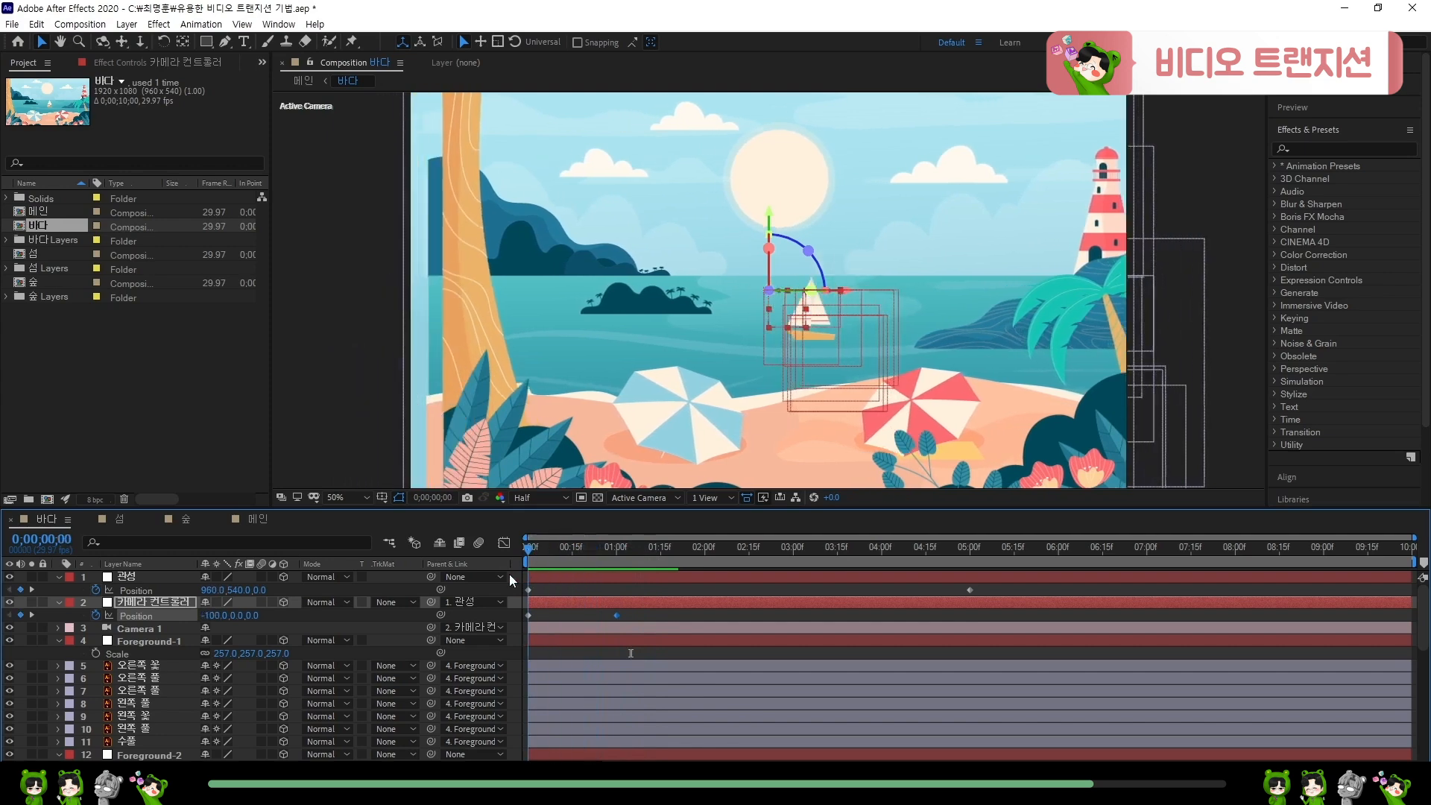
click(167, 645)
drag(222, 653, 244, 654)
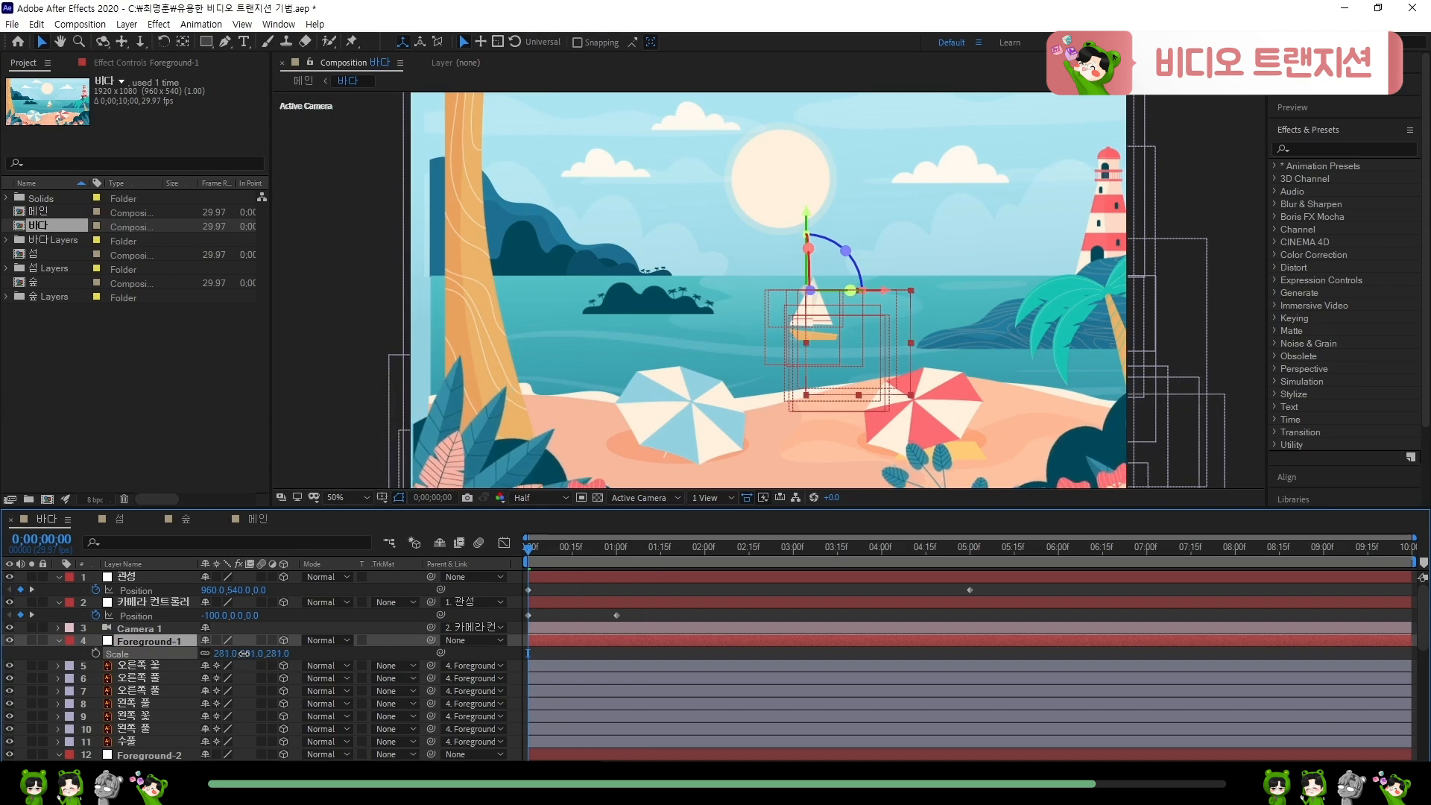
key(ctrl+z)
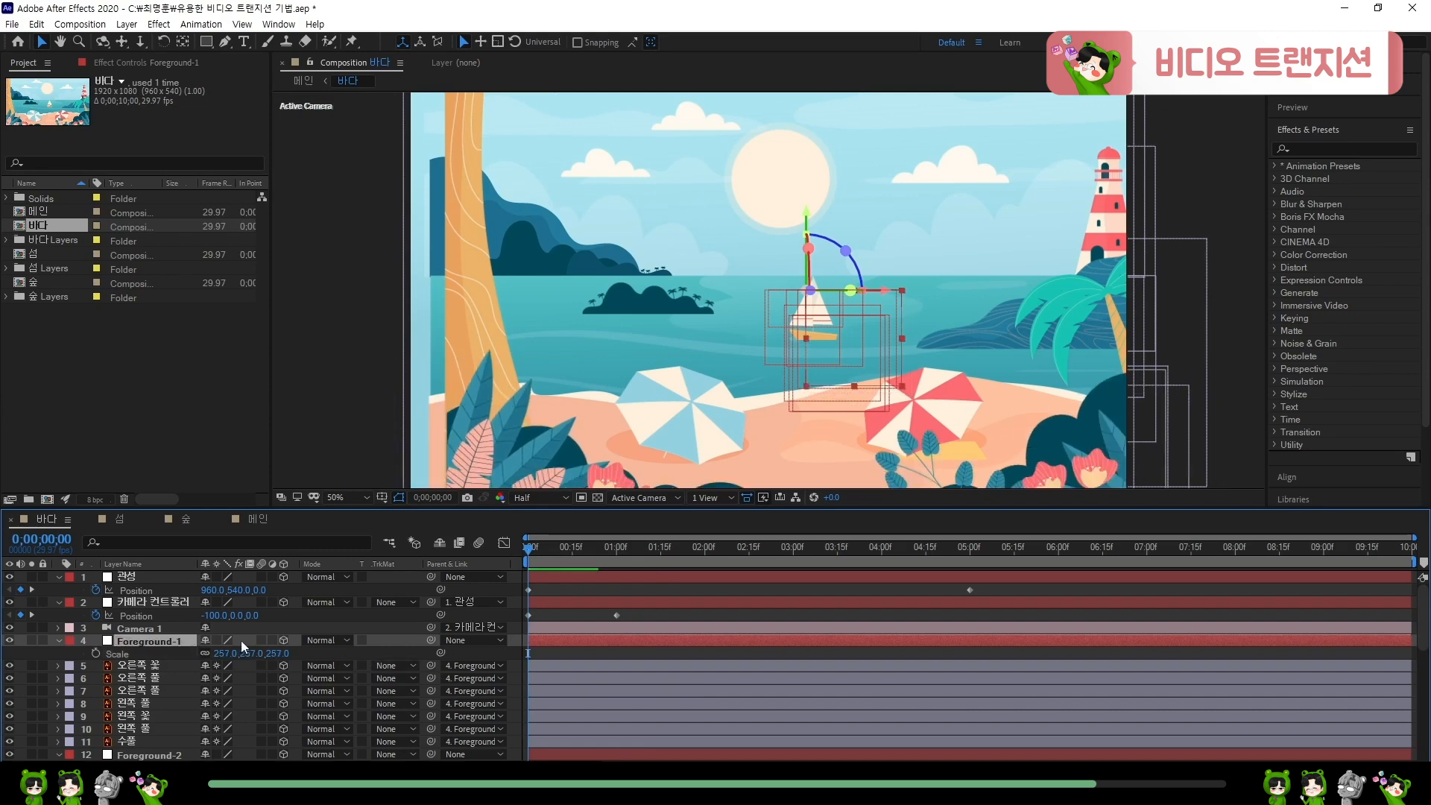
- Raise the Z position of both 카메라 컨트롤러 keyframes to 194 and preview the move
click(158, 603)
drag(638, 616, 514, 619)
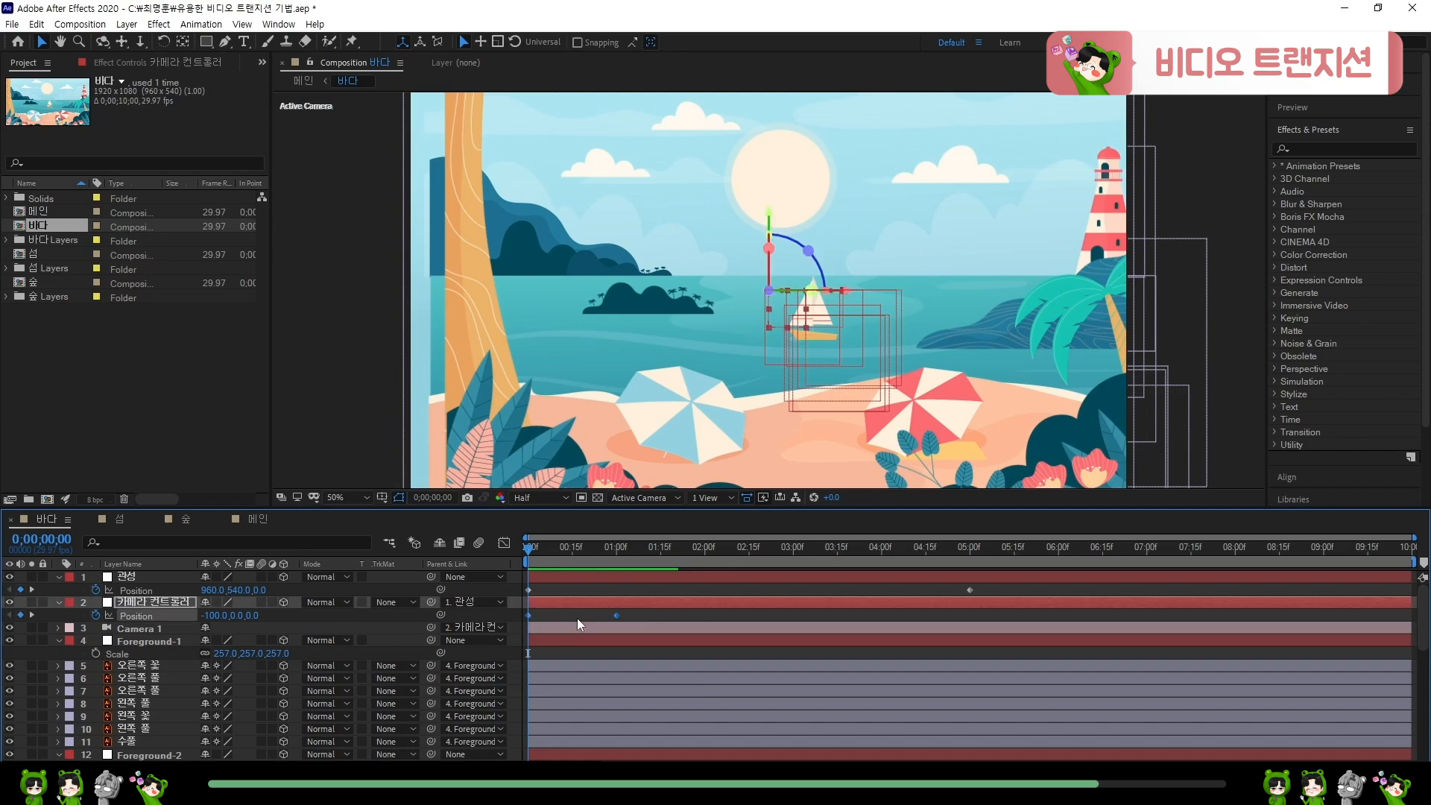
drag(266, 617, 345, 611)
drag(359, 608, 382, 601)
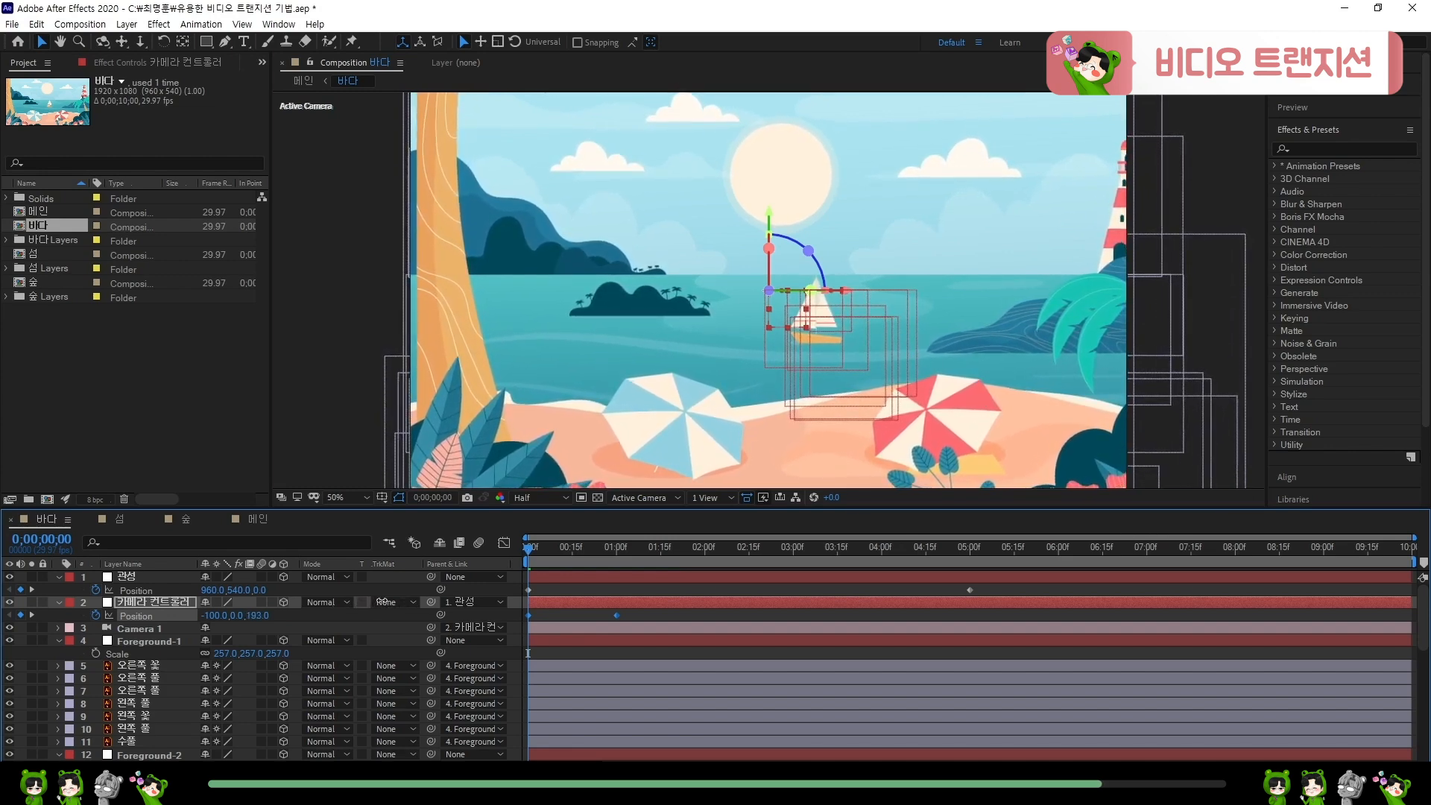
click(637, 590)
key(space)
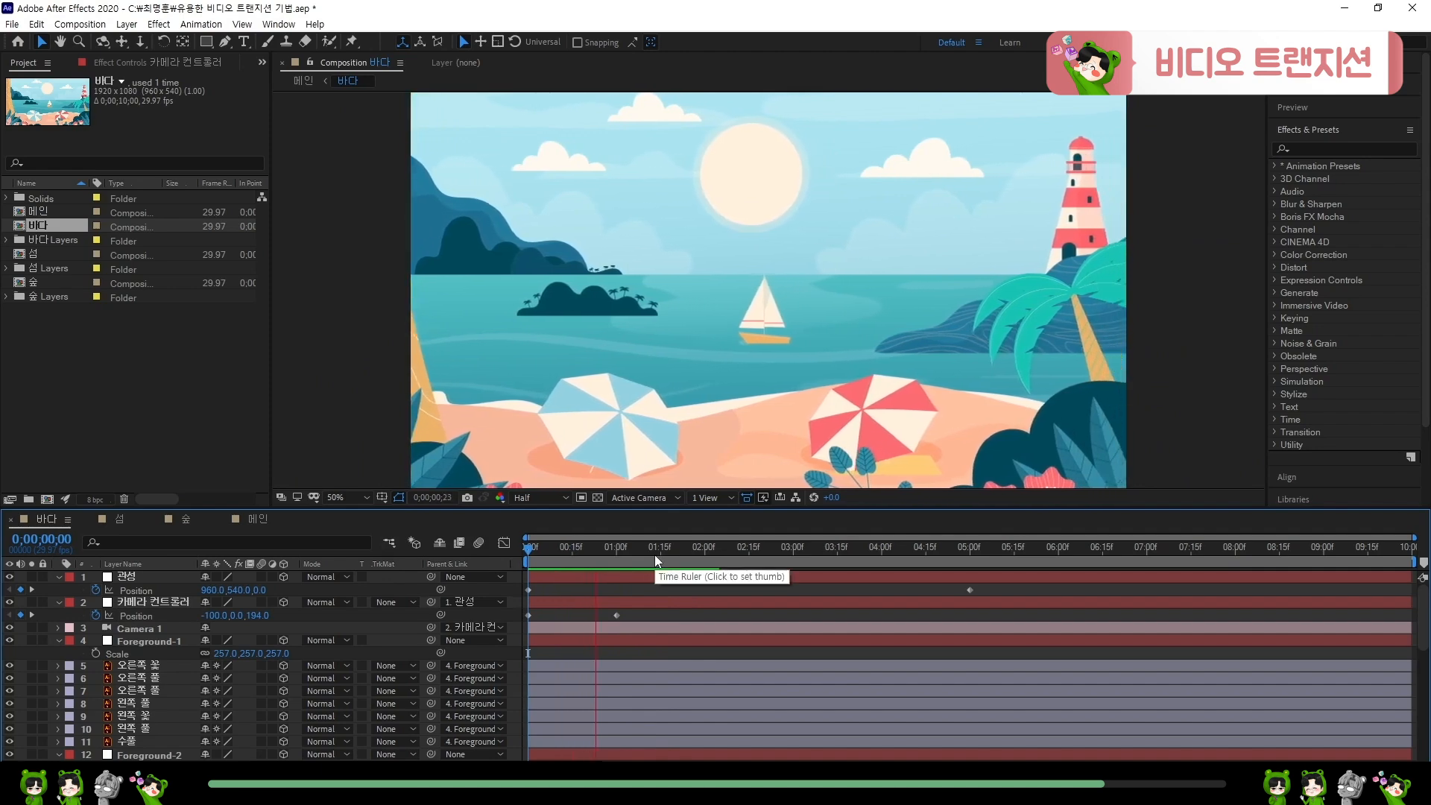
key(space)
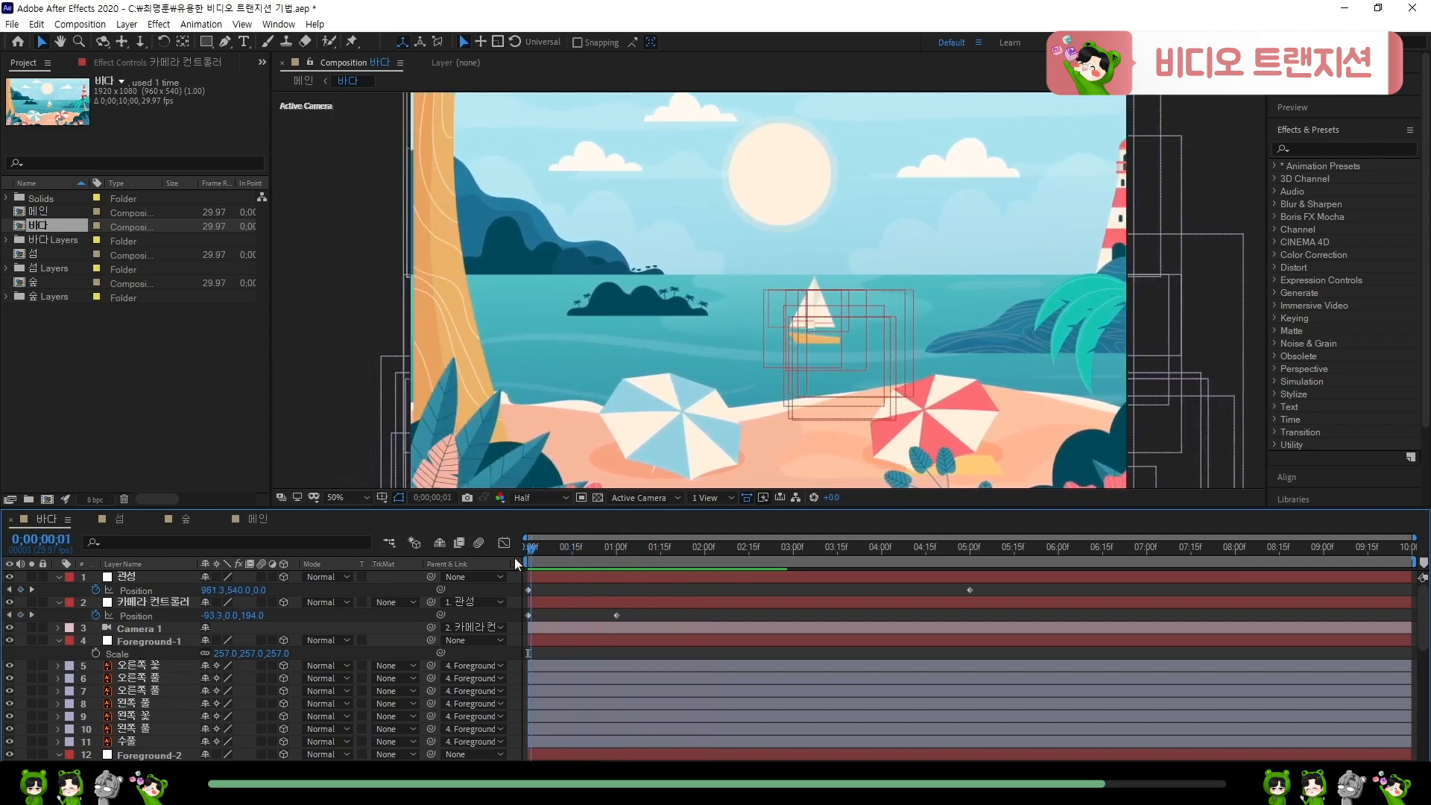
- Raise the Z position of both 카메라 컨트롤러 keyframes to 300, previewing the move along the way
drag(514, 557, 522, 615)
drag(261, 614, 319, 613)
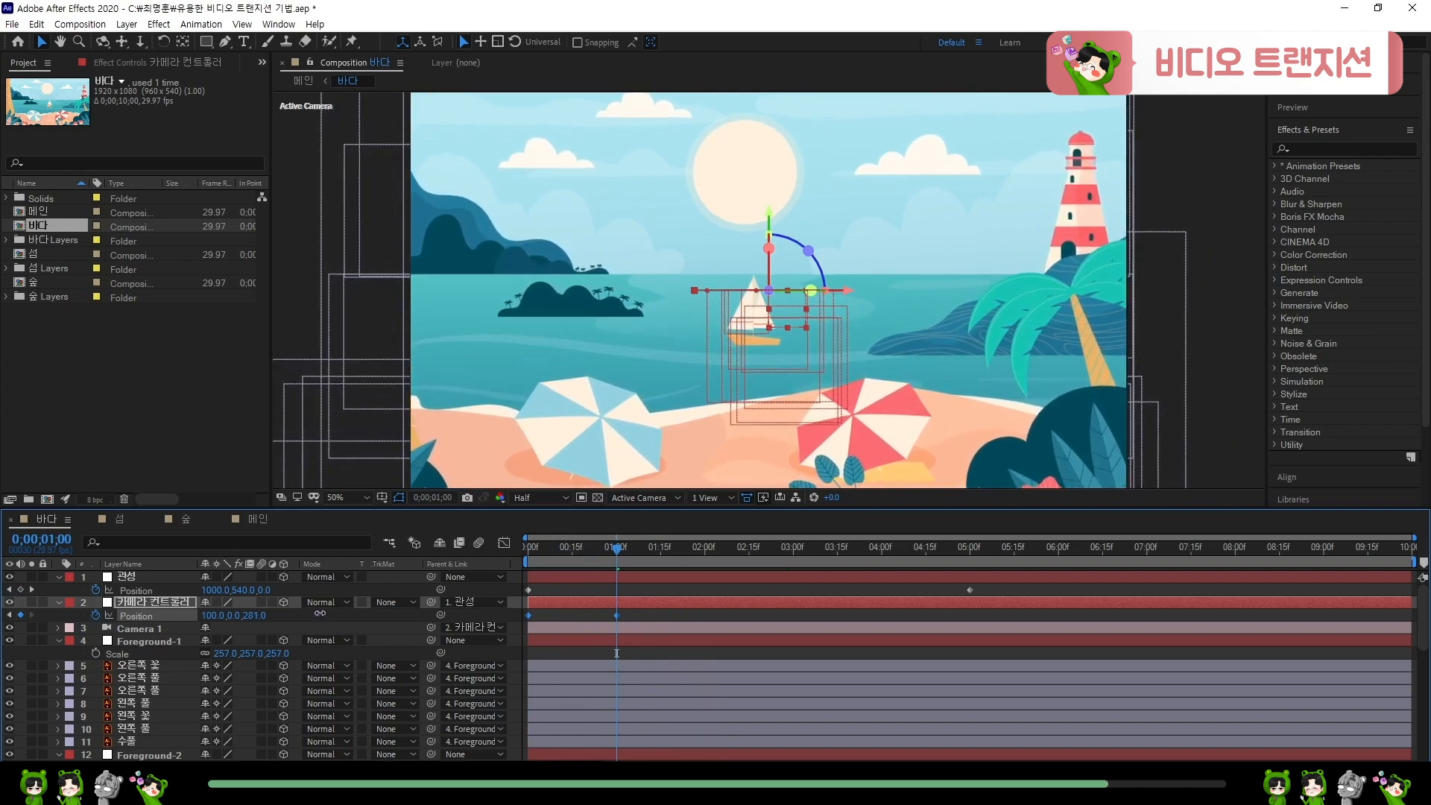
key(space)
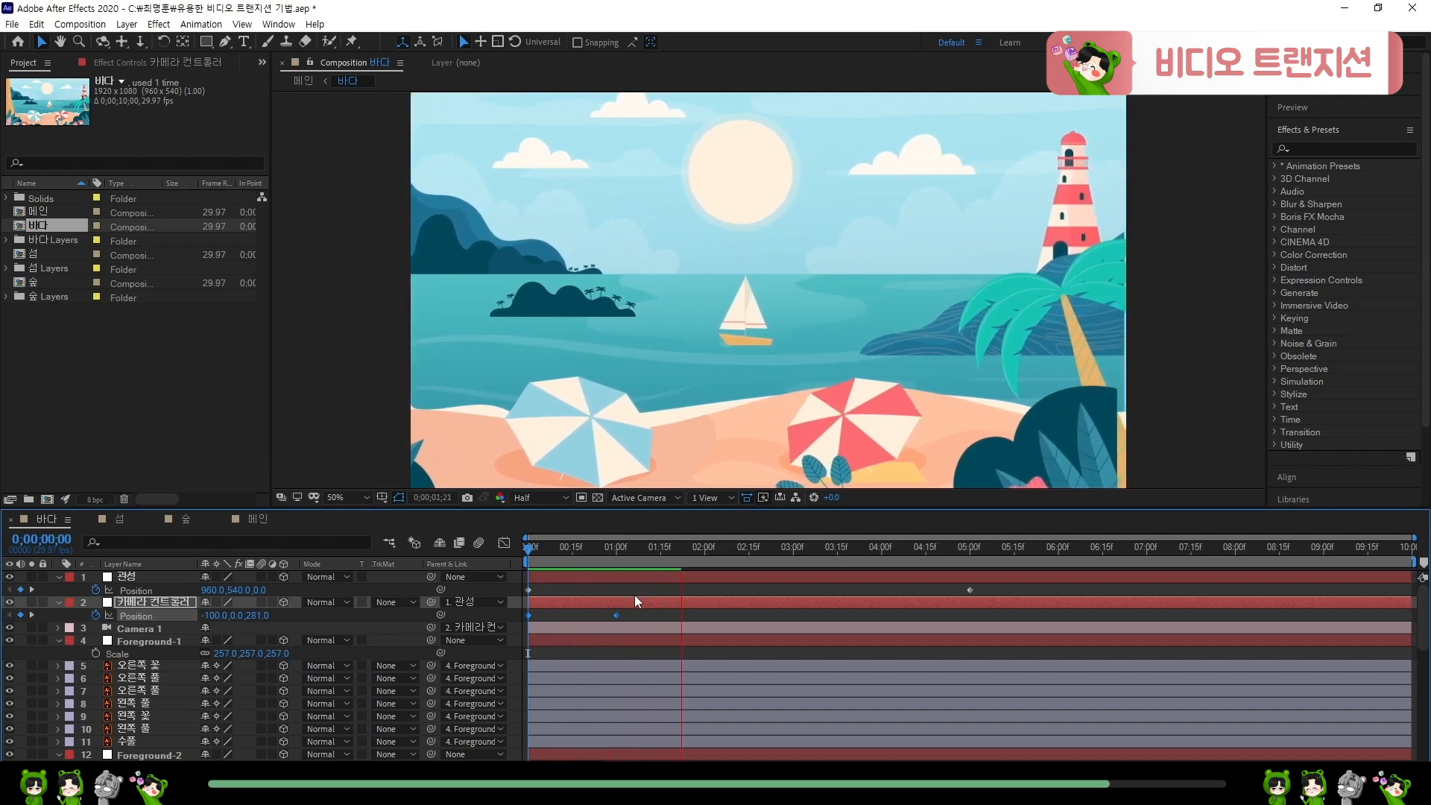
click(619, 555)
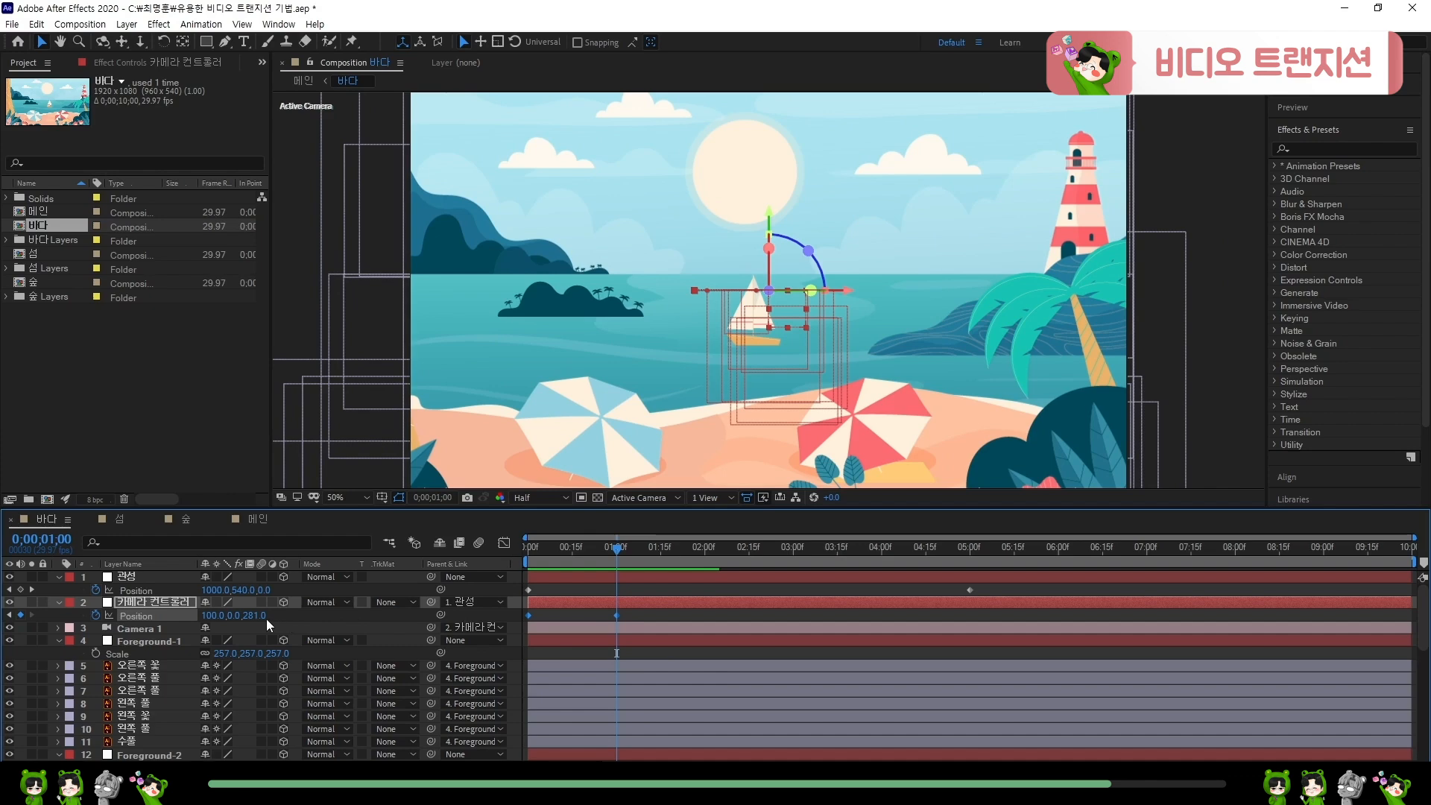
drag(261, 616, 278, 618)
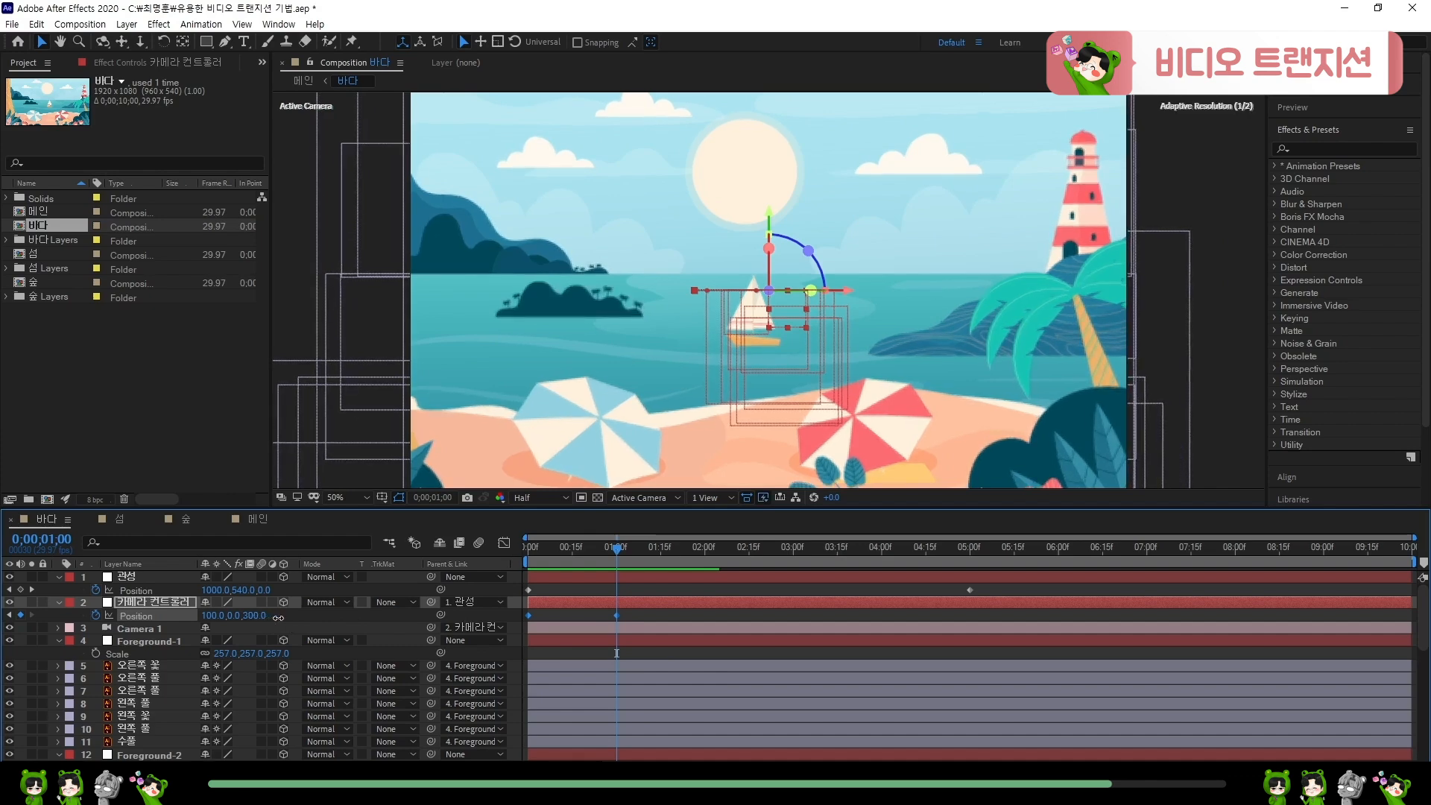
- Scale the Foreground-1 null to 284% and end the work area at 3 seconds 1 frame
drag(588, 555, 634, 596)
click(185, 642)
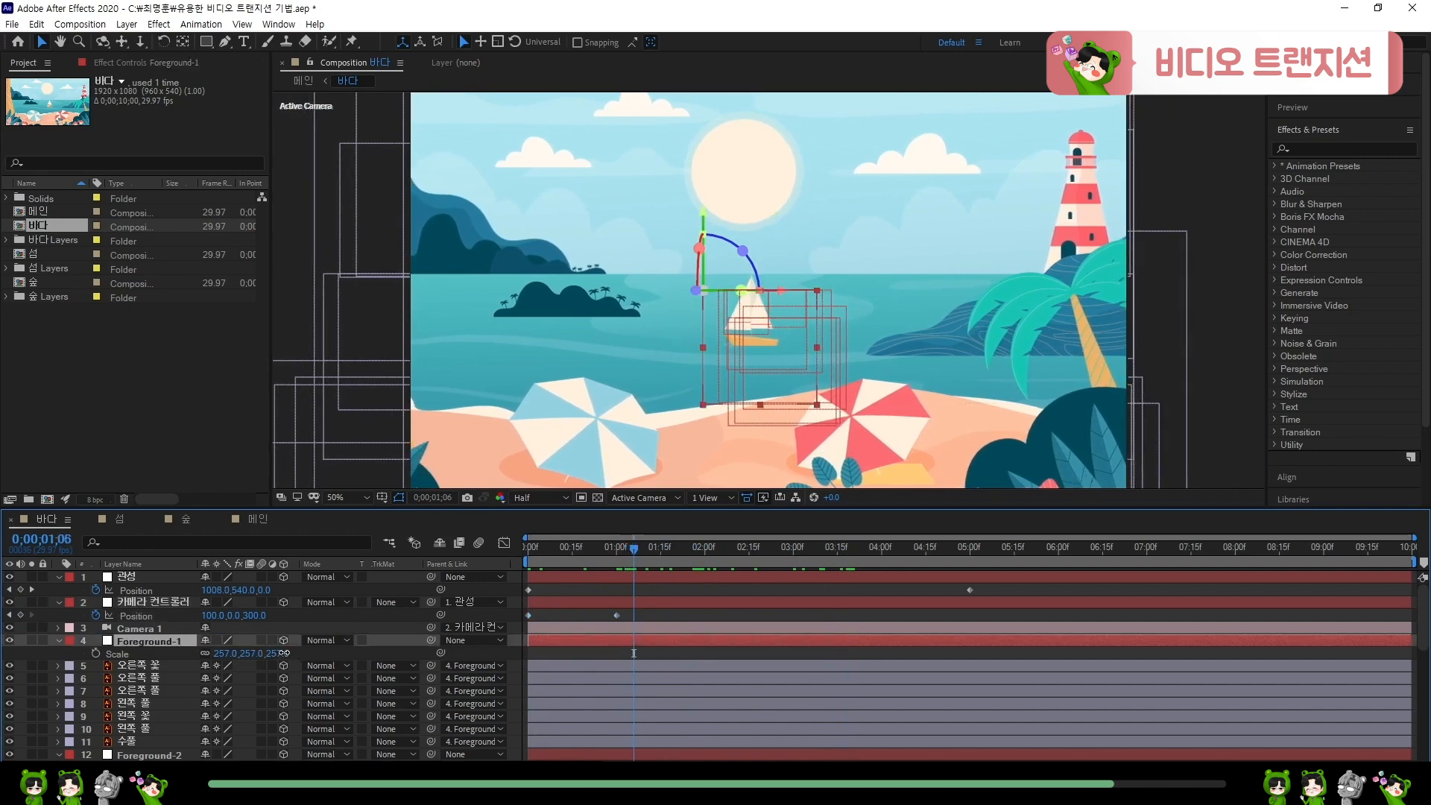
drag(283, 653, 287, 652)
drag(579, 543, 920, 556)
drag(289, 653, 409, 639)
mouse_move(781, 550)
mouse_down()
mouse_move(963, 551)
mouse_move(793, 559)
mouse_move(905, 568)
mouse_move(792, 571)
mouse_move(720, 556)
mouse_move(795, 563)
mouse_up()
key(n)
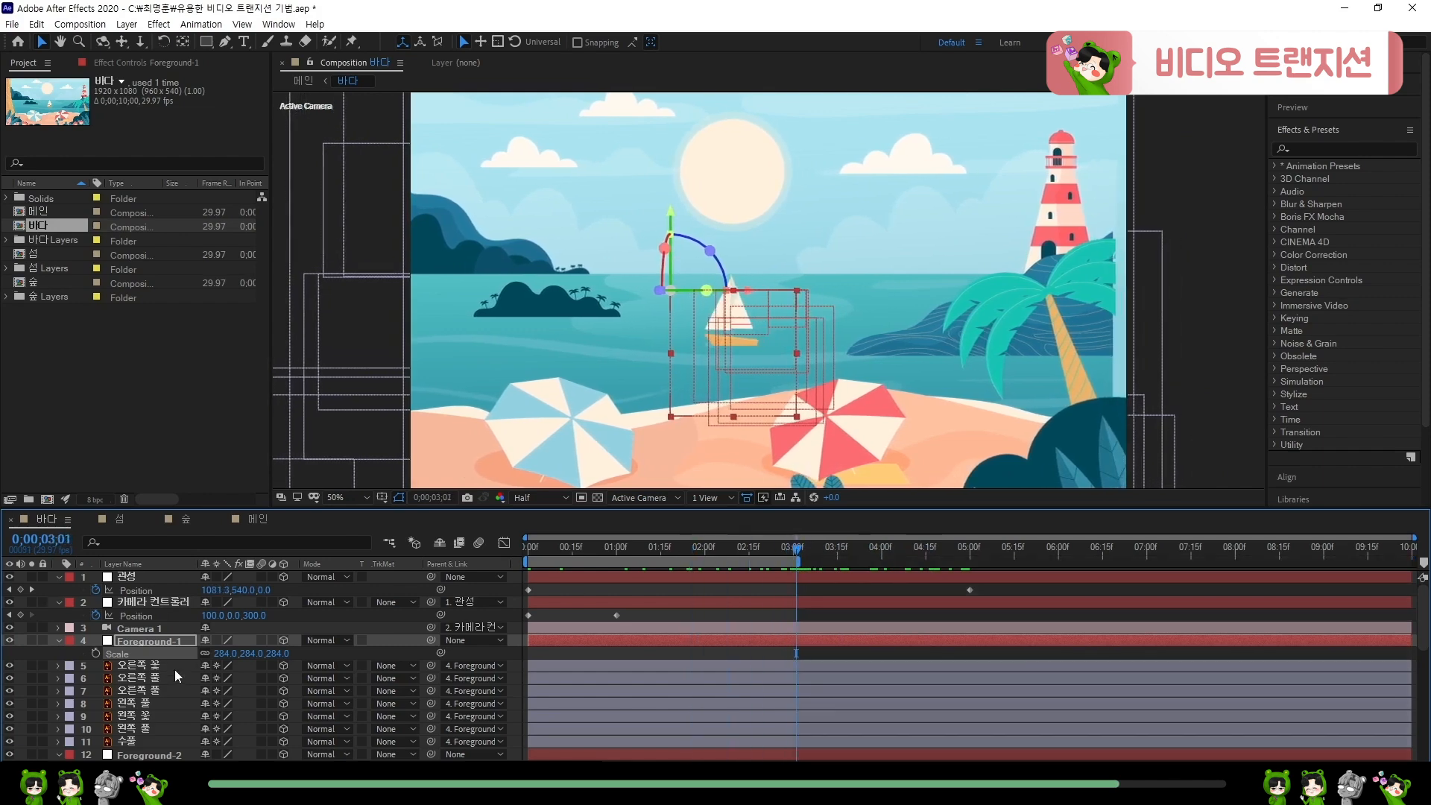
- Scale the Foreground-2 null to 347% and the Midground null to 414%
scroll(171, 708, down, 1)
click(227, 717)
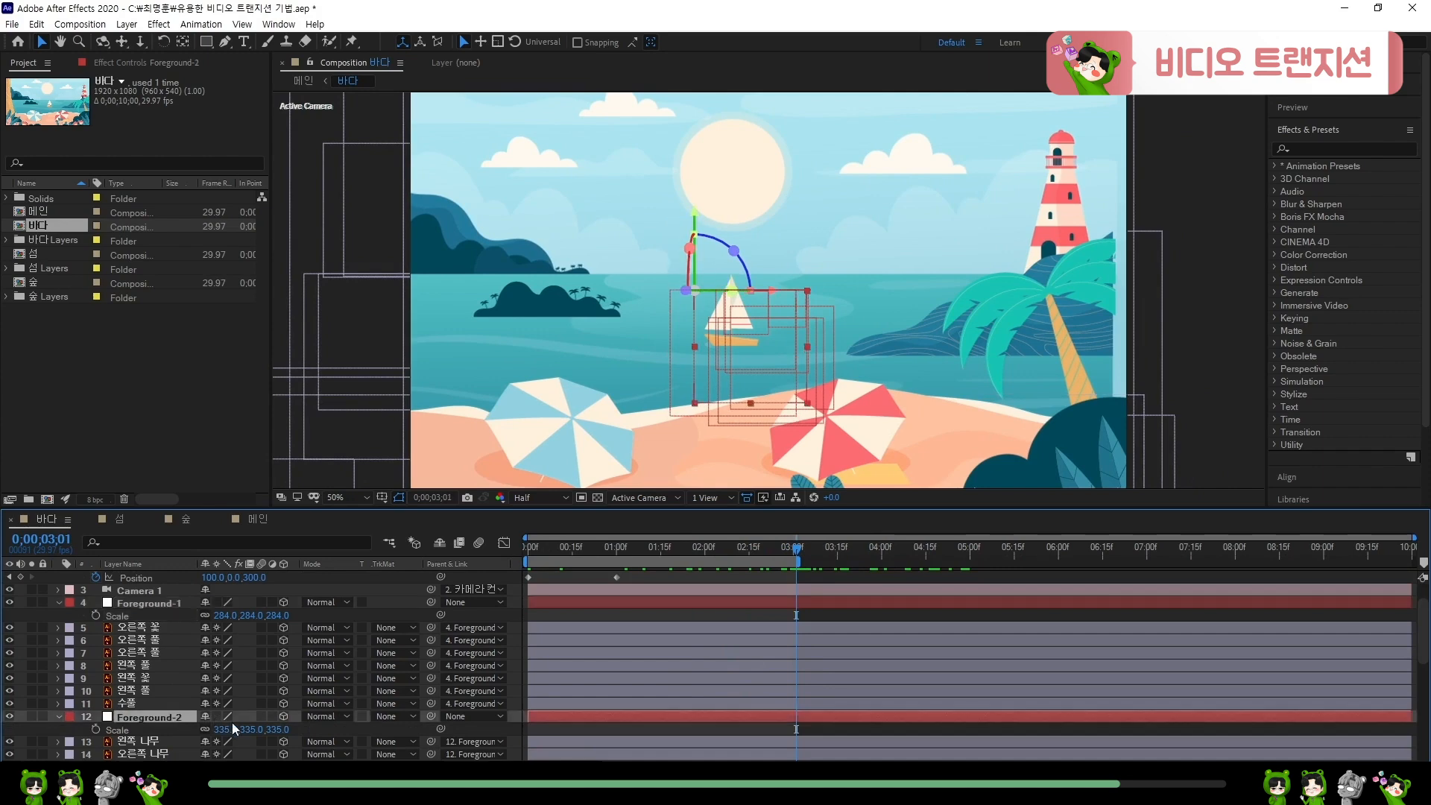
drag(228, 731, 232, 729)
scroll(53, 751, down, 3)
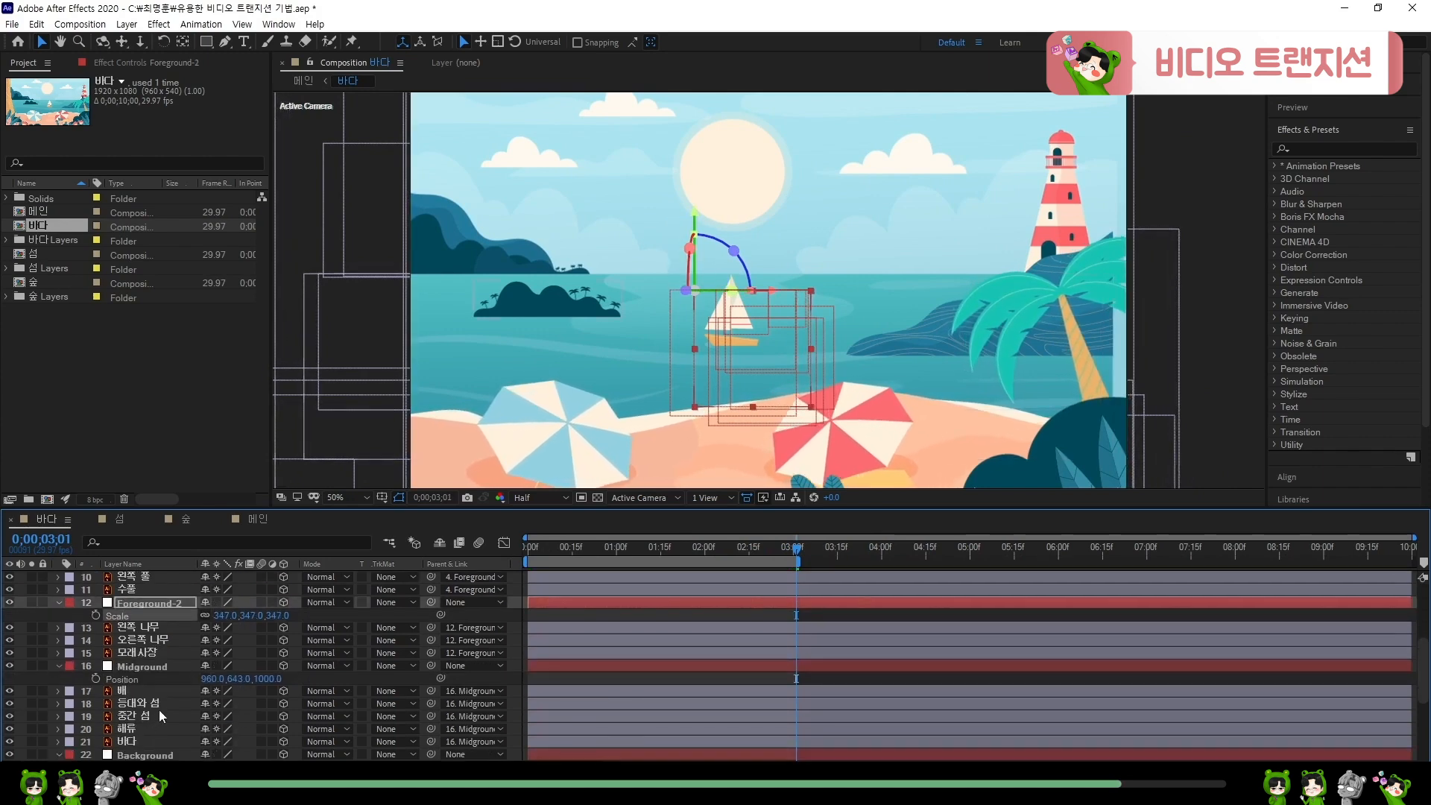
click(157, 668)
drag(226, 679, 233, 680)
- Check the Scale of the Background and 기류 nulls, undoing a trial adjustment made to Background
scroll(122, 691, down, 2)
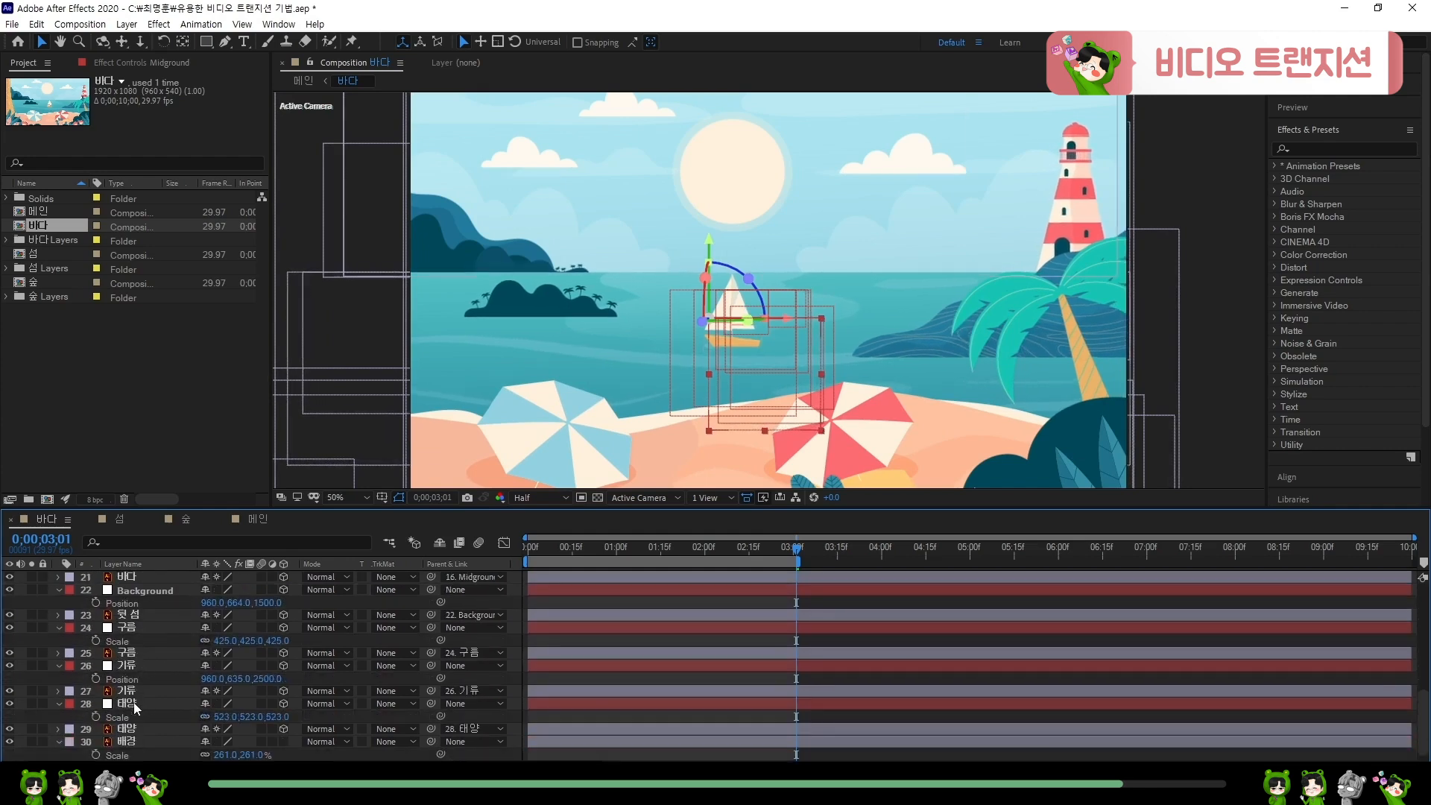
scroll(137, 707, down, 2)
click(198, 669)
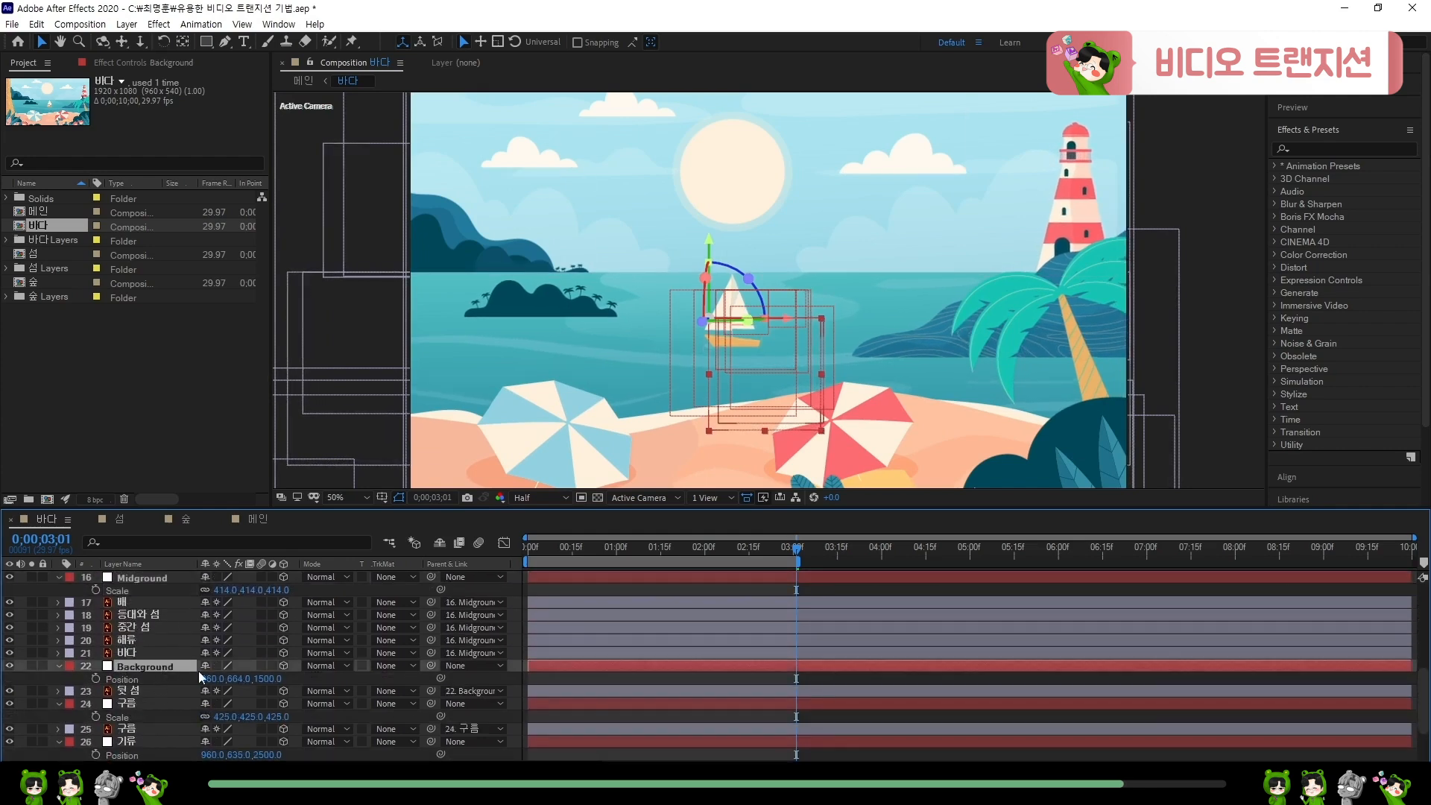
drag(217, 680, 225, 678)
key(ctrl+z)
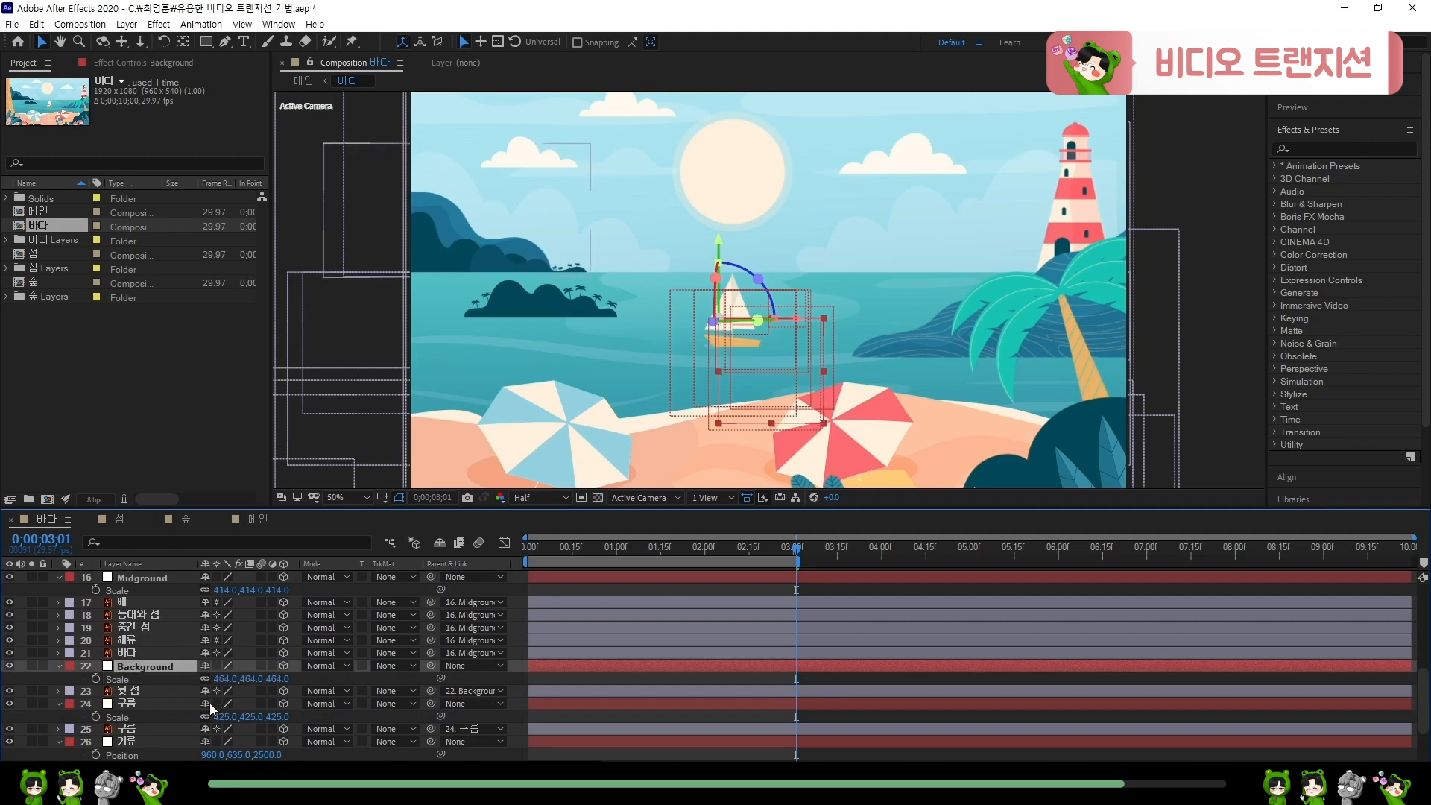
click(214, 705)
key(s)
scroll(146, 726, down, 2)
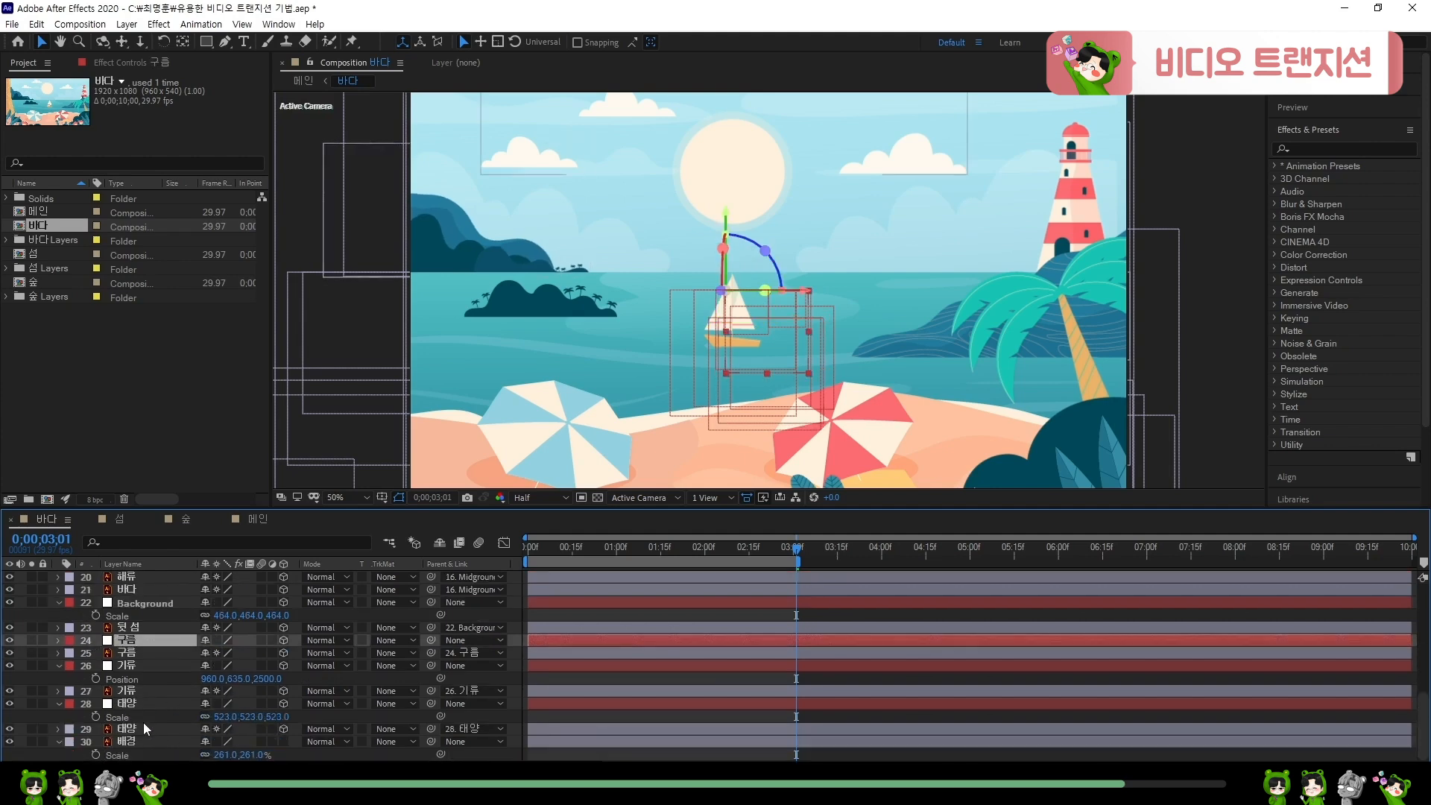
click(167, 666)
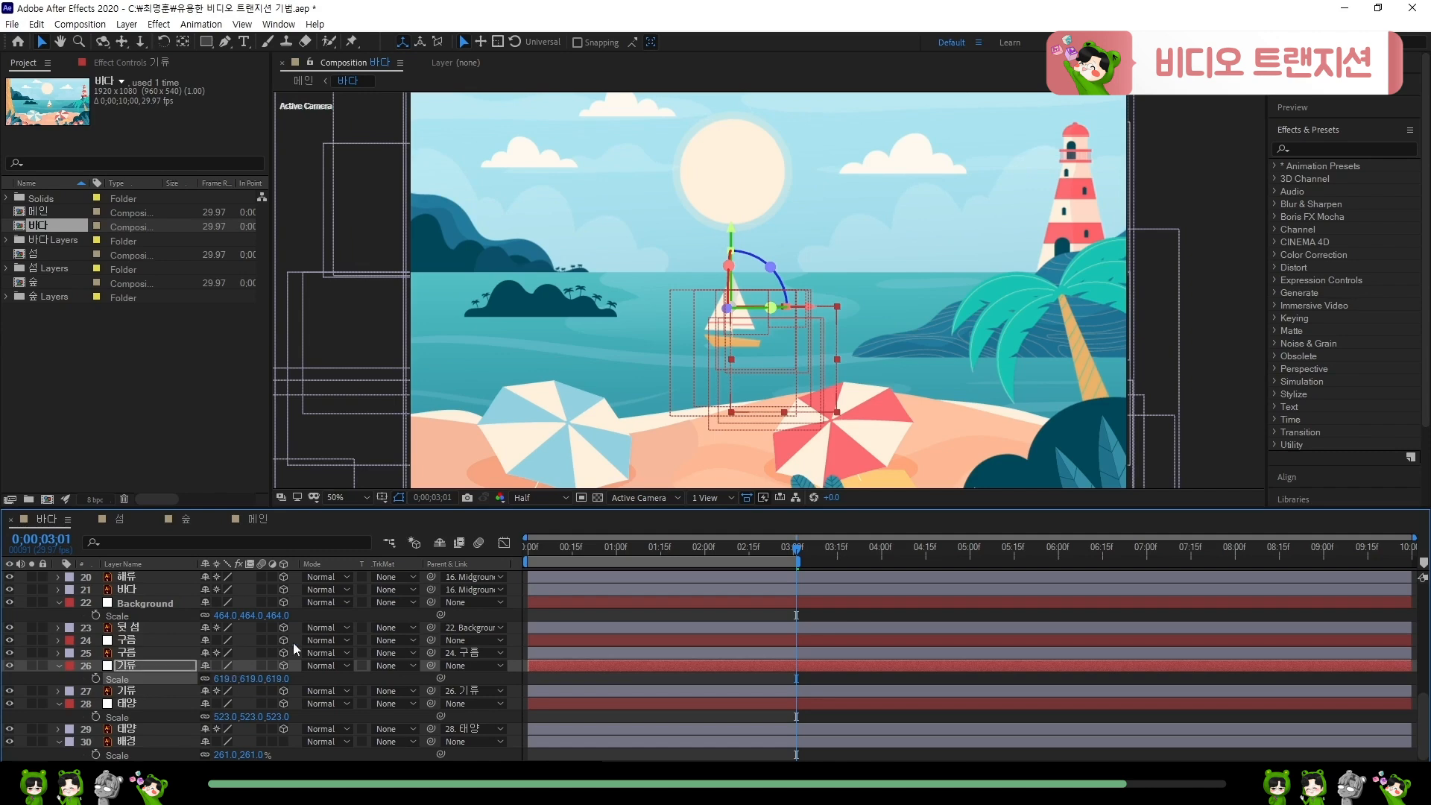
- Preview the 바다 composition from the start within the shortened work area and return to 0 seconds
scroll(690, 618, up, 10)
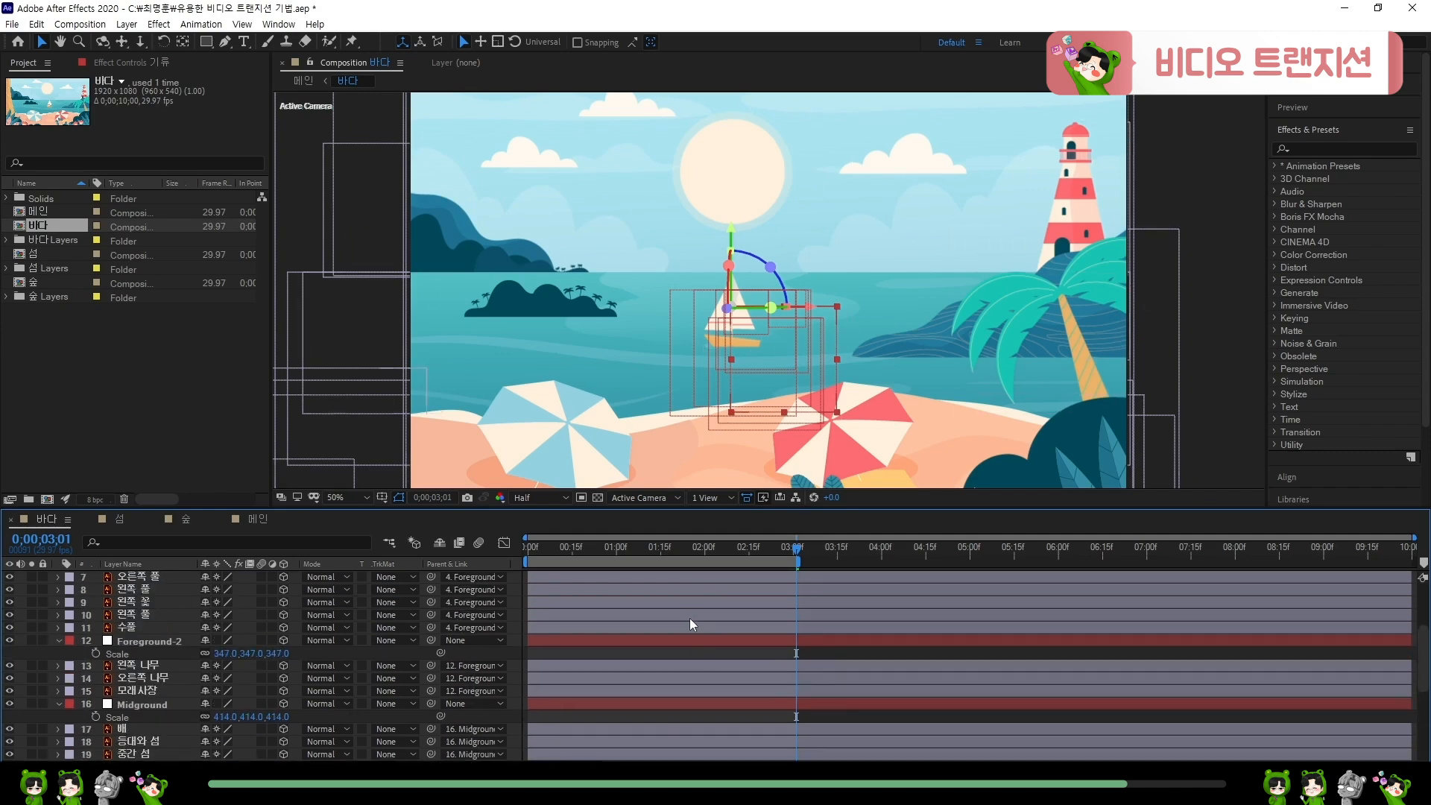
key(Home)
key(space)
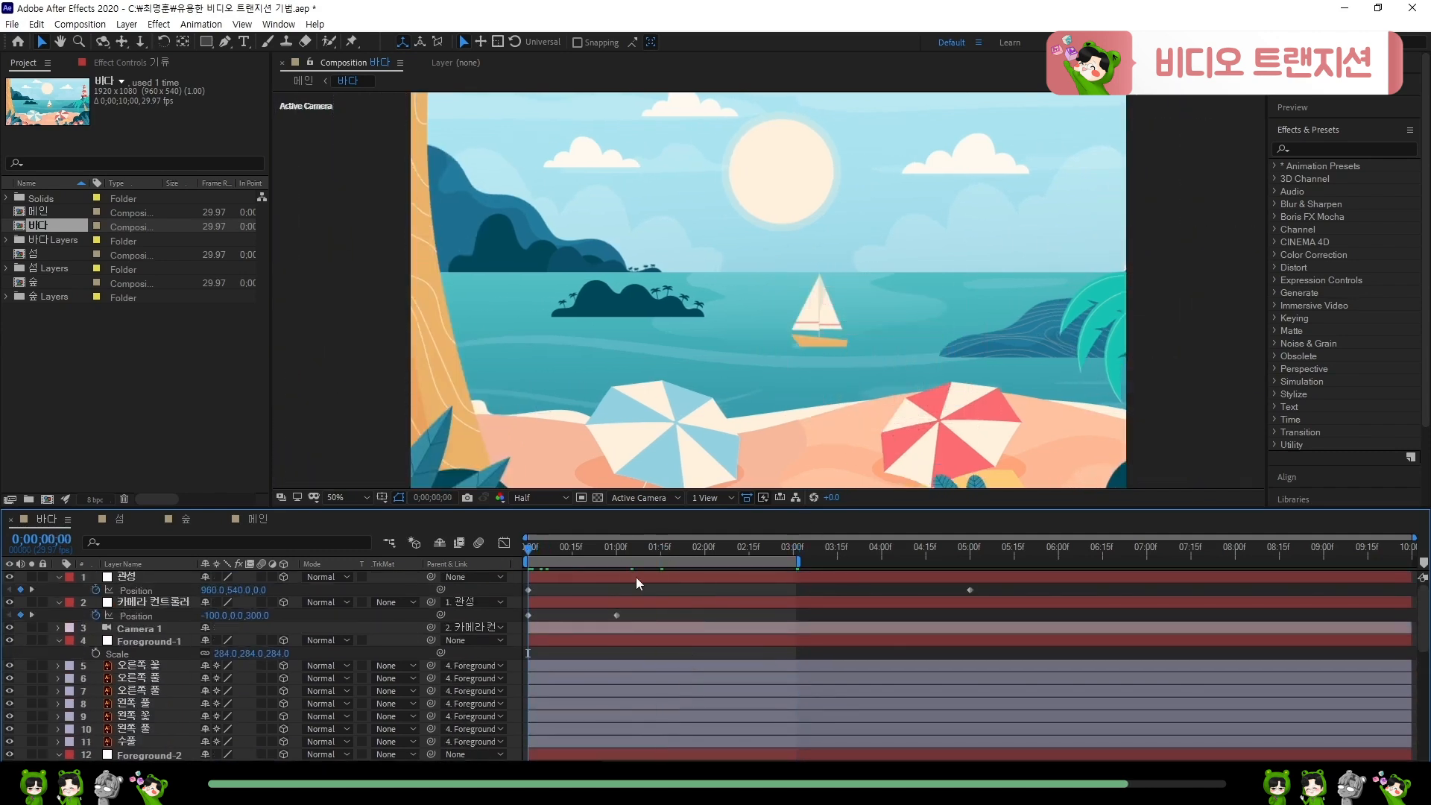
click(616, 548)
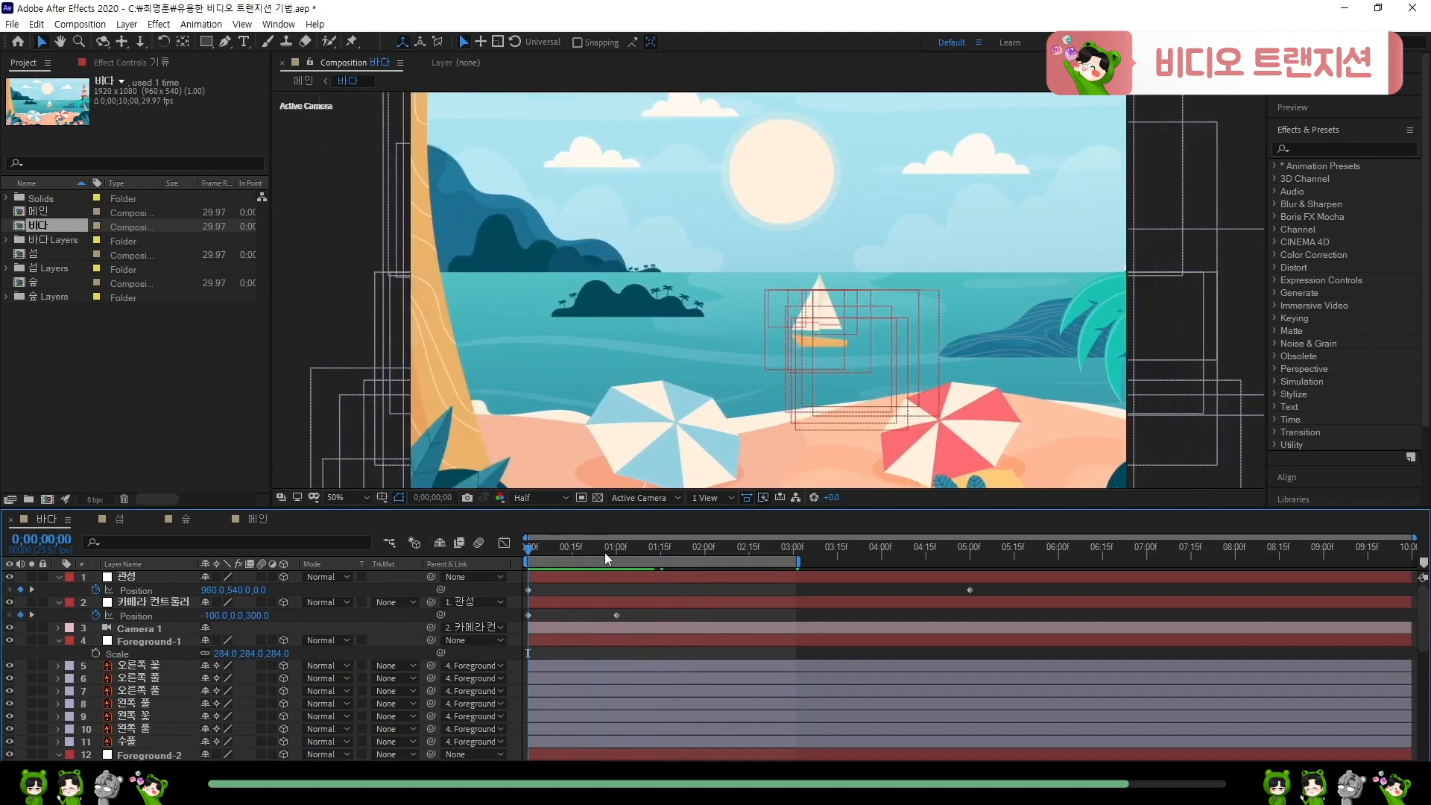
drag(589, 548, 389, 565)
- Examine the speed graph of the final 카메라 컨트롤러 Position move in the 숲 composition and go back to 바다
click(179, 520)
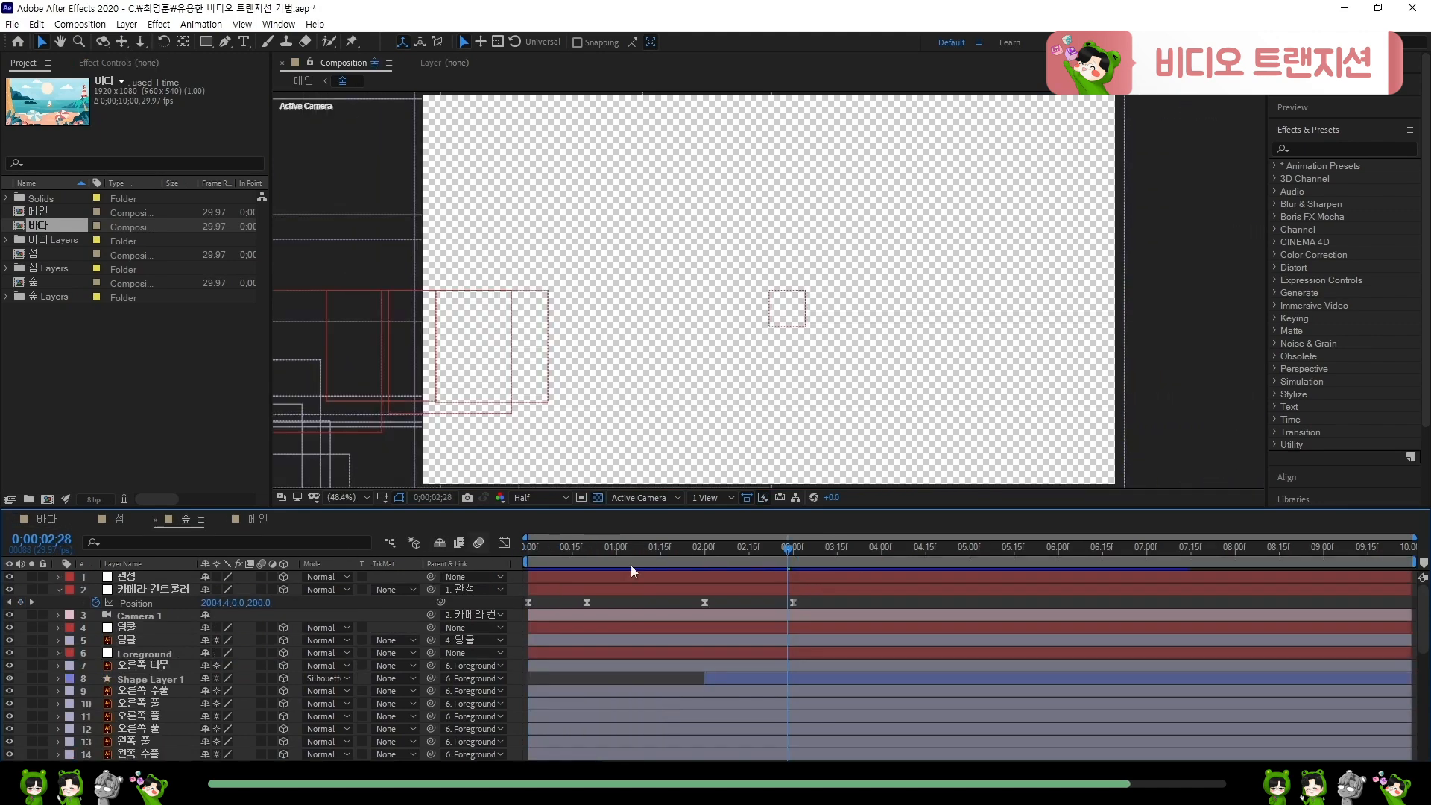
drag(820, 606, 677, 606)
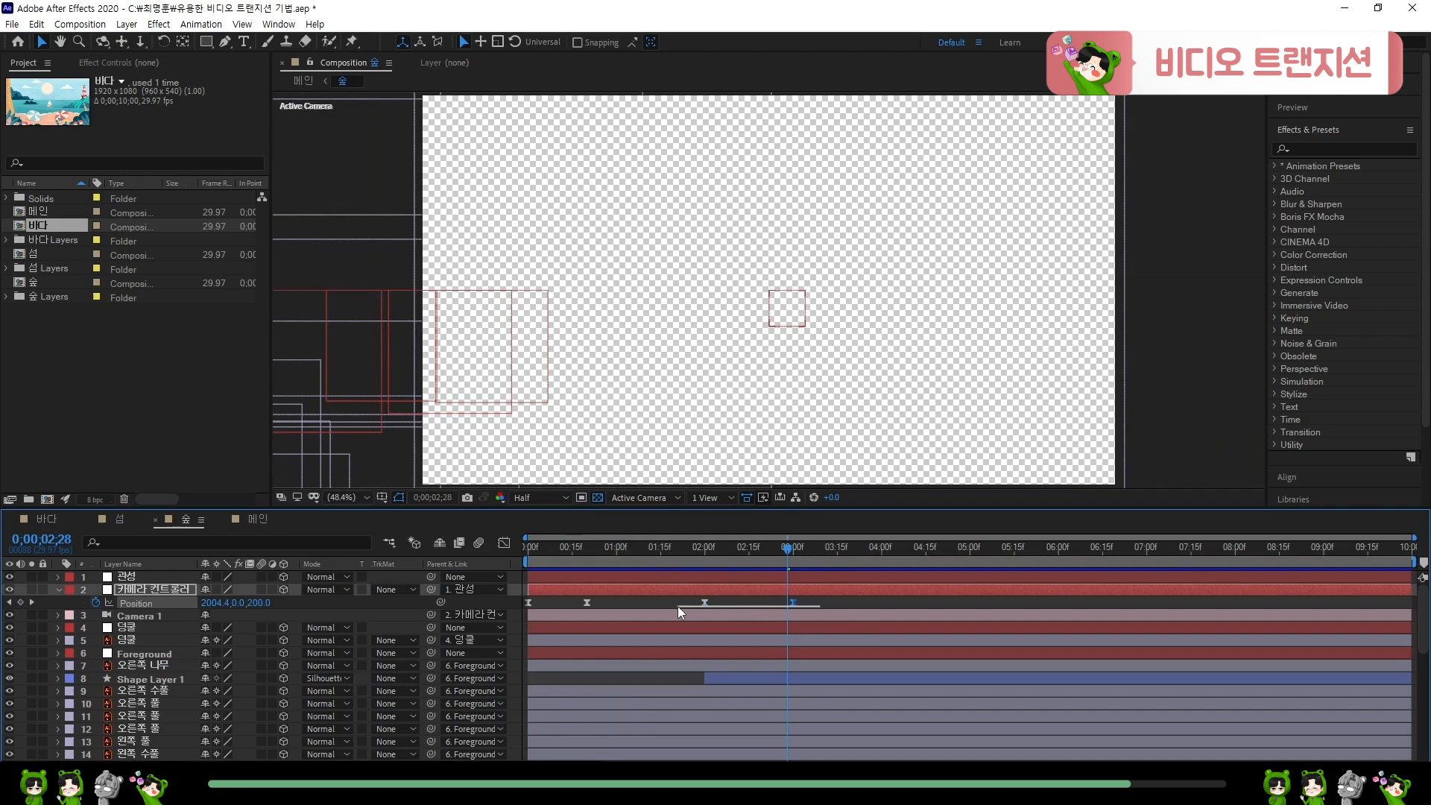
click(504, 543)
scroll(741, 687, up, 3)
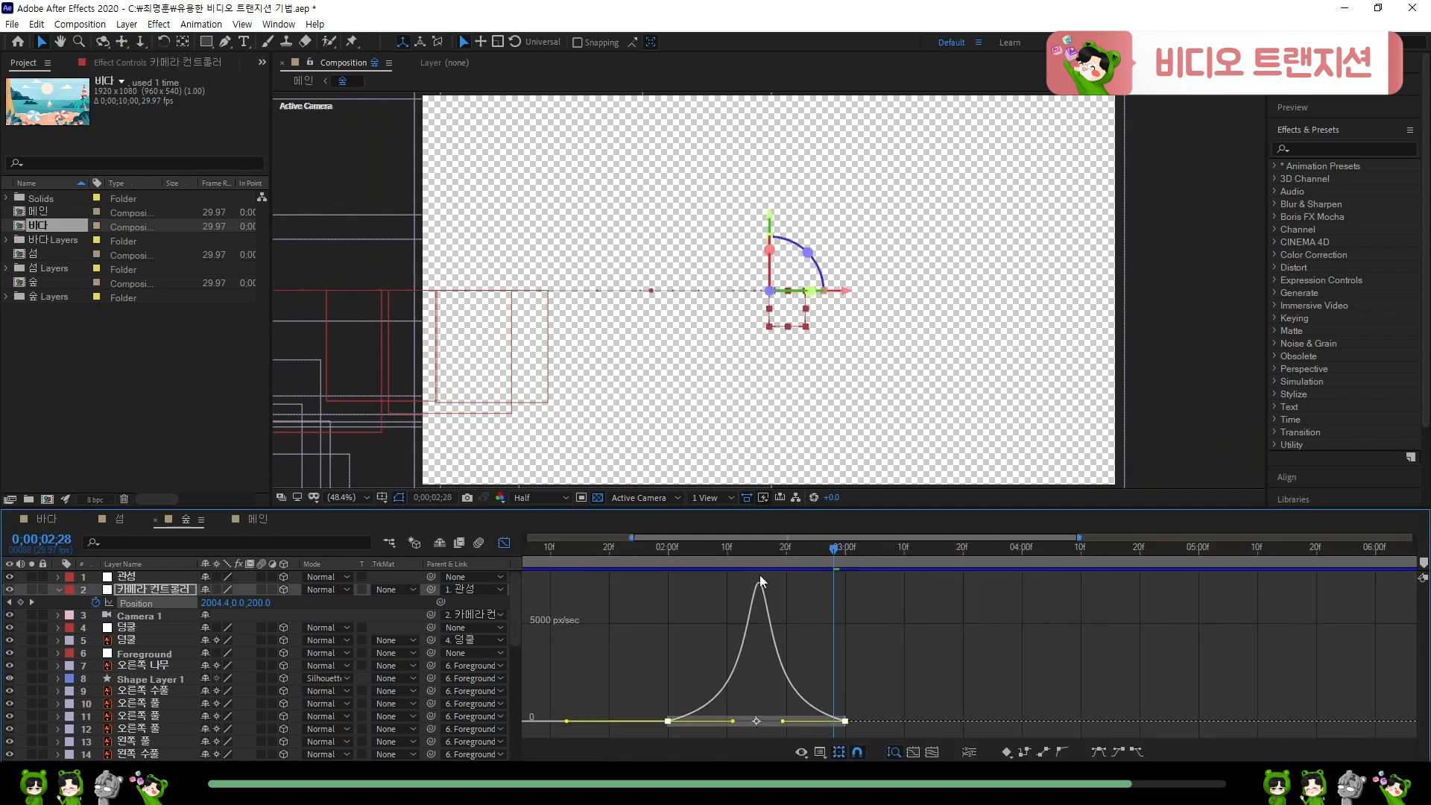
mouse_move(759, 587)
click(44, 526)
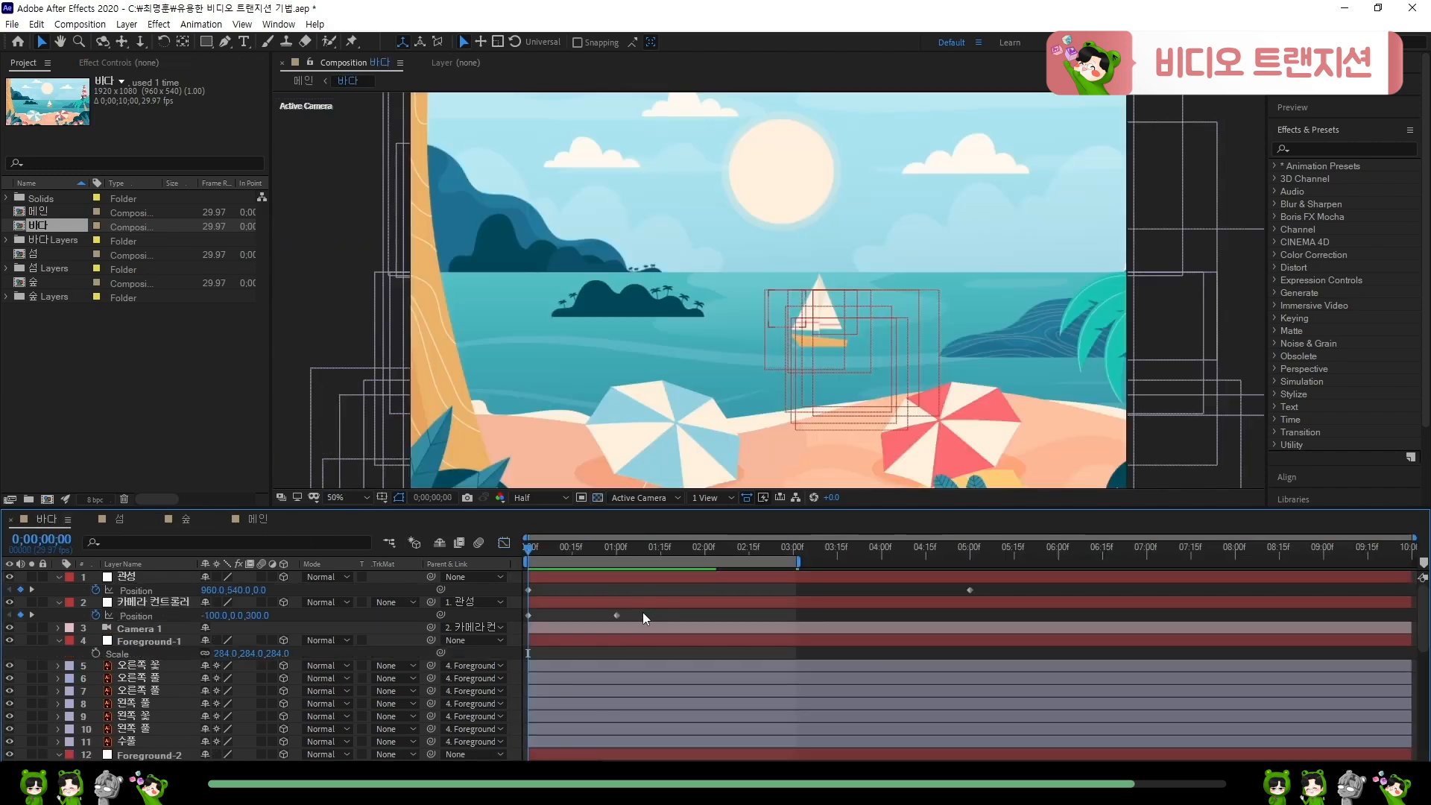
- Reshape the speed graph of both 카메라 컨트롤러 Position keyframes in 바다 into a sharp mid-move peak with long eased ends, and preview it
drag(642, 611, 508, 617)
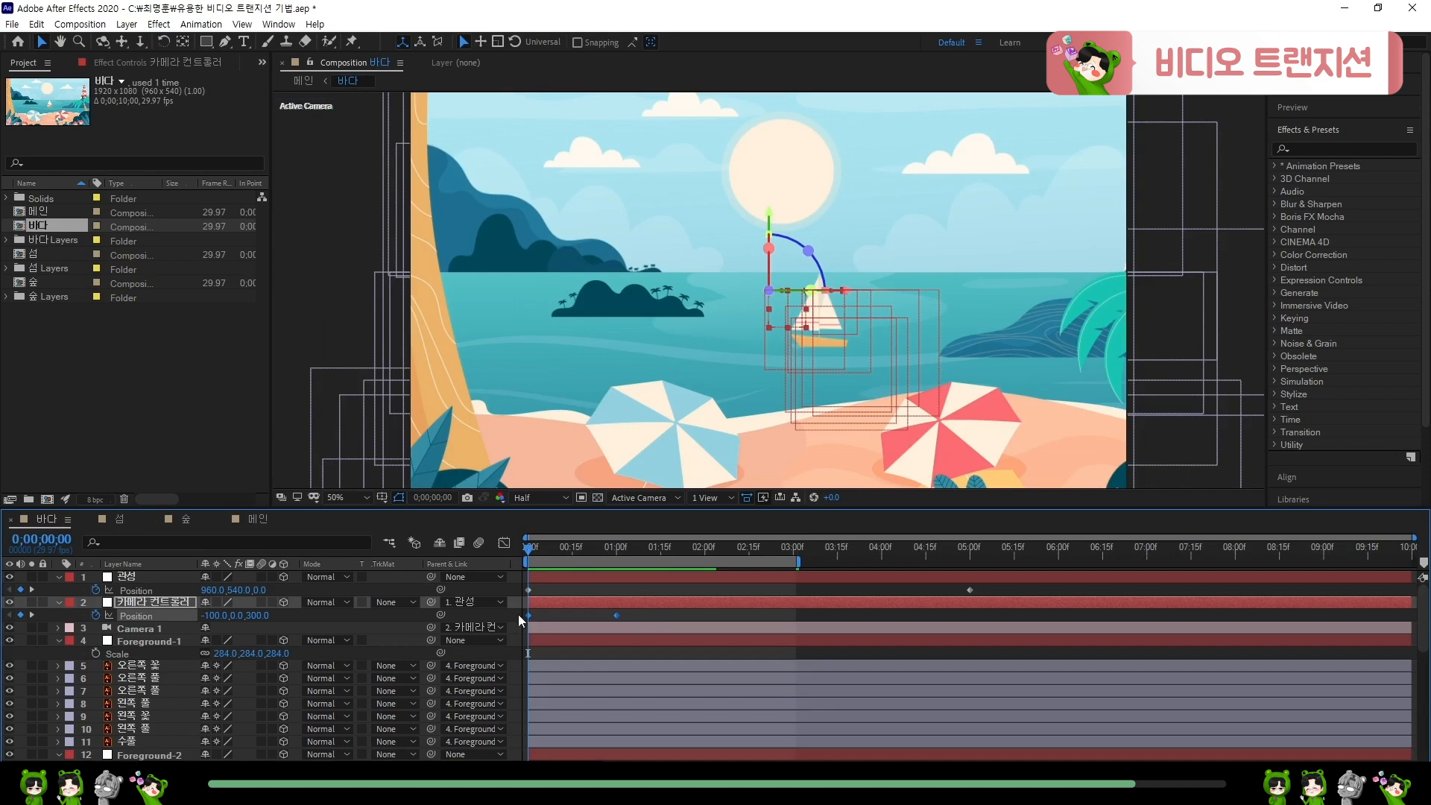
click(505, 543)
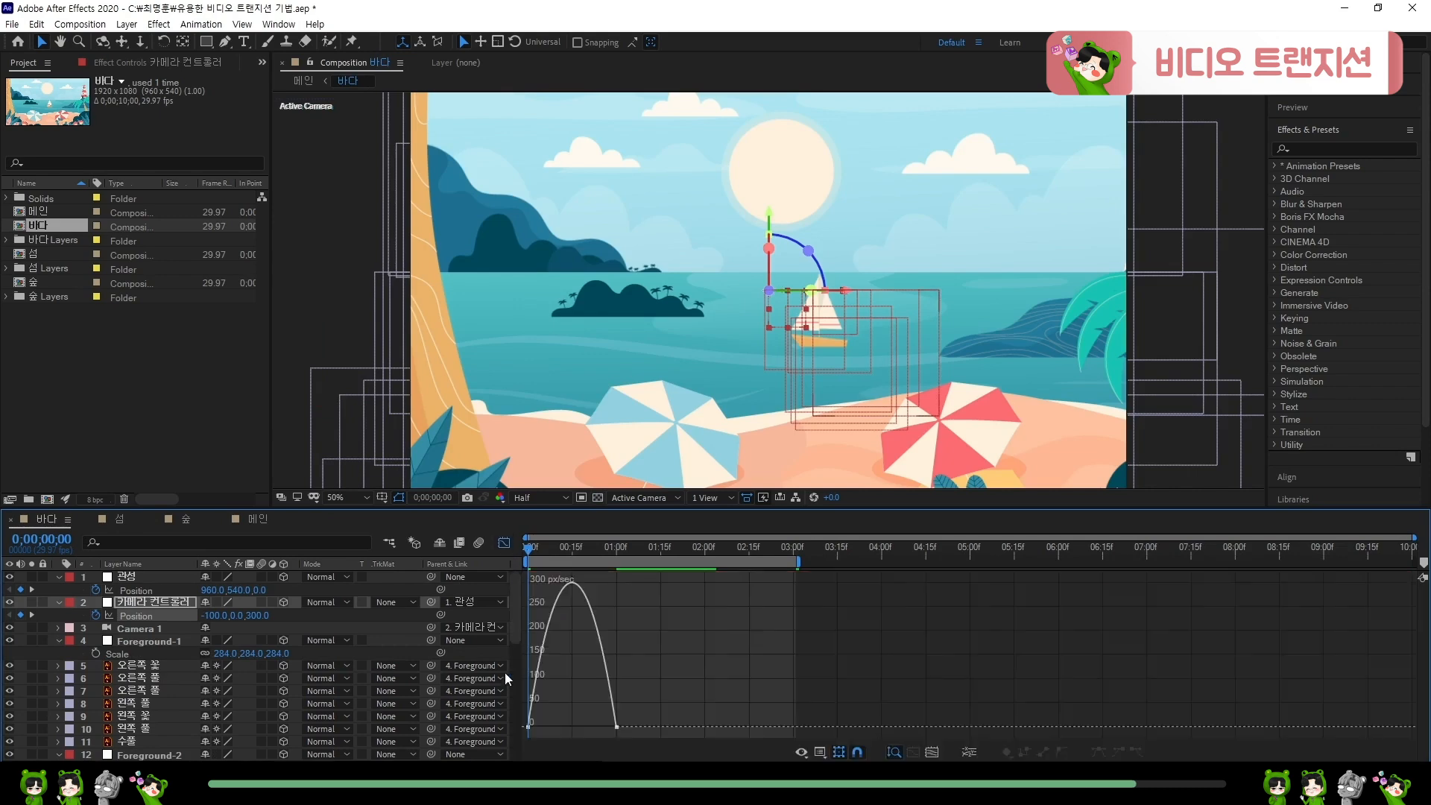
drag(506, 737, 616, 725)
scroll(539, 726, up, 5)
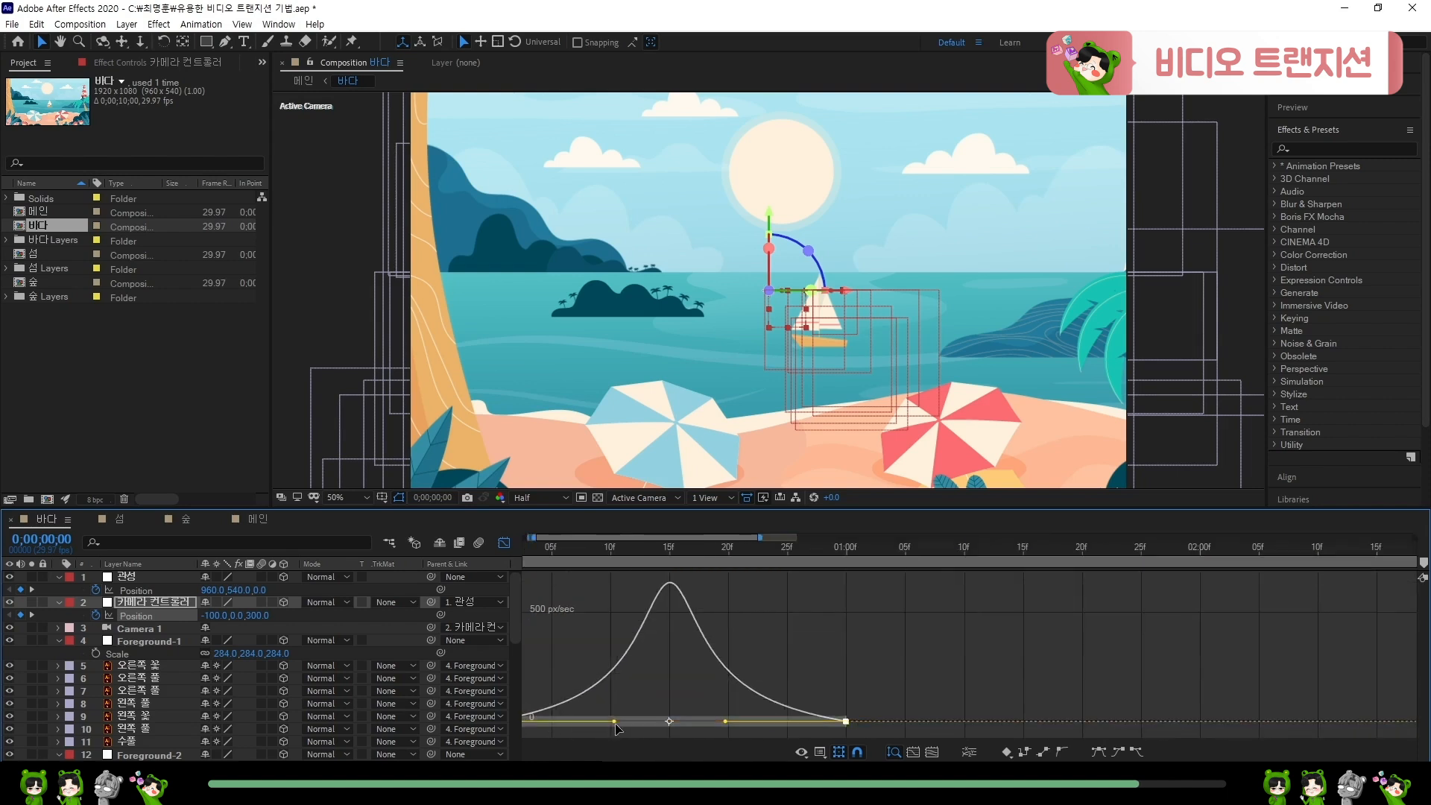
key(space)
scroll(760, 688, down, 5)
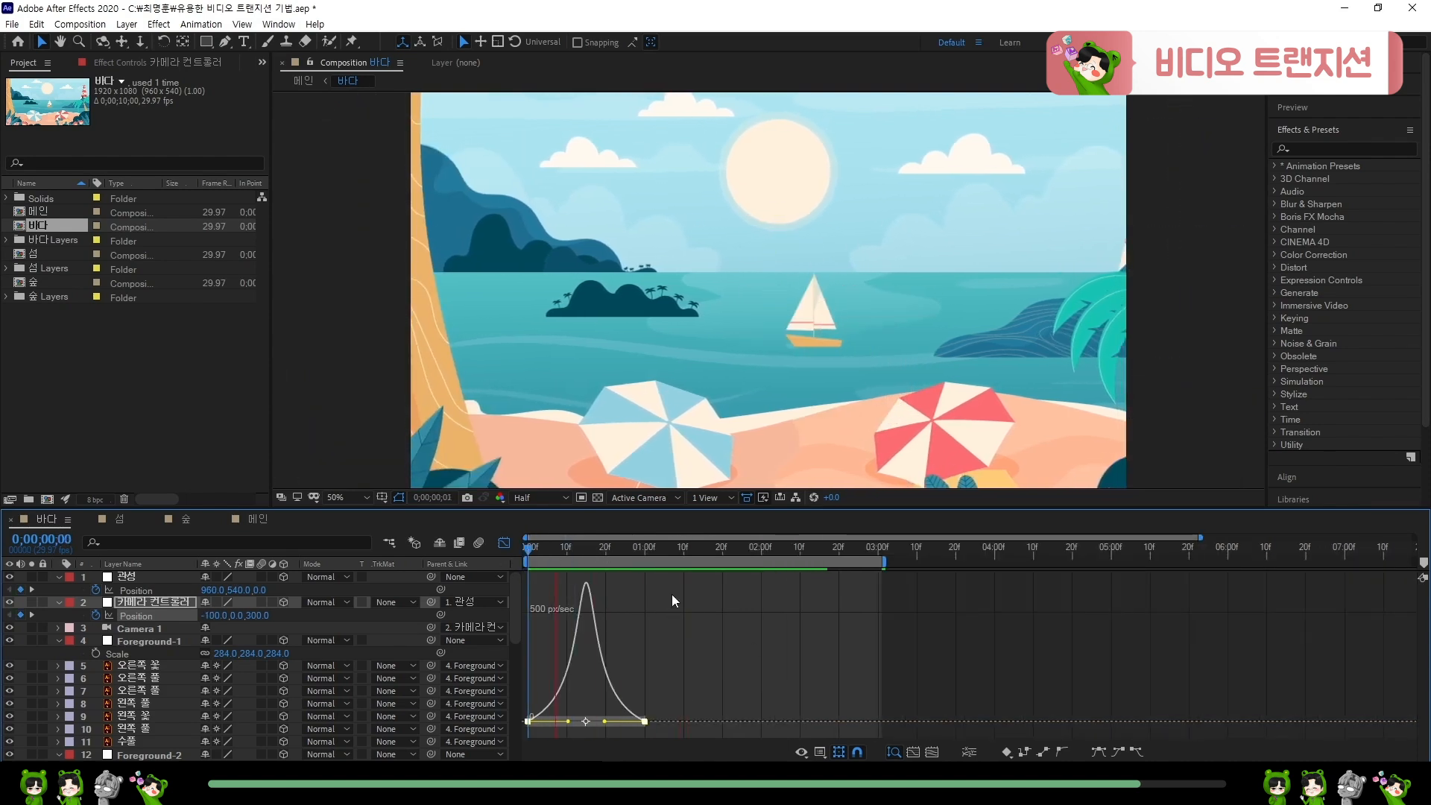
- Play the 숲-to-바다 transition in the 메인 composition repeatedly, starting between about 4 and 5 seconds
click(262, 519)
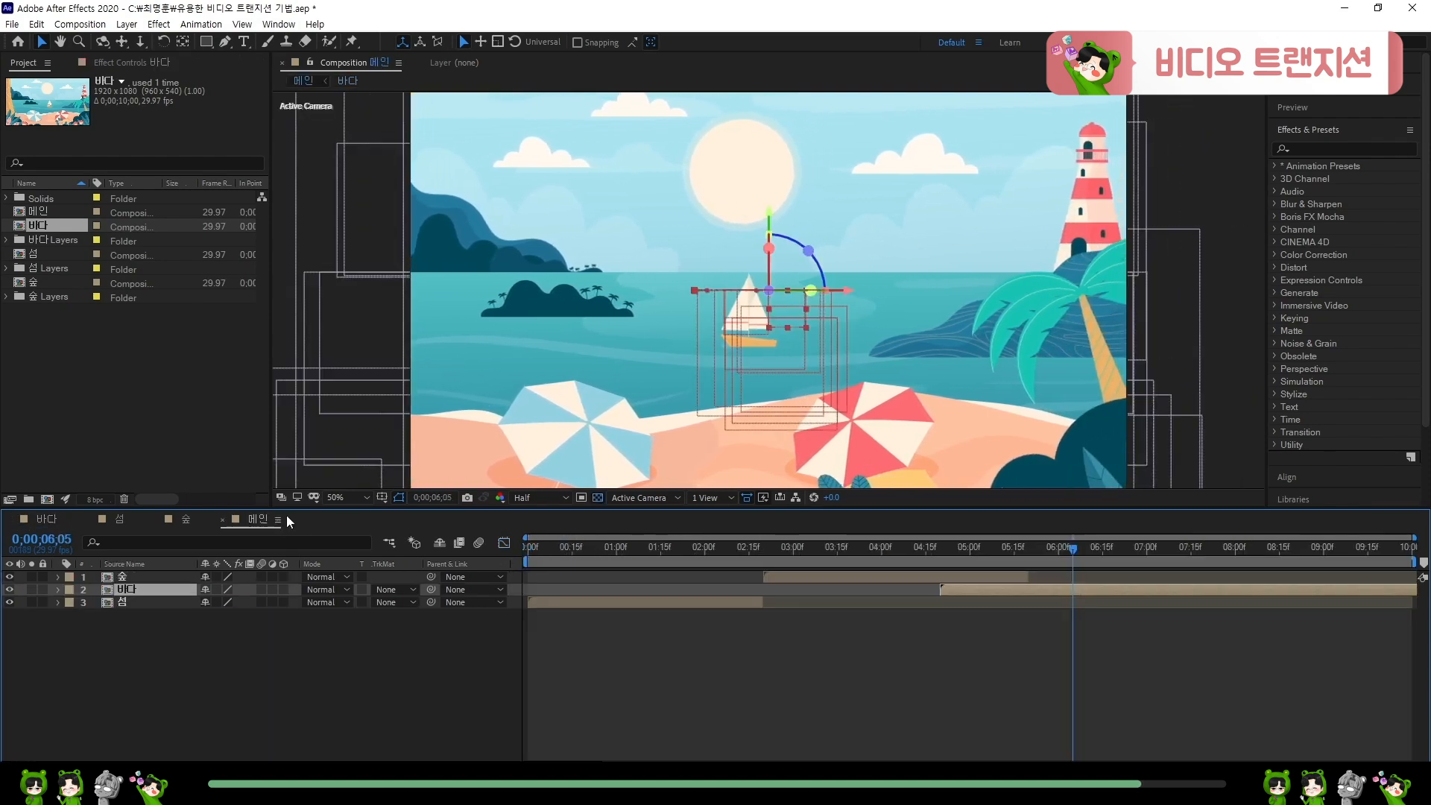
click(1007, 548)
drag(1008, 547, 935, 548)
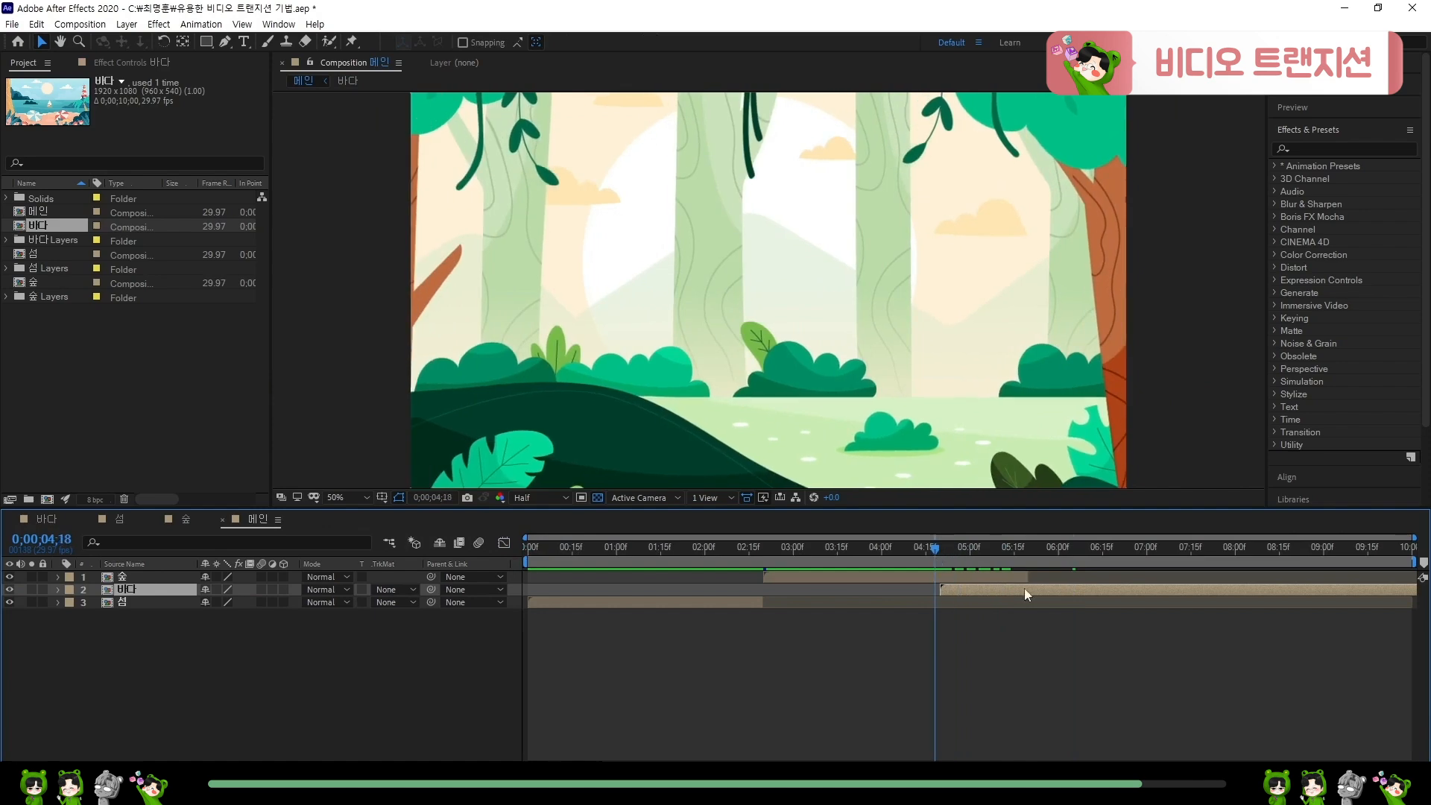
key(space)
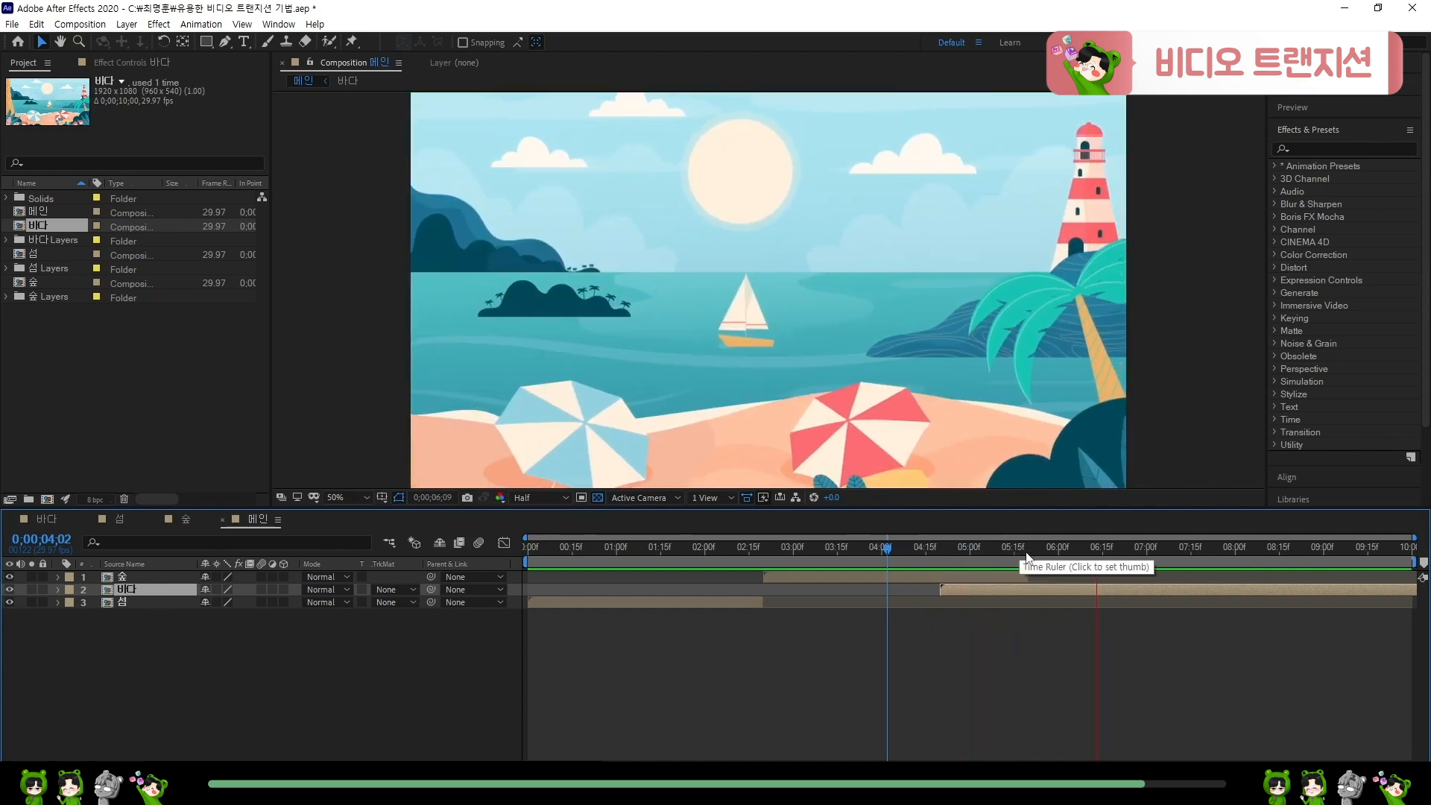
click(925, 552)
key(space)
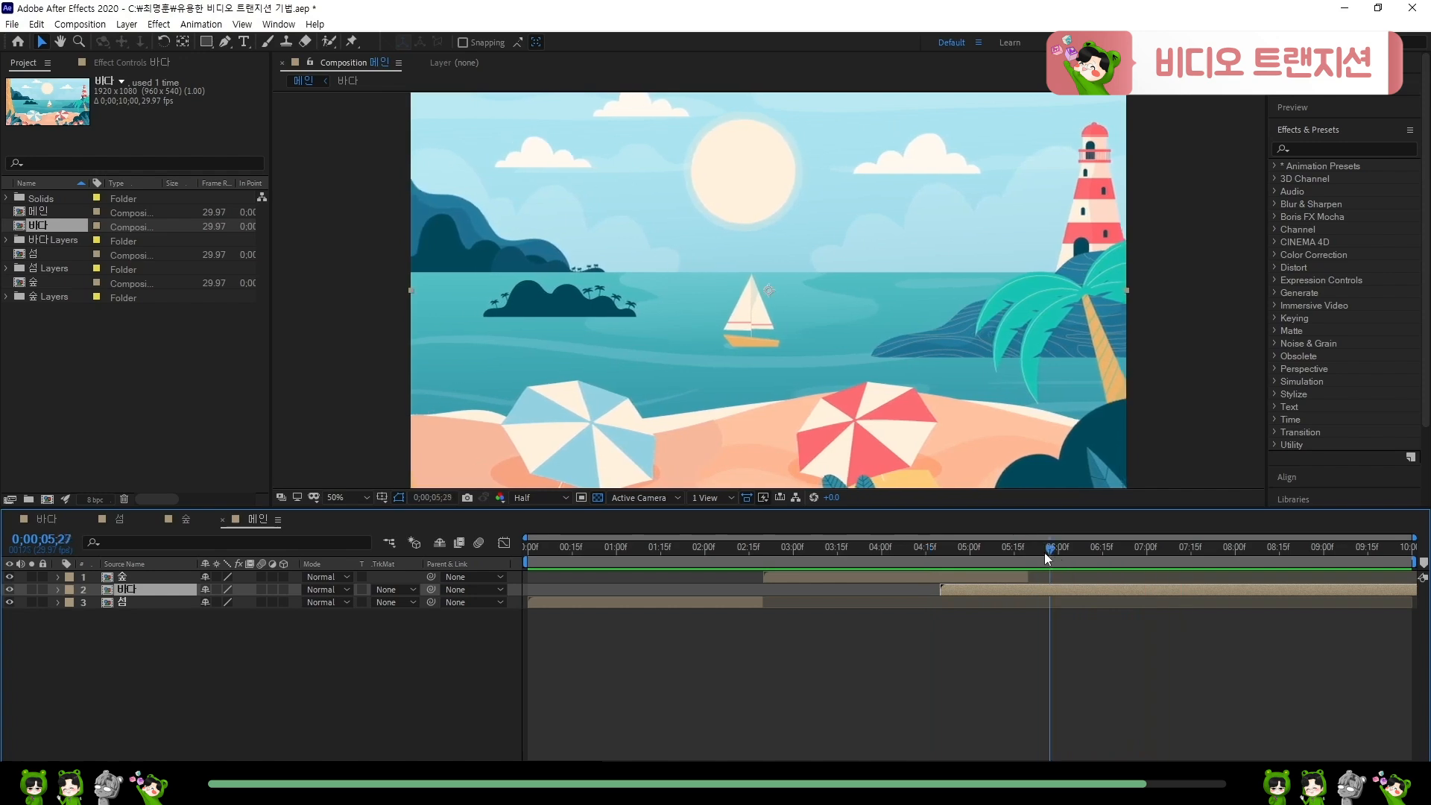
click(935, 553)
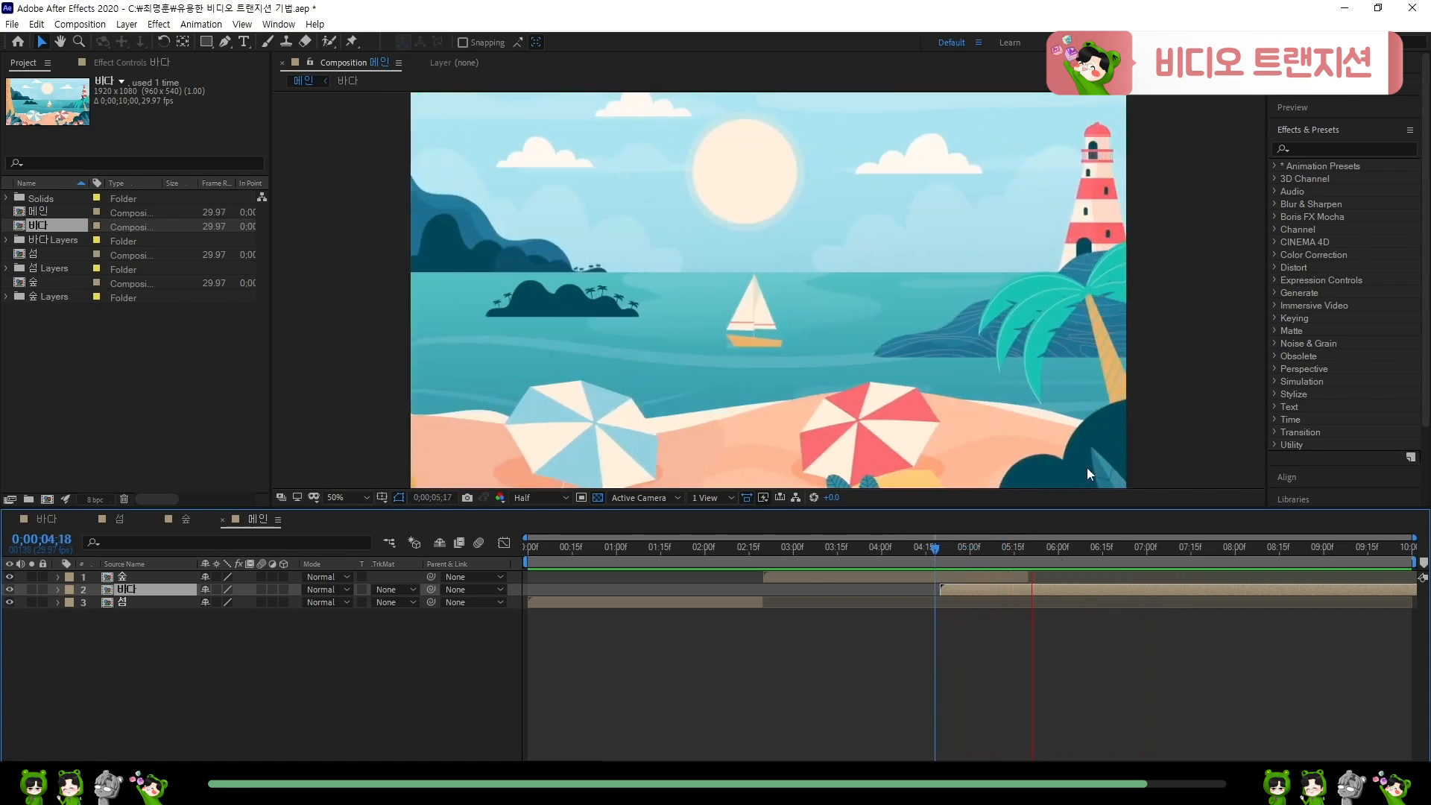
key(space)
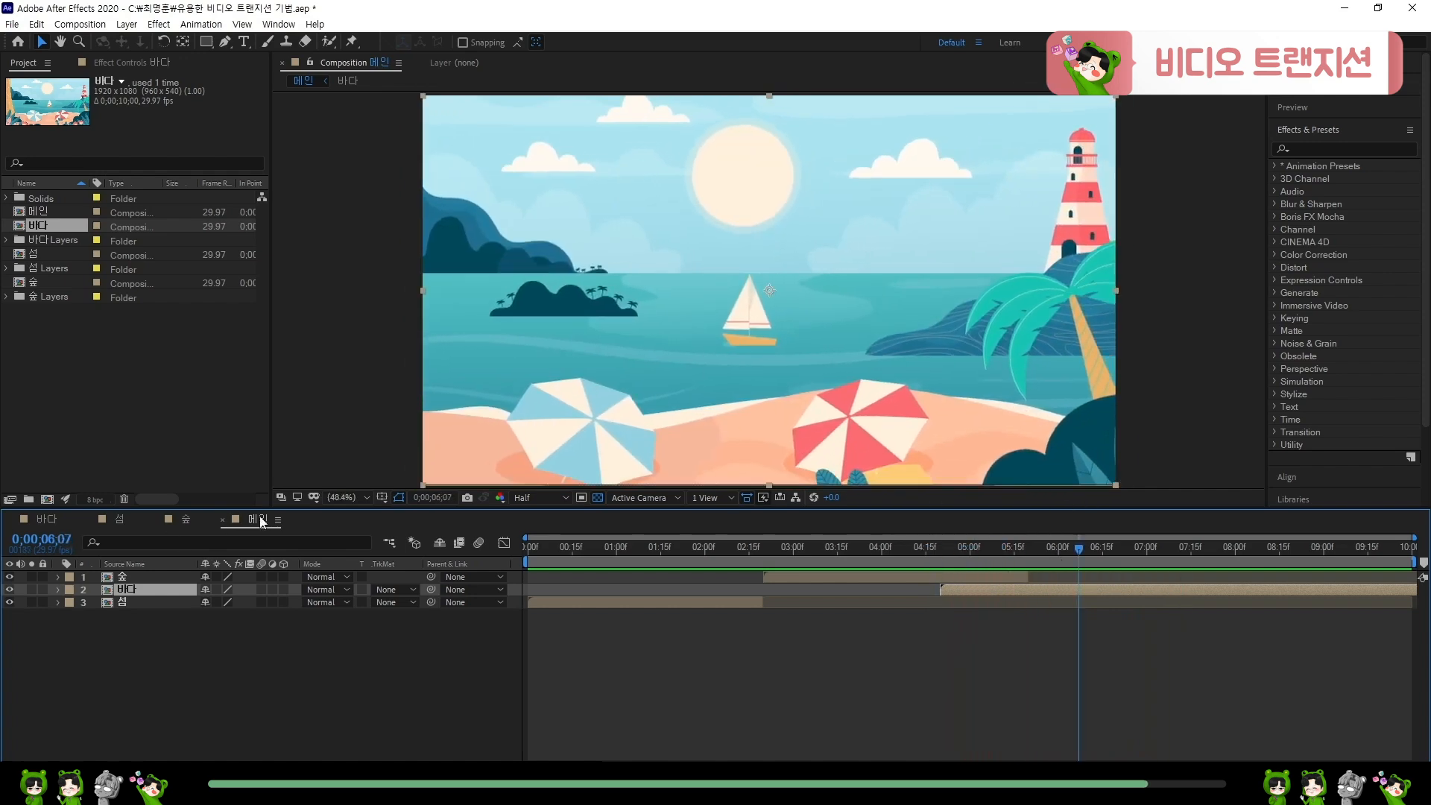
mouse_move(1031, 544)
mouse_down()
mouse_move(945, 555)
mouse_move(1040, 556)
mouse_up()
- In 바다, set the Foreground-1 null's Y position to 371 and check the framing at 1 second
click(68, 521)
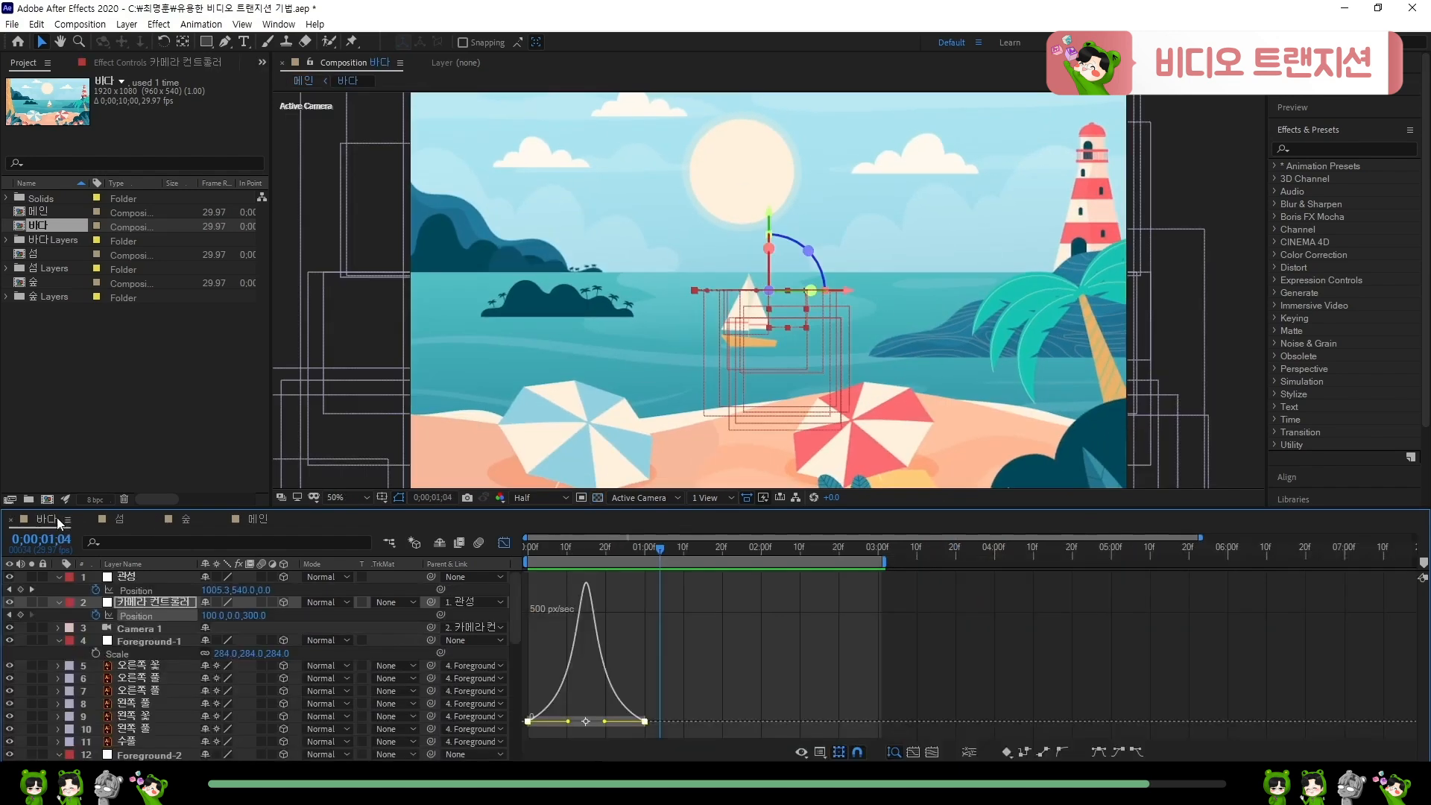
click(504, 543)
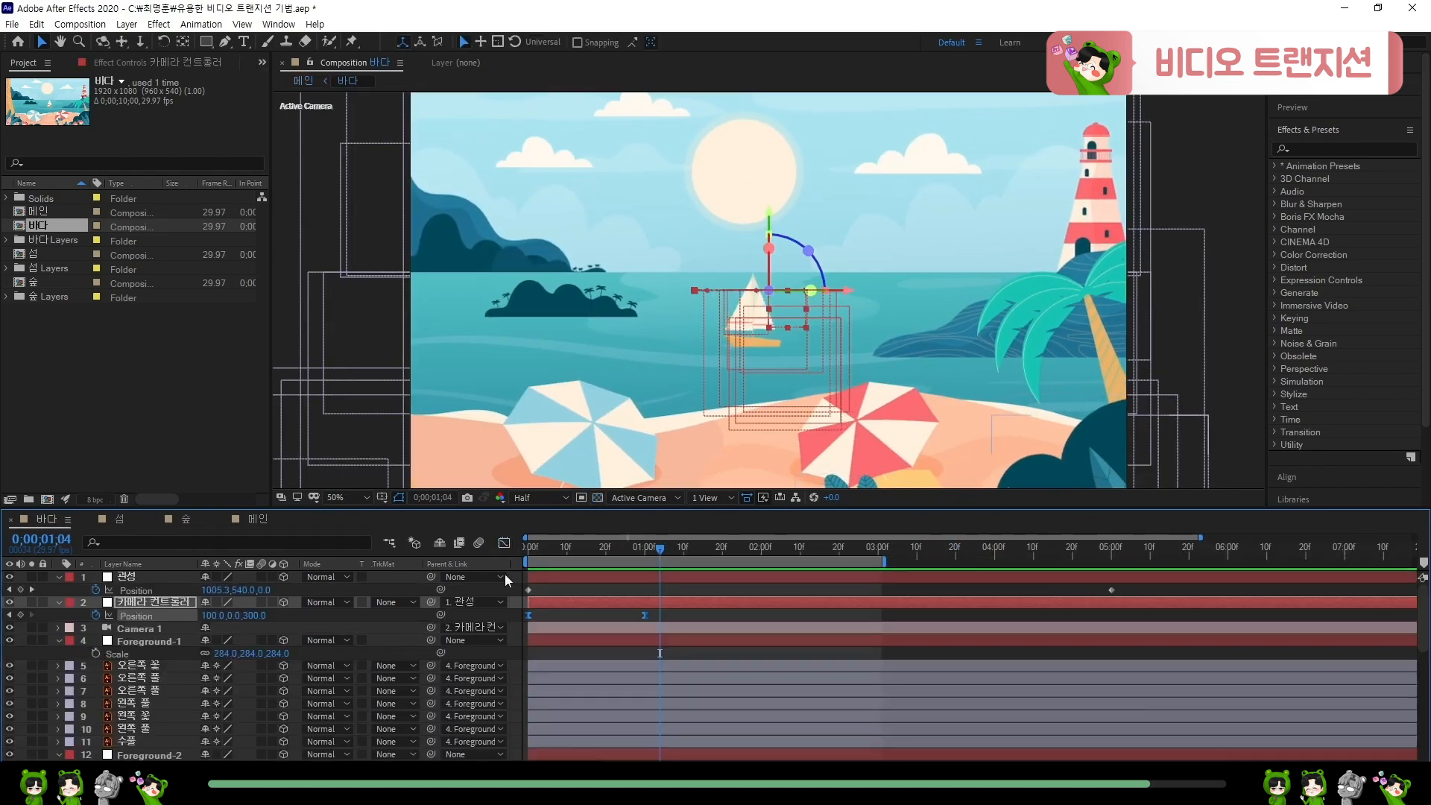
click(158, 663)
scroll(146, 695, down, 1)
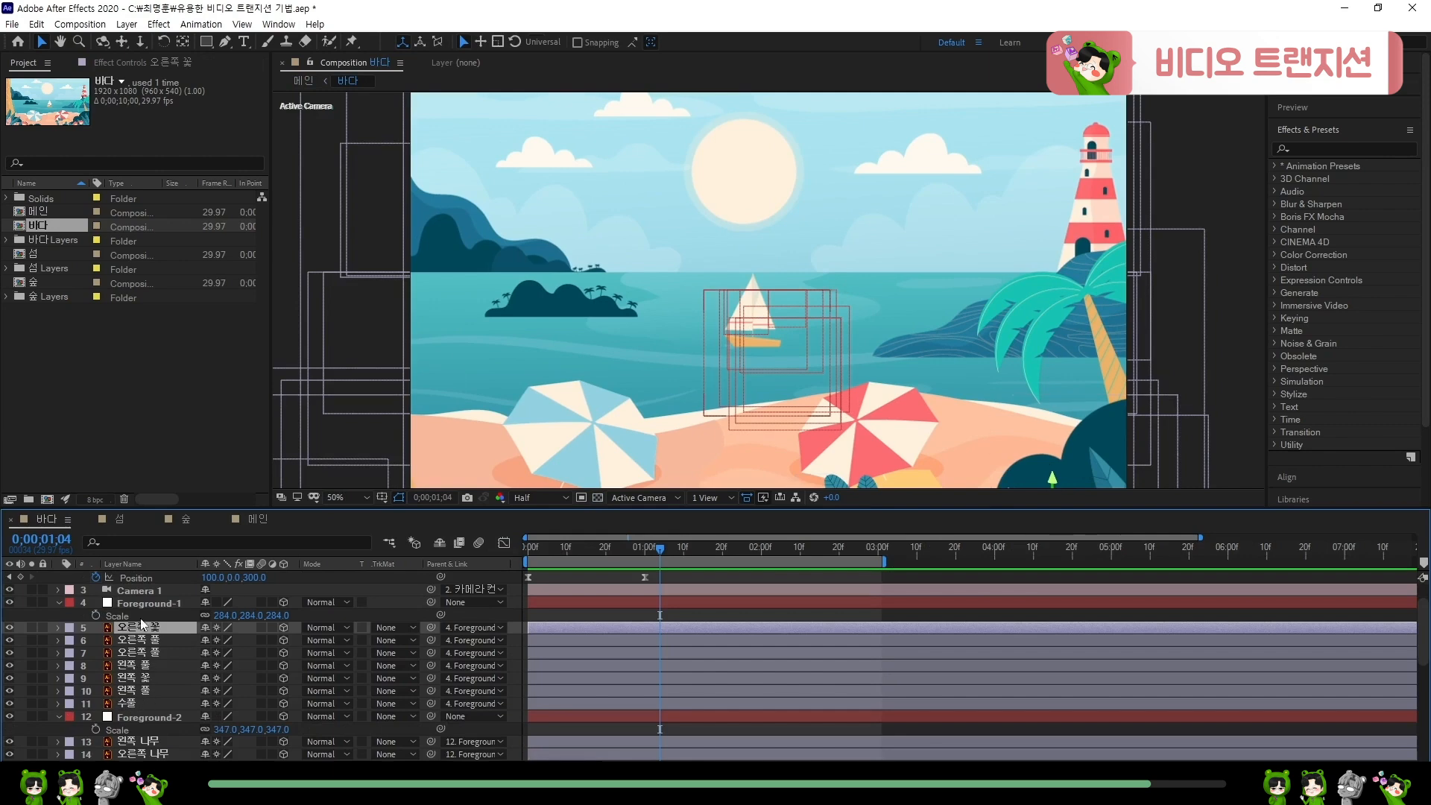
click(155, 602)
key(p)
drag(240, 615, 131, 602)
drag(617, 551, 644, 585)
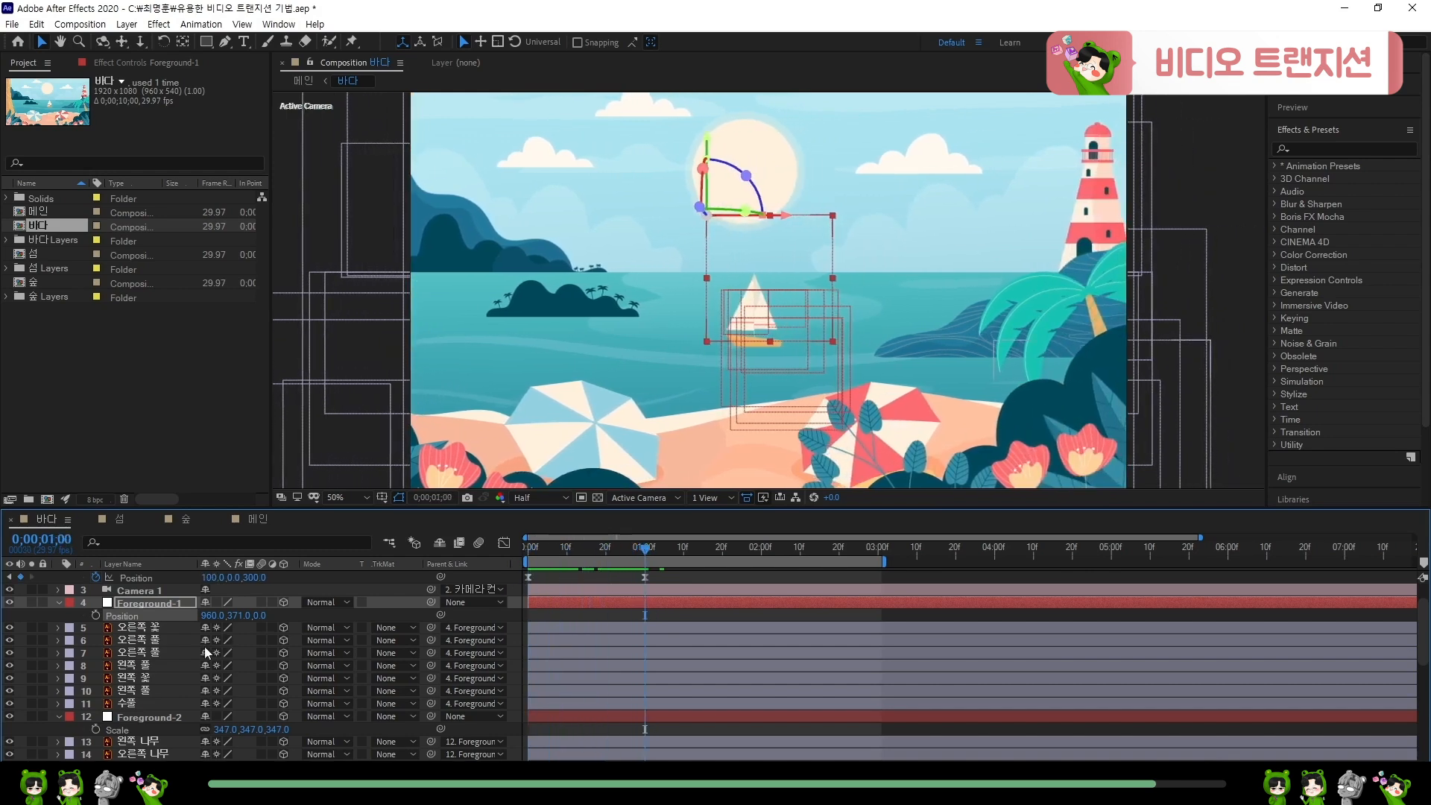
- Move the 왼쪽 나무 layer horizontally so the trunk stands just inside the left side of the picture at 0 seconds
scroll(161, 693, down, 1)
click(161, 704)
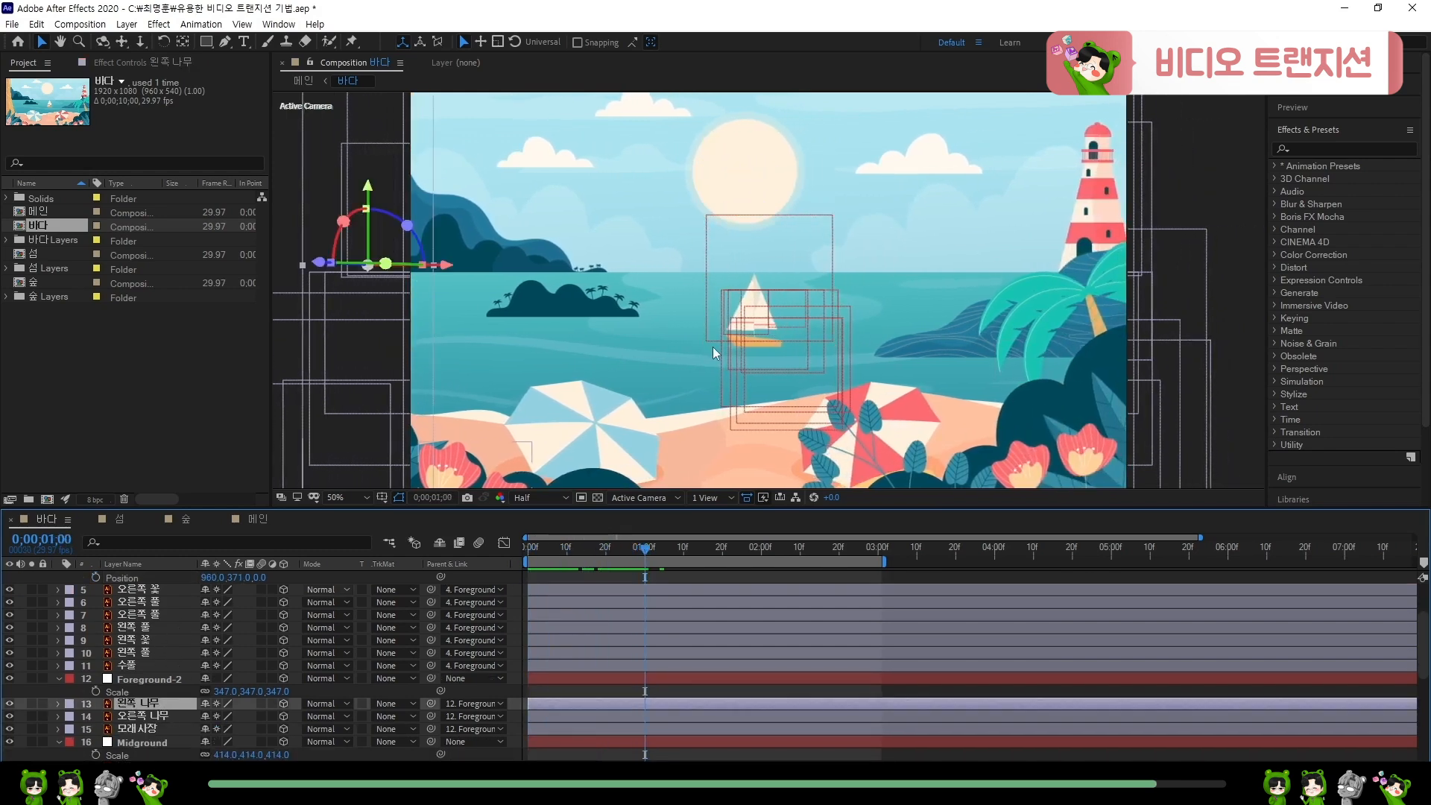
key(comma)
click(158, 716)
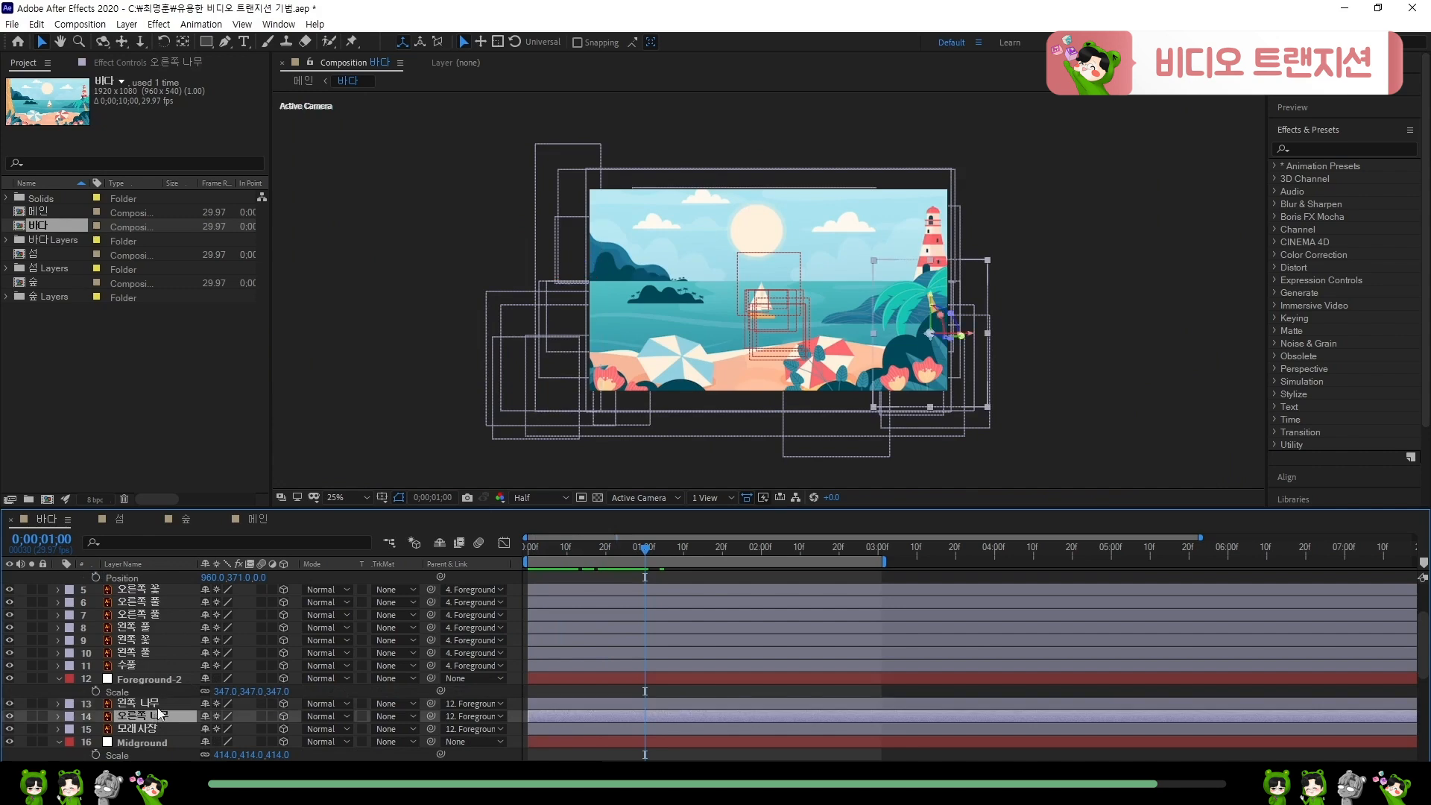
click(163, 704)
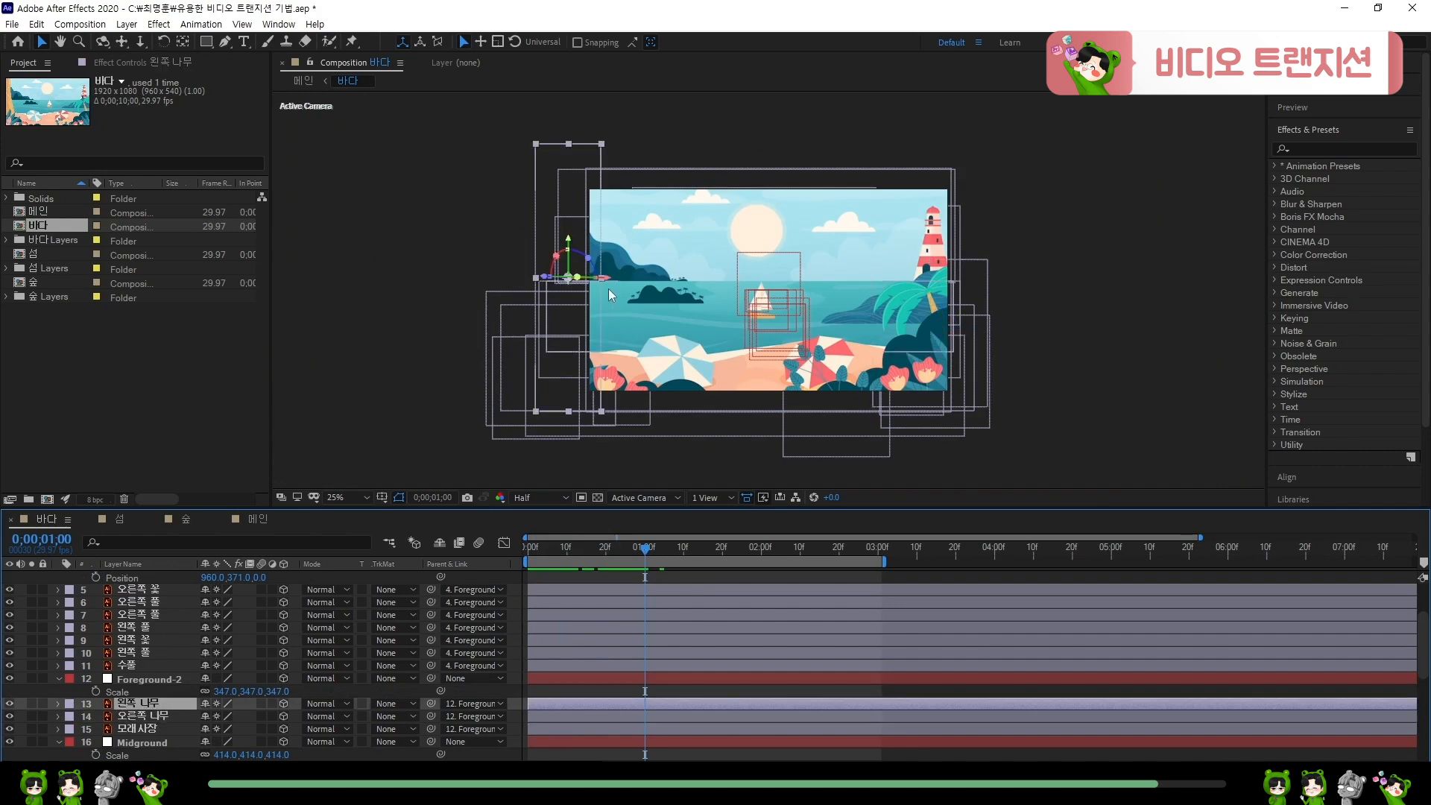
drag(607, 283, 651, 284)
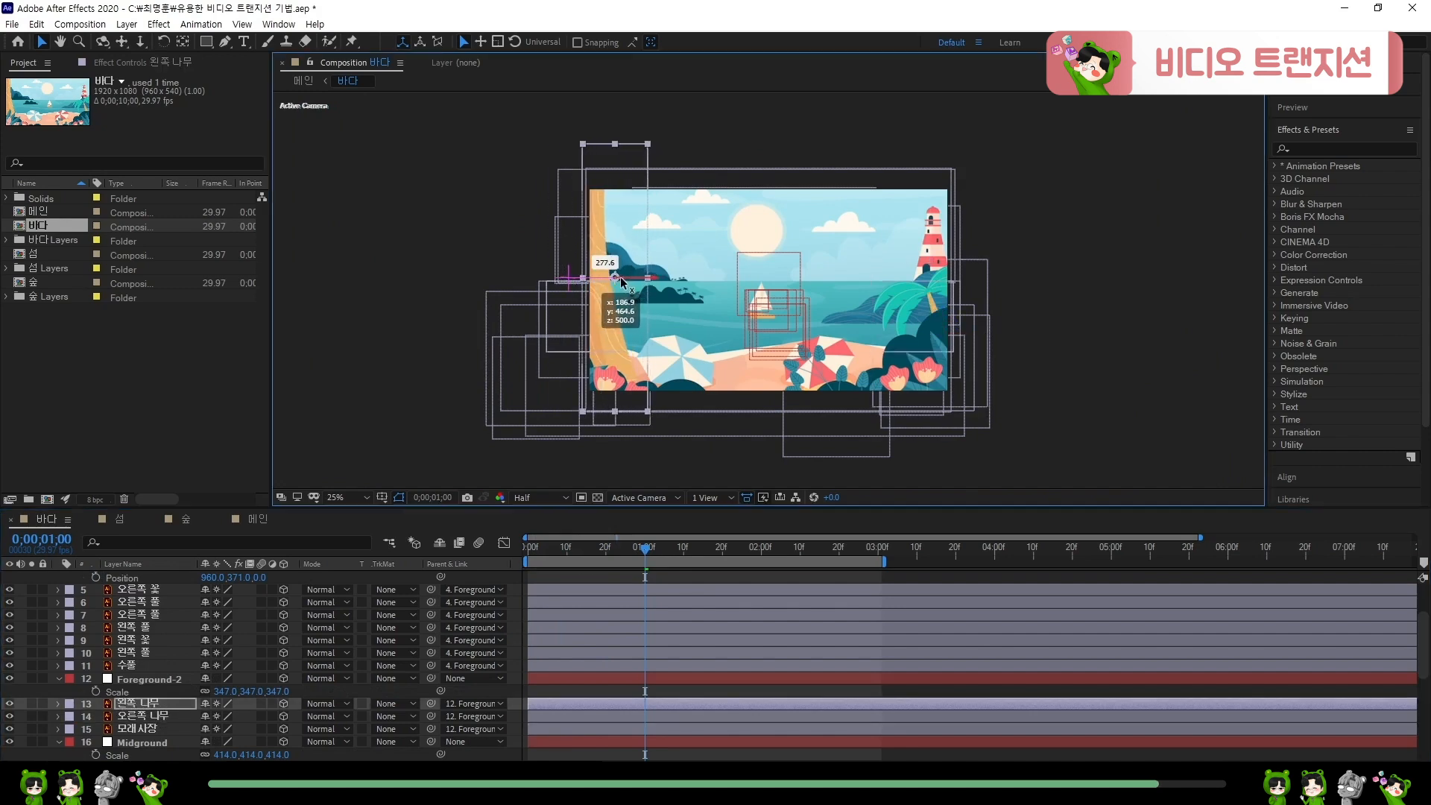
drag(596, 544, 530, 485)
key(period)
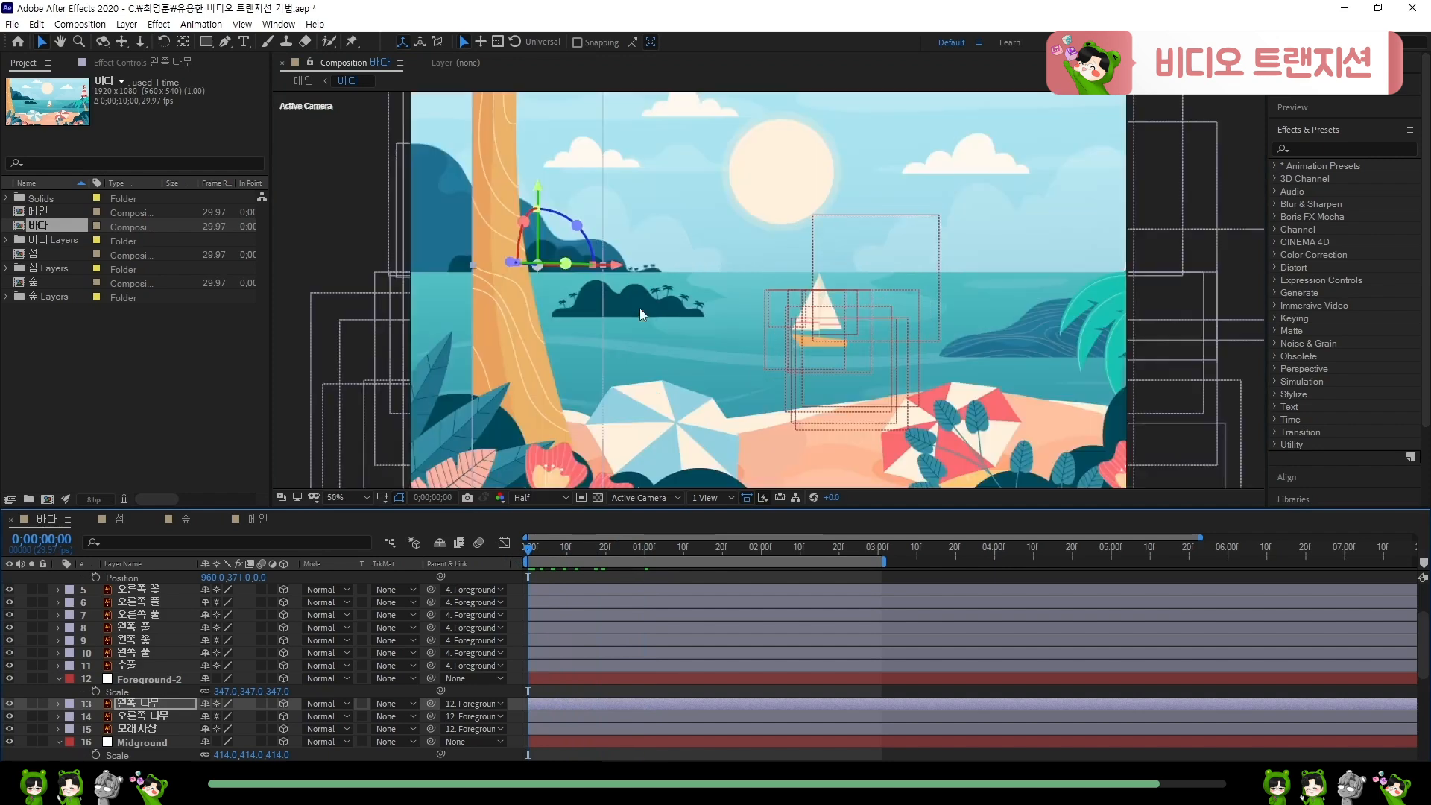
drag(623, 266, 610, 266)
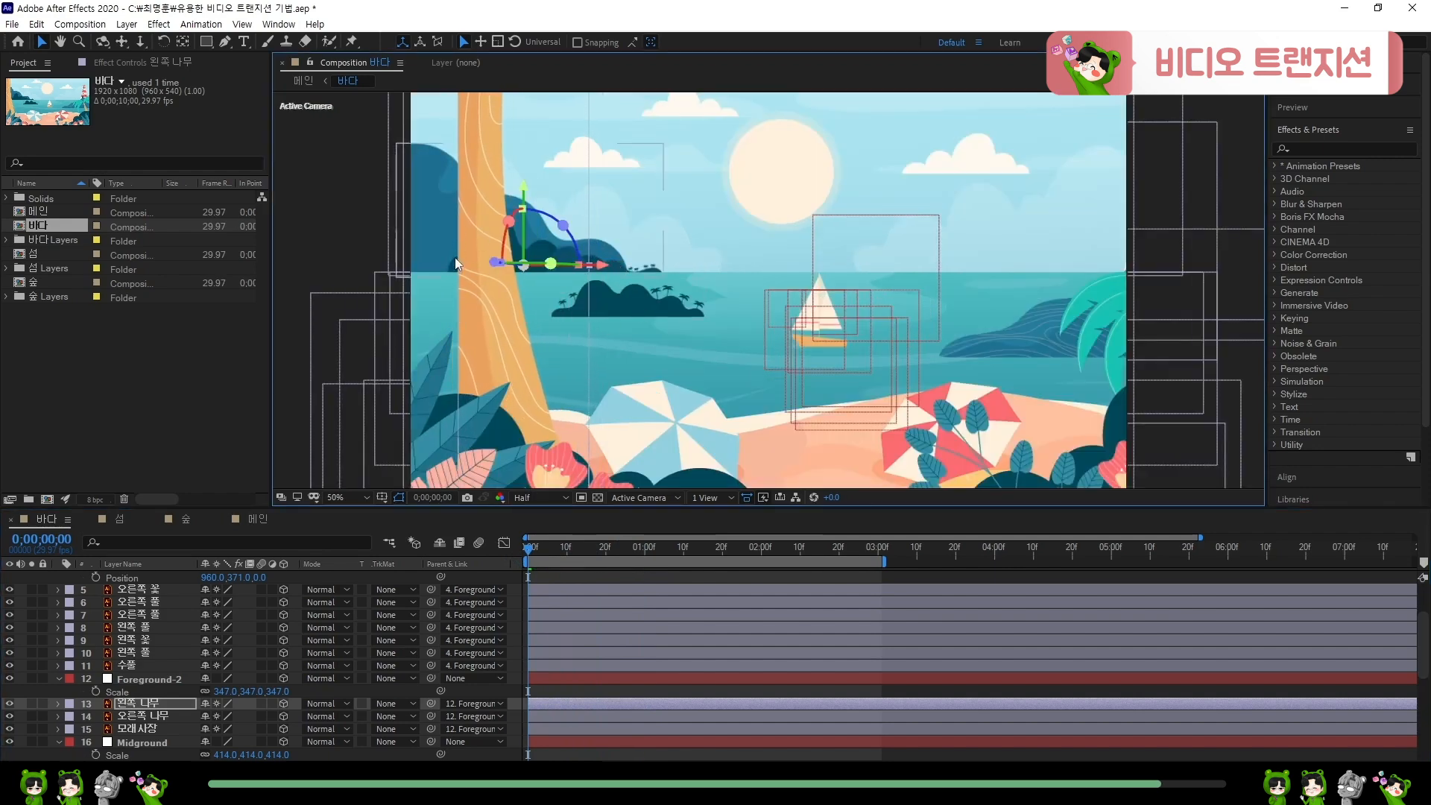
- Preview the repositioned tree in 바다 and scrub through the 숲-to-바다 change in the 메인 composition
key(space)
drag(602, 548, 572, 550)
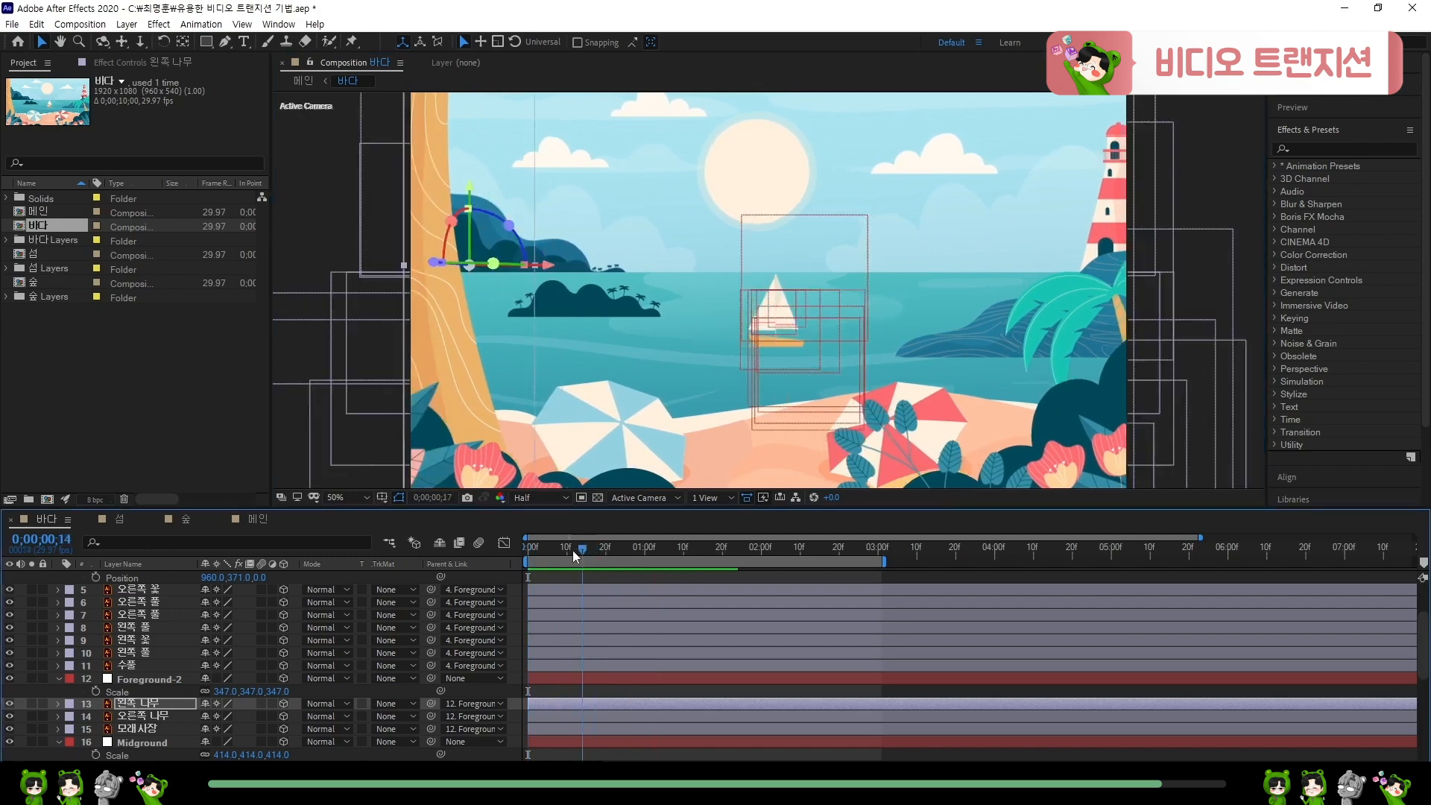
click(262, 523)
click(966, 552)
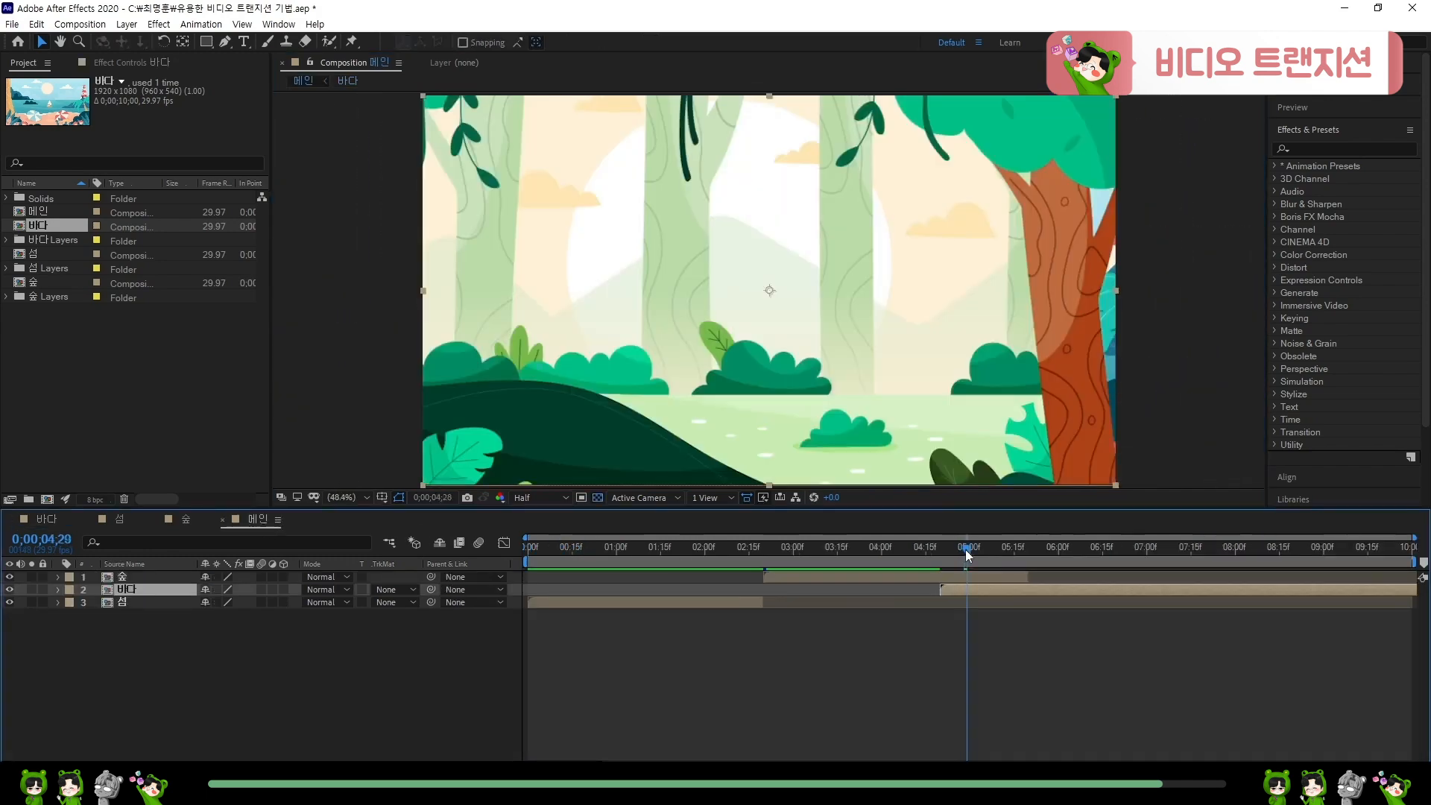
drag(967, 555, 1019, 562)
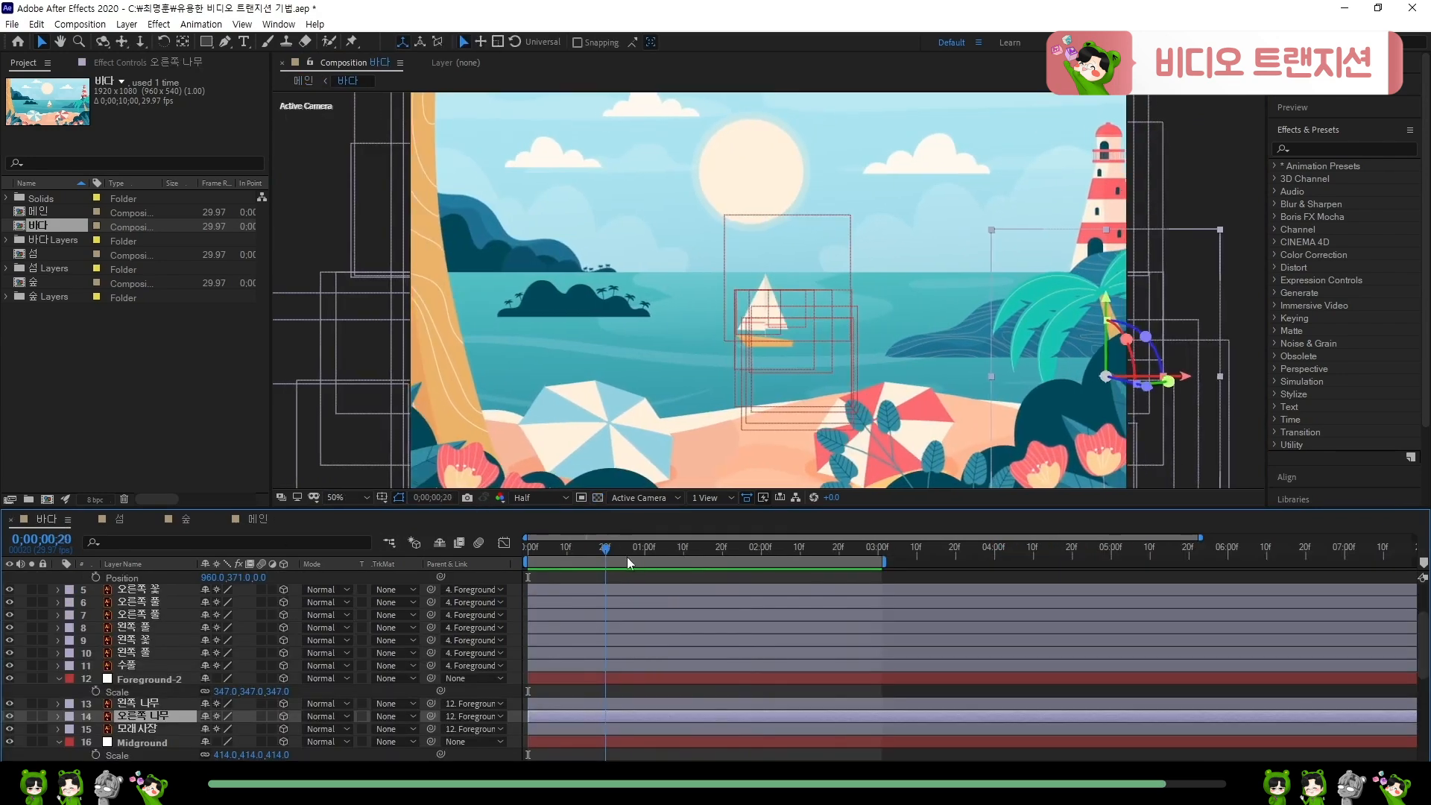
- Set the Foreground-1 null's X position to 1098 in 바다 and play the camera move from 0 seconds
drag(627, 557, 687, 558)
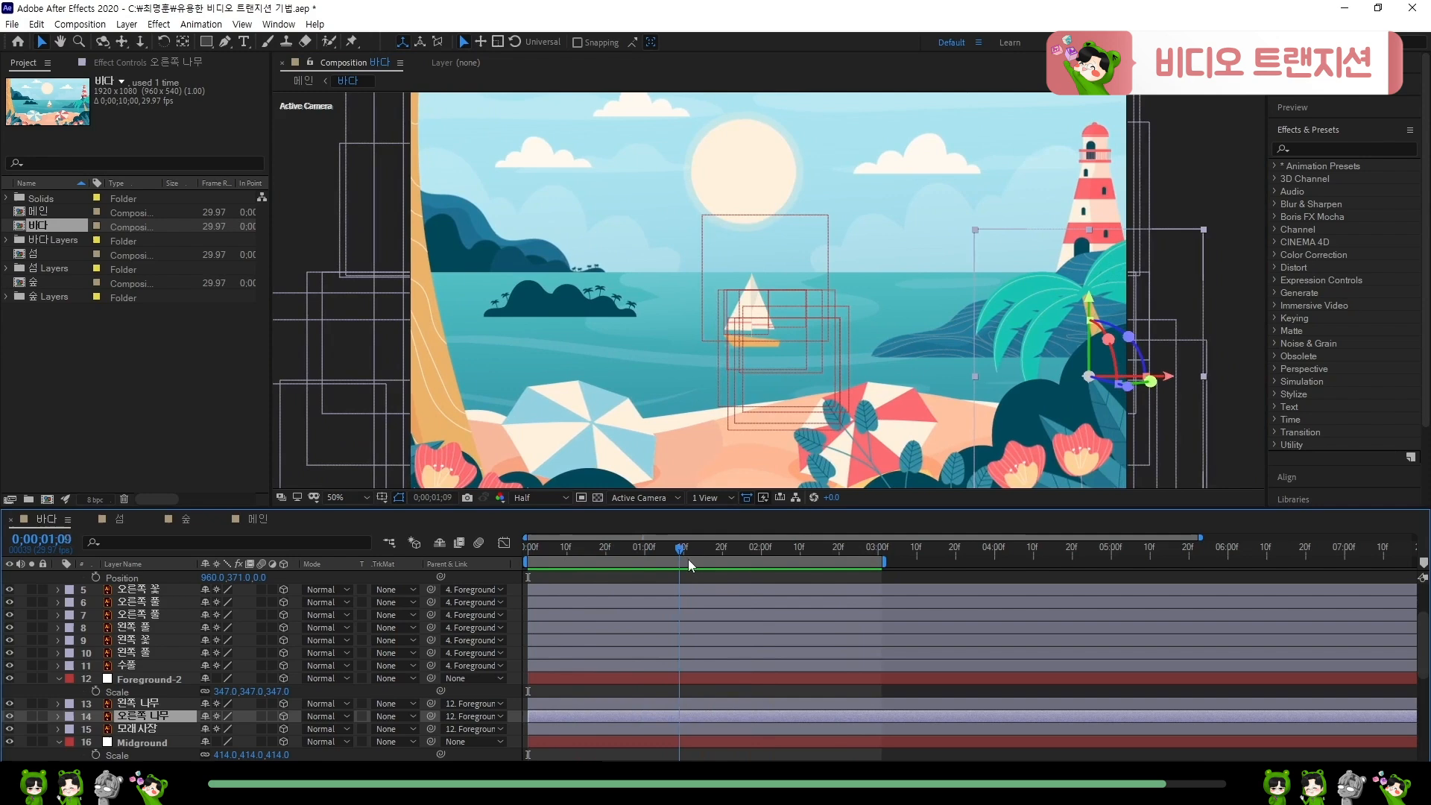
click(146, 602)
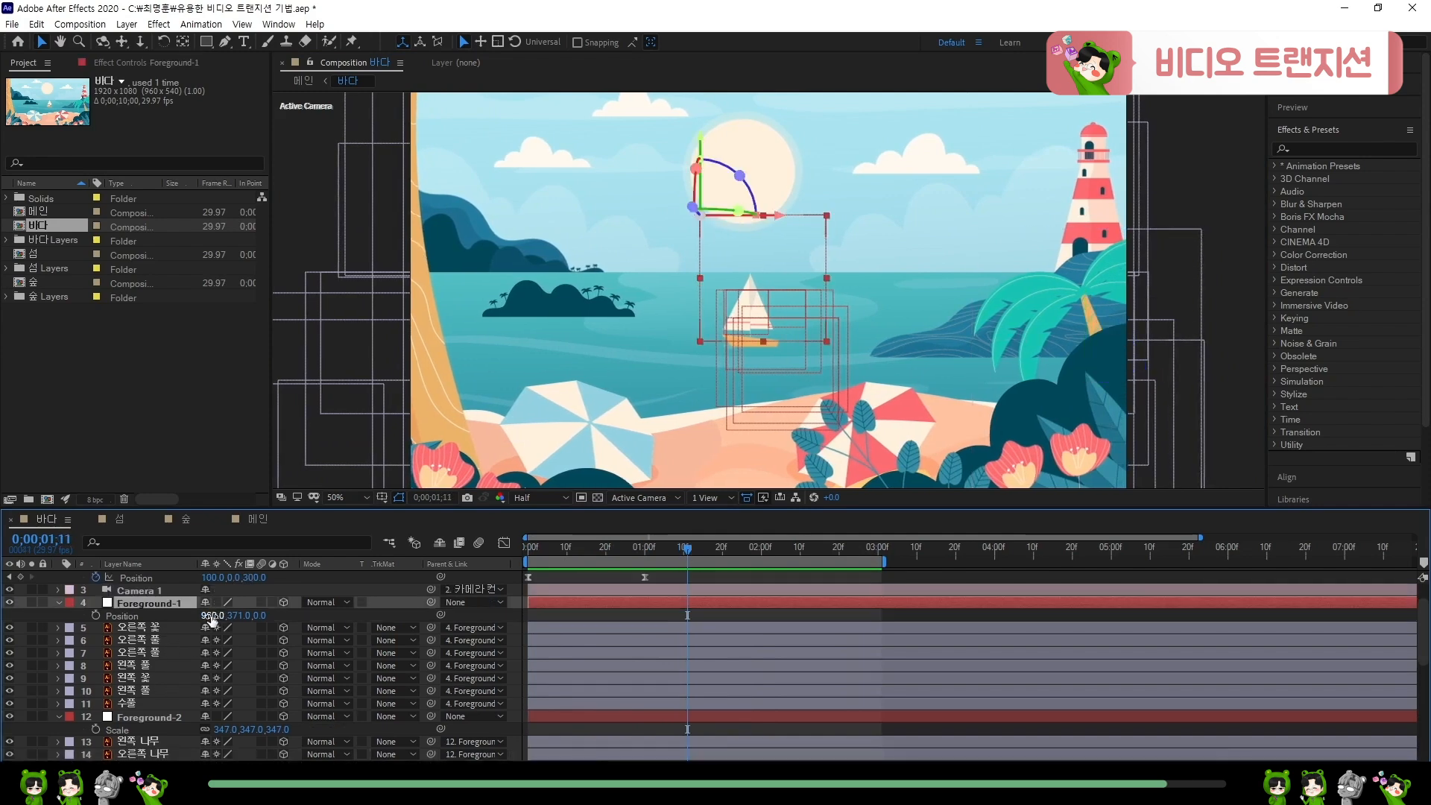
drag(605, 551, 513, 554)
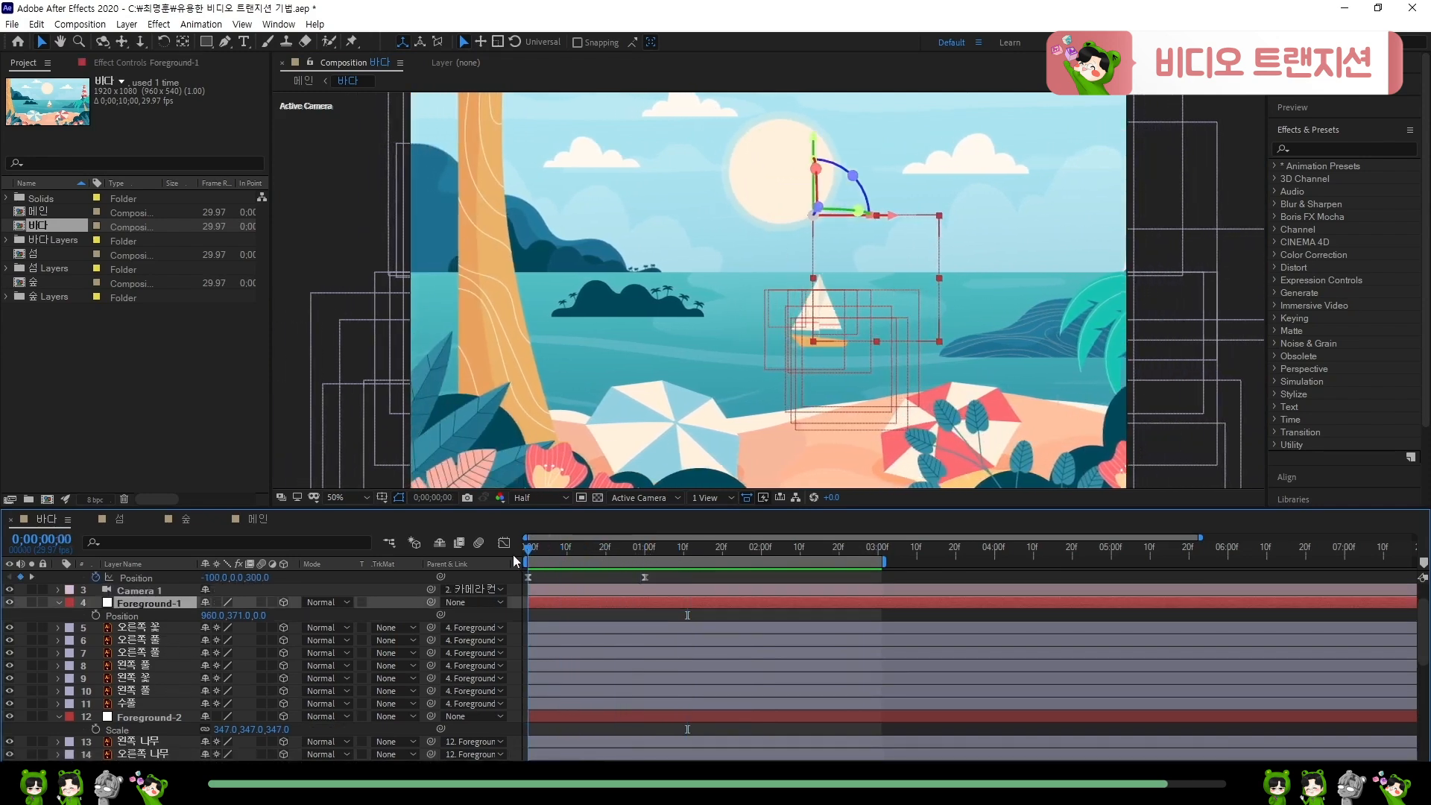
drag(221, 615, 315, 615)
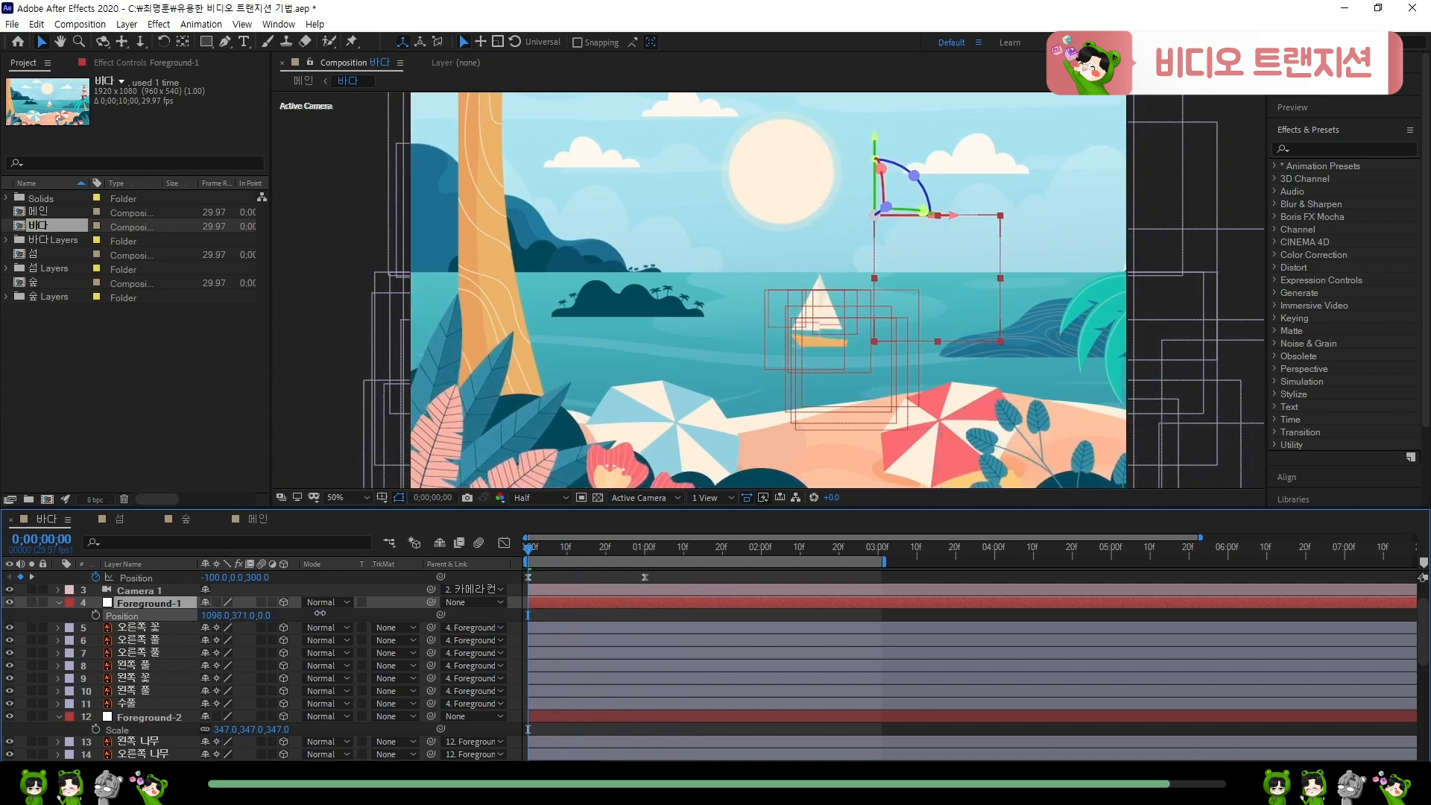
key(space)
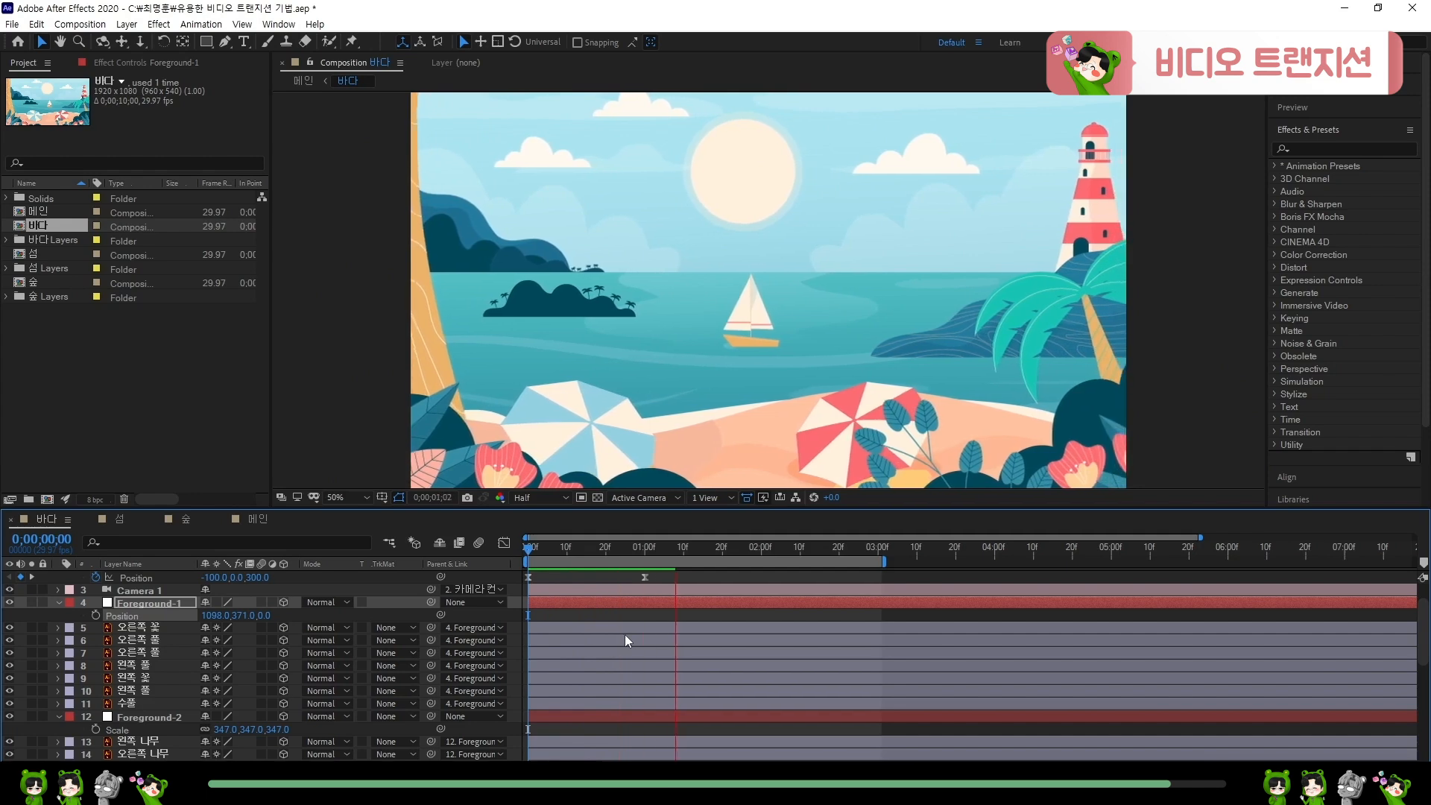
key(space)
- Play the 메인 composition from about 4 seconds to check the 숲-to-바다 transition with the shifted foreground plants
click(257, 518)
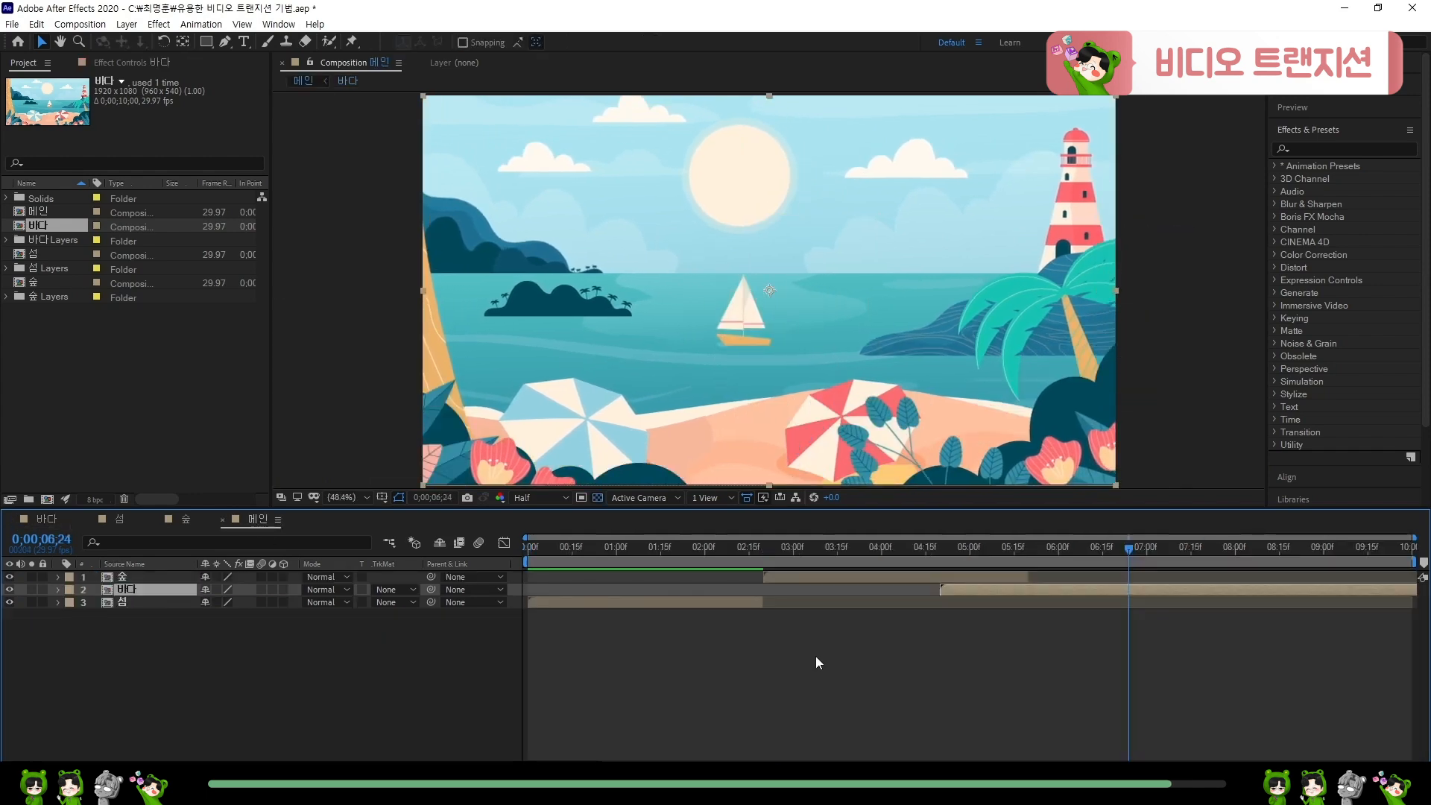
click(815, 656)
click(869, 548)
key(space)
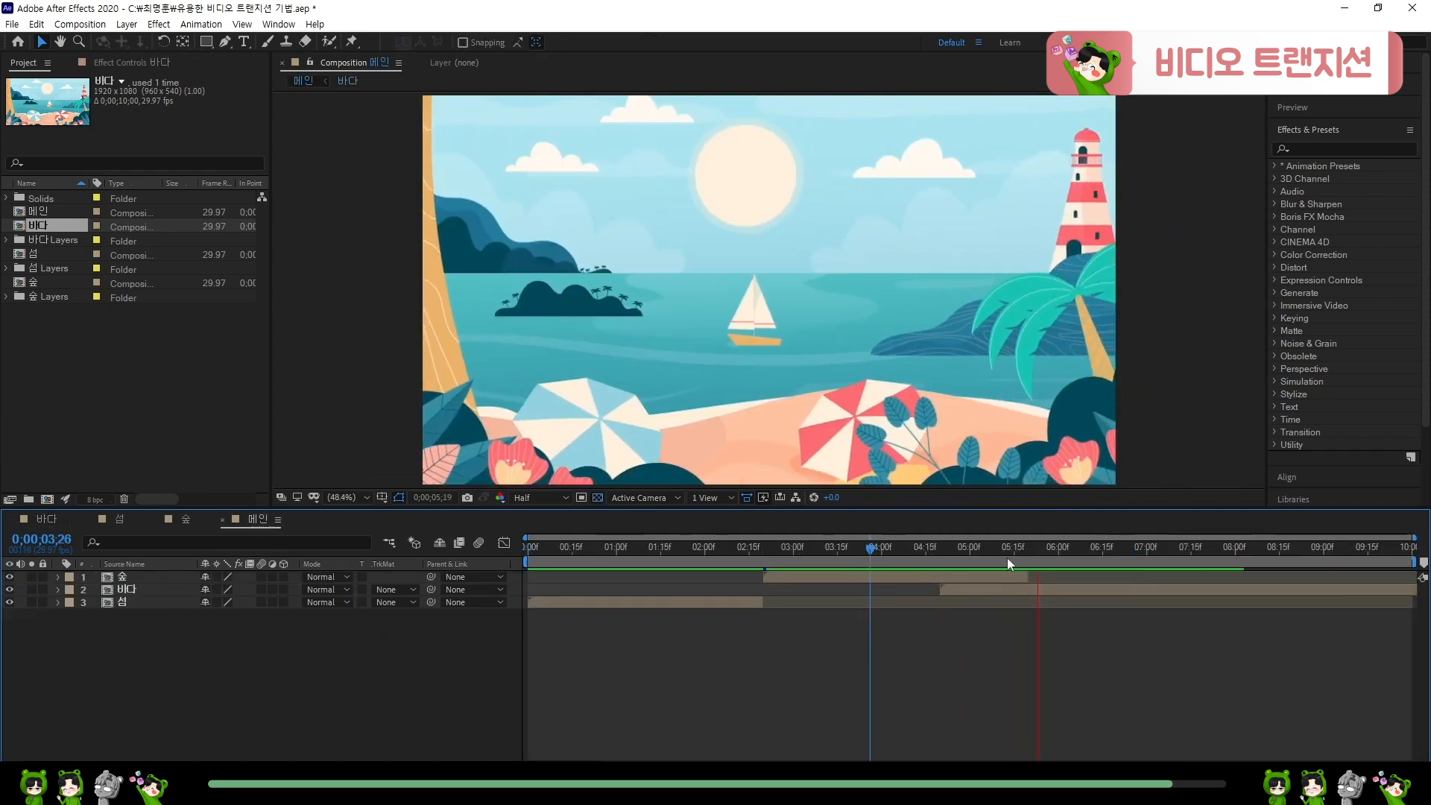
drag(966, 550, 889, 551)
key(space)
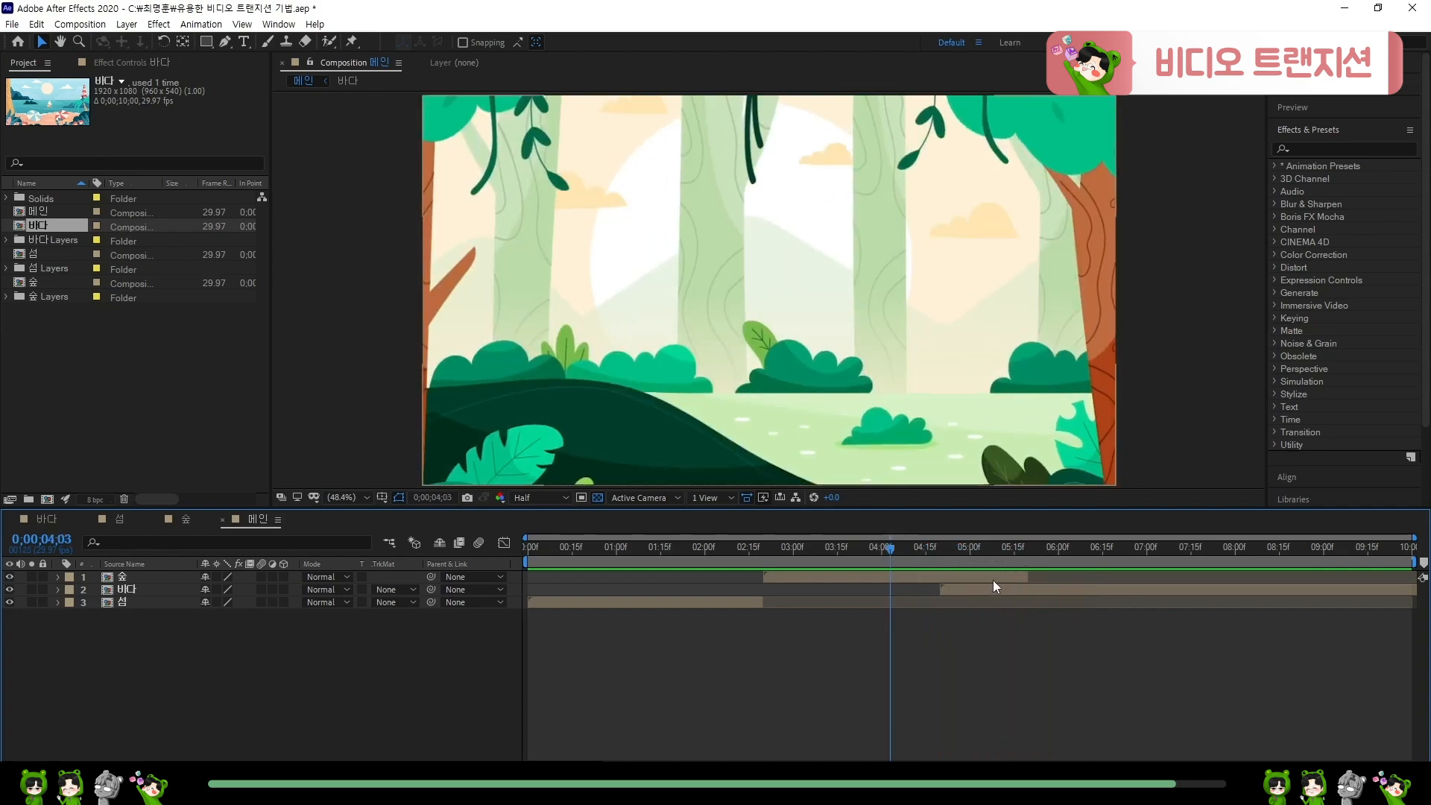
- Scrub the 메인 composition from about 1;23 to 5;11 to compare camera direction across the scene changes
click(993, 578)
shift+click(965, 588)
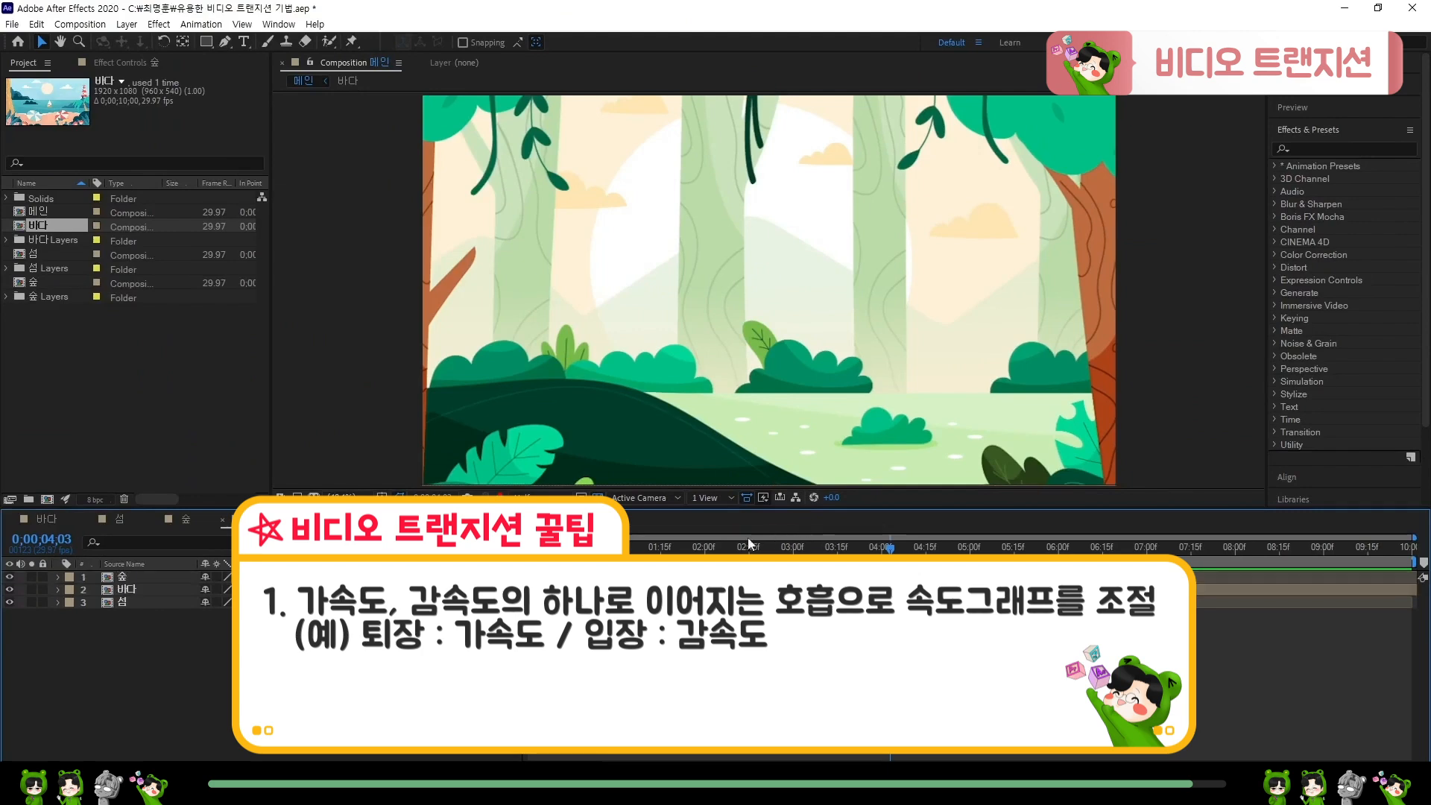
mouse_move(702, 552)
mouse_down()
mouse_move(783, 552)
mouse_move(684, 552)
mouse_up()
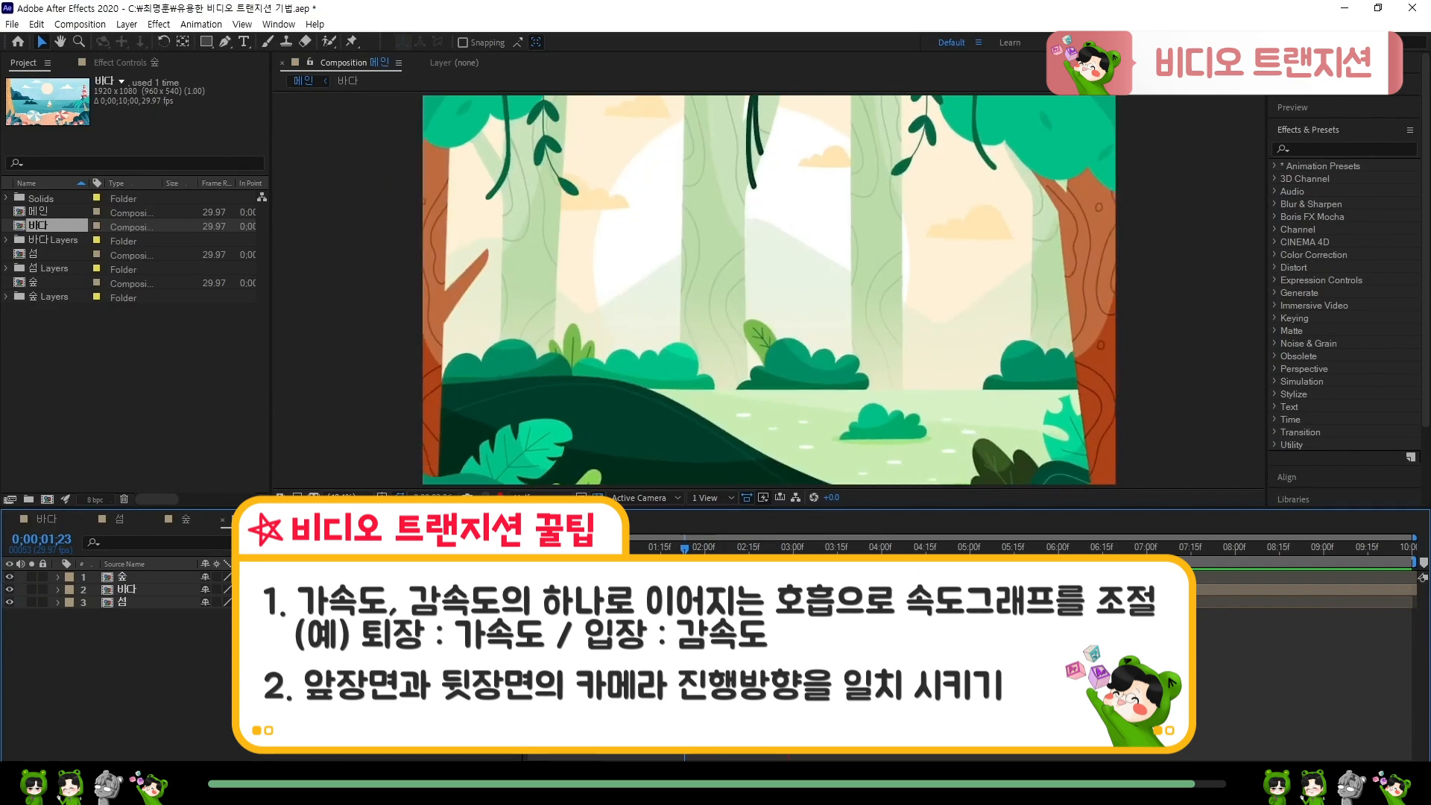
drag(700, 553, 797, 549)
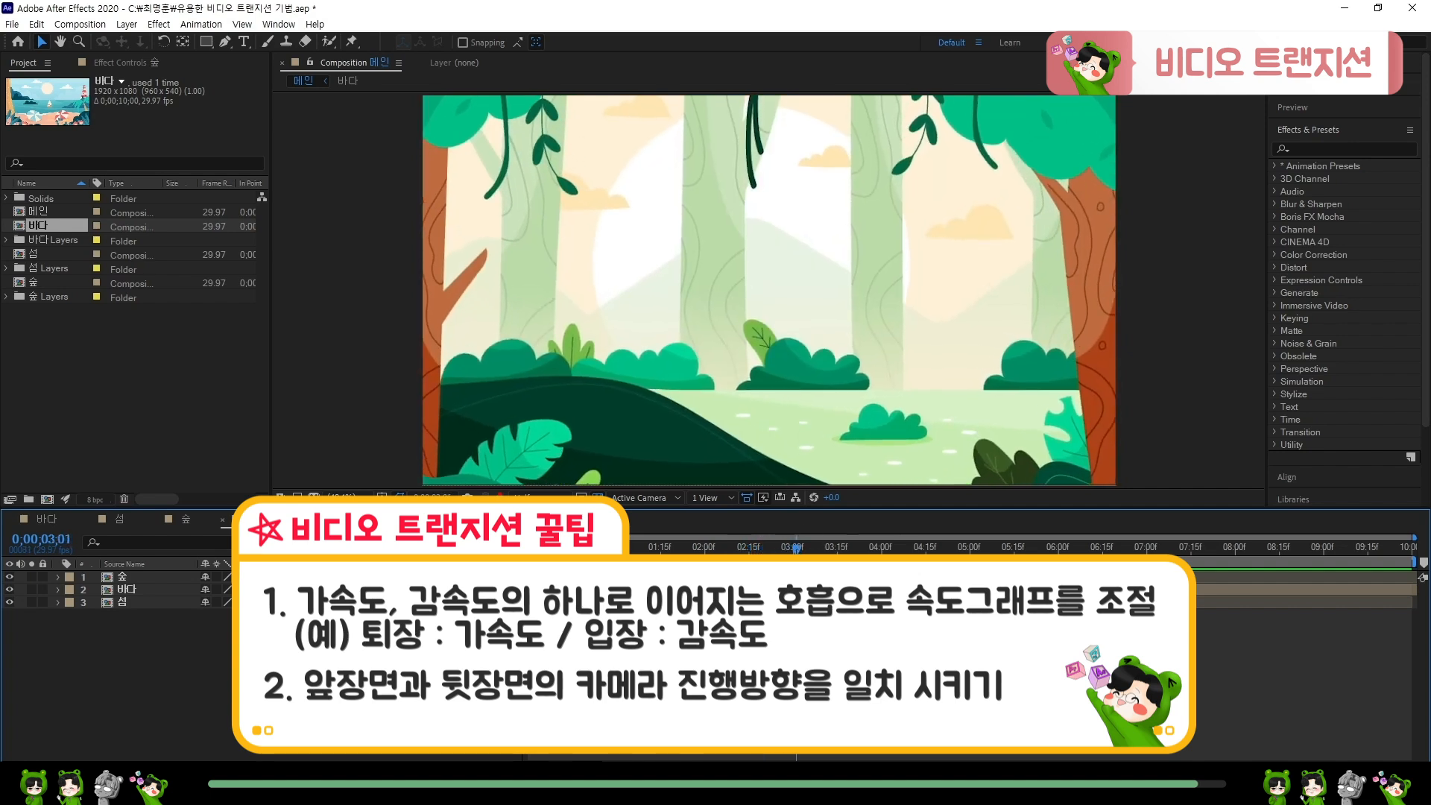
click(935, 550)
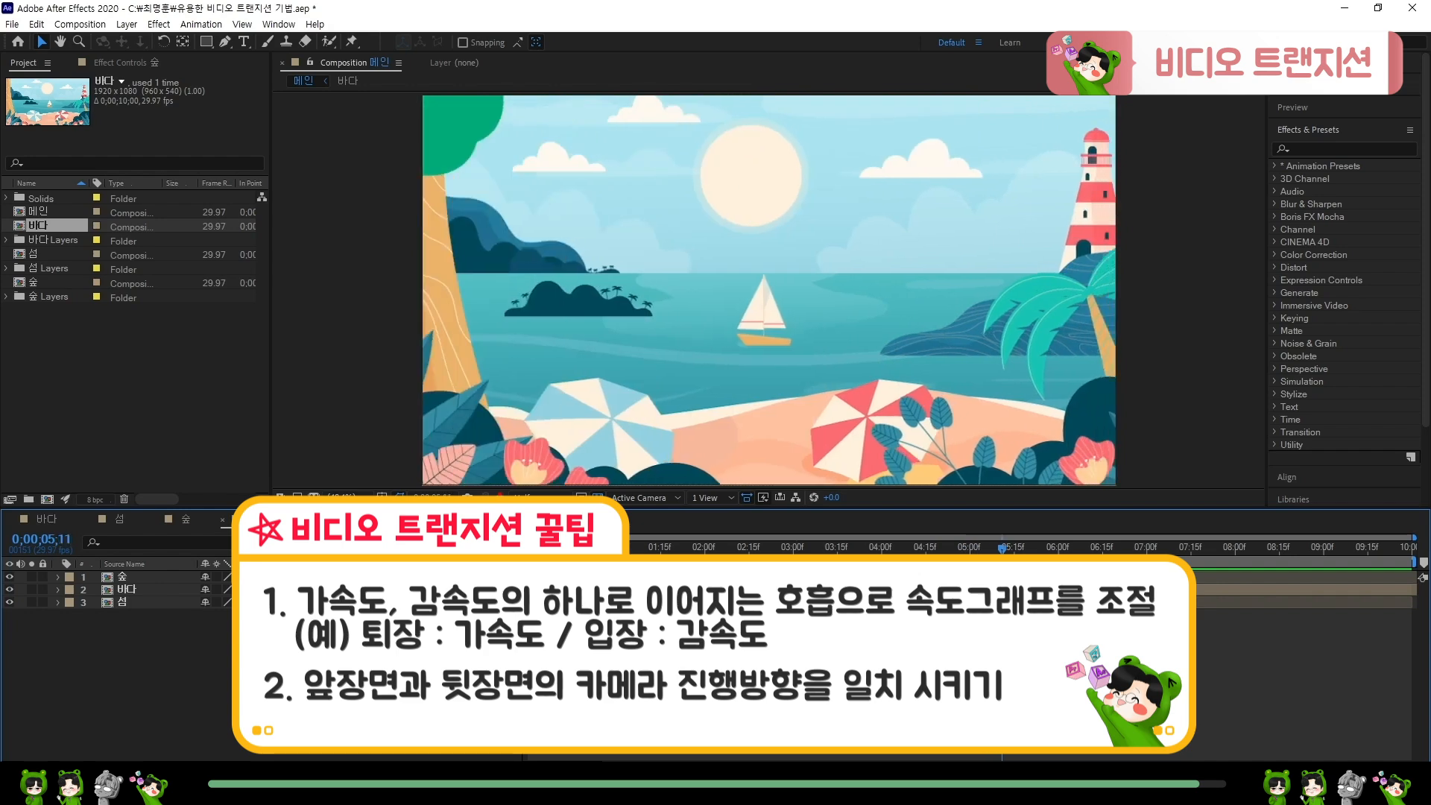
- Play the 메인 composition from 0 seconds to about 6;24 to review the whole transition sequence
click(998, 589)
drag(942, 548, 987, 559)
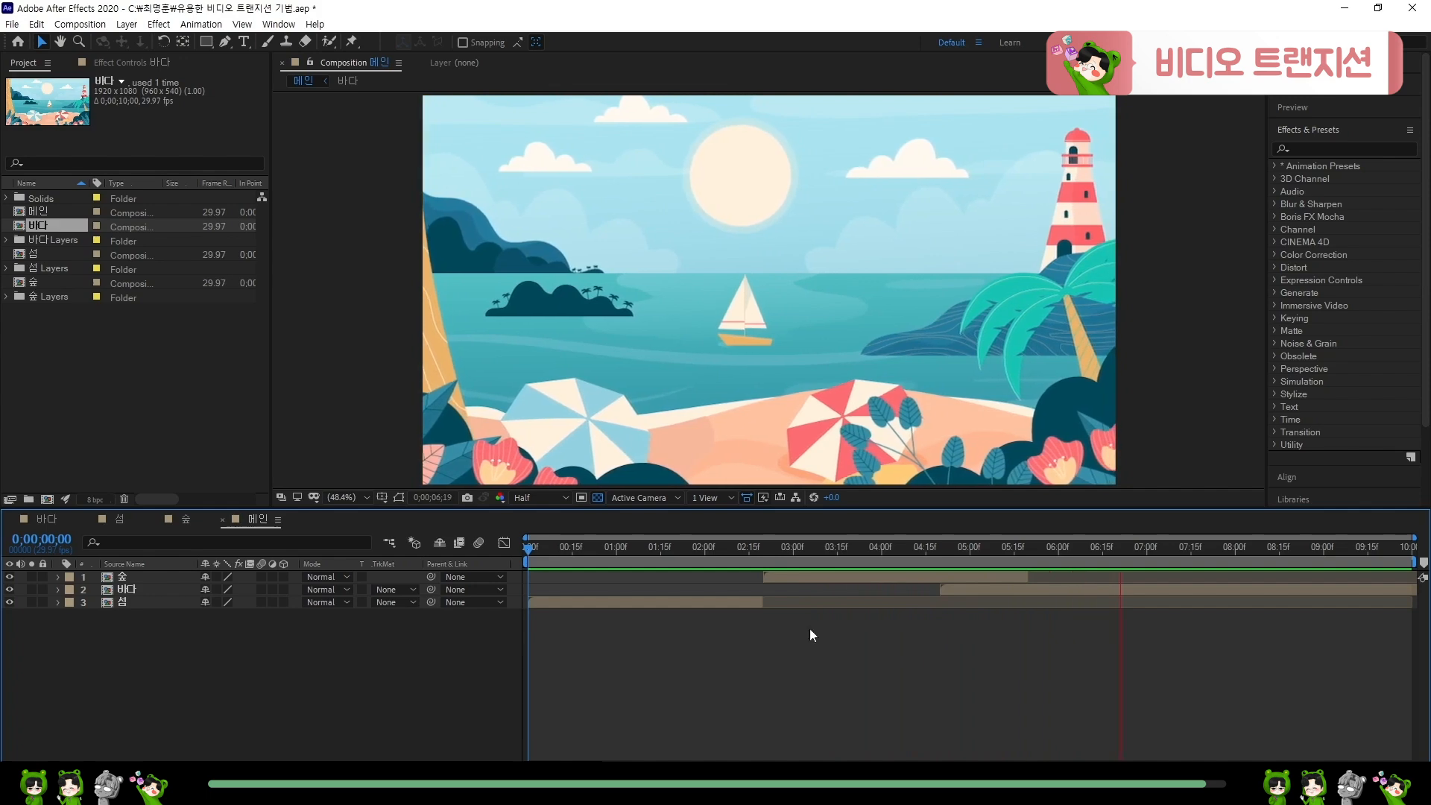
key(space)
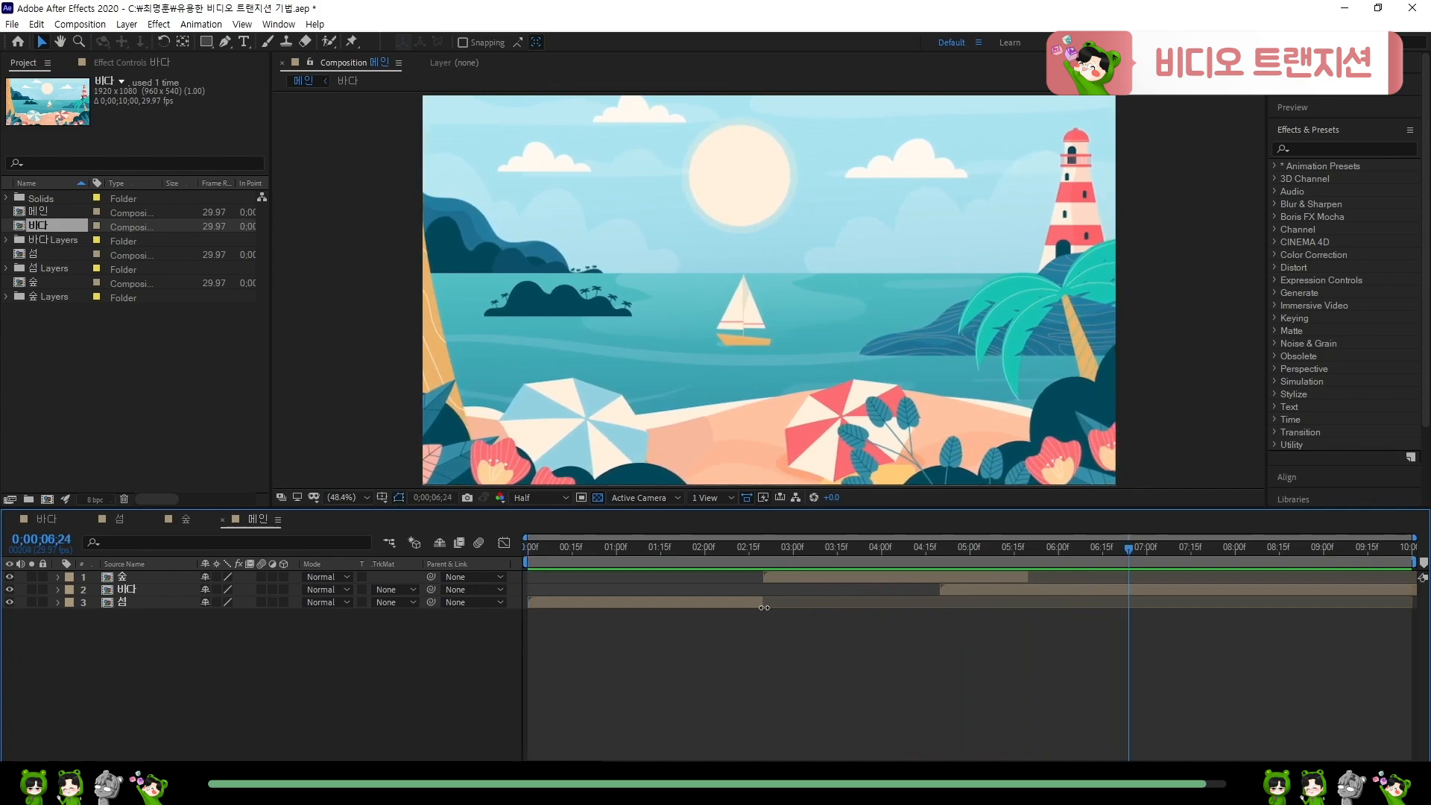
- Switch the 숲 composition from the graph editor to layer bars and enable motion blur on all its layers
click(186, 520)
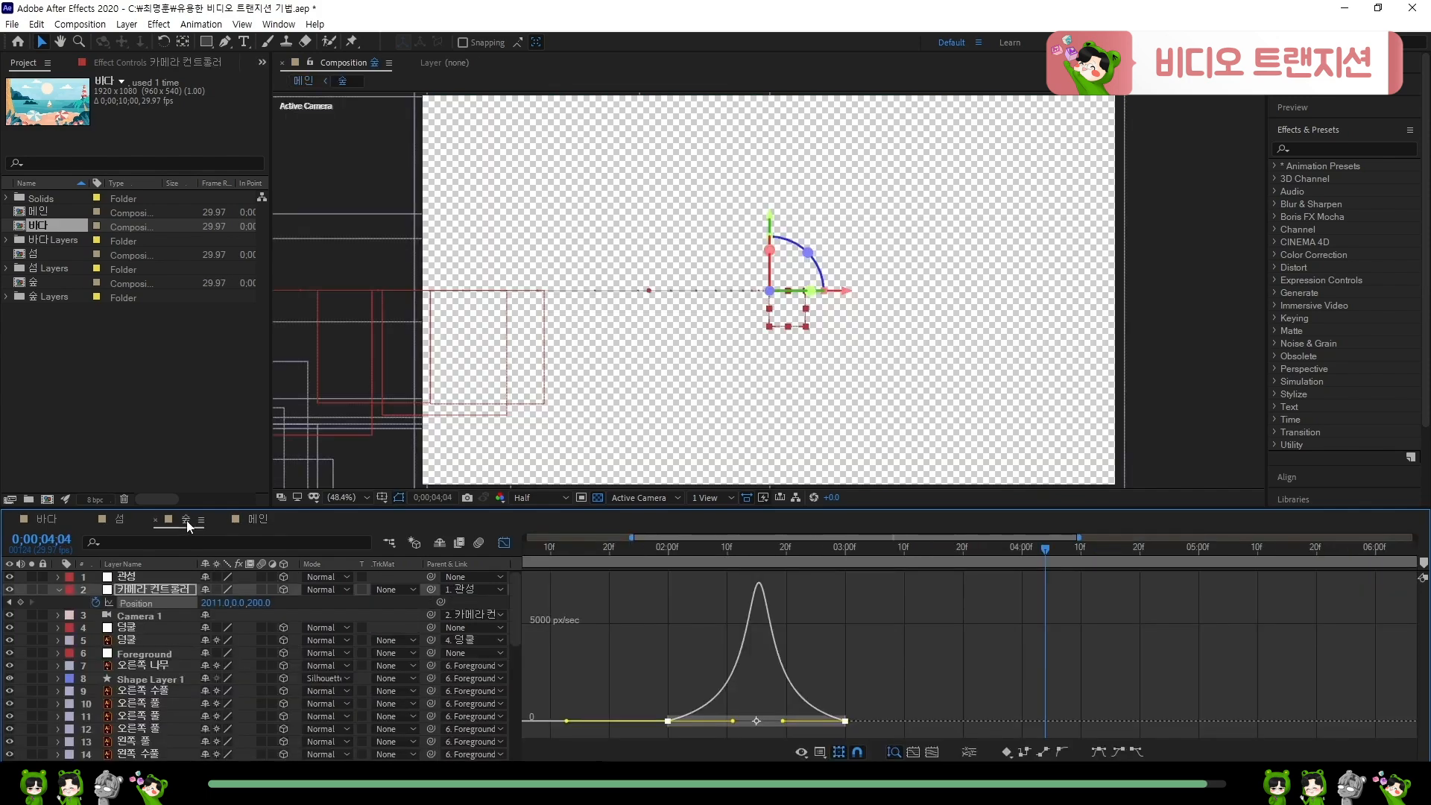
click(504, 543)
click(298, 604)
key(u)
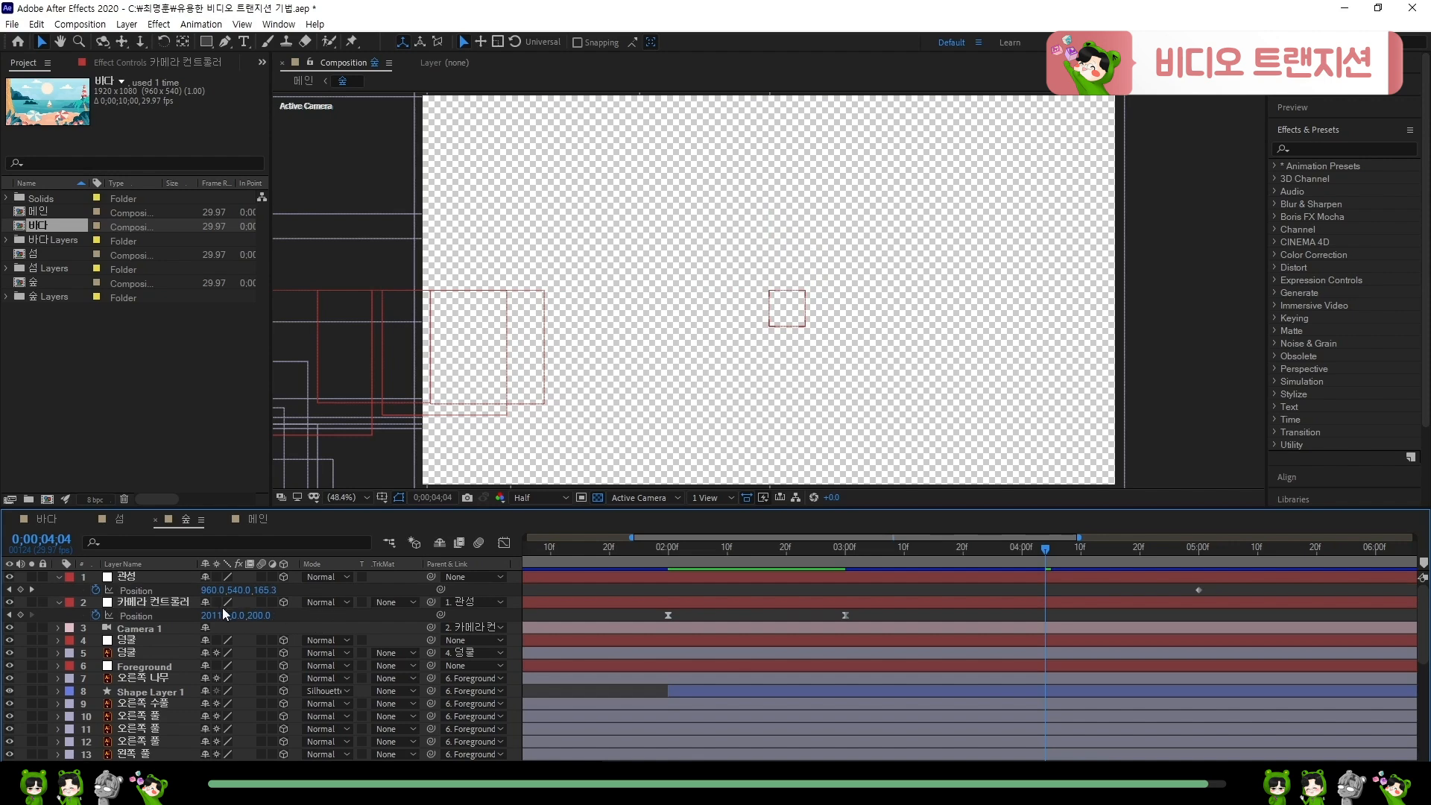
key(u)
key(ctrl+a)
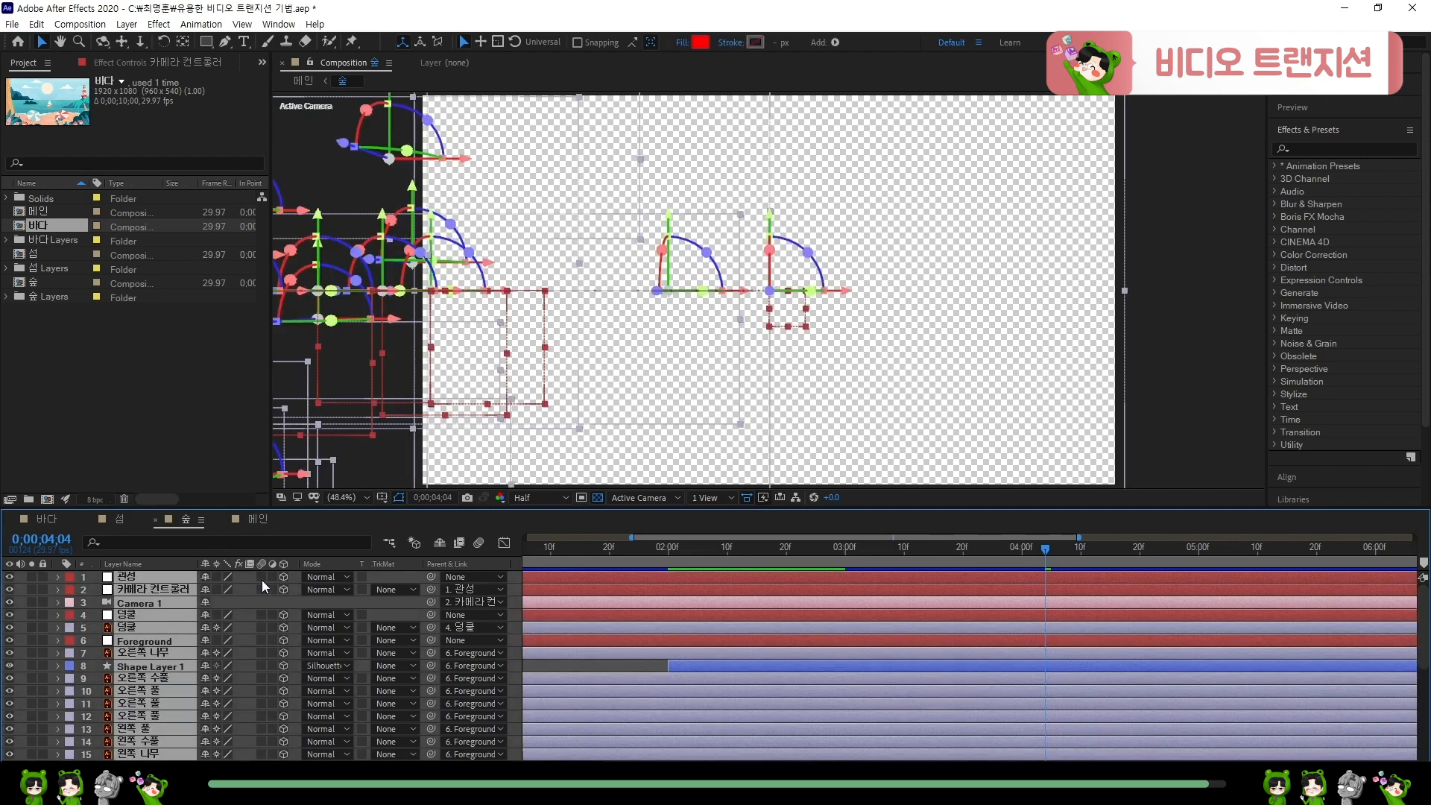
click(261, 579)
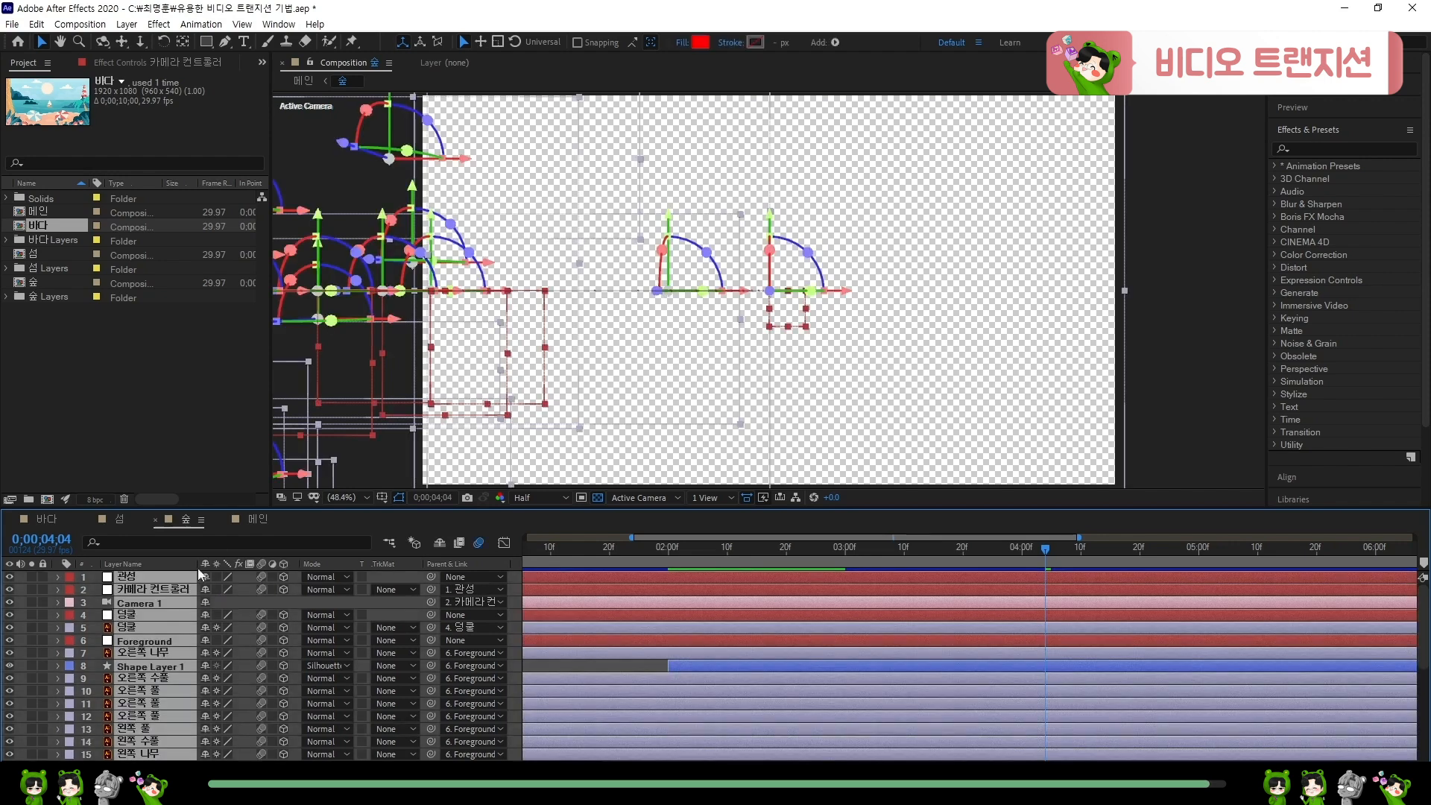
- Close the graph editor in the 섬 composition and turn on motion blur for every layer there
click(120, 521)
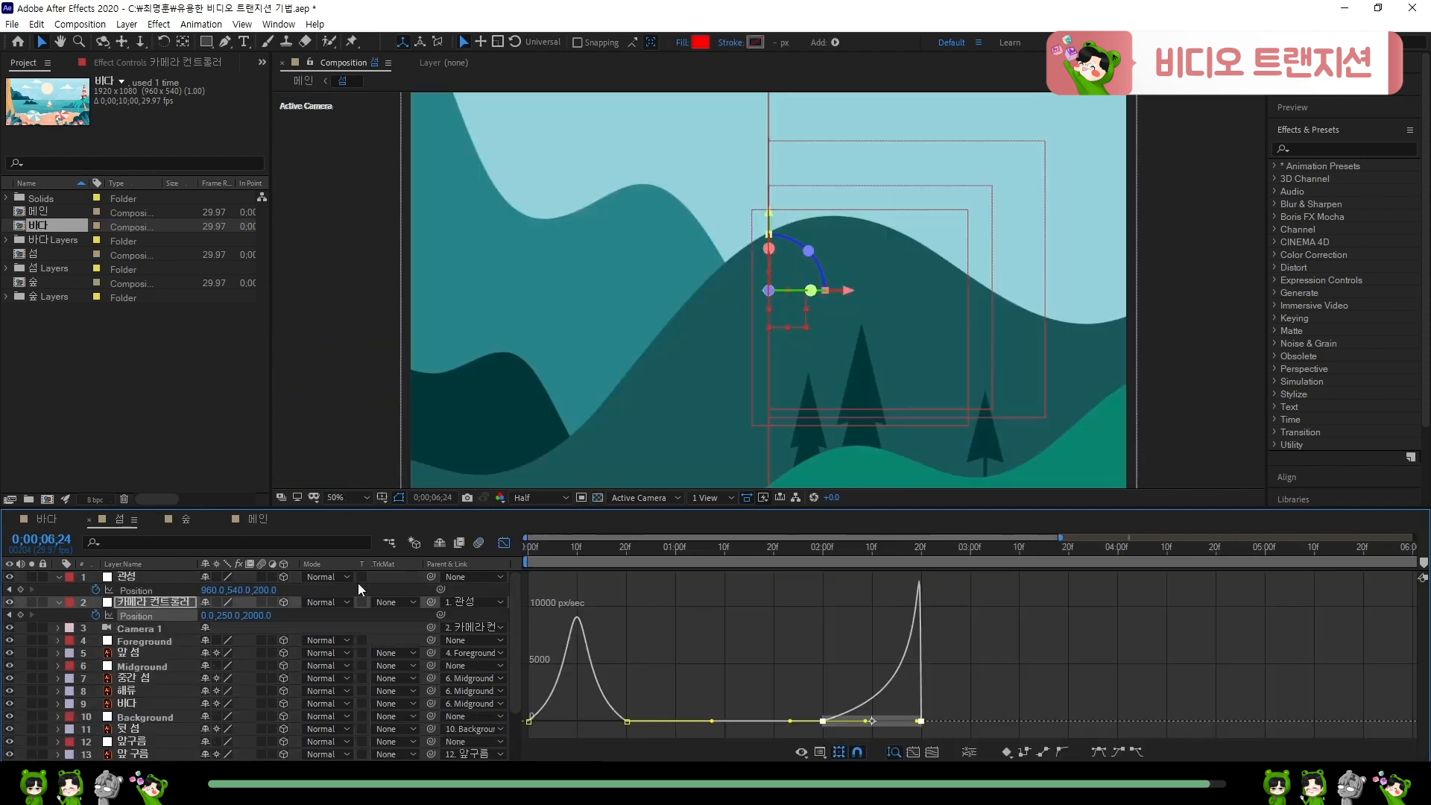
click(504, 543)
key(ctrl+a)
click(263, 577)
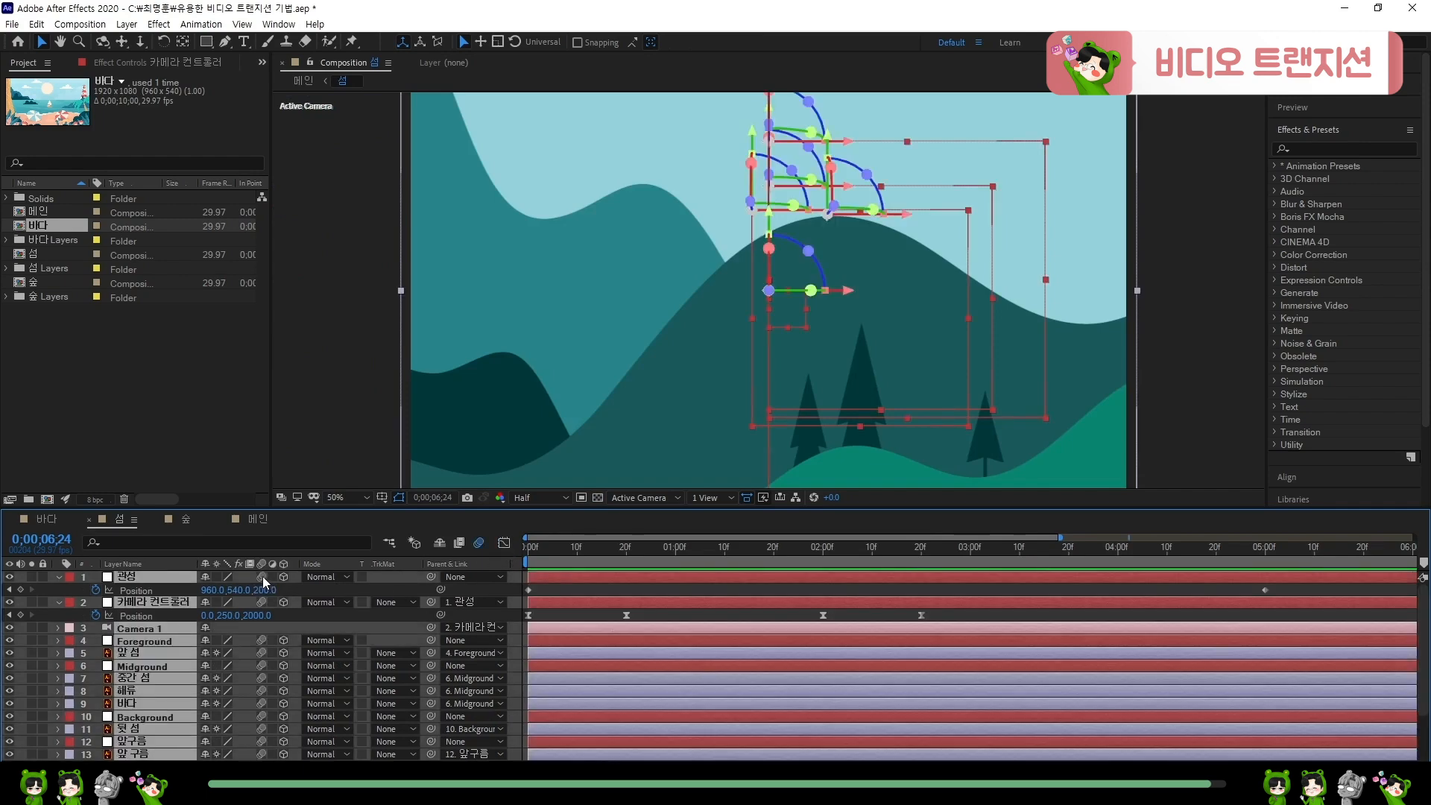
- Enable motion blur on all layers of the 바다 composition
click(58, 520)
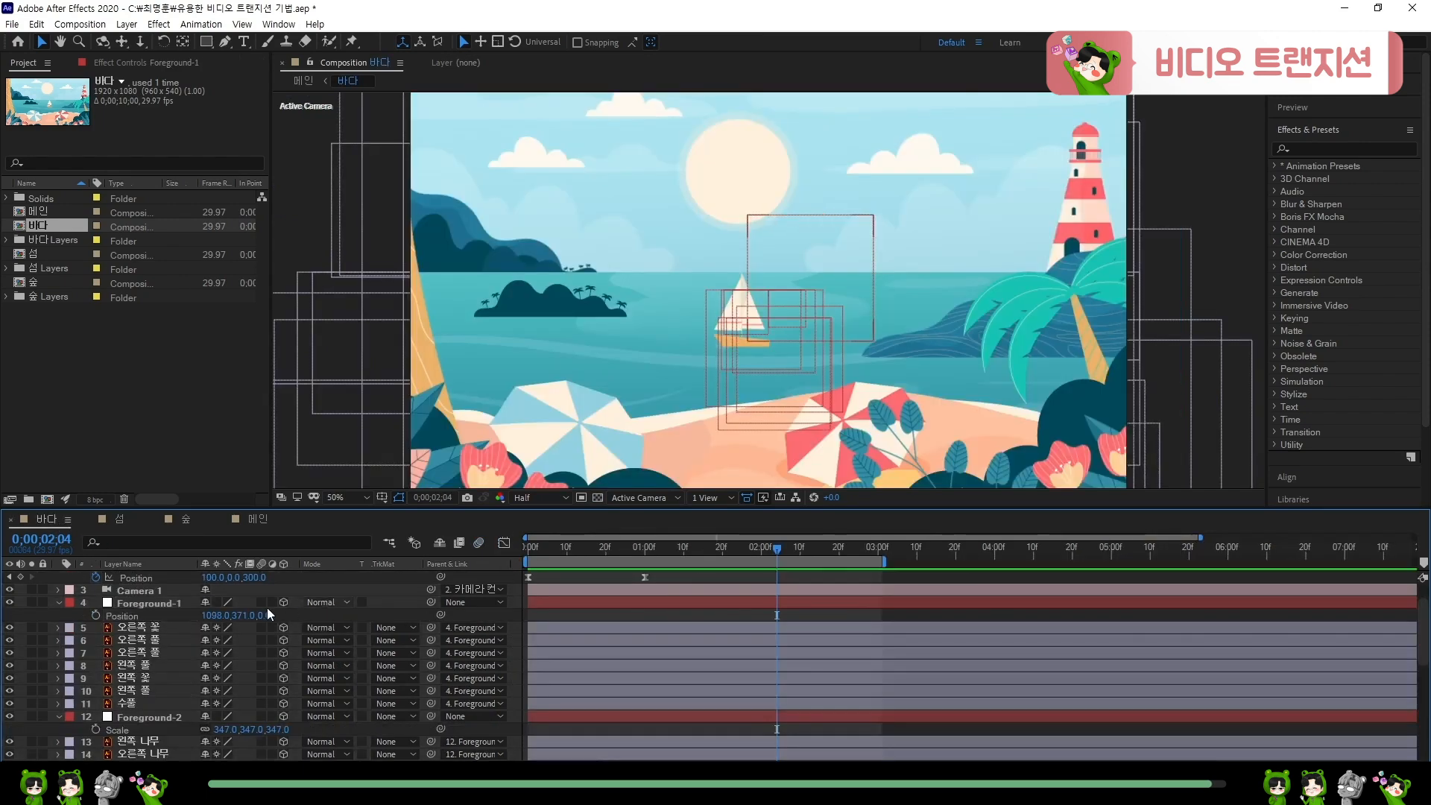
key(ctrl+a)
click(262, 641)
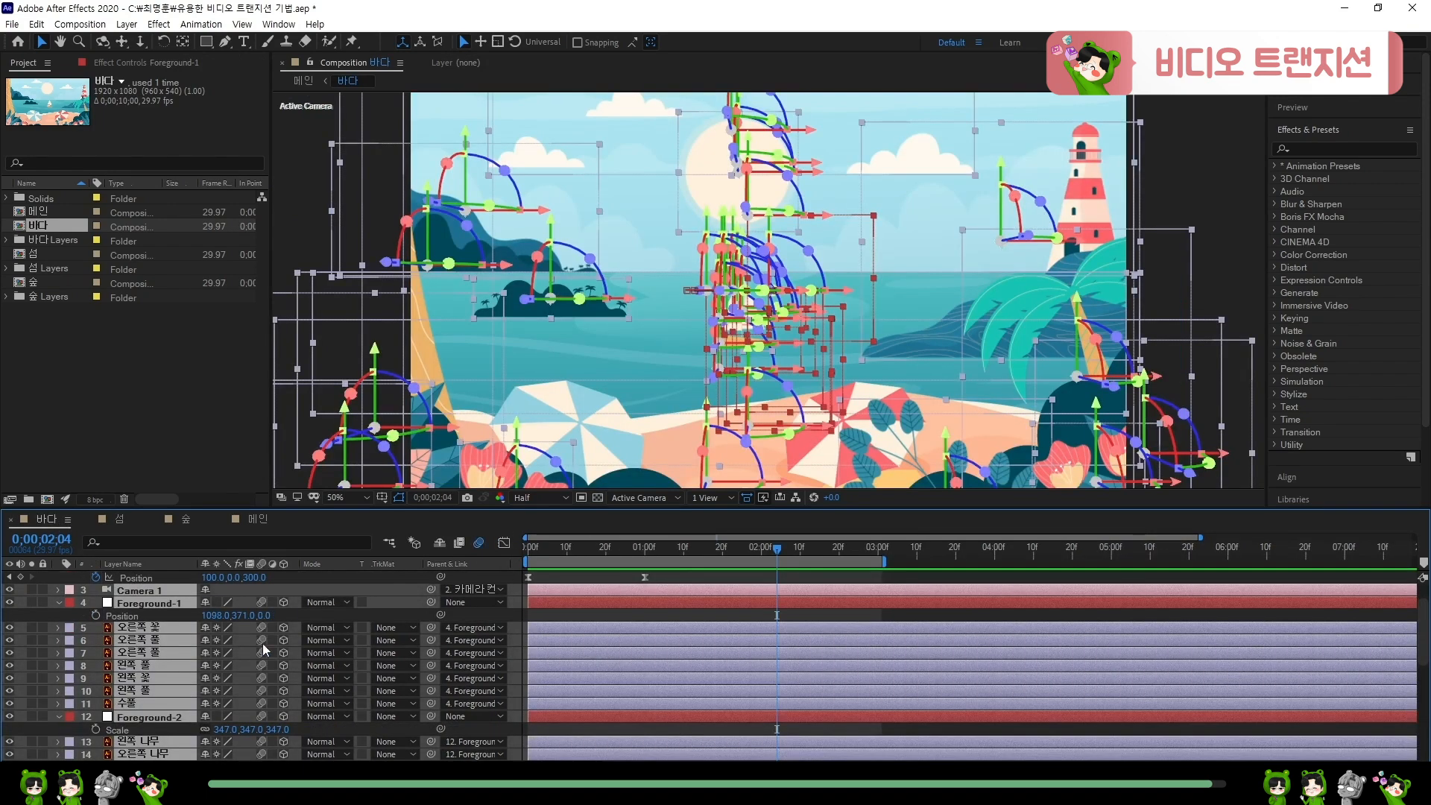
- Render a preview of the 메인 composition and replay it from 0 seconds to check the motion-blurred transitions
click(256, 519)
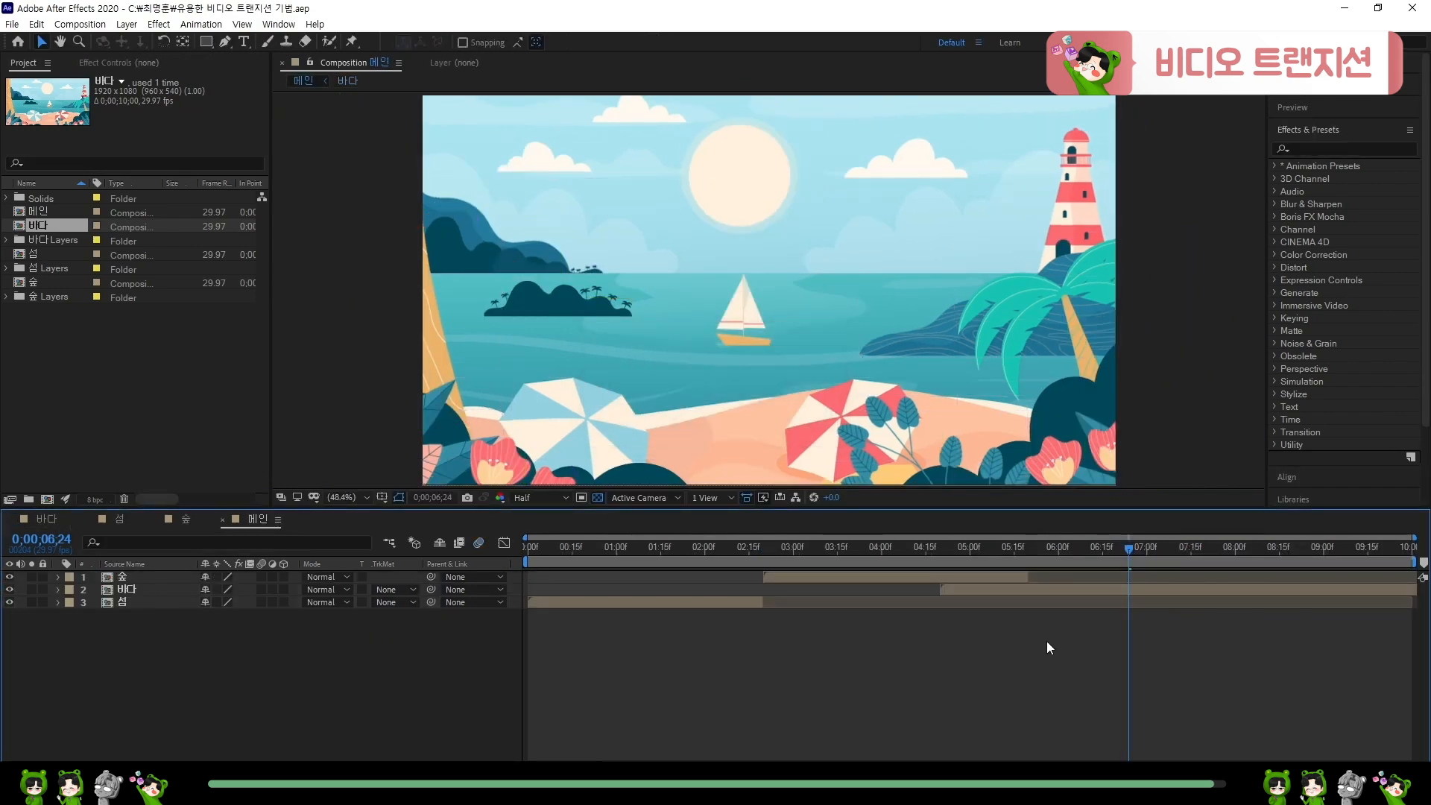
key(space)
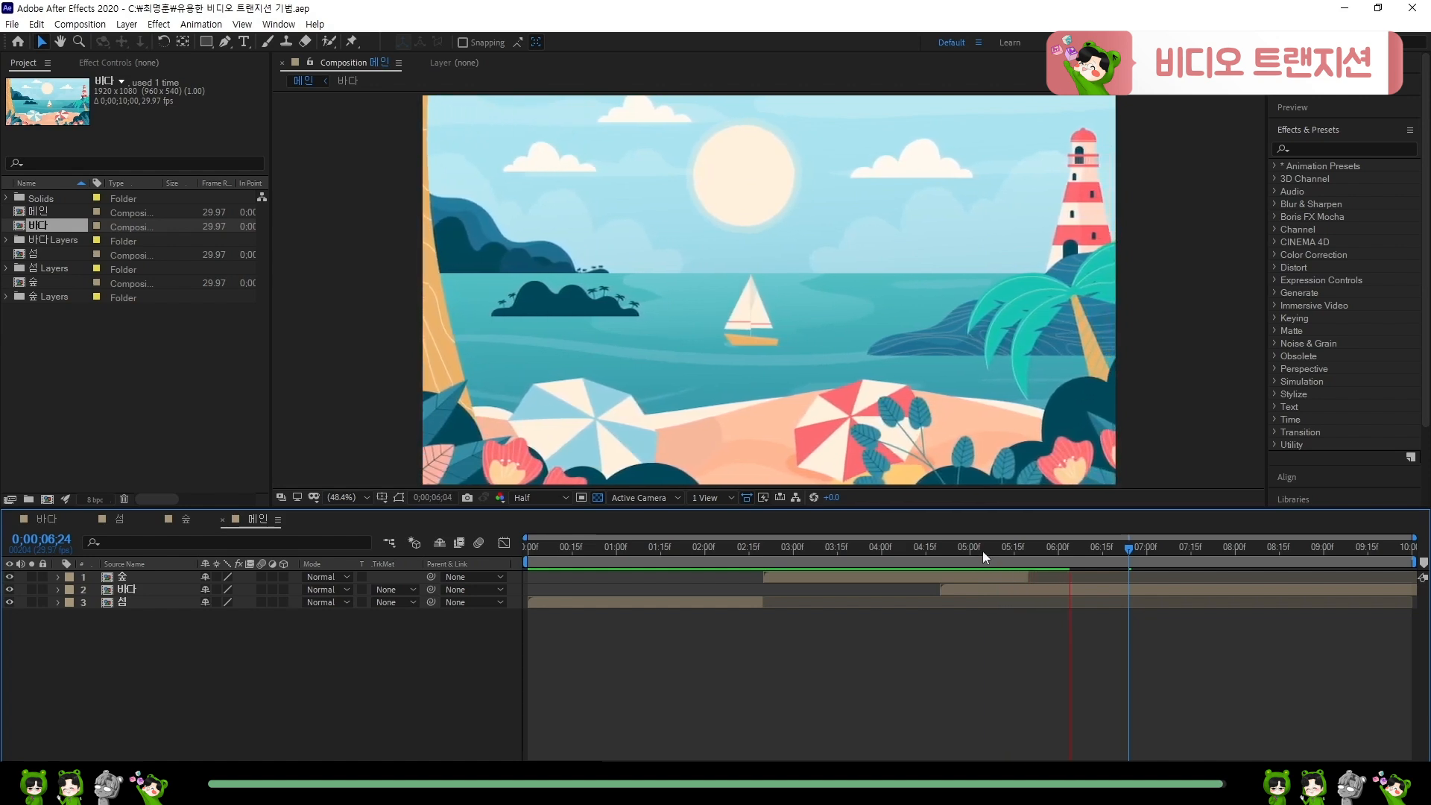
drag(982, 552, 453, 590)
key(space)
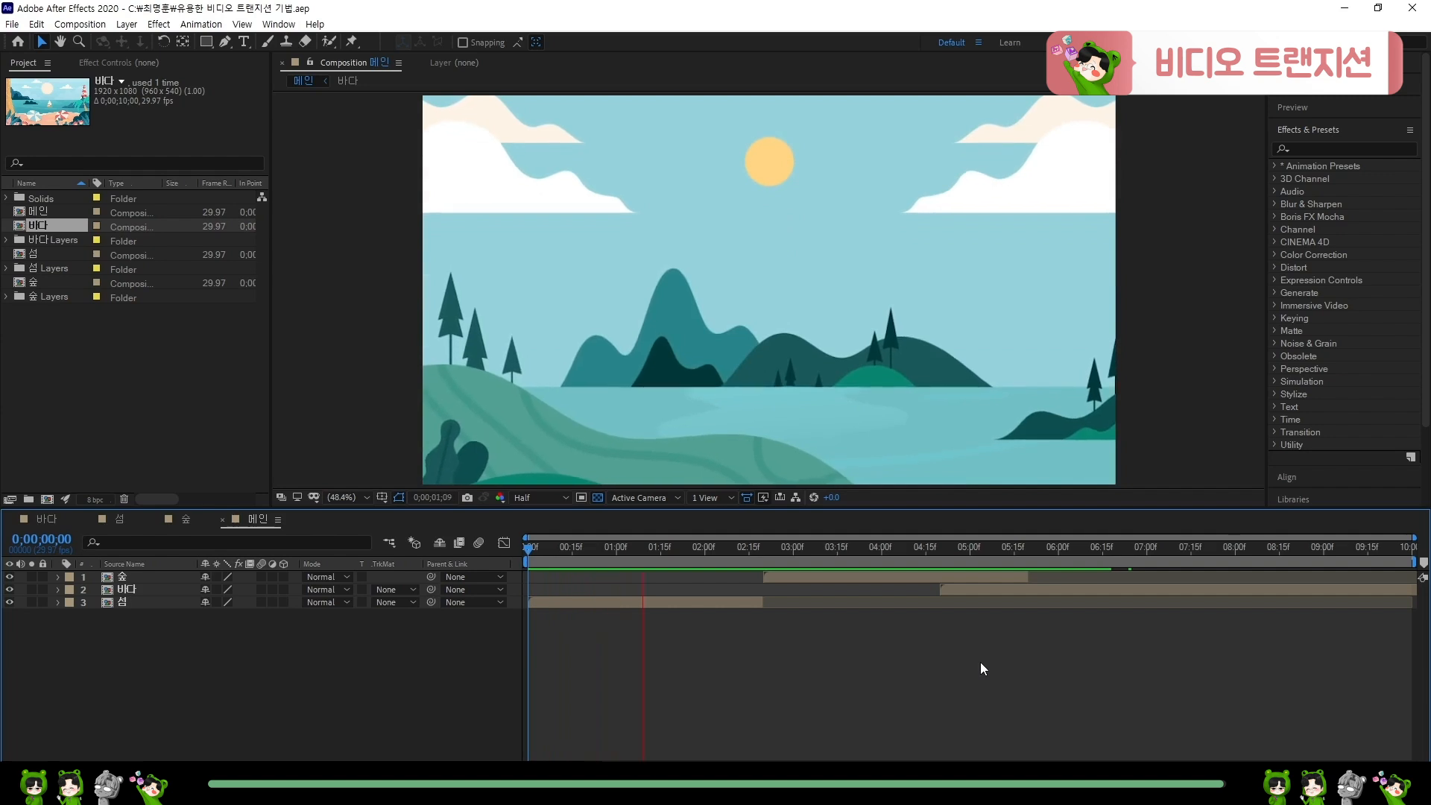